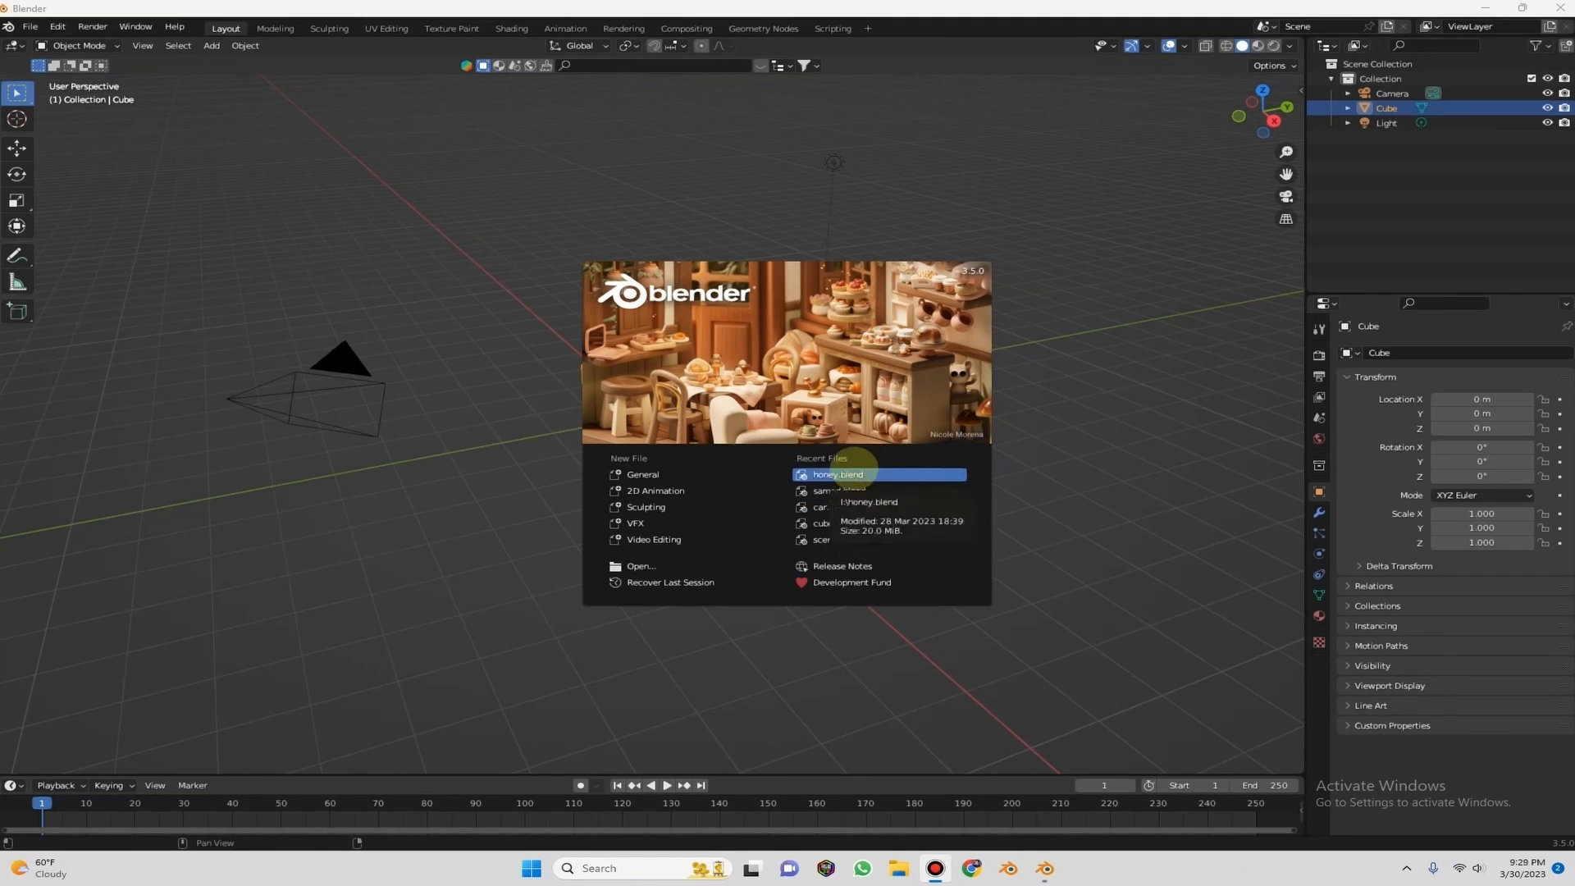
{"action": "left_click", "coordinate": [853, 474]}
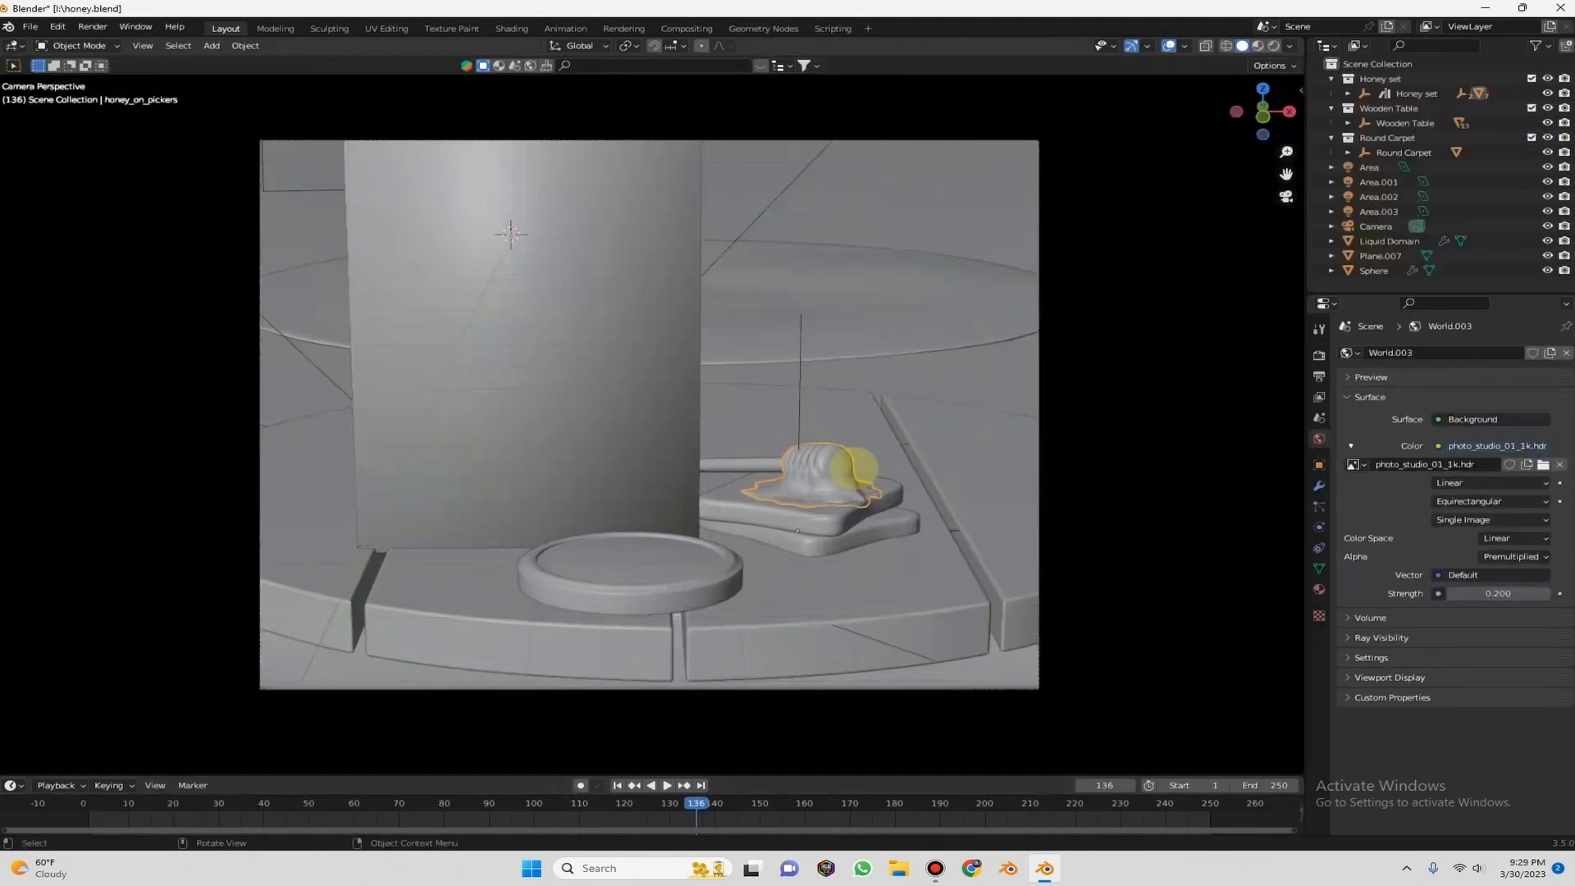
{"action": "left_click", "coordinate": [1559, 8]}
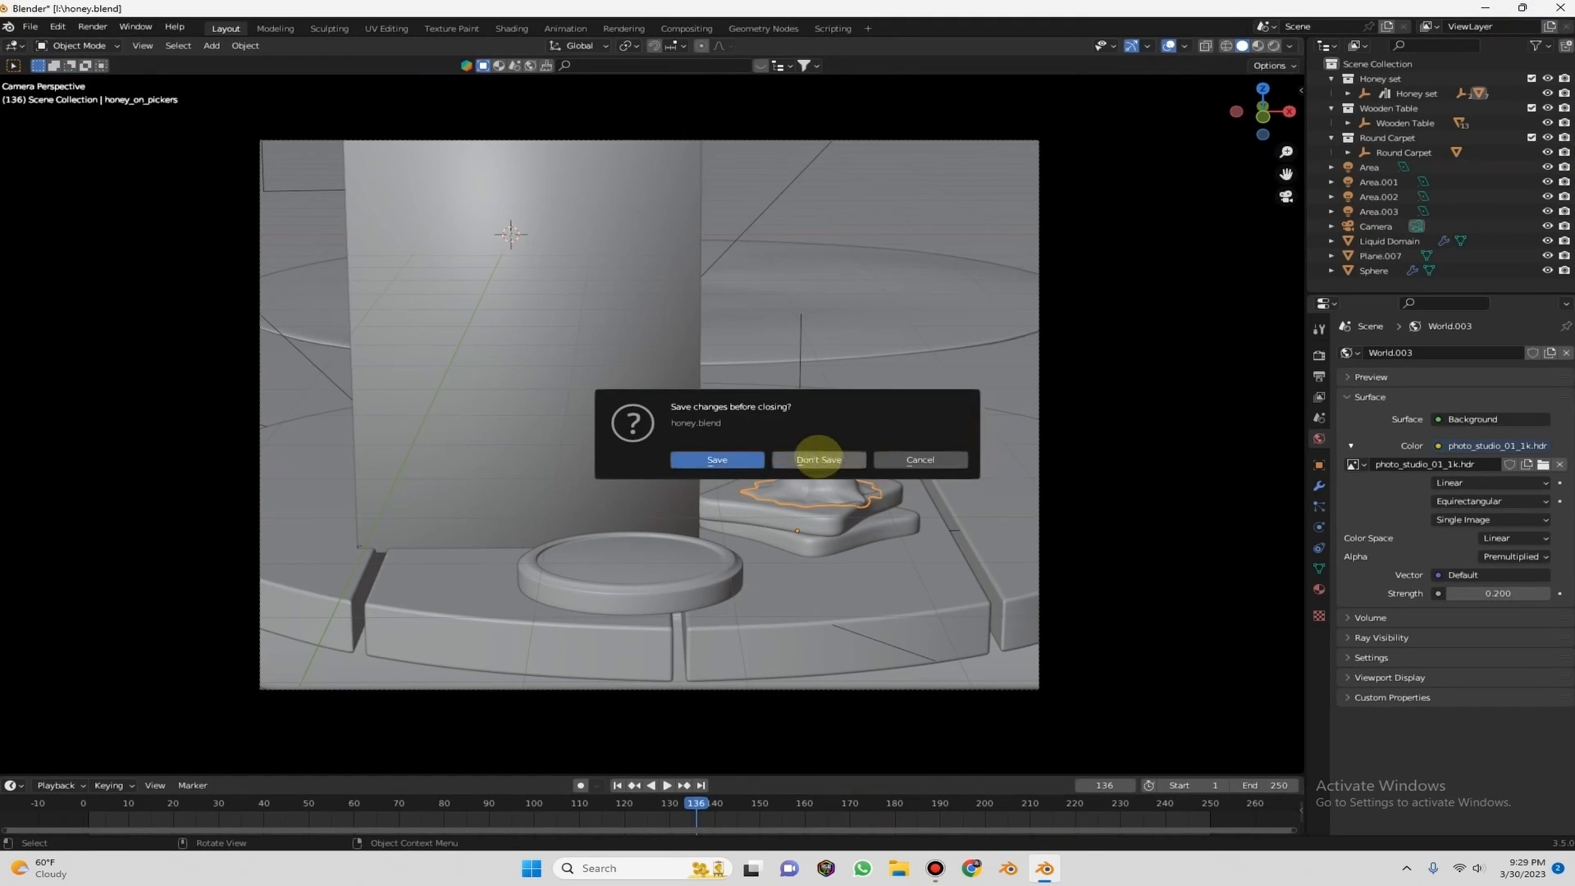
{"action": "left_click", "coordinate": [817, 459]}
{"action": "left_click", "coordinate": [1025, 867]}
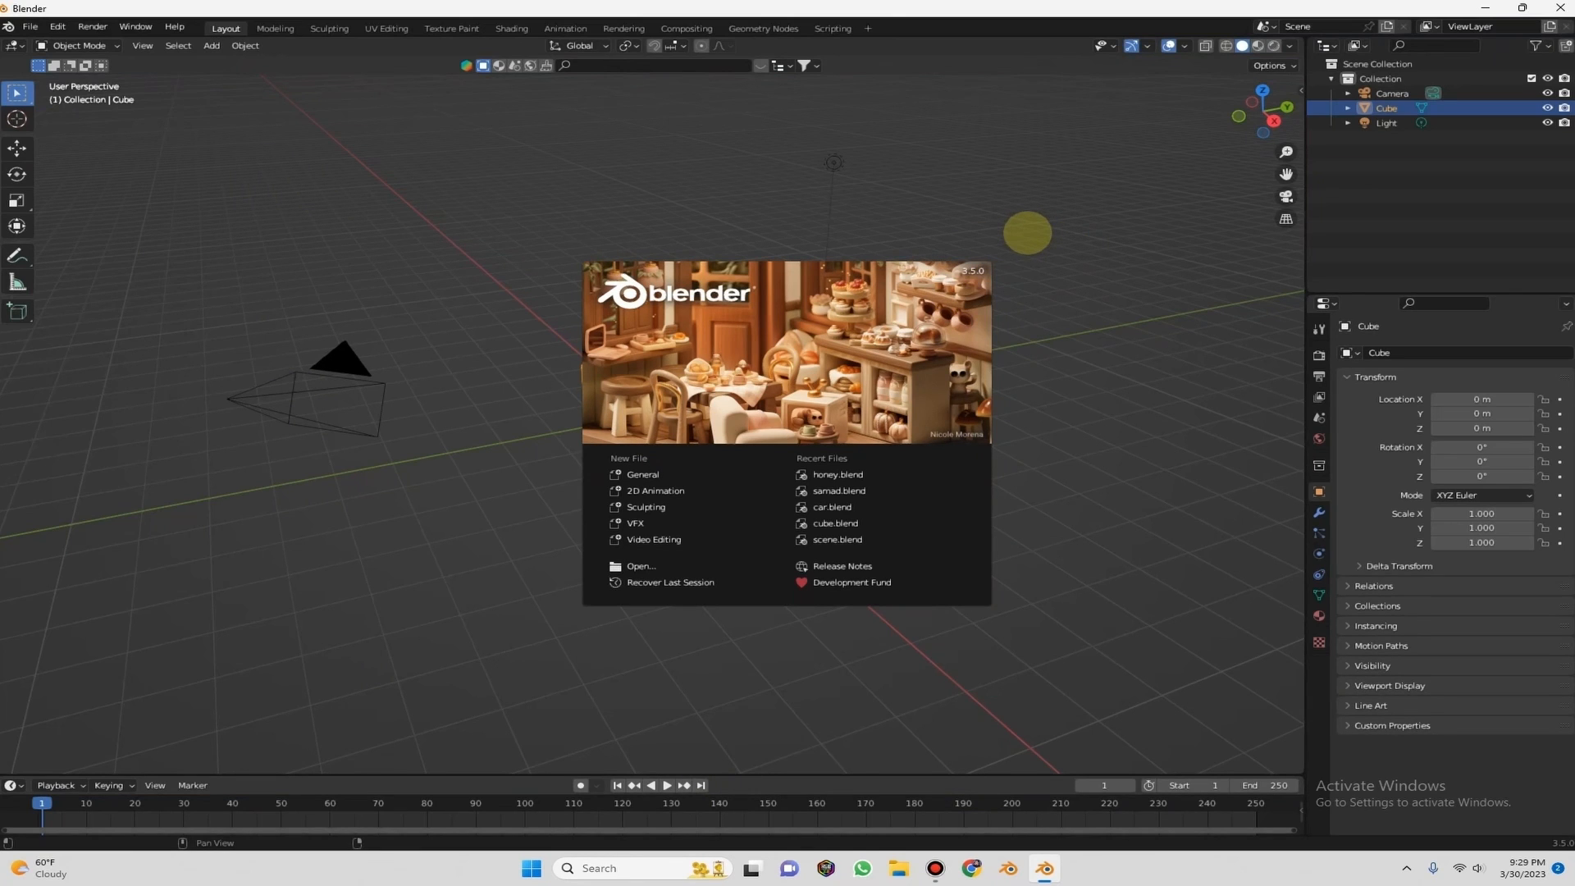
Dismiss the splash screen, then enable the Screencast Keys overlay with a mouse size of 100 and a larger font.
{"action": "left_click", "coordinate": [1027, 233]}
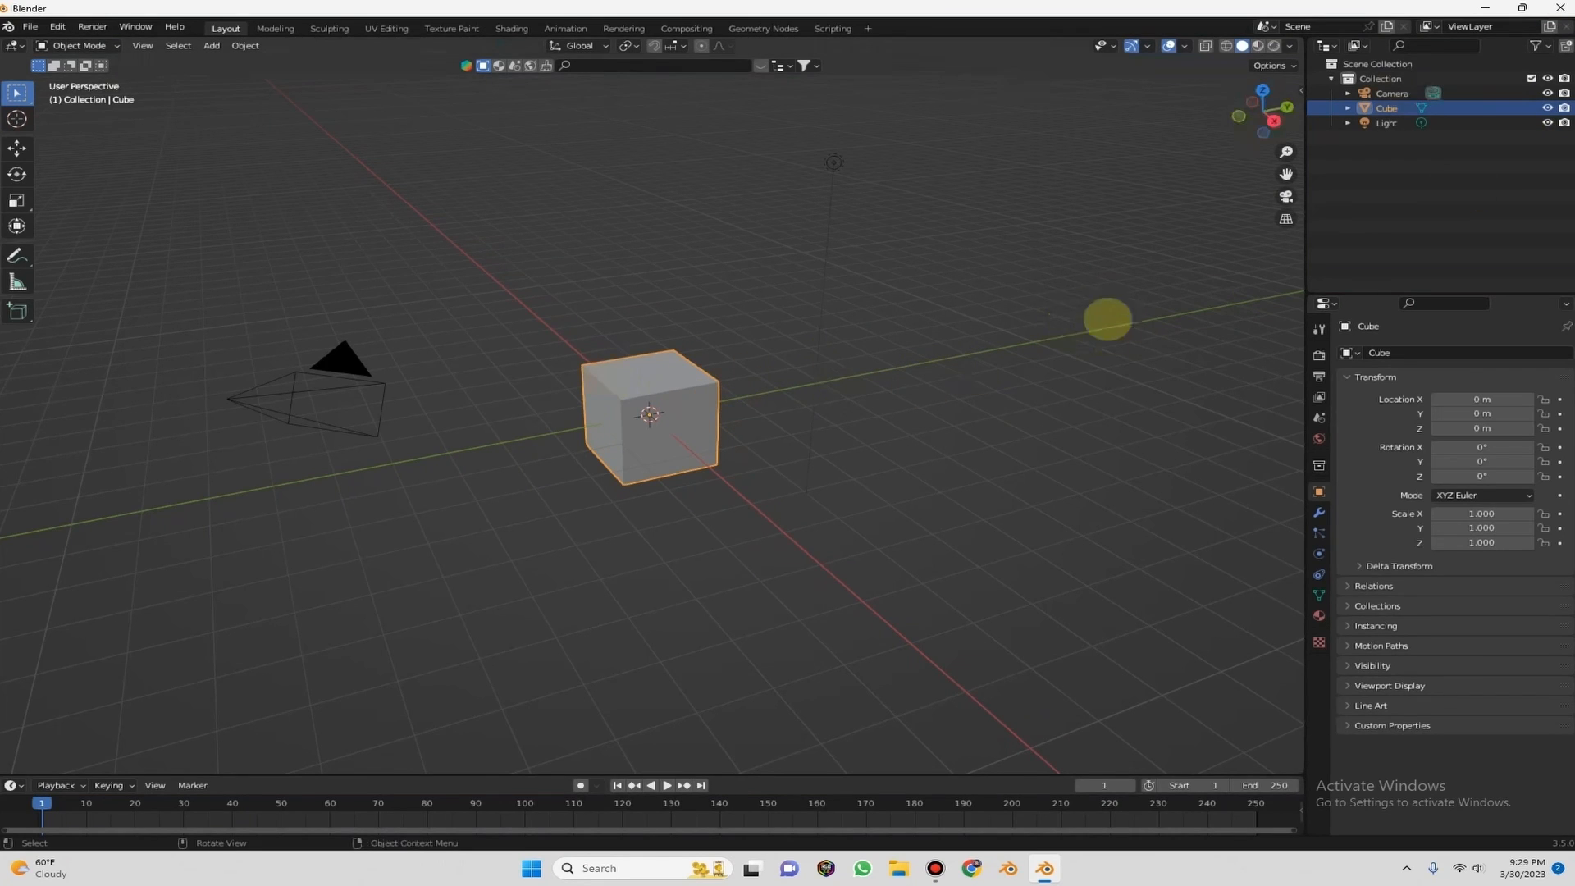
{"action": "key", "text": "n"}
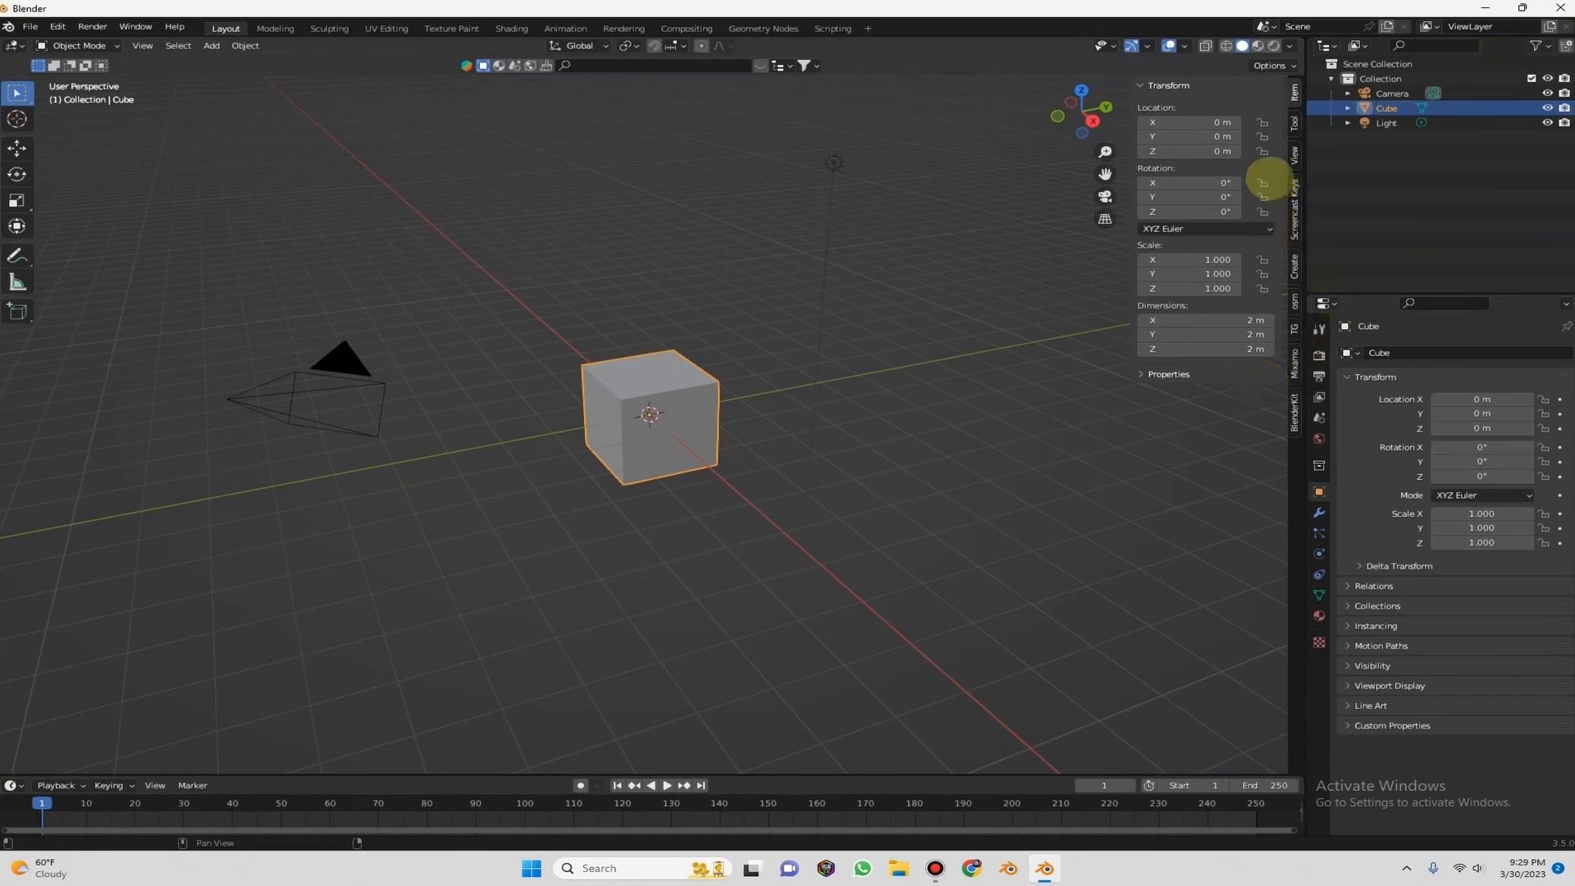
{"action": "left_click", "coordinate": [1294, 209]}
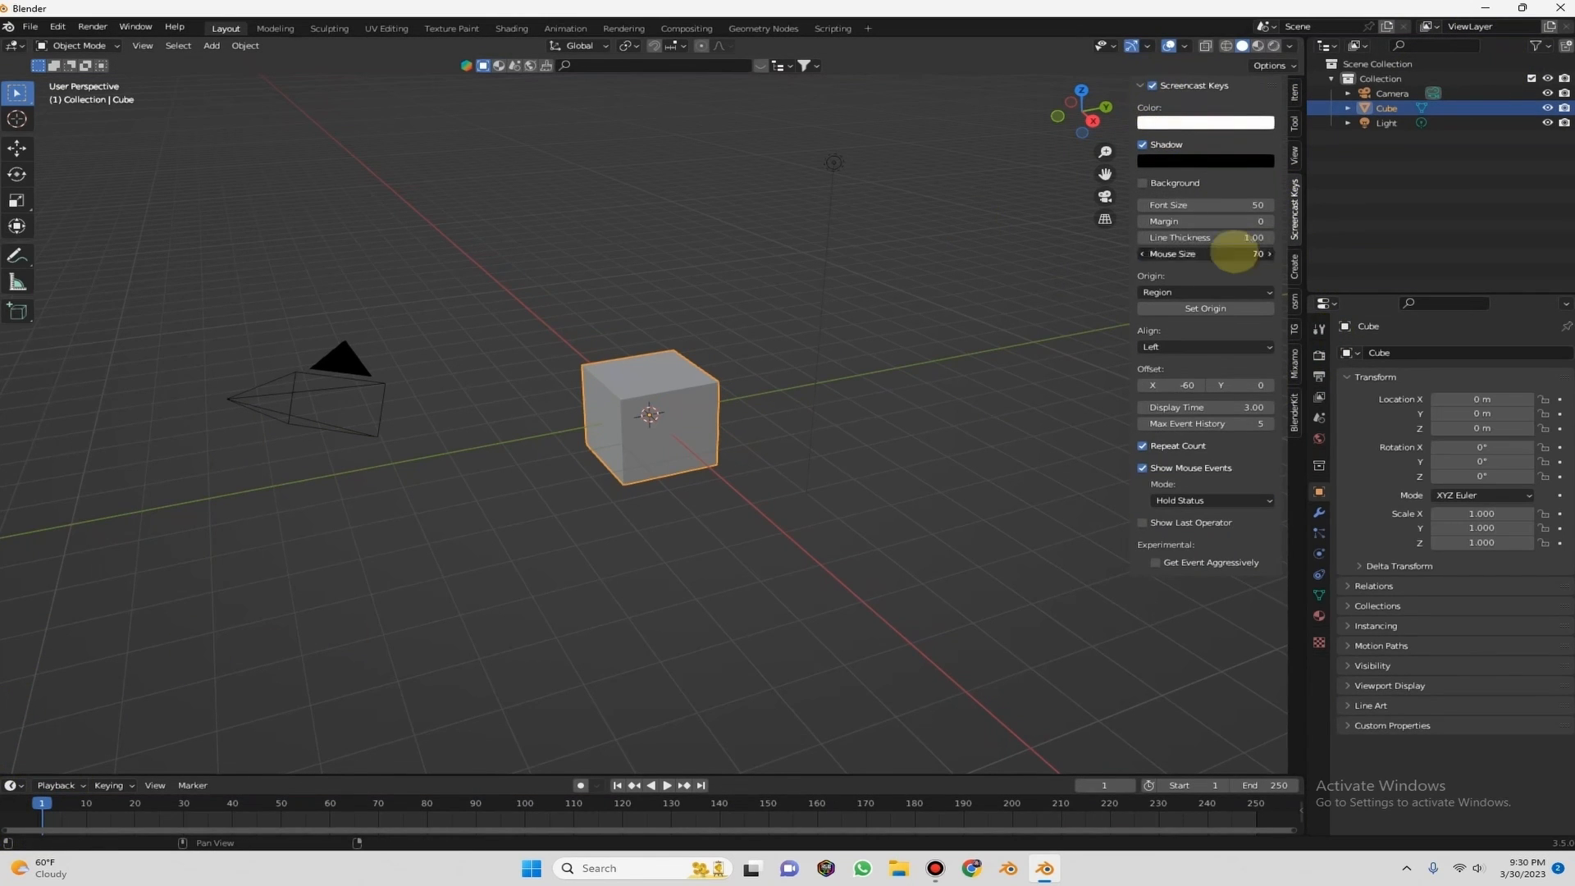
{"action": "left_click", "coordinate": [1234, 250]}
{"action": "type", "text": "100"}
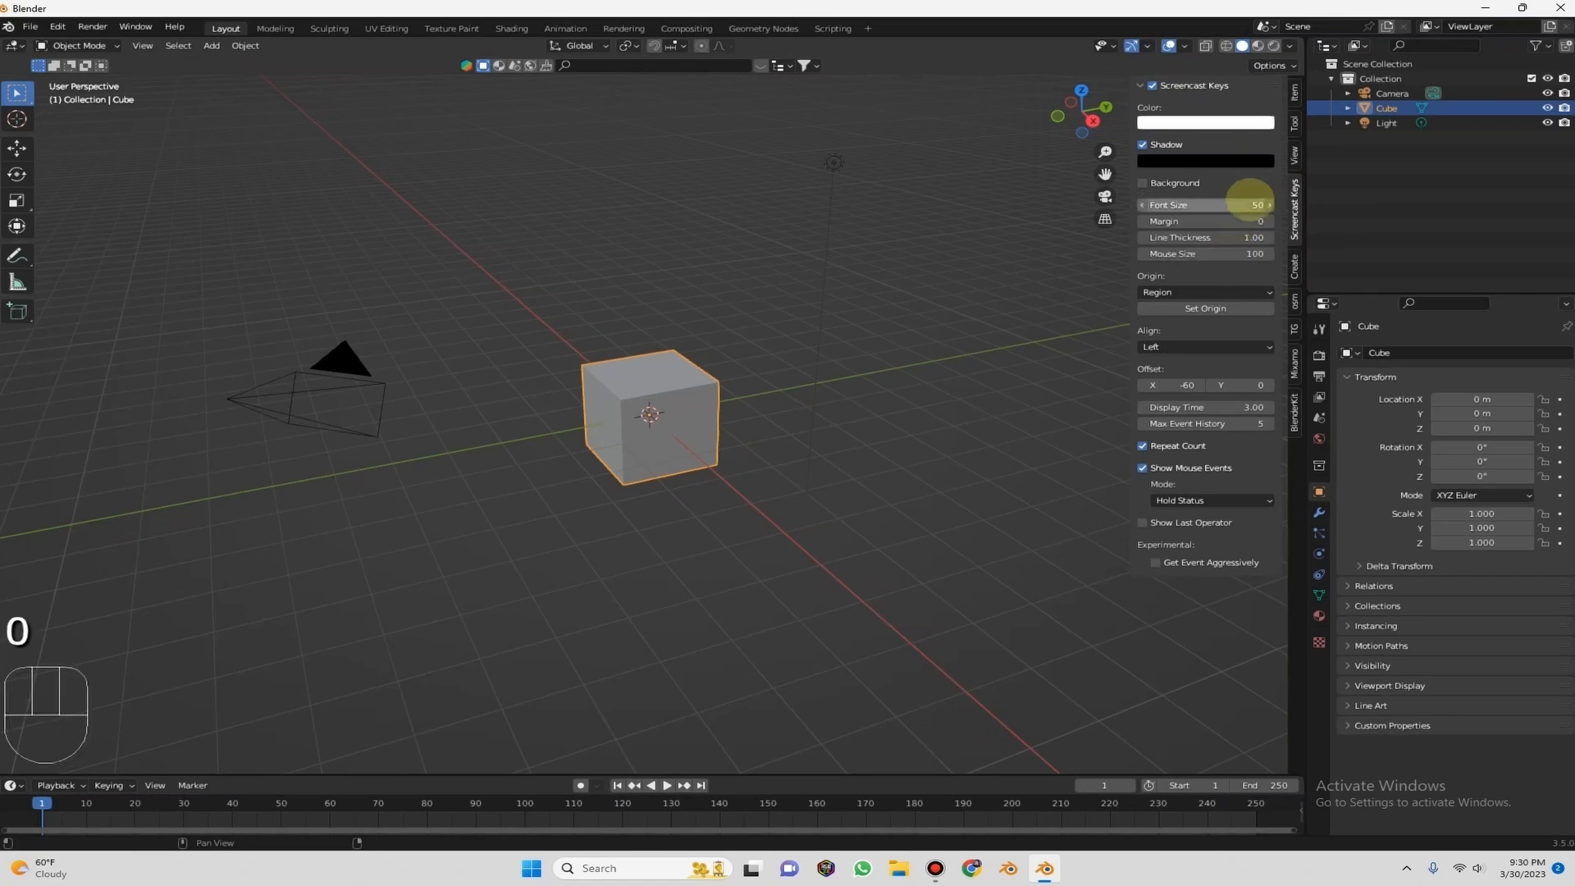
{"action": "left_click", "coordinate": [1236, 205]}
{"action": "key", "text": "Return"}
{"action": "right_click", "coordinate": [779, 404]}
{"action": "key", "text": "n"}
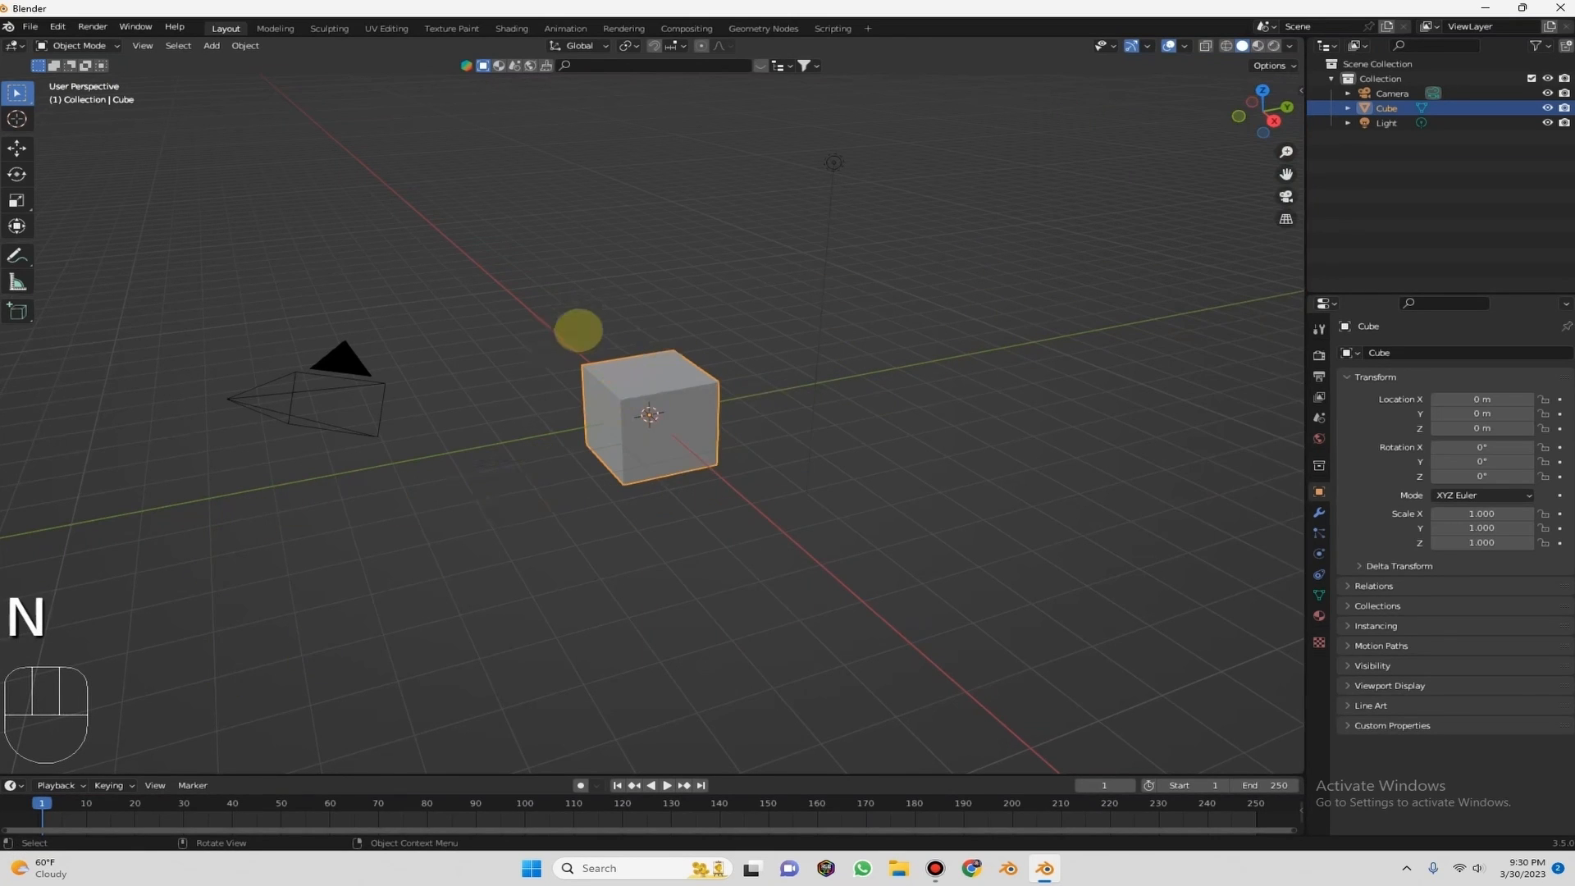
{"action": "key", "text": "g"}
{"action": "right_click", "coordinate": [738, 236]}
{"action": "left_click", "coordinate": [737, 315]}
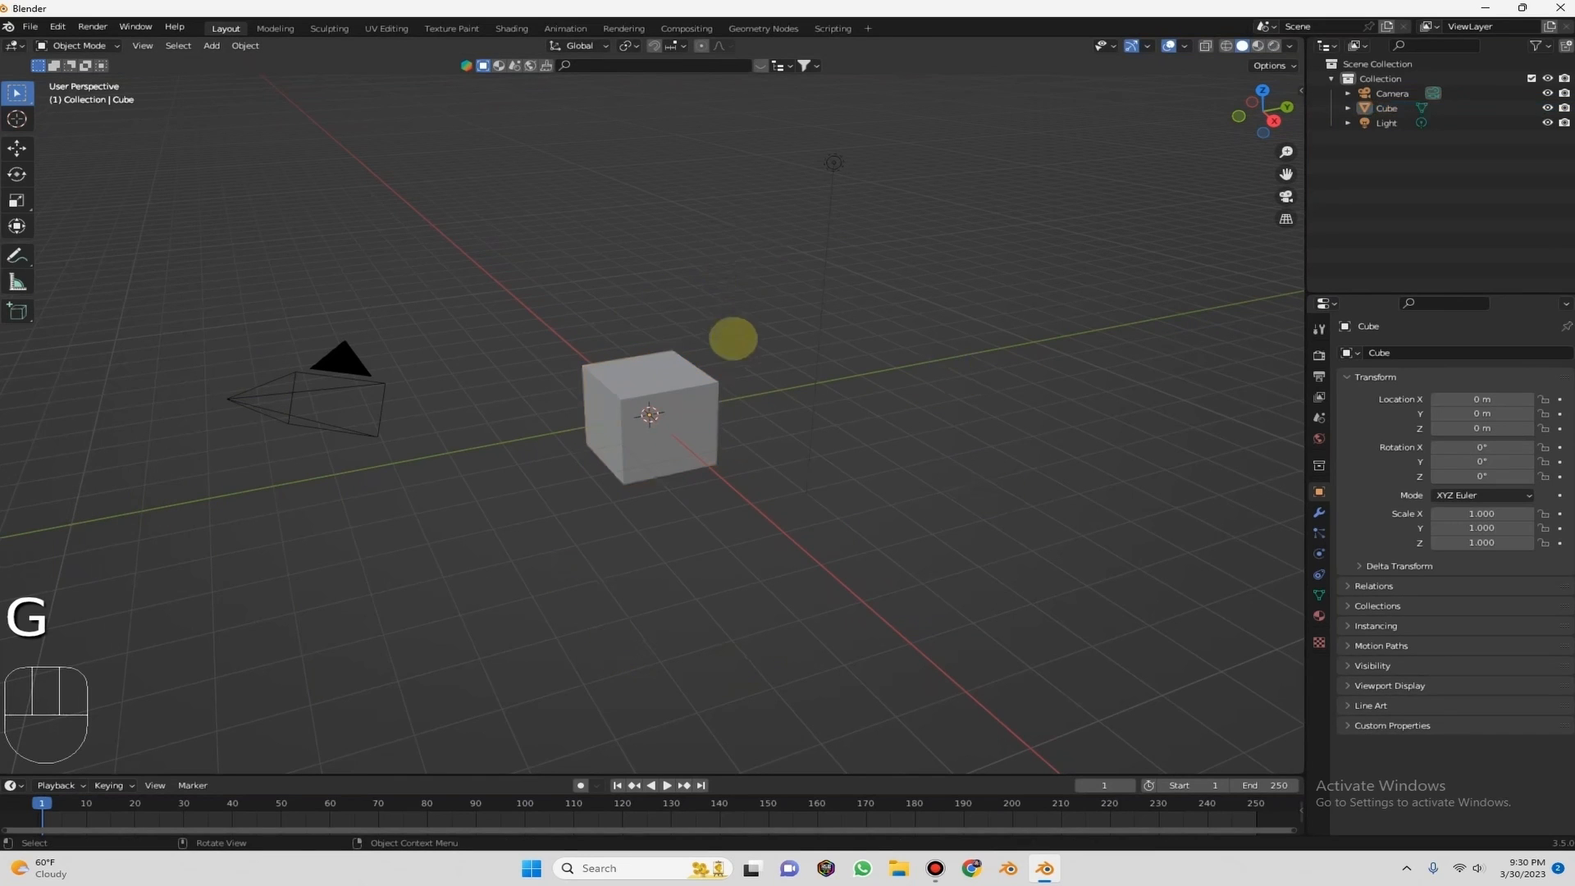
{"action": "left_click", "coordinate": [674, 421]}
{"action": "right_click", "coordinate": [675, 420]}
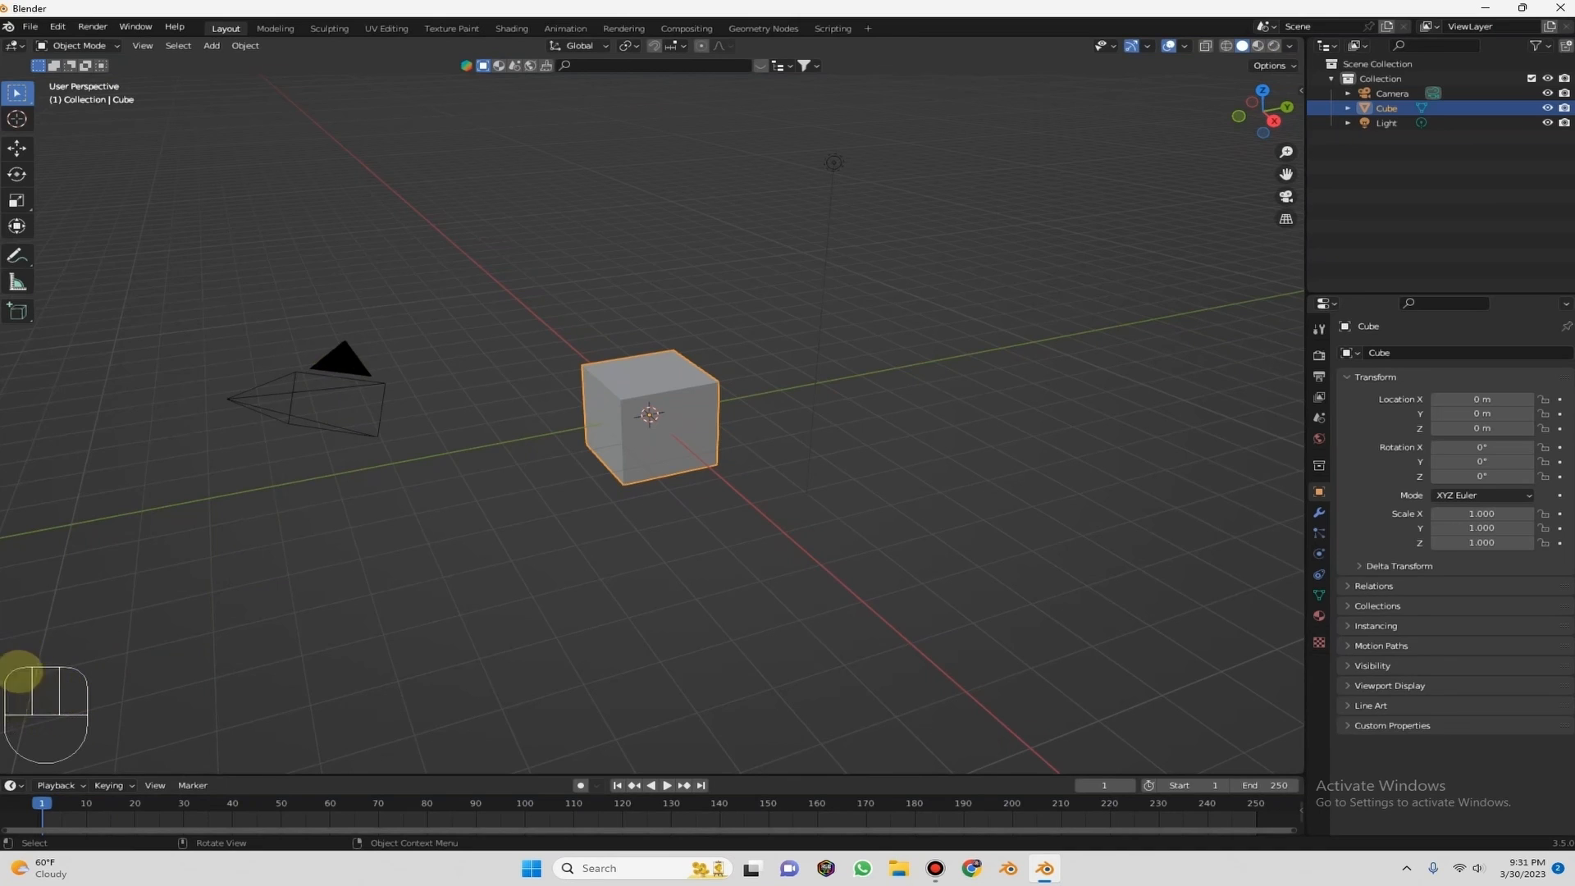
Select the default camera, cube and light individually, finishing with the cube selected.
{"action": "left_click", "coordinate": [345, 364]}
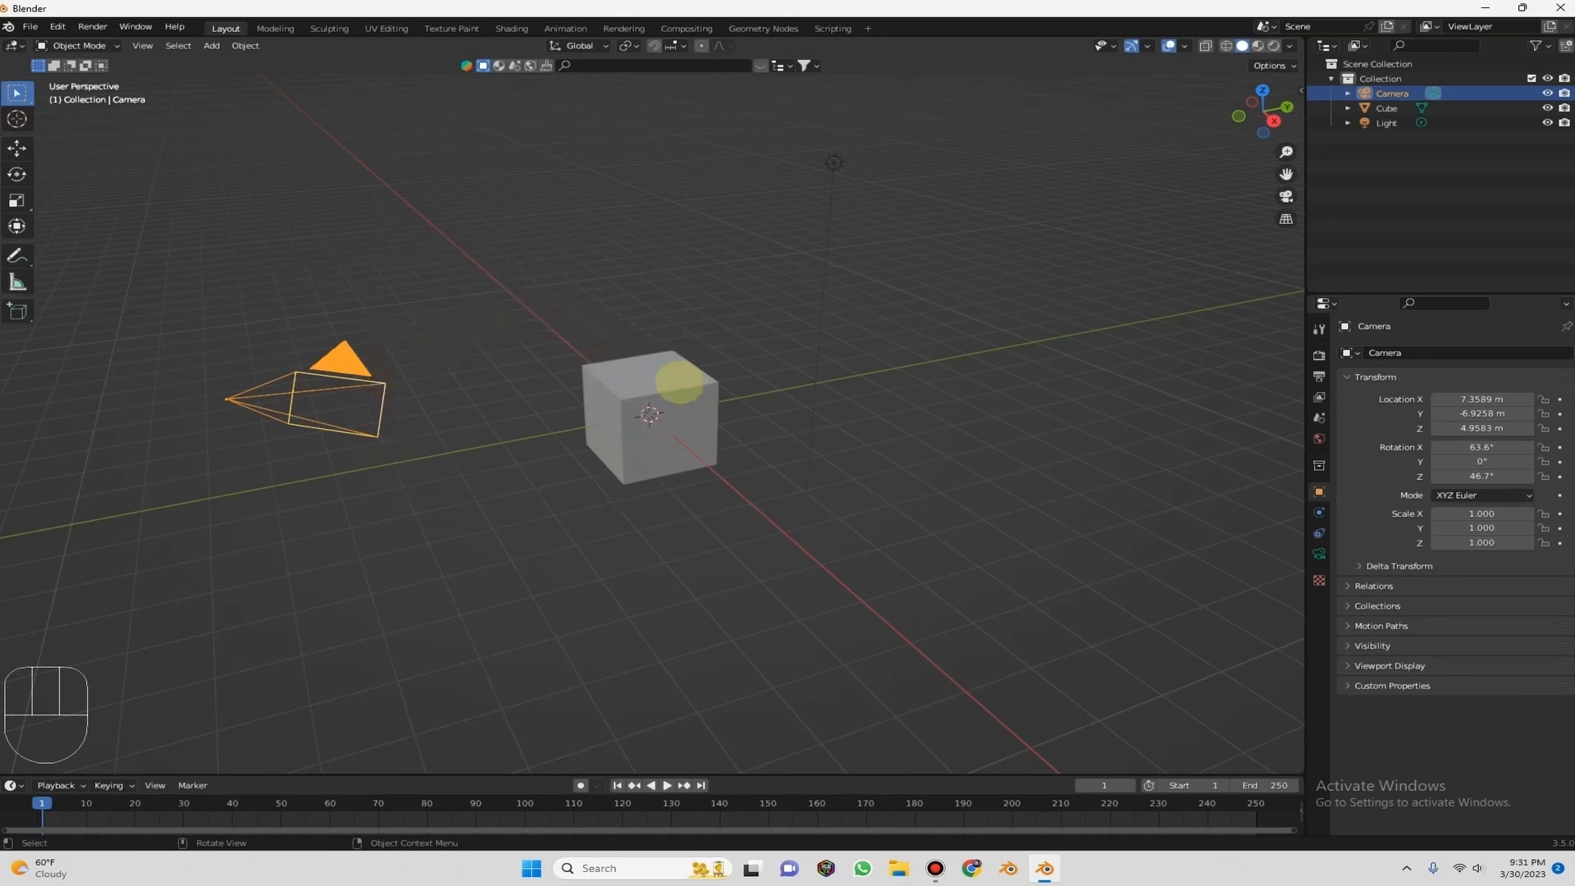
{"action": "left_click", "coordinate": [661, 389]}
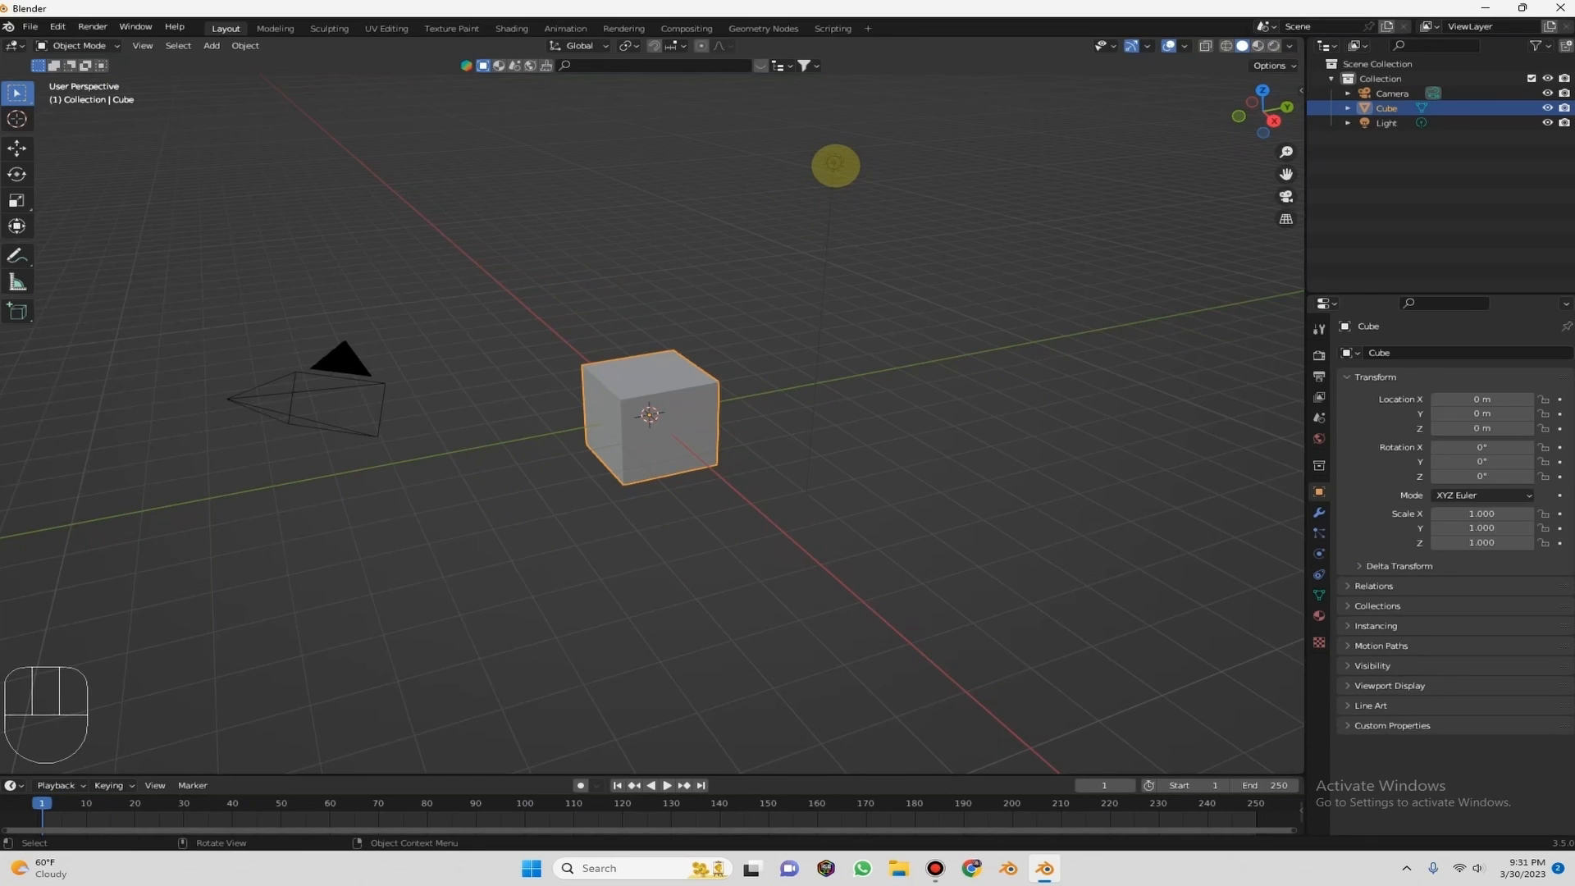
{"action": "left_click", "coordinate": [835, 163]}
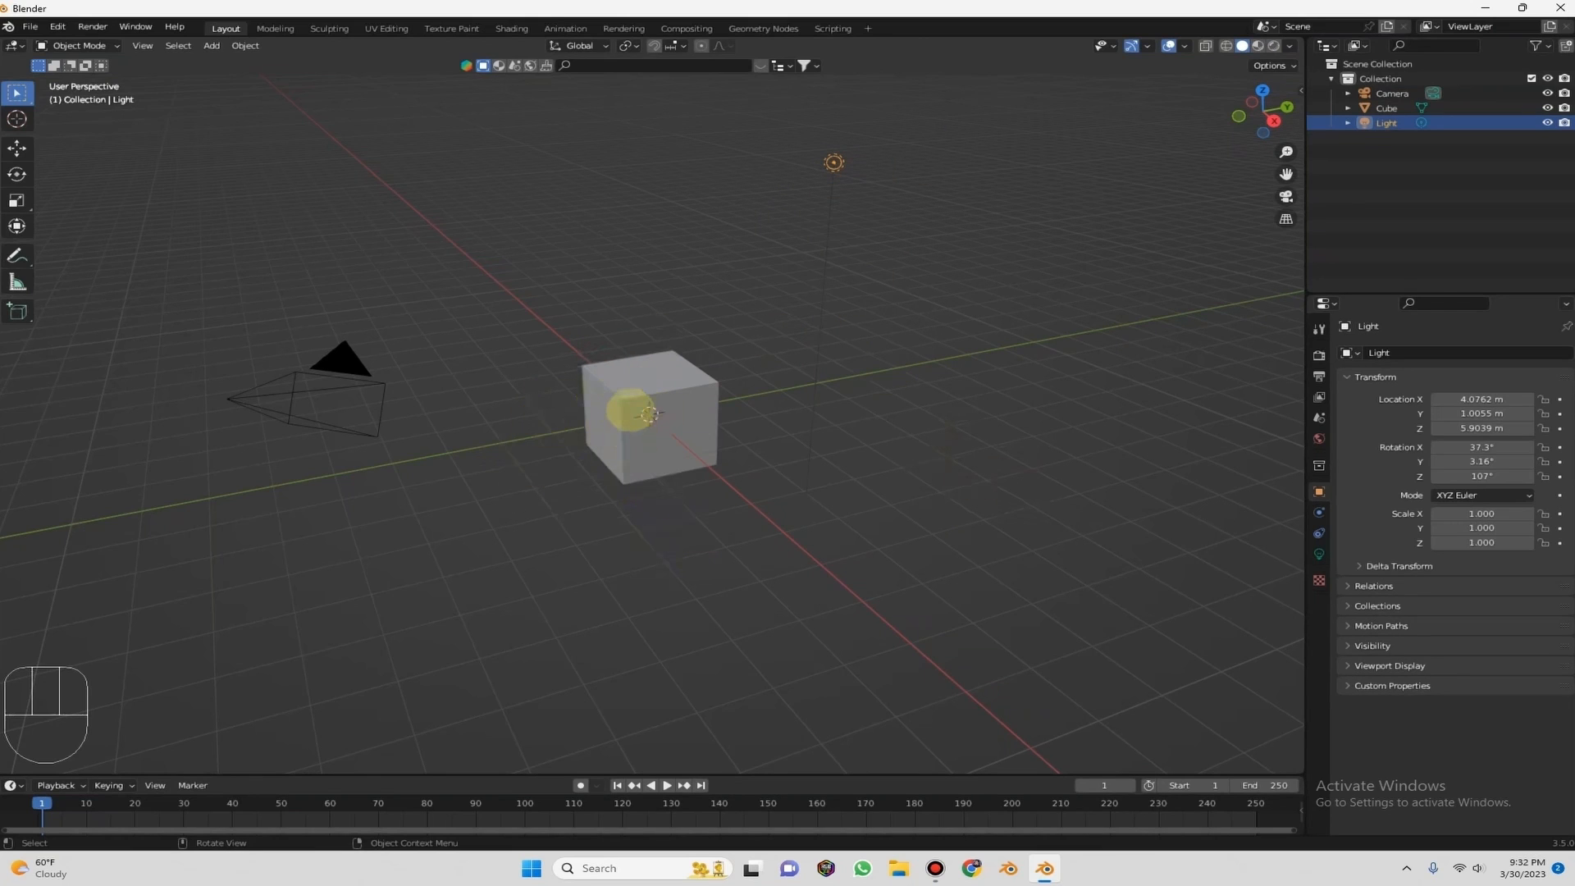
{"action": "left_click", "coordinate": [628, 410]}
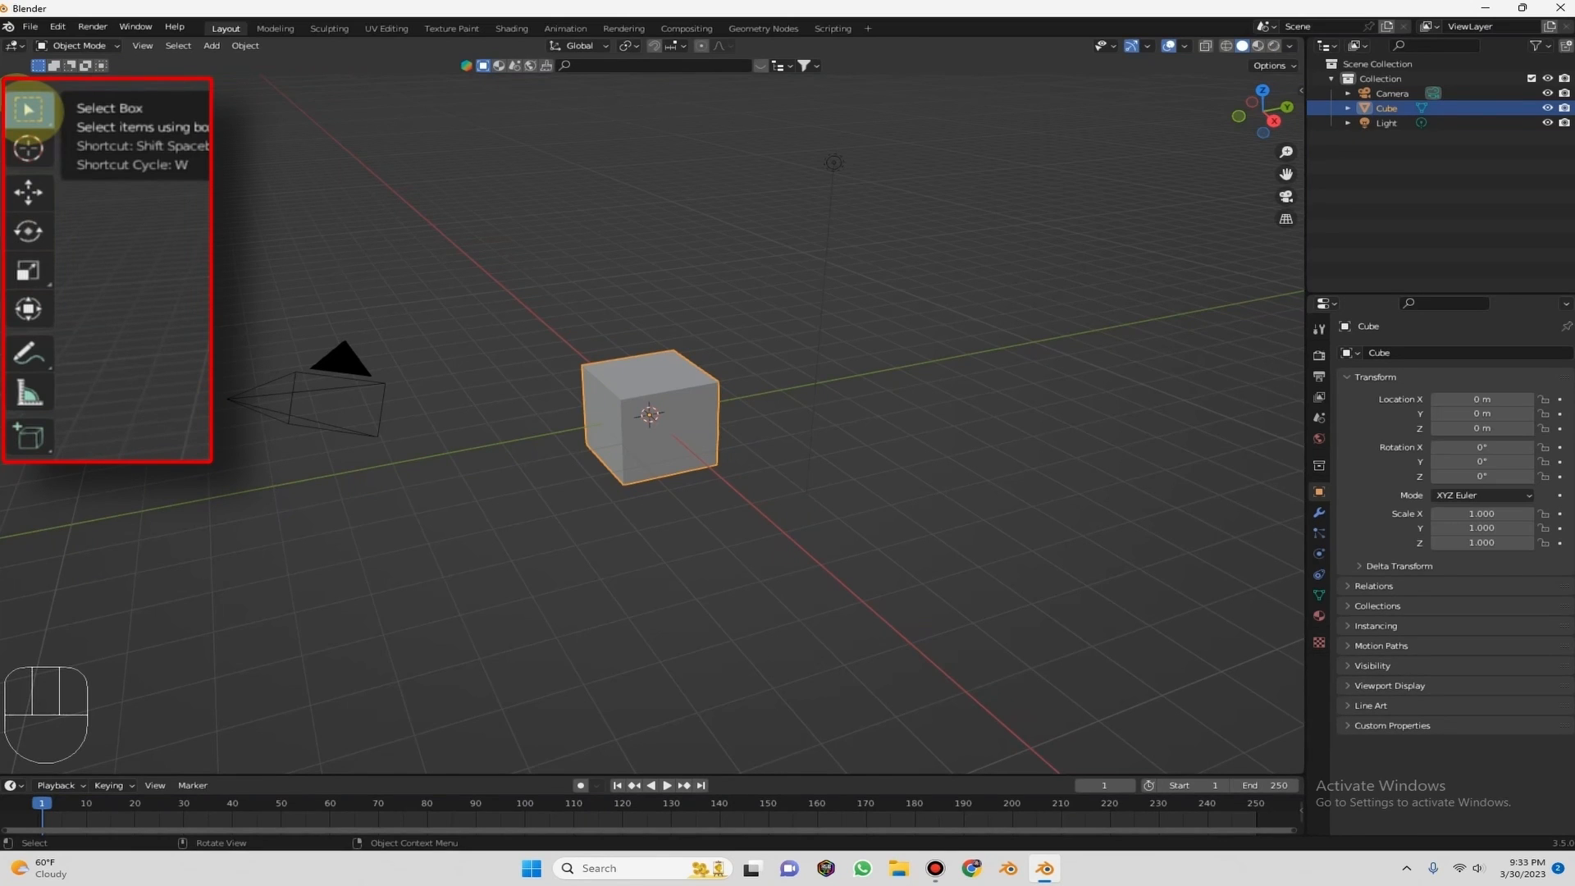
Activate the Select Box tool and use it to pick the camera, cube and light one at a time, ending on the camera.
{"action": "left_click", "coordinate": [28, 108]}
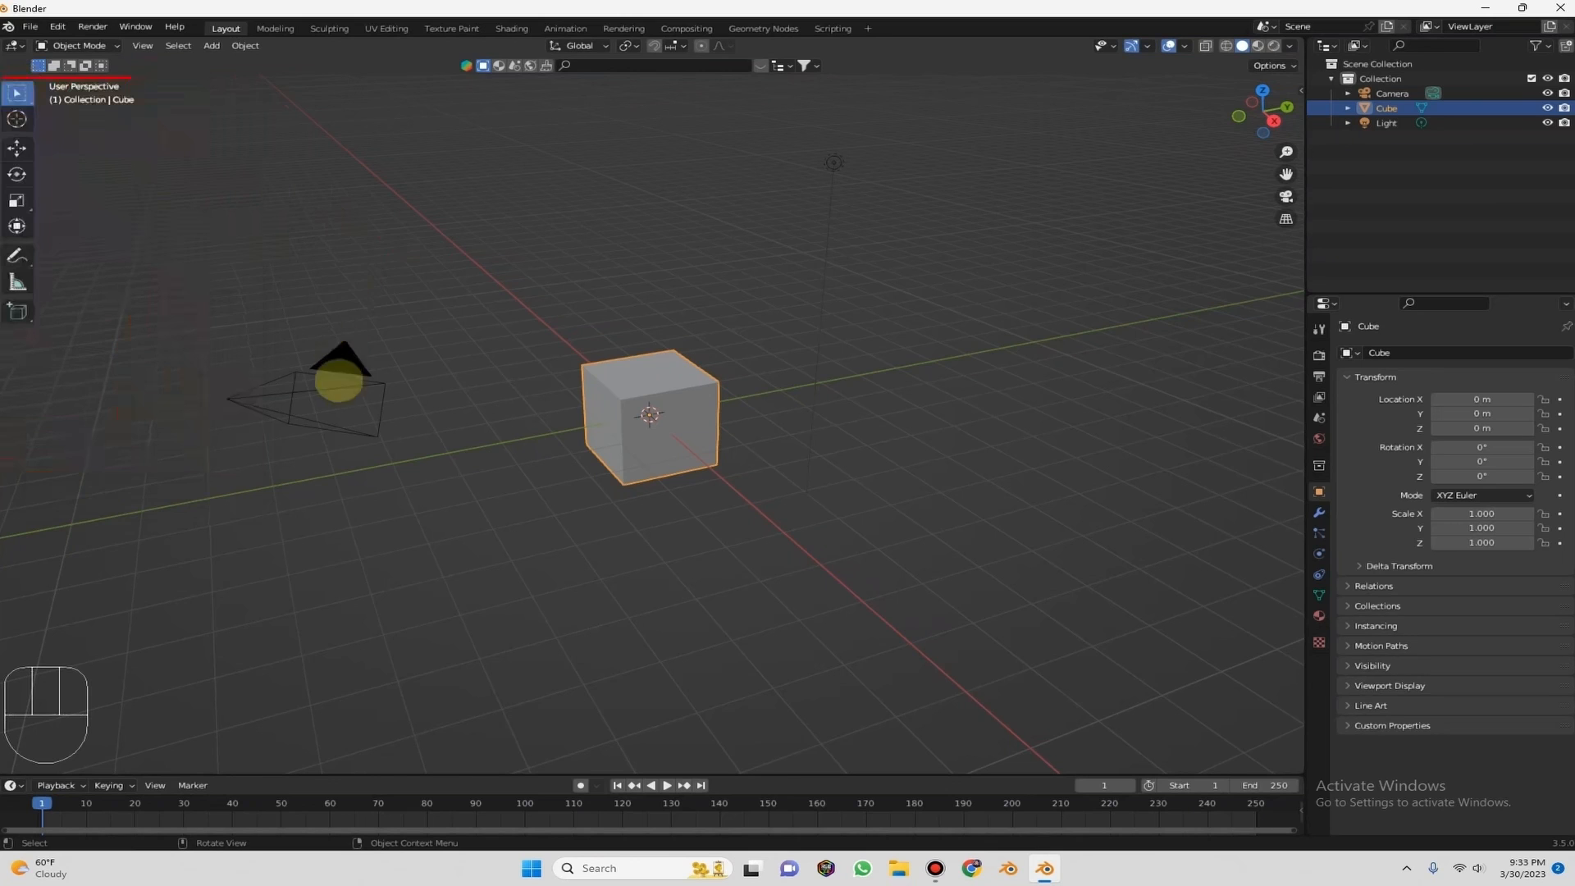
{"action": "left_click", "coordinate": [339, 354]}
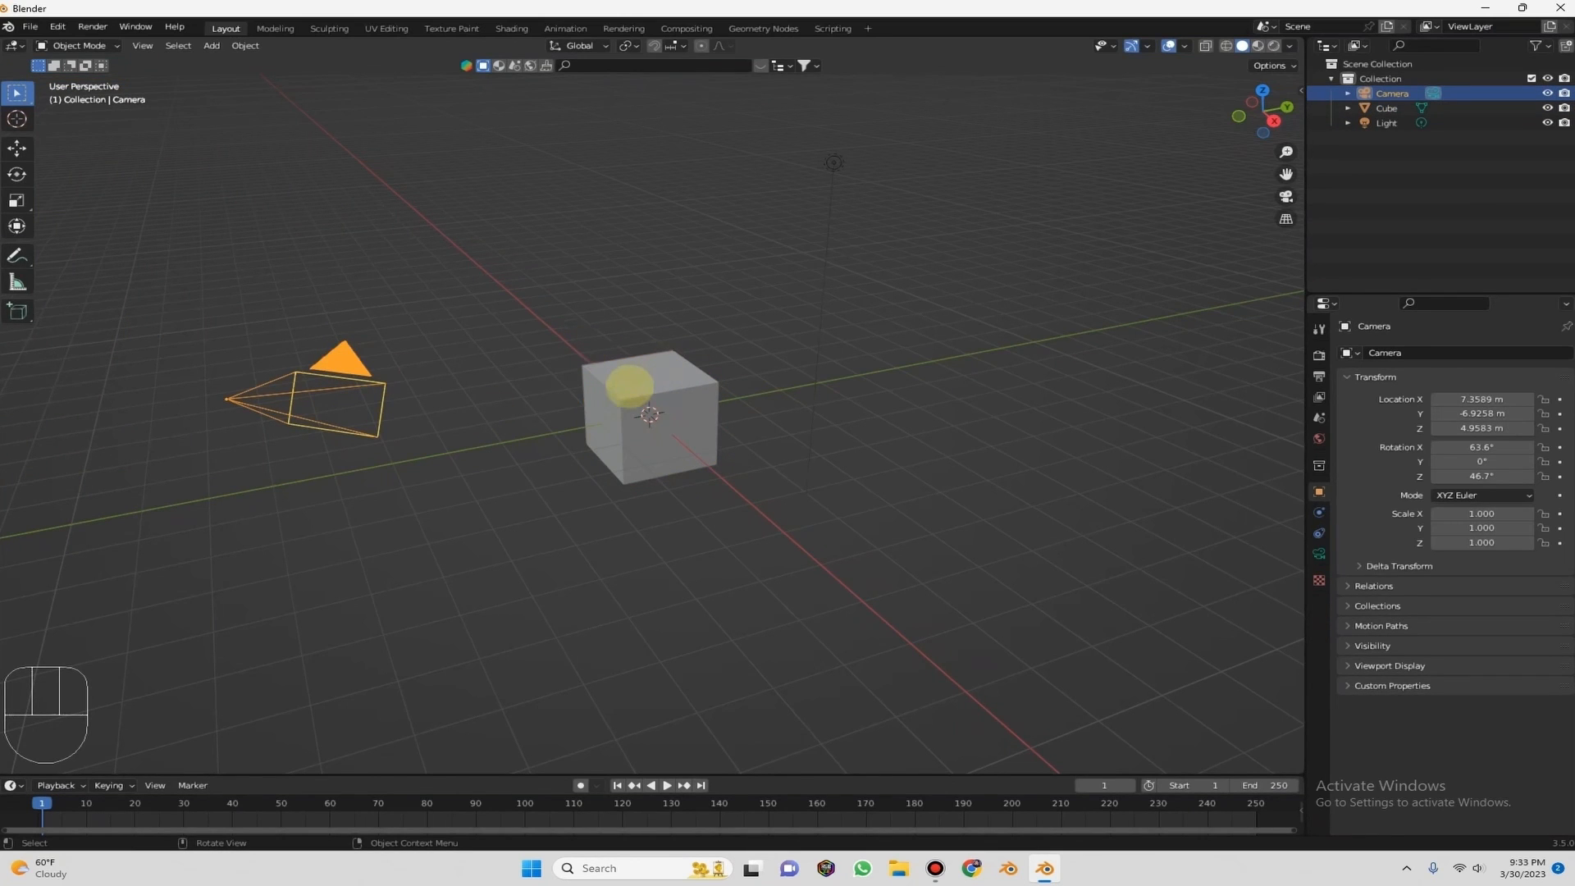
{"action": "left_click", "coordinate": [629, 385]}
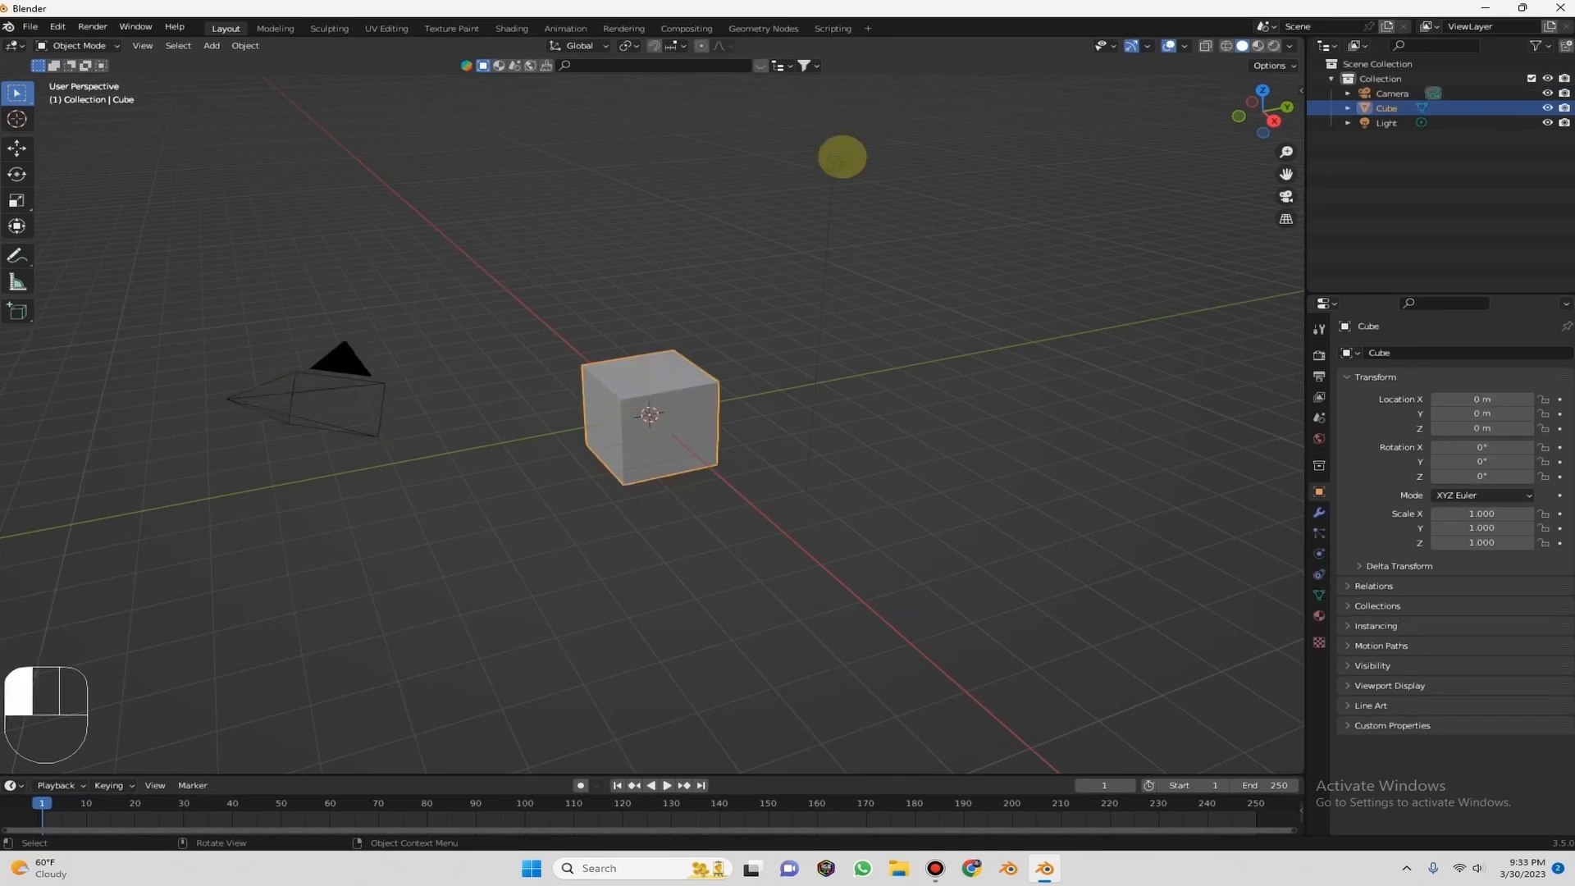
{"action": "left_click", "coordinate": [841, 157]}
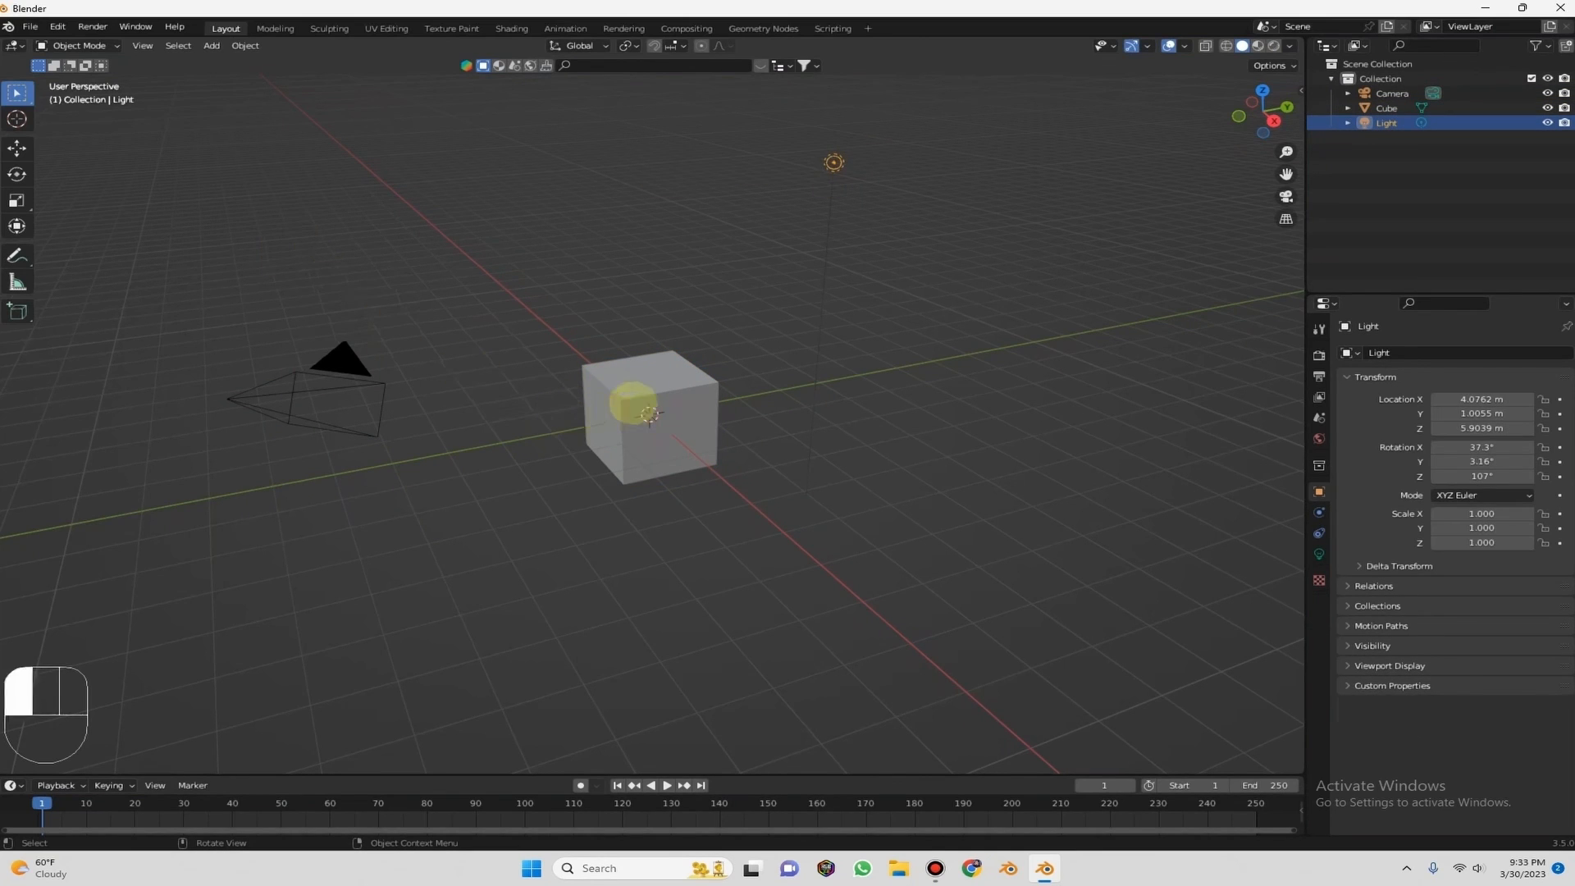
{"action": "left_click", "coordinate": [632, 403]}
{"action": "left_click", "coordinate": [345, 359]}
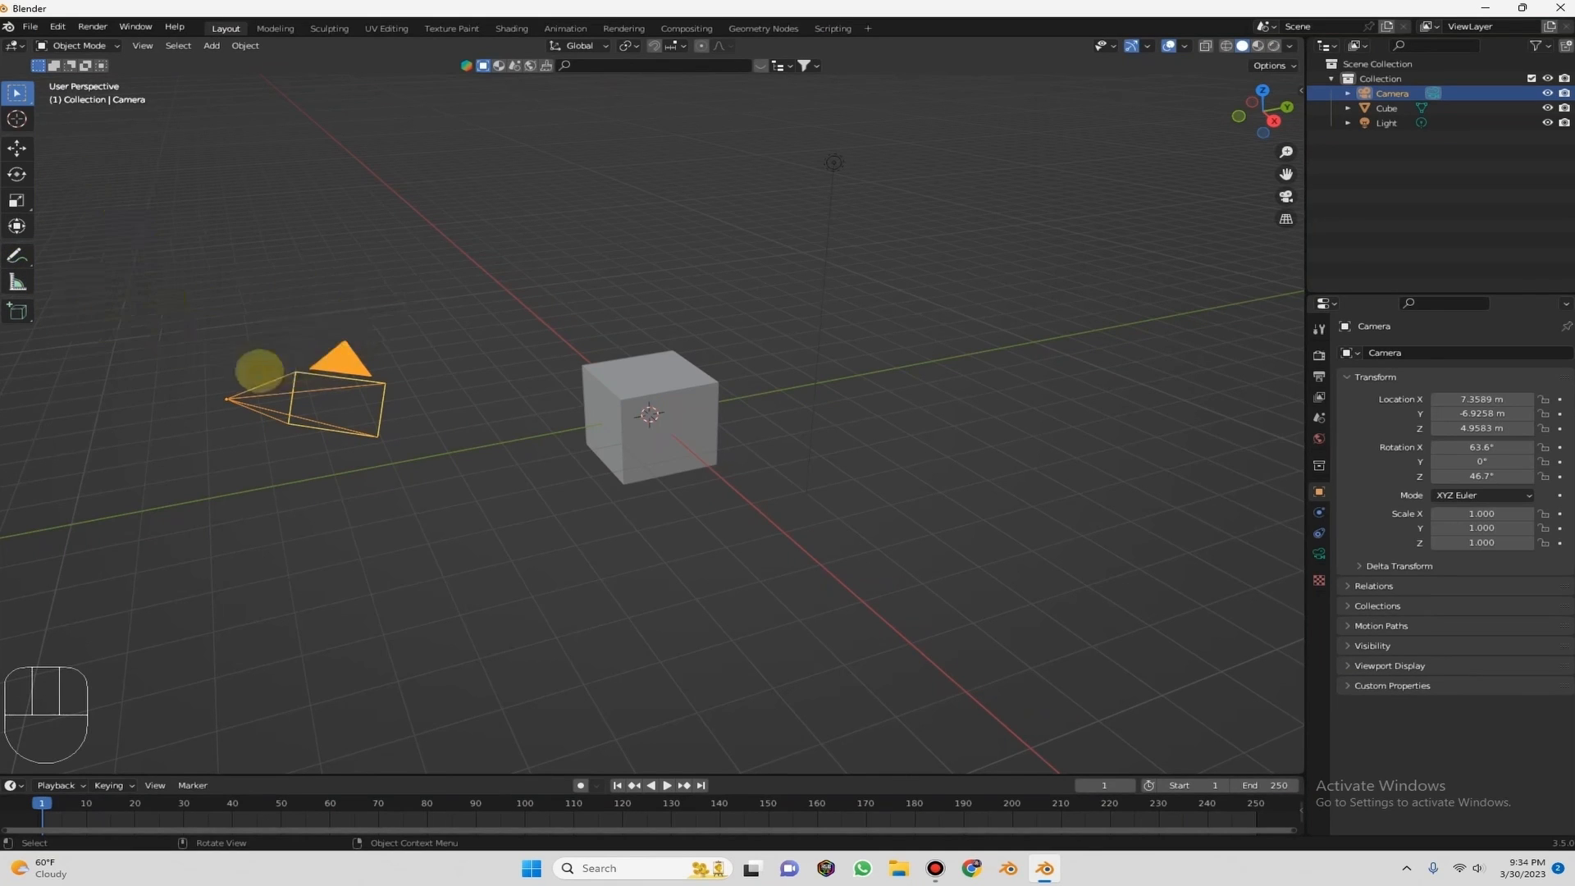
{"action": "left_click", "coordinate": [660, 372]}
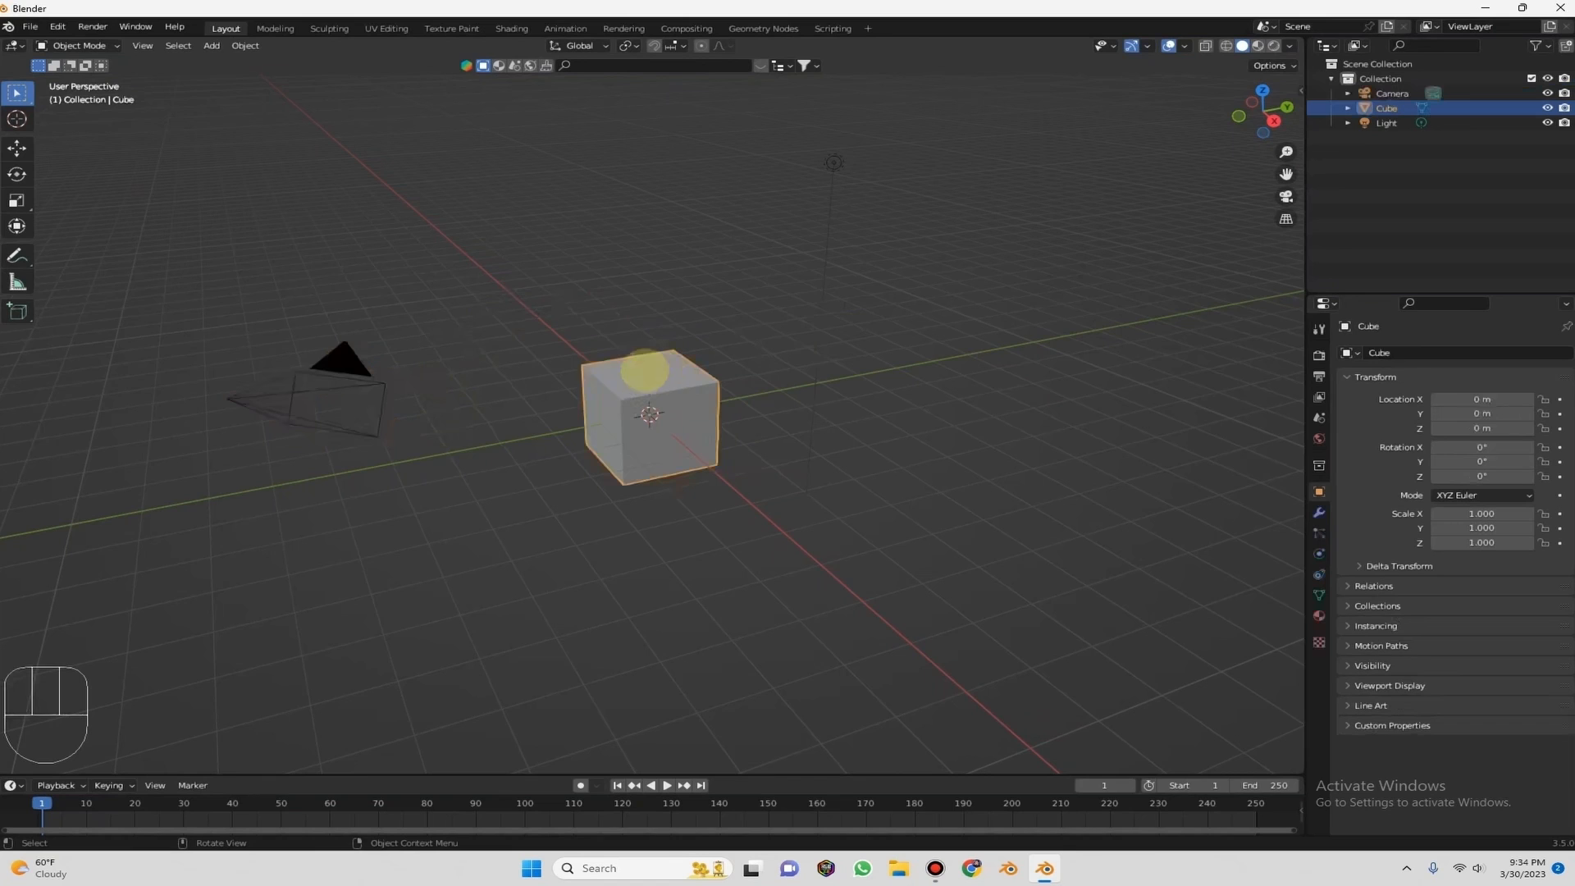
{"action": "left_click", "coordinate": [333, 361]}
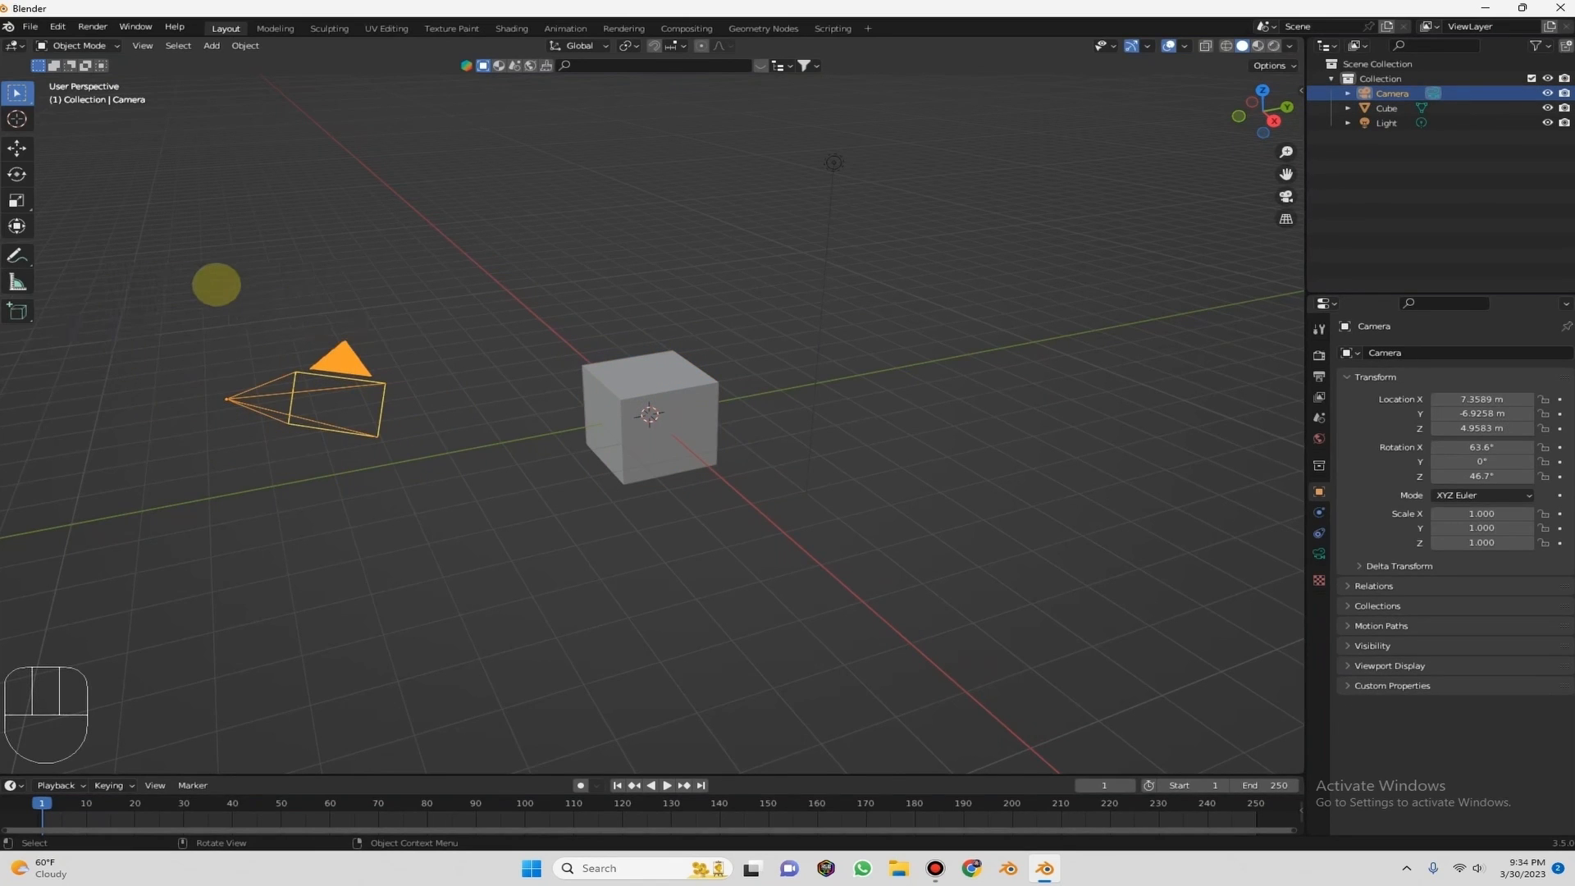
Box-select the camera and the cube together, leaving the light out of the selection.
{"action": "left_click_drag", "start_coordinate": [217, 287], "coordinate": [296, 395]}
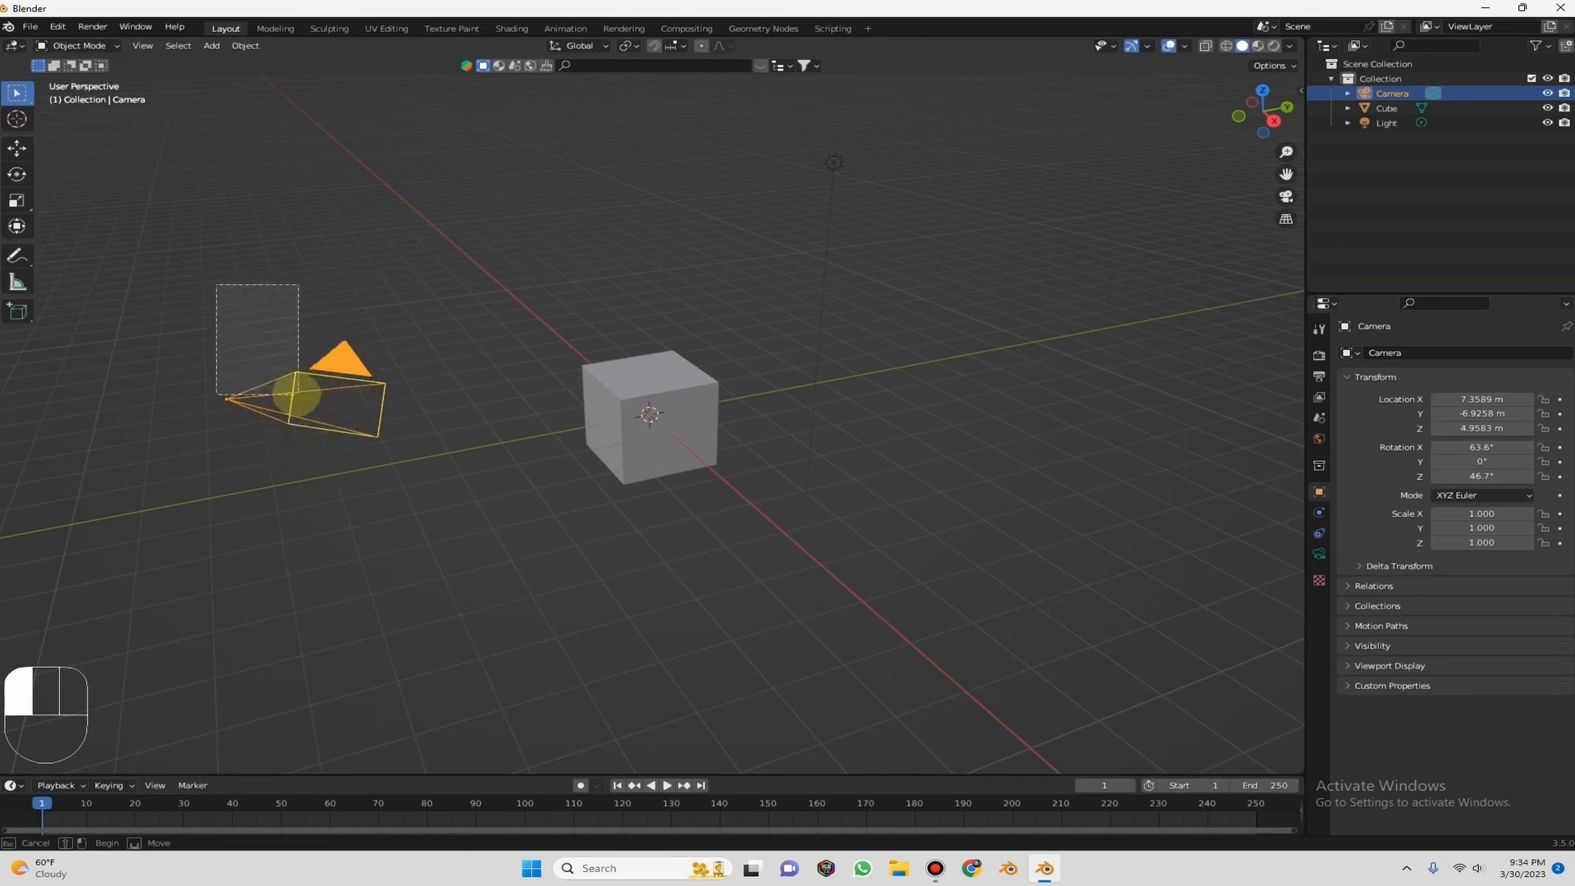
{"action": "left_click_drag", "start_coordinate": [311, 400], "coordinate": [397, 300]}
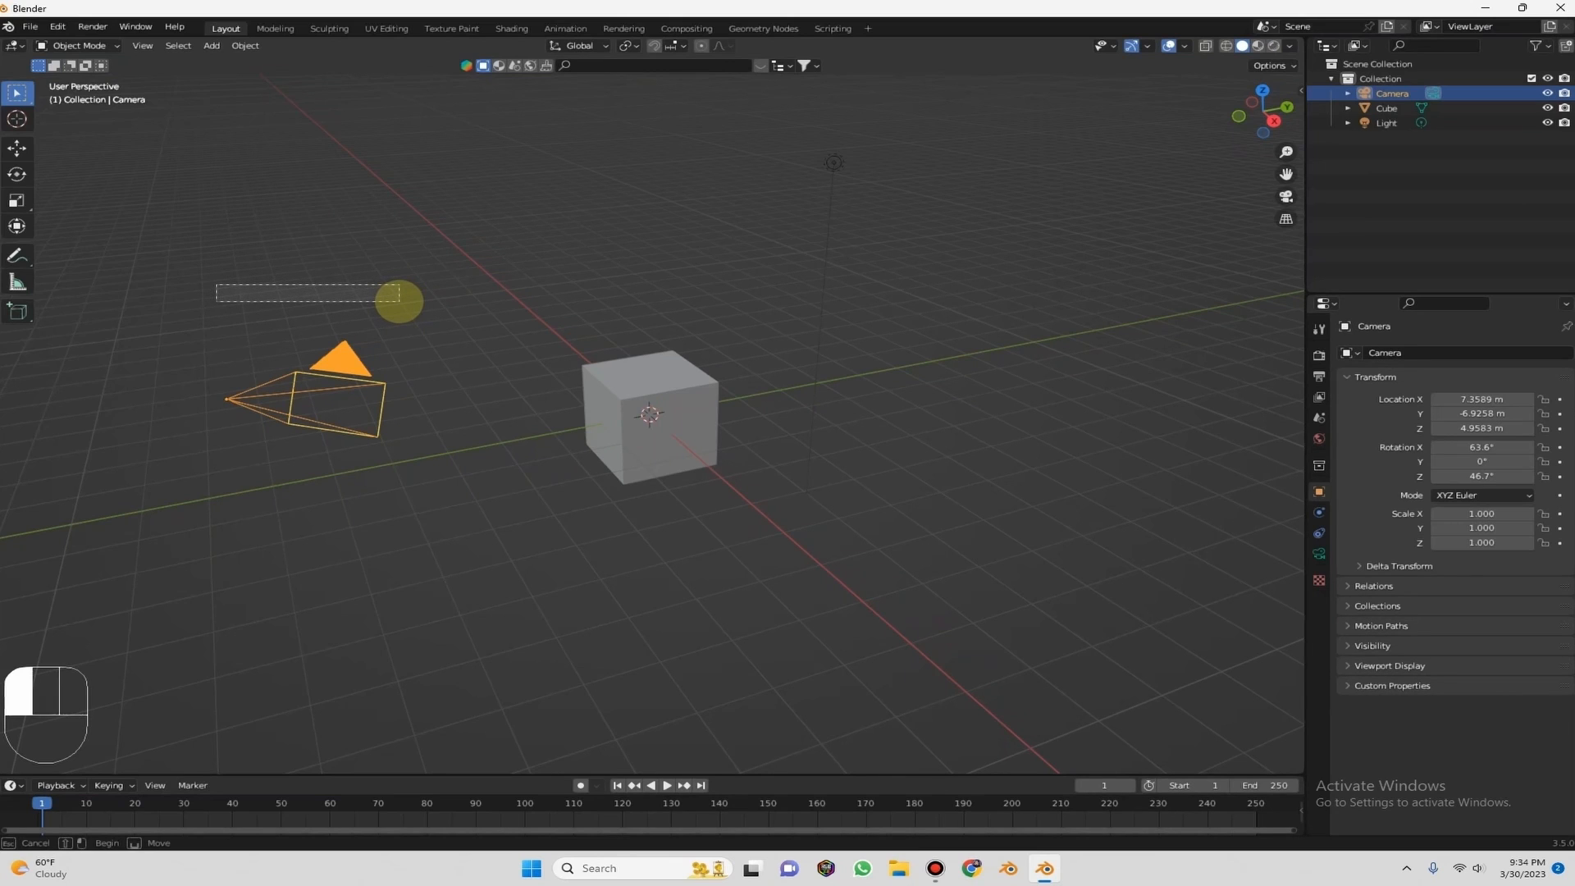
{"action": "left_click_drag", "start_coordinate": [399, 301], "coordinate": [766, 534]}
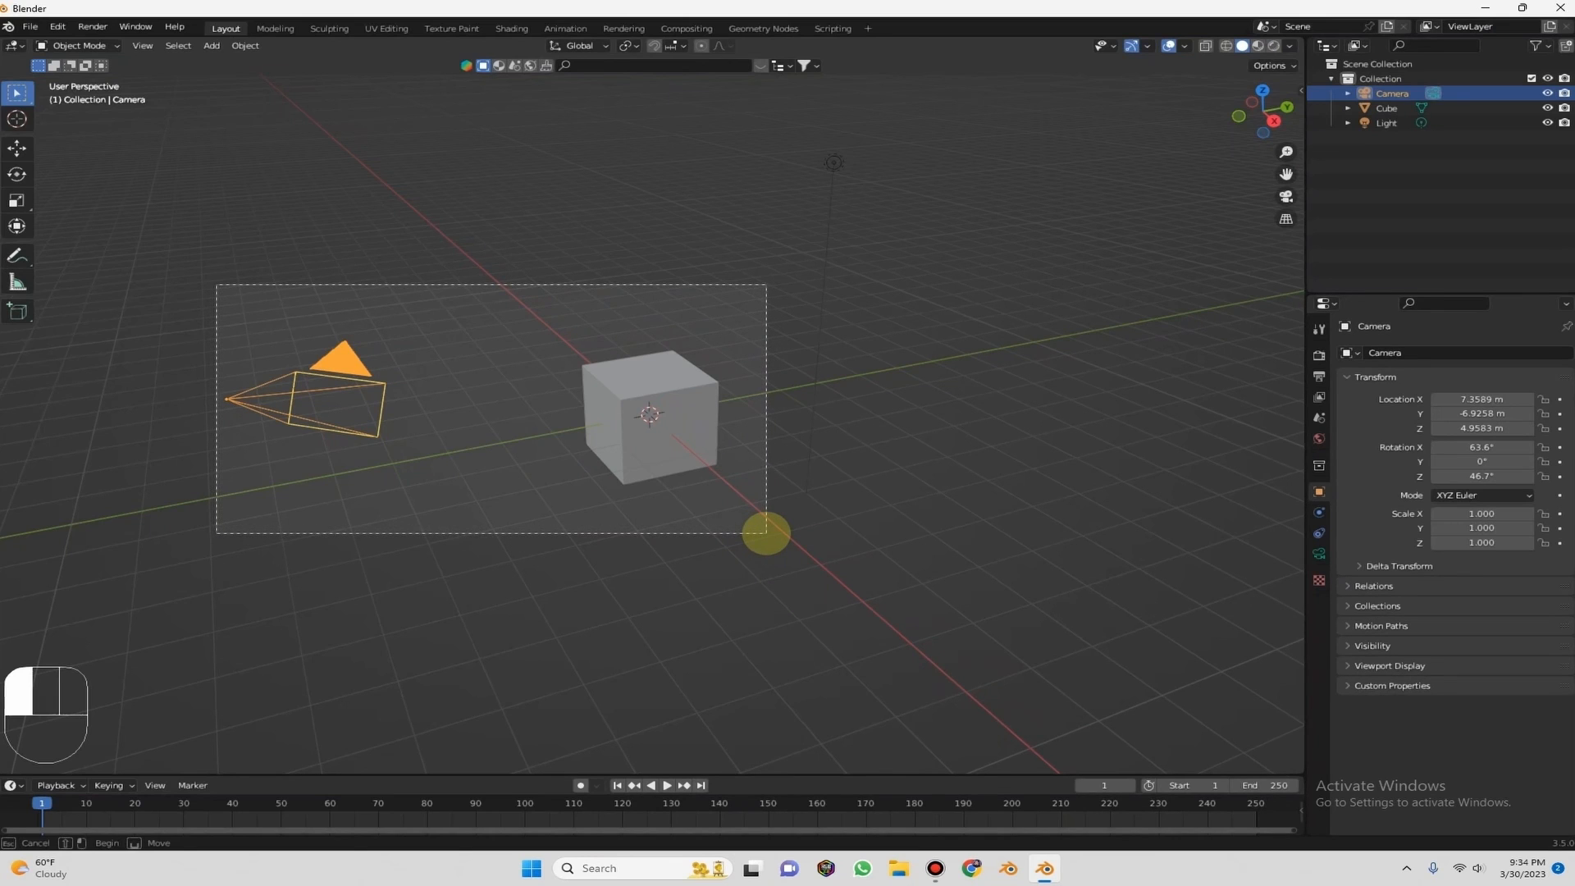
{"action": "left_click_drag", "start_coordinate": [766, 534], "coordinate": [766, 534]}
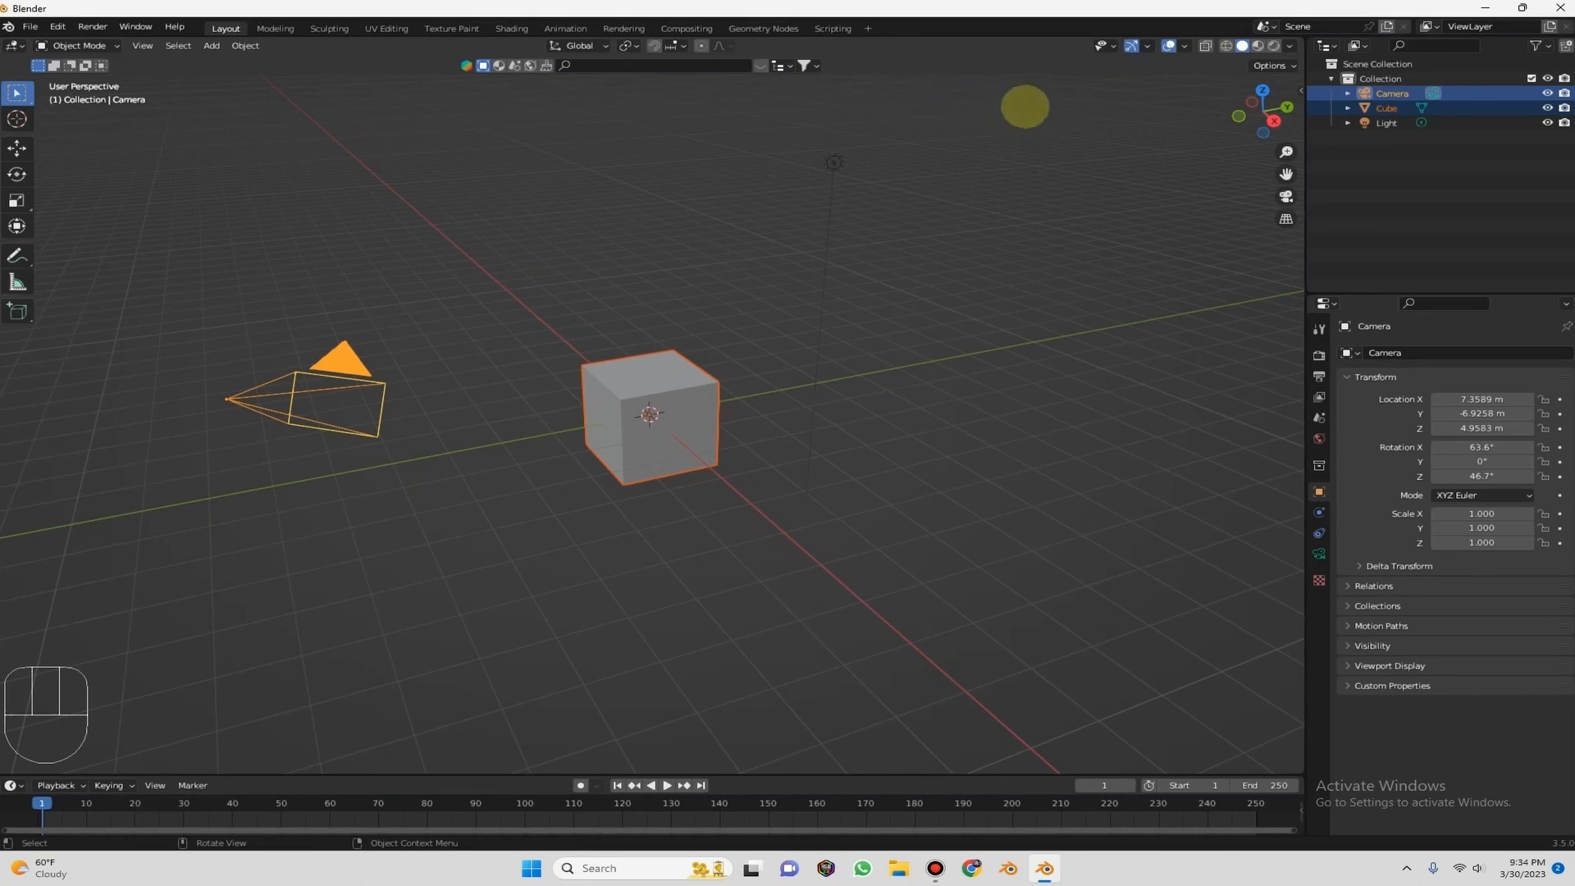
Box-select the camera, cube and light together from different corners of the scene, and clear the selection.
{"action": "left_click_drag", "start_coordinate": [108, 136], "coordinate": [948, 500]}
{"action": "left_click_drag", "start_coordinate": [135, 616], "coordinate": [914, 68]}
{"action": "left_click_drag", "start_coordinate": [947, 358], "coordinate": [323, 88]}
{"action": "left_click_drag", "start_coordinate": [995, 93], "coordinate": [220, 623]}
{"action": "left_click_drag", "start_coordinate": [967, 119], "coordinate": [107, 549]}
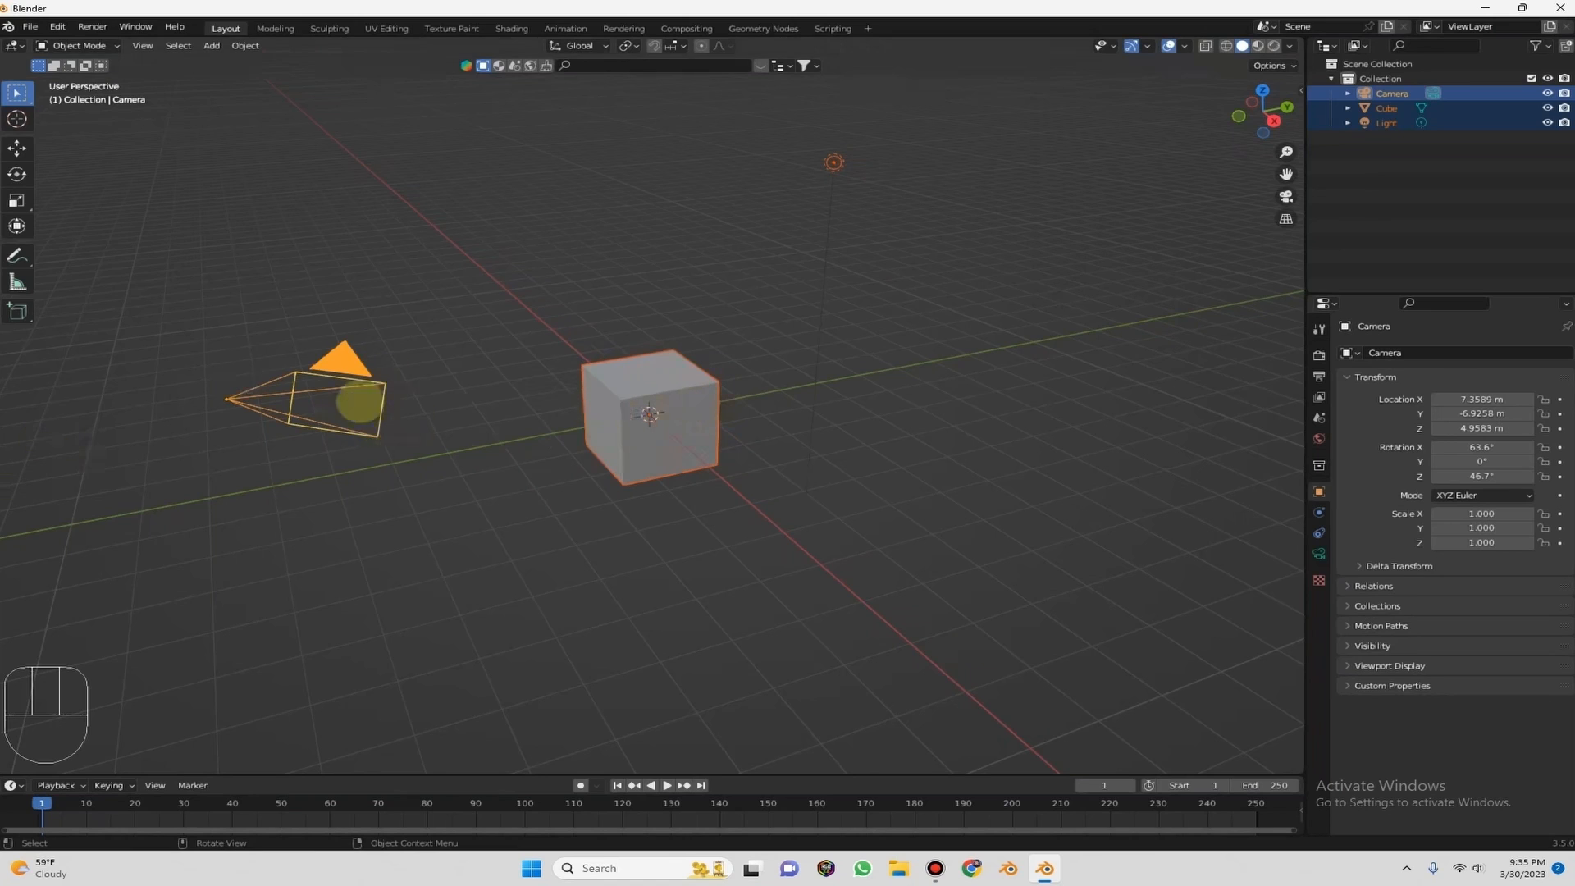
{"action": "left_click", "coordinate": [483, 158]}
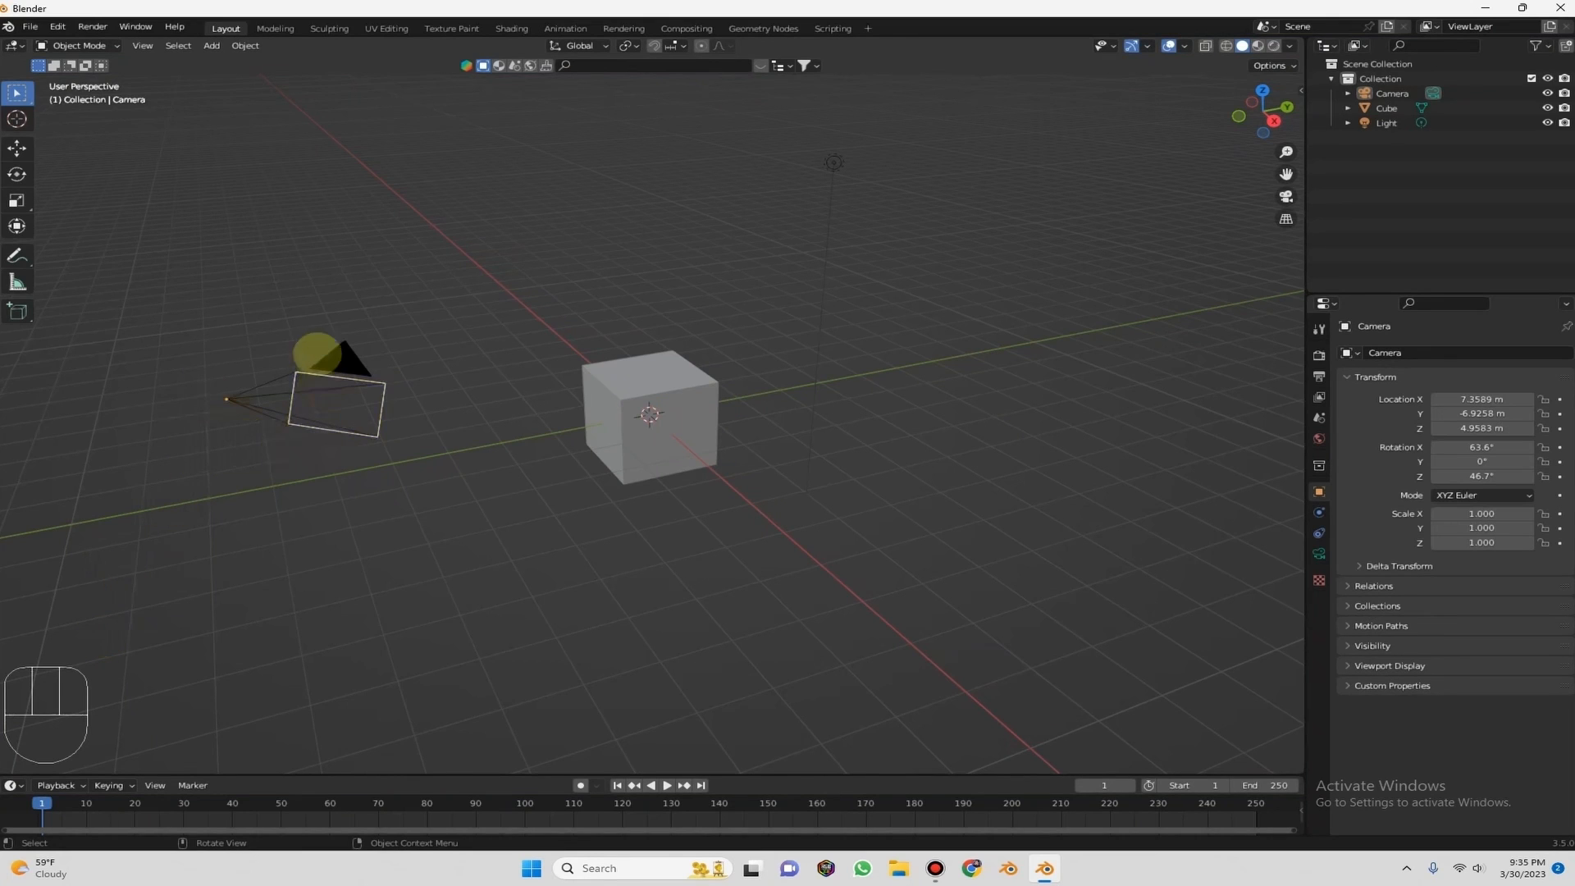
Pick the cube and try the Scale, Rotate and Move tools in turn, returning to the Select Box tool.
{"action": "left_click", "coordinate": [628, 390]}
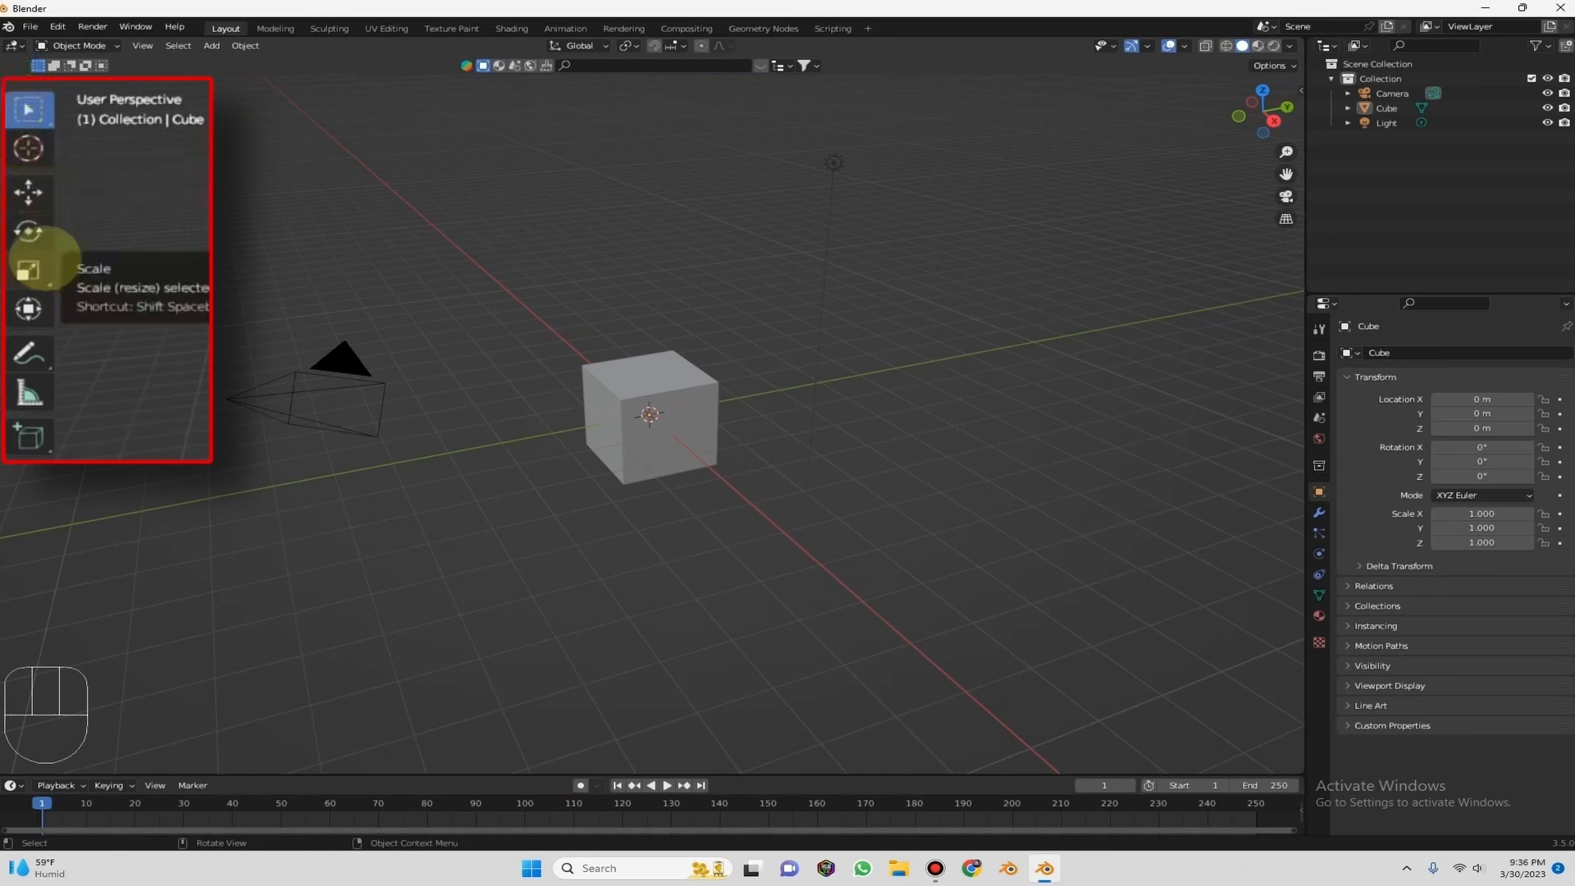
{"action": "left_click", "coordinate": [28, 269]}
{"action": "left_click", "coordinate": [28, 230]}
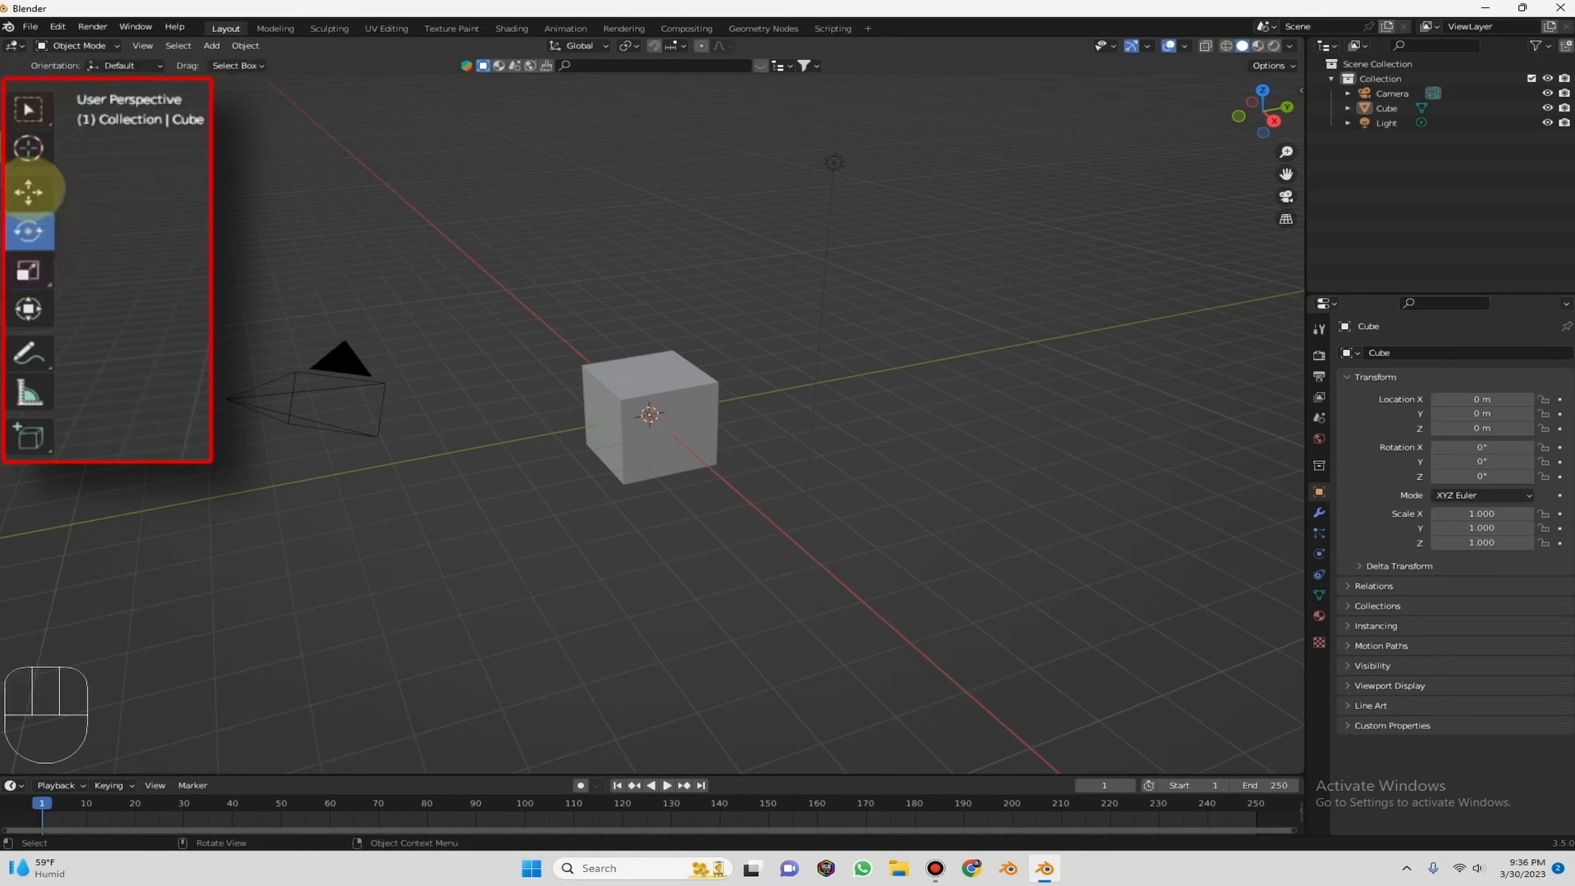
{"action": "left_click", "coordinate": [28, 191]}
{"action": "left_click", "coordinate": [28, 109]}
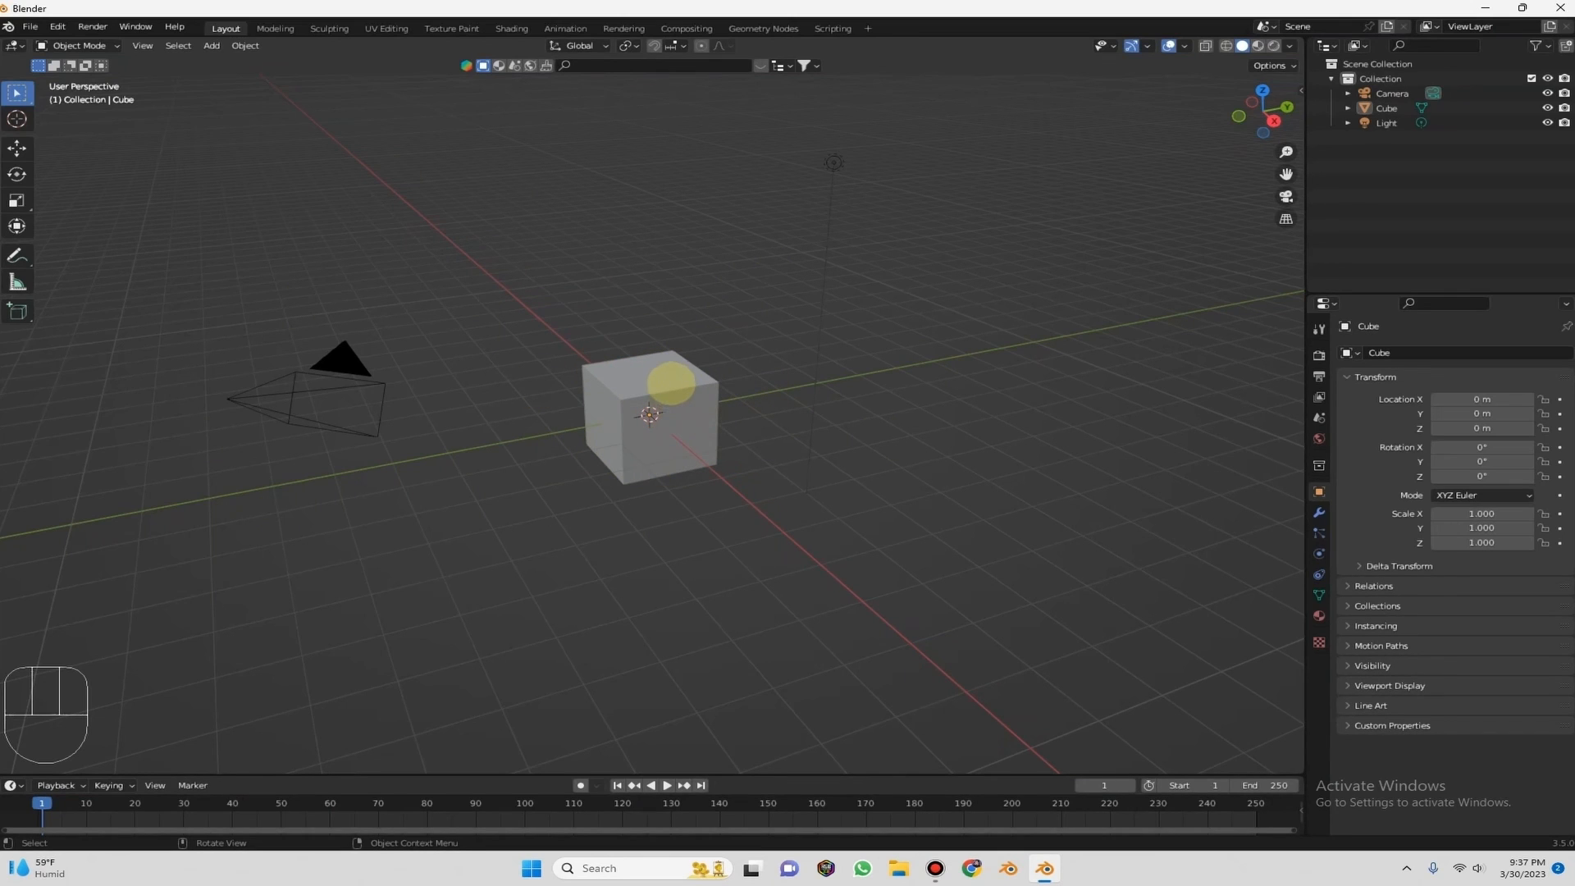
{"action": "scroll", "coordinate": [648, 420], "scroll_direction": "up", "scroll_amount": 6}
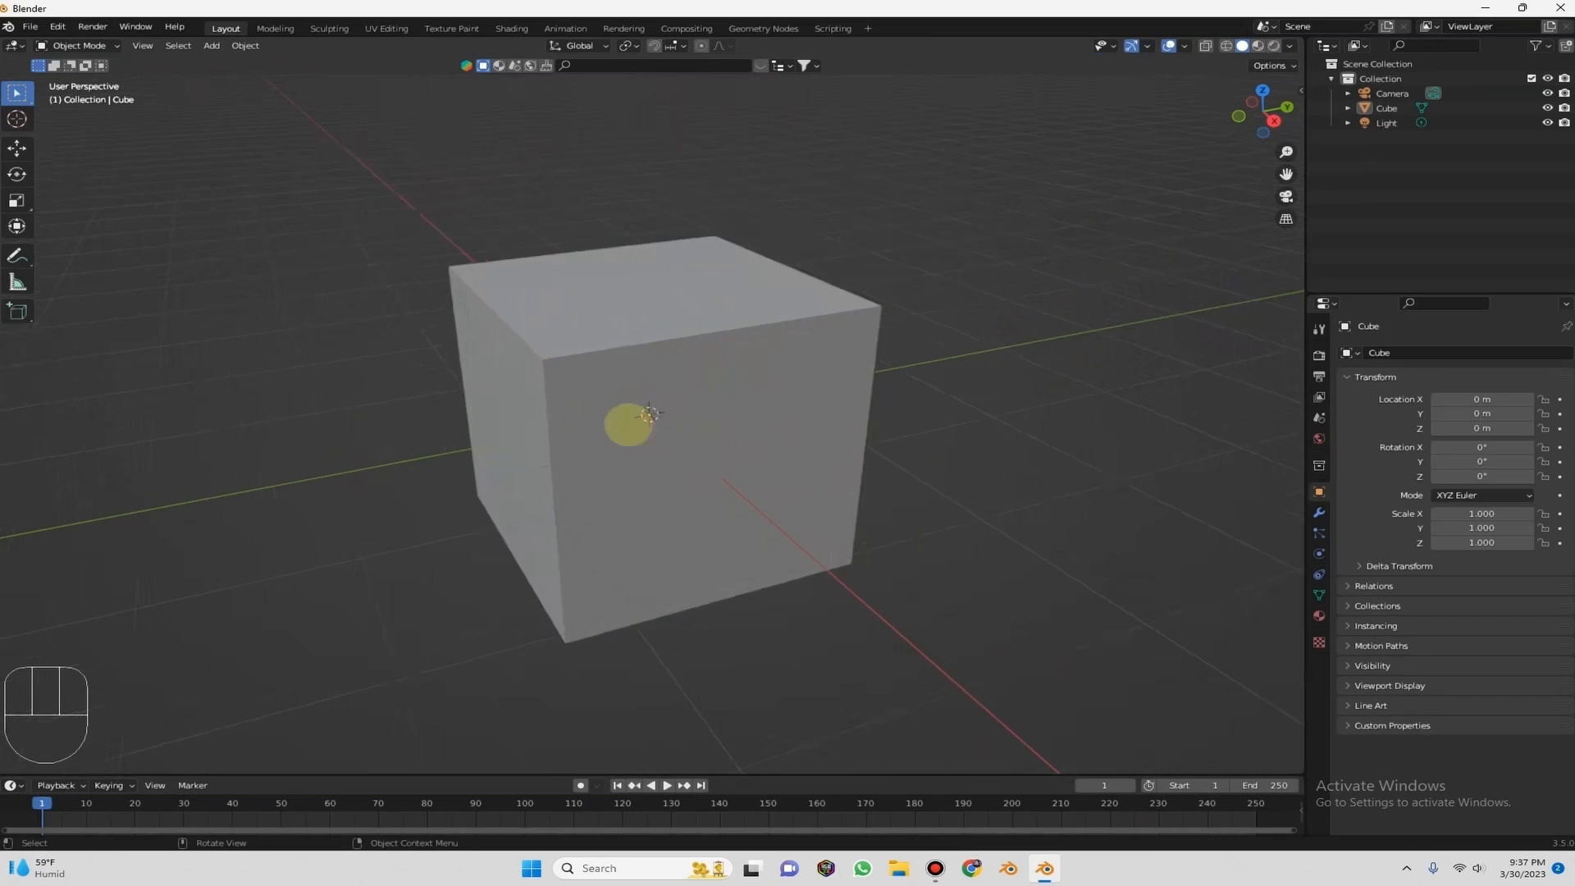
{"action": "scroll", "coordinate": [665, 410], "scroll_direction": "down", "scroll_amount": 6}
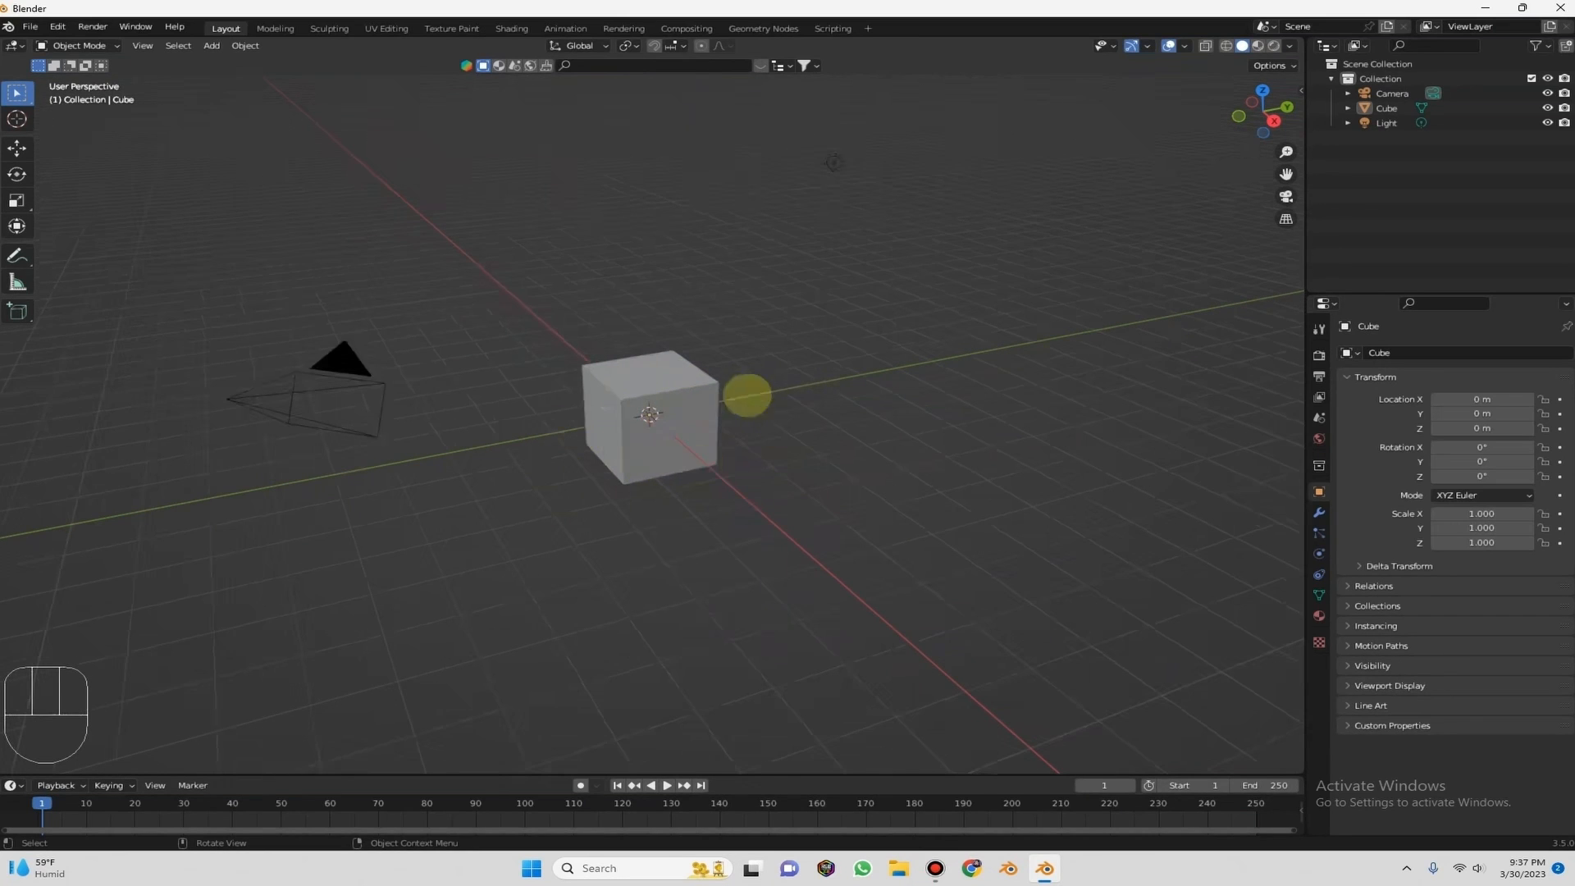
{"action": "scroll", "coordinate": [636, 432], "scroll_direction": "up", "scroll_amount": 2}
{"action": "scroll", "coordinate": [656, 418], "scroll_direction": "down", "scroll_amount": 2}
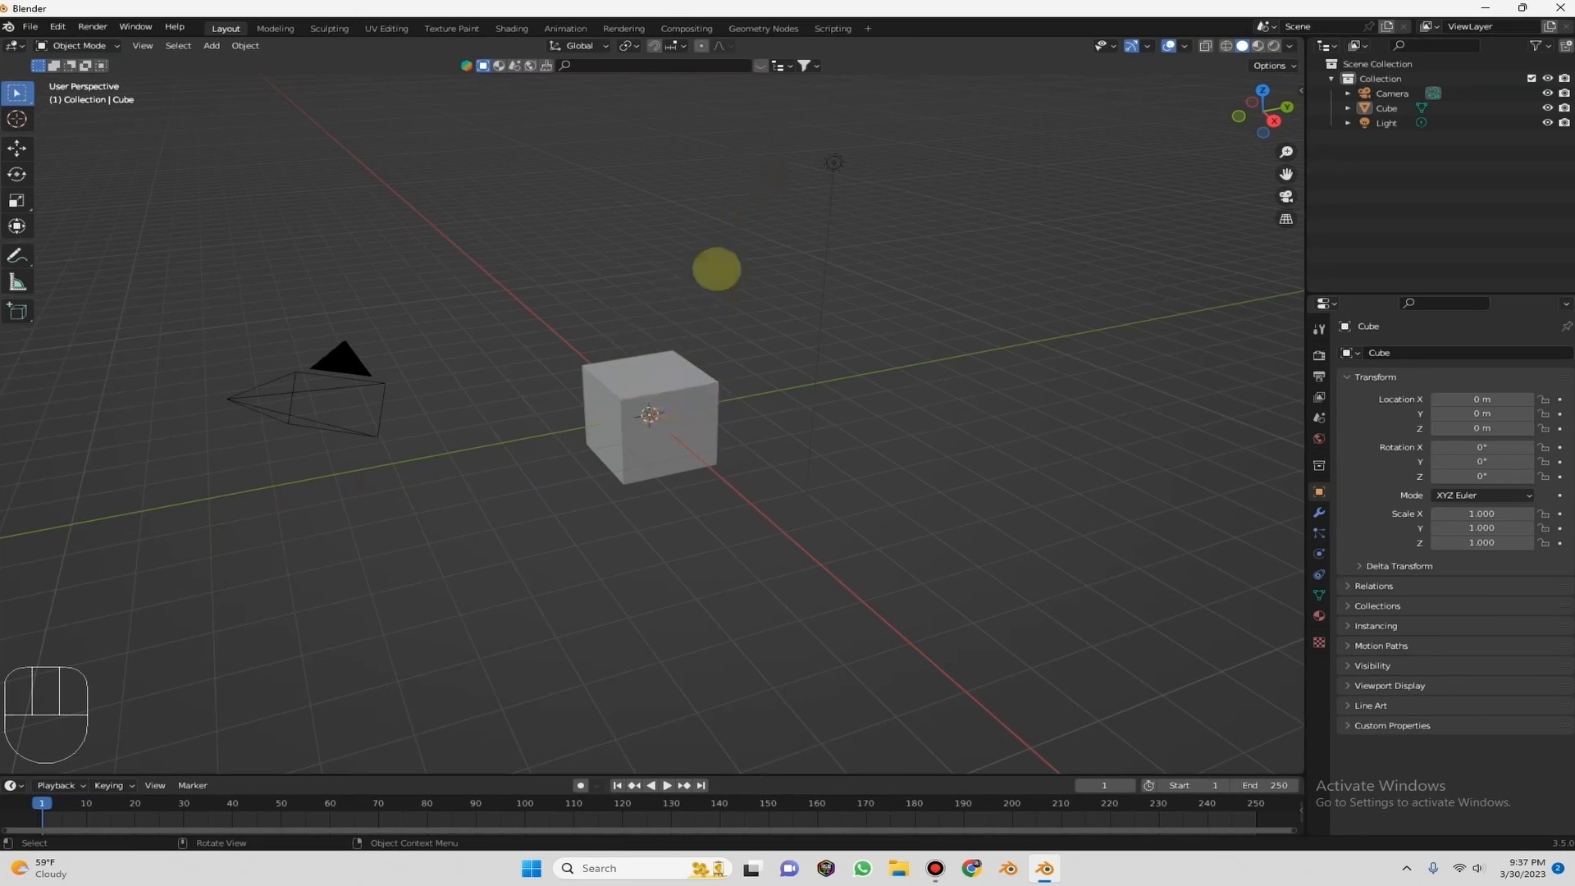
Add a cylinder mesh at the world origin and undo the addition.
{"action": "key", "text": "shift+a"}
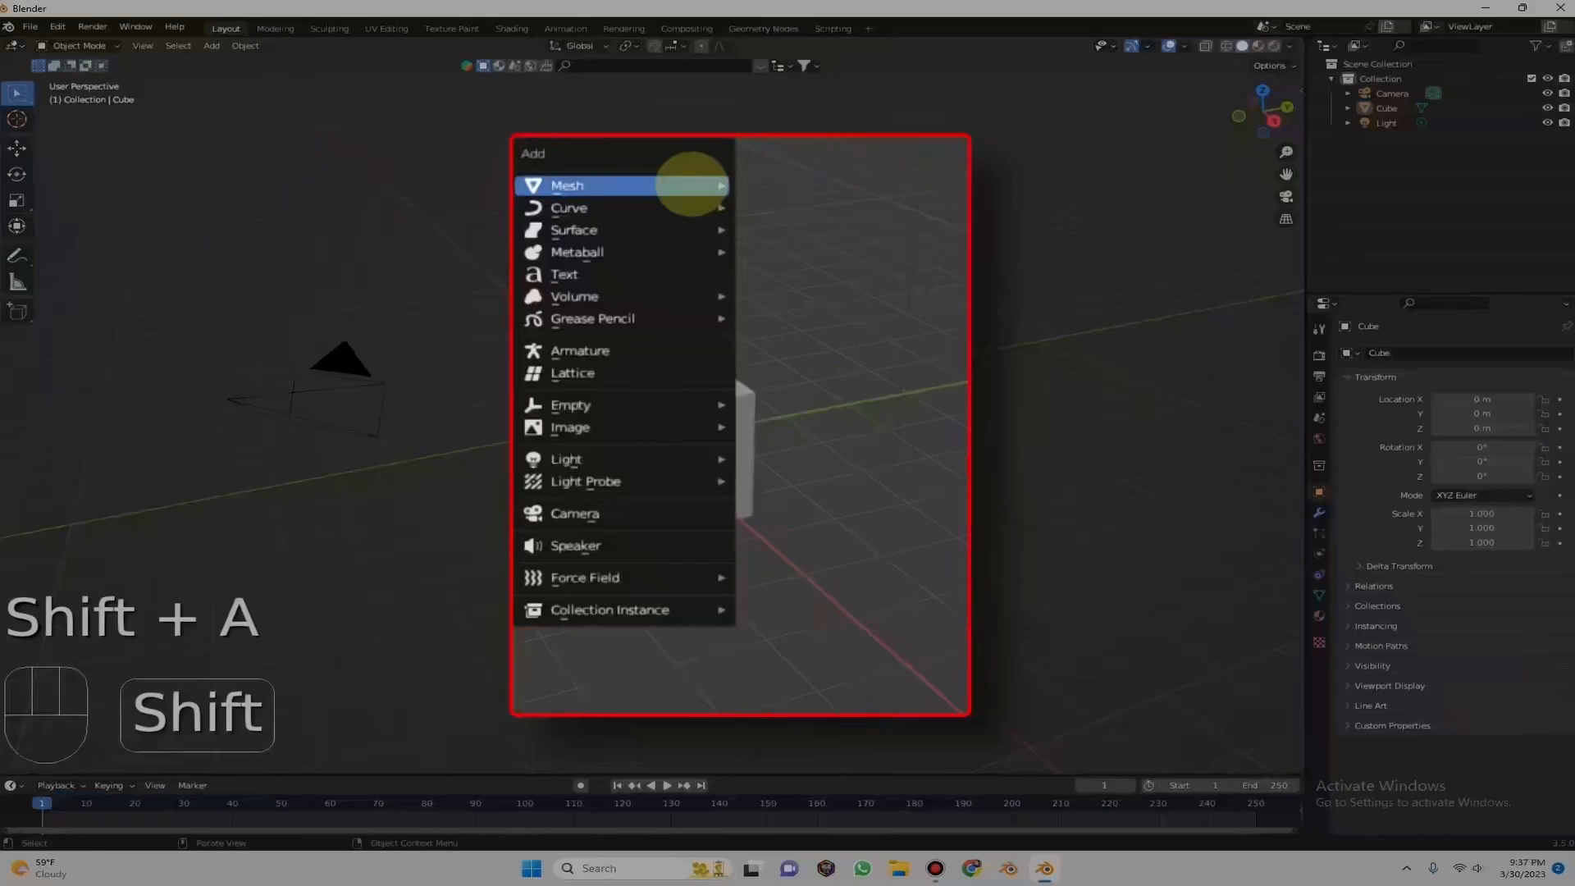
{"action": "mouse_move", "coordinate": [689, 185]}
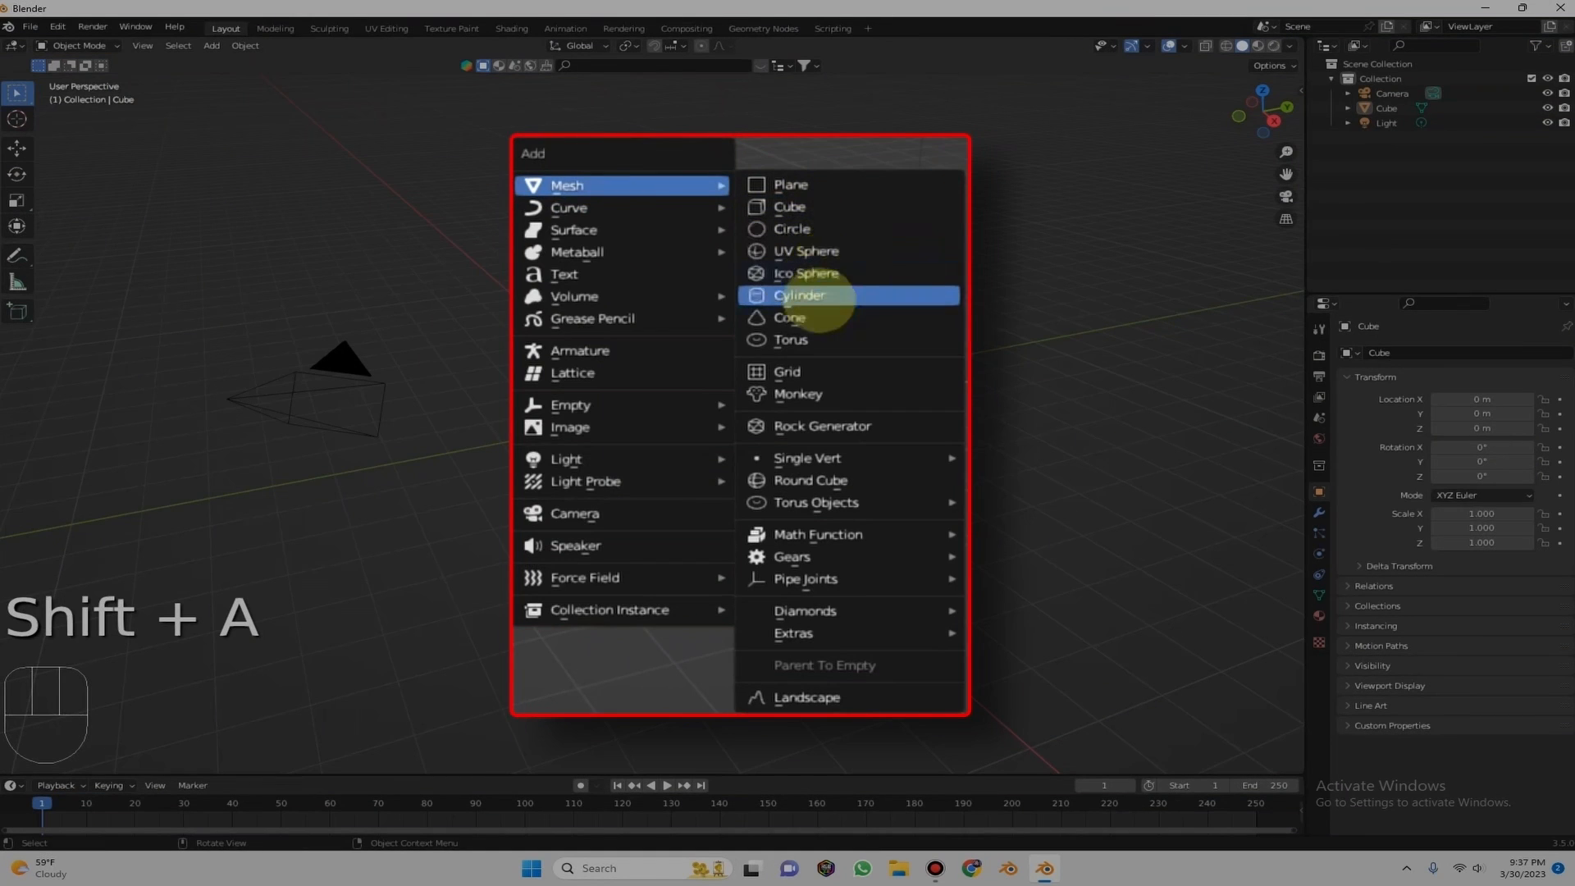
{"action": "left_click", "coordinate": [807, 297]}
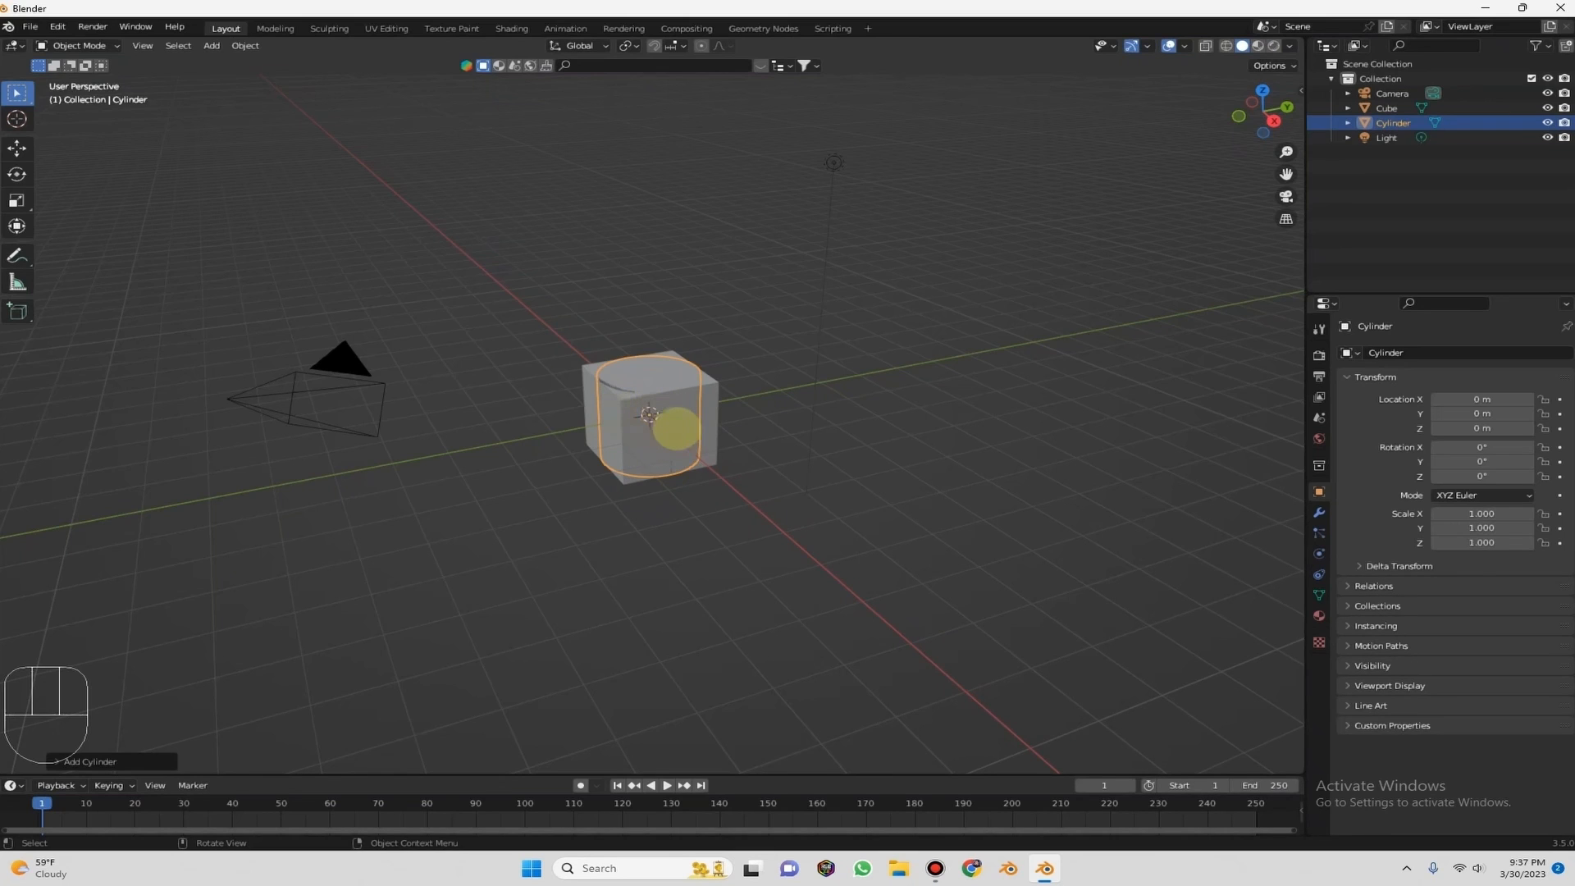
{"action": "key", "text": "ctrl+z"}
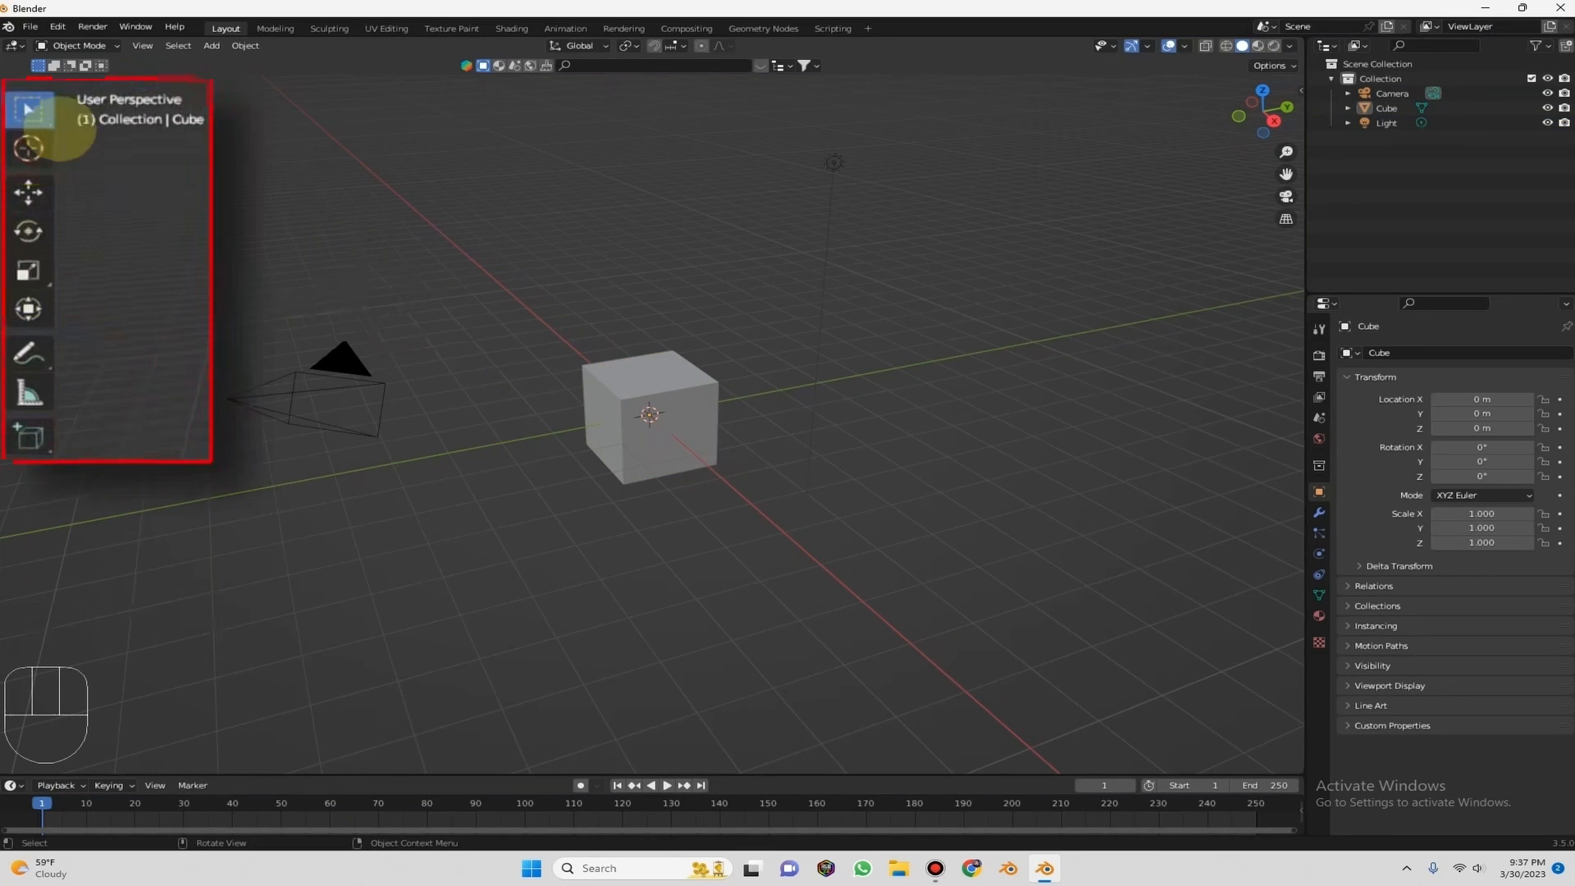
Activate the Cursor tool and place the 3D cursor at various empty spots around the cube and near the light.
{"action": "left_click", "coordinate": [28, 148]}
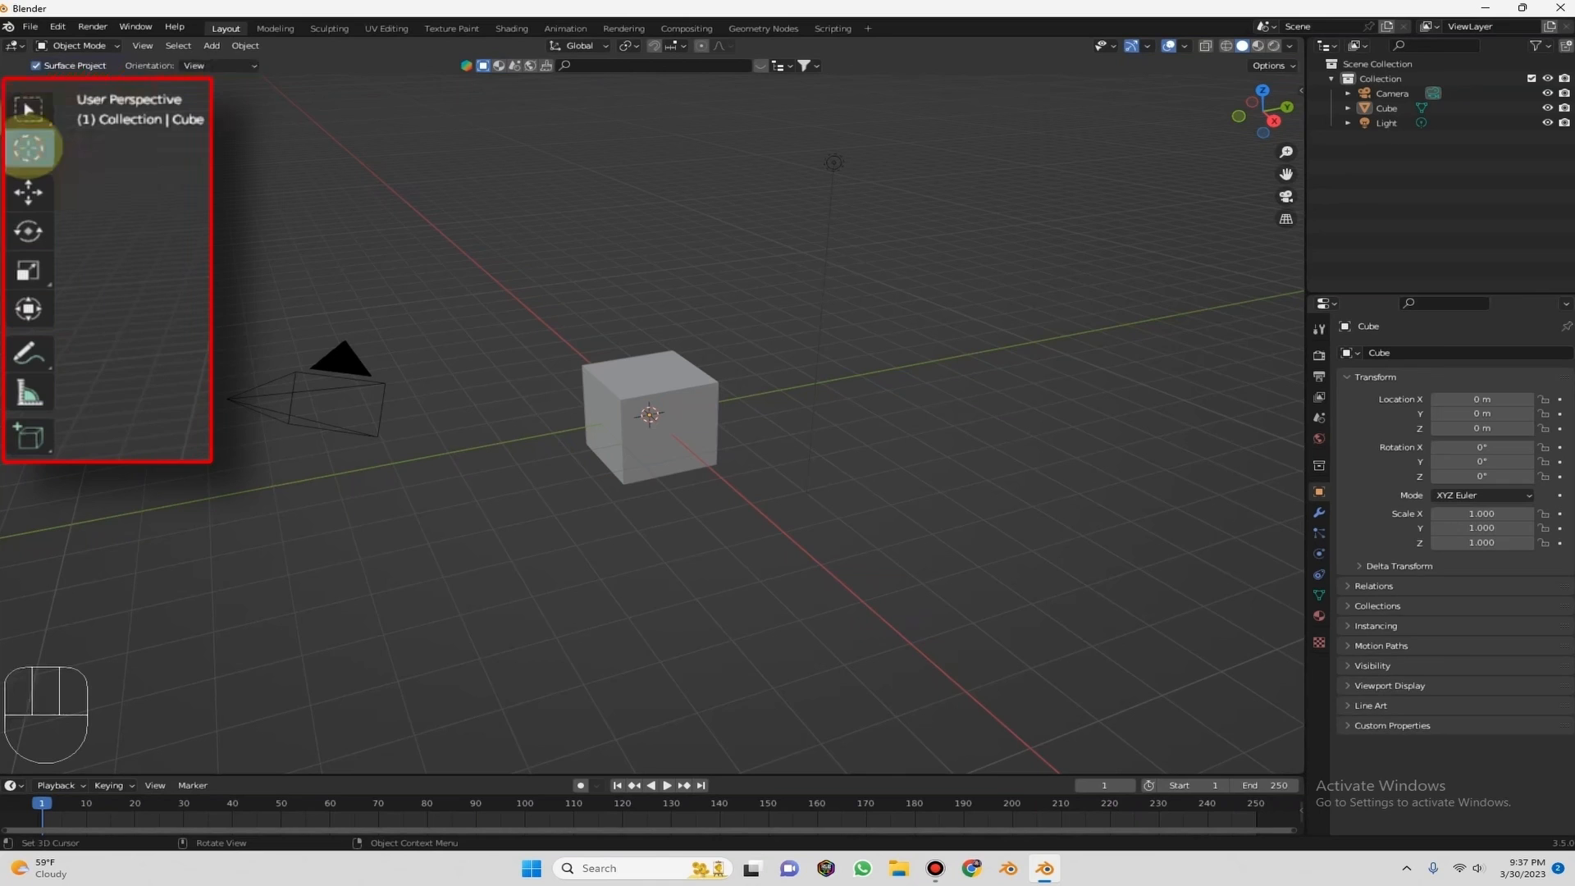
{"action": "left_click", "coordinate": [28, 109]}
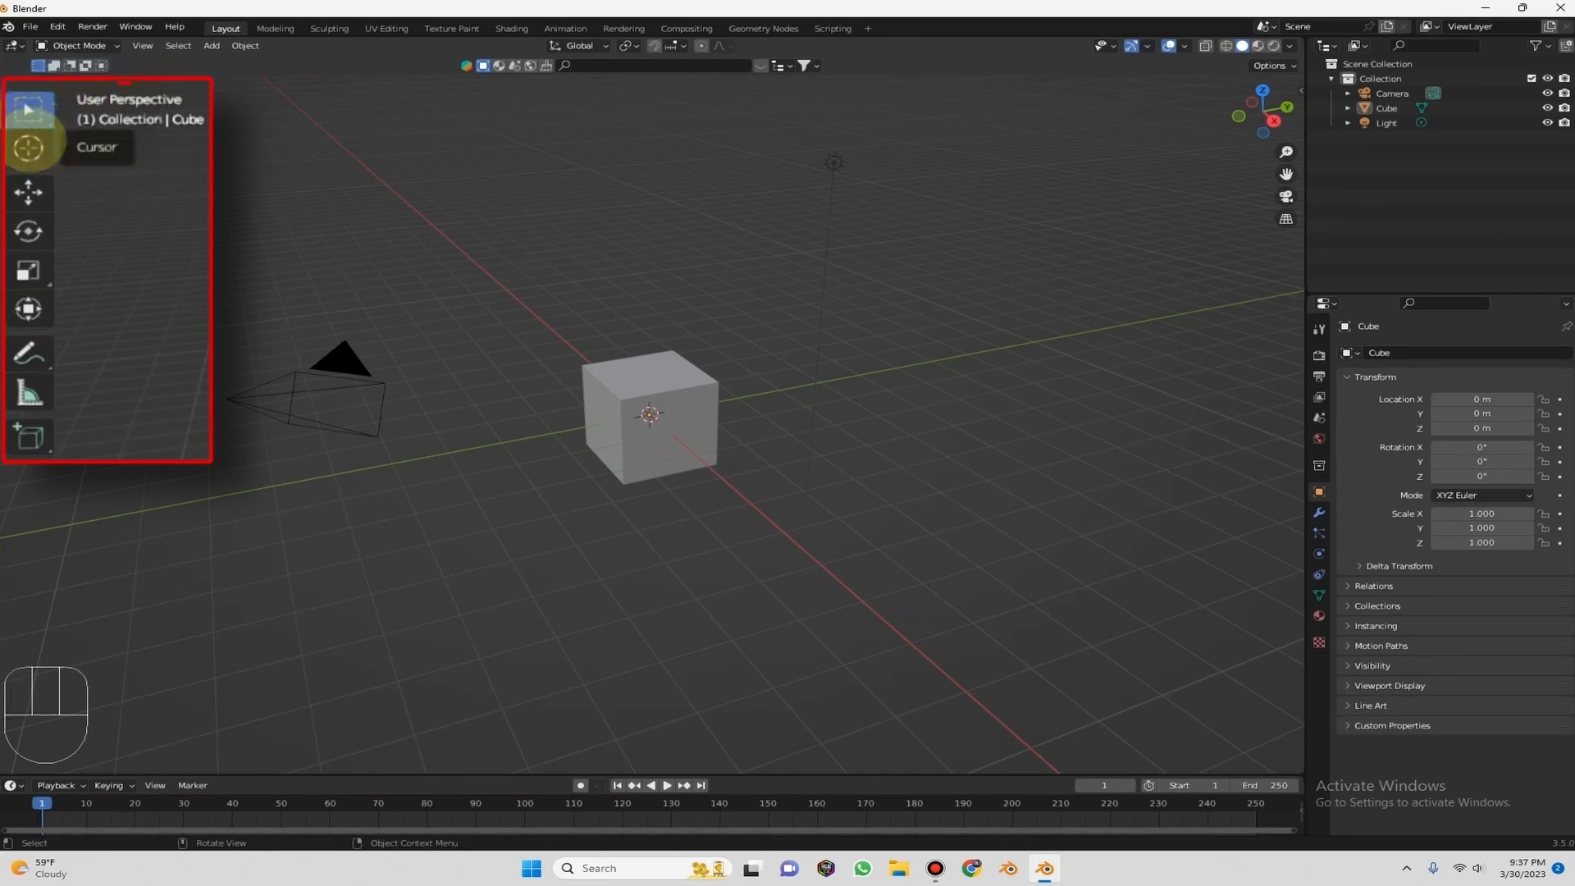
{"action": "left_click", "coordinate": [29, 148]}
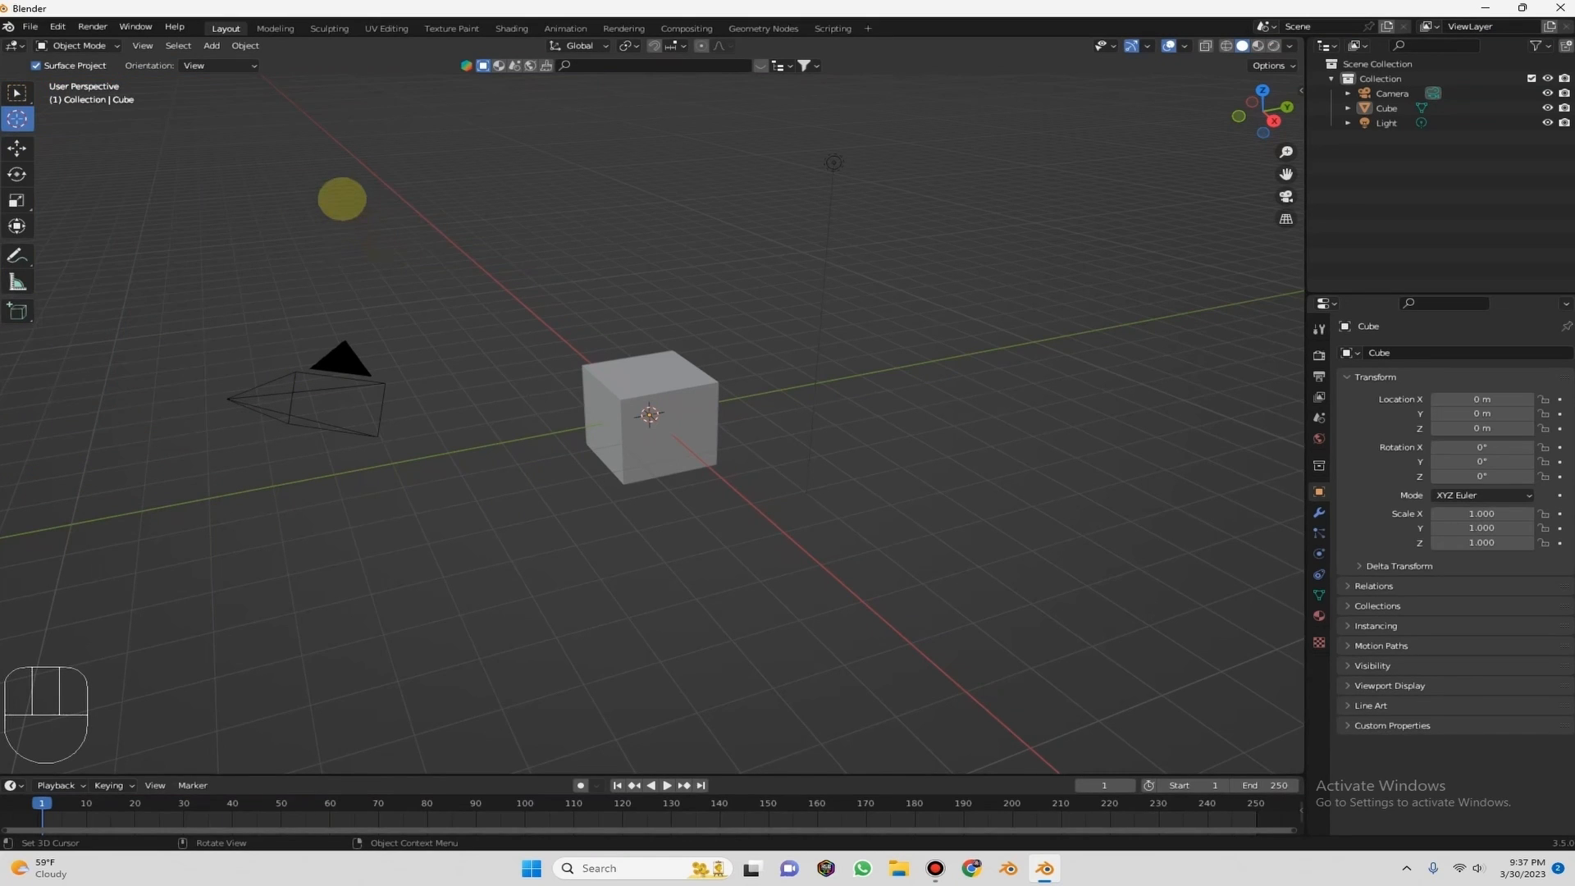
{"action": "left_click", "coordinate": [342, 199]}
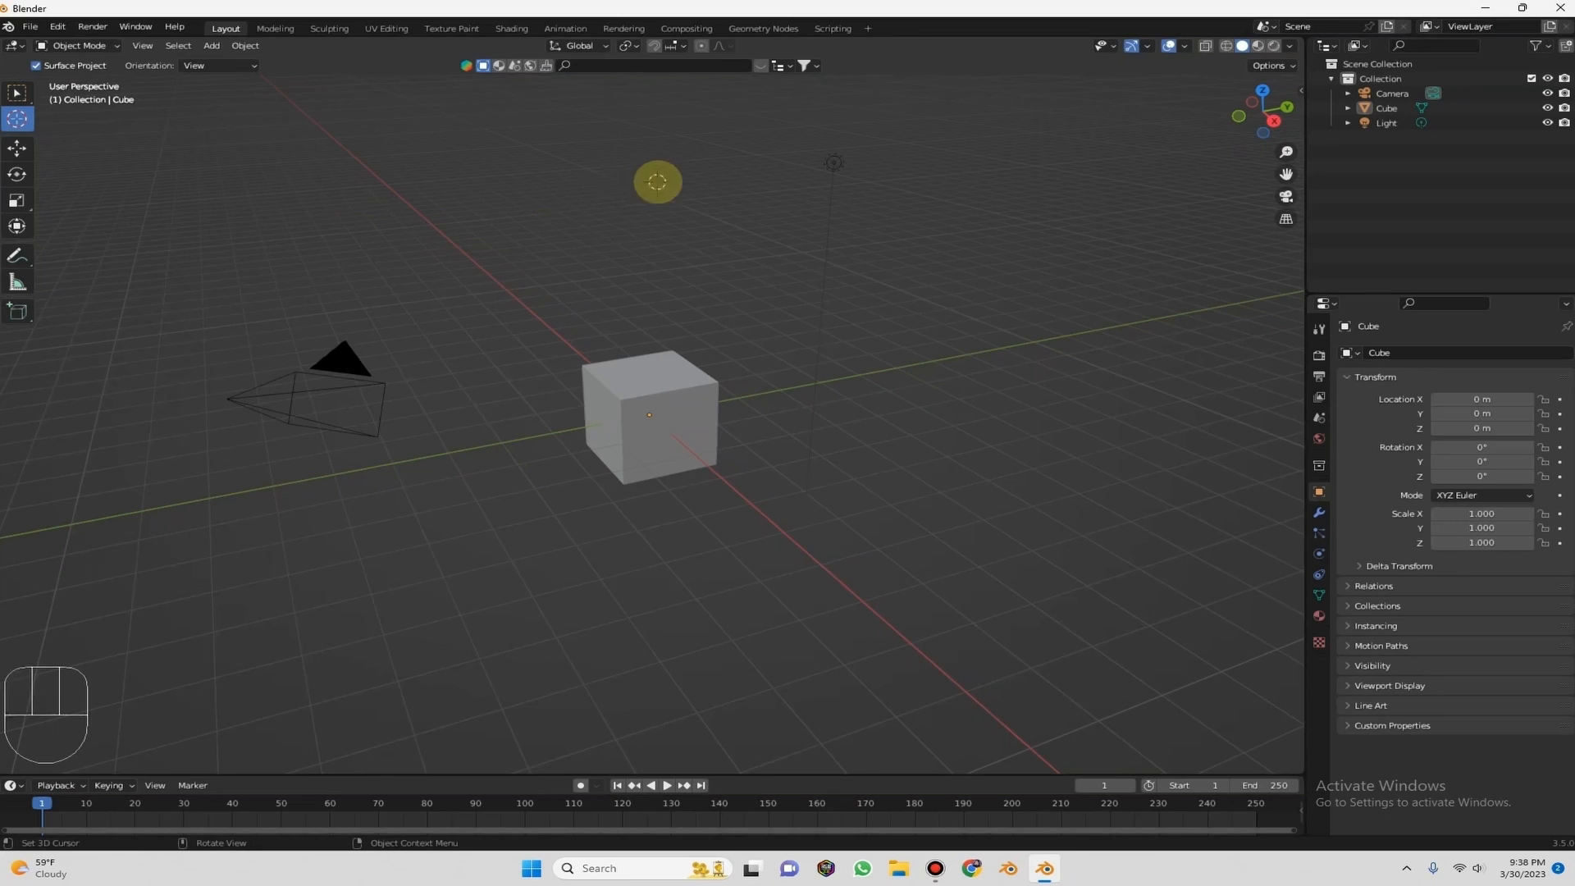
{"action": "left_click", "coordinate": [735, 574]}
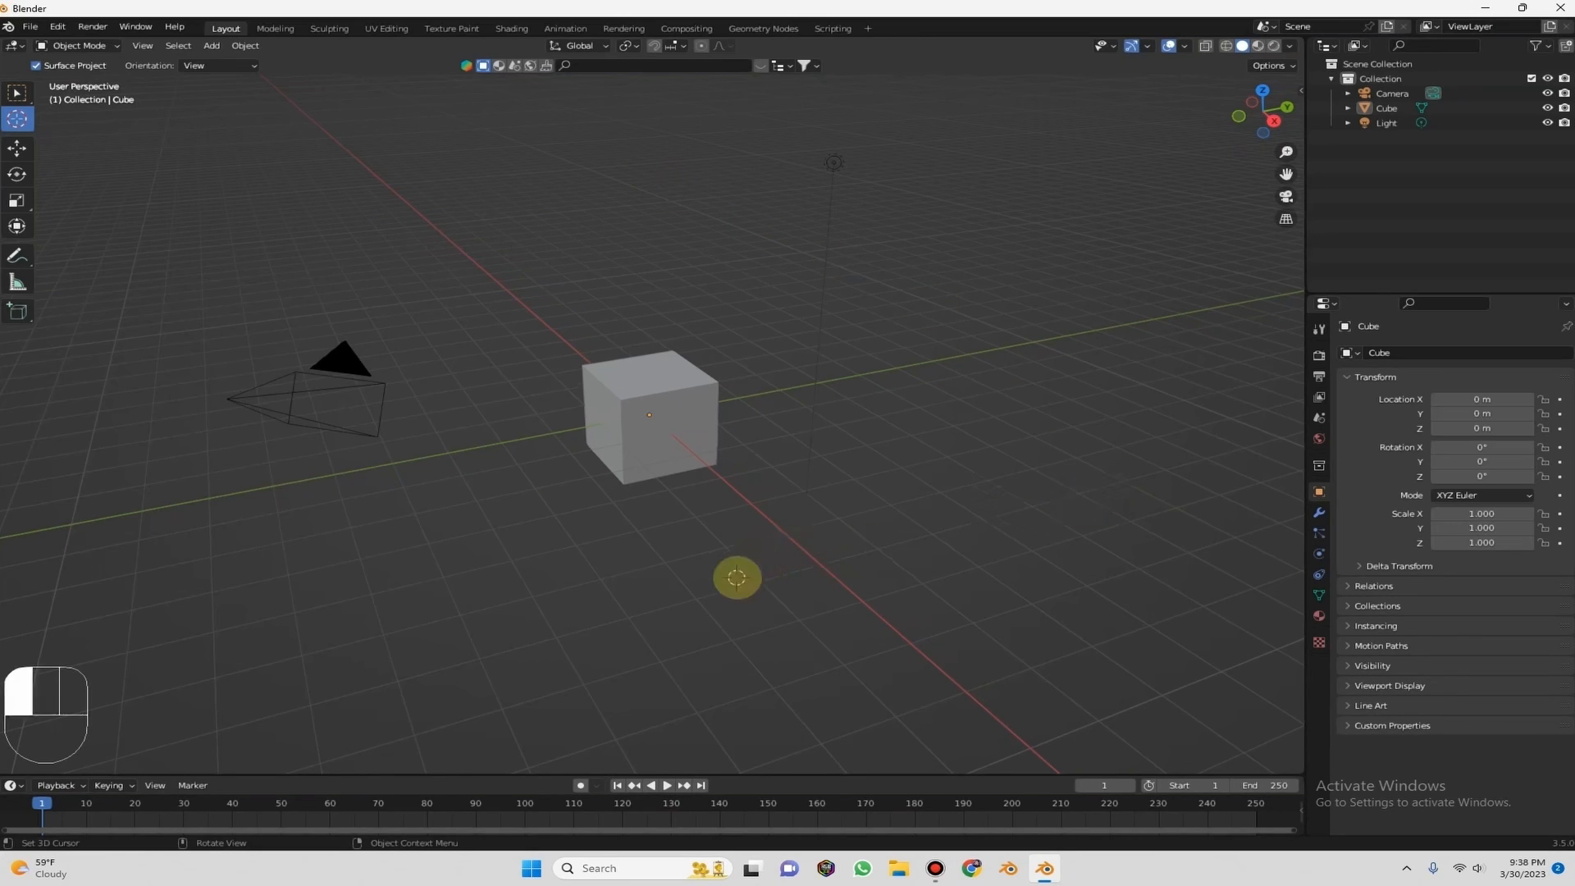
{"action": "left_click", "coordinate": [261, 555]}
{"action": "left_click", "coordinate": [881, 585]}
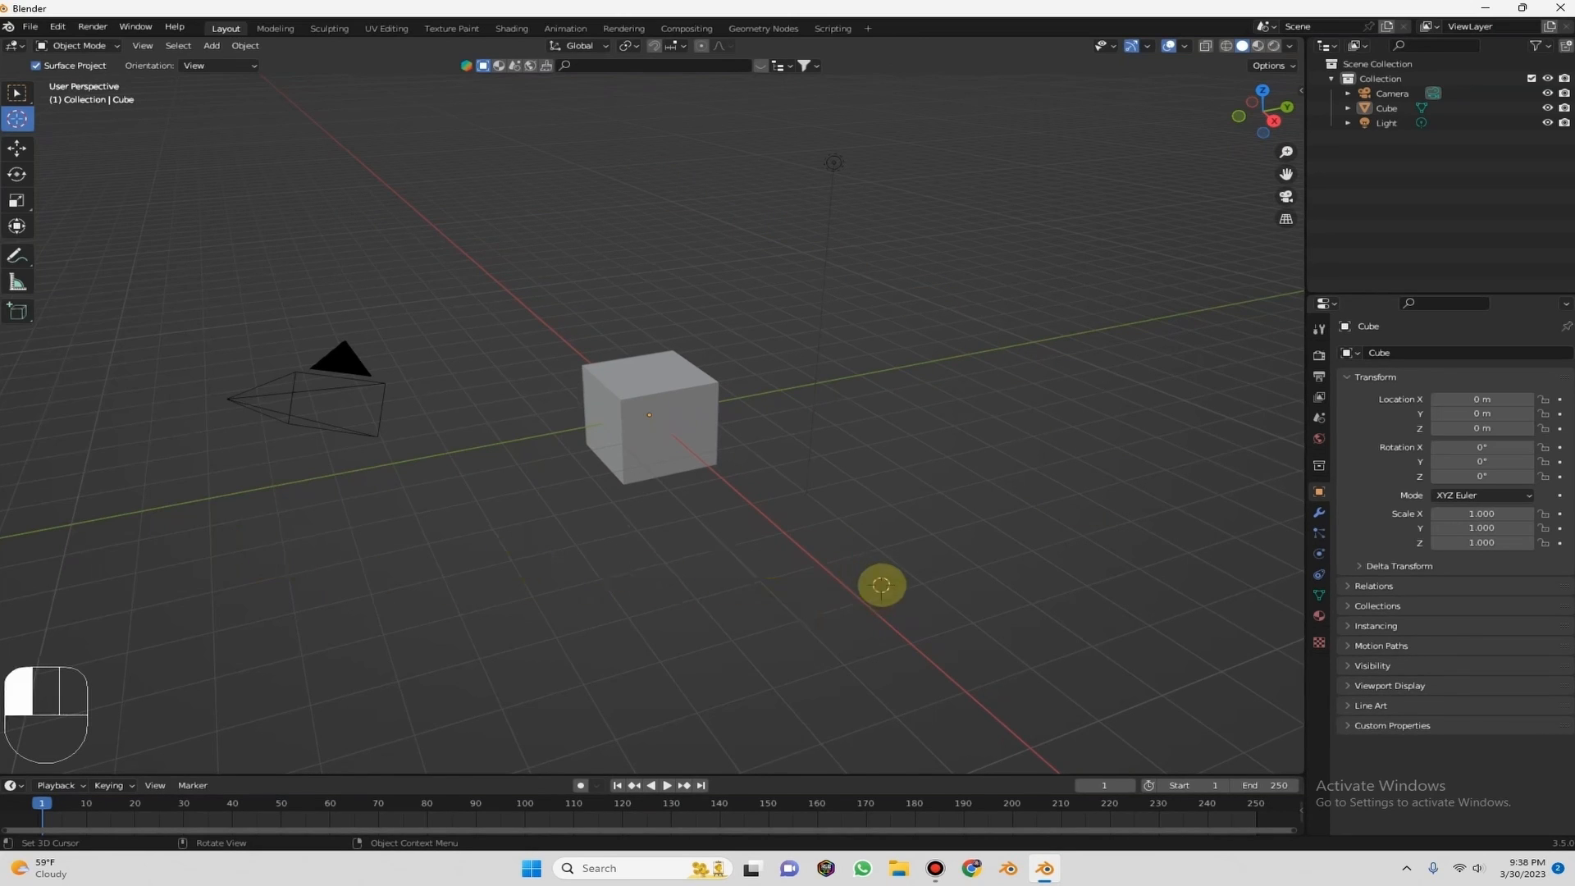
{"action": "left_click", "coordinate": [1059, 245]}
{"action": "left_click", "coordinate": [837, 154]}
{"action": "left_click", "coordinate": [430, 246]}
{"action": "left_click", "coordinate": [275, 289]}
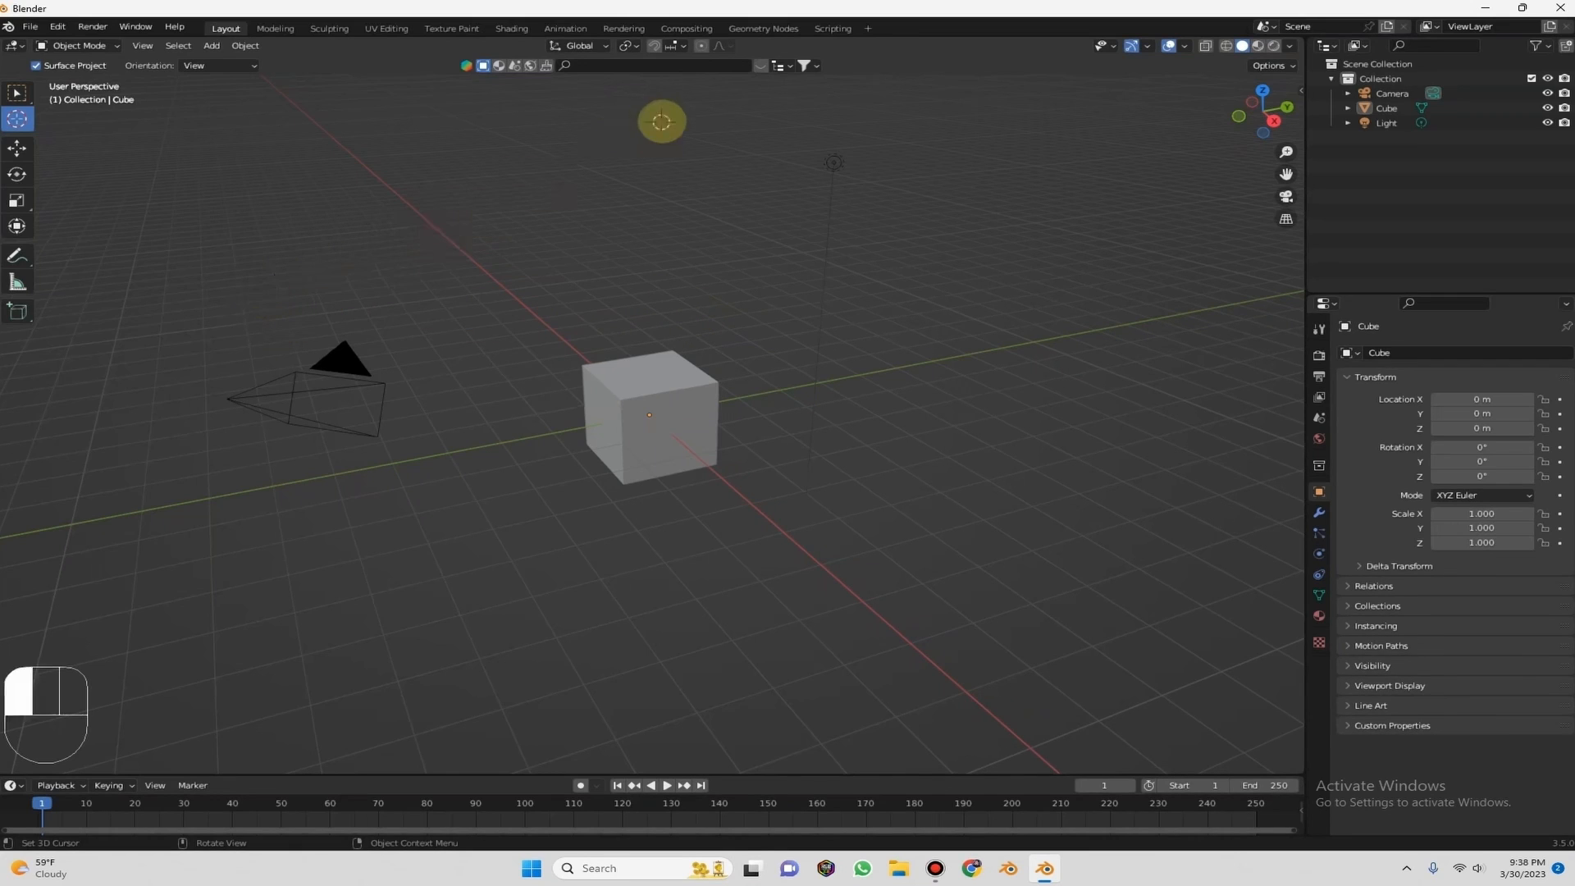
{"action": "left_click", "coordinate": [1174, 537]}
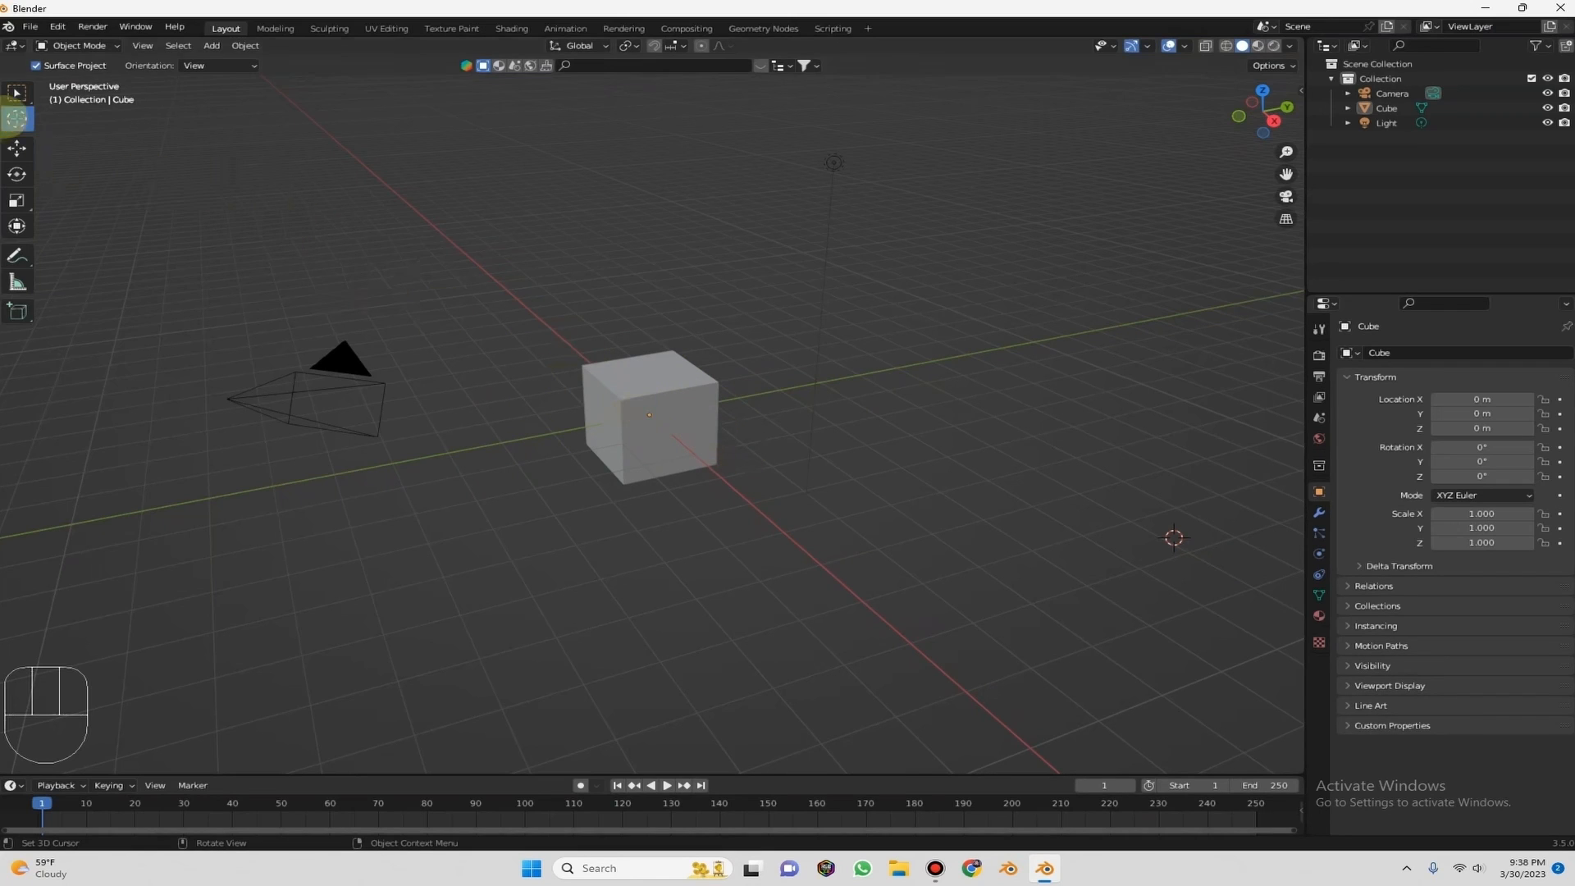
Place the 3D cursor beside the cube at about X 6.25 m, add a cylinder there and delete it.
{"action": "left_click", "coordinate": [860, 493]}
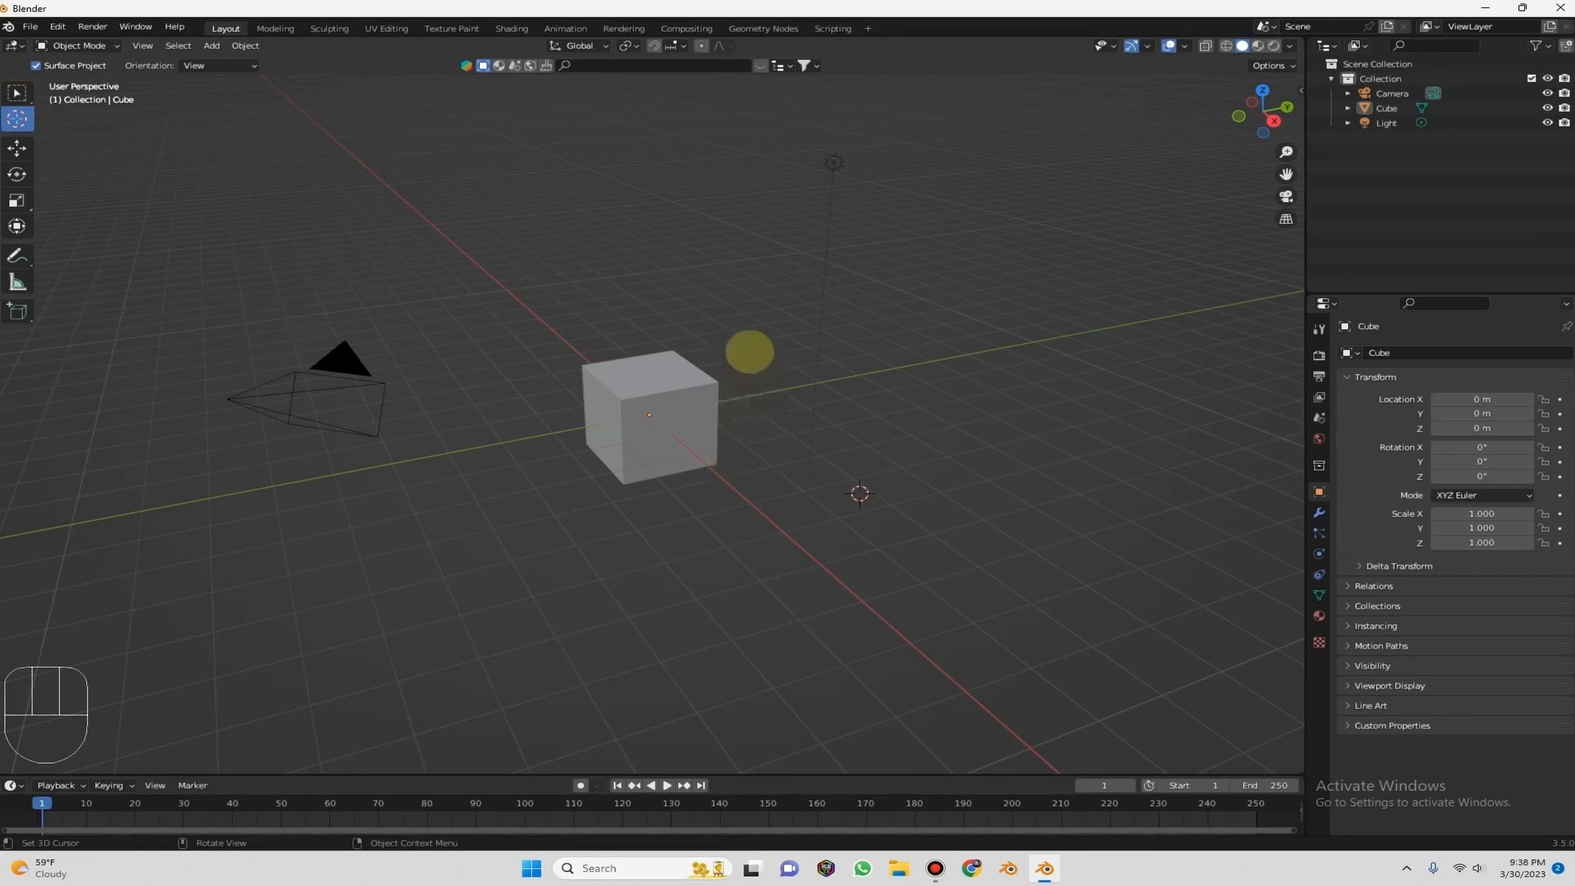
{"action": "key", "text": "shift+a"}
{"action": "left_click", "coordinate": [836, 300]}
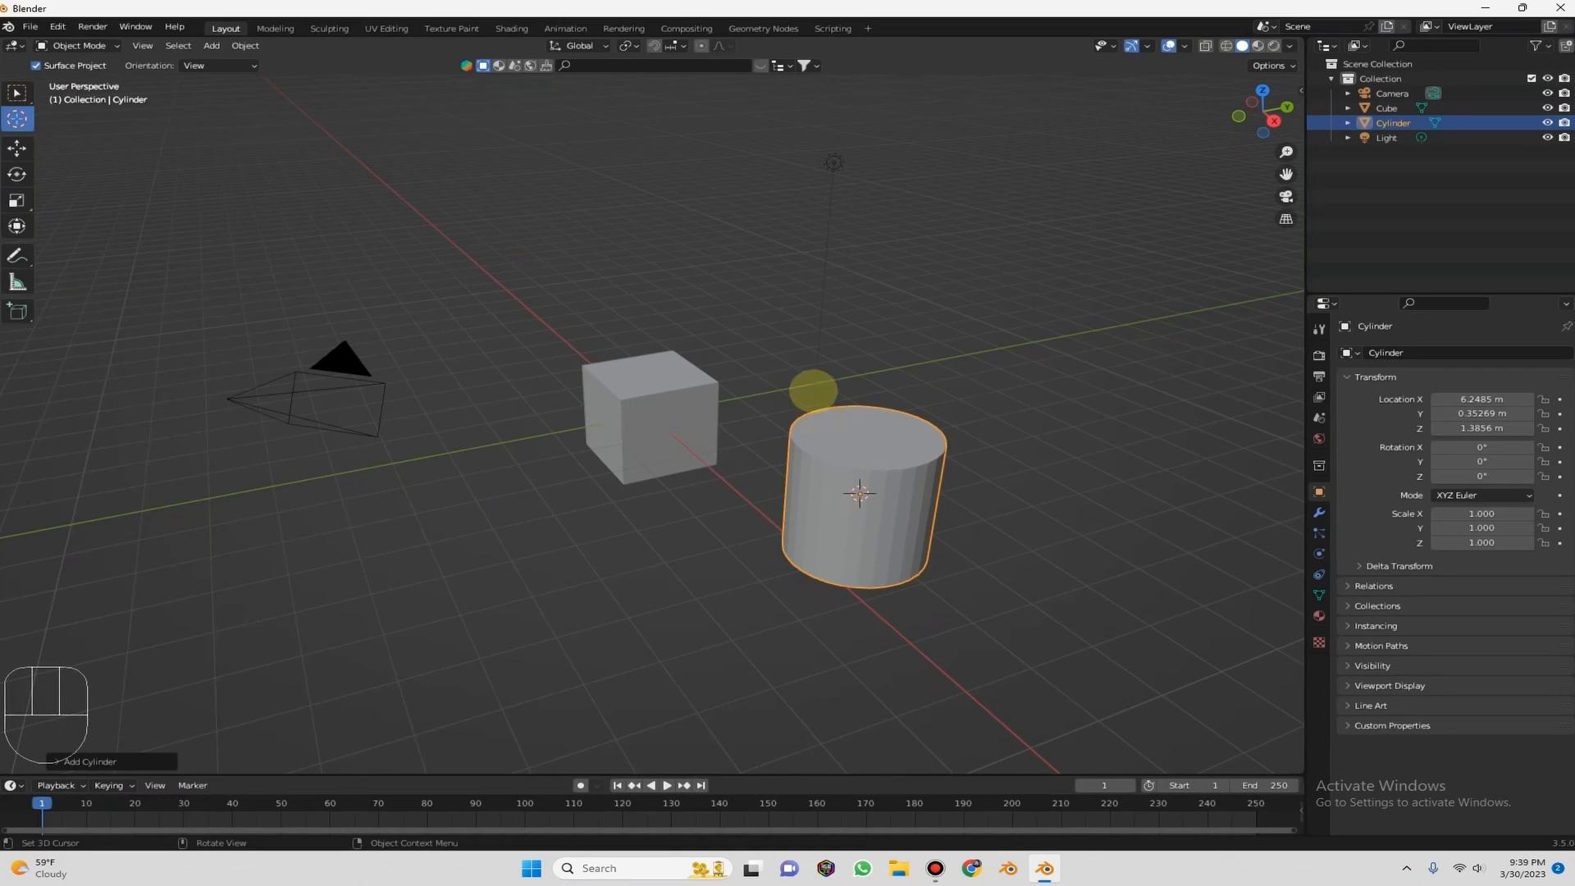
{"action": "key", "text": "Delete"}
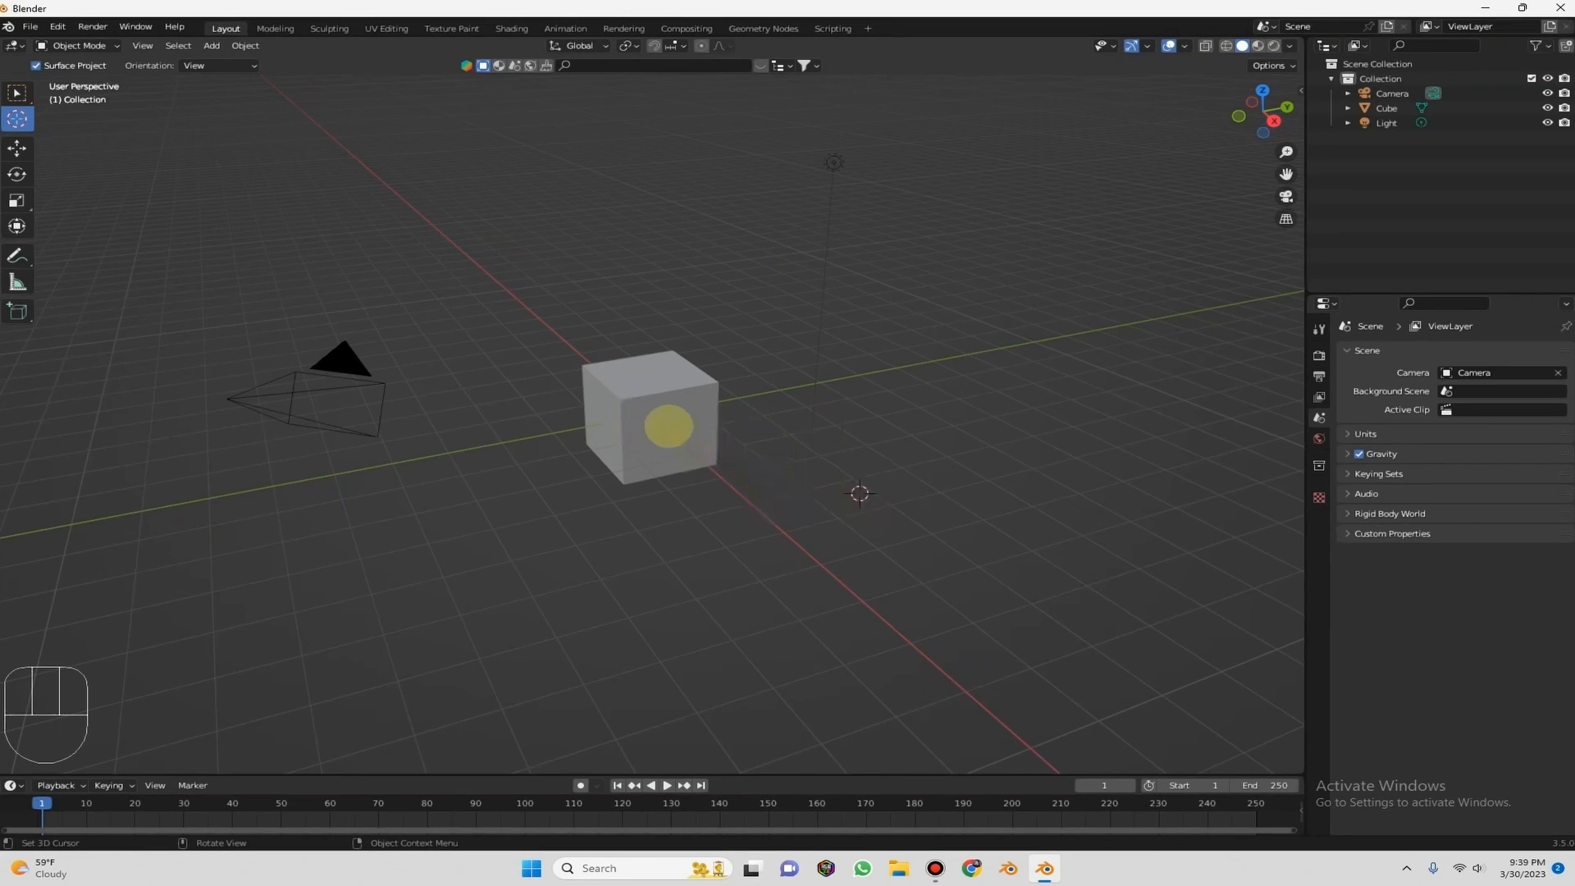
Reset the 3D cursor to the world origin, and reset it again after a test placement on the cube.
{"action": "key", "text": "shift"}
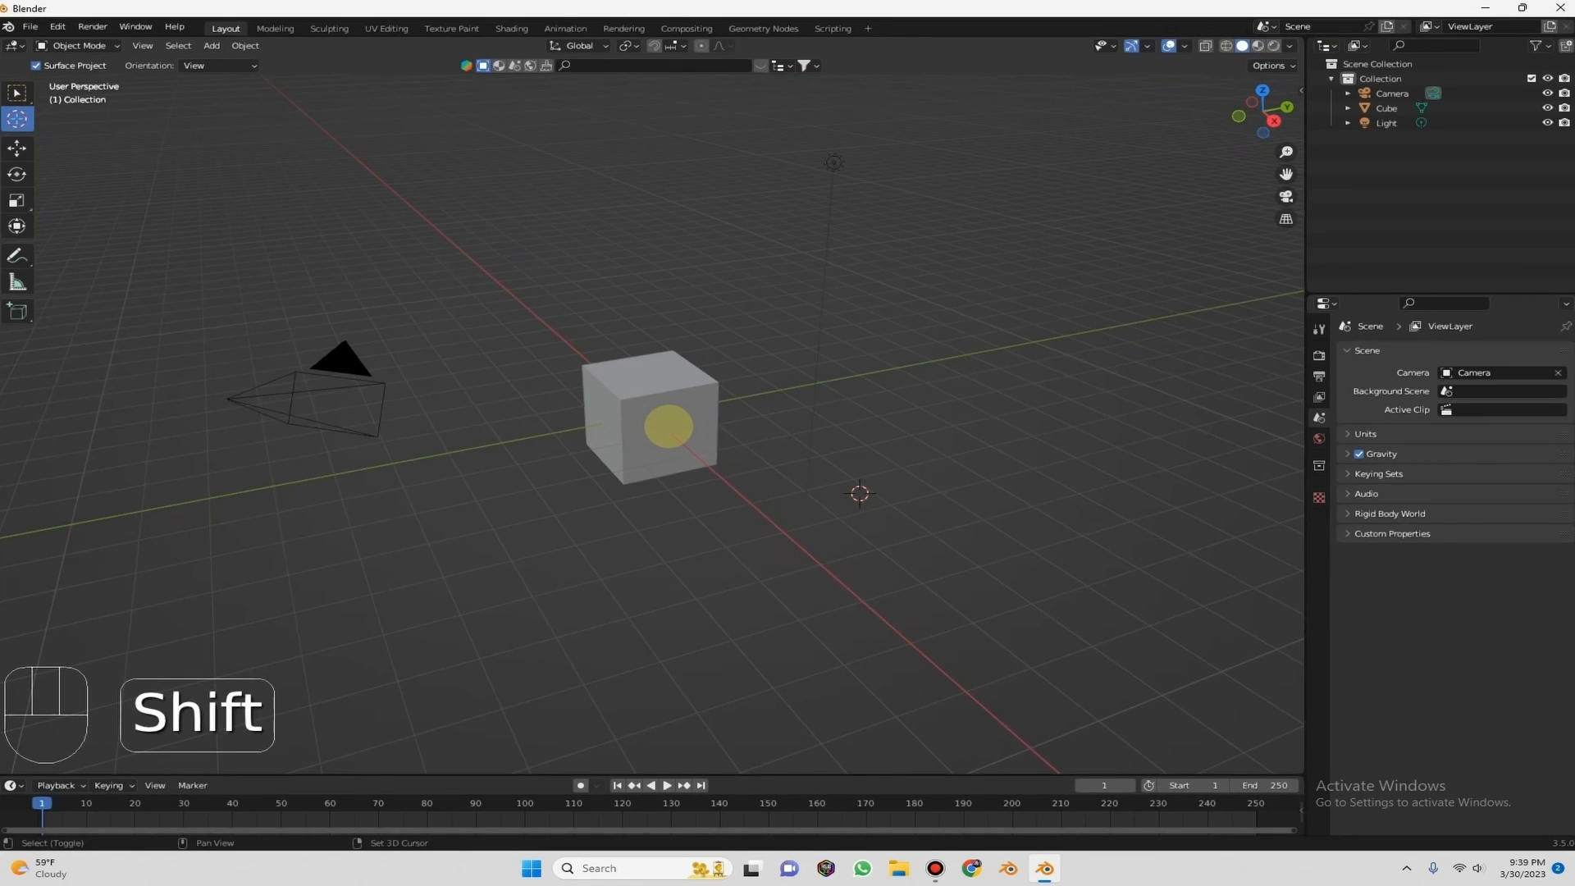
{"action": "key", "text": "shift+c"}
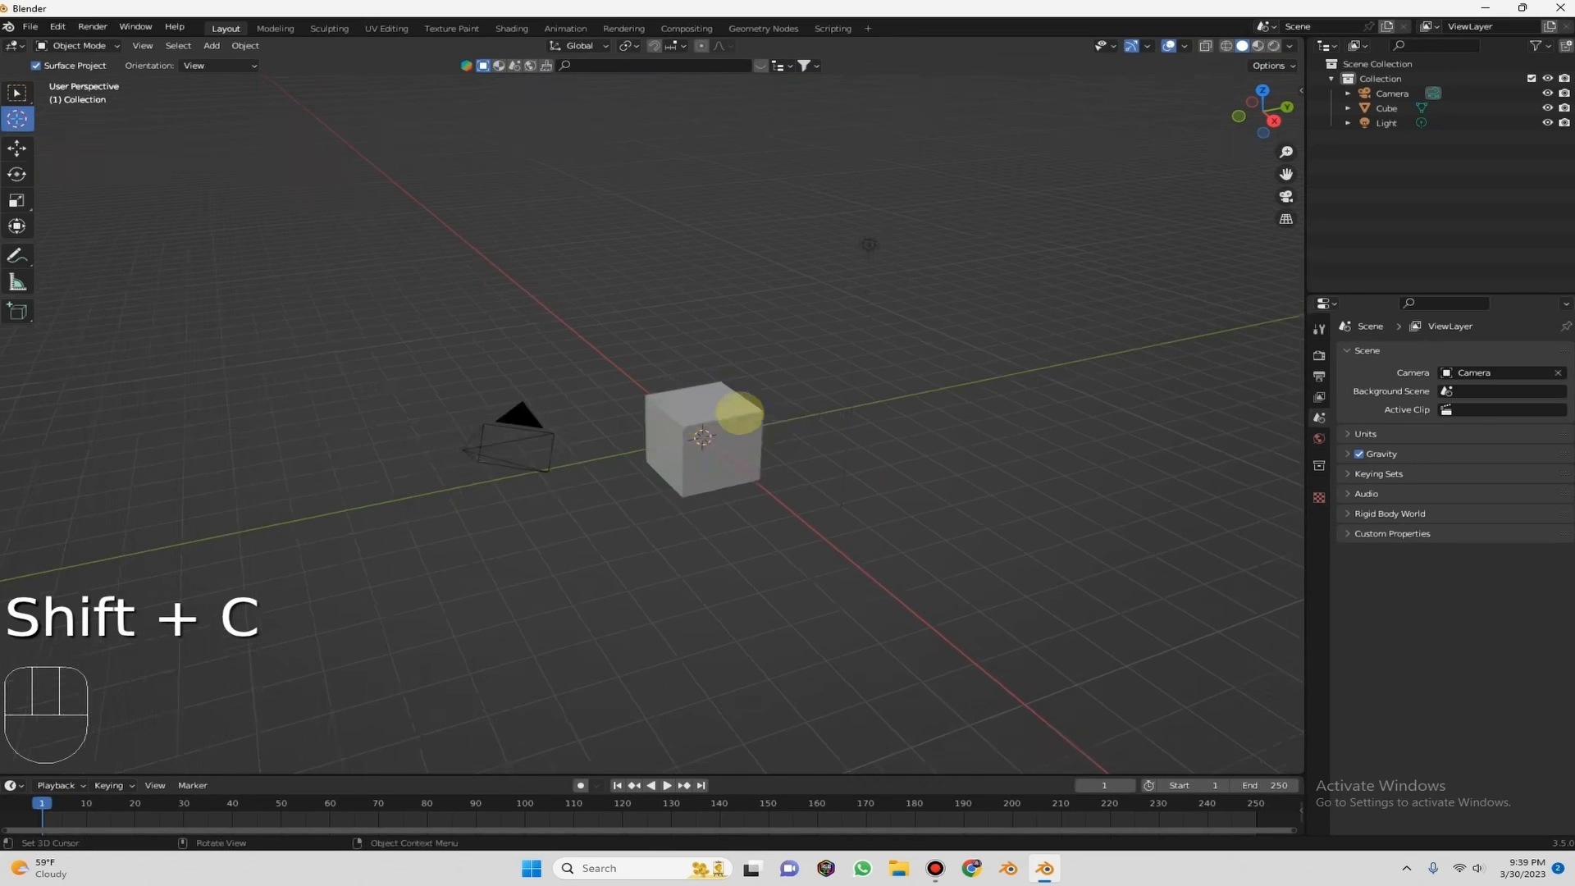
{"action": "key", "text": "KP_Decimal"}
{"action": "left_click", "coordinate": [730, 420]}
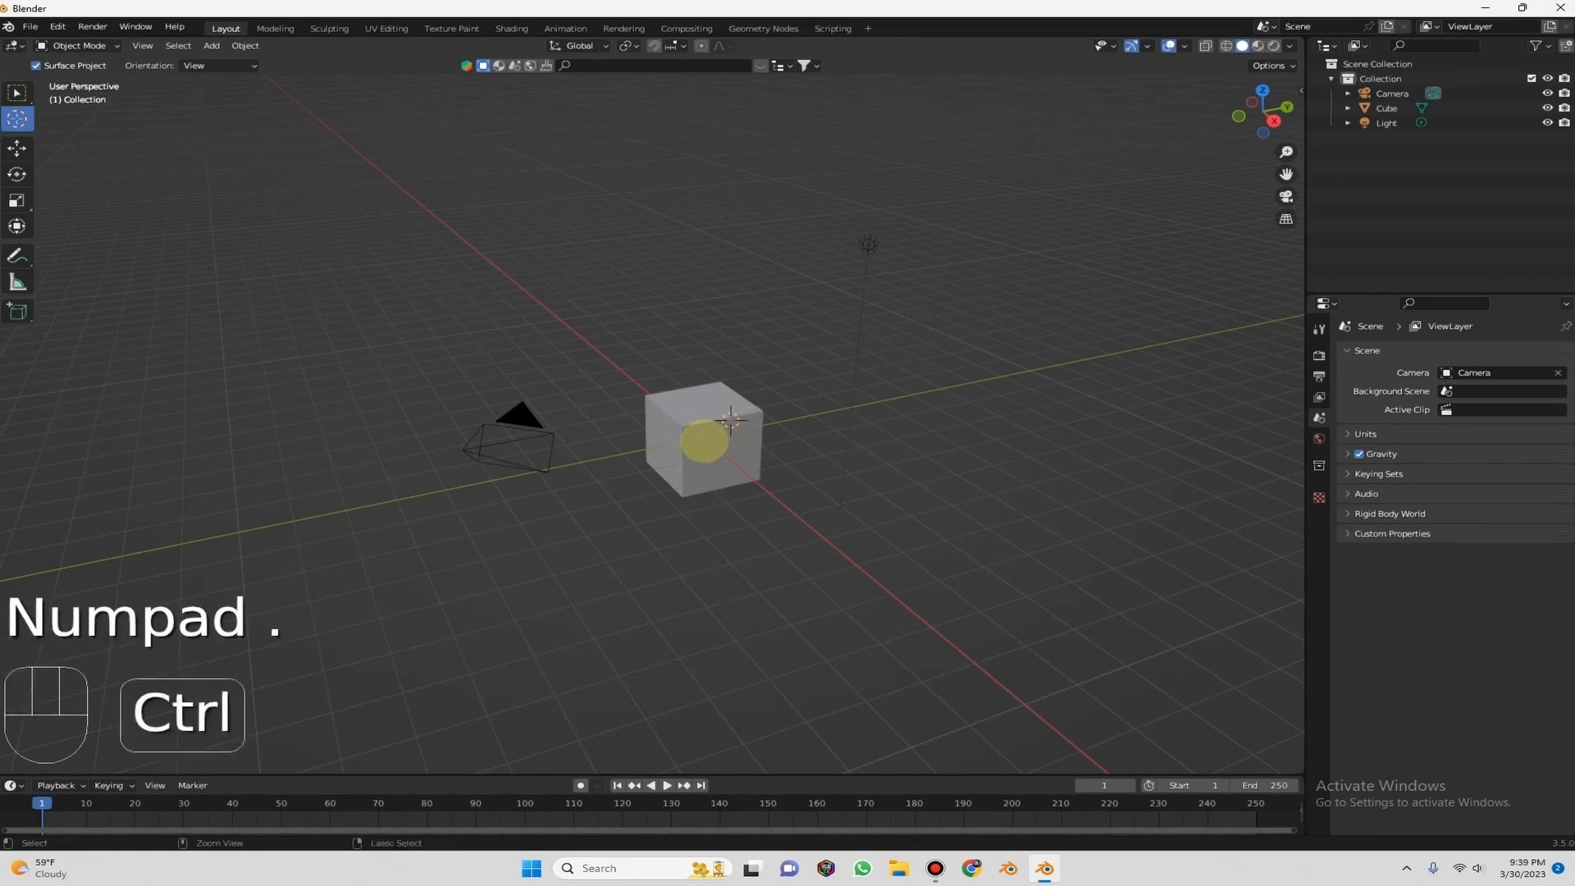
{"action": "key", "text": "ctrl+z"}
{"action": "key", "text": "Delete"}
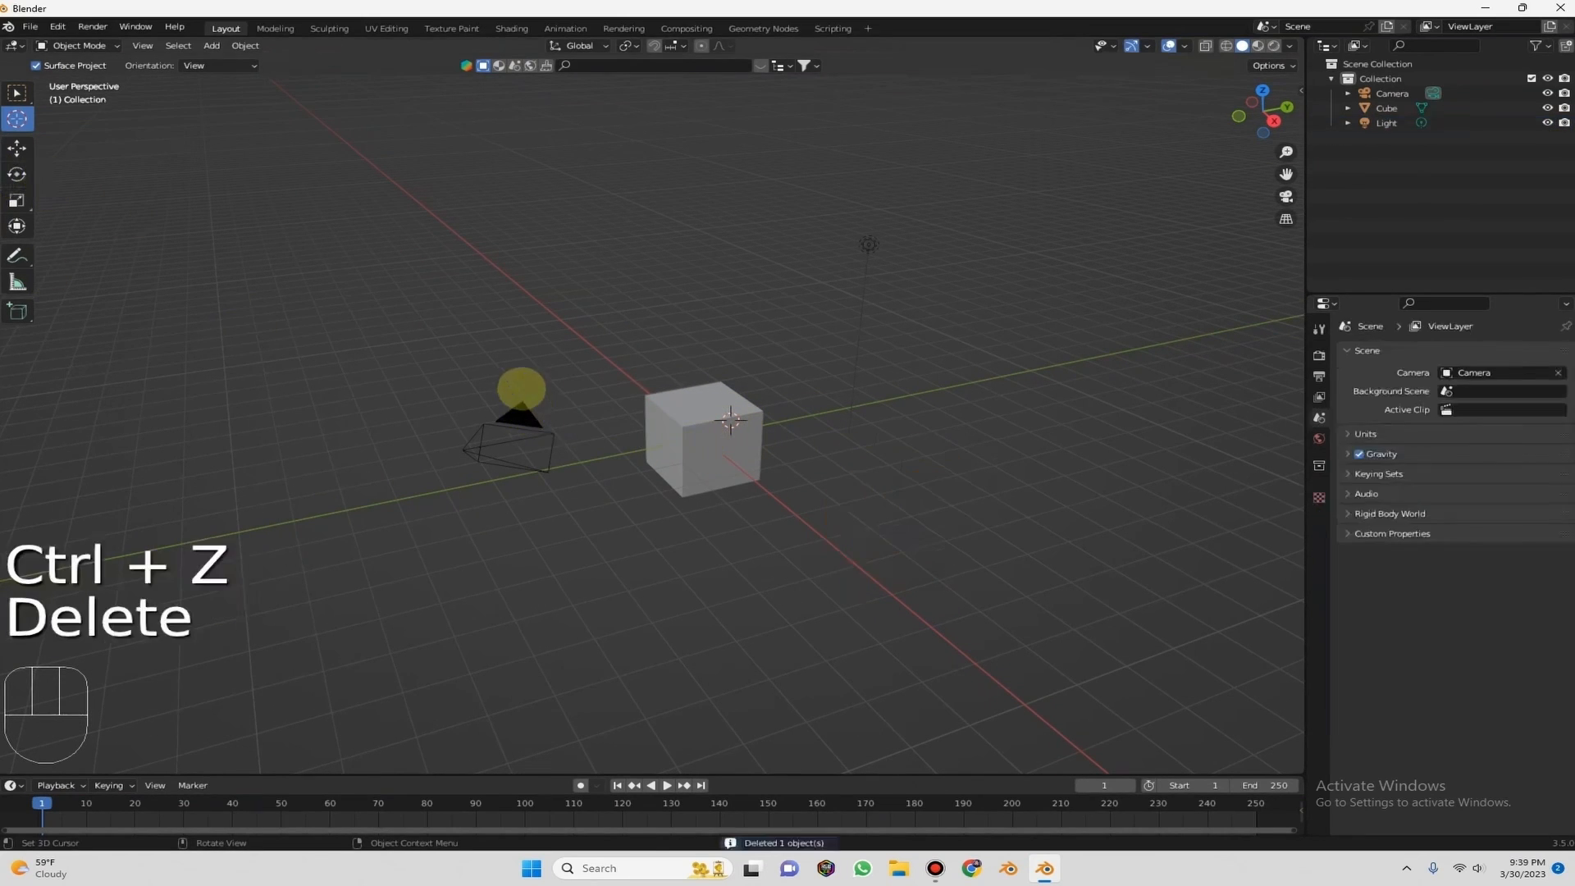
{"action": "key", "text": "shift+c"}
Place the 3D cursor at various spots around the scene, on the cube and near the light, and reset it to the world origin.
{"action": "left_click", "coordinate": [16, 93]}
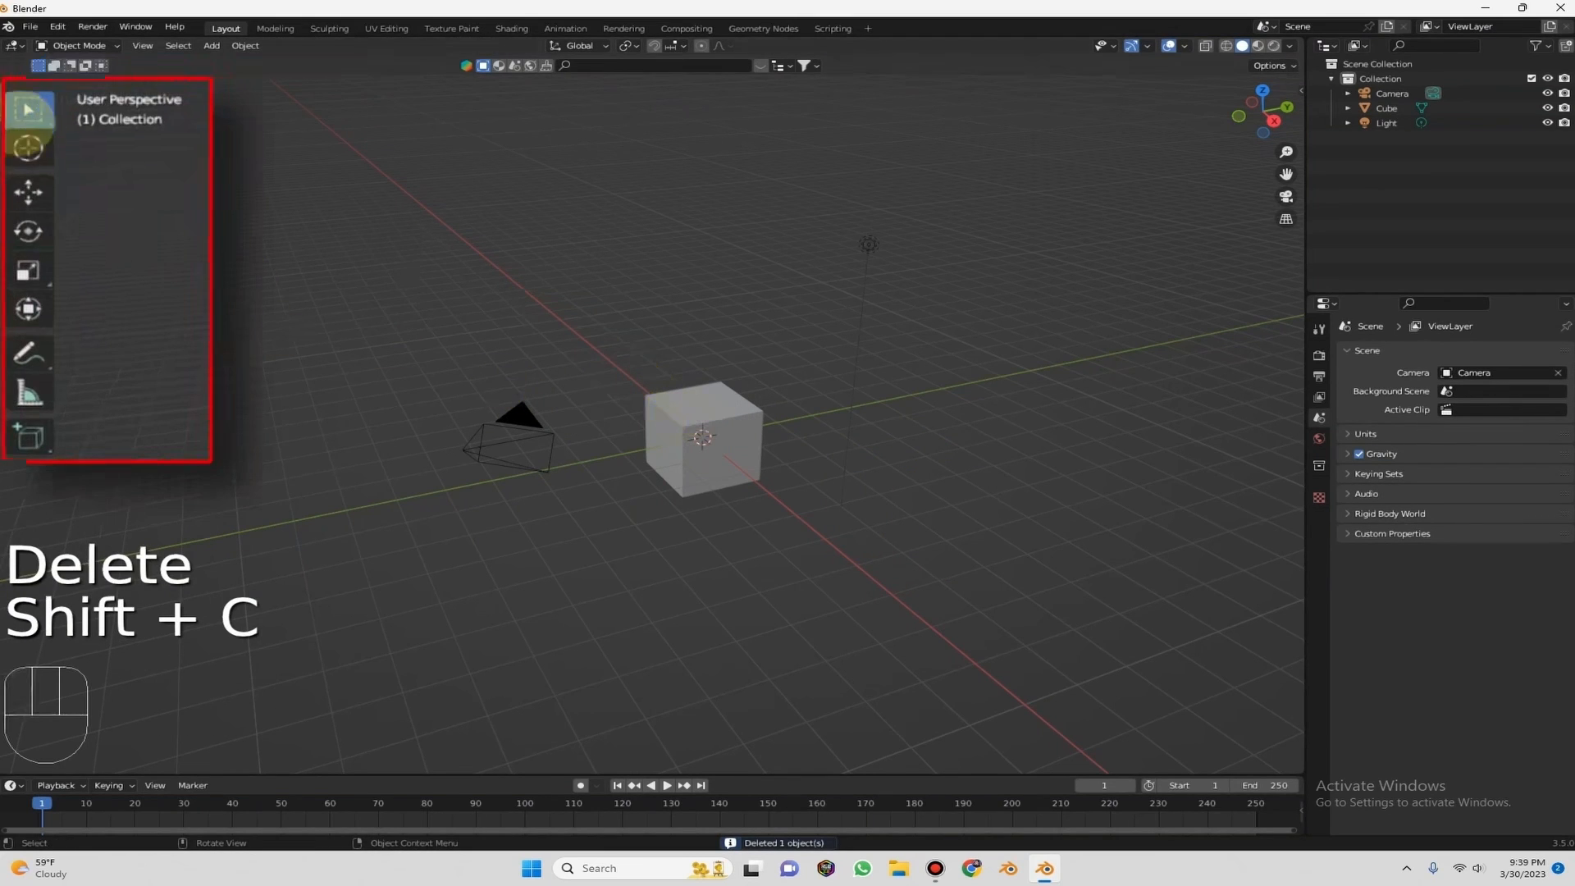
{"action": "left_click", "coordinate": [16, 113]}
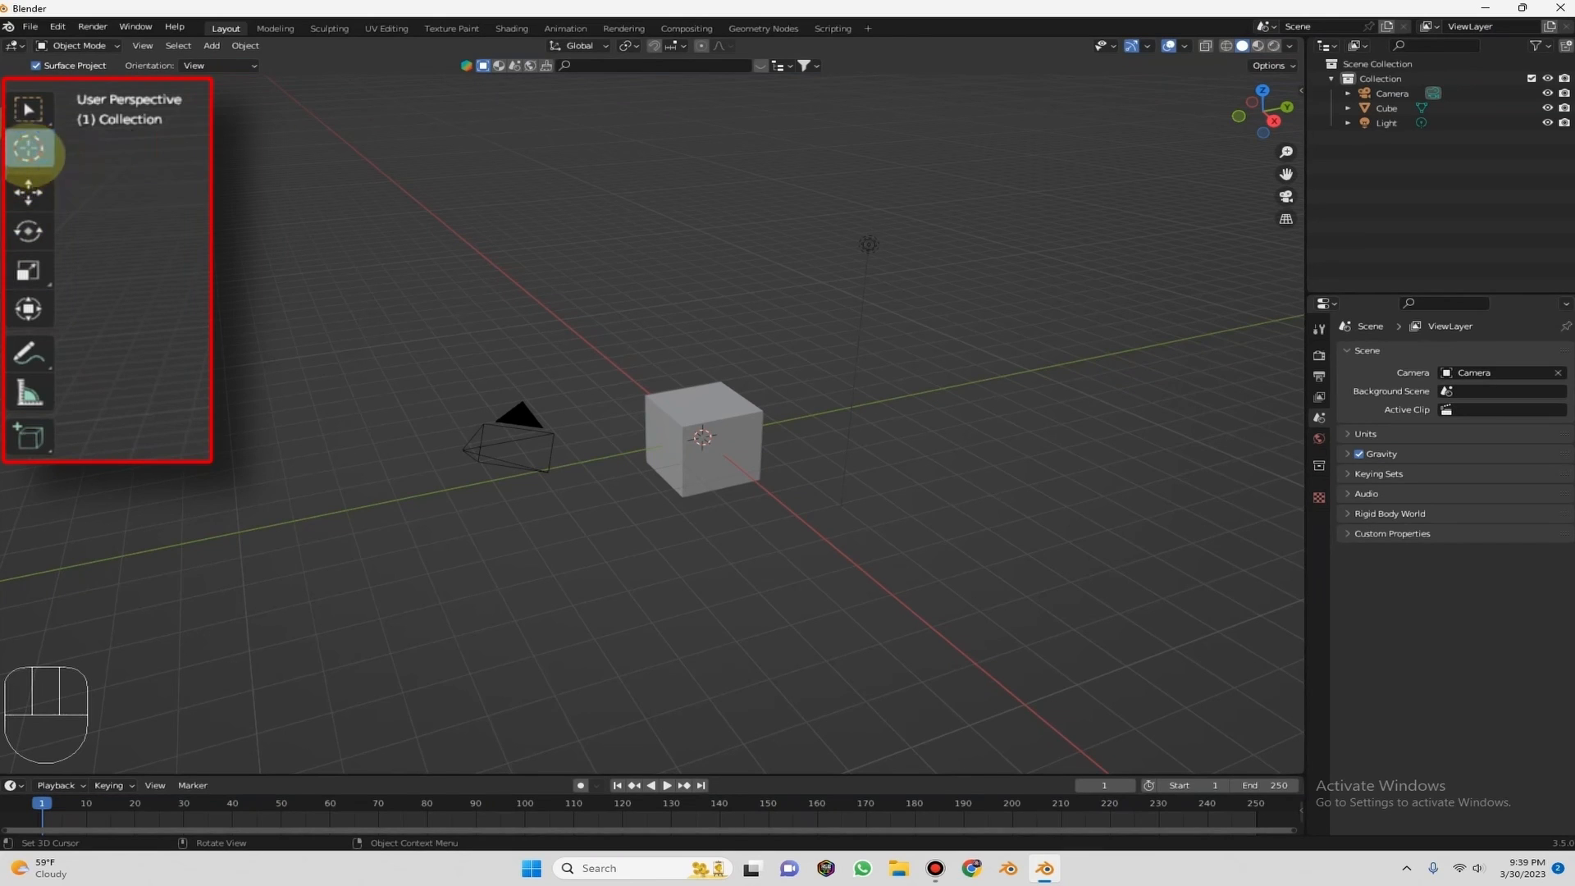
{"action": "left_click", "coordinate": [492, 236]}
{"action": "left_click", "coordinate": [295, 317]}
{"action": "left_click", "coordinate": [707, 408]}
{"action": "left_click", "coordinate": [674, 450]}
{"action": "left_click", "coordinate": [768, 466]}
{"action": "left_click", "coordinate": [746, 381]}
{"action": "left_click", "coordinate": [685, 436]}
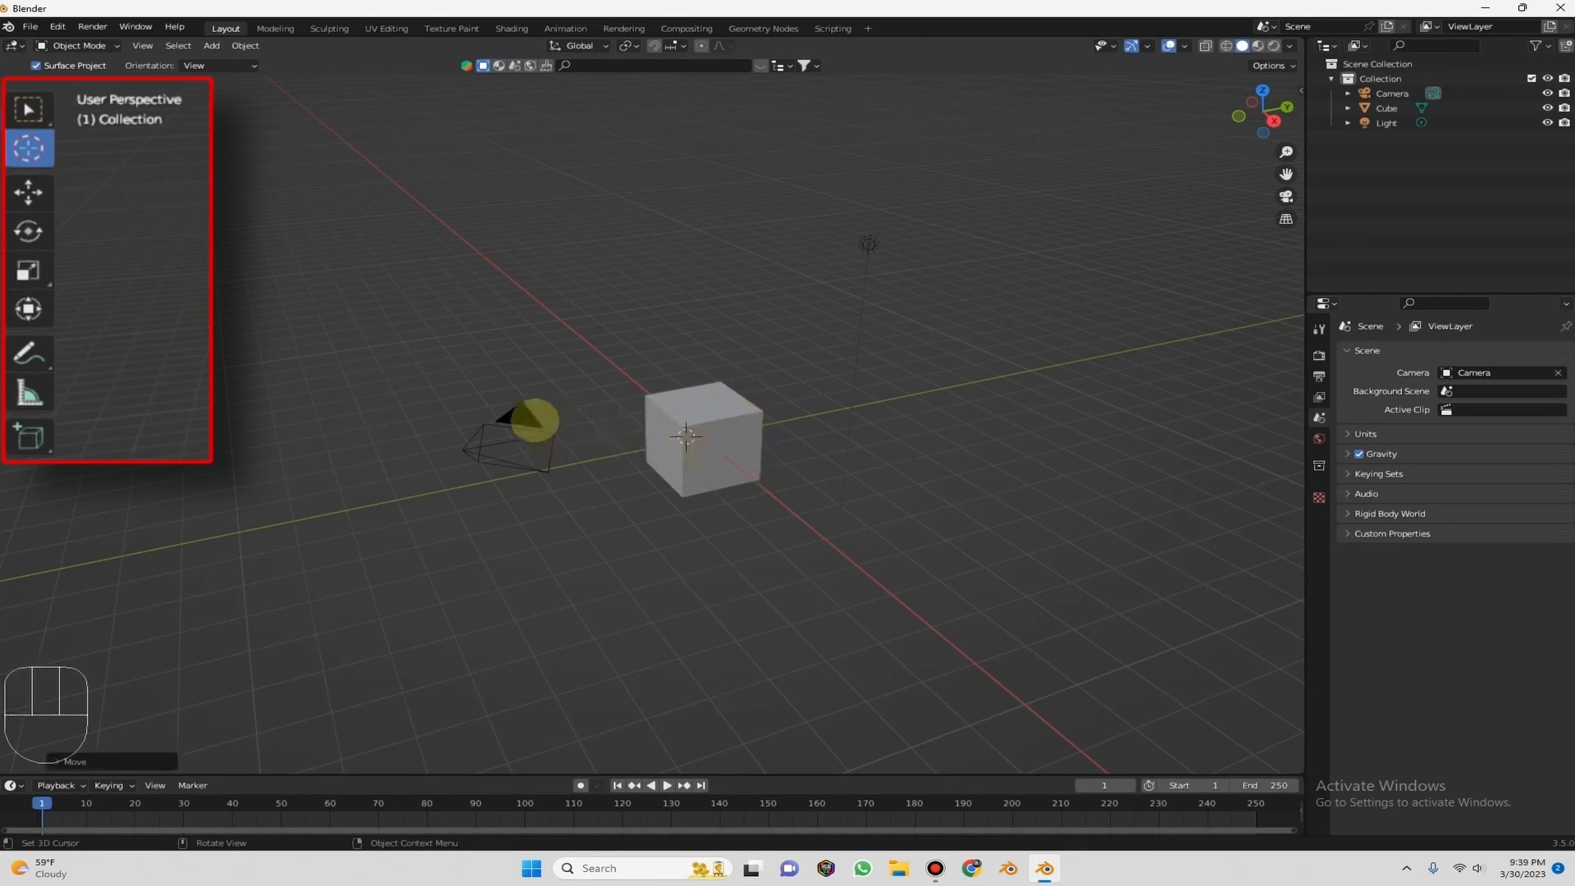
{"action": "left_click_drag", "start_coordinate": [659, 411], "coordinate": [651, 364]}
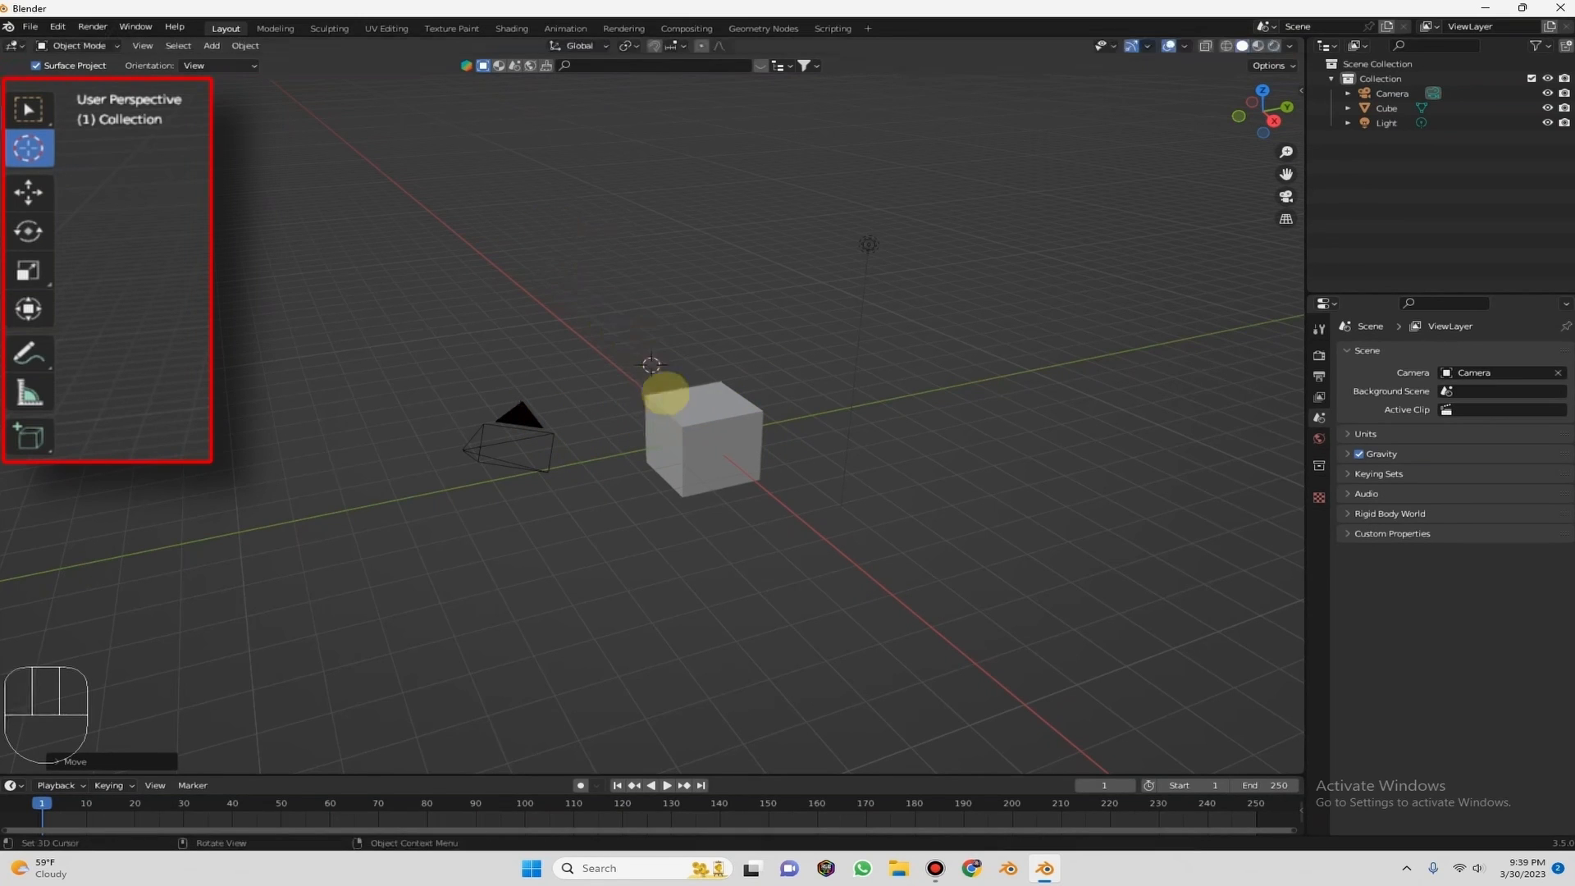
{"action": "left_click", "coordinate": [726, 445]}
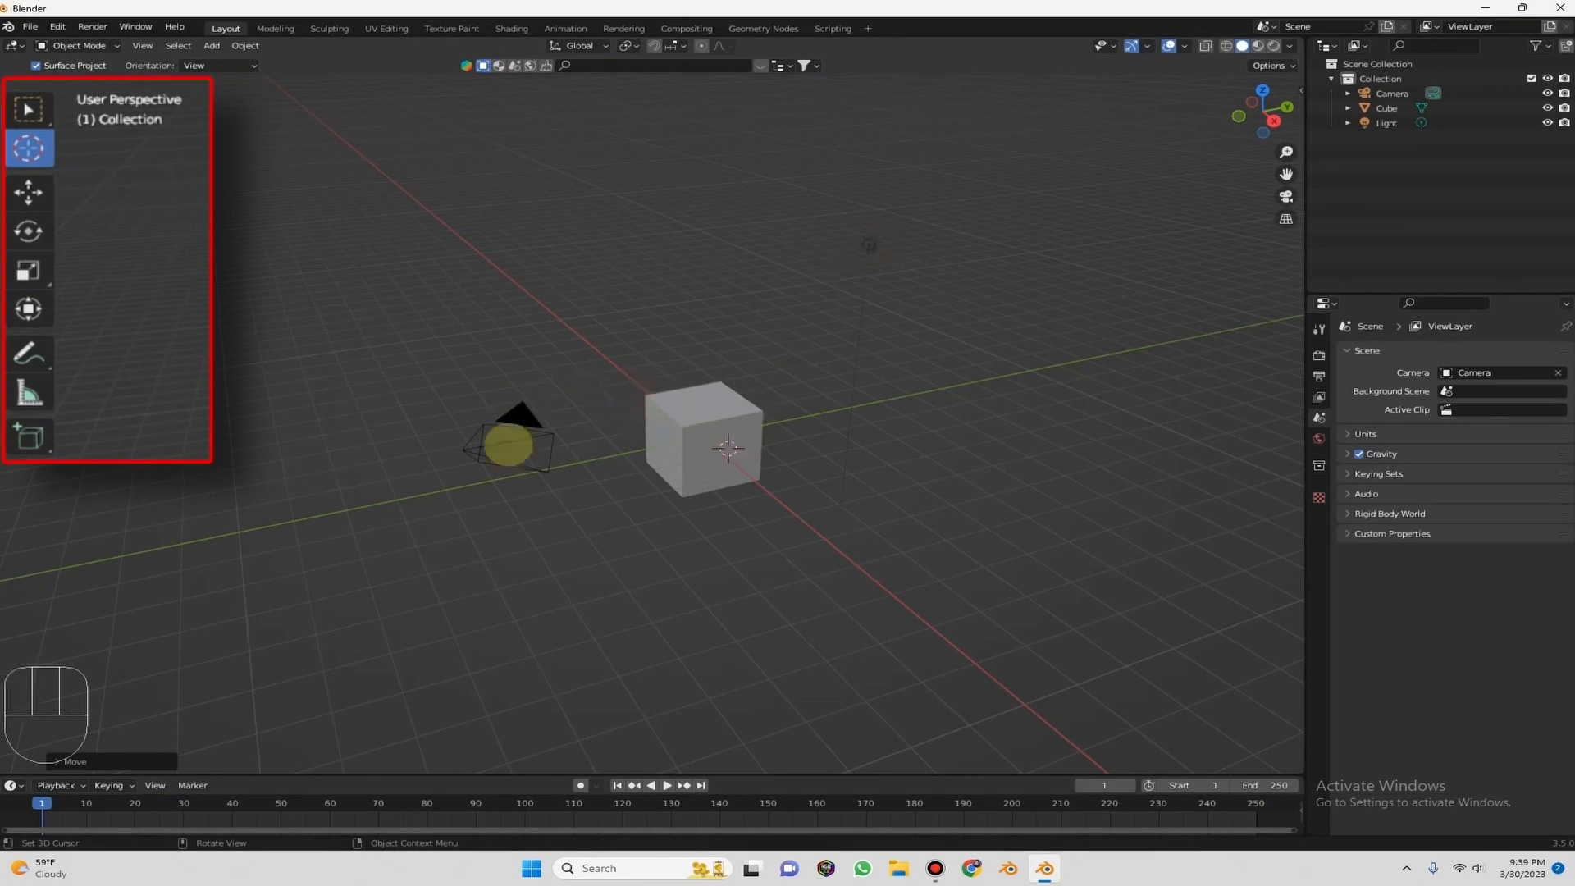
{"action": "left_click", "coordinate": [702, 421]}
{"action": "left_click", "coordinate": [862, 253]}
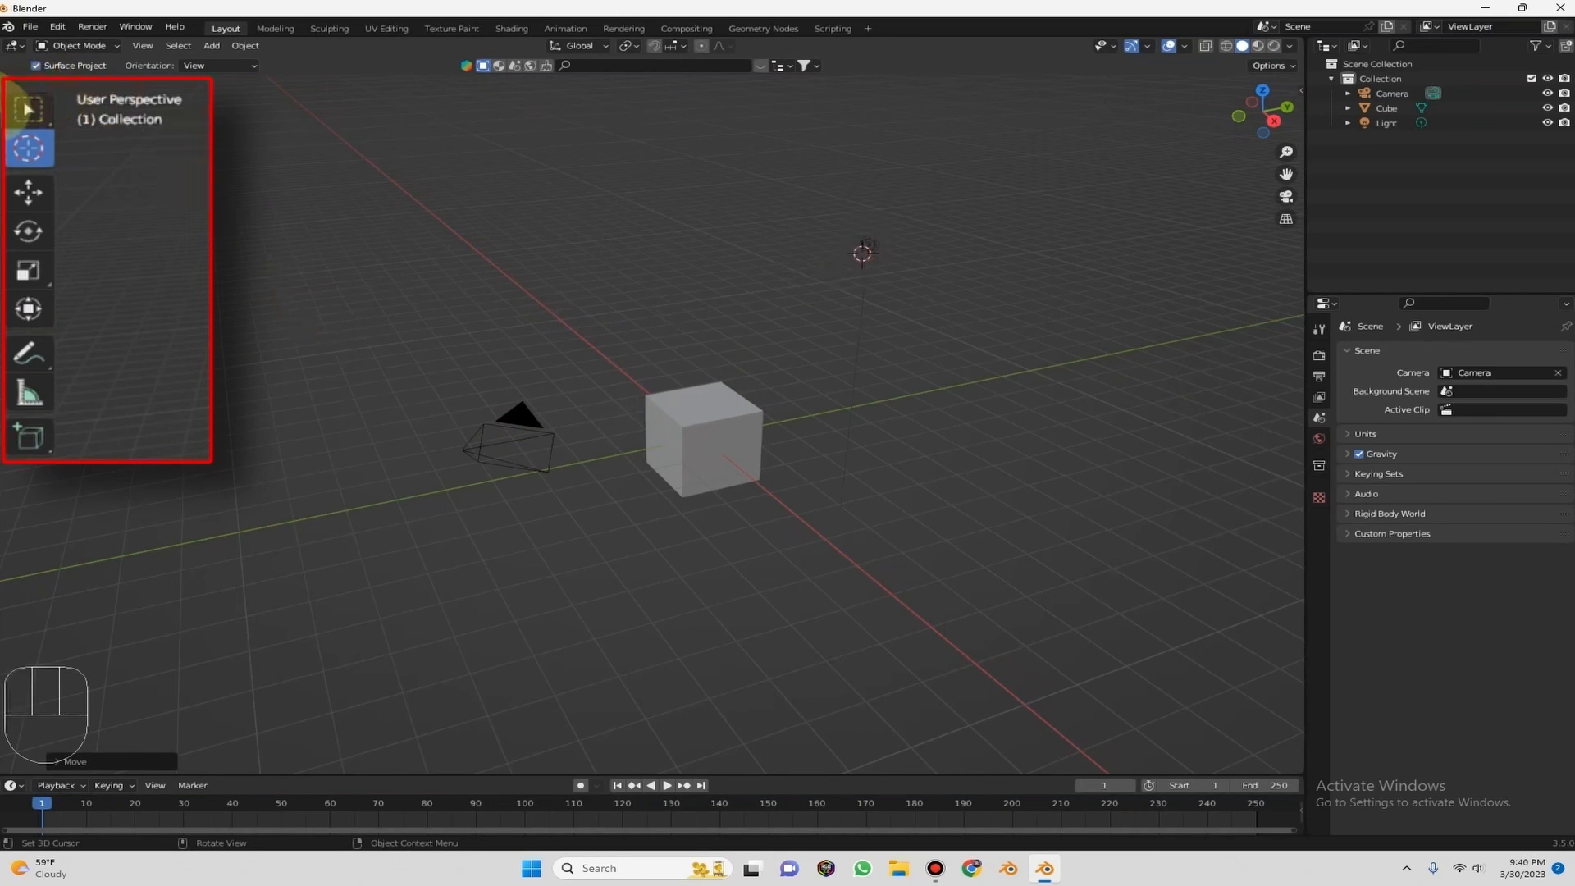
{"action": "key", "text": "shift+c"}
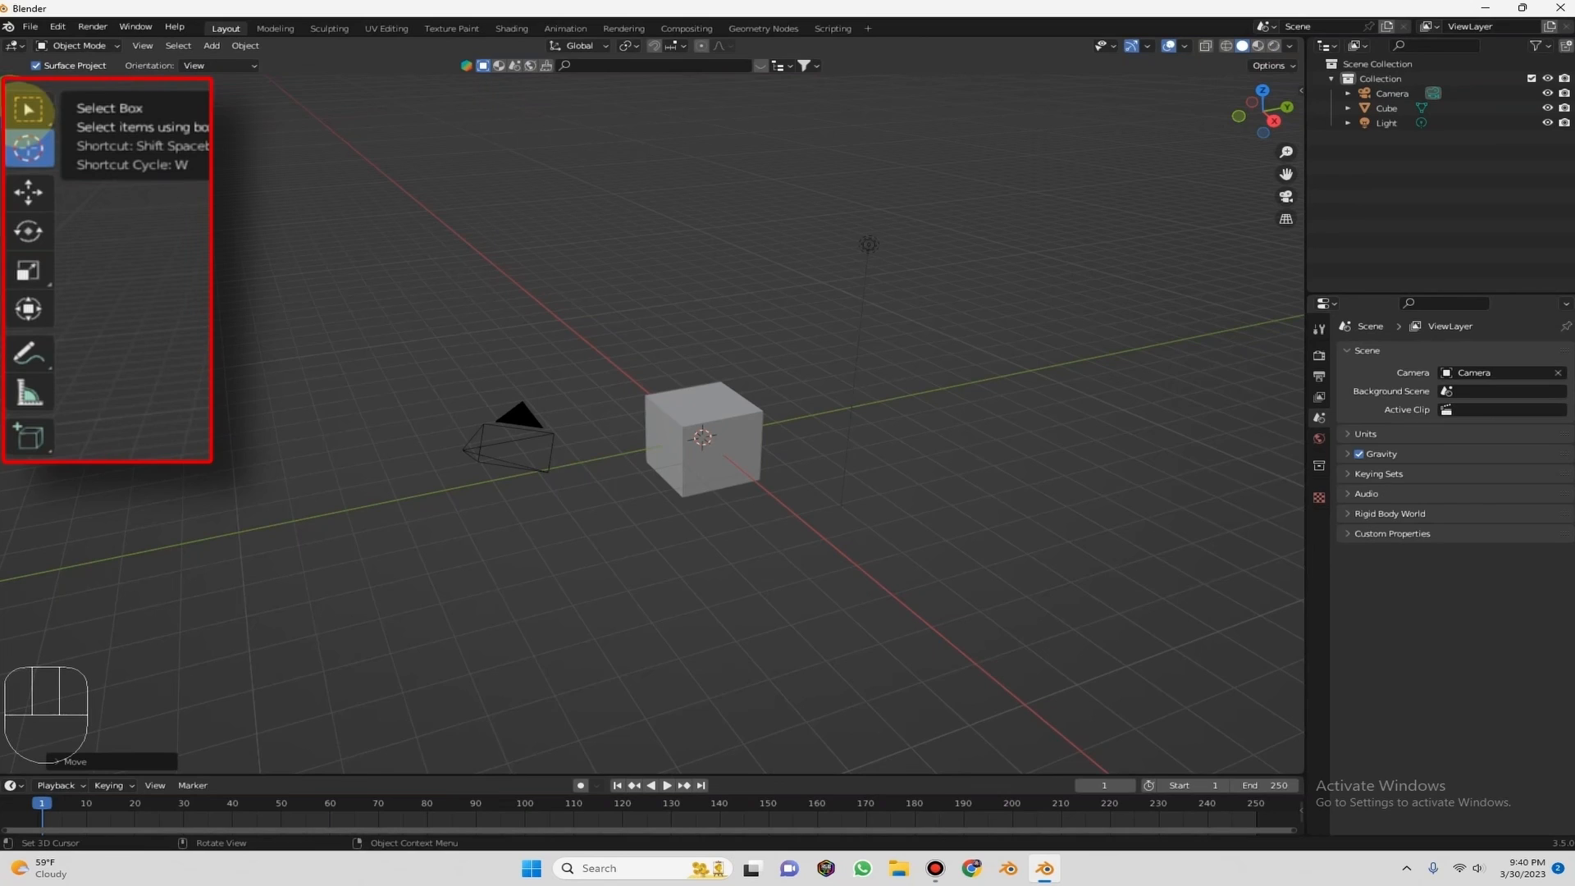
Return to the Select Box tool, select the cube and centre the view on it.
{"action": "left_click", "coordinate": [29, 109]}
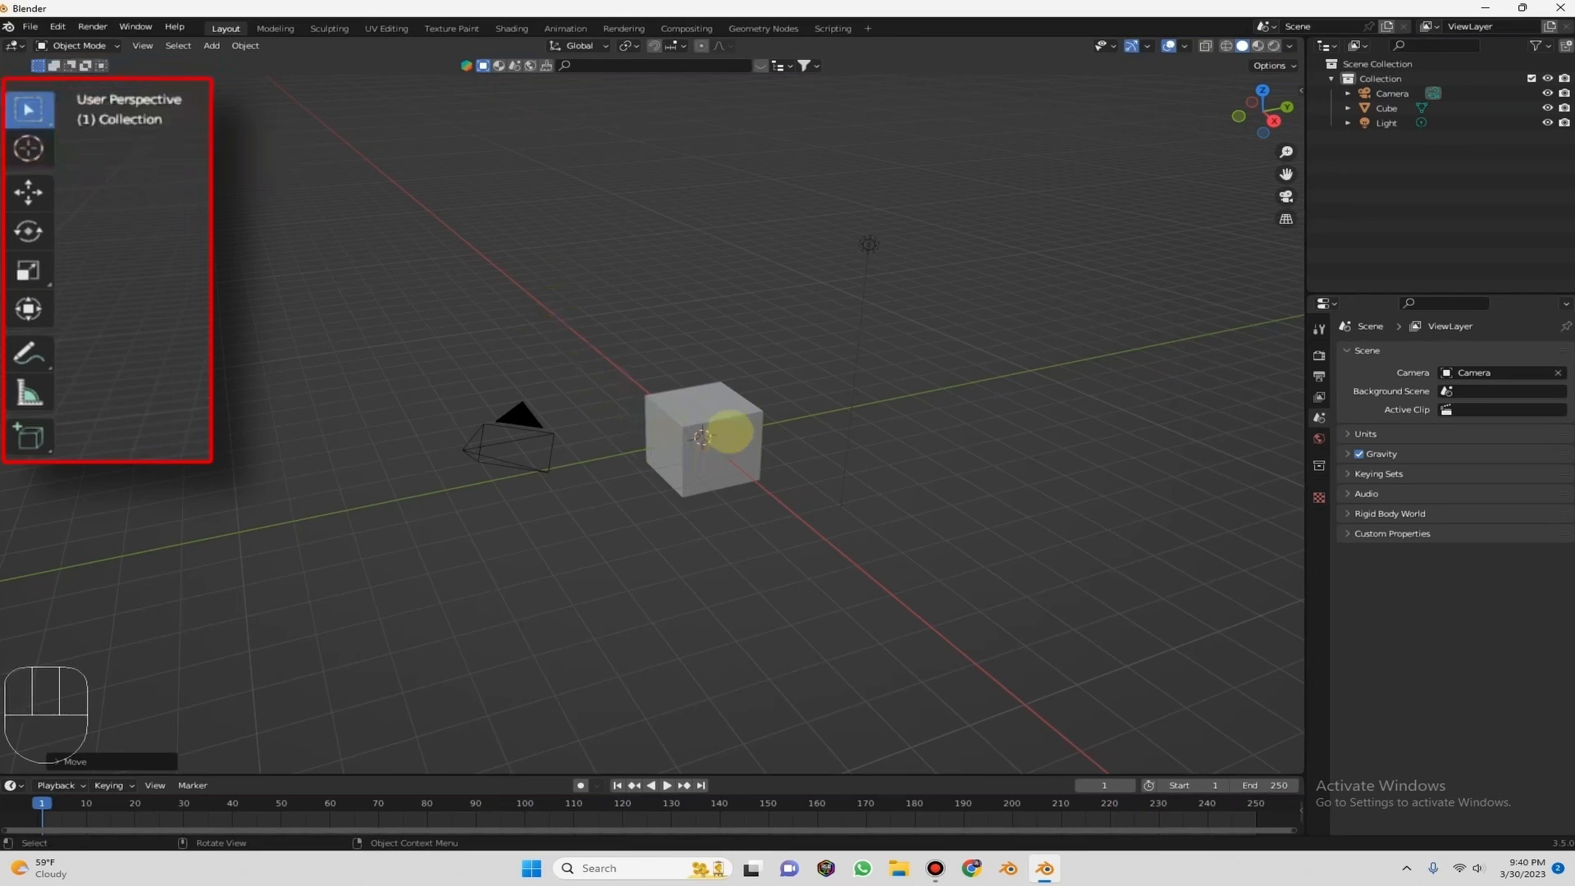
{"action": "left_click", "coordinate": [726, 426]}
{"action": "left_click", "coordinate": [661, 323]}
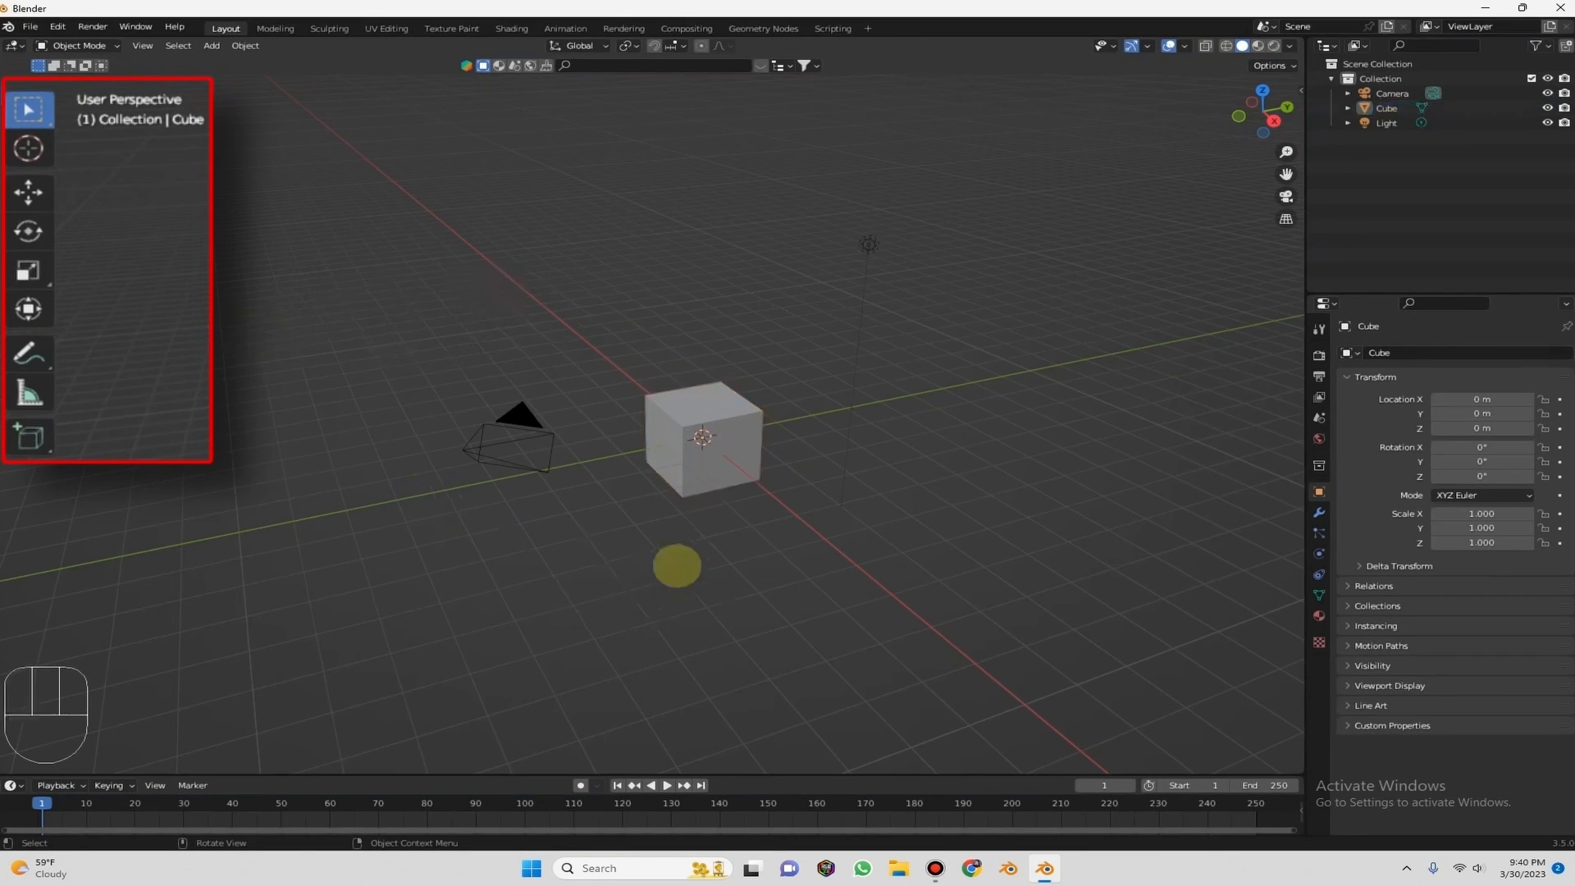
{"action": "scroll", "coordinate": [963, 419], "scroll_direction": "up", "scroll_amount": 2}
{"action": "middle_click_drag", "start_coordinate": [962, 420], "coordinate": [956, 410]}
{"action": "left_click", "coordinate": [767, 443]}
{"action": "key", "text": "KP_Decimal"}
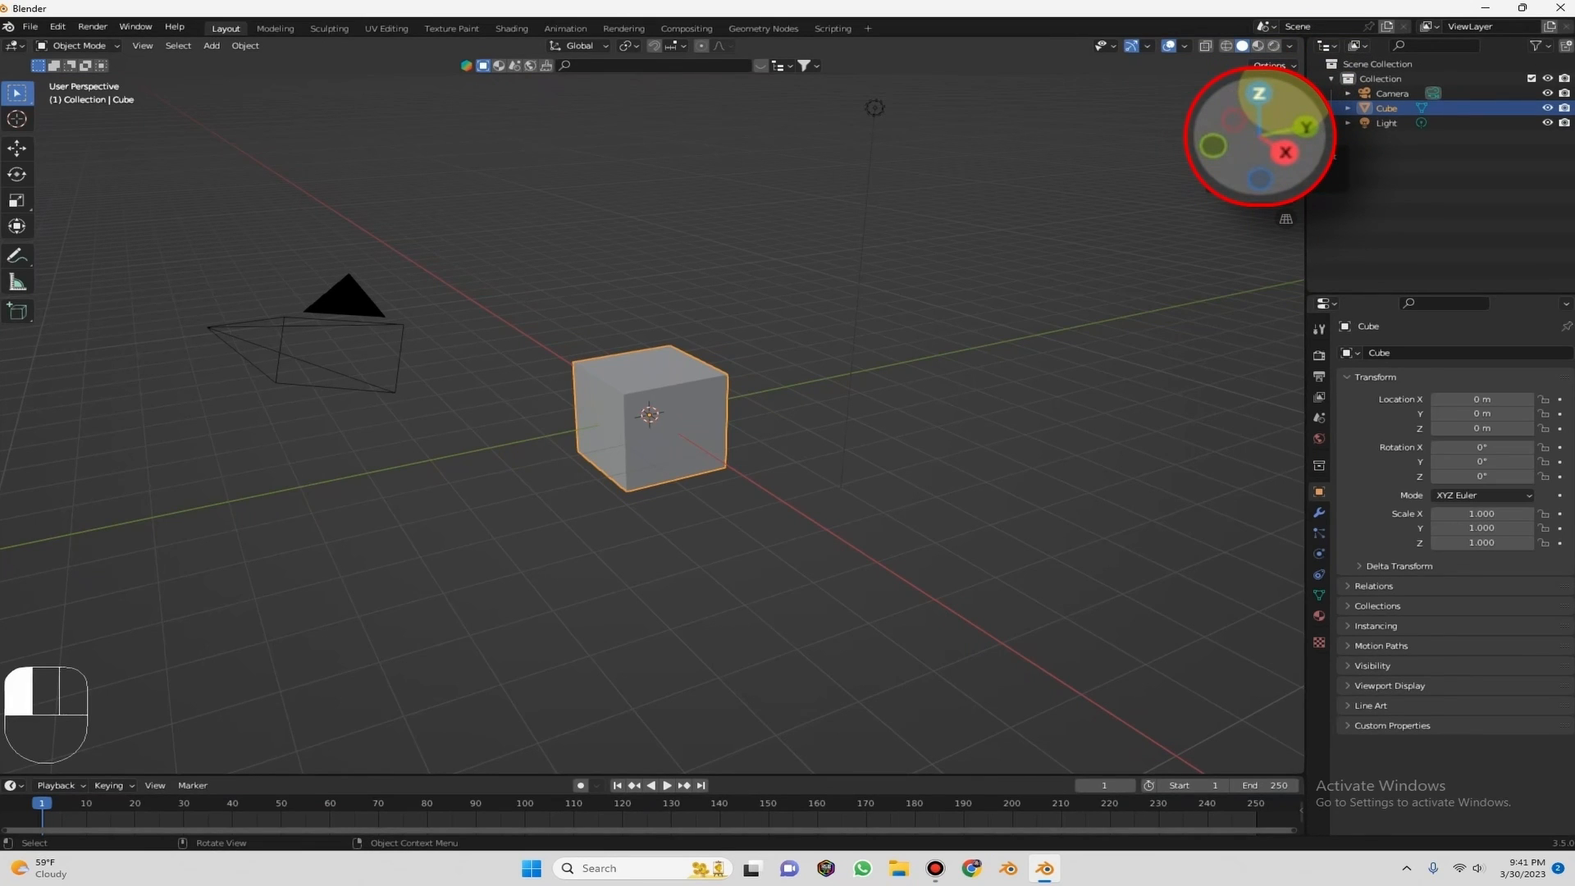
Orbit around the selected cube with the navigation gizmo to view it from several sides and from above.
{"action": "left_click_drag", "start_coordinate": [1272, 94], "coordinate": [845, 108]}
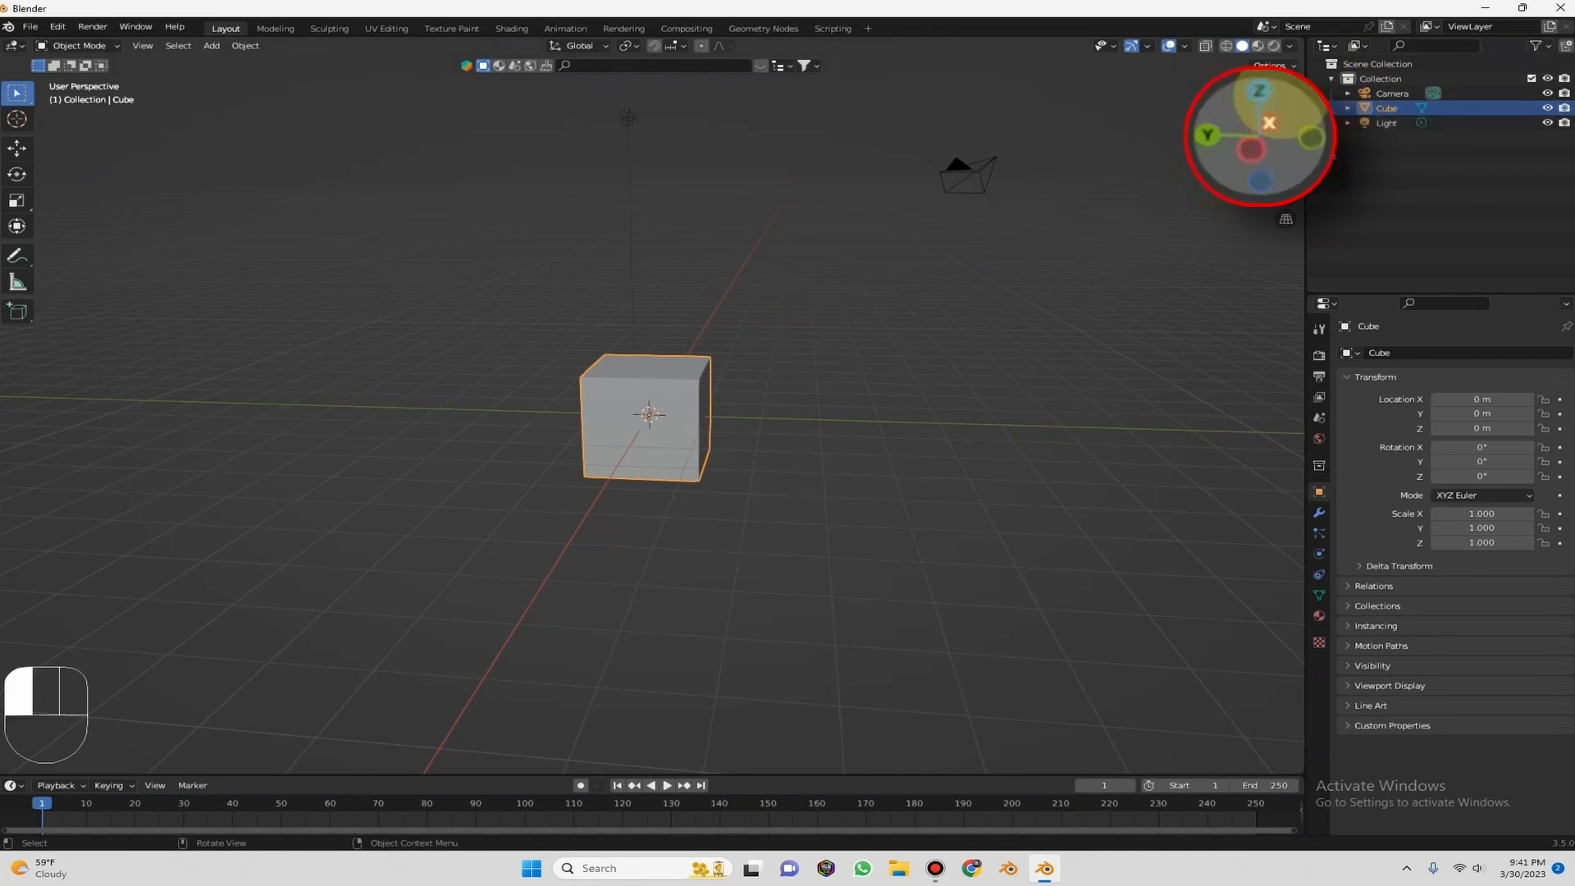
{"action": "left_click_drag", "start_coordinate": [1271, 116], "coordinate": [1181, 123]}
{"action": "left_click_drag", "start_coordinate": [355, 111], "coordinate": [478, 80]}
{"action": "left_click_drag", "start_coordinate": [1026, 254], "coordinate": [971, 264]}
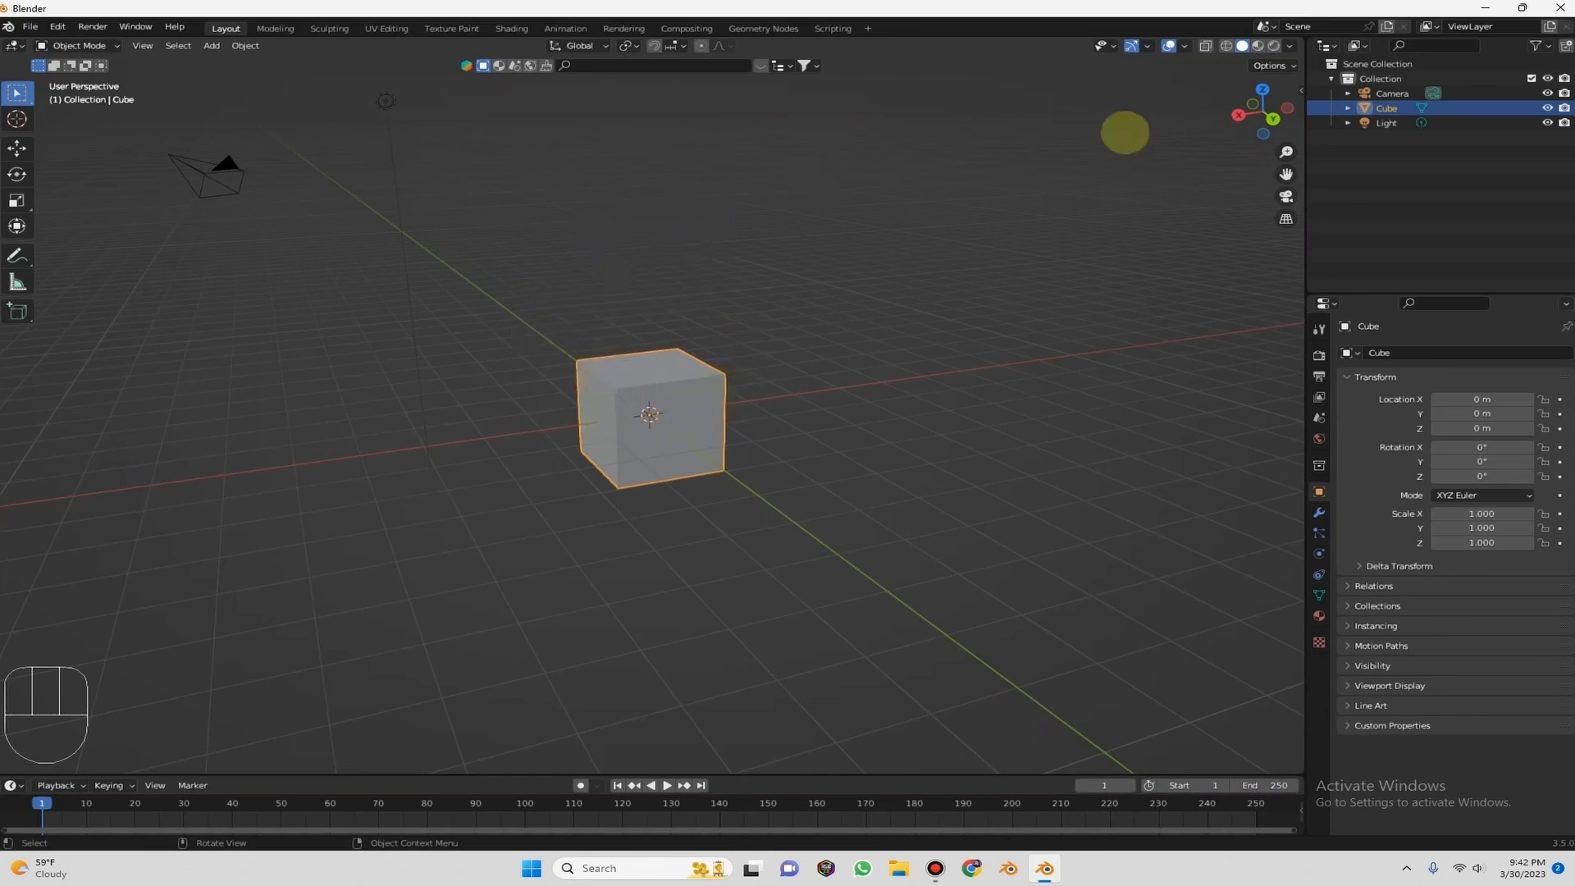
{"action": "left_click_drag", "start_coordinate": [1263, 111], "coordinate": [1191, 191]}
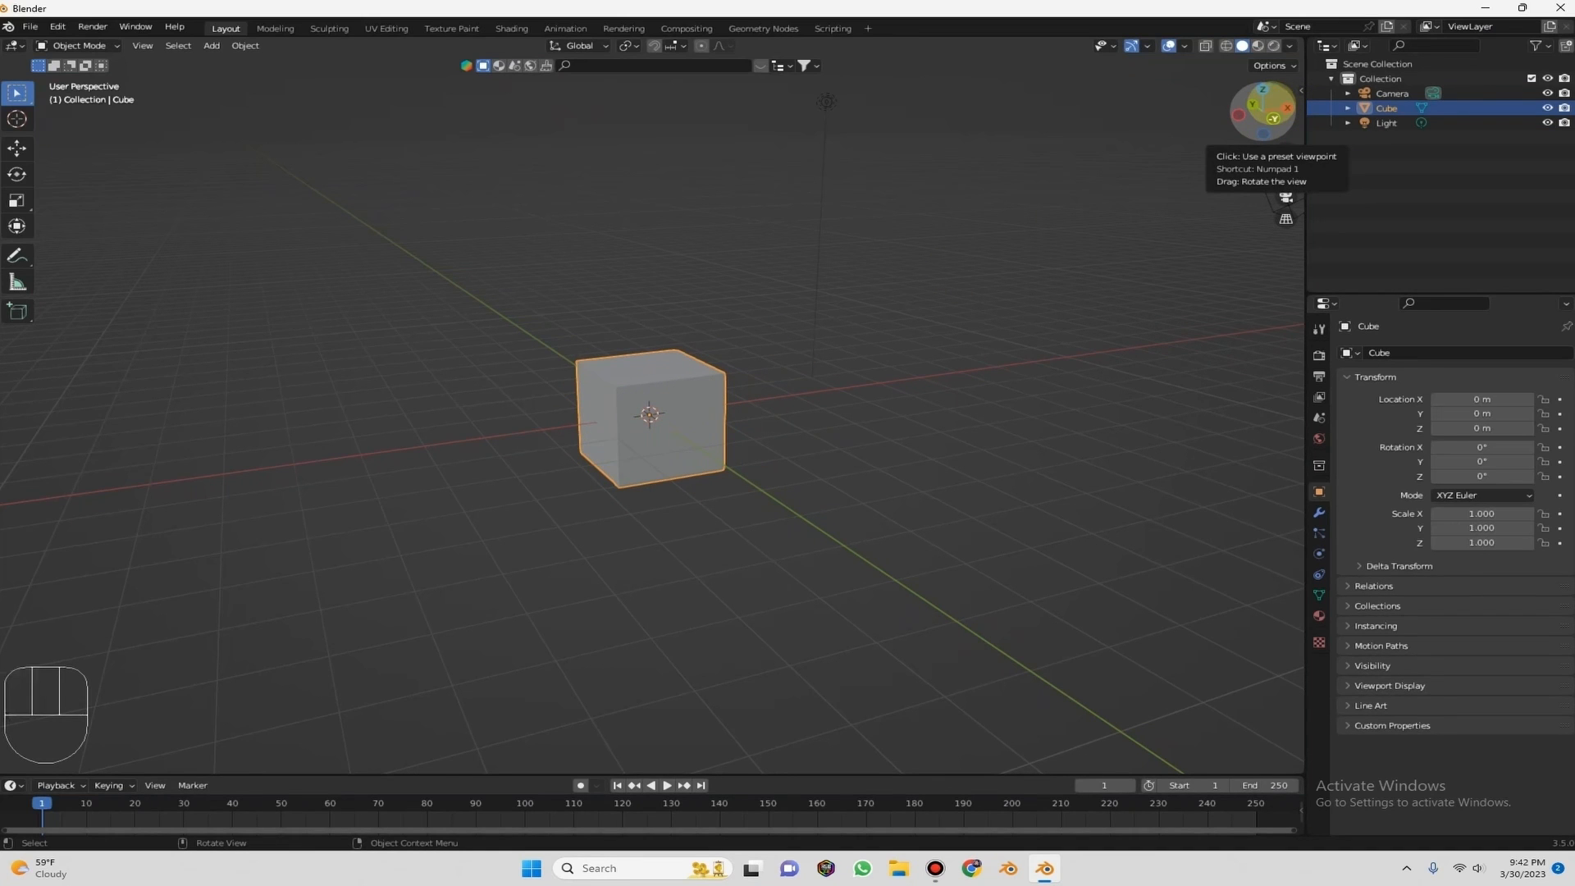
{"action": "left_click_drag", "start_coordinate": [1263, 111], "coordinate": [459, 361]}
{"action": "left_click_drag", "start_coordinate": [674, 134], "coordinate": [621, 702]}
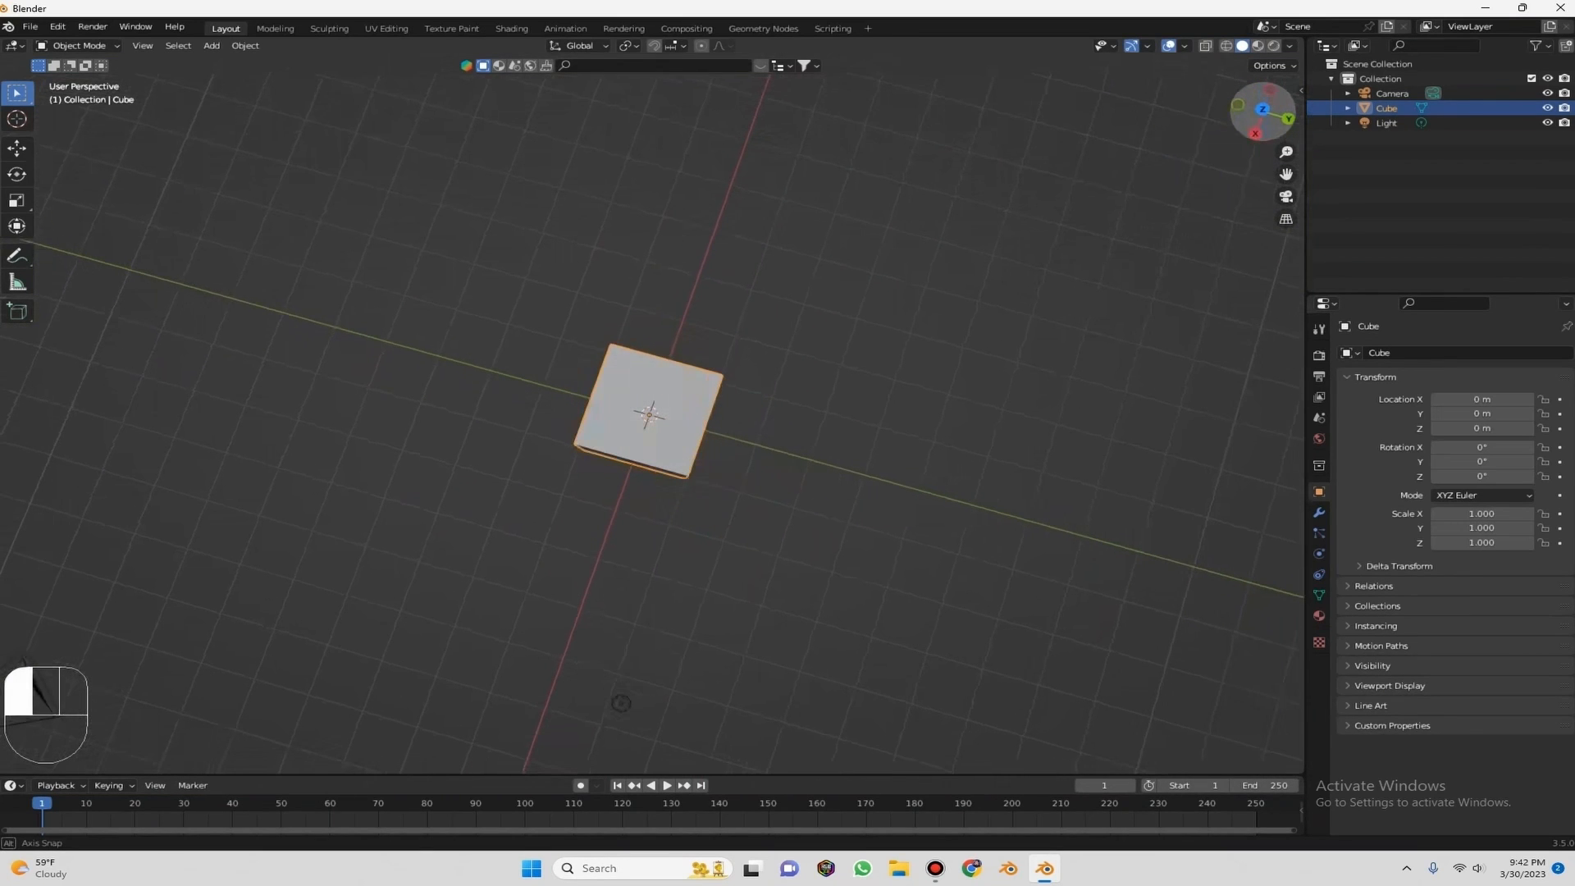
{"action": "left_click_drag", "start_coordinate": [1263, 271], "coordinate": [1107, 111]}
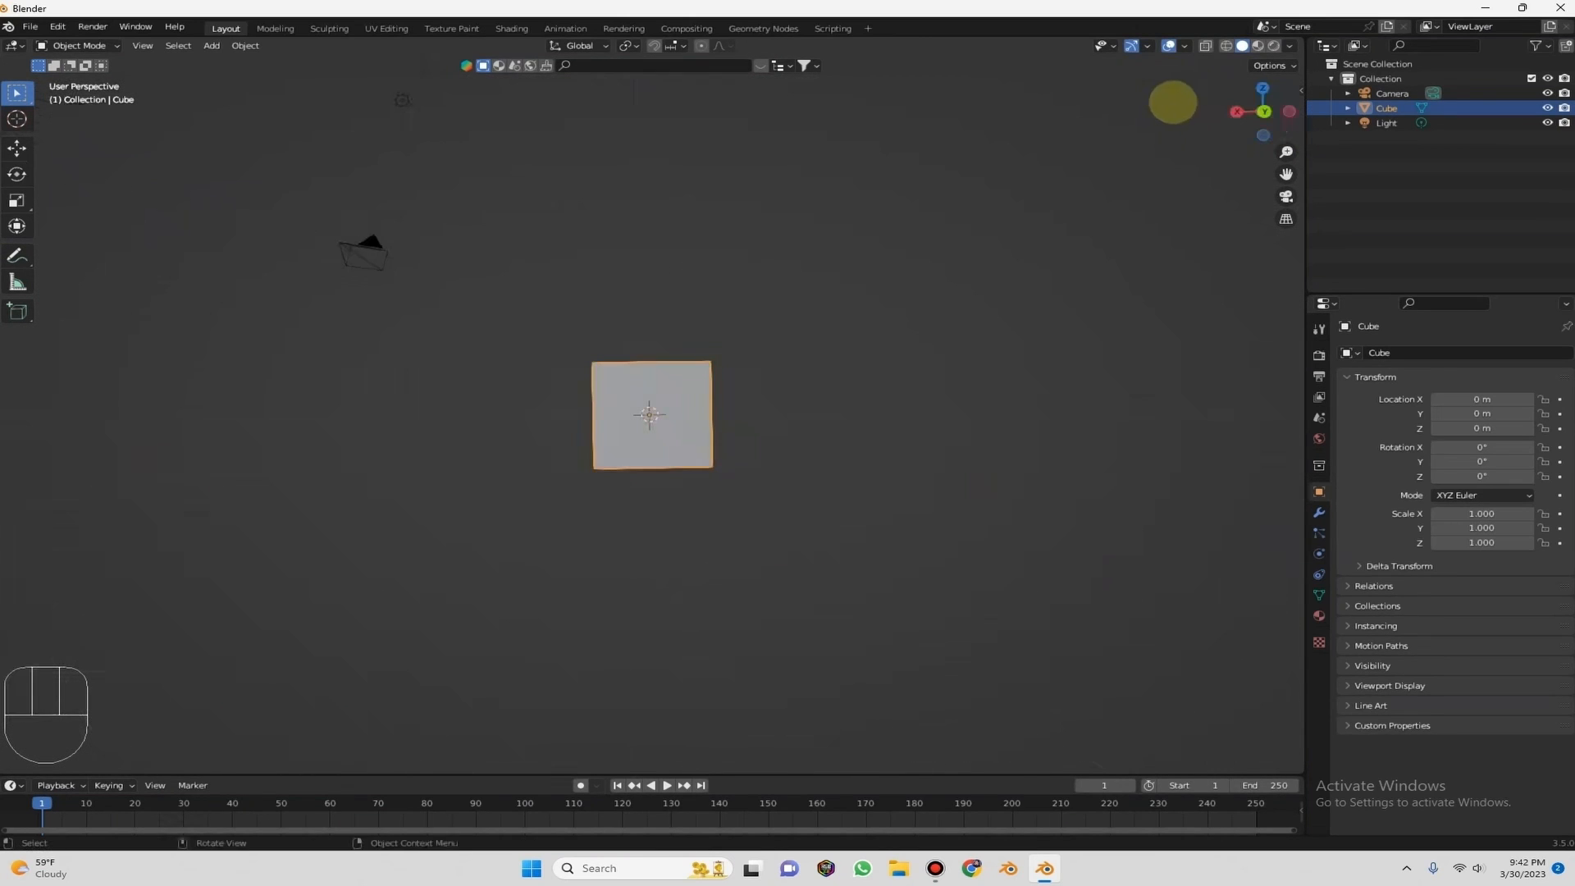
{"action": "left_click_drag", "start_coordinate": [1263, 111], "coordinate": [1304, 152]}
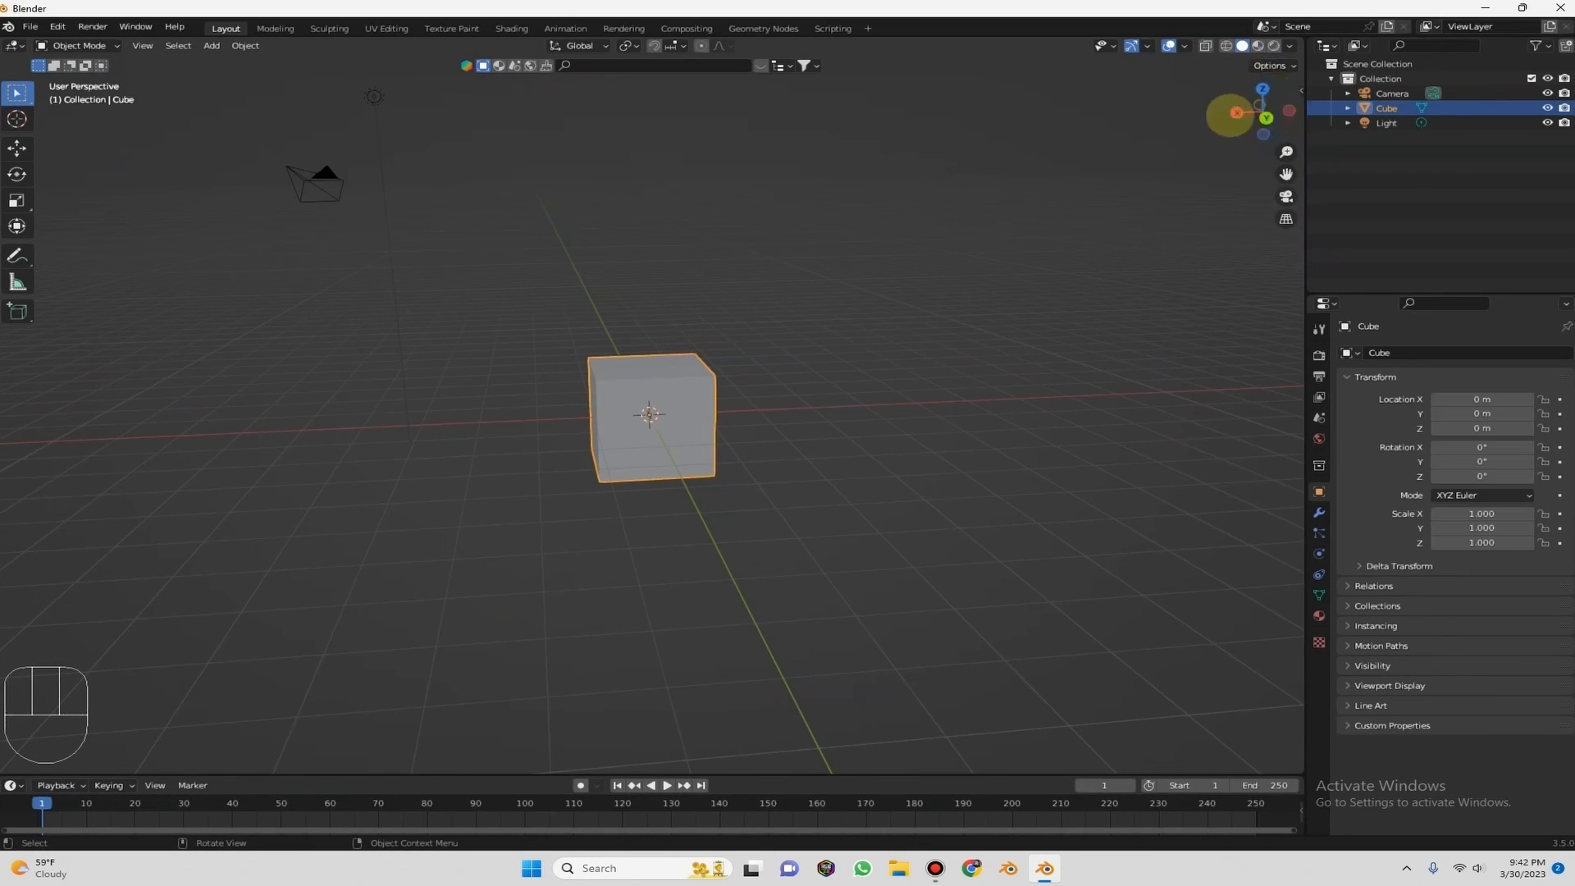
Switch from Select Box to the Move tool, back to Select Box, and activate the Move tool again for the cube.
{"action": "left_click_drag", "start_coordinate": [1258, 105], "coordinate": [1266, 108]}
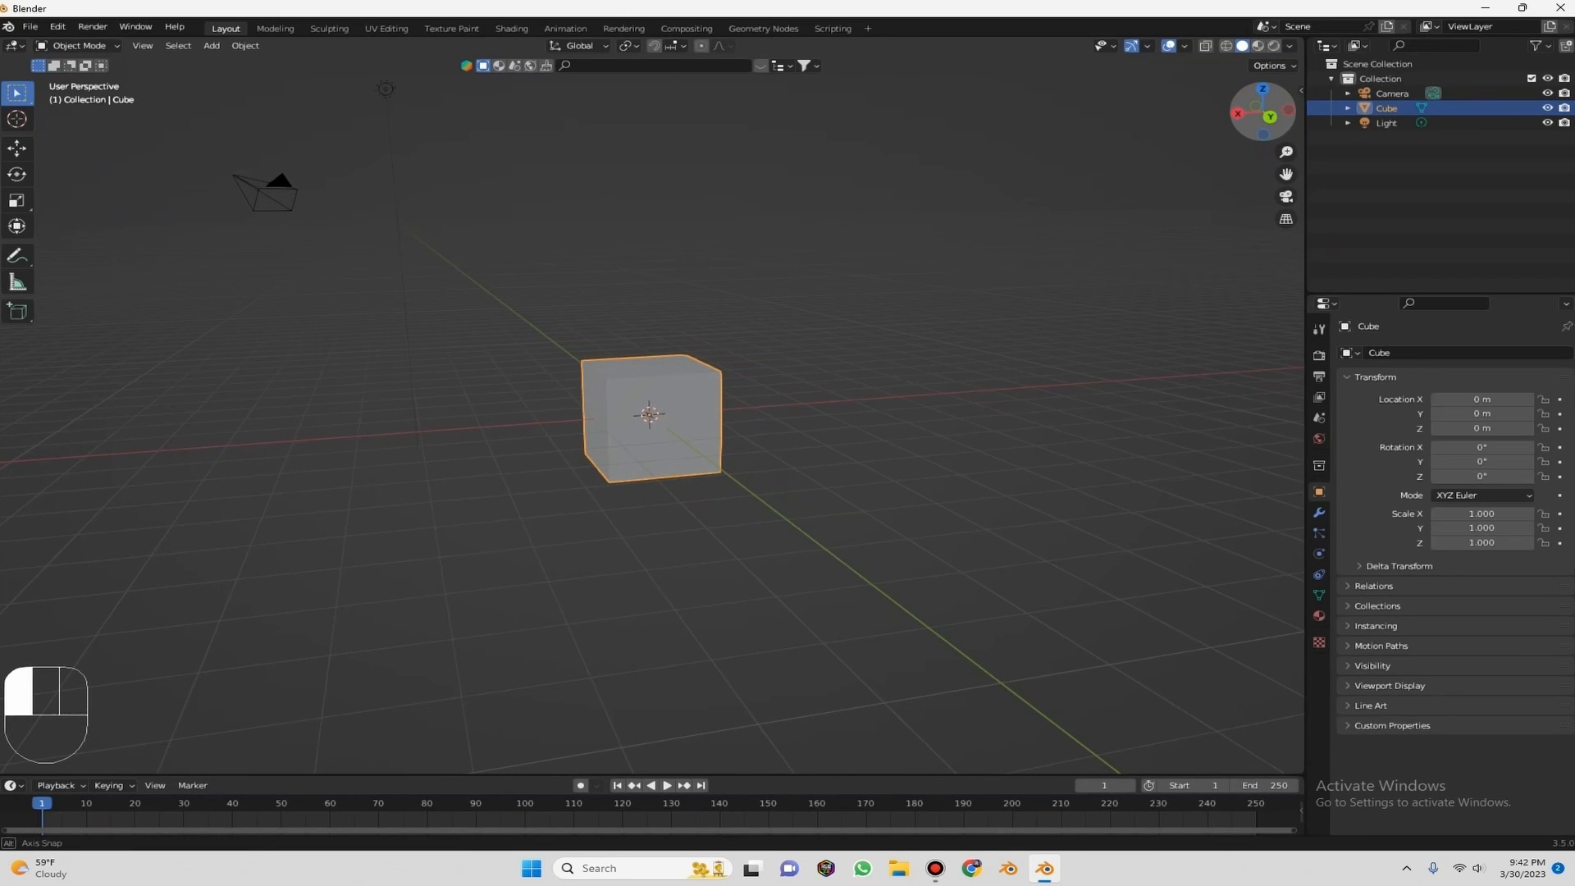
{"action": "left_click_drag", "start_coordinate": [1266, 108], "coordinate": [1146, 141]}
{"action": "left_click", "coordinate": [1257, 107]}
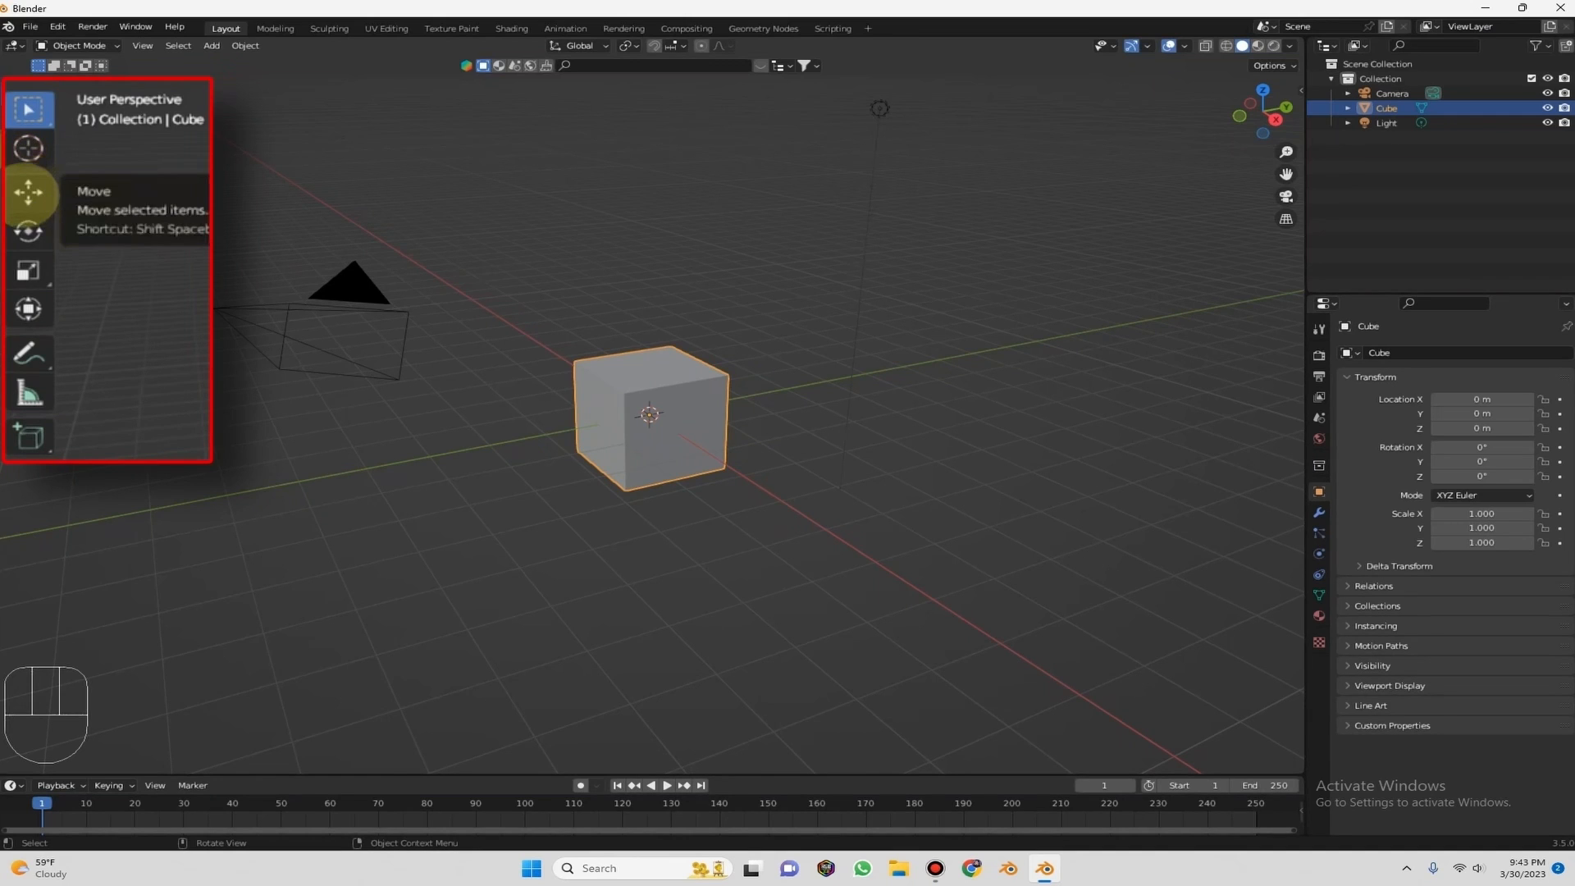
{"action": "left_click", "coordinate": [29, 193]}
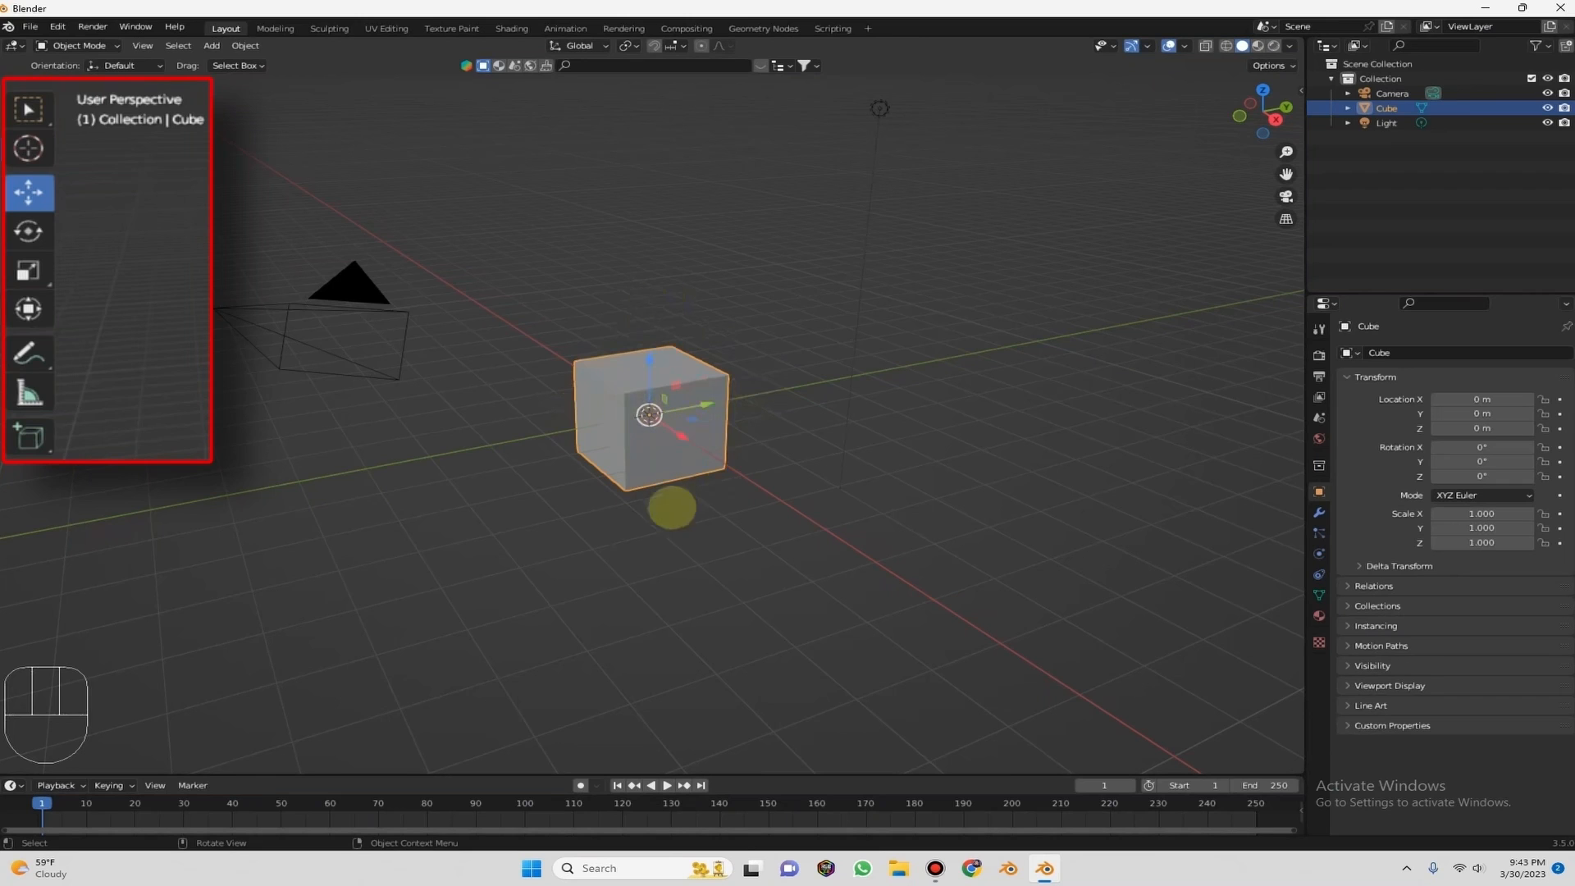
{"action": "left_click", "coordinate": [29, 109]}
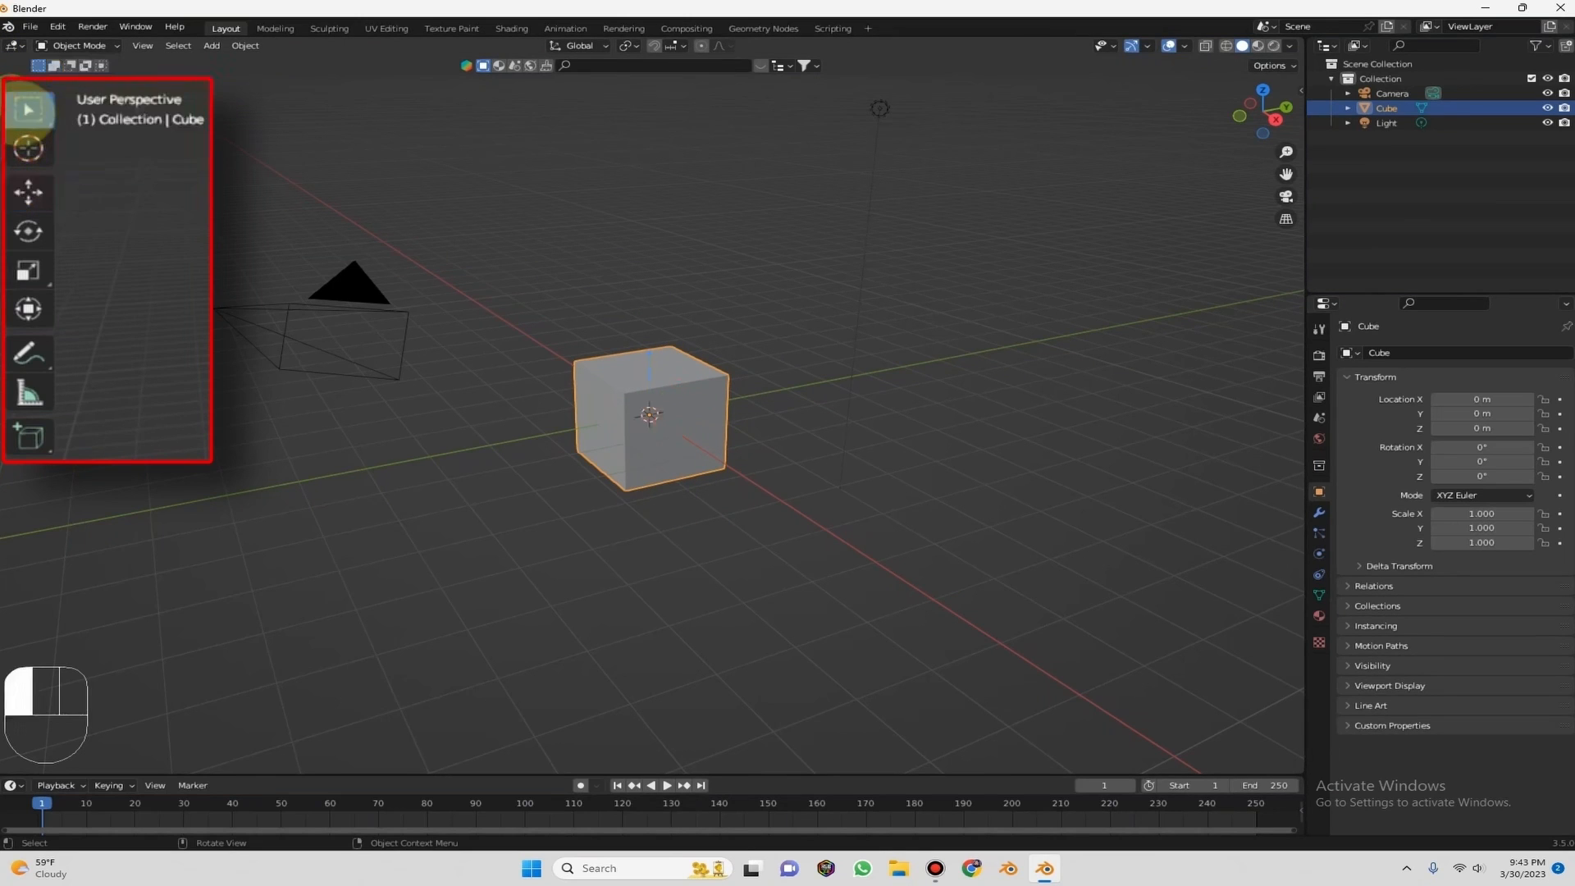
{"action": "left_click", "coordinate": [28, 191]}
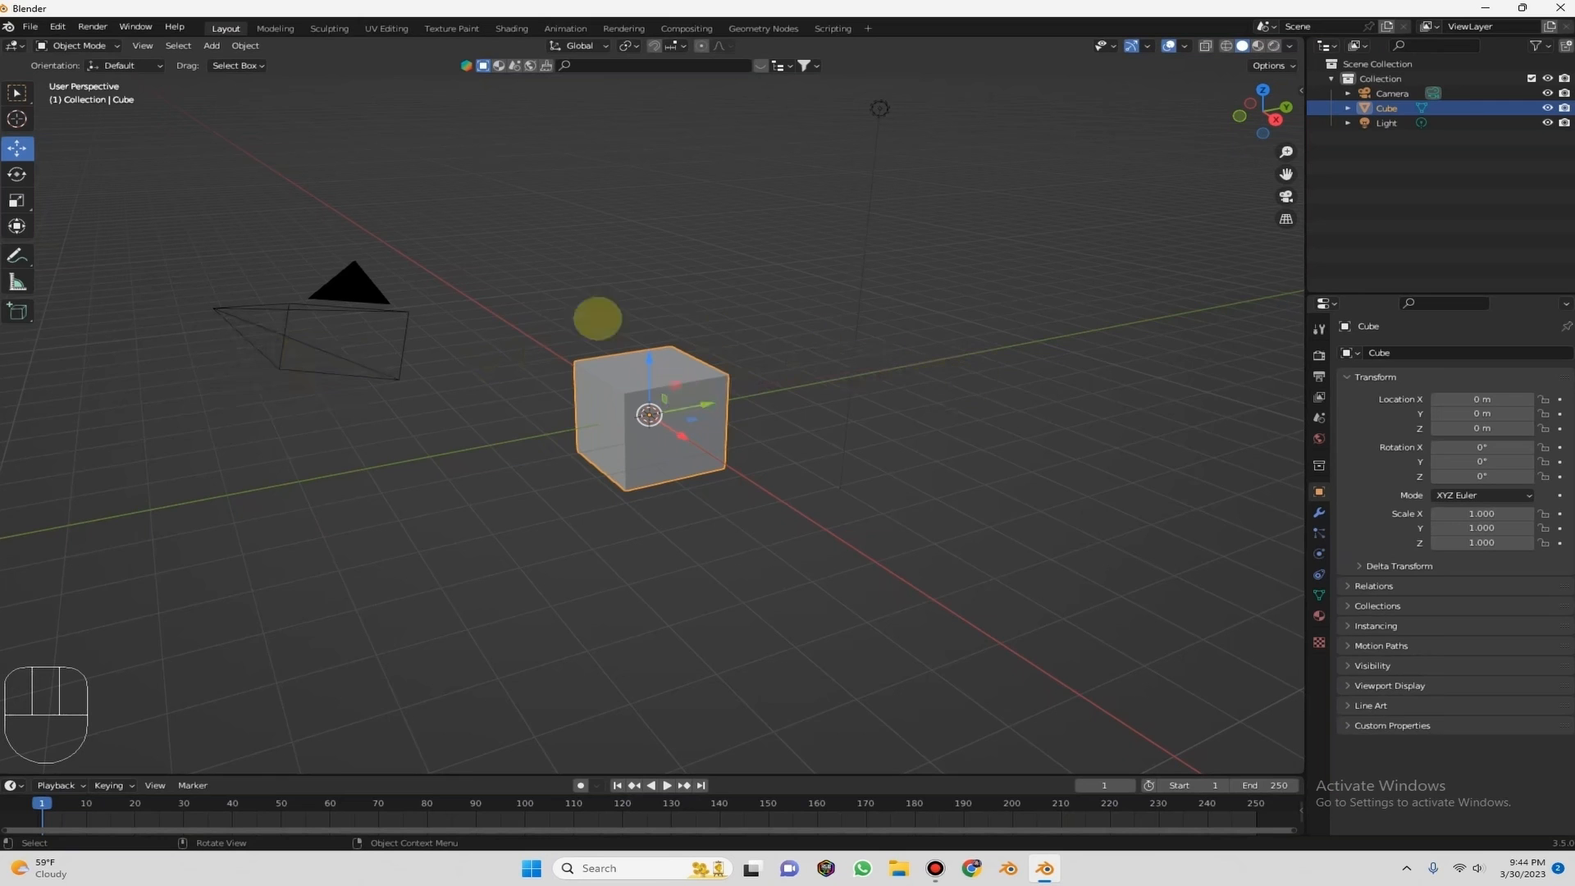
Orbit around the selected cube to examine its Move gizmo arrows from several sides and from below.
{"action": "mouse_move", "coordinate": [921, 330]}
{"action": "middle_mouse_down"}
{"action": "mouse_move", "coordinate": [924, 348]}
{"action": "mouse_move", "coordinate": [943, 324]}
{"action": "middle_mouse_up"}
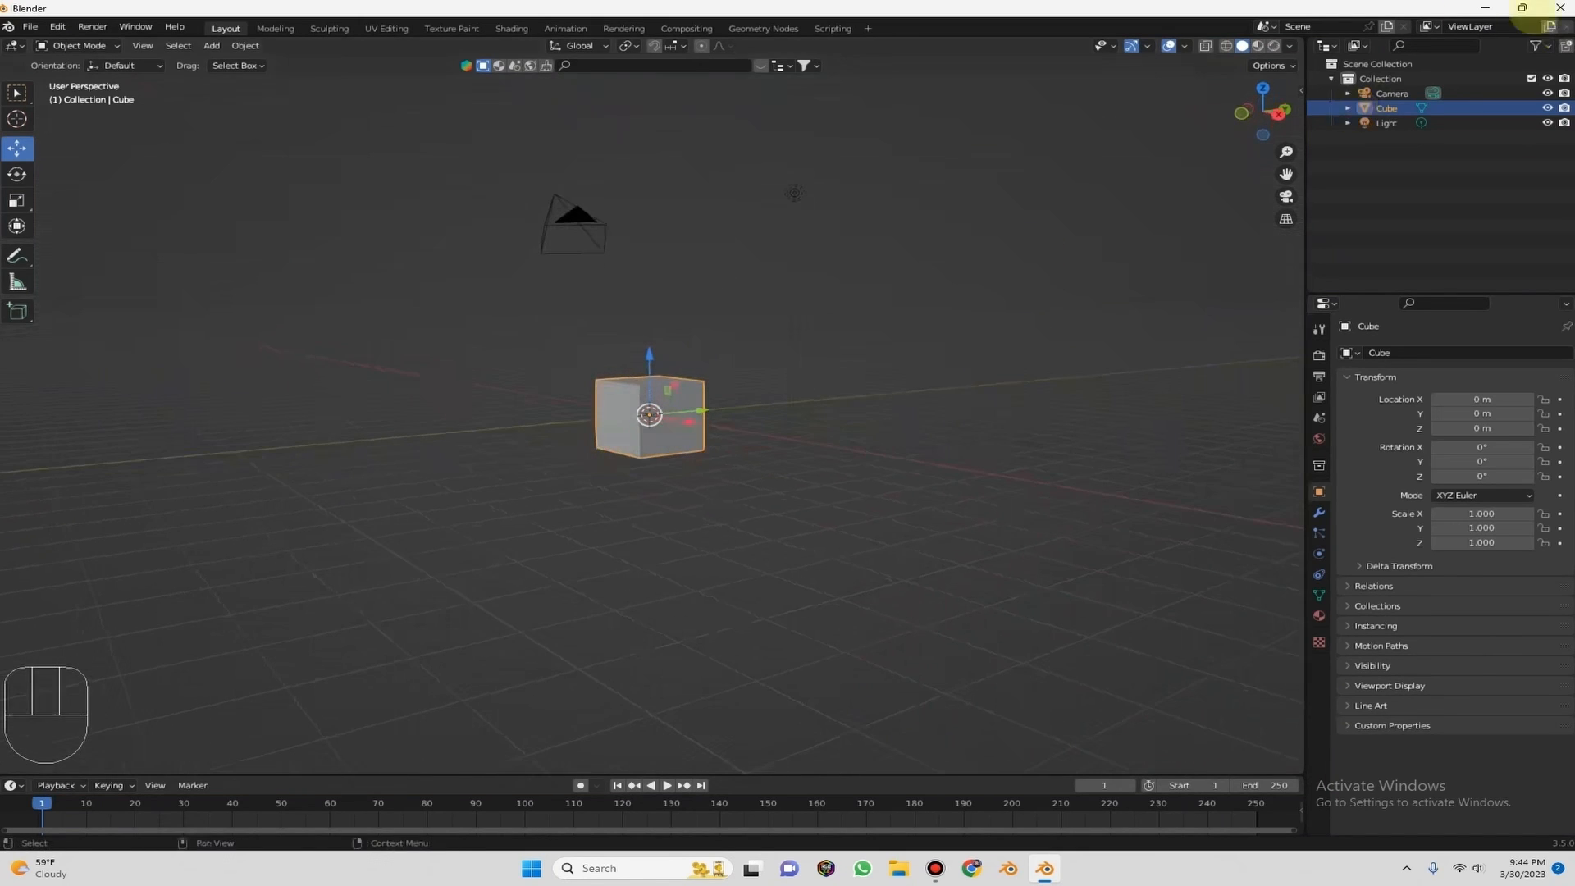
{"action": "left_click_drag", "start_coordinate": [1266, 107], "coordinate": [1259, 127]}
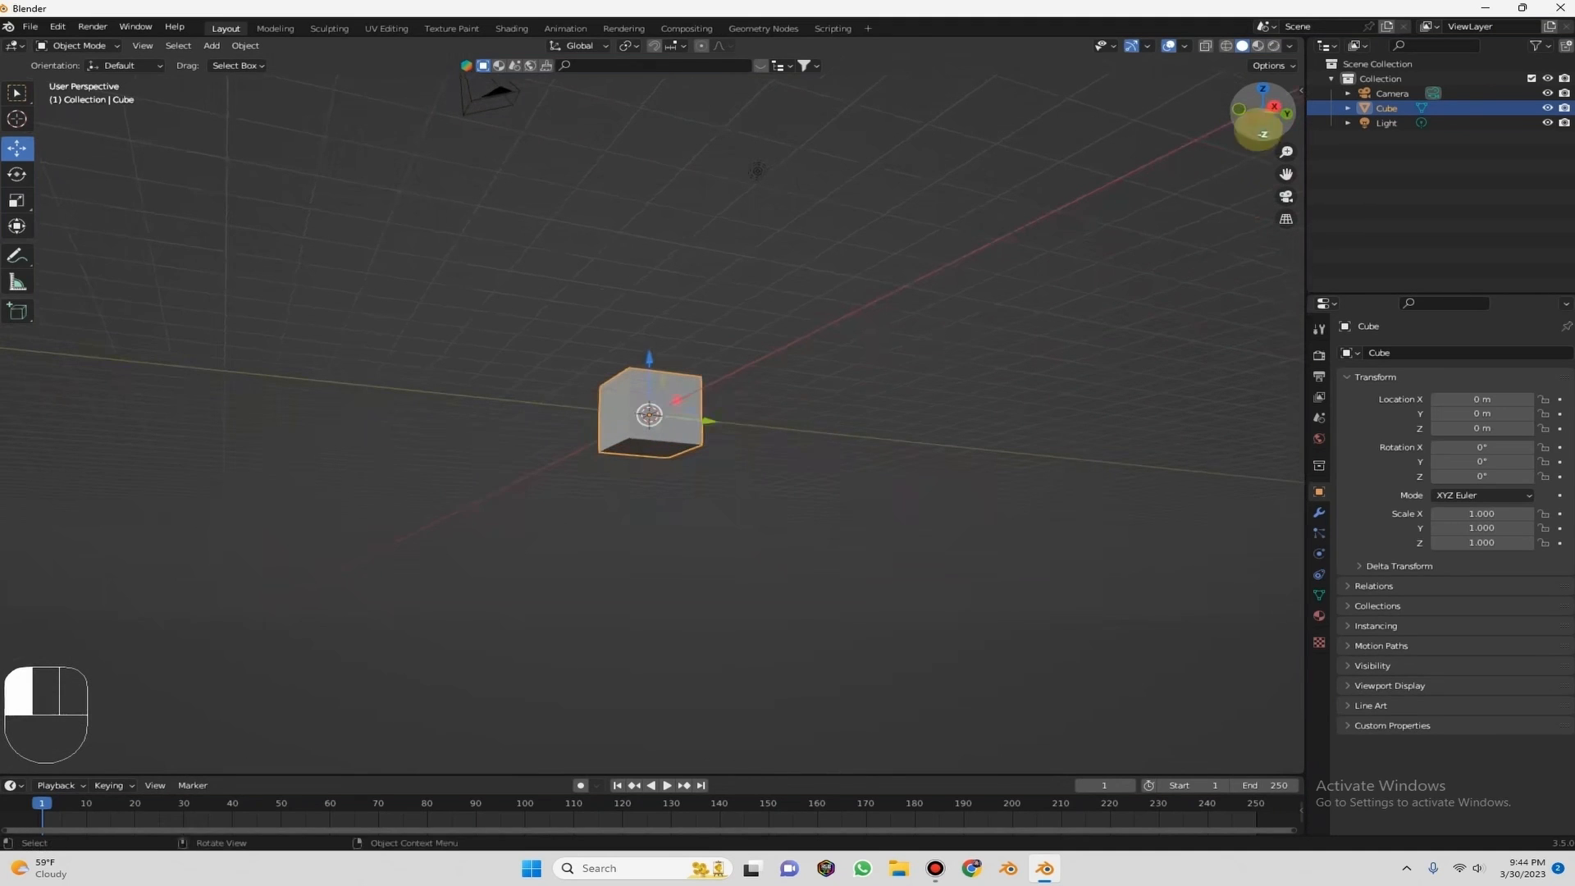
{"action": "left_click_drag", "start_coordinate": [1261, 115], "coordinate": [1262, 113]}
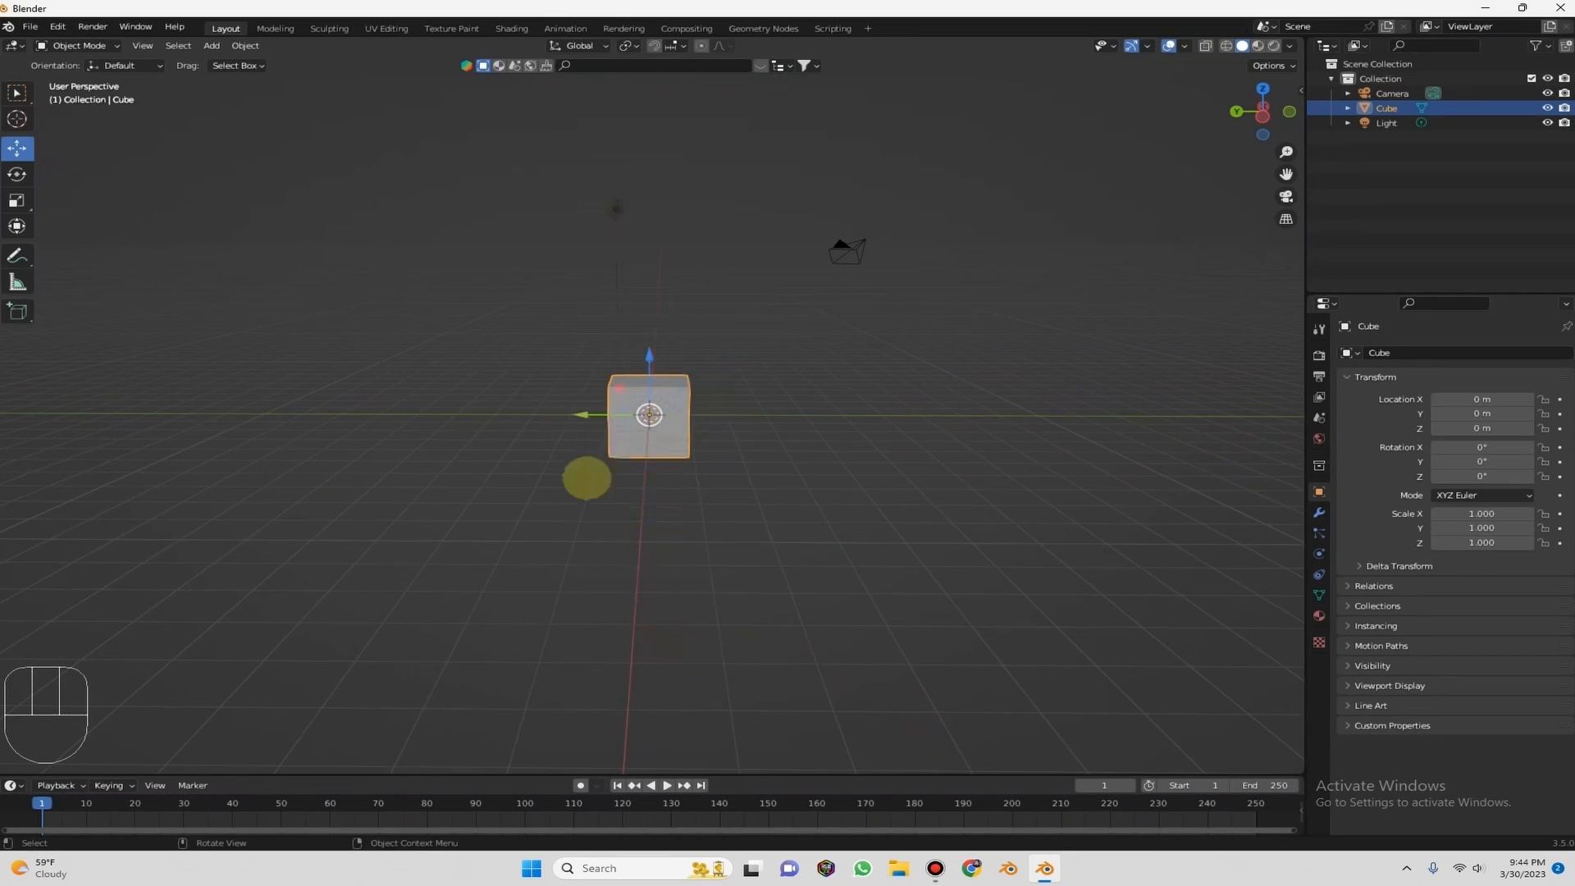
{"action": "left_click_drag", "start_coordinate": [1237, 111], "coordinate": [787, 327]}
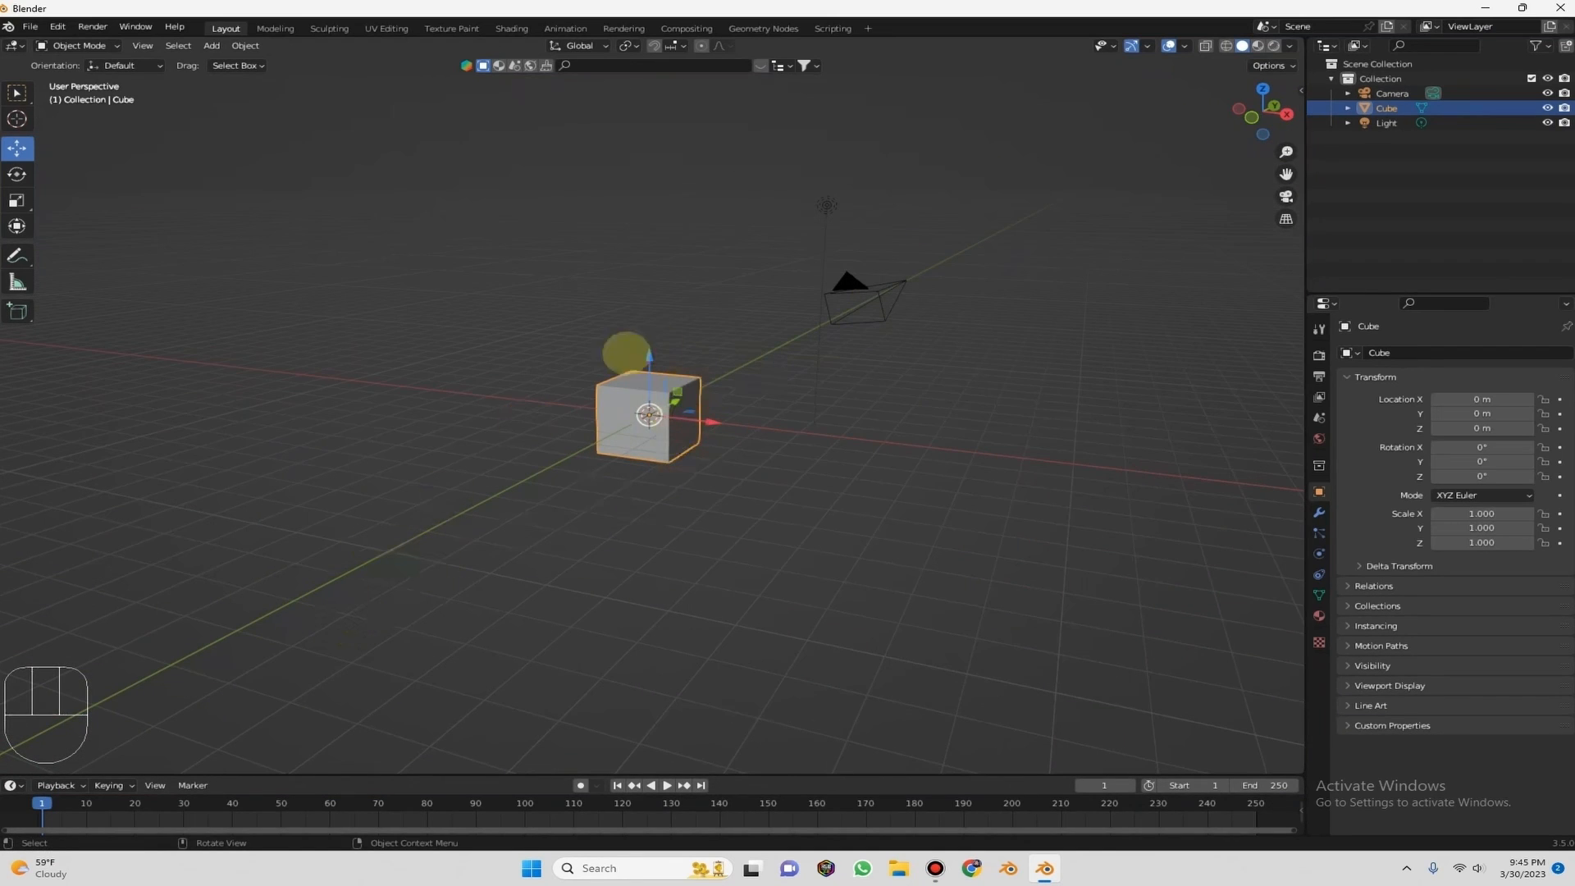
{"action": "mouse_move", "coordinate": [1266, 106]}
{"action": "left_mouse_down"}
{"action": "mouse_move", "coordinate": [1279, 105]}
{"action": "mouse_move", "coordinate": [1253, 110]}
{"action": "left_mouse_up"}
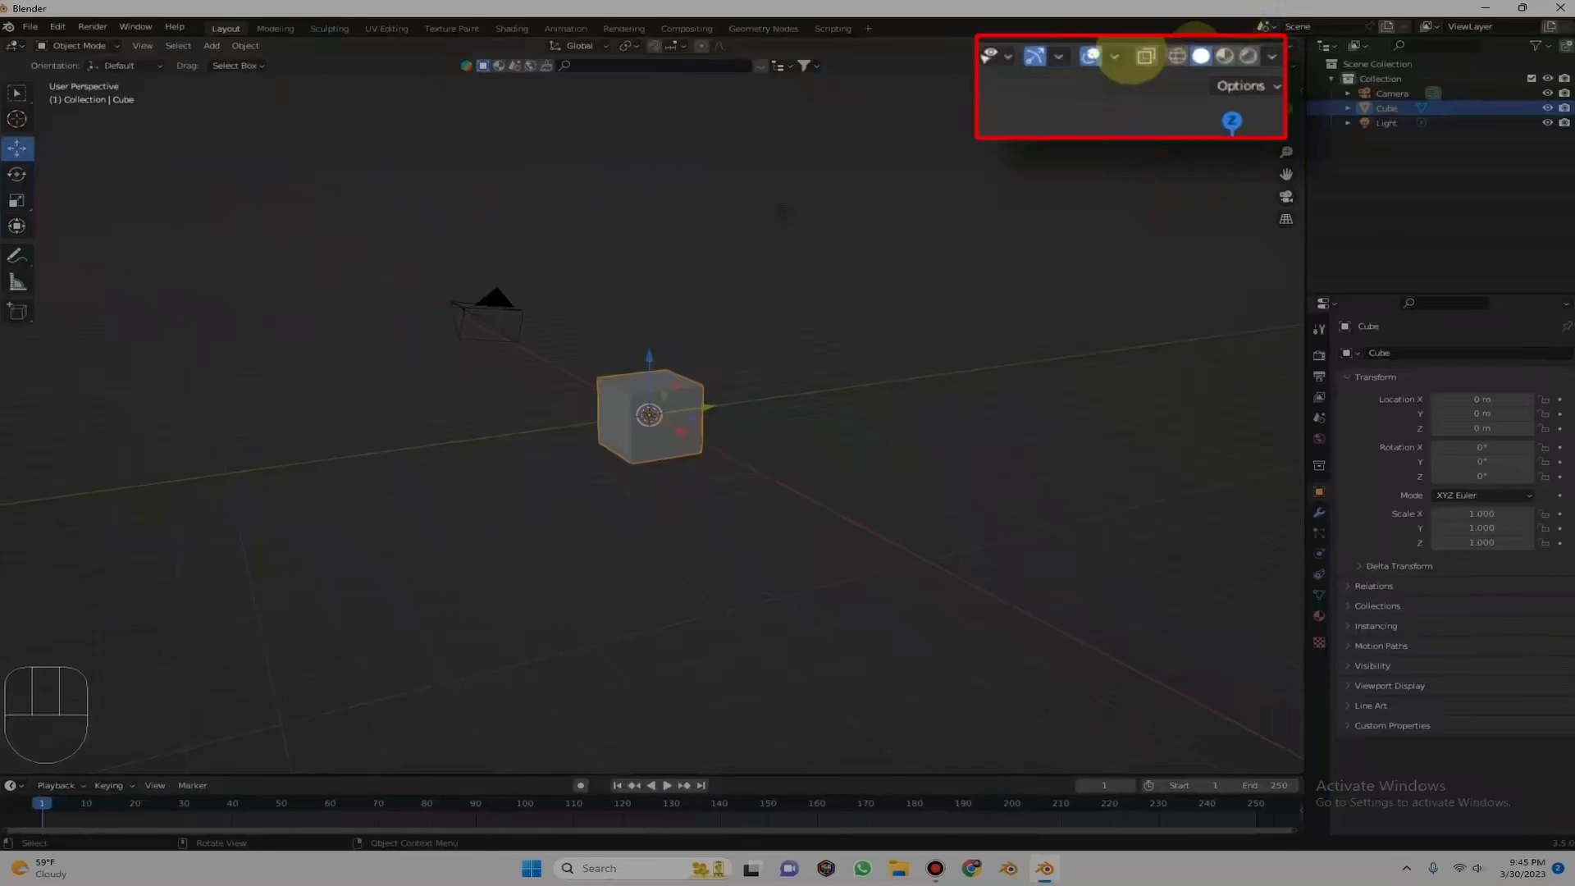
{"action": "left_click", "coordinate": [1115, 57]}
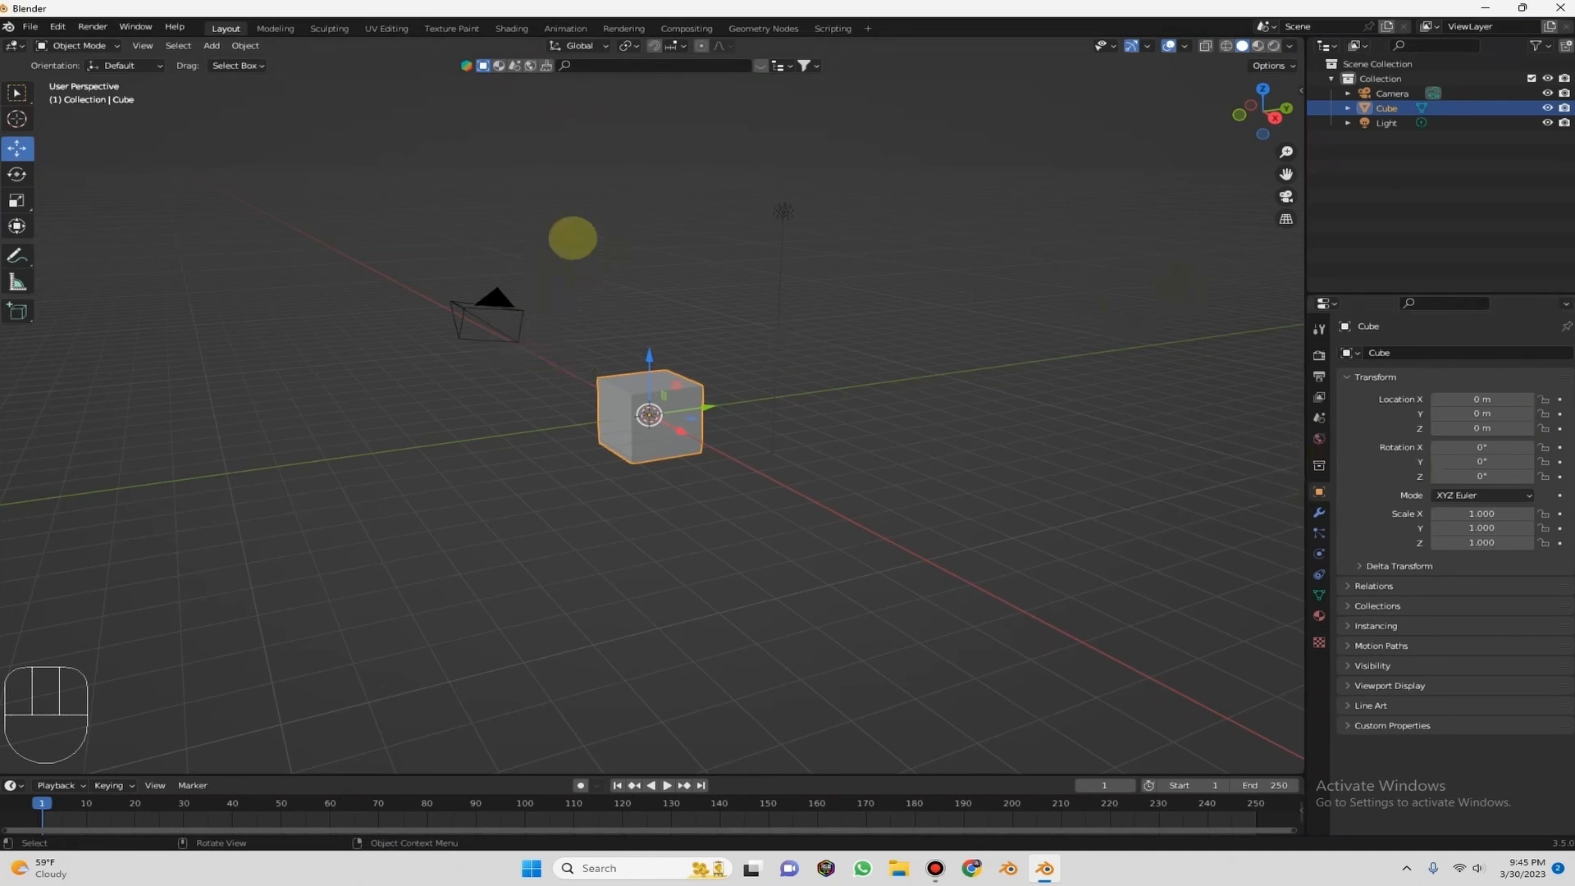
{"action": "left_click_drag", "start_coordinate": [1258, 112], "coordinate": [1255, 105]}
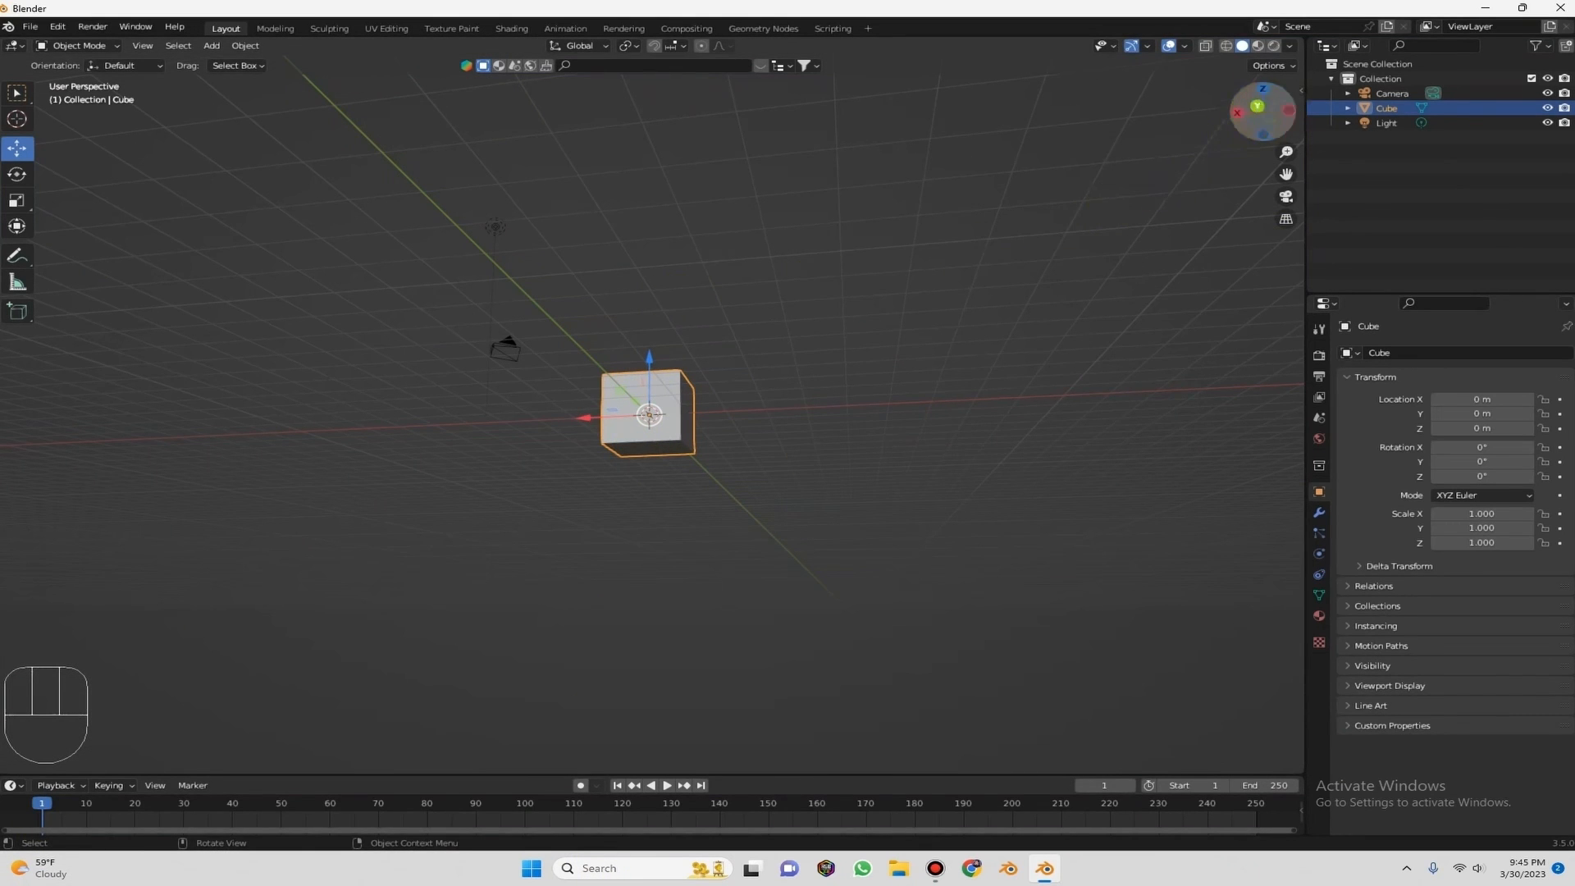
{"action": "left_click_drag", "start_coordinate": [1258, 107], "coordinate": [1245, 143]}
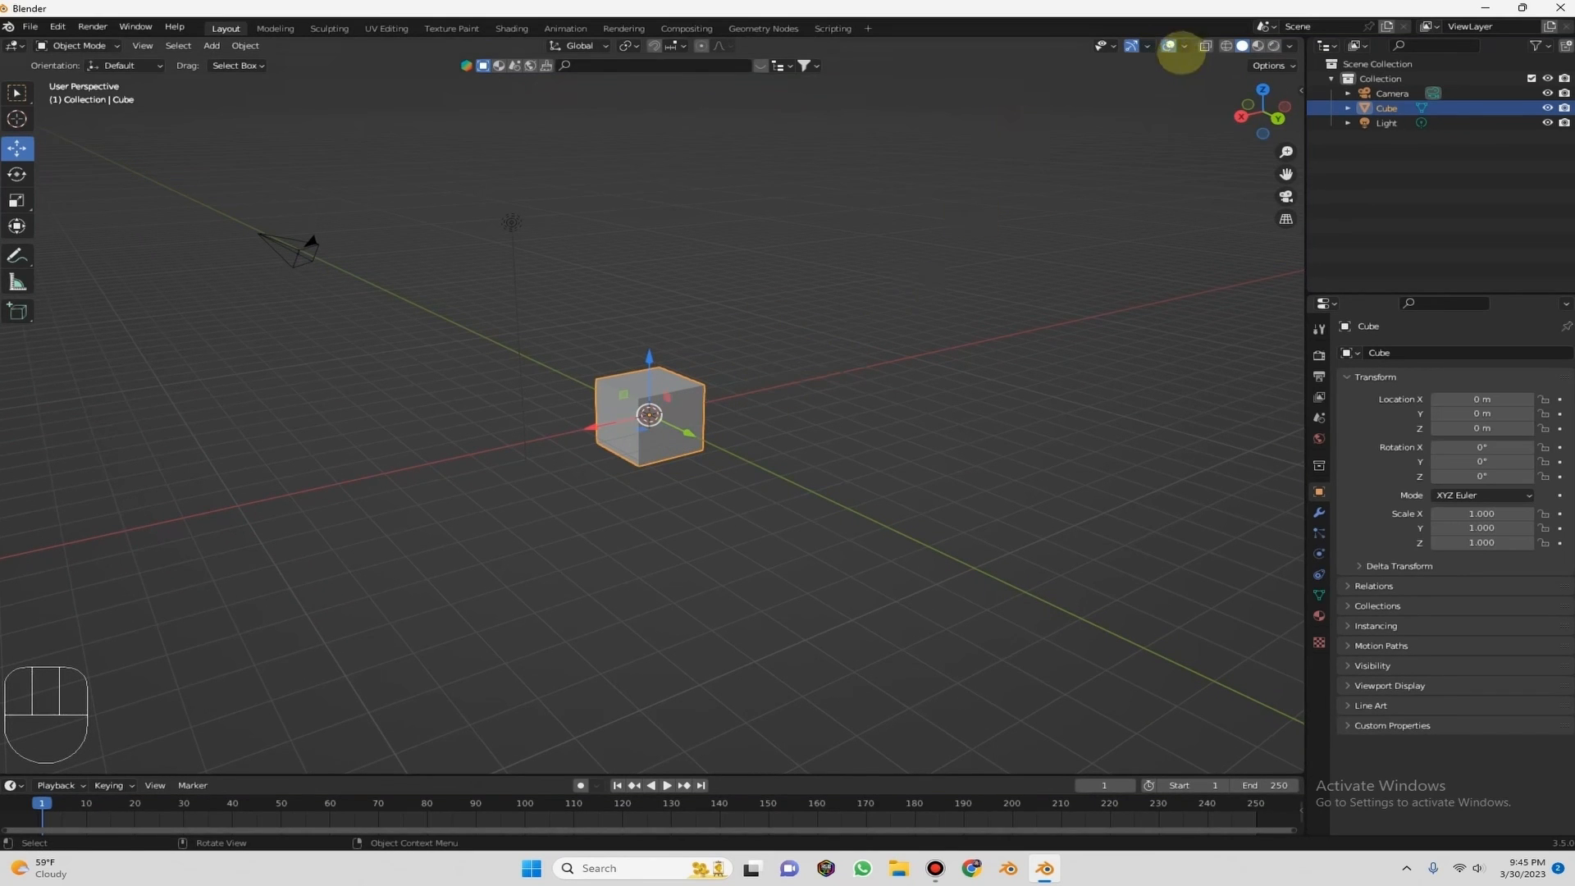
Hide the viewport overlays, view the bare cube with the Select Box tool, and show the overlays again.
{"action": "left_click", "coordinate": [1168, 46]}
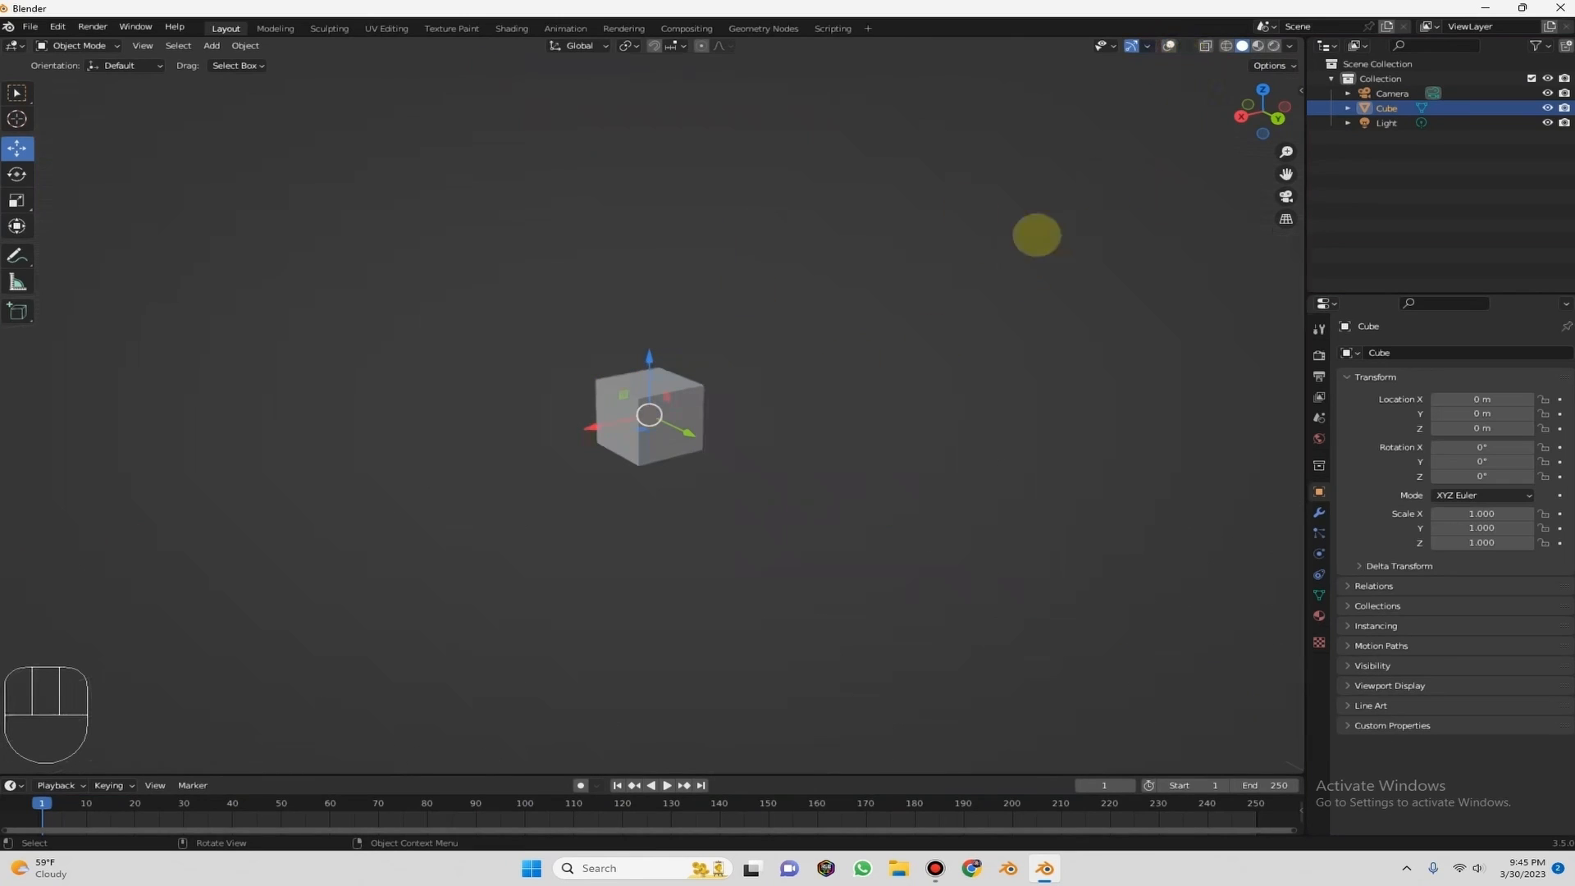
{"action": "left_click", "coordinate": [16, 93]}
{"action": "mouse_move", "coordinate": [1238, 115]}
{"action": "left_mouse_down"}
{"action": "mouse_move", "coordinate": [1256, 107]}
{"action": "mouse_move", "coordinate": [1261, 123]}
{"action": "mouse_move", "coordinate": [1252, 113]}
{"action": "left_mouse_up"}
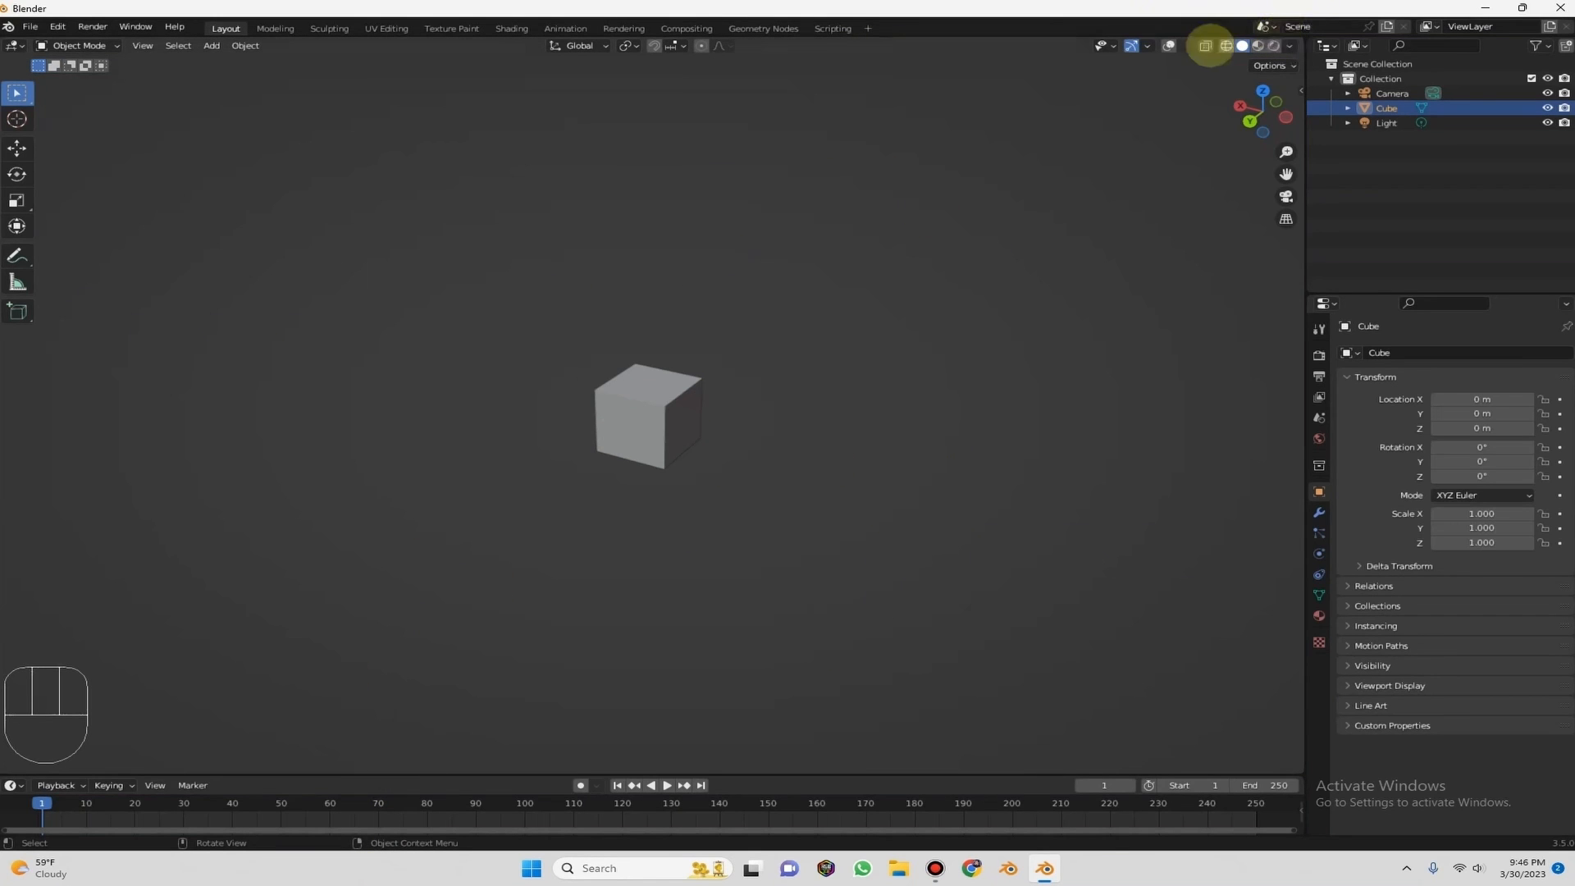
{"action": "left_click", "coordinate": [1168, 45]}
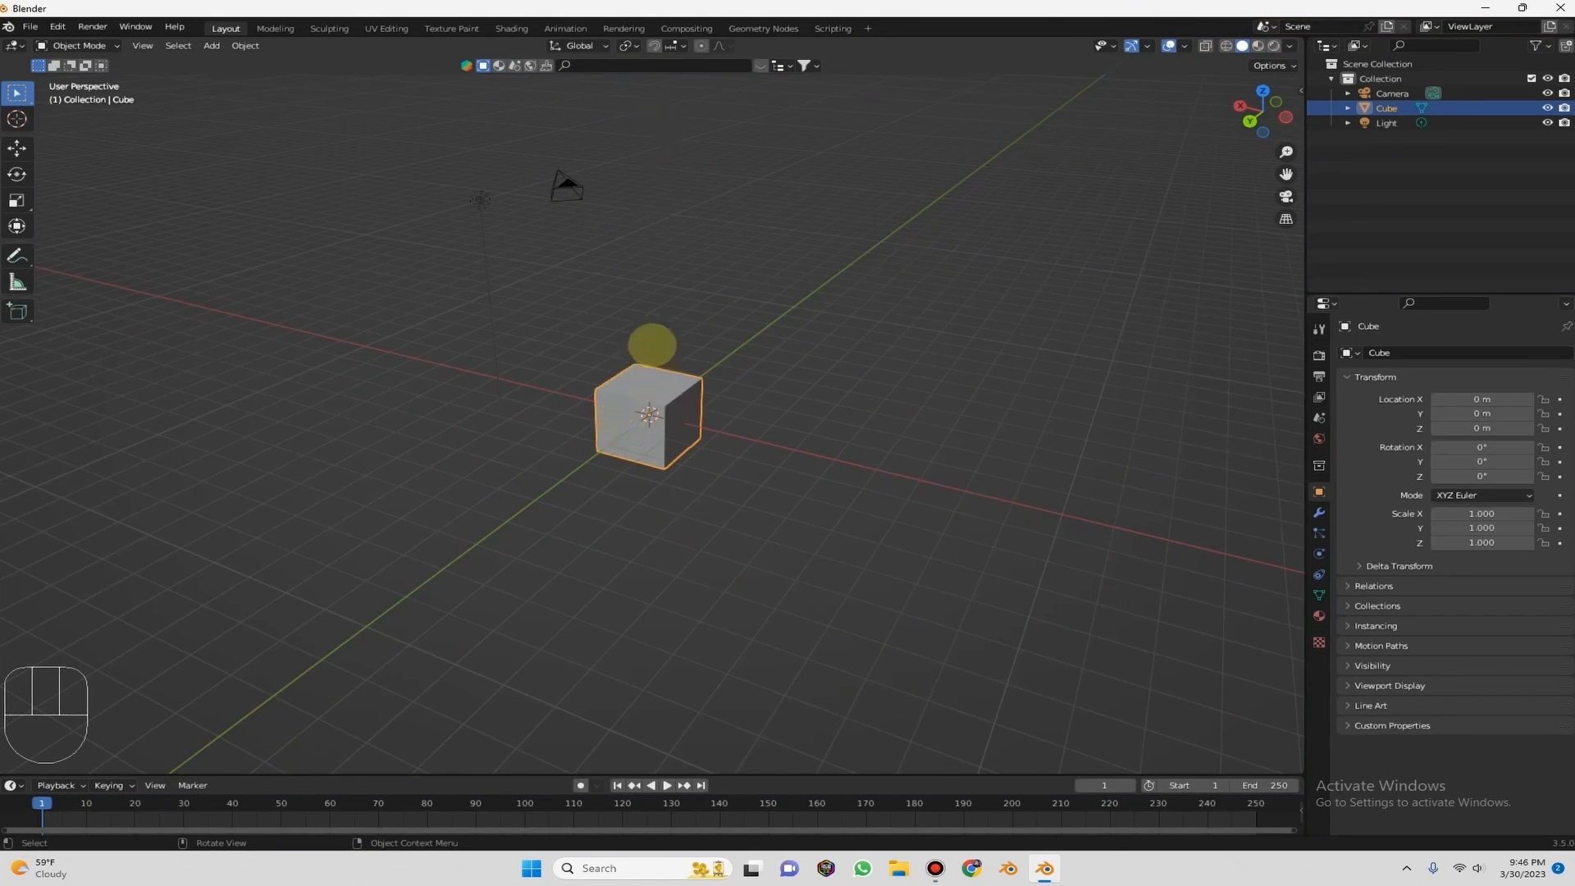
Activate the Move tool for the selected cube.
{"action": "left_click_drag", "start_coordinate": [1255, 102], "coordinate": [1275, 113]}
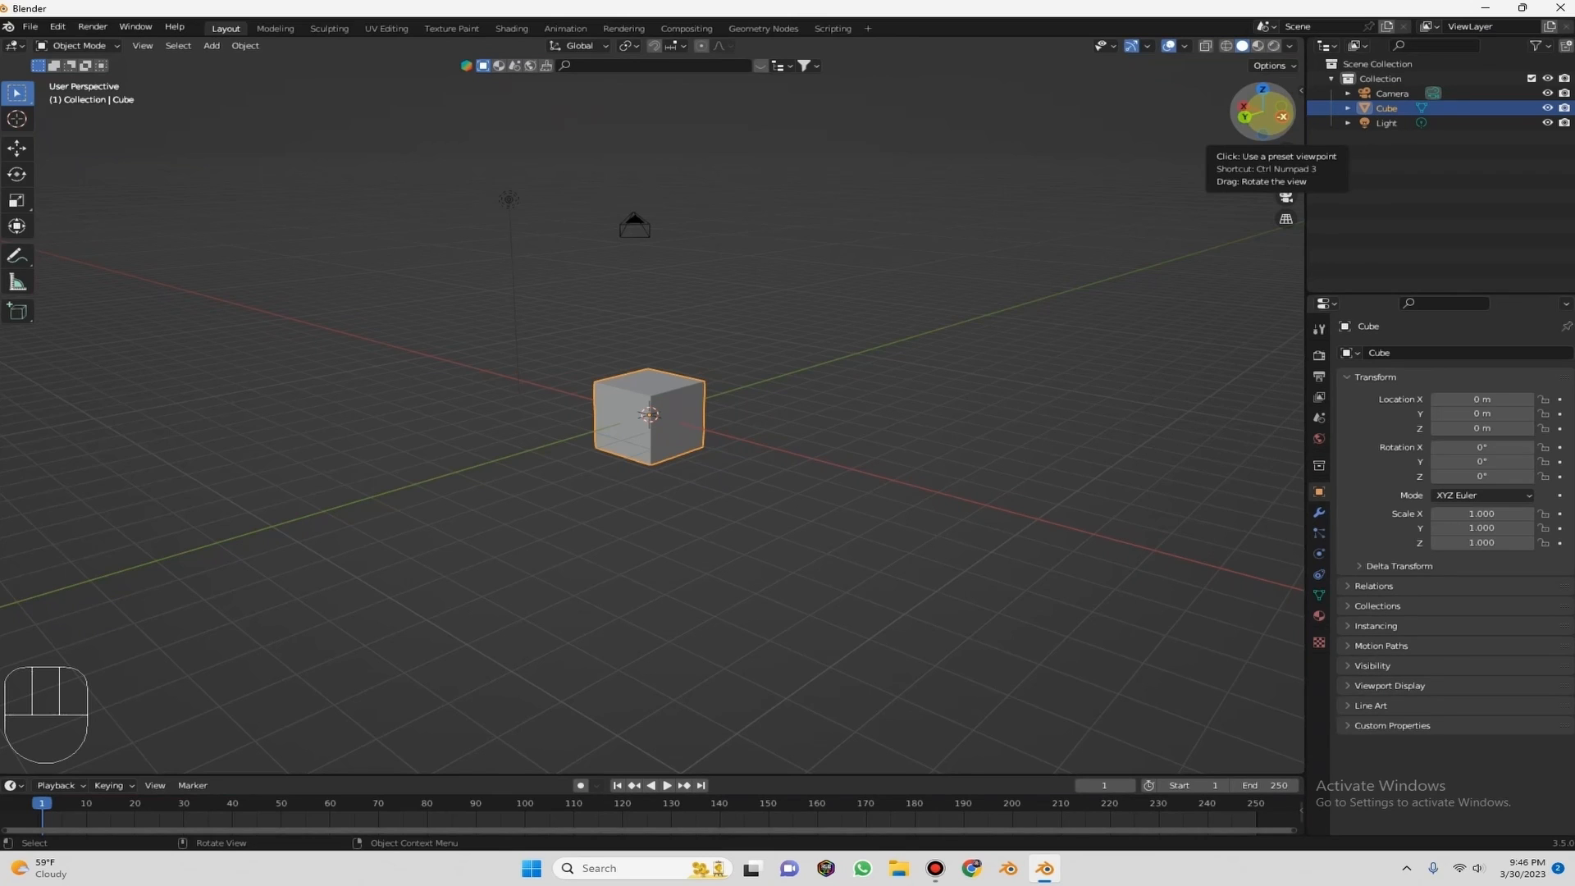
{"action": "left_click_drag", "start_coordinate": [1266, 112], "coordinate": [783, 104]}
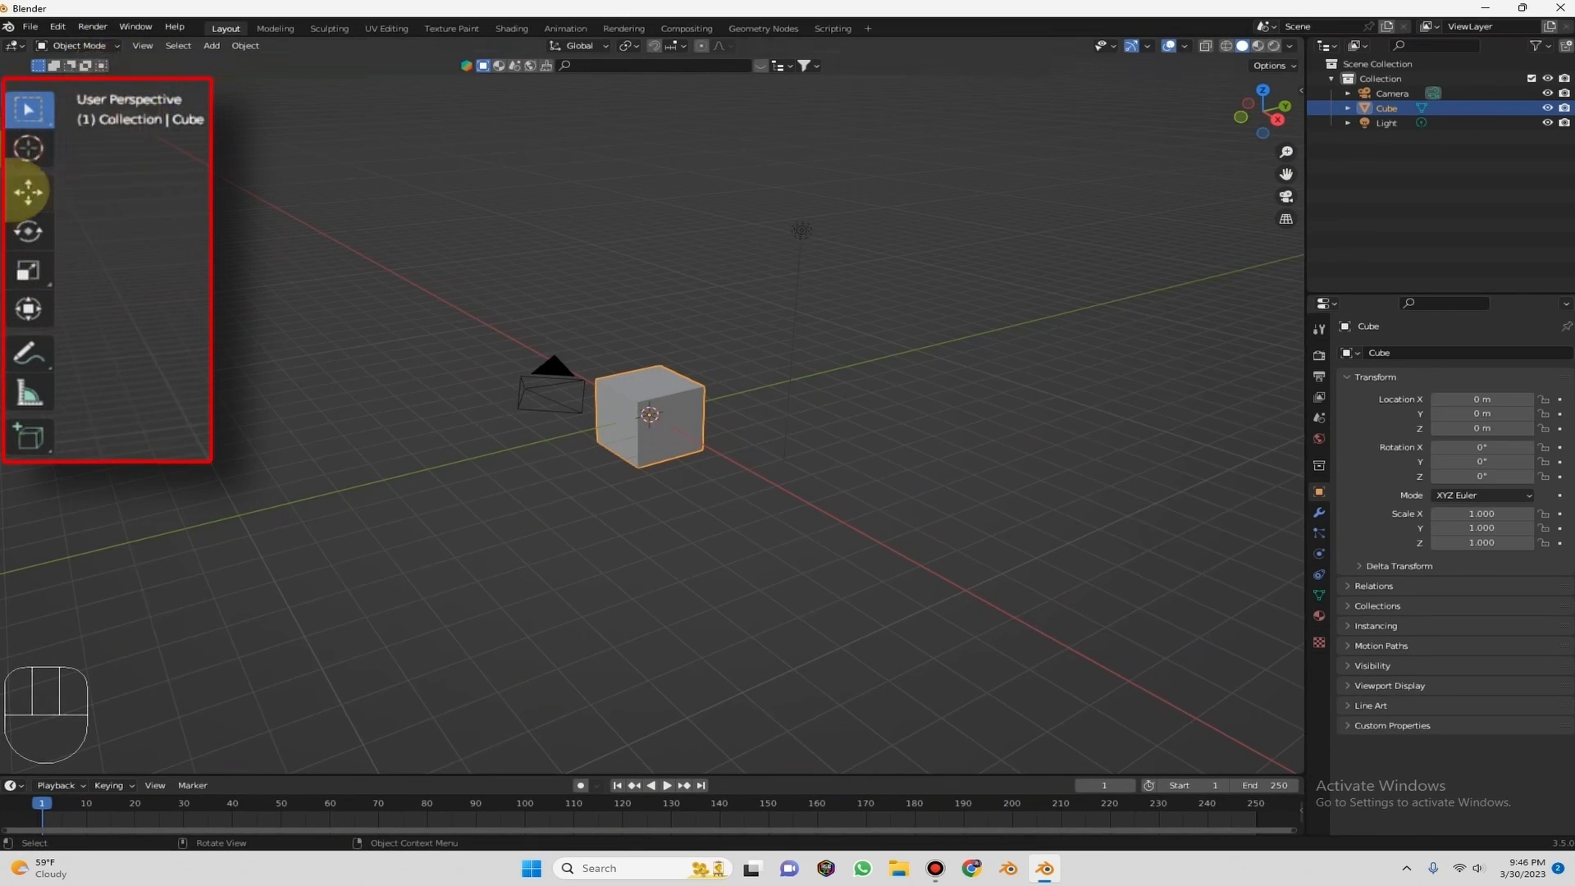
{"action": "left_click", "coordinate": [28, 191]}
Zoom in and out on the cube repeatedly to compare the Move gizmo with the object's apparent size.
{"action": "scroll", "coordinate": [597, 327], "scroll_direction": "up", "scroll_amount": 1}
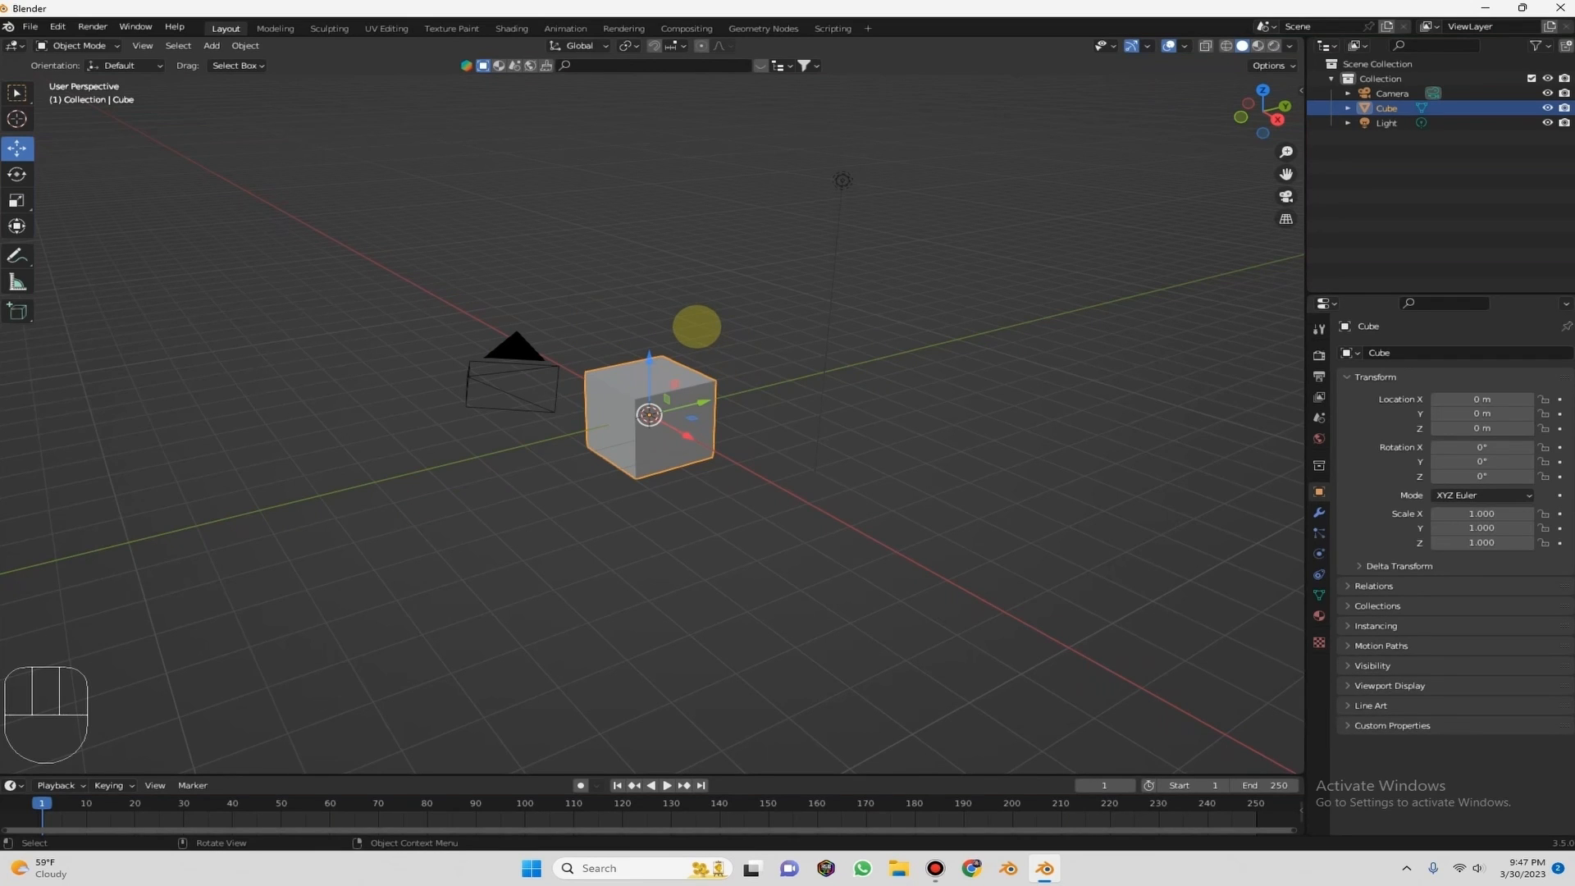
{"action": "scroll", "coordinate": [656, 453], "scroll_direction": "down", "scroll_amount": 4}
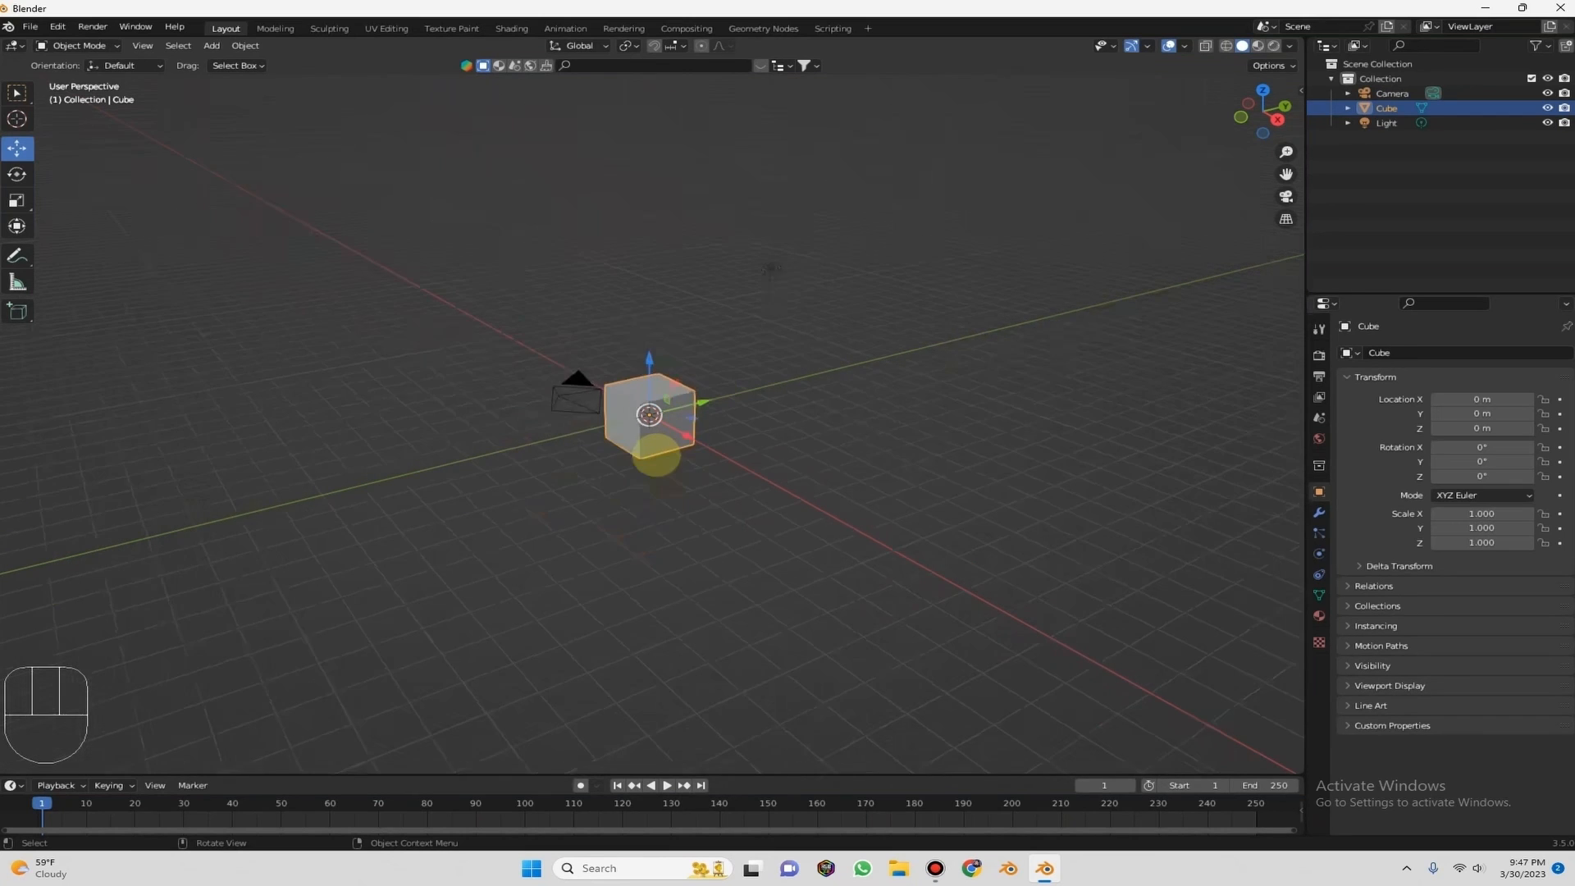
{"action": "scroll", "coordinate": [656, 453], "scroll_direction": "down", "scroll_amount": 3}
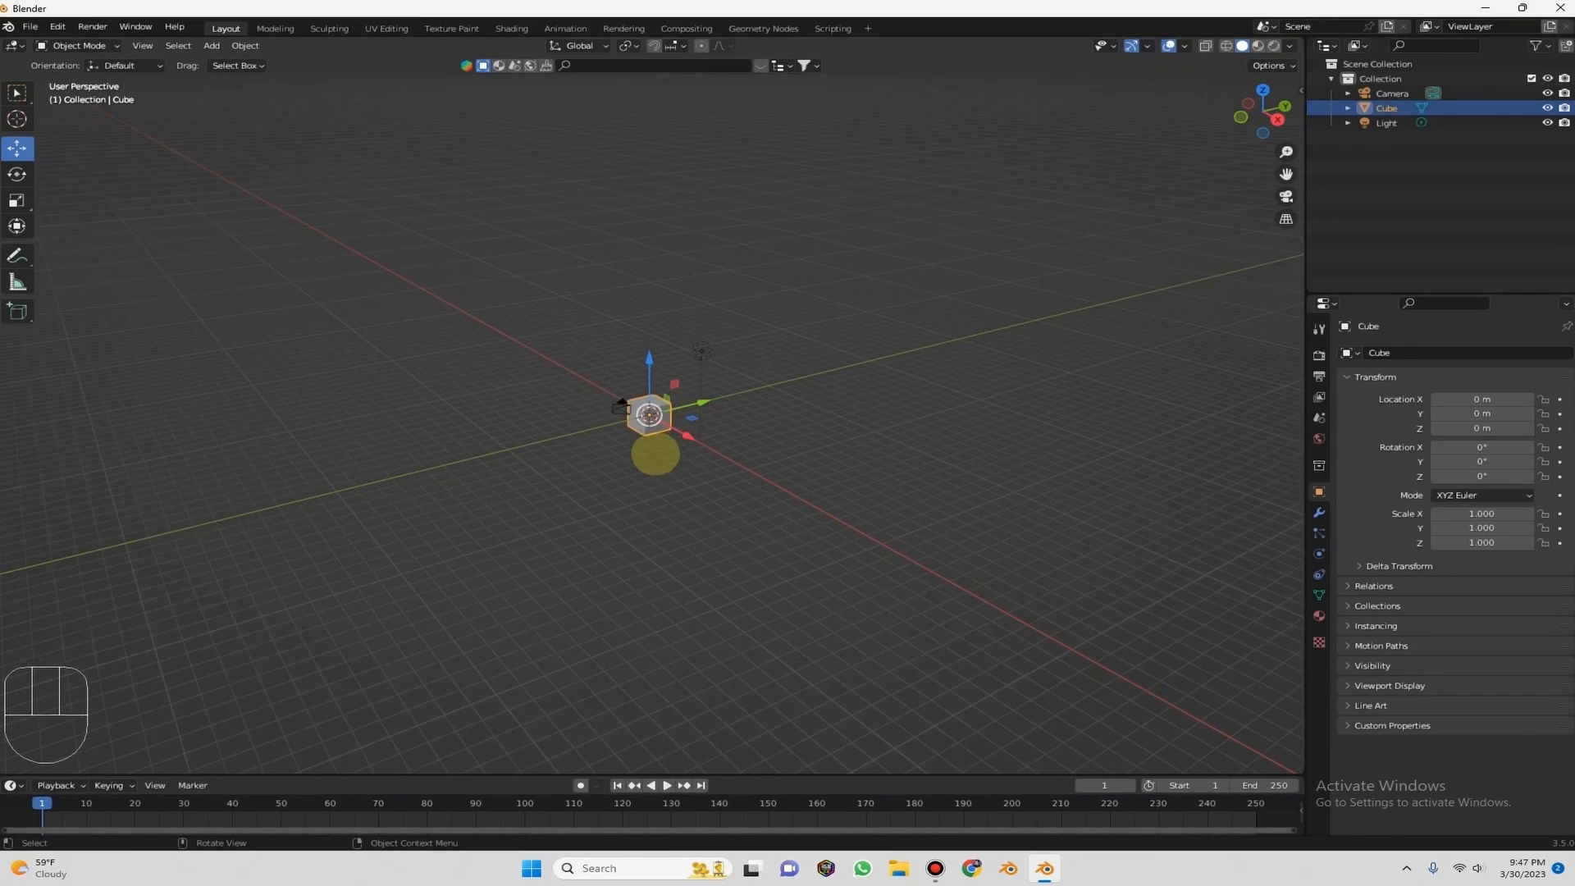
{"action": "scroll", "coordinate": [656, 453], "scroll_direction": "up", "scroll_amount": 8}
{"action": "scroll", "coordinate": [652, 443], "scroll_direction": "down", "scroll_amount": 8}
{"action": "scroll", "coordinate": [654, 453], "scroll_direction": "up", "scroll_amount": 7}
{"action": "scroll", "coordinate": [652, 451], "scroll_direction": "down", "scroll_amount": 5}
{"action": "scroll", "coordinate": [651, 449], "scroll_direction": "up", "scroll_amount": 3}
{"action": "scroll", "coordinate": [635, 422], "scroll_direction": "down", "scroll_amount": 4}
{"action": "scroll", "coordinate": [574, 410], "scroll_direction": "up", "scroll_amount": 5}
{"action": "scroll", "coordinate": [821, 279], "scroll_direction": "down", "scroll_amount": 5}
{"action": "scroll", "coordinate": [857, 258], "scroll_direction": "up", "scroll_amount": 4}
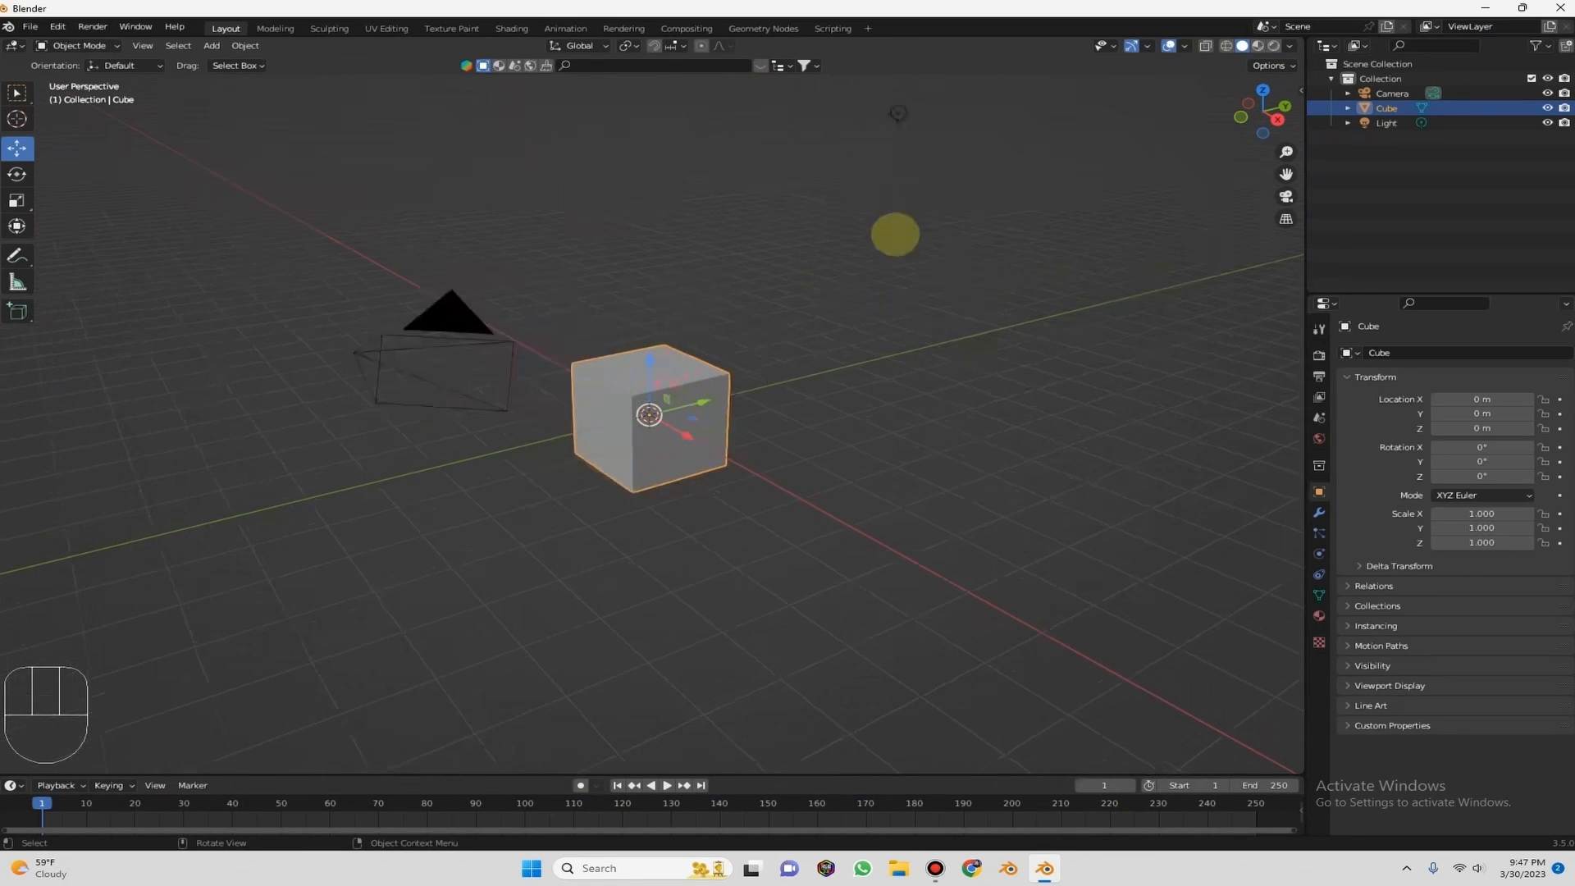
Orbit and zoom around the cube to examine the scene from different angles and distances.
{"action": "left_click_drag", "start_coordinate": [1269, 105], "coordinate": [1046, 151]}
{"action": "scroll", "coordinate": [807, 455], "scroll_direction": "up", "scroll_amount": 6}
{"action": "scroll", "coordinate": [499, 408], "scroll_direction": "down", "scroll_amount": 9}
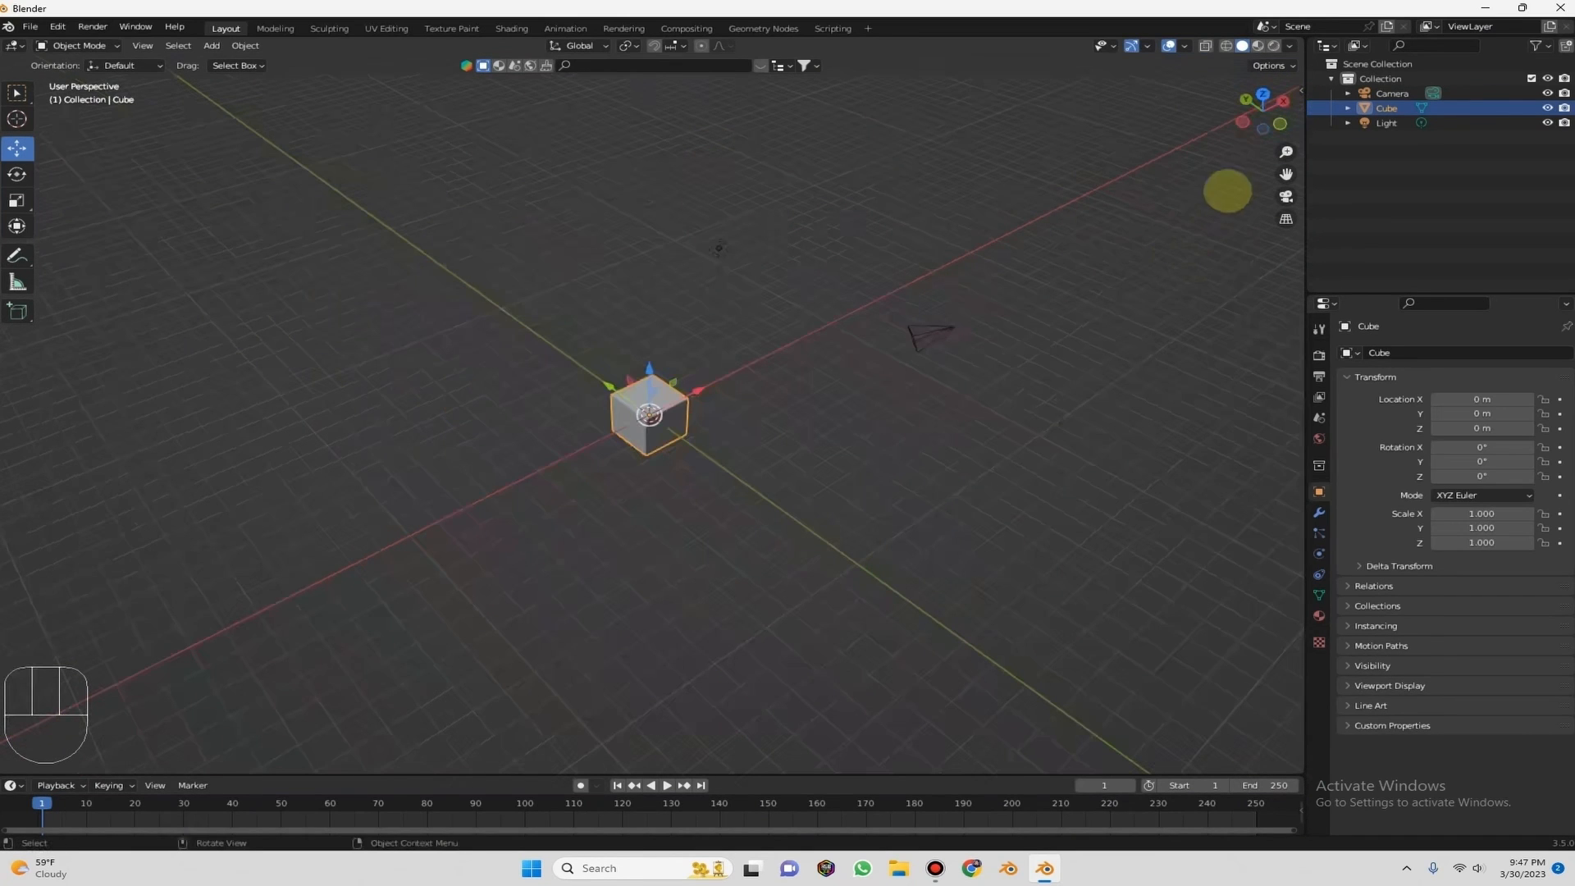
{"action": "left_click_drag", "start_coordinate": [1248, 119], "coordinate": [1030, 91]}
{"action": "scroll", "coordinate": [977, 283], "scroll_direction": "up", "scroll_amount": 5}
{"action": "scroll", "coordinate": [977, 288], "scroll_direction": "down", "scroll_amount": 1}
{"action": "left_click_drag", "start_coordinate": [1251, 107], "coordinate": [1193, 131]}
{"action": "scroll", "coordinate": [788, 346], "scroll_direction": "down", "scroll_amount": 1}
{"action": "left_click_drag", "start_coordinate": [1284, 107], "coordinate": [1247, 114]}
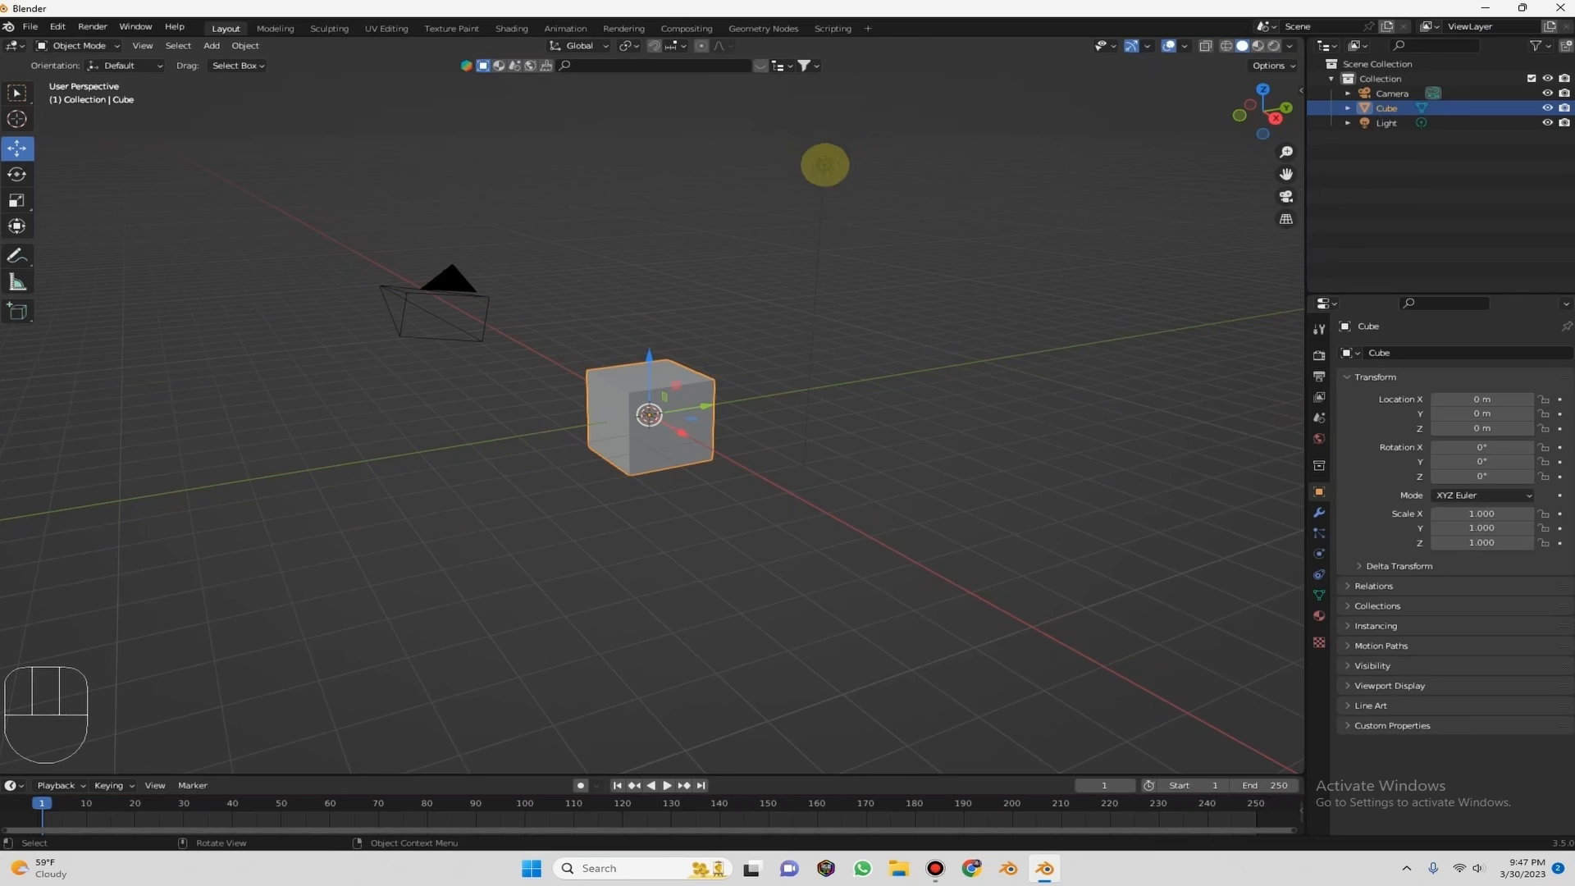
Select the light, the camera and the cube in turn to view the Move gizmo on each.
{"action": "left_click", "coordinate": [825, 165]}
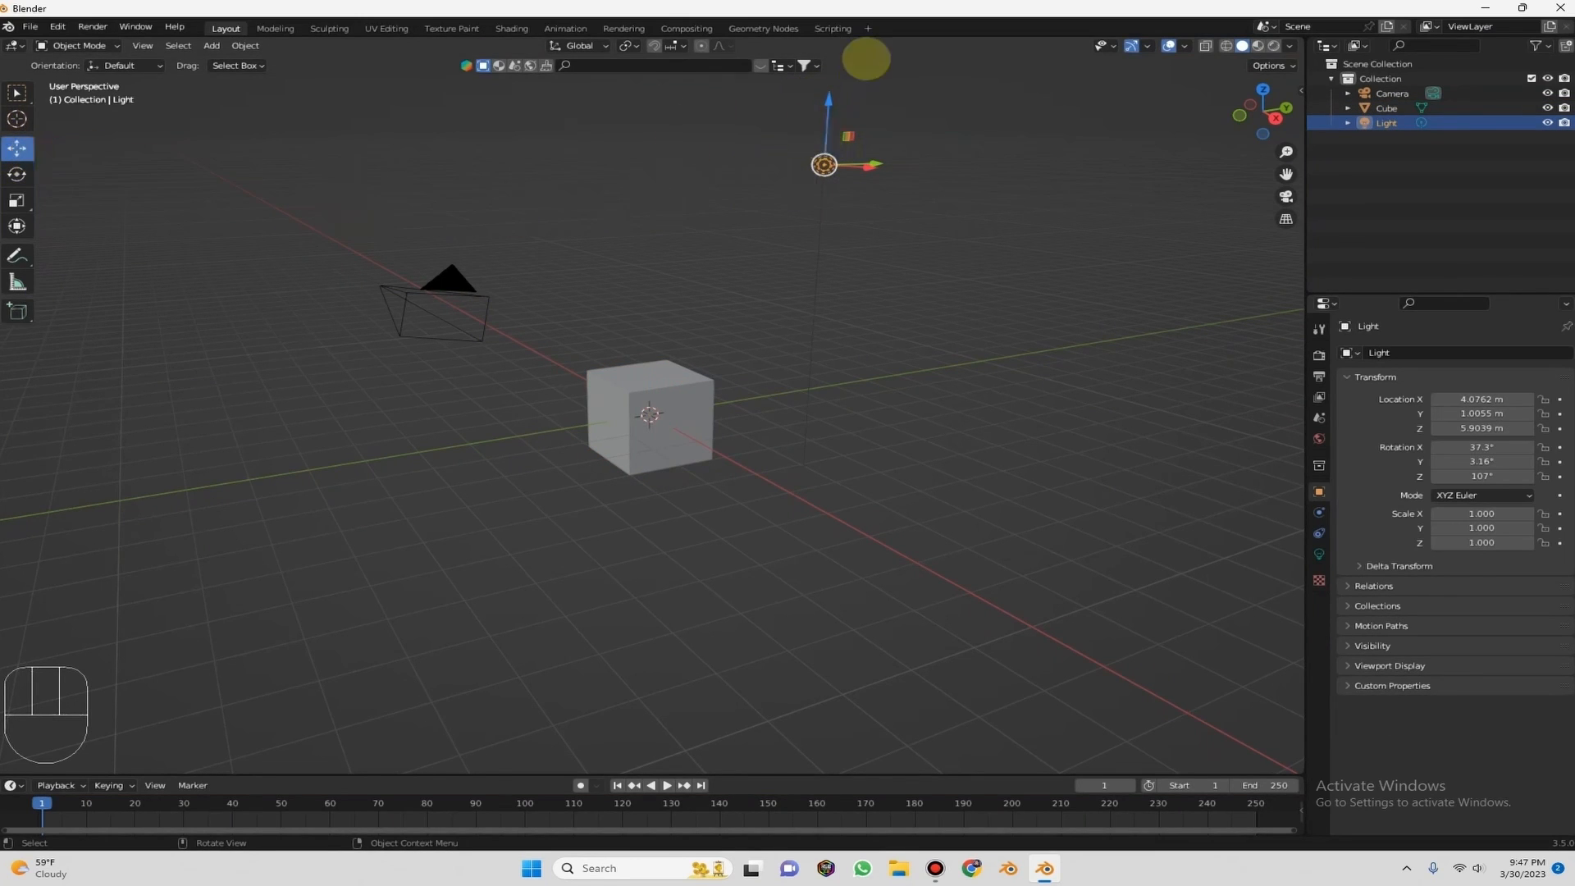
{"action": "left_click", "coordinate": [467, 280]}
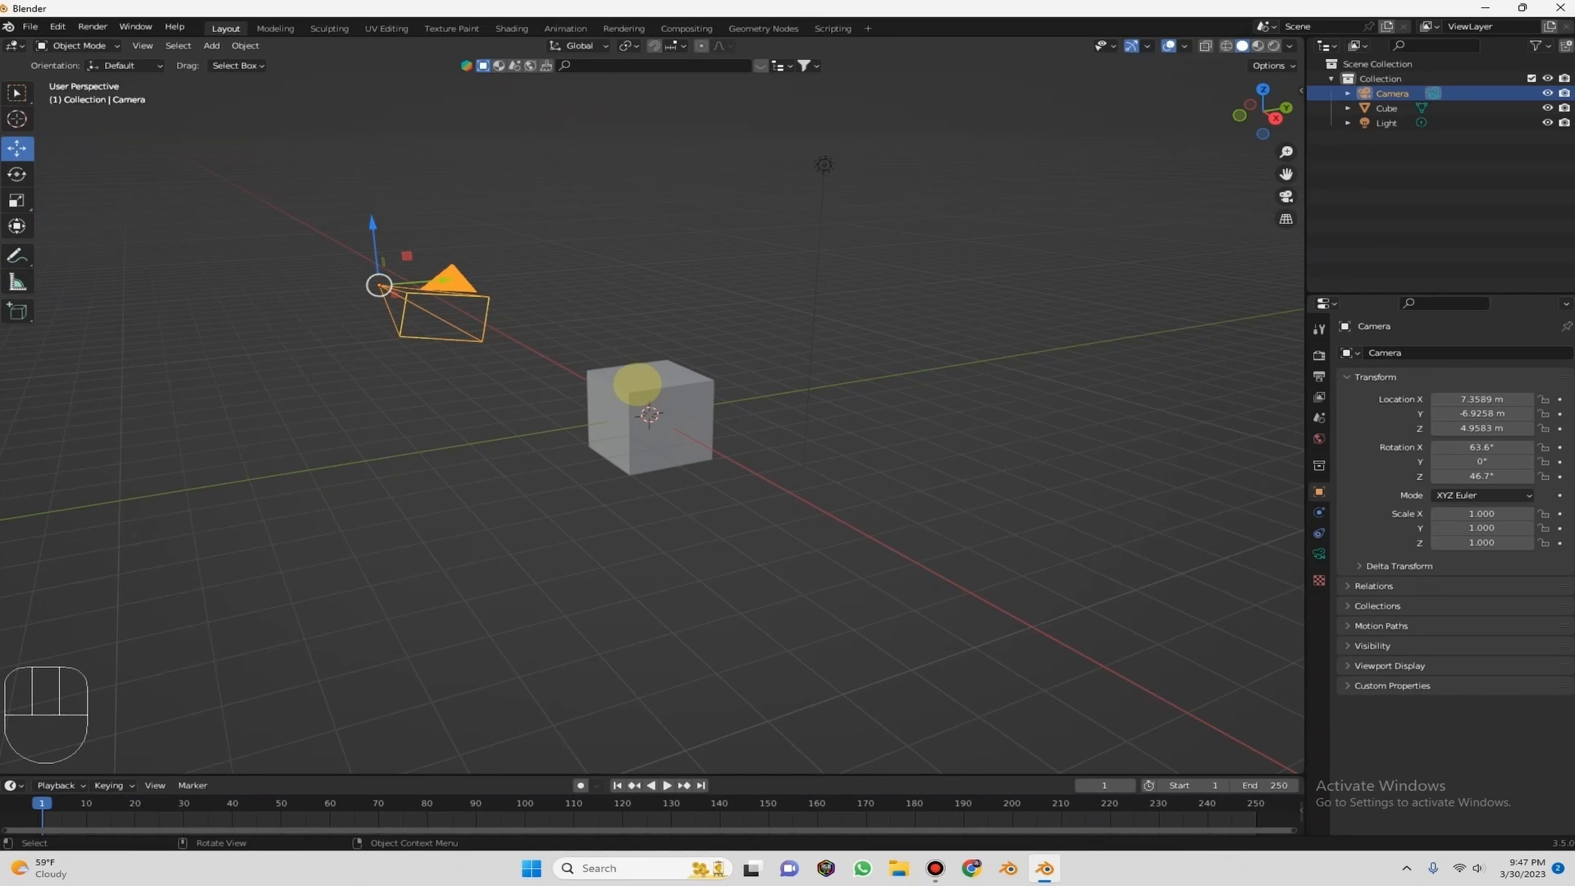
{"action": "left_click", "coordinate": [637, 383]}
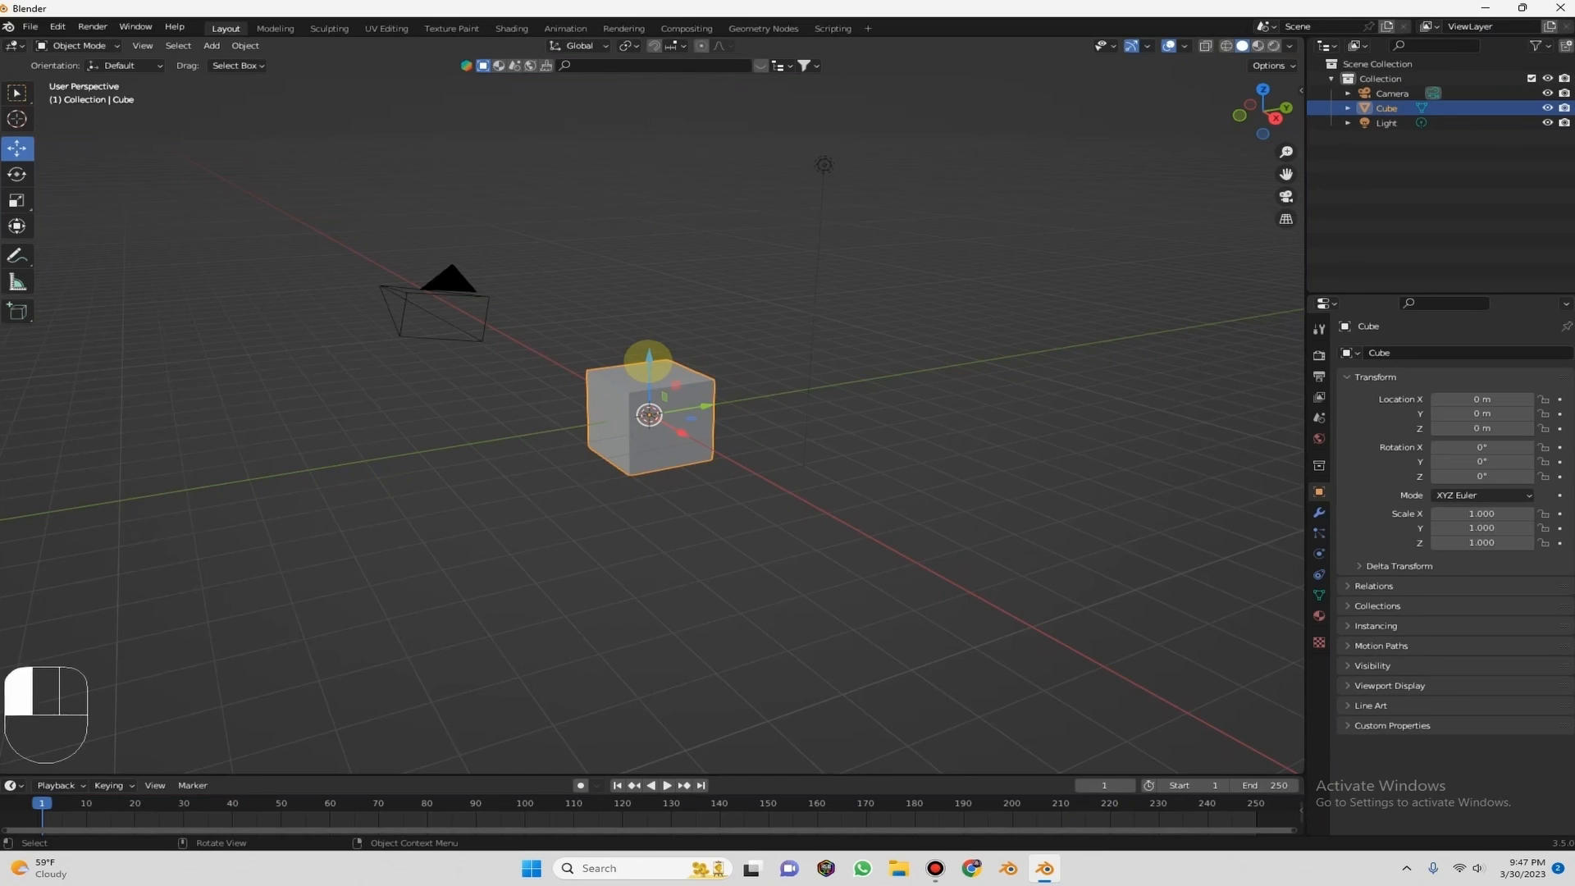
Move the cube one axis at a time to about Z 5.04 m, Y 7.77 m and X 5.41 m.
{"action": "left_click_drag", "start_coordinate": [647, 361], "coordinate": [719, 143]}
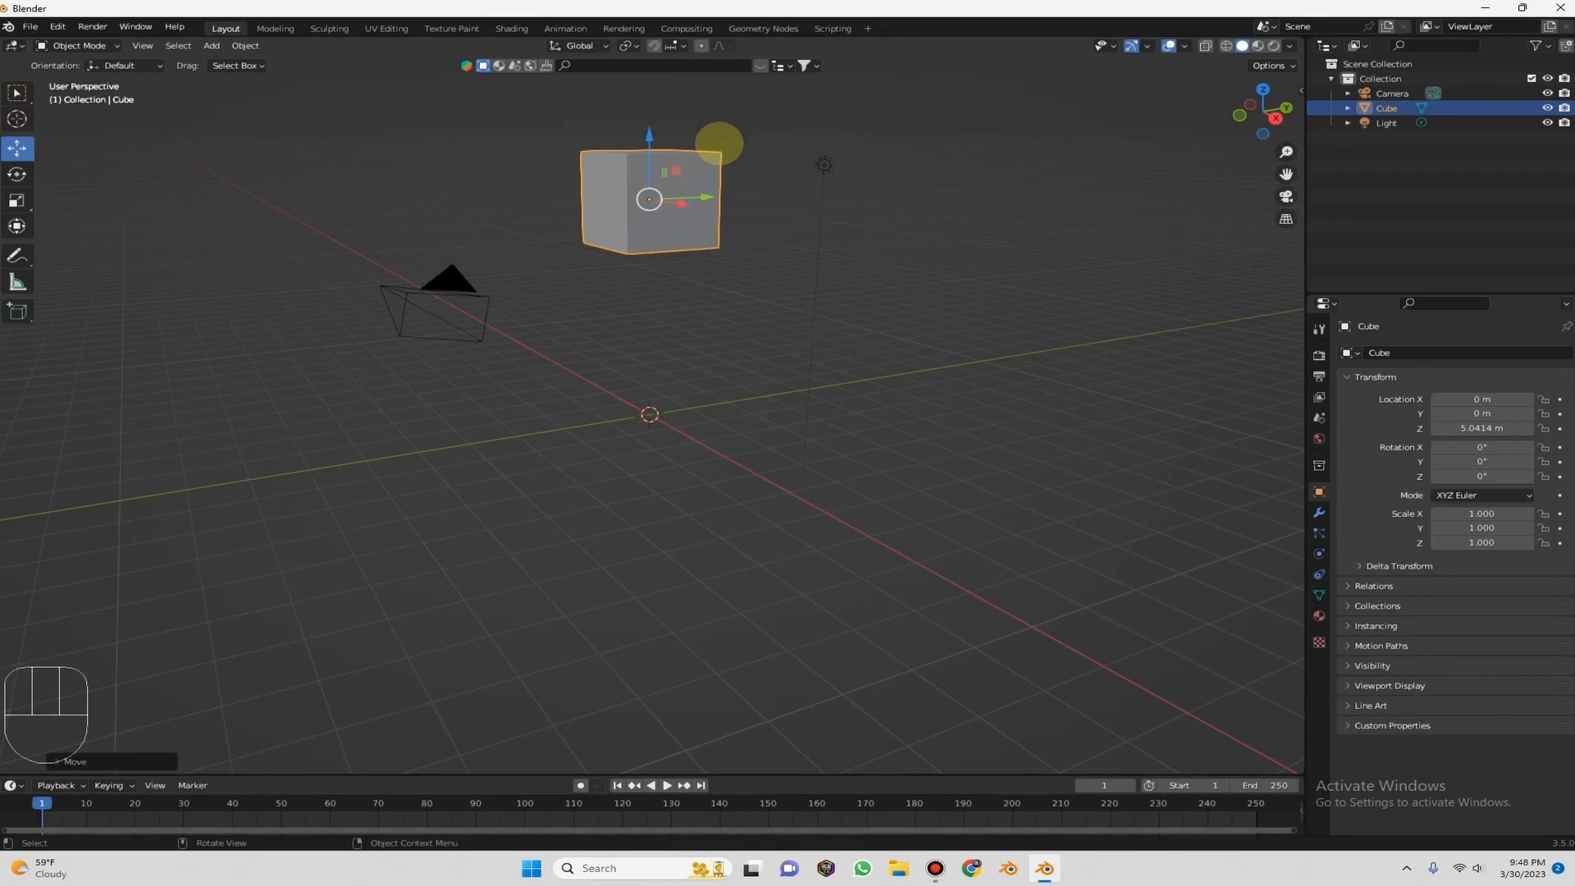
{"action": "left_click_drag", "start_coordinate": [1272, 105], "coordinate": [1218, 110]}
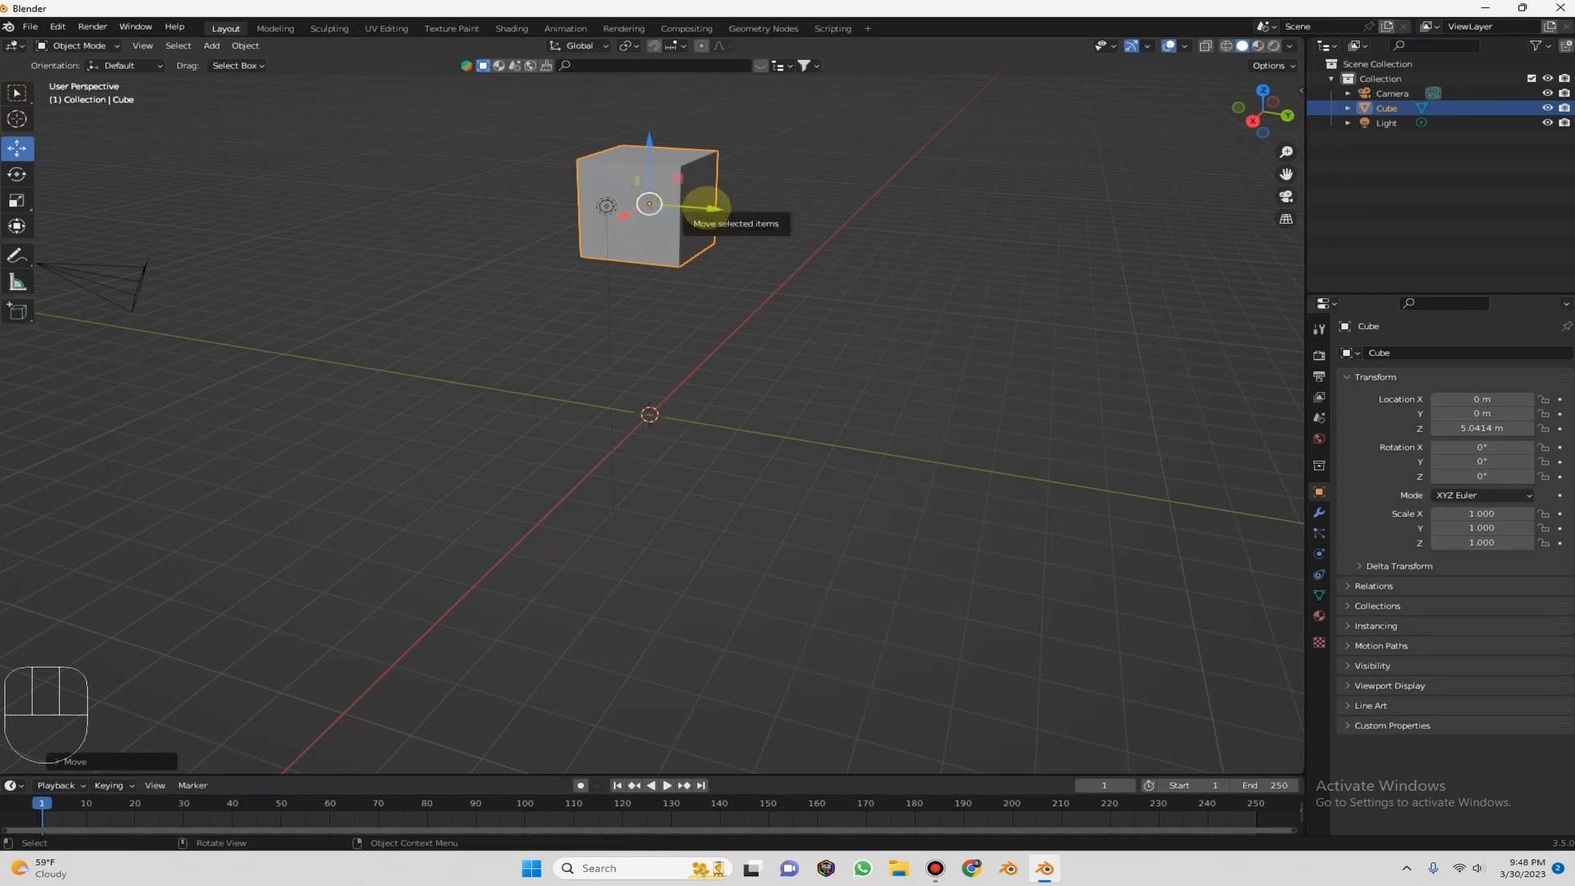
{"action": "left_click_drag", "start_coordinate": [710, 206], "coordinate": [1150, 257]}
{"action": "mouse_move", "coordinate": [1284, 121]}
{"action": "left_mouse_down"}
{"action": "mouse_move", "coordinate": [1159, 122]}
{"action": "mouse_move", "coordinate": [1286, 124]}
{"action": "left_mouse_up"}
{"action": "left_click_drag", "start_coordinate": [715, 287], "coordinate": [222, 309]}
Move the cube freely in the view plane to about X 11.92 m, Y -1.88 m, Z 2.13 m, and deselect it.
{"action": "left_click_drag", "start_coordinate": [1267, 110], "coordinate": [1208, 121]}
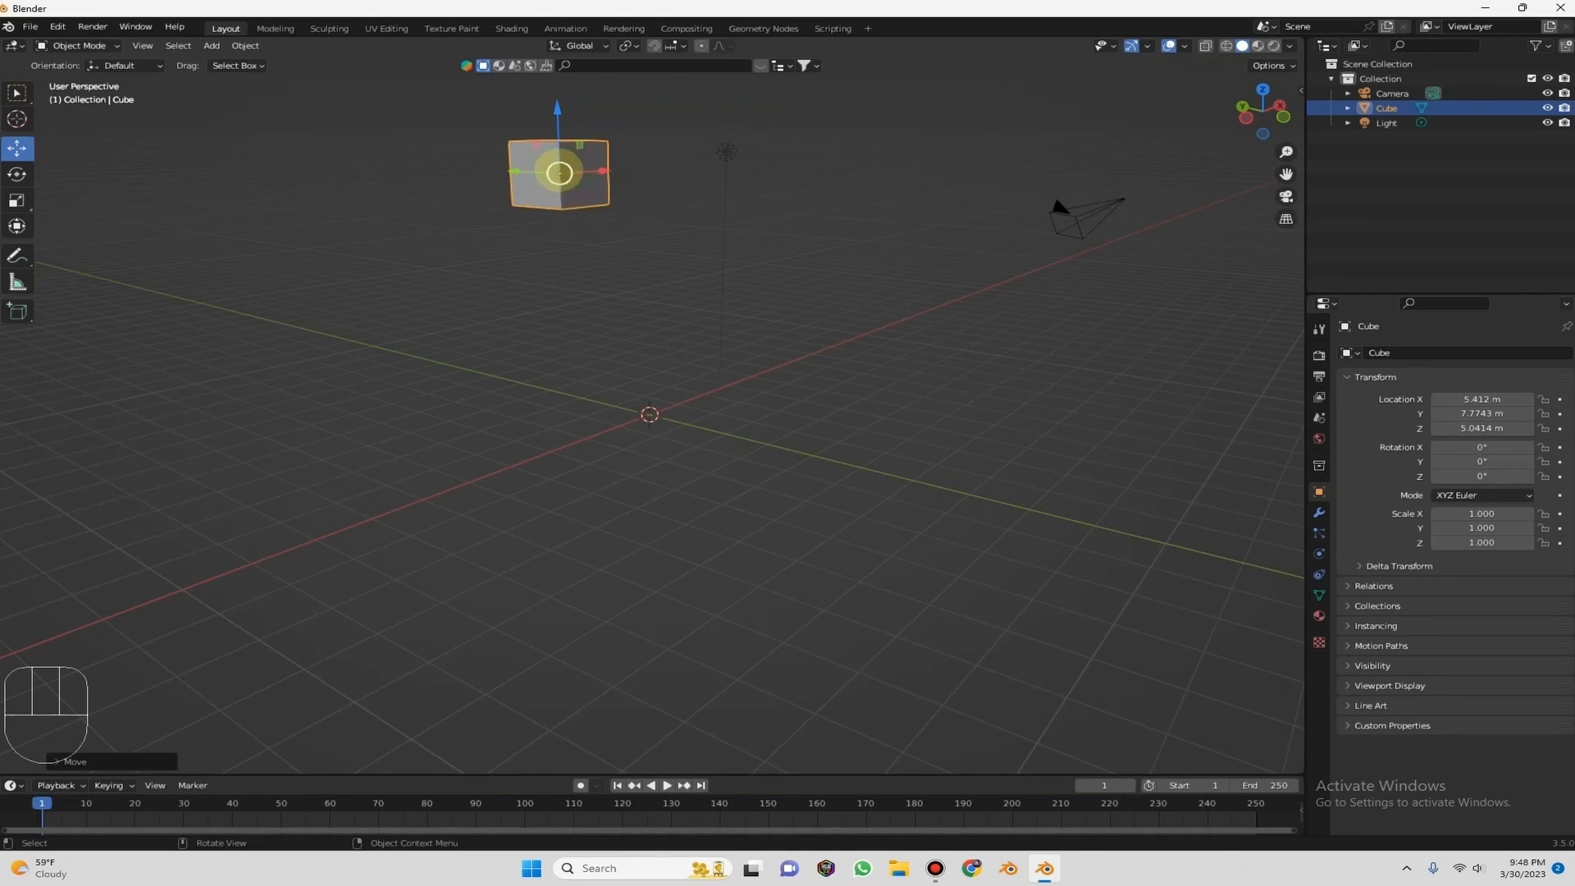
{"action": "left_click_drag", "start_coordinate": [560, 173], "coordinate": [959, 268]}
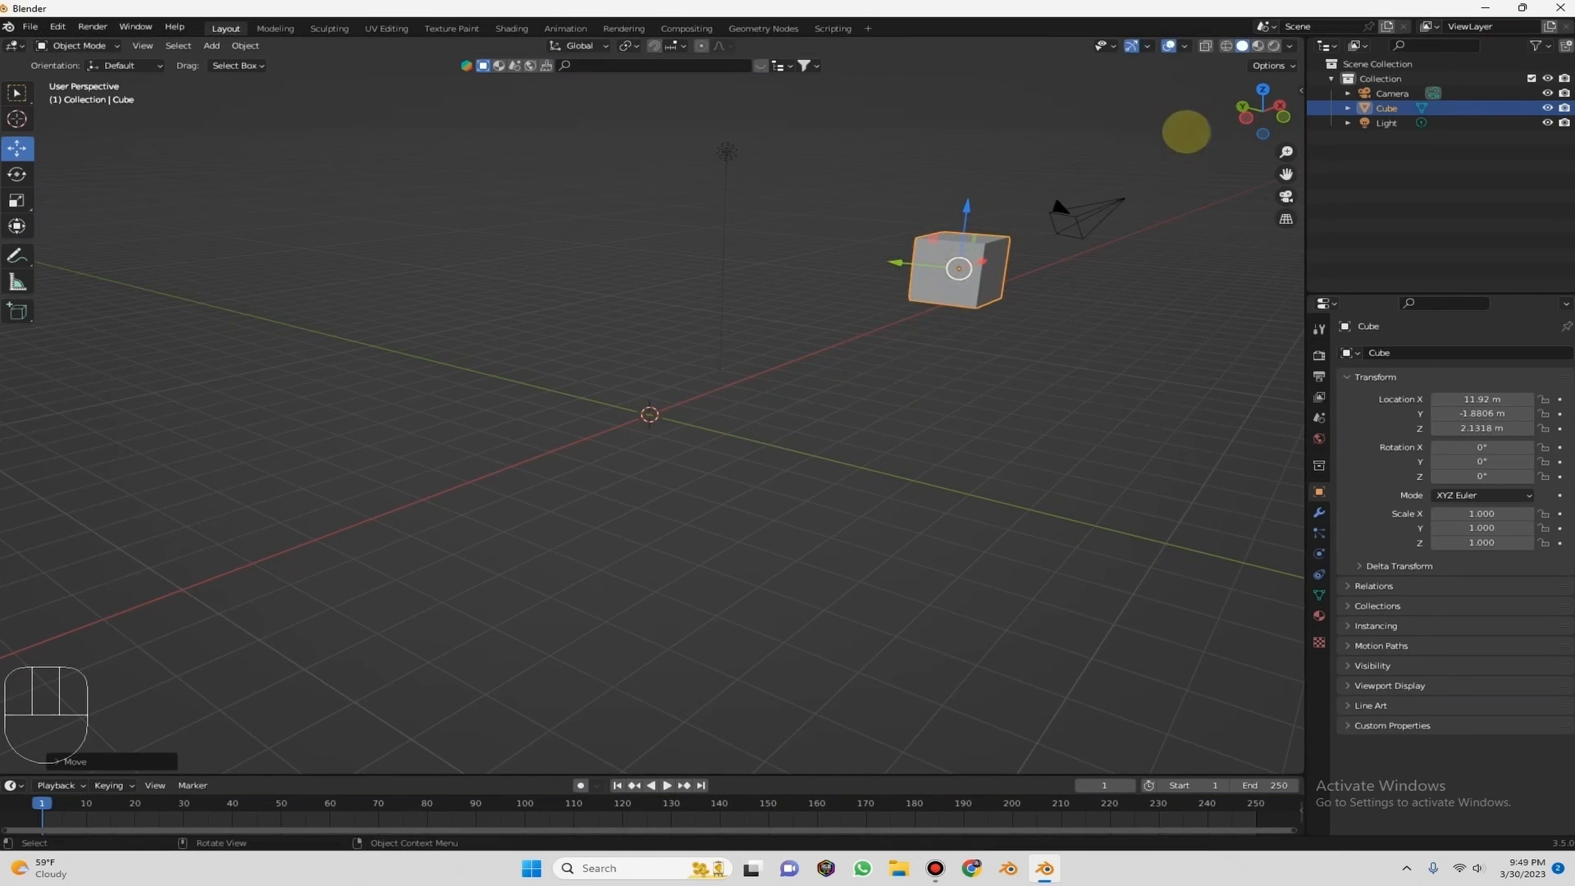
{"action": "left_click", "coordinate": [1226, 106]}
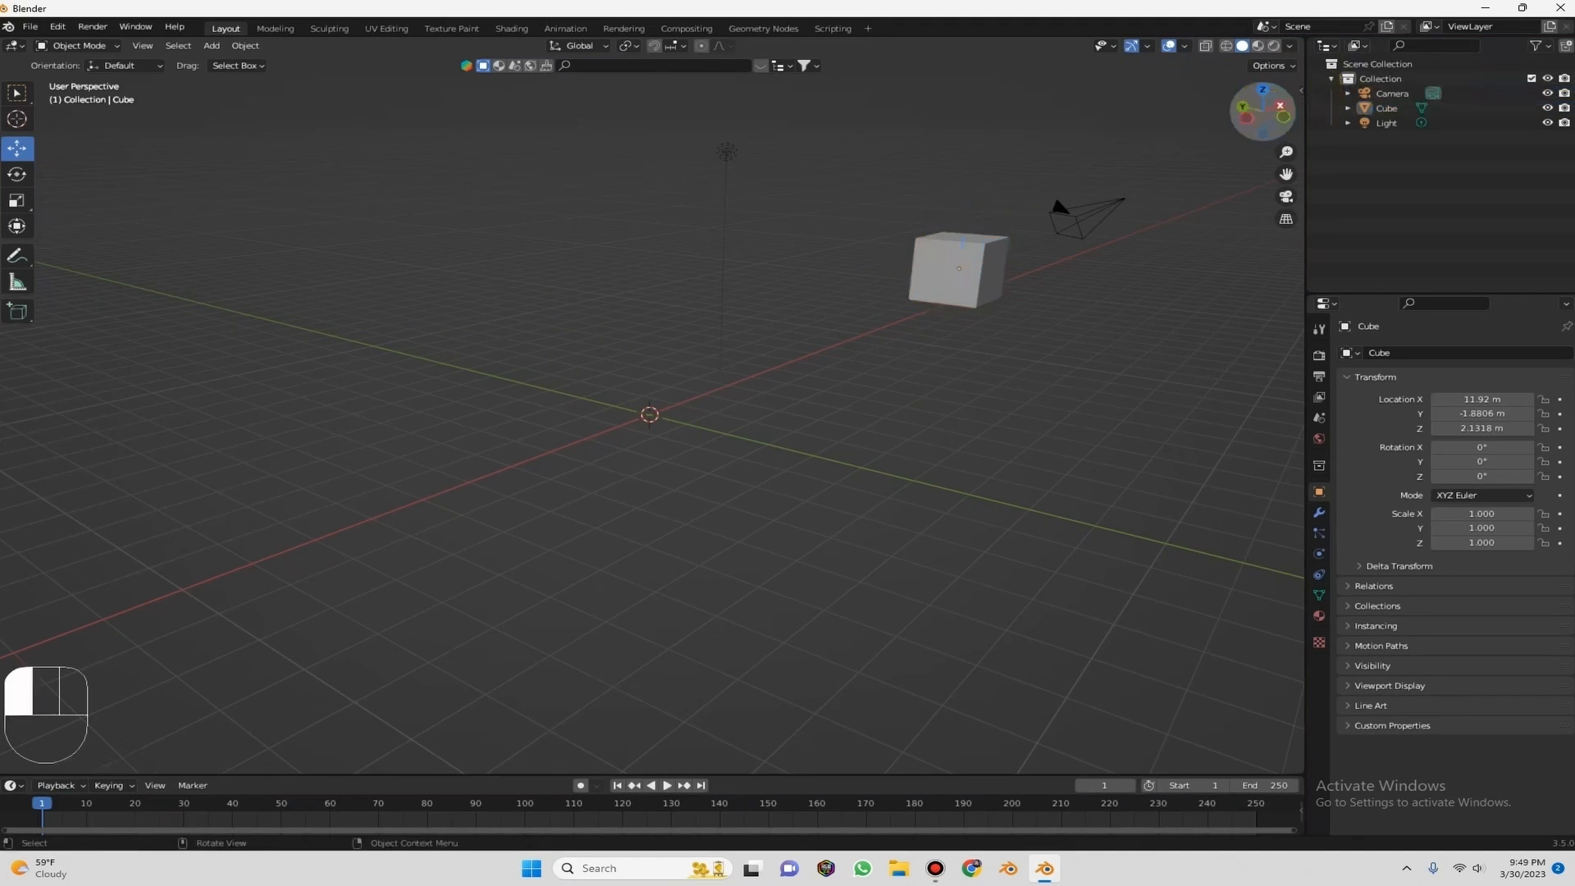
Select the camera and move it freely across the scene to the opposite side of the green Y axis line.
{"action": "left_click_drag", "start_coordinate": [1263, 112], "coordinate": [1216, 165]}
{"action": "left_click_drag", "start_coordinate": [1271, 110], "coordinate": [1194, 132]}
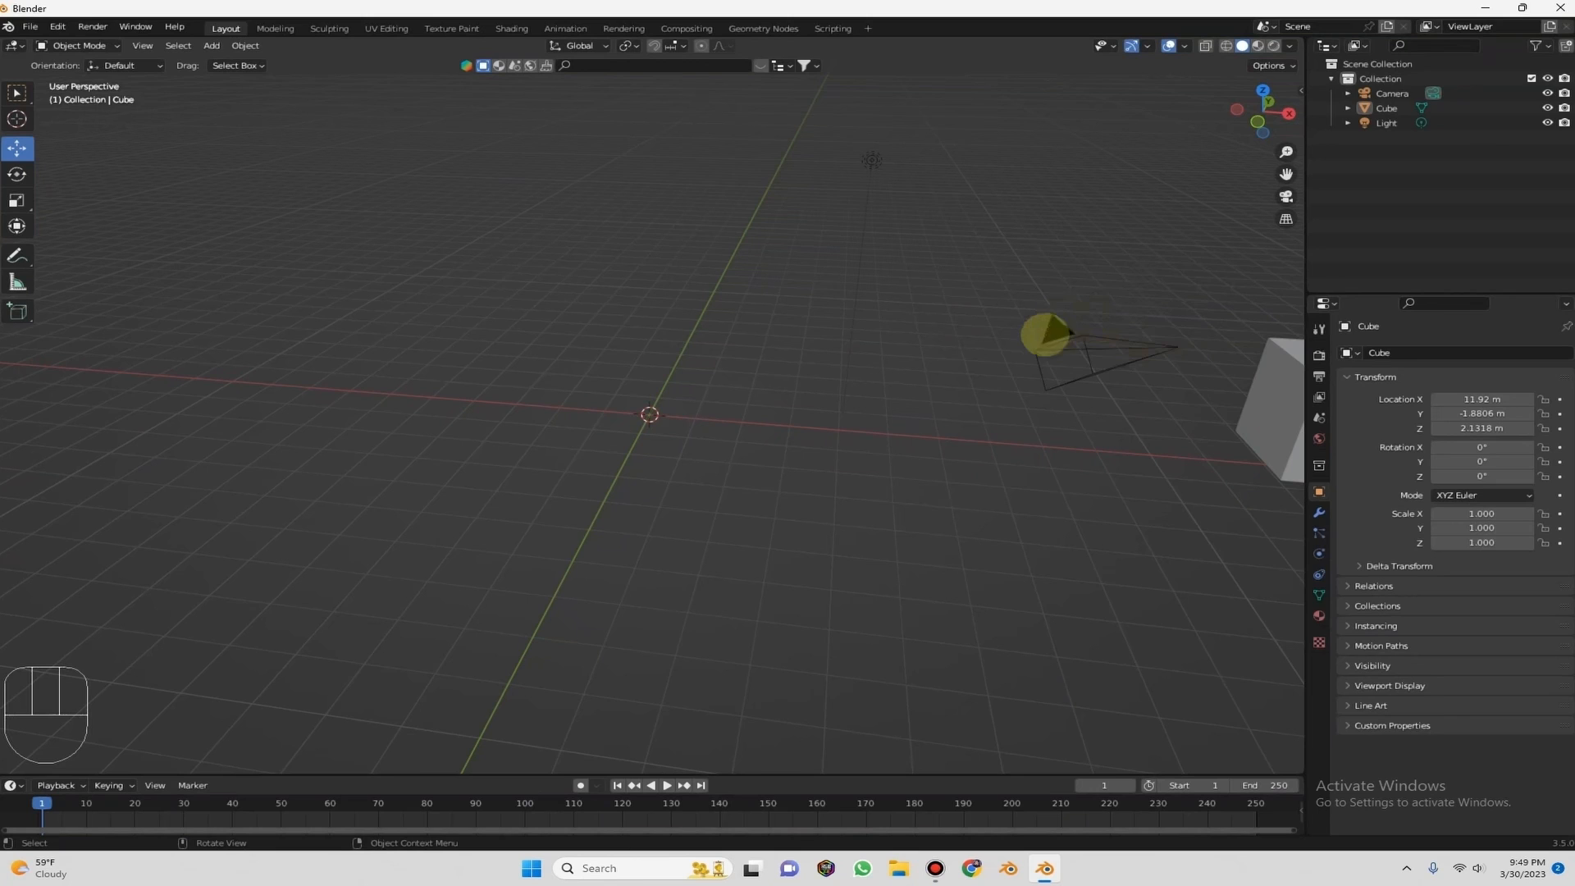
{"action": "left_click", "coordinate": [1046, 332]}
{"action": "left_click_drag", "start_coordinate": [1177, 344], "coordinate": [489, 206]}
Select the light and move it down near the 3D cursor, to about X 3.36 m, Y 0.64 m, Z 0.73 m.
{"action": "left_click", "coordinate": [863, 164]}
{"action": "left_click_drag", "start_coordinate": [946, 164], "coordinate": [764, 154]}
{"action": "left_click_drag", "start_coordinate": [711, 102], "coordinate": [812, 382]}
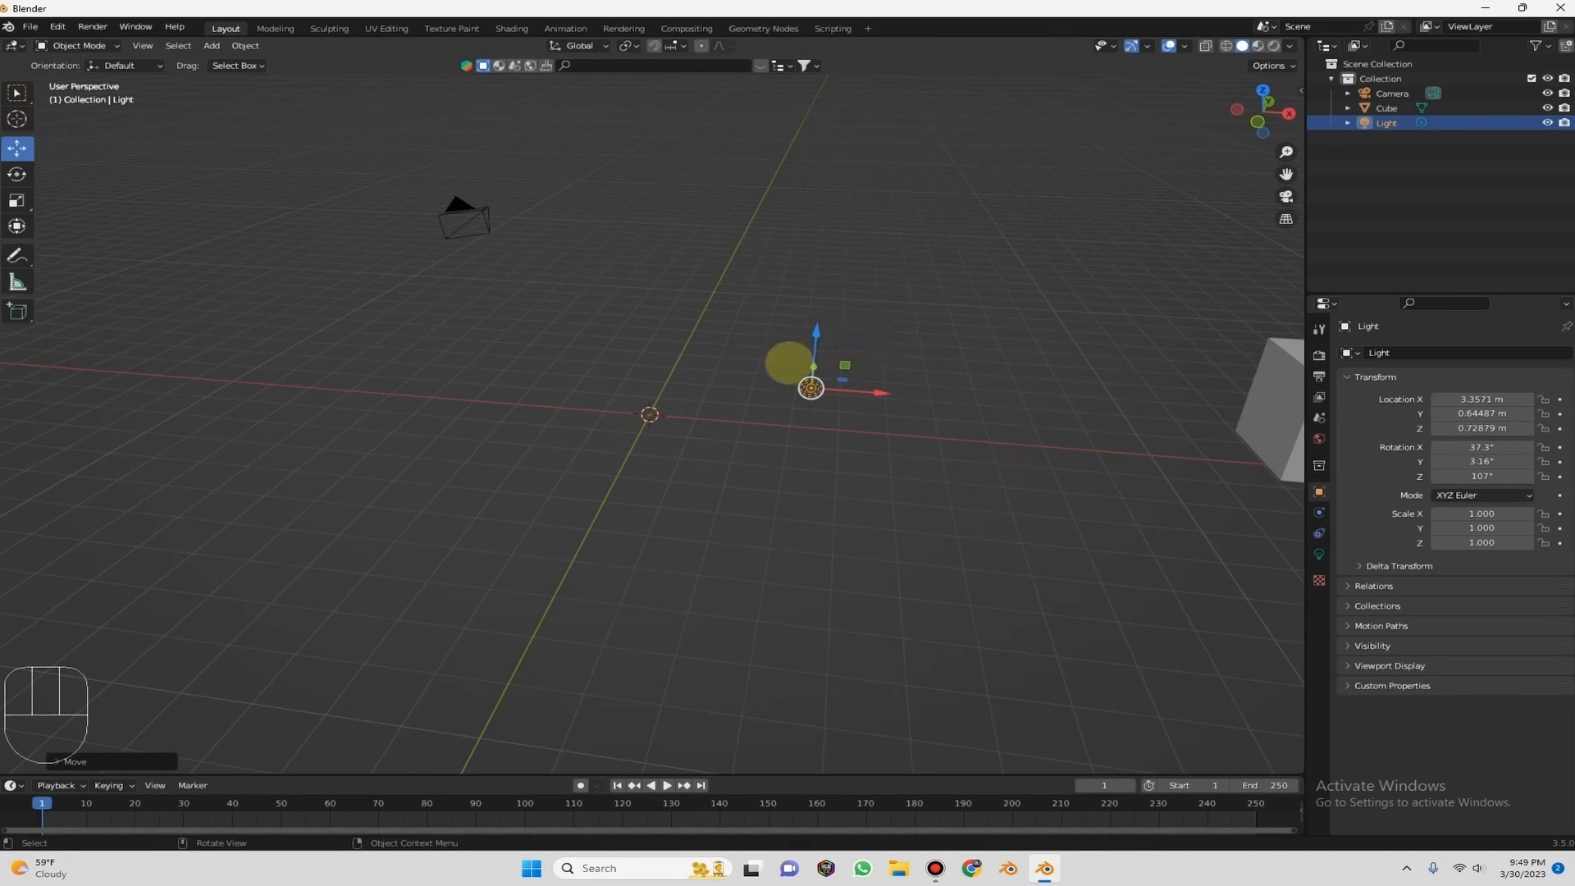
{"action": "middle_click_drag", "start_coordinate": [1057, 358], "coordinate": [1343, 481]}
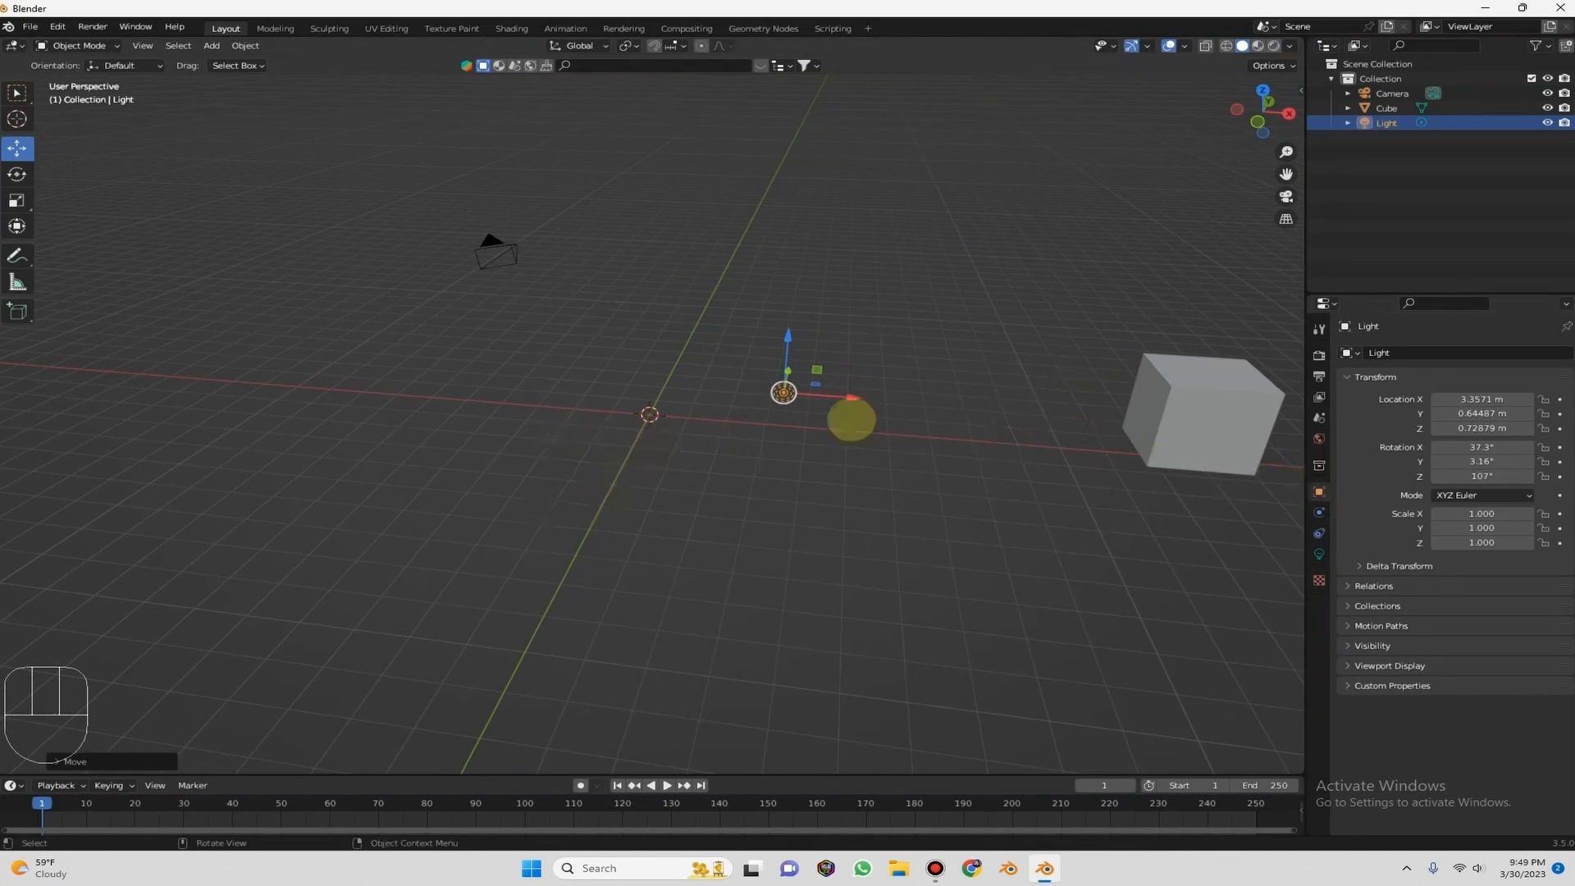
Select the cube and move it freely to the 3D cursor, to about X -0.23 m, Y 0.14 m, Z 0.33 m.
{"action": "left_click", "coordinate": [1214, 398]}
{"action": "left_click_drag", "start_coordinate": [1196, 412], "coordinate": [813, 325]}
{"action": "left_click_drag", "start_coordinate": [1233, 123], "coordinate": [1263, 111]}
{"action": "left_click_drag", "start_coordinate": [491, 335], "coordinate": [648, 410]}
{"action": "left_click_drag", "start_coordinate": [1230, 123], "coordinate": [1195, 111]}
{"action": "scroll", "coordinate": [866, 283], "scroll_direction": "up", "scroll_amount": 1}
{"action": "middle_click_drag", "start_coordinate": [865, 282], "coordinate": [689, 261]}
Clear the cube's location so it sits exactly at the world origin.
{"action": "key", "text": "alt"}
{"action": "key", "text": "alt"}
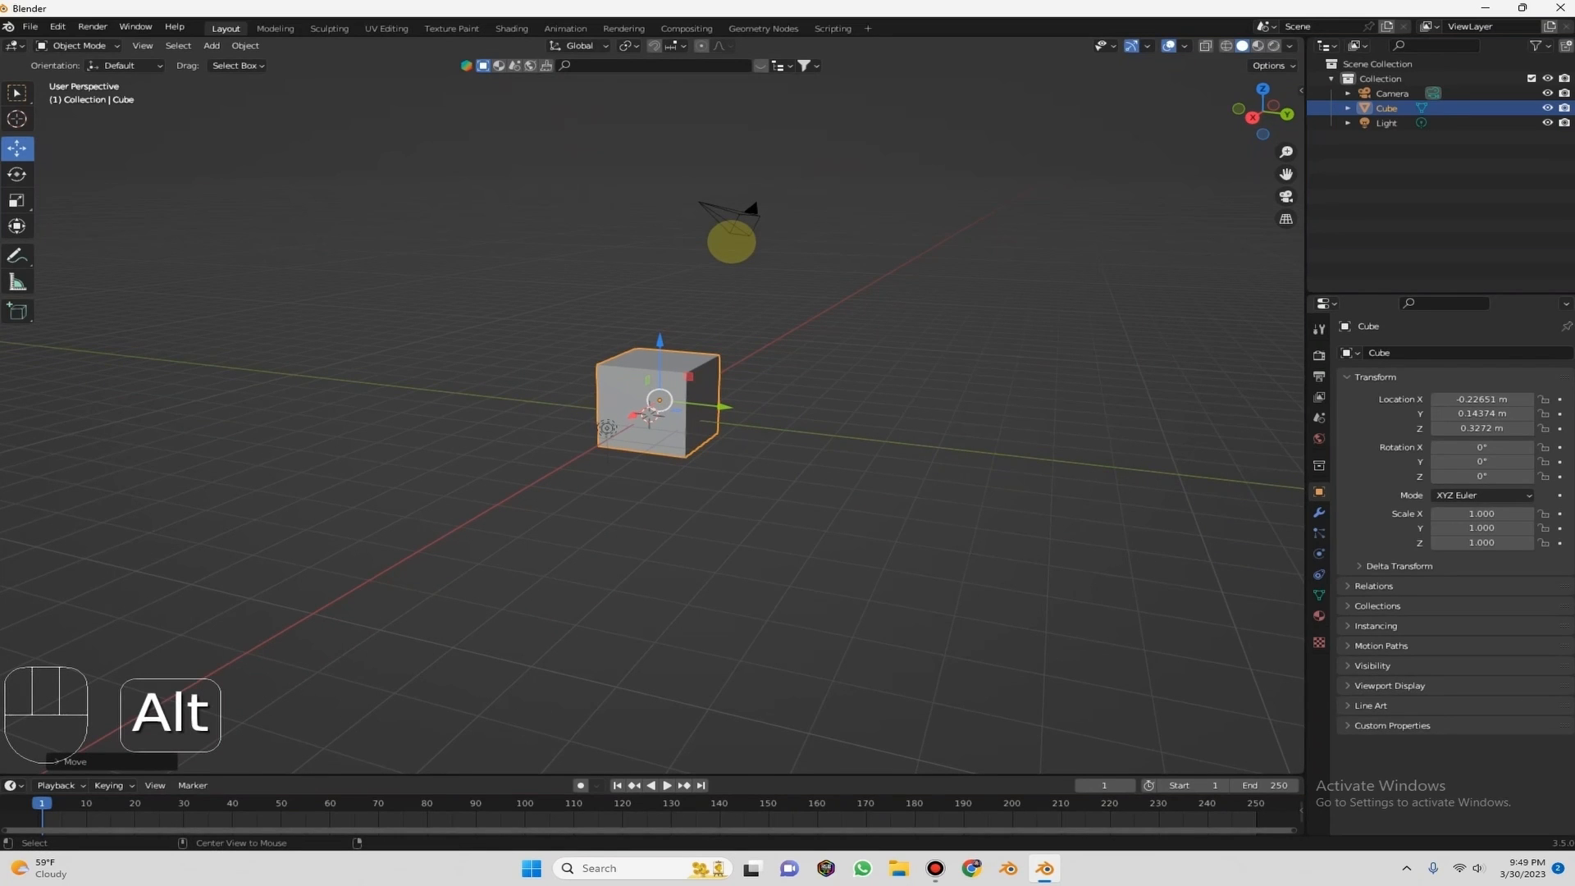
{"action": "key", "text": "alt+g"}
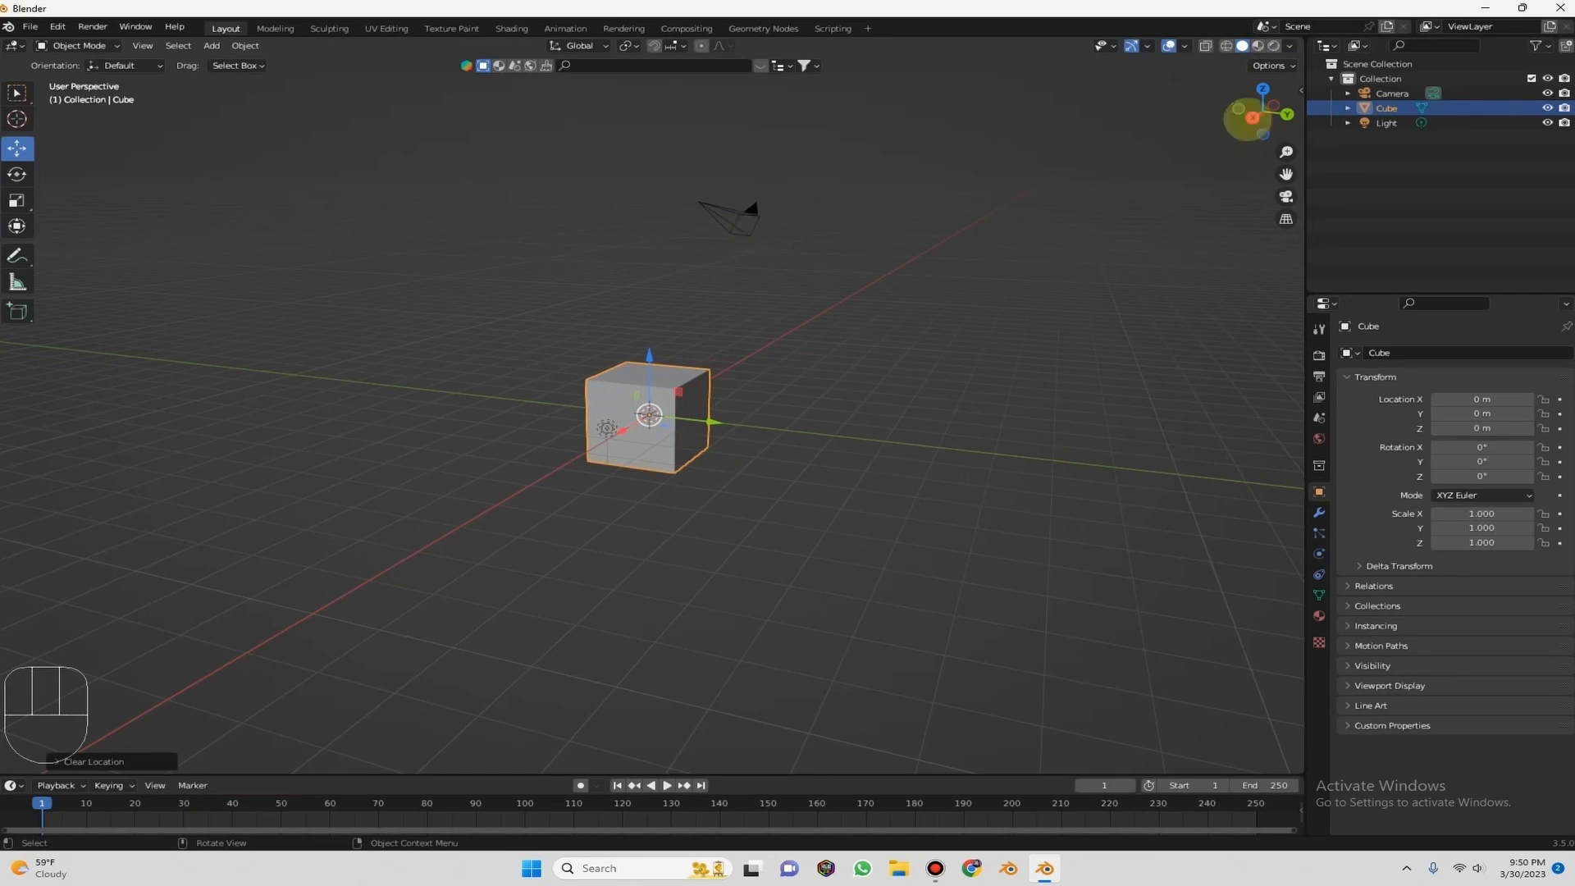
Delete the camera and the light from the scene.
{"action": "left_click_drag", "start_coordinate": [1271, 106], "coordinate": [509, 372]}
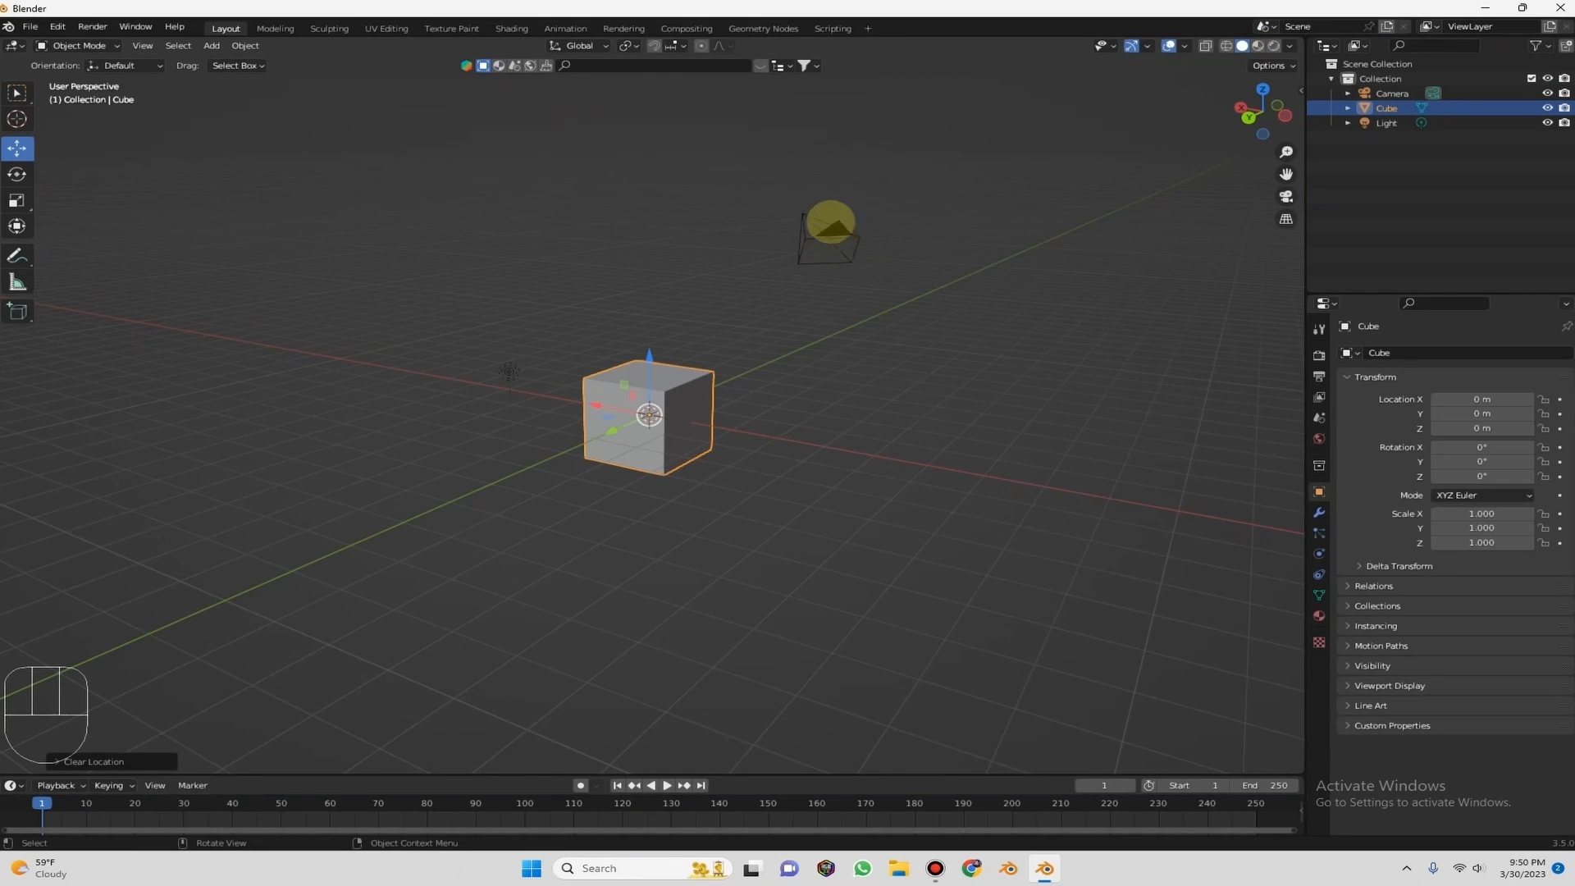
{"action": "left_click", "coordinate": [827, 233]}
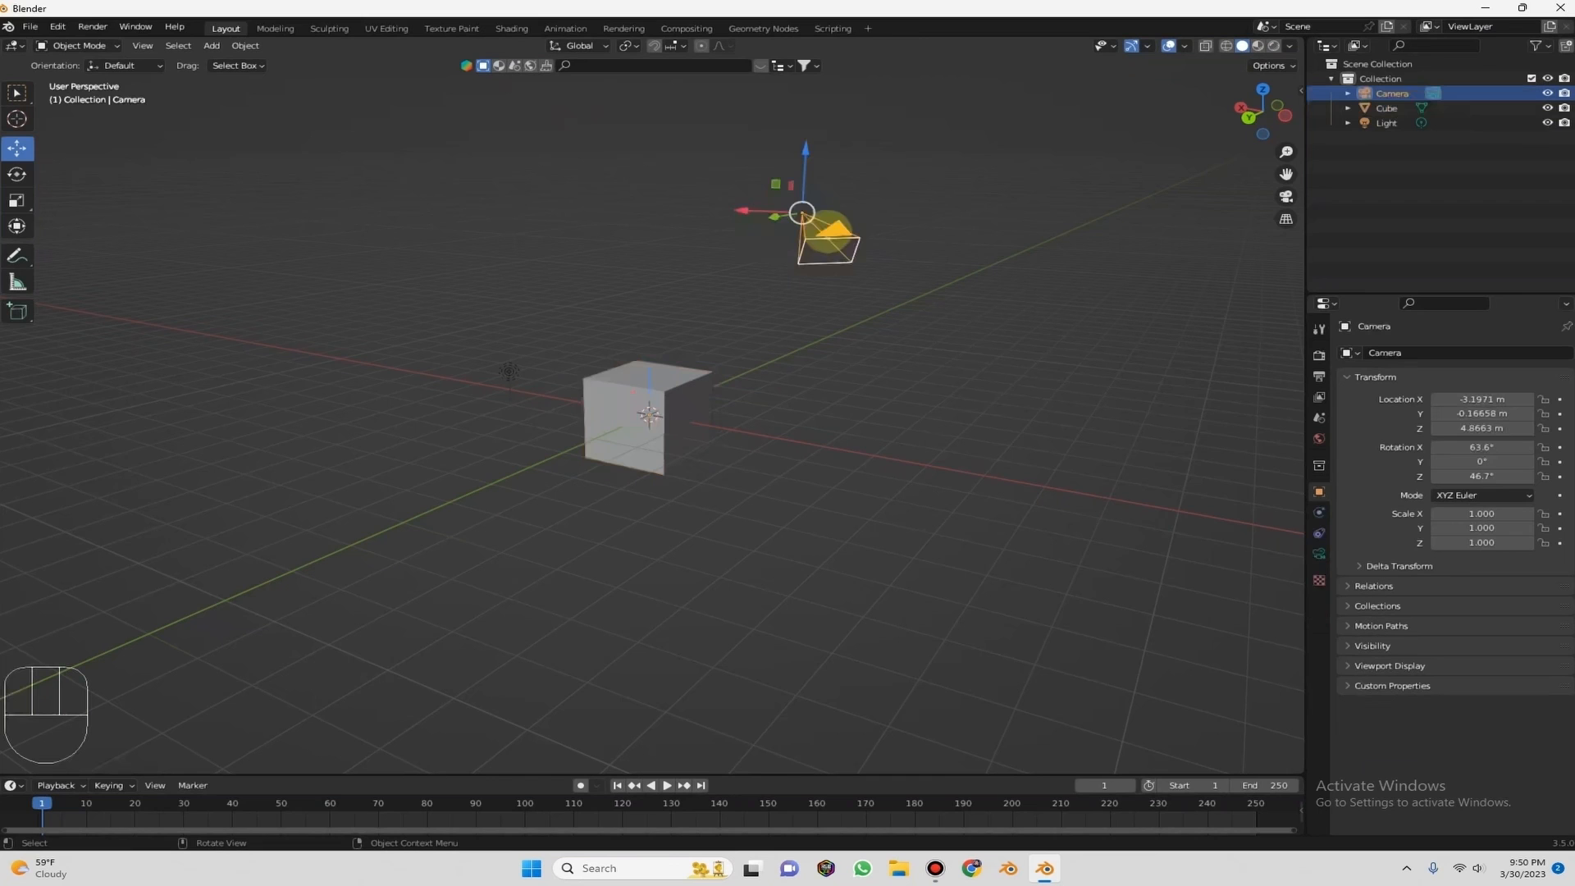
{"action": "key", "text": "x"}
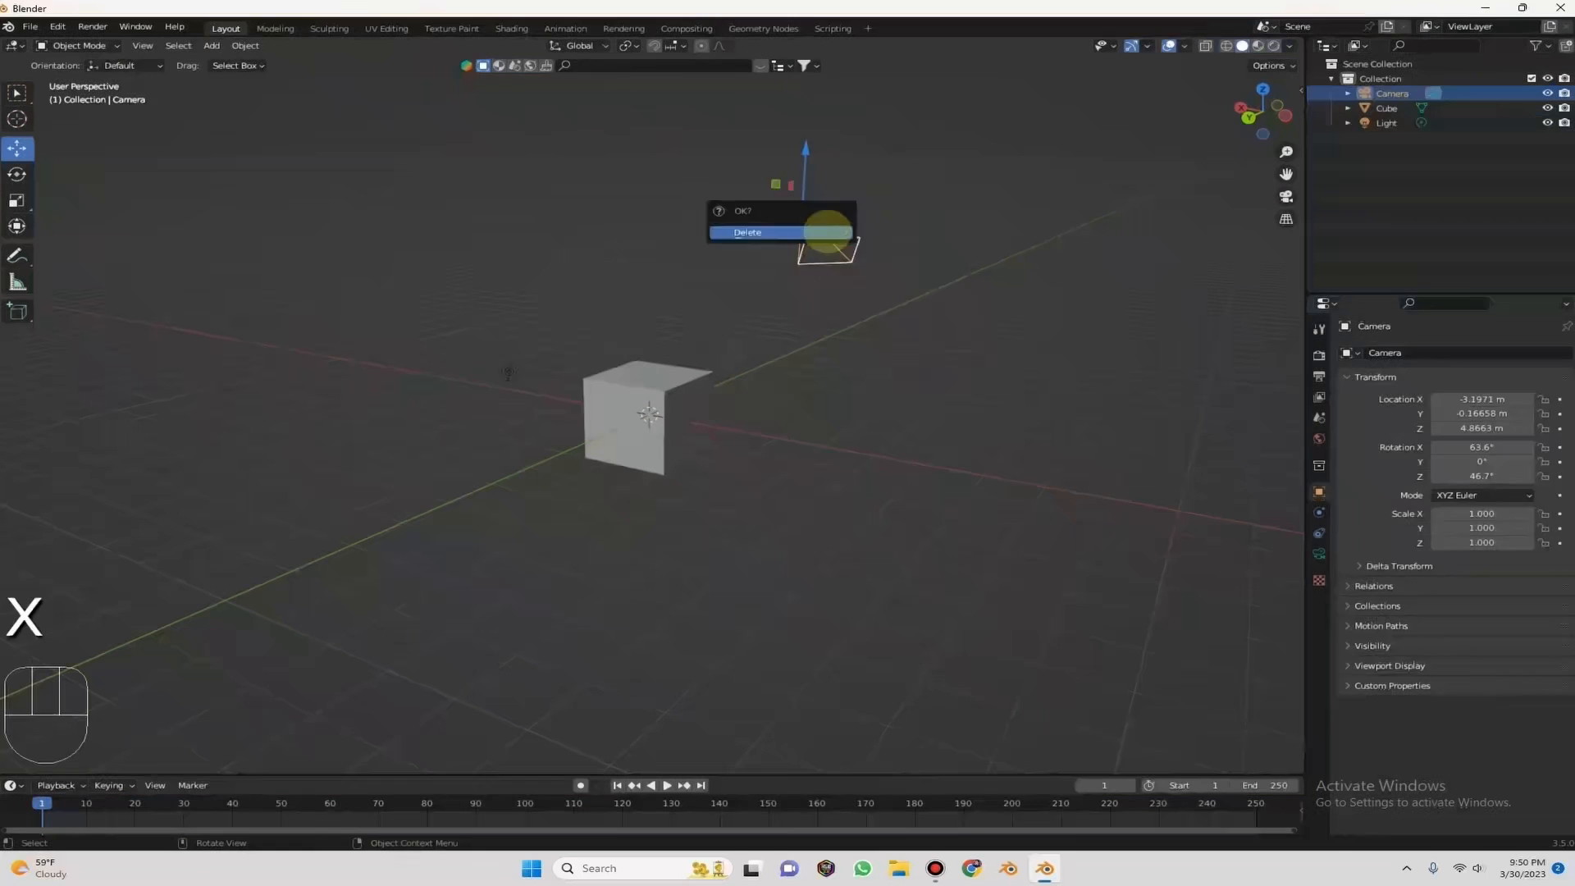
{"action": "left_click", "coordinate": [820, 249]}
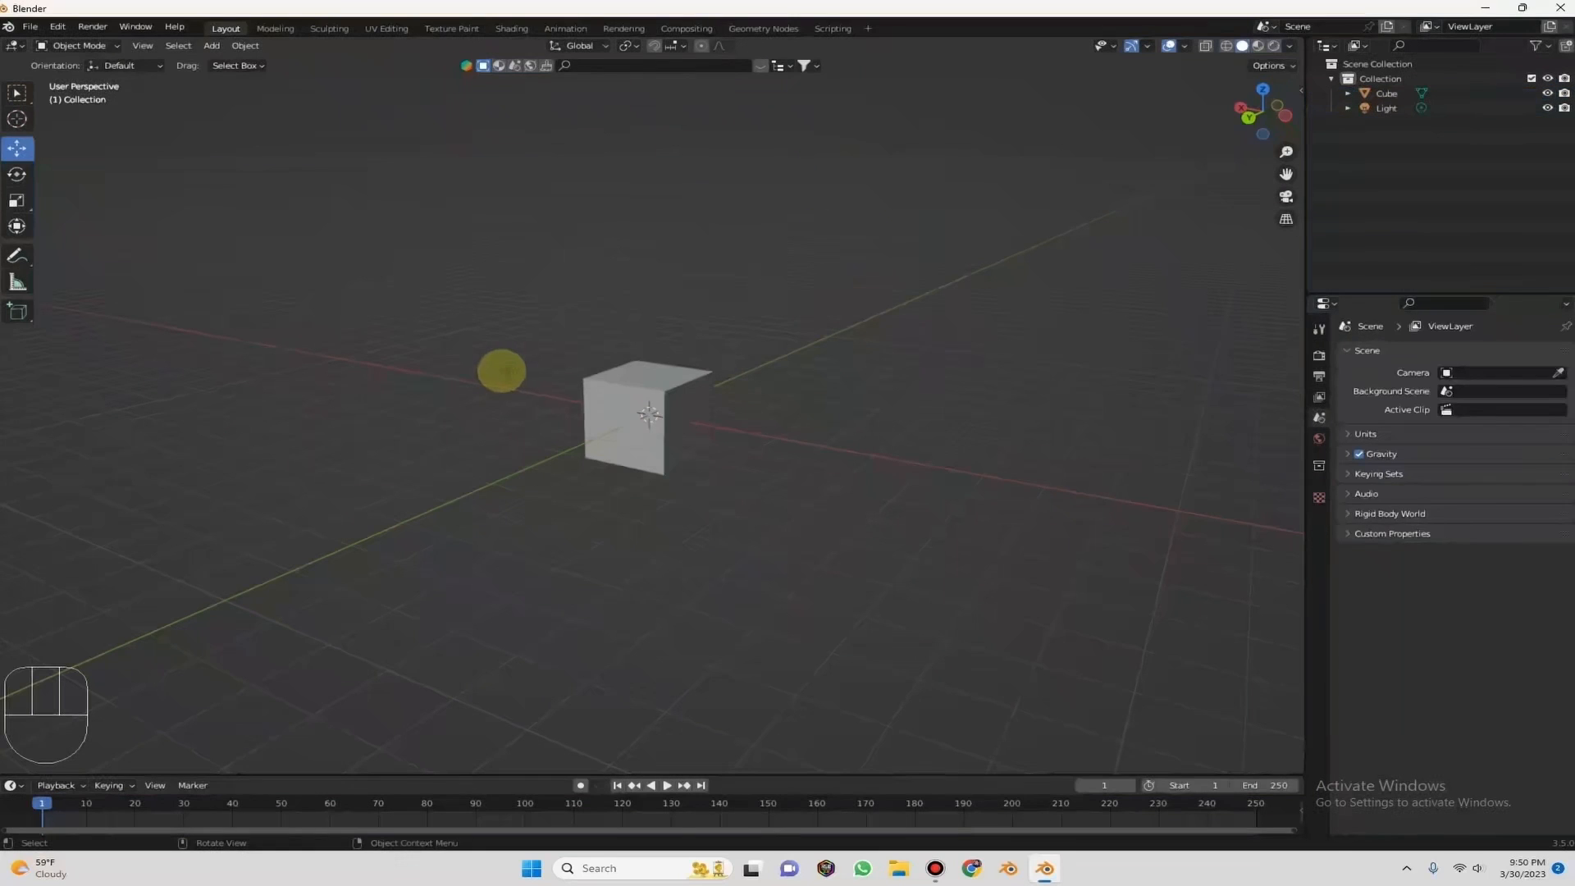
{"action": "left_click", "coordinate": [504, 371]}
{"action": "key", "text": "x"}
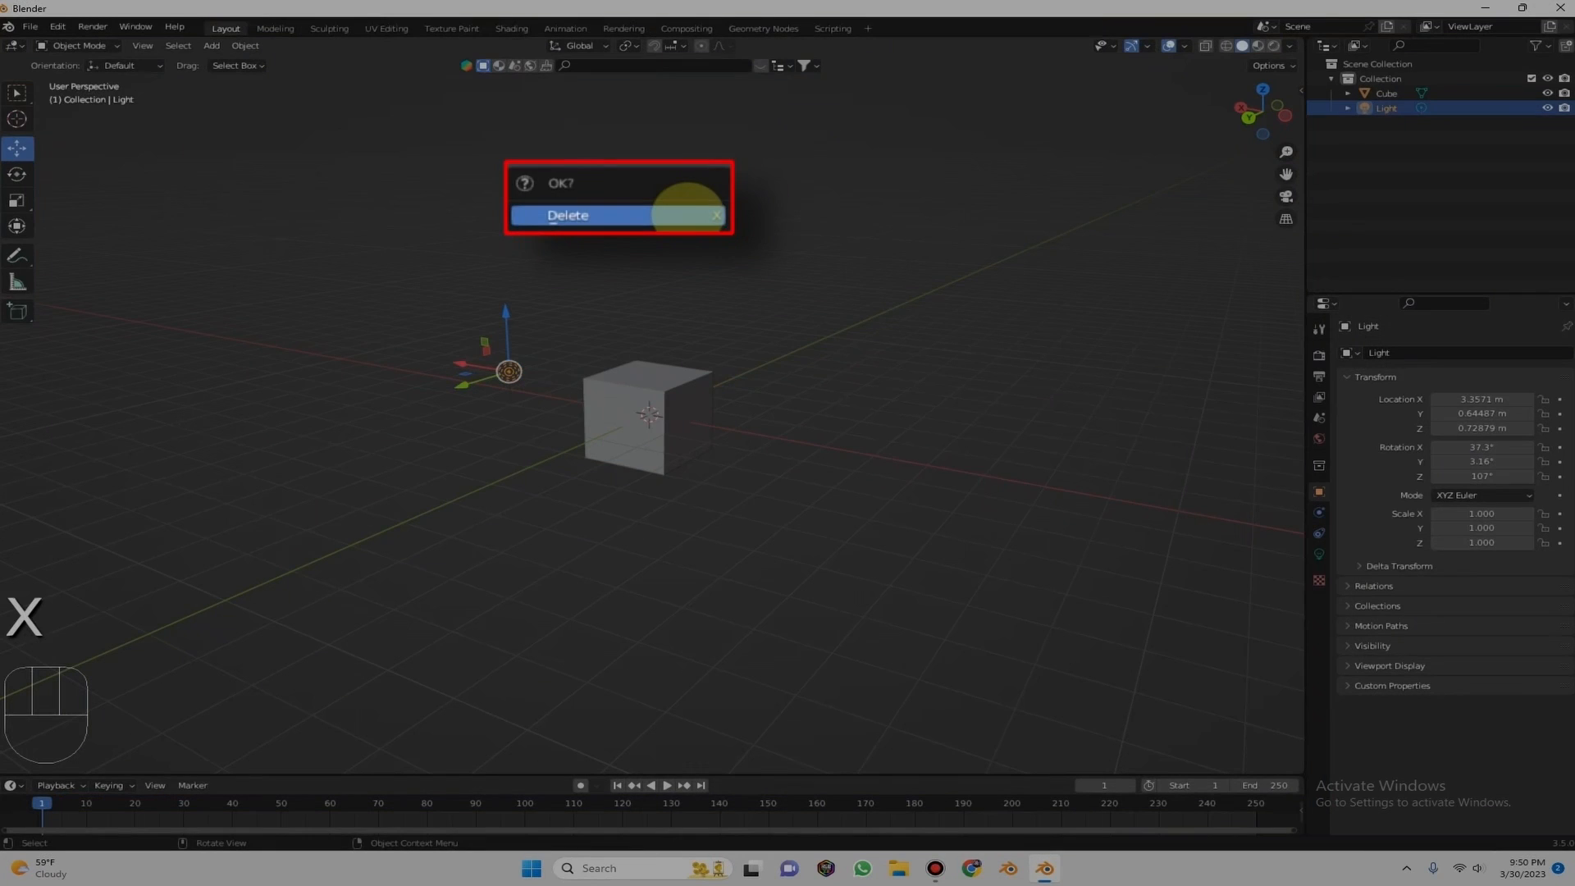
{"action": "left_click", "coordinate": [688, 214]}
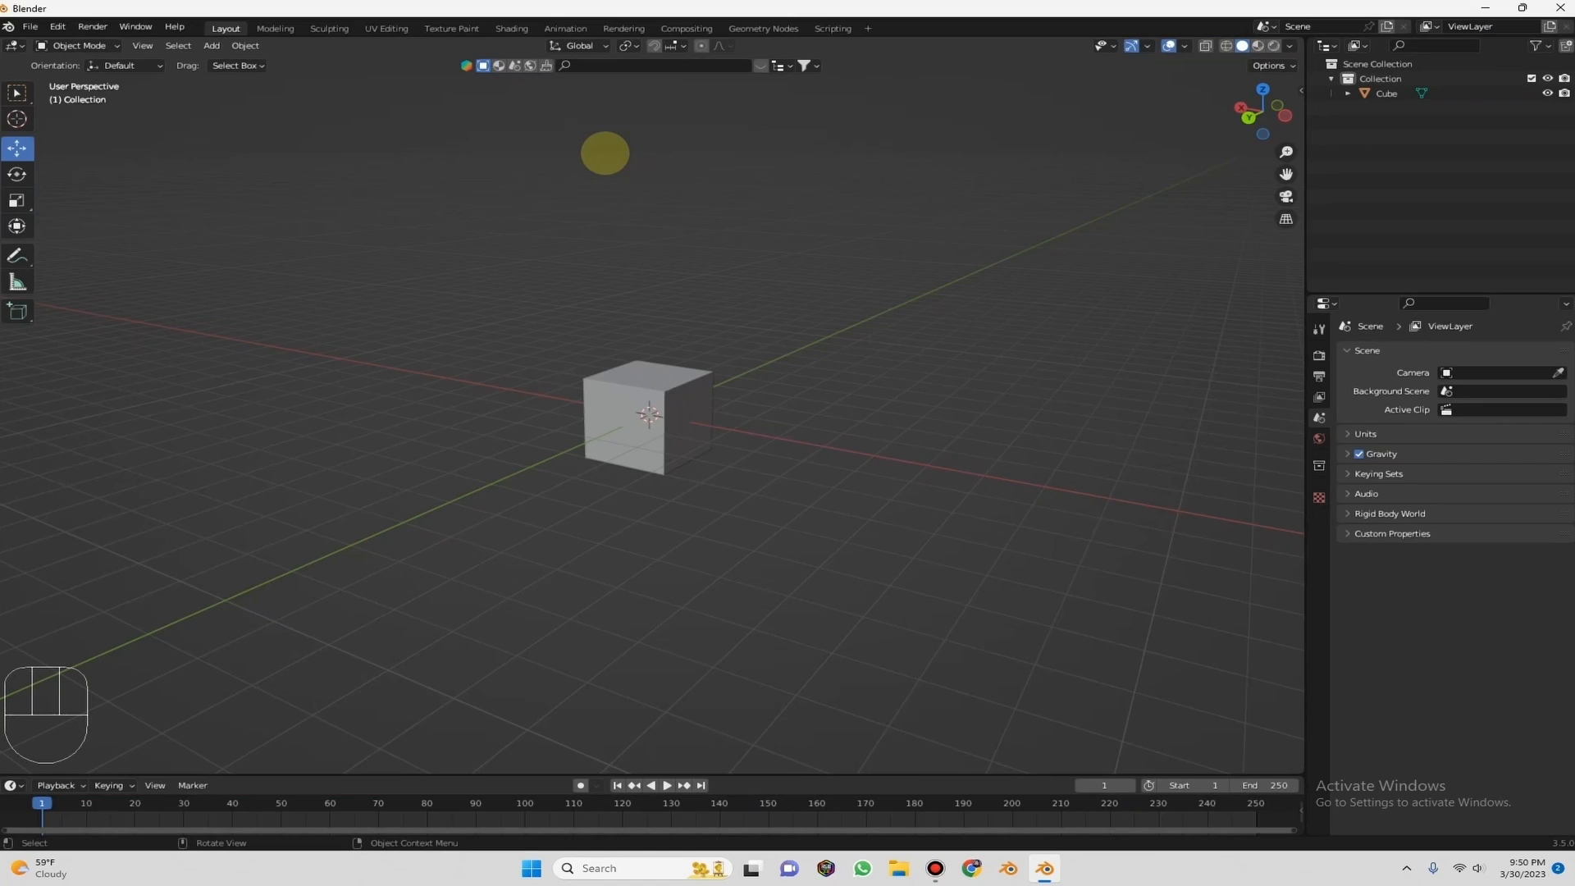
Undo the deletions of the light and the camera.
{"action": "key", "text": "ctrl"}
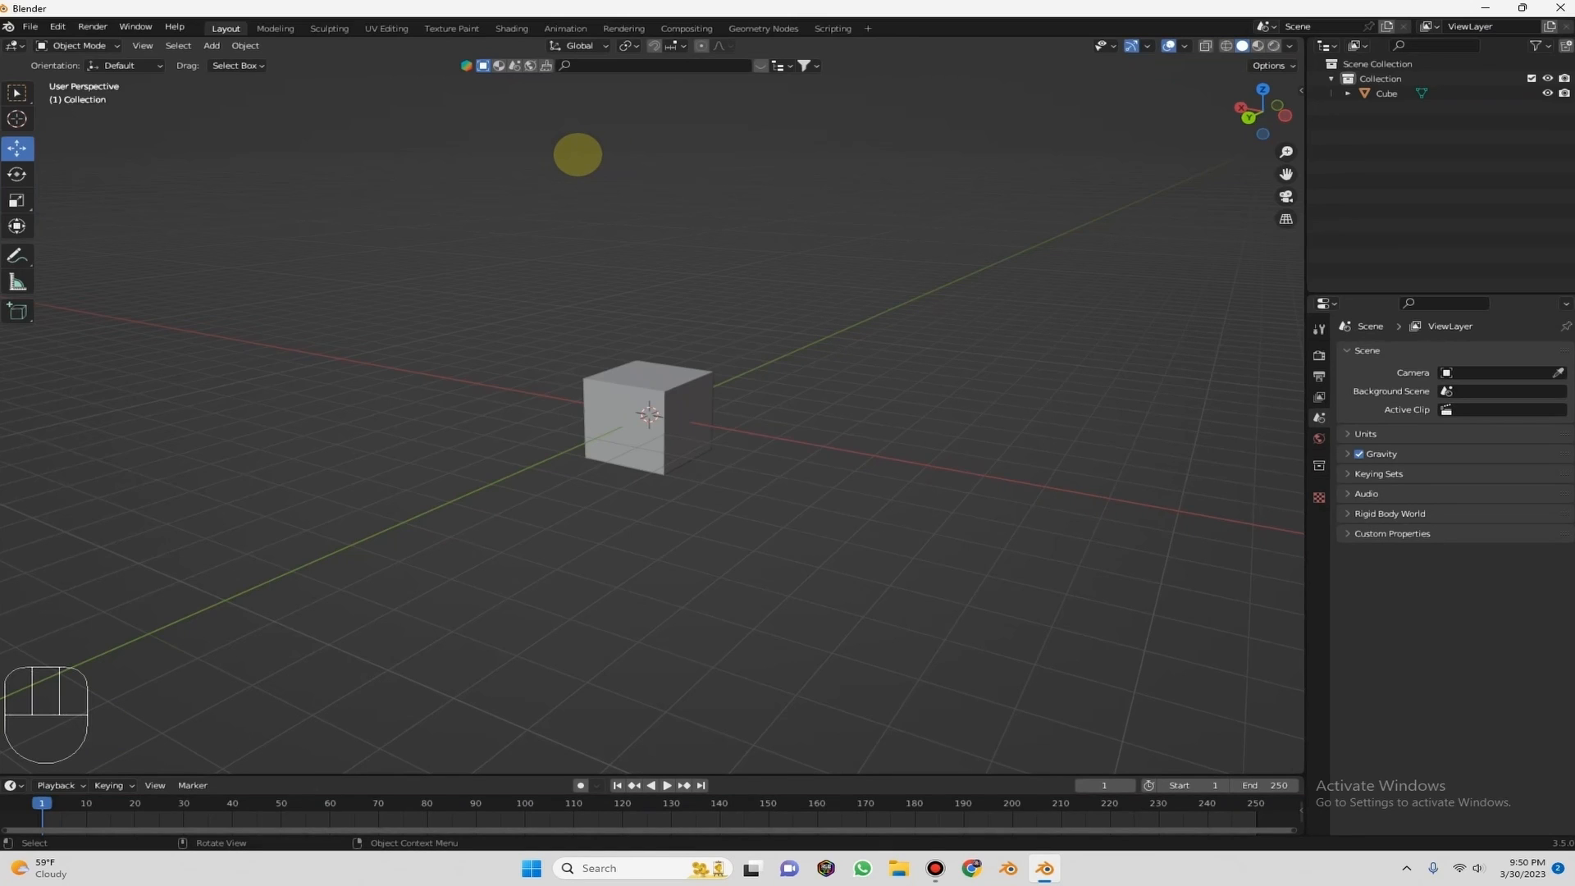
{"action": "key", "text": "ctrl"}
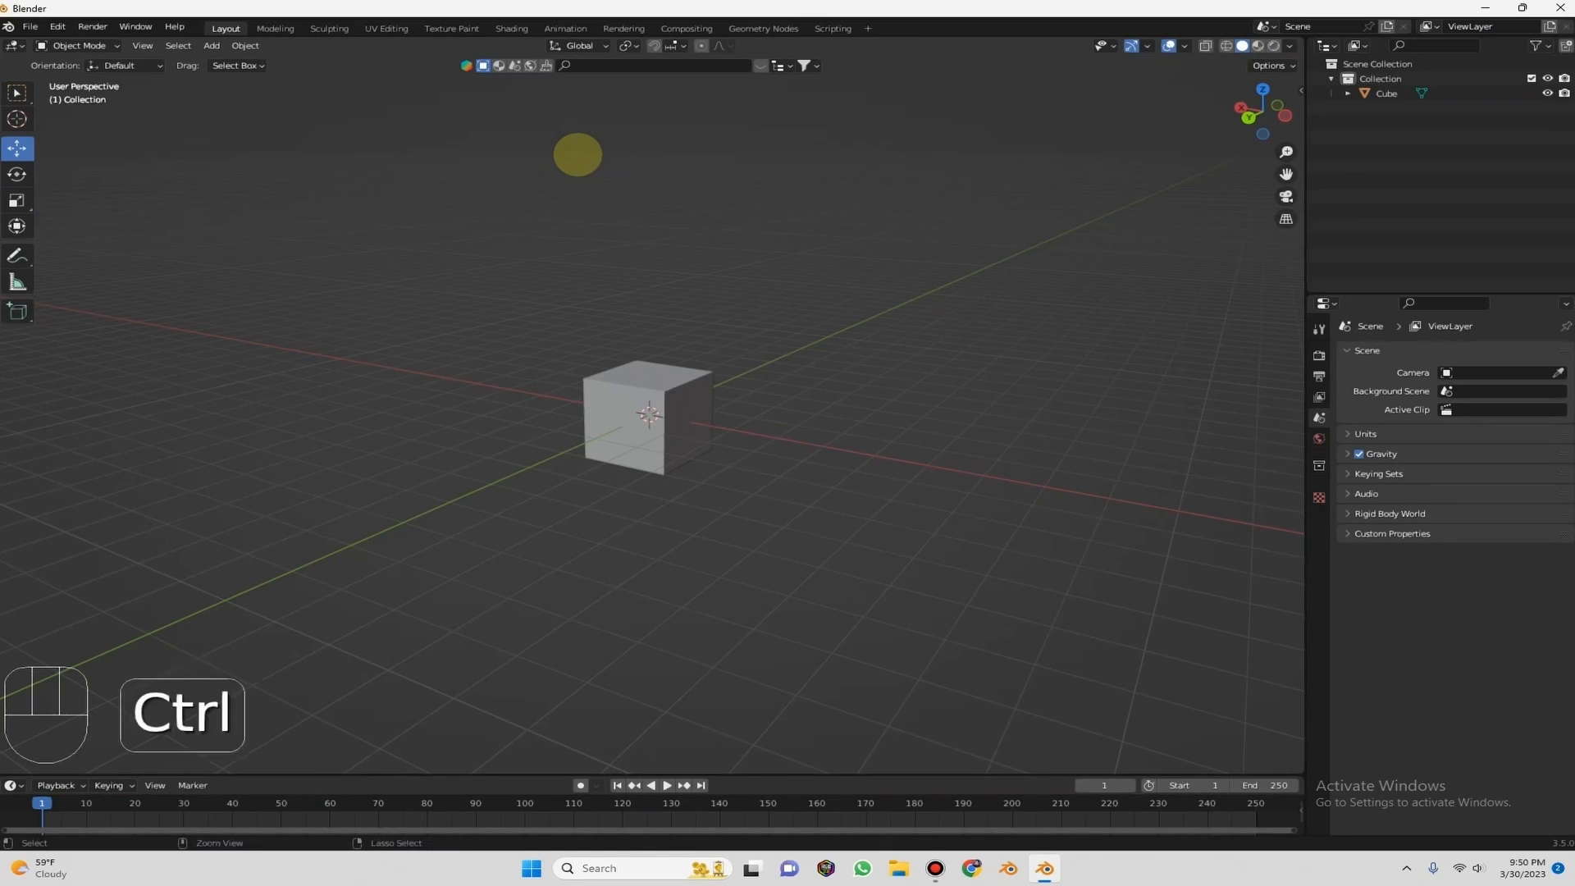
{"action": "key", "text": "ctrl+z"}
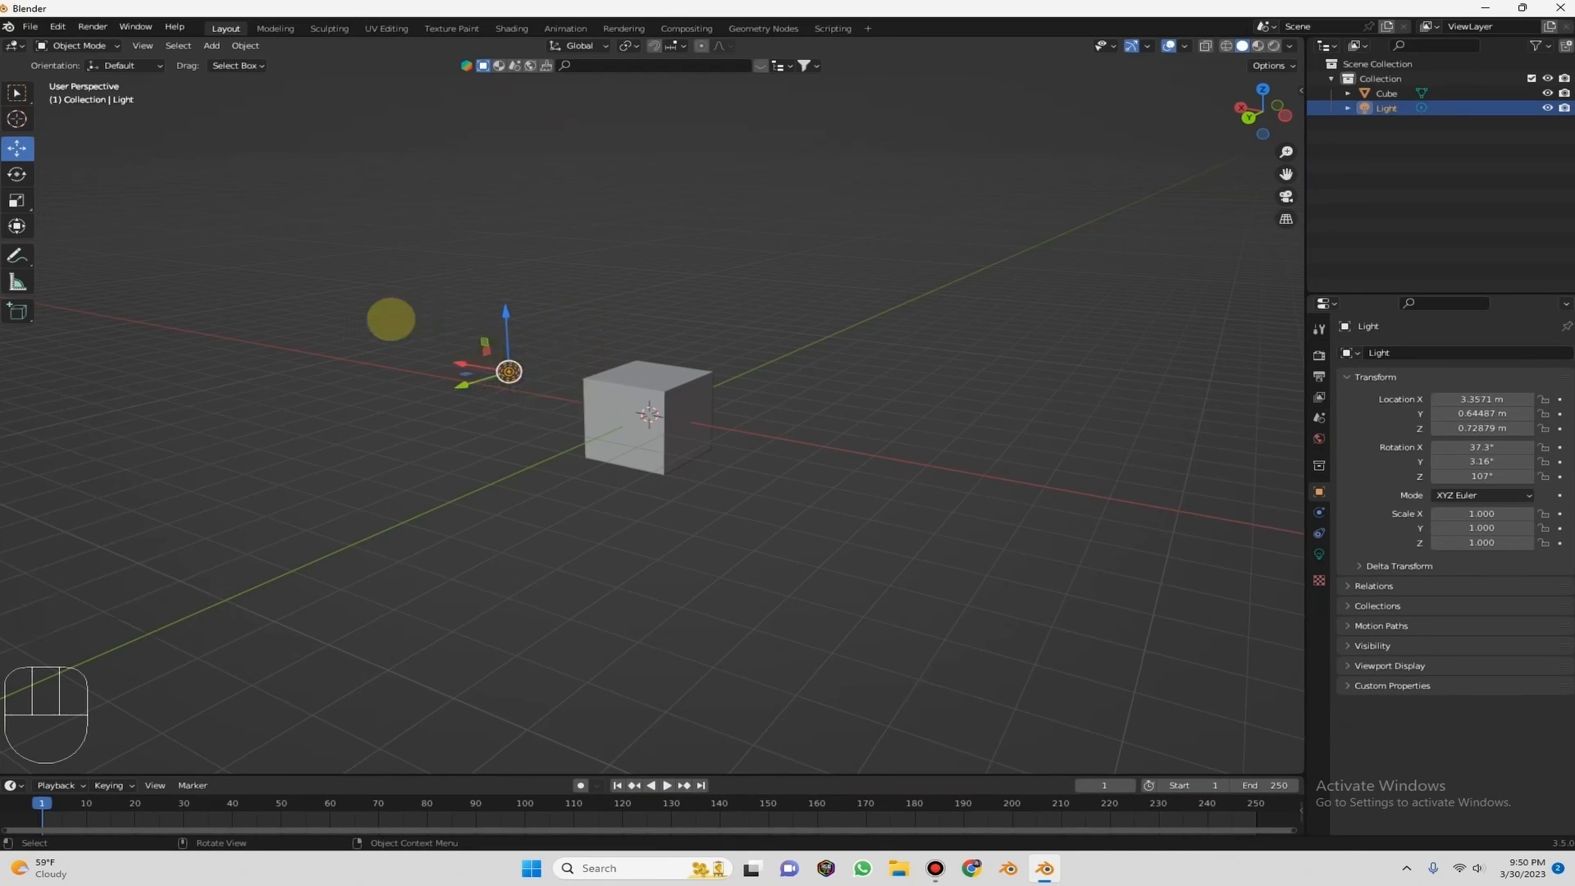
{"action": "key", "text": "ctrl"}
{"action": "key", "text": "ctrl+z"}
{"action": "key", "text": "ctrl+z"}
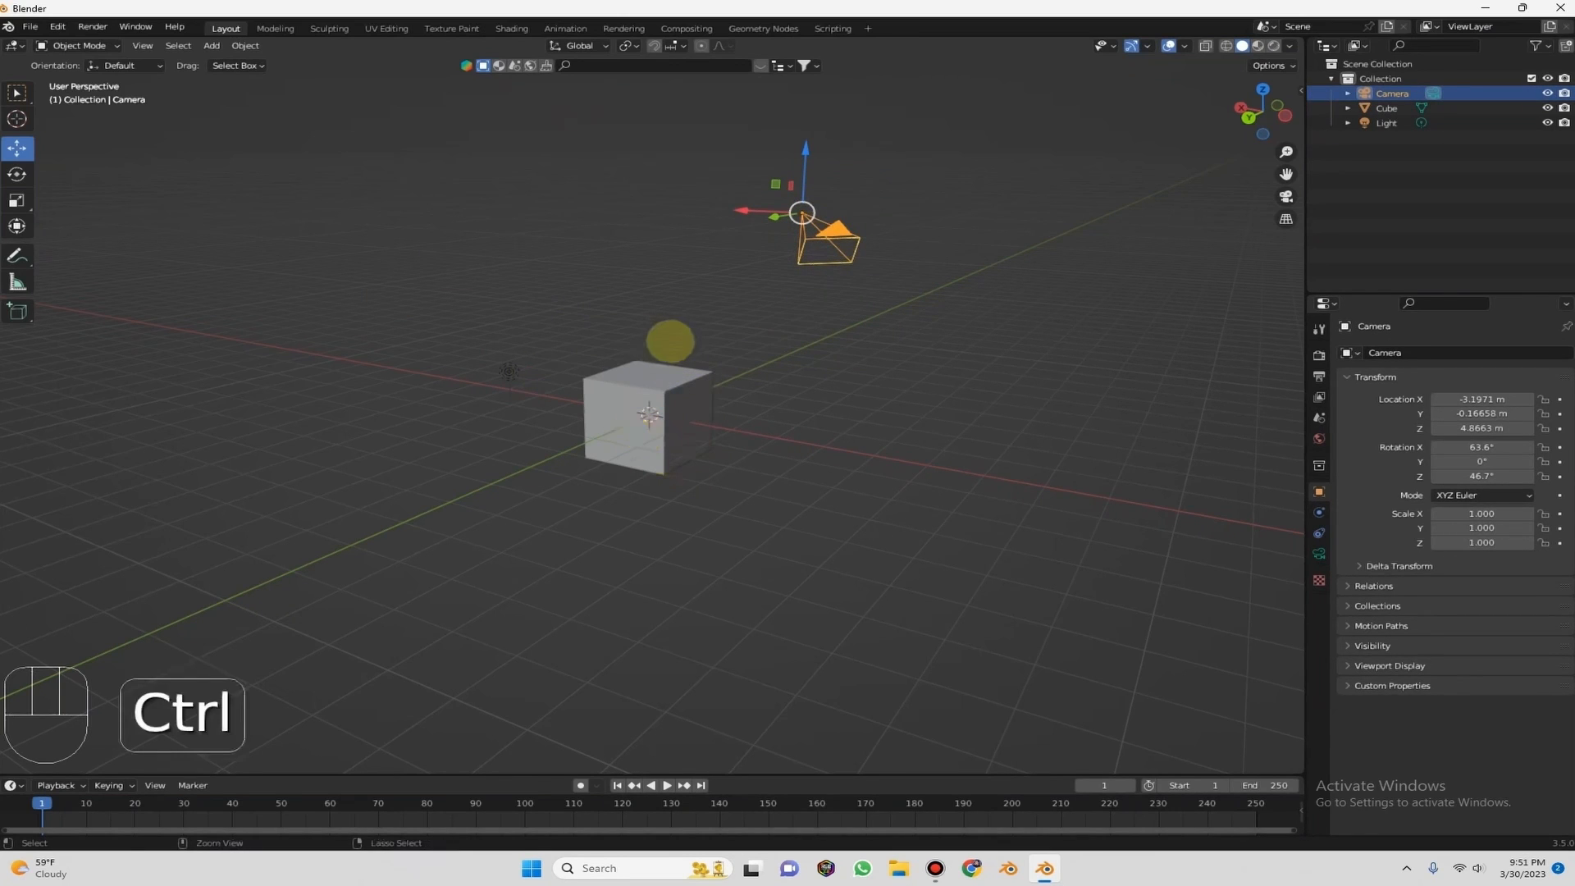
Undo the earlier cube, light and camera moves, back to the cube at about X 11.92 m, Y -1.88 m, Z 2.13 m.
{"action": "key", "text": "ctrl+z"}
{"action": "key", "text": "ctrl+z"}
{"action": "key", "text": "ctrl+z"}
{"action": "key", "text": "ctrl+z"}
{"action": "key", "text": "ctrl+z"}
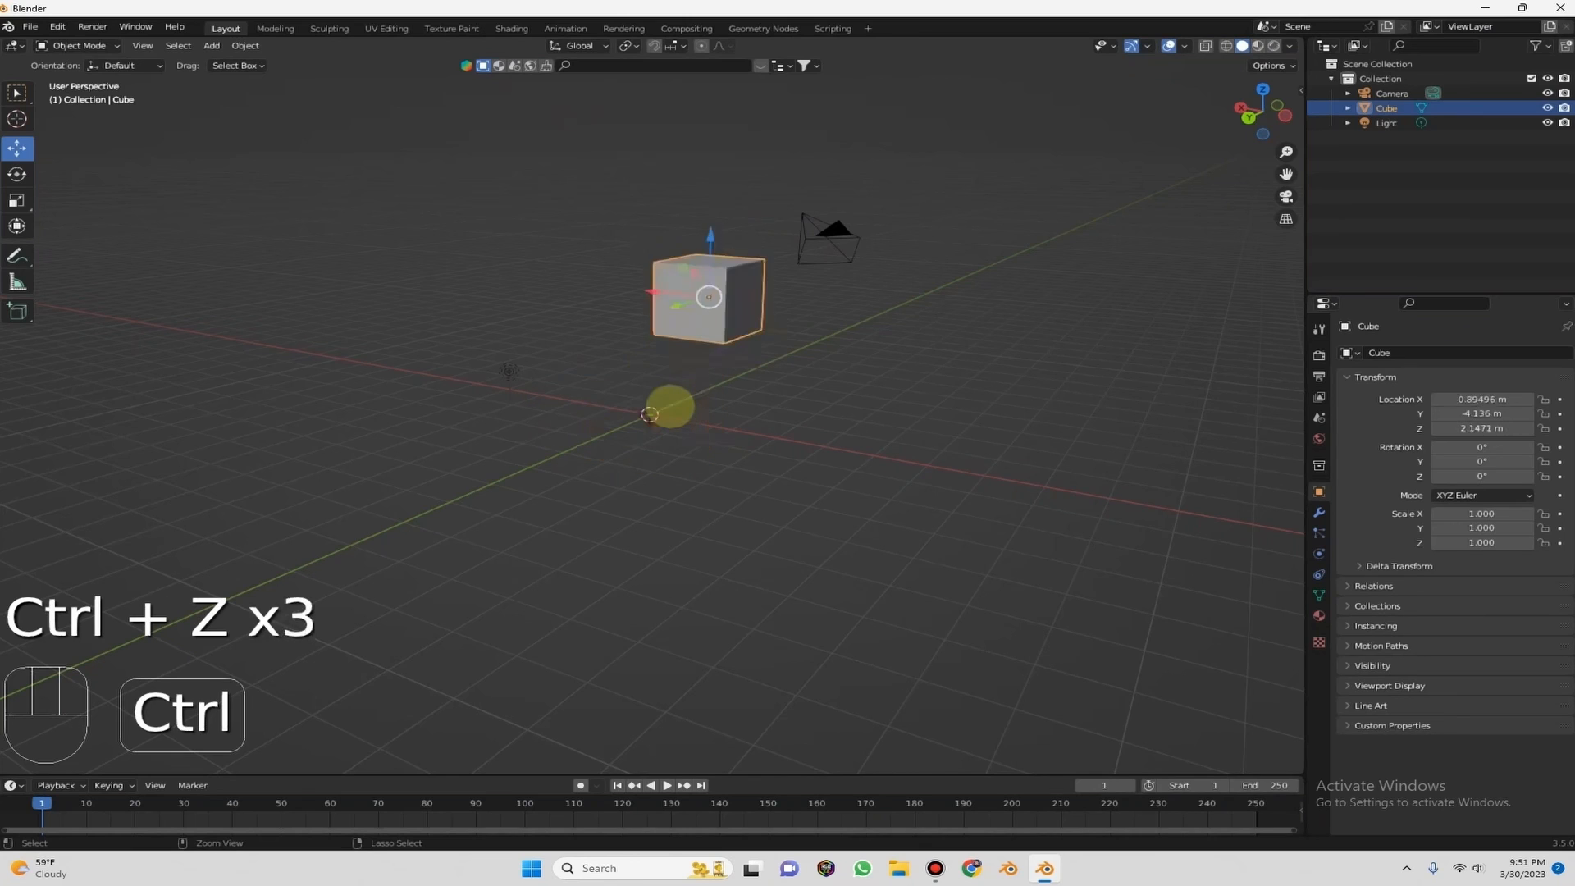
{"action": "key", "text": "ctrl+z"}
{"action": "key", "text": "ctrl+z"}
{"action": "key", "text": "ctrl+z"}
{"action": "key", "text": "ctrl+z"}
{"action": "key", "text": "ctrl+z"}
{"action": "key", "text": "ctrl+z"}
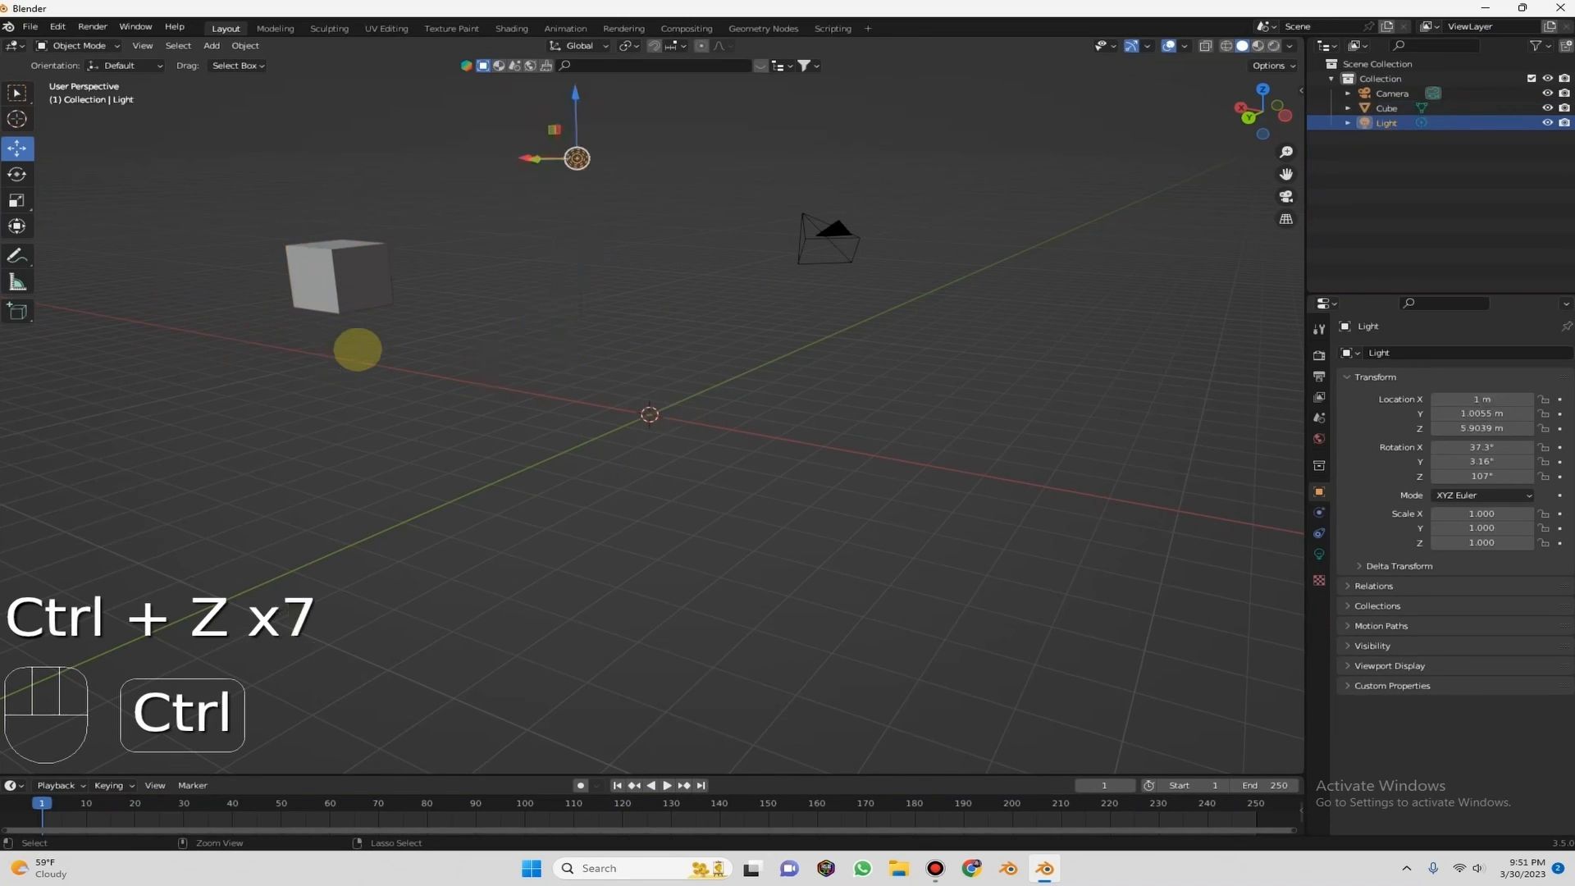
{"action": "key", "text": "ctrl+z"}
{"action": "key", "text": "ctrl+z"}
{"action": "key", "text": "ctrl+z"}
{"action": "key", "text": "ctrl+z"}
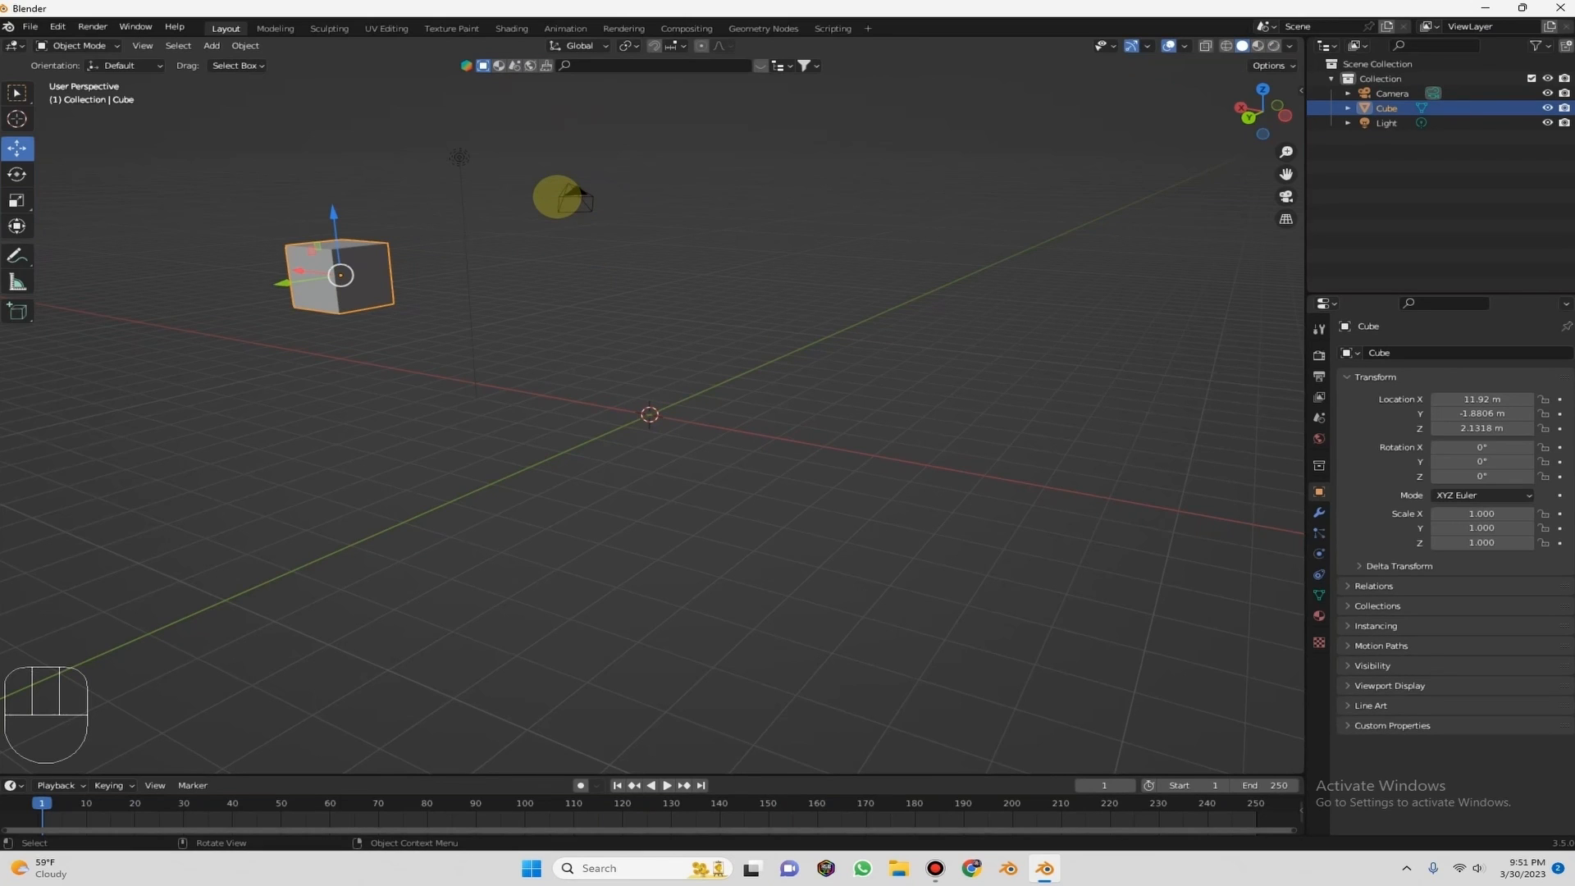
Redo all the undone moves and deletions until only the cube at the origin remains in the scene.
{"action": "key", "text": "ctrl+shift+z"}
{"action": "key", "text": "ctrl+shift+z"}
{"action": "key", "text": "ctrl+shift+z"}
{"action": "key", "text": "ctrl+shift+z"}
{"action": "key", "text": "ctrl+shift+z"}
{"action": "key", "text": "ctrl+shift+z"}
{"action": "key", "text": "ctrl+shift+z"}
{"action": "key", "text": "ctrl+shift+z"}
{"action": "key", "text": "ctrl+shift+z"}
{"action": "key", "text": "ctrl+shift+z"}
{"action": "key", "text": "ctrl+shift+z"}
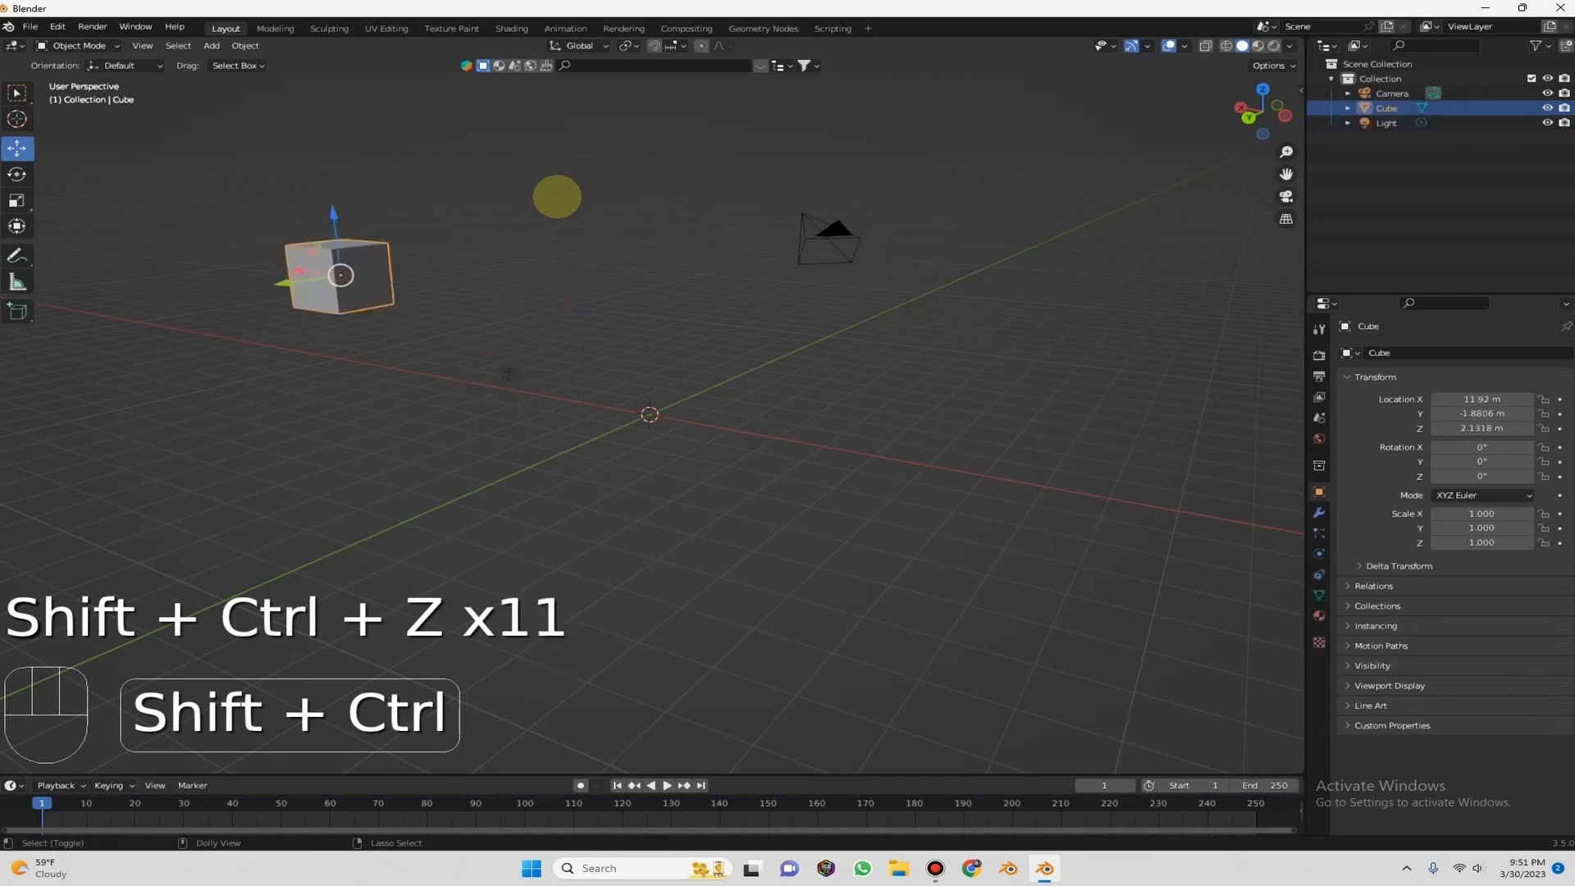
{"action": "key", "text": "ctrl+shift+z"}
{"action": "key", "text": "ctrl+shift+z"}
{"action": "key", "text": "ctrl+shift+z"}
{"action": "key", "text": "ctrl+shift+z"}
{"action": "key", "text": "ctrl+shift+z"}
{"action": "key", "text": "ctrl+shift+z"}
{"action": "key", "text": "ctrl+shift+z"}
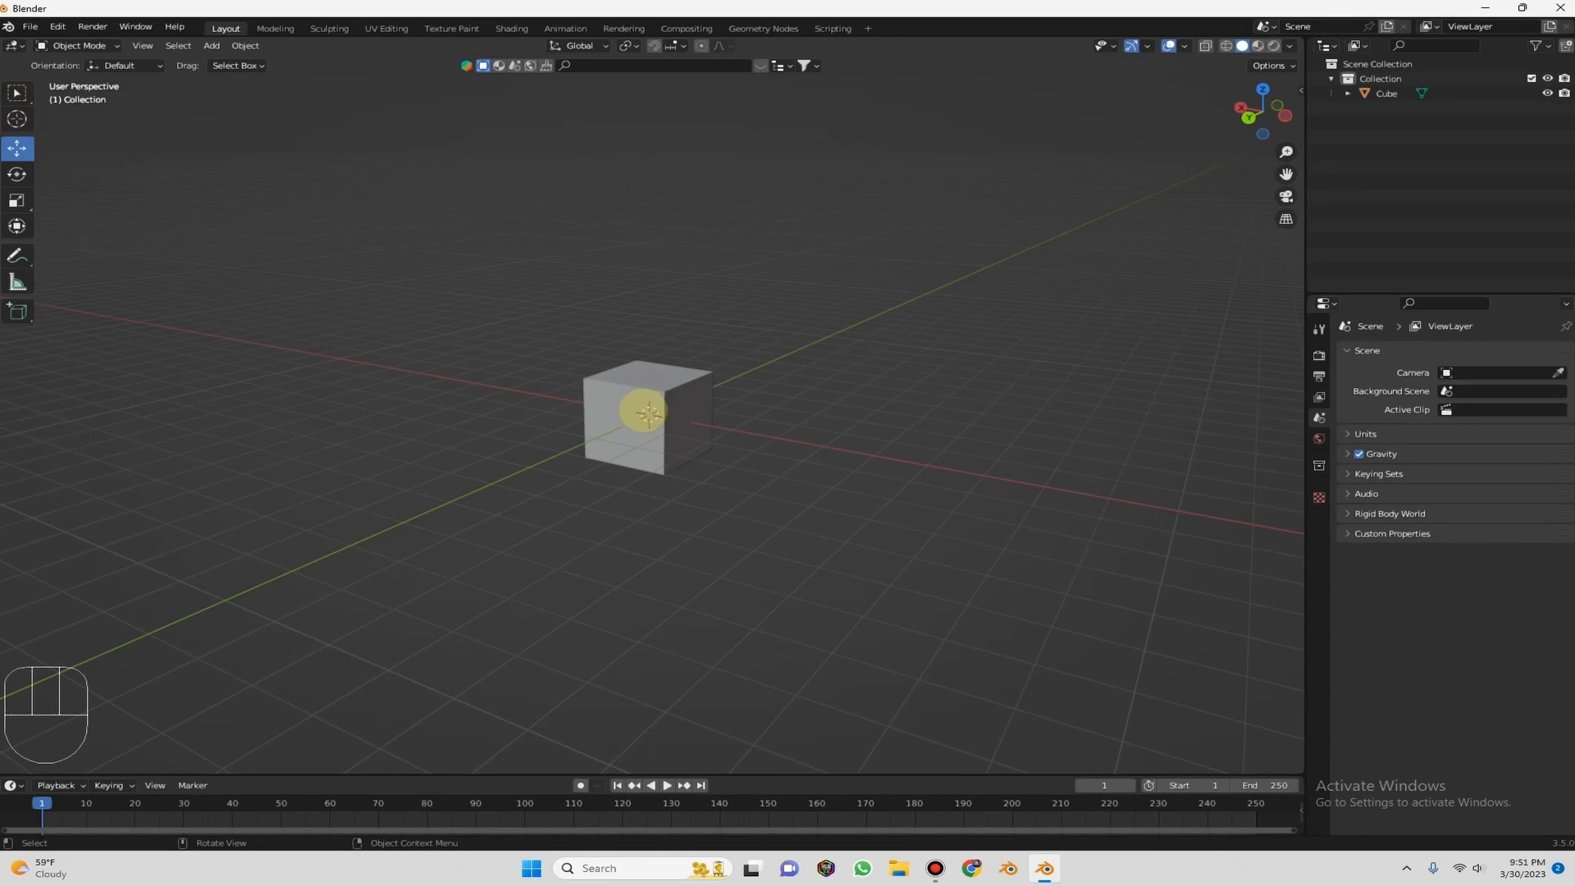
Select the cube and rotate it around the X axis with the Rotate tool to about -61.8°.
{"action": "left_click", "coordinate": [649, 416]}
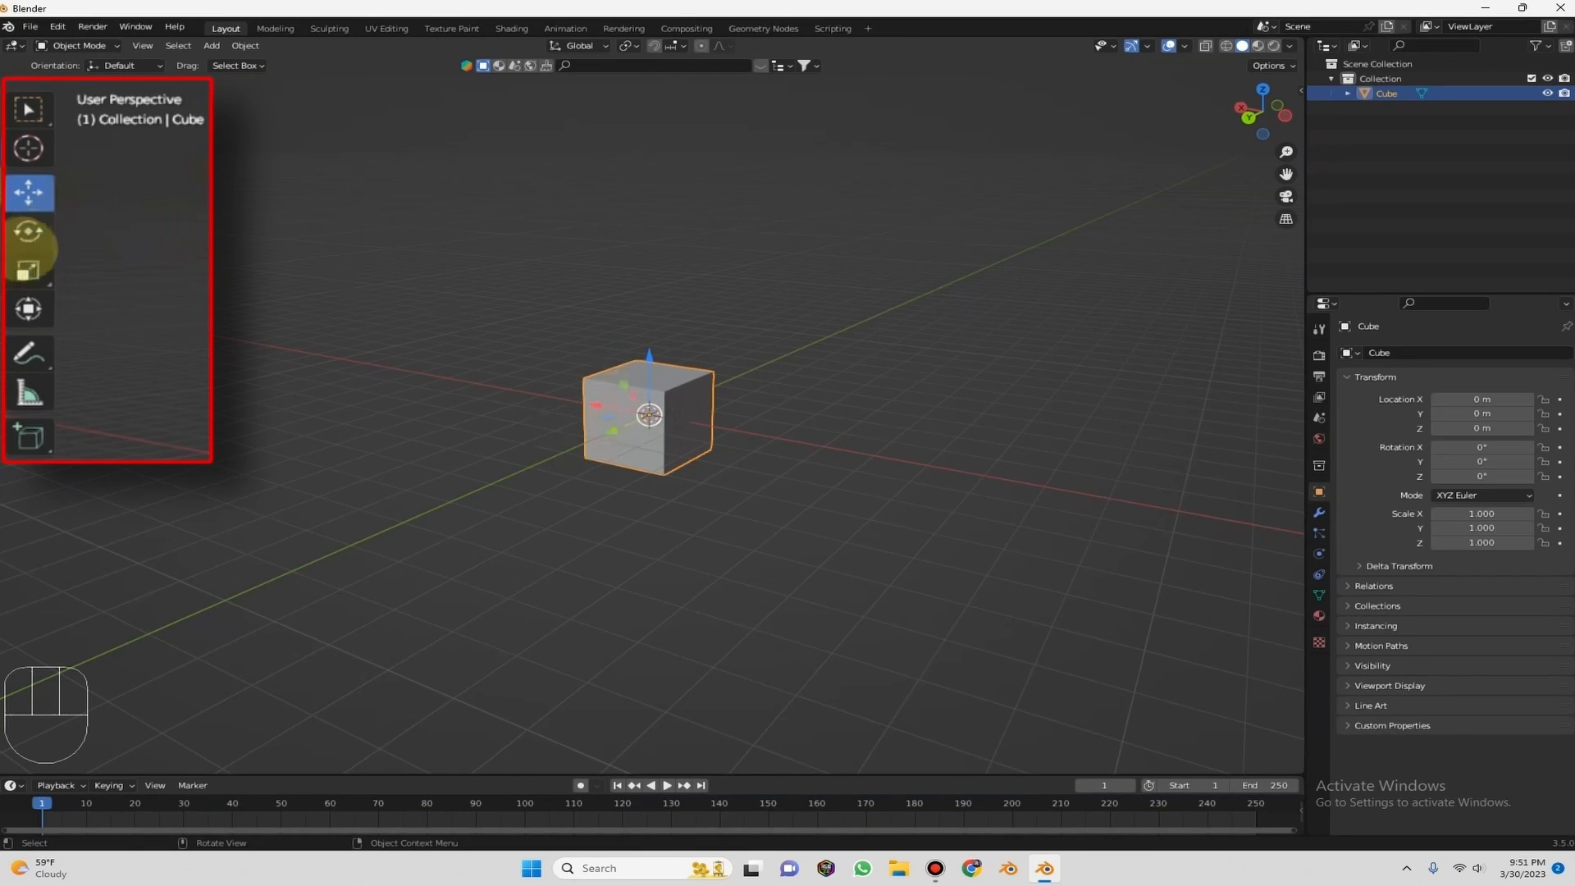
{"action": "left_click", "coordinate": [28, 231]}
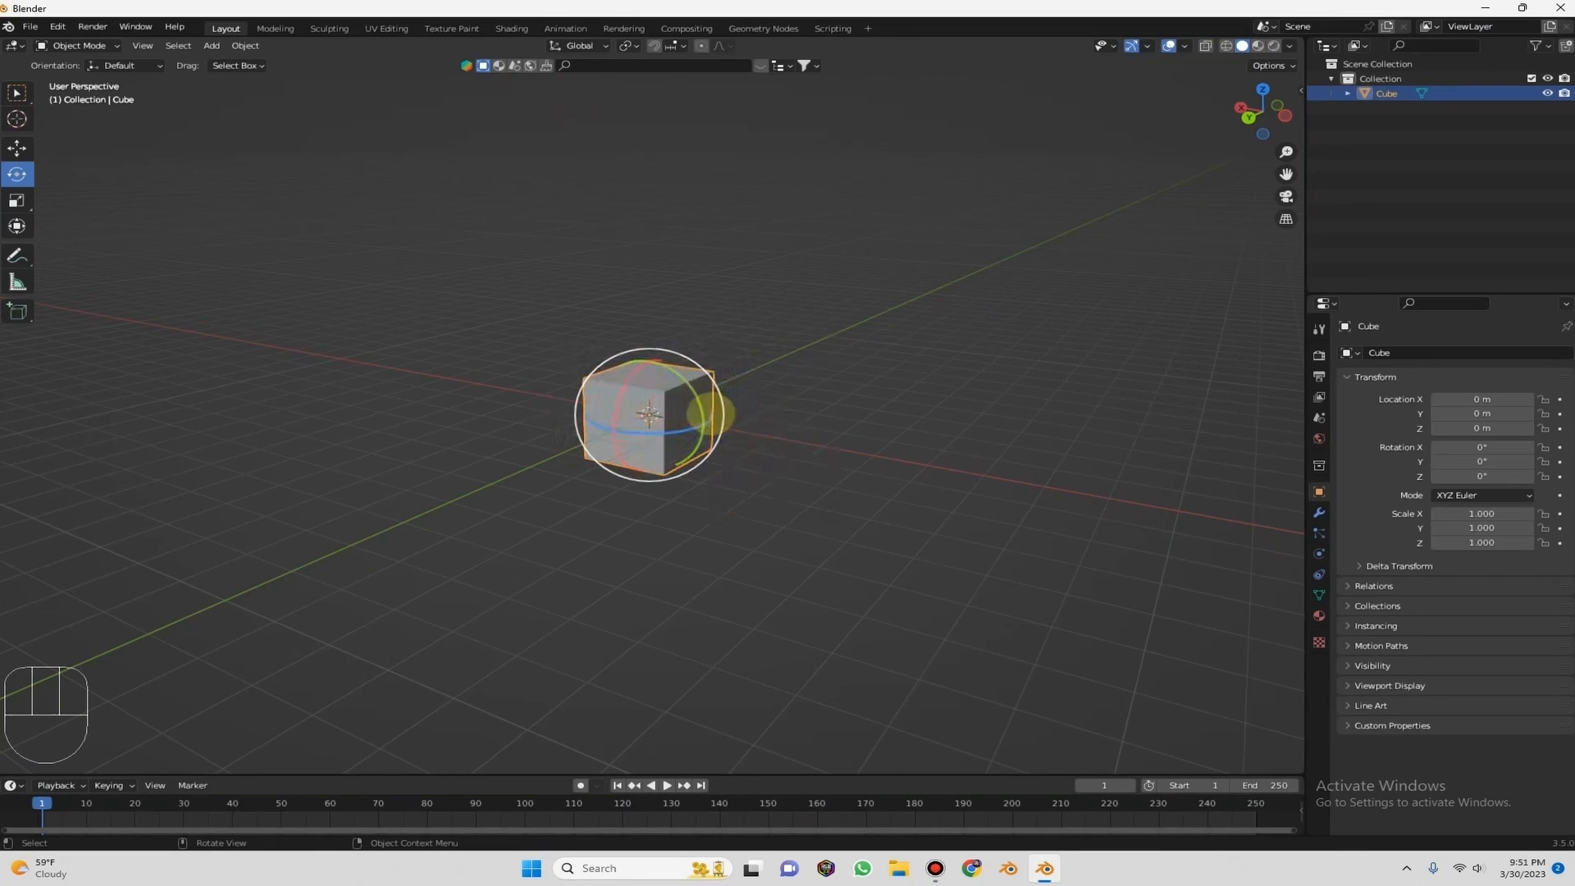
{"action": "mouse_move", "coordinate": [1261, 110]}
{"action": "left_mouse_down"}
{"action": "mouse_move", "coordinate": [1234, 140]}
{"action": "mouse_move", "coordinate": [1272, 117]}
{"action": "left_mouse_up"}
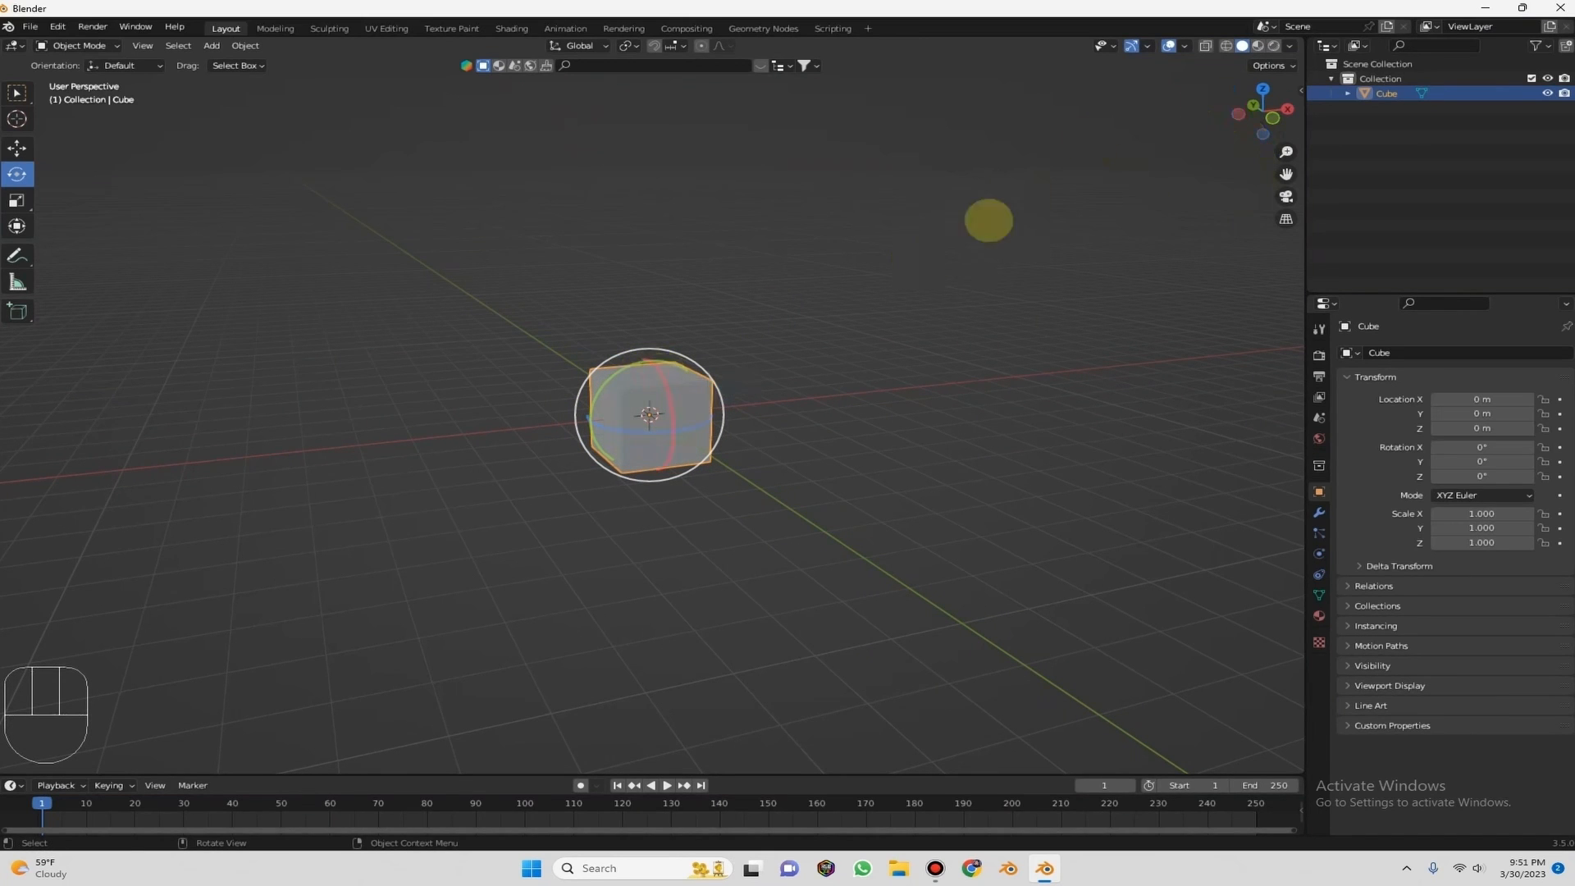
{"action": "left_click_drag", "start_coordinate": [1249, 105], "coordinate": [1269, 109]}
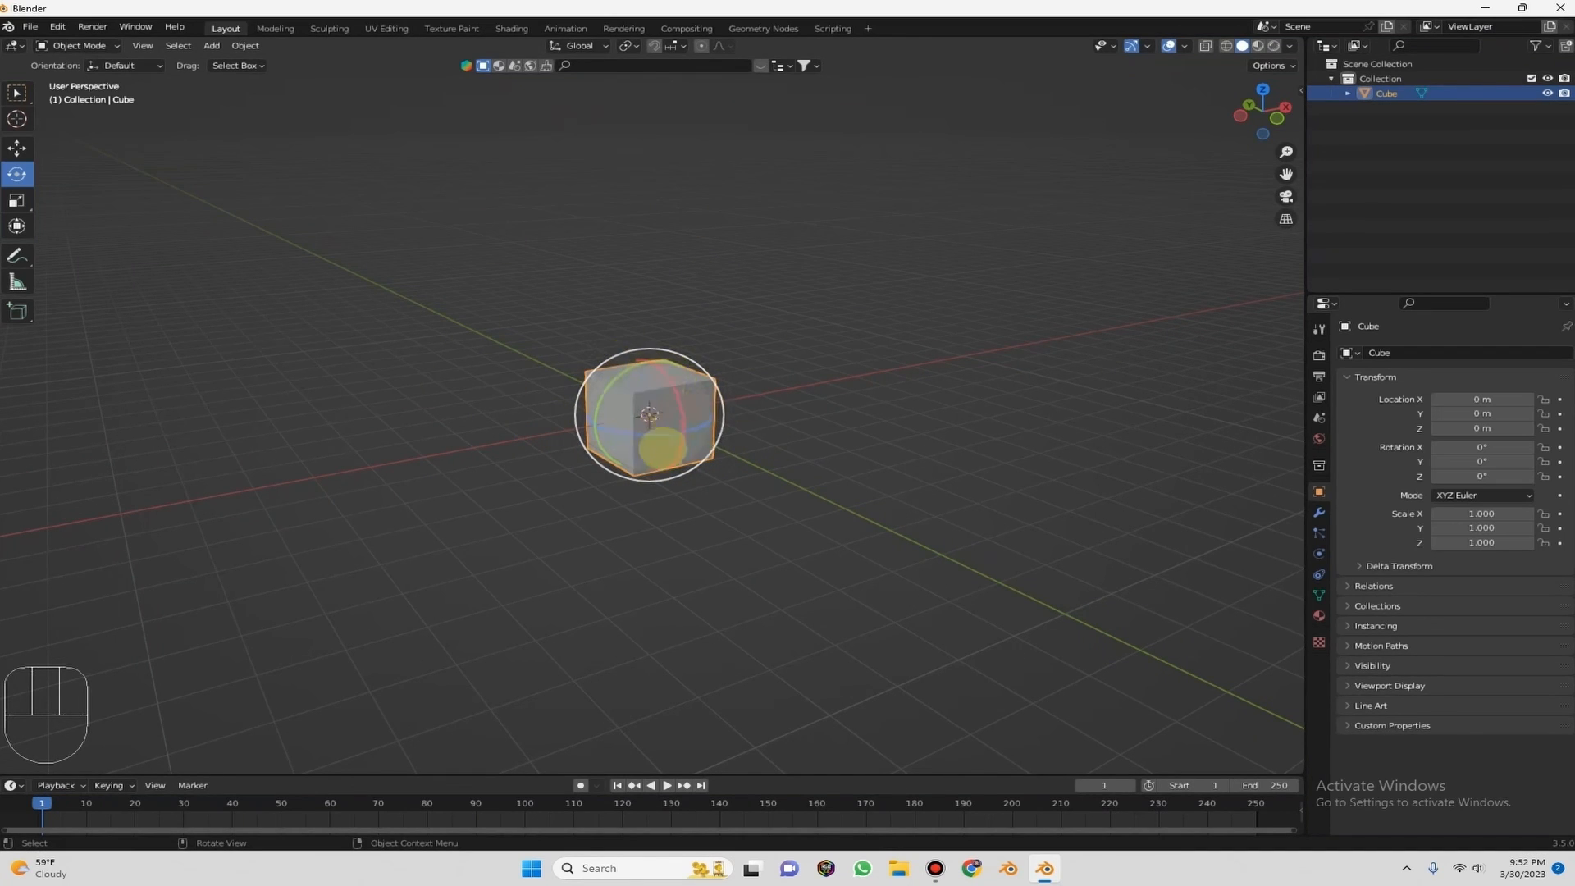
{"action": "left_click_drag", "start_coordinate": [1255, 113], "coordinate": [1277, 112]}
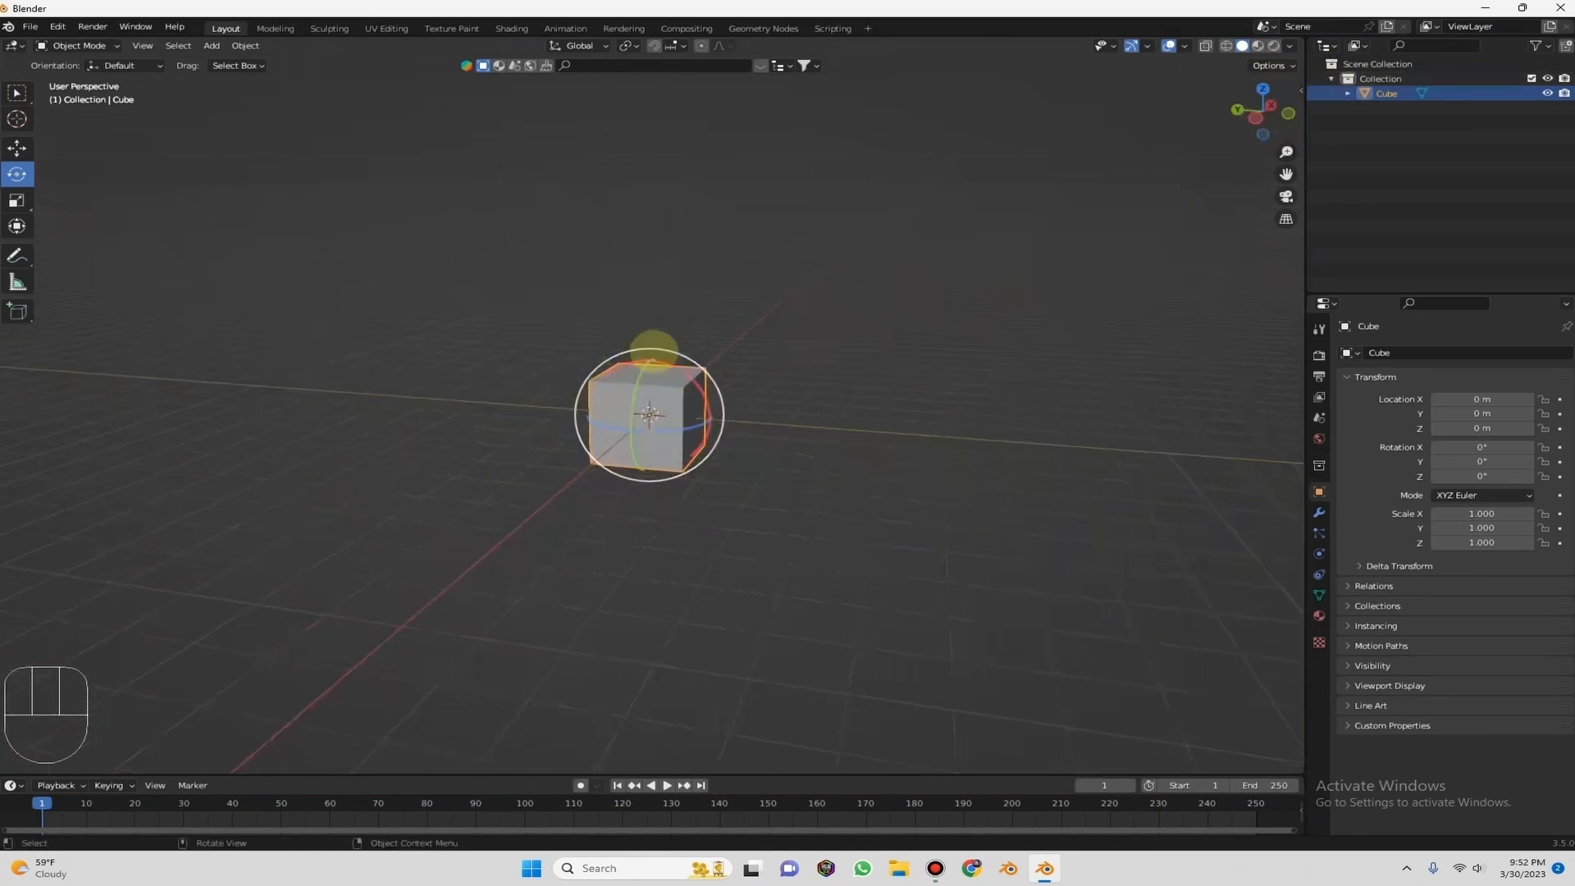
{"action": "left_click_drag", "start_coordinate": [683, 368], "coordinate": [698, 383]}
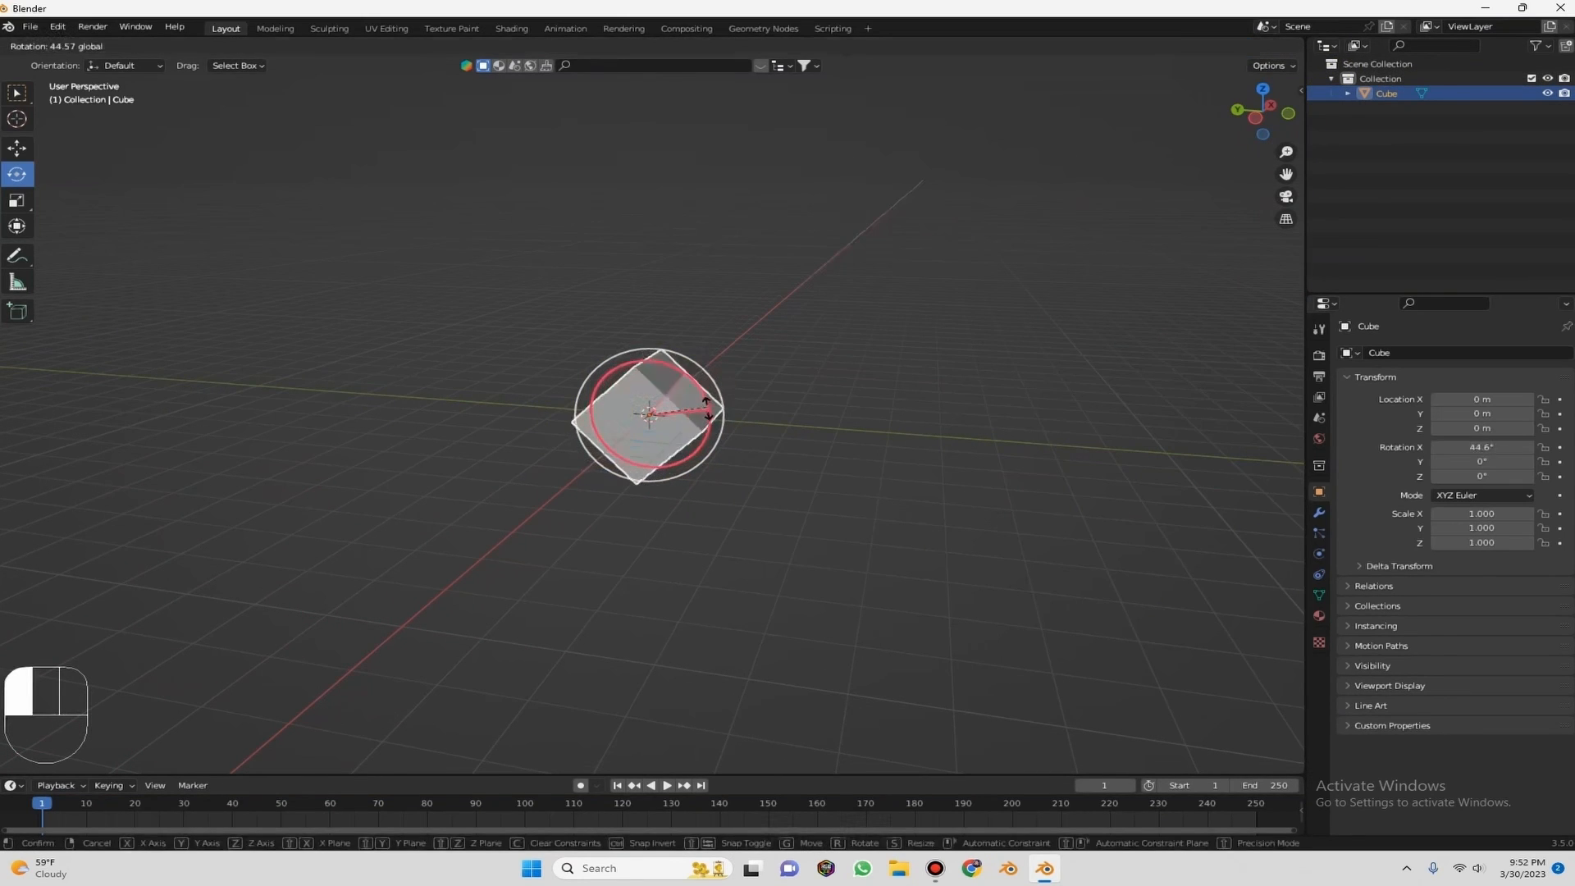
{"action": "left_click_drag", "start_coordinate": [711, 473], "coordinate": [680, 508]}
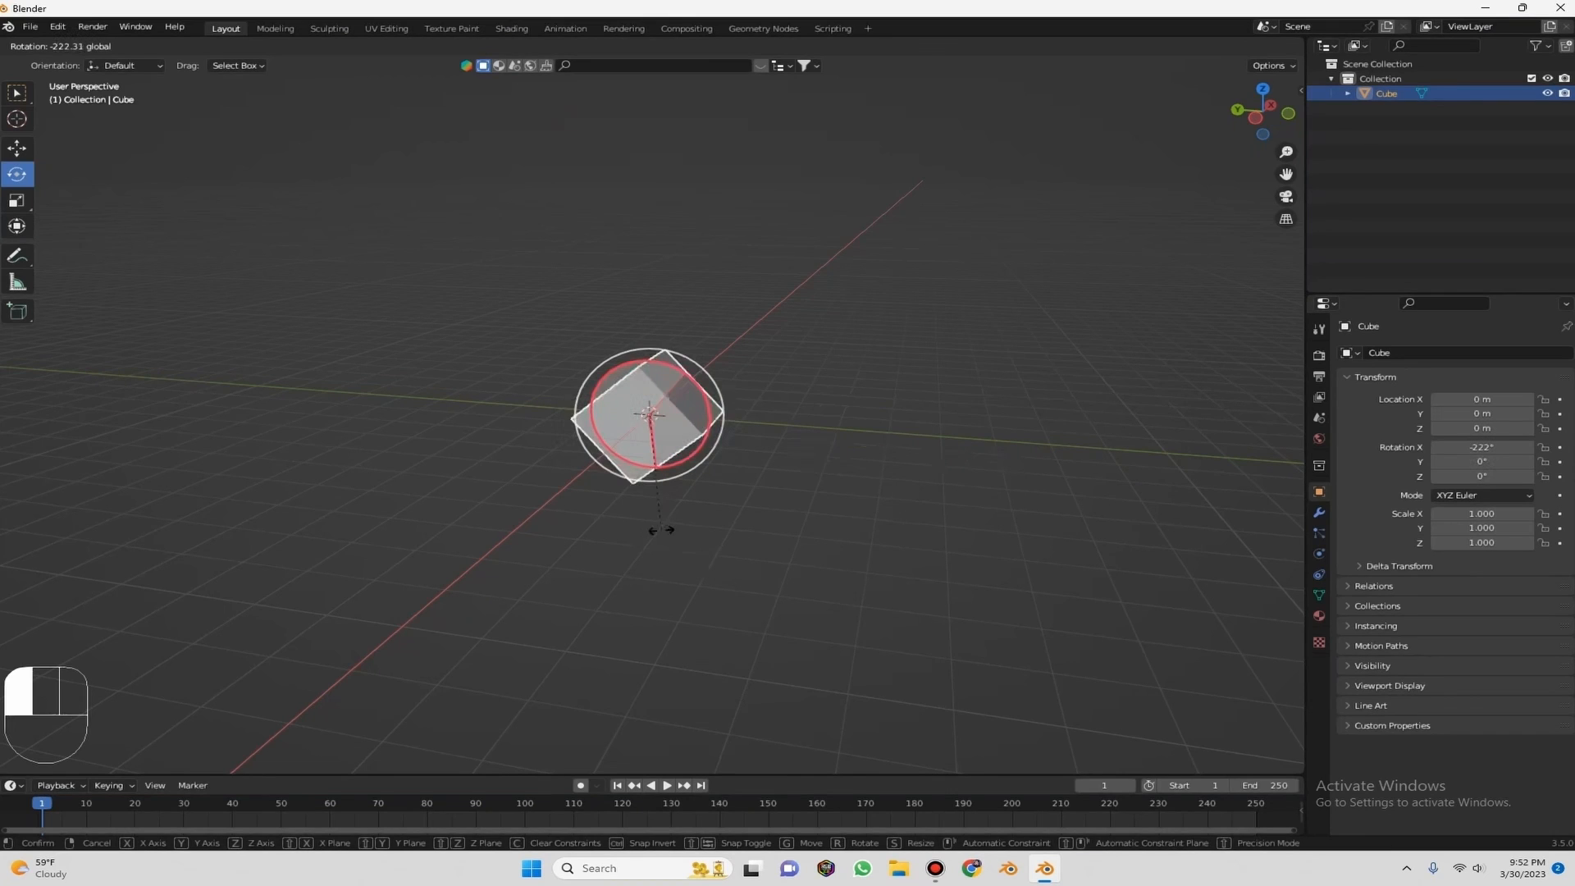
{"action": "left_click_drag", "start_coordinate": [542, 369], "coordinate": [596, 310]}
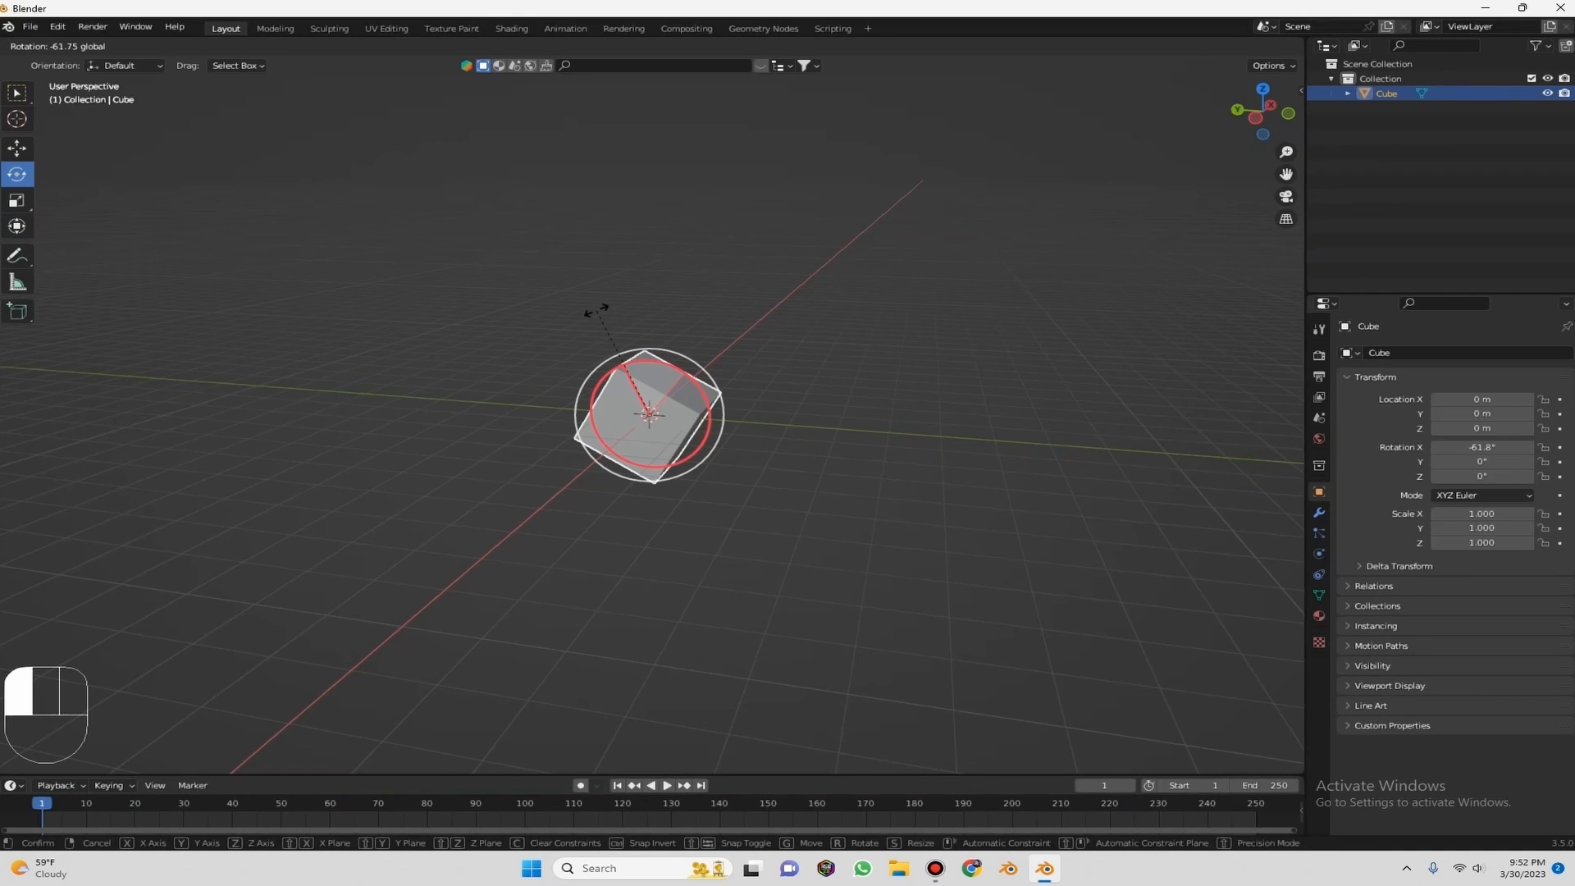
{"action": "left_click_drag", "start_coordinate": [595, 310], "coordinate": [595, 310]}
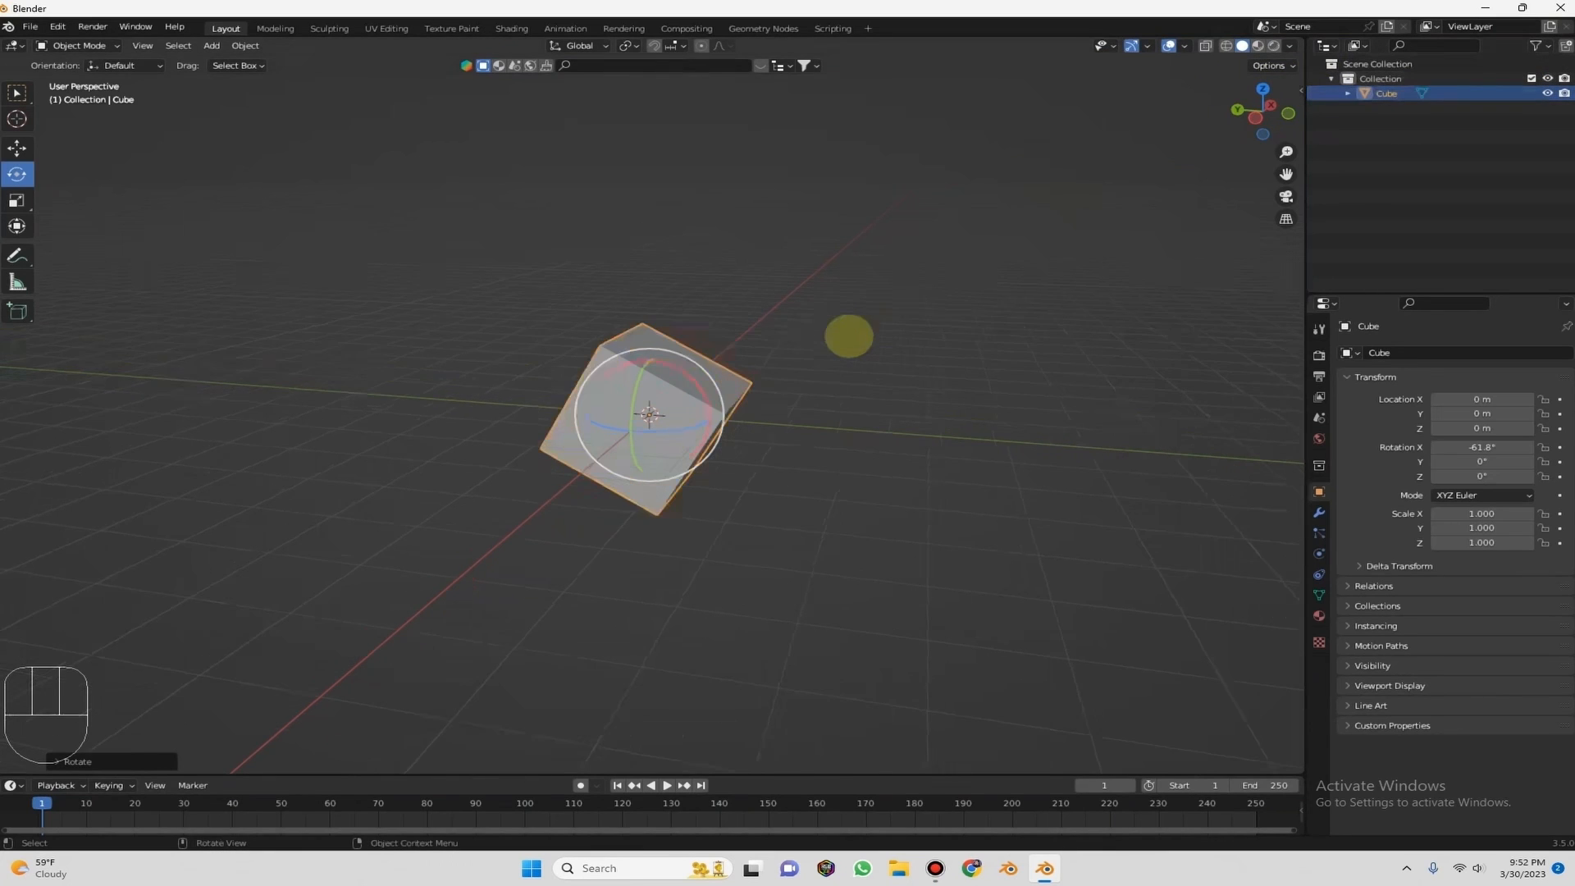
Rotate the cube around the Y axis to about 396°, and around the Z axis to a Z rotation of about -134°.
{"action": "left_click_drag", "start_coordinate": [1260, 106], "coordinate": [1258, 111]}
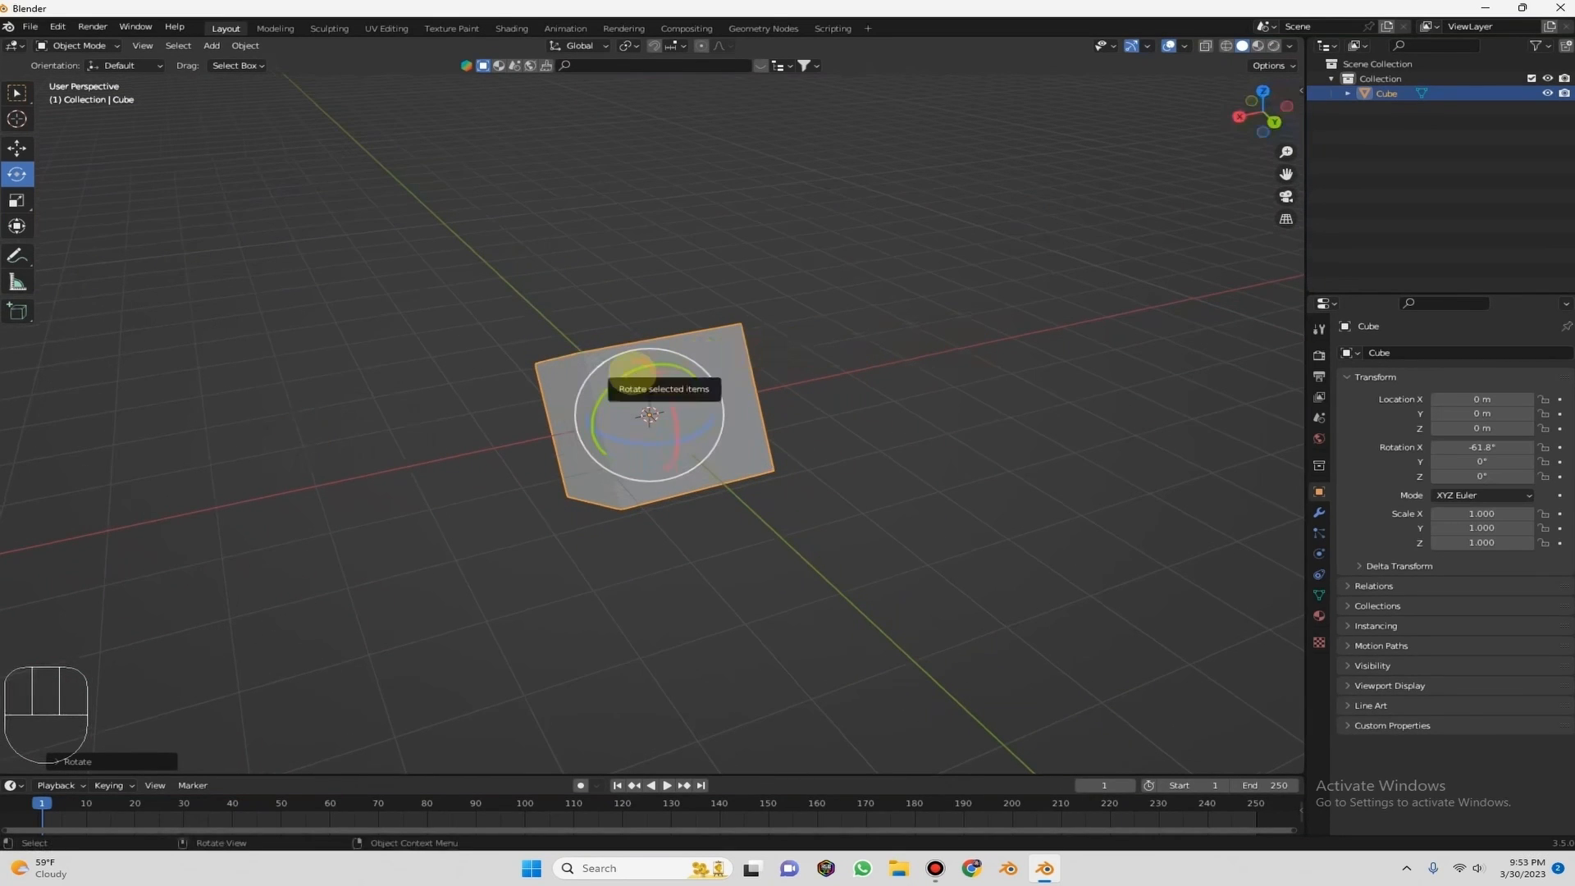
{"action": "left_click_drag", "start_coordinate": [639, 370], "coordinate": [603, 380]}
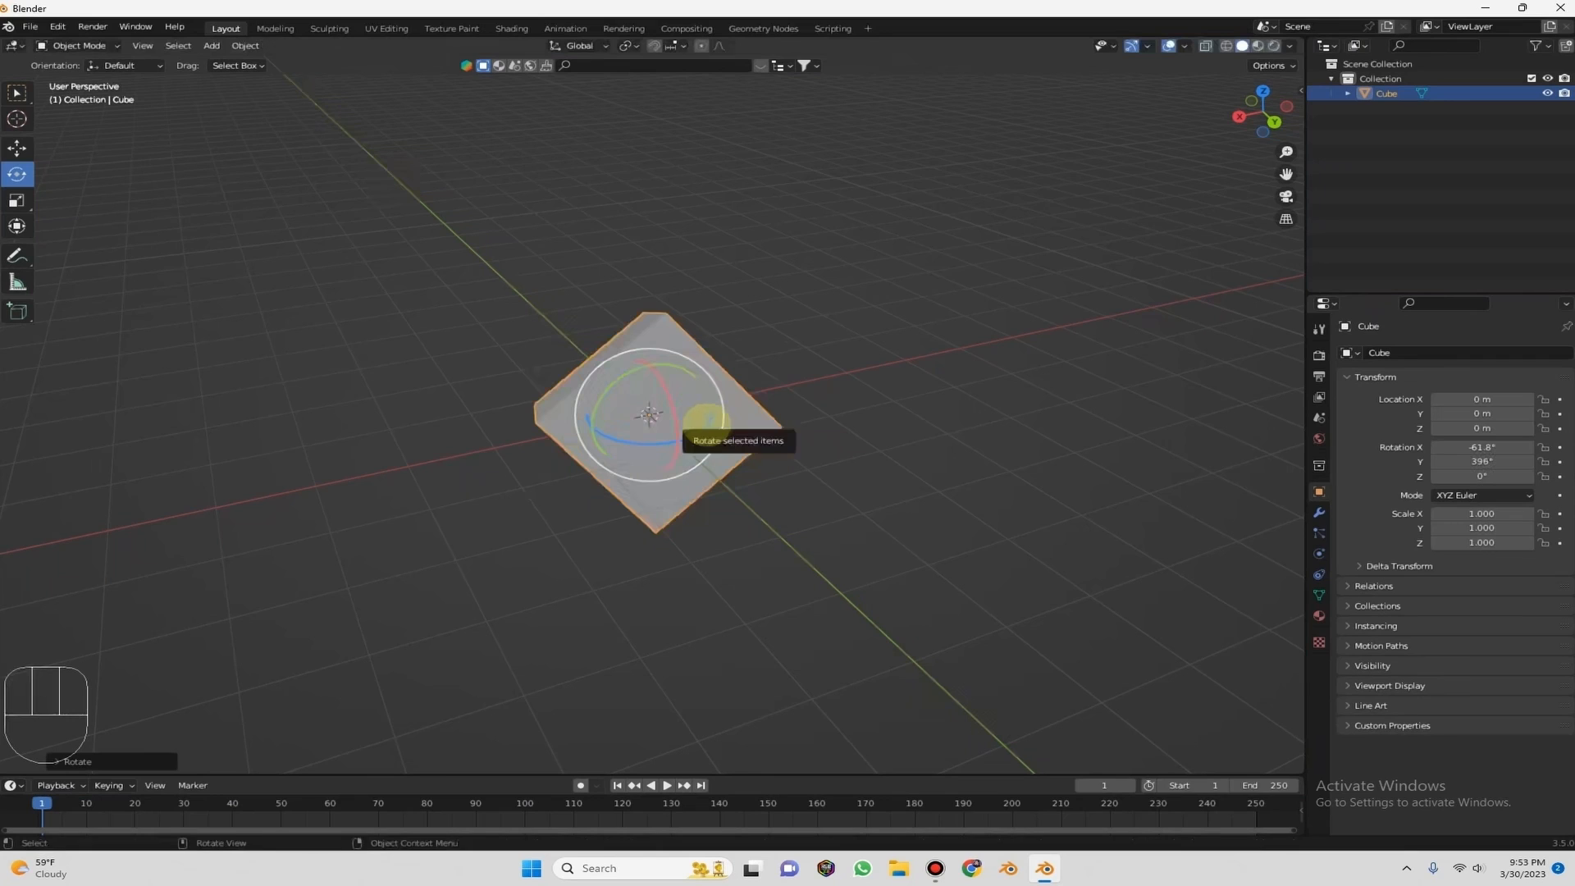
{"action": "left_click_drag", "start_coordinate": [607, 436], "coordinate": [703, 431]}
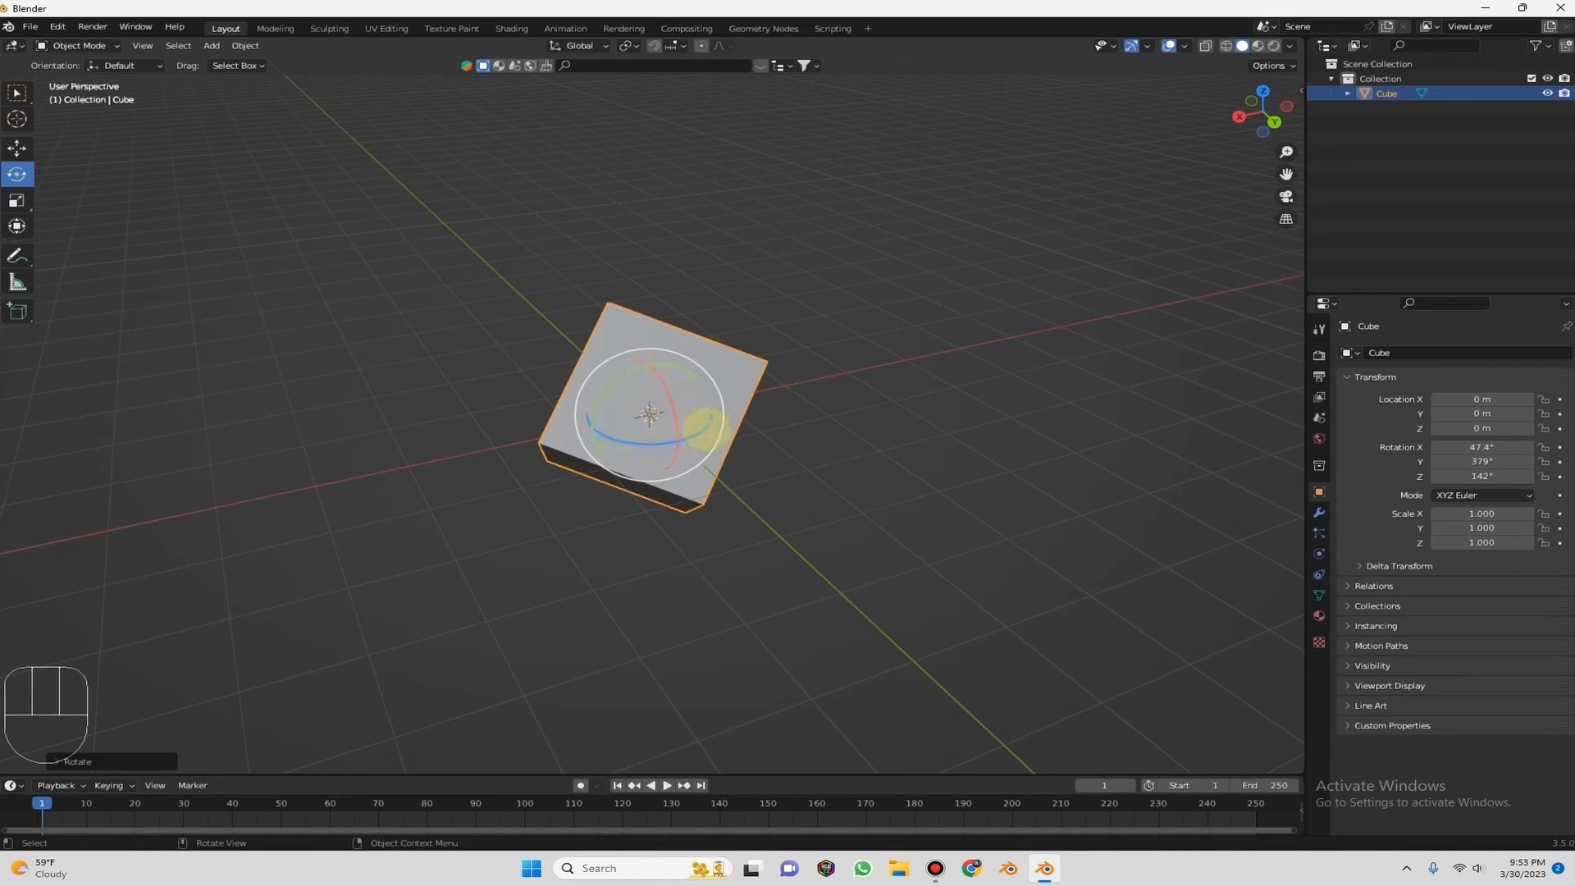
{"action": "left_click_drag", "start_coordinate": [703, 422], "coordinate": [725, 331]}
{"action": "scroll", "coordinate": [1001, 231], "scroll_direction": "down", "scroll_amount": 1}
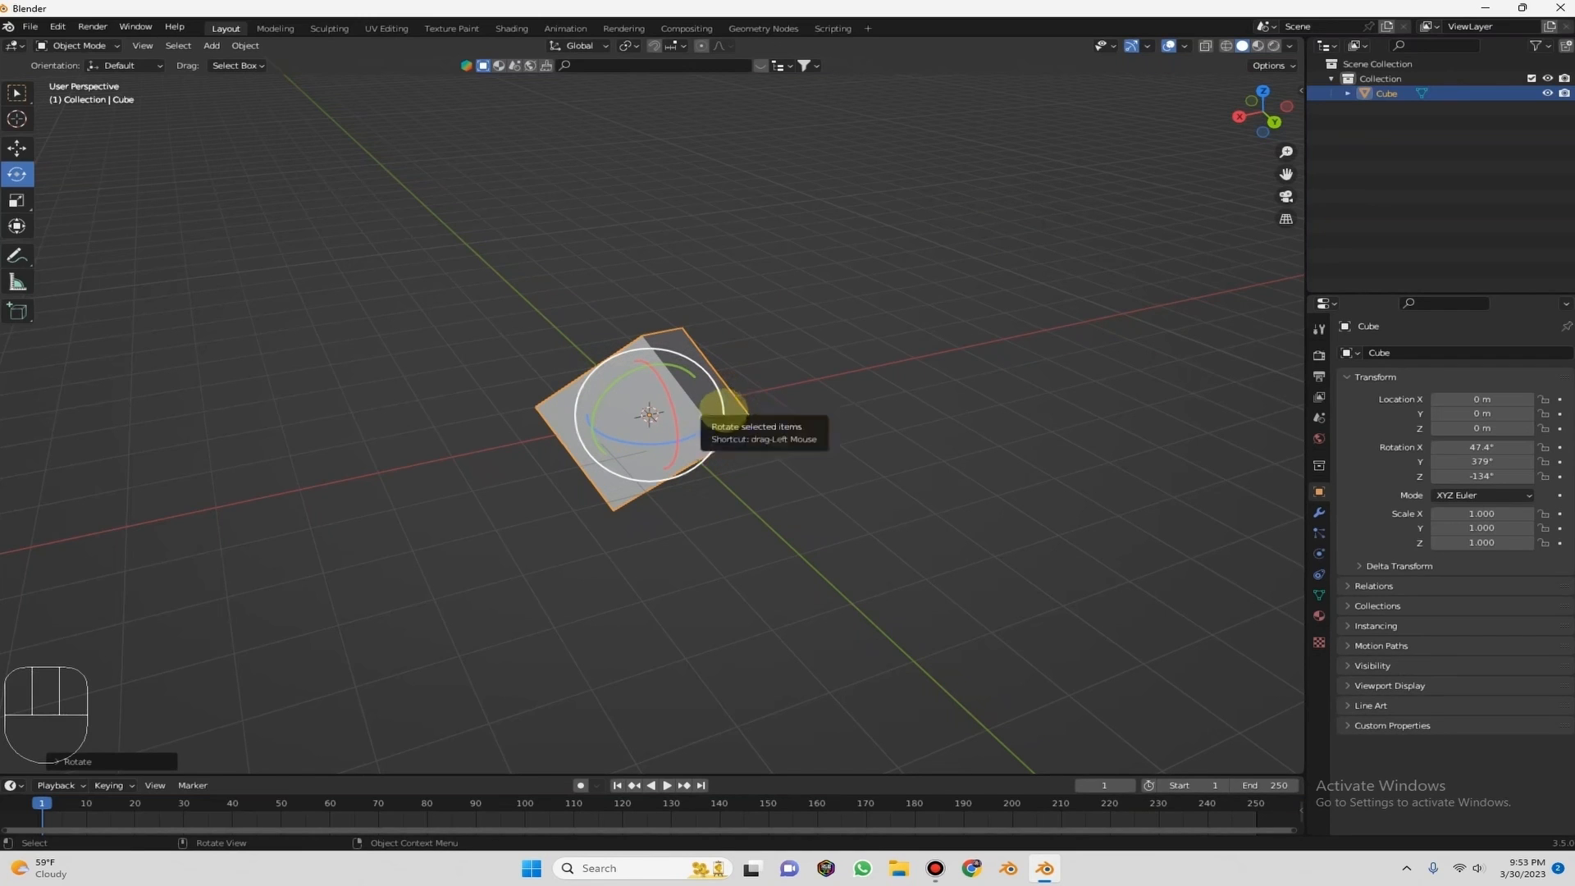
Rotate the cube in the view plane, and trackball-rotate it freely to about X -719°, Y 390°, Z -111°.
{"action": "left_click_drag", "start_coordinate": [725, 413], "coordinate": [713, 372]}
{"action": "middle_click_drag", "start_coordinate": [710, 367], "coordinate": [601, 360]}
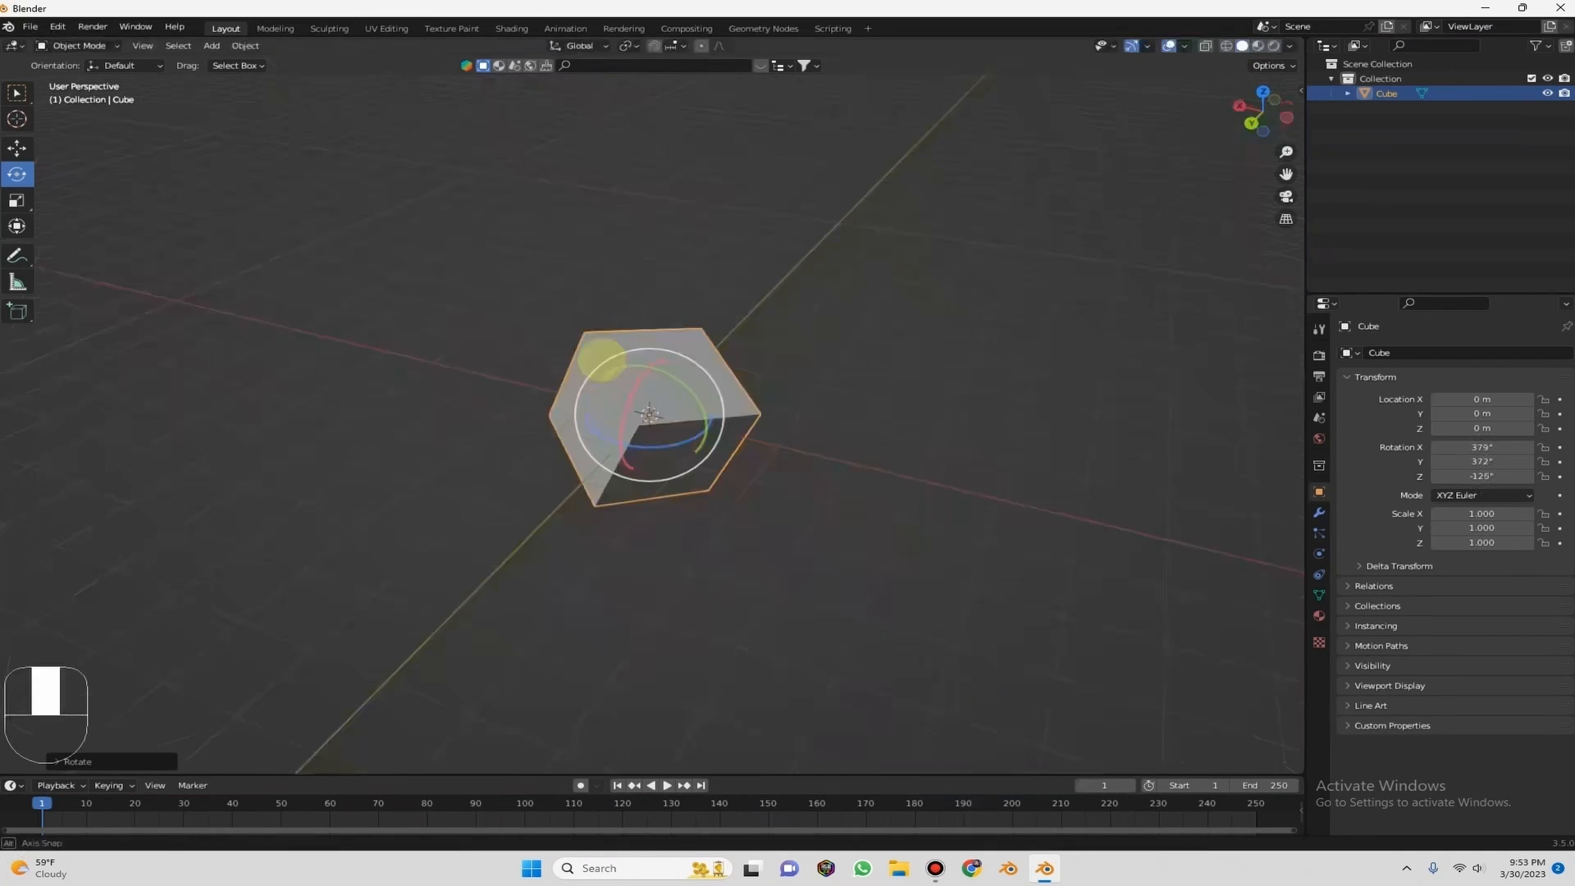
{"action": "mouse_move", "coordinate": [652, 413]}
{"action": "left_mouse_down"}
{"action": "mouse_move", "coordinate": [574, 478]}
{"action": "mouse_move", "coordinate": [743, 366]}
{"action": "mouse_move", "coordinate": [706, 377]}
{"action": "mouse_move", "coordinate": [692, 355]}
{"action": "mouse_move", "coordinate": [648, 411]}
{"action": "left_mouse_up"}
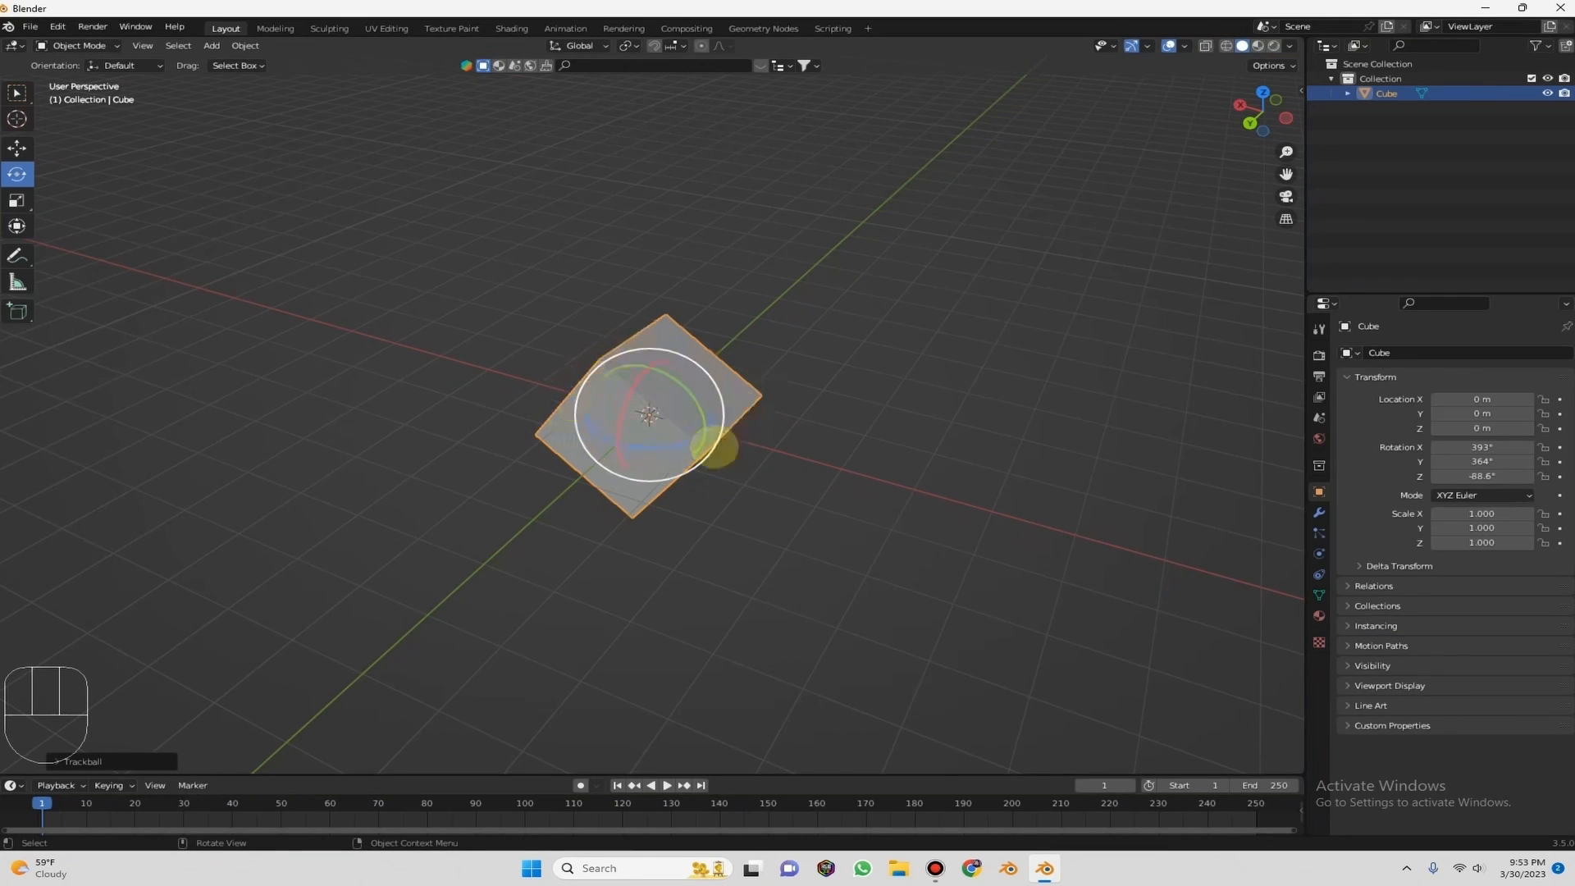
{"action": "left_click_drag", "start_coordinate": [647, 412], "coordinate": [696, 457]}
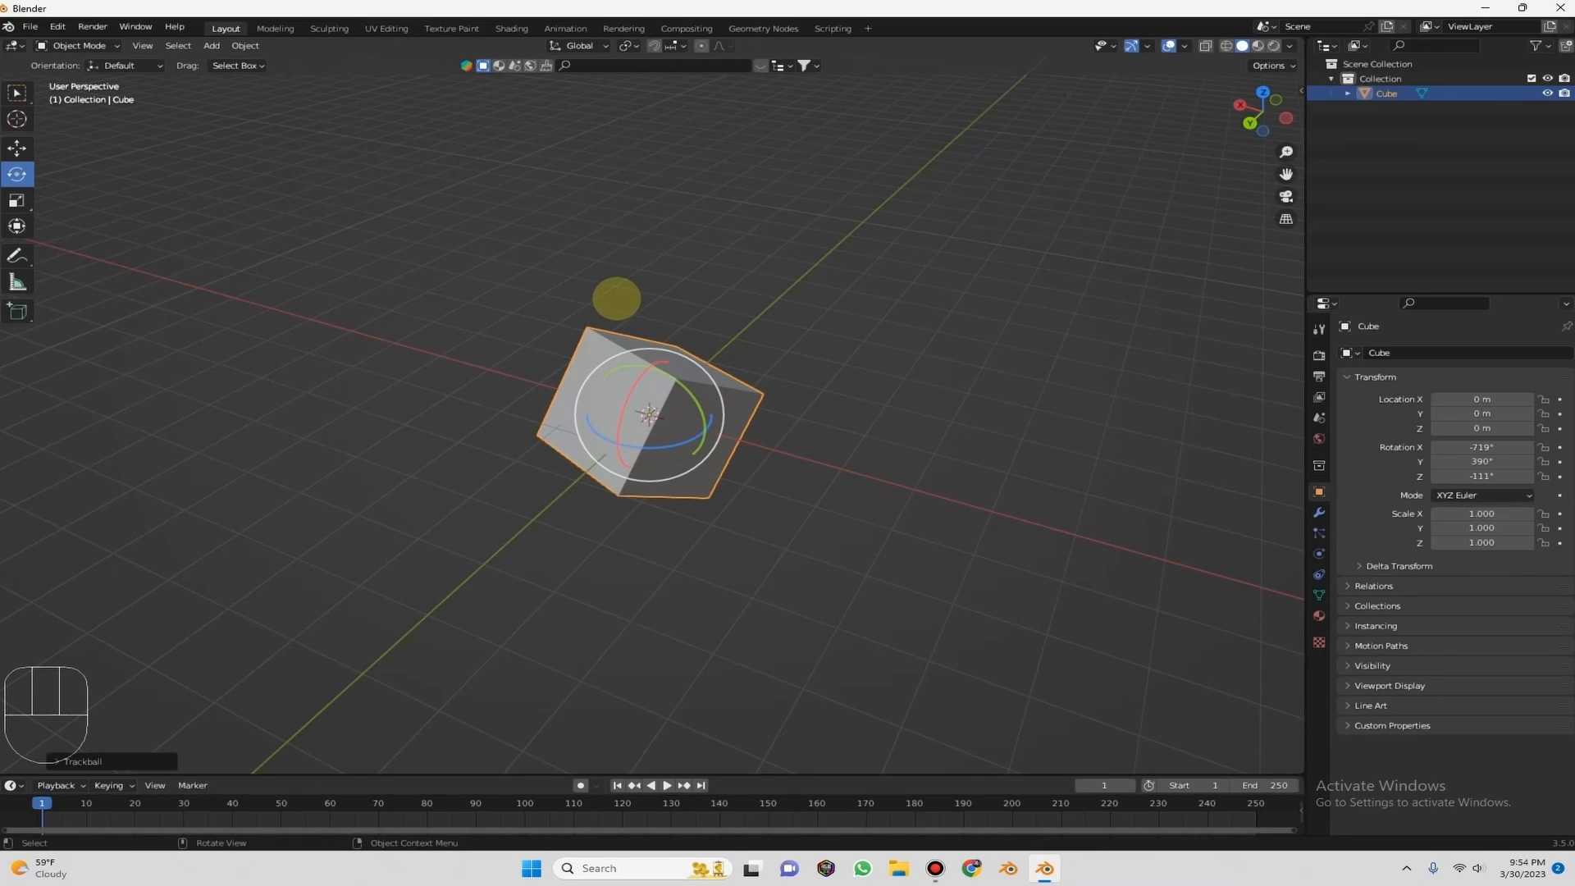
Clear the cube's rotation to 0° on all axes.
{"action": "key", "text": "alt"}
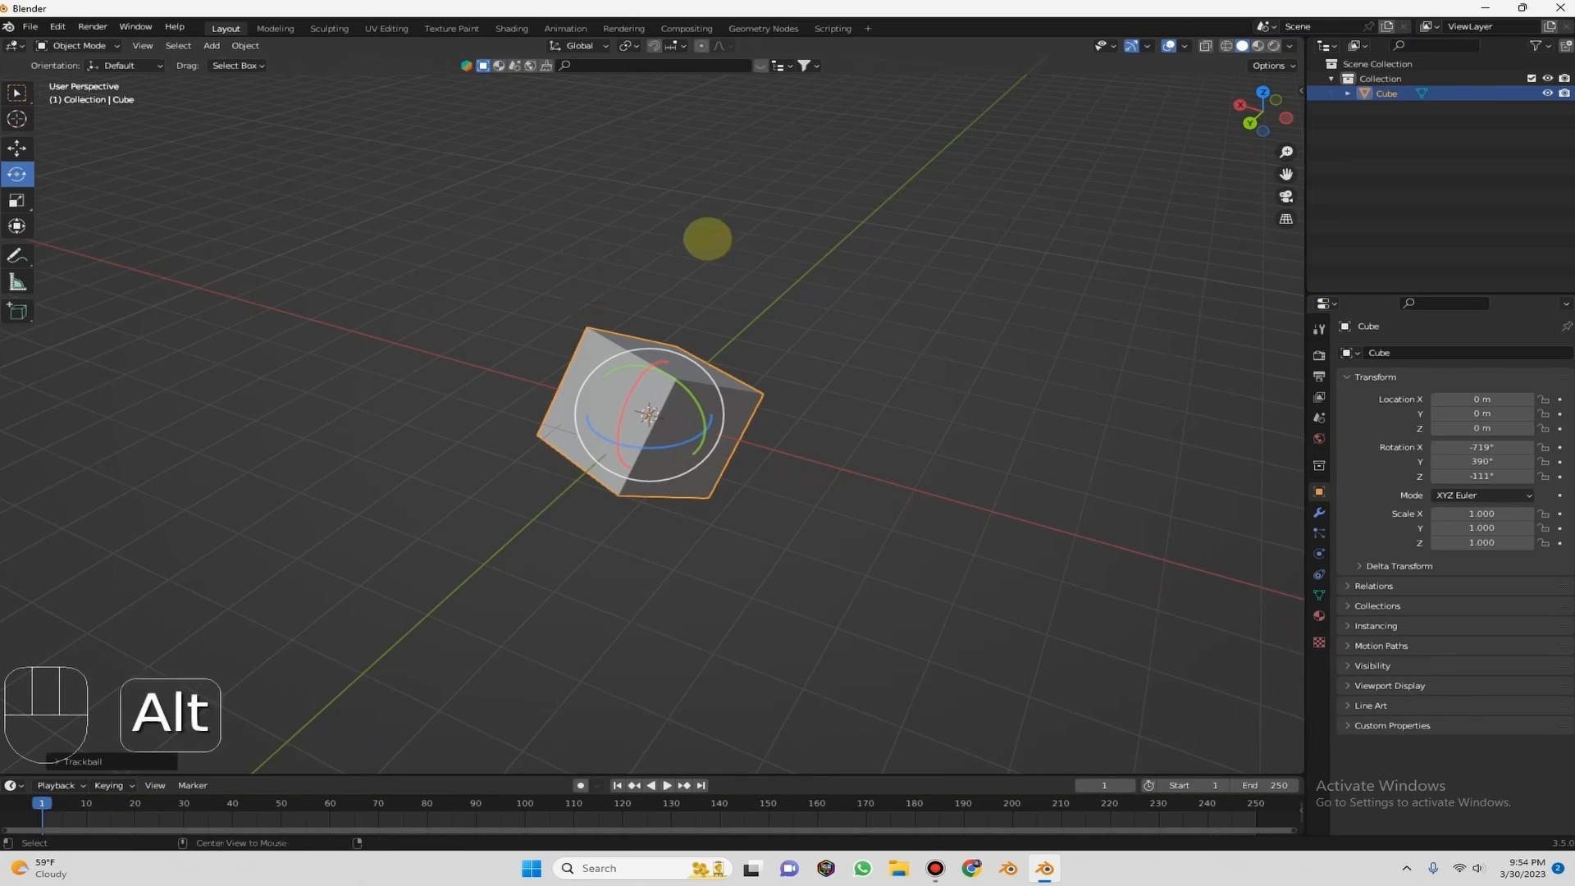
{"action": "key", "text": "alt+r"}
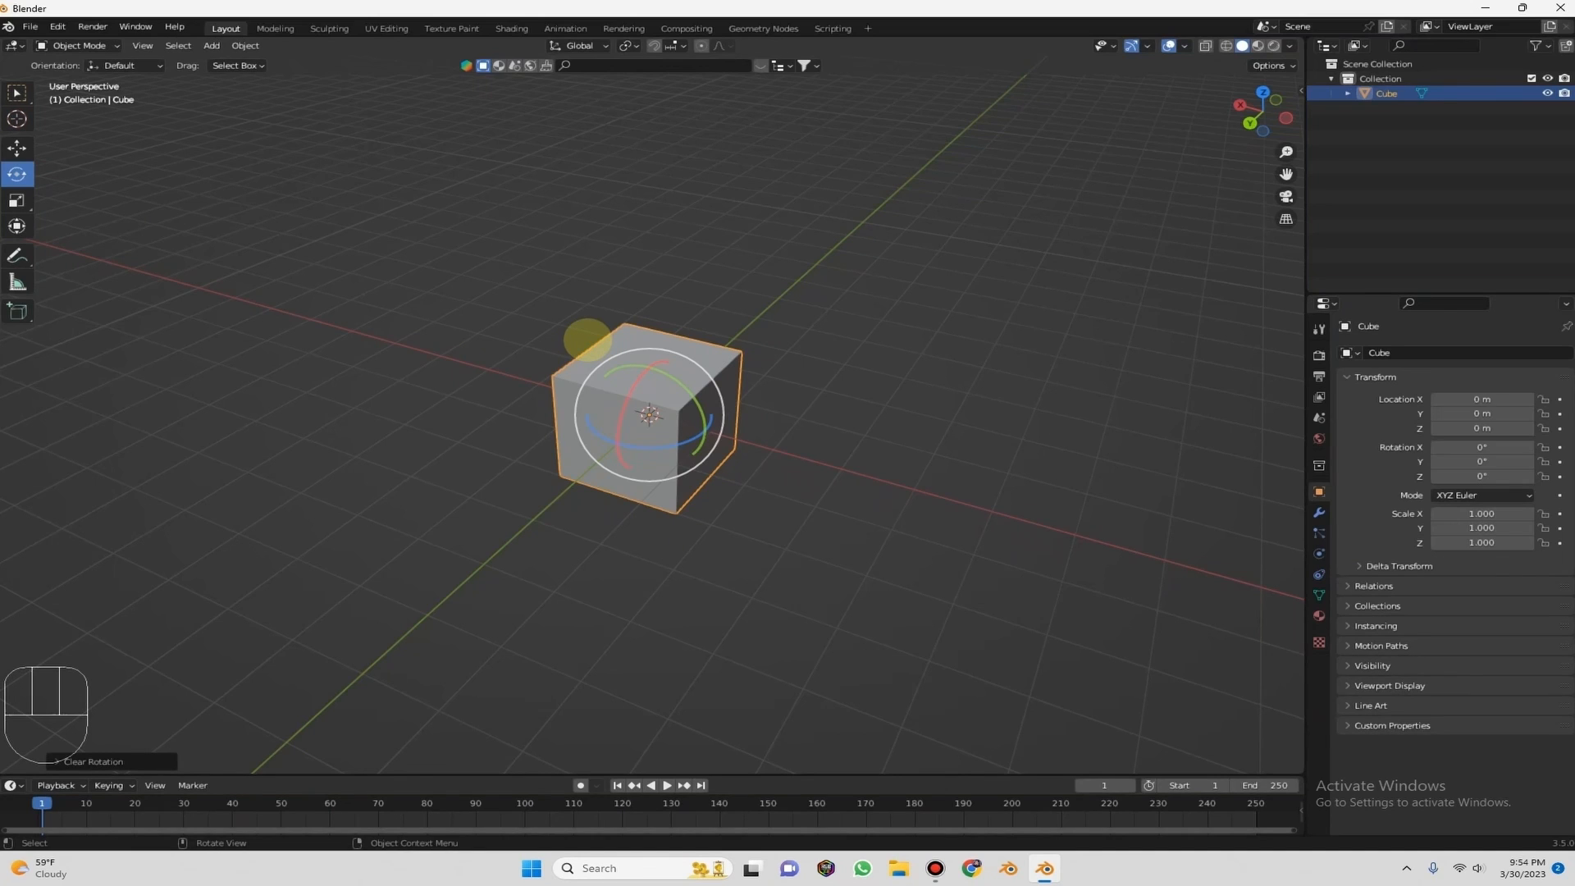
{"action": "key", "text": "alt"}
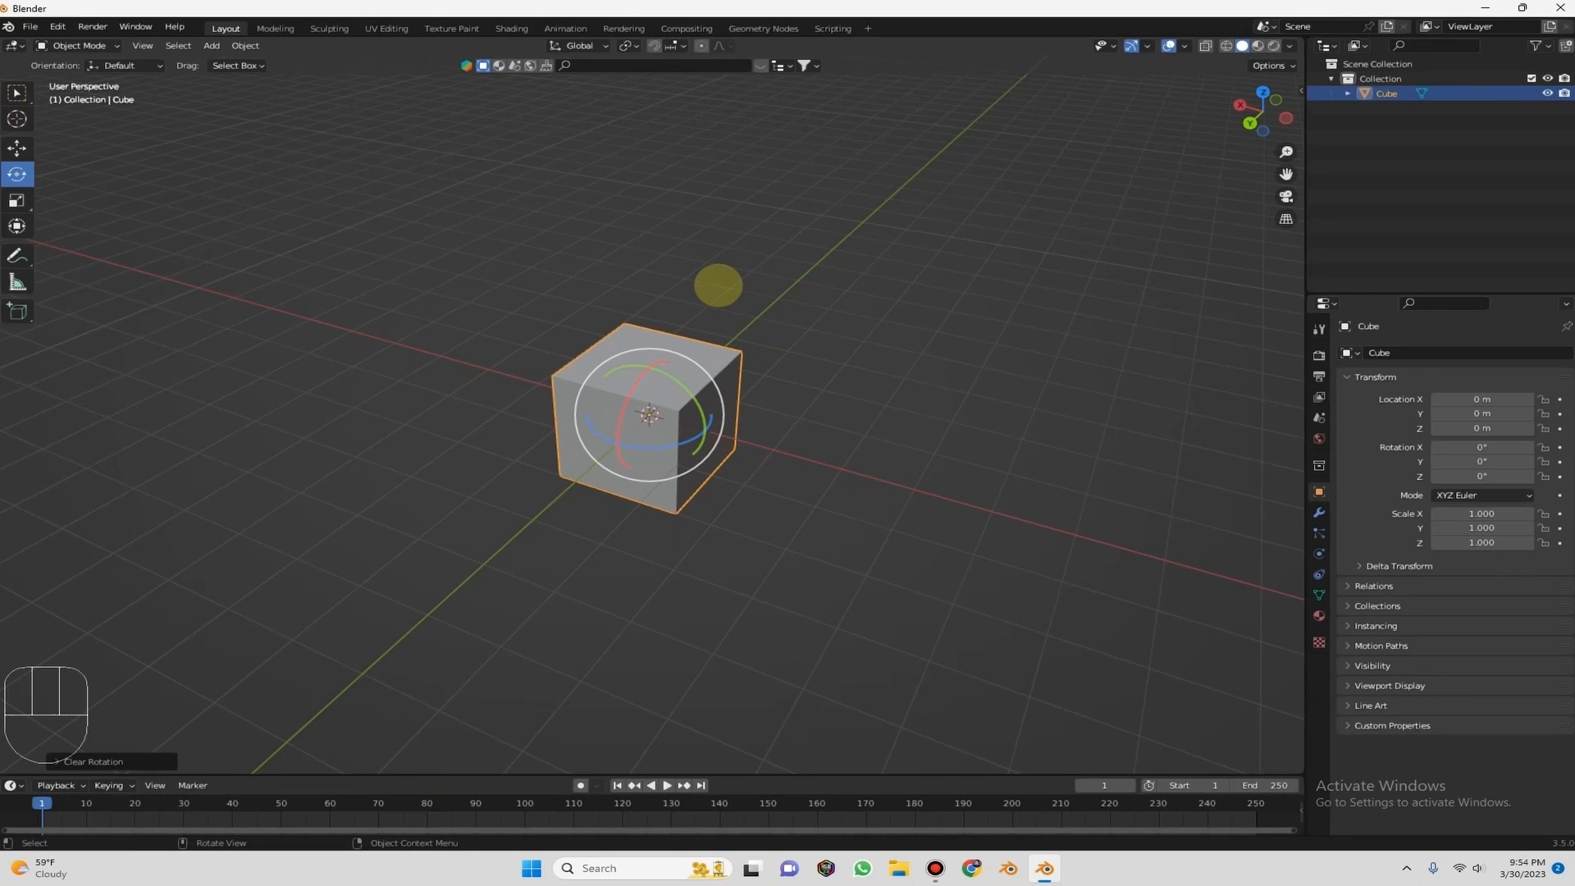
{"action": "key", "text": "super"}
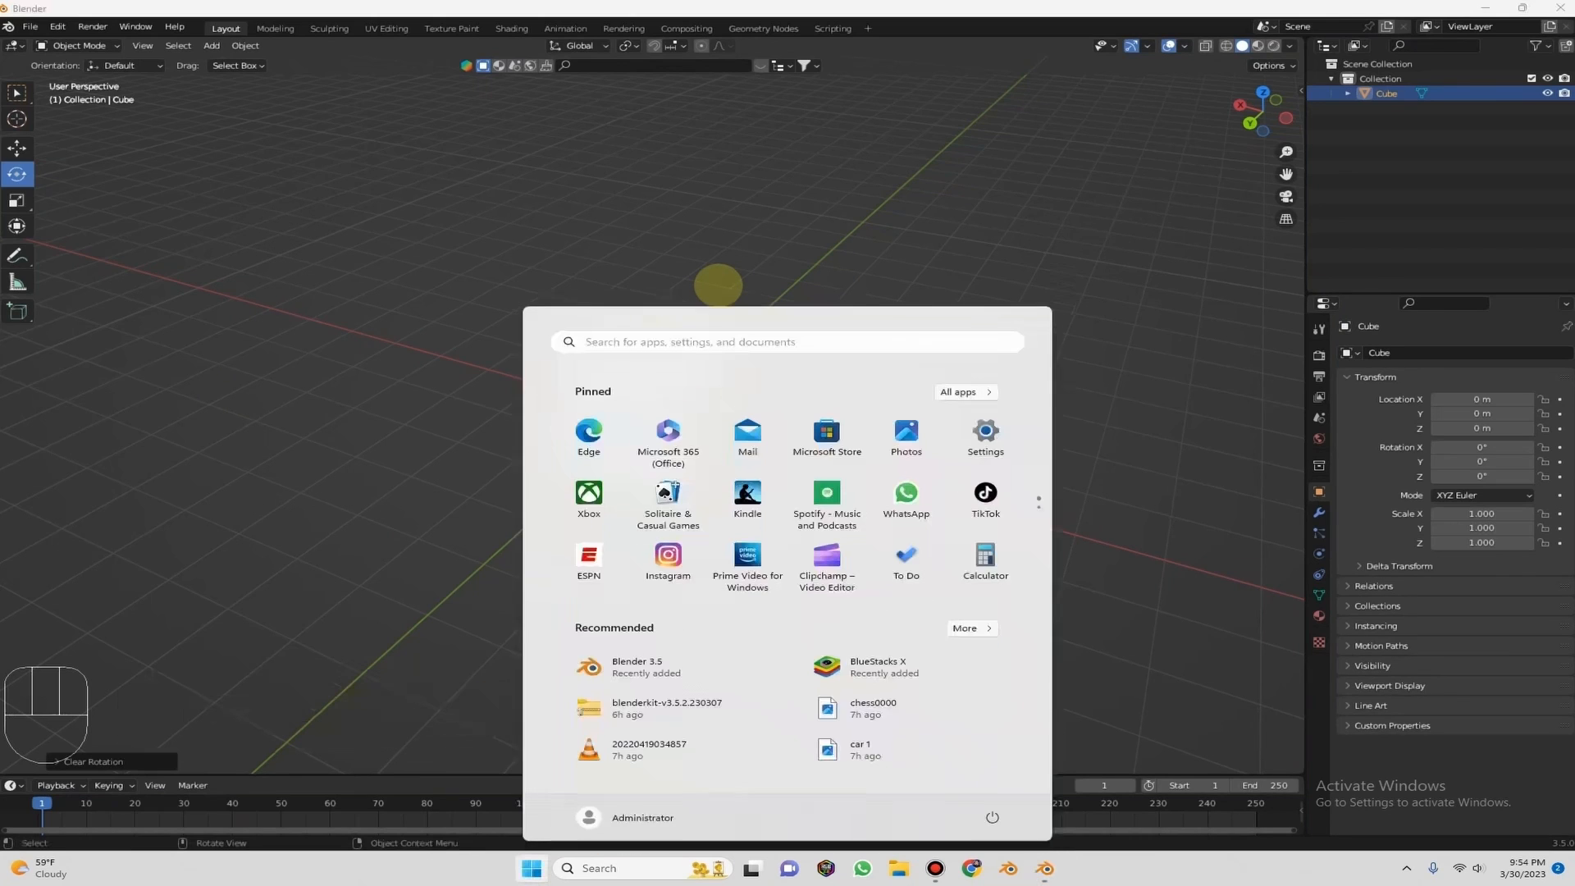
{"action": "key", "text": "super"}
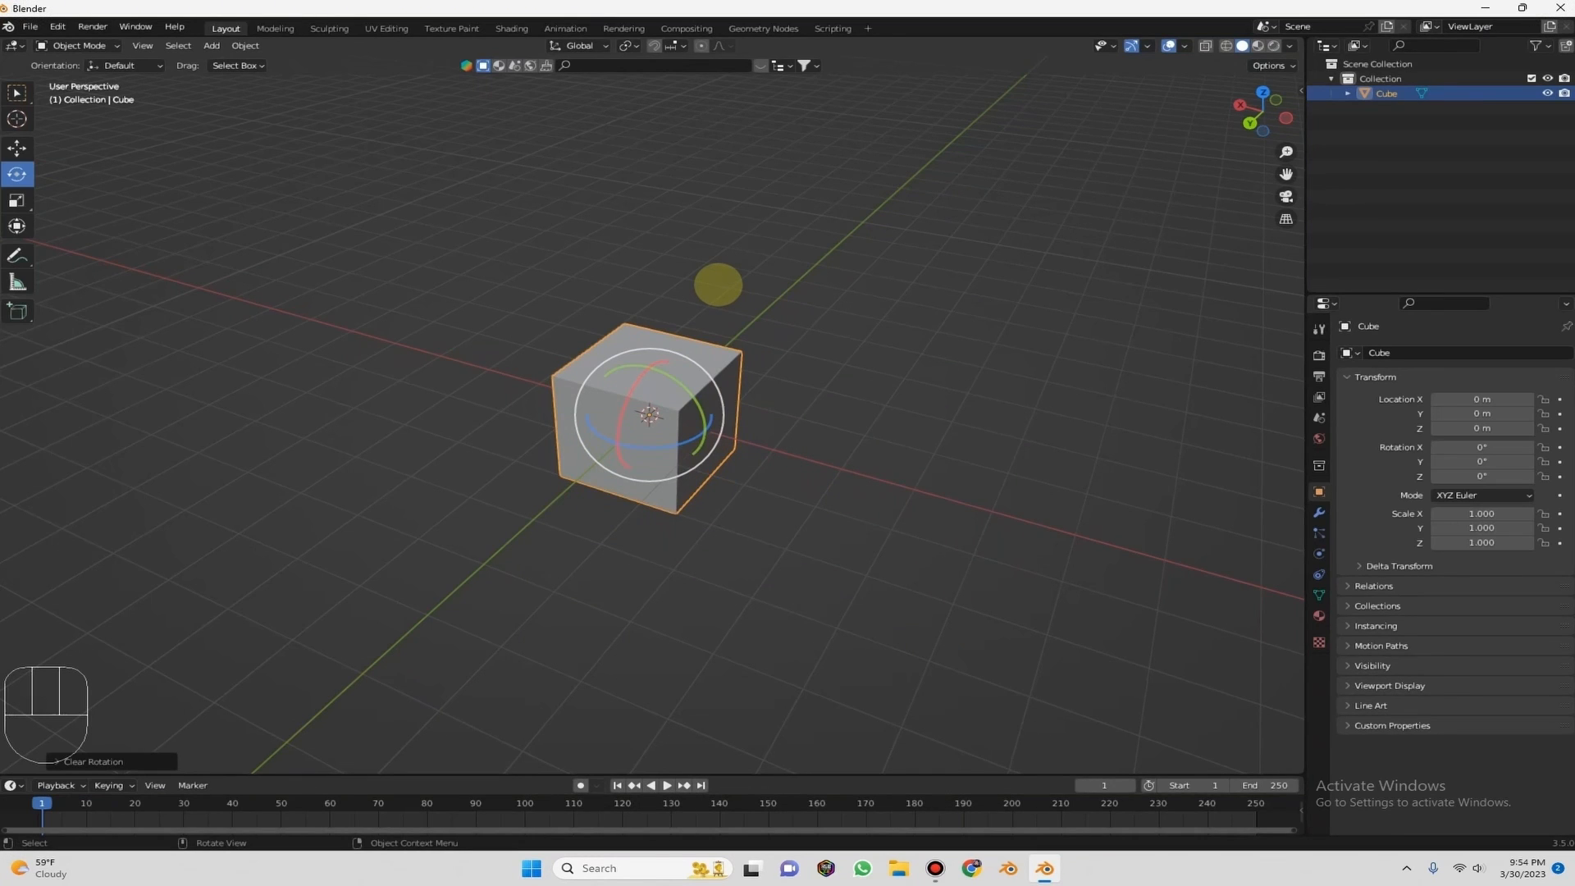
Try moving the cube freely, and constrained to the global X, Y and Z axes, cancelling each move.
{"action": "key", "text": "g"}
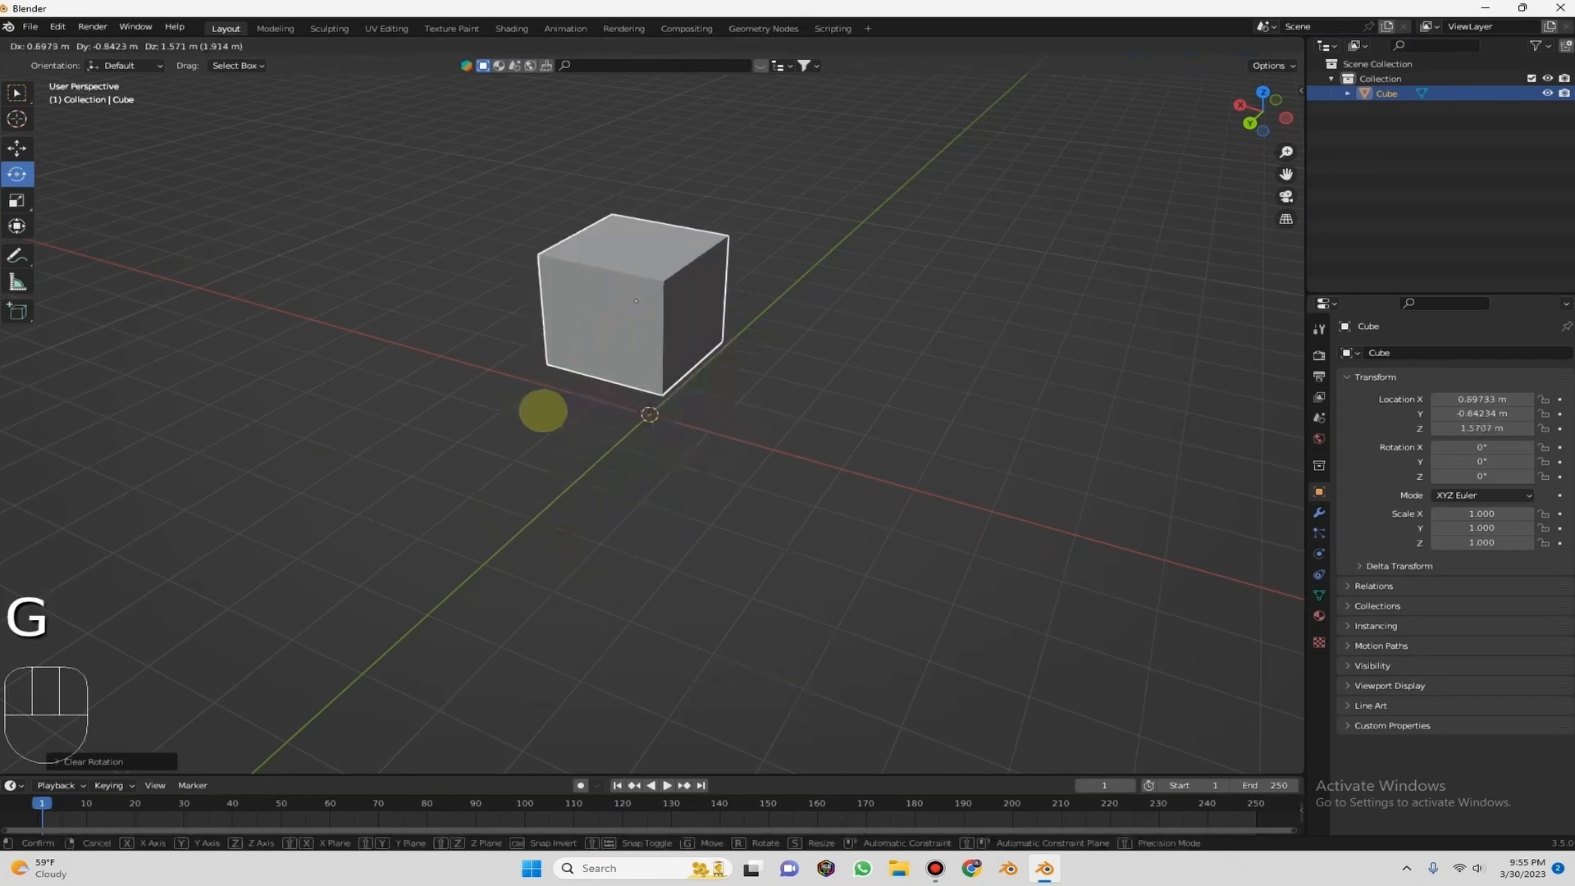
{"action": "right_click", "coordinate": [734, 508]}
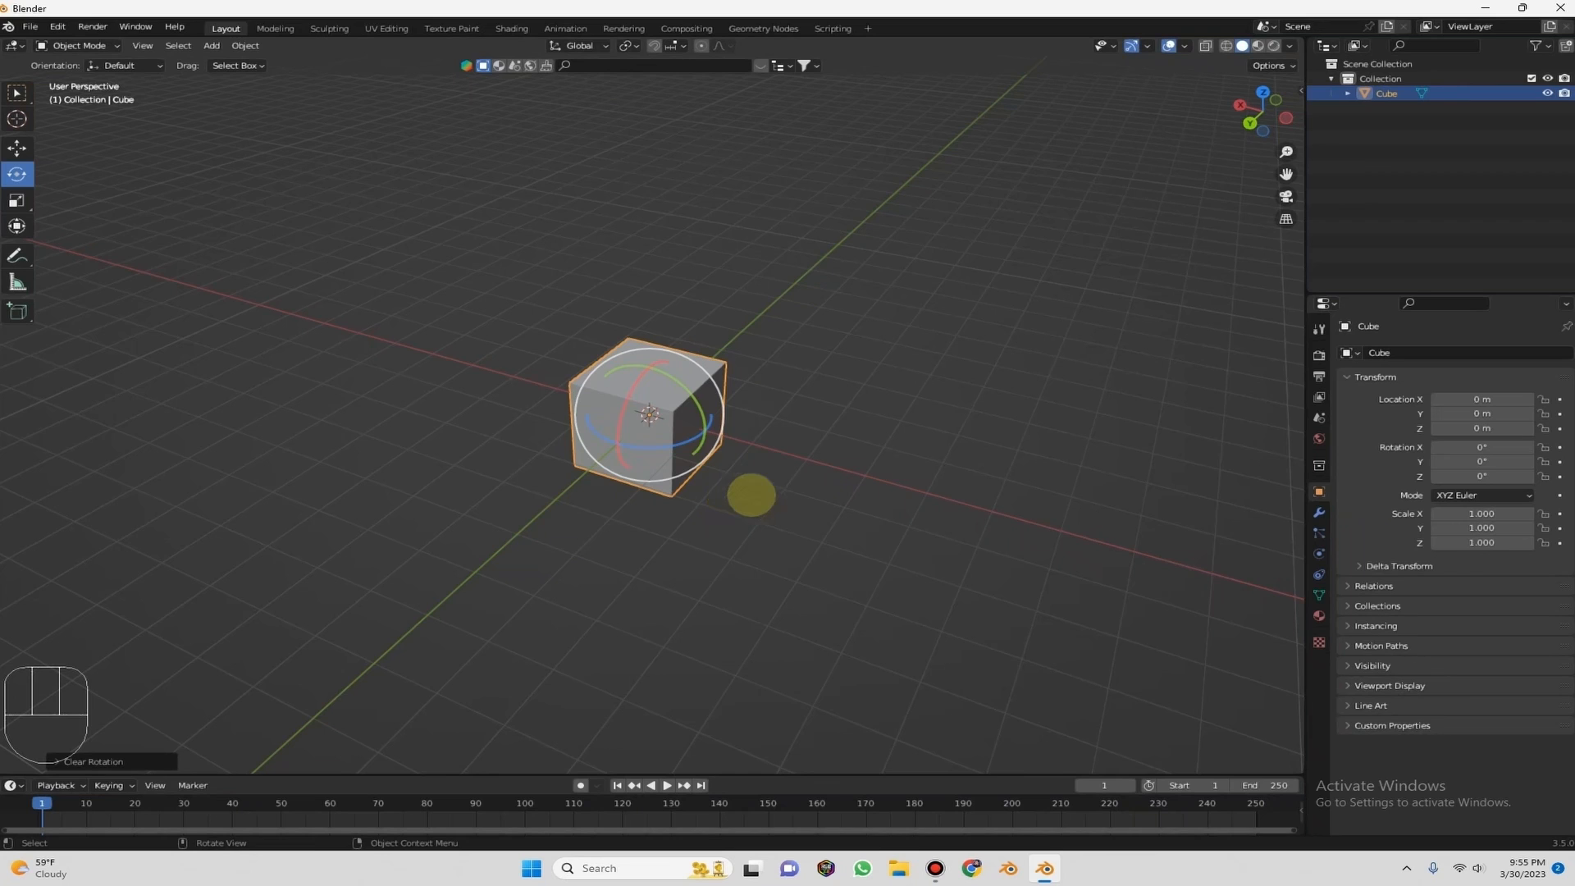
{"action": "key", "text": "g"}
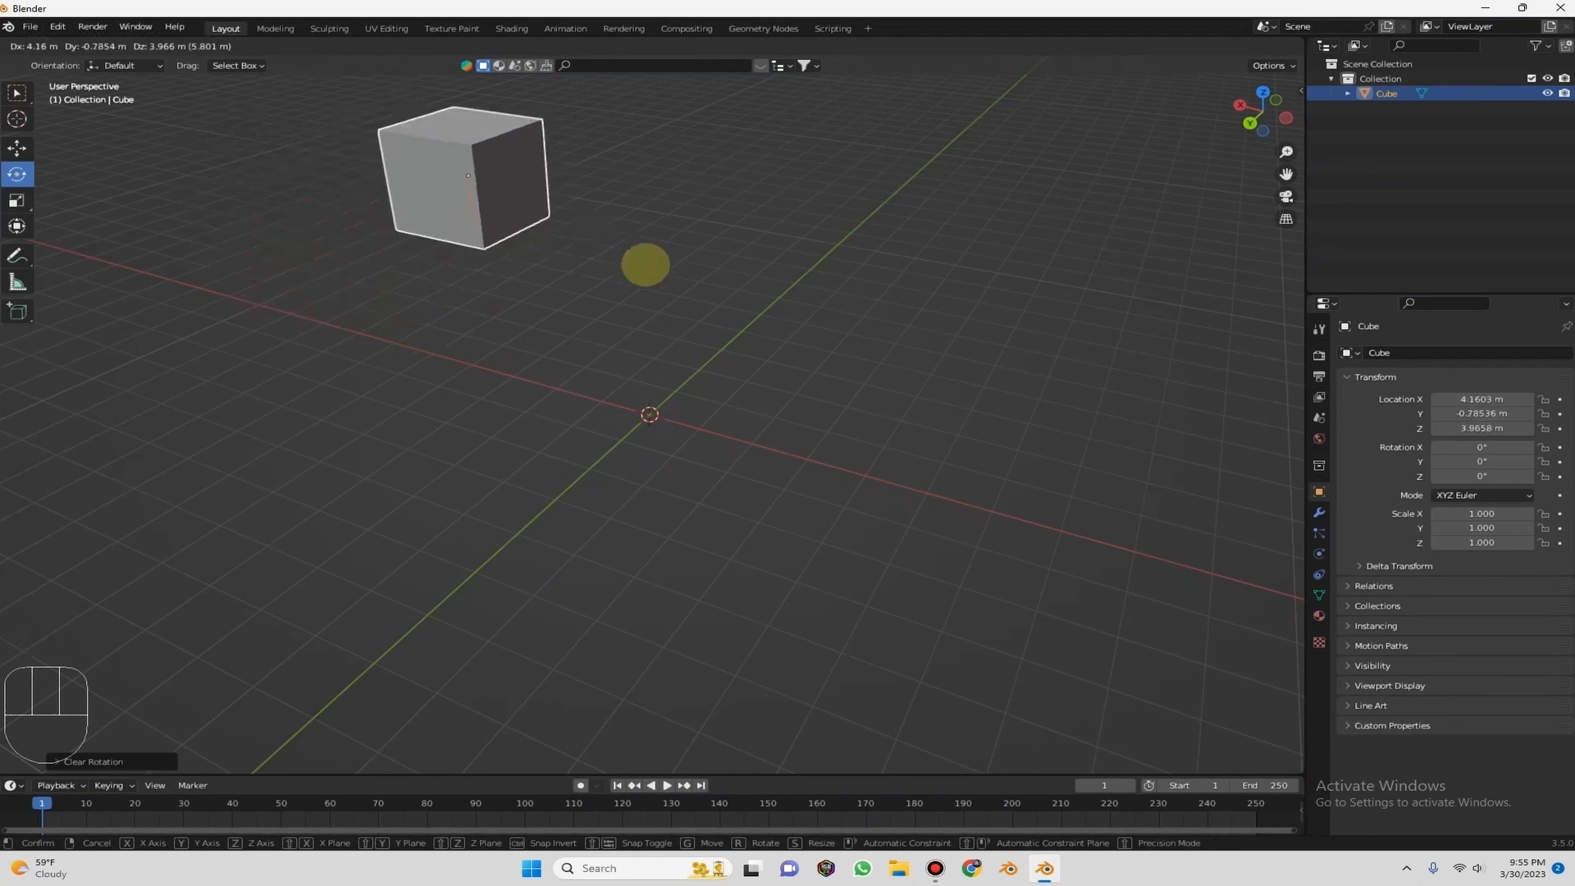
{"action": "key", "text": "x"}
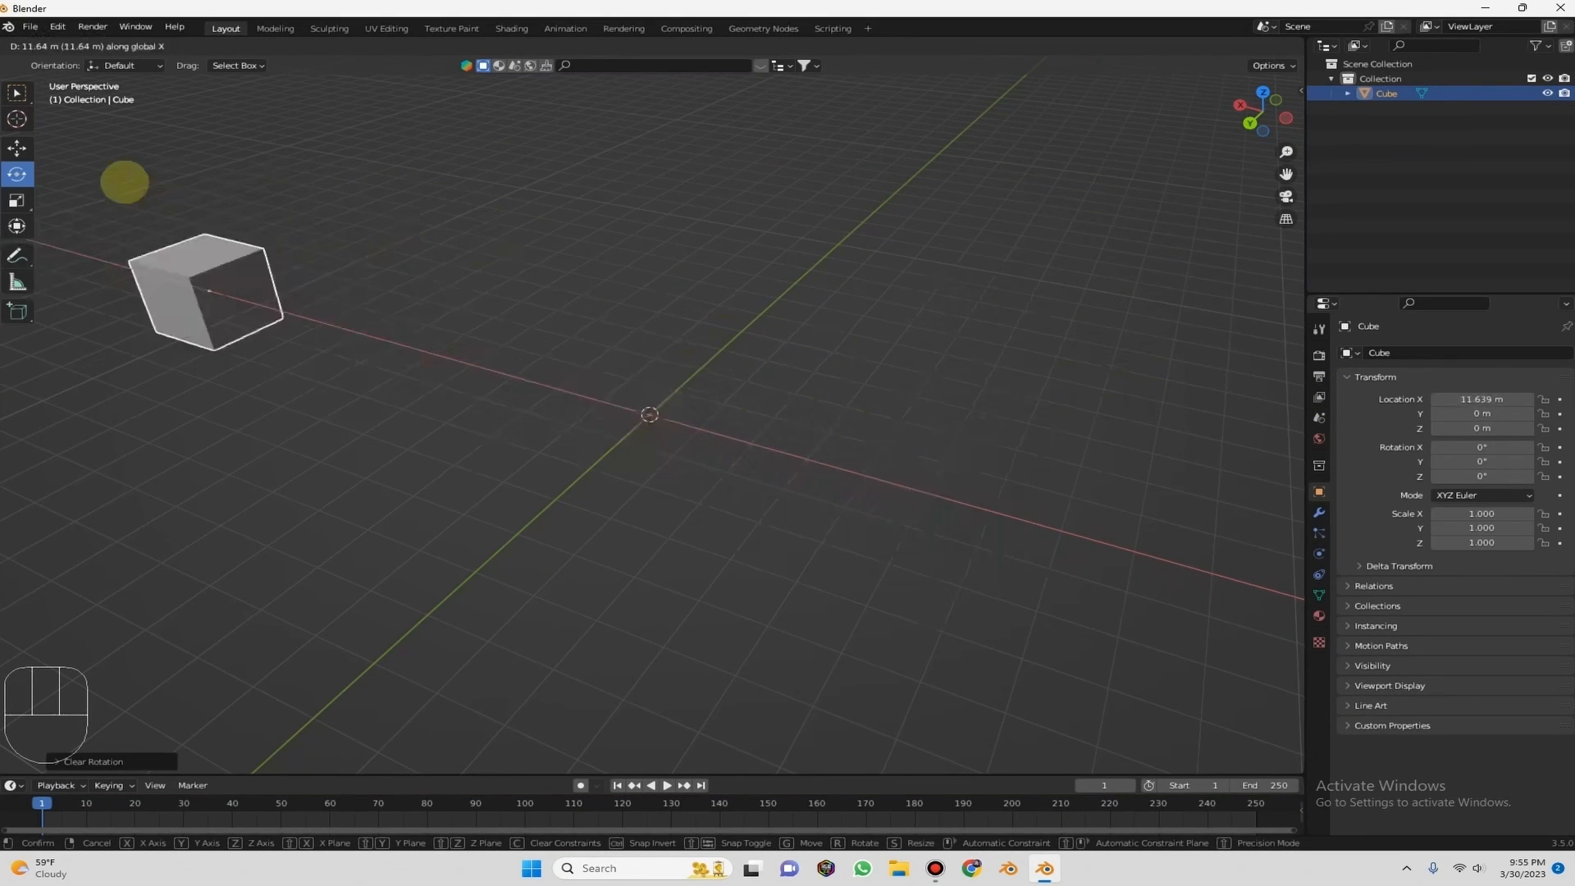
{"action": "key", "text": "y"}
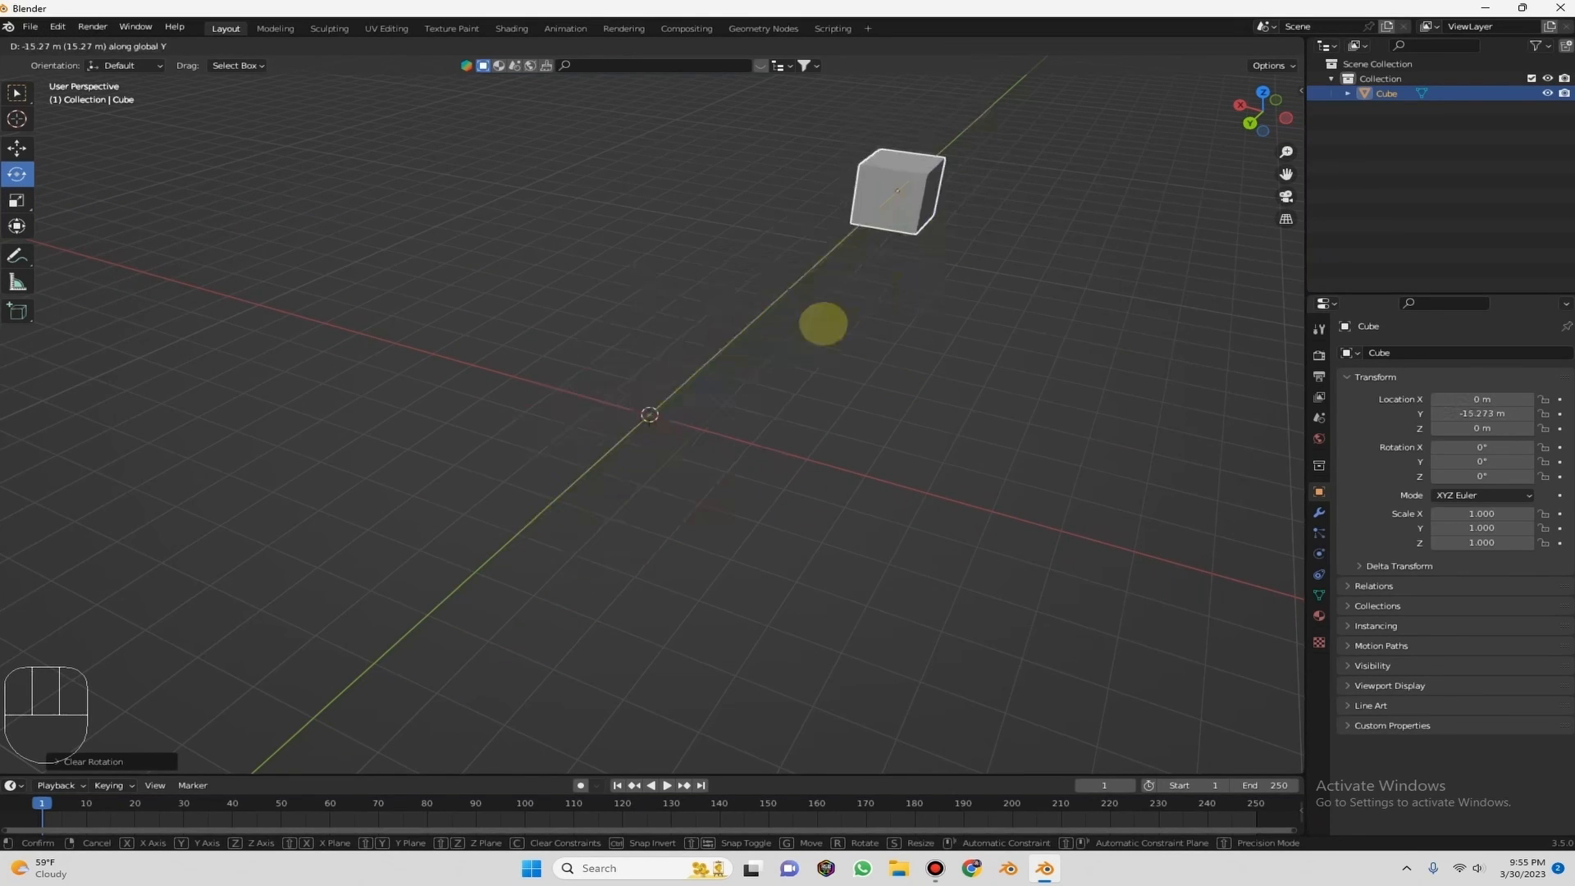
{"action": "key", "text": "z"}
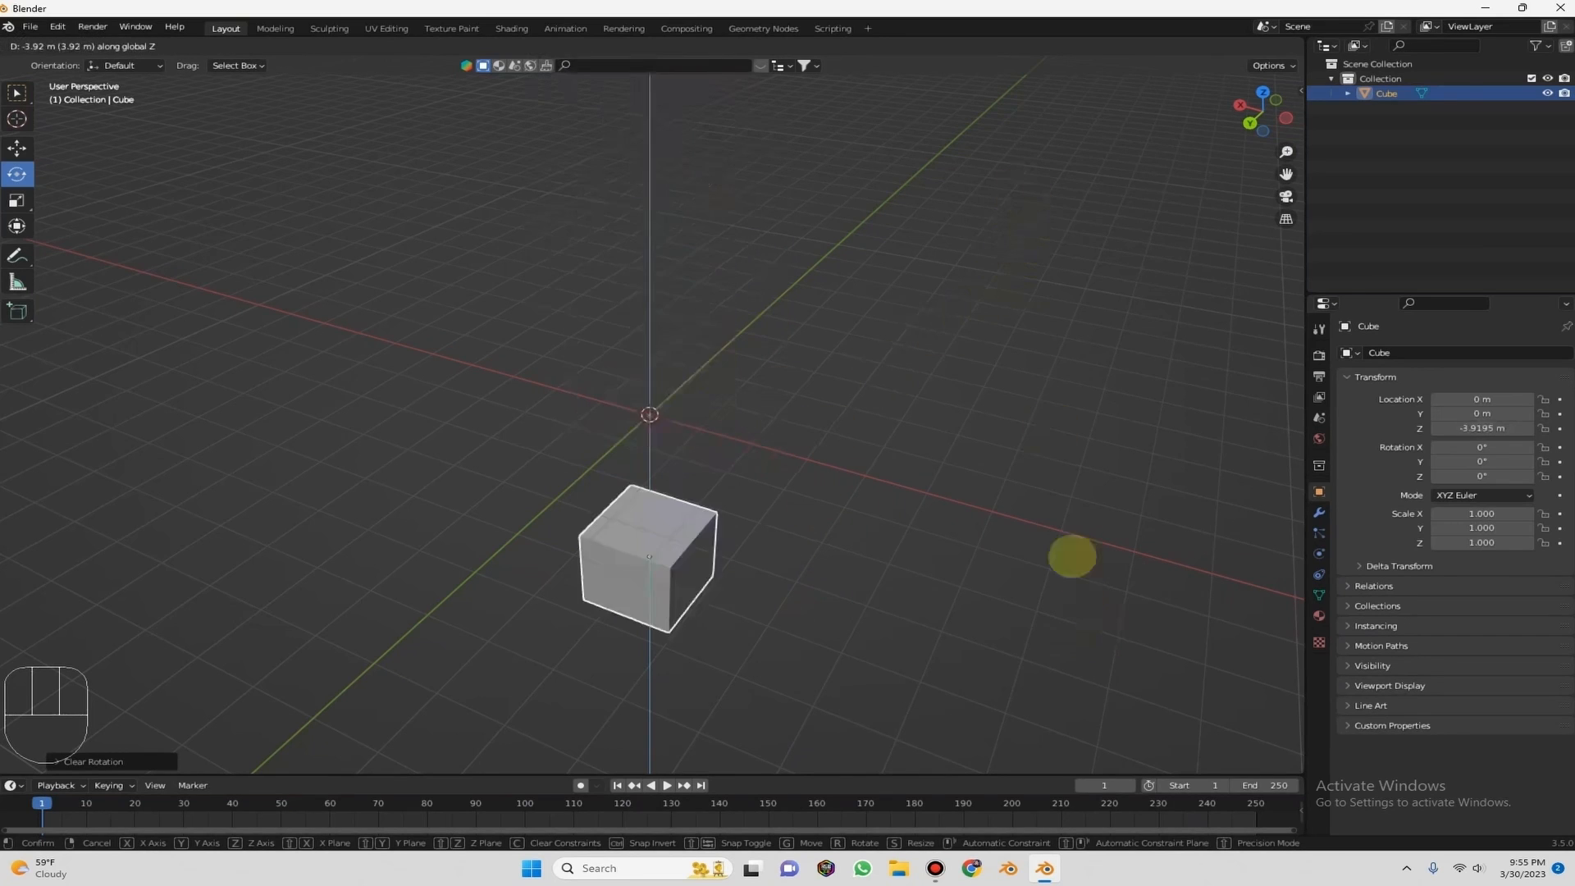
{"action": "key", "text": "Escape"}
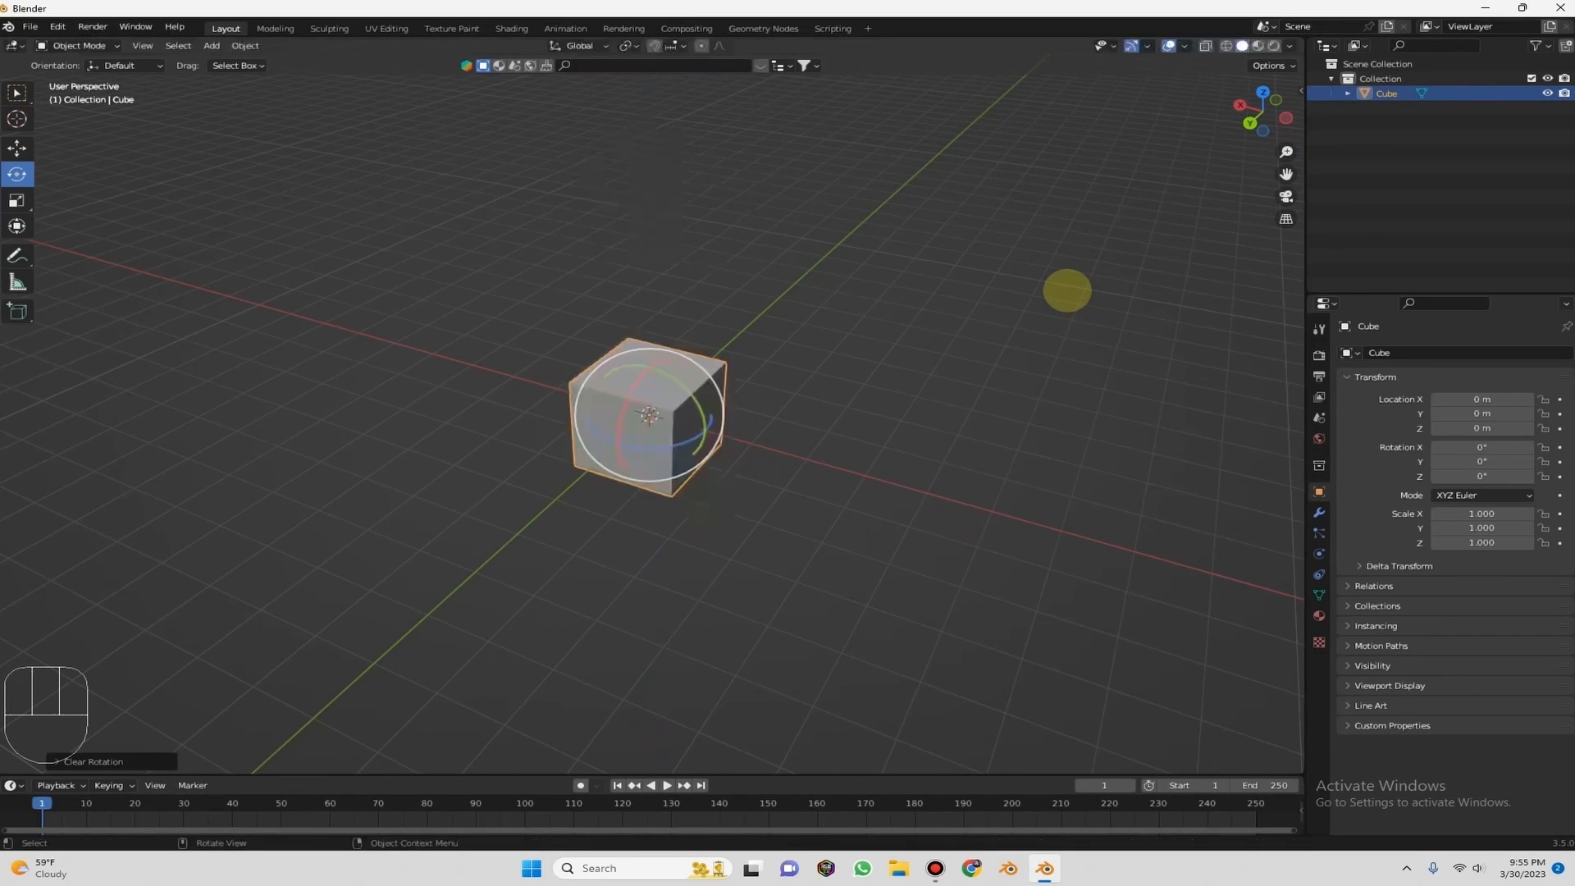
Move the cube freely to about X 5.76 m, Y 1.27 m, Z 2.48 m, undo it, and try another free move.
{"action": "key", "text": "g"}
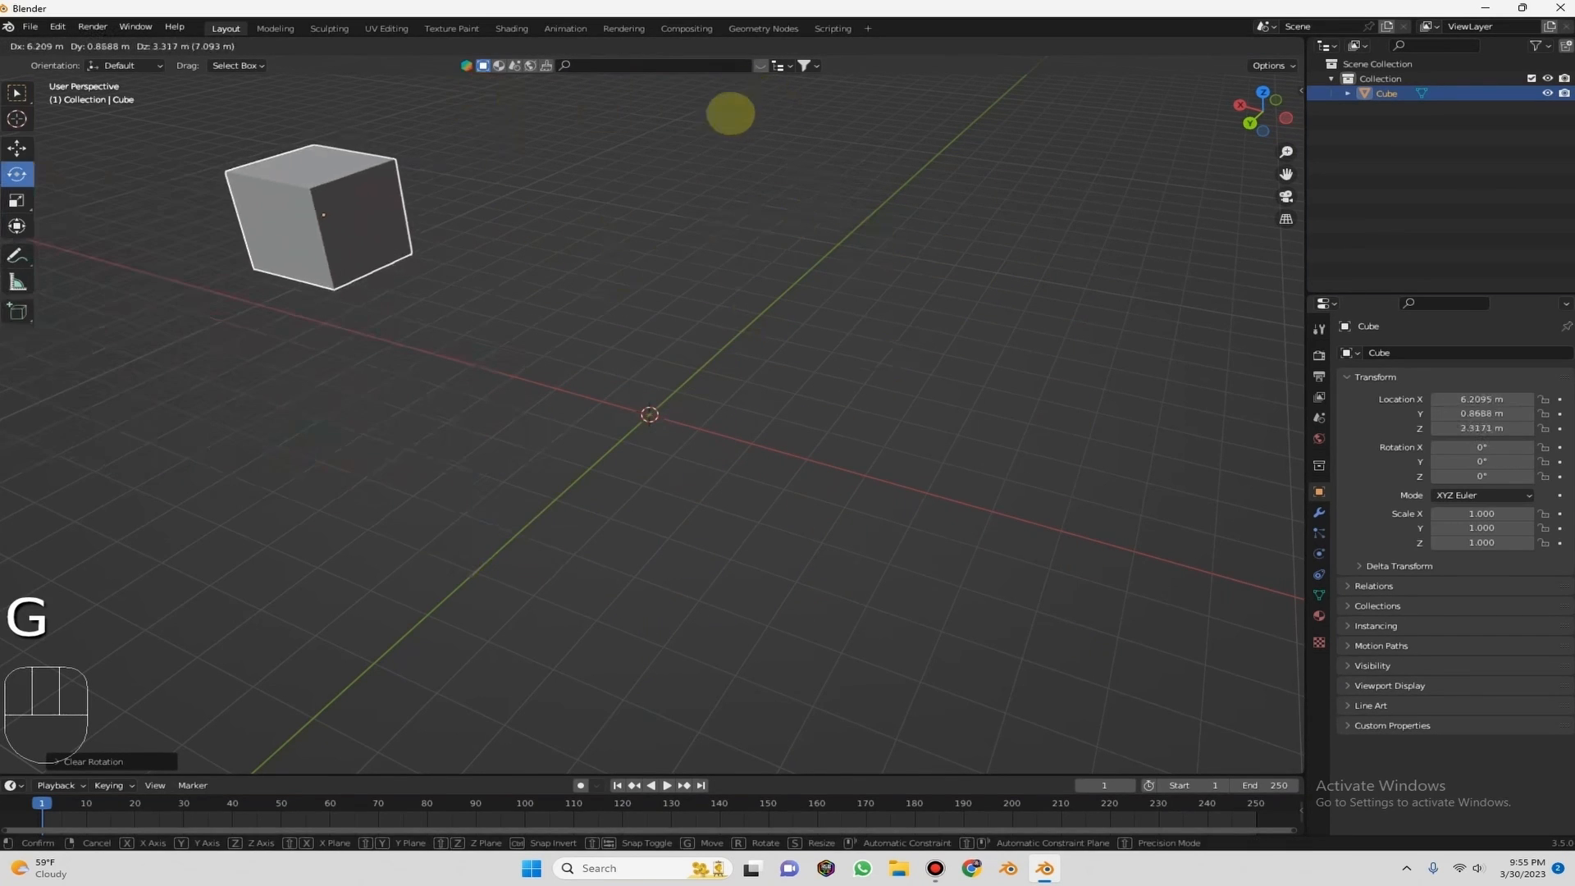
{"action": "left_click", "coordinate": [334, 265]}
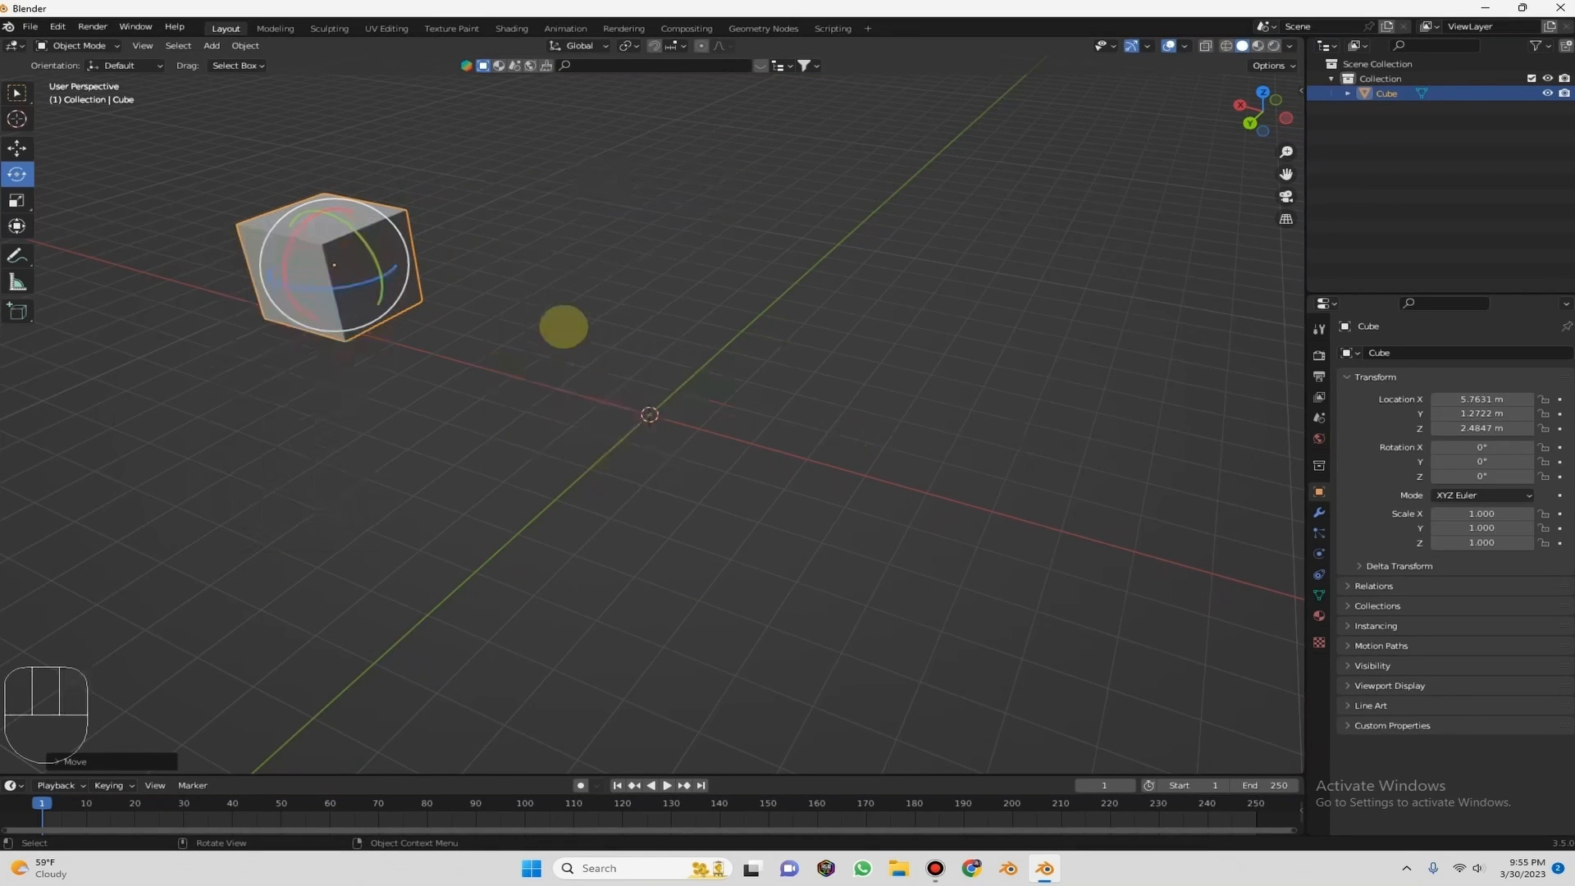
{"action": "key", "text": "ctrl+z"}
{"action": "key", "text": "g"}
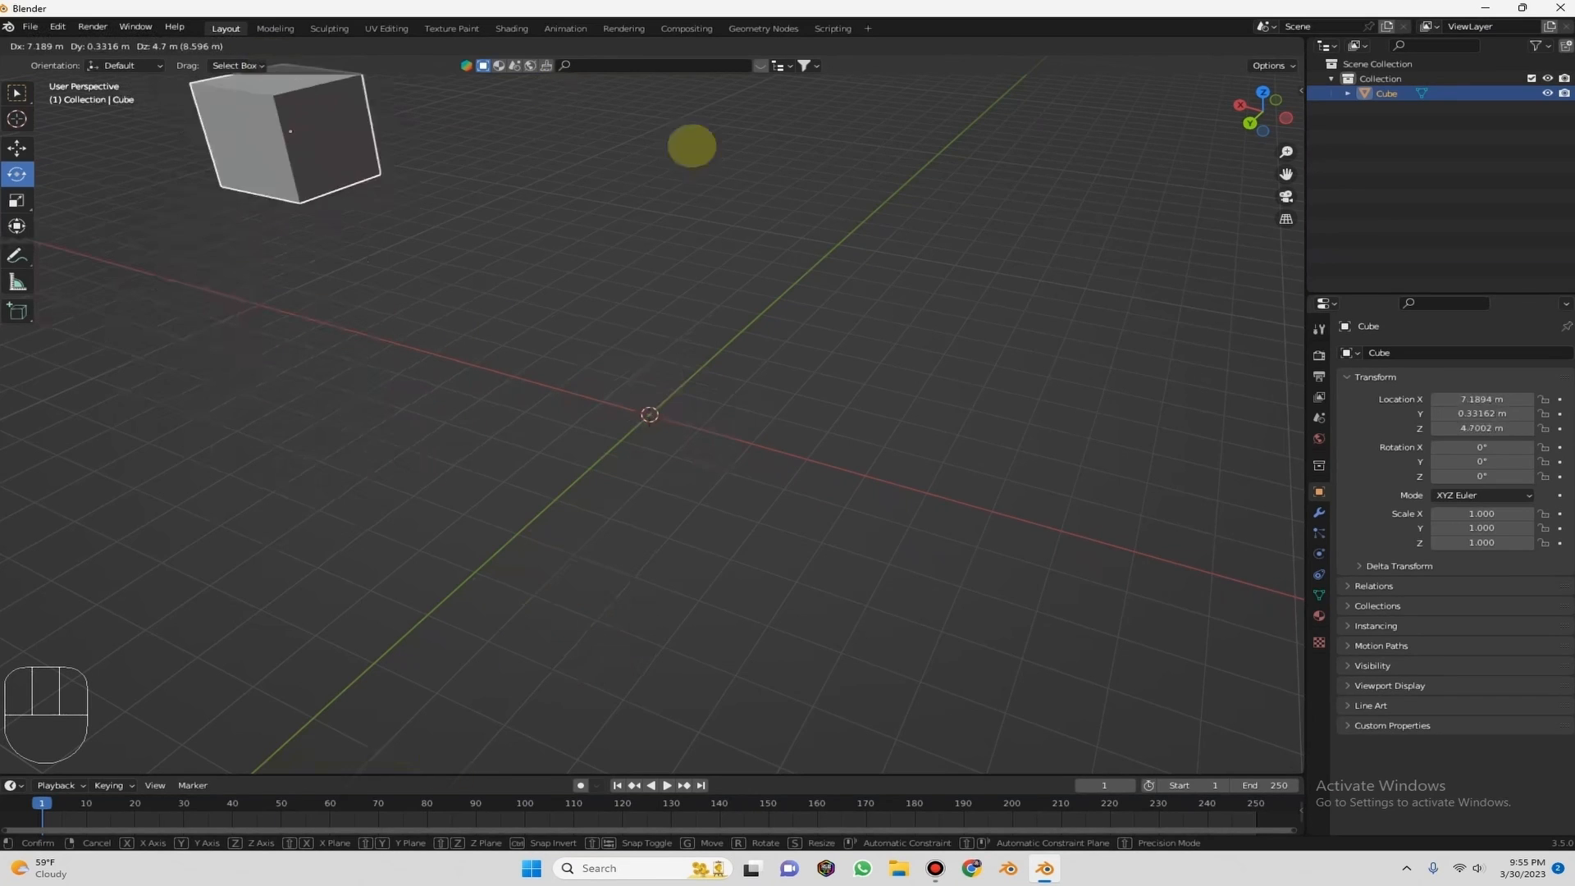
{"action": "key", "text": "Escape"}
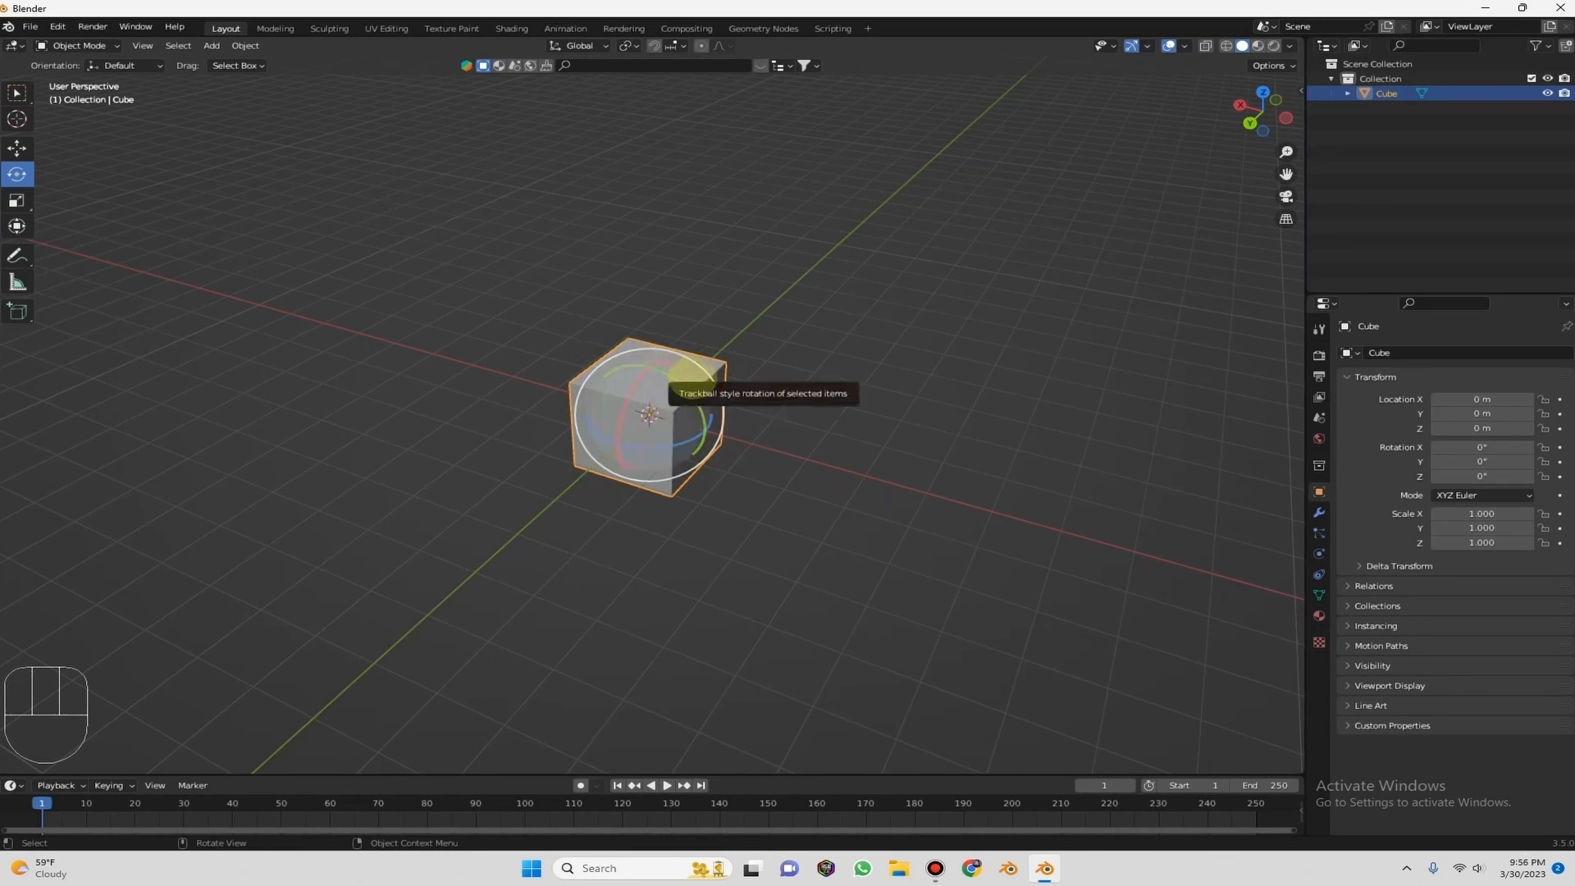
Rotate the cube to about -121° around Y, and clear its rotation to 0° on all axes.
{"action": "mouse_move", "coordinate": [660, 381]}
{"action": "left_mouse_down"}
{"action": "mouse_move", "coordinate": [669, 369]}
{"action": "mouse_move", "coordinate": [668, 405]}
{"action": "left_mouse_up"}
{"action": "key", "text": "alt"}
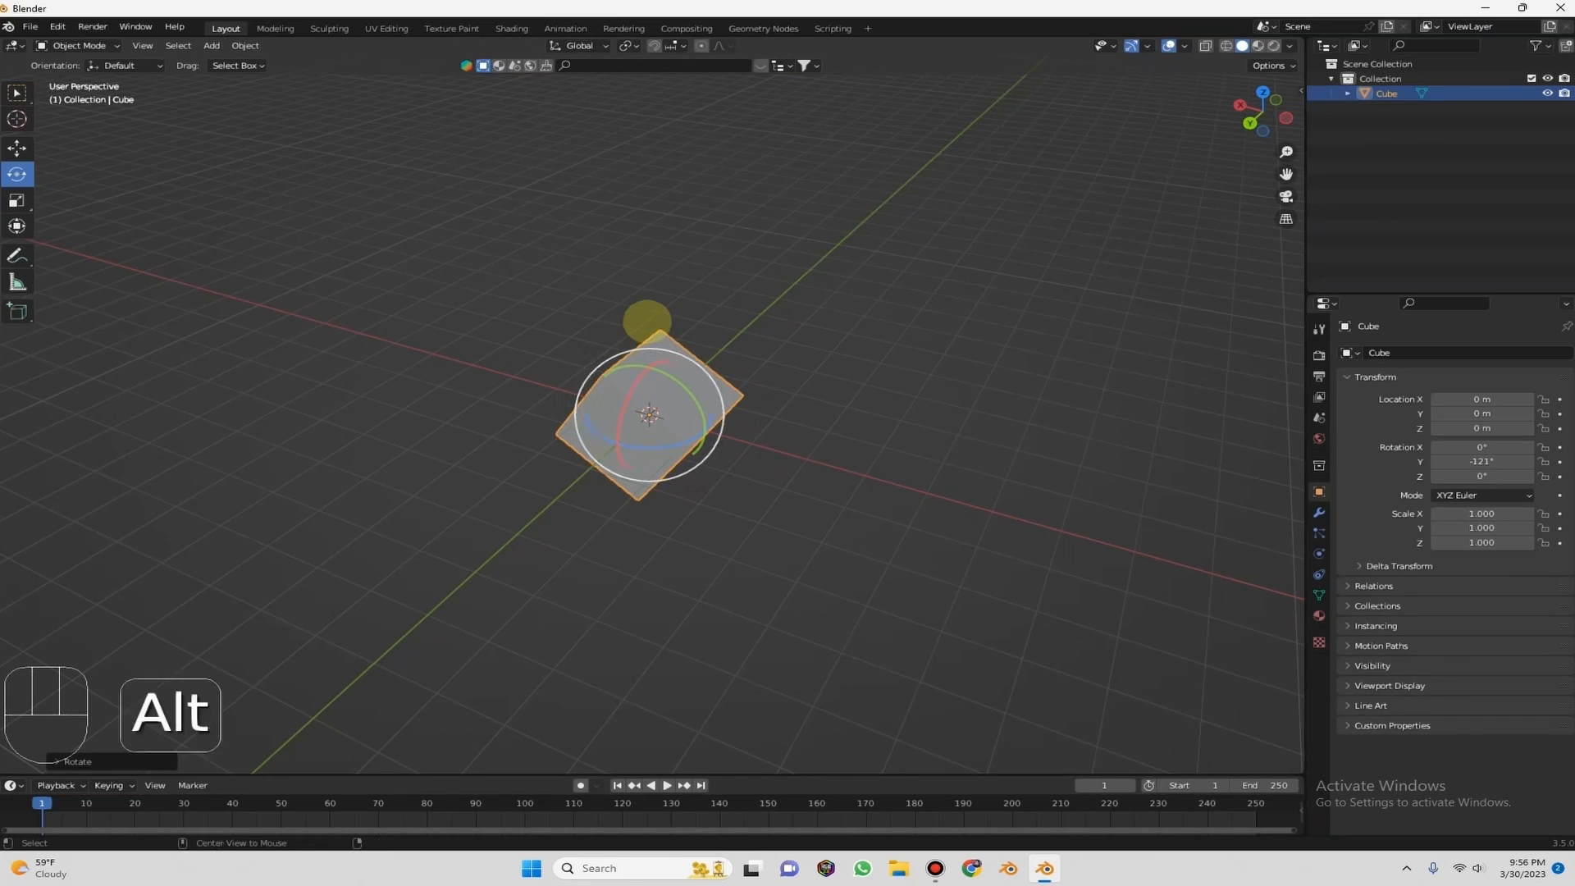
{"action": "key", "text": "alt"}
{"action": "key", "text": "alt+r"}
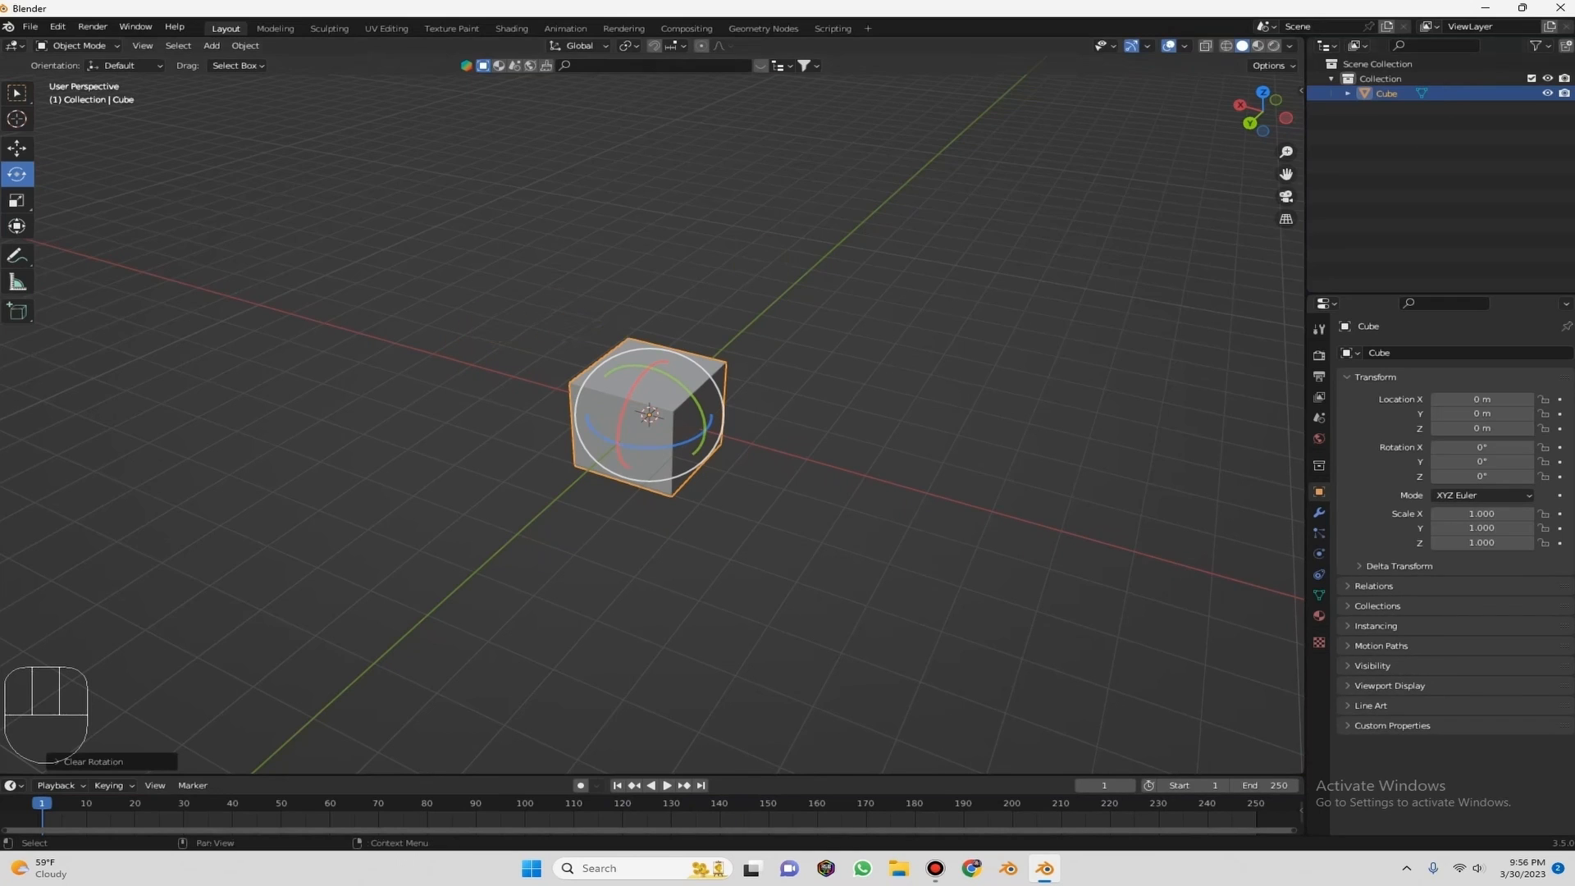
Try rotating the cube in the view plane, and around the global X, Y and Z axes, cancelling the rotation.
{"action": "key", "text": "r"}
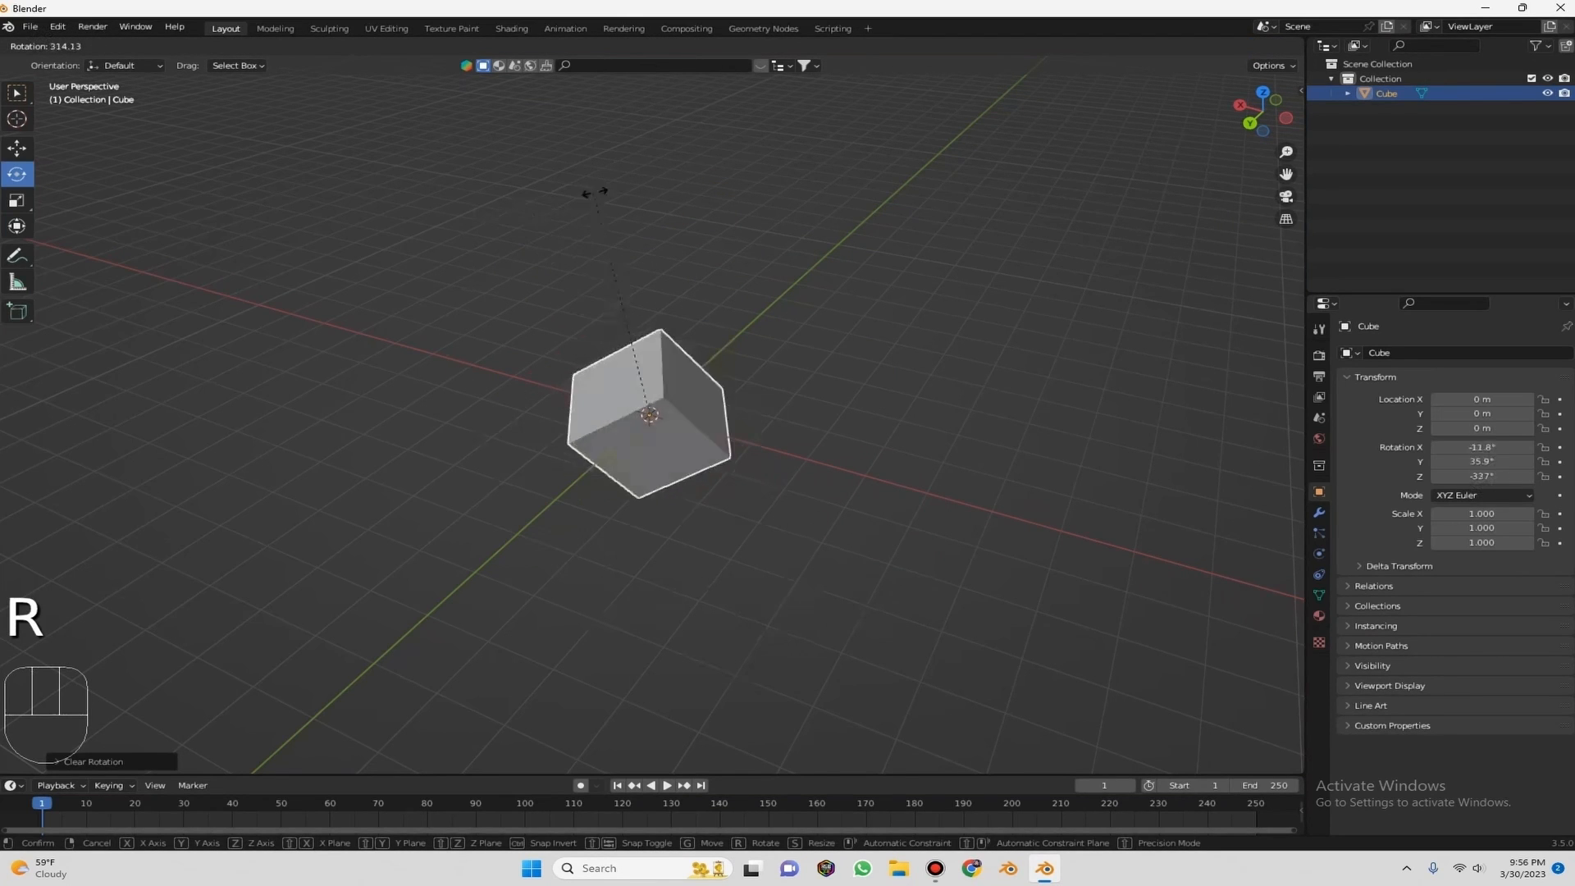
{"action": "key", "text": "x"}
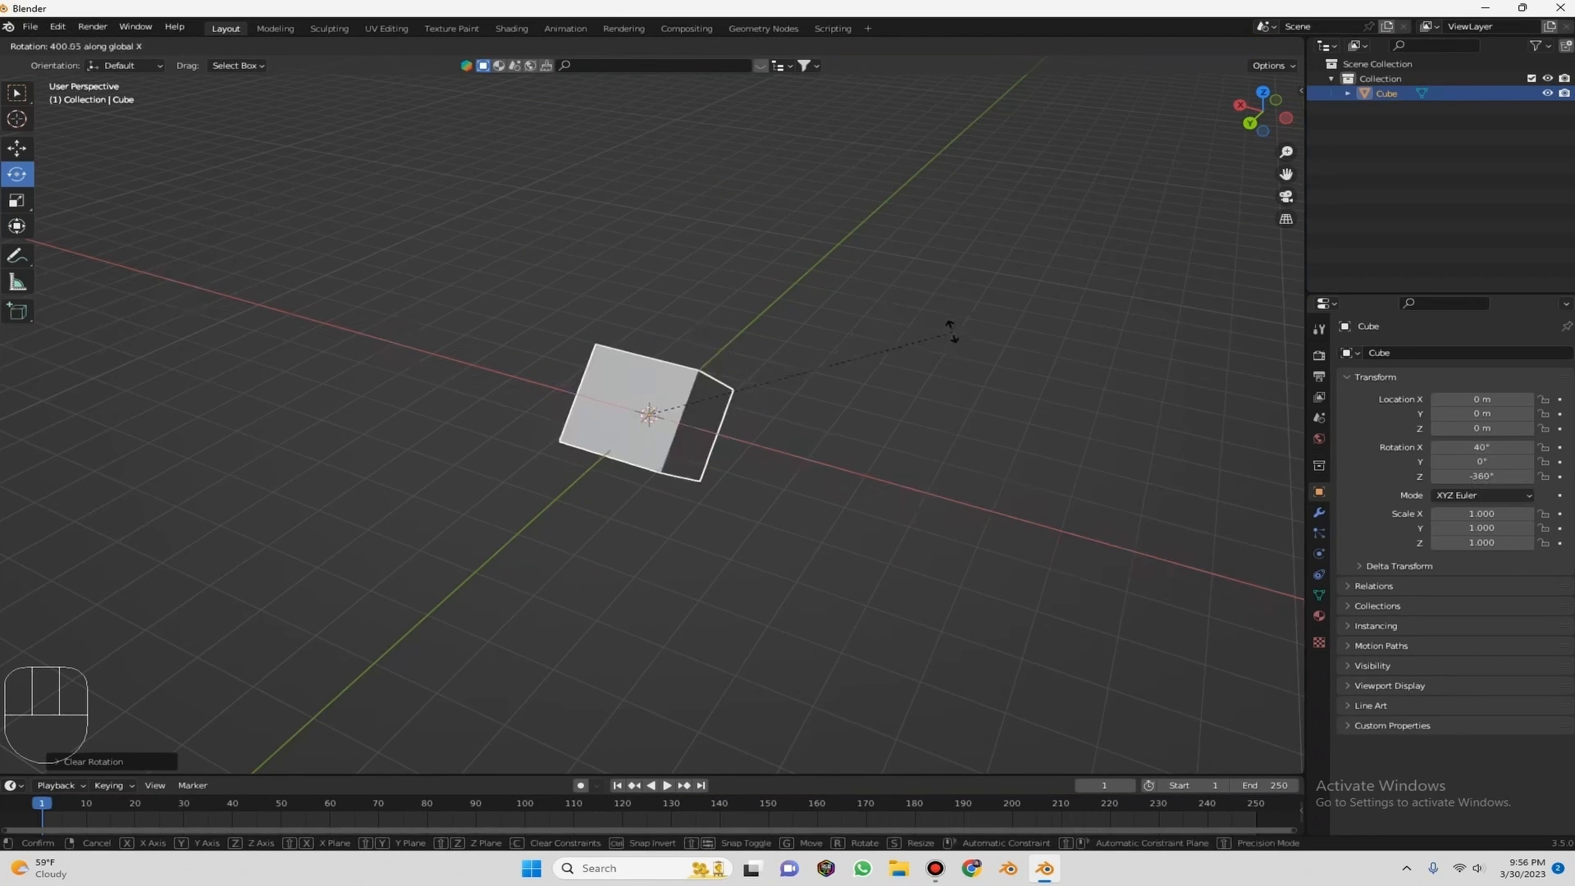
{"action": "key", "text": "y"}
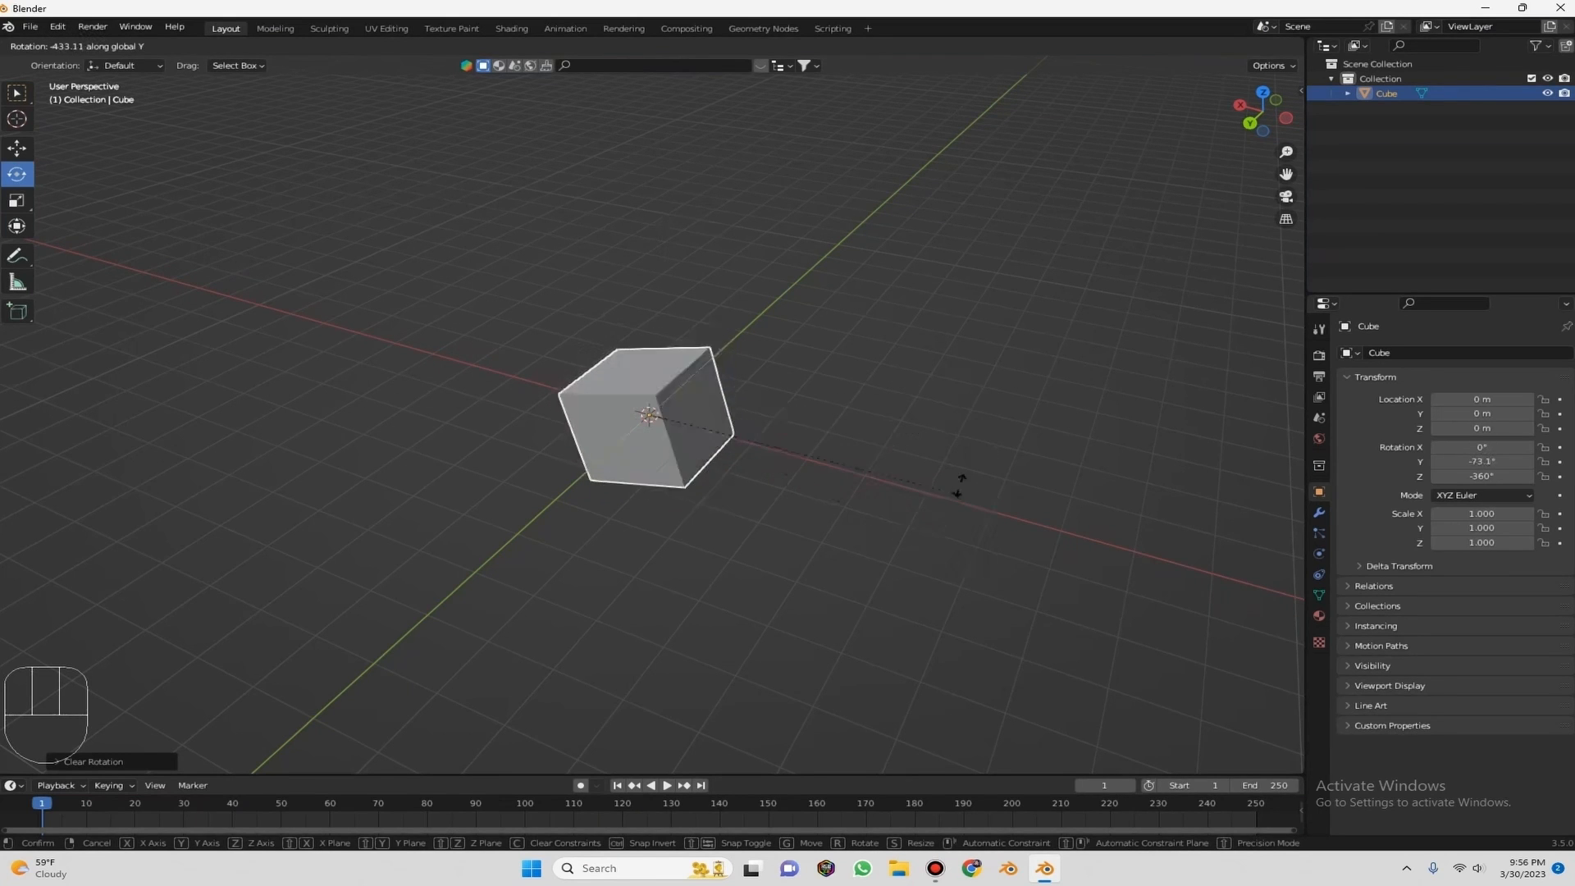
{"action": "key", "text": "z"}
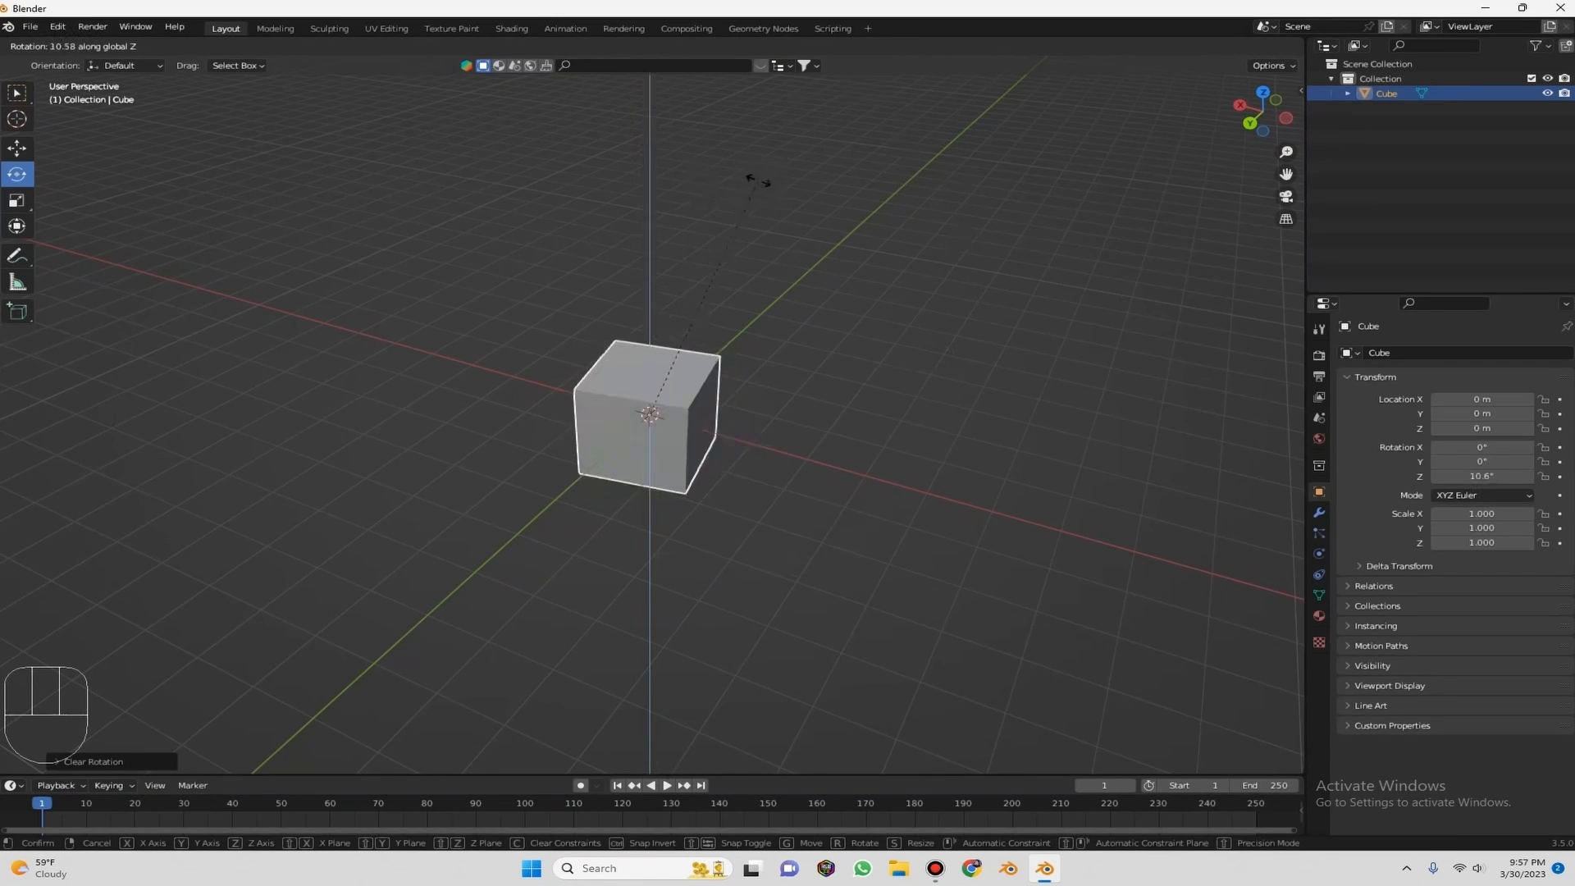
{"action": "right_click", "coordinate": [823, 163]}
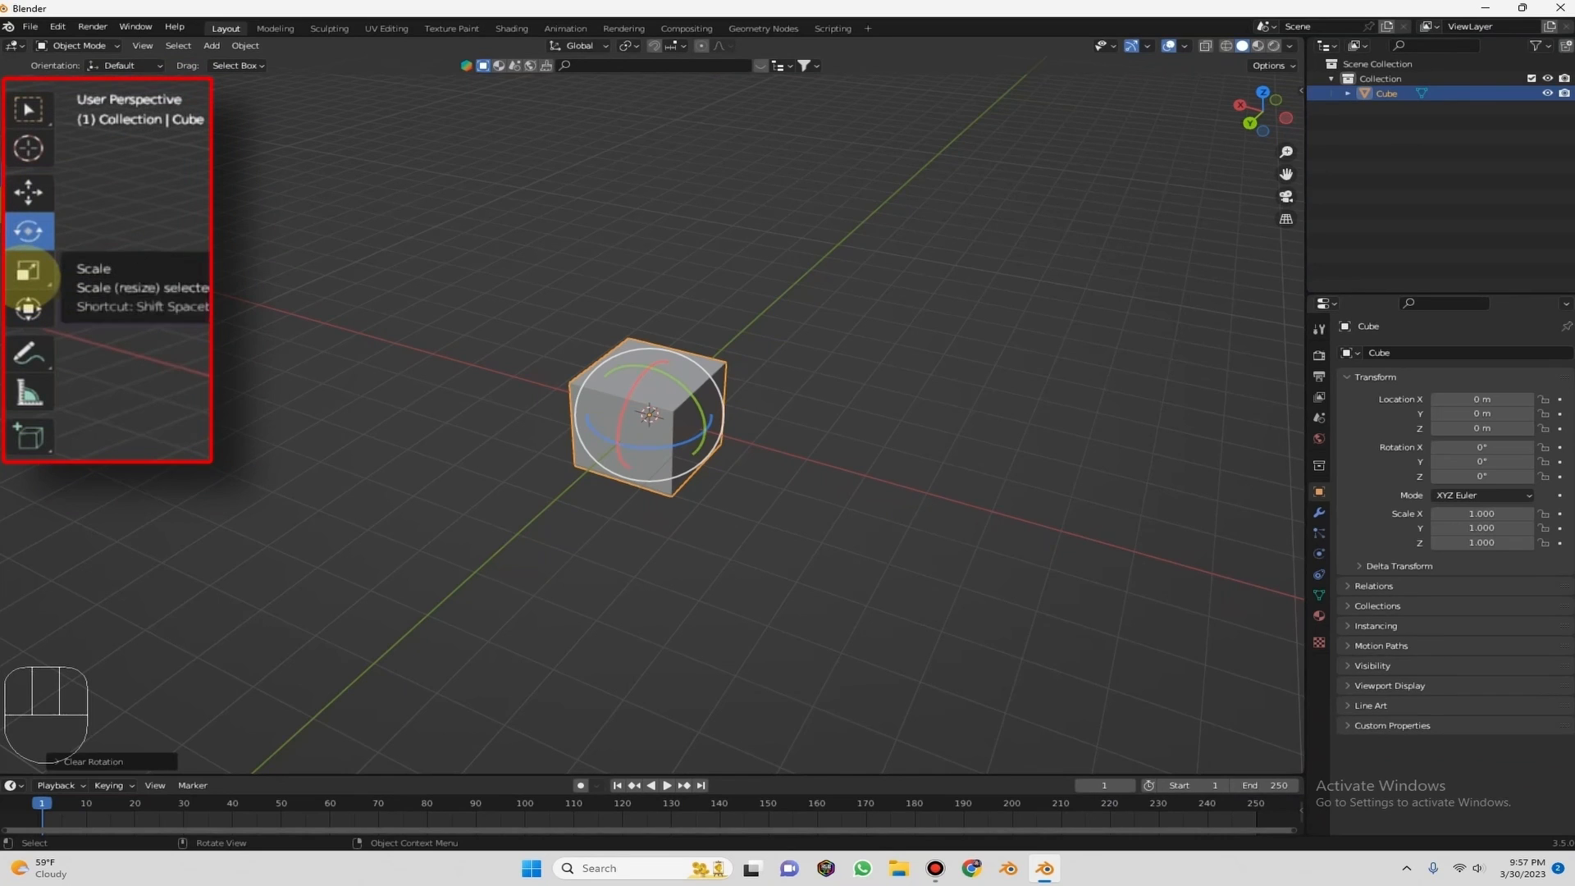
Scale the cube with the Scale tool to about X 1.373, Y 1.580, Z 4.083, and clear its scale to 1.
{"action": "left_click", "coordinate": [28, 271]}
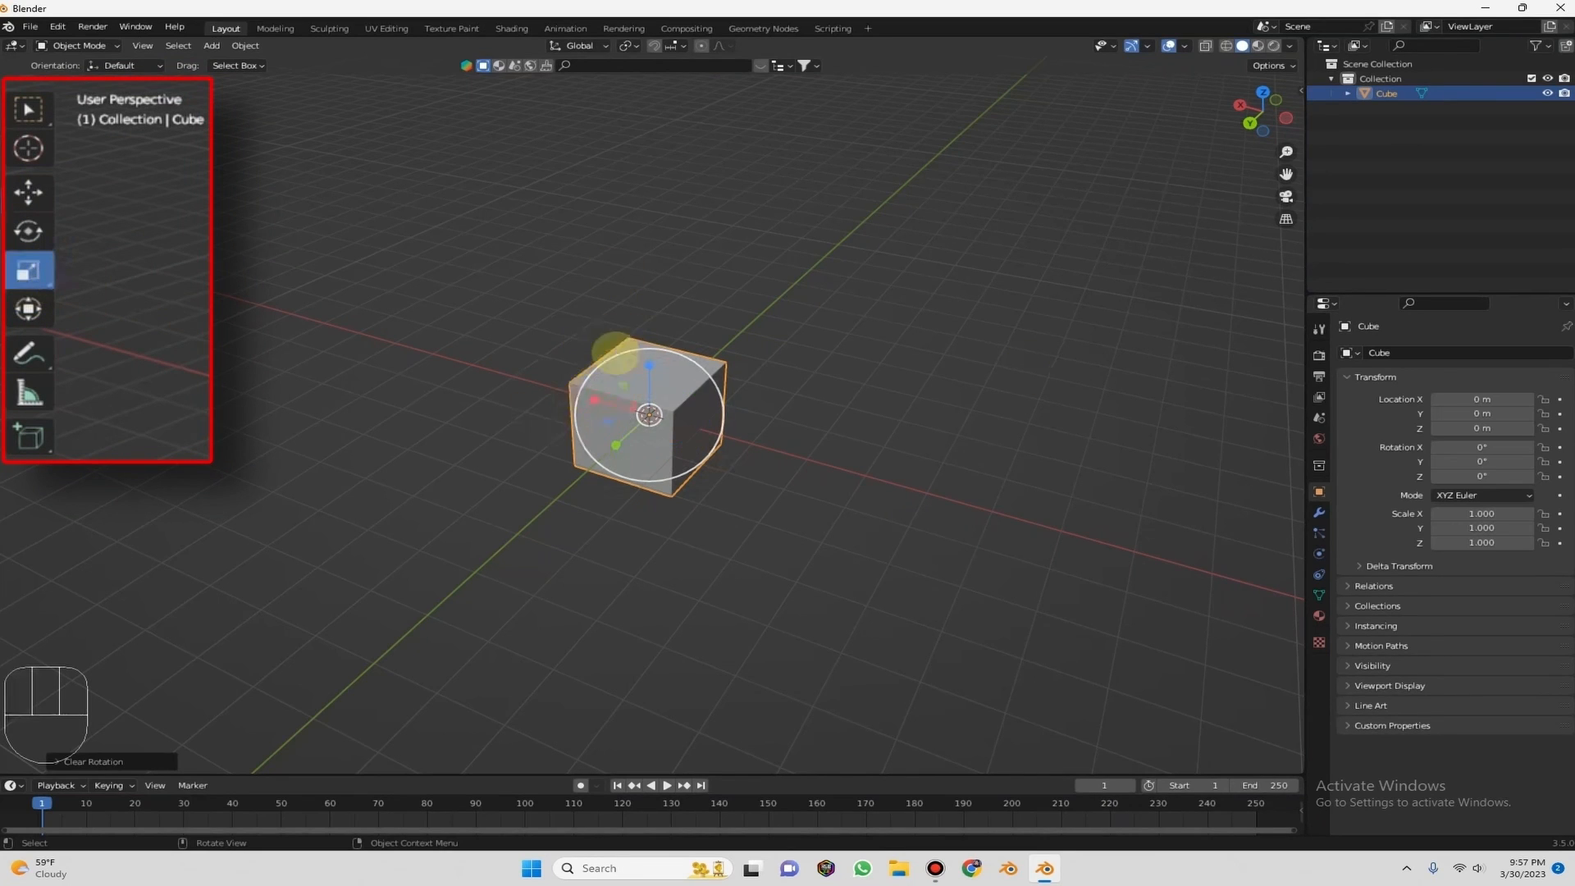
{"action": "left_click", "coordinate": [28, 191]}
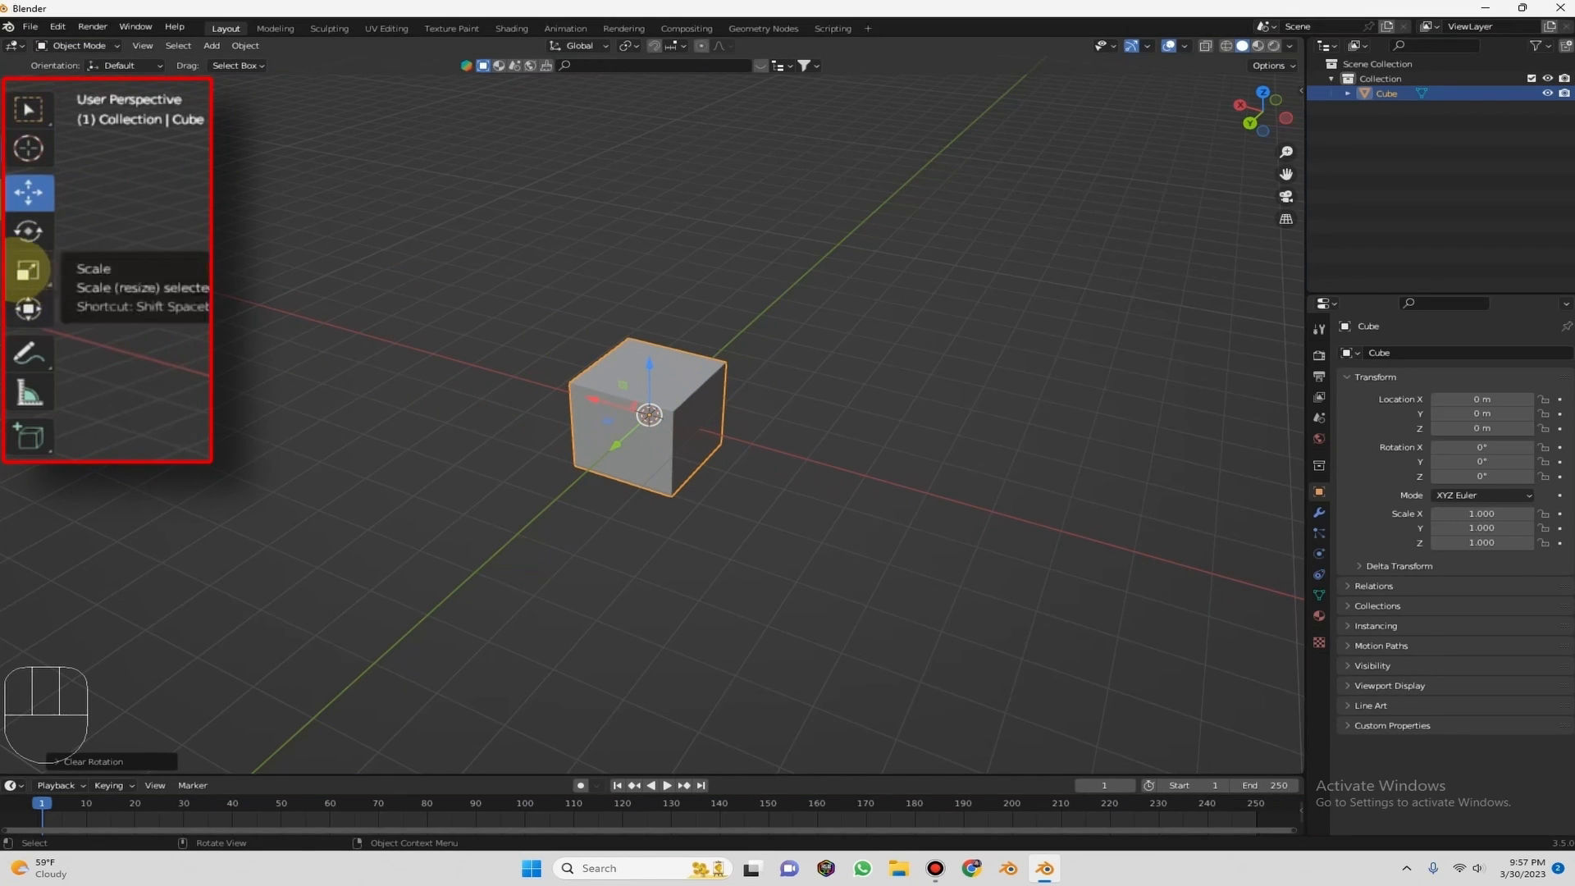
{"action": "left_click", "coordinate": [28, 270]}
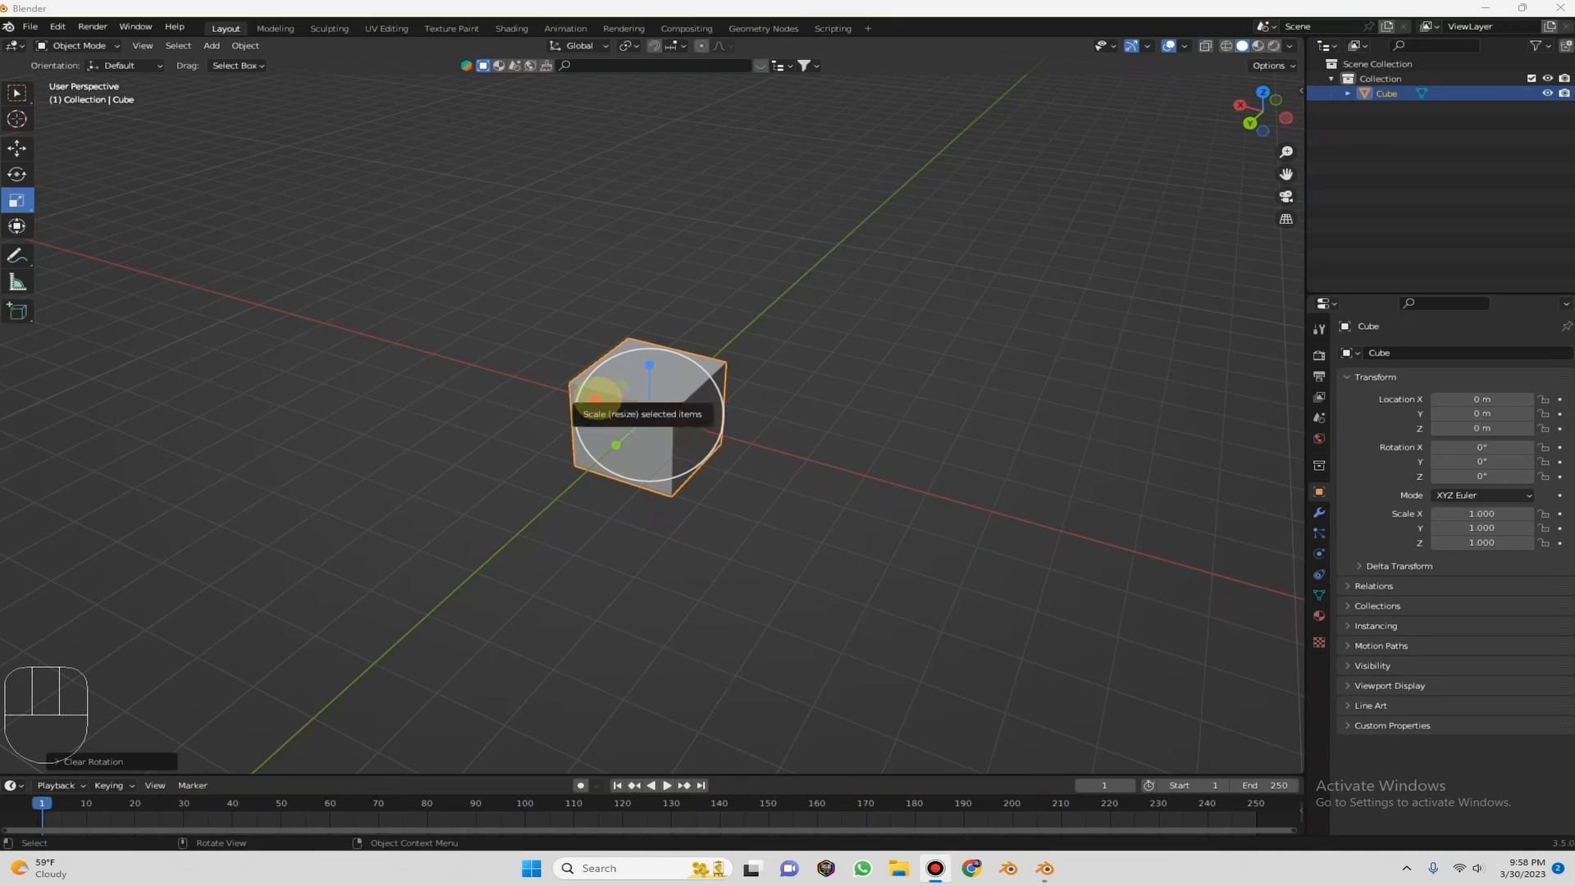
{"action": "left_click_drag", "start_coordinate": [593, 399], "coordinate": [531, 453]}
{"action": "left_click_drag", "start_coordinate": [649, 366], "coordinate": [632, 306]}
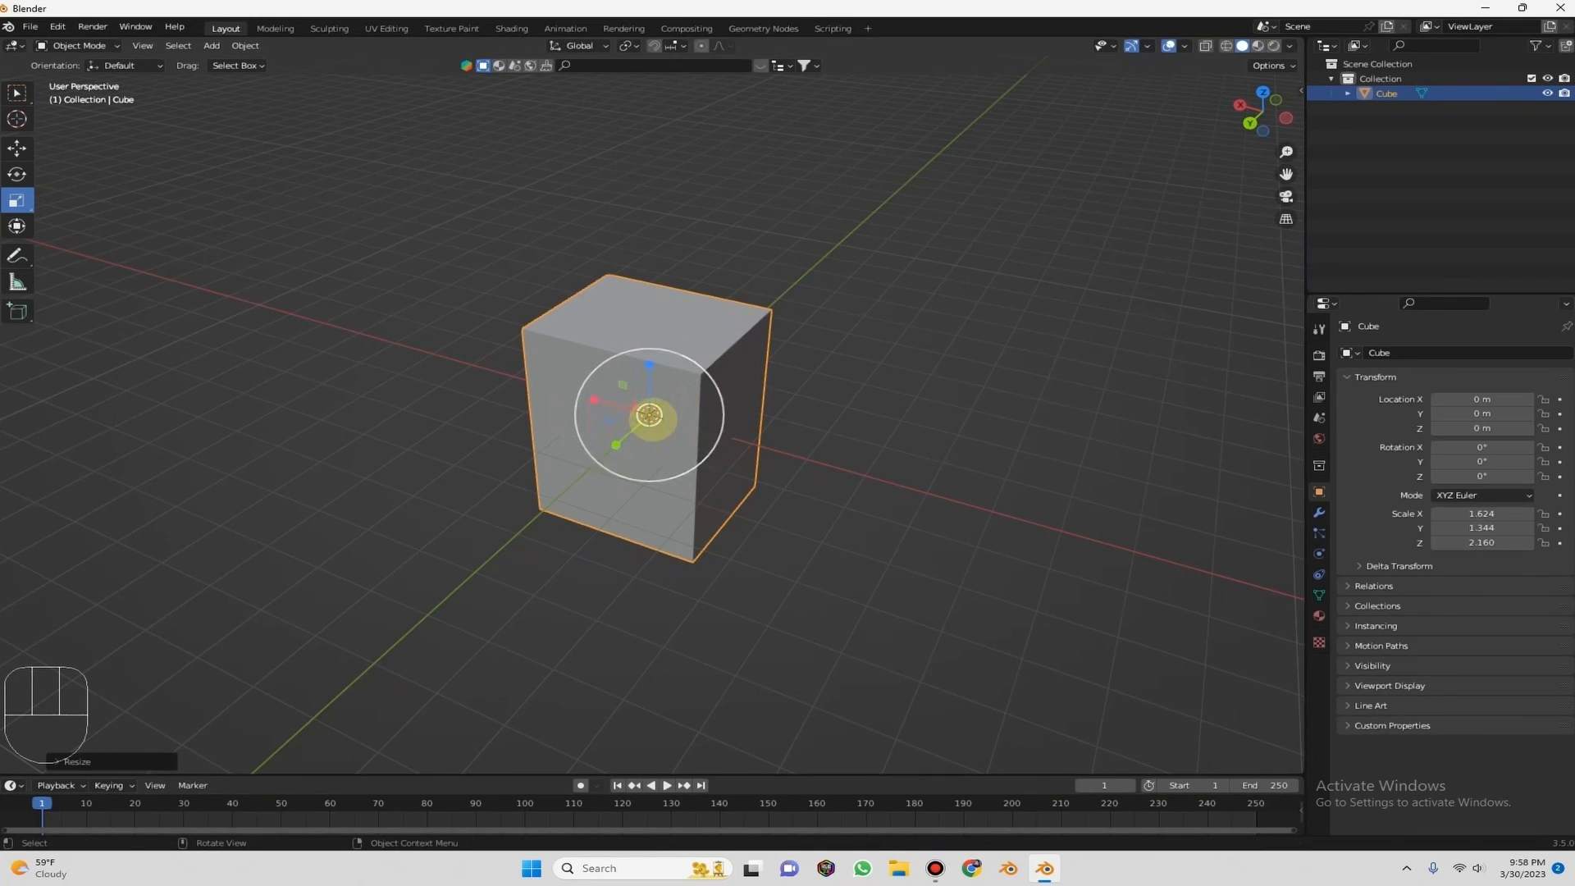
{"action": "left_click_drag", "start_coordinate": [653, 419], "coordinate": [714, 411]}
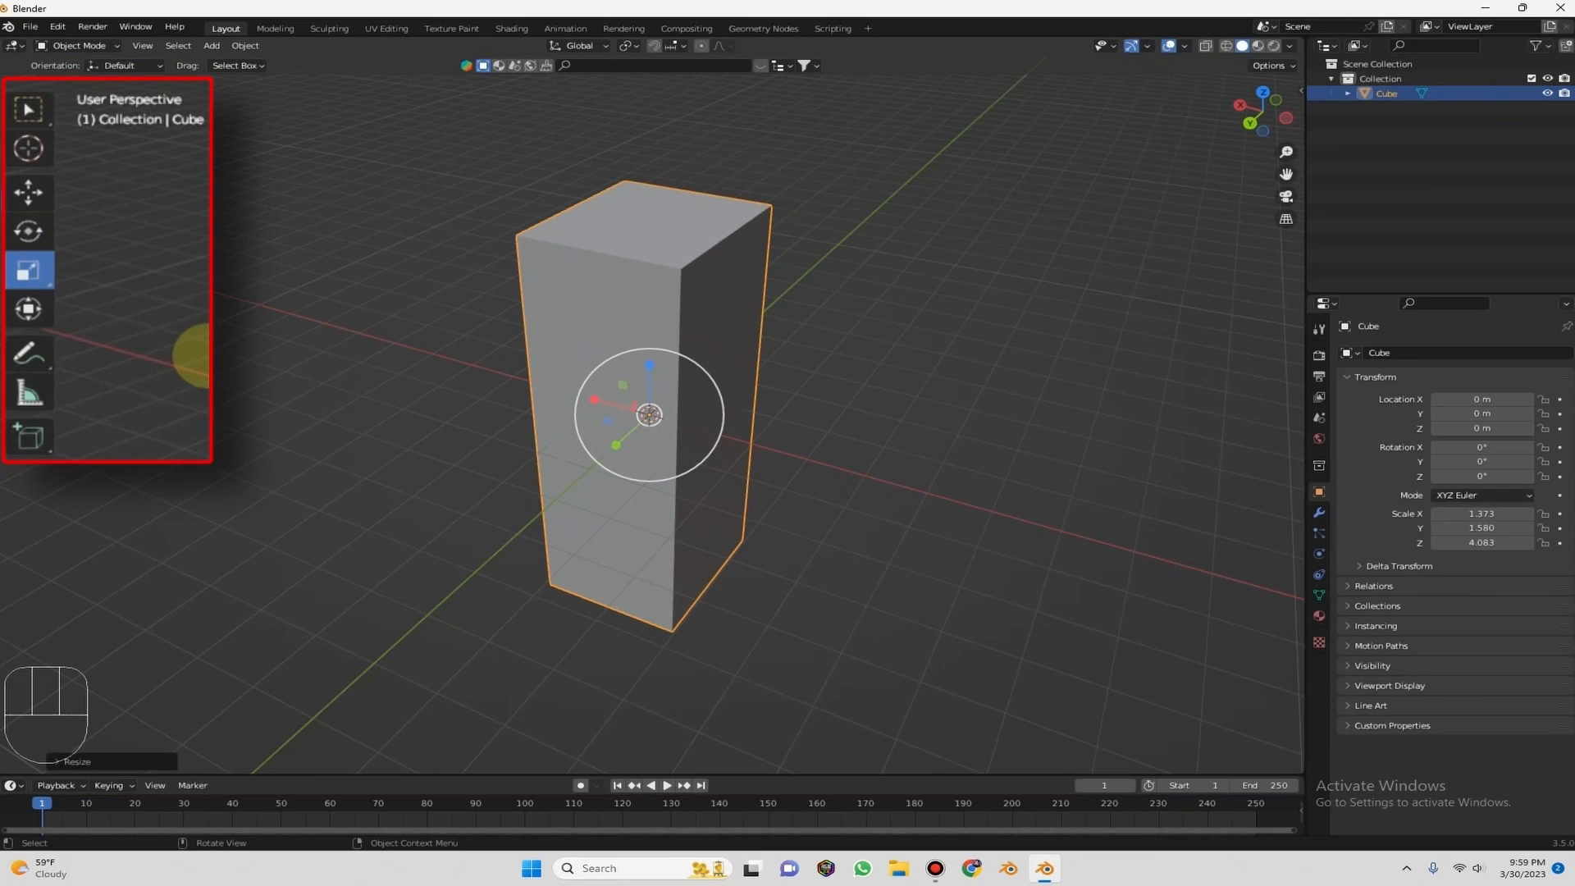
{"action": "key", "text": "alt"}
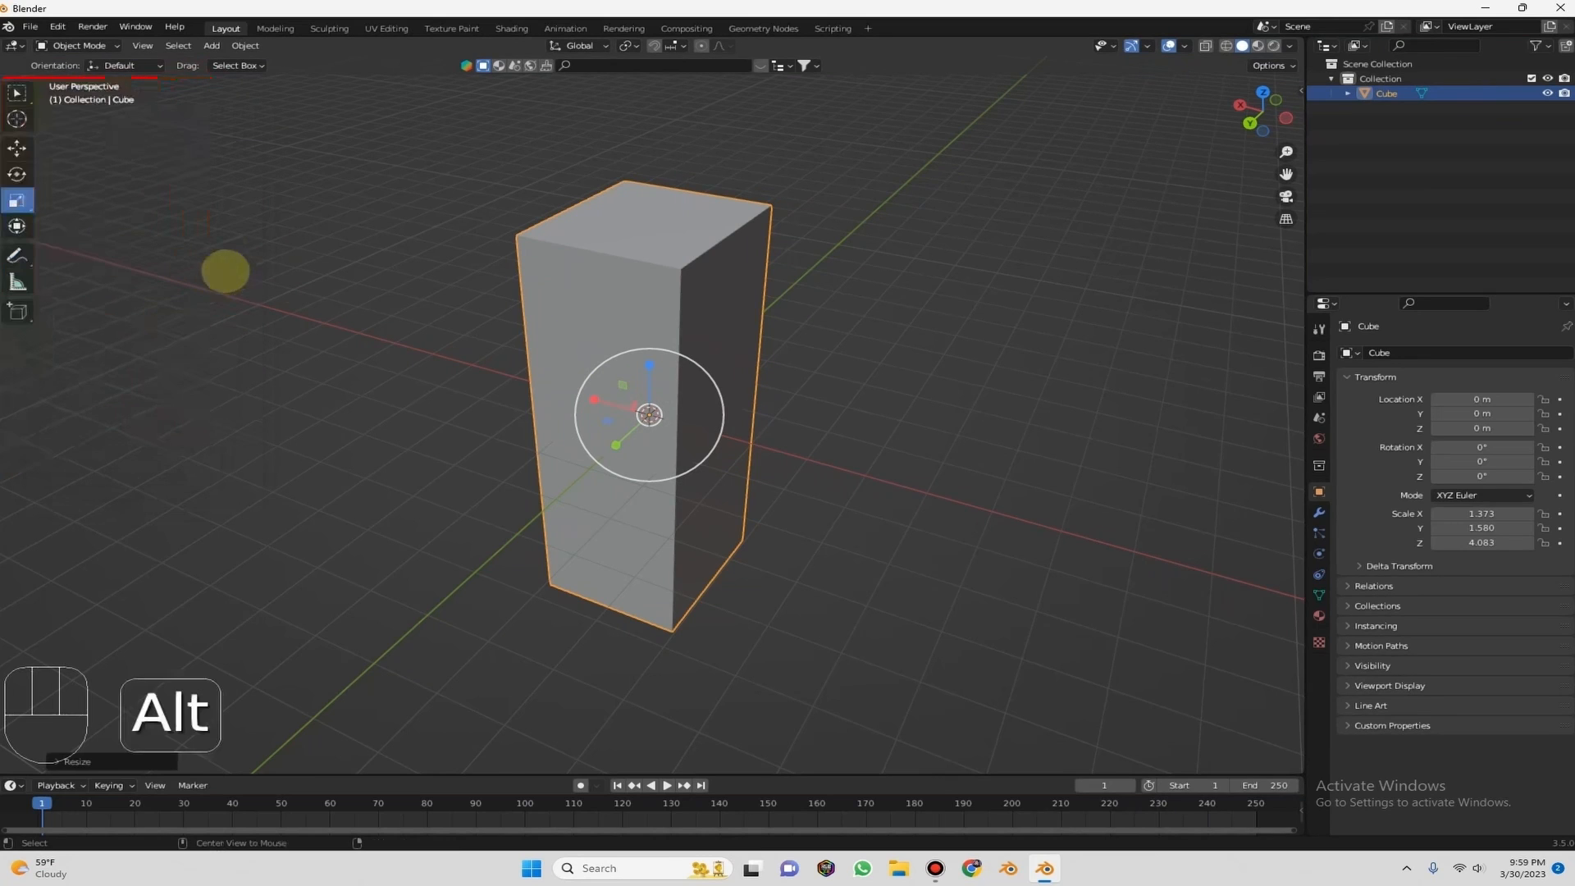
{"action": "key", "text": "alt+s"}
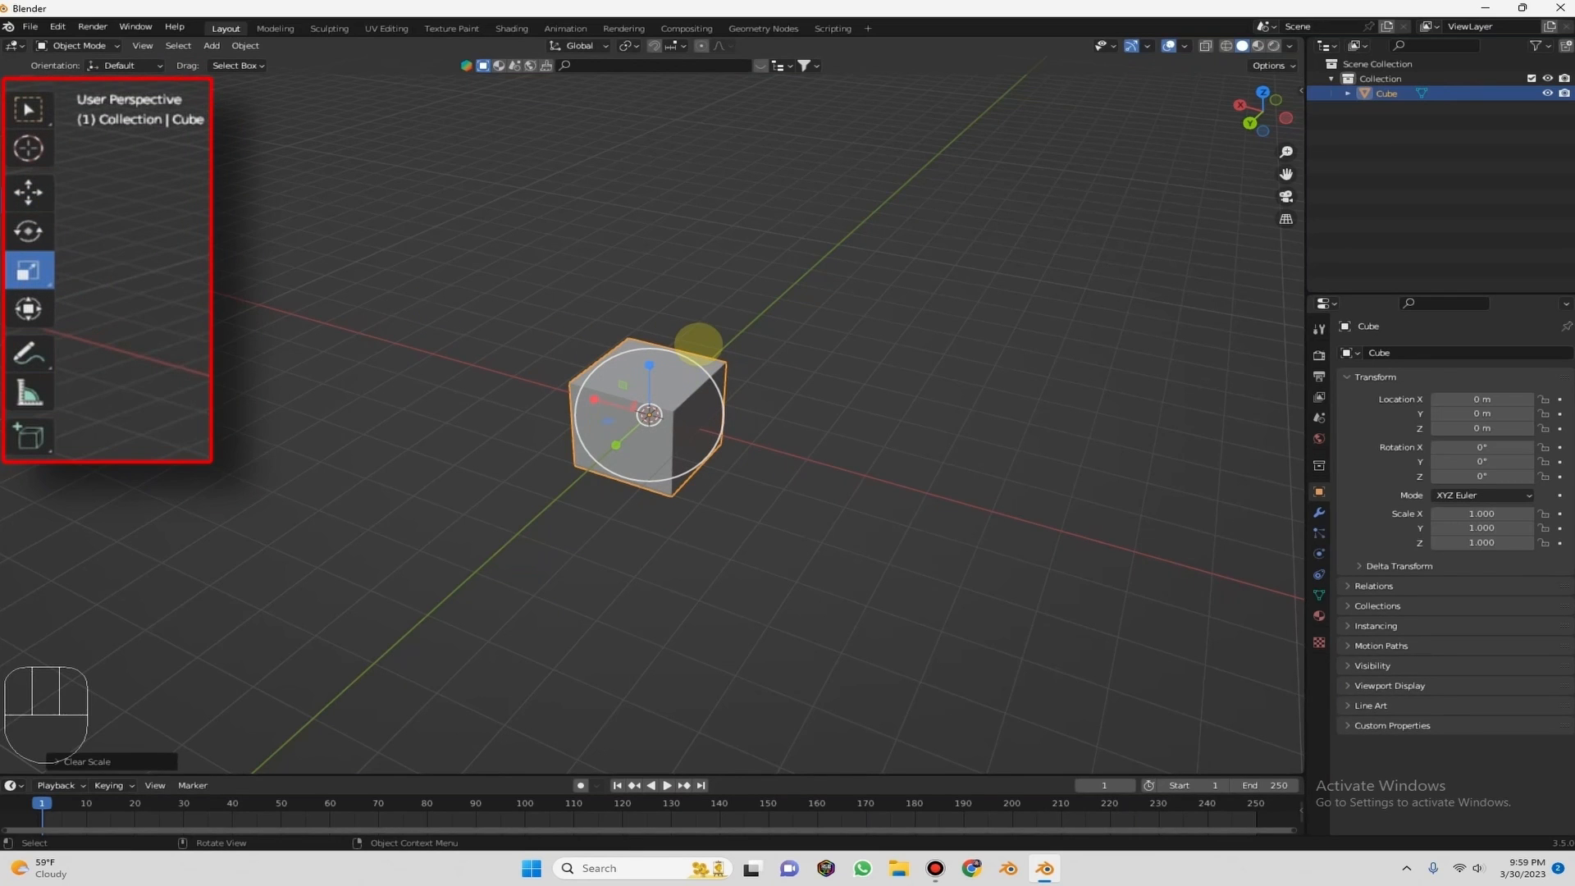
Try scaling the cube uniformly, and along the global X and Z axes, cancelling the scaling.
{"action": "key", "text": "s"}
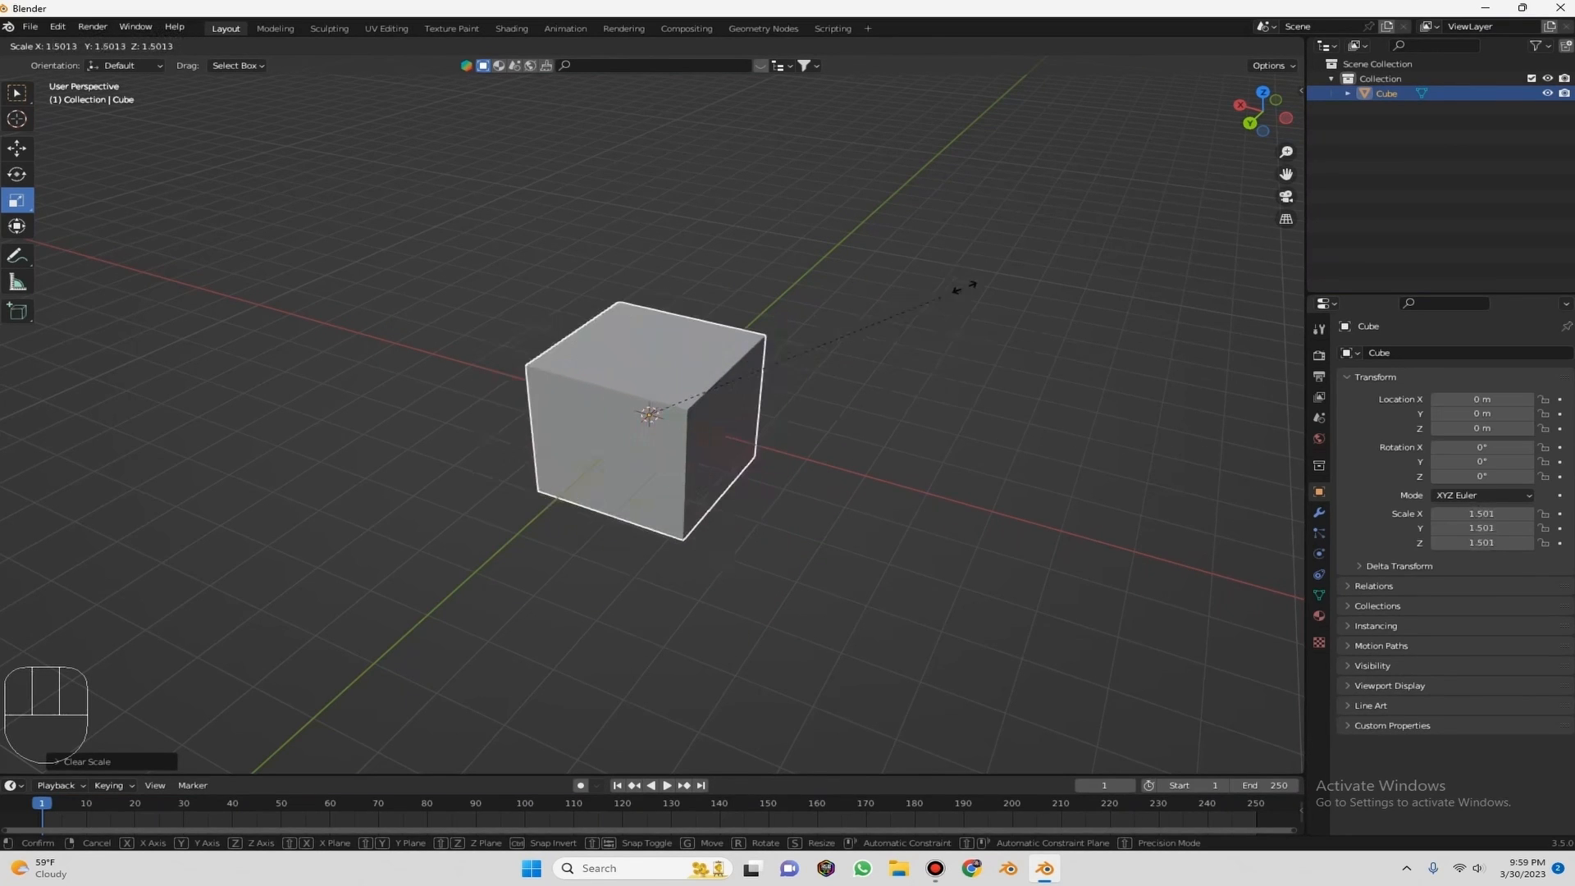
{"action": "key", "text": "x"}
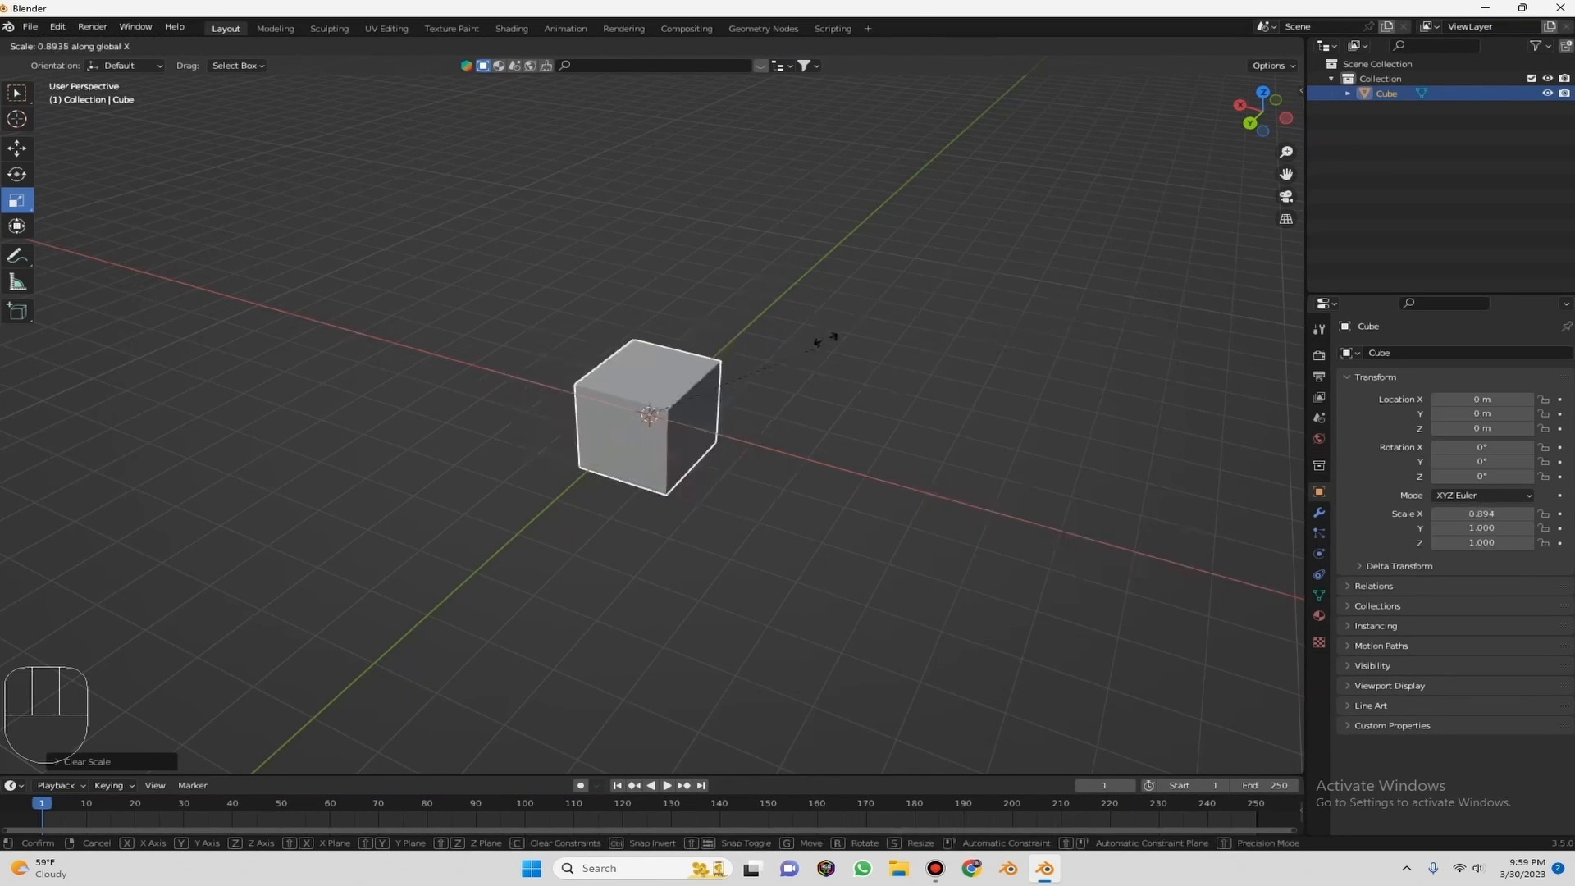
{"action": "key", "text": "z"}
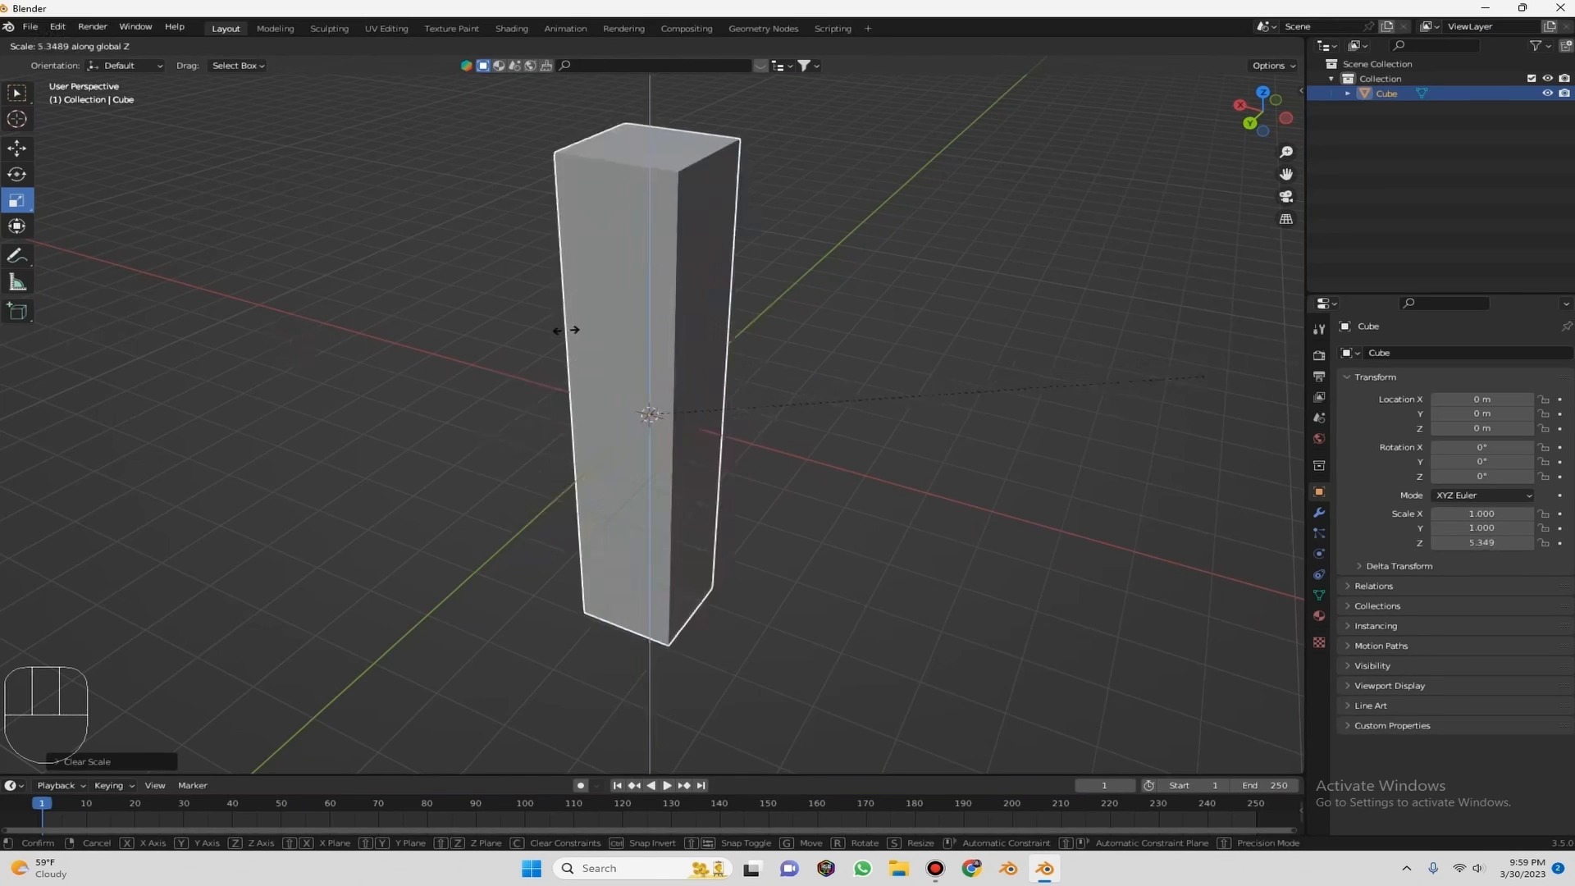
{"action": "right_click", "coordinate": [57, 311]}
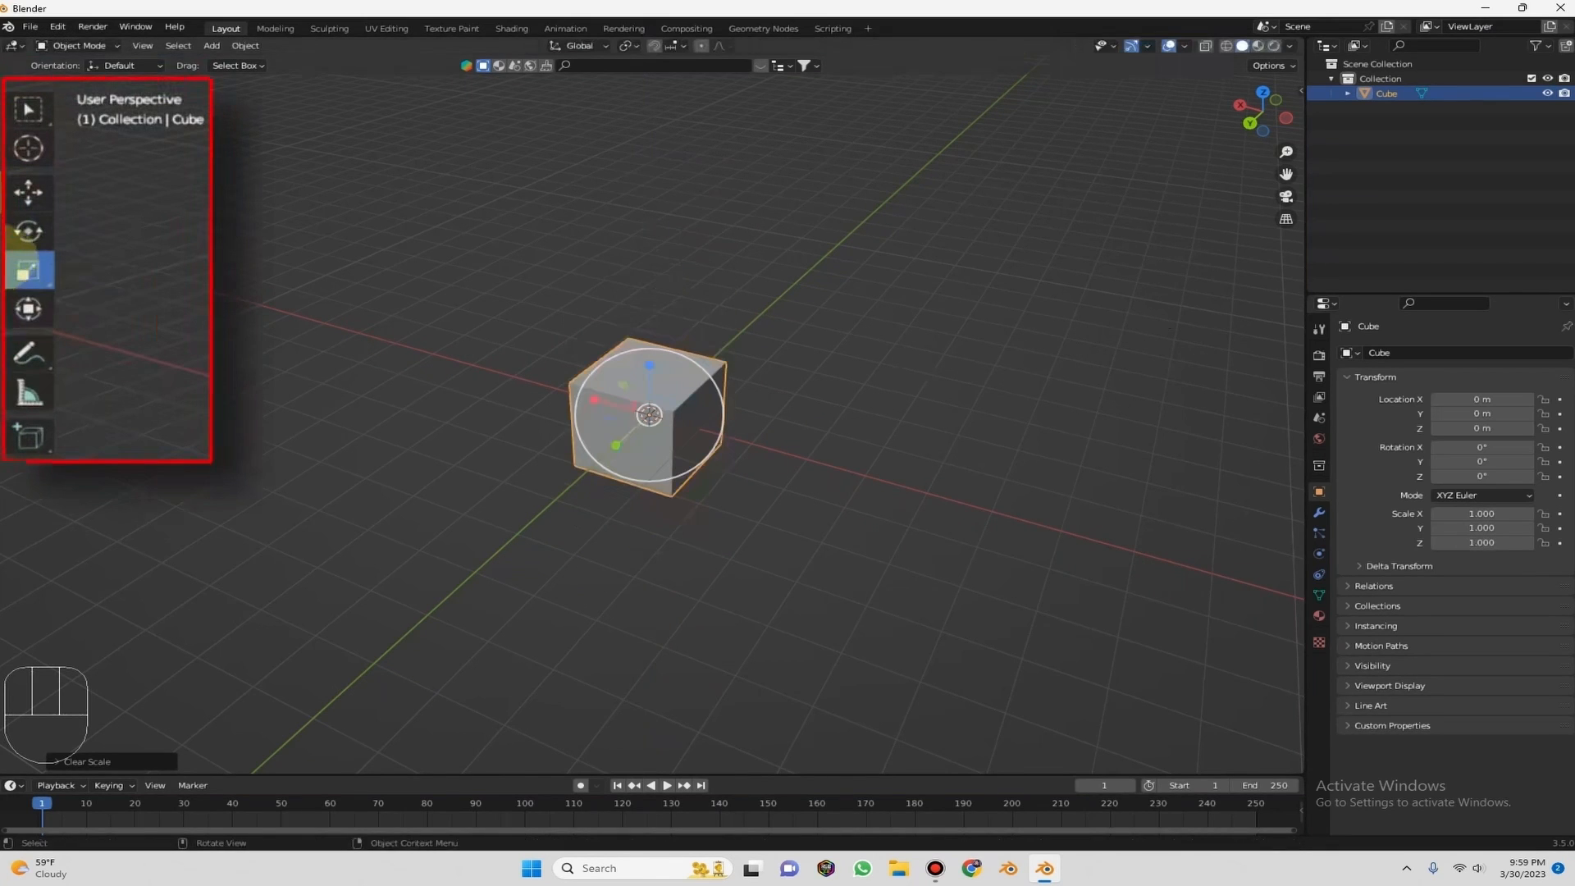
Using the Transform tool, rotate the cube slightly to about X 1.45°, Y -0.89°, Z -1.17°, and stretch its Z scale to about 2.9.
{"action": "left_click", "coordinate": [29, 309]}
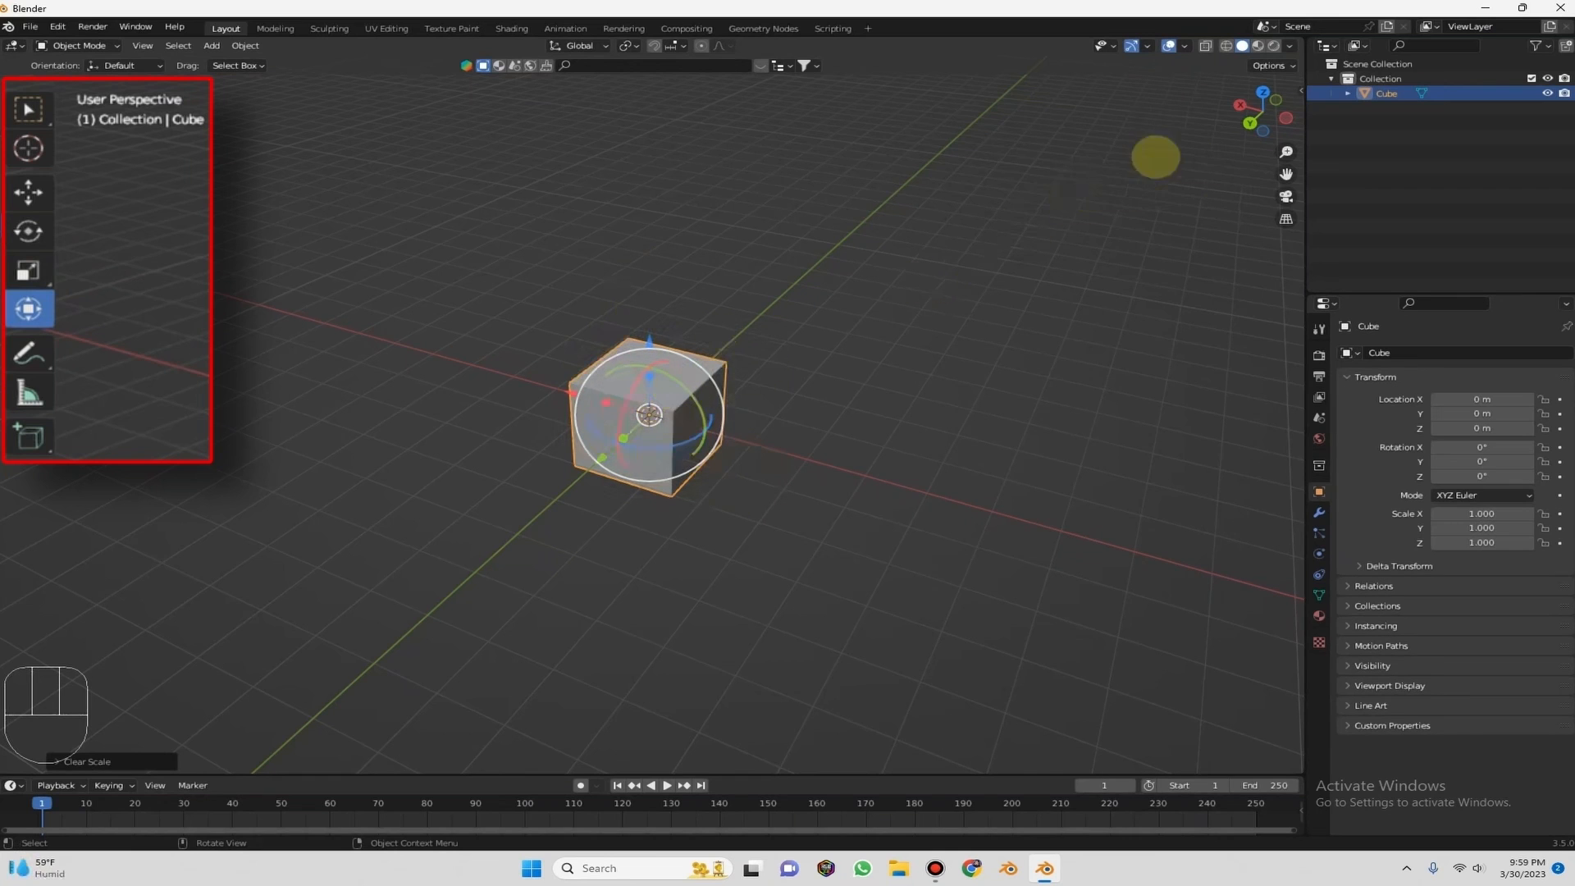
{"action": "left_click_drag", "start_coordinate": [1263, 111], "coordinate": [836, 266]}
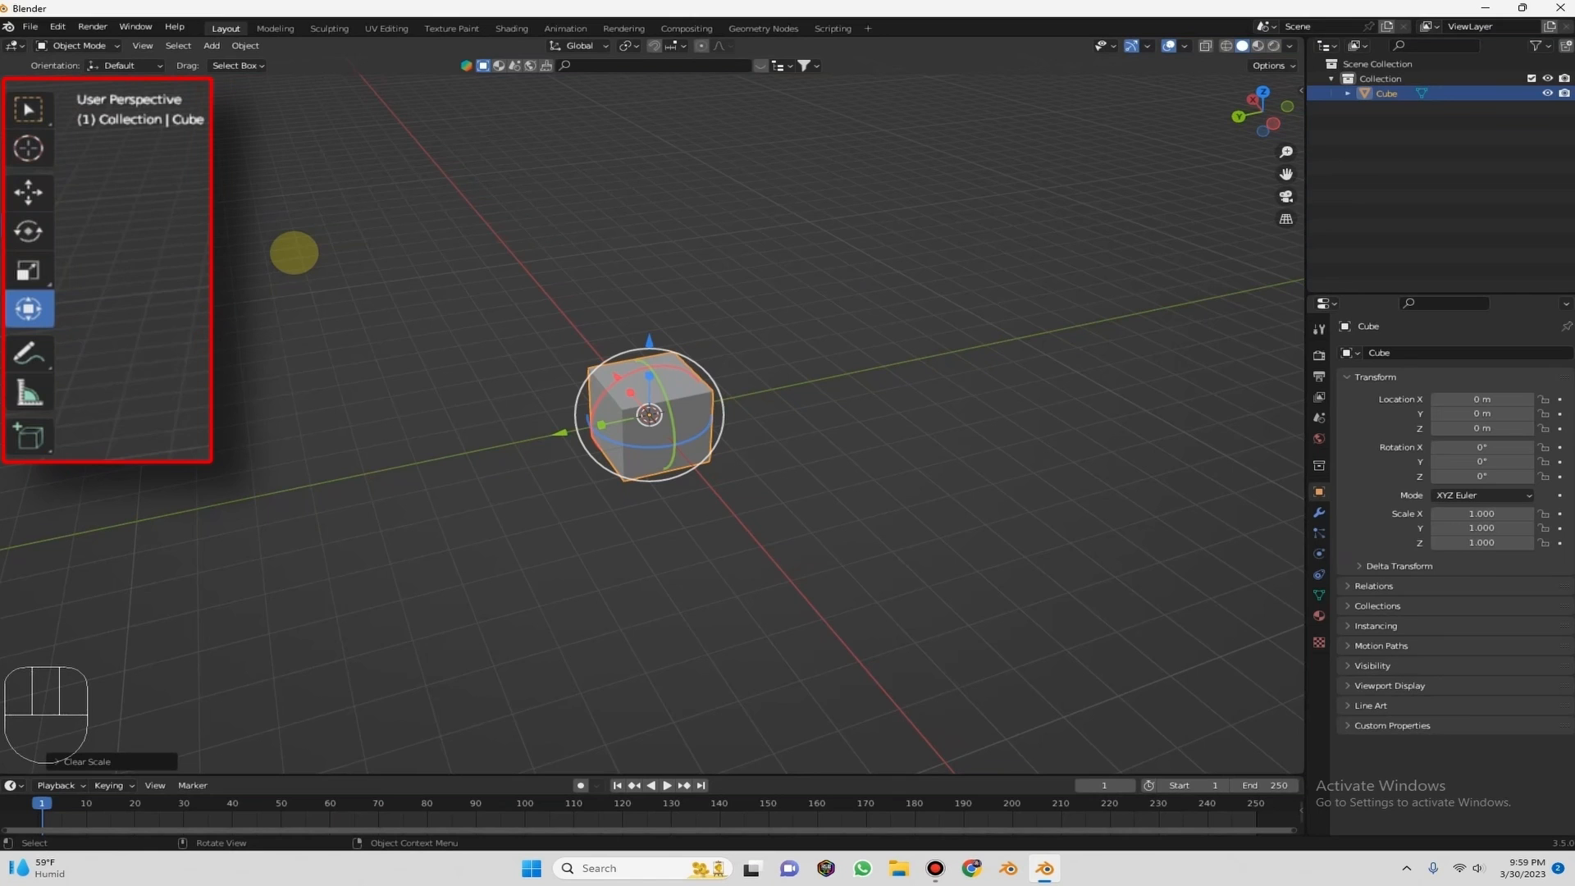
{"action": "left_click_drag", "start_coordinate": [1263, 105], "coordinate": [554, 418]}
{"action": "left_click_drag", "start_coordinate": [673, 353], "coordinate": [679, 338]}
{"action": "left_click_drag", "start_coordinate": [648, 376], "coordinate": [687, 312]}
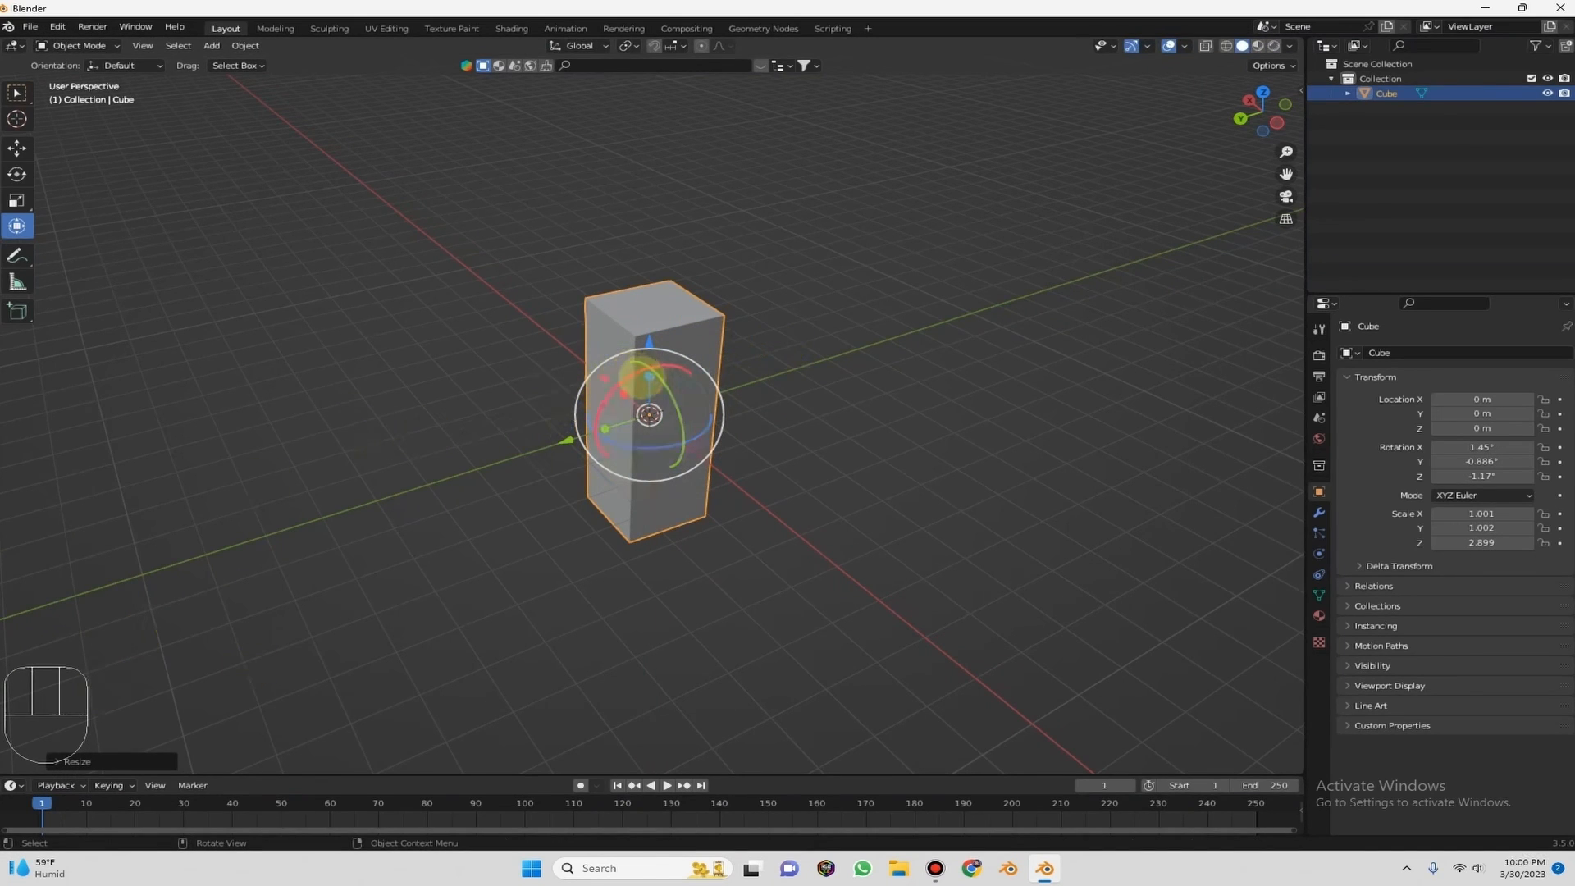
With the Transform tool, rotate the cube to about Y -69.8°, stretch its Y scale to about 3.67, and move it to about X 0.35, Y -0.76, Z -1.03 m.
{"action": "left_click_drag", "start_coordinate": [663, 376], "coordinate": [467, 446]}
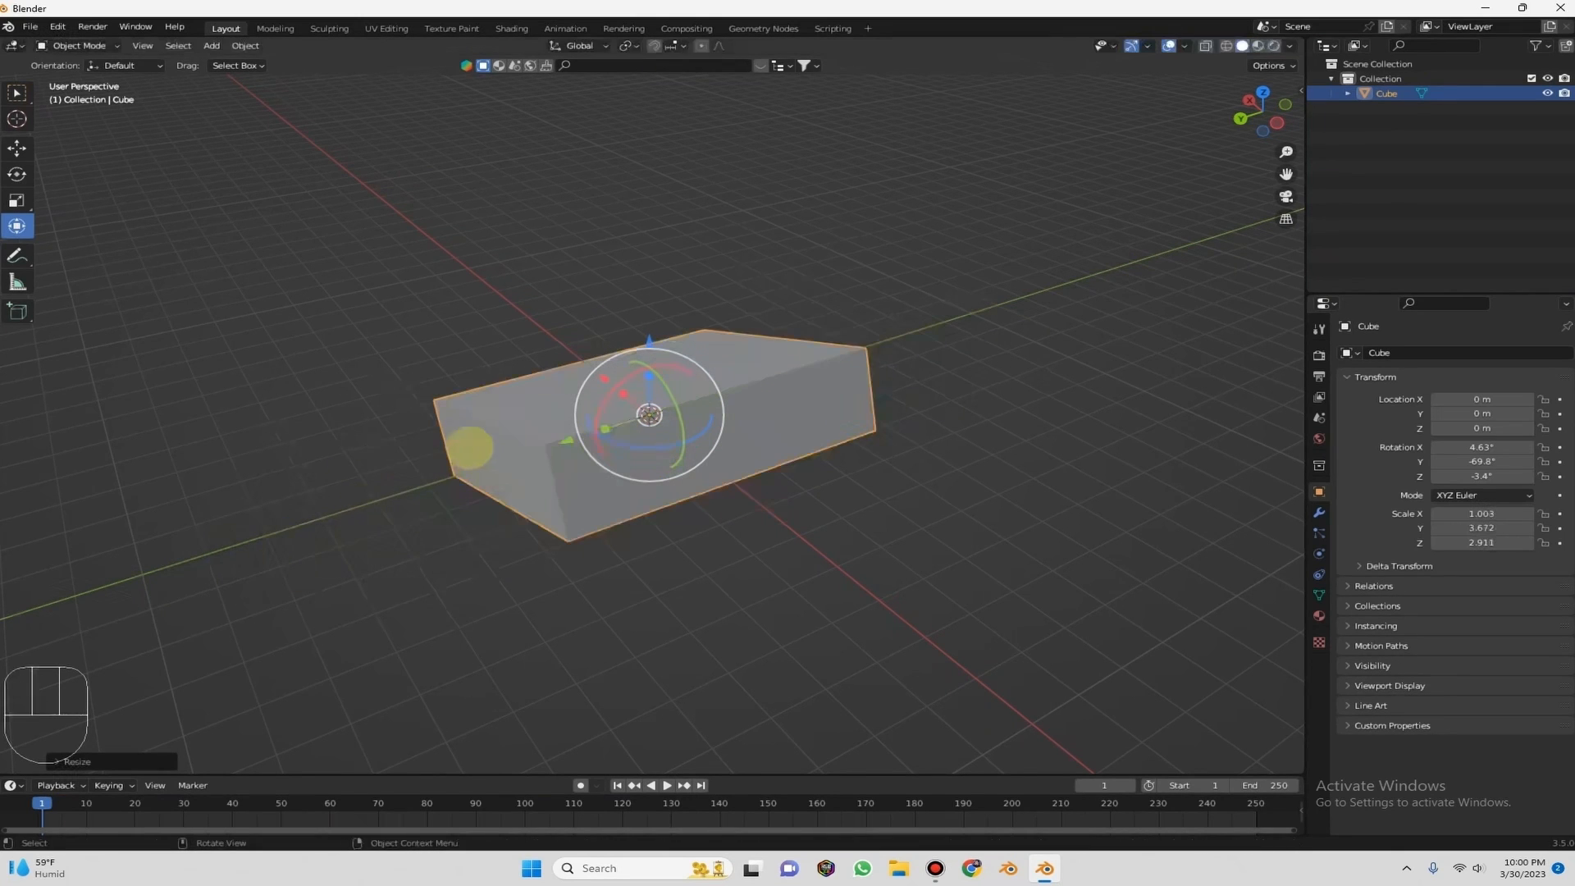
{"action": "left_click_drag", "start_coordinate": [579, 440], "coordinate": [743, 381]}
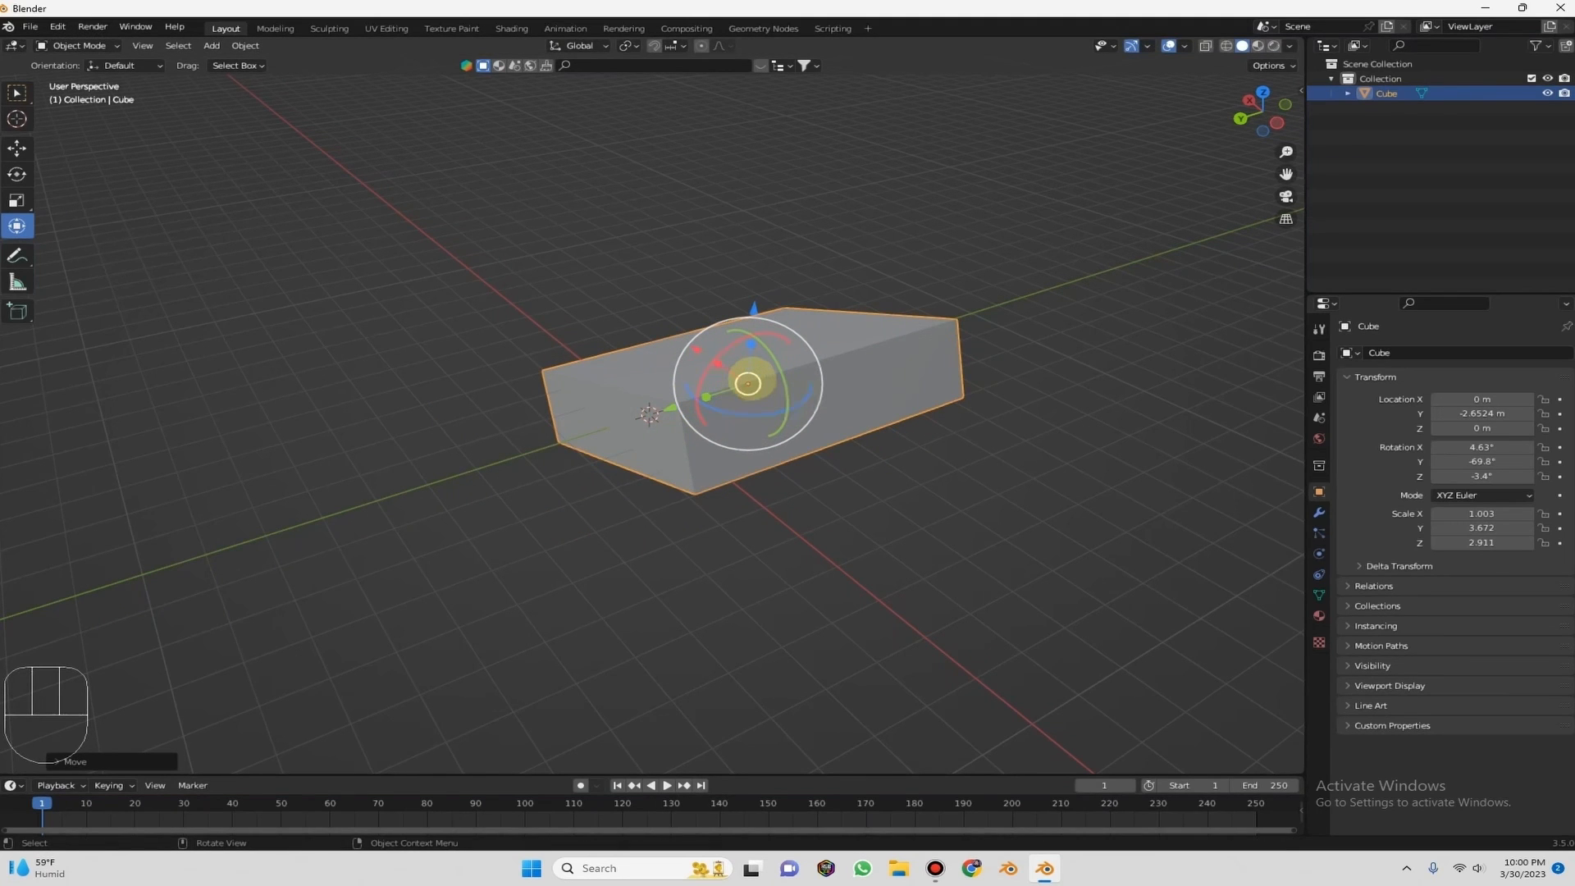
{"action": "left_click_drag", "start_coordinate": [747, 383], "coordinate": [764, 380]}
{"action": "left_click_drag", "start_coordinate": [792, 283], "coordinate": [725, 429]}
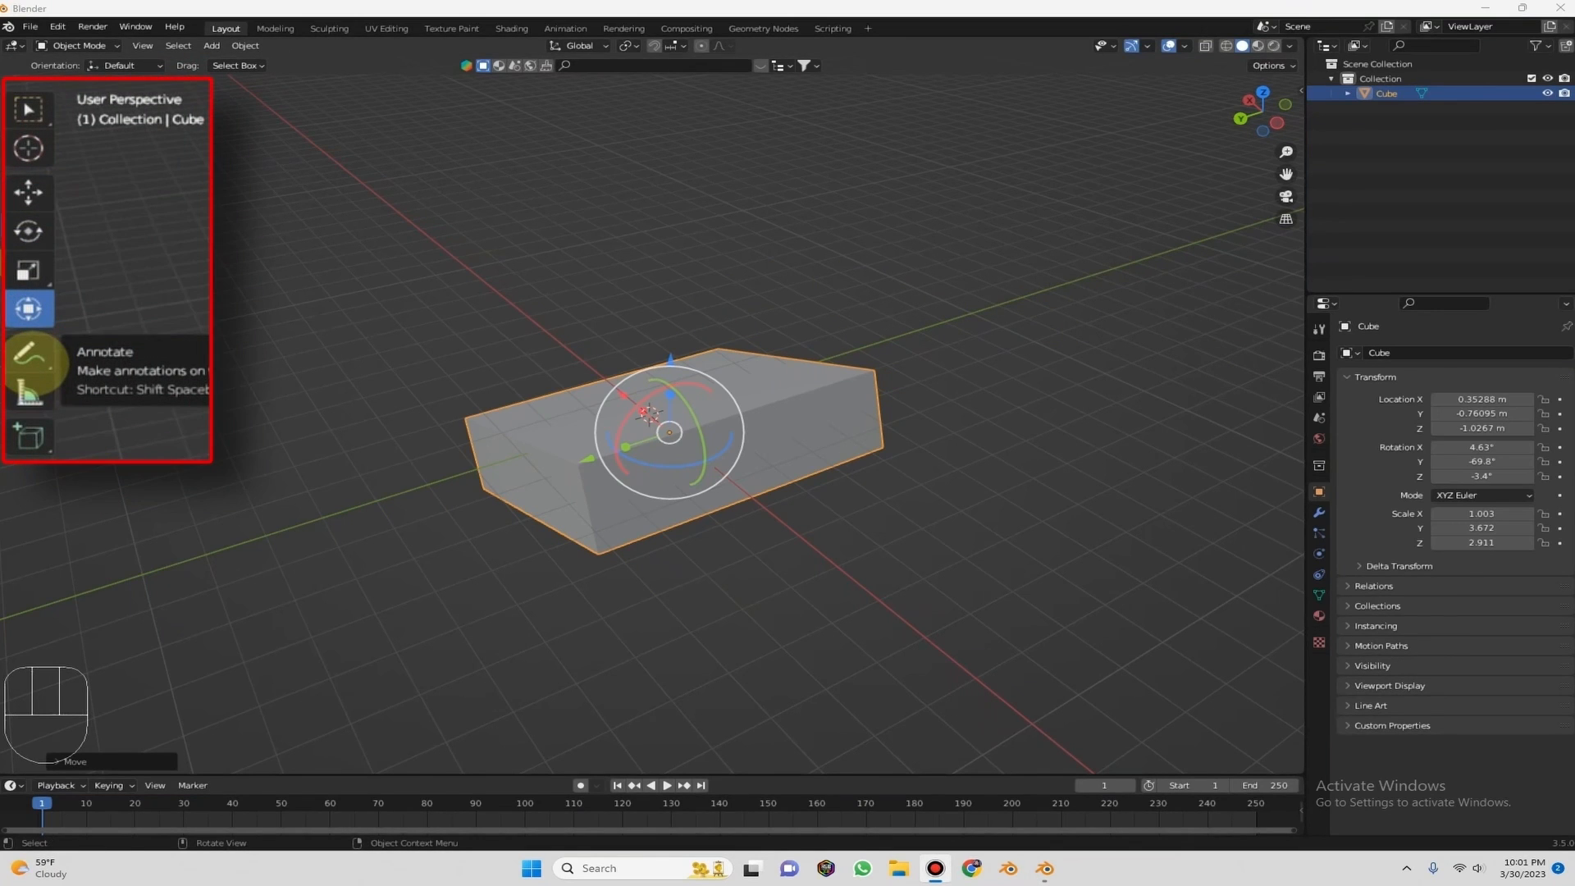
Draw a freehand closed annotation loop in the empty space beyond the cube with the Annotate tool and erase it completely.
{"action": "left_click", "coordinate": [29, 355]}
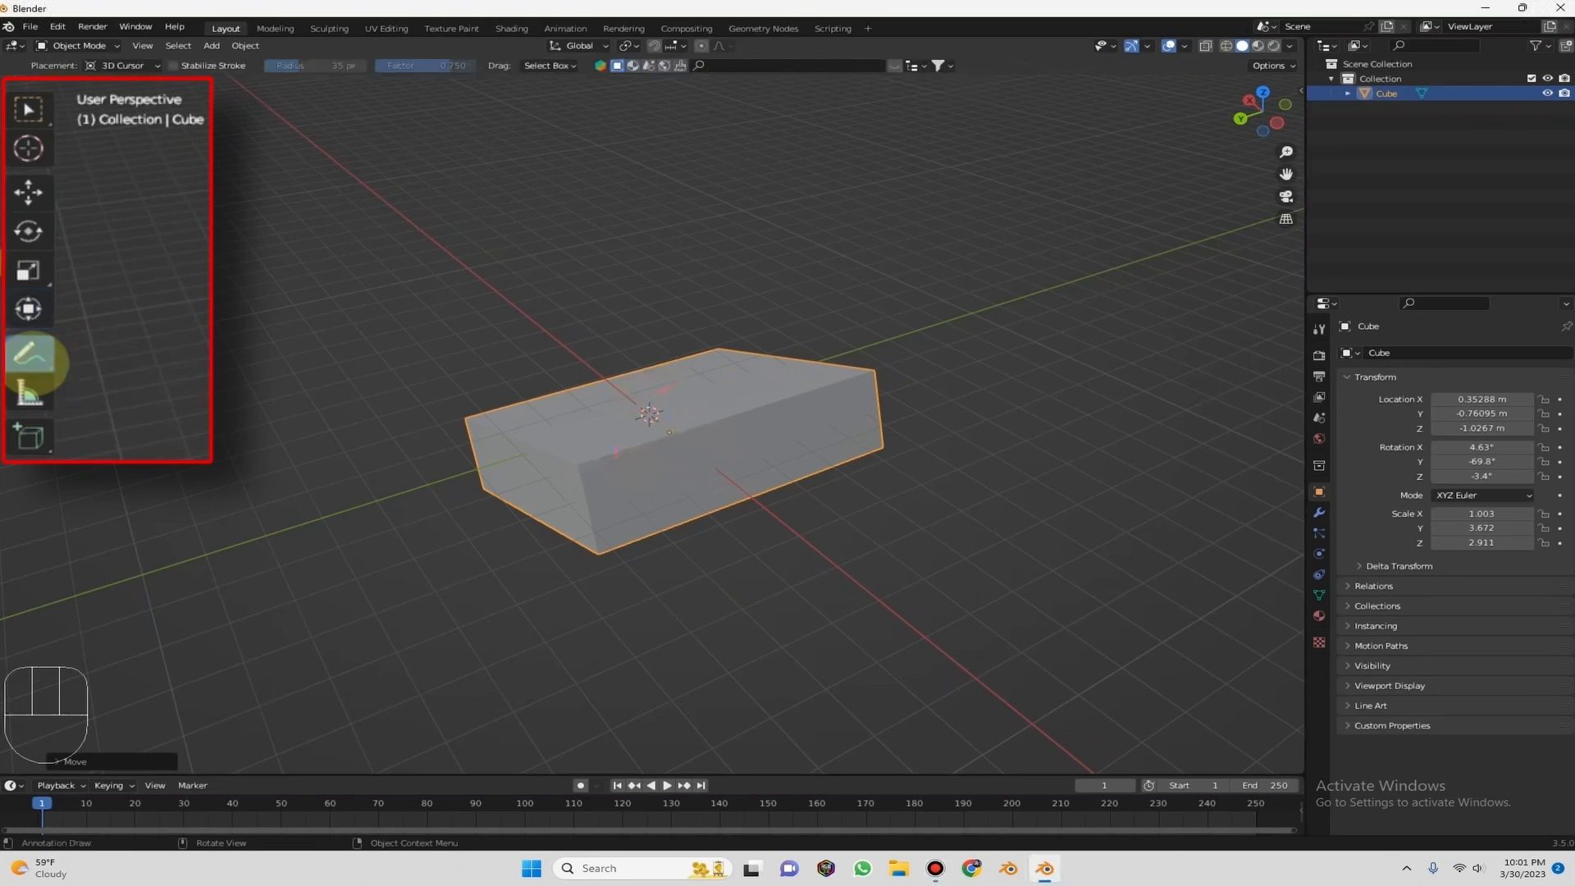
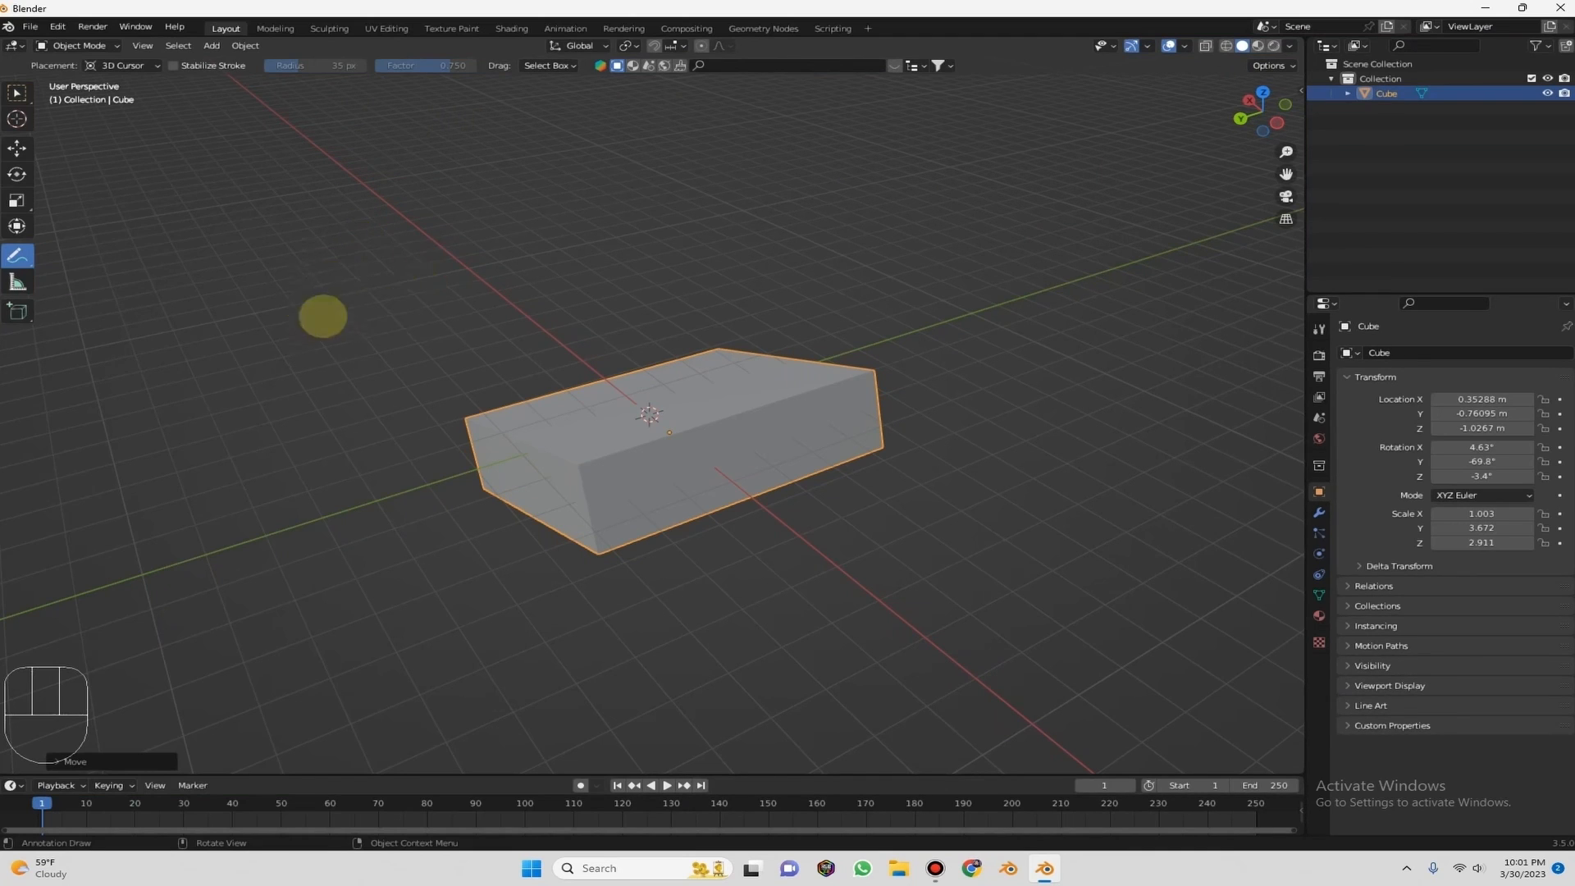
{"action": "mouse_move", "coordinate": [305, 265]}
{"action": "left_mouse_down"}
{"action": "mouse_move", "coordinate": [640, 186]}
{"action": "mouse_move", "coordinate": [746, 263]}
{"action": "mouse_move", "coordinate": [633, 292]}
{"action": "mouse_move", "coordinate": [534, 260]}
{"action": "mouse_move", "coordinate": [309, 267]}
{"action": "left_mouse_up"}
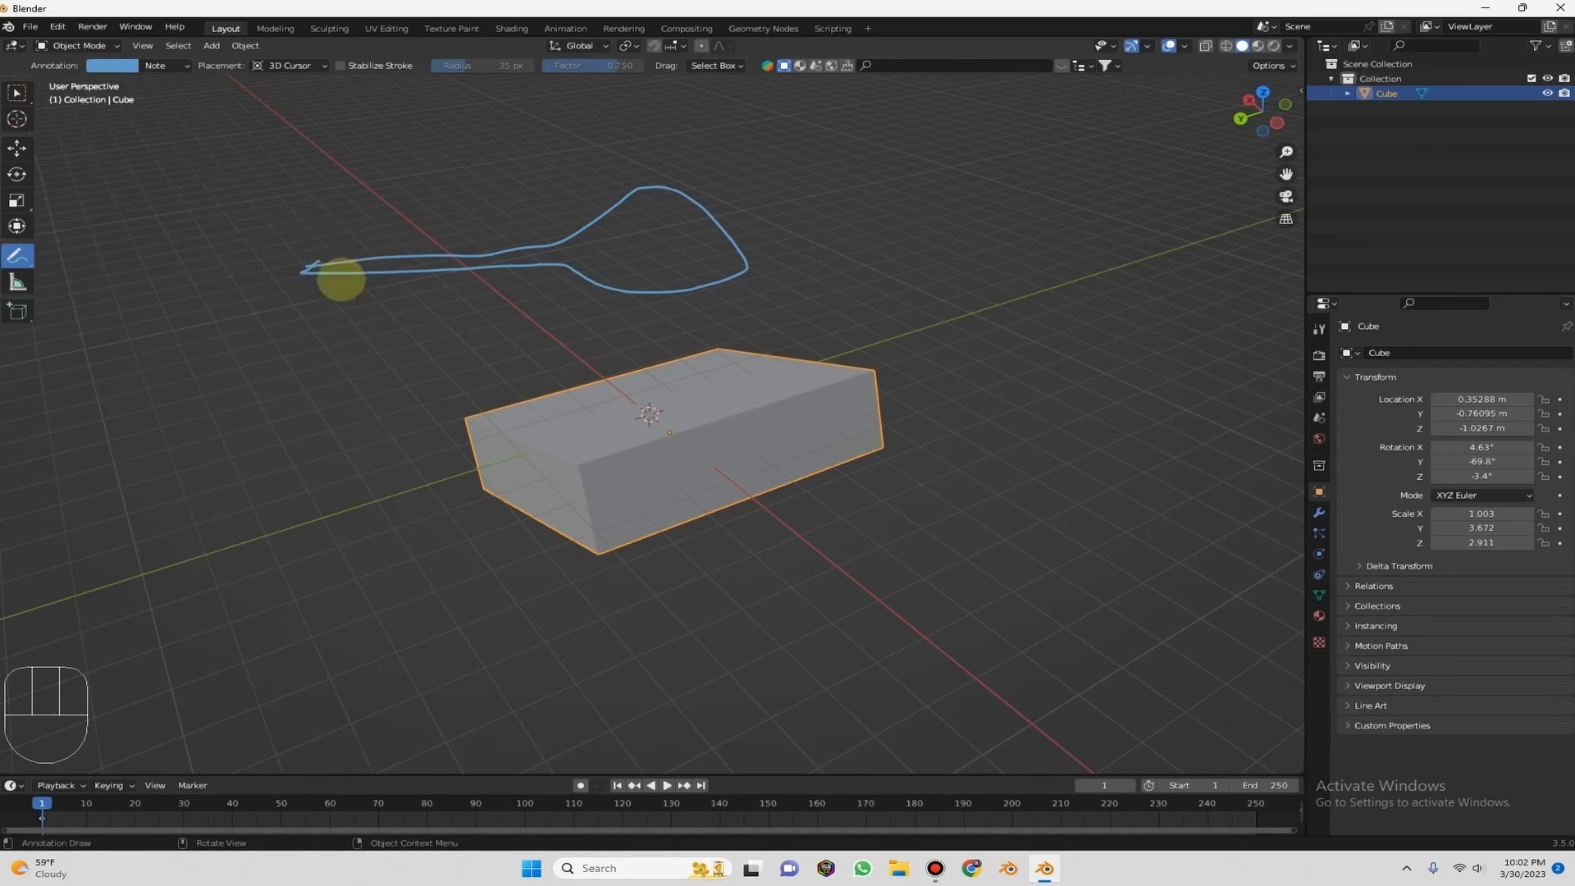
{"action": "key", "text": "ctrl"}
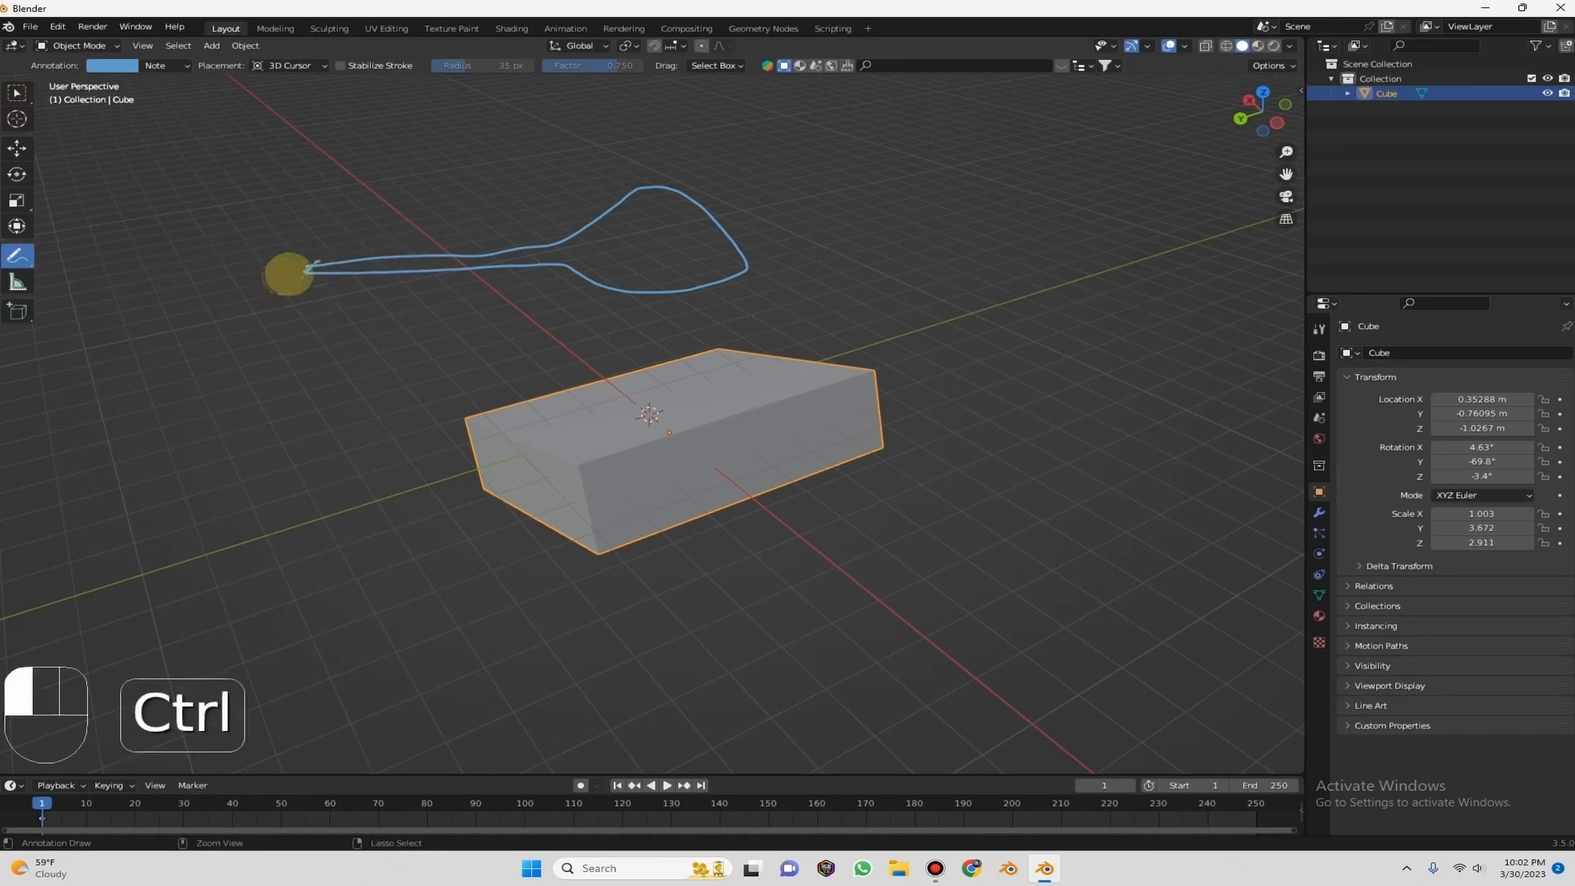
{"action": "left_click_drag", "start_coordinate": [348, 267], "coordinate": [496, 261], "text": "ctrl"}
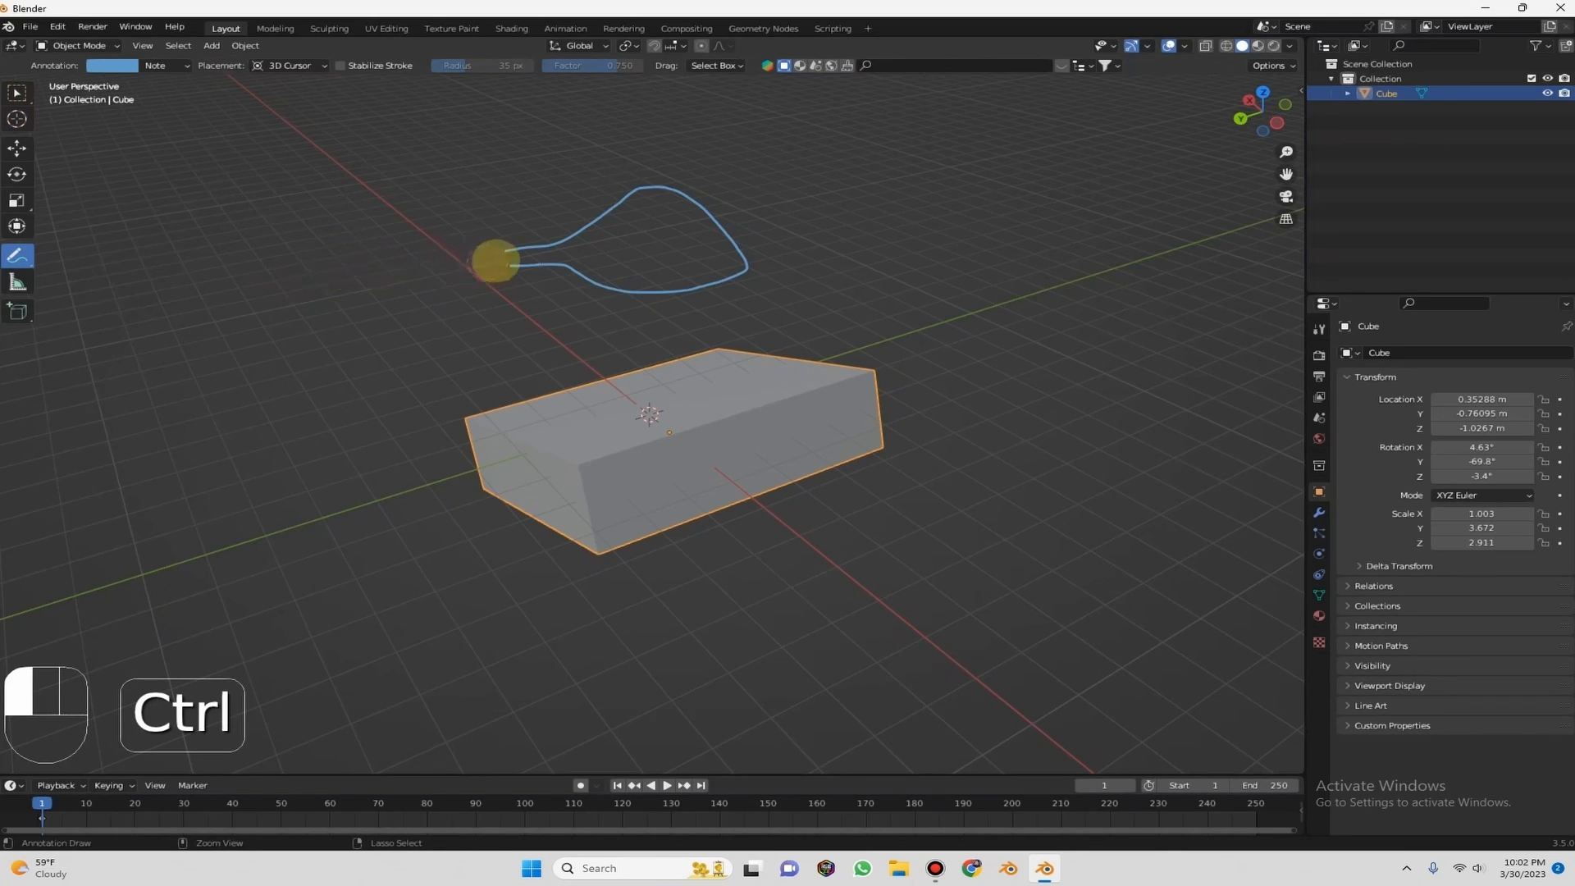
{"action": "left_click_drag", "start_coordinate": [640, 193], "coordinate": [716, 208], "text": "ctrl"}
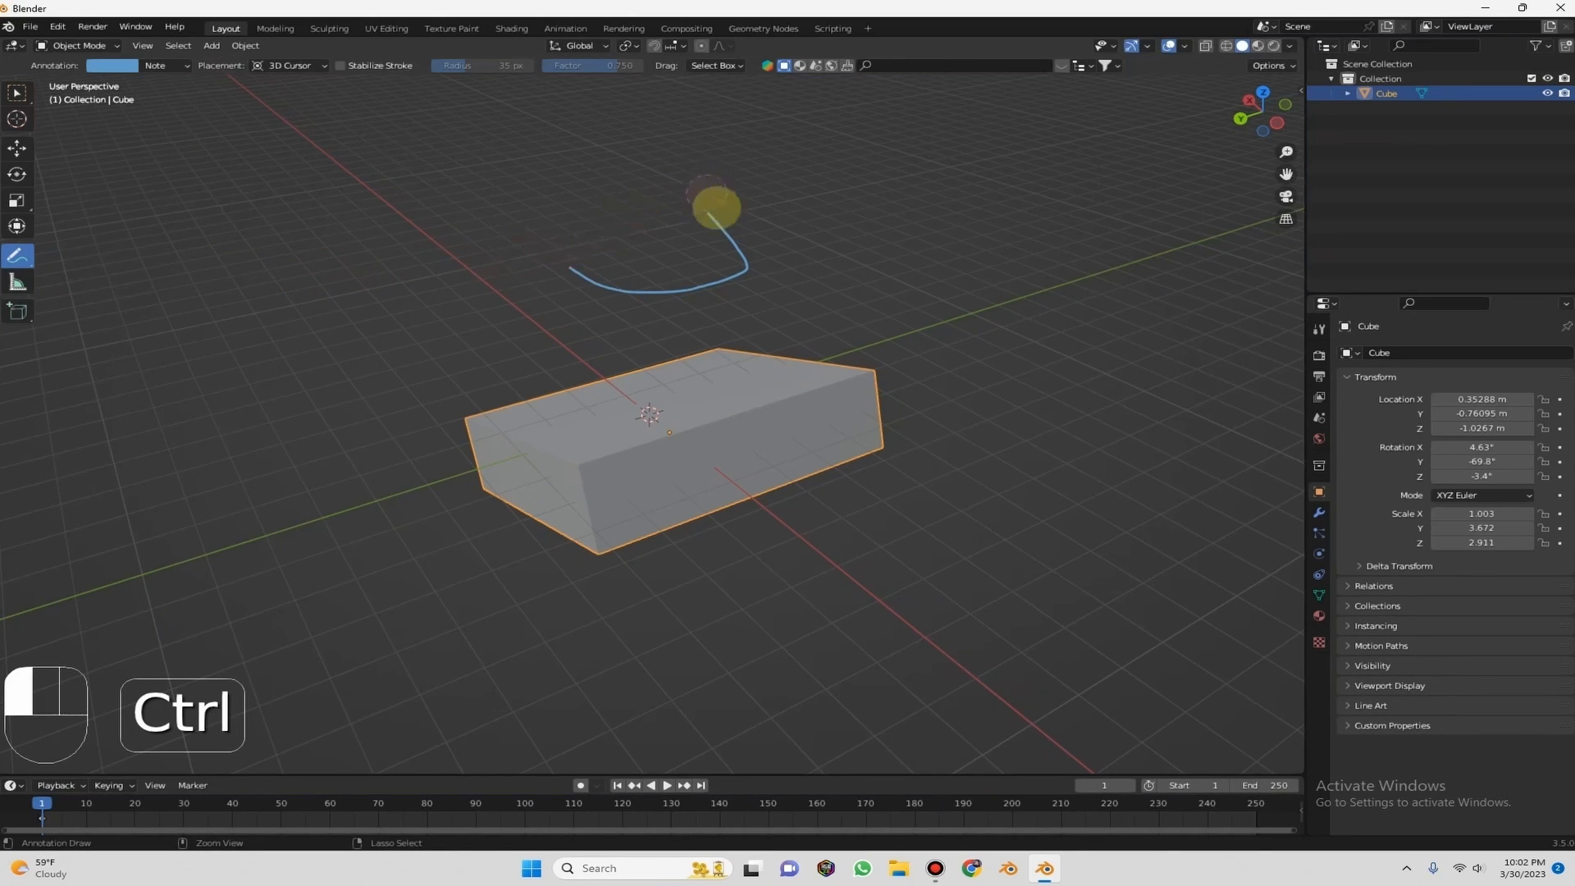
{"action": "left_click_drag", "start_coordinate": [680, 283], "coordinate": [329, 228], "text": "ctrl"}
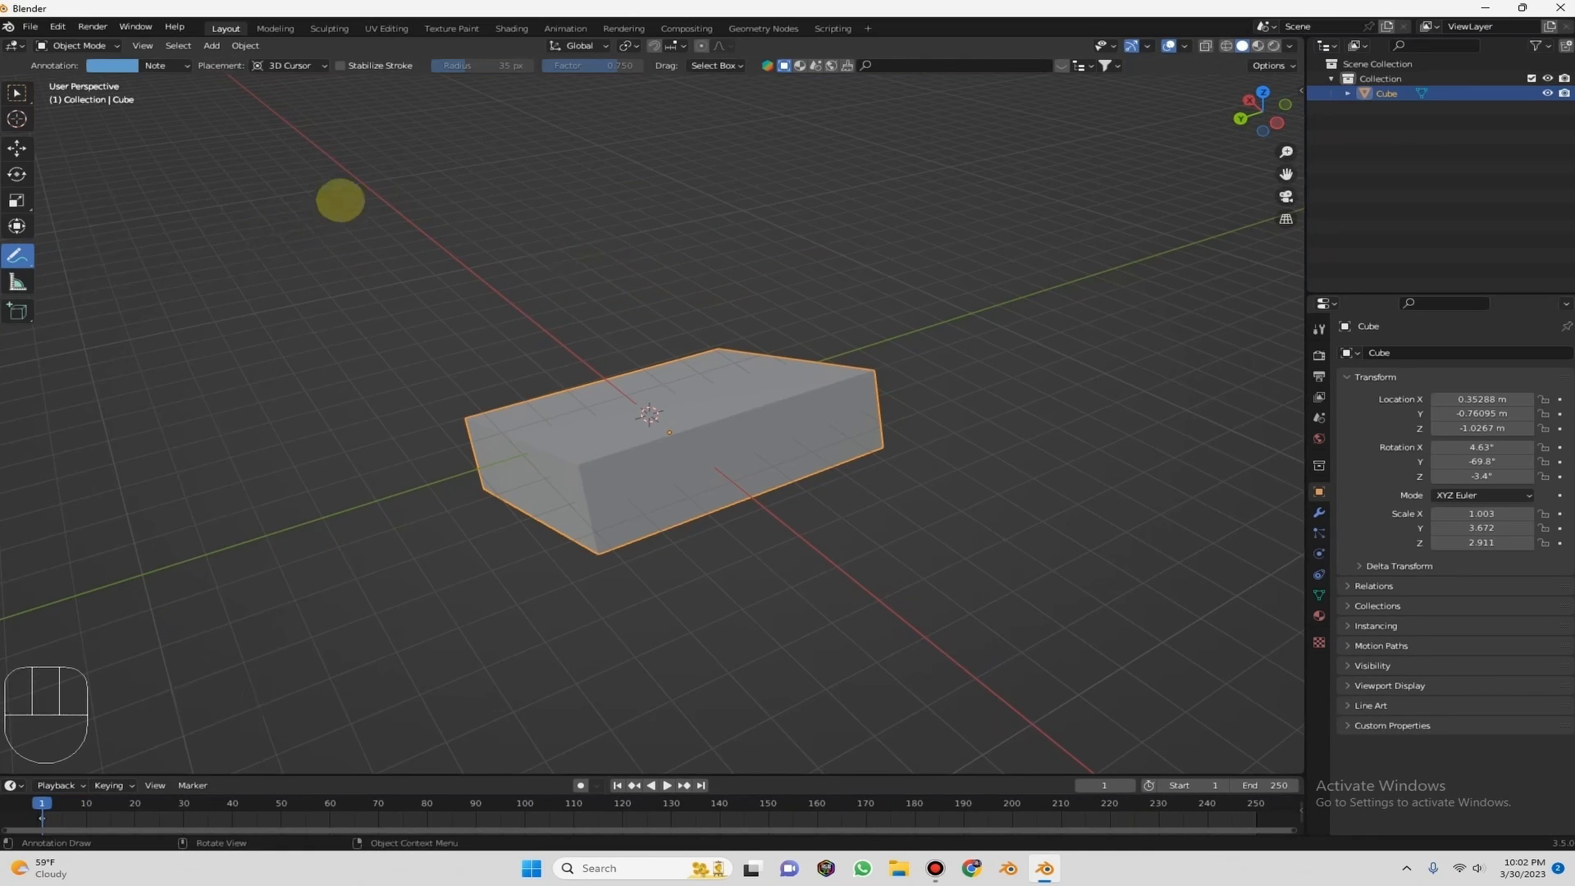
Draw several crossing annotation strokes beyond and over the cube, and undo them.
{"action": "left_click_drag", "start_coordinate": [386, 155], "coordinate": [288, 292]}
{"action": "left_click_drag", "start_coordinate": [256, 173], "coordinate": [638, 164]}
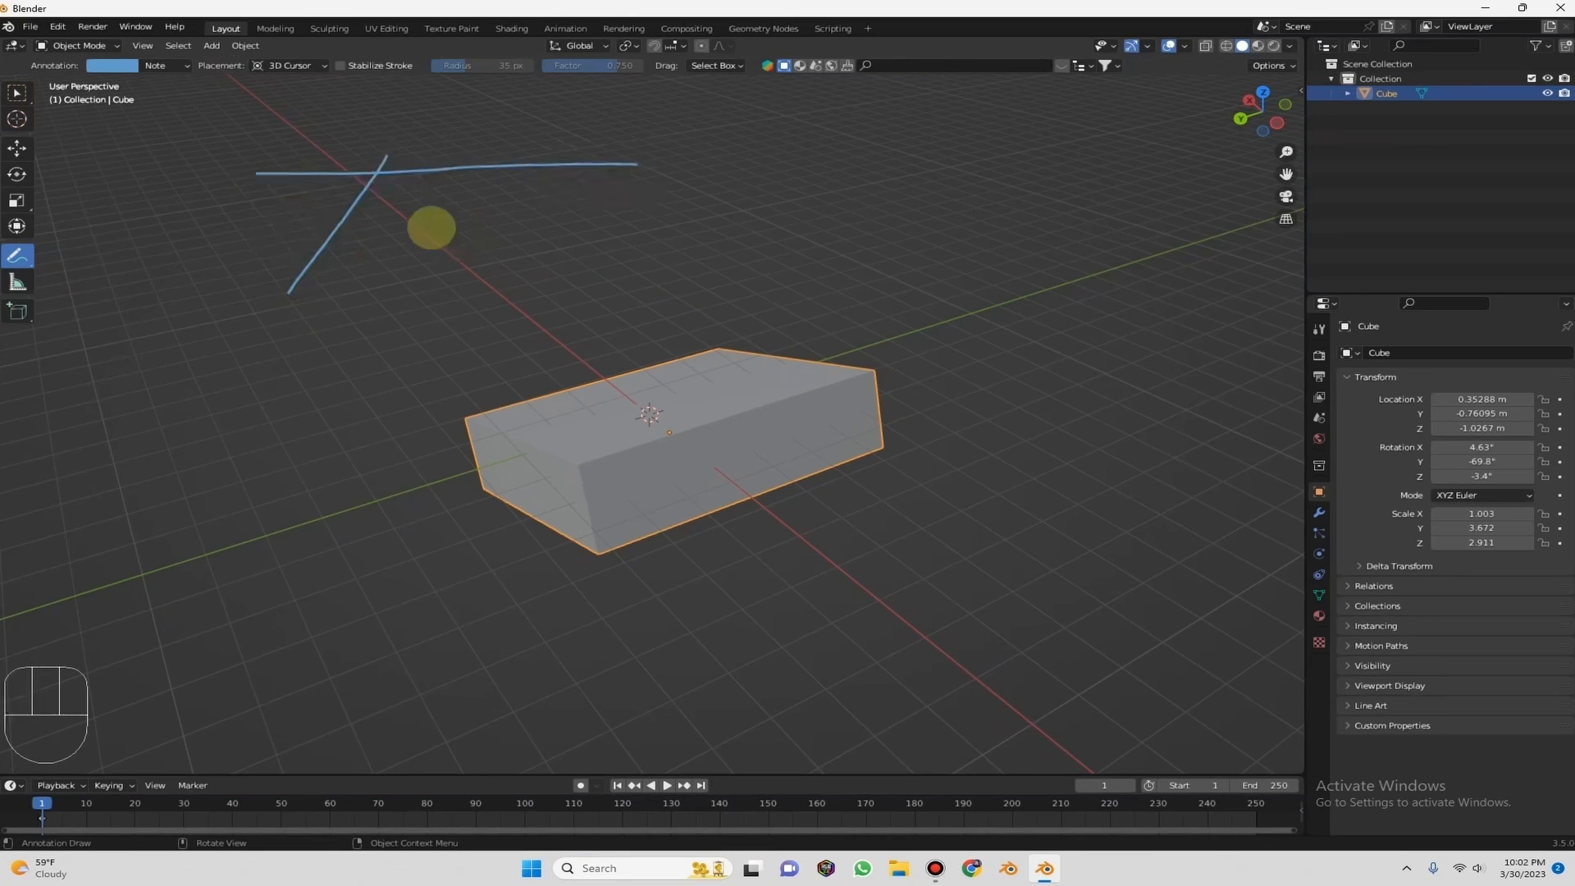
{"action": "mouse_move", "coordinate": [425, 174]}
{"action": "left_mouse_down"}
{"action": "mouse_move", "coordinate": [552, 278]}
{"action": "mouse_move", "coordinate": [608, 352]}
{"action": "mouse_move", "coordinate": [907, 183]}
{"action": "mouse_move", "coordinate": [865, 407]}
{"action": "mouse_move", "coordinate": [1033, 410]}
{"action": "mouse_move", "coordinate": [857, 428]}
{"action": "left_mouse_up"}
{"action": "mouse_move", "coordinate": [846, 490]}
{"action": "left_mouse_down", "text": "ctrl"}
{"action": "mouse_move", "coordinate": [908, 444]}
{"action": "mouse_move", "coordinate": [1109, 426]}
{"action": "mouse_move", "coordinate": [1129, 317]}
{"action": "left_mouse_up", "text": "ctrl"}
{"action": "key", "text": "ctrl+z"}
{"action": "key", "text": "ctrl+z"}
{"action": "key", "text": "ctrl+z"}
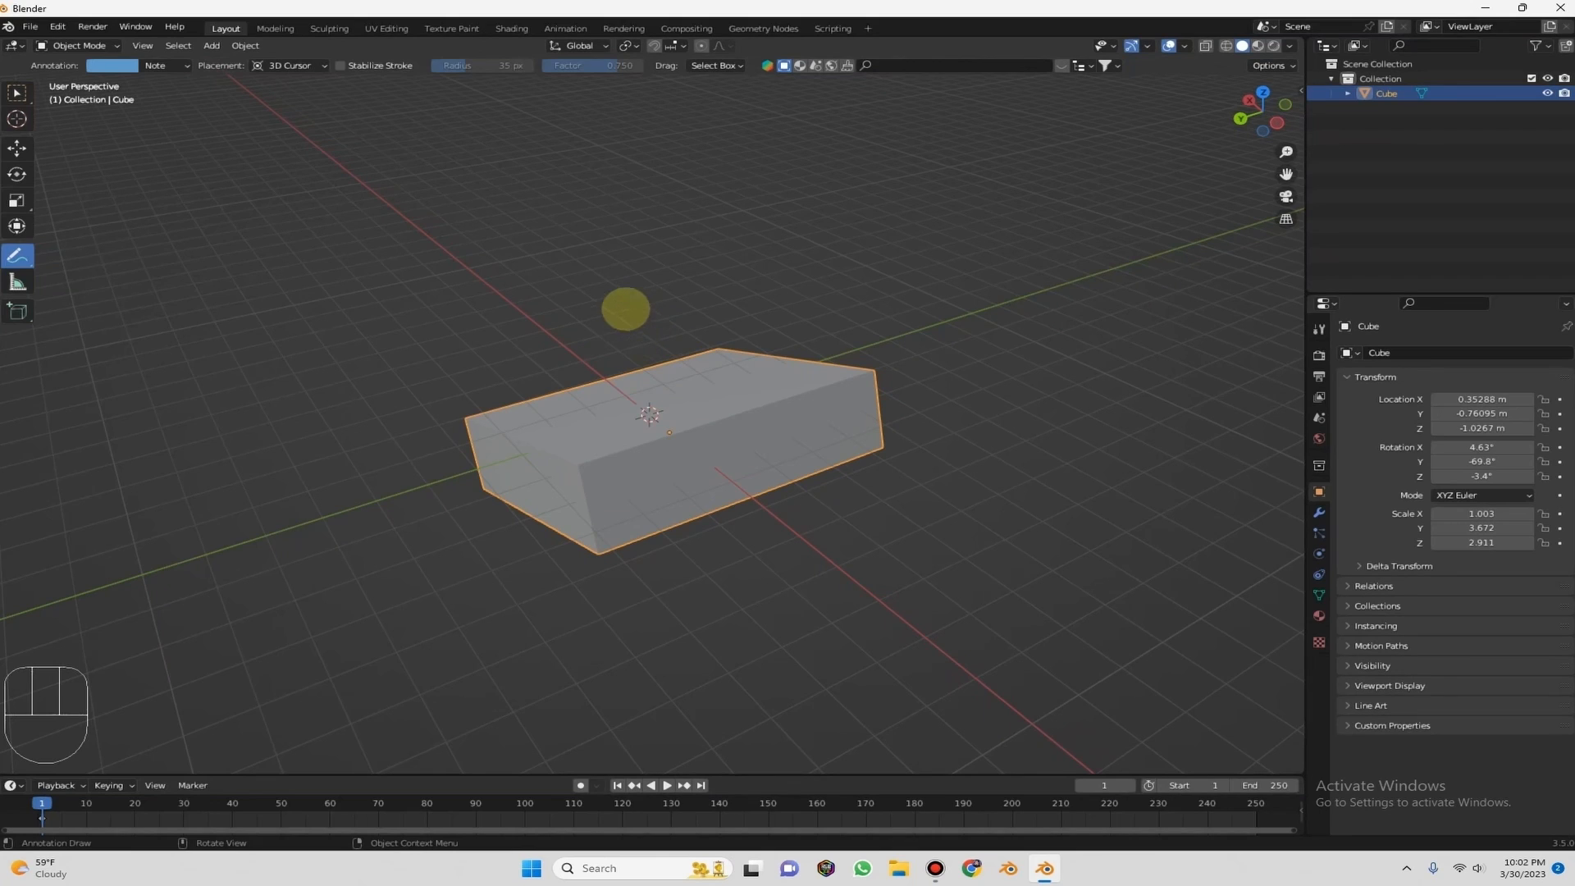
Clear the cube's location, rotation and scale, resetting location and rotation to 0 and scale to 1.
{"action": "key", "text": "alt"}
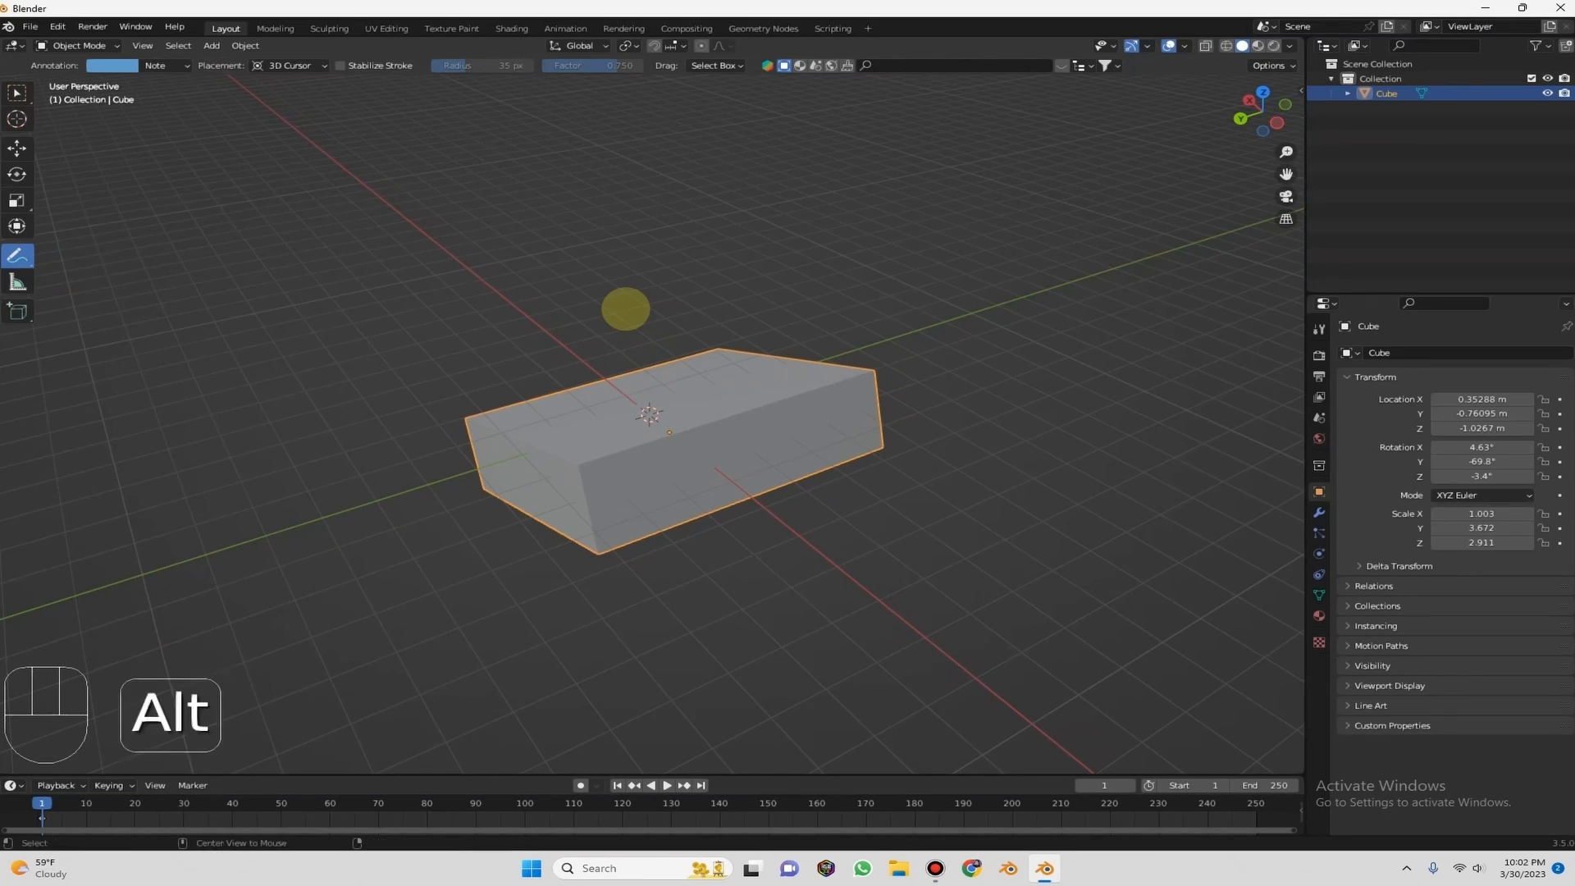
{"action": "key", "text": "alt+g"}
{"action": "key", "text": "alt+r"}
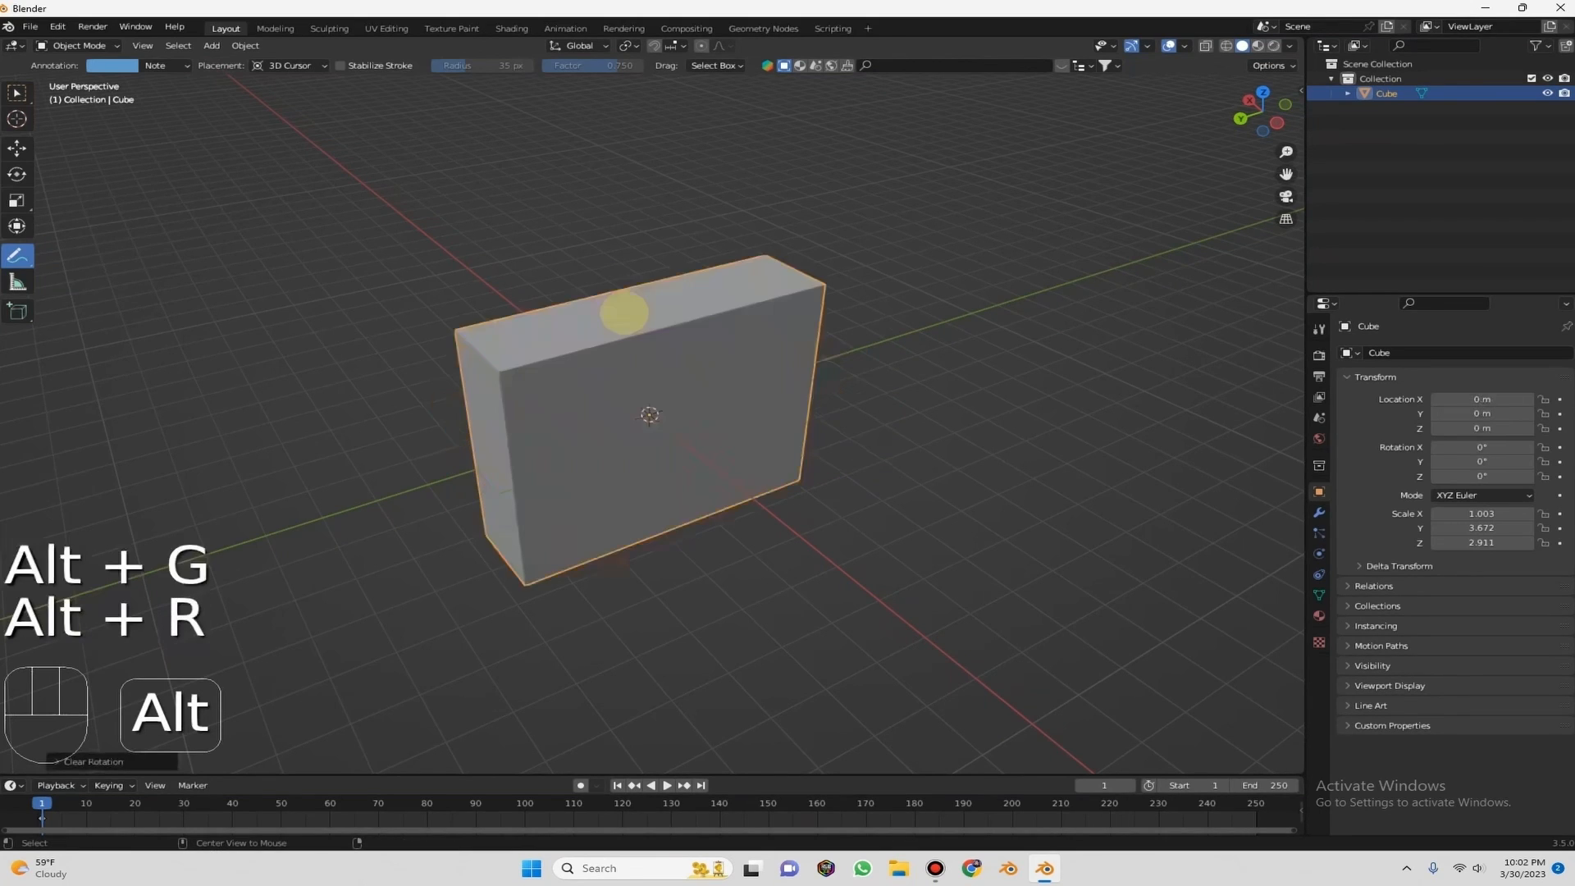
{"action": "key", "text": "alt+s"}
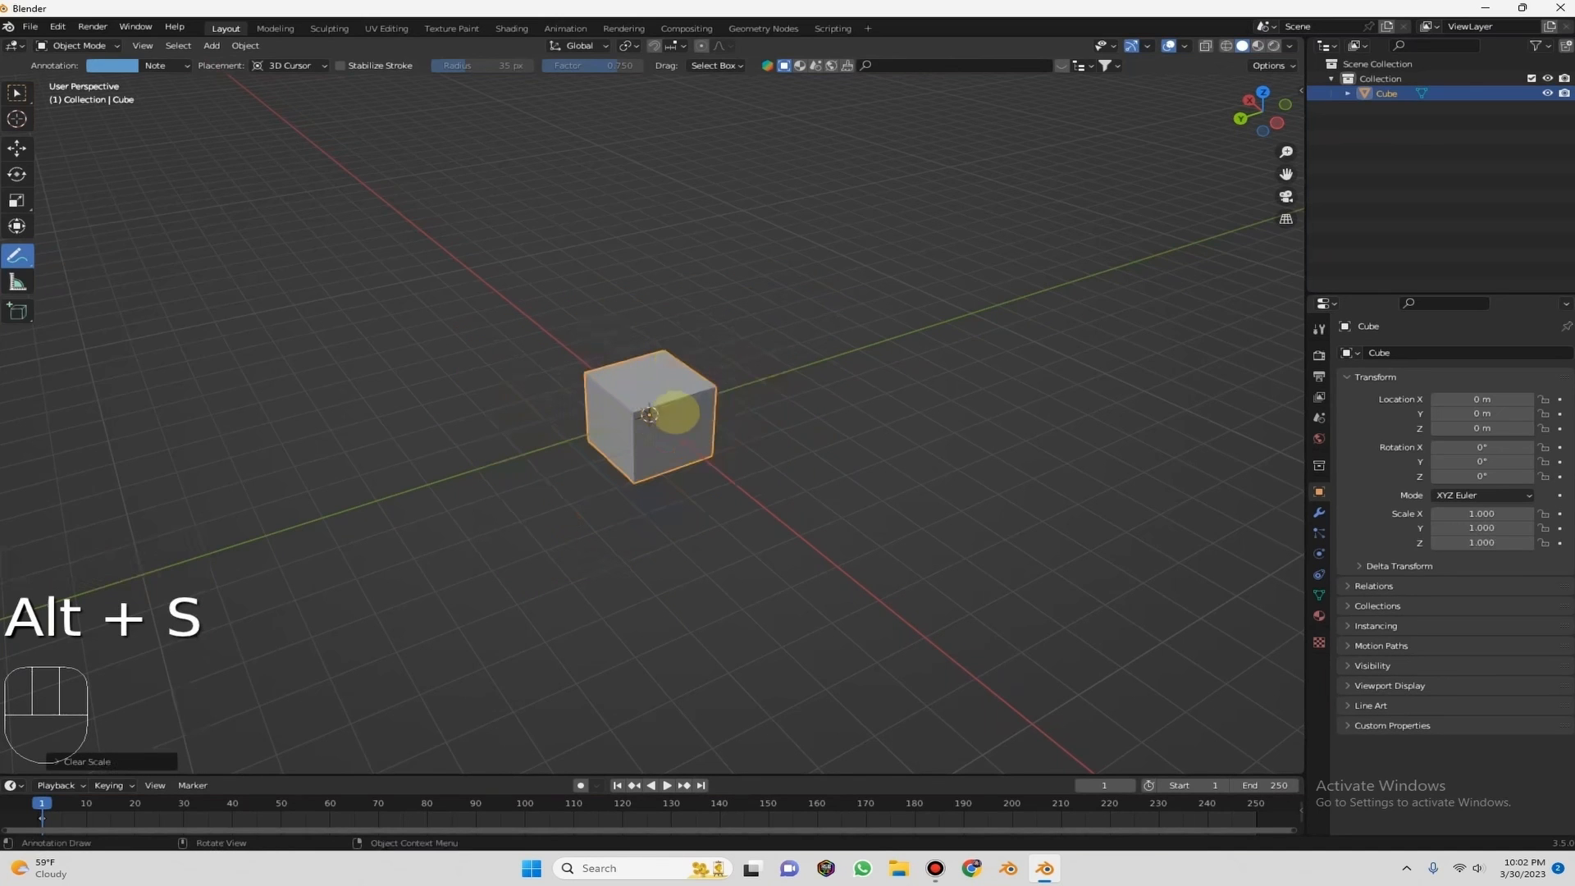
Measure one of the cube's vertical edges with the Measure tool, and undo the measurement.
{"action": "middle_click_drag", "start_coordinate": [746, 410], "coordinate": [753, 397]}
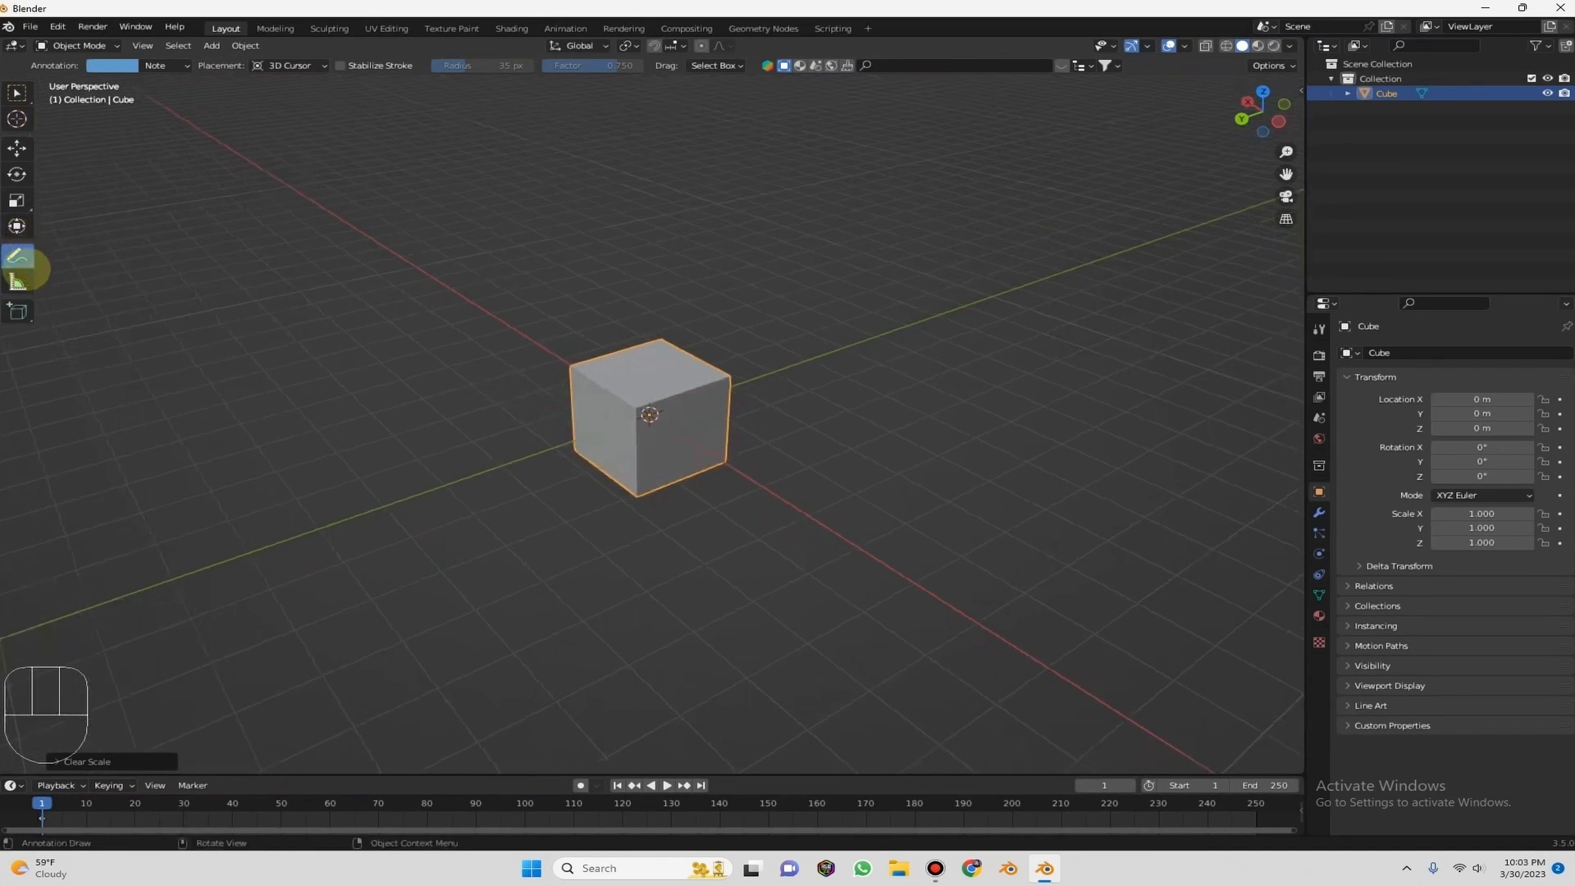
{"action": "left_click", "coordinate": [18, 284]}
{"action": "scroll", "coordinate": [666, 314], "scroll_direction": "up", "scroll_amount": 3}
{"action": "middle_click_drag", "start_coordinate": [666, 313], "coordinate": [824, 304]}
{"action": "left_click_drag", "start_coordinate": [808, 305], "coordinate": [797, 534]}
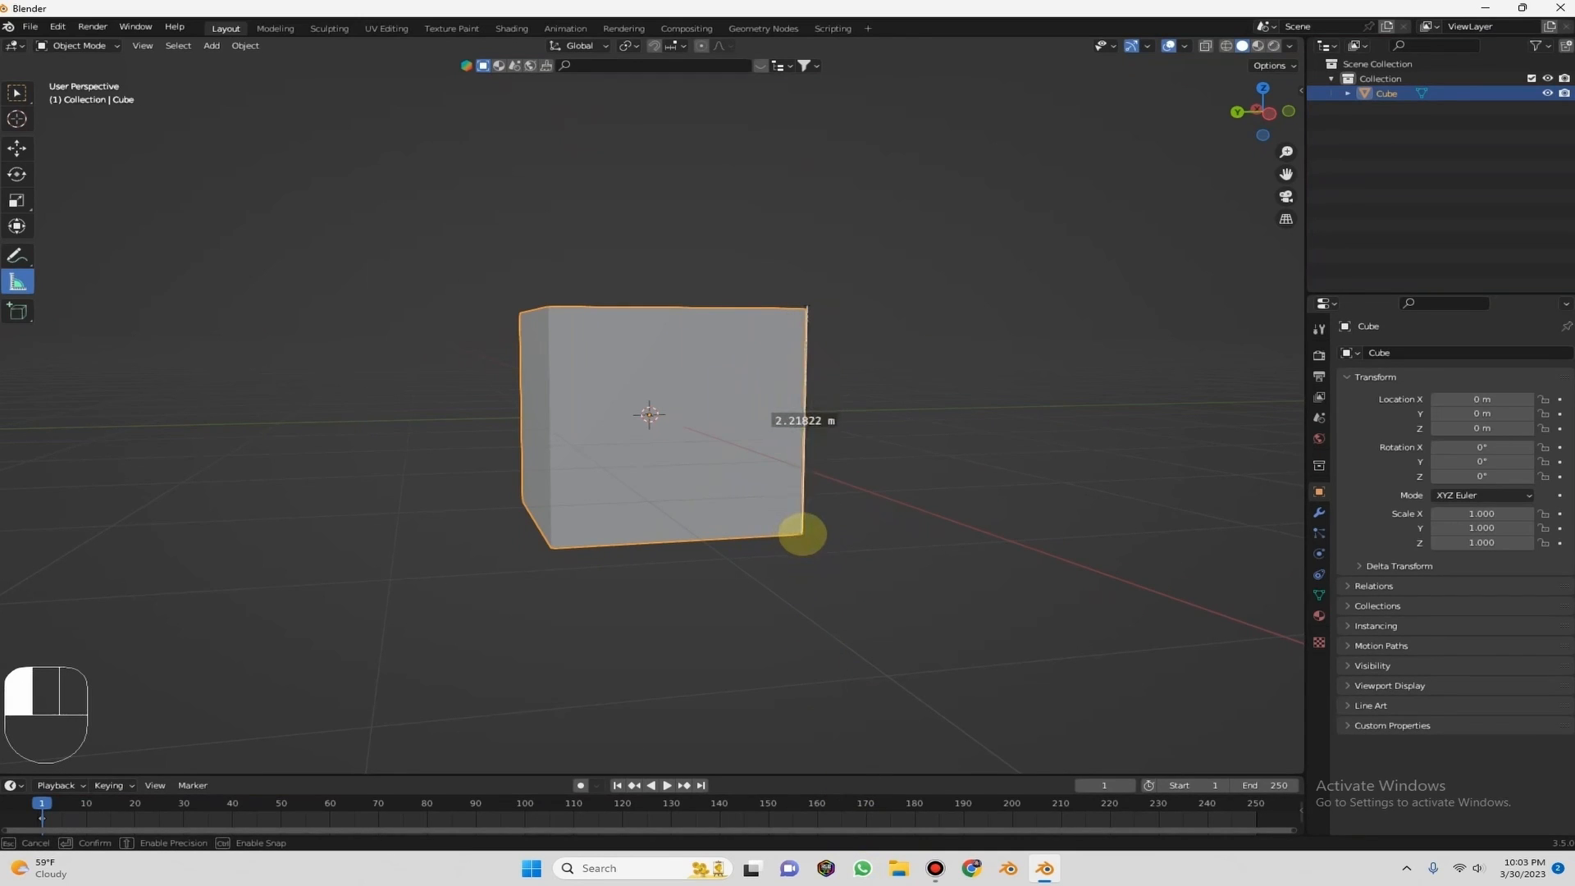
{"action": "left_click_drag", "start_coordinate": [807, 532], "coordinate": [807, 532]}
{"action": "middle_click_drag", "start_coordinate": [770, 382], "coordinate": [735, 397]}
{"action": "key", "text": "ctrl+z"}
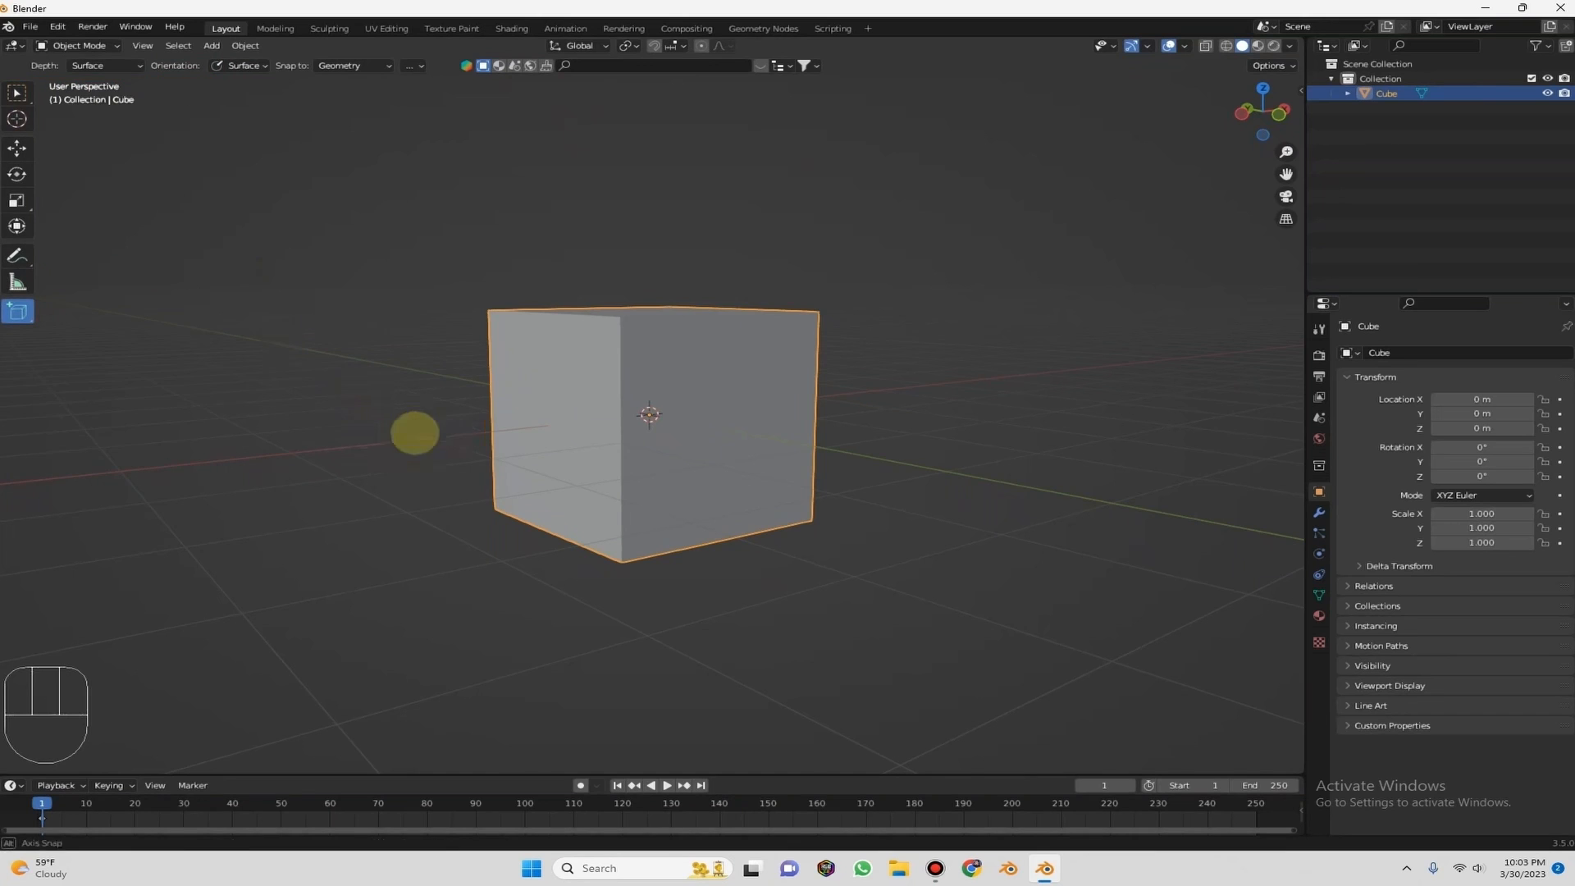
With the Add Cube tool, add a long, thin, wall-like box along the X axis, centred at about X 1.16, Y -0.23, Z 2.43 m.
{"action": "middle_click_drag", "start_coordinate": [415, 440], "coordinate": [964, 133]}
{"action": "left_click_drag", "start_coordinate": [1289, 104], "coordinate": [1020, 257]}
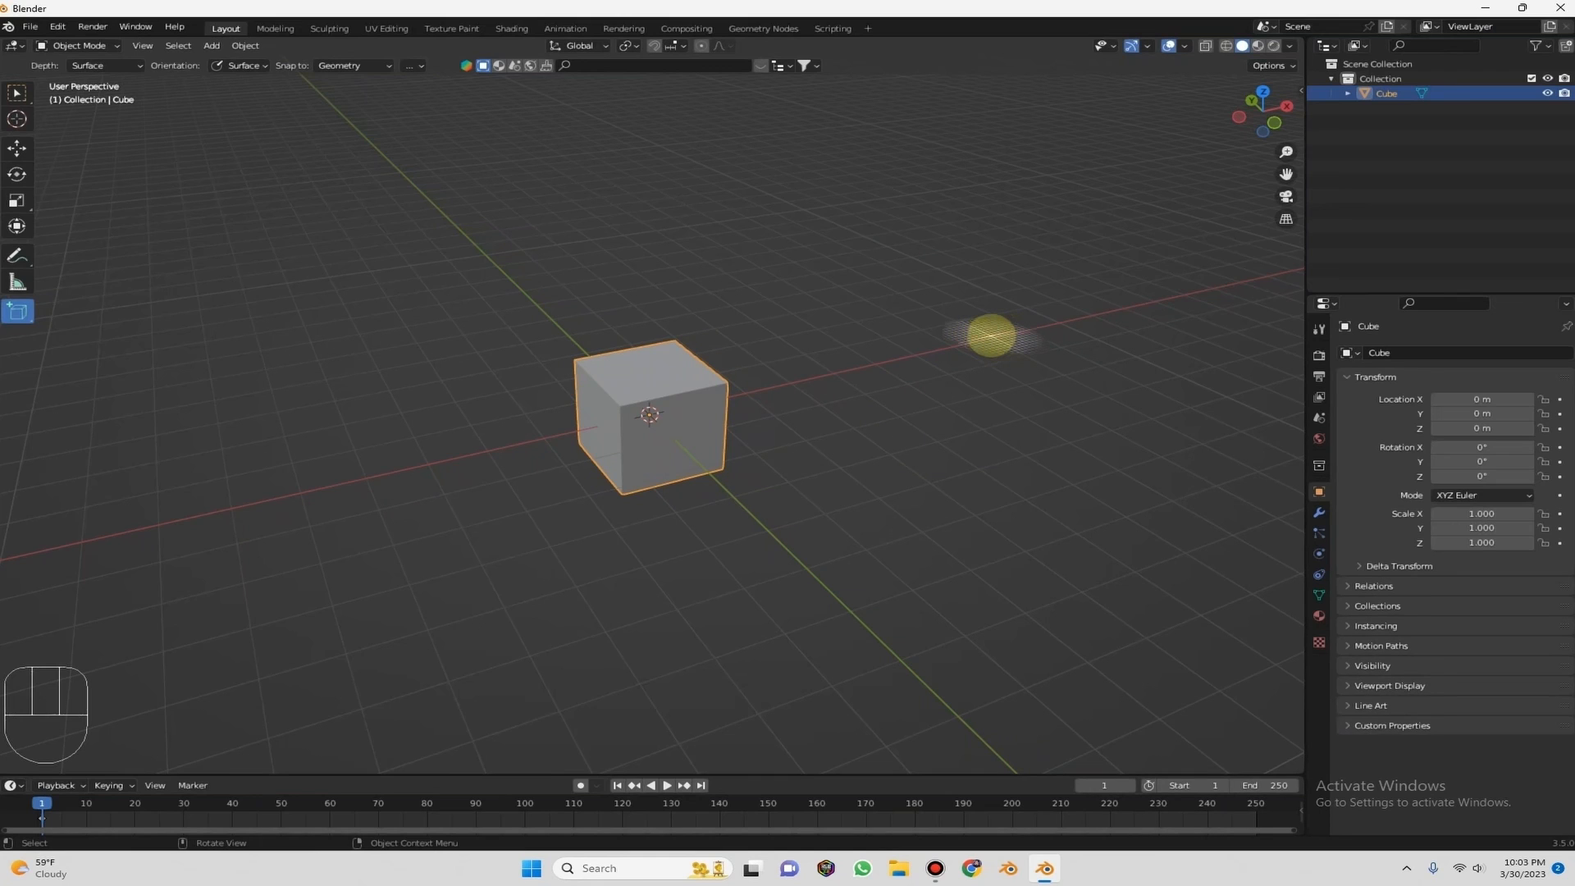
{"action": "left_click_drag", "start_coordinate": [989, 334], "coordinate": [418, 500]}
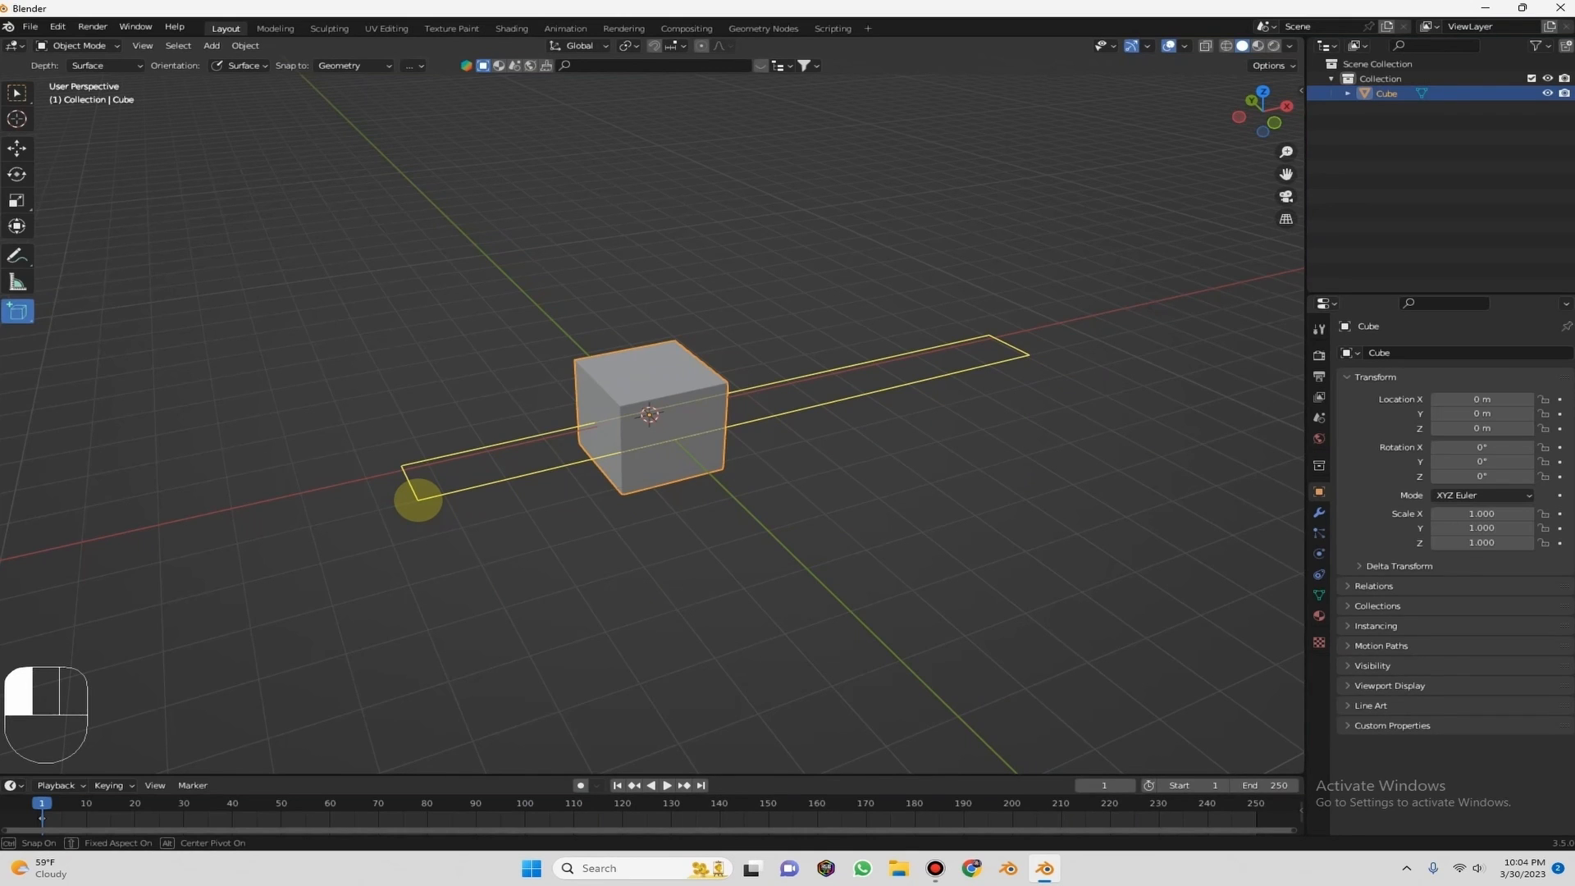
{"action": "left_click_drag", "start_coordinate": [418, 500], "coordinate": [321, 508]}
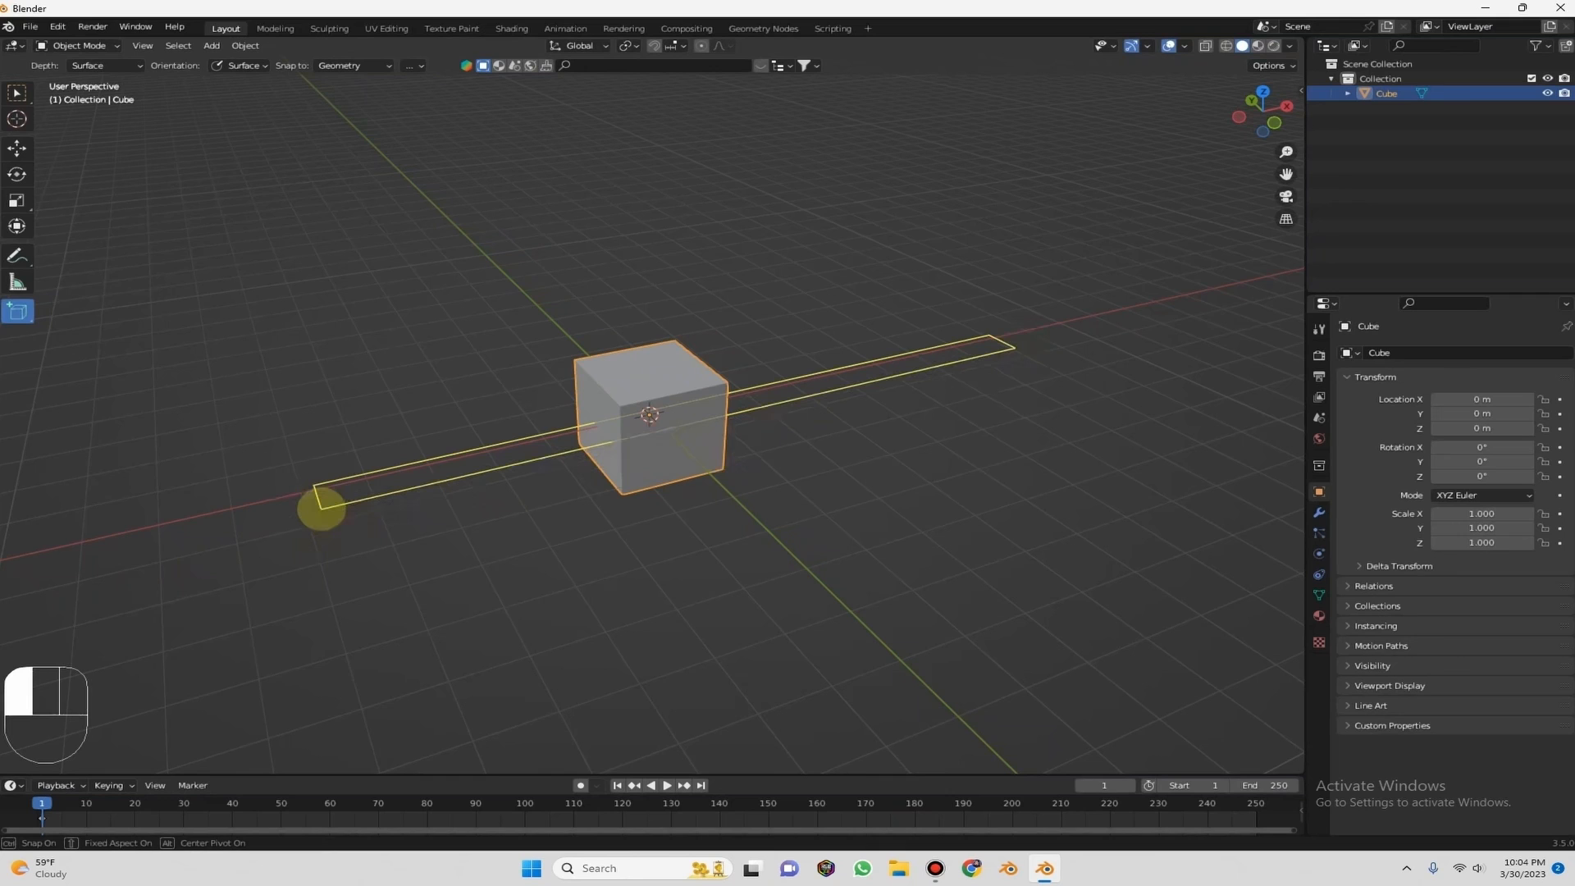
{"action": "left_click_drag", "start_coordinate": [321, 508], "coordinate": [320, 499]}
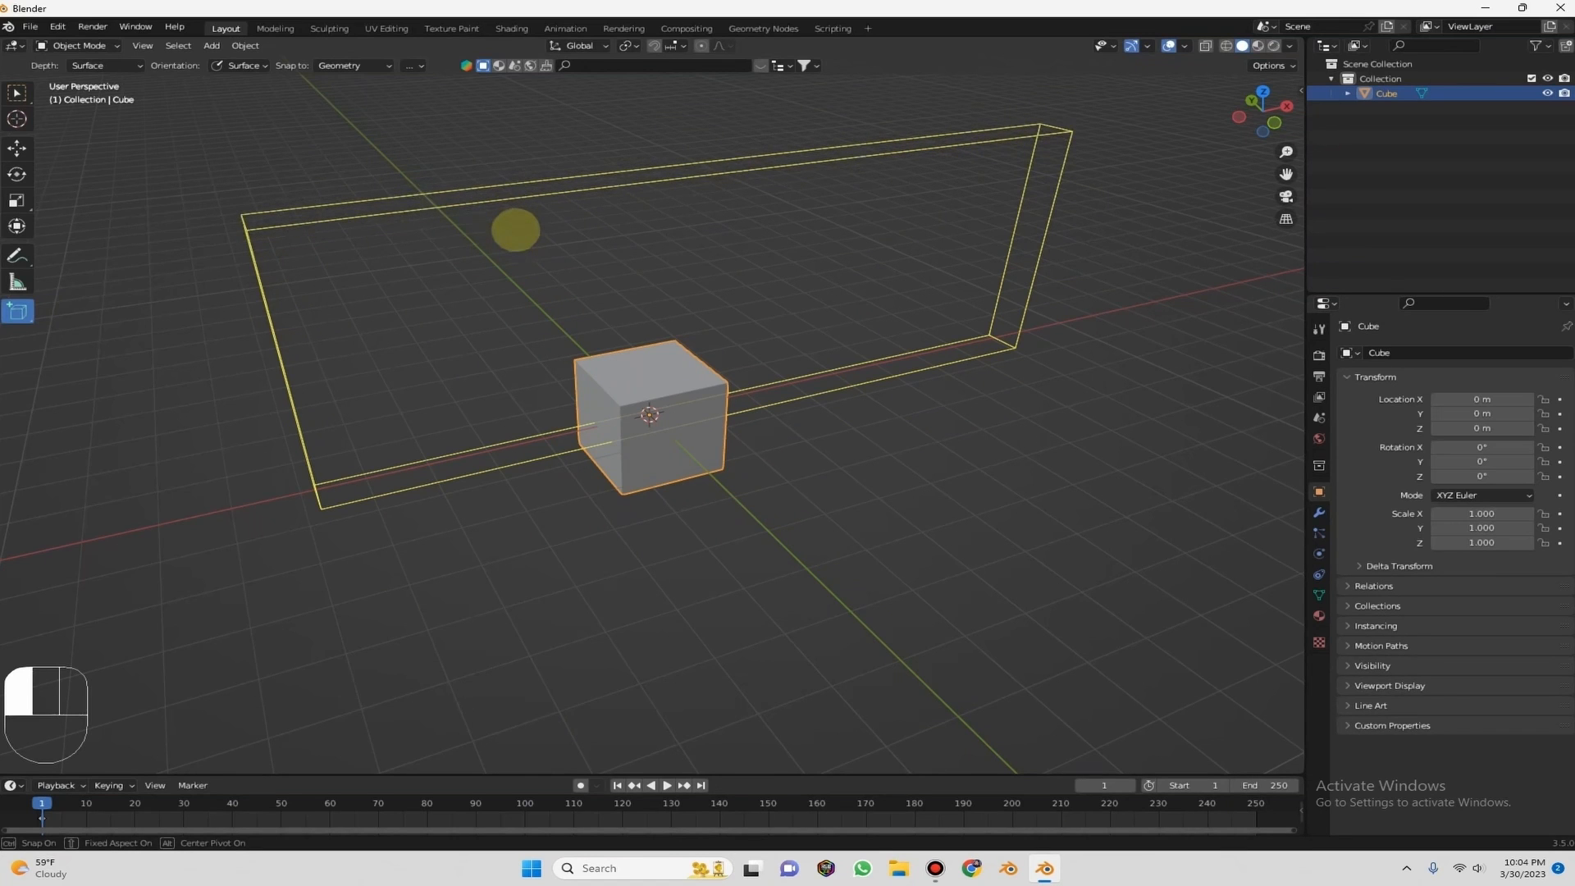
{"action": "left_click", "coordinate": [515, 229]}
Add a smaller box projecting from the wall-like box's face, centred at about X 2.12, Y -2.22, Z 2.24 m.
{"action": "middle_click_drag", "start_coordinate": [651, 306], "coordinate": [1235, 108]}
{"action": "left_click_drag", "start_coordinate": [1236, 108], "coordinate": [1153, 133]}
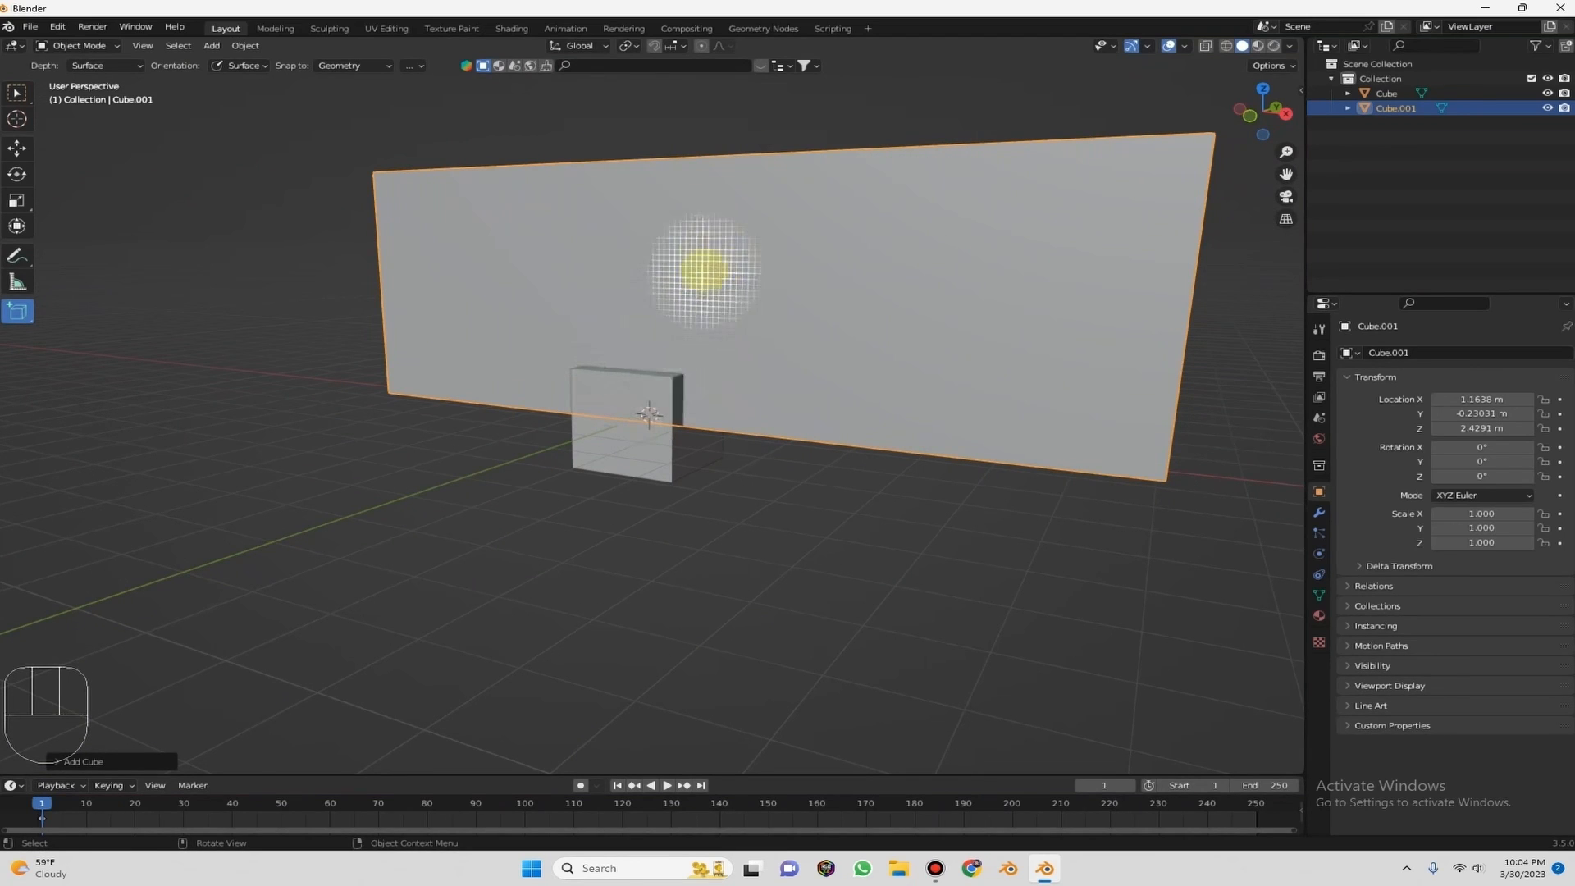
{"action": "left_click_drag", "start_coordinate": [702, 293], "coordinate": [752, 309]}
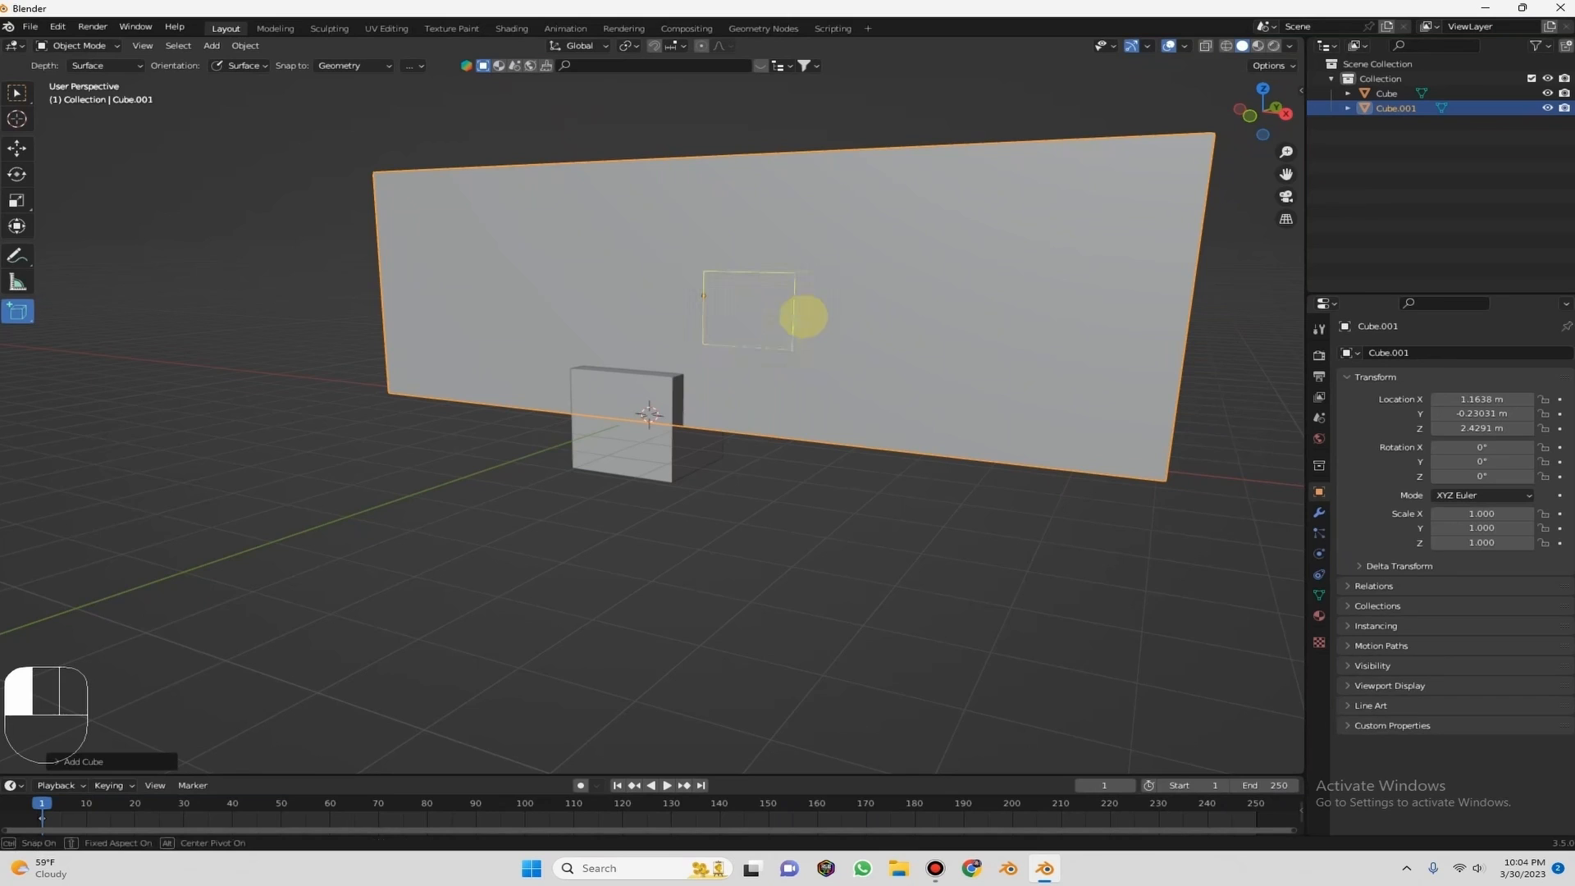
{"action": "left_click_drag", "start_coordinate": [749, 394], "coordinate": [721, 415]}
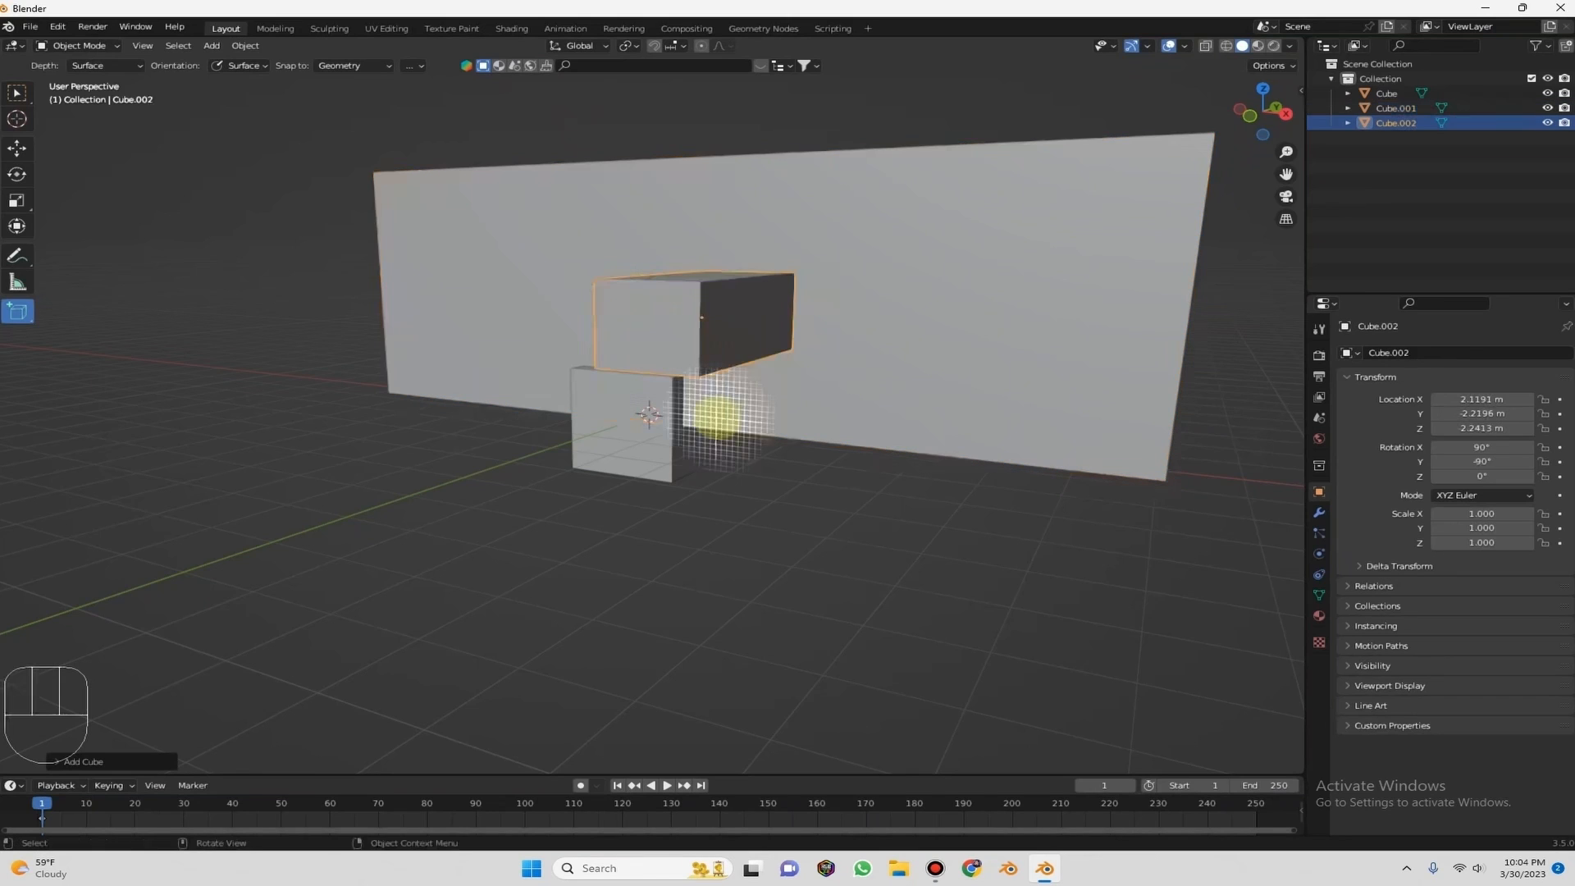
Add two more small boxes against the projecting box, centred at about X 3.11, Y -2.02, Z 2.20 m and X 2.69, Y -3.62, Z 1.83 m.
{"action": "left_click", "coordinate": [736, 330]}
{"action": "left_click_drag", "start_coordinate": [780, 285], "coordinate": [761, 371]}
{"action": "left_click", "coordinate": [761, 370]}
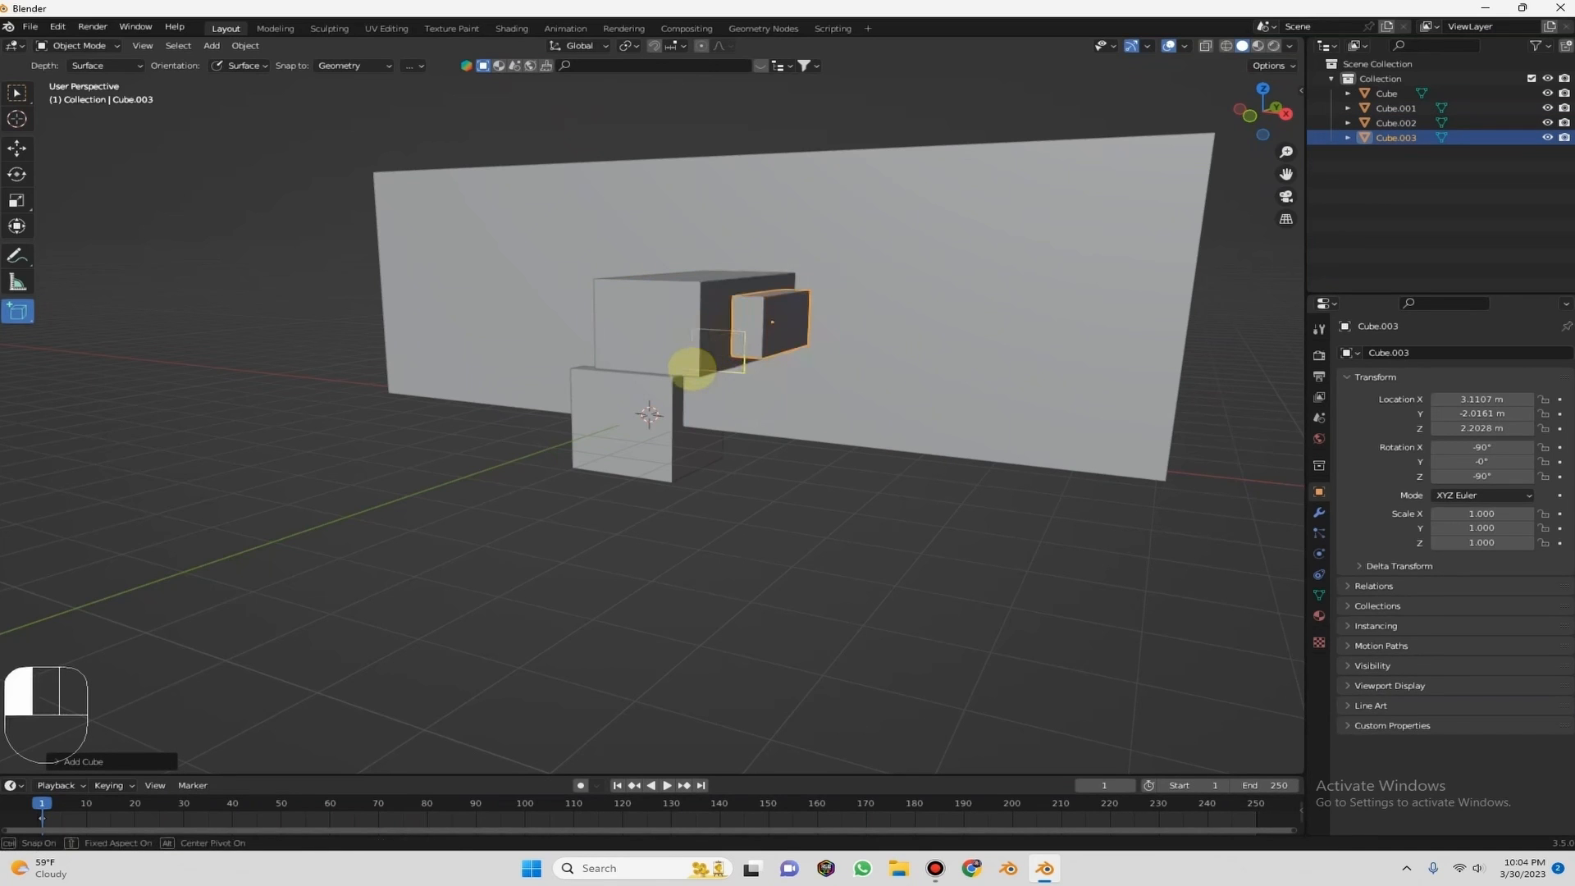
{"action": "left_click", "coordinate": [639, 389]}
{"action": "mouse_move", "coordinate": [712, 314]}
{"action": "middle_mouse_down"}
{"action": "mouse_move", "coordinate": [745, 355]}
{"action": "mouse_move", "coordinate": [730, 326]}
{"action": "middle_mouse_up"}
{"action": "left_click_drag", "start_coordinate": [1265, 112], "coordinate": [1248, 110]}
{"action": "left_click_drag", "start_coordinate": [1263, 112], "coordinate": [1431, 76]}
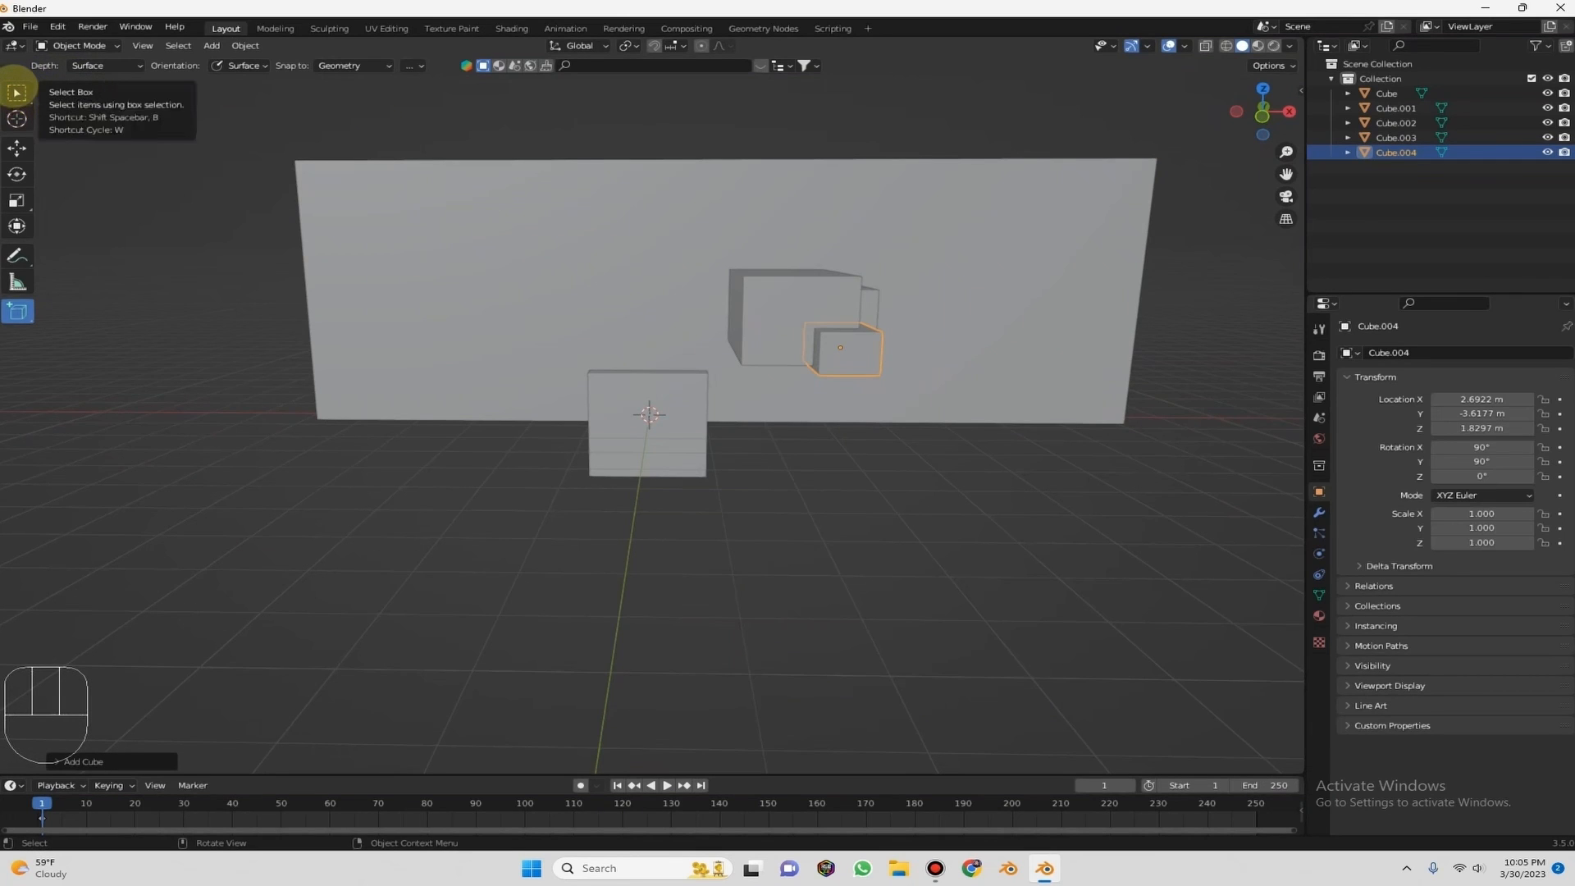
Delete the three small boxes in front of the wall-like box one at a time, using the Select Box tool to pick them.
{"action": "left_click", "coordinate": [17, 92]}
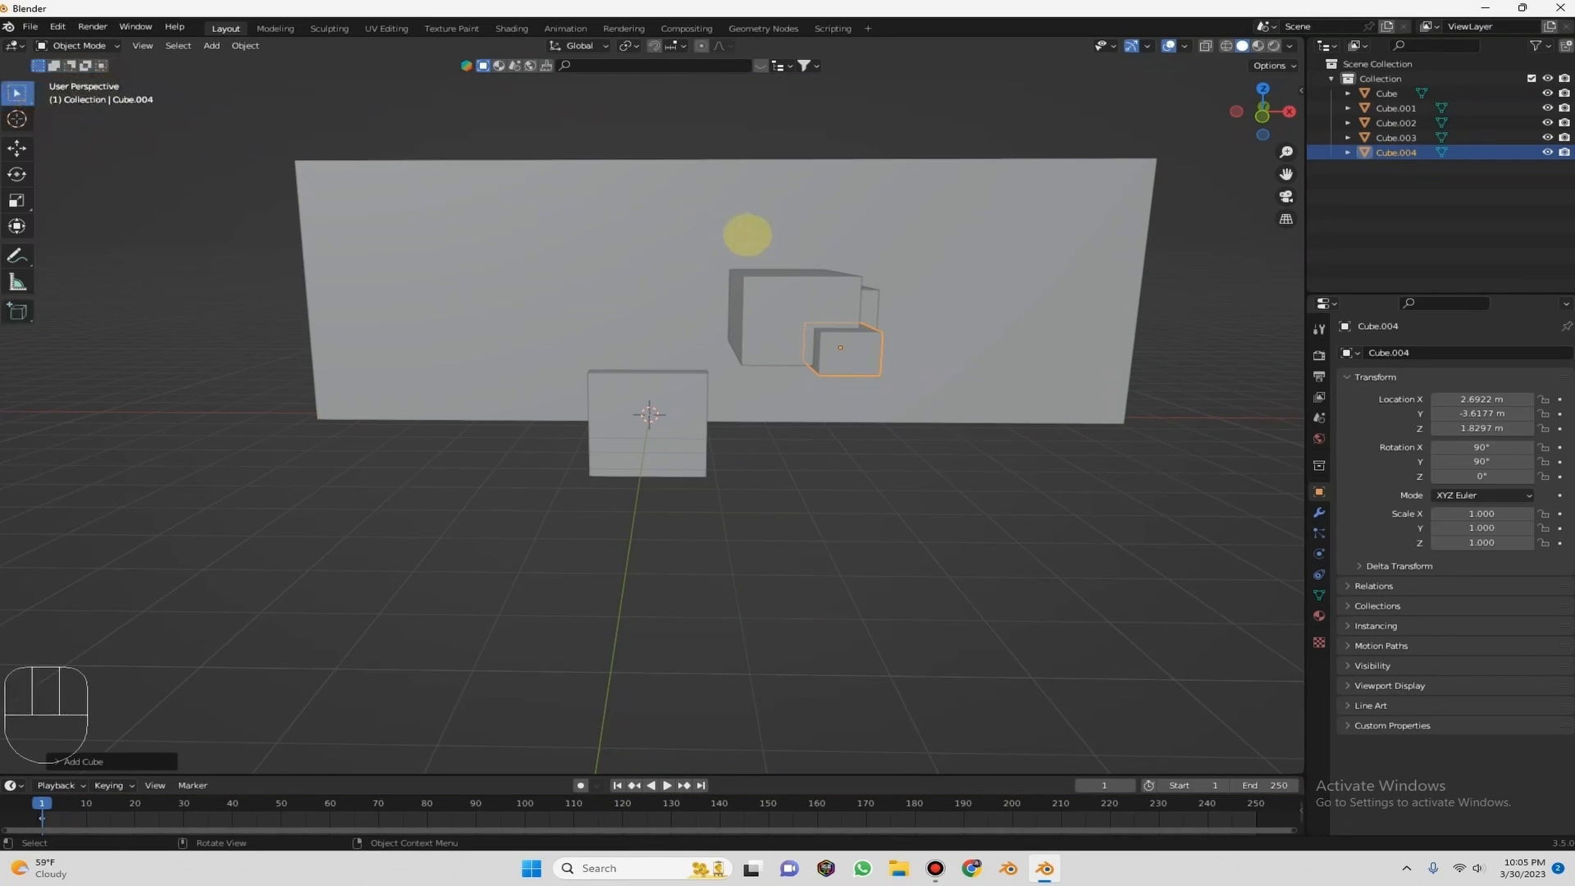
{"action": "left_click", "coordinate": [839, 348]}
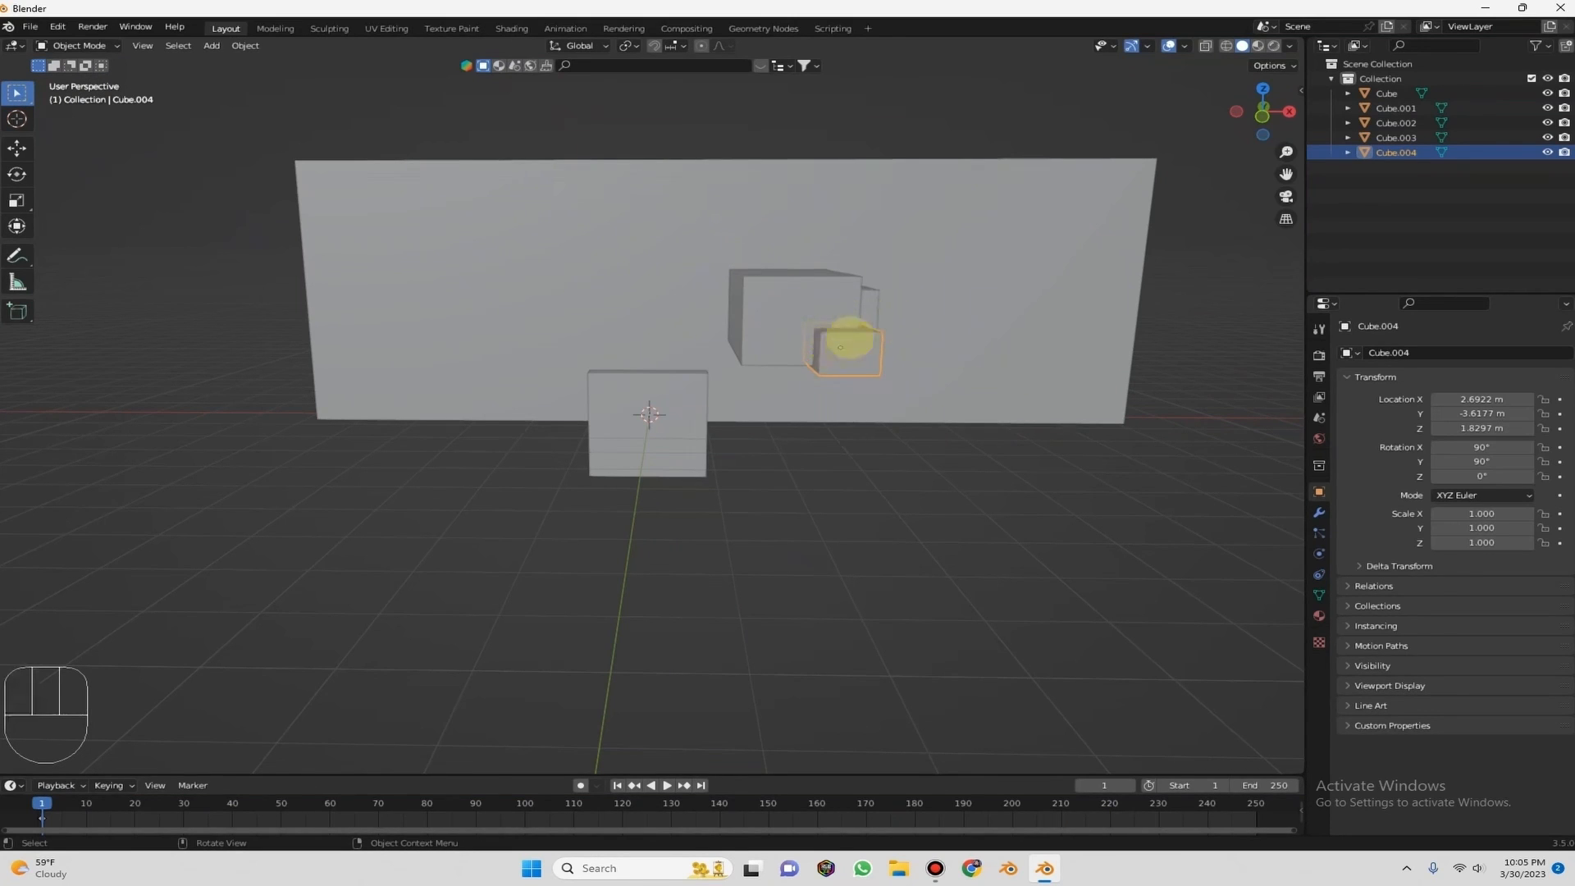
{"action": "key", "text": "Delete"}
{"action": "left_click", "coordinate": [866, 307]}
{"action": "key", "text": "x"}
{"action": "left_click", "coordinate": [815, 309]}
{"action": "left_click", "coordinate": [766, 320]}
{"action": "key", "text": "x"}
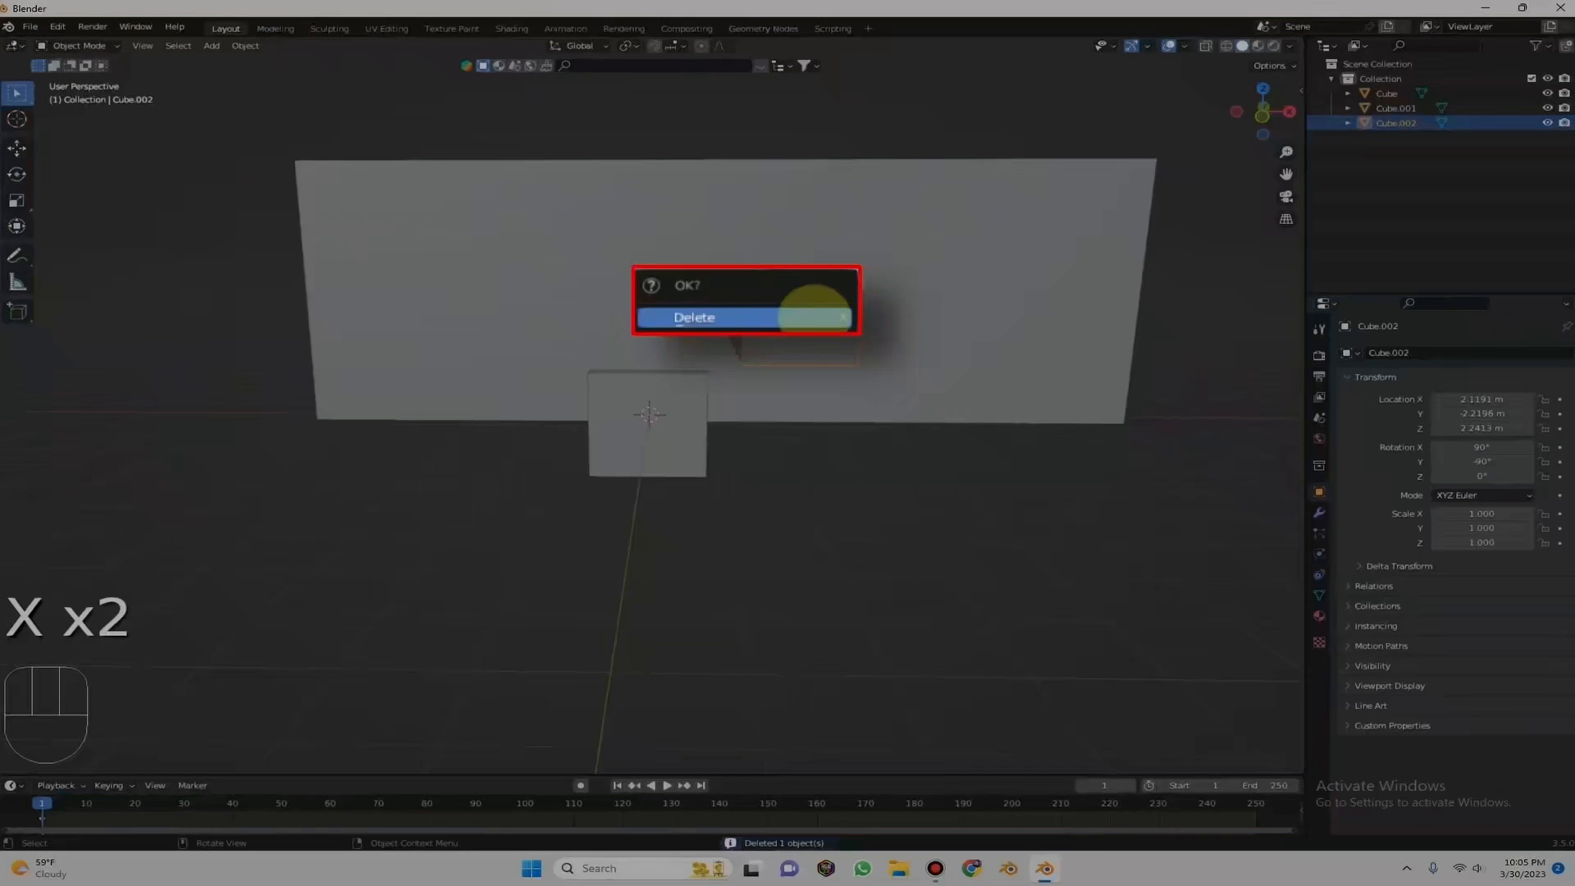
{"action": "left_click", "coordinate": [814, 317]}
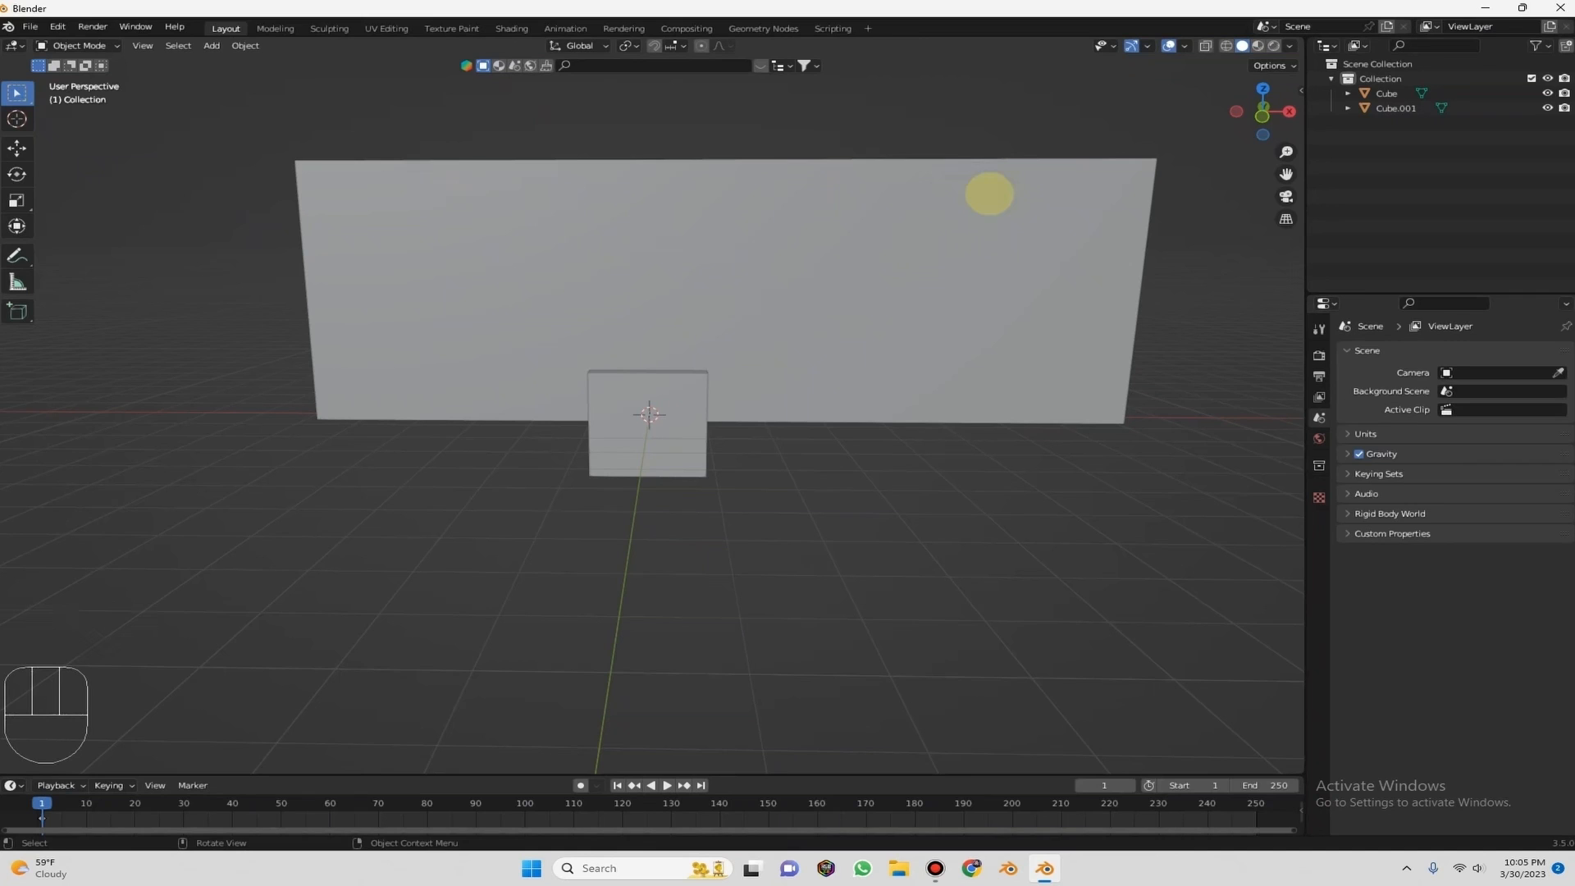
Undo the deletions and redo any extra undone steps, restoring all three small boxes in front of the wall-like box.
{"action": "key", "text": "ctrl+z"}
{"action": "key", "text": "ctrl+z"}
{"action": "key", "text": "ctrl+z"}
{"action": "key", "text": "ctrl+z"}
{"action": "key", "text": "ctrl+z"}
{"action": "key", "text": "ctrl+z"}
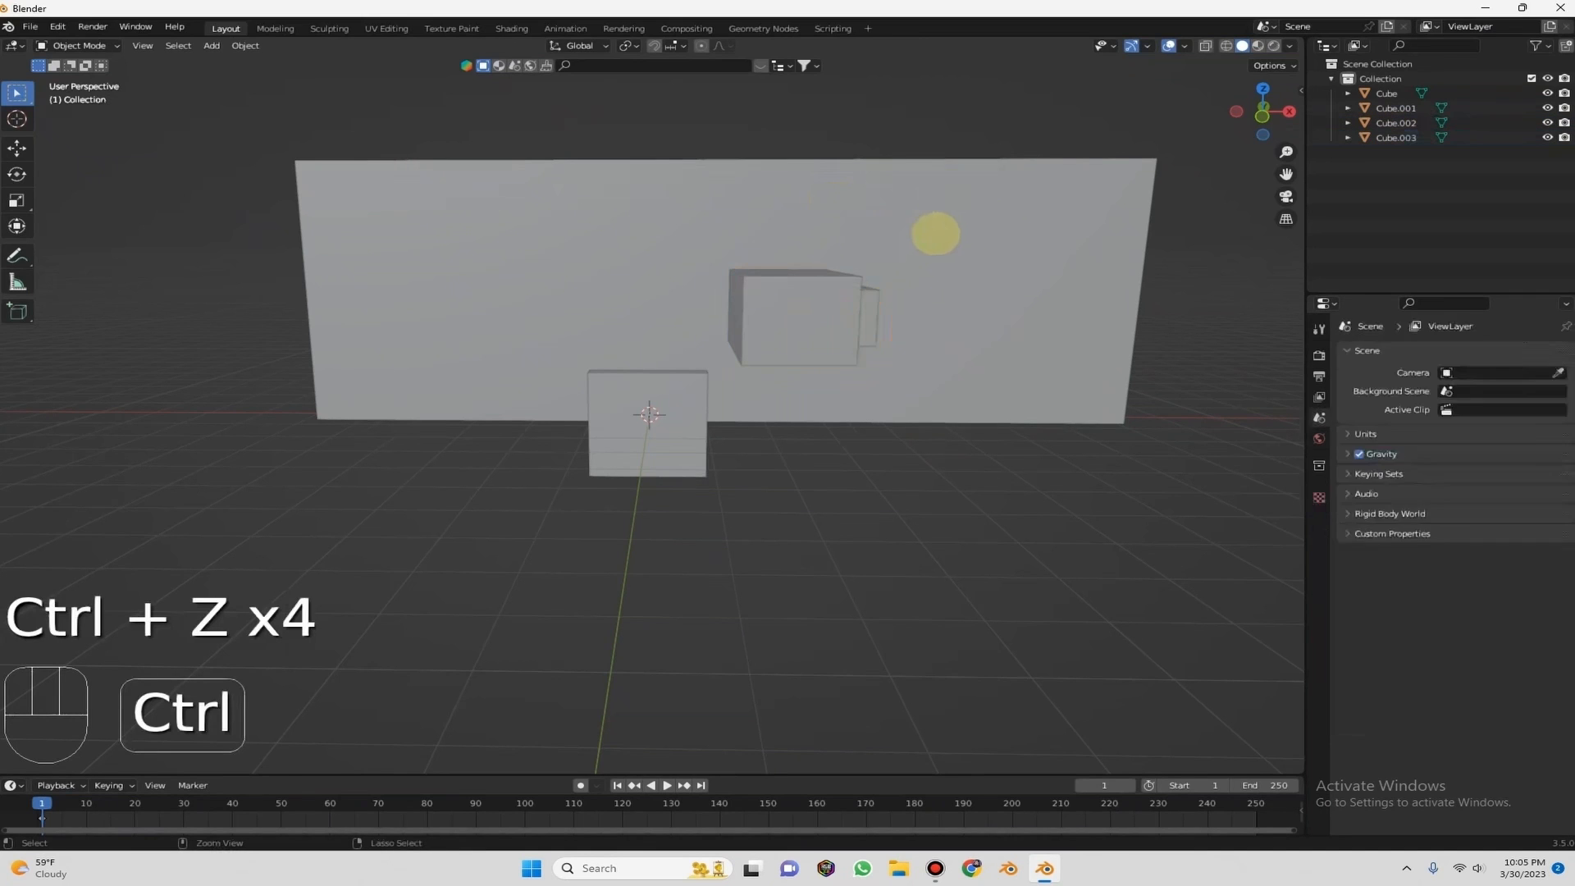
{"action": "key", "text": "ctrl+z"}
{"action": "key", "text": "ctrl+z"}
{"action": "key", "text": "ctrl+z"}
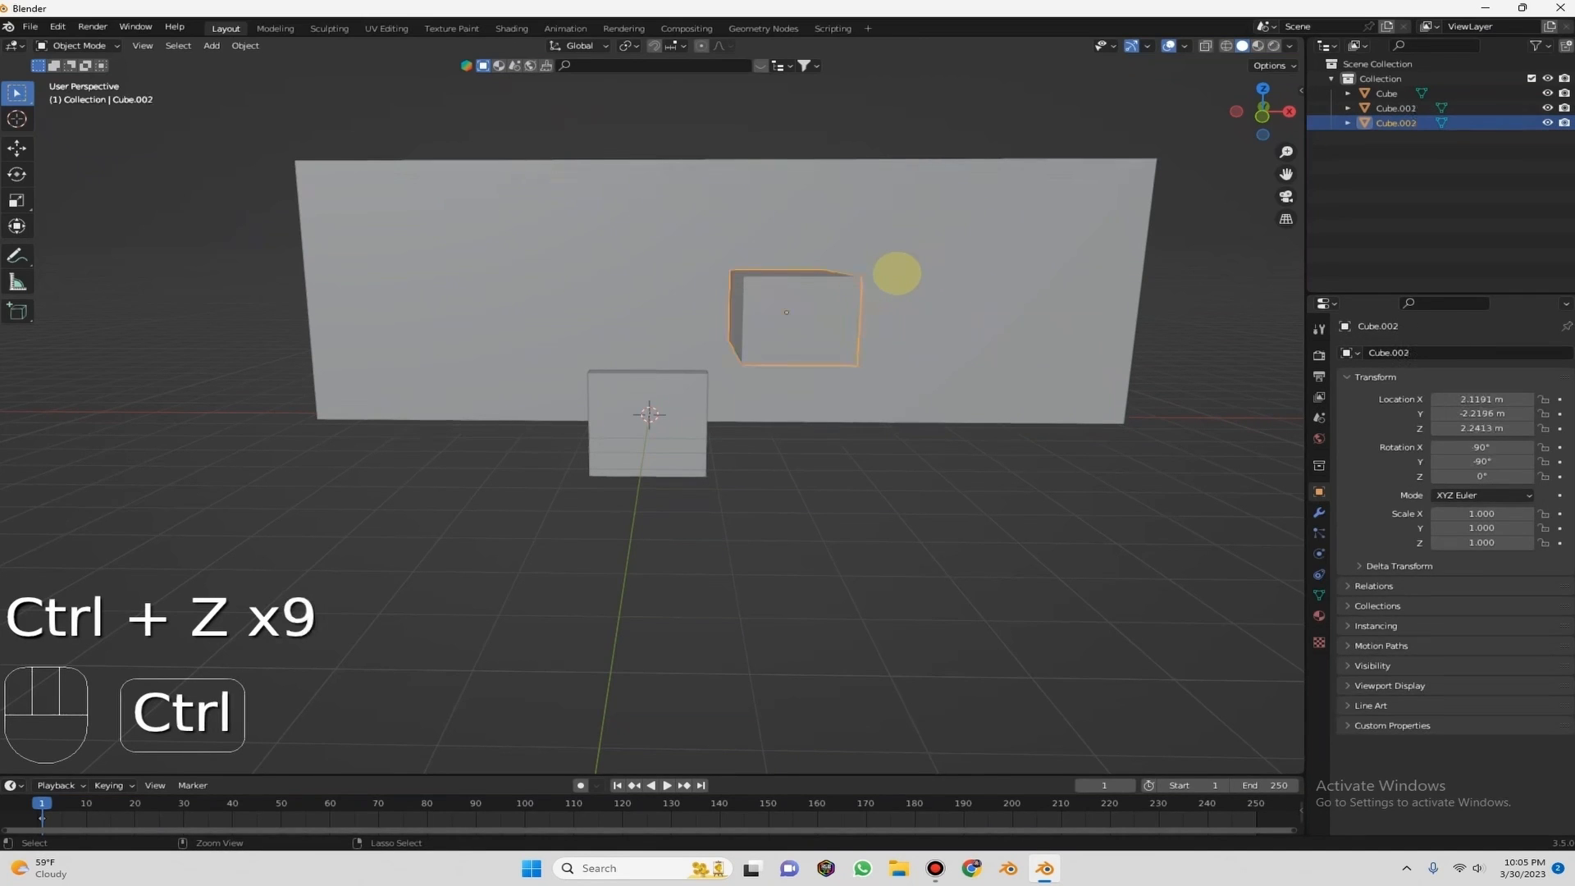
{"action": "key", "text": "ctrl+shift+z"}
{"action": "key", "text": "ctrl+shift+z"}
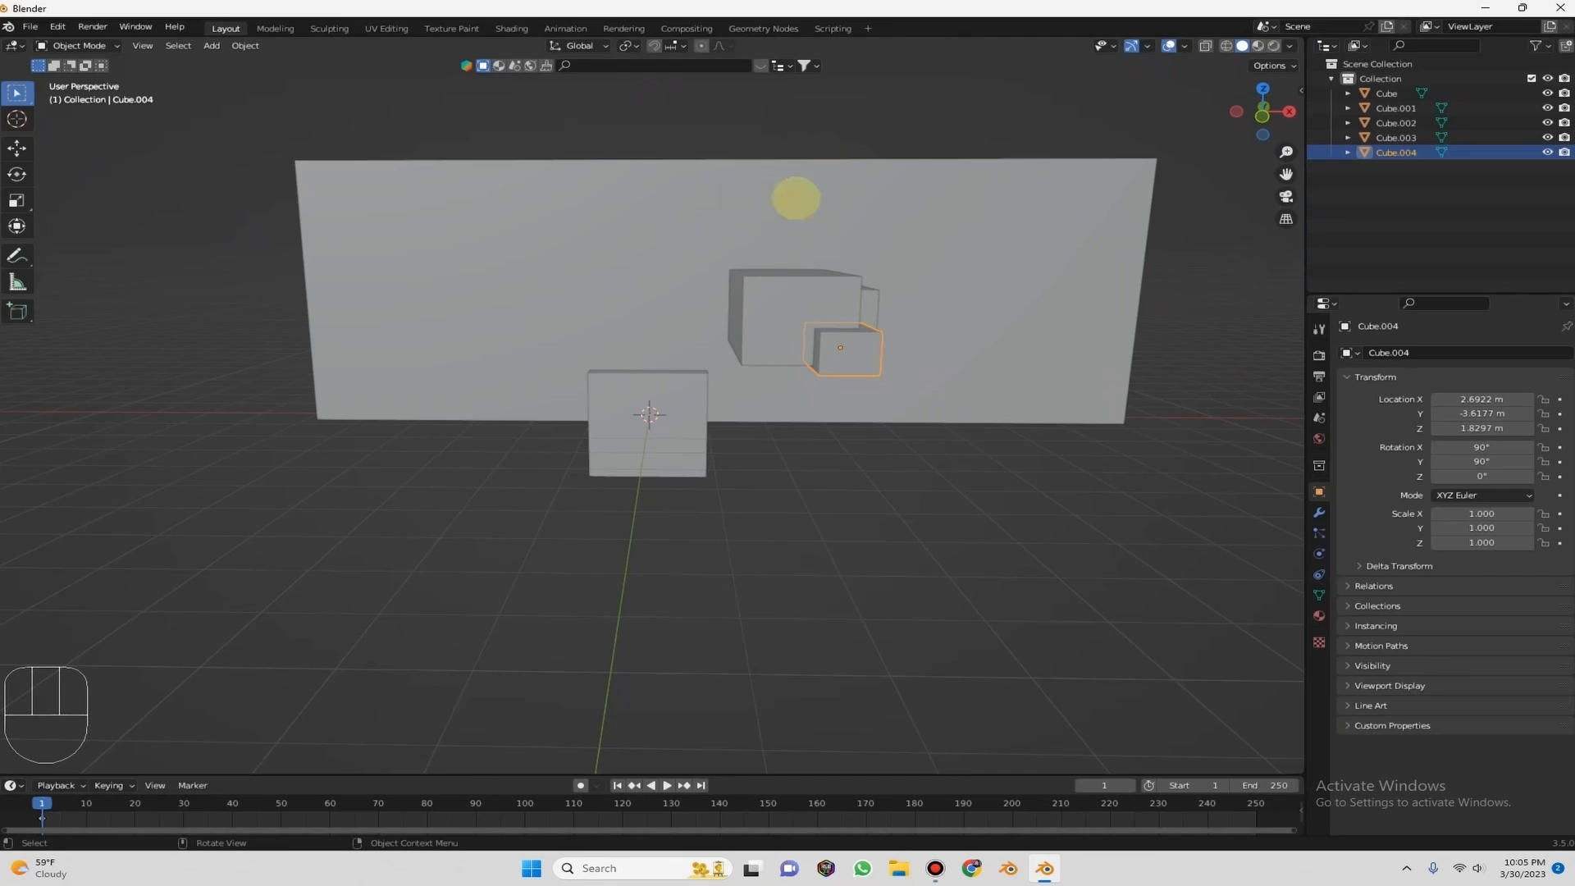
Alternate the selection between the wall-like box and the cube at the origin using the Select Box tool.
{"action": "left_click", "coordinate": [1064, 205]}
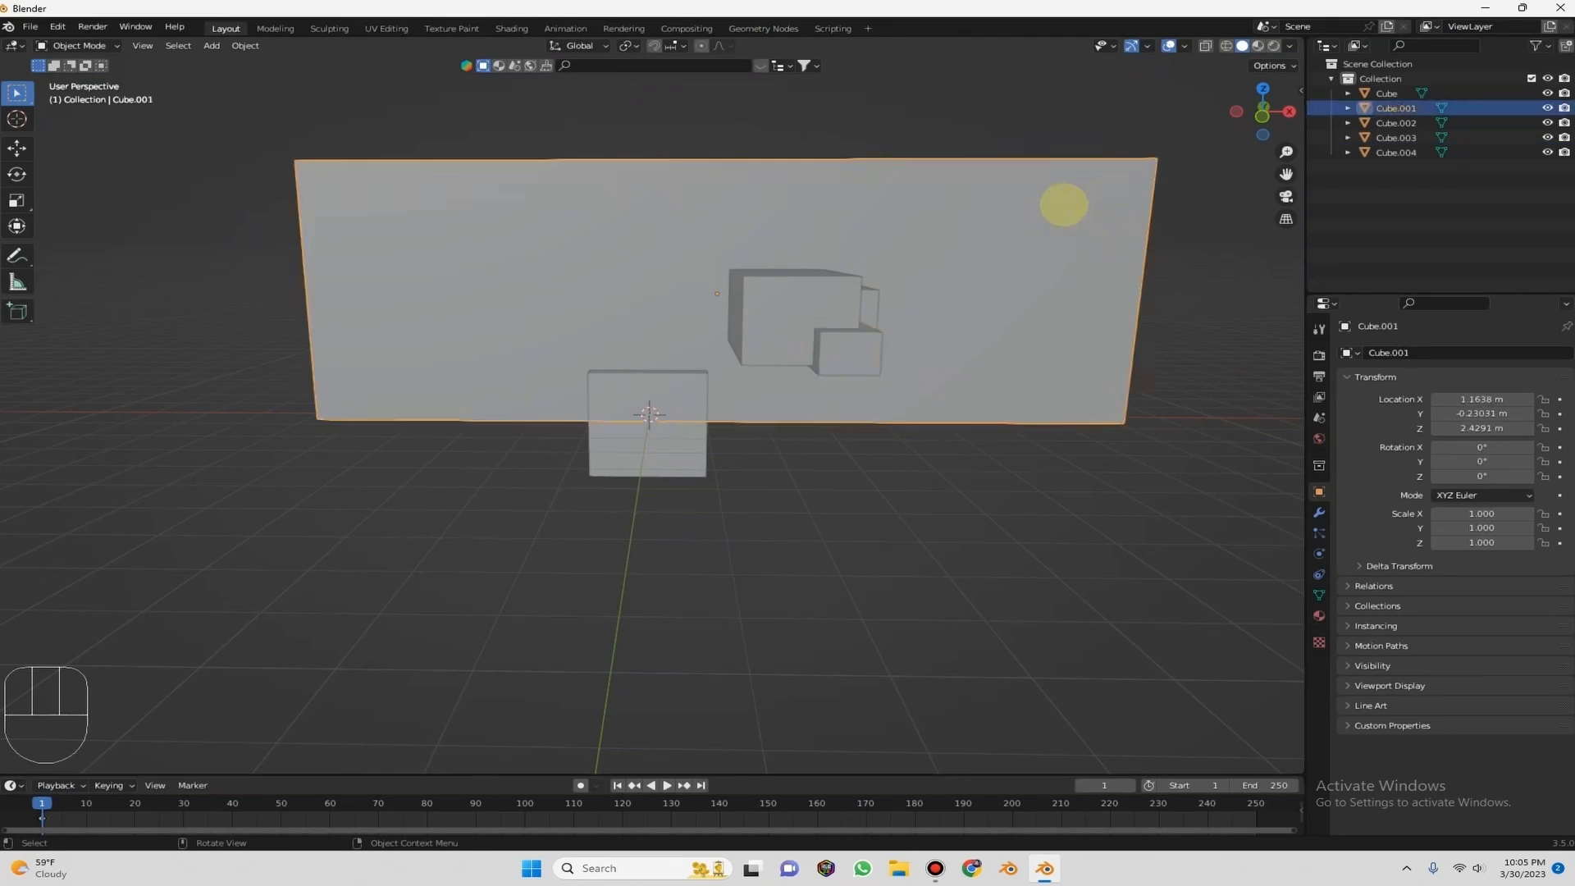
{"action": "left_click", "coordinate": [620, 432]}
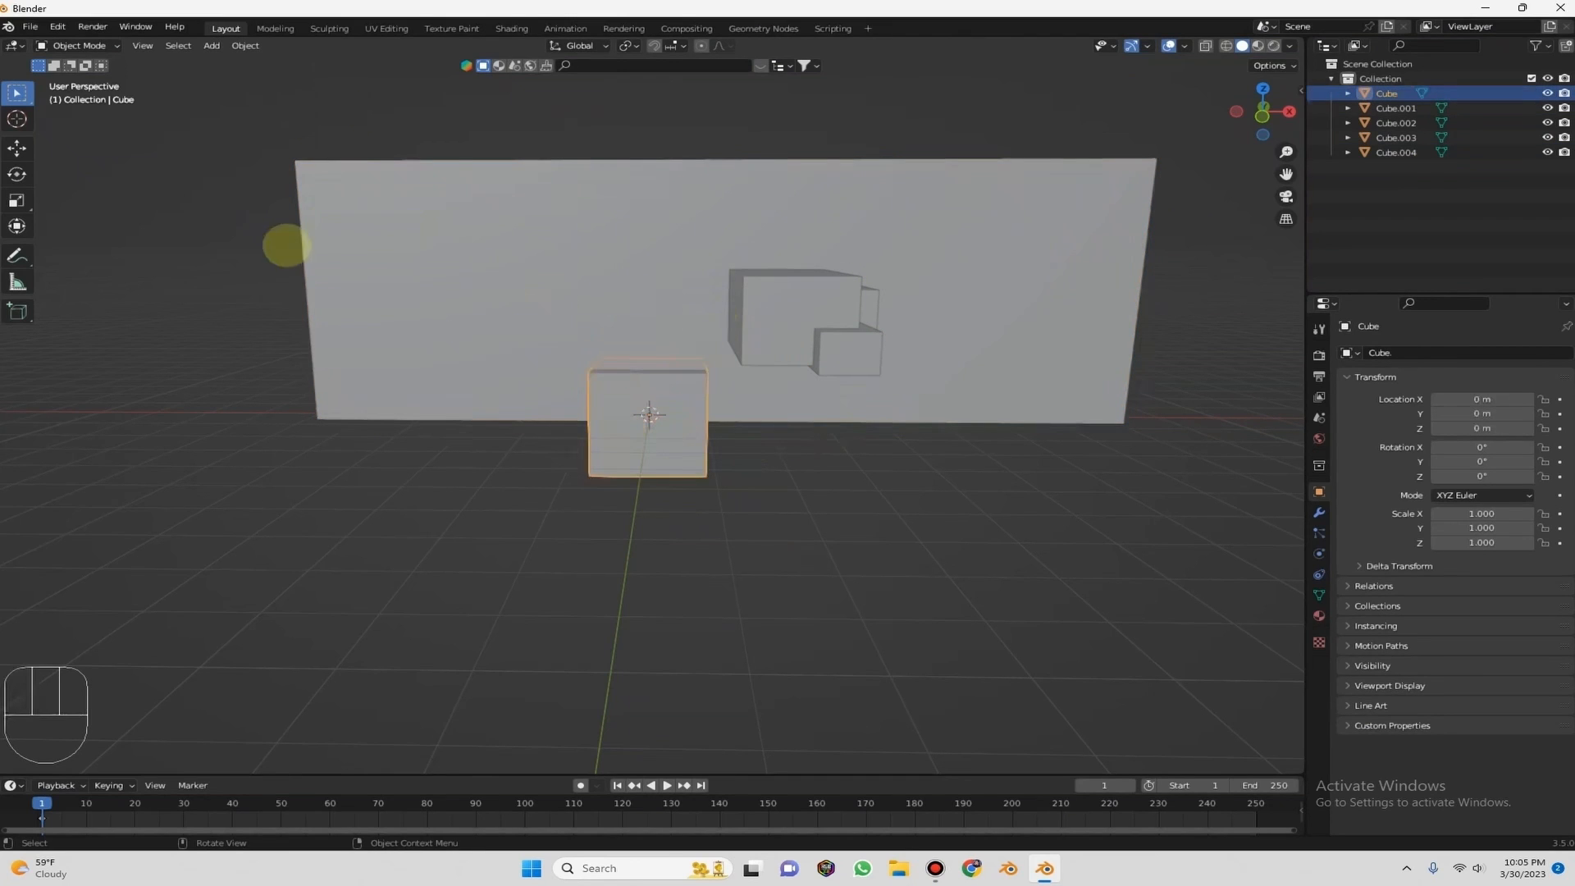
{"action": "left_click", "coordinate": [313, 241]}
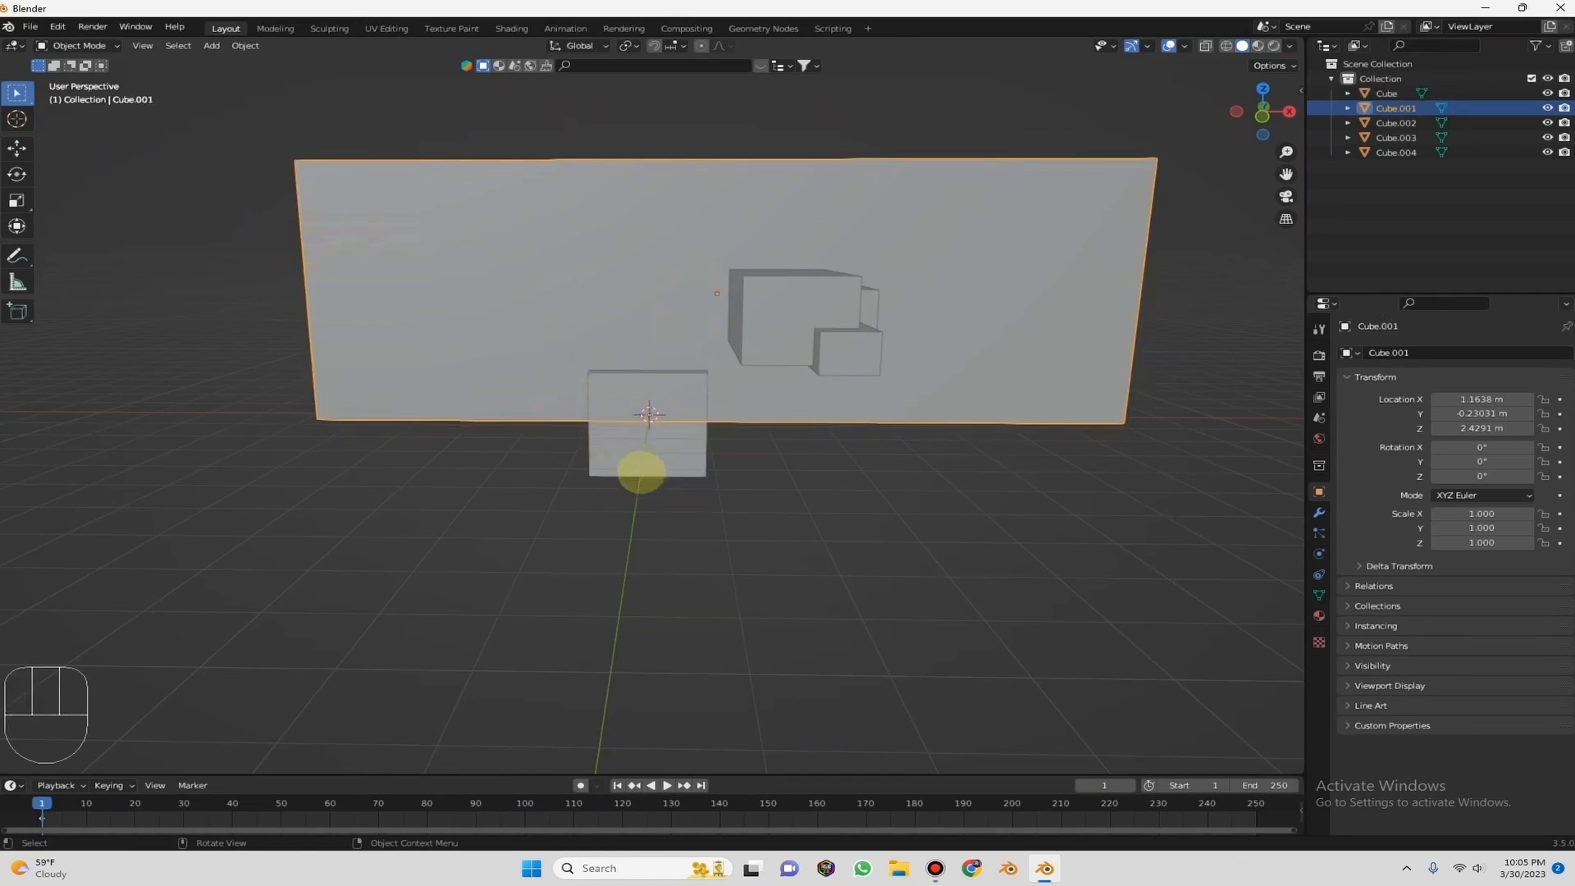
{"action": "left_click", "coordinate": [639, 467]}
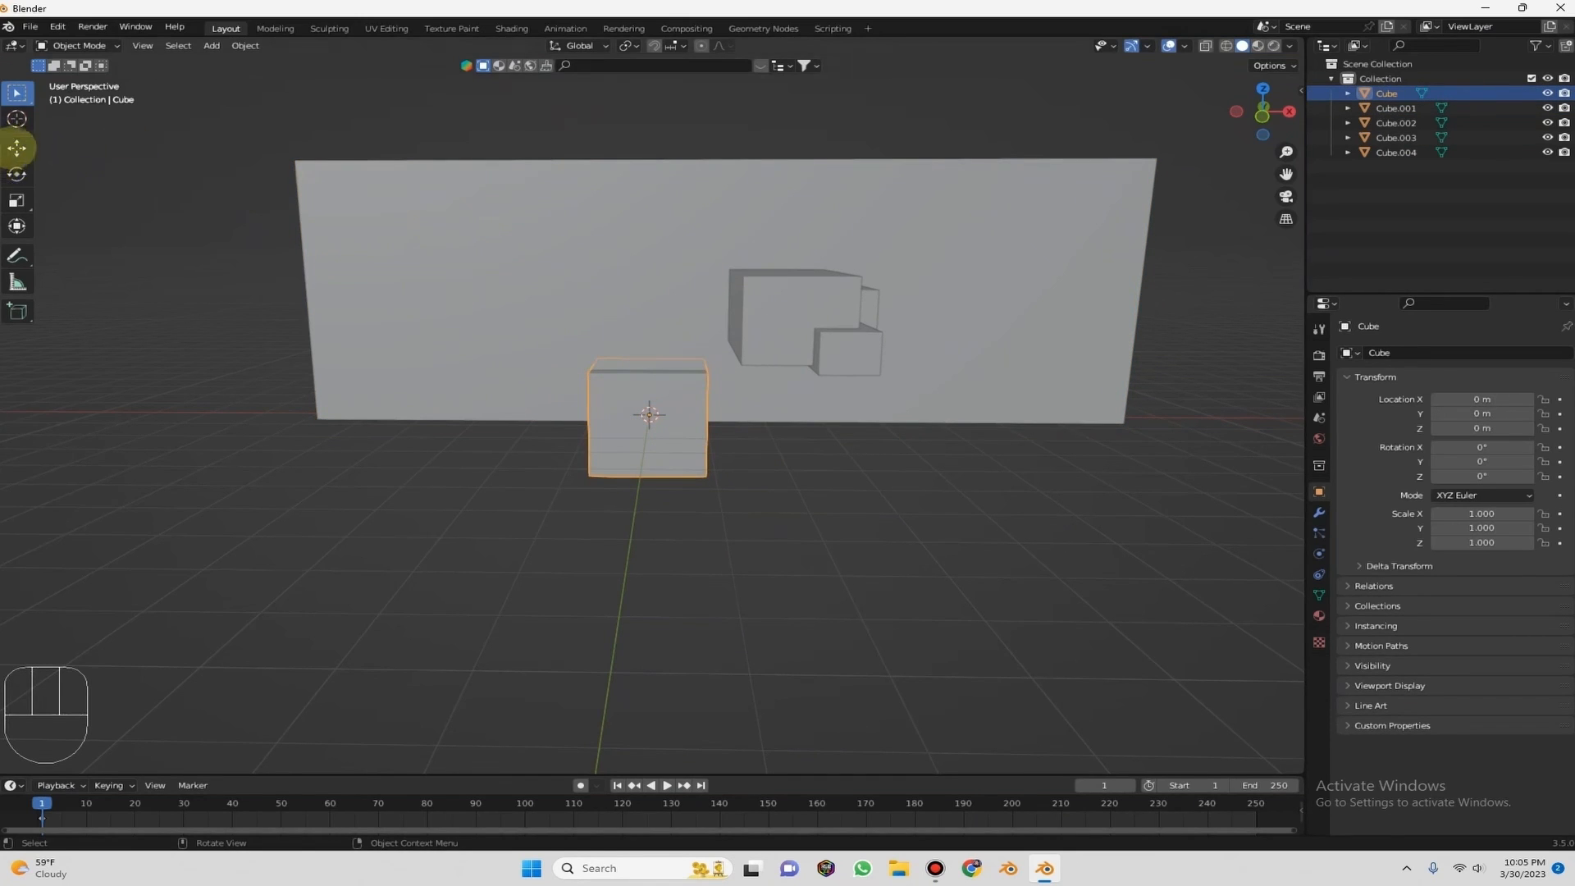
Activate the Move tool and repeatedly switch the selection between the wall-like box and the cube at the origin.
{"action": "left_click", "coordinate": [17, 148]}
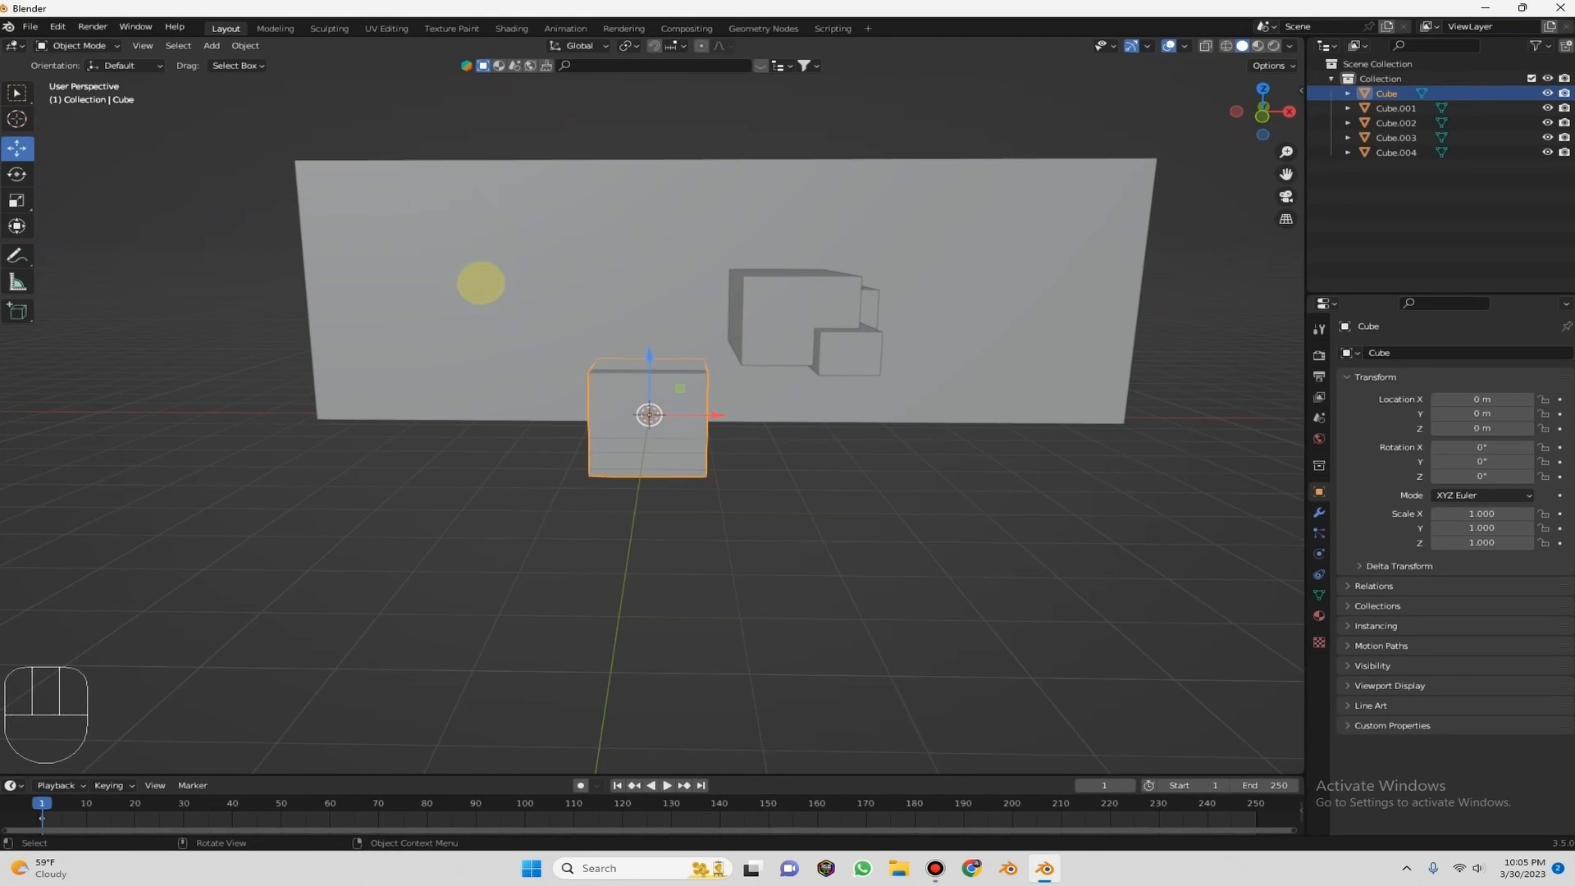
{"action": "left_click", "coordinate": [492, 279]}
{"action": "left_click", "coordinate": [697, 426]}
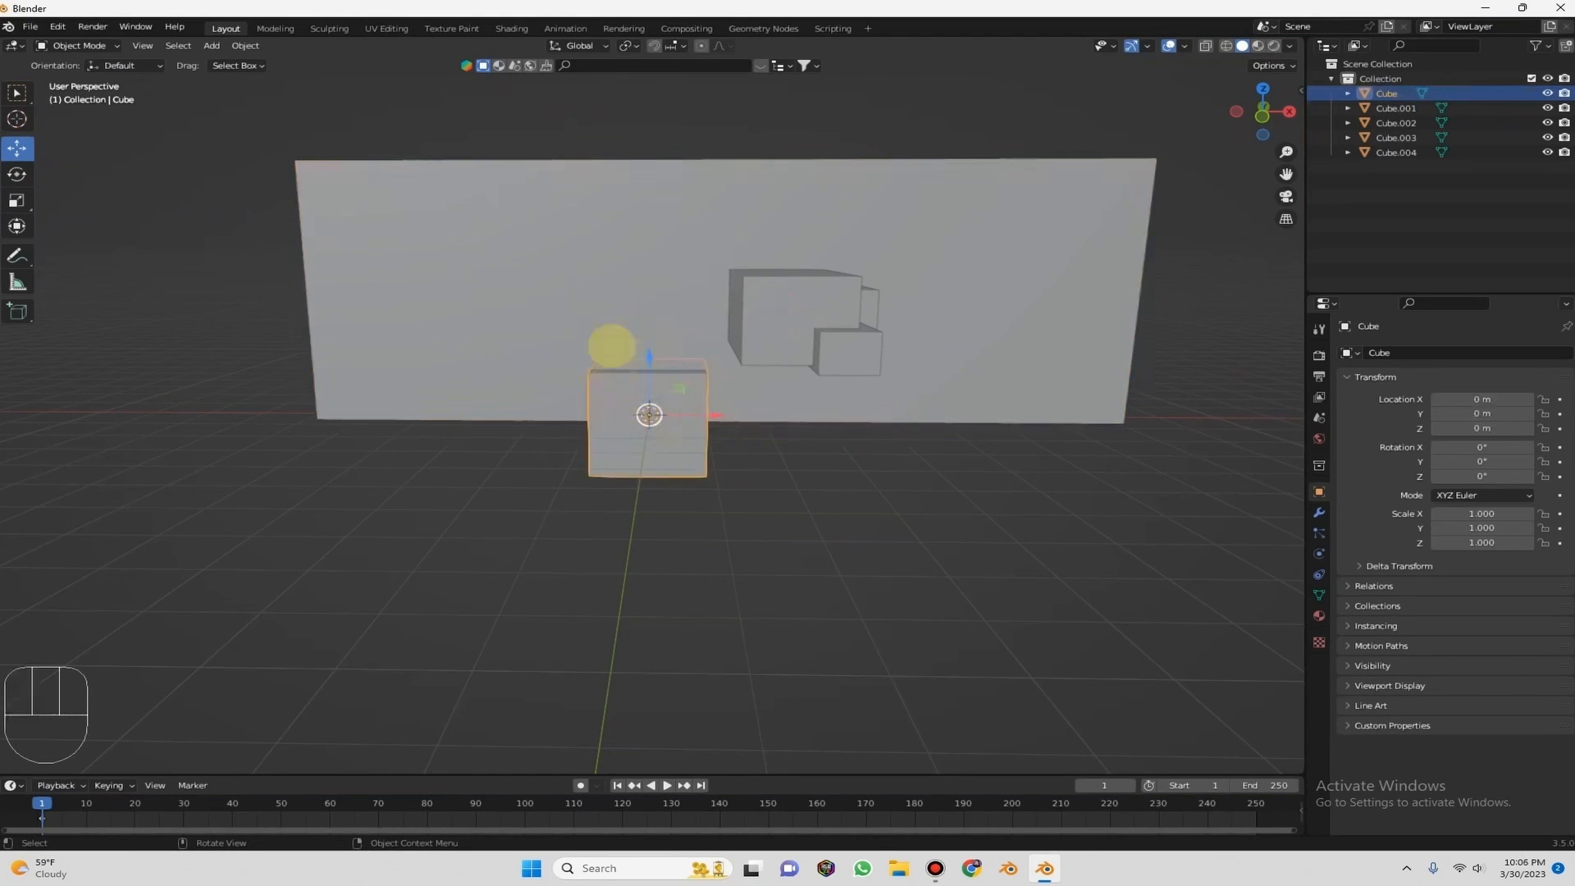
{"action": "left_click", "coordinate": [545, 281]}
{"action": "left_click", "coordinate": [651, 450]}
{"action": "left_click", "coordinate": [639, 395]}
{"action": "left_click", "coordinate": [618, 367]}
{"action": "left_click", "coordinate": [612, 359]}
{"action": "left_click", "coordinate": [618, 387]}
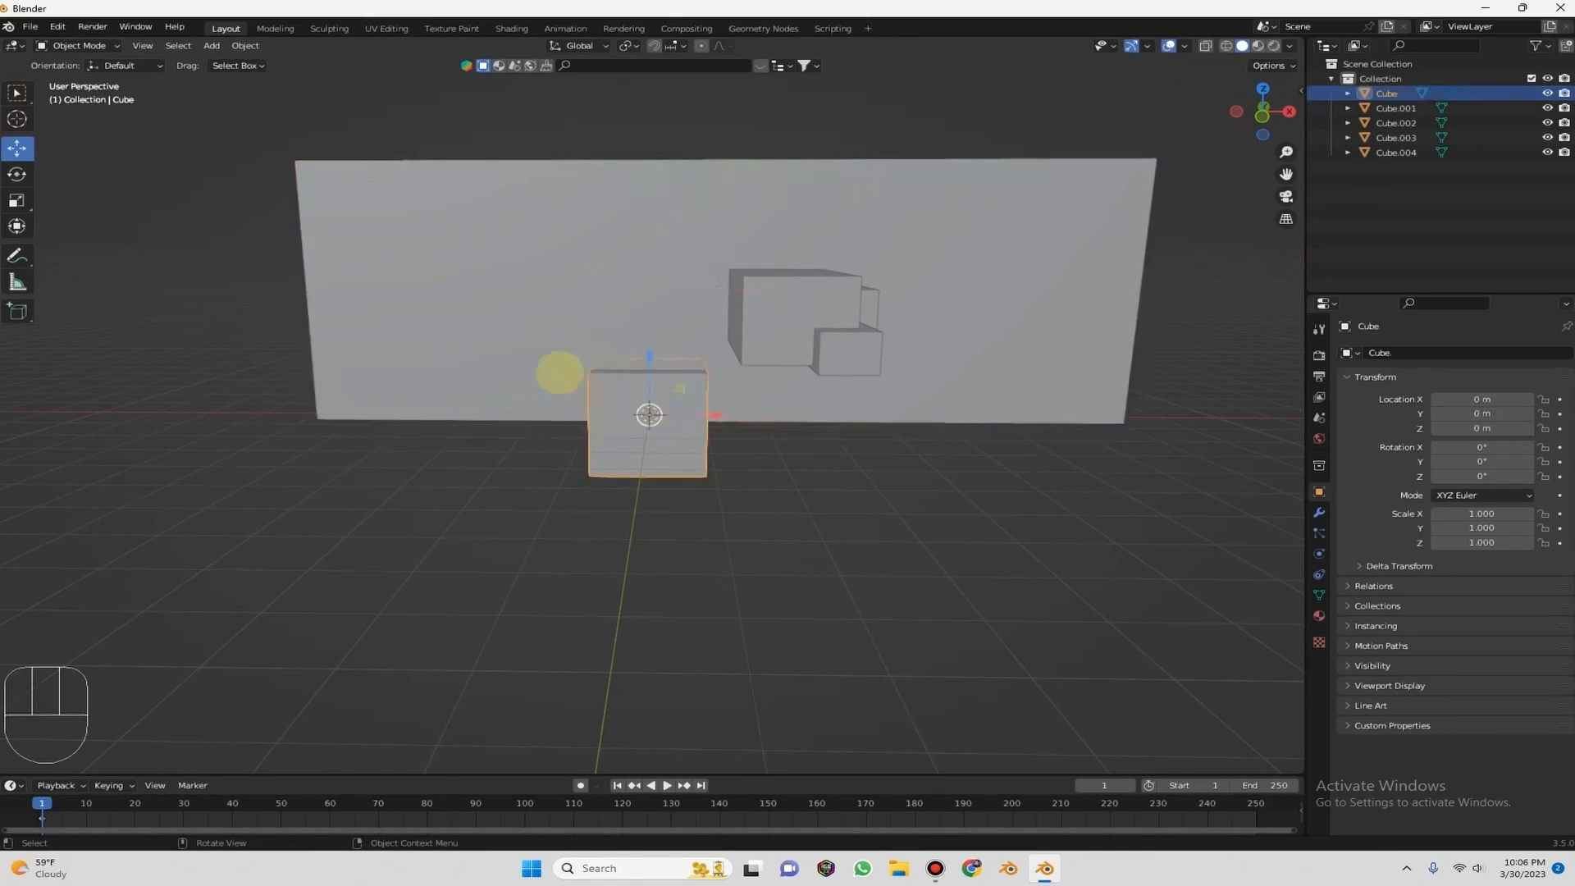
{"action": "left_click", "coordinate": [611, 422]}
{"action": "left_click", "coordinate": [607, 404]}
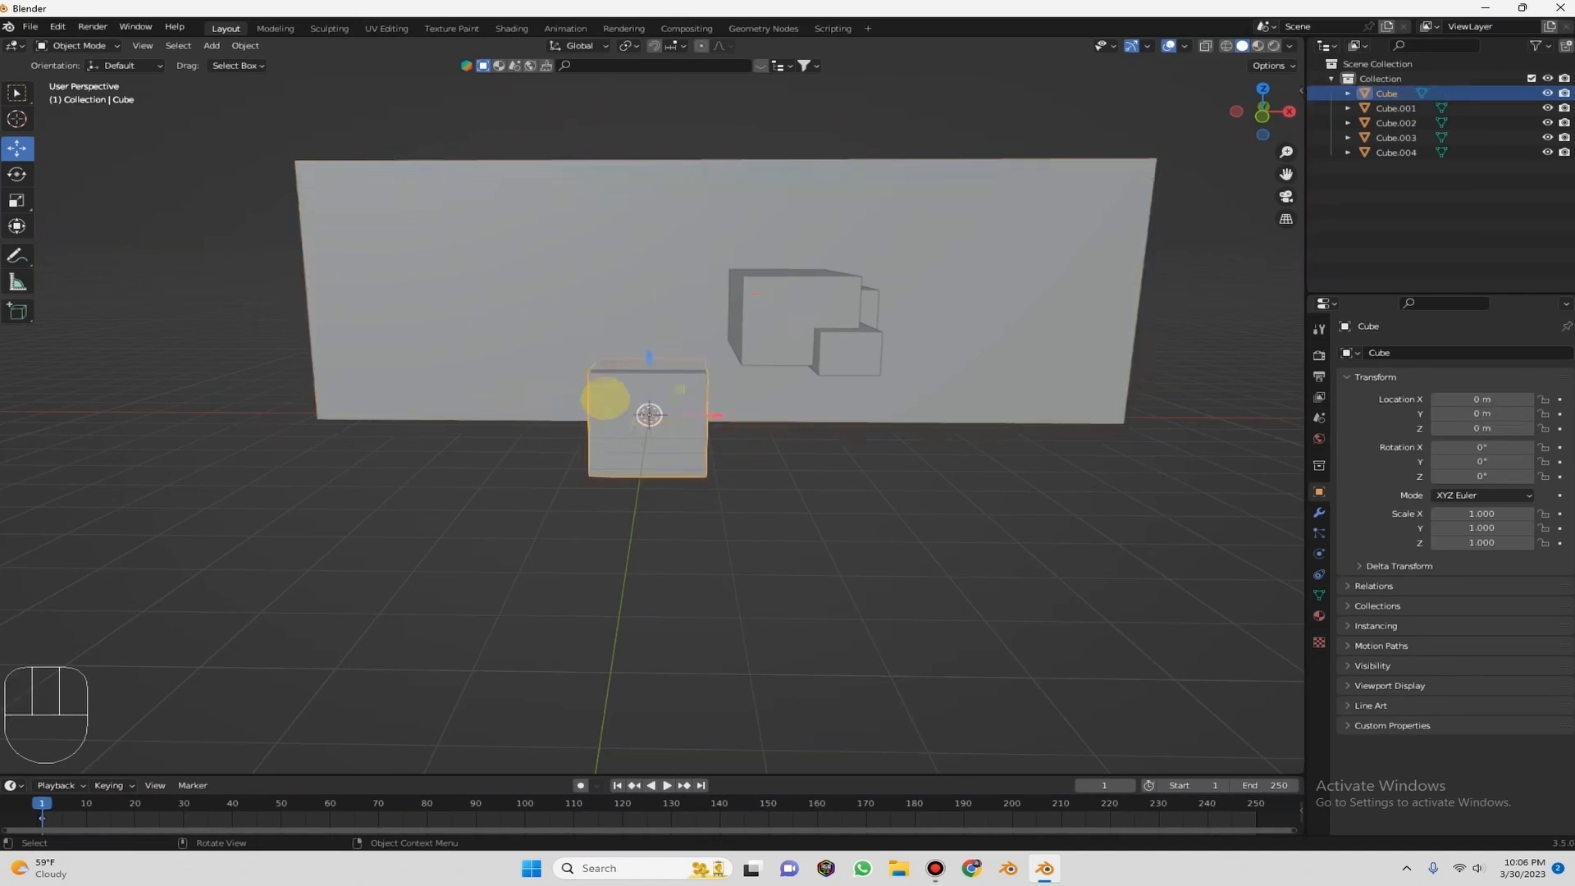
Select the wall-like box and the origin cube together, move both about -5.84 m along X, and undo the move.
{"action": "left_click", "coordinate": [500, 298]}
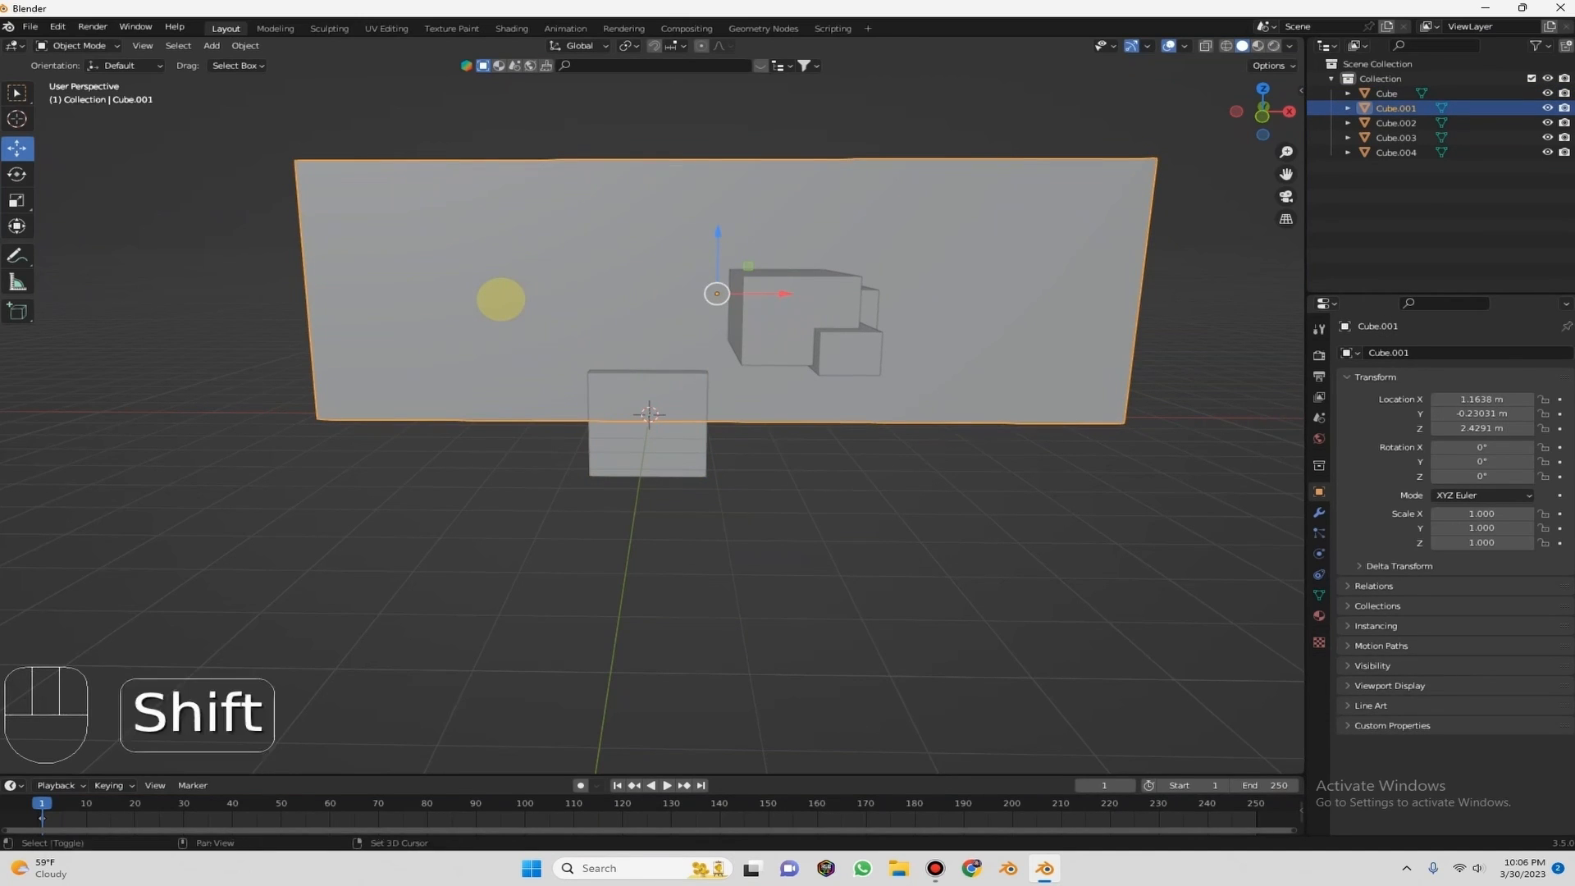
{"action": "left_click", "coordinate": [612, 413], "text": "shift"}
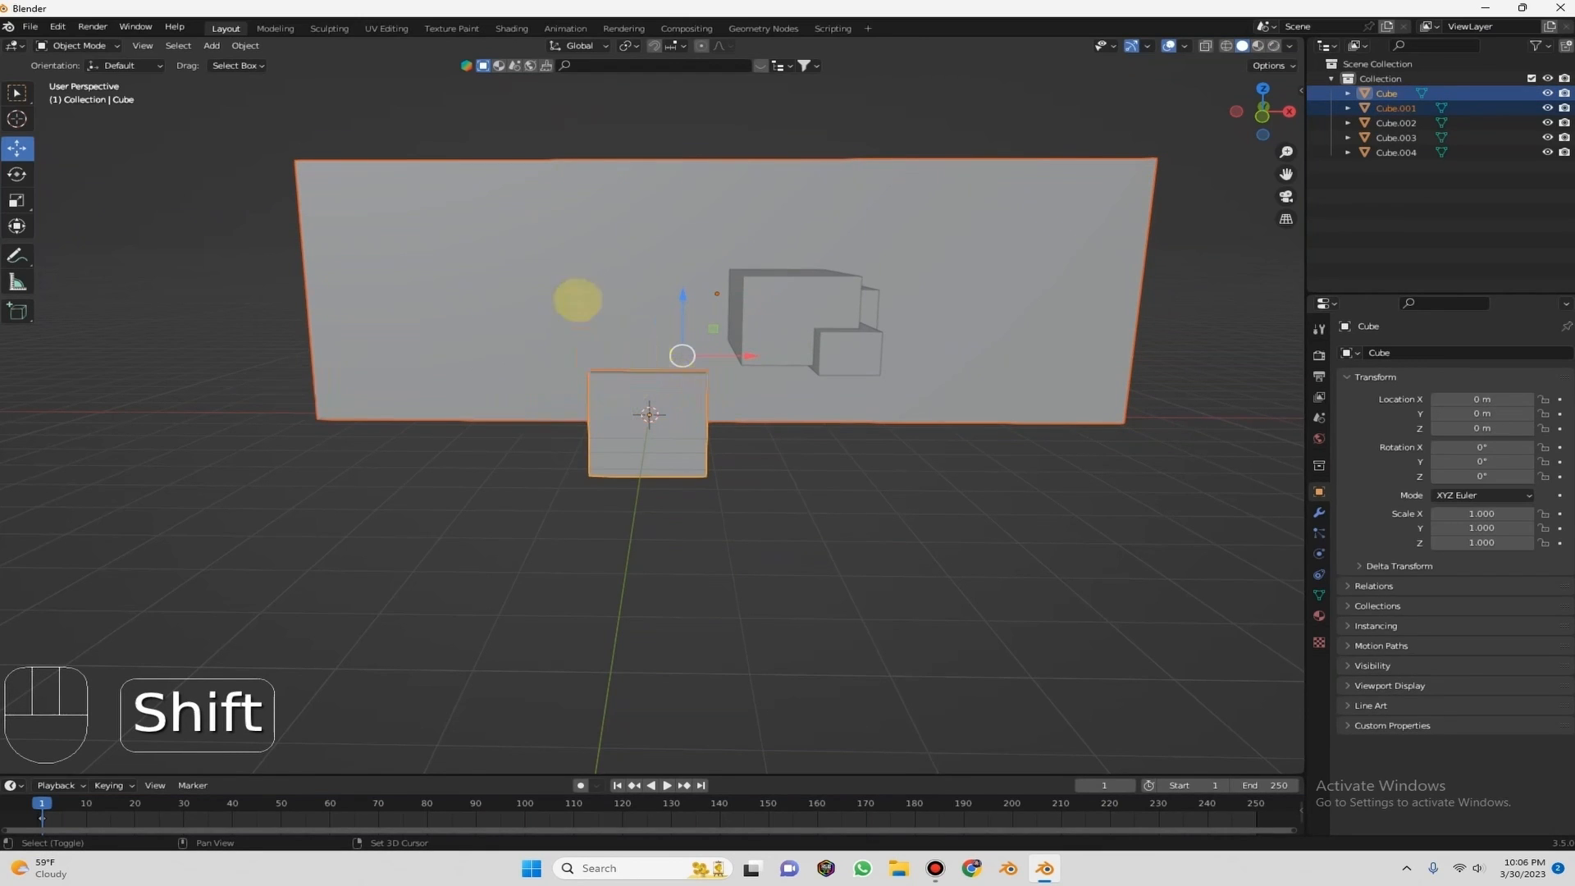
{"action": "left_click_drag", "start_coordinate": [752, 346], "coordinate": [410, 328]}
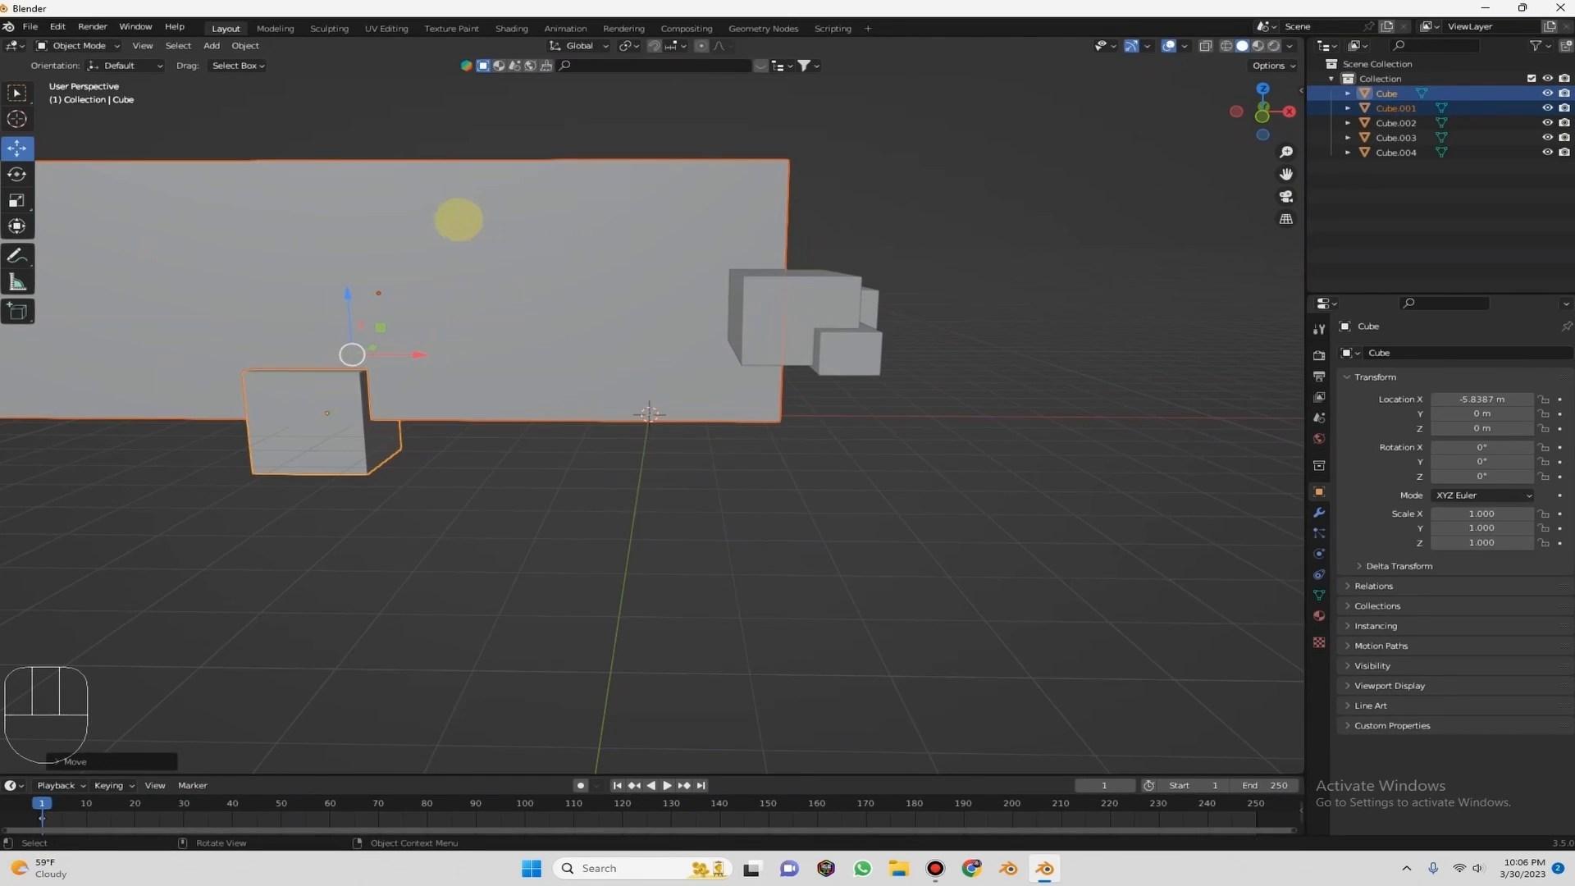
{"action": "key", "text": "ctrl"}
{"action": "key", "text": "ctrl+z"}
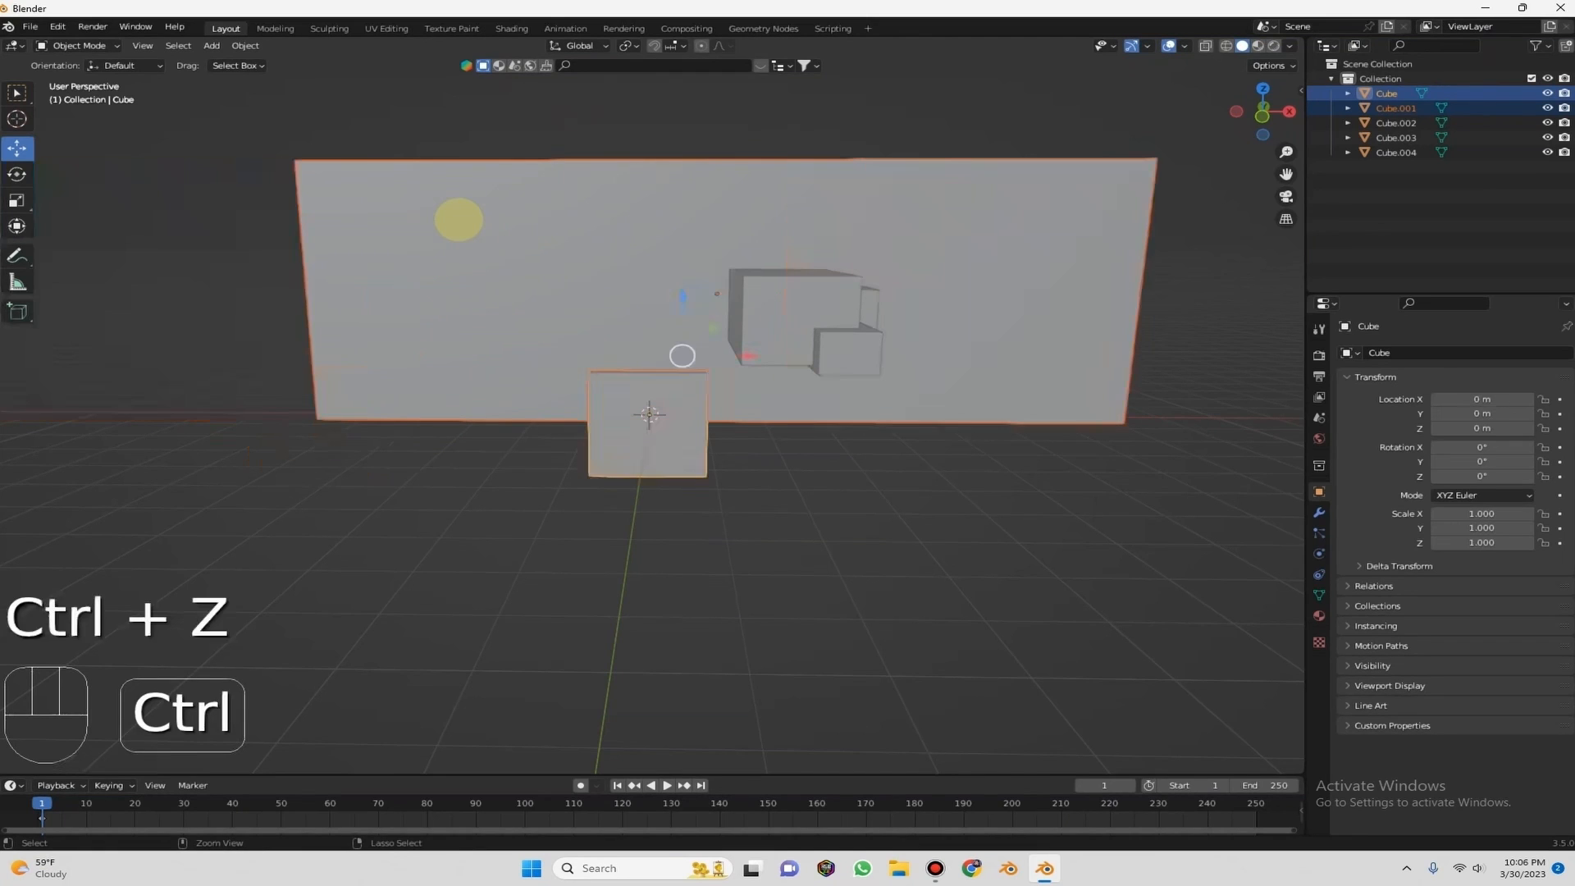
Select the wall-like box and all three small boxes in front of it together and delete them.
{"action": "left_click_drag", "start_coordinate": [1262, 111], "coordinate": [1206, 121]}
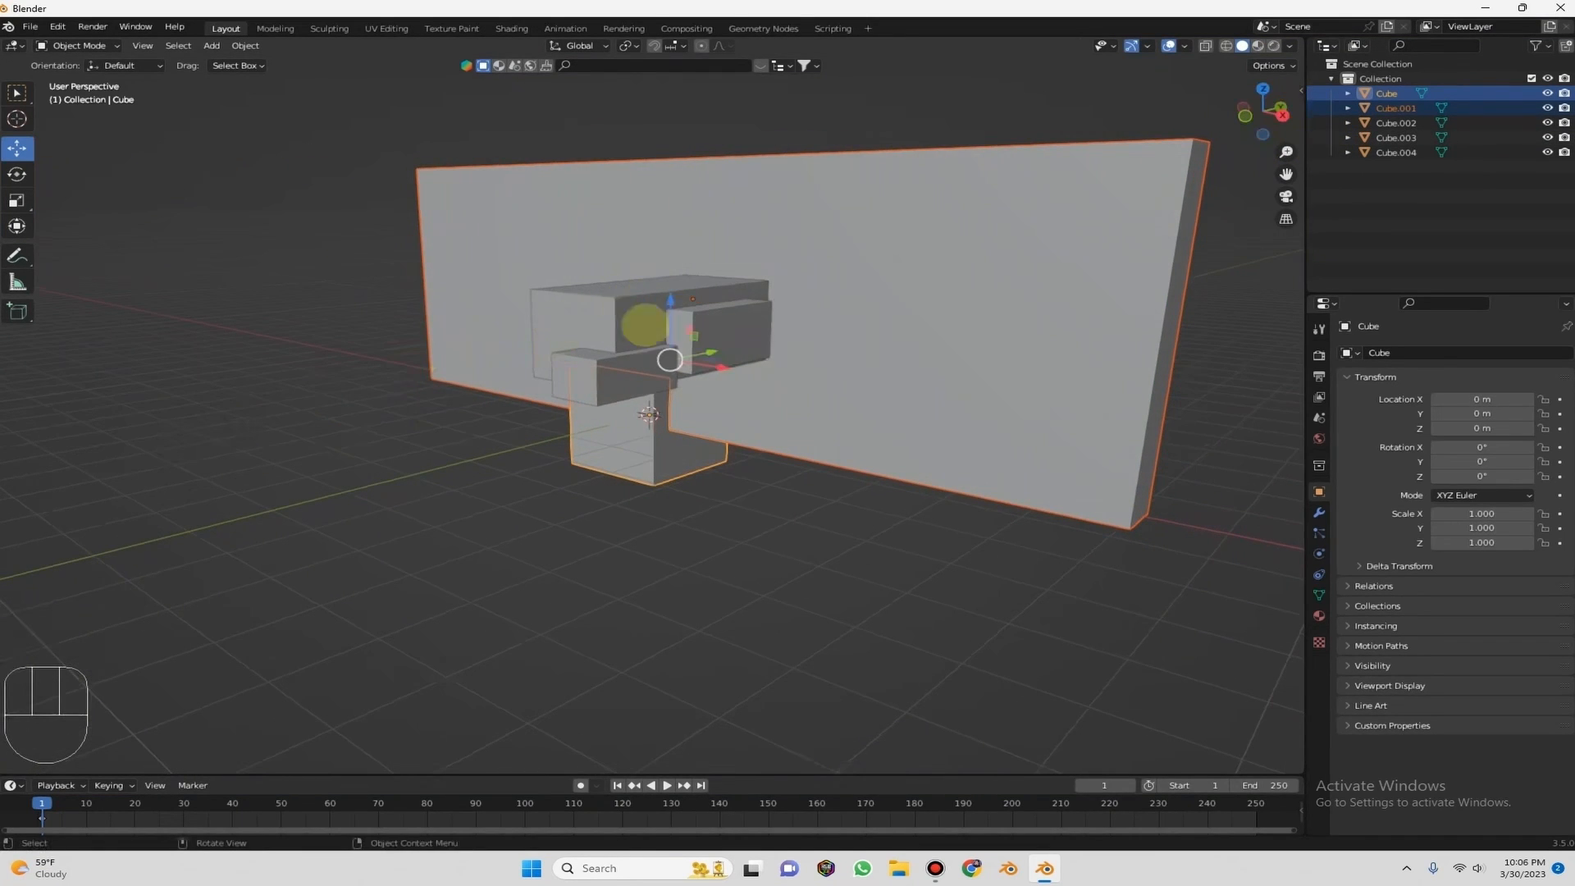
{"action": "left_click", "coordinate": [609, 297]}
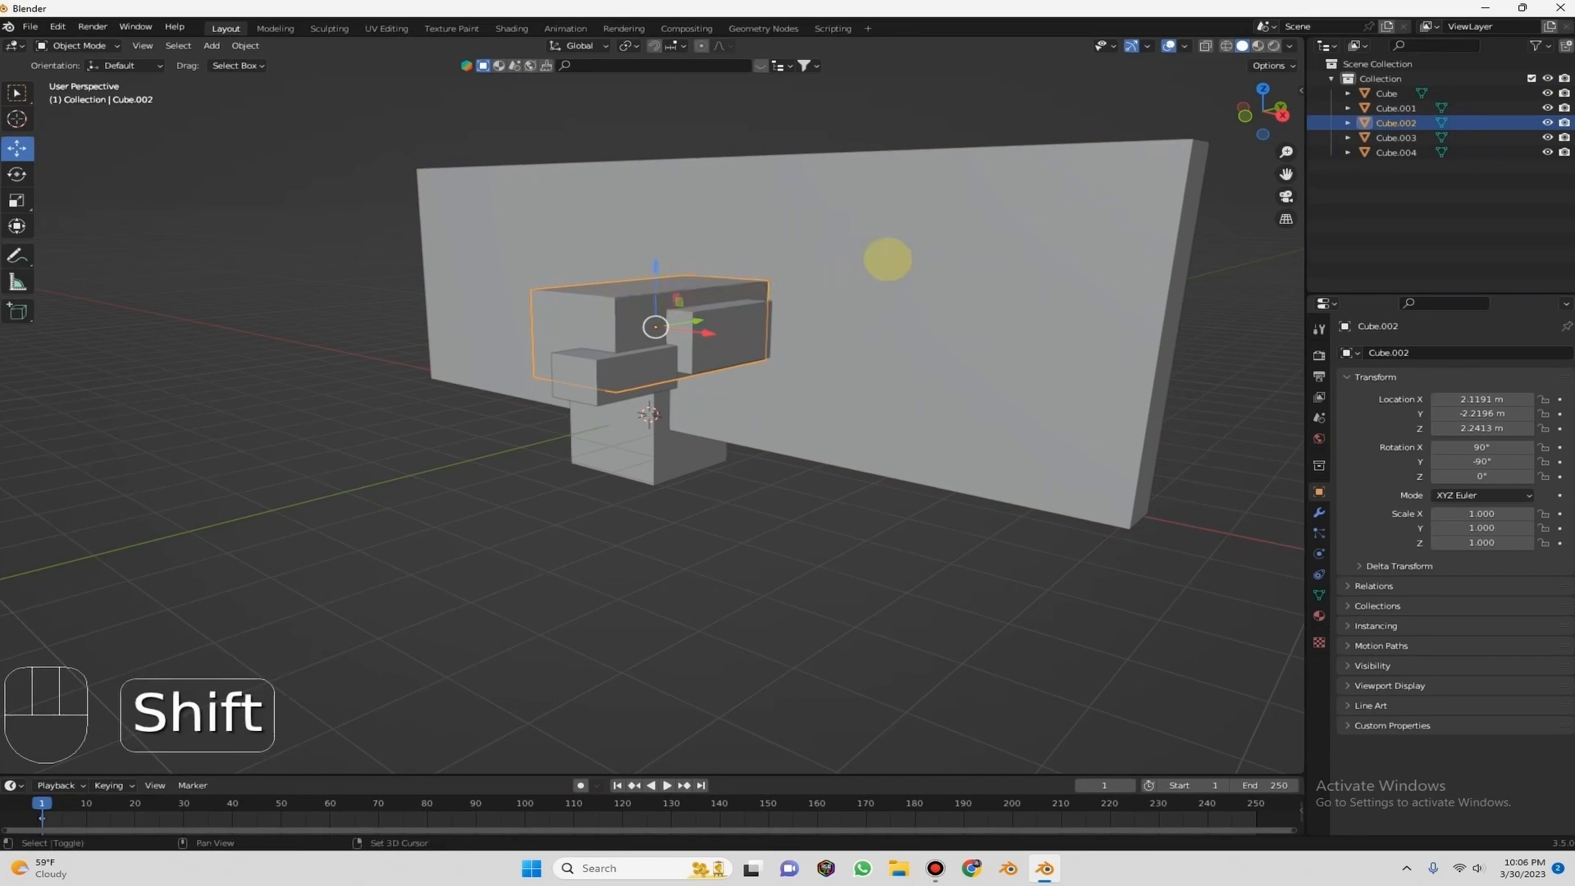
{"action": "left_click", "coordinate": [887, 259], "text": "shift"}
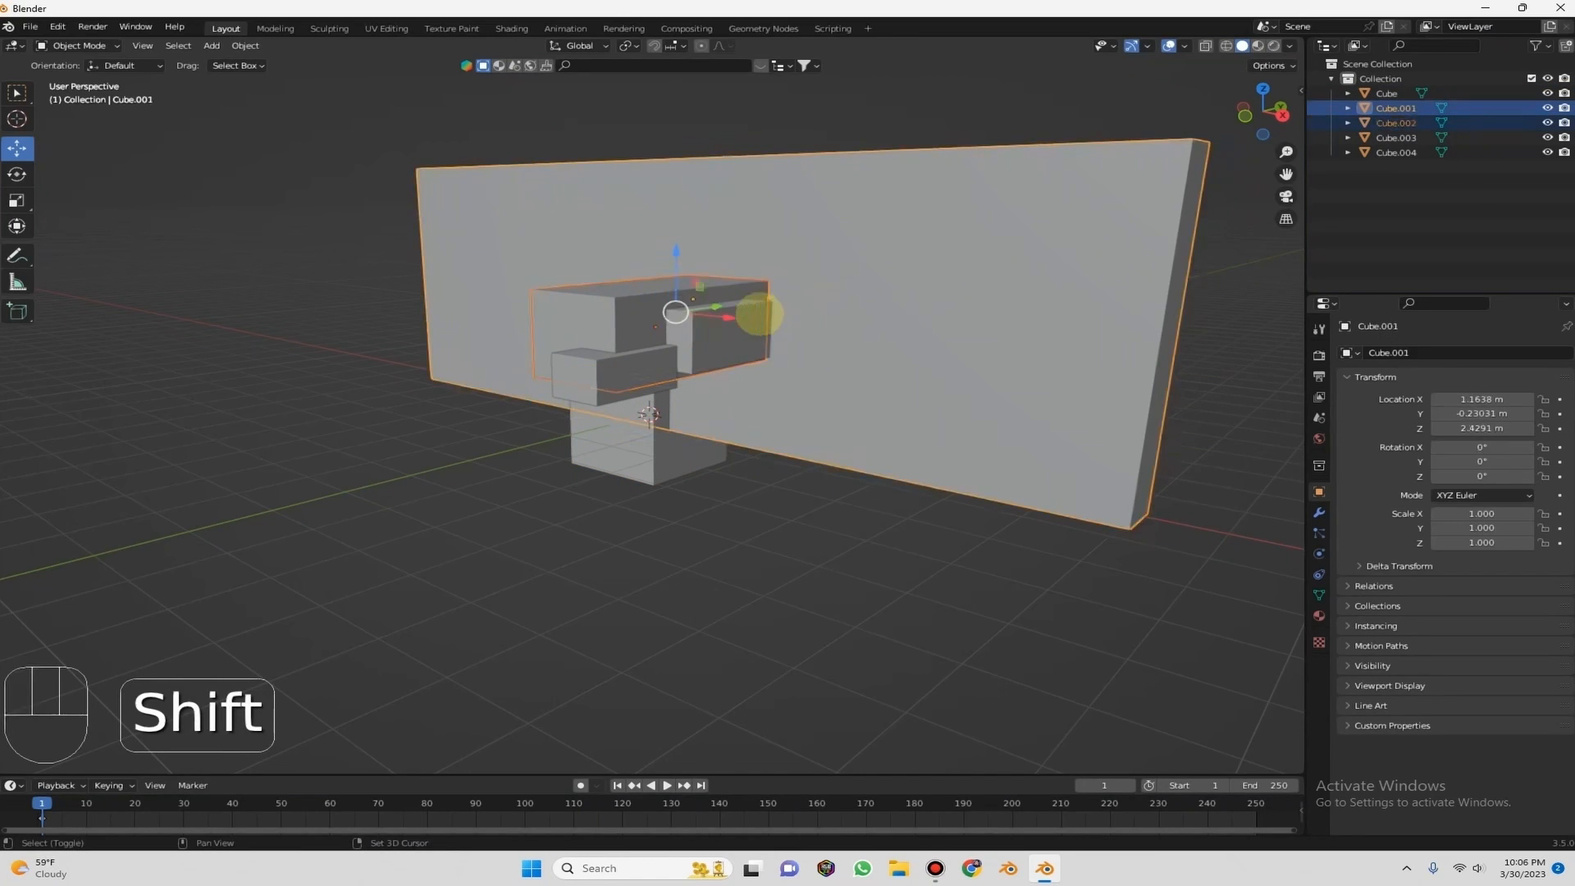
{"action": "left_click", "coordinate": [759, 314], "text": "shift"}
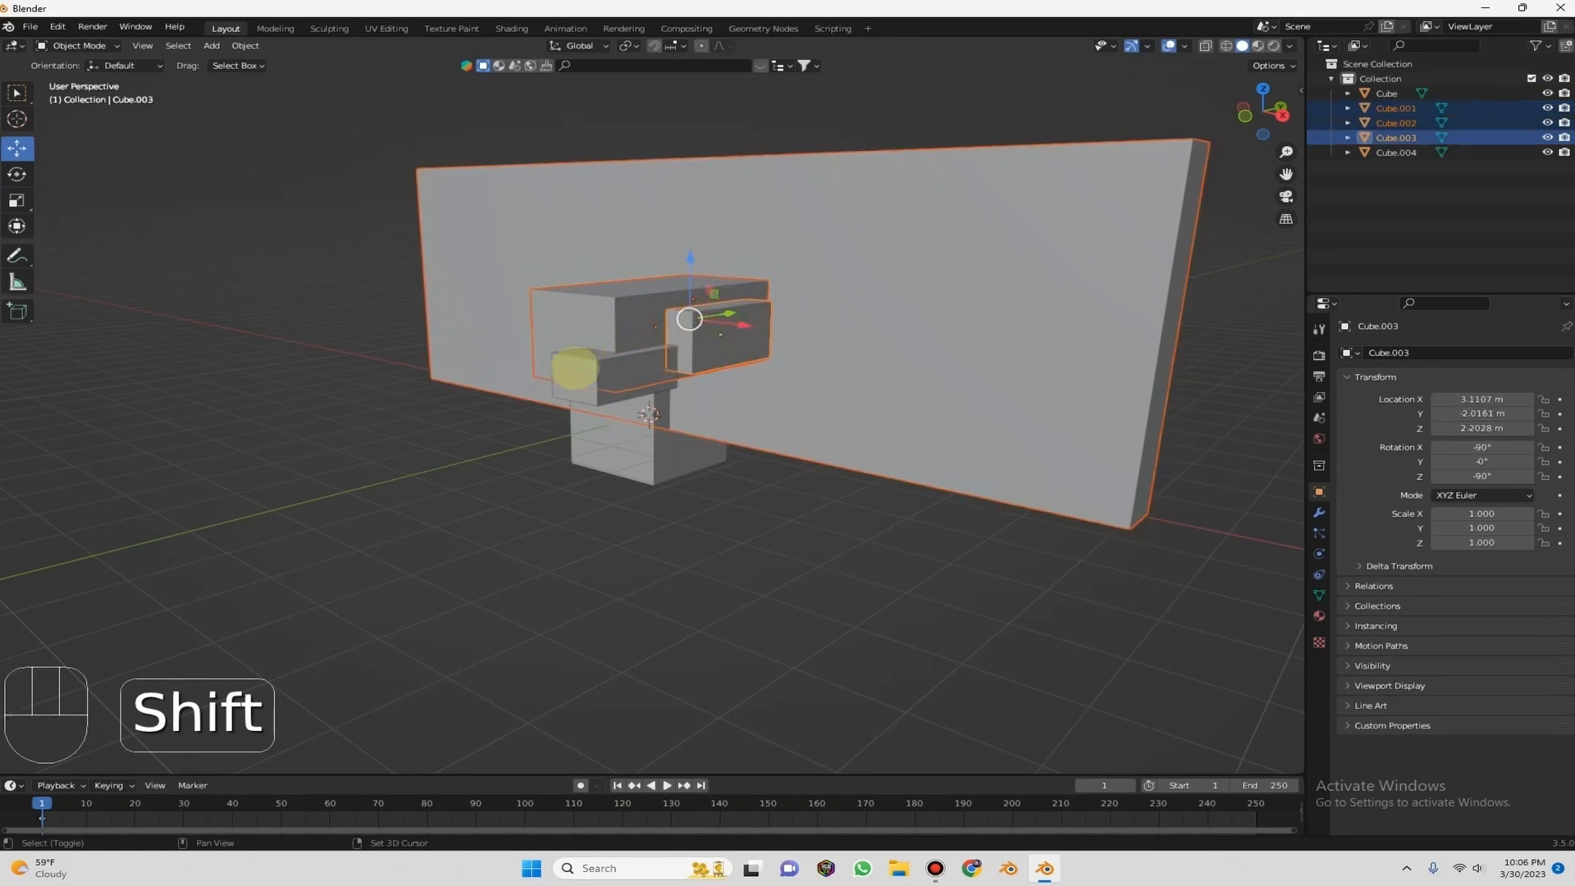
{"action": "left_click", "coordinate": [574, 369], "text": "shift"}
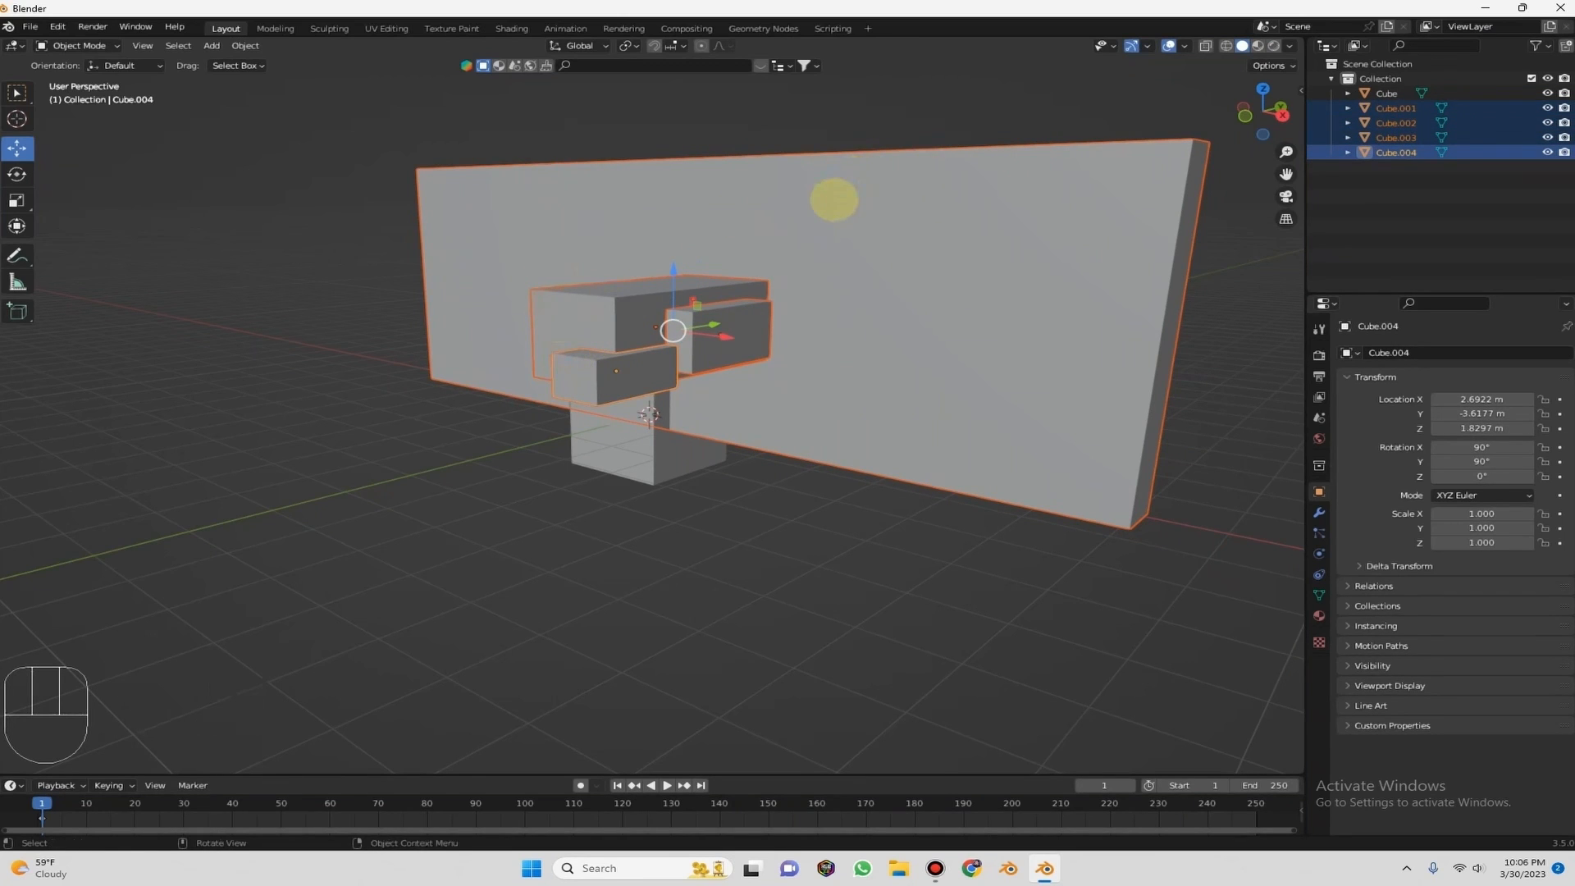
{"action": "key", "text": "x"}
{"action": "left_click", "coordinate": [834, 199]}
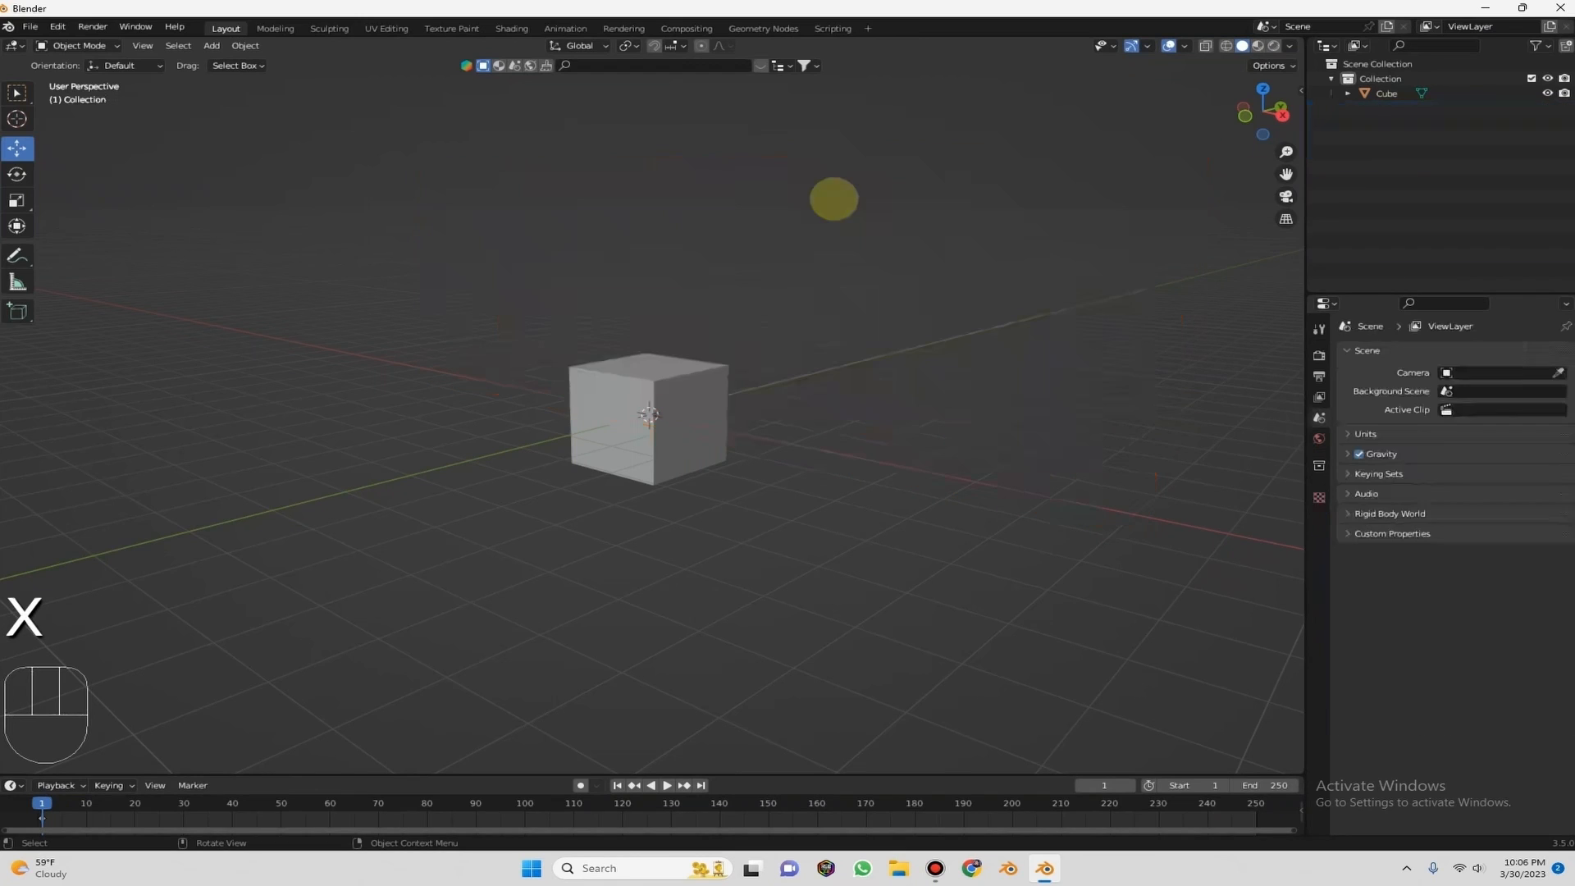
Select the remaining cube, switch to the Select Box tool, and delete the cube to empty the scene.
{"action": "left_click", "coordinate": [621, 407]}
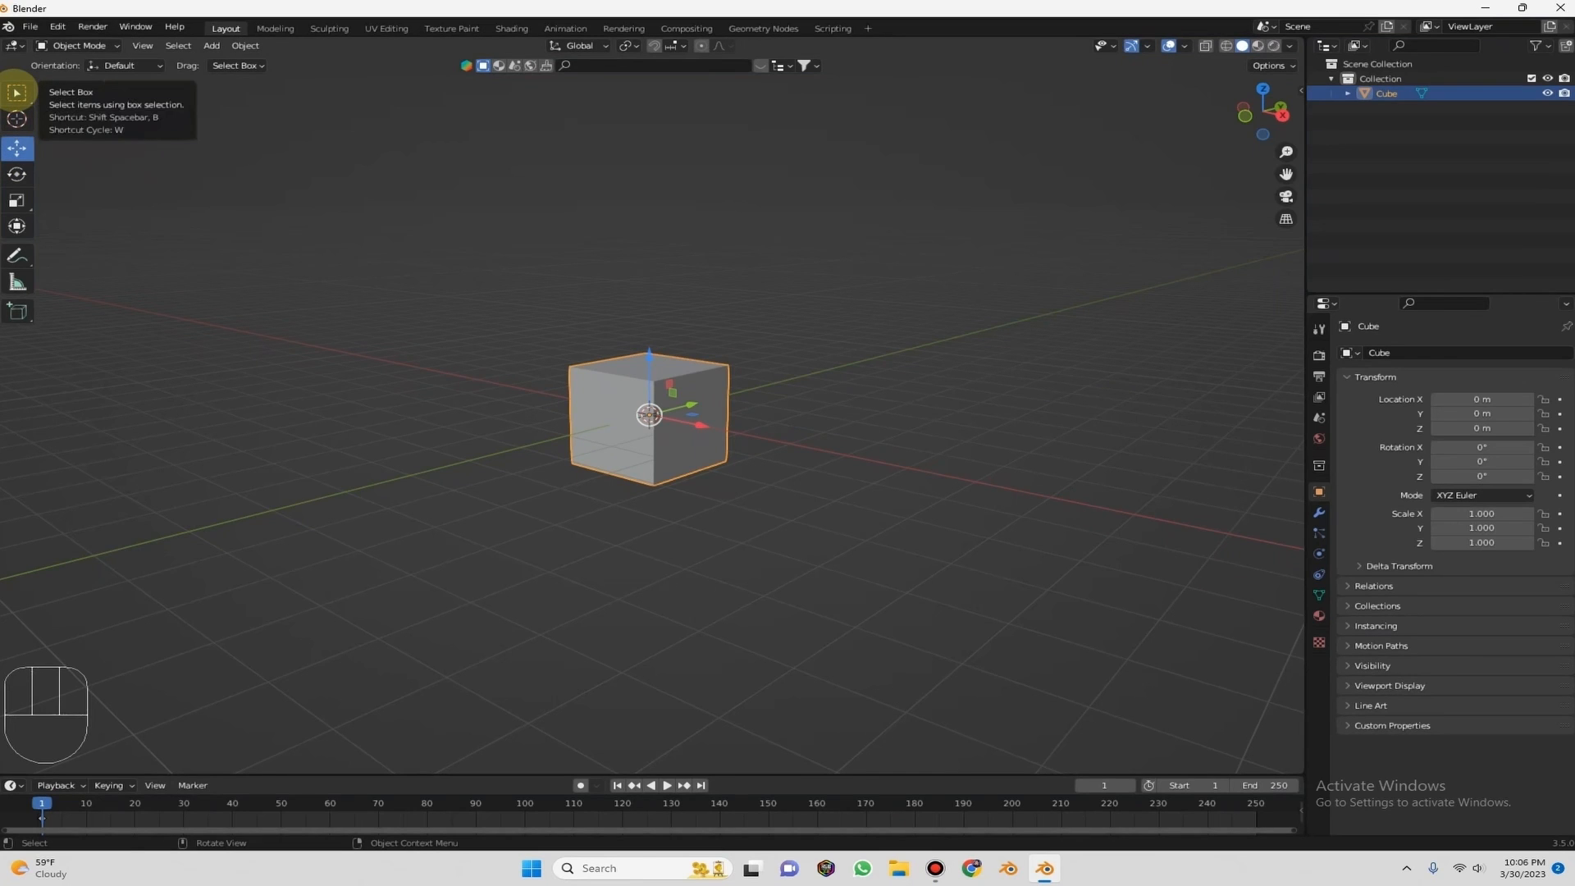
{"action": "left_click", "coordinate": [16, 91]}
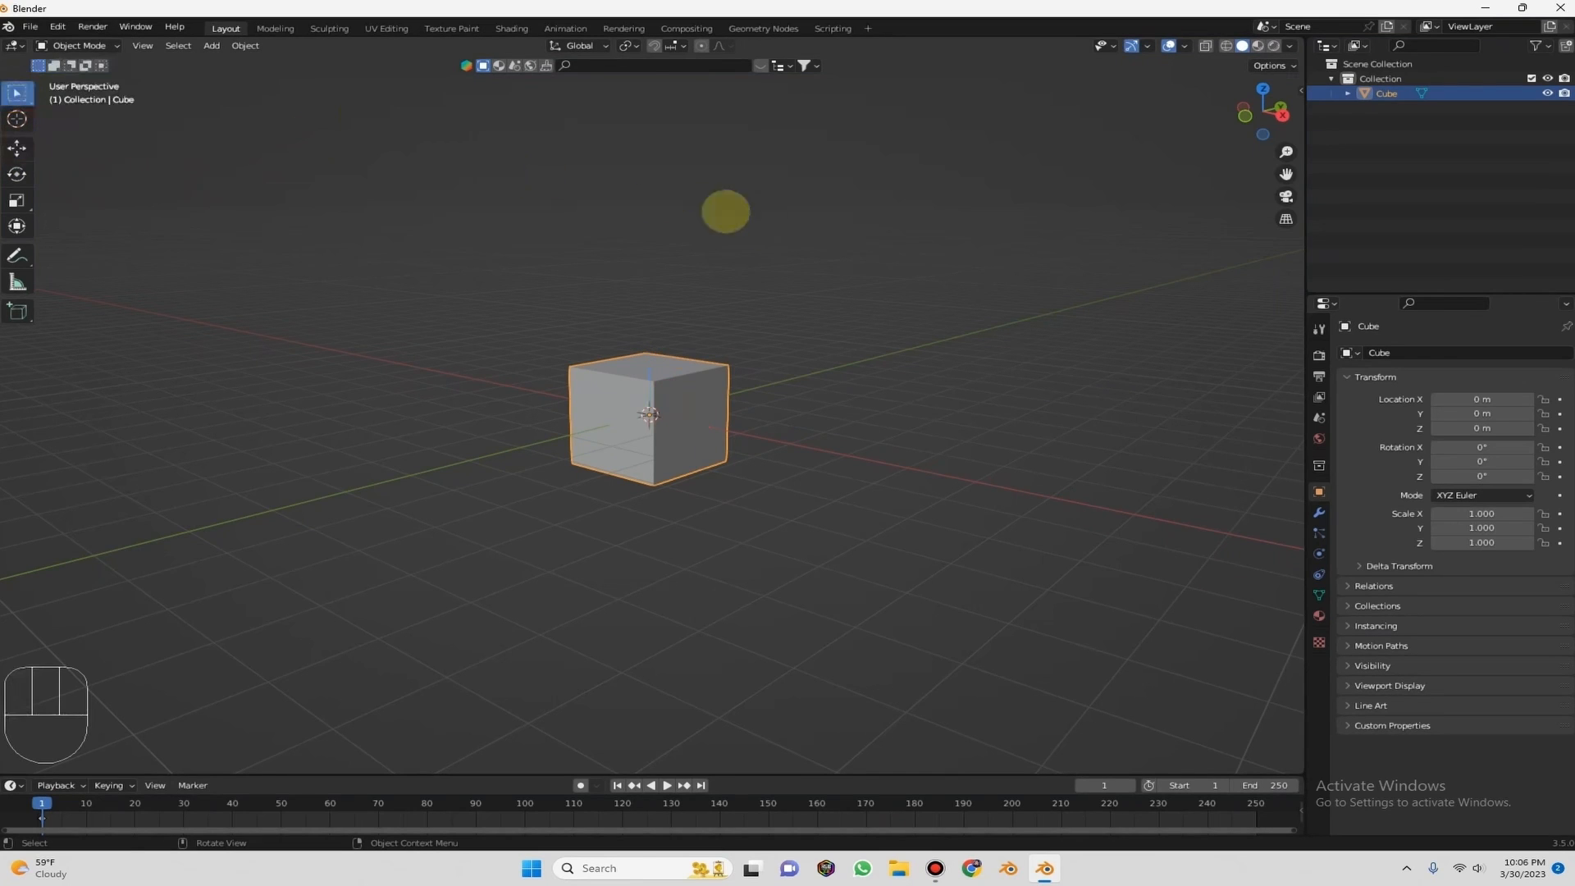
{"action": "left_click_drag", "start_coordinate": [1296, 97], "coordinate": [1228, 110]}
{"action": "left_click", "coordinate": [657, 387]}
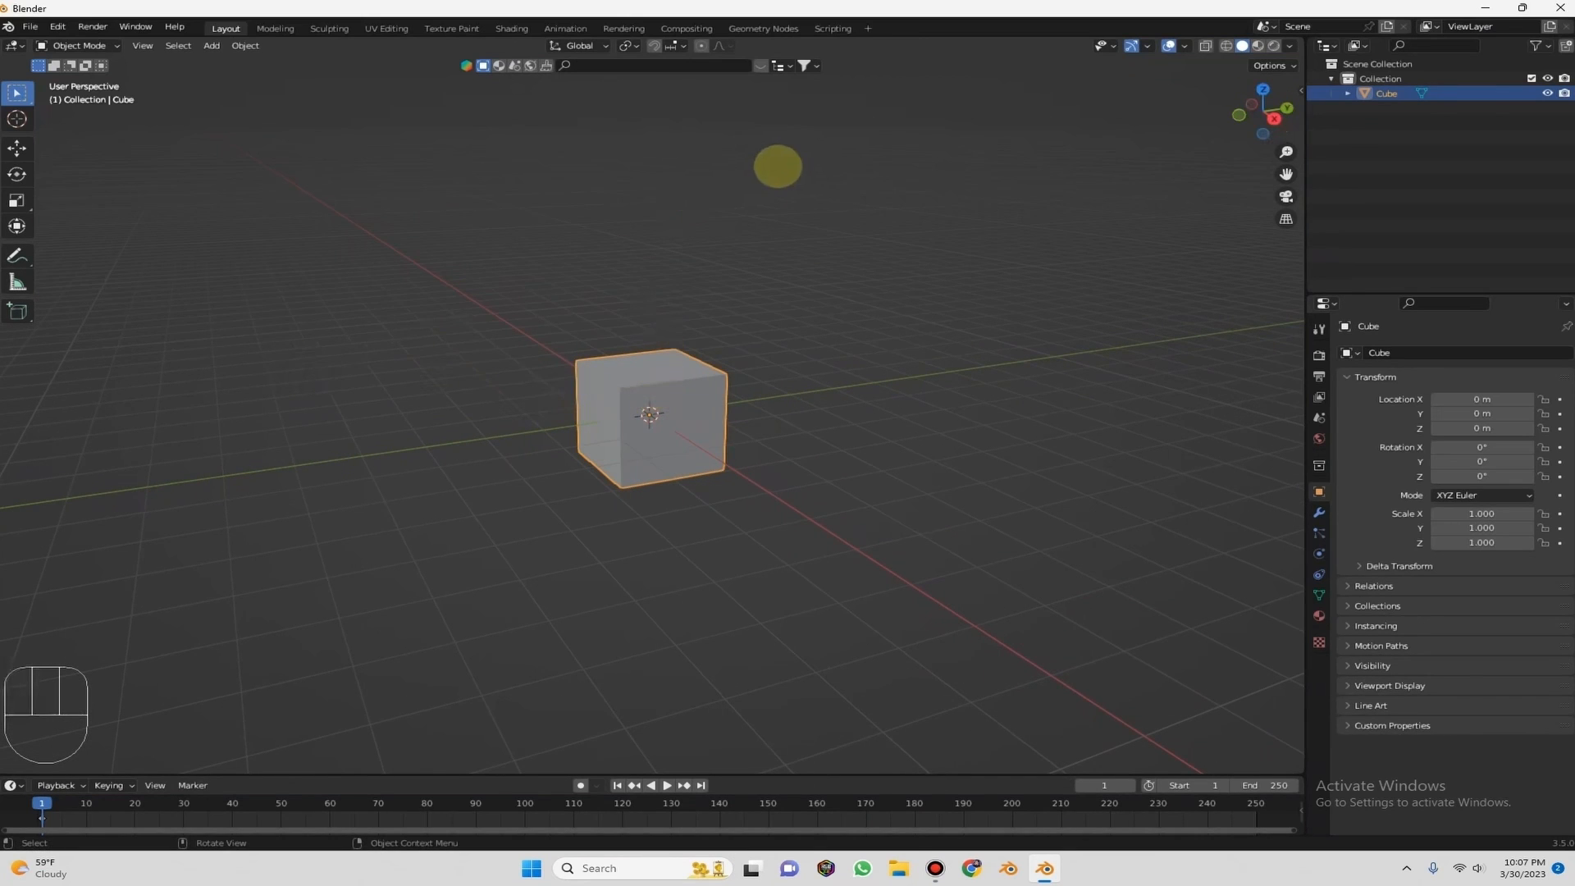
{"action": "key", "text": "x"}
{"action": "left_click", "coordinate": [778, 166]}
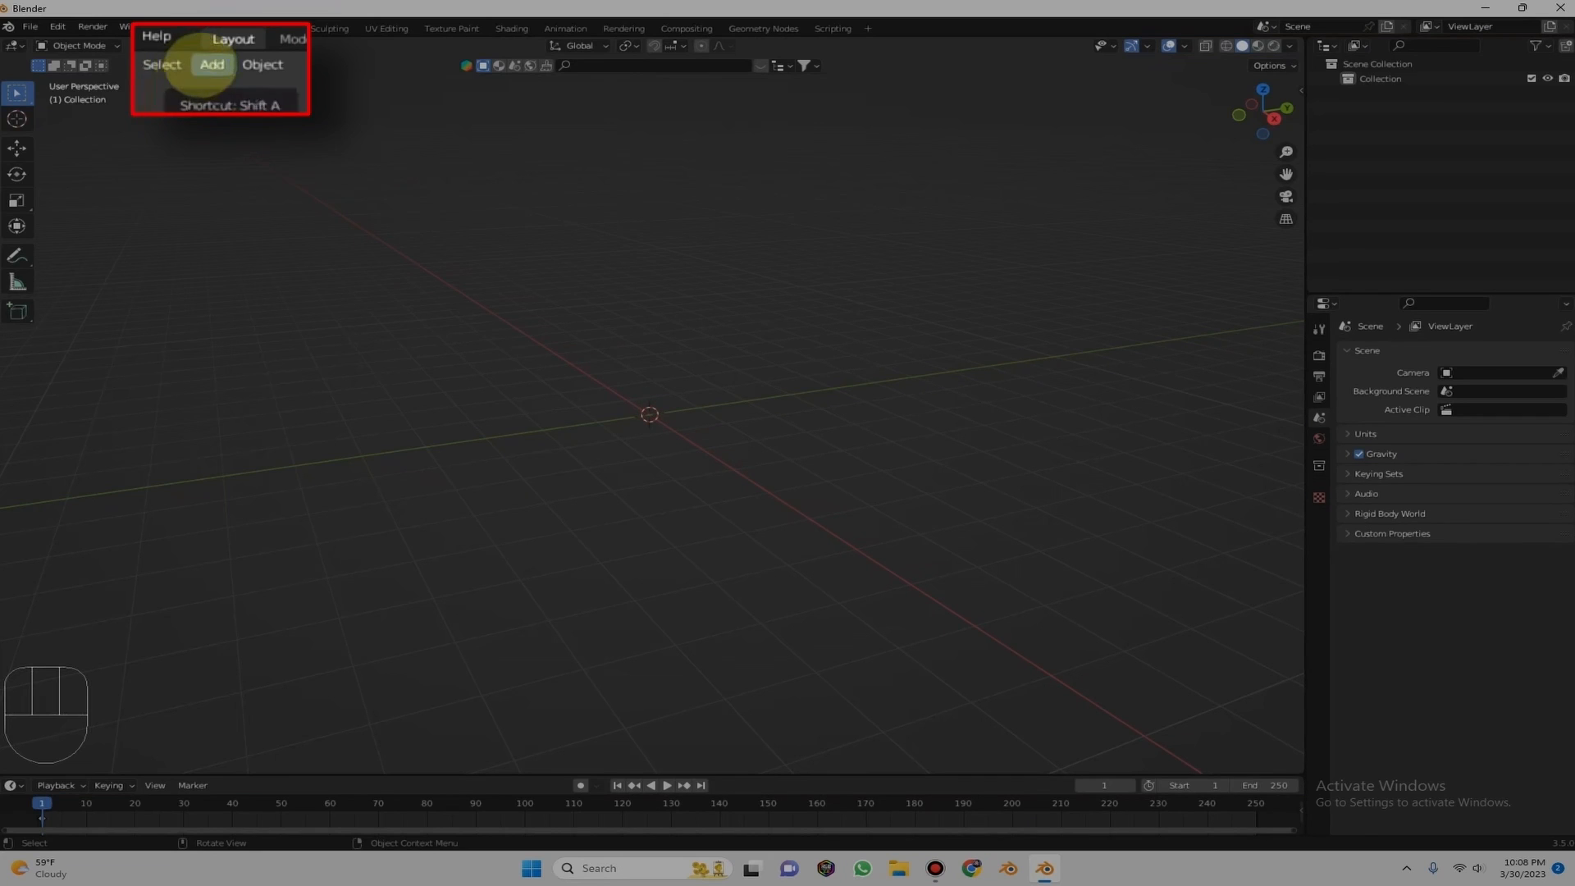
Add a UV sphere mesh at the world origin.
{"action": "left_click", "coordinate": [203, 45]}
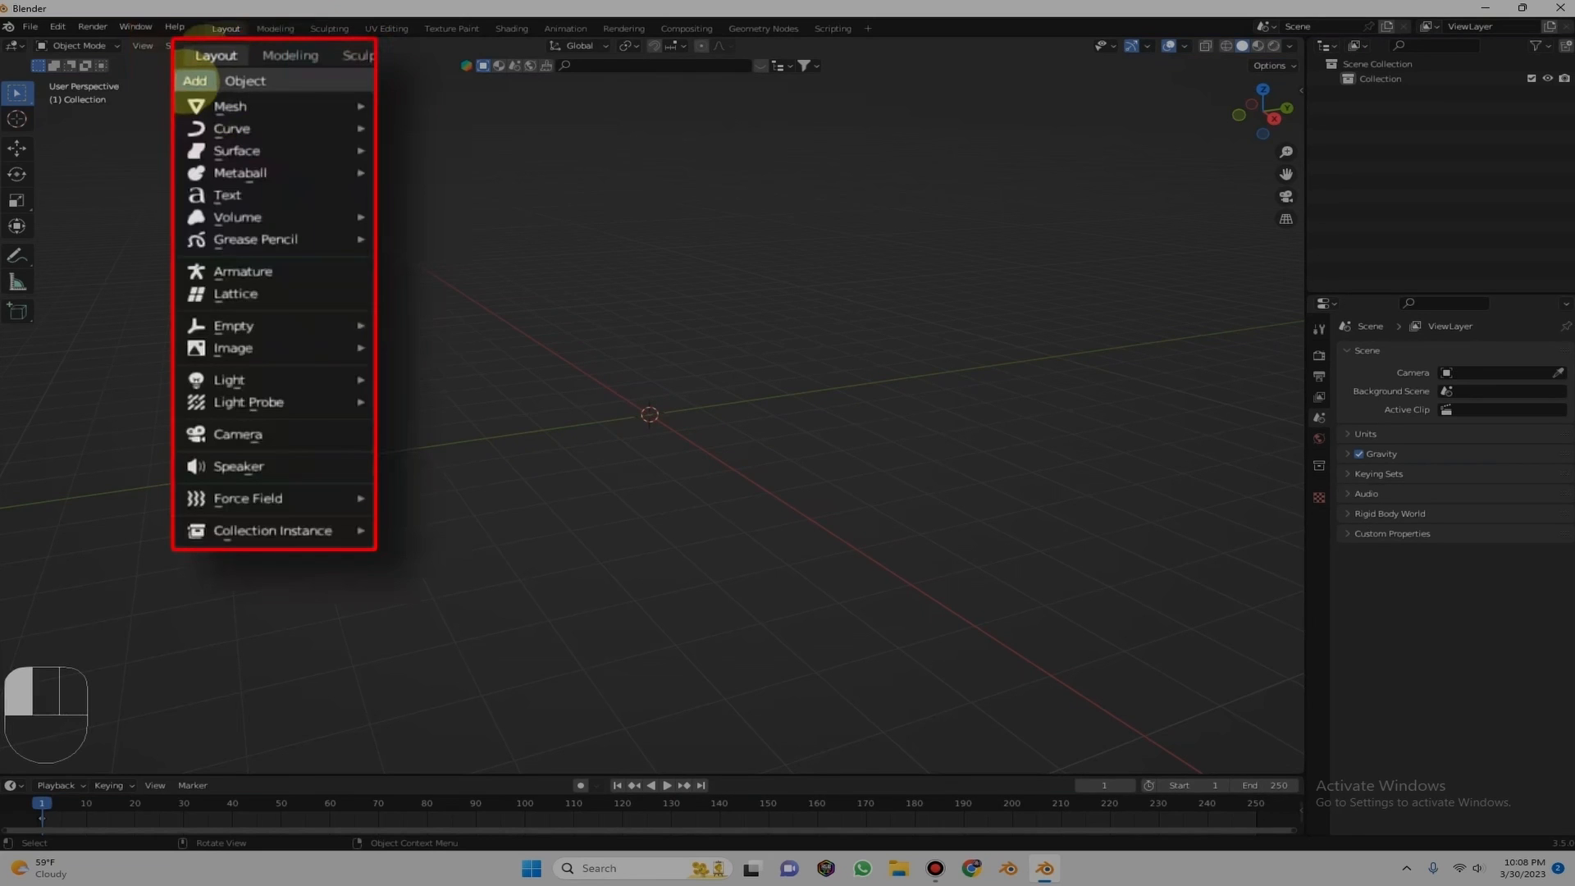
{"action": "mouse_move", "coordinate": [283, 502]}
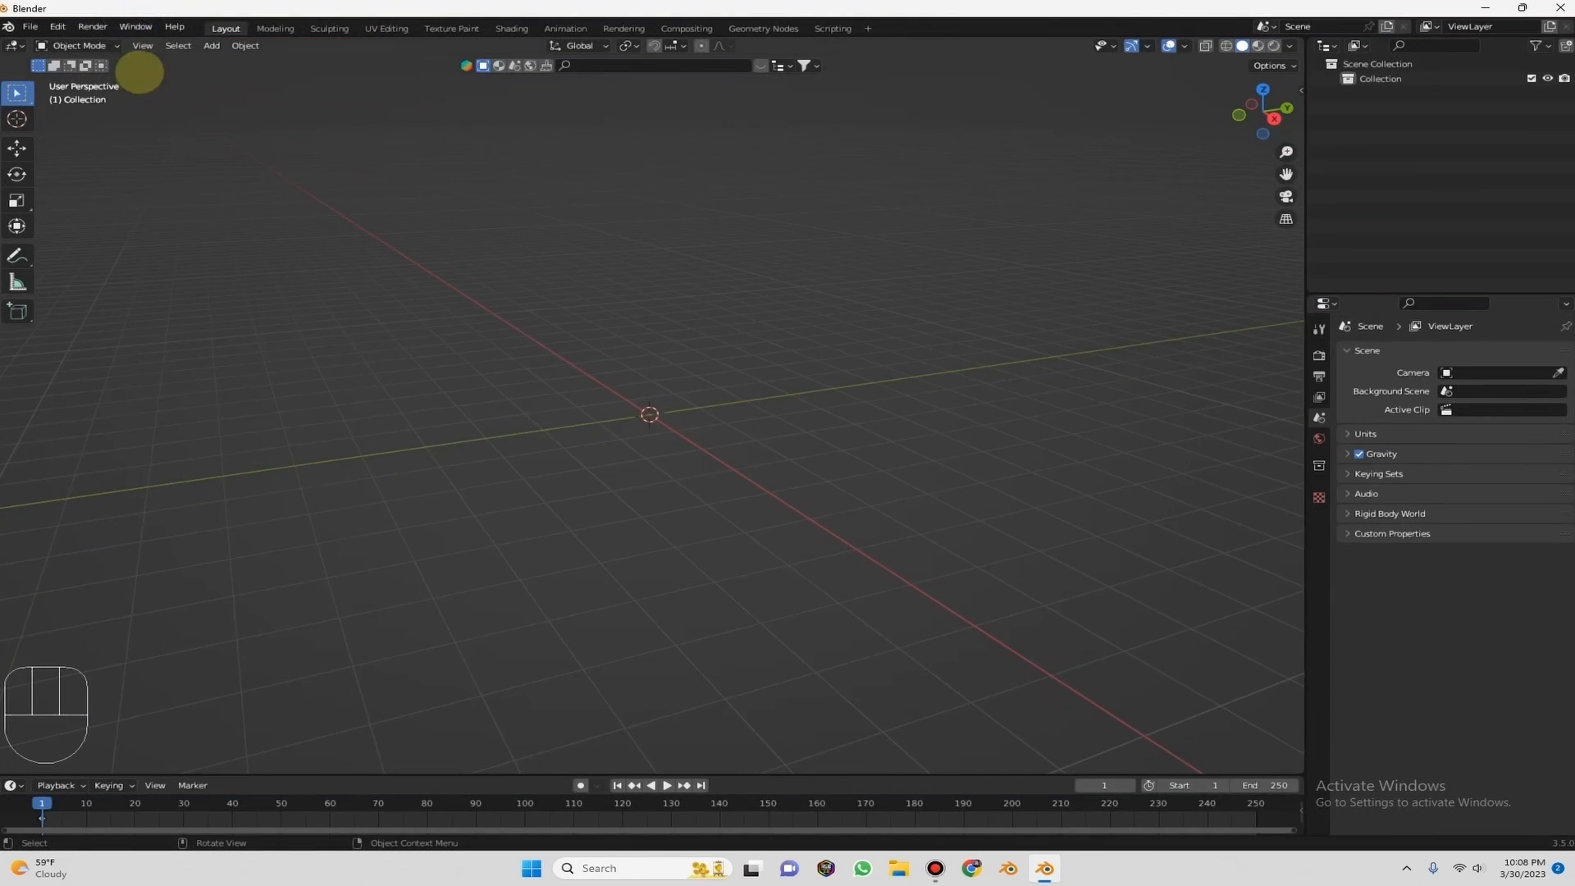
{"action": "left_click", "coordinate": [211, 45]}
{"action": "mouse_move", "coordinate": [249, 63]}
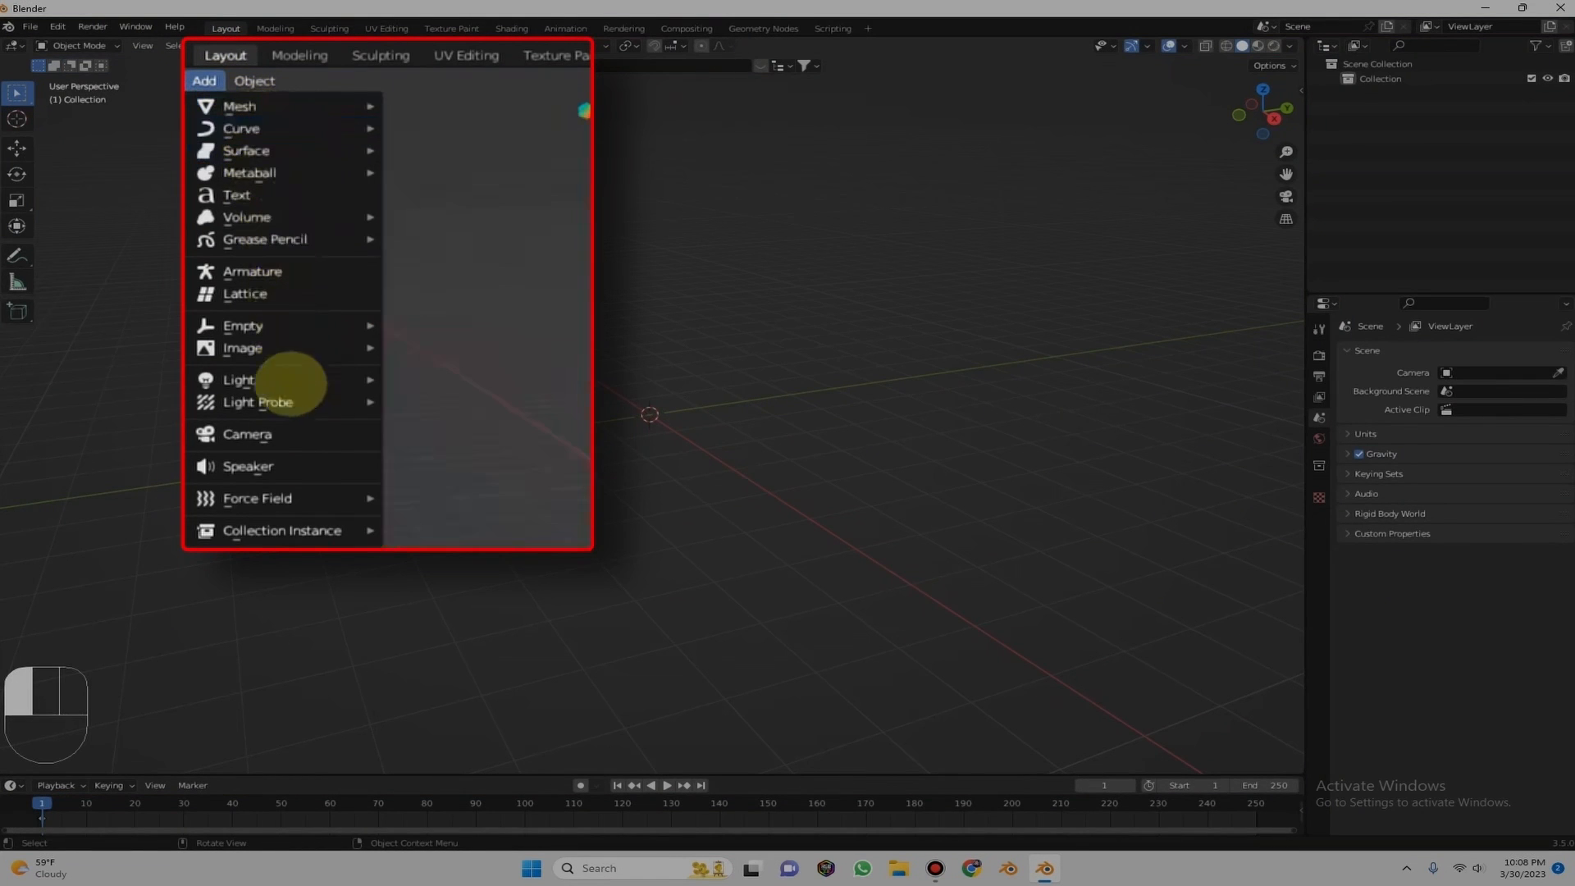
{"action": "mouse_move", "coordinate": [218, 108]}
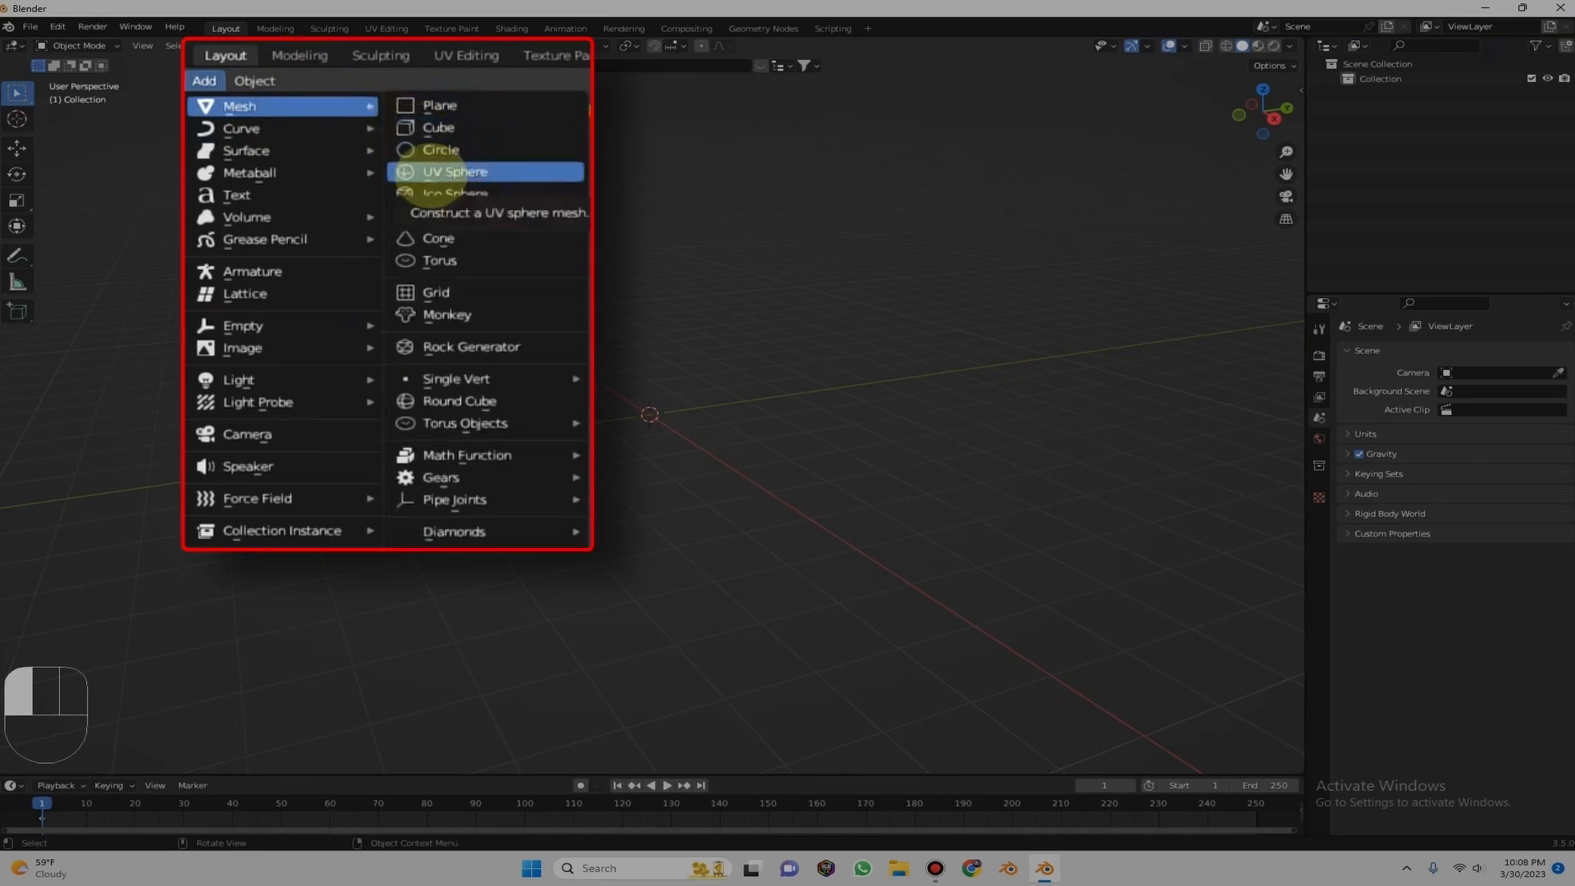
{"action": "left_click", "coordinate": [449, 171]}
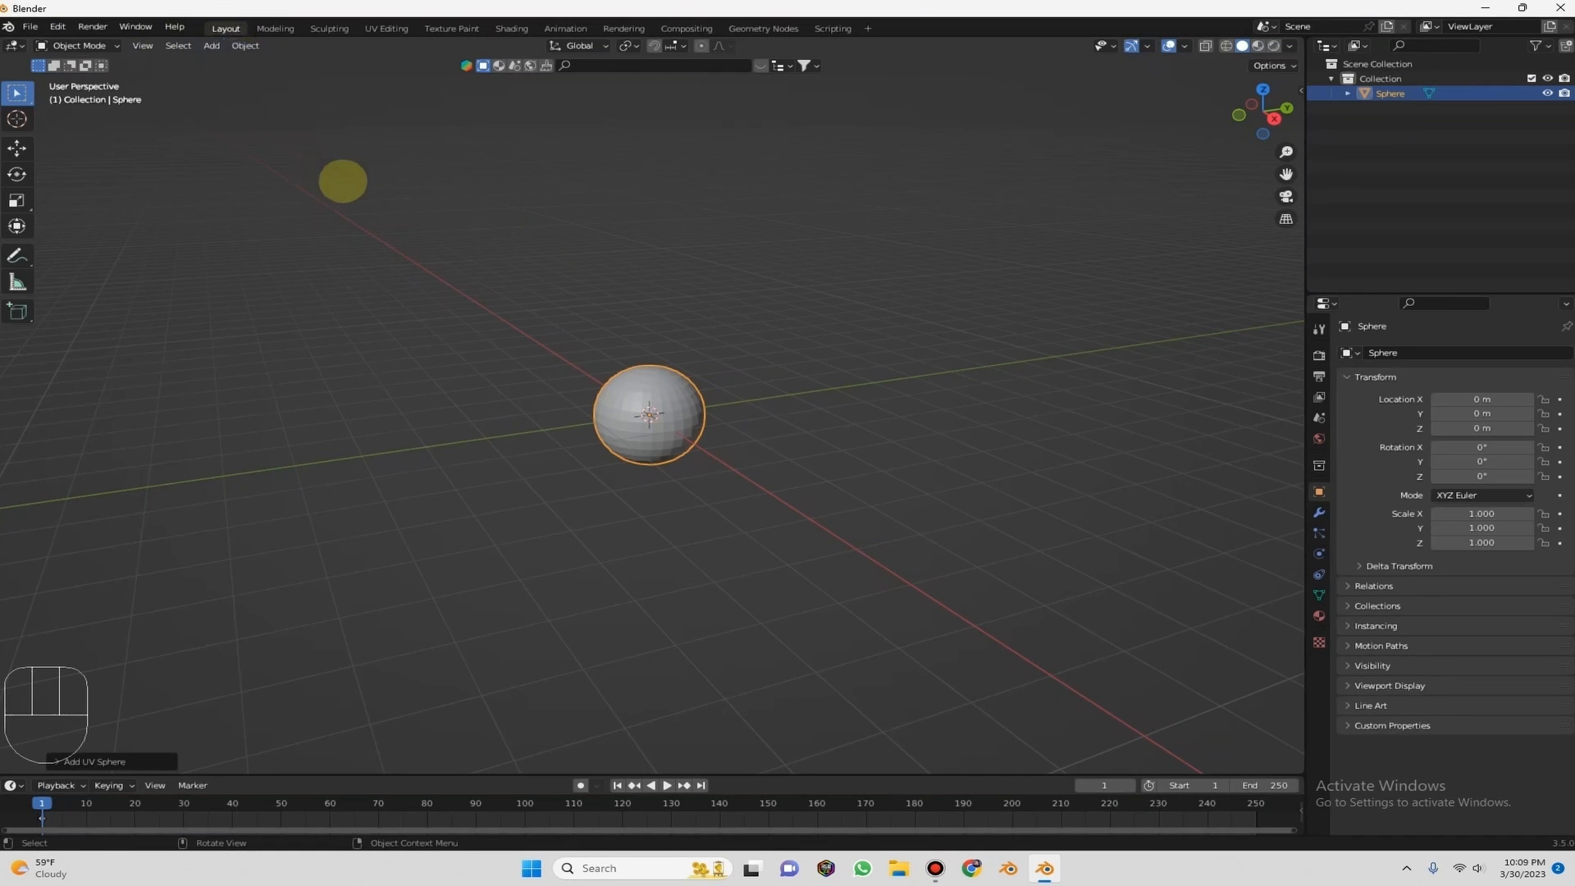
Add a torus mesh around the sphere, then expand its creation settings and collapse them again.
{"action": "key", "text": "shift"}
{"action": "key", "text": "shift+a"}
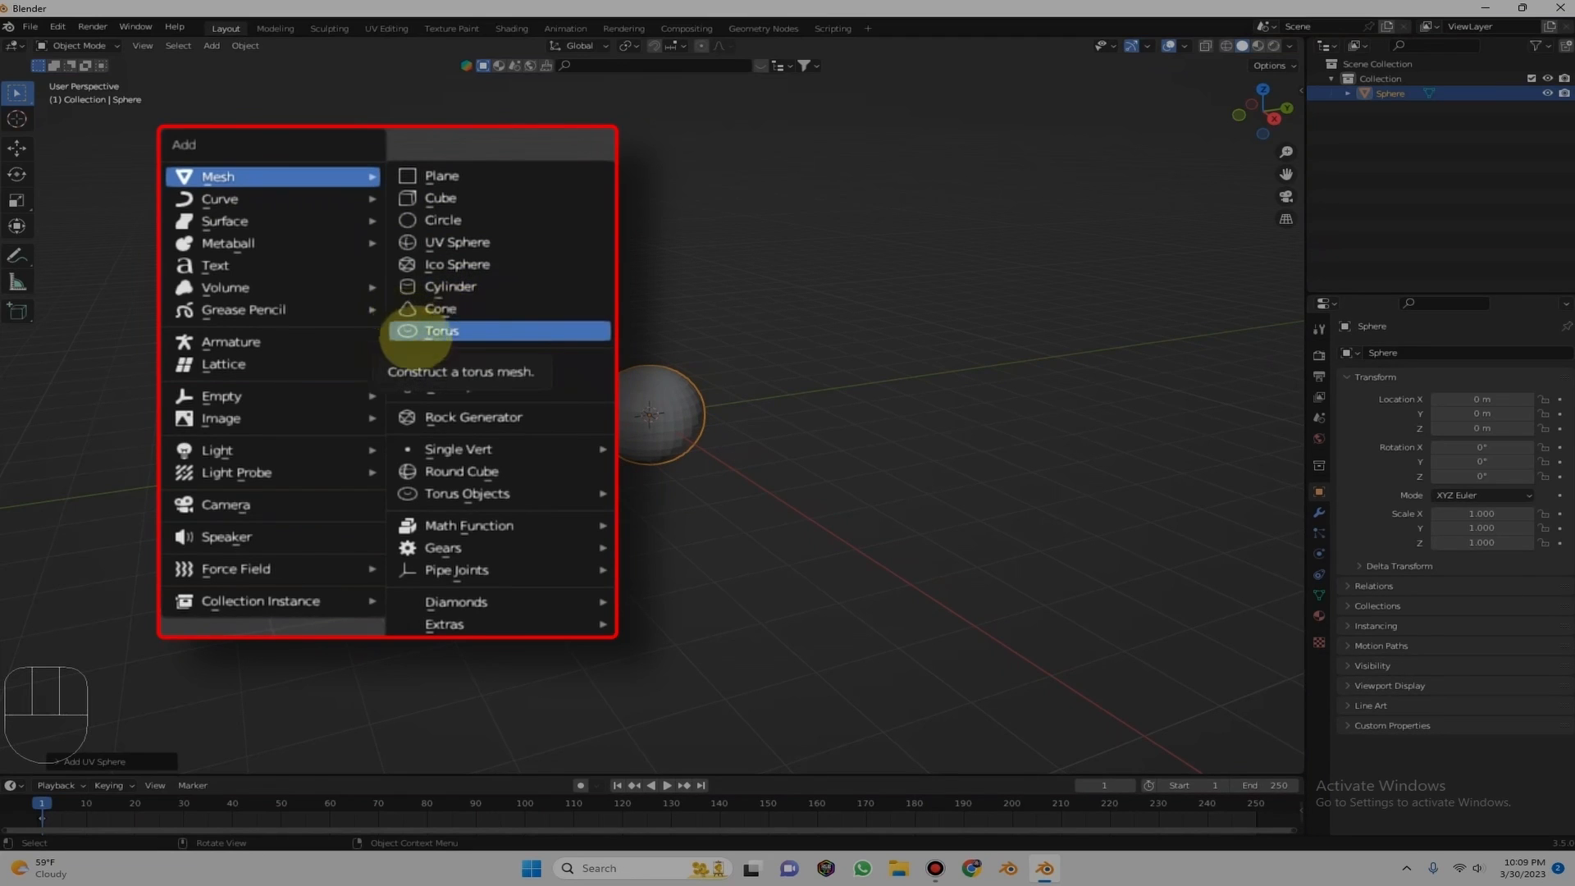
{"action": "left_click", "coordinate": [407, 331]}
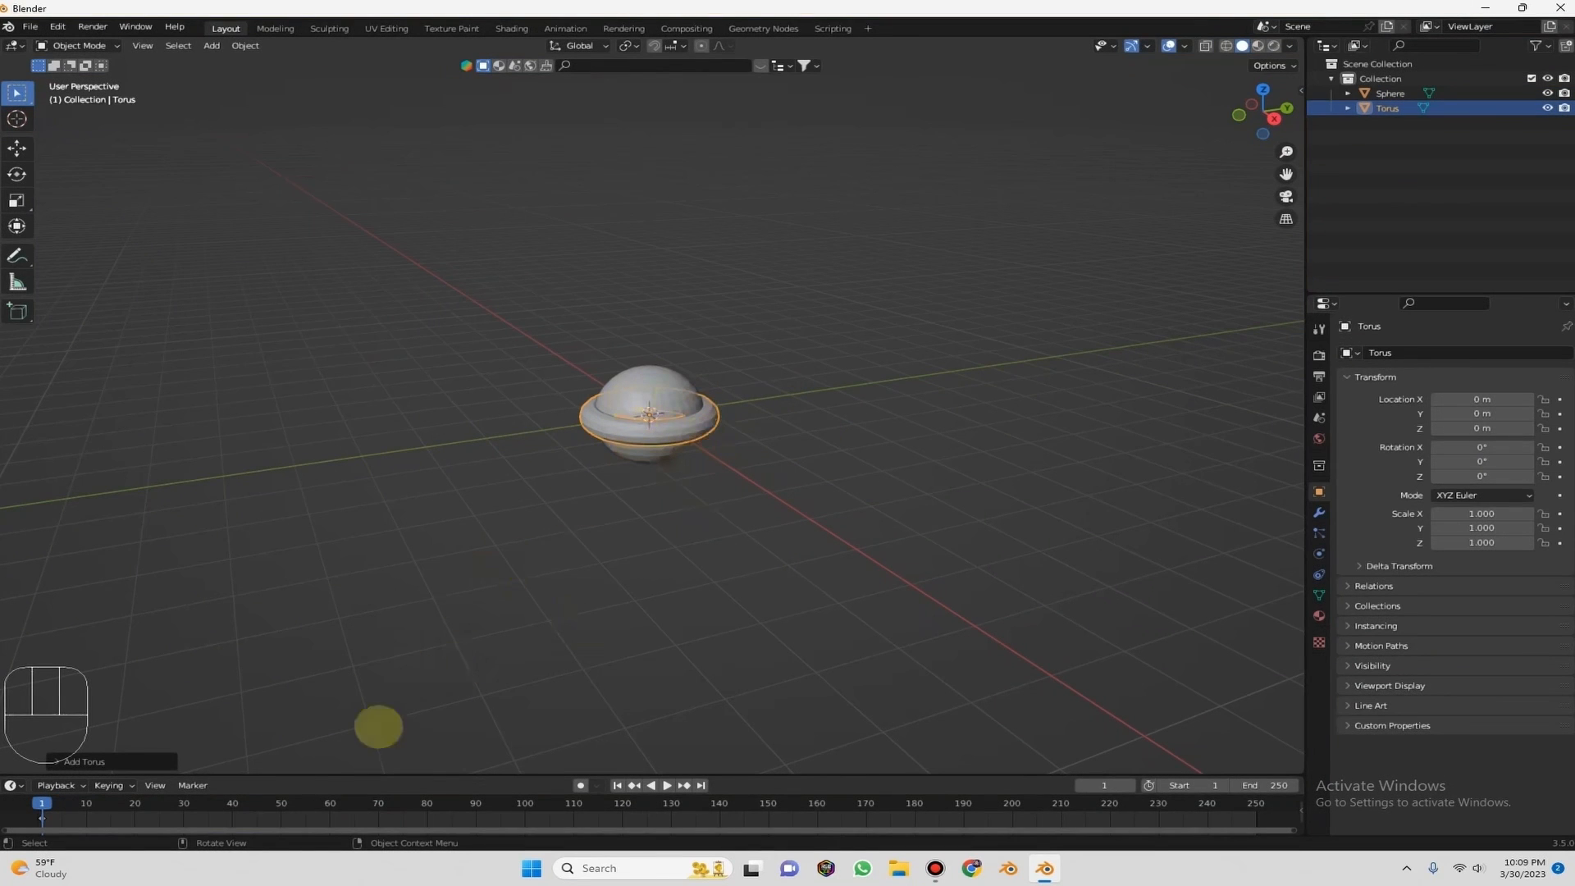
{"action": "left_click", "coordinate": [80, 756]}
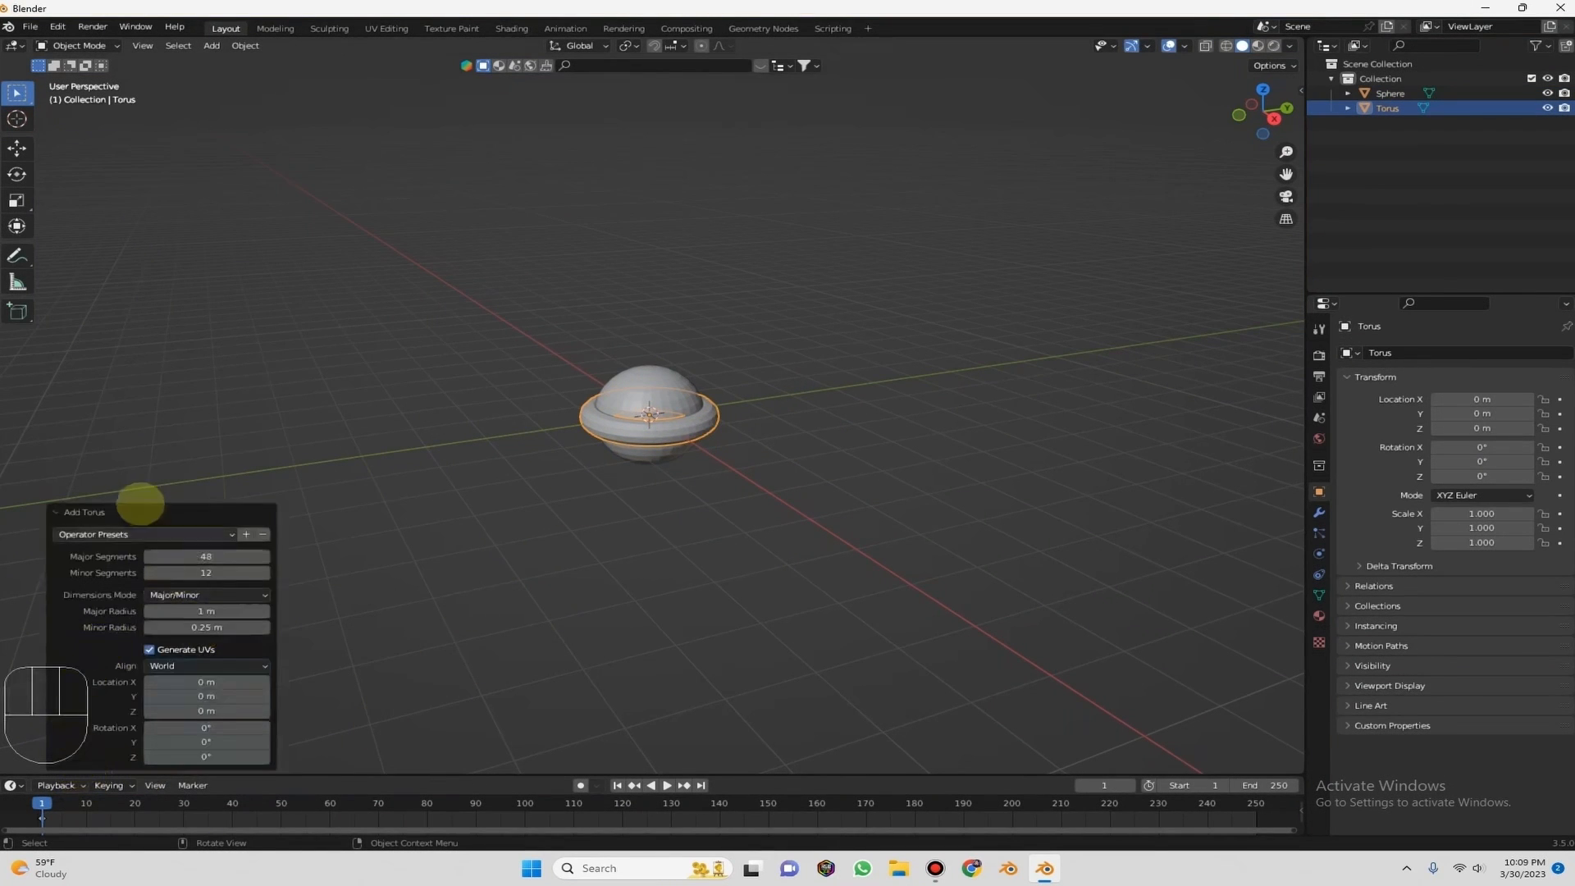
{"action": "left_click", "coordinate": [133, 502]}
{"action": "scroll", "coordinate": [859, 311], "scroll_direction": "up", "scroll_amount": 1}
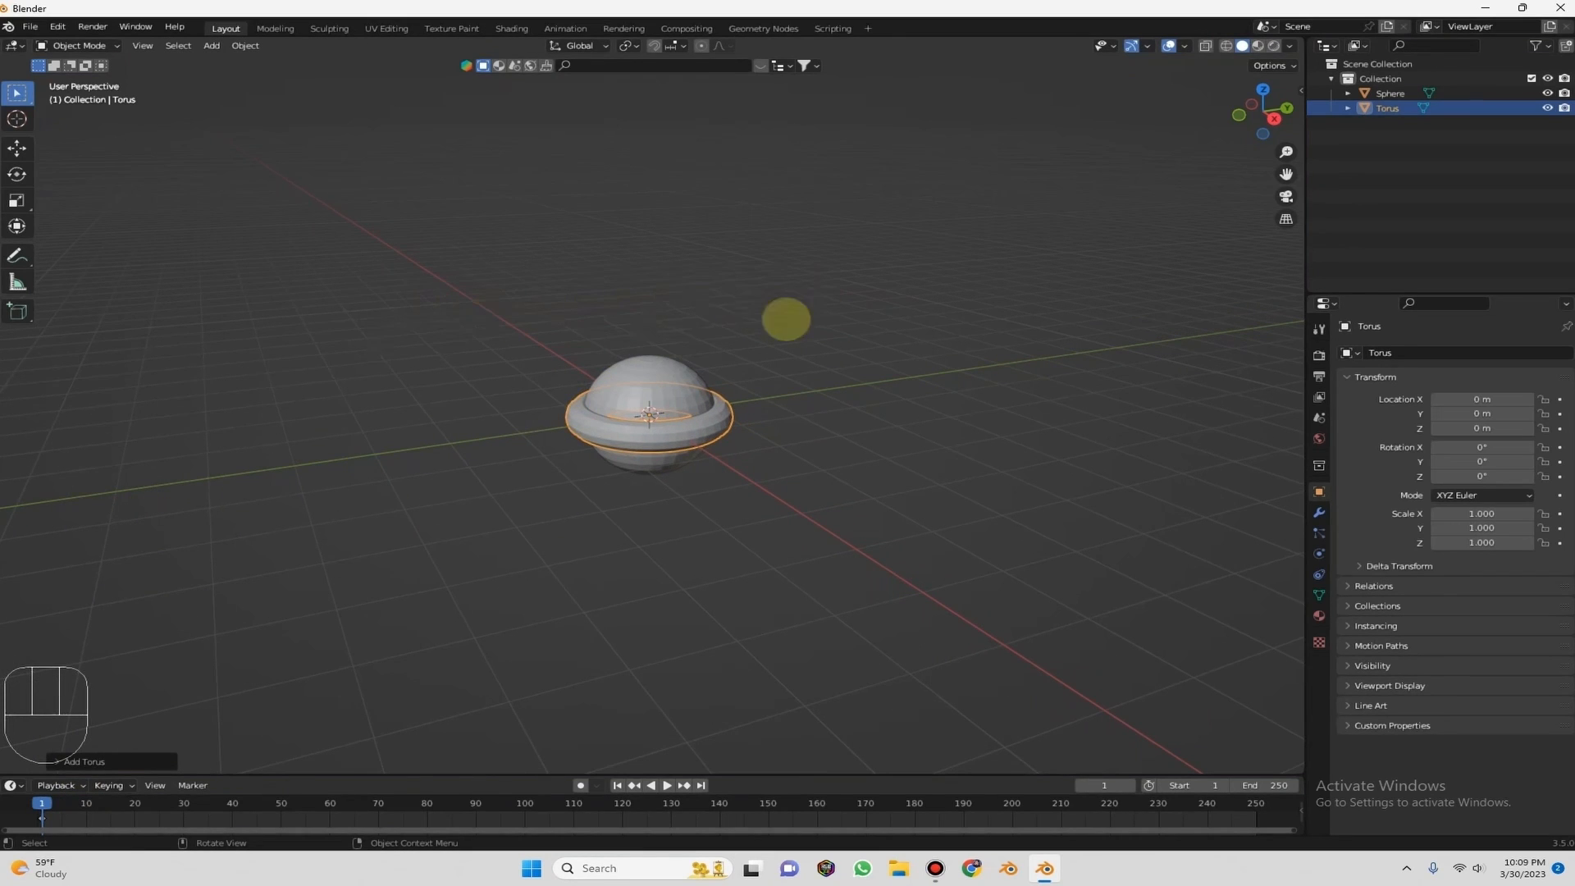
Delete the torus and then the UV sphere.
{"action": "key", "text": "x"}
{"action": "left_click", "coordinate": [694, 355]}
{"action": "left_click", "coordinate": [668, 376]}
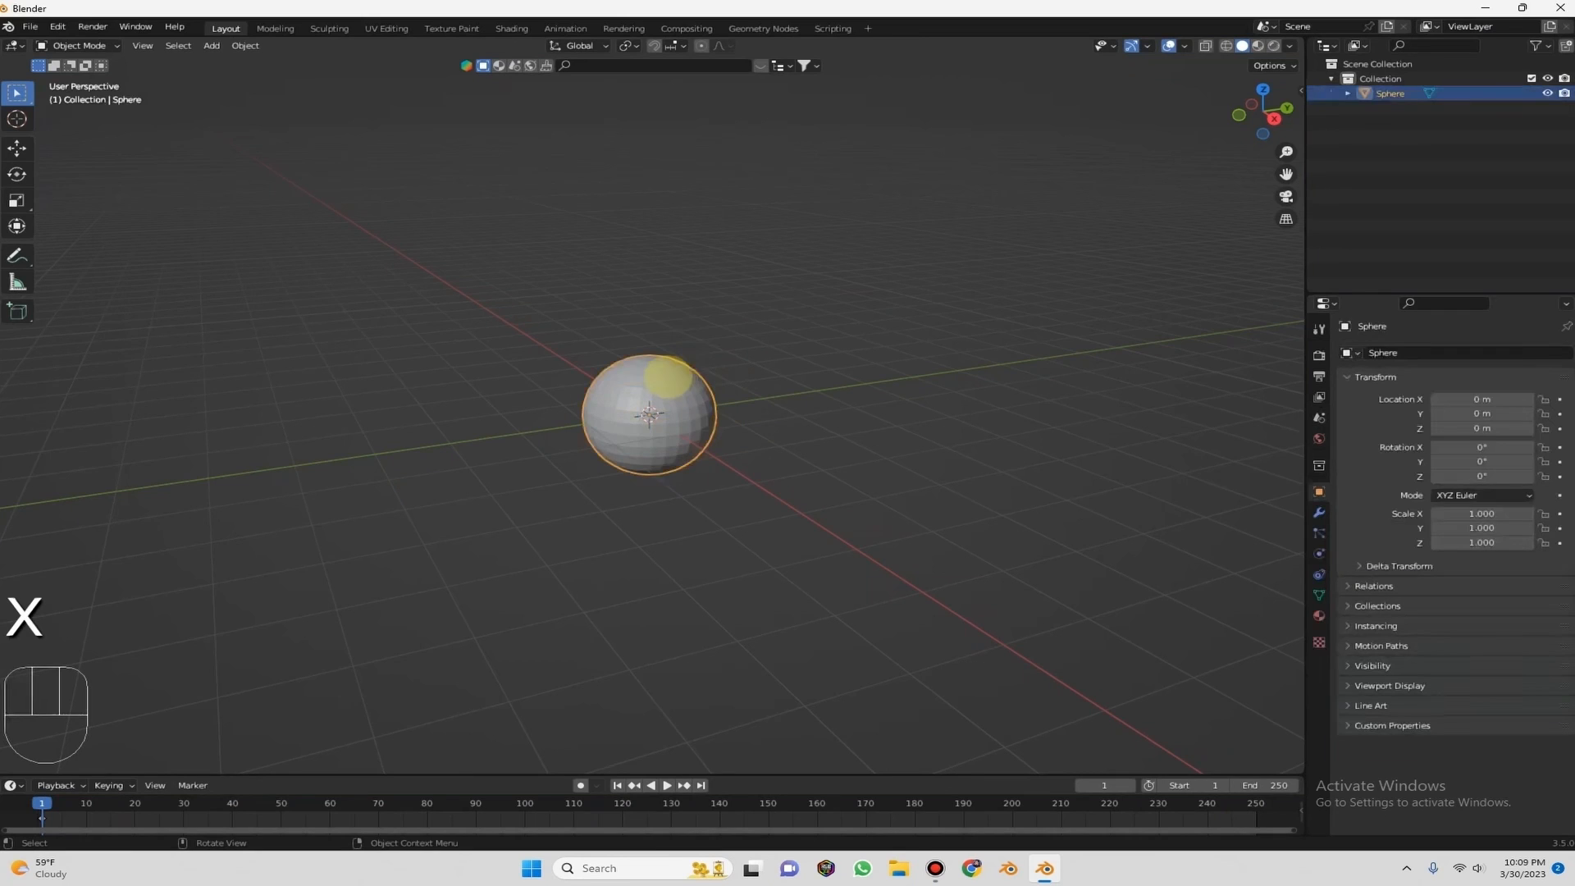
{"action": "key", "text": "x"}
{"action": "left_click", "coordinate": [667, 373]}
Add a monkey mesh at the world origin.
{"action": "left_click", "coordinate": [252, 46]}
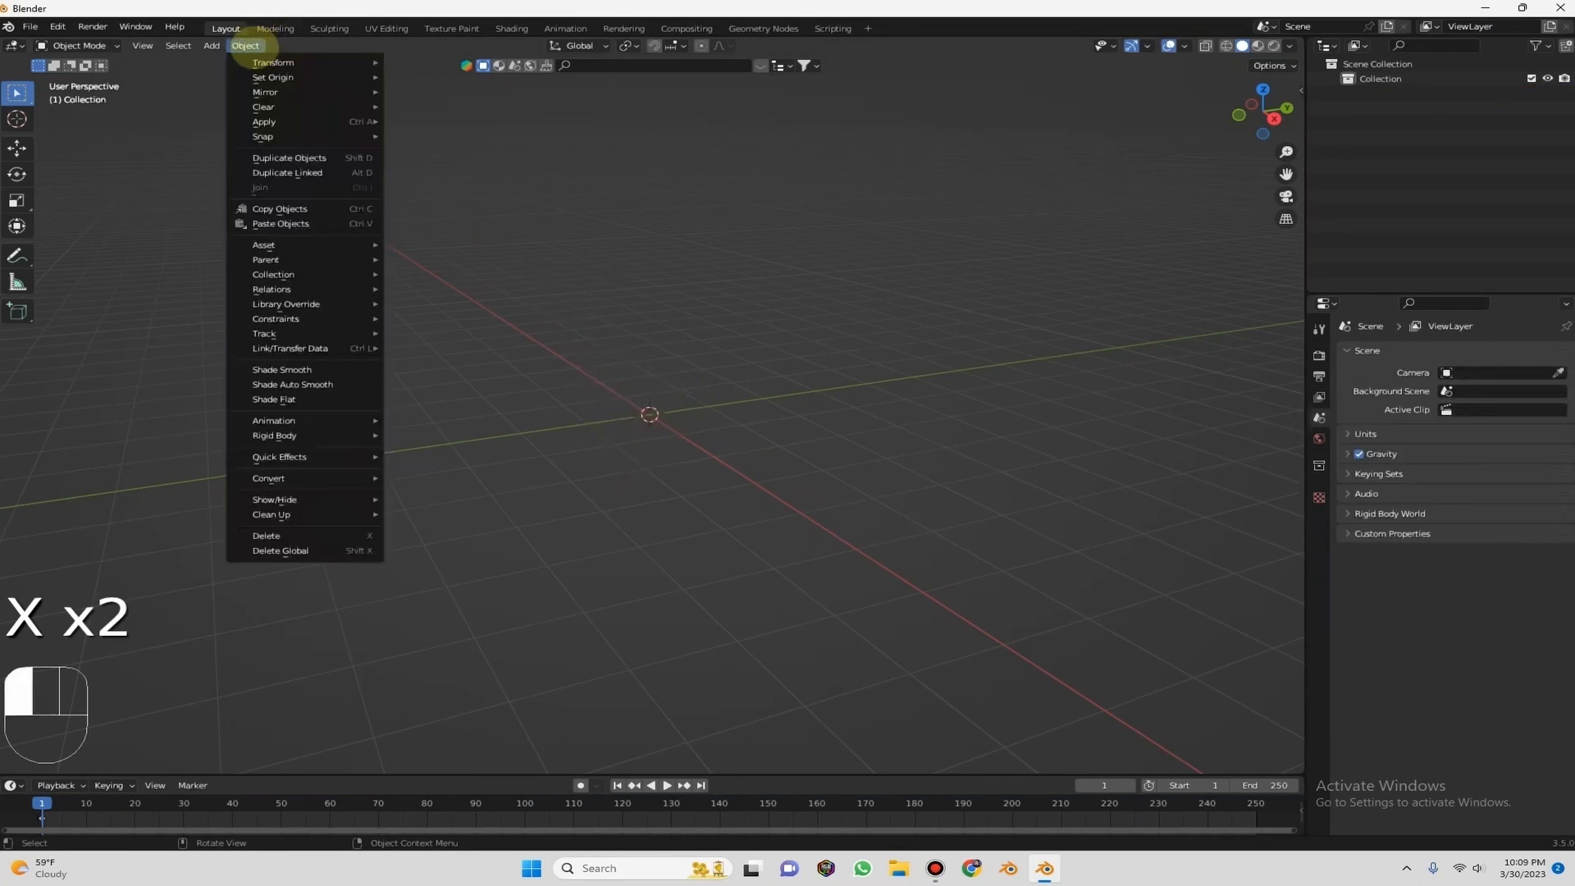
{"action": "mouse_move", "coordinate": [212, 48]}
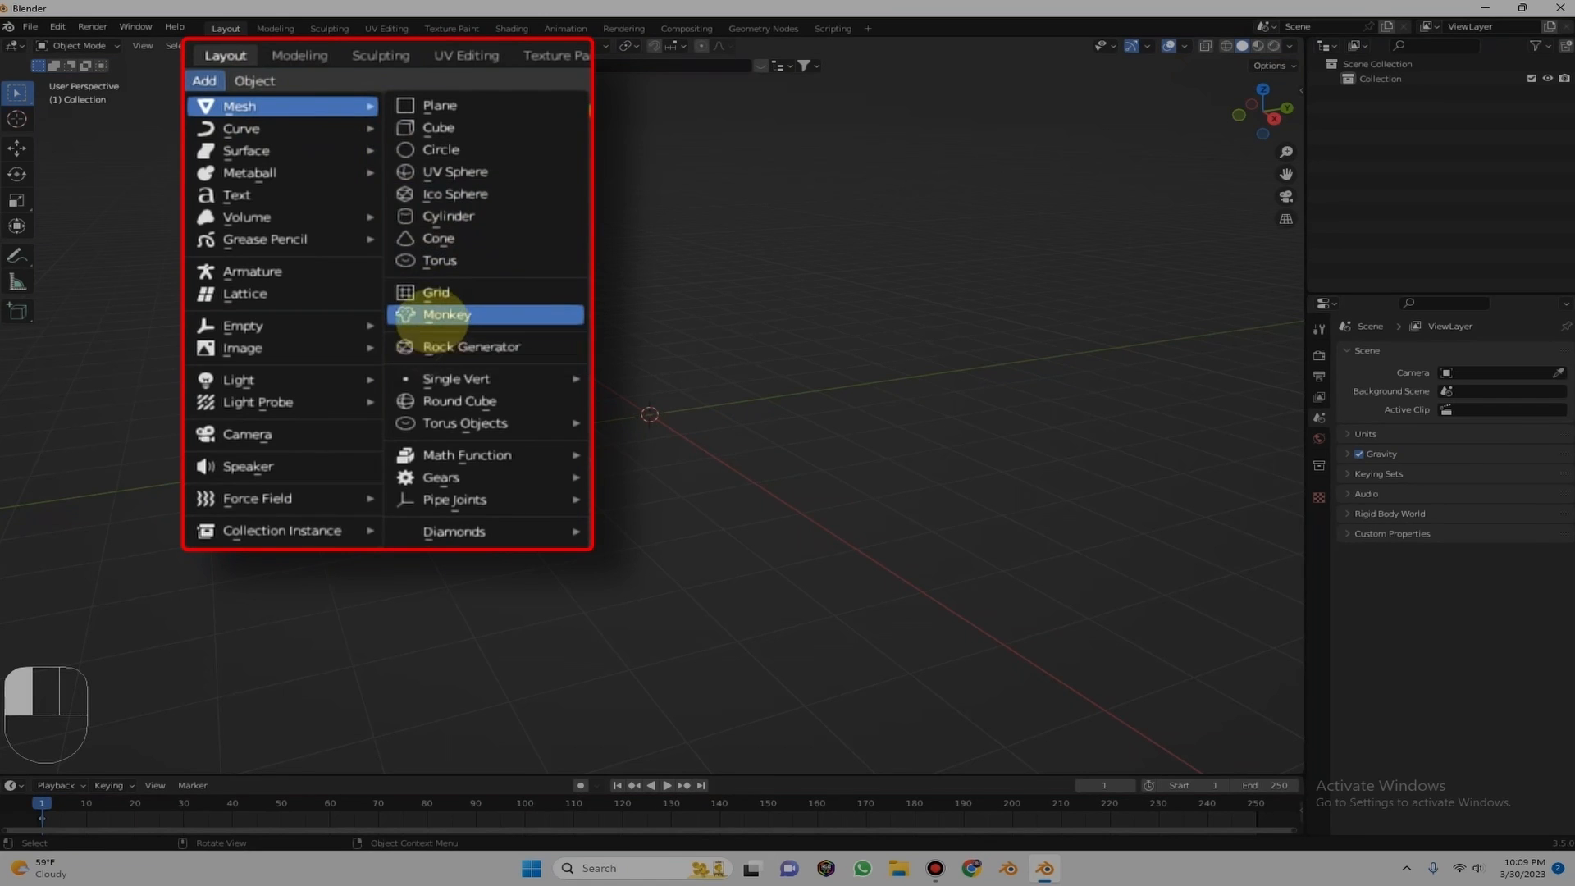
{"action": "left_click", "coordinate": [432, 320]}
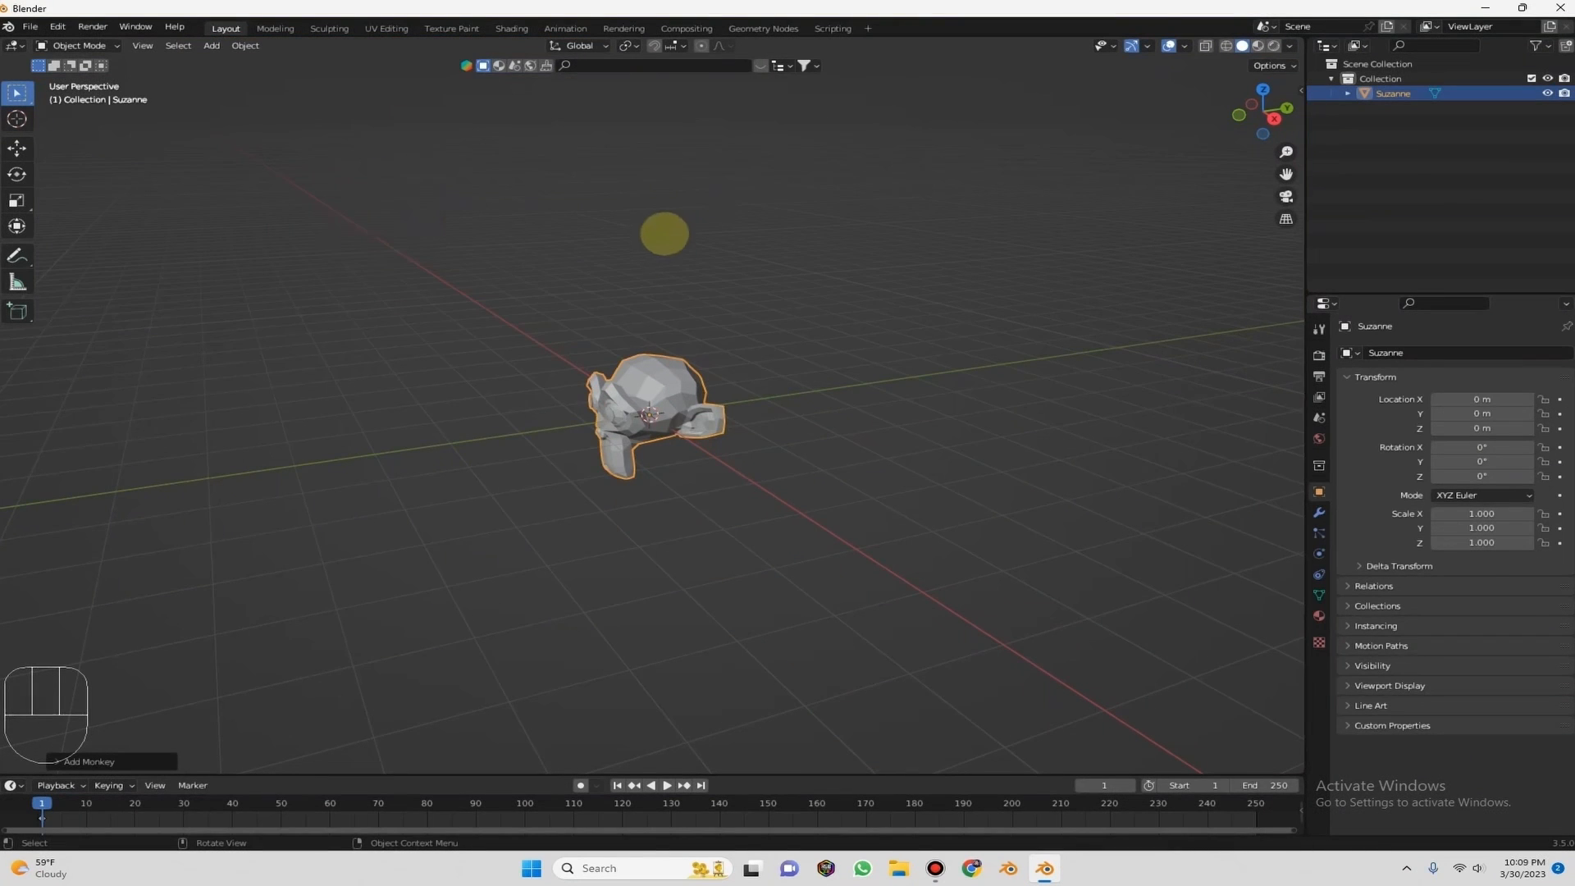
Rotate the monkey about -84.5° around the Z axis, and clear its rotation.
{"action": "scroll", "coordinate": [666, 266], "scroll_direction": "up", "scroll_amount": 5}
{"action": "mouse_move", "coordinate": [1259, 113]}
{"action": "left_mouse_down"}
{"action": "mouse_move", "coordinate": [1382, 78]}
{"action": "mouse_move", "coordinate": [1571, 89]}
{"action": "mouse_move", "coordinate": [1247, 90]}
{"action": "mouse_move", "coordinate": [1312, 91]}
{"action": "mouse_move", "coordinate": [1320, 115]}
{"action": "mouse_move", "coordinate": [1312, 140]}
{"action": "mouse_move", "coordinate": [1279, 106]}
{"action": "mouse_move", "coordinate": [1250, 108]}
{"action": "mouse_move", "coordinate": [1304, 110]}
{"action": "mouse_move", "coordinate": [1267, 115]}
{"action": "left_mouse_up"}
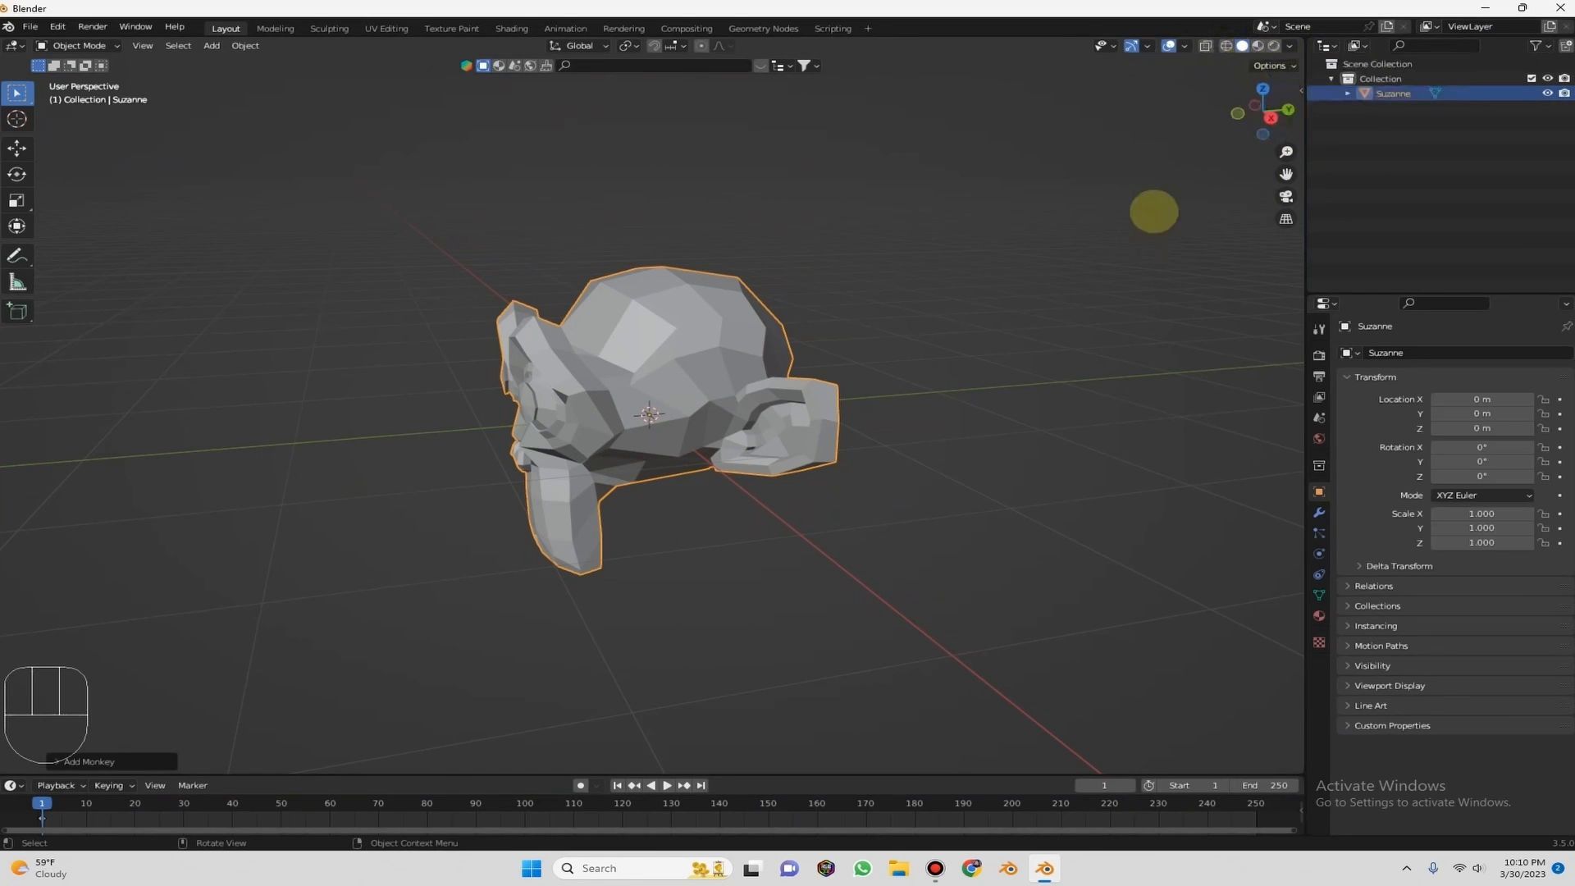
{"action": "left_click_drag", "start_coordinate": [1260, 86], "coordinate": [753, 261]}
{"action": "left_click_drag", "start_coordinate": [813, 435], "coordinate": [763, 371]}
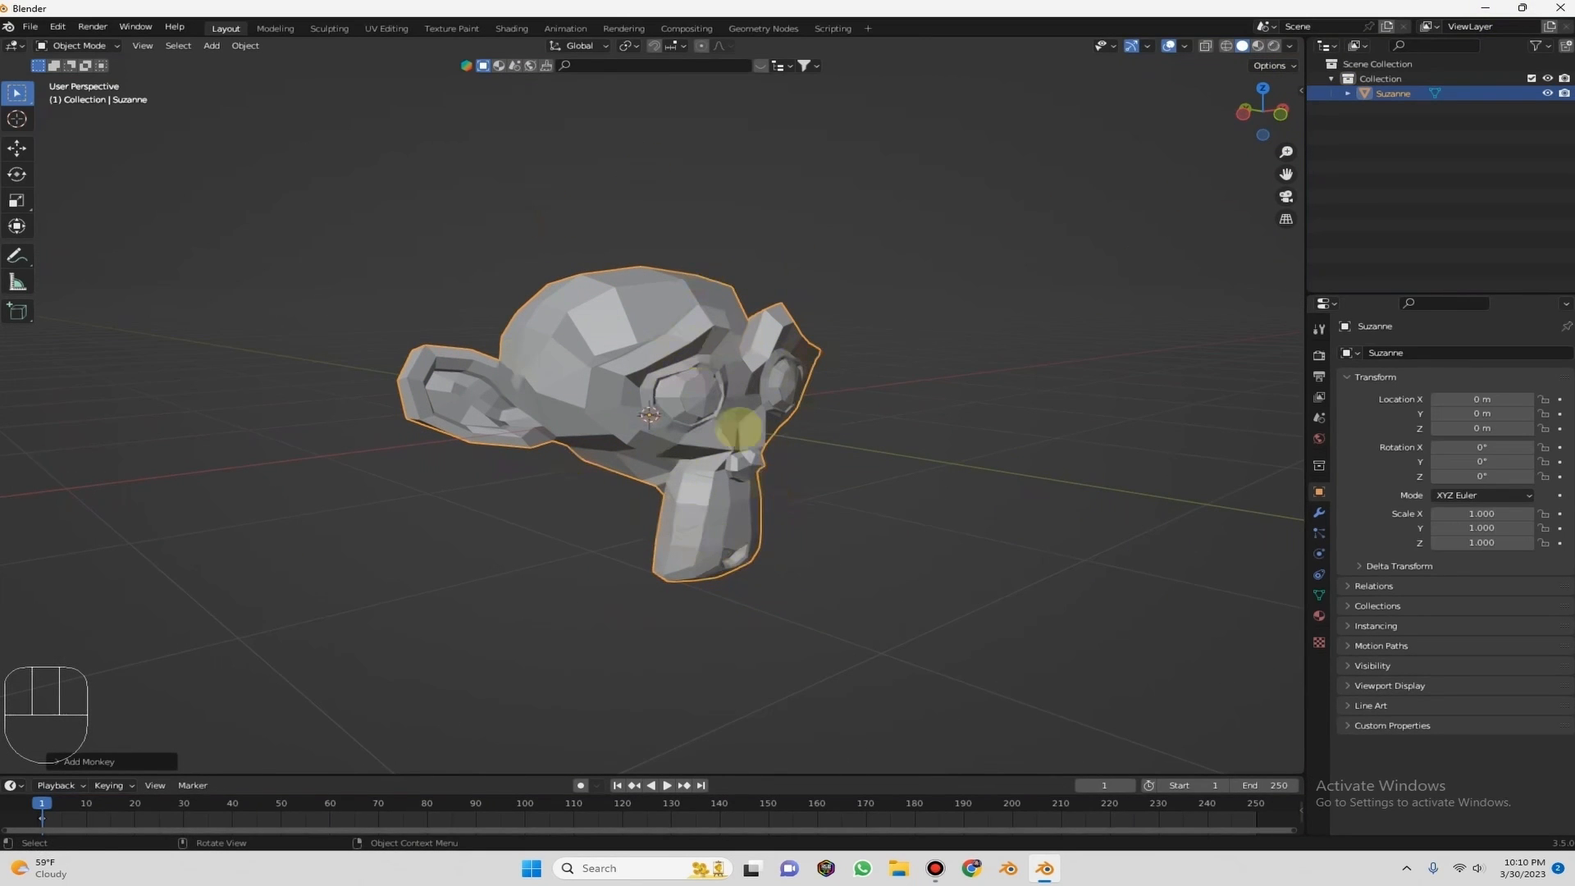
{"action": "left_click_drag", "start_coordinate": [1267, 135], "coordinate": [1168, 155]}
{"action": "left_click", "coordinate": [18, 175]}
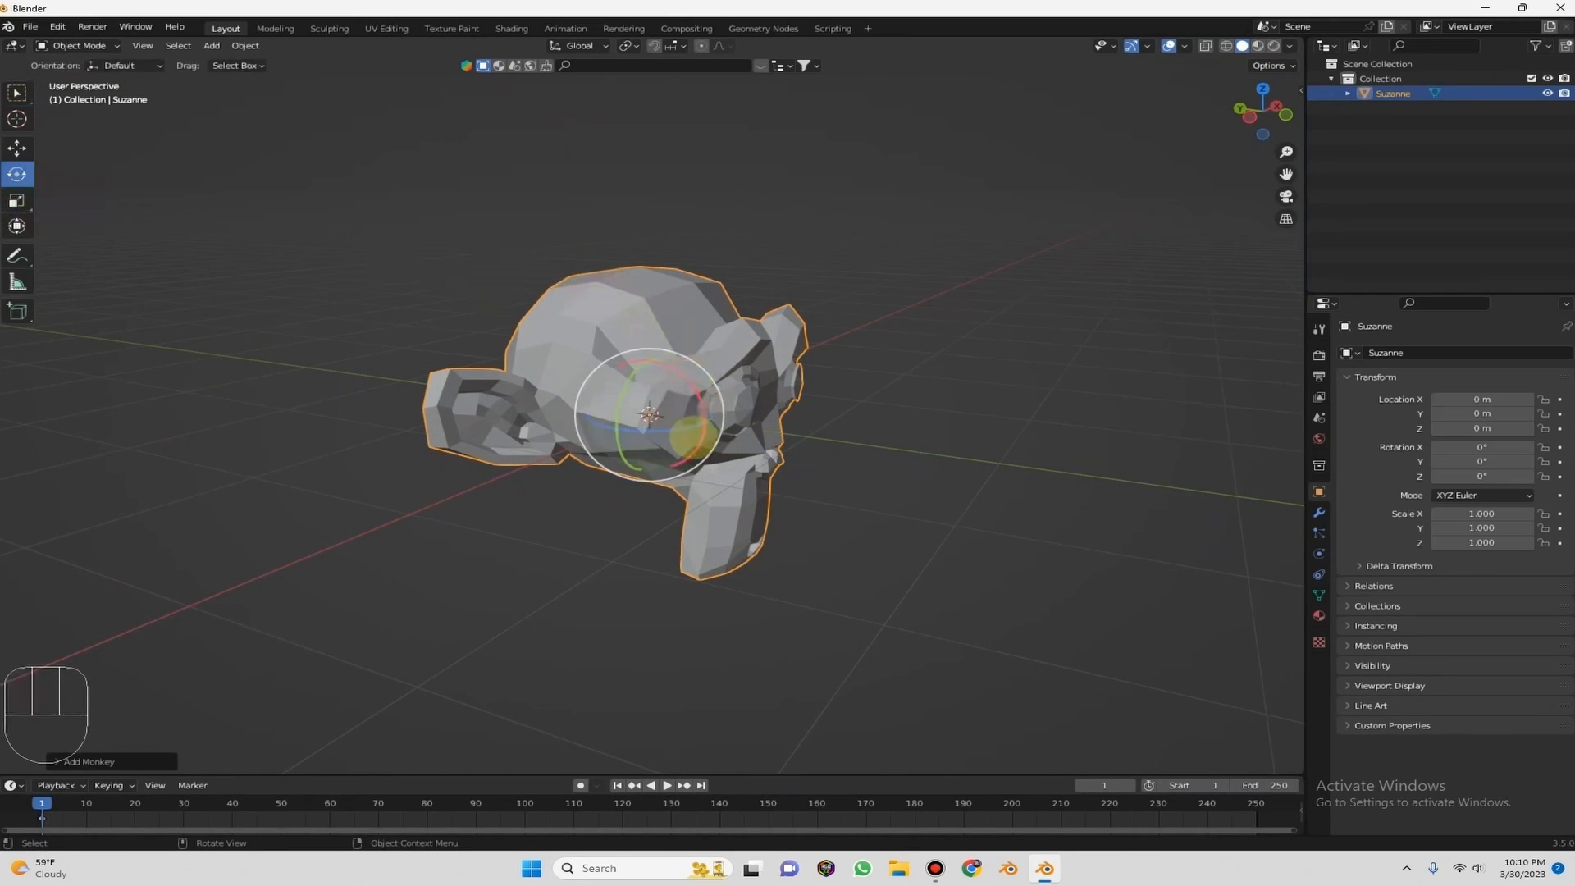
{"action": "mouse_move", "coordinate": [668, 420]}
{"action": "left_mouse_down"}
{"action": "mouse_move", "coordinate": [639, 411]}
{"action": "mouse_move", "coordinate": [657, 427]}
{"action": "left_mouse_up"}
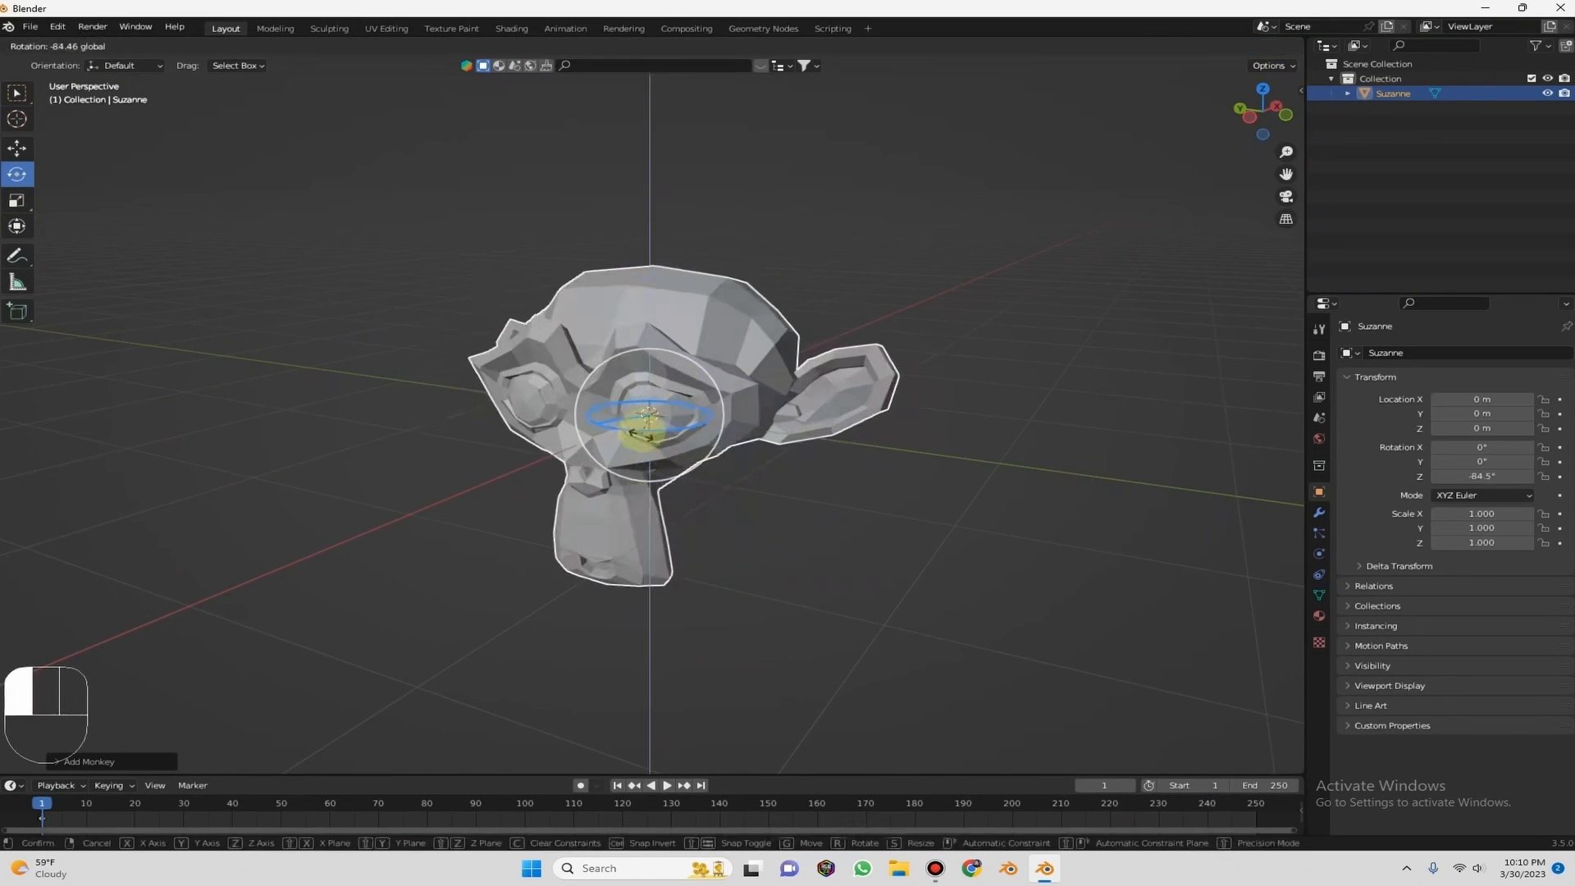
{"action": "left_click_drag", "start_coordinate": [1263, 111], "coordinate": [1230, 114]}
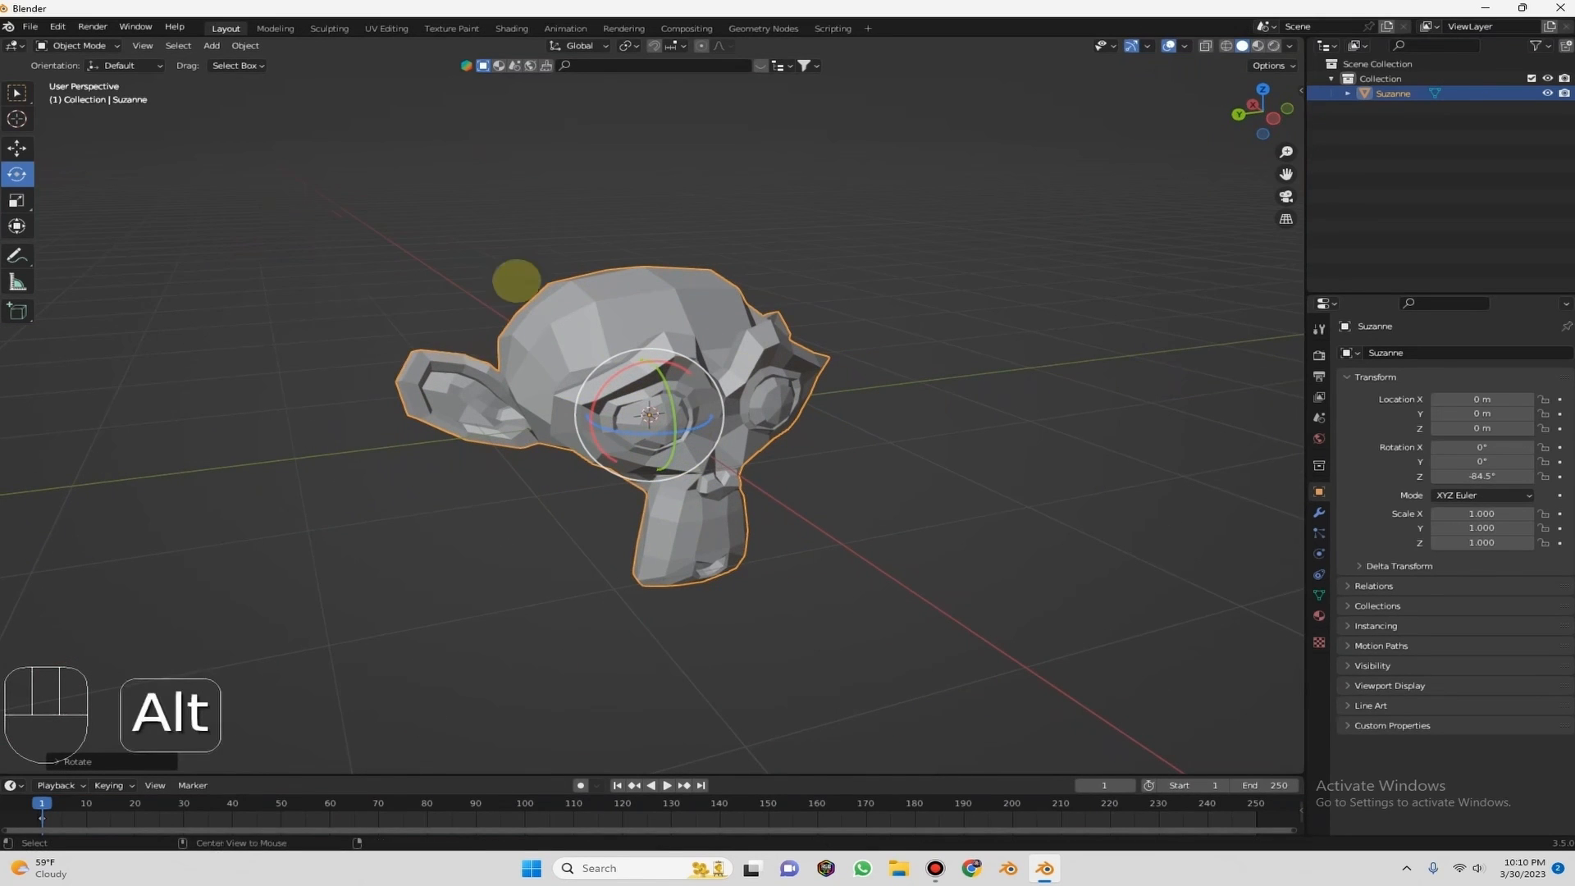
{"action": "key", "text": "alt+r"}
Examine the monkey from several angles around it, deselecting and reselecting it and returning to the Select Box tool.
{"action": "left_click_drag", "start_coordinate": [1270, 123], "coordinate": [1201, 112]}
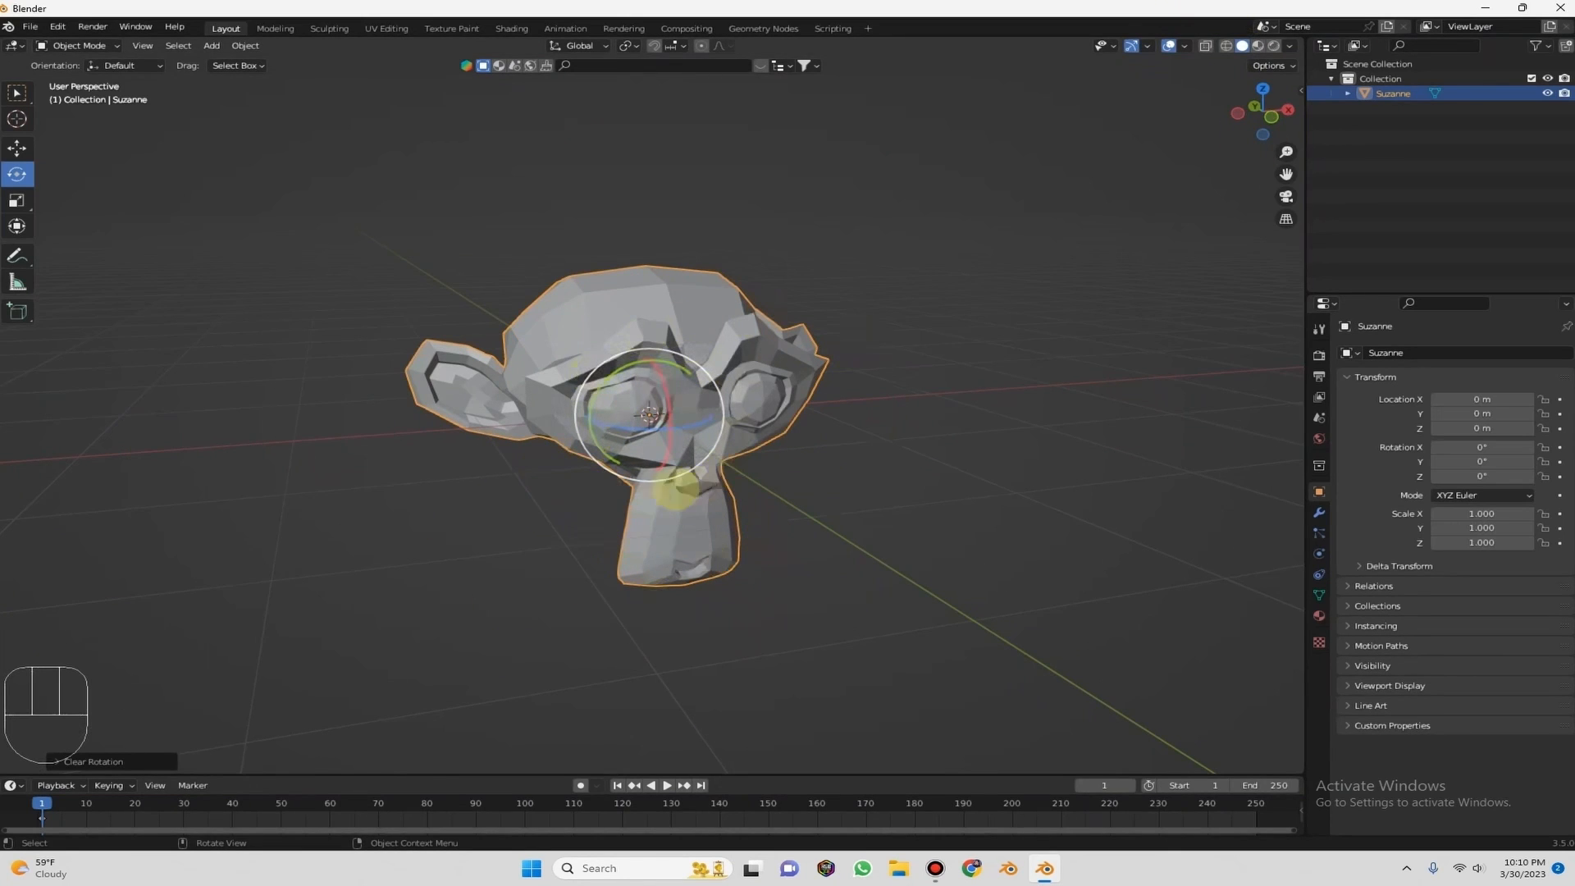
{"action": "left_click_drag", "start_coordinate": [1258, 106], "coordinate": [1258, 106]}
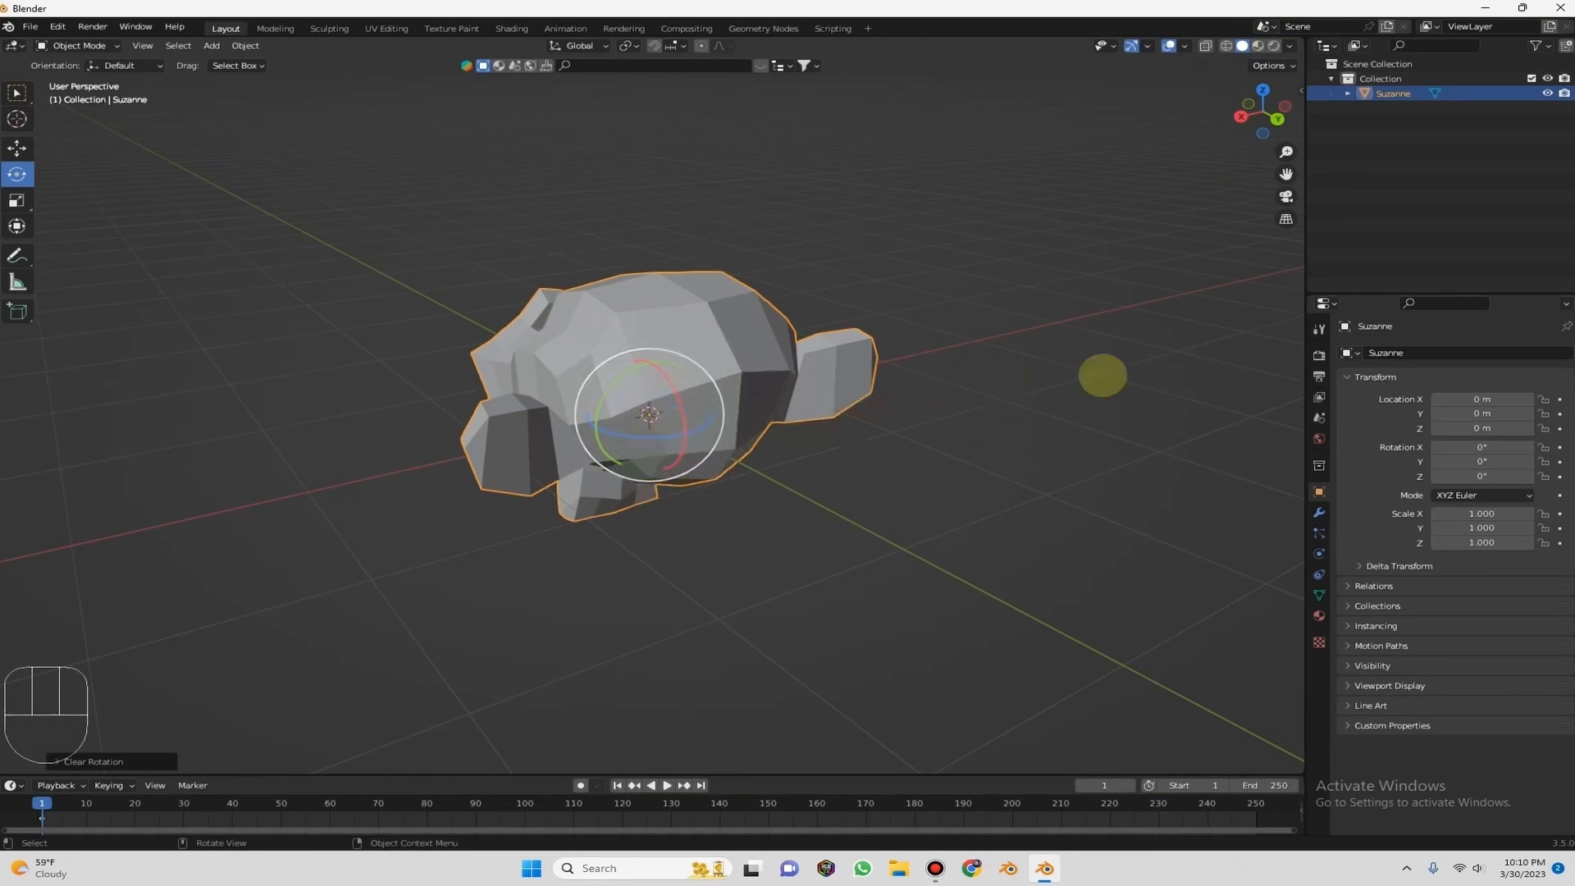
{"action": "mouse_move", "coordinate": [1262, 109]}
{"action": "left_mouse_down"}
{"action": "mouse_move", "coordinate": [1237, 99]}
{"action": "mouse_move", "coordinate": [1248, 111]}
{"action": "left_mouse_up"}
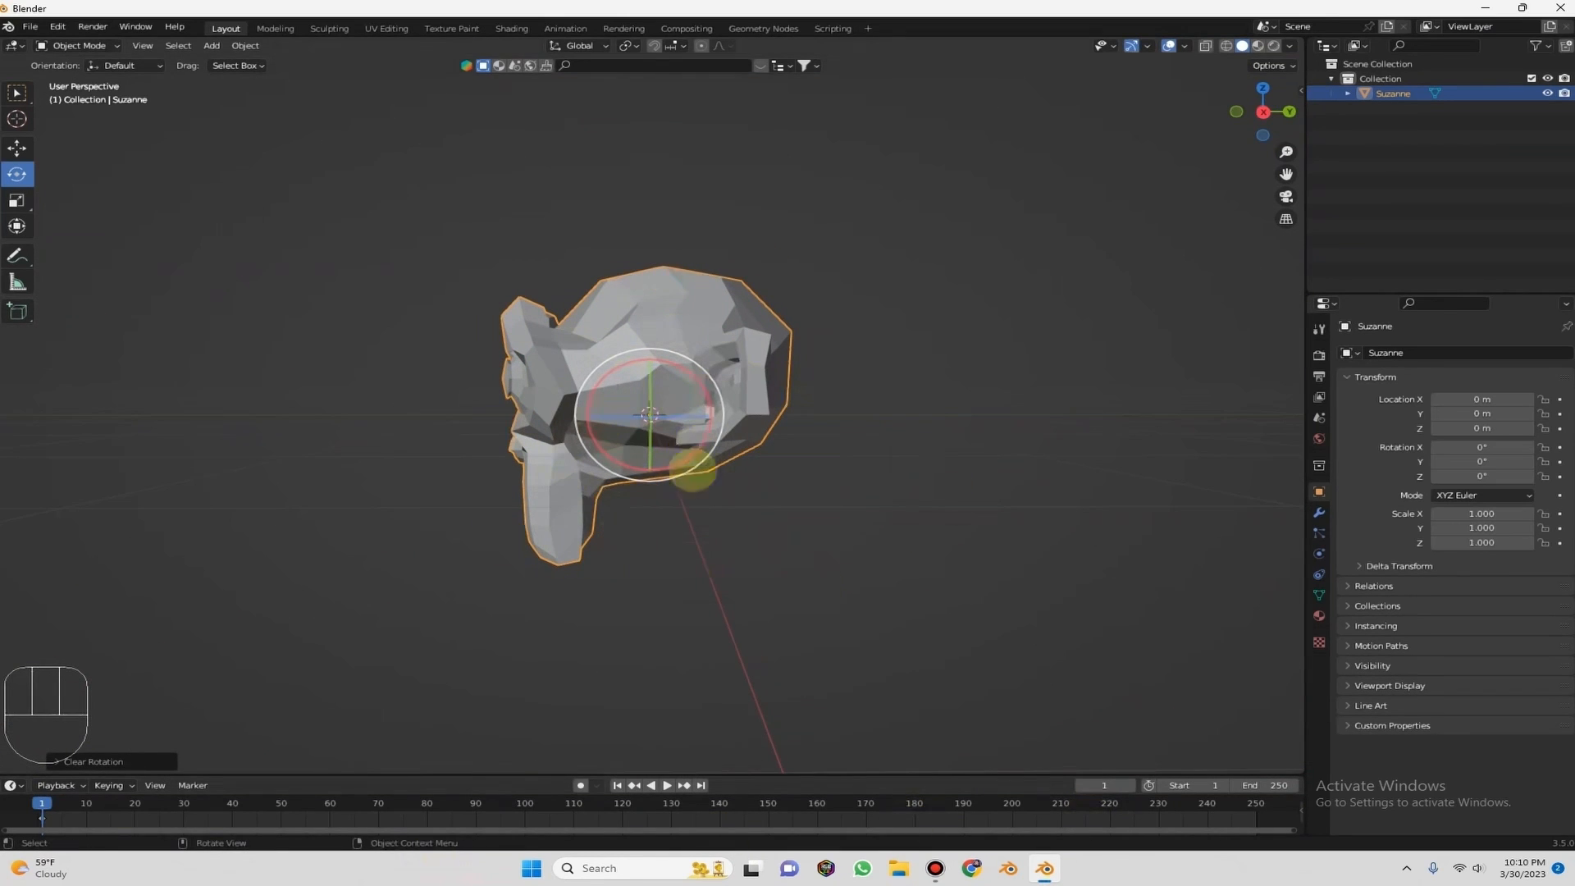
{"action": "left_click", "coordinate": [1227, 107]}
{"action": "left_click_drag", "start_coordinate": [1263, 111], "coordinate": [1009, 333]}
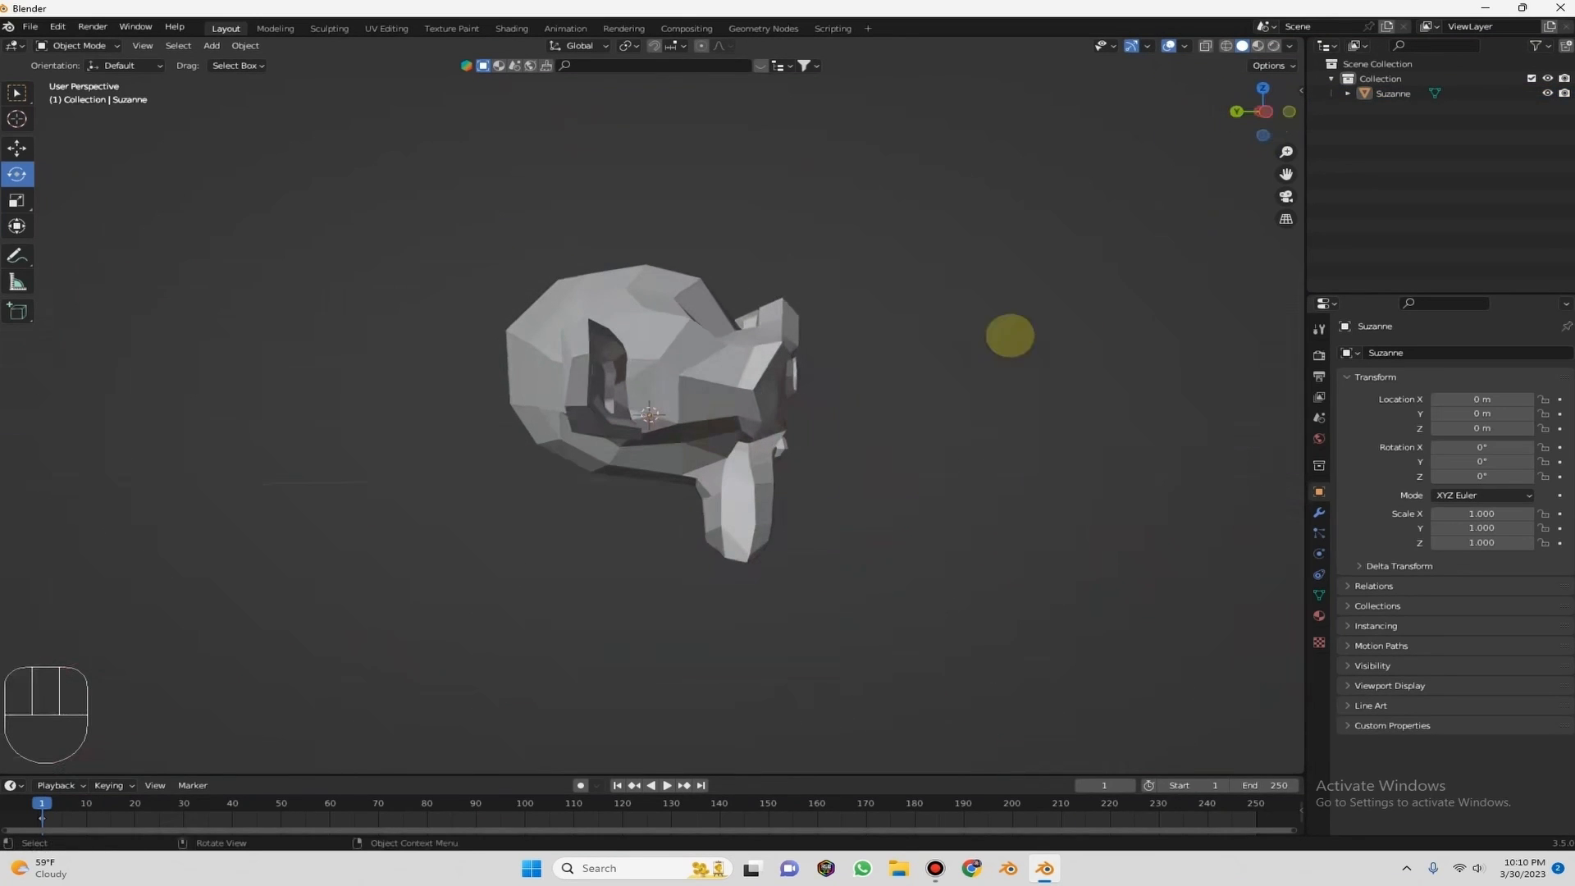
{"action": "left_click", "coordinate": [712, 320]}
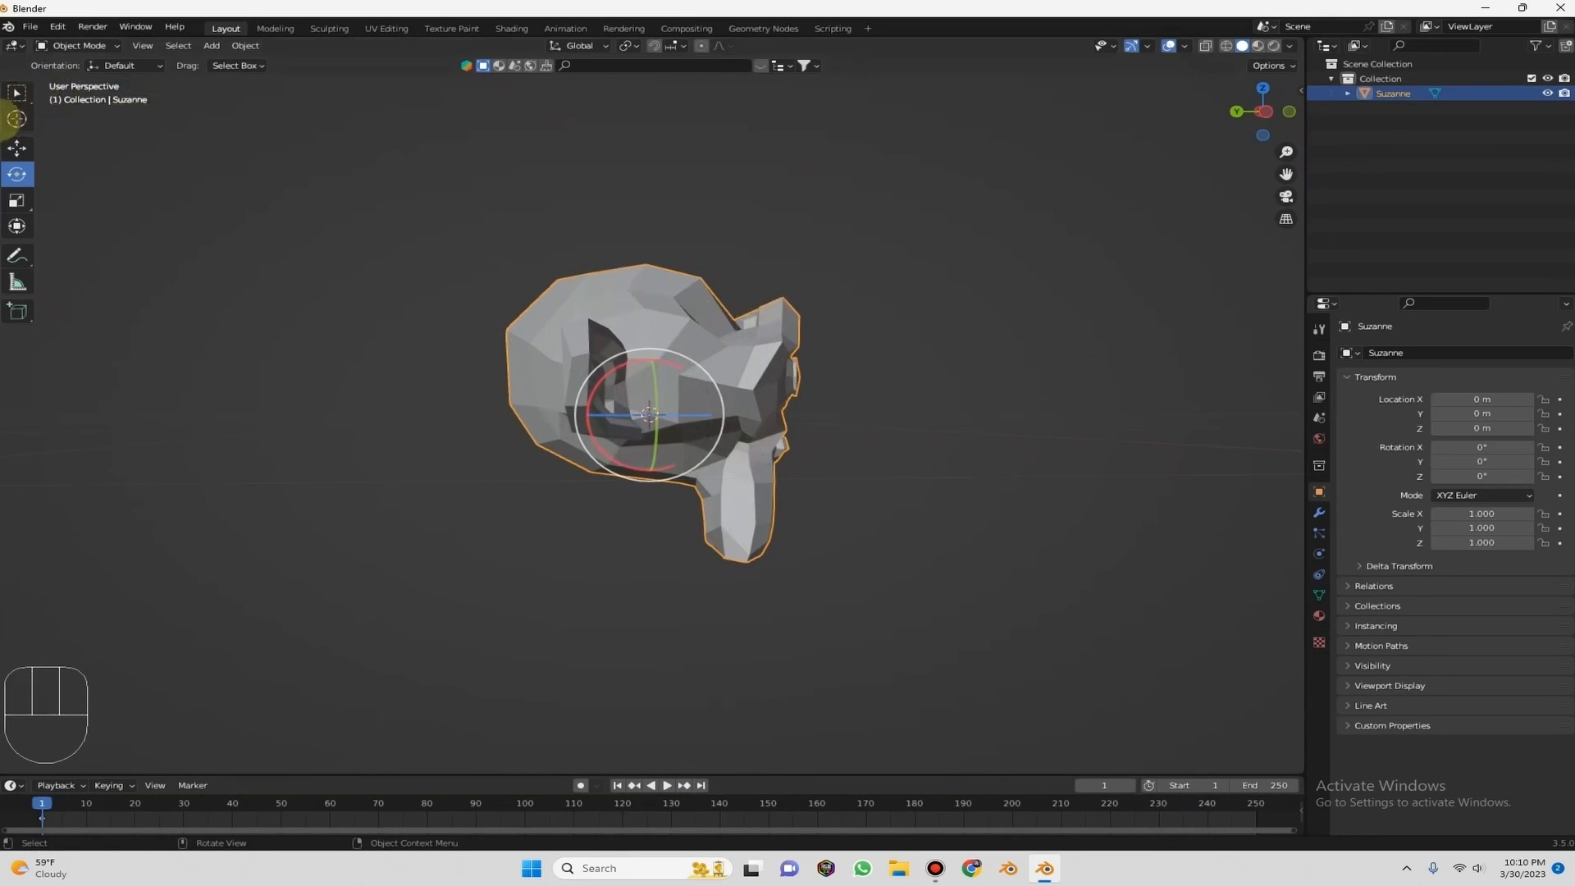
{"action": "left_click", "coordinate": [16, 92]}
{"action": "left_click_drag", "start_coordinate": [1267, 115], "coordinate": [1263, 112]}
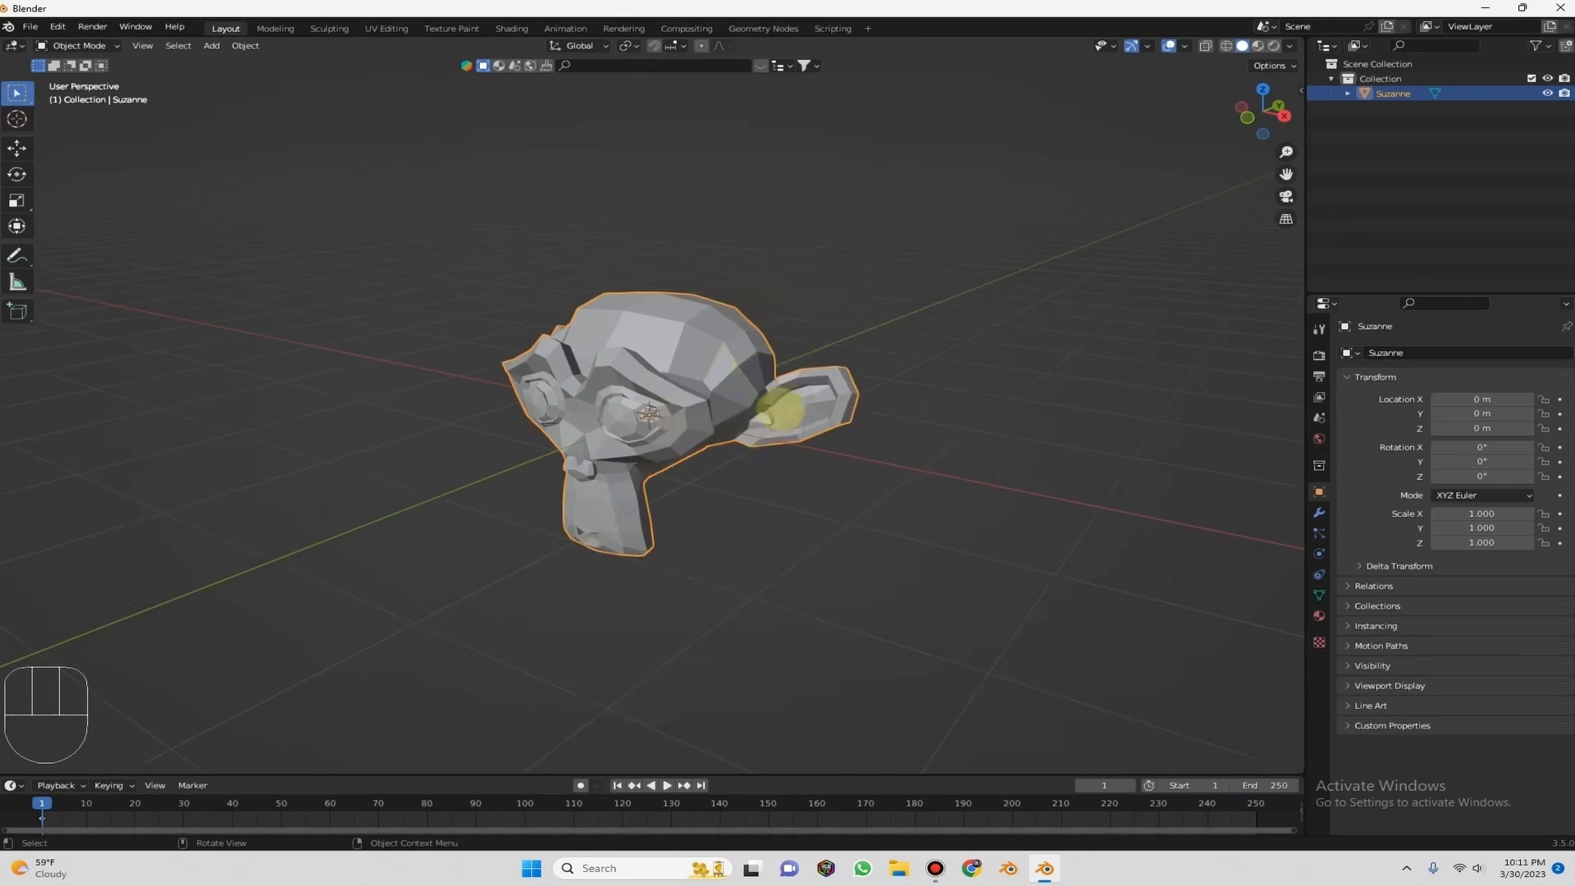
{"action": "left_click_drag", "start_coordinate": [1296, 113], "coordinate": [1246, 79]}
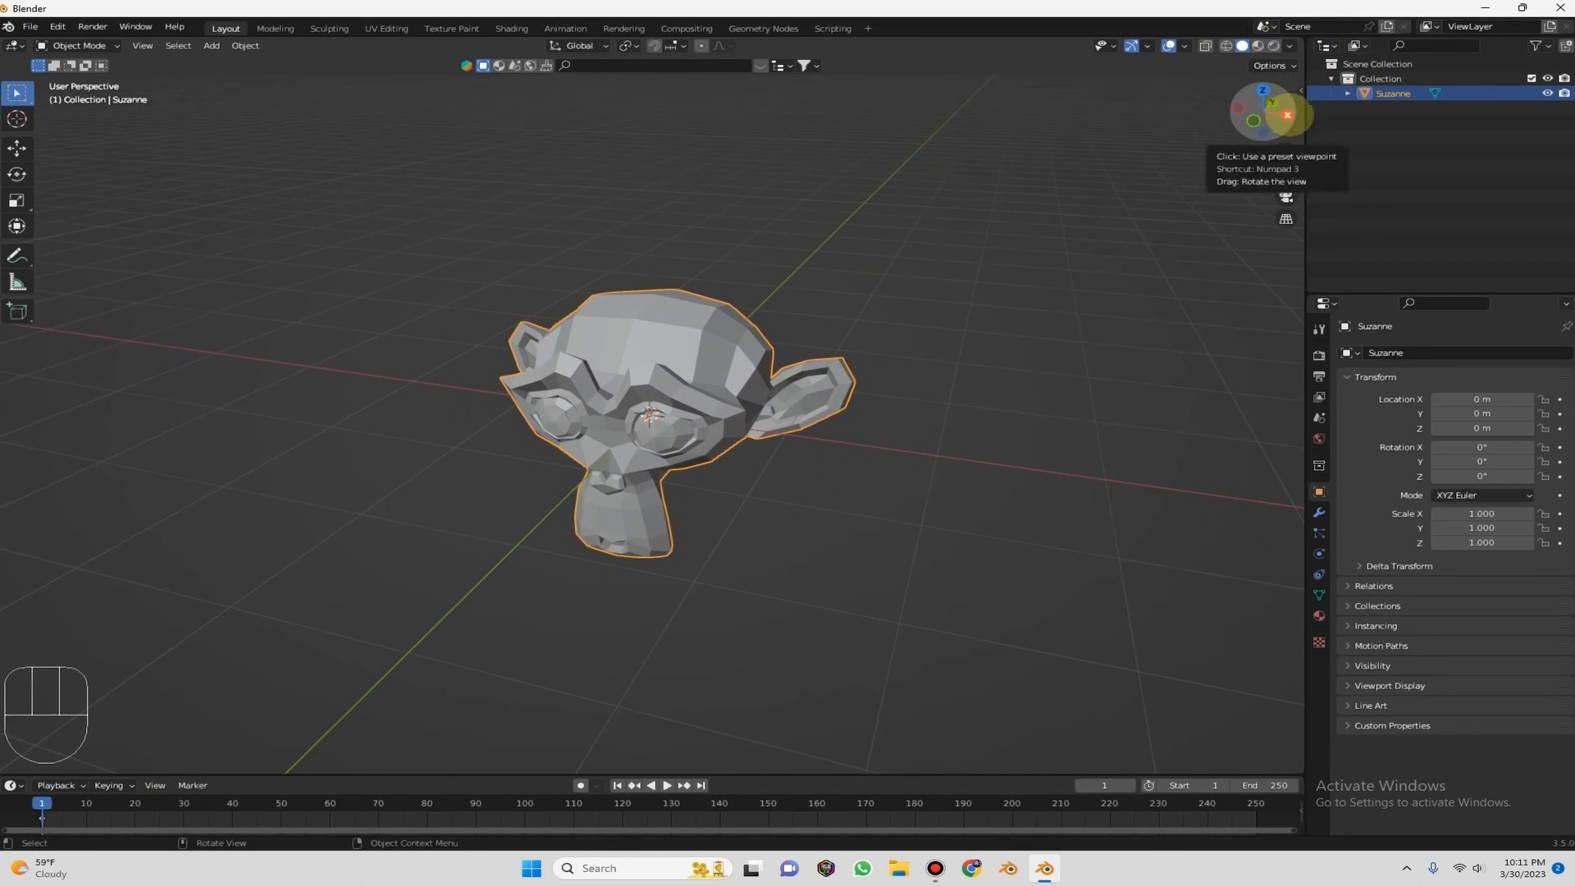
Examine the monkey in the right, back, front, top, bottom and left orthographic views.
{"action": "left_click", "coordinate": [1287, 115]}
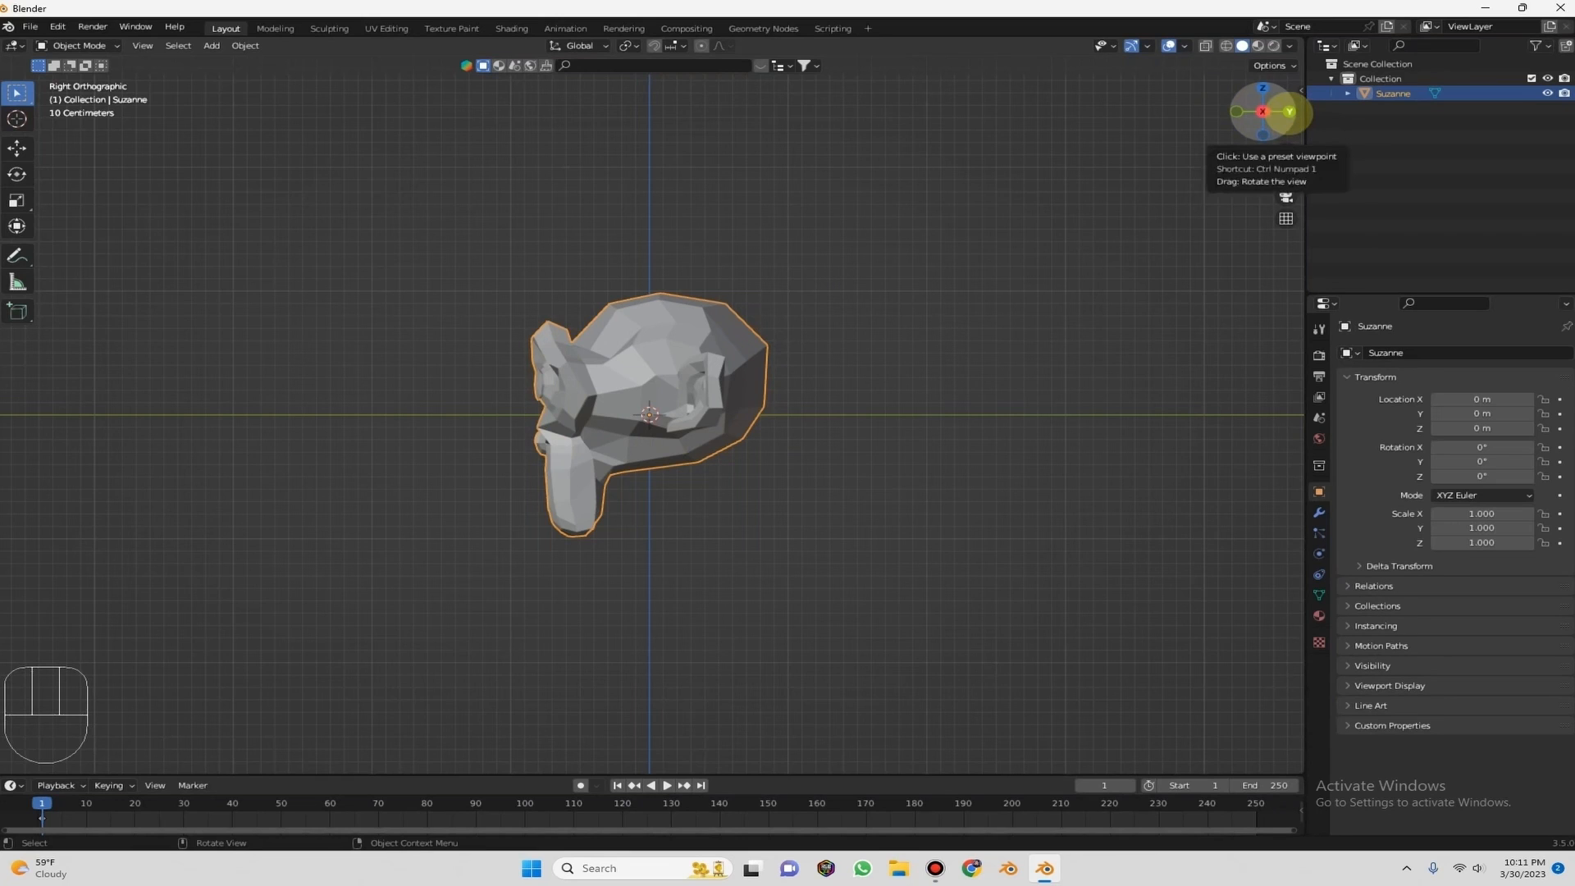
{"action": "left_click", "coordinate": [1288, 112]}
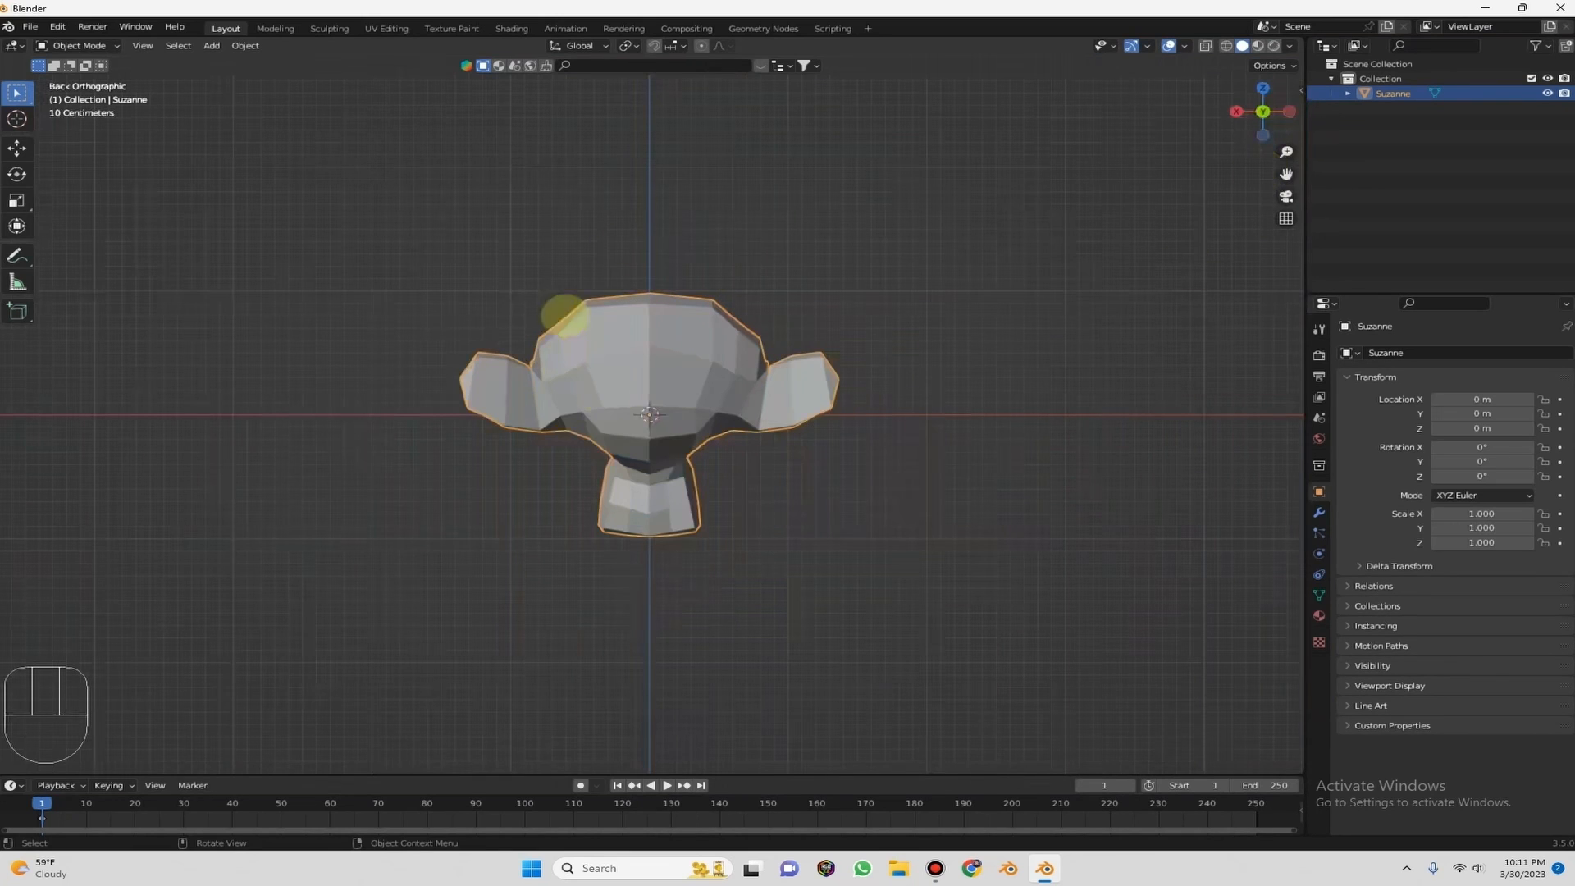
{"action": "left_click", "coordinate": [1263, 112]}
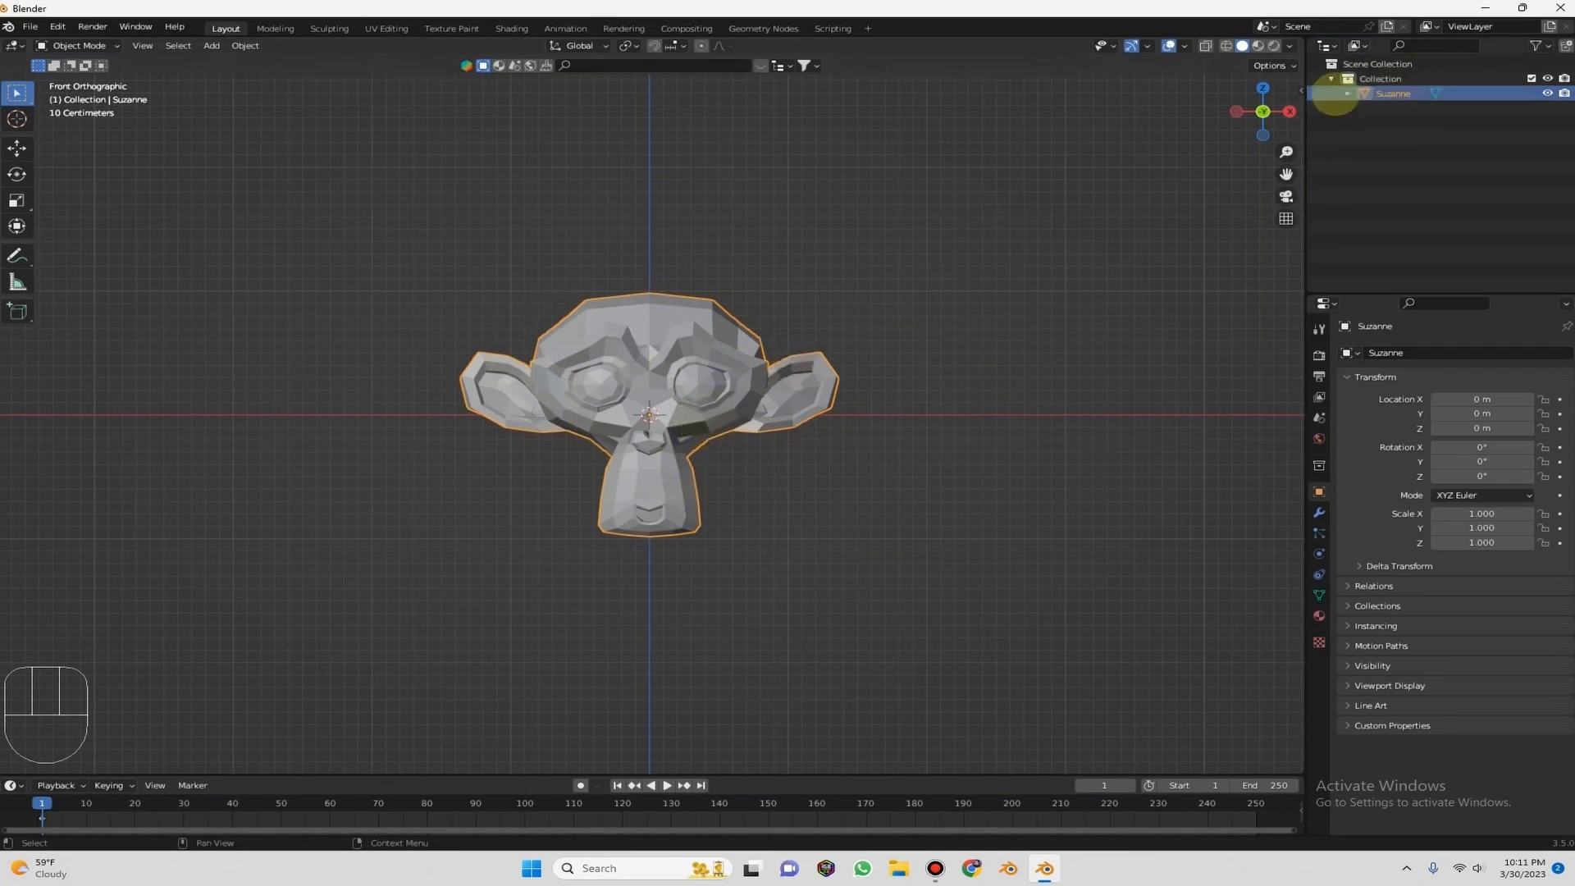
{"action": "left_click", "coordinate": [1263, 88]}
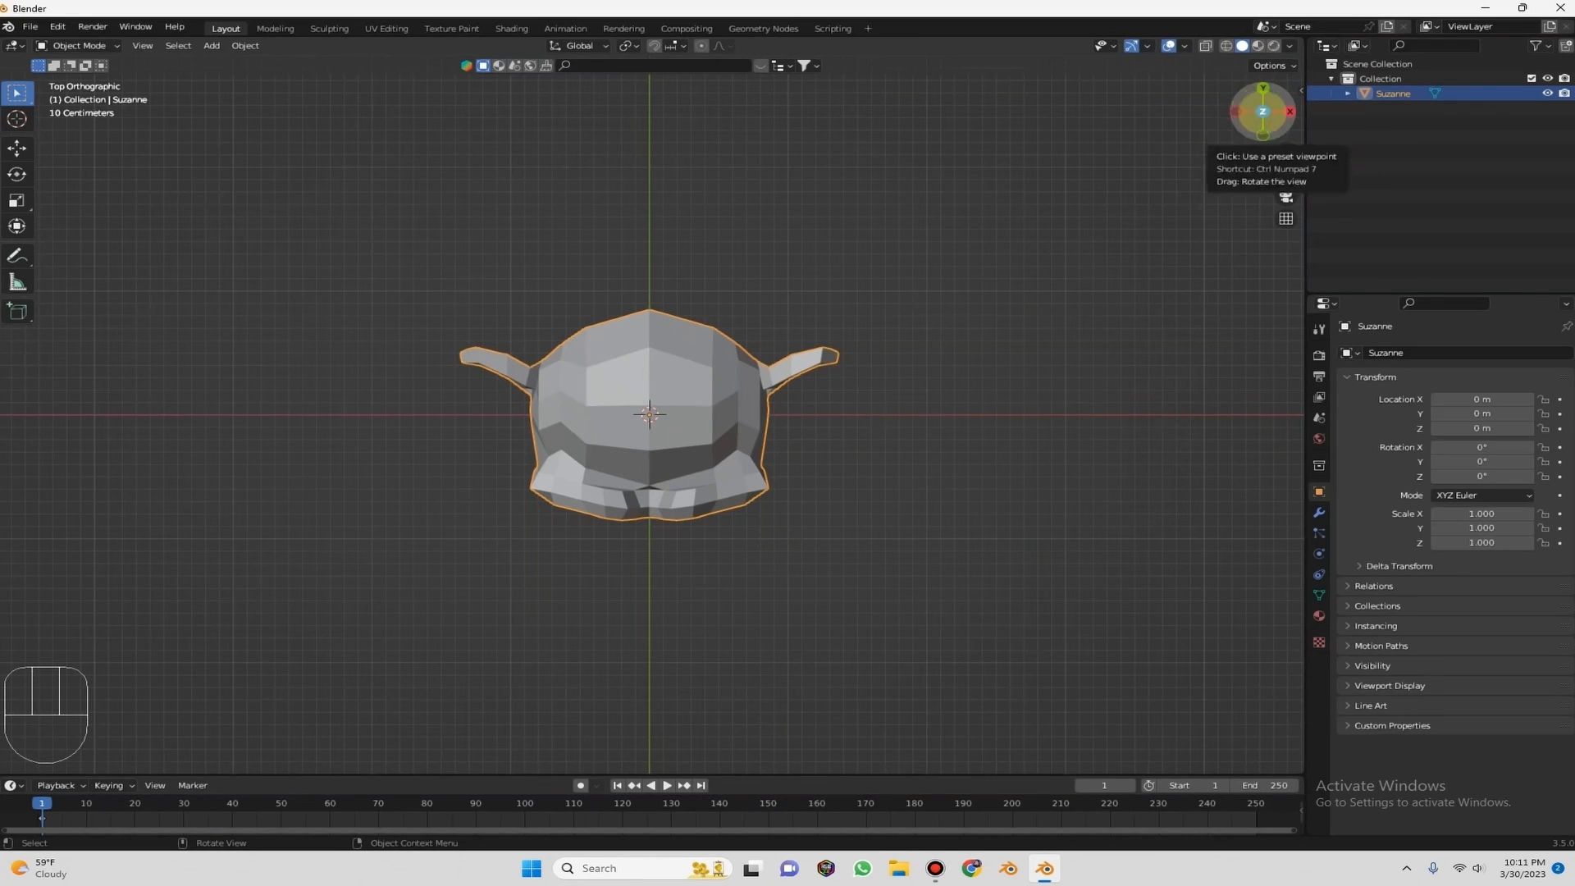
{"action": "left_click", "coordinate": [1263, 111]}
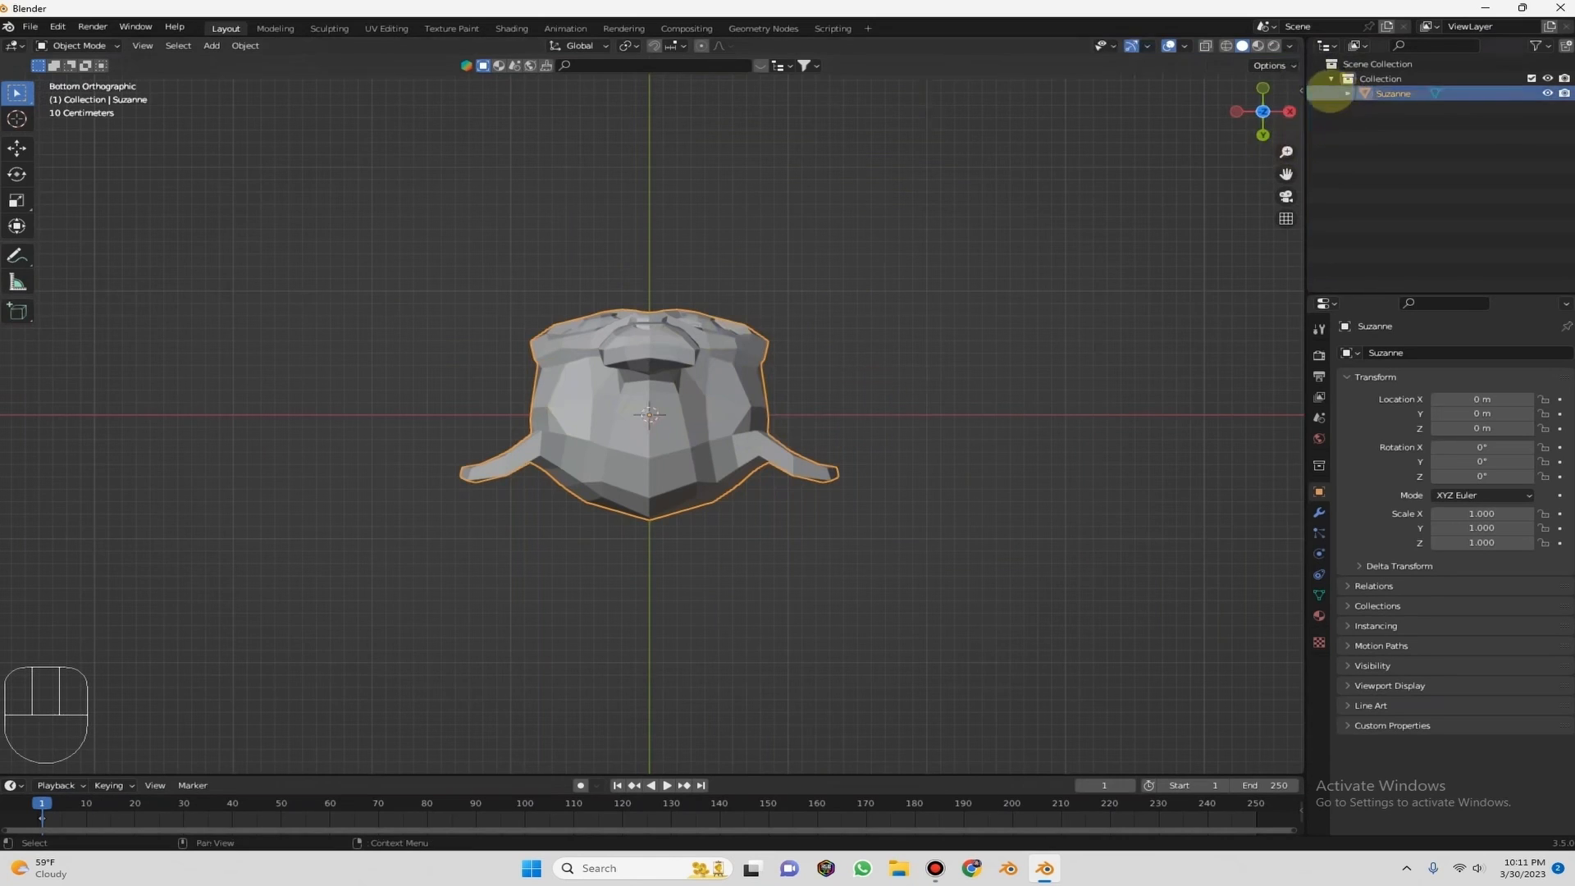
{"action": "left_click", "coordinate": [1240, 111]}
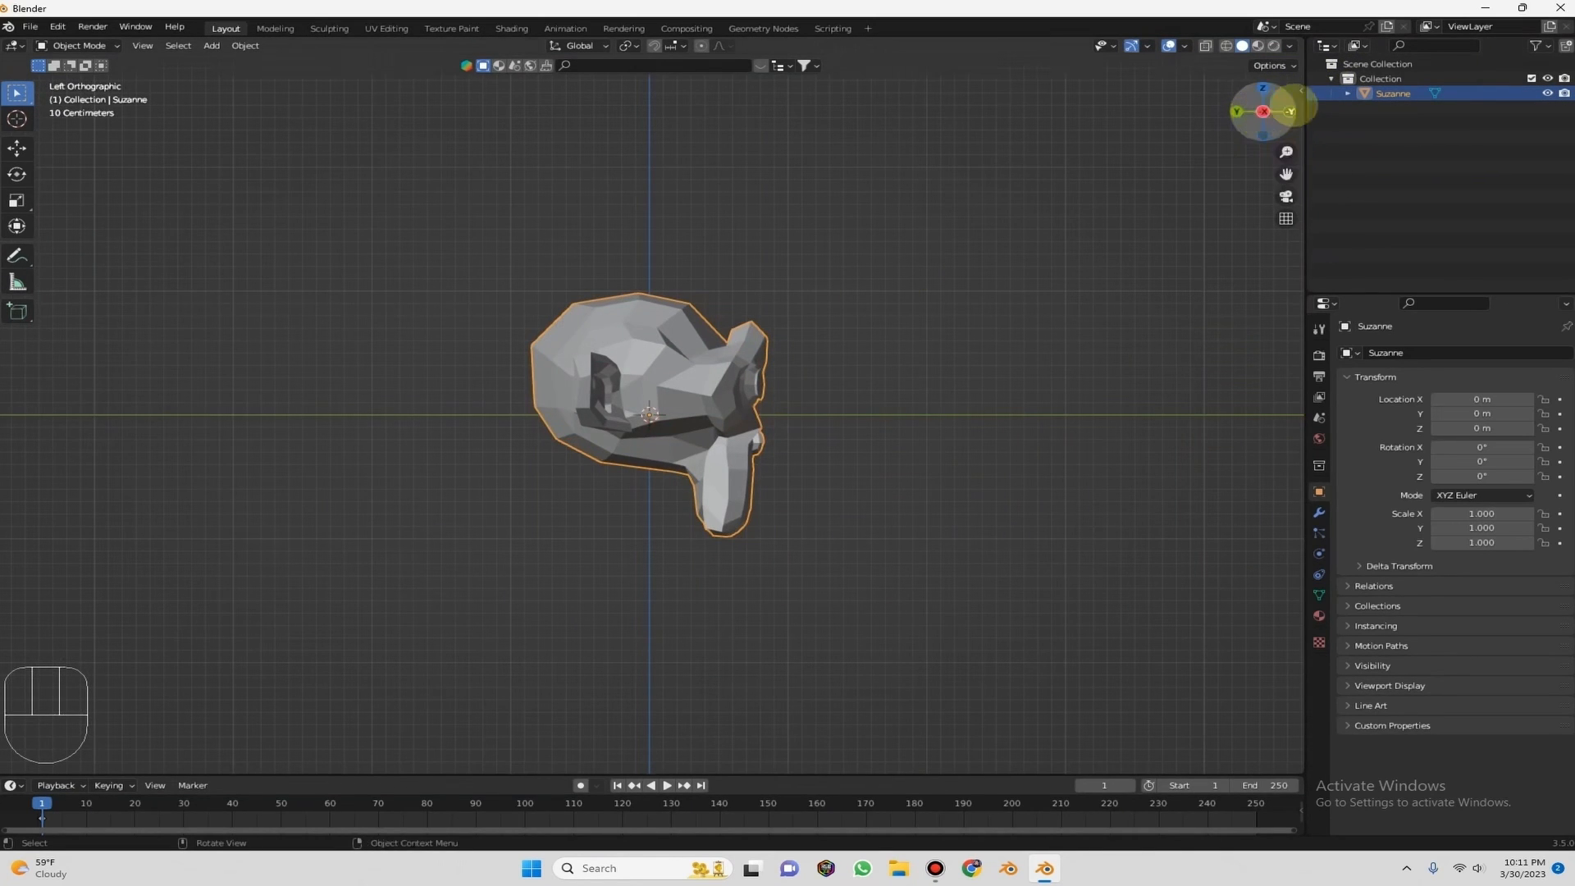
Return to a perspective view and delete the monkey mesh.
{"action": "left_click_drag", "start_coordinate": [1280, 113], "coordinate": [960, 190]}
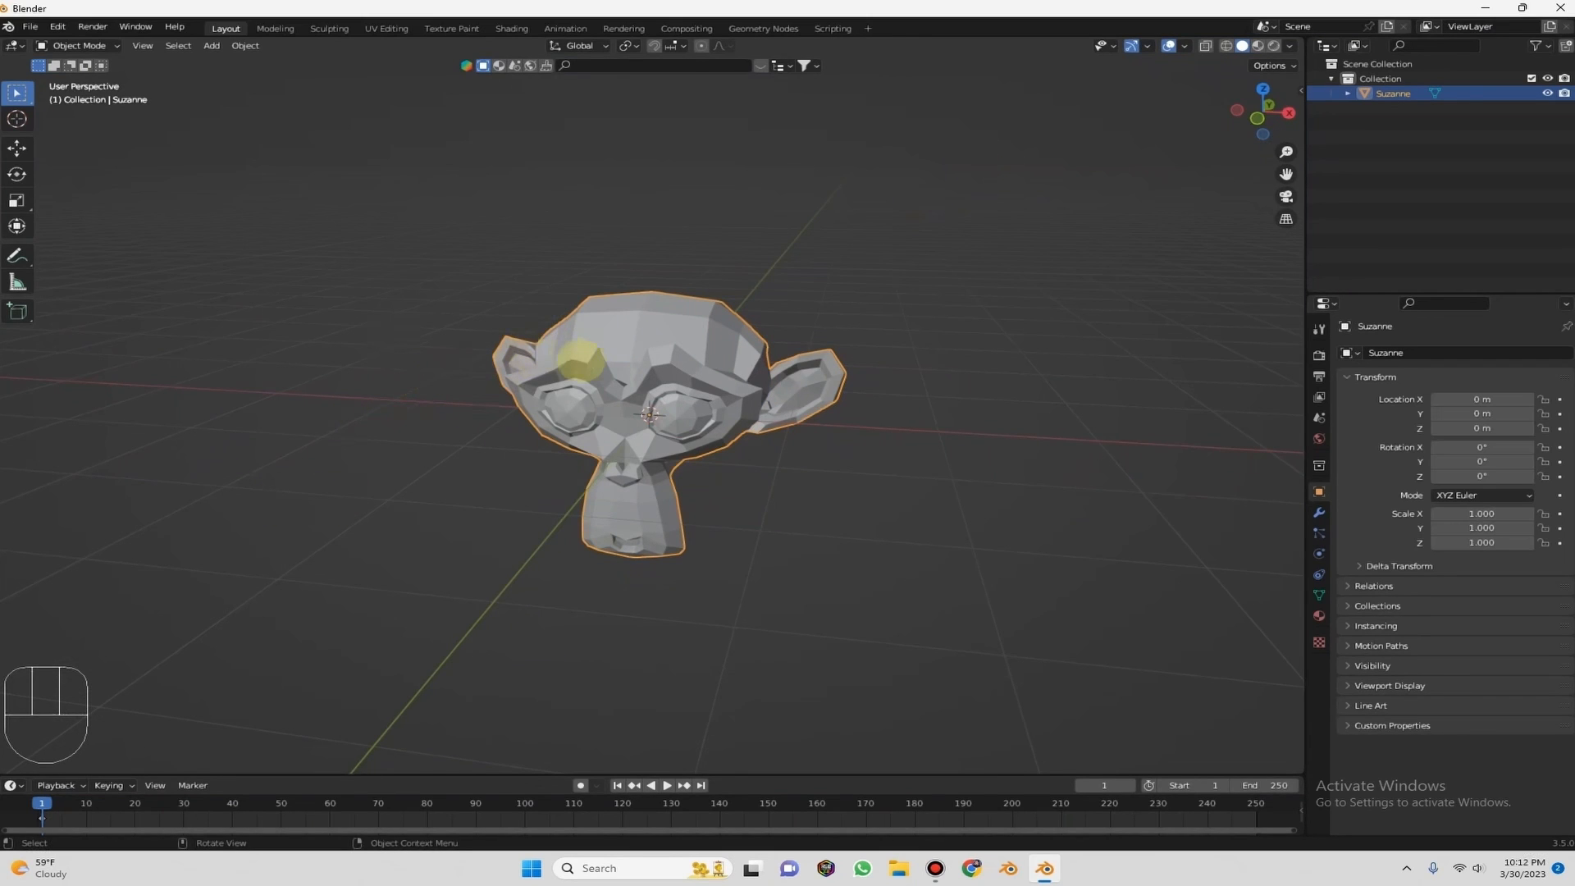
{"action": "key", "text": "x"}
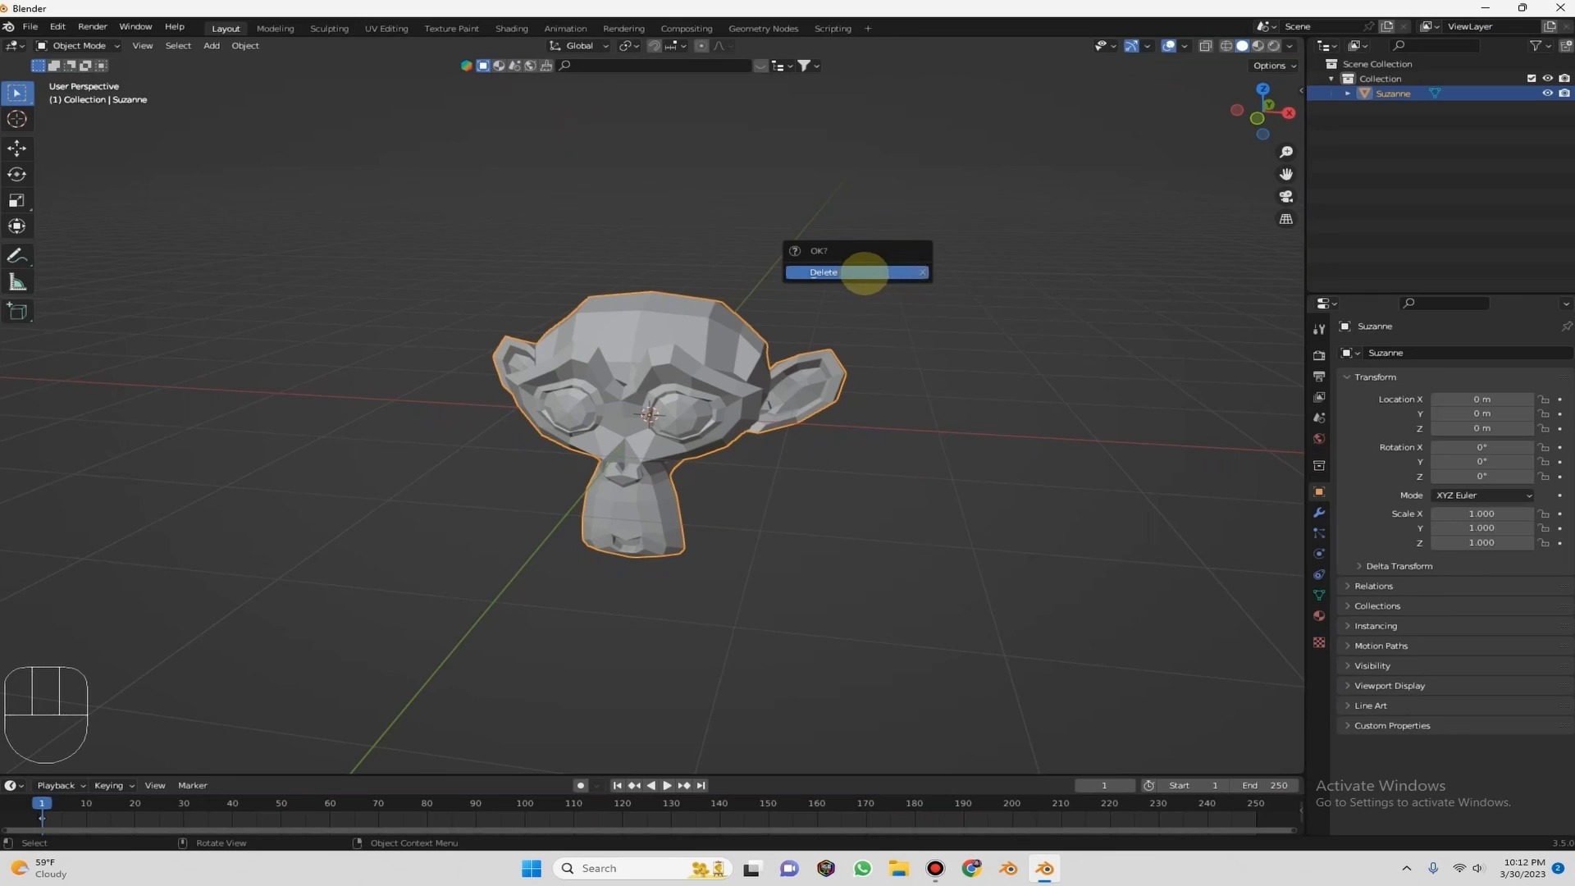
{"action": "left_click", "coordinate": [846, 272]}
Add a plane mesh at the world origin, and delete it after viewing it.
{"action": "key", "text": "shift"}
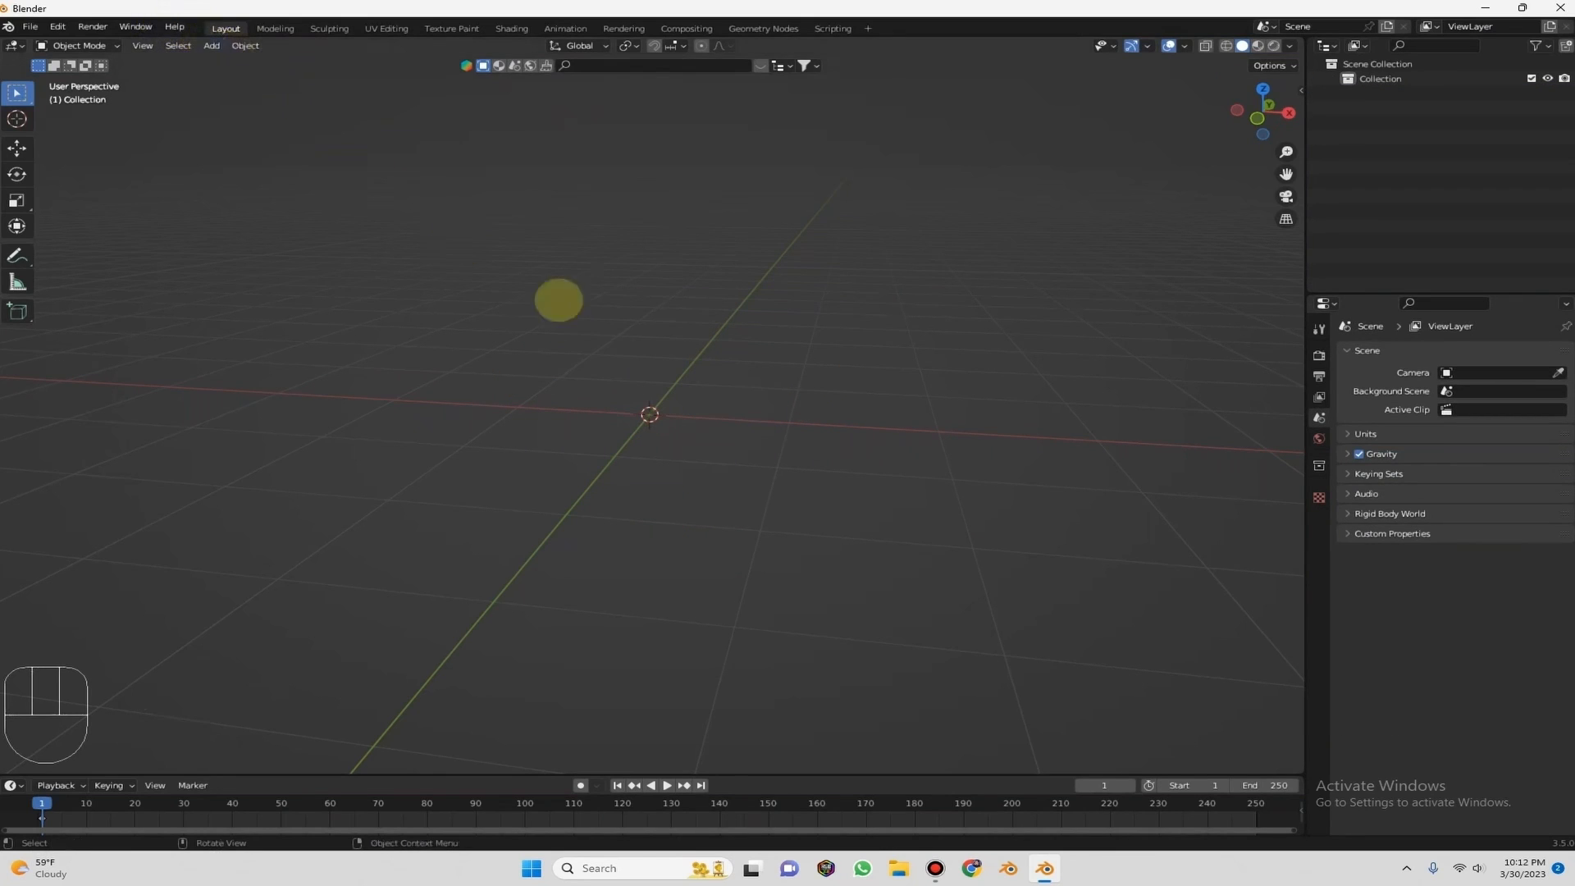
{"action": "key", "text": "shift+a"}
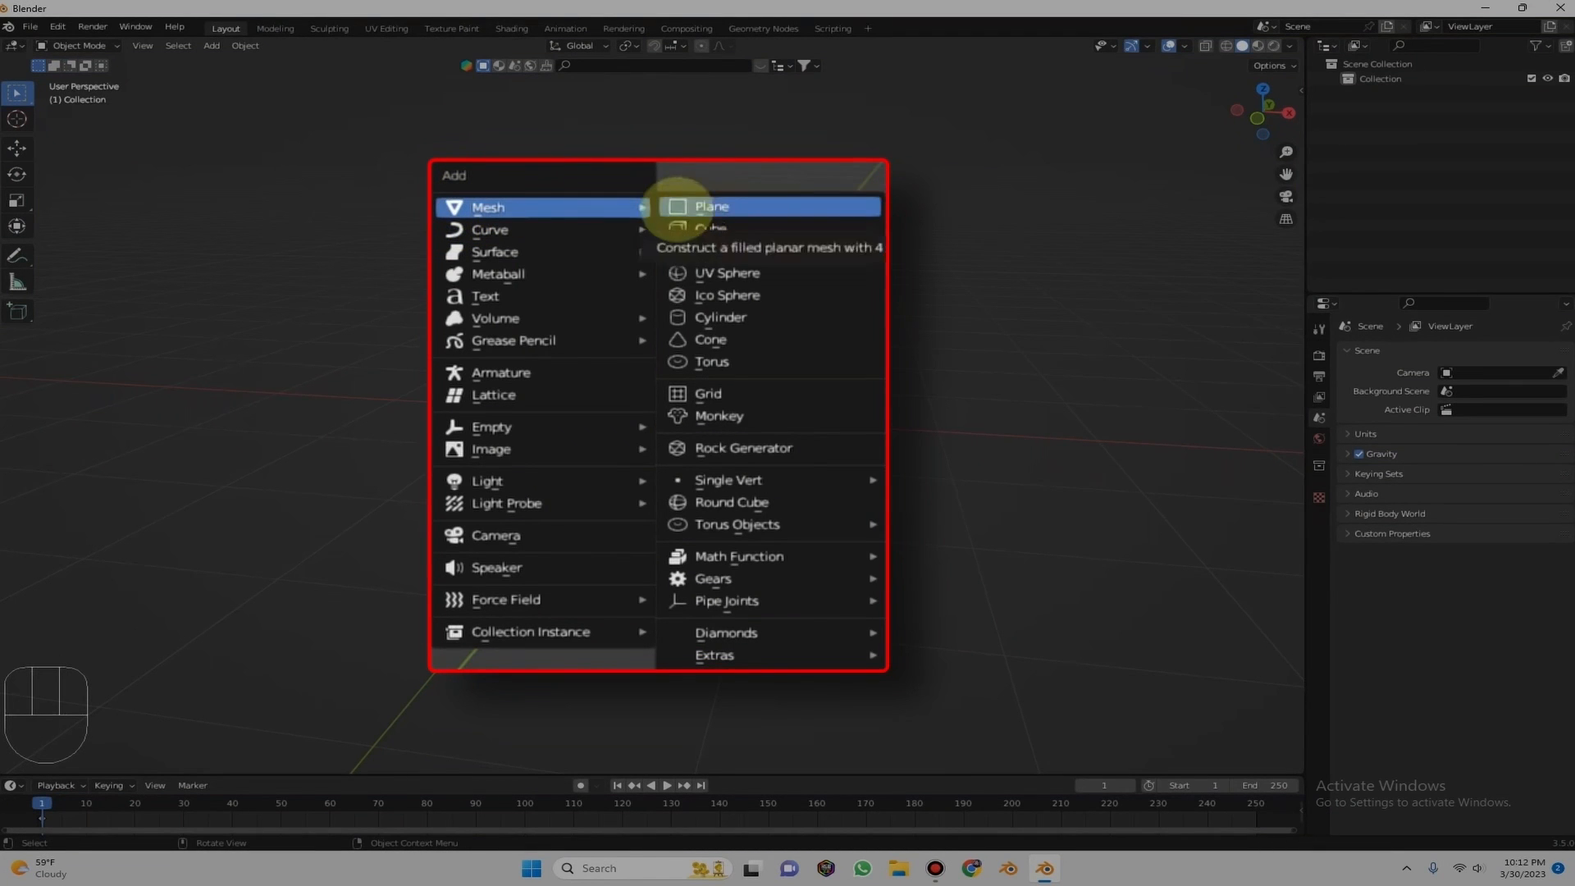
{"action": "left_click", "coordinate": [671, 207]}
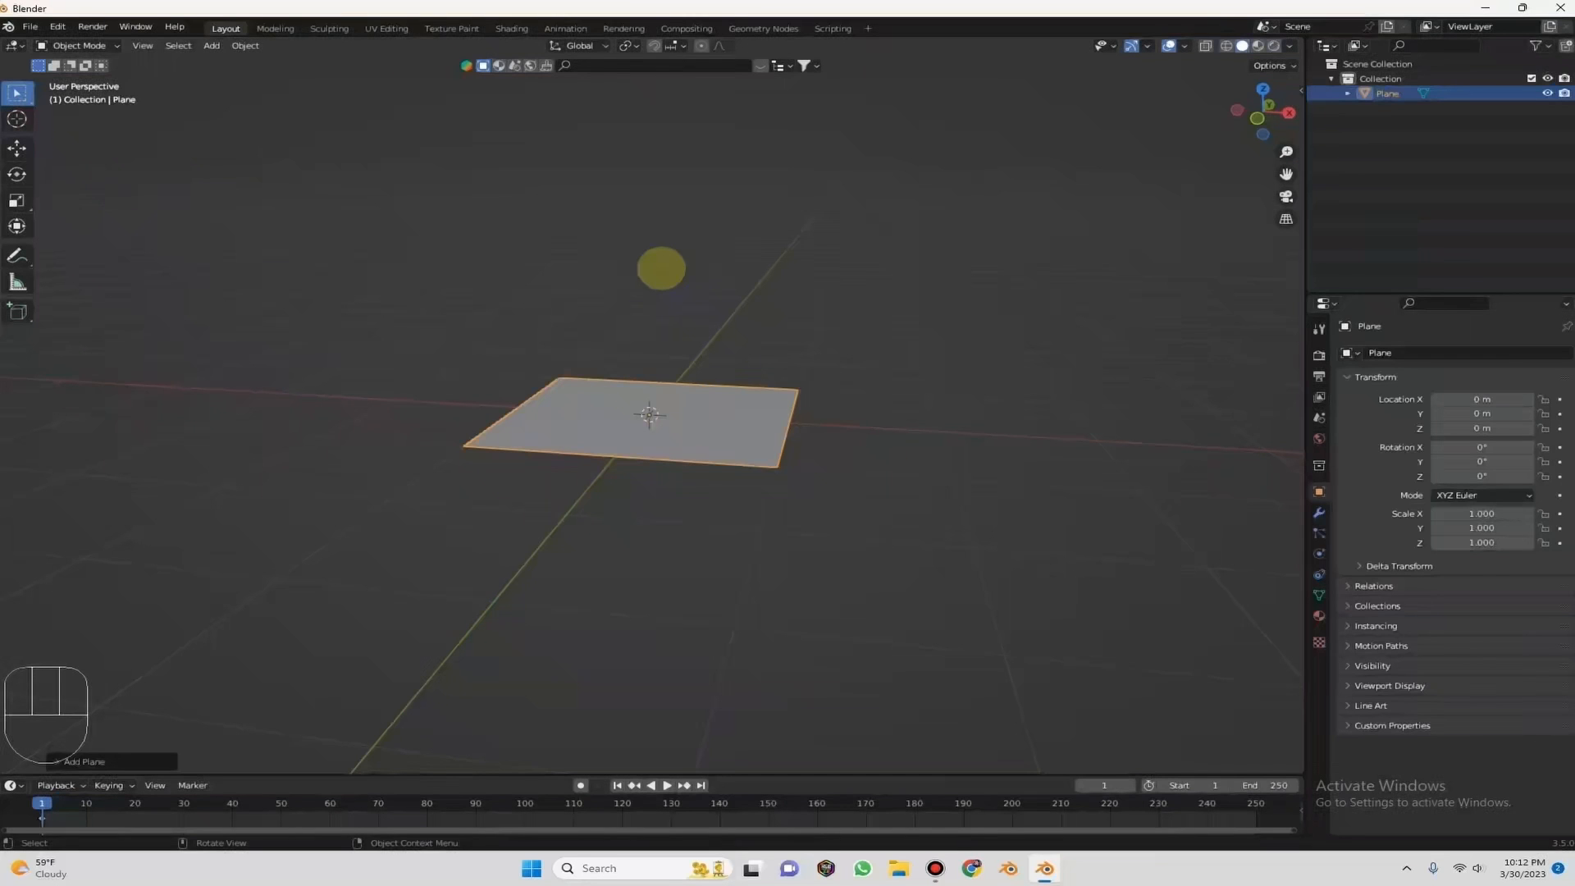
{"action": "mouse_move", "coordinate": [1260, 113]}
{"action": "left_mouse_down"}
{"action": "mouse_move", "coordinate": [1265, 94]}
{"action": "mouse_move", "coordinate": [1119, 123]}
{"action": "mouse_move", "coordinate": [1033, 111]}
{"action": "mouse_move", "coordinate": [934, 150]}
{"action": "mouse_move", "coordinate": [779, 110]}
{"action": "mouse_move", "coordinate": [726, 169]}
{"action": "mouse_move", "coordinate": [598, 173]}
{"action": "mouse_move", "coordinate": [394, 157]}
{"action": "mouse_move", "coordinate": [376, 141]}
{"action": "mouse_move", "coordinate": [1258, 99]}
{"action": "left_mouse_up"}
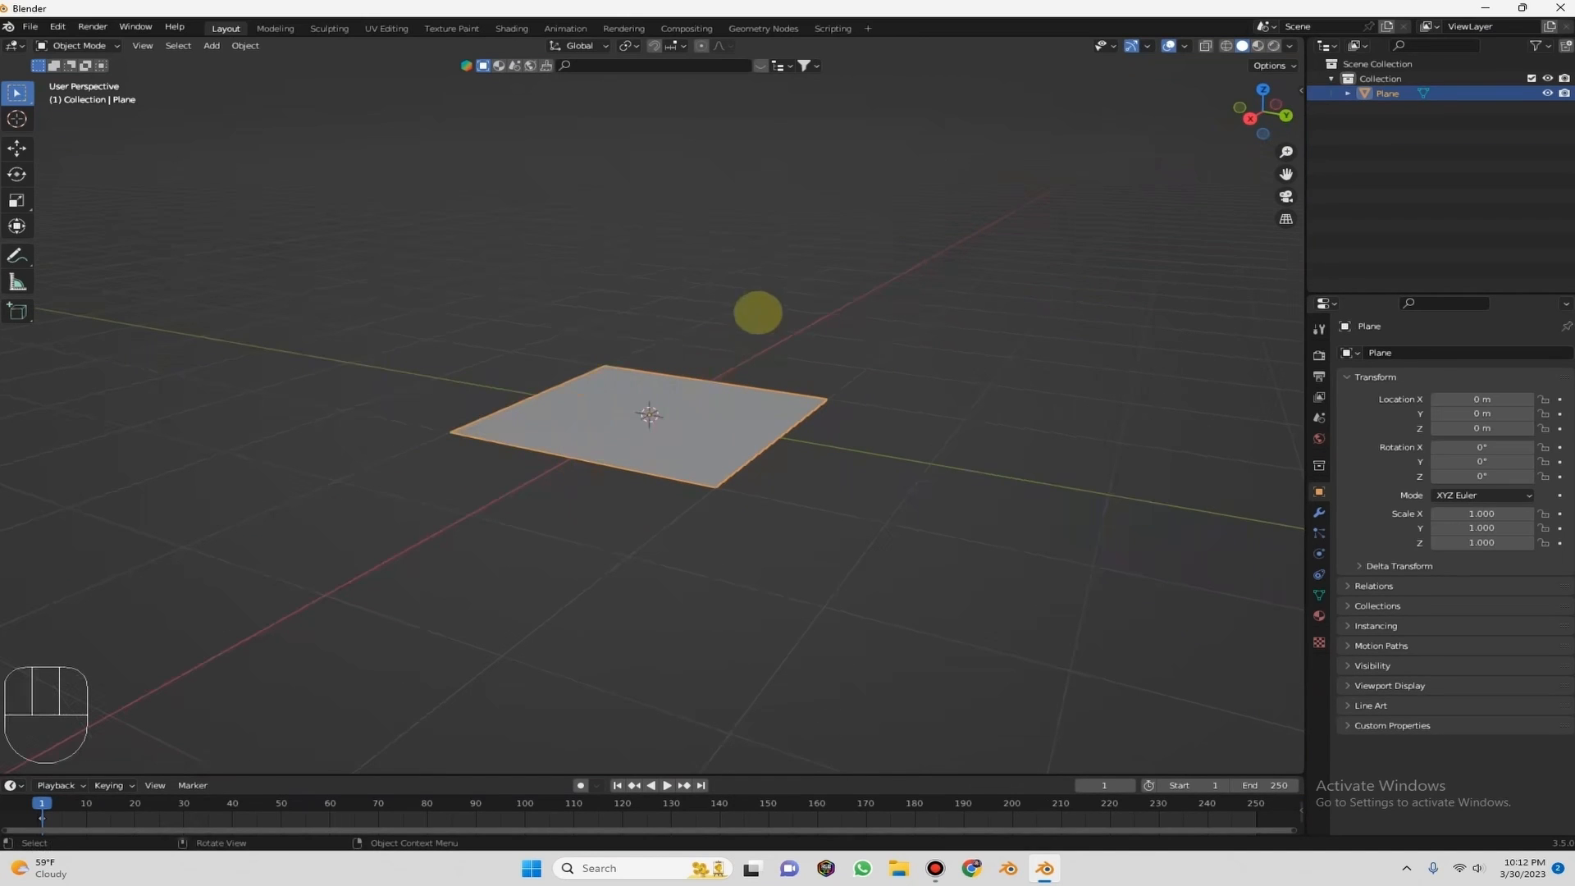
{"action": "key", "text": "x"}
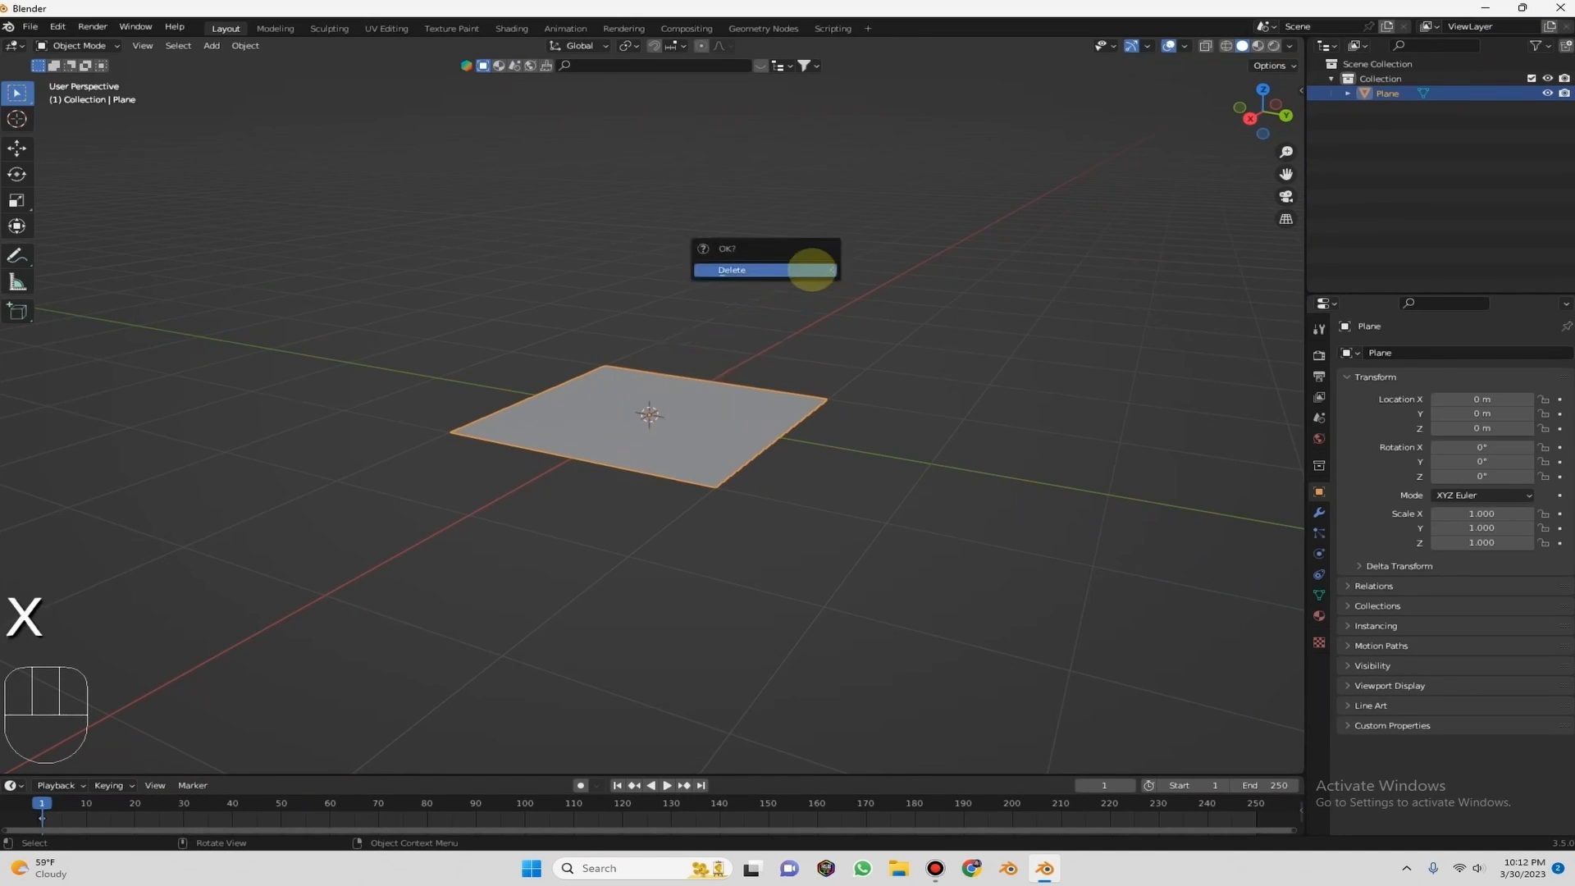
{"action": "left_click", "coordinate": [812, 269]}
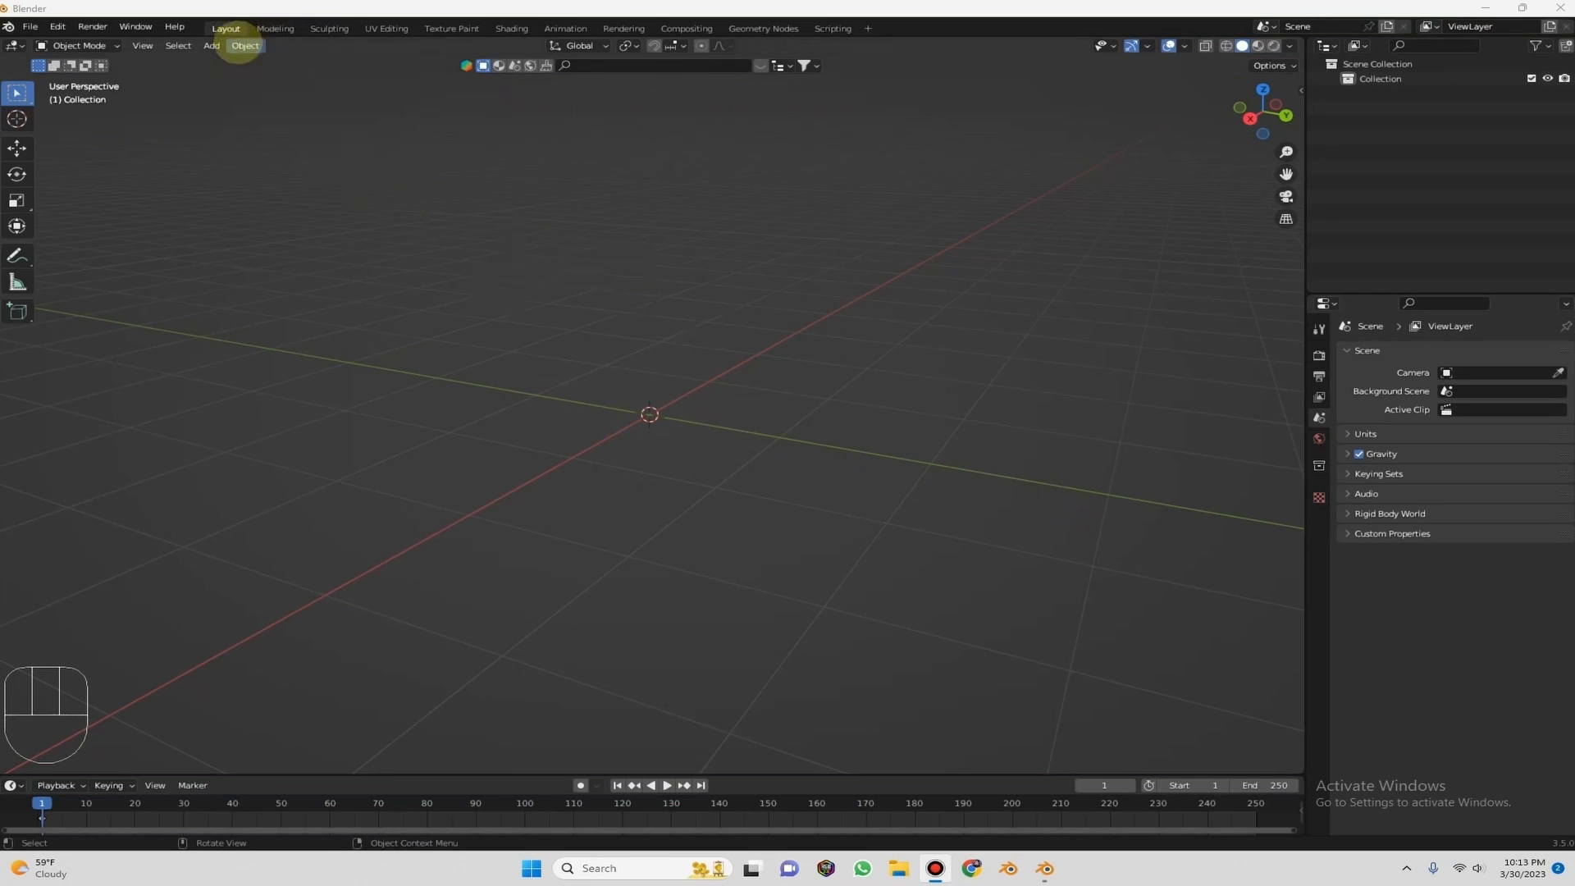
Add a cube mesh and a cylinder mesh at the world origin.
{"action": "left_click", "coordinate": [212, 45]}
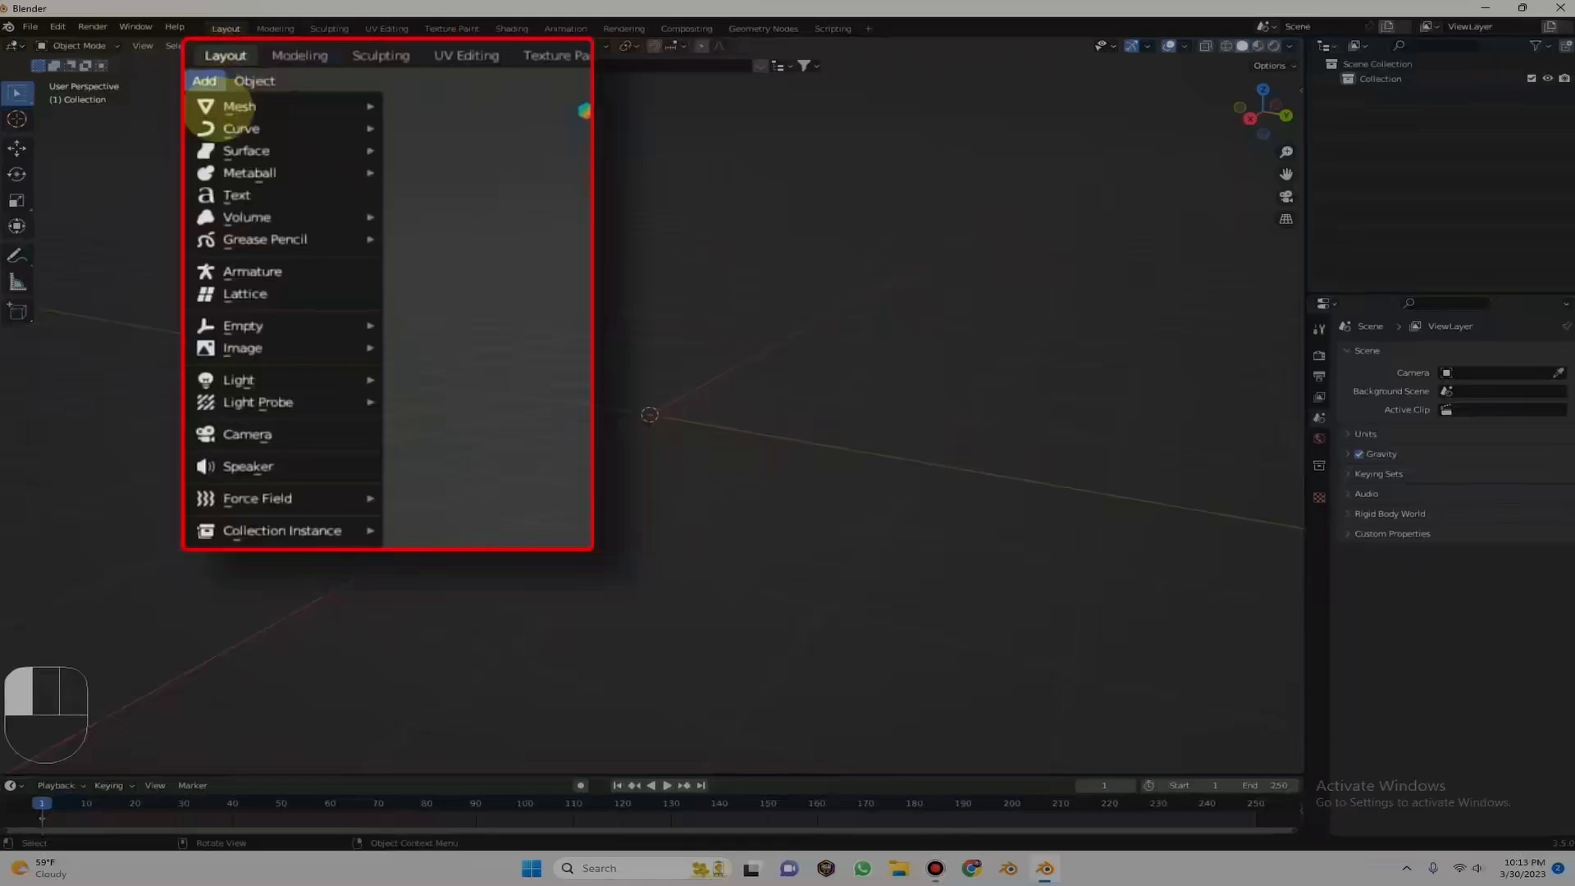
{"action": "mouse_move", "coordinate": [222, 63]}
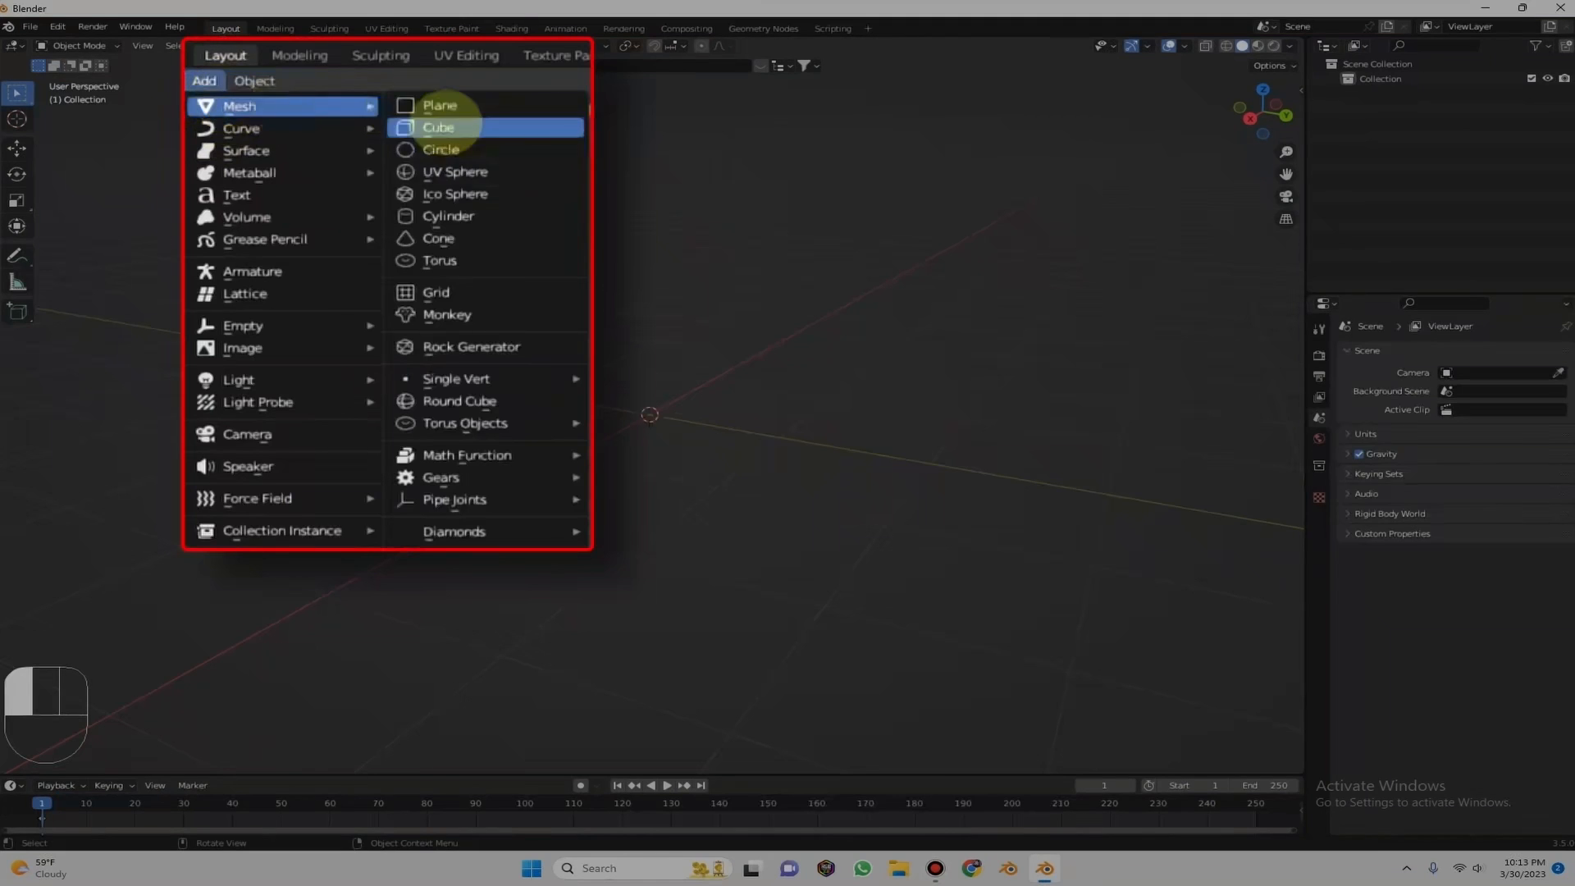
{"action": "left_click", "coordinate": [428, 127]}
{"action": "left_click", "coordinate": [211, 46]}
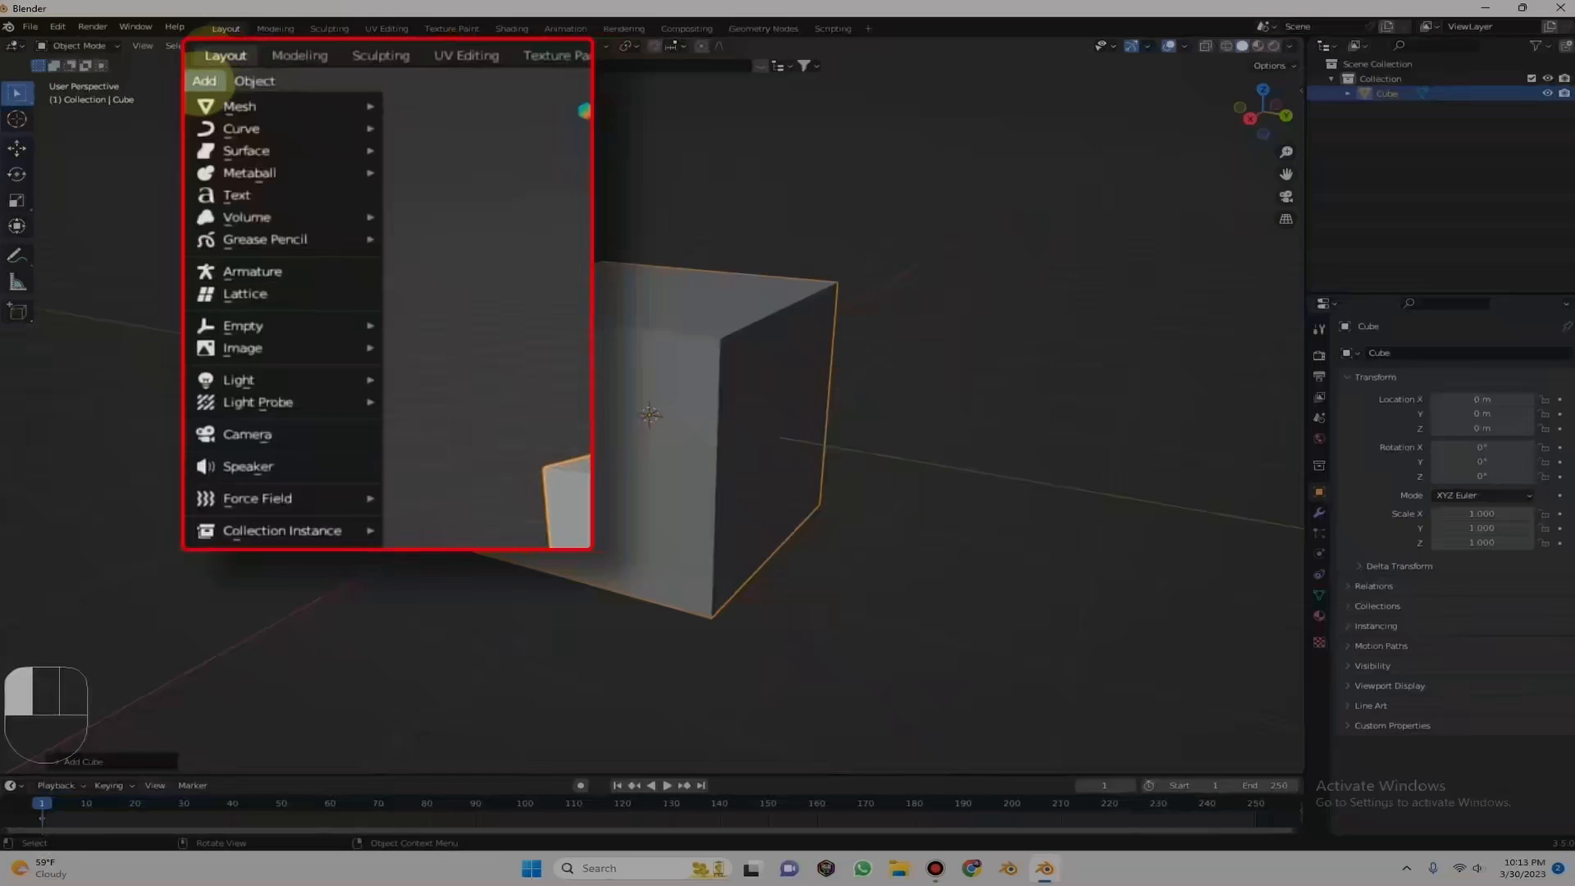
{"action": "mouse_move", "coordinate": [271, 106]}
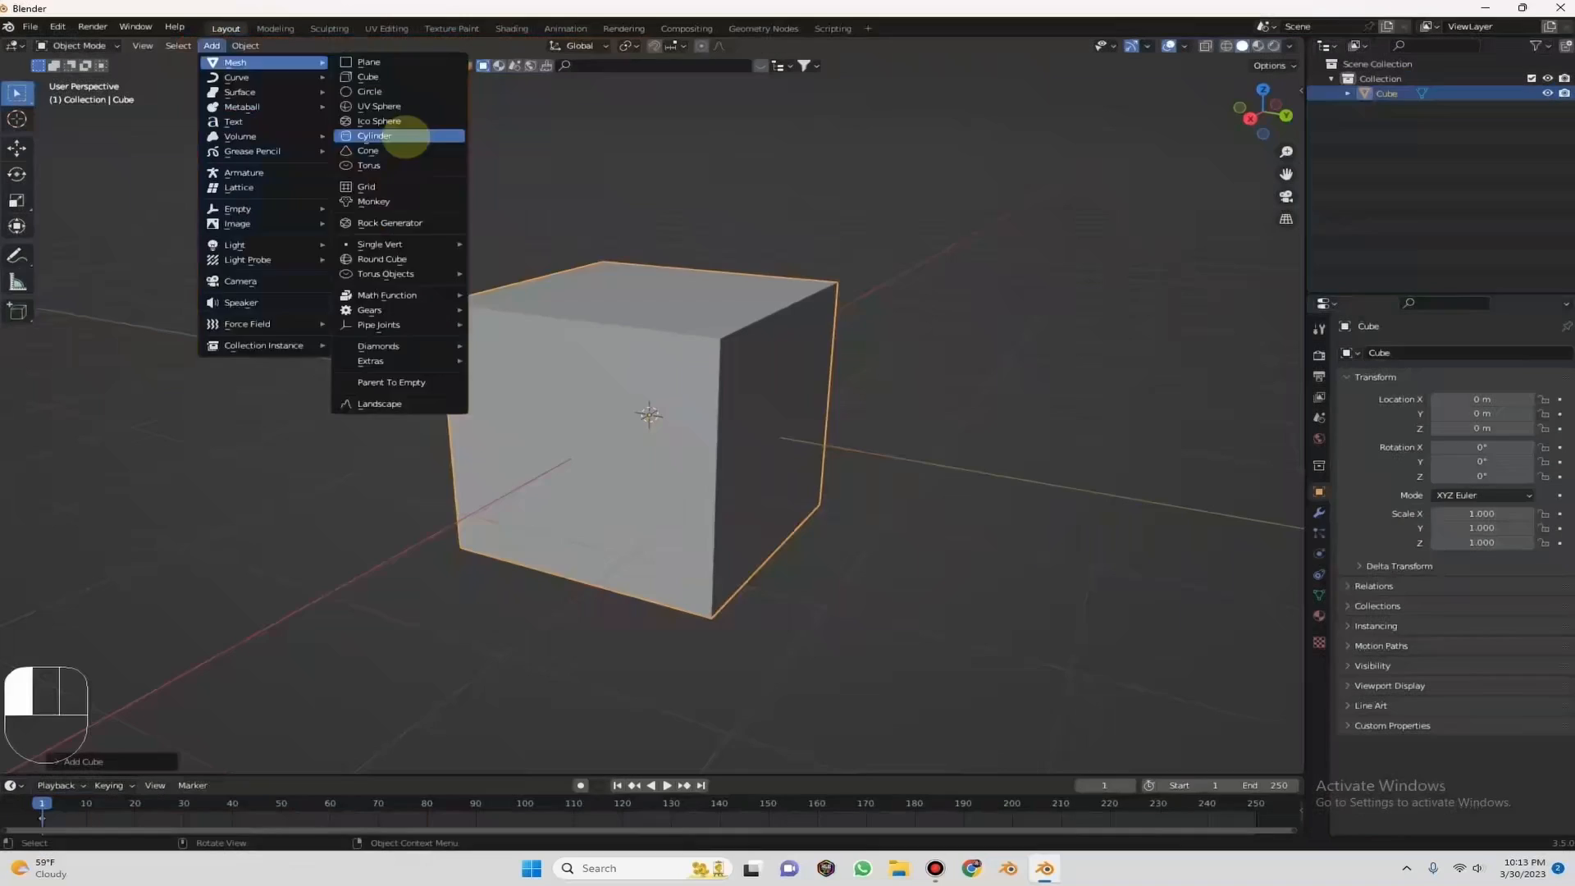
{"action": "left_click", "coordinate": [404, 134]}
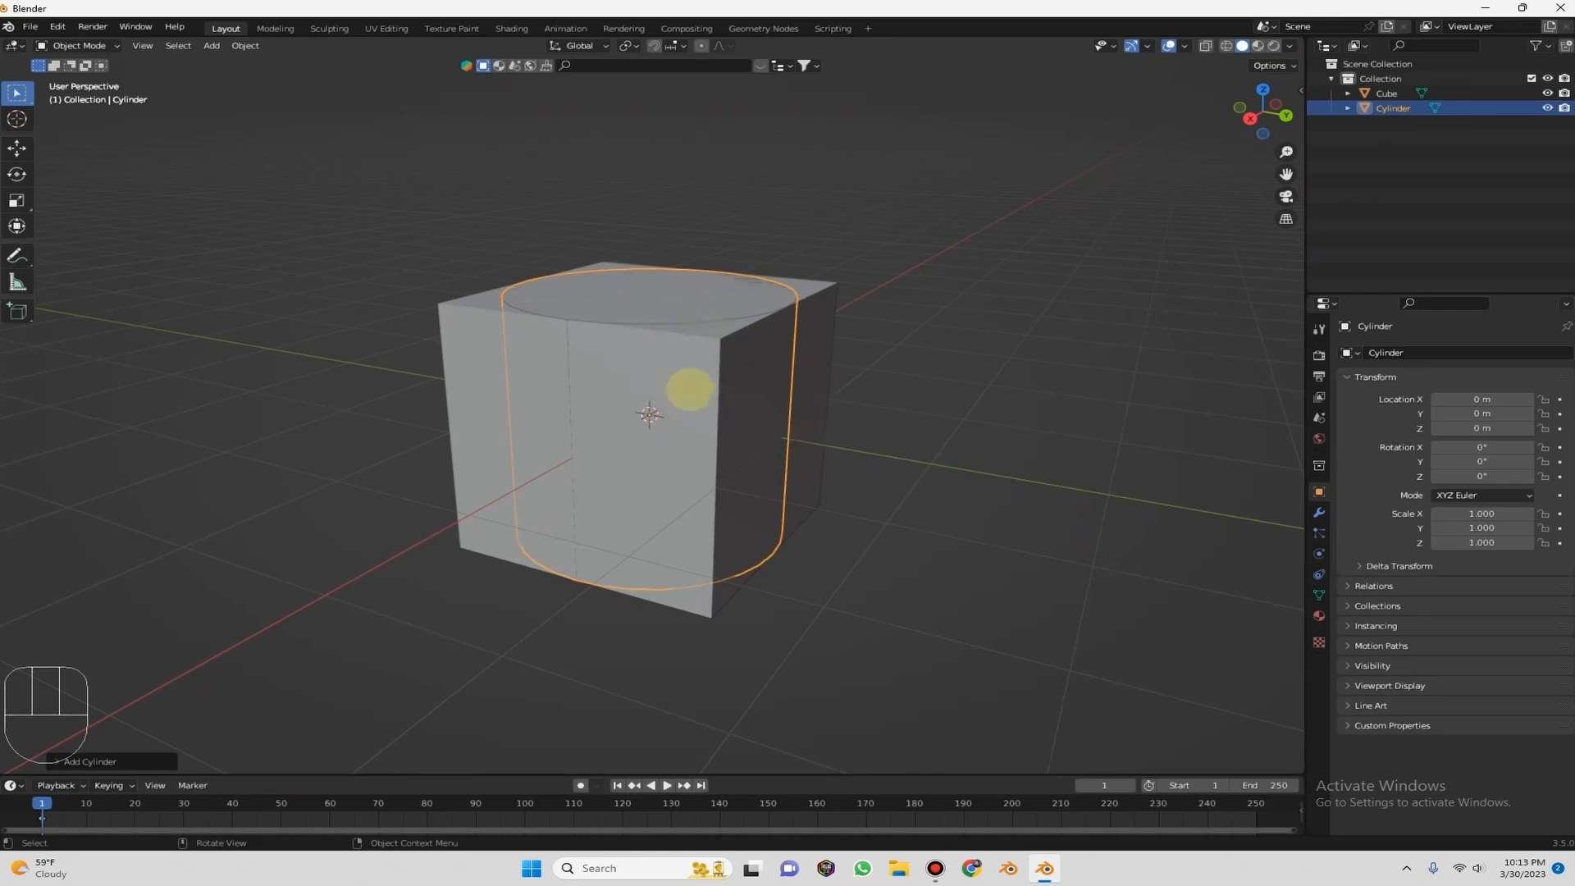
Move the cube to about -19.9 m along the X axis, clear its location and keep the cube selected.
{"action": "left_click", "coordinate": [707, 343]}
{"action": "left_click", "coordinate": [16, 148]}
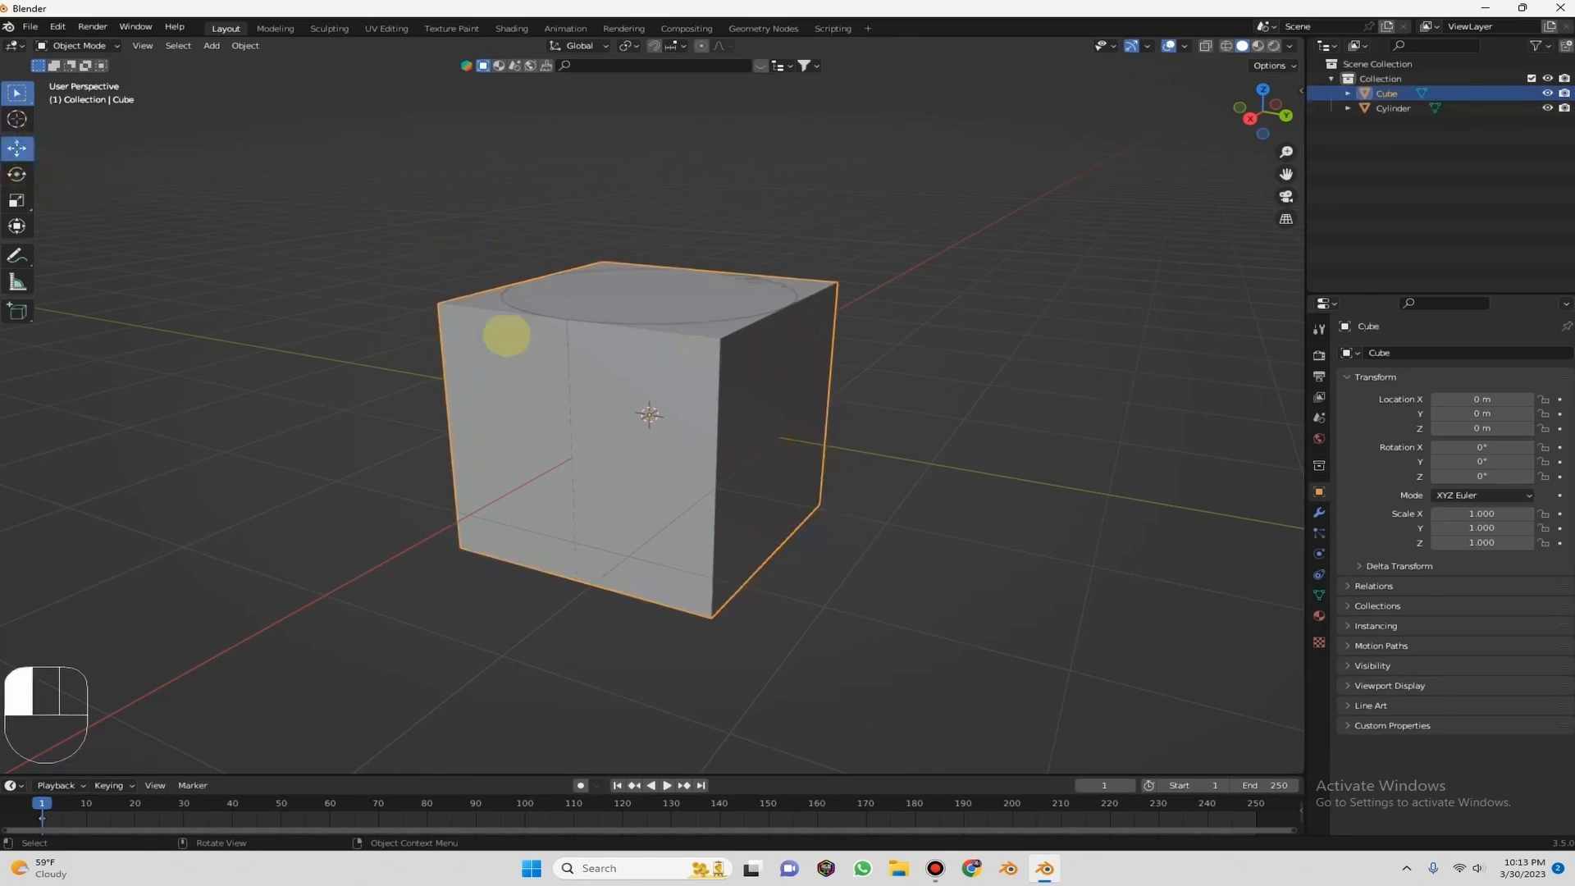
{"action": "left_click_drag", "start_coordinate": [617, 428], "coordinate": [930, 96]}
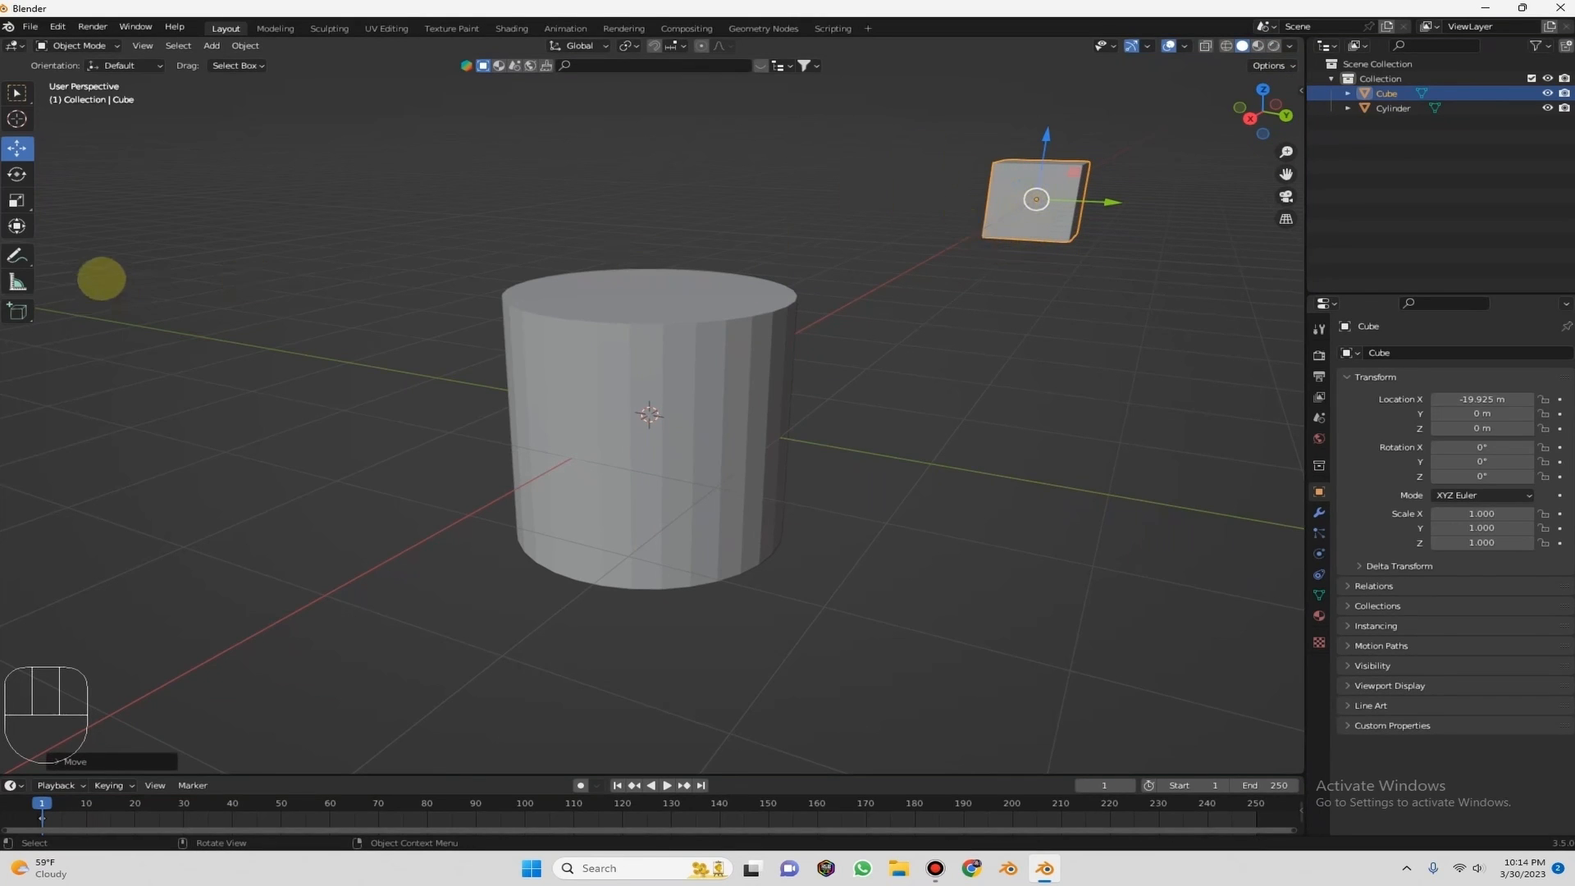
{"action": "key", "text": "alt+g"}
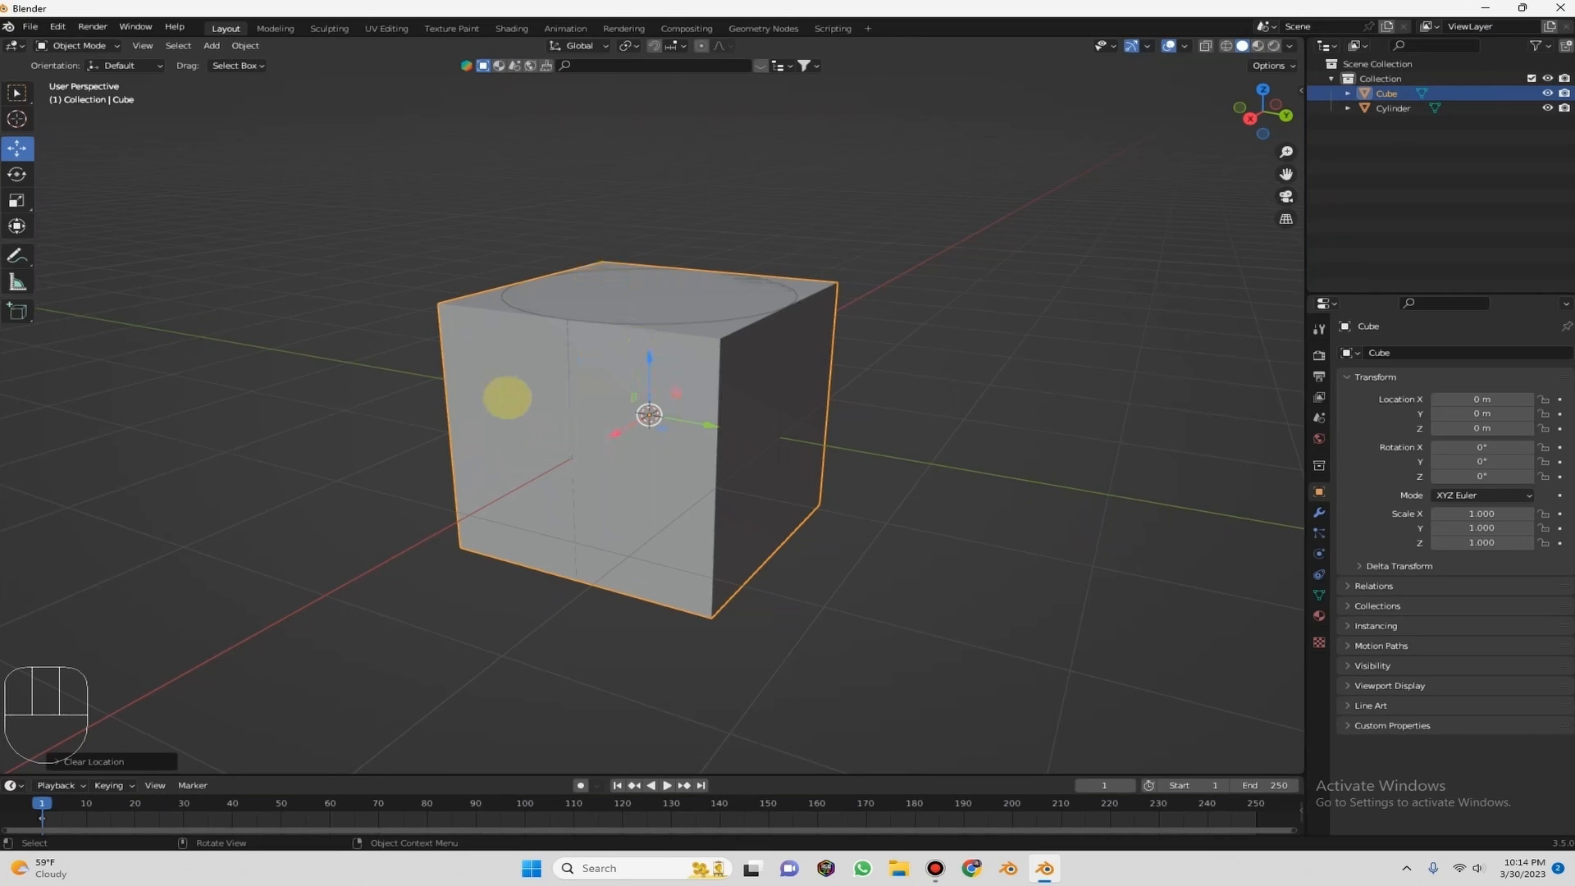
{"action": "left_click", "coordinate": [603, 289]}
{"action": "left_click", "coordinate": [495, 351]}
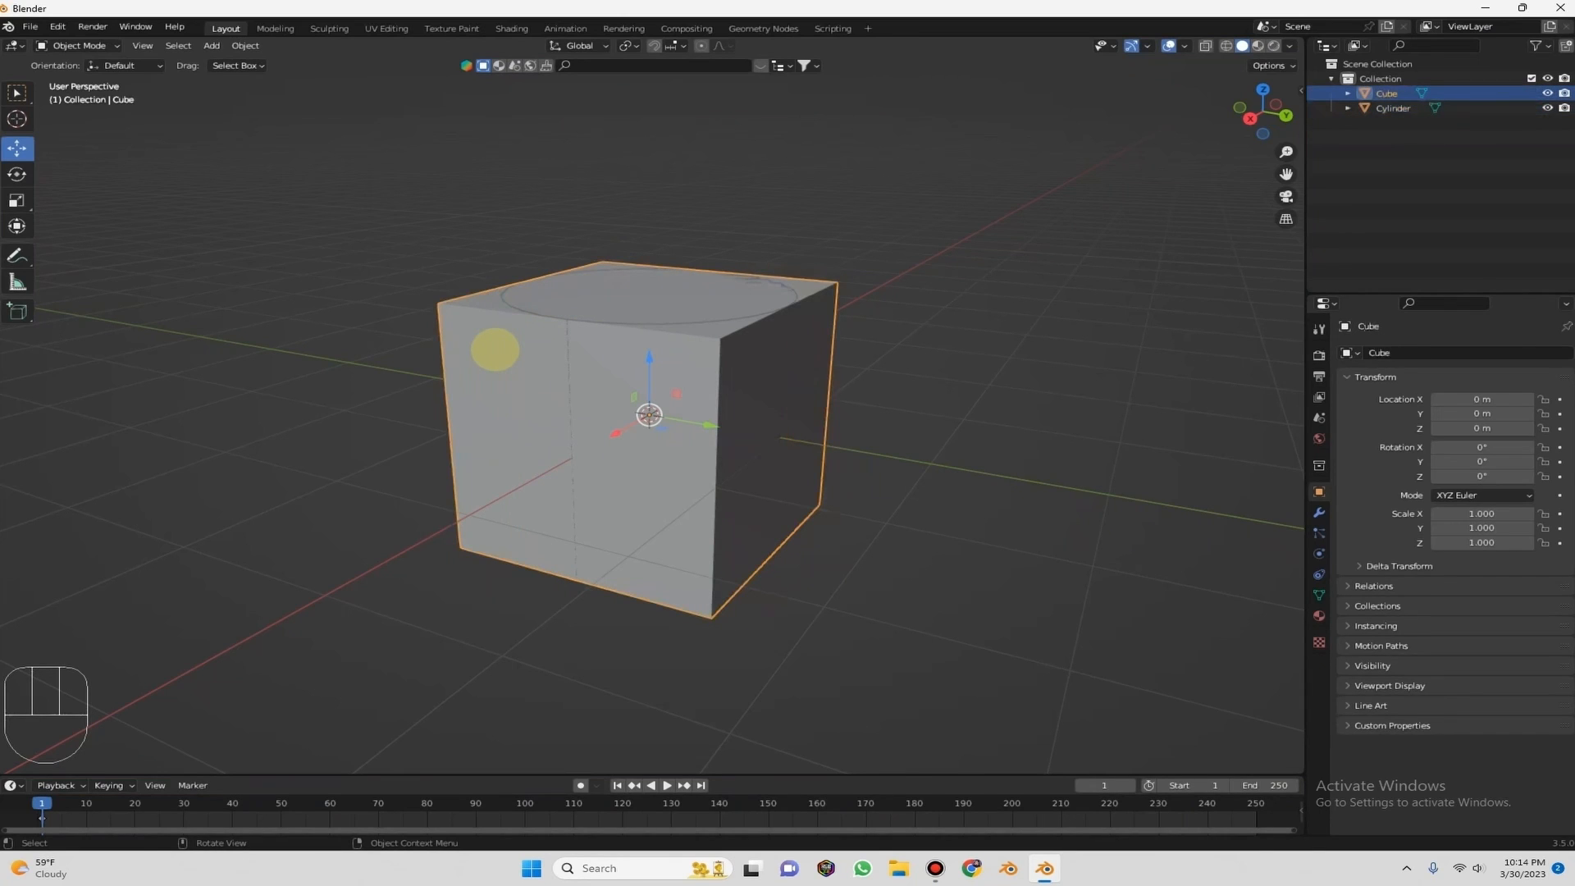
Hide the cube and undo the hiding.
{"action": "key", "text": "h"}
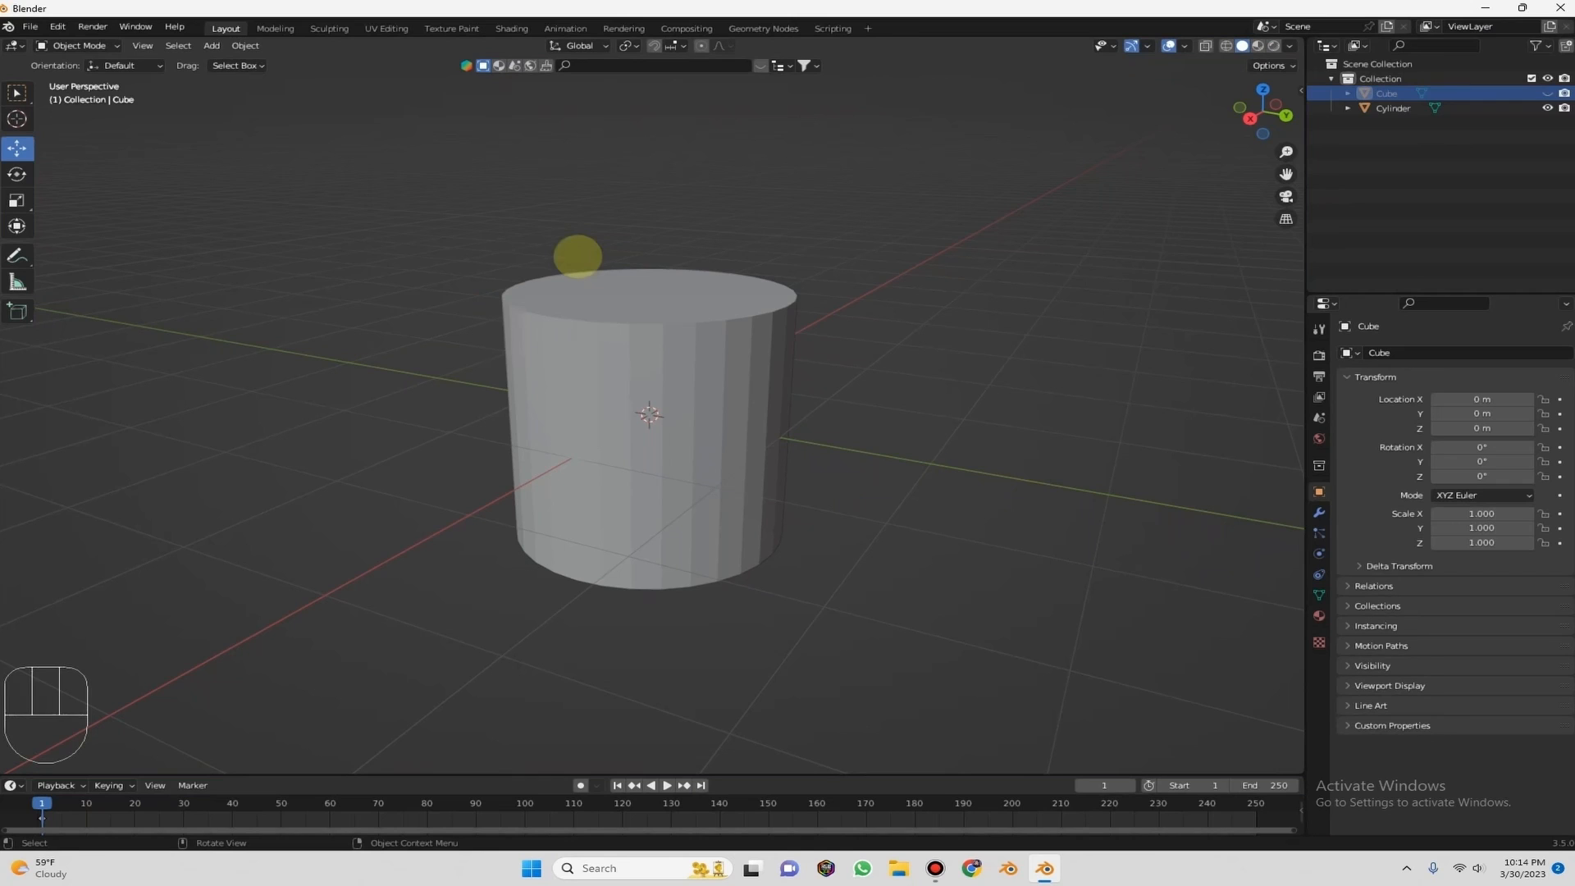
{"action": "key", "text": "ctrl"}
{"action": "key", "text": "ctrl+z"}
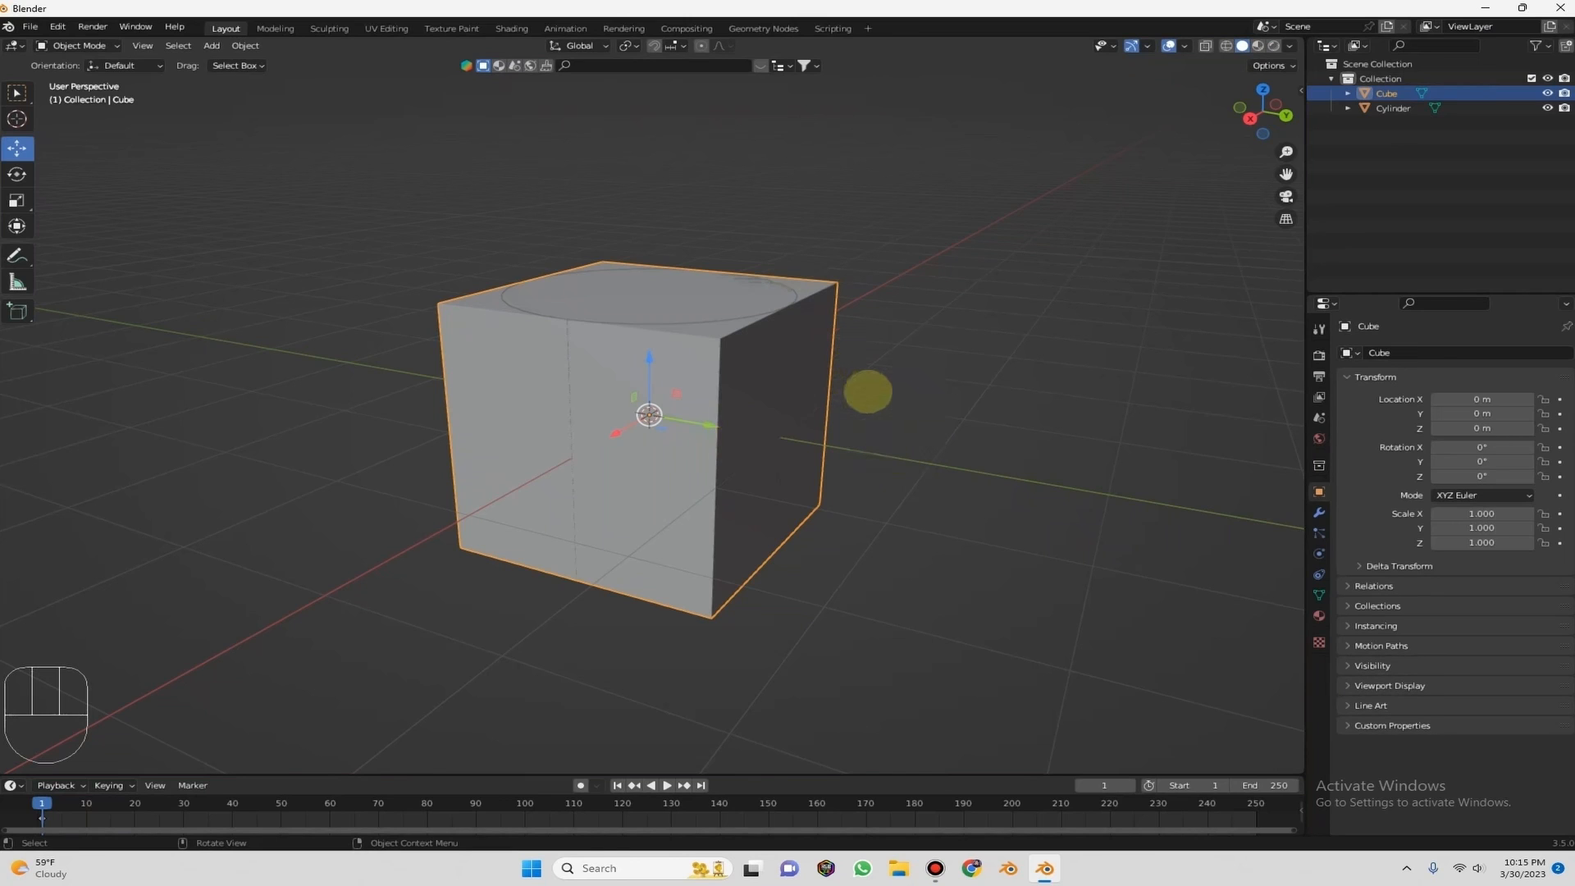
Hide the cube and reveal all hidden objects, doing so twice and selecting the cylinder during the first round.
{"action": "key", "text": "h"}
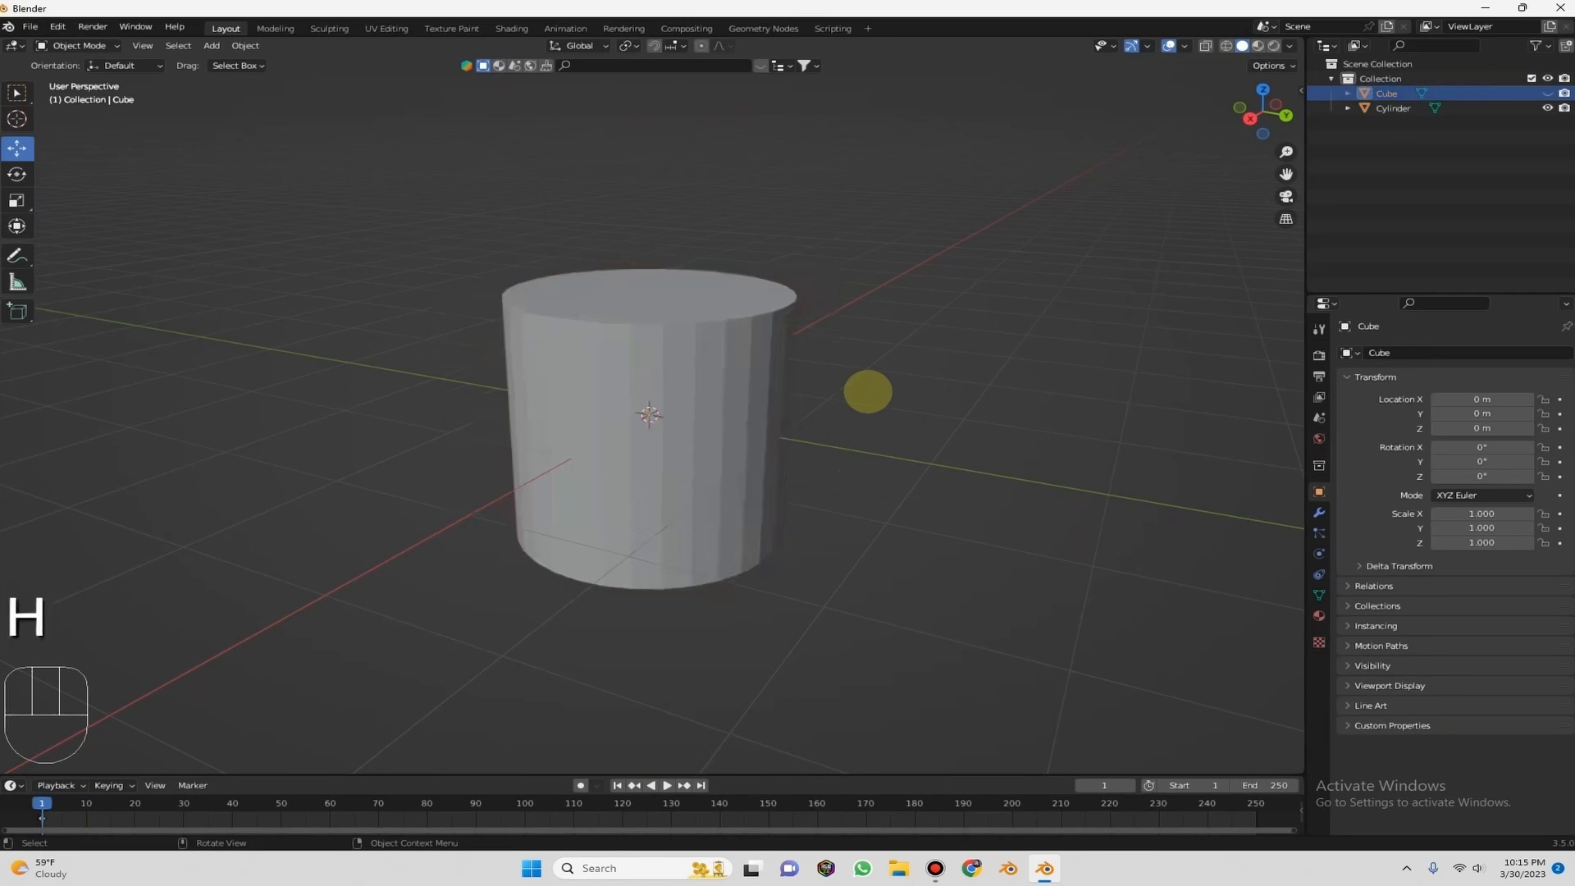
{"action": "left_click", "coordinate": [603, 382]}
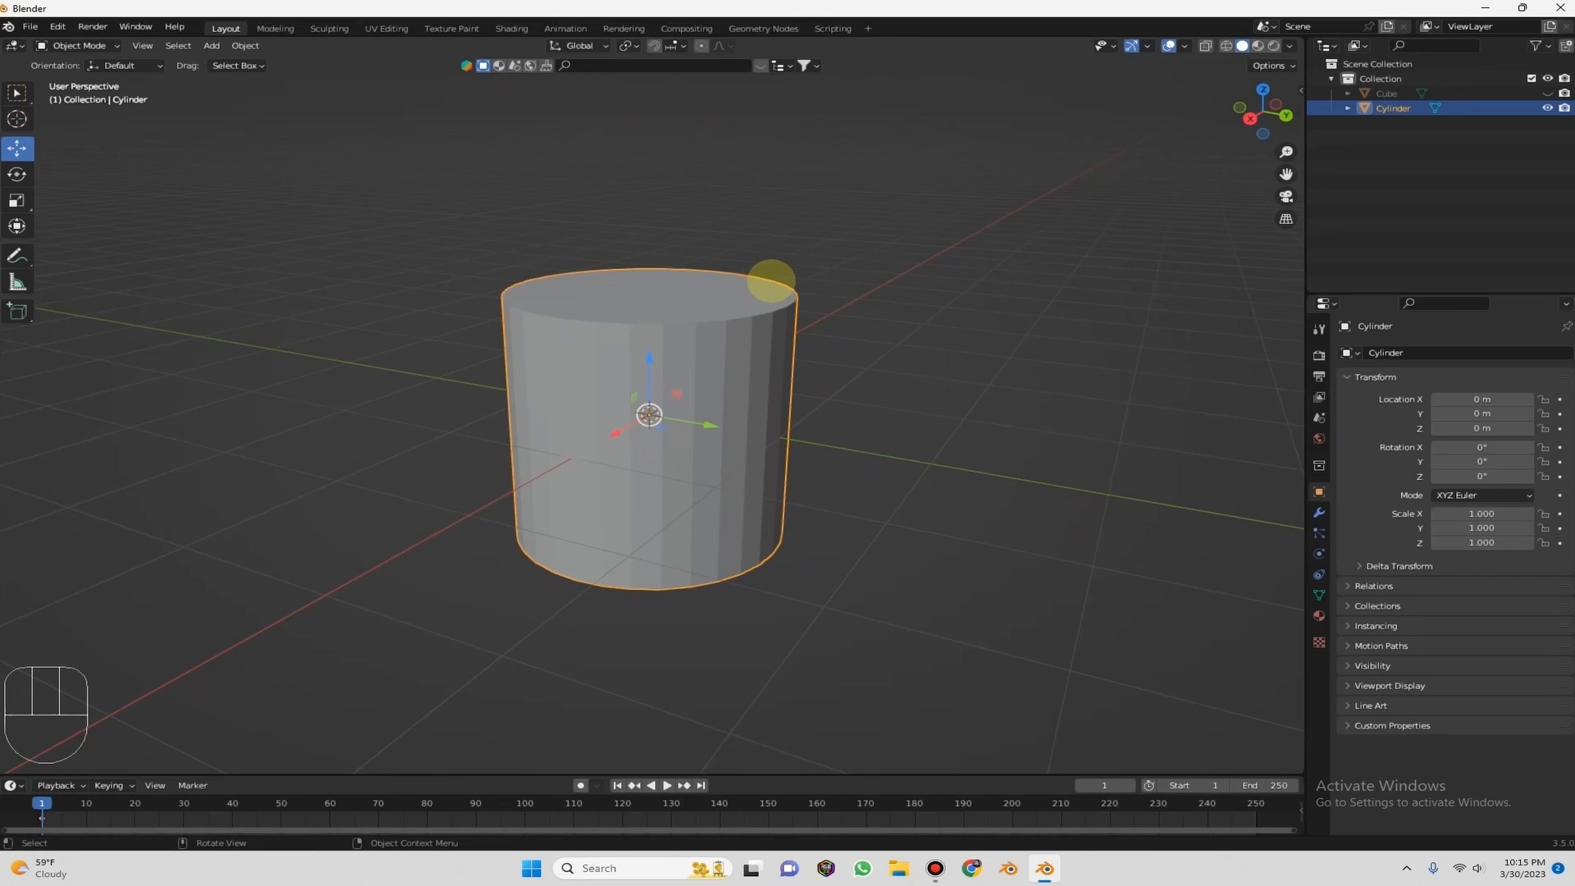
{"action": "key", "text": "alt"}
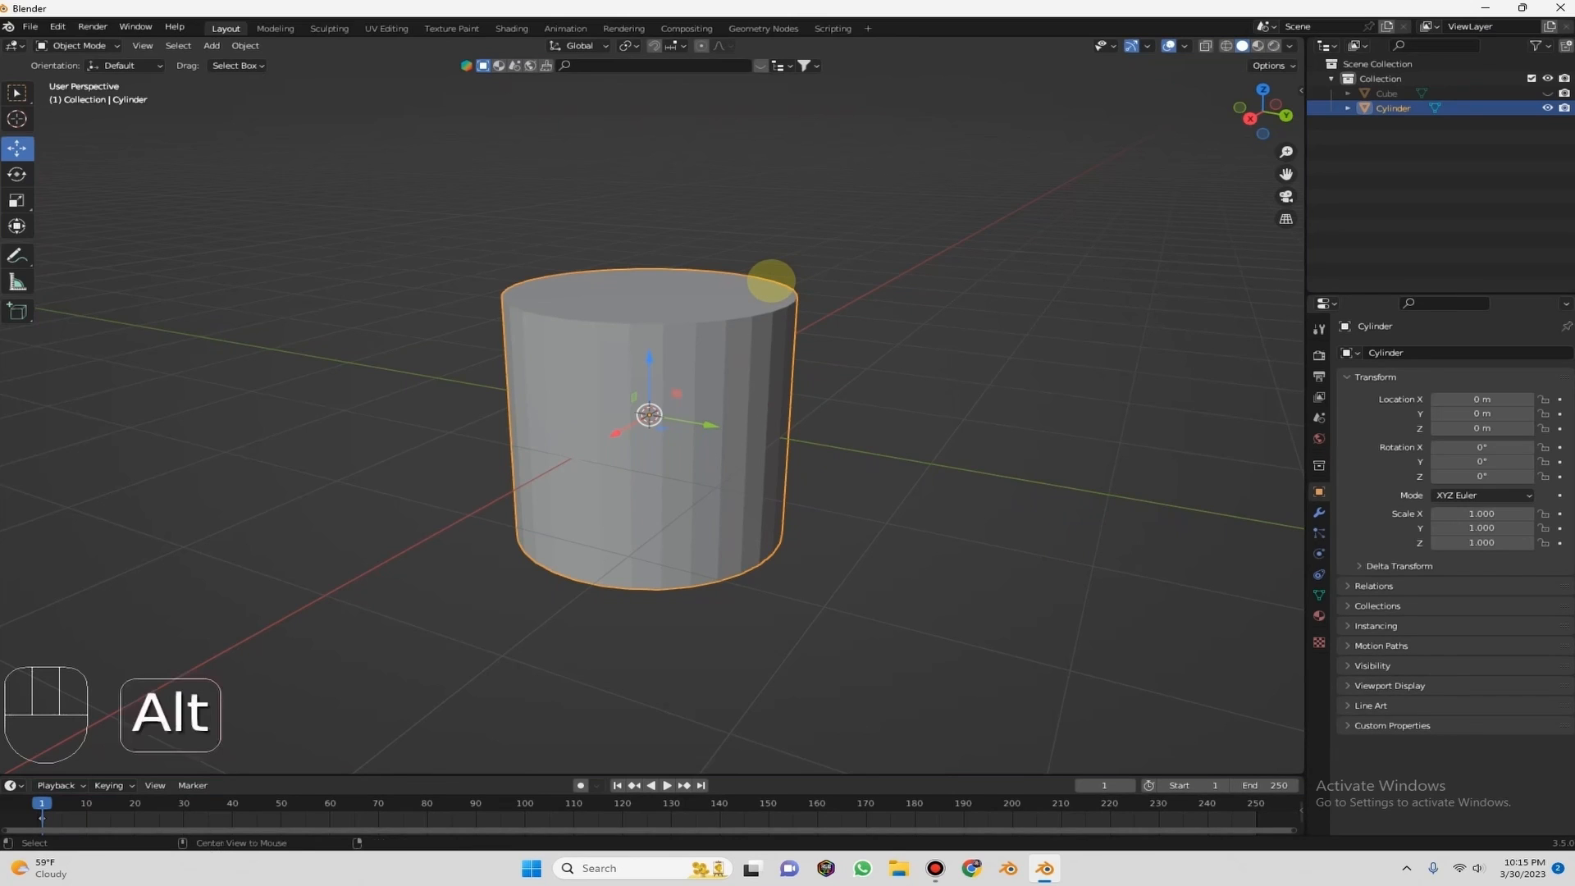
{"action": "key", "text": "alt+h"}
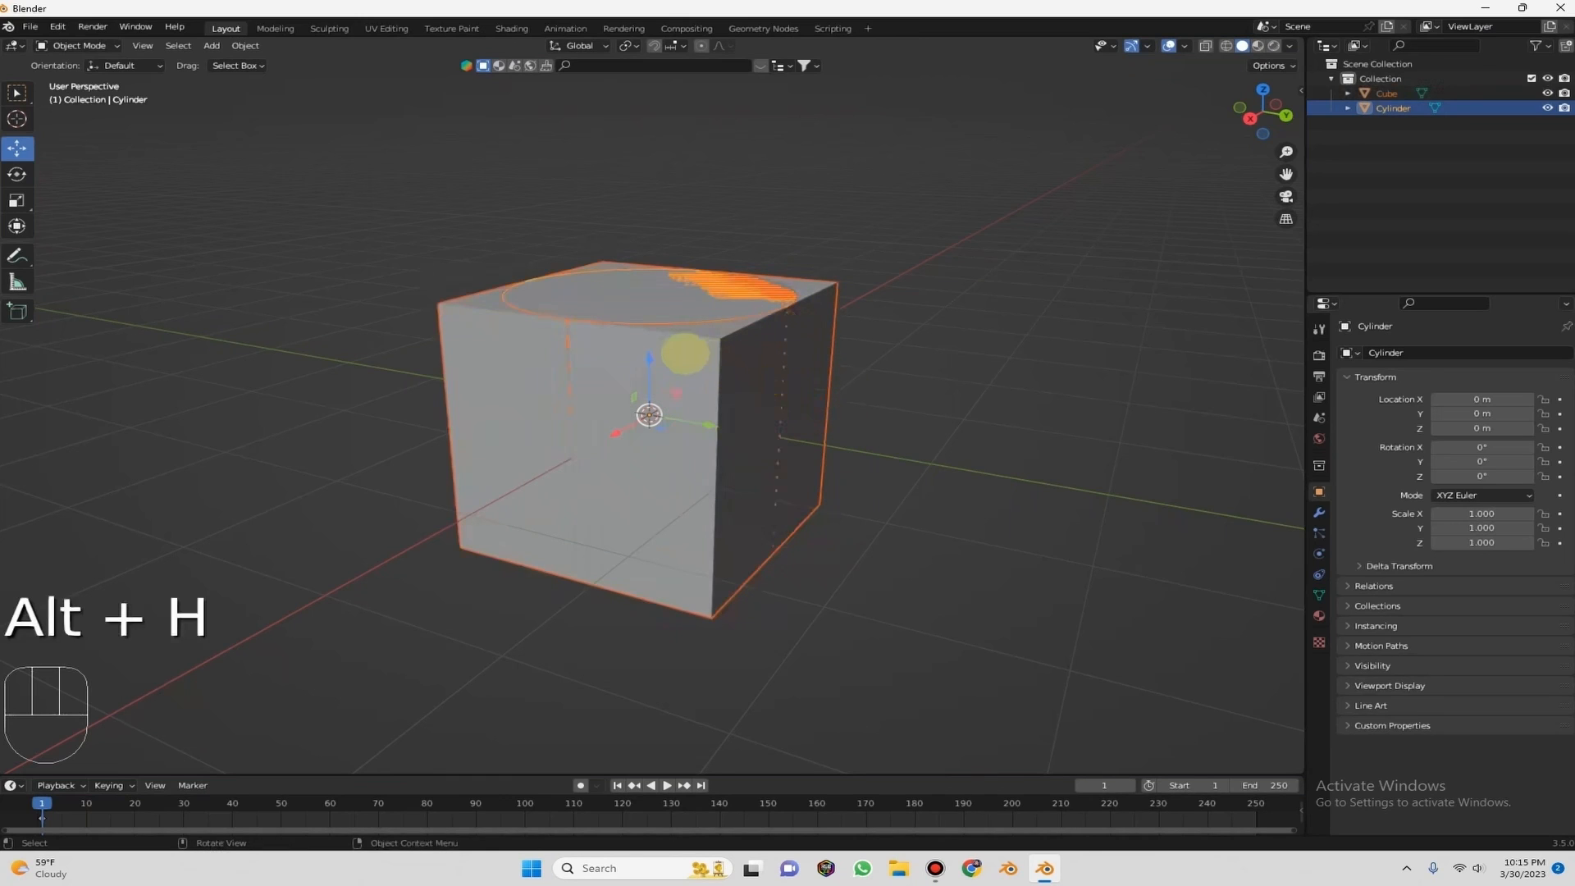
{"action": "left_click", "coordinate": [685, 351]}
{"action": "key", "text": "h"}
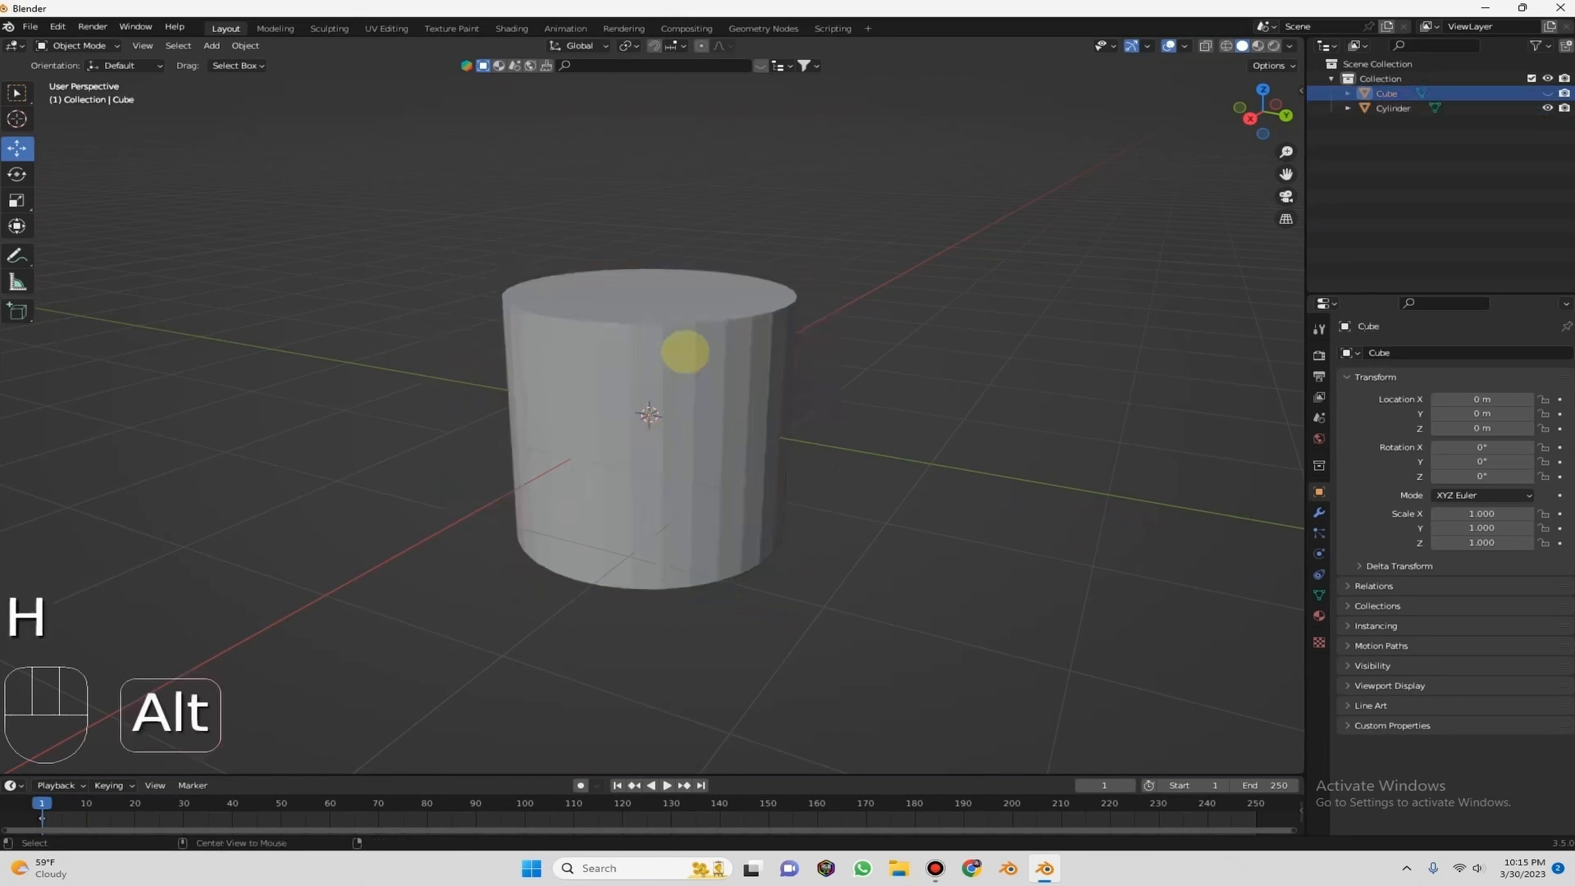
{"action": "key", "text": "alt+h"}
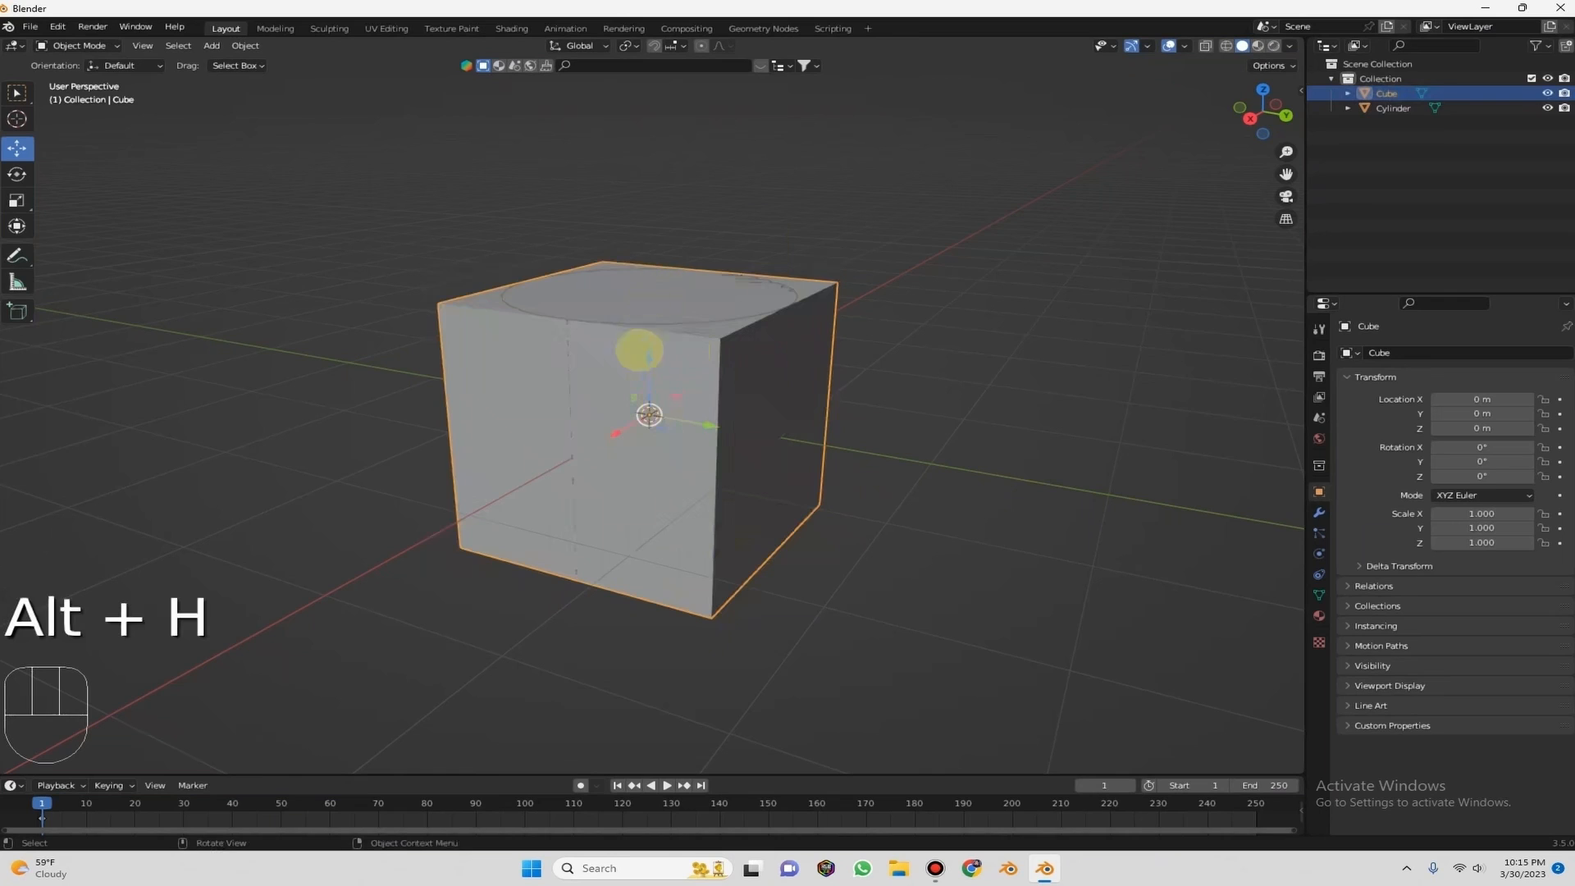
Select the cylinder and the cube together, hide both, and reveal them again.
{"action": "left_click", "coordinate": [638, 300]}
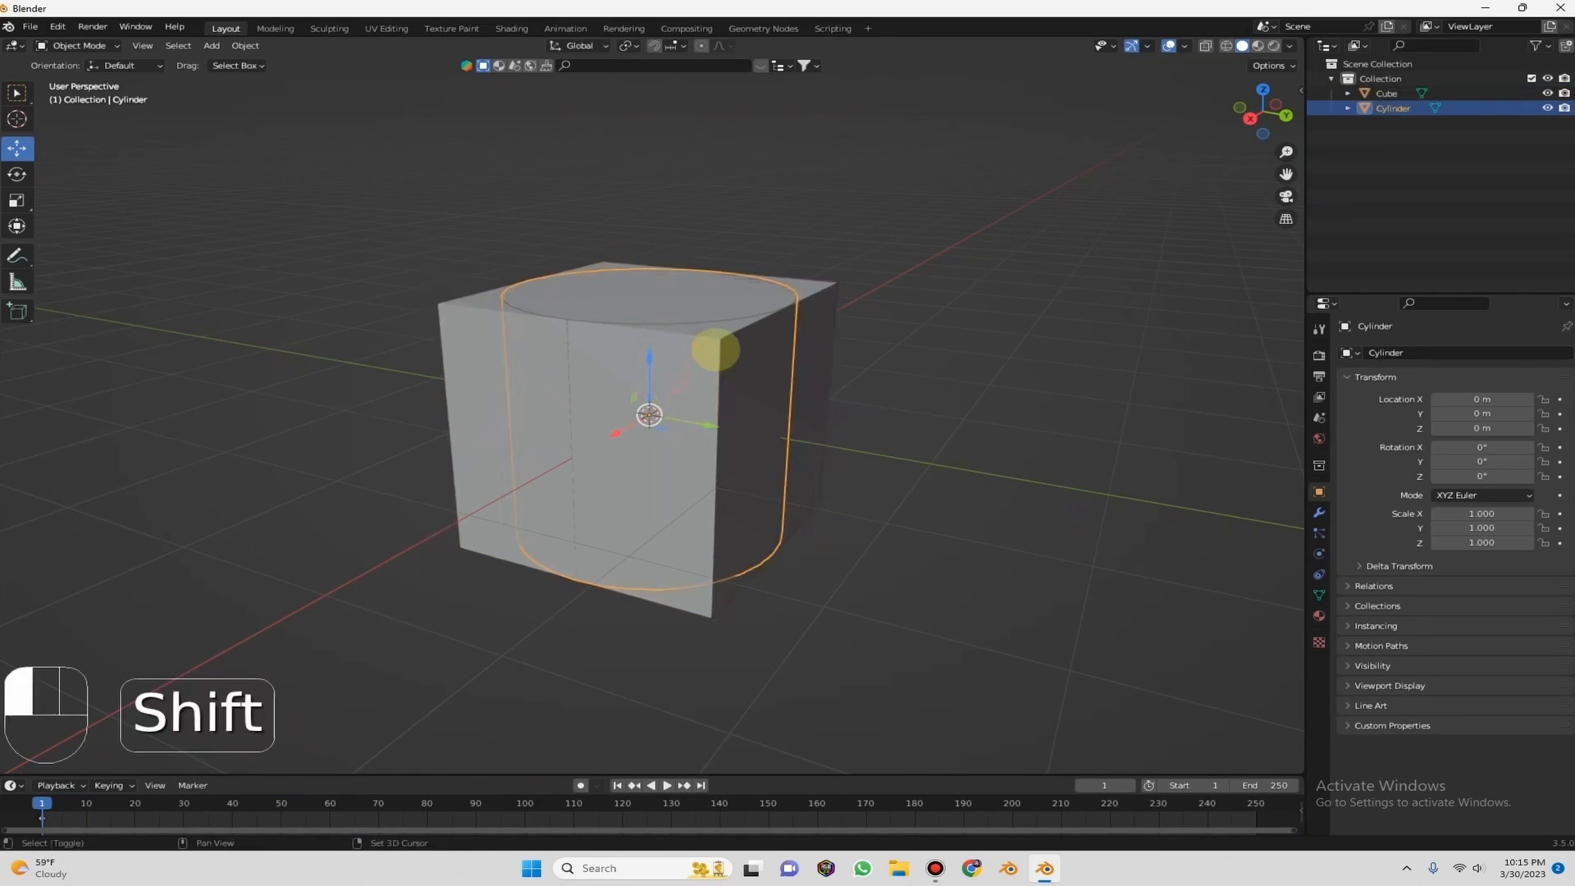
{"action": "left_click", "coordinate": [715, 350], "text": "shift"}
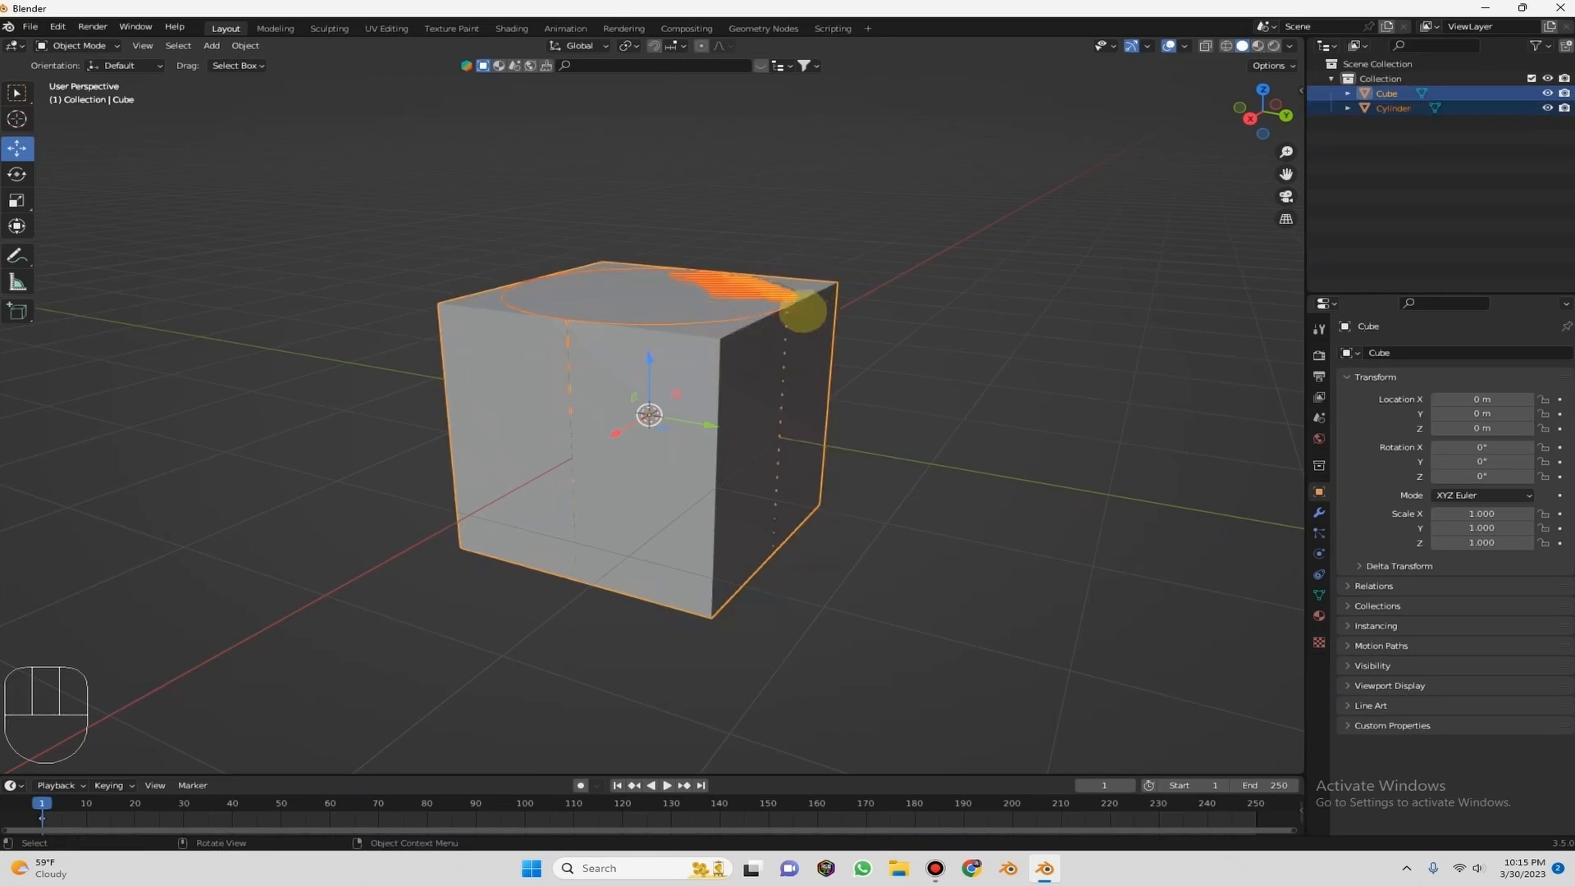
{"action": "key", "text": "h"}
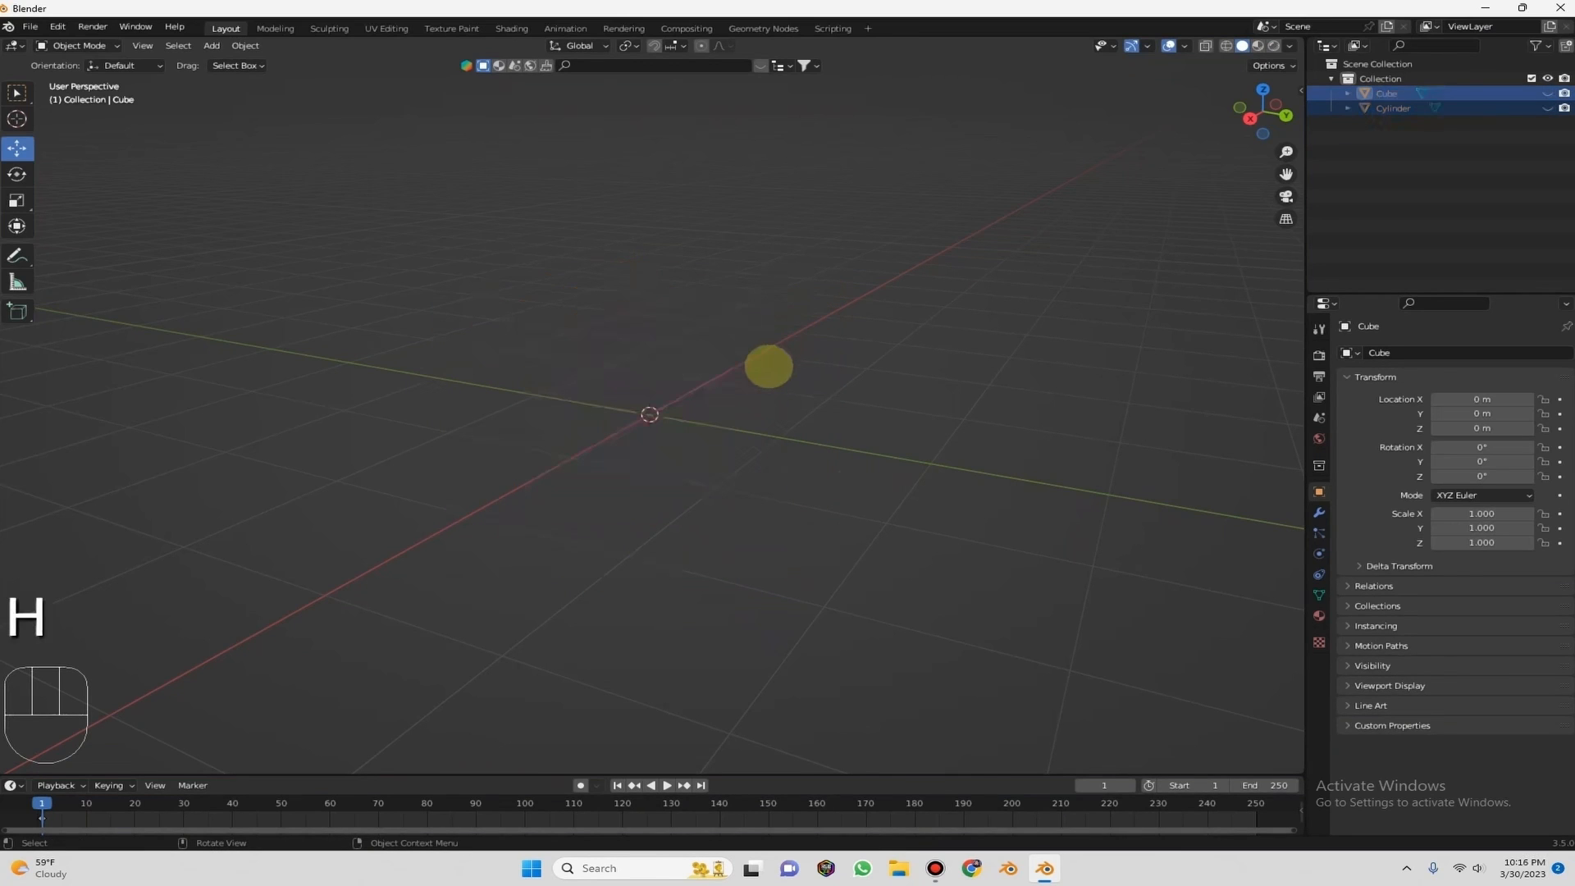
{"action": "key", "text": "alt"}
{"action": "key", "text": "alt+h"}
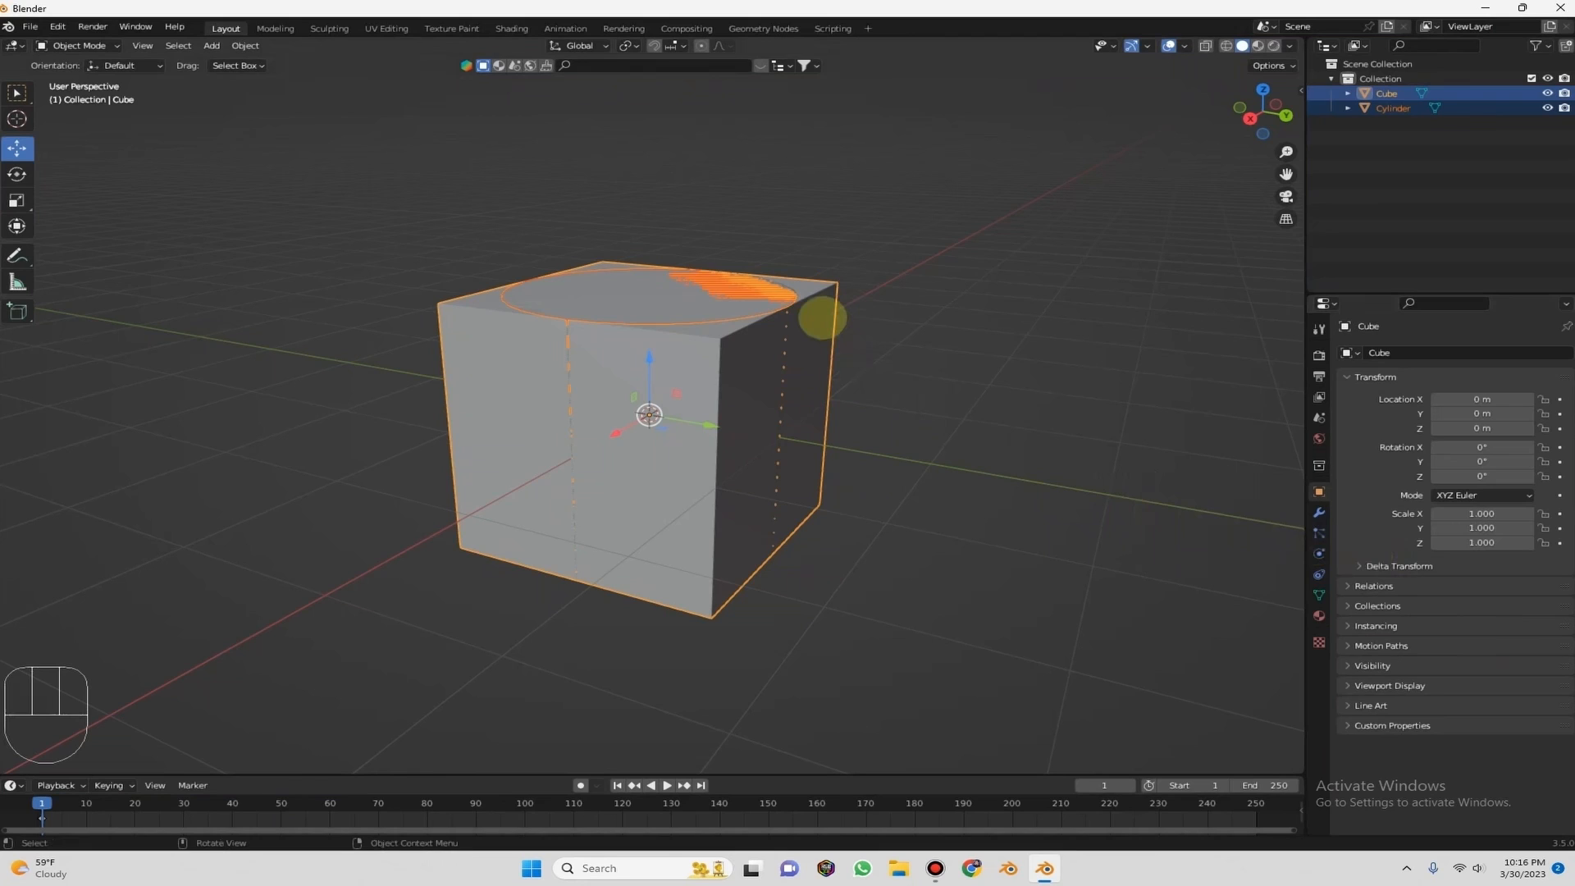
Select only the cube and delete it.
{"action": "left_click", "coordinate": [722, 282]}
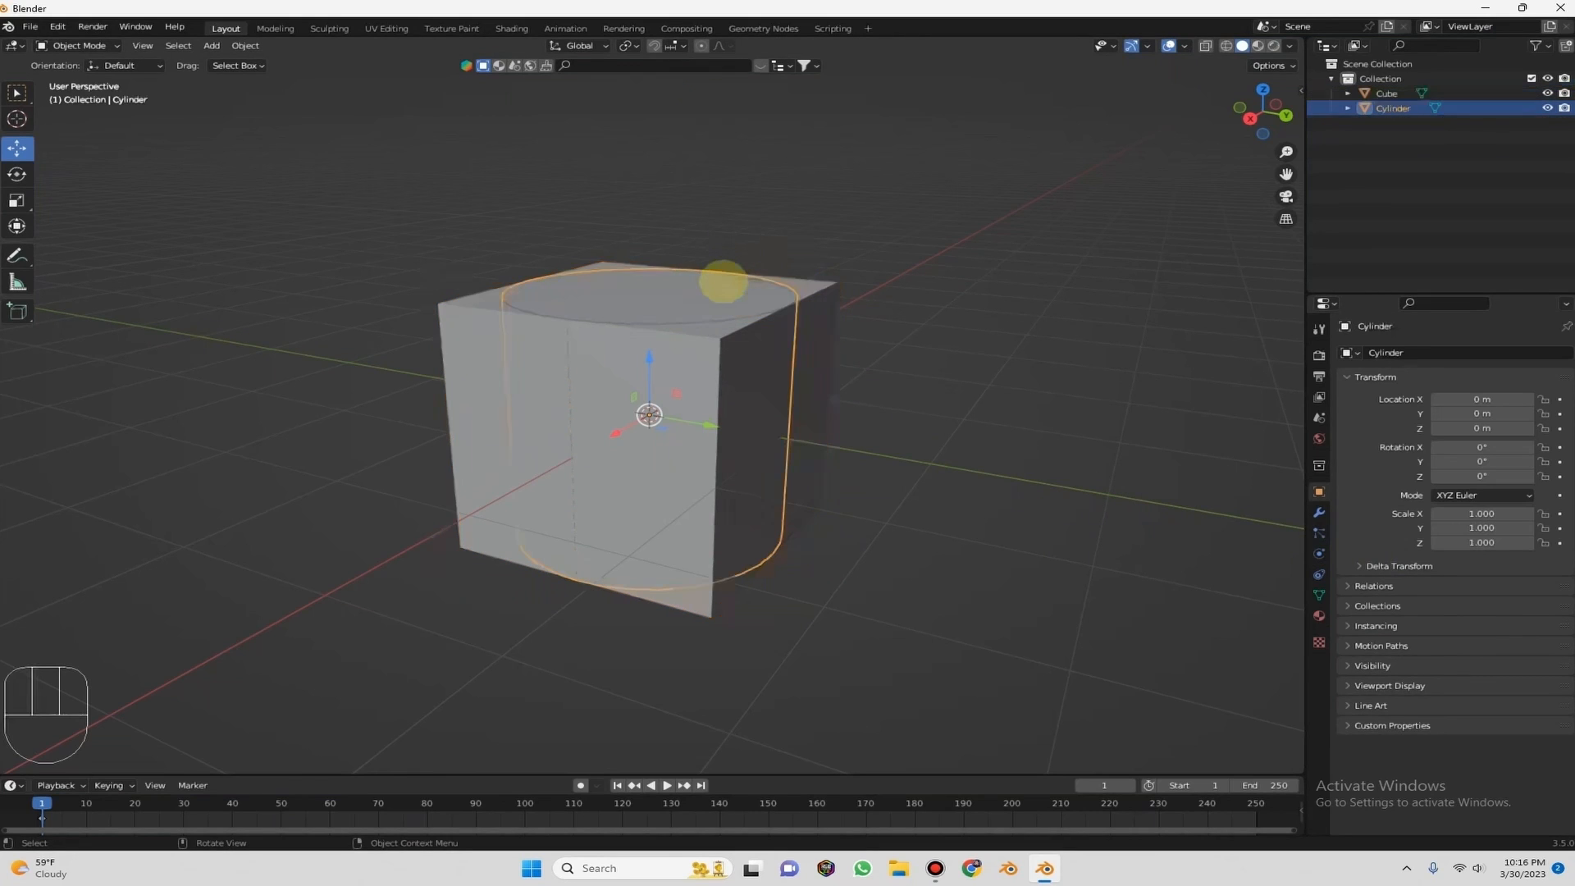
{"action": "left_click", "coordinate": [819, 317]}
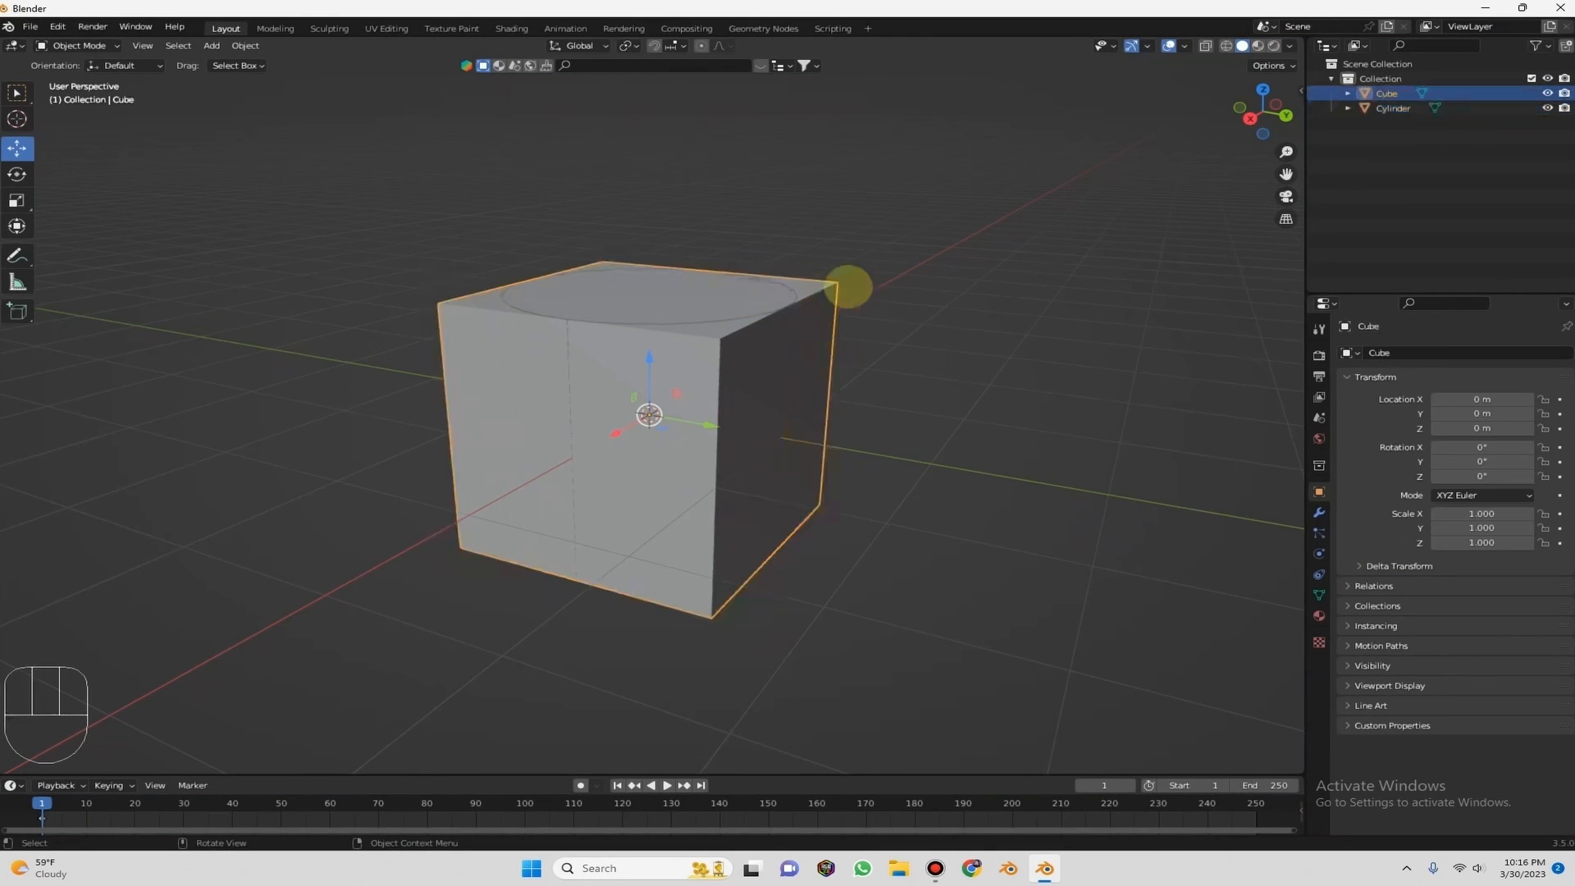
{"action": "key", "text": "x"}
{"action": "left_click", "coordinate": [845, 284]}
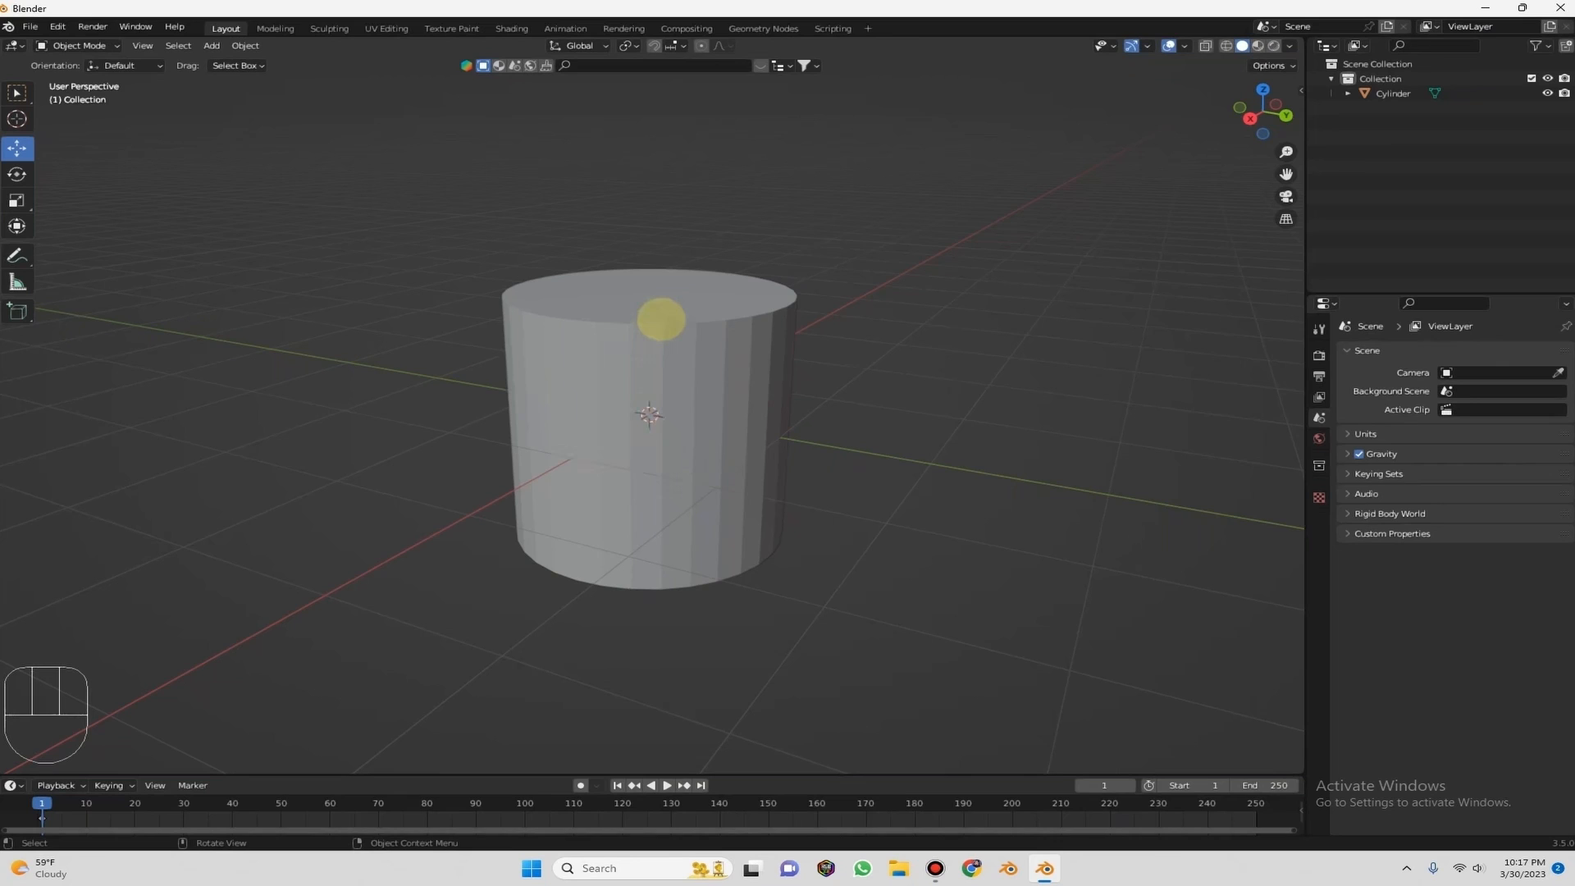
Switch to the Select tool and freely move the cylinder to about X -0.37 m, Y 0.24 m, Z 0.54 m.
{"action": "left_click", "coordinate": [661, 319]}
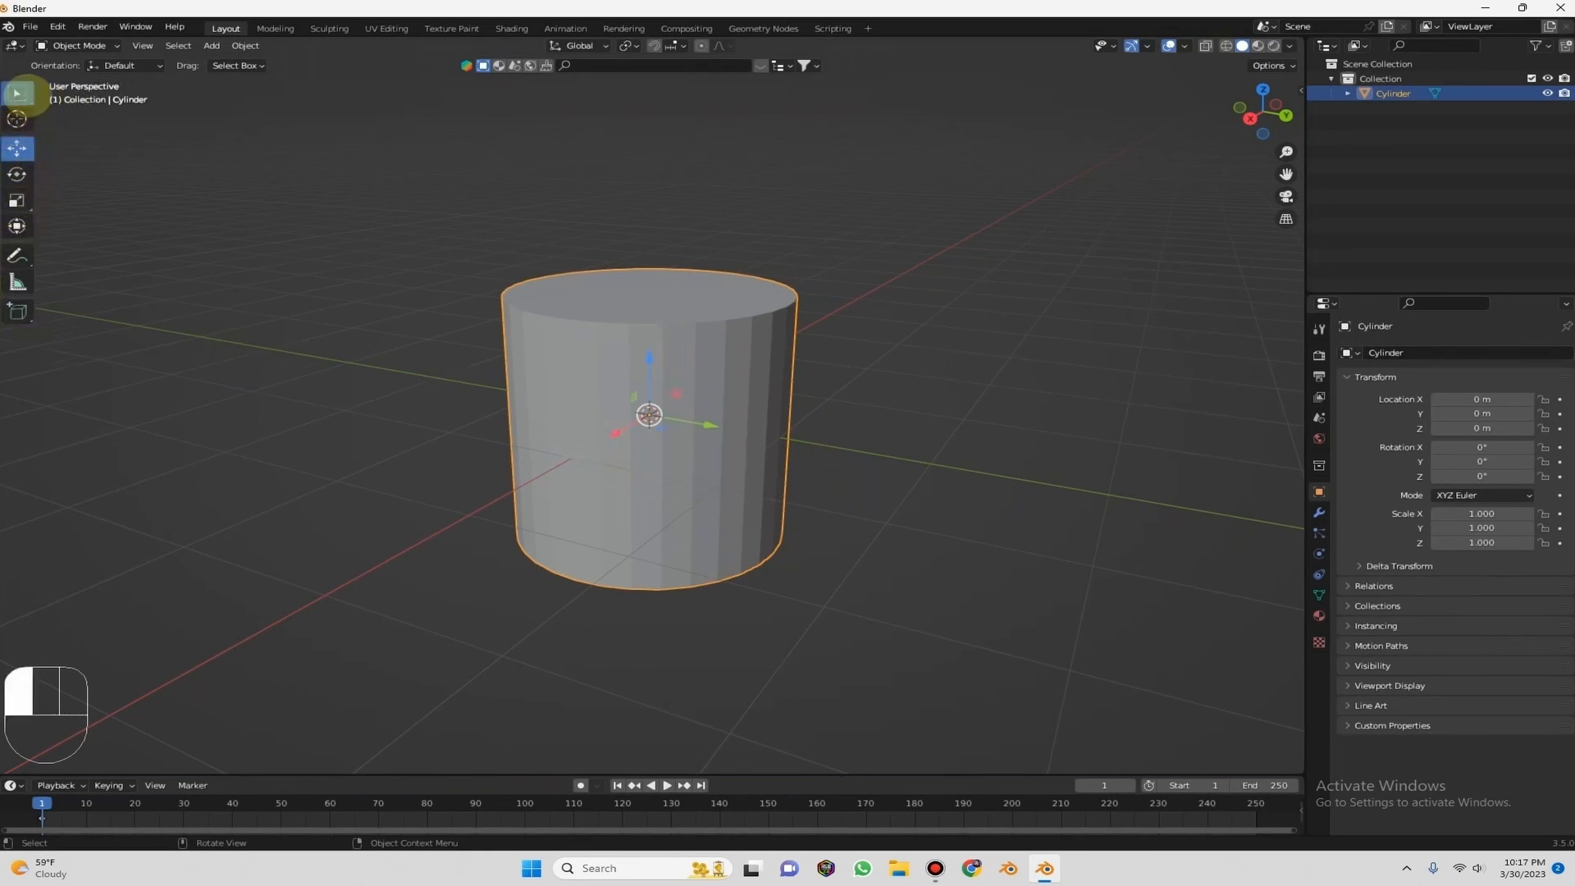
{"action": "left_click", "coordinate": [17, 93]}
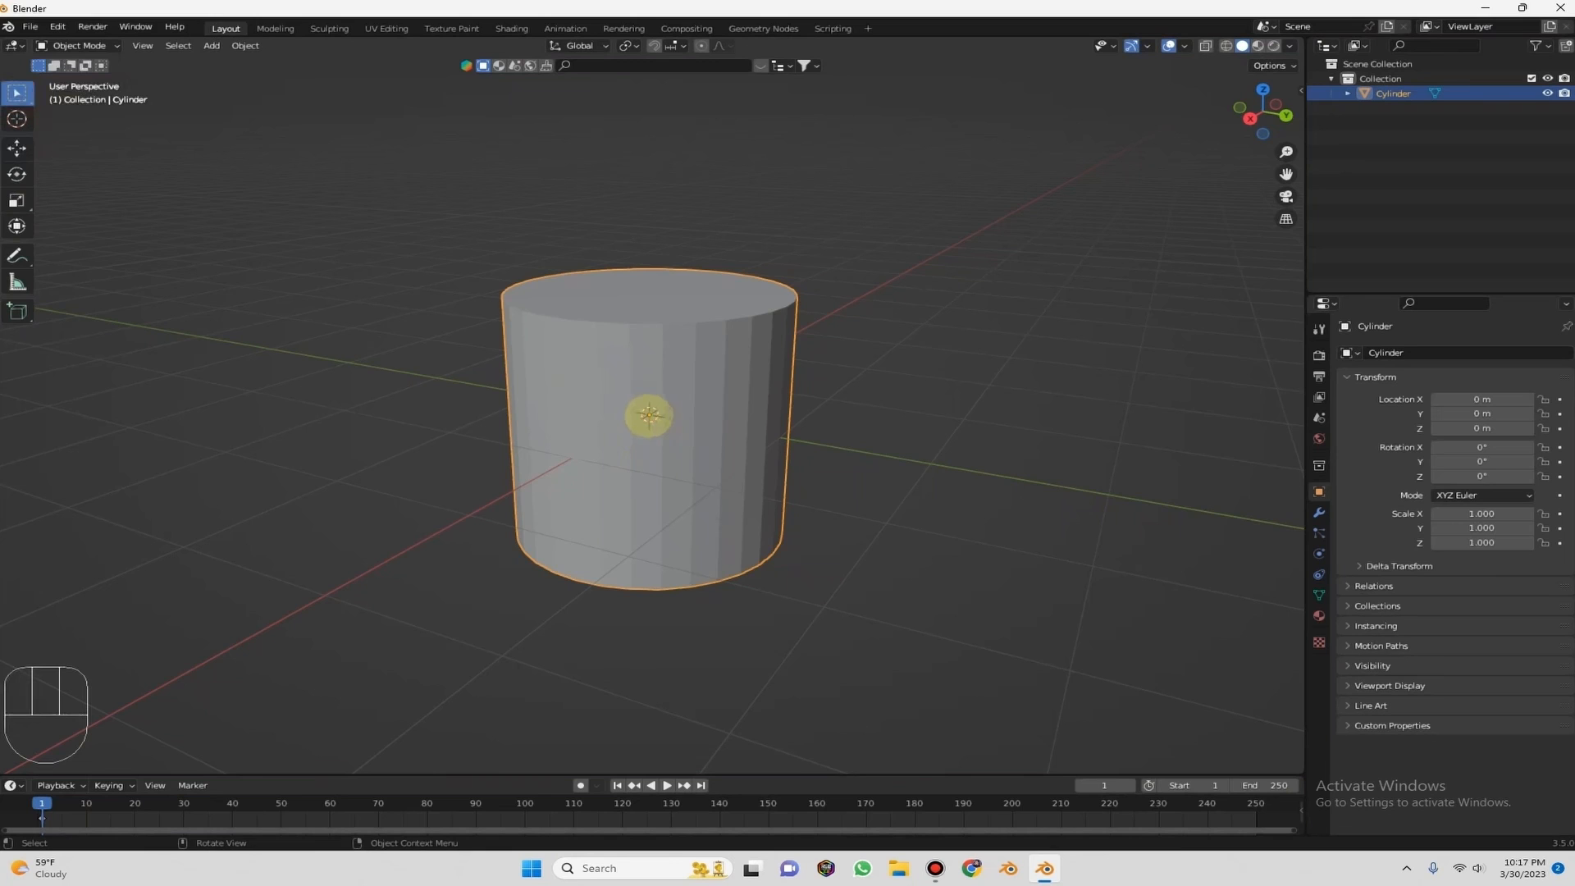
{"action": "scroll", "coordinate": [649, 415], "scroll_direction": "up", "scroll_amount": 3}
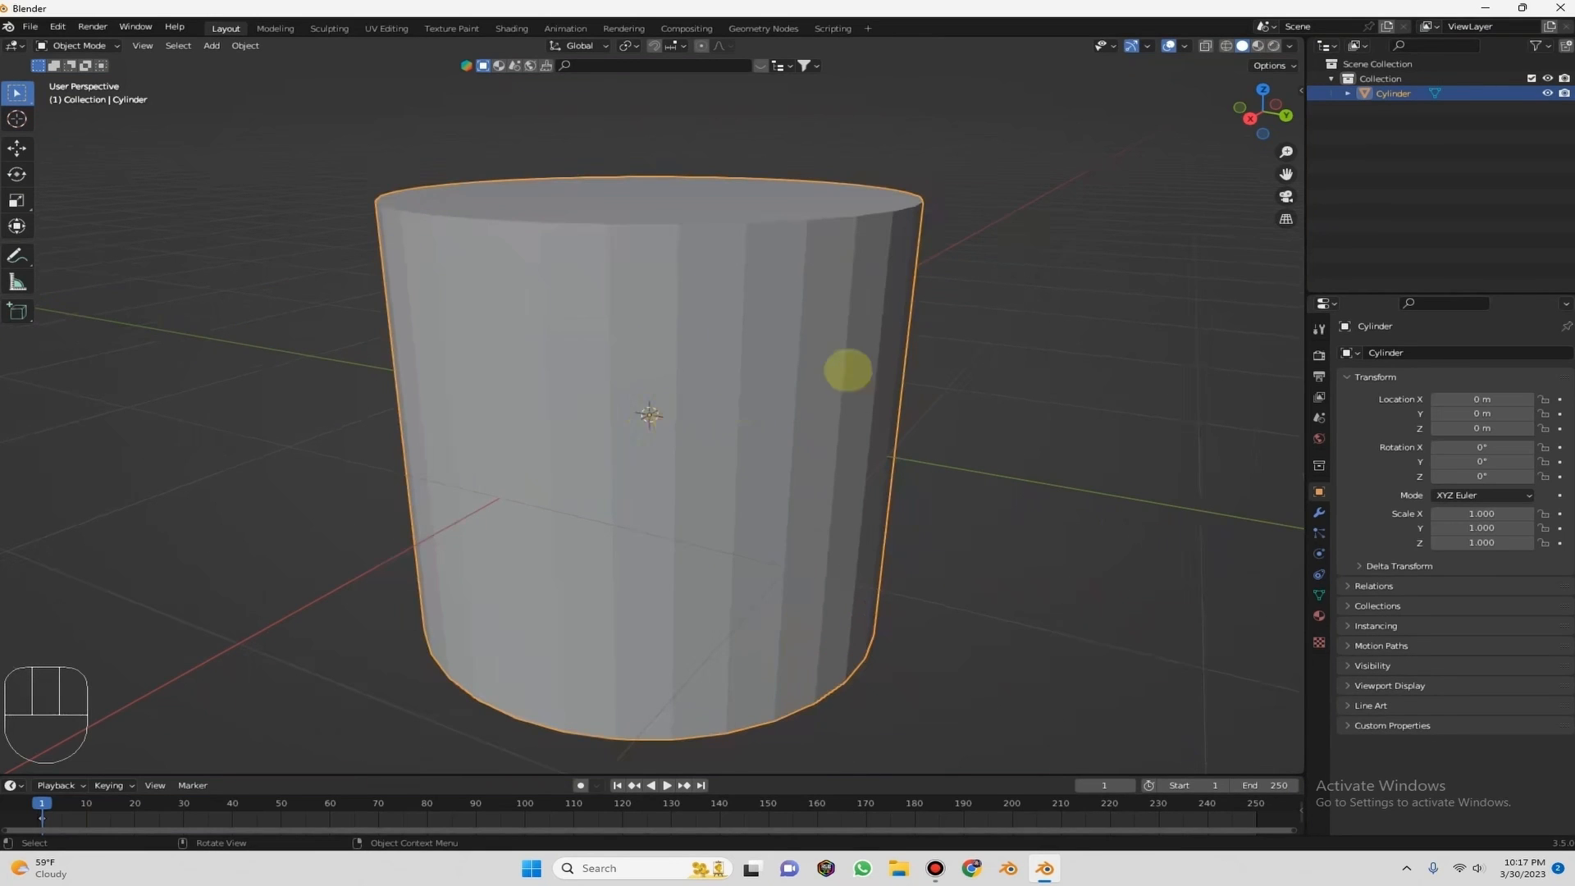
{"action": "scroll", "coordinate": [632, 397], "scroll_direction": "down", "scroll_amount": 3}
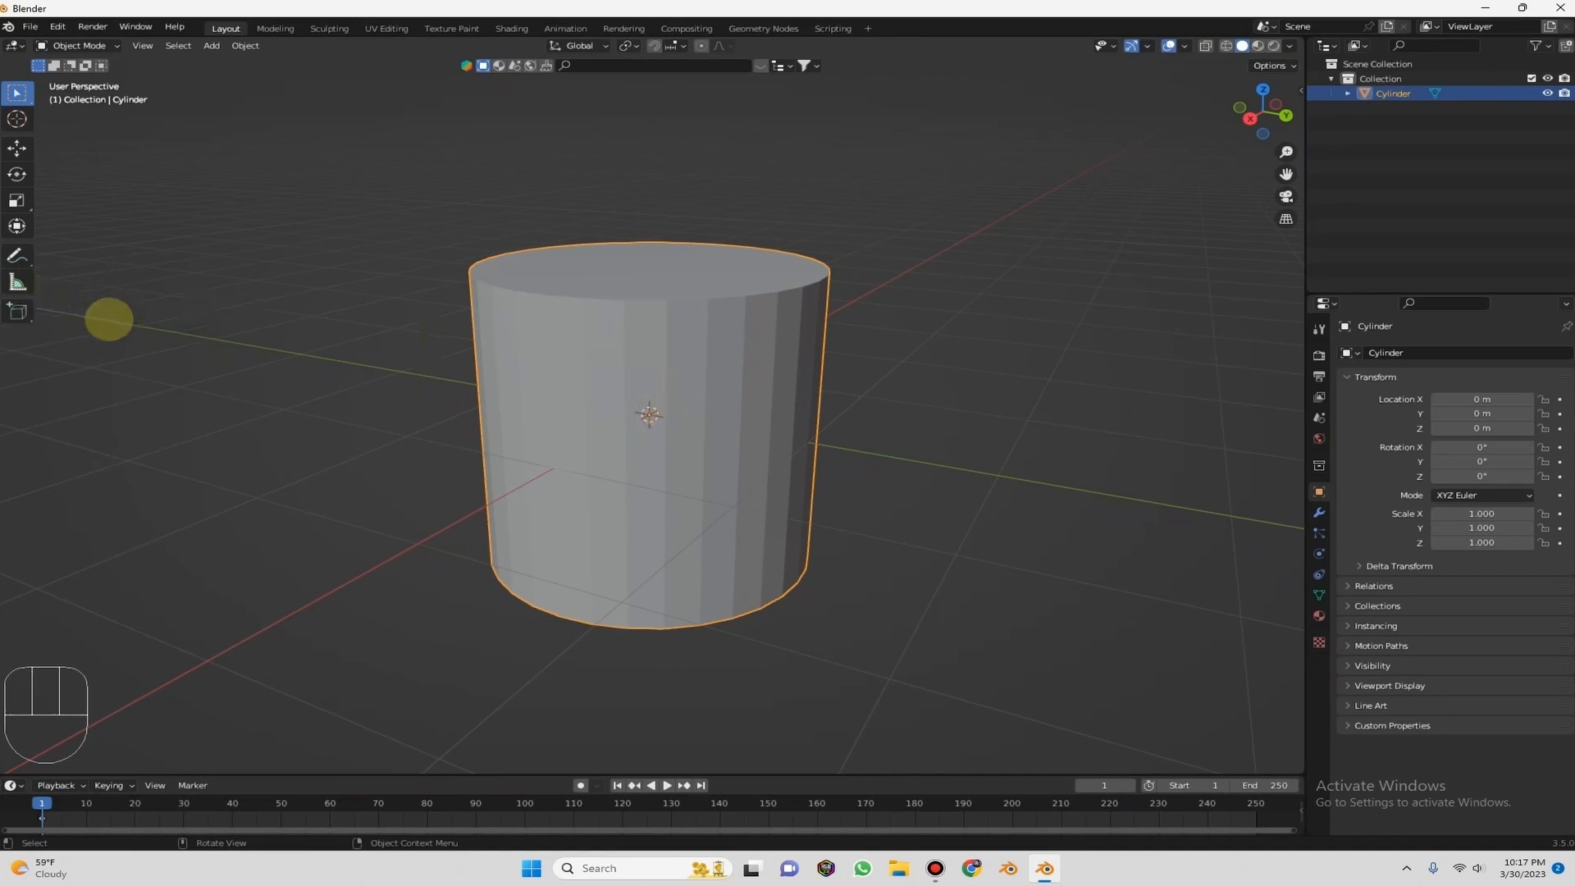
{"action": "key", "text": "g"}
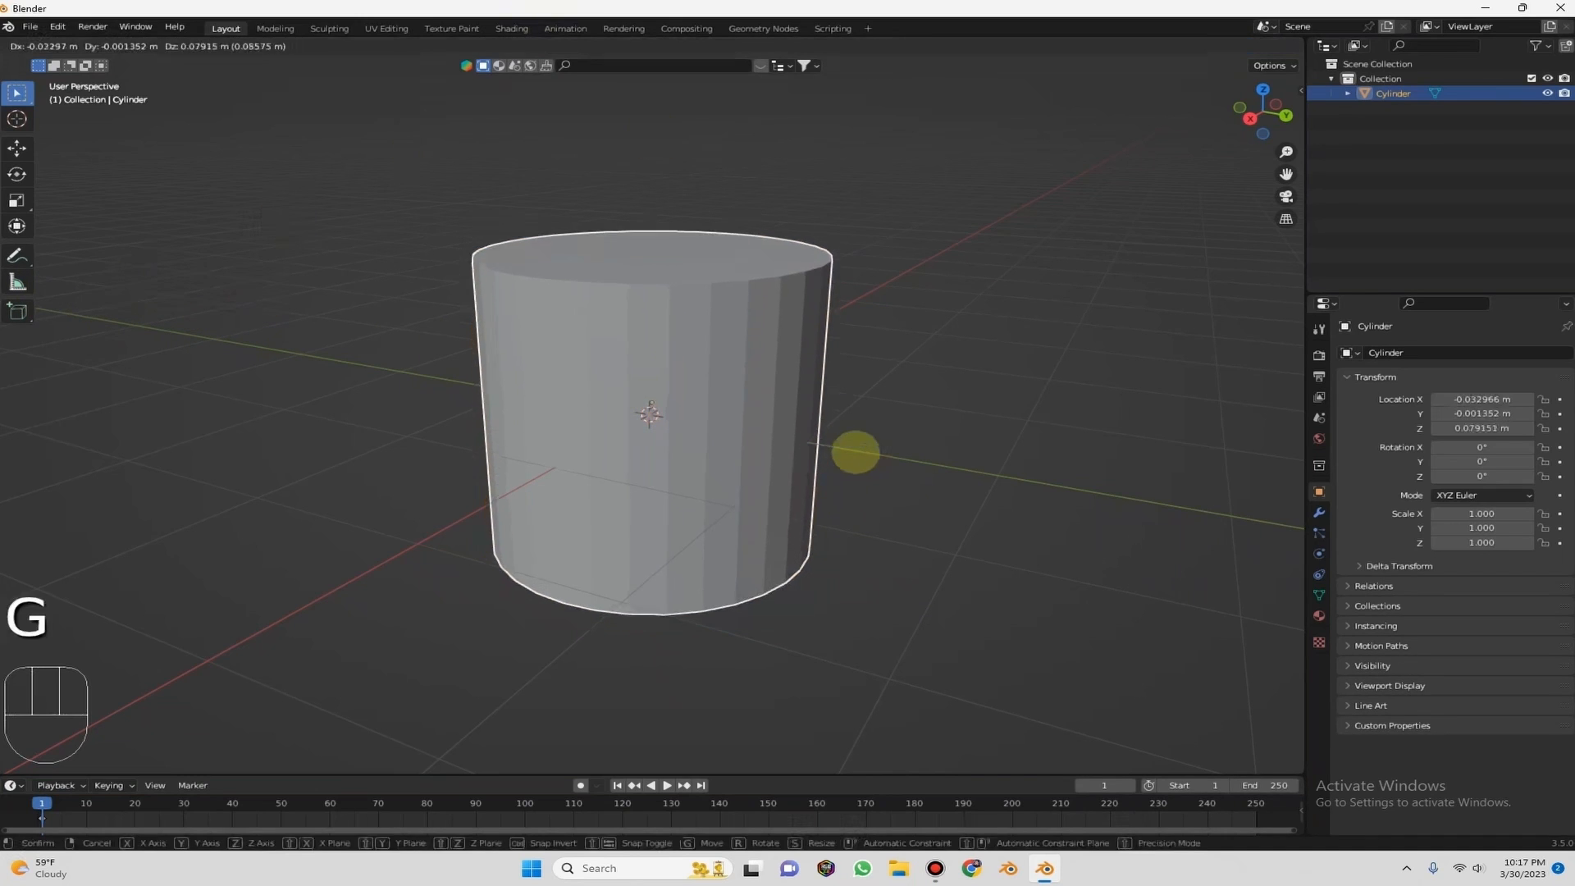
{"action": "left_click", "coordinate": [918, 383]}
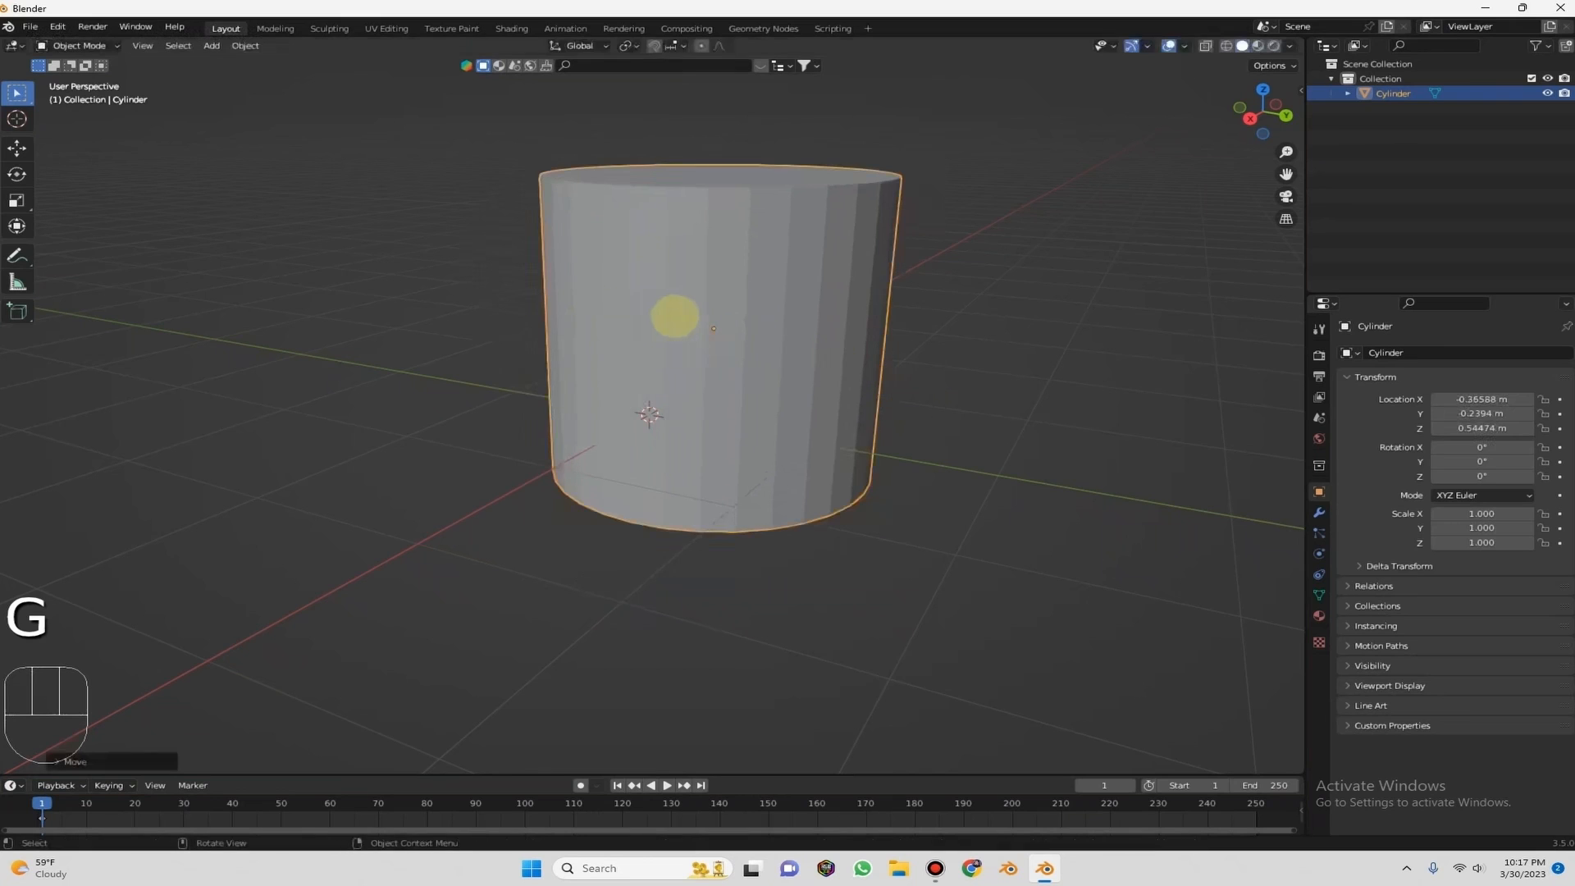
Move the cylinder freely again to about X -0.86 m, Y 0.94 m, Z 0.80 m.
{"action": "key", "text": "g"}
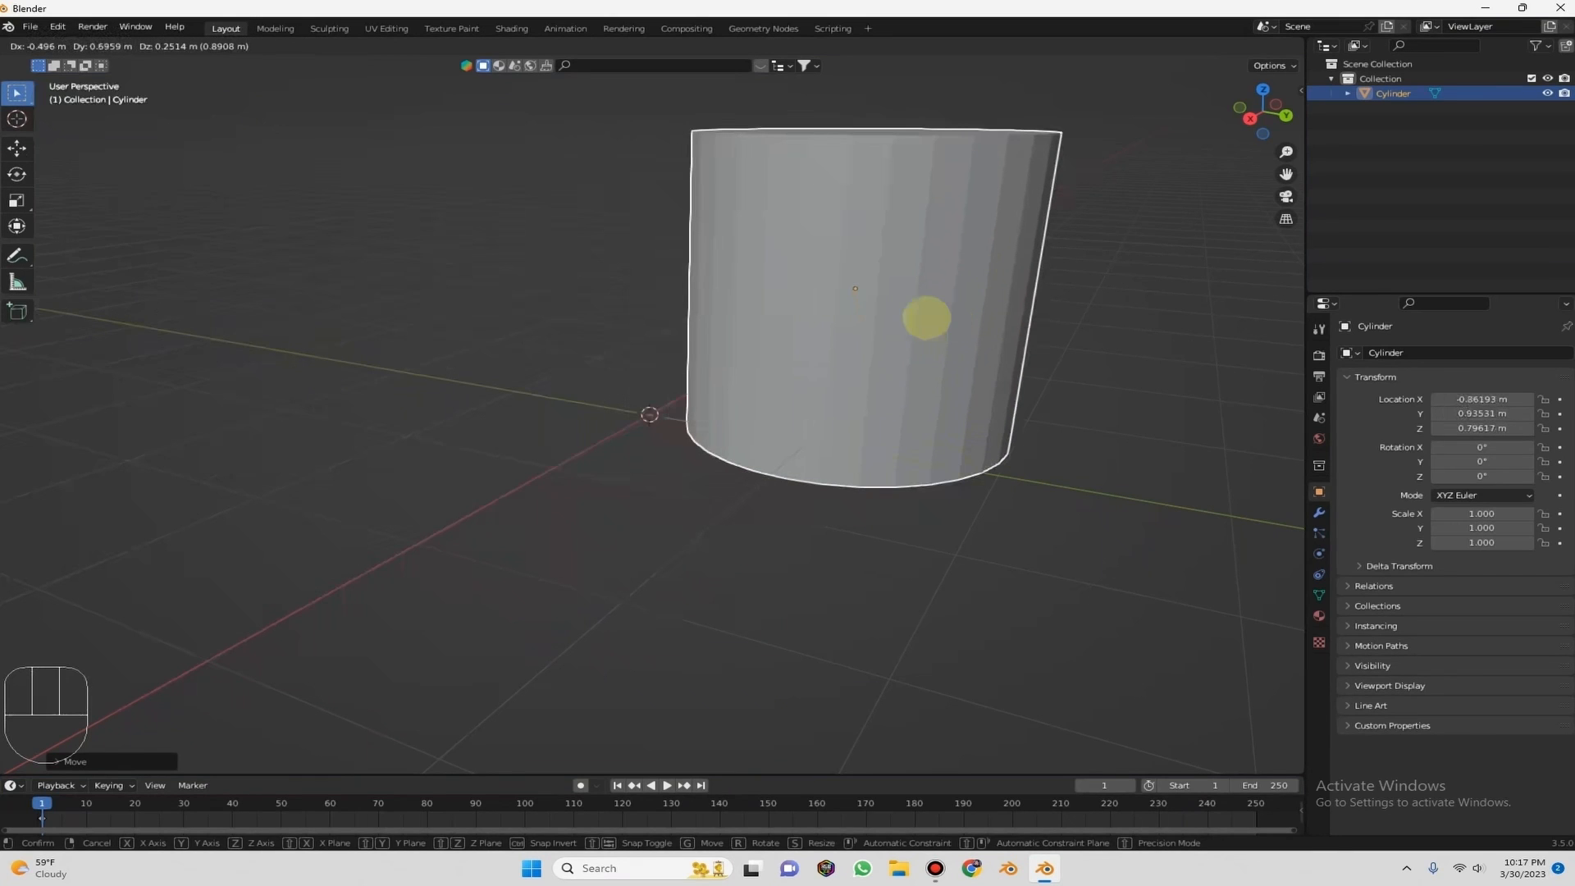
{"action": "left_click", "coordinate": [926, 318]}
{"action": "left_click_drag", "start_coordinate": [1294, 92], "coordinate": [1153, 159]}
{"action": "scroll", "coordinate": [1136, 177], "scroll_direction": "down", "scroll_amount": 1}
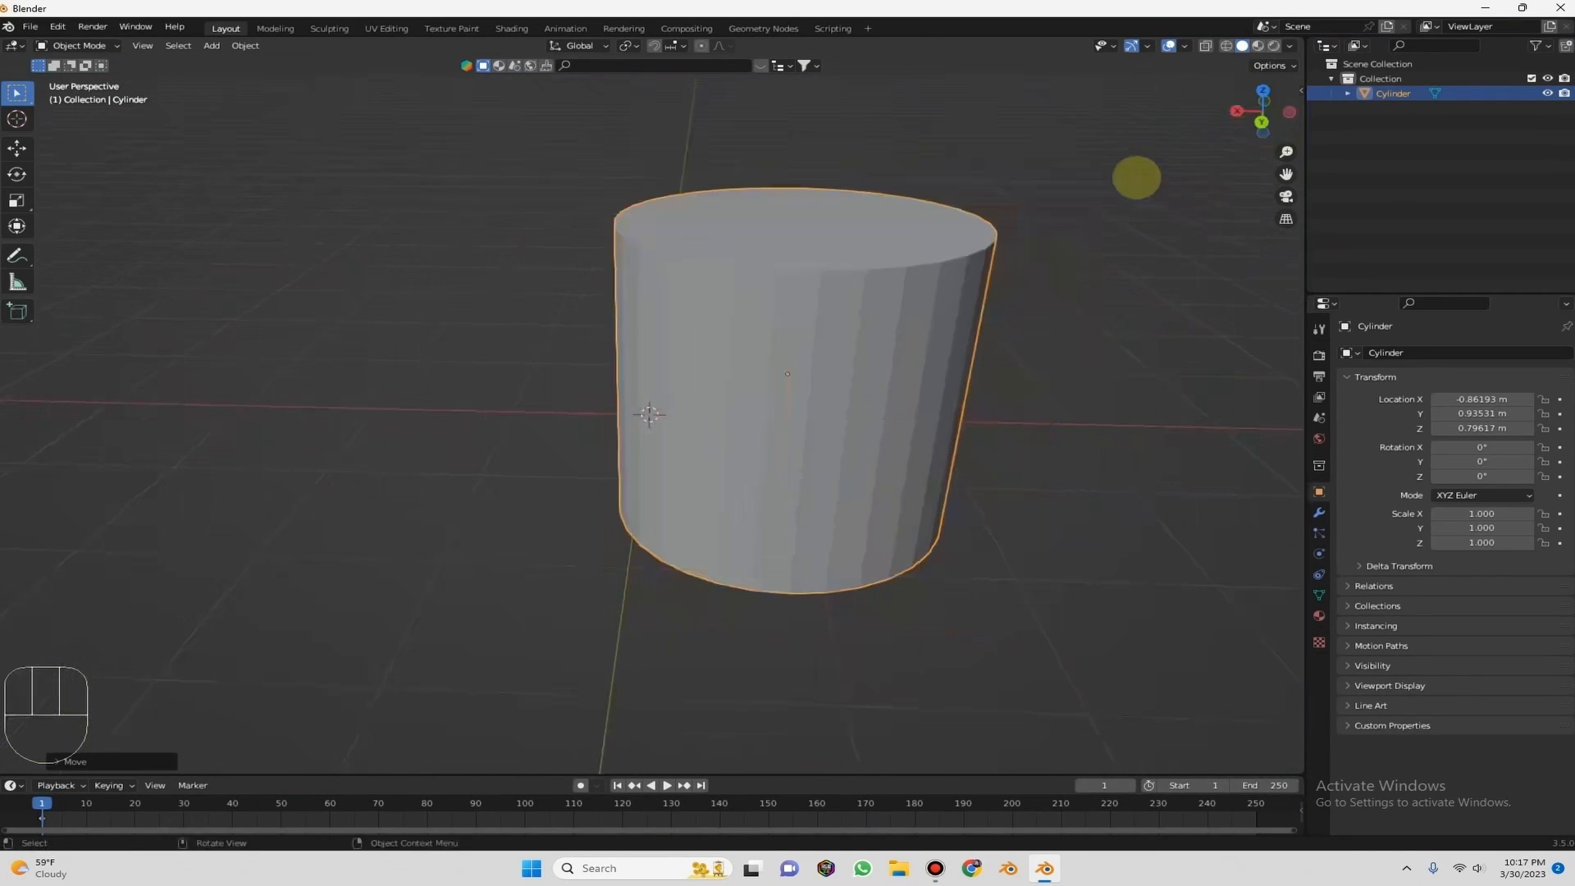
Try to rotate the cylinder freely about its centred origin.
{"action": "left_click_drag", "start_coordinate": [1258, 100], "coordinate": [1259, 111]}
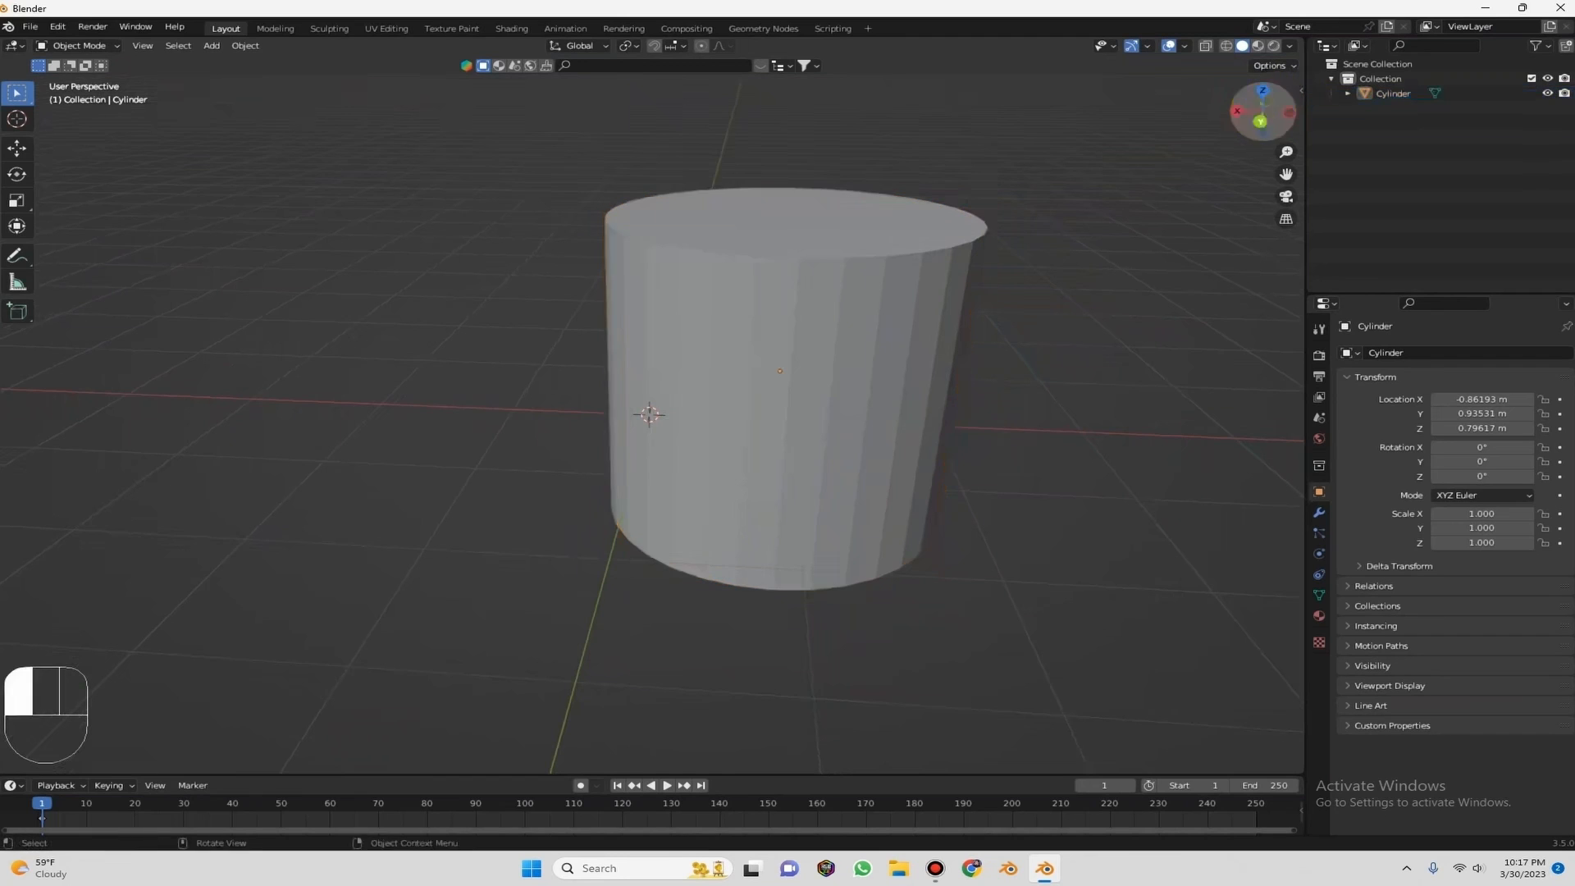
{"action": "left_click", "coordinate": [731, 253]}
{"action": "key", "text": "r"}
{"action": "right_click", "coordinate": [972, 228]}
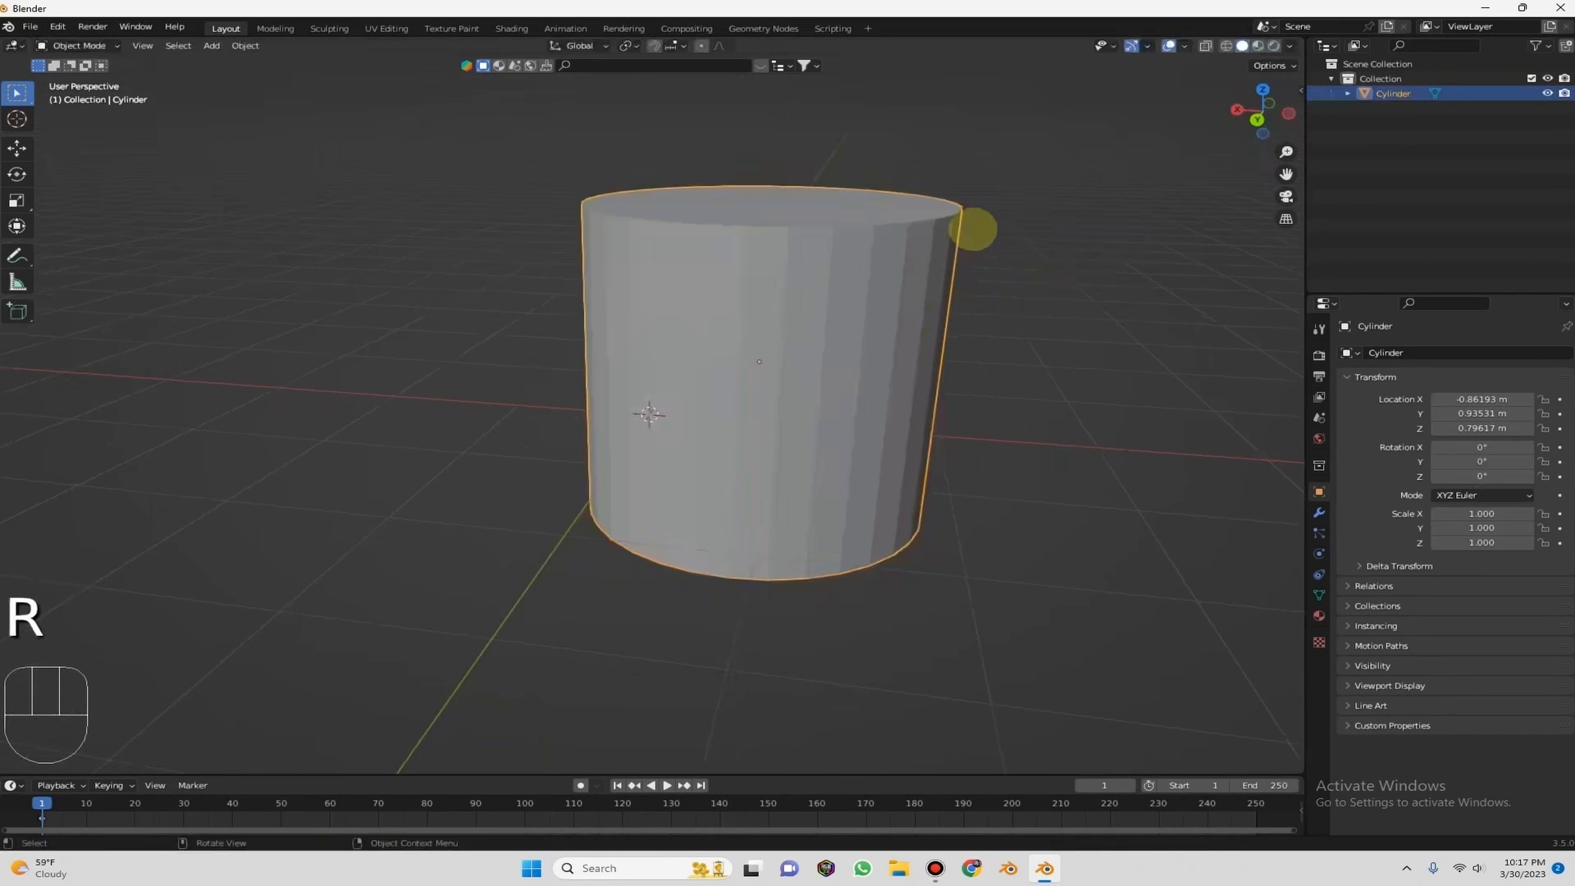
{"action": "key", "text": "r"}
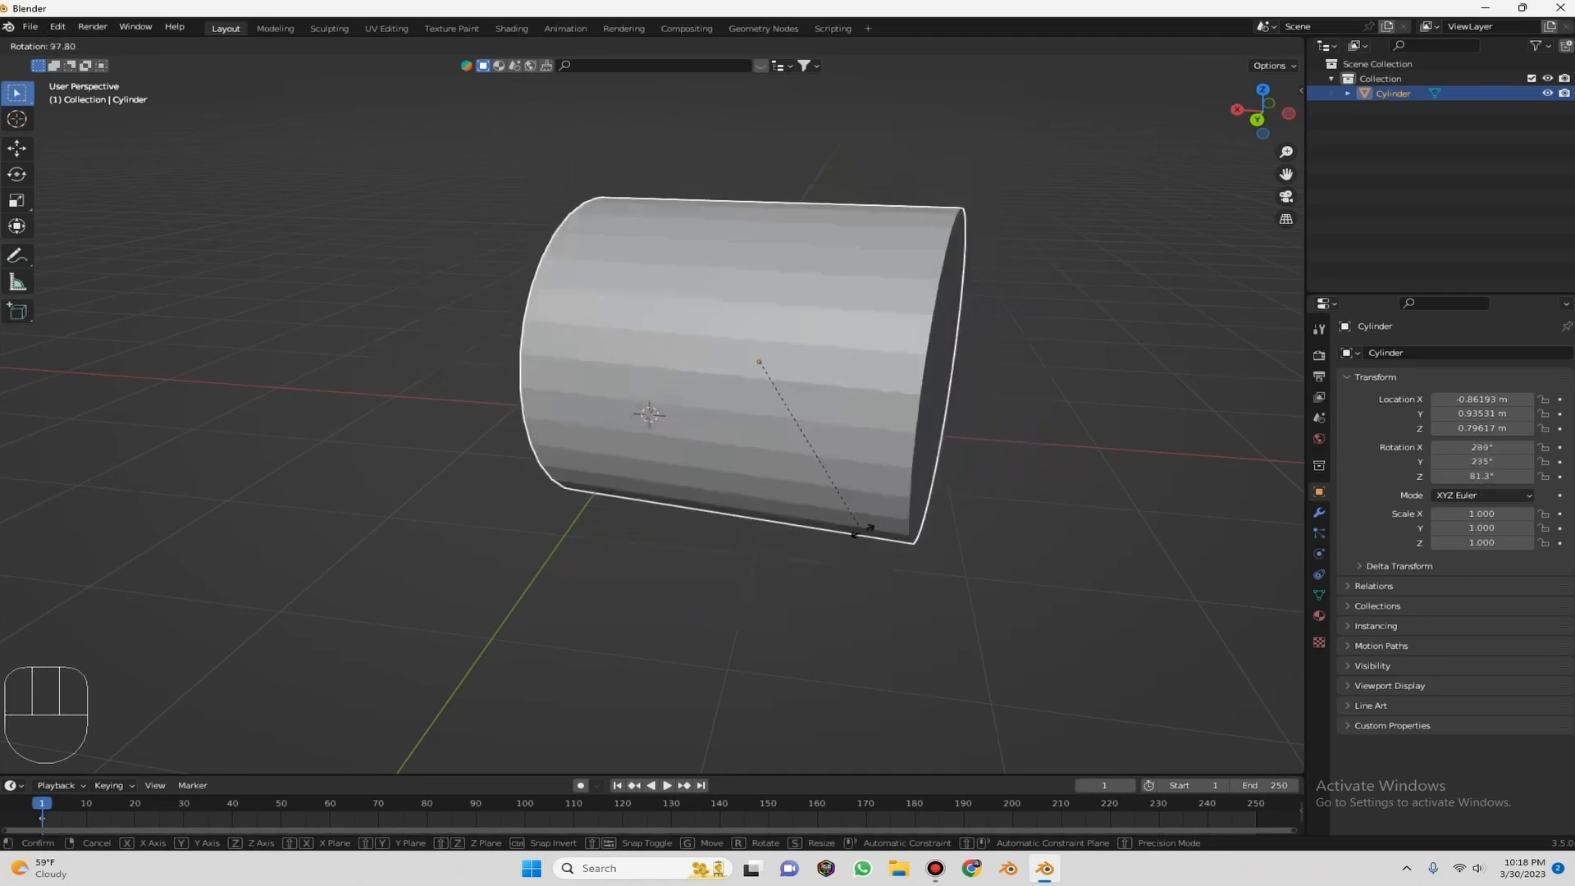
{"action": "right_click", "coordinate": [1049, 124]}
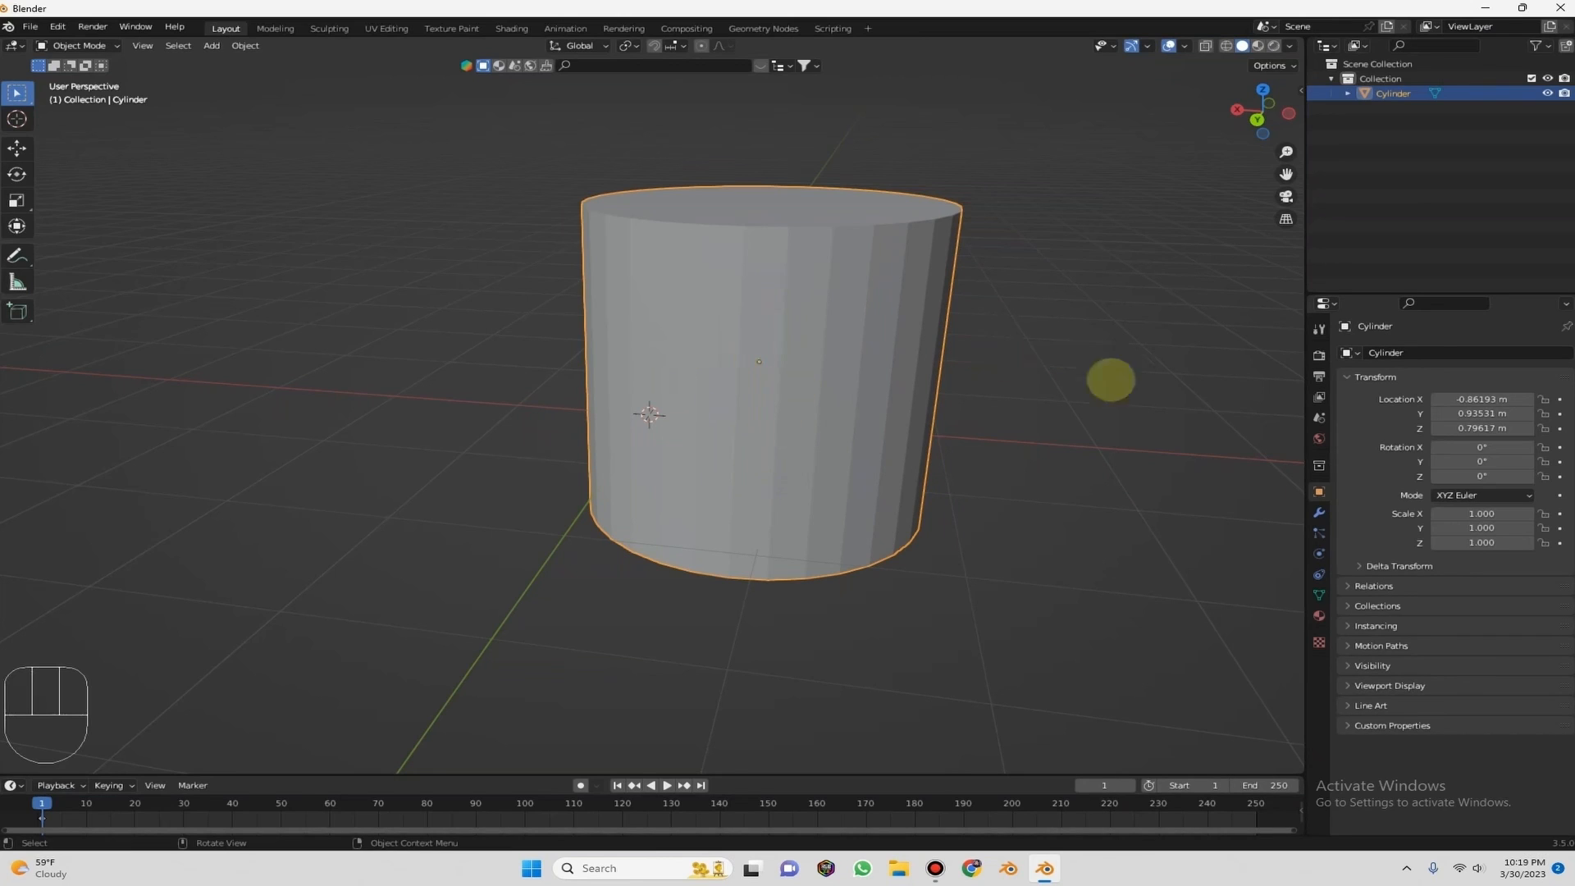
Move all of the cylinder's geometry away from its origin in Edit Mode and return to Object Mode.
{"action": "key", "text": "Tab"}
{"action": "key", "text": "g"}
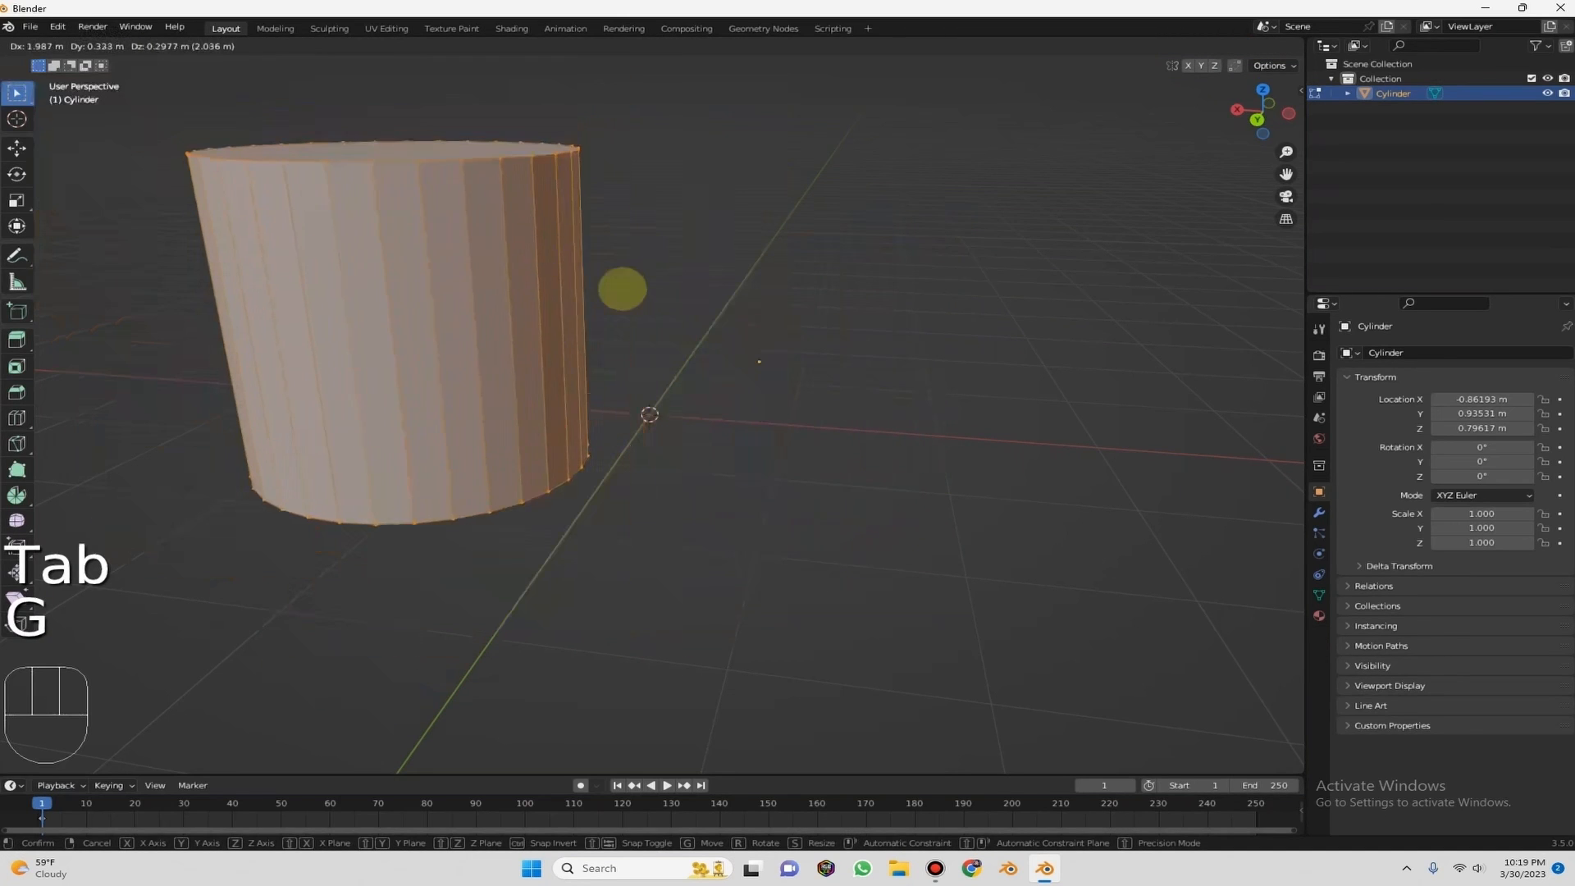
{"action": "left_click", "coordinate": [798, 403]}
{"action": "key", "text": "Tab"}
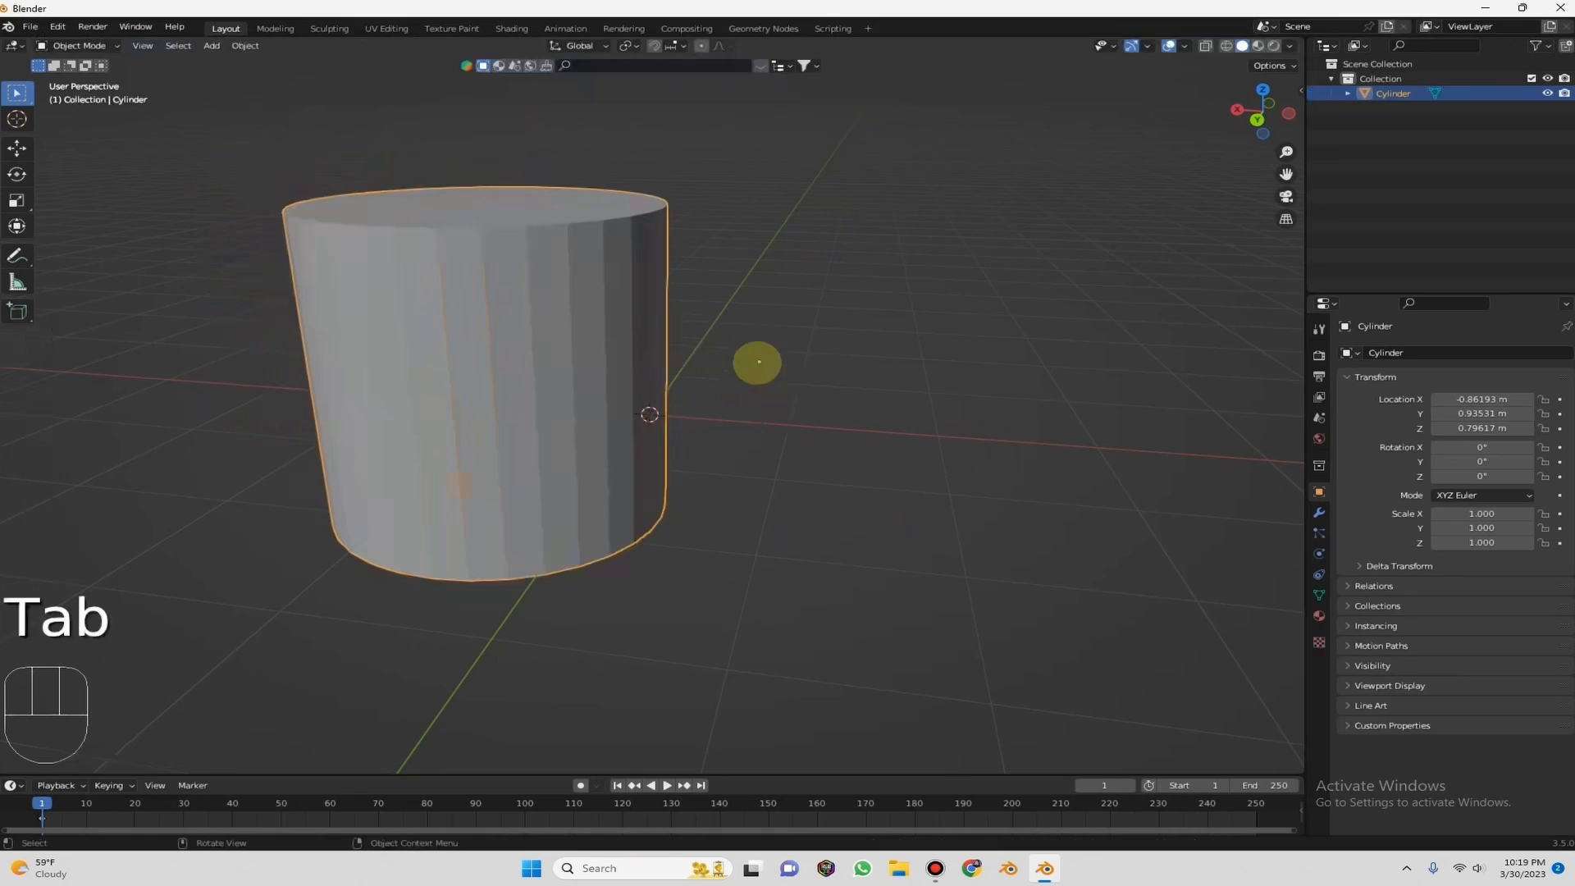
Try to rotate the cylinder about its offset origin, first freely and then about the global Z, X and Y axes.
{"action": "key", "text": "r"}
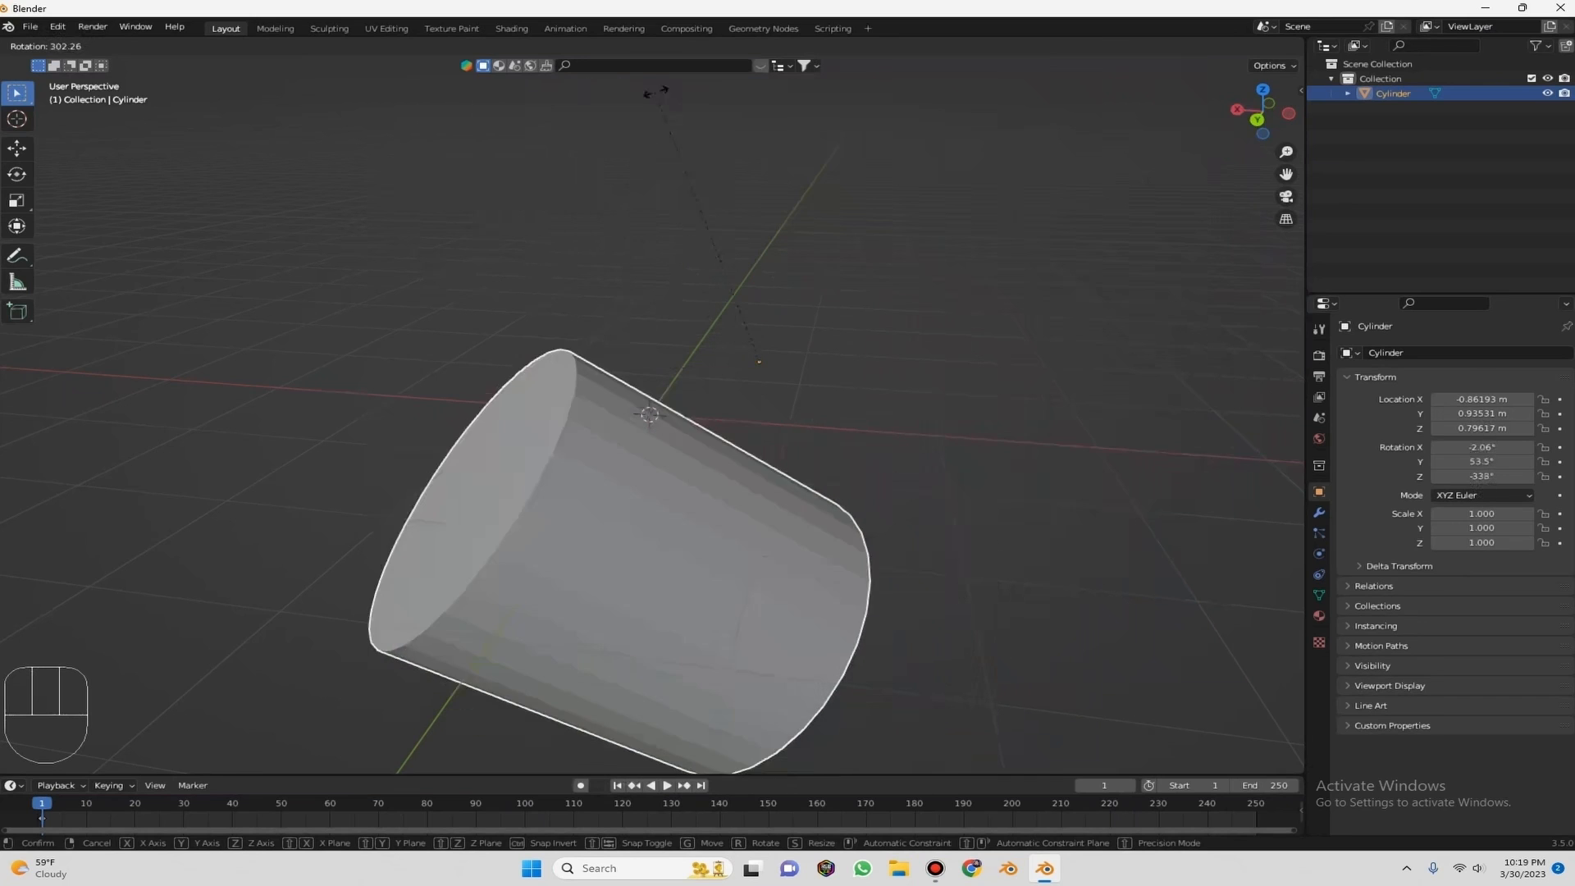
{"action": "right_click", "coordinate": [668, 95]}
{"action": "key", "text": "r"}
{"action": "key", "text": "z"}
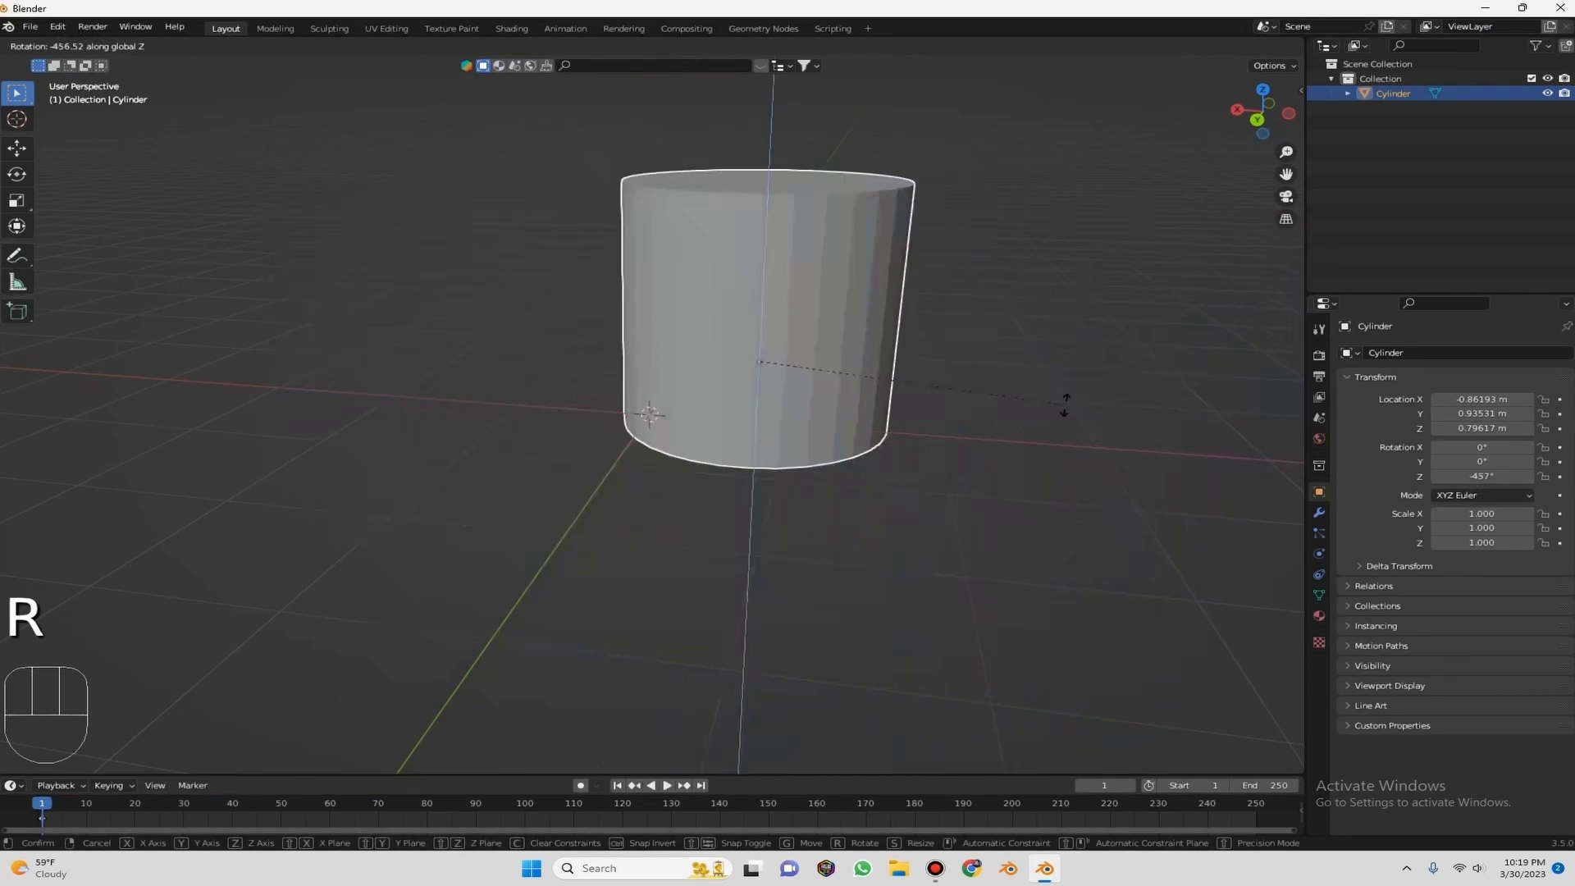
{"action": "right_click", "coordinate": [853, 460]}
{"action": "key", "text": "r"}
{"action": "key", "text": "x"}
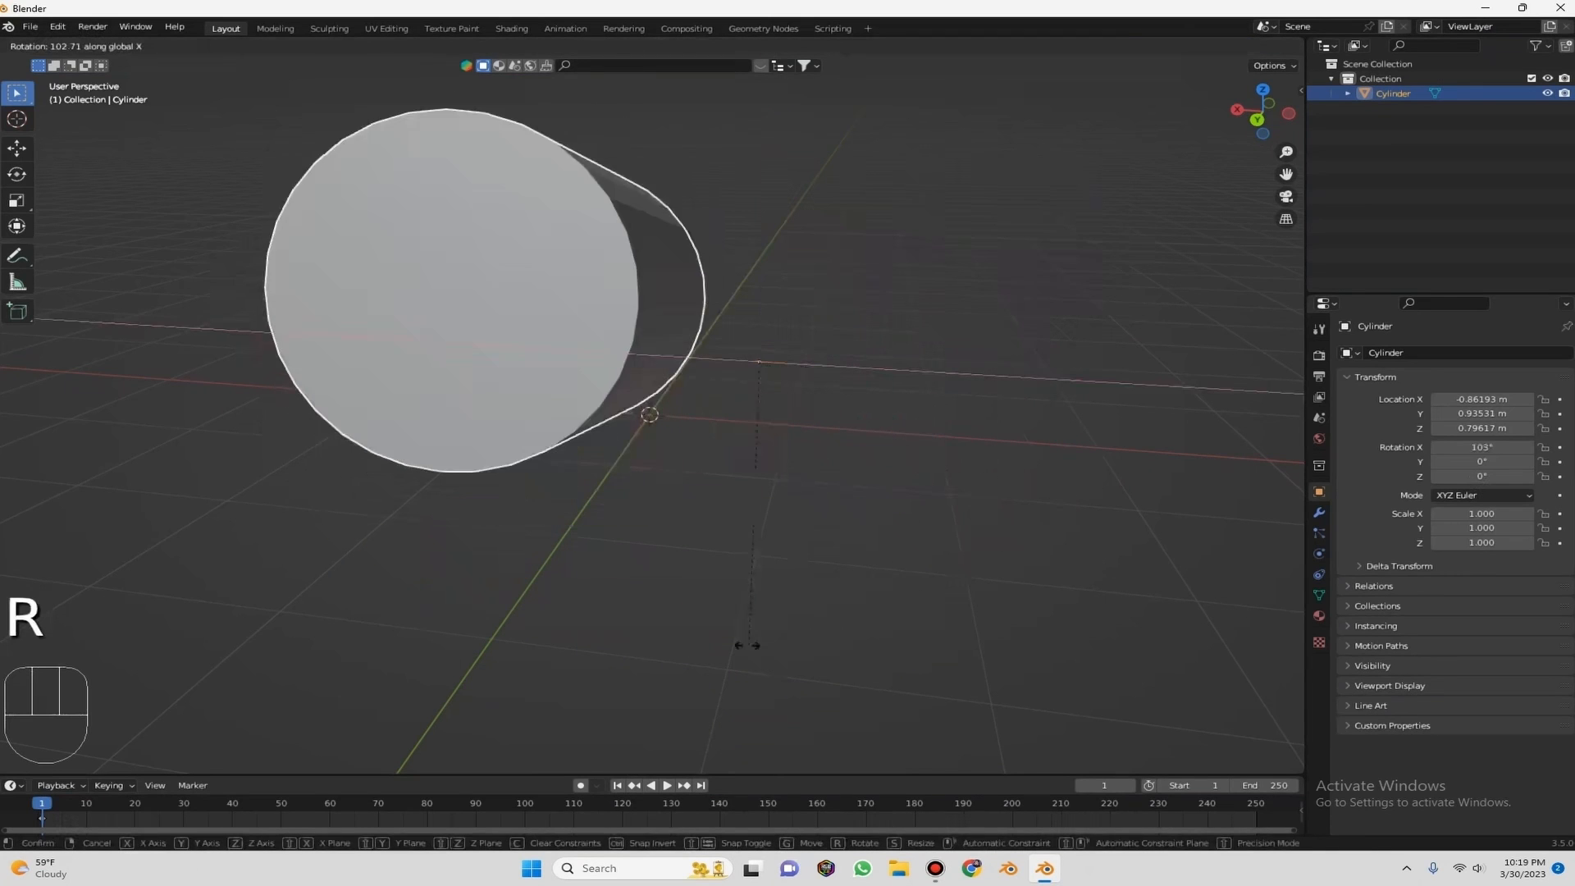
{"action": "right_click", "coordinate": [854, 184]}
{"action": "key", "text": "r"}
{"action": "key", "text": "y"}
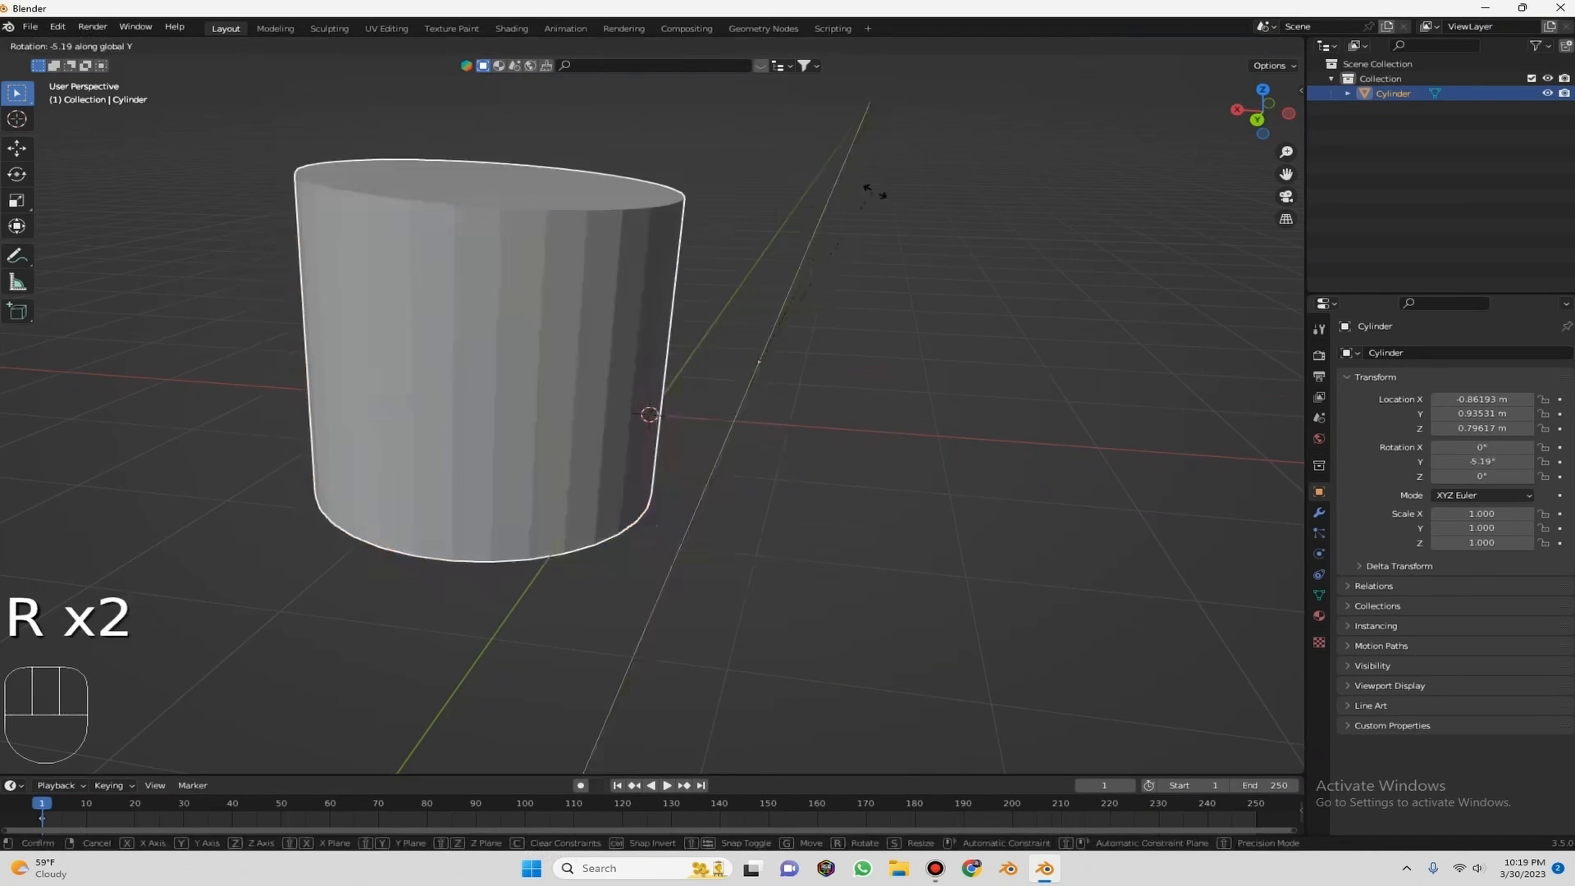
{"action": "right_click", "coordinate": [745, 200]}
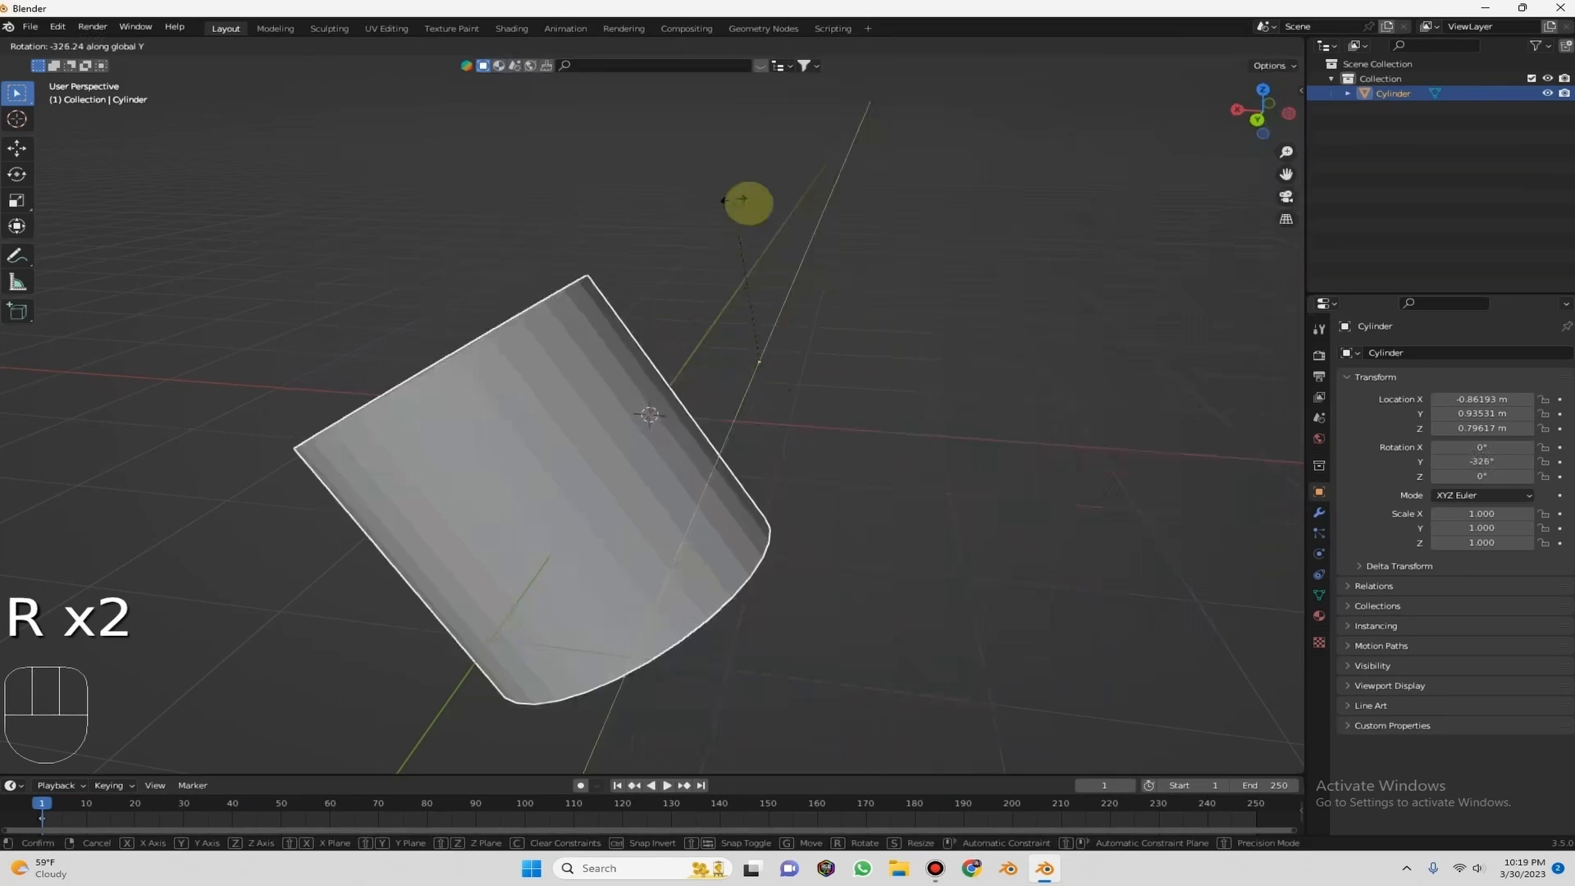
Try to scale the cylinder from its offset origin, both uniformly and along the global X axis.
{"action": "key", "text": "s"}
{"action": "right_click", "coordinate": [796, 397]}
{"action": "key", "text": "s"}
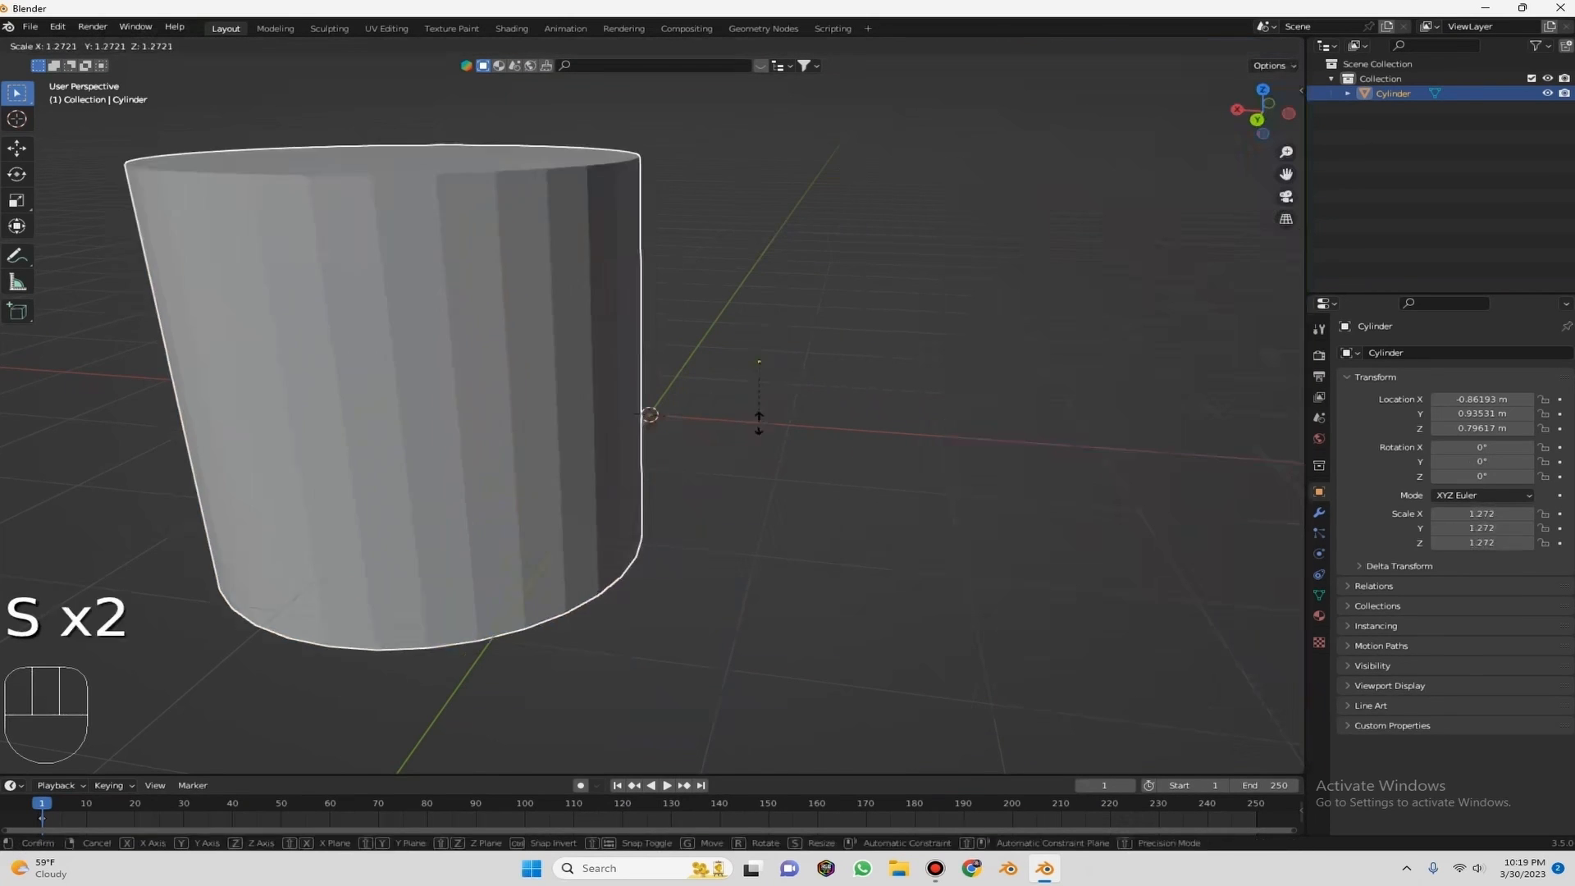
{"action": "right_click", "coordinate": [770, 413]}
{"action": "key", "text": "s"}
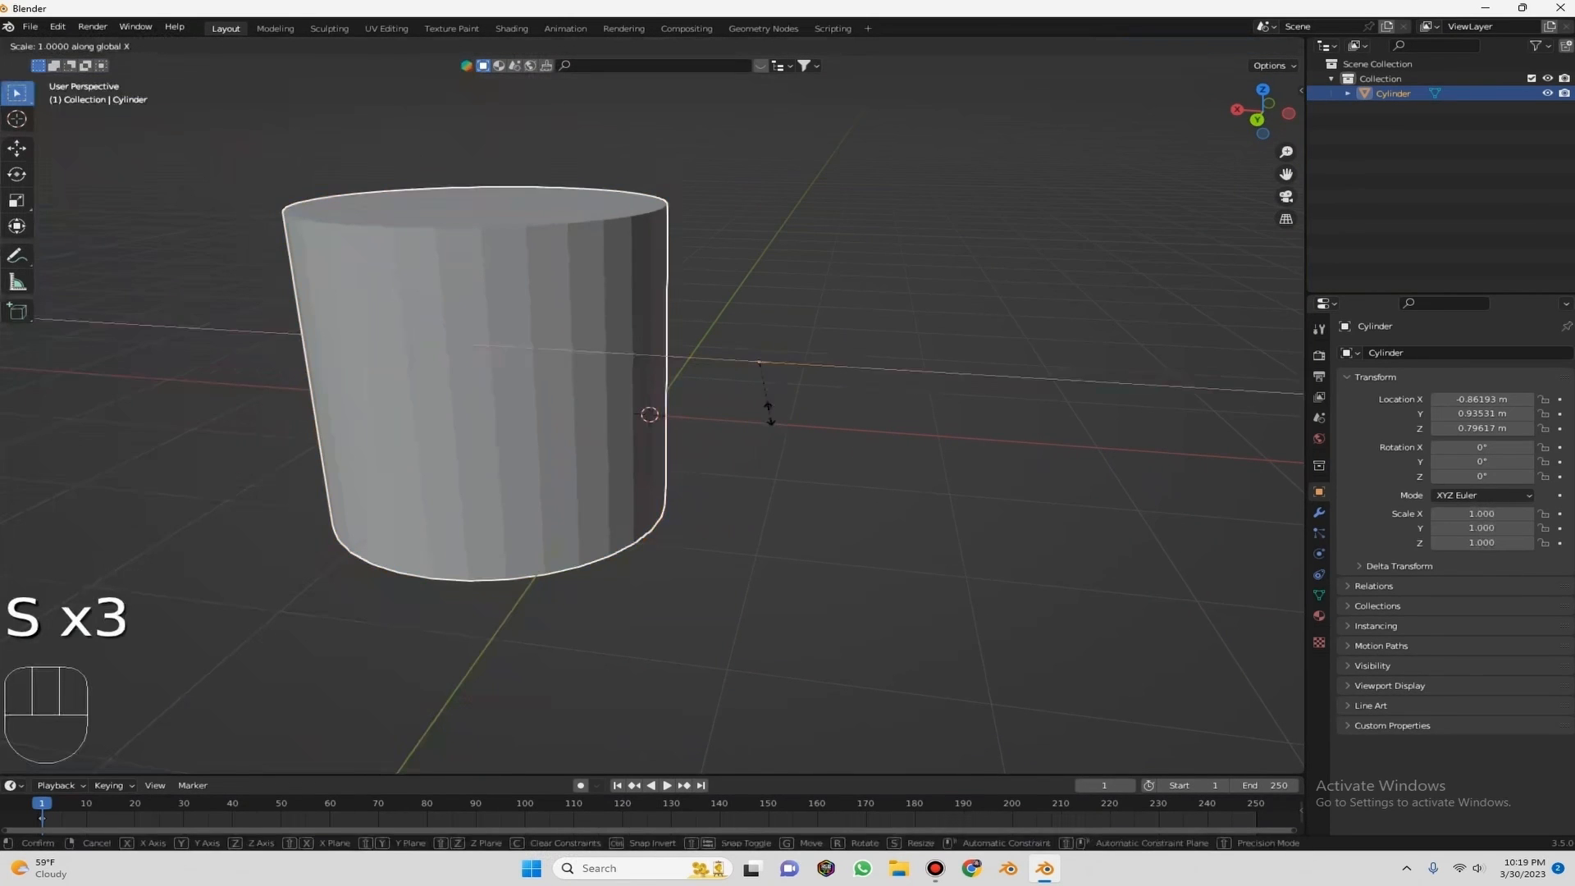
{"action": "key", "text": "x"}
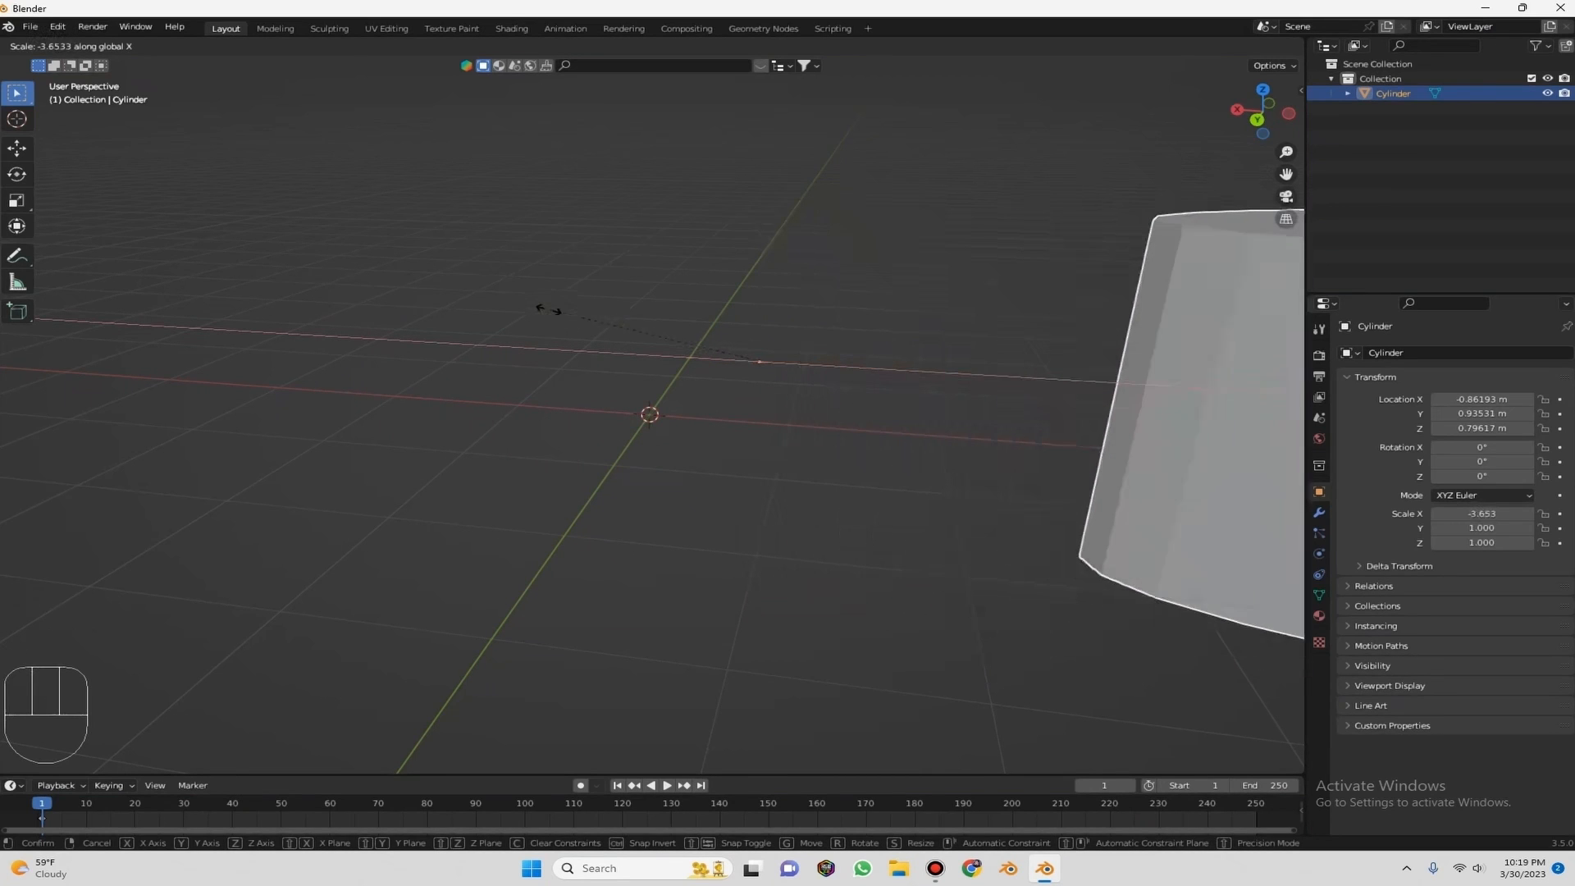
{"action": "right_click", "coordinate": [710, 366]}
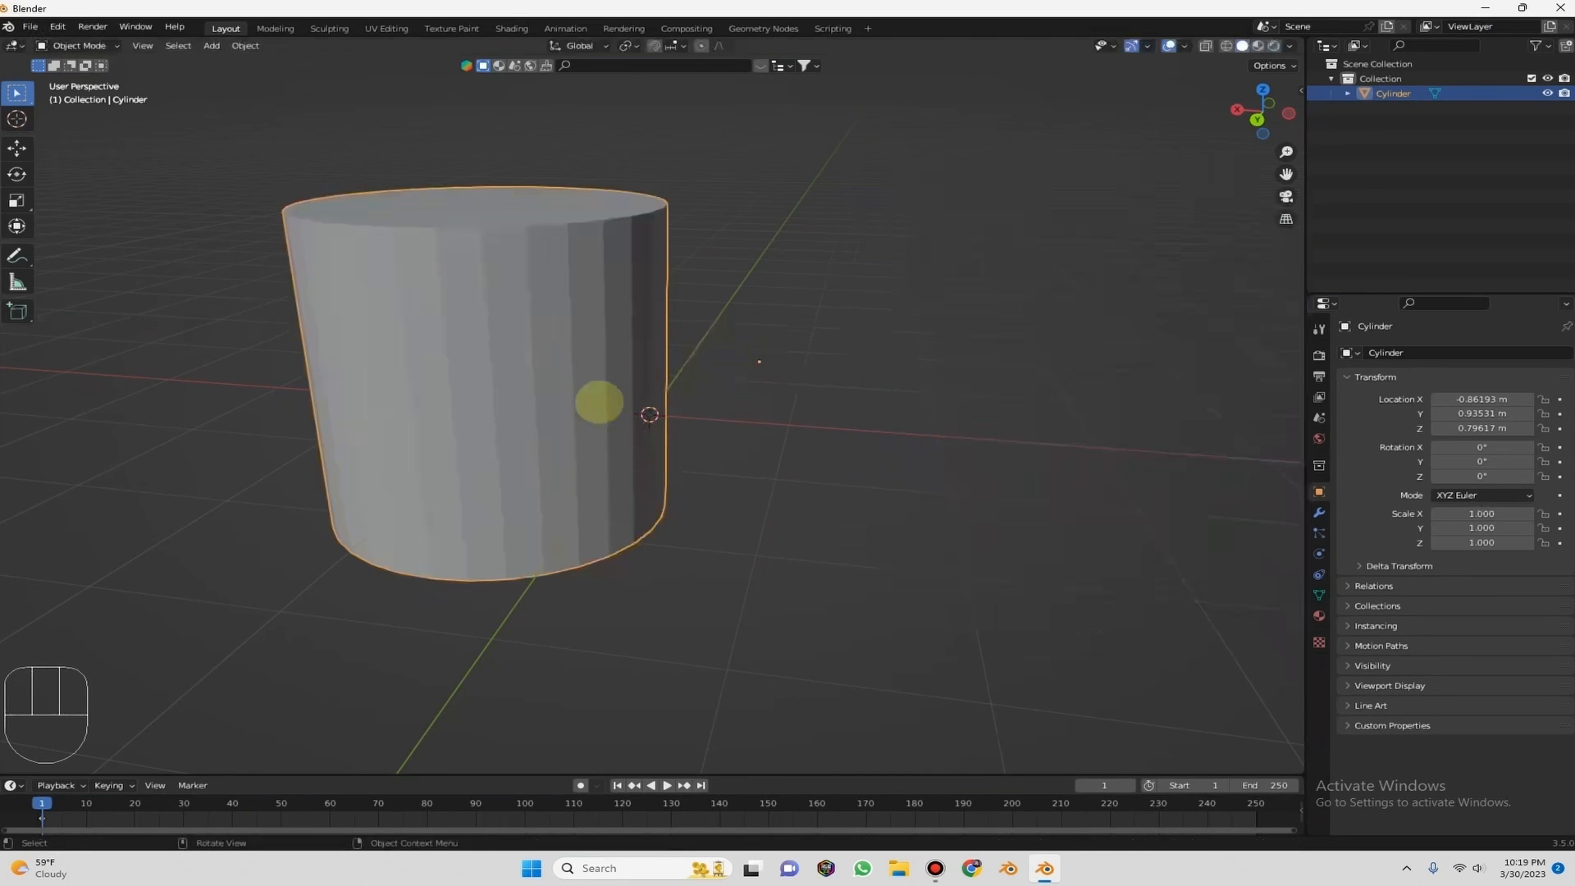
Move the cylinder's geometry high above the grid, far from its origin, in Edit Mode and return to Object Mode.
{"action": "key", "text": "Tab"}
{"action": "key", "text": "g"}
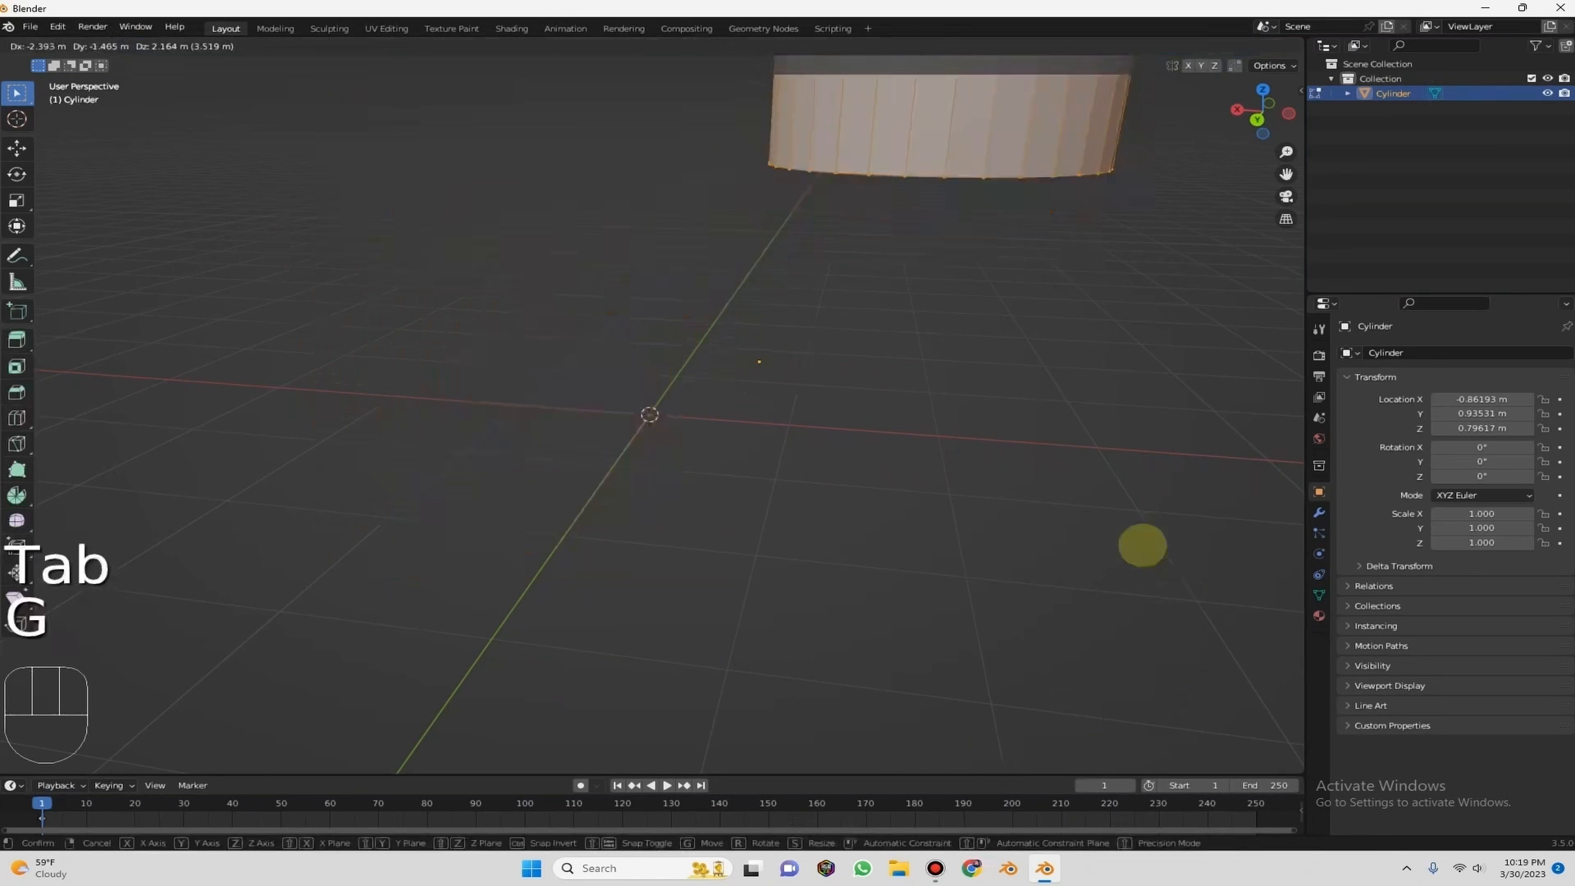
{"action": "left_click", "coordinate": [1221, 520]}
{"action": "scroll", "coordinate": [1083, 474], "scroll_direction": "down", "scroll_amount": 10}
{"action": "key", "text": "g"}
{"action": "left_click", "coordinate": [835, 410]}
{"action": "scroll", "coordinate": [928, 328], "scroll_direction": "up", "scroll_amount": 4}
{"action": "left_click_drag", "start_coordinate": [1262, 121], "coordinate": [1248, 114]}
{"action": "key", "text": "Tab"}
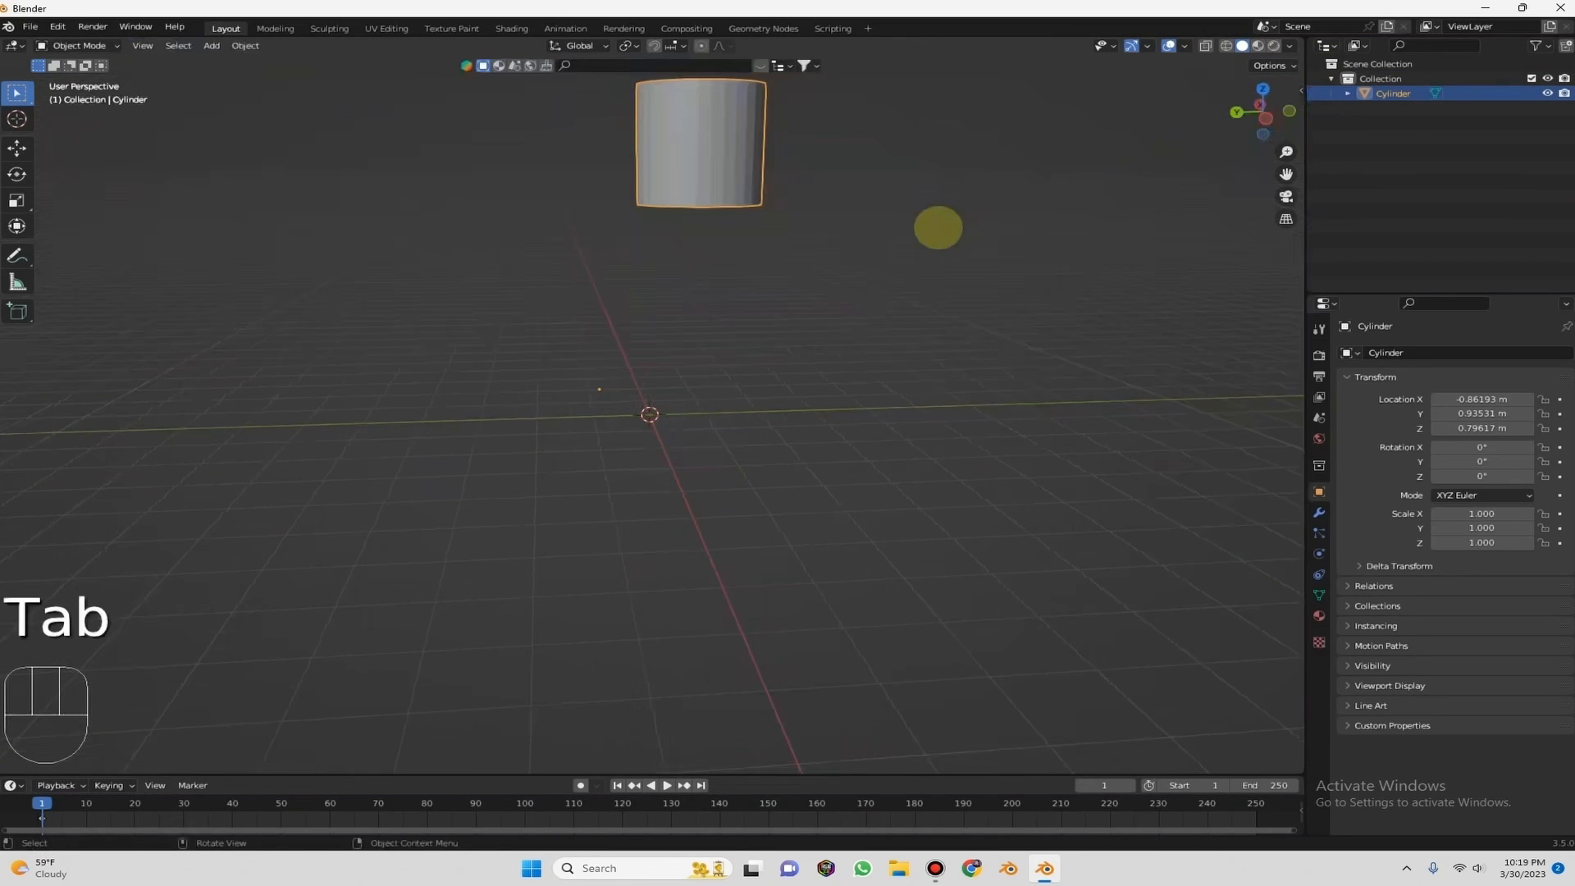
Try to rotate and uniformly scale the raised cylinder about its distant origin.
{"action": "key", "text": "r"}
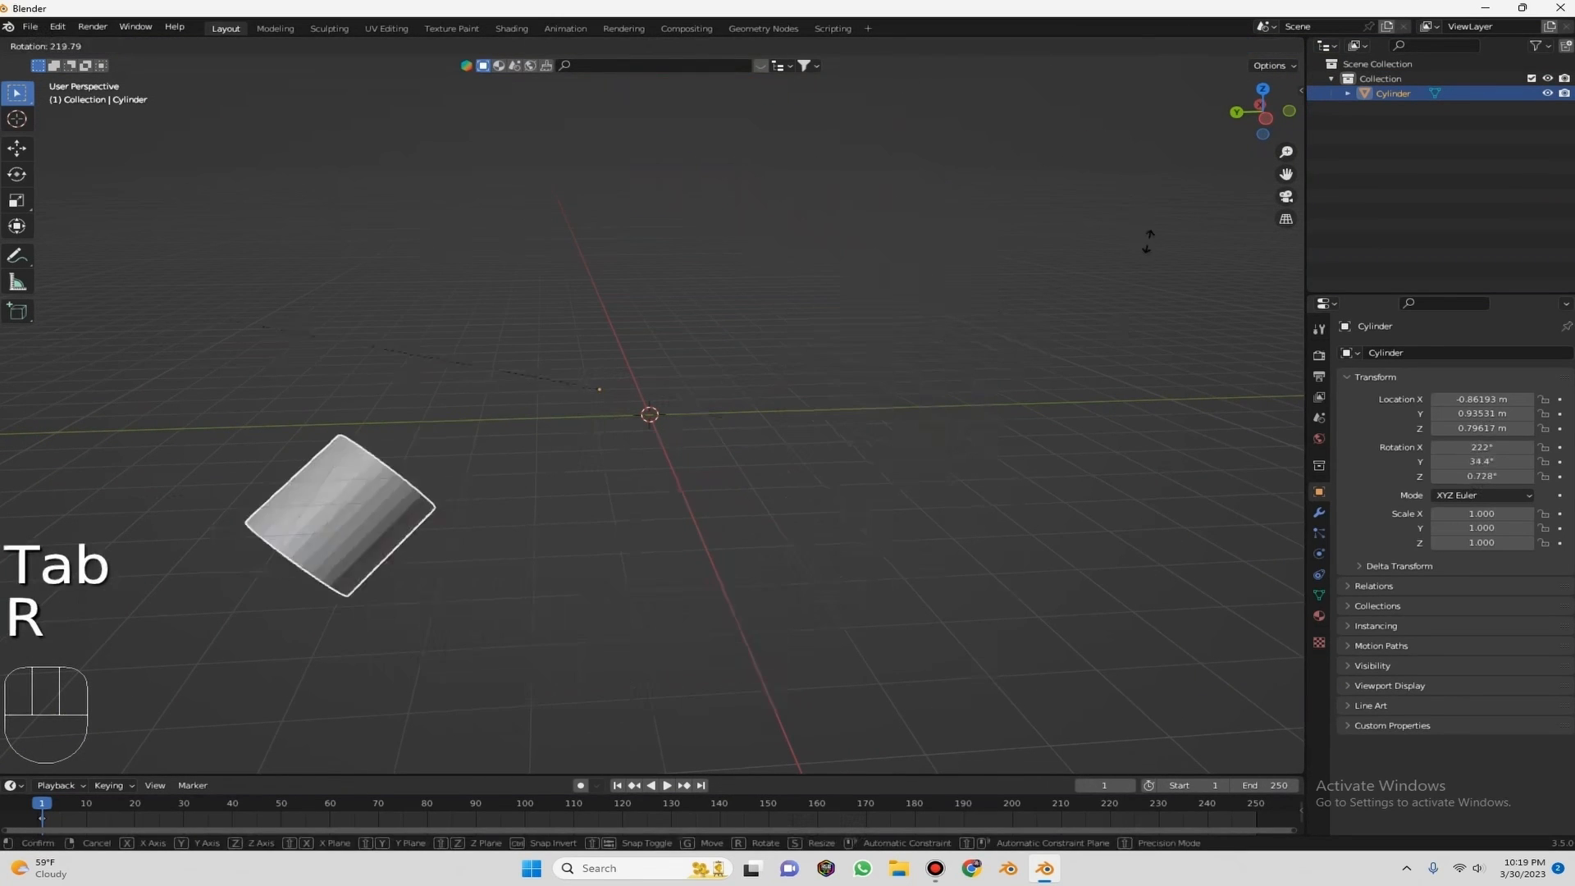
{"action": "right_click", "coordinate": [1129, 325]}
{"action": "key", "text": "s"}
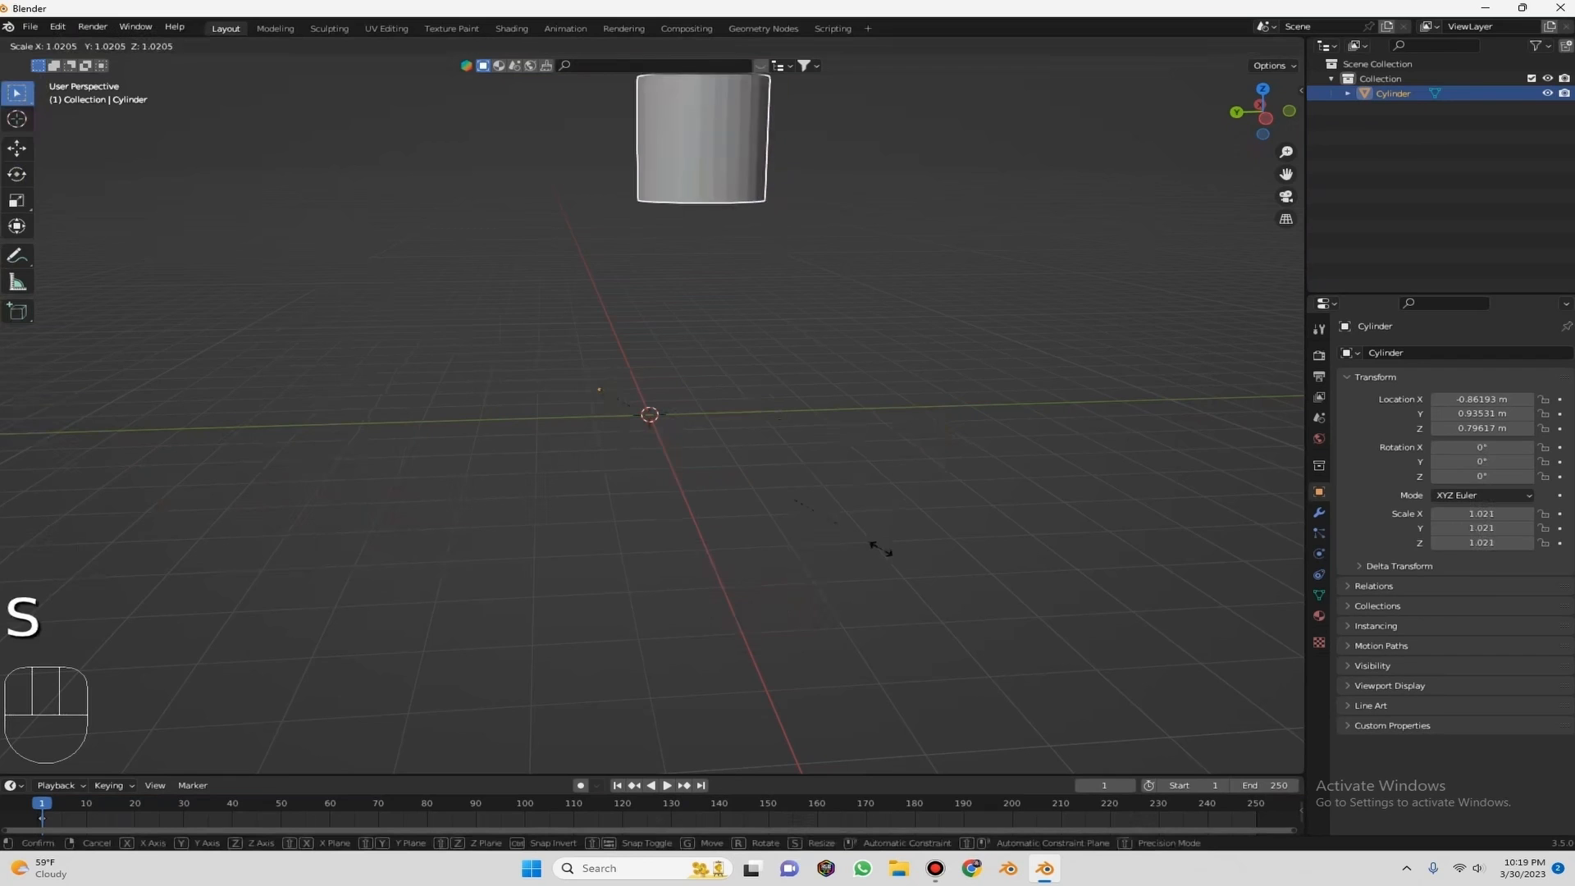
{"action": "right_click", "coordinate": [800, 515]}
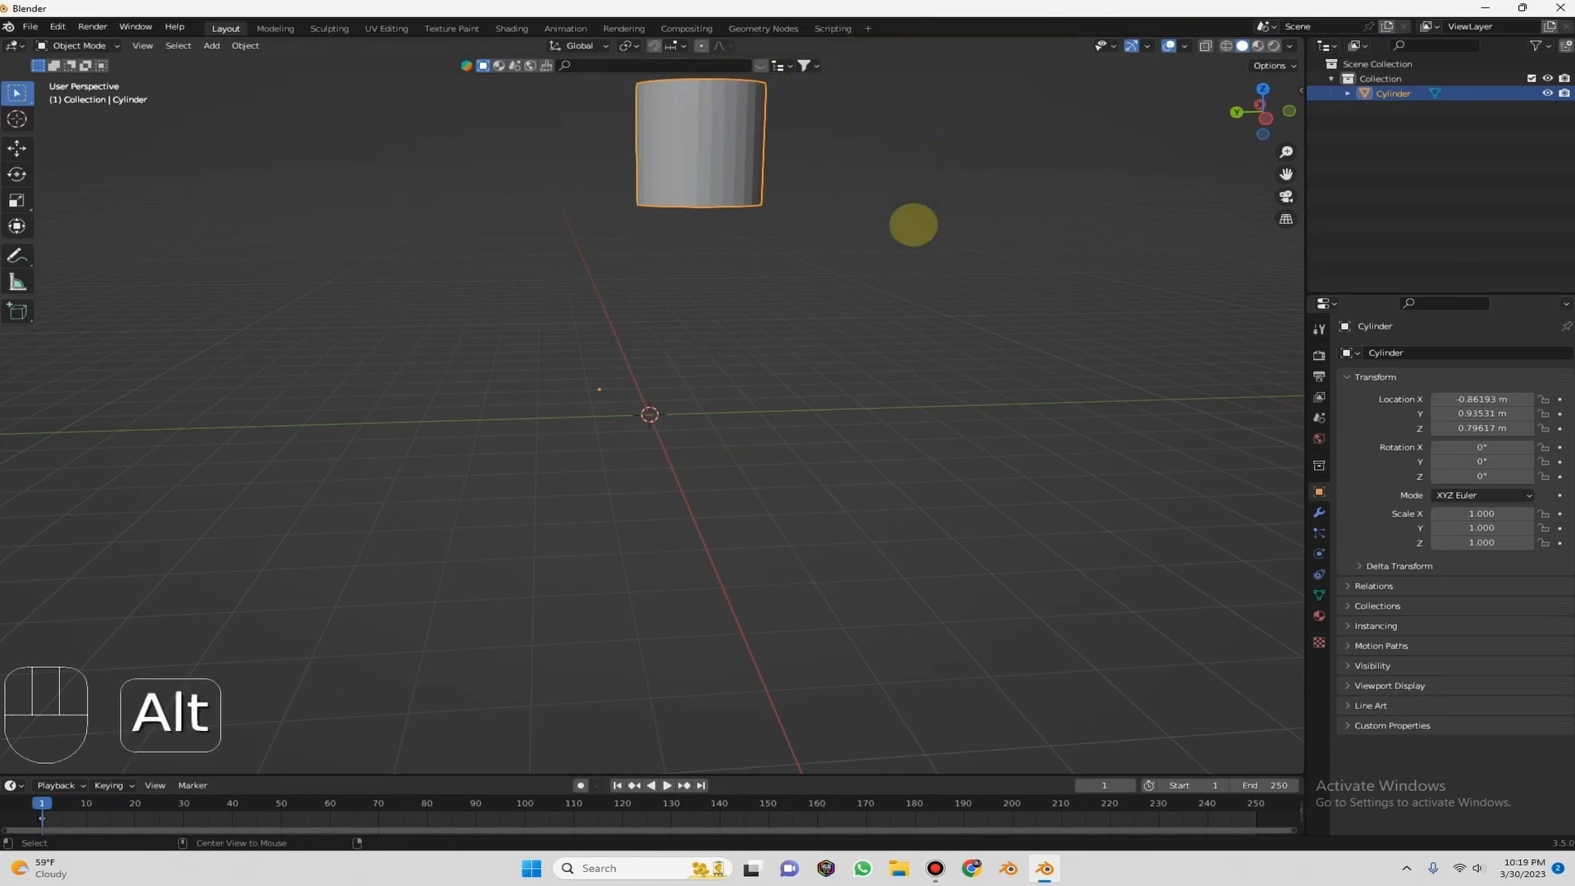
Clear the cylinder's location, repeating the reset after a trial move of the cylinder onto the 3D cursor.
{"action": "key", "text": "alt+g"}
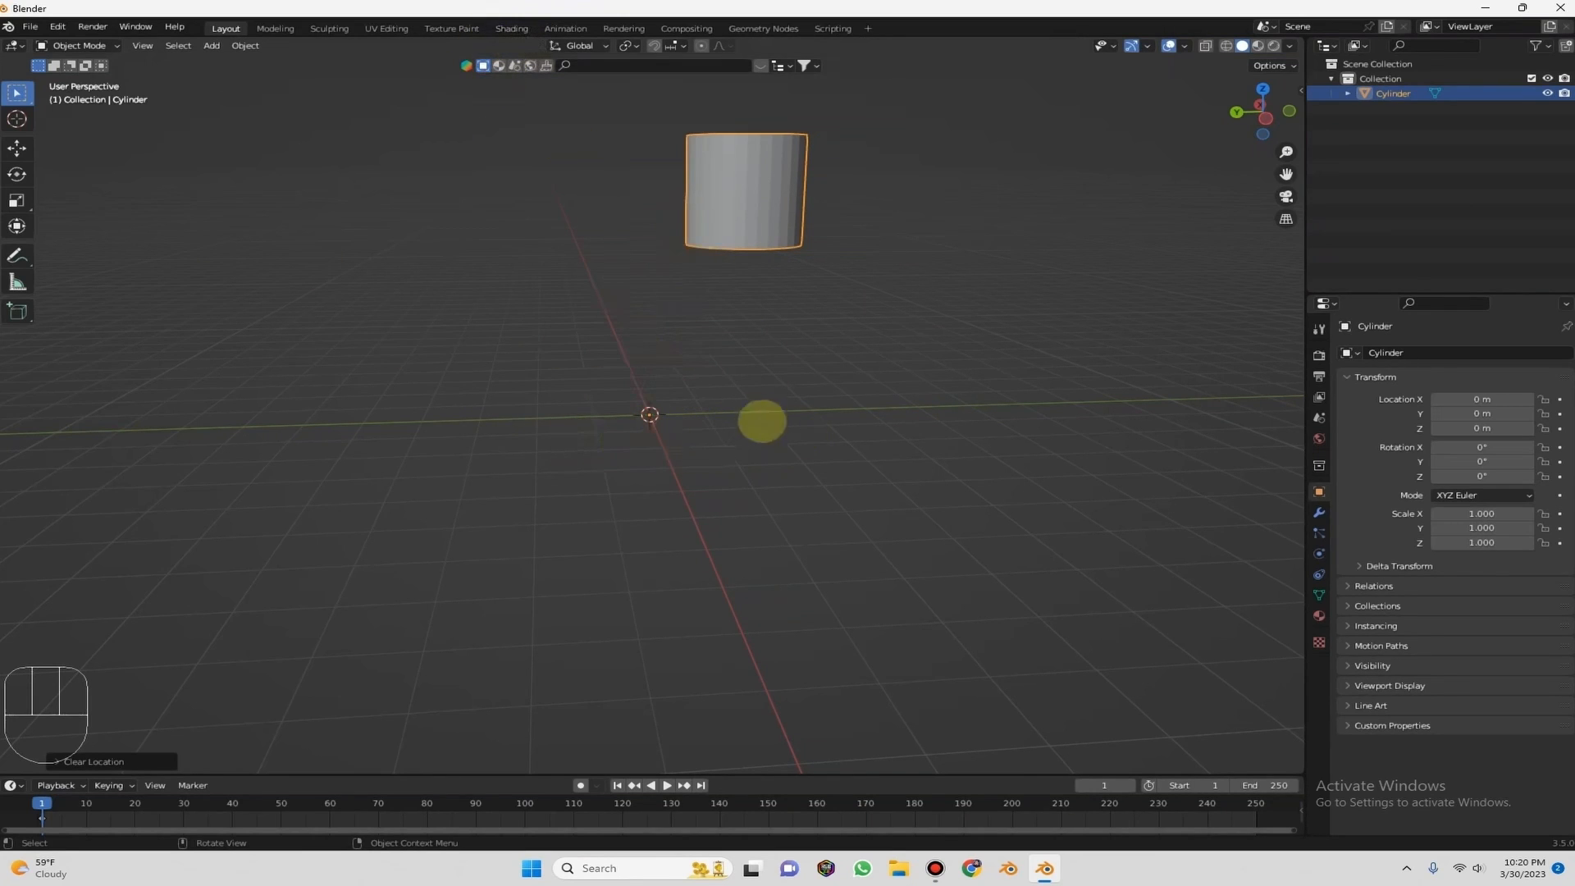
{"action": "key", "text": "g"}
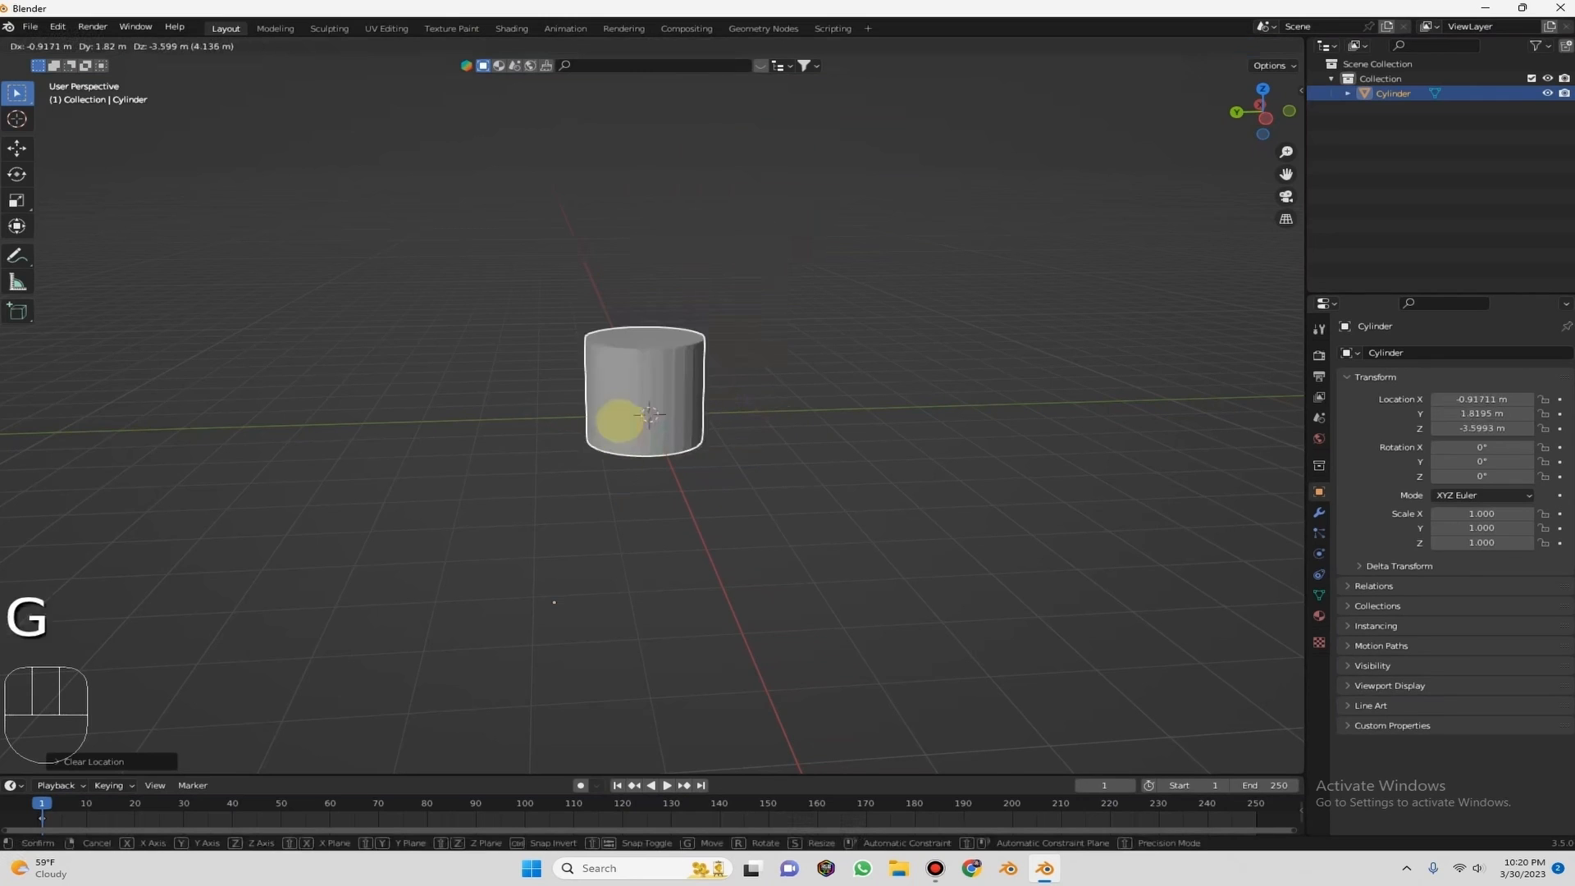
{"action": "left_click", "coordinate": [628, 421]}
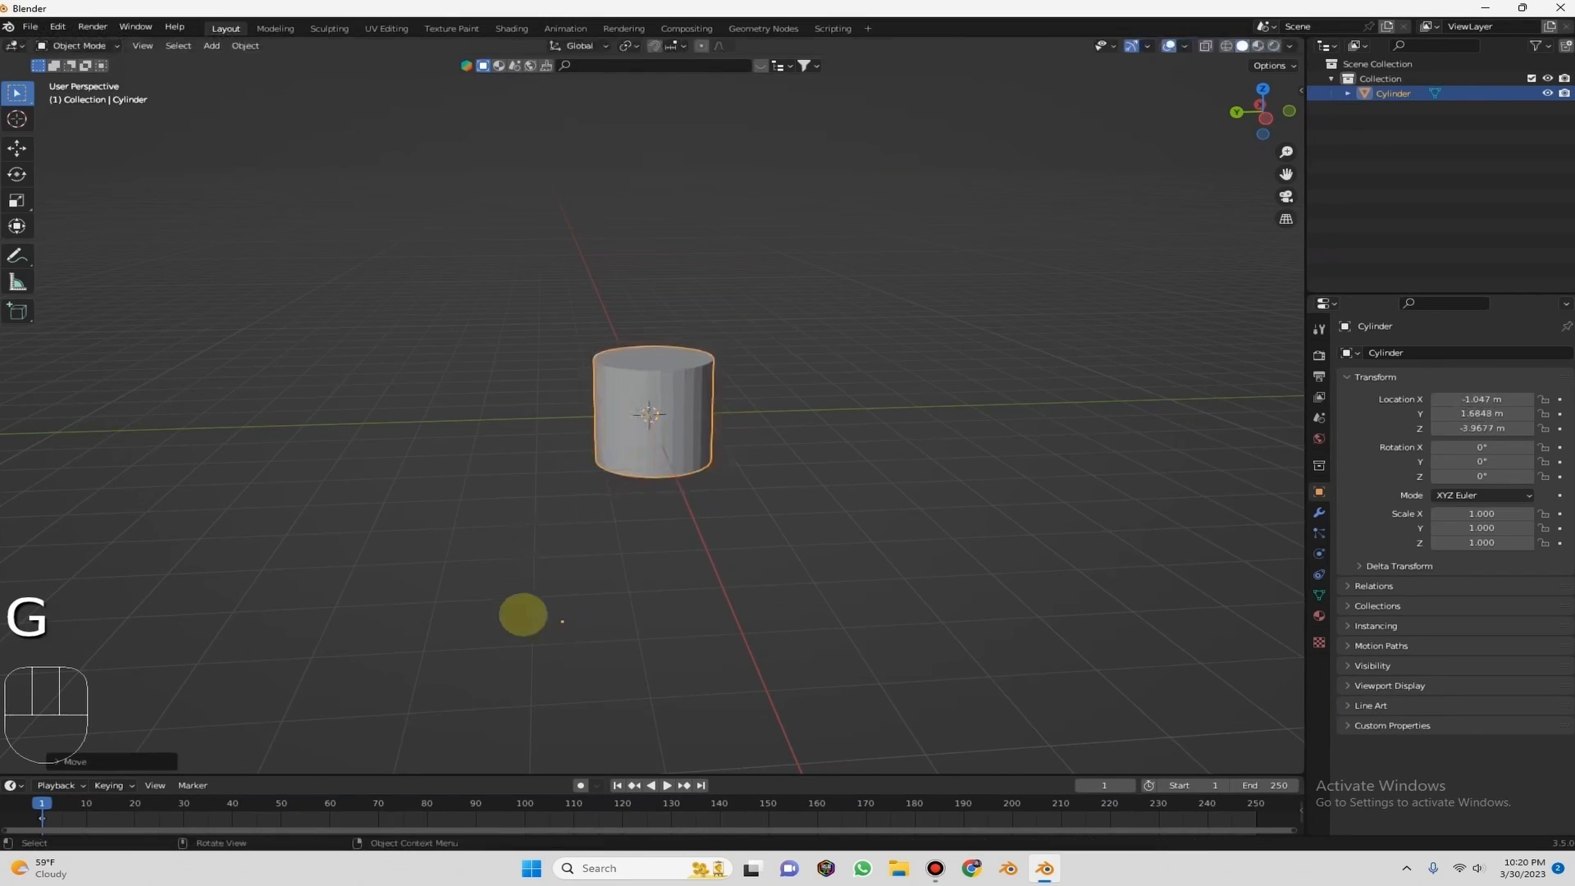
{"action": "key", "text": "alt"}
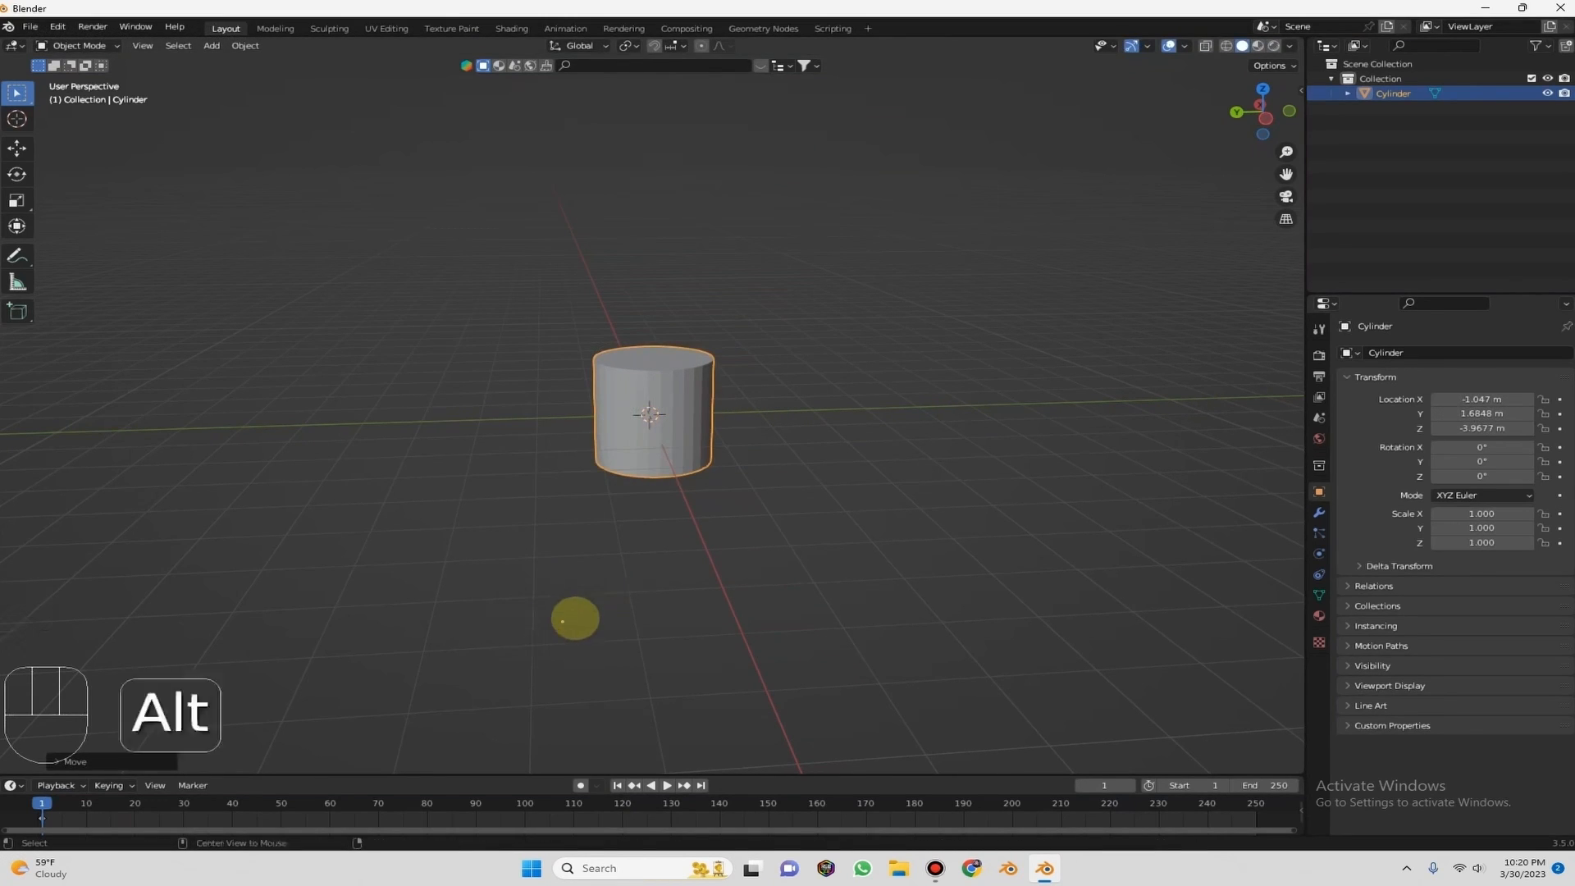
{"action": "key", "text": "alt+g"}
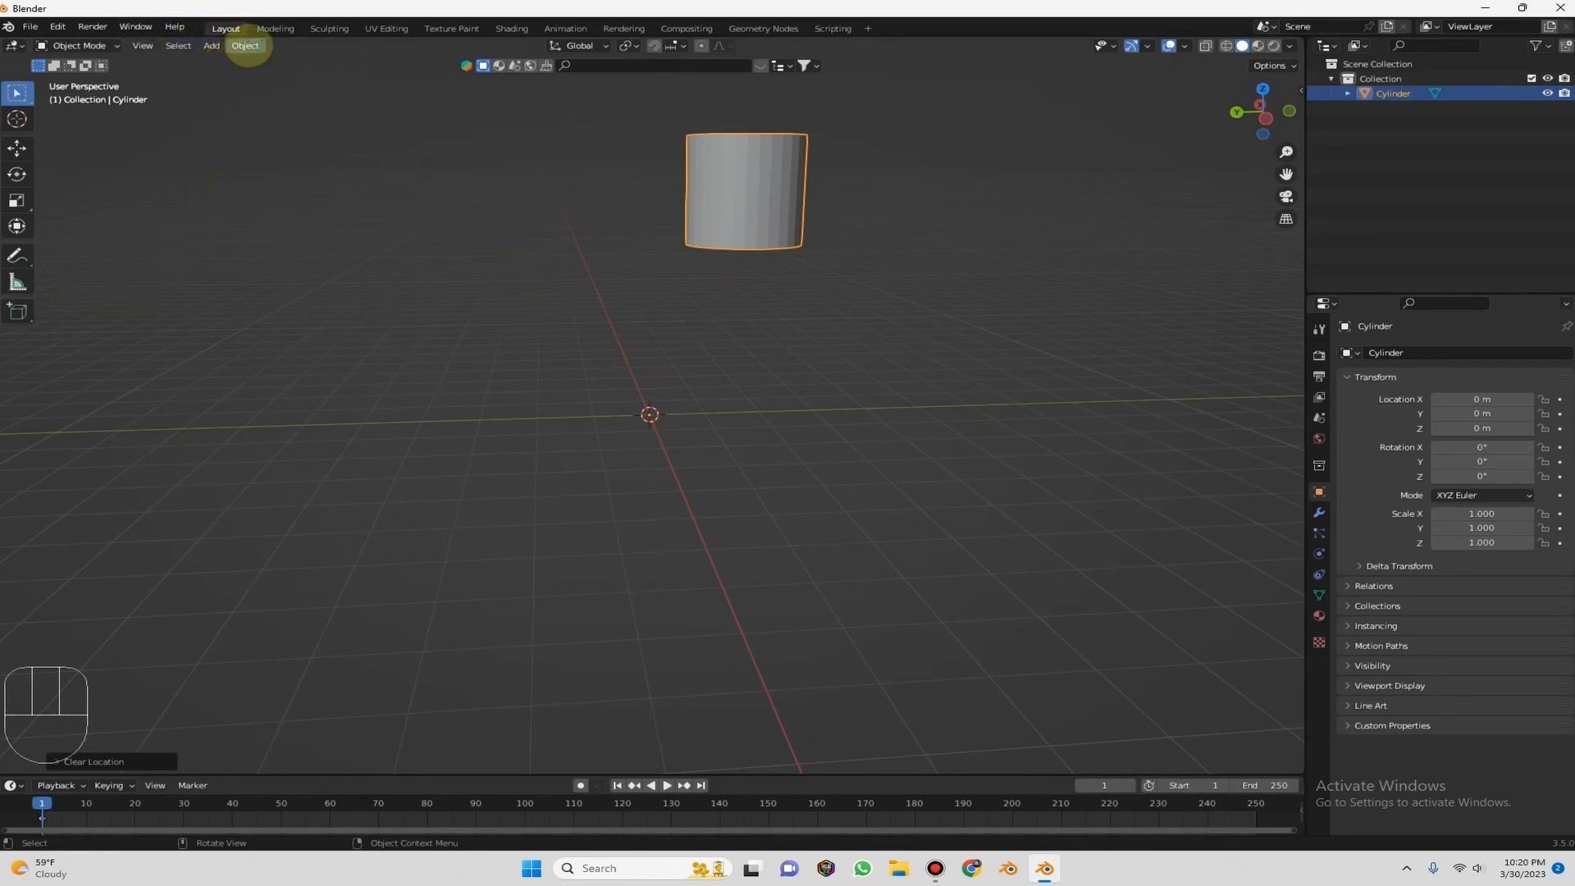
Set the cylinder's origin with Origin to Center of Mass (Surface).
{"action": "left_click", "coordinate": [732, 200]}
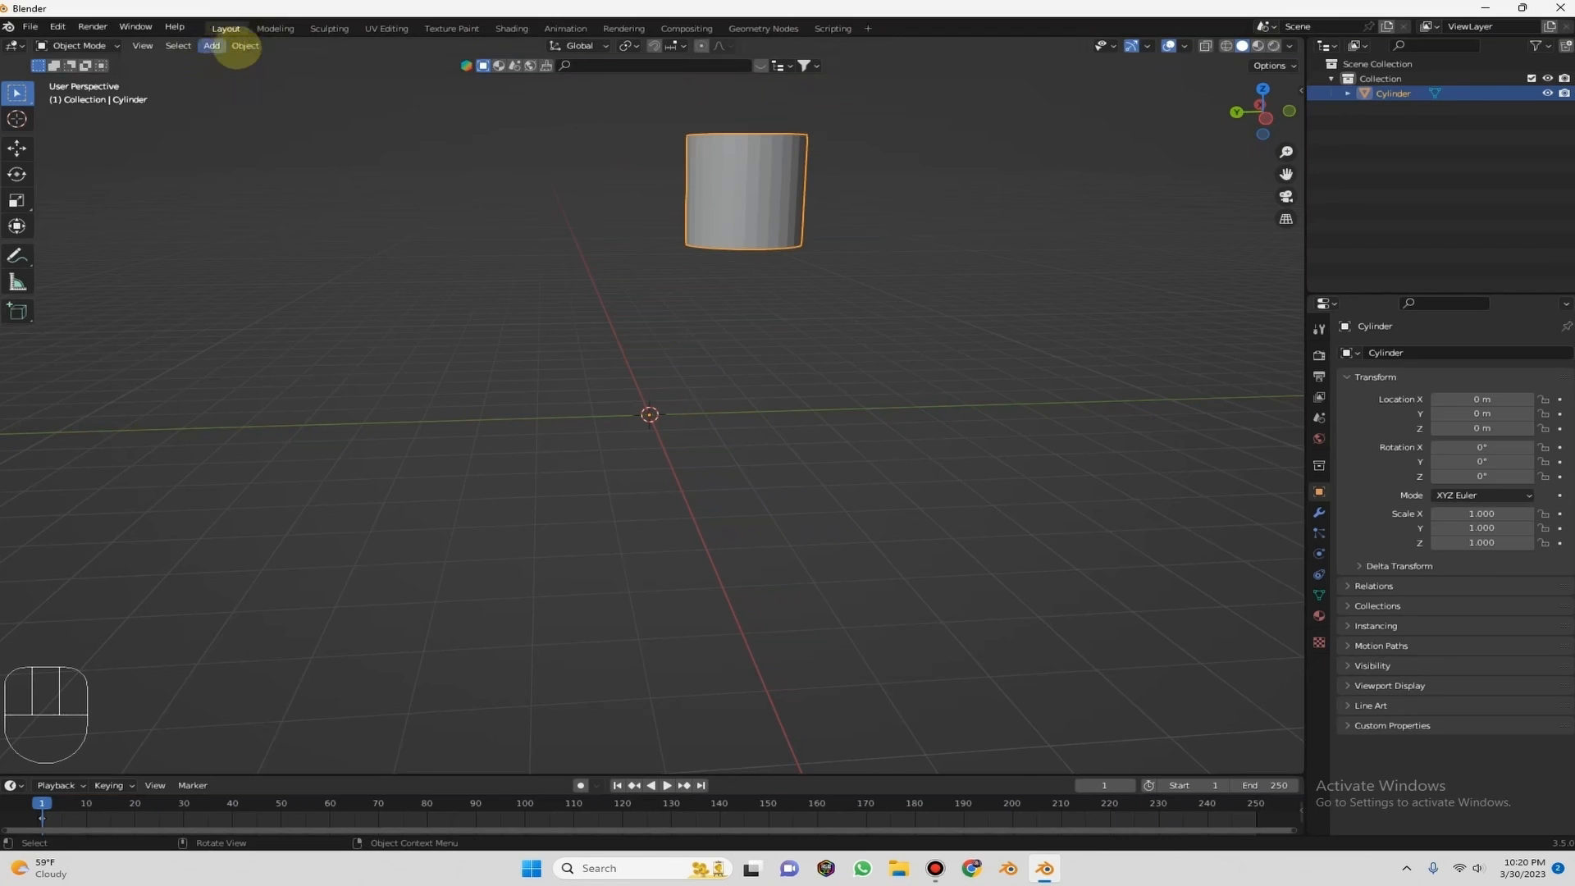
{"action": "left_click", "coordinate": [243, 45]}
{"action": "mouse_move", "coordinate": [272, 76]}
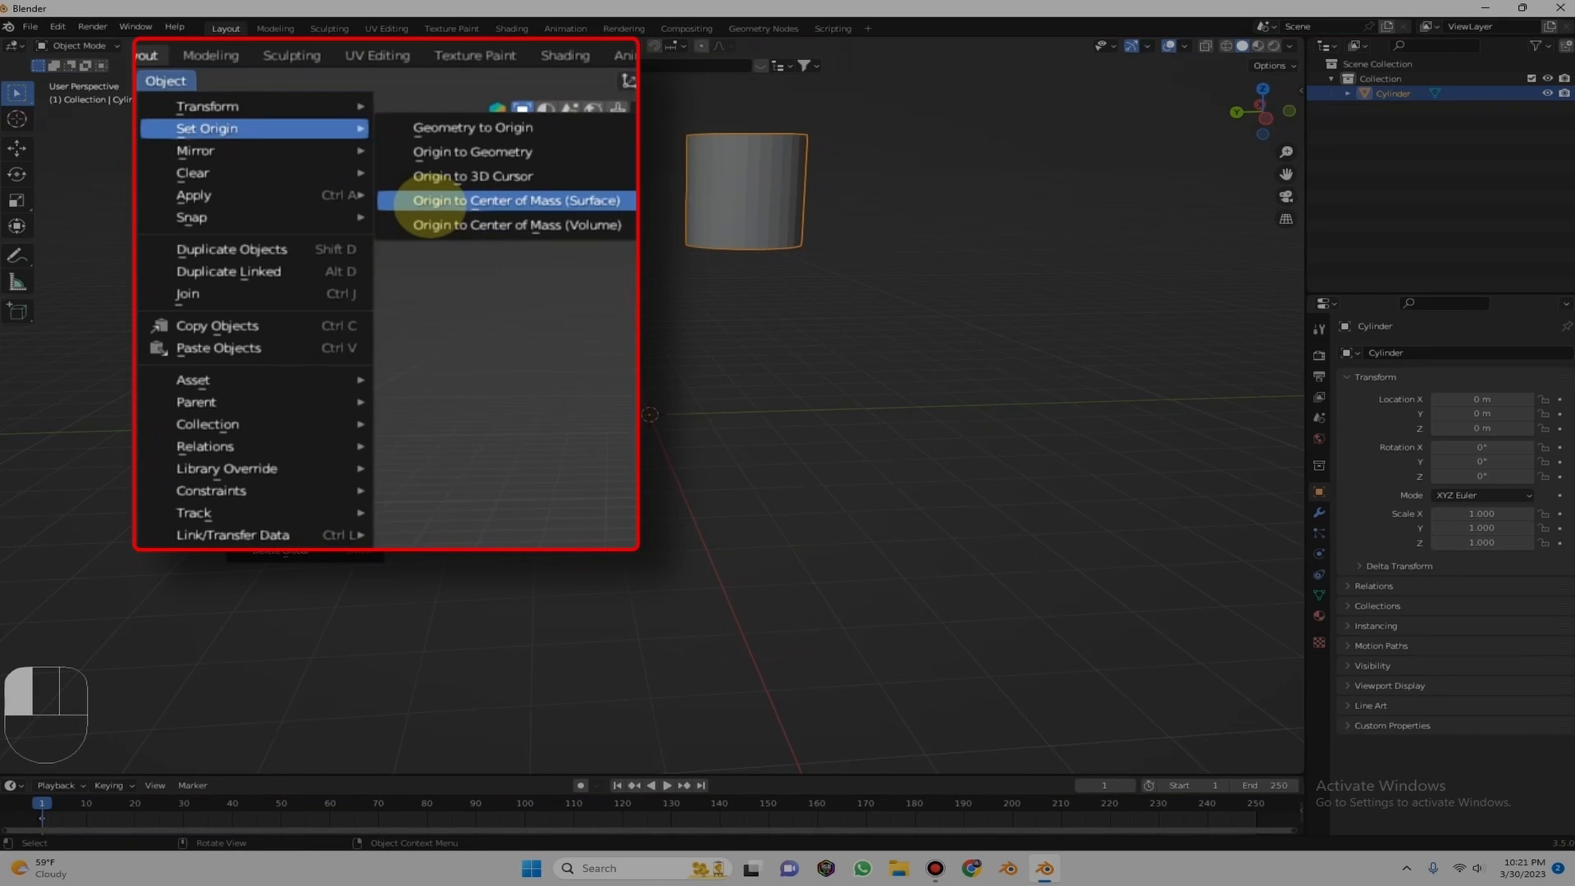
{"action": "left_click", "coordinate": [432, 205]}
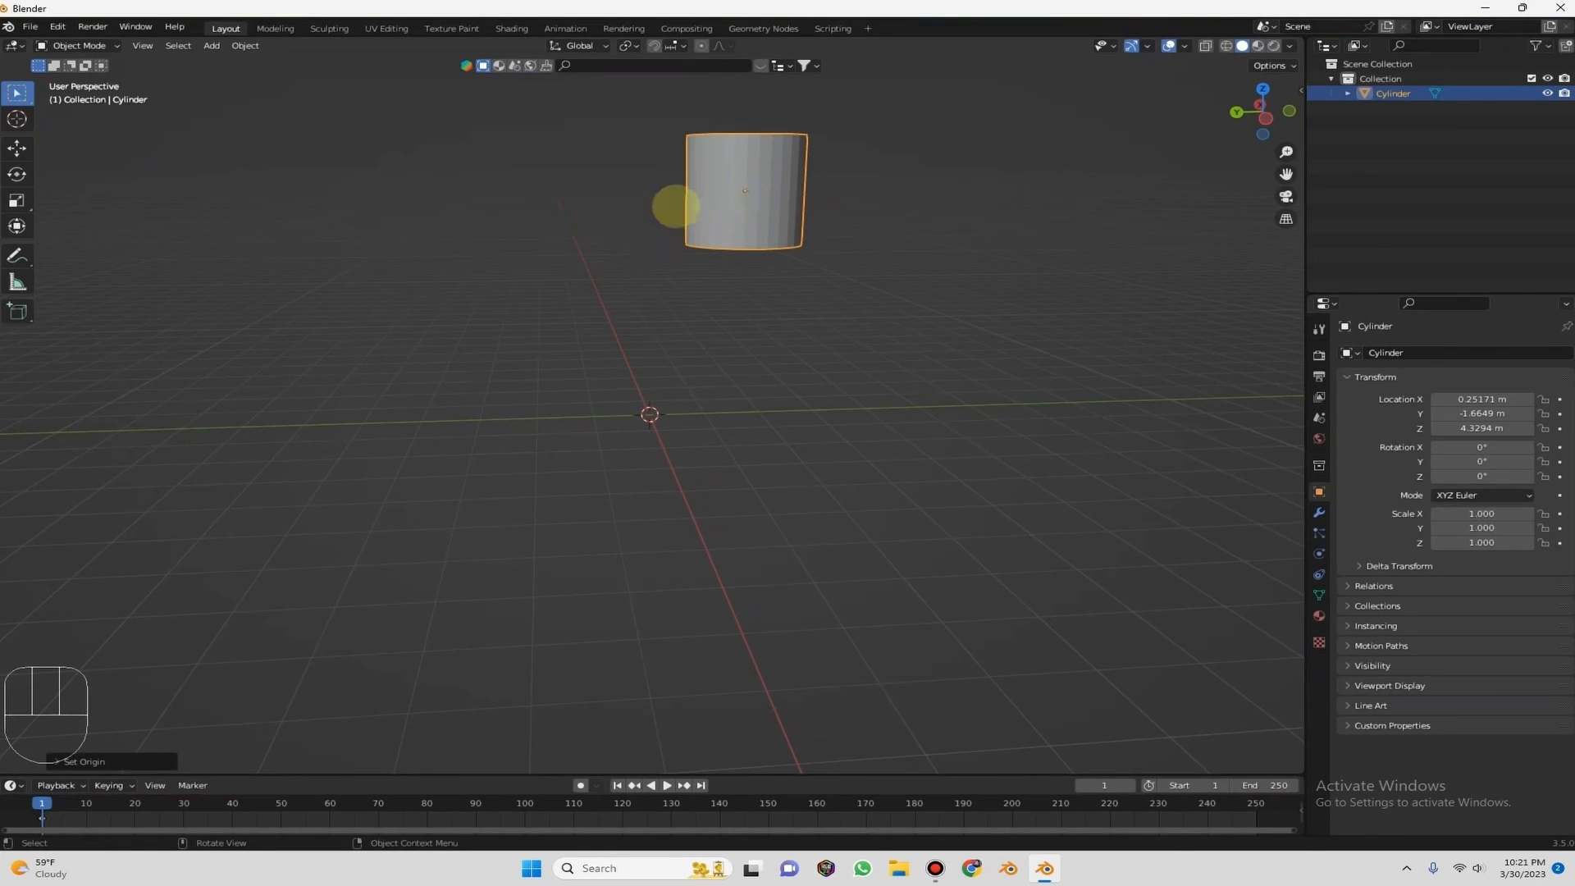
Try to rotate the cylinder about global Z and freely, and to scale it uniformly, from its re-centred origin.
{"action": "key", "text": "r"}
{"action": "key", "text": "z"}
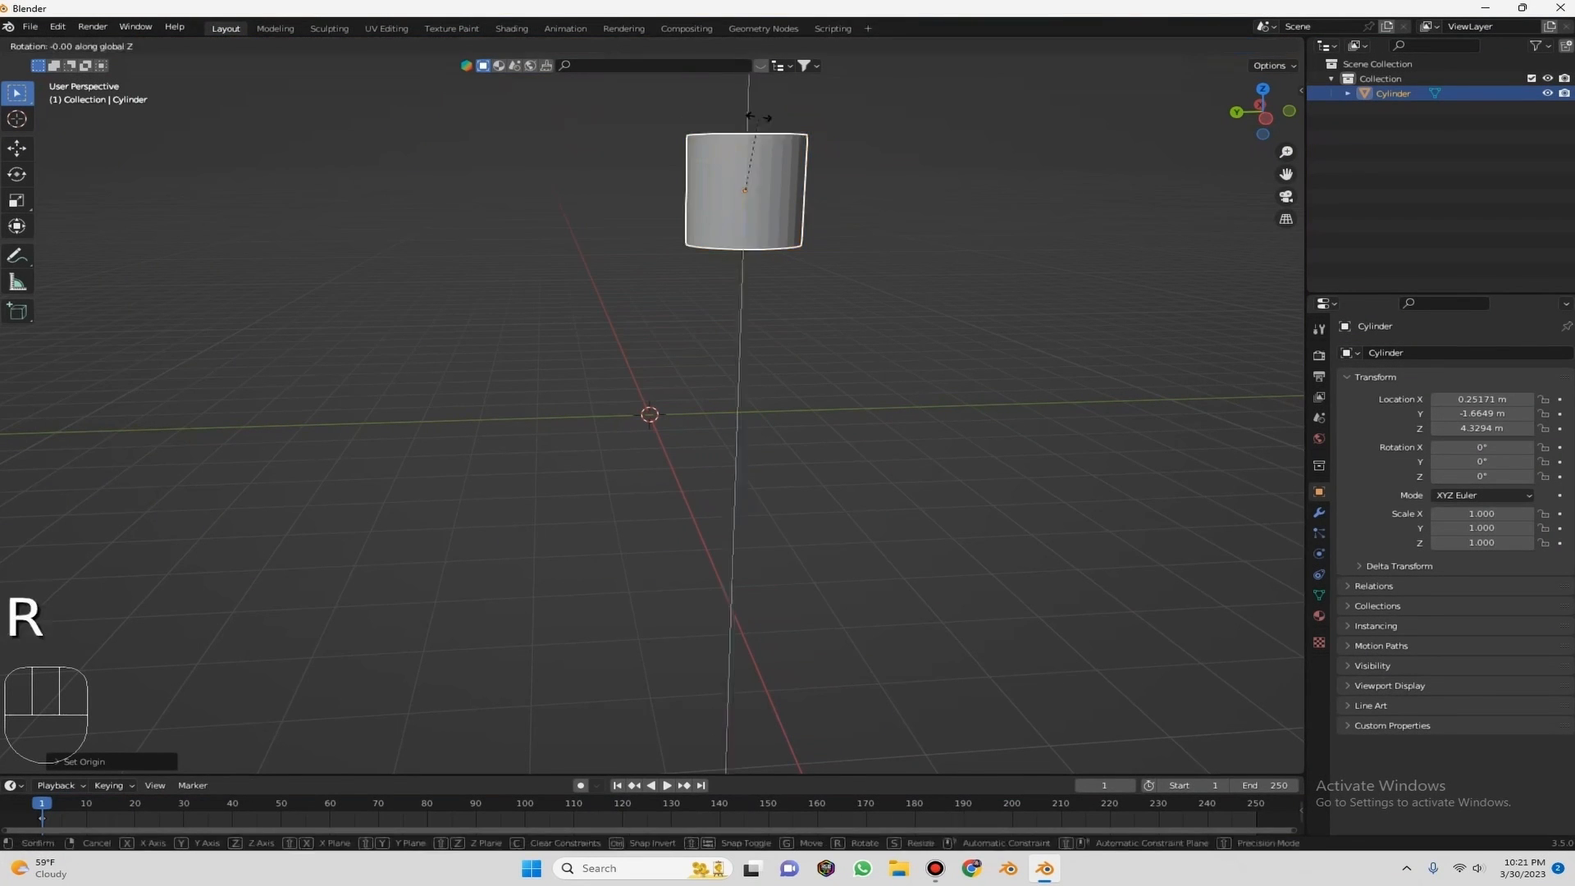
{"action": "right_click", "coordinate": [789, 120]}
{"action": "key", "text": "r"}
{"action": "right_click", "coordinate": [761, 170]}
{"action": "key", "text": "s"}
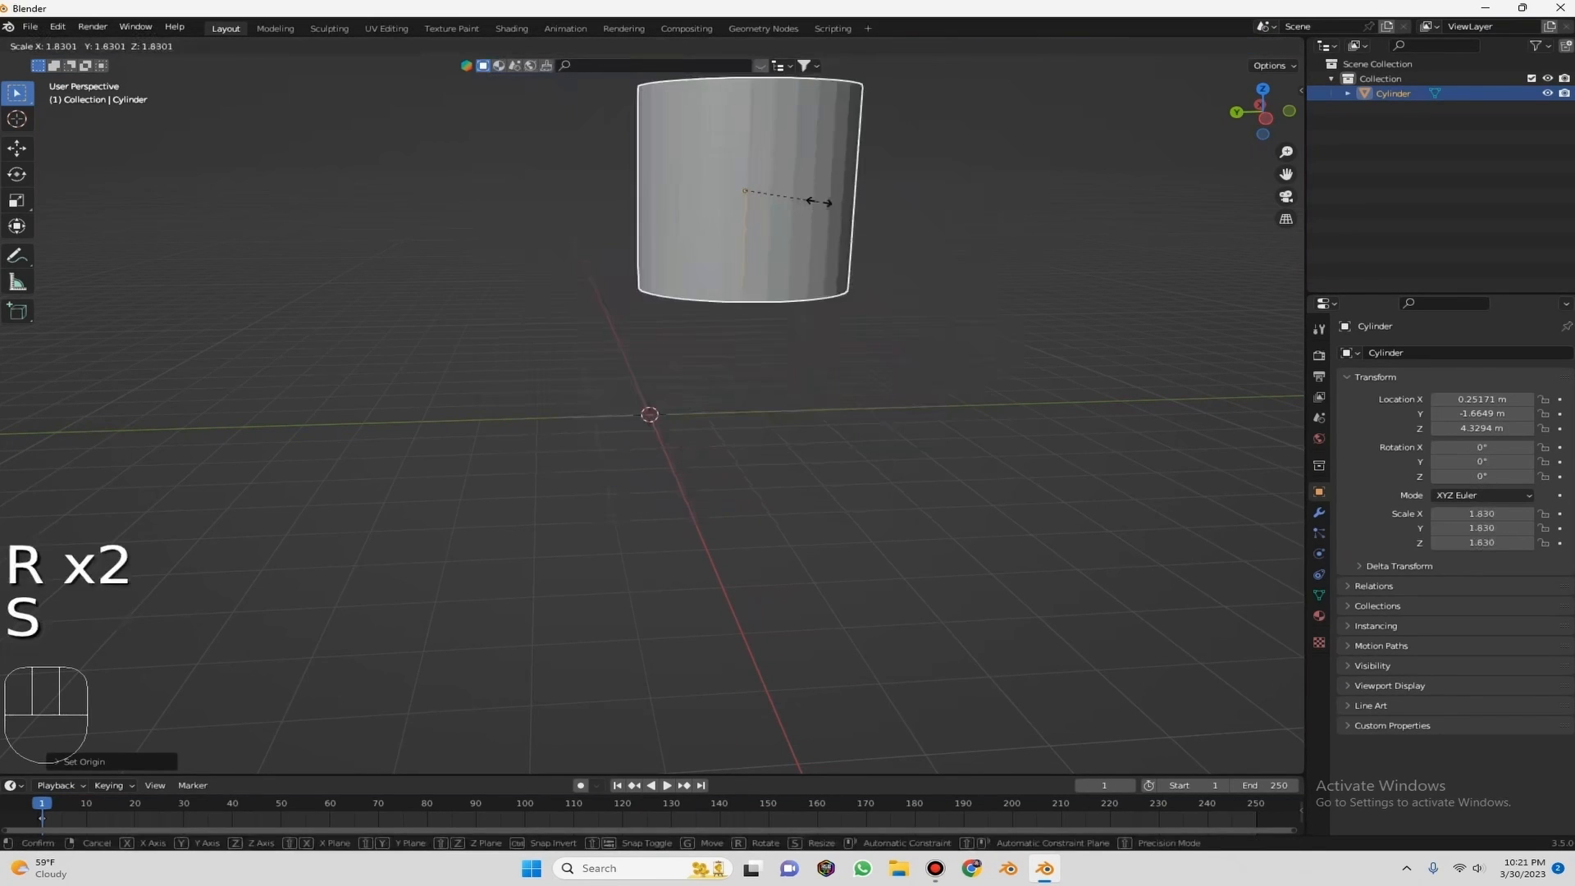
{"action": "right_click", "coordinate": [815, 199]}
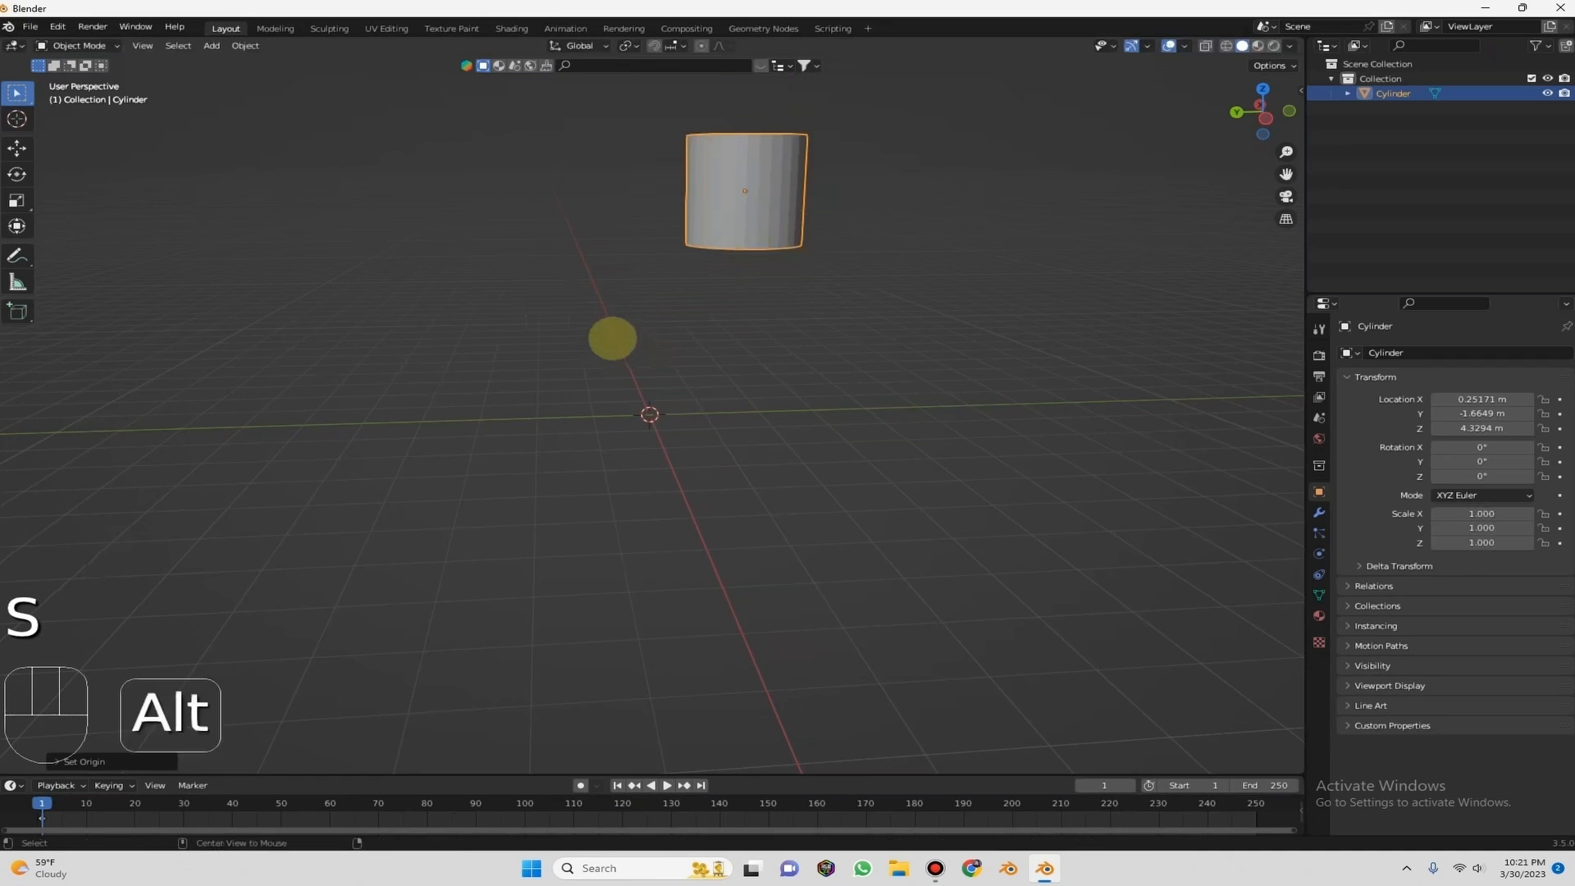
Clear the cylinder's location and delete the cylinder from the scene.
{"action": "key", "text": "alt+g"}
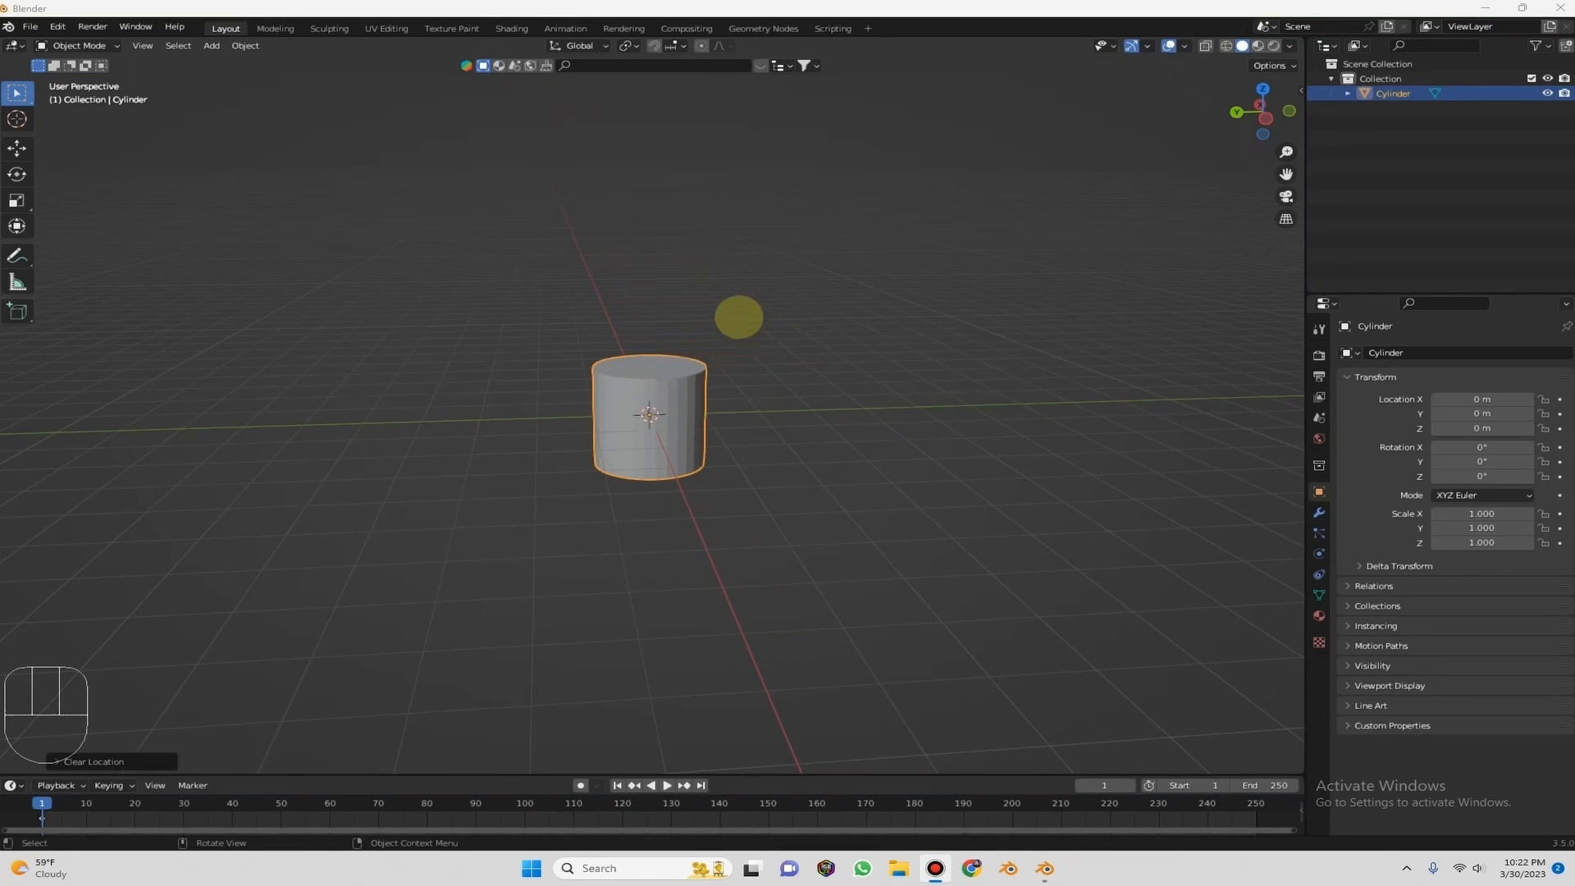
{"action": "key", "text": "x"}
{"action": "left_click", "coordinate": [677, 356]}
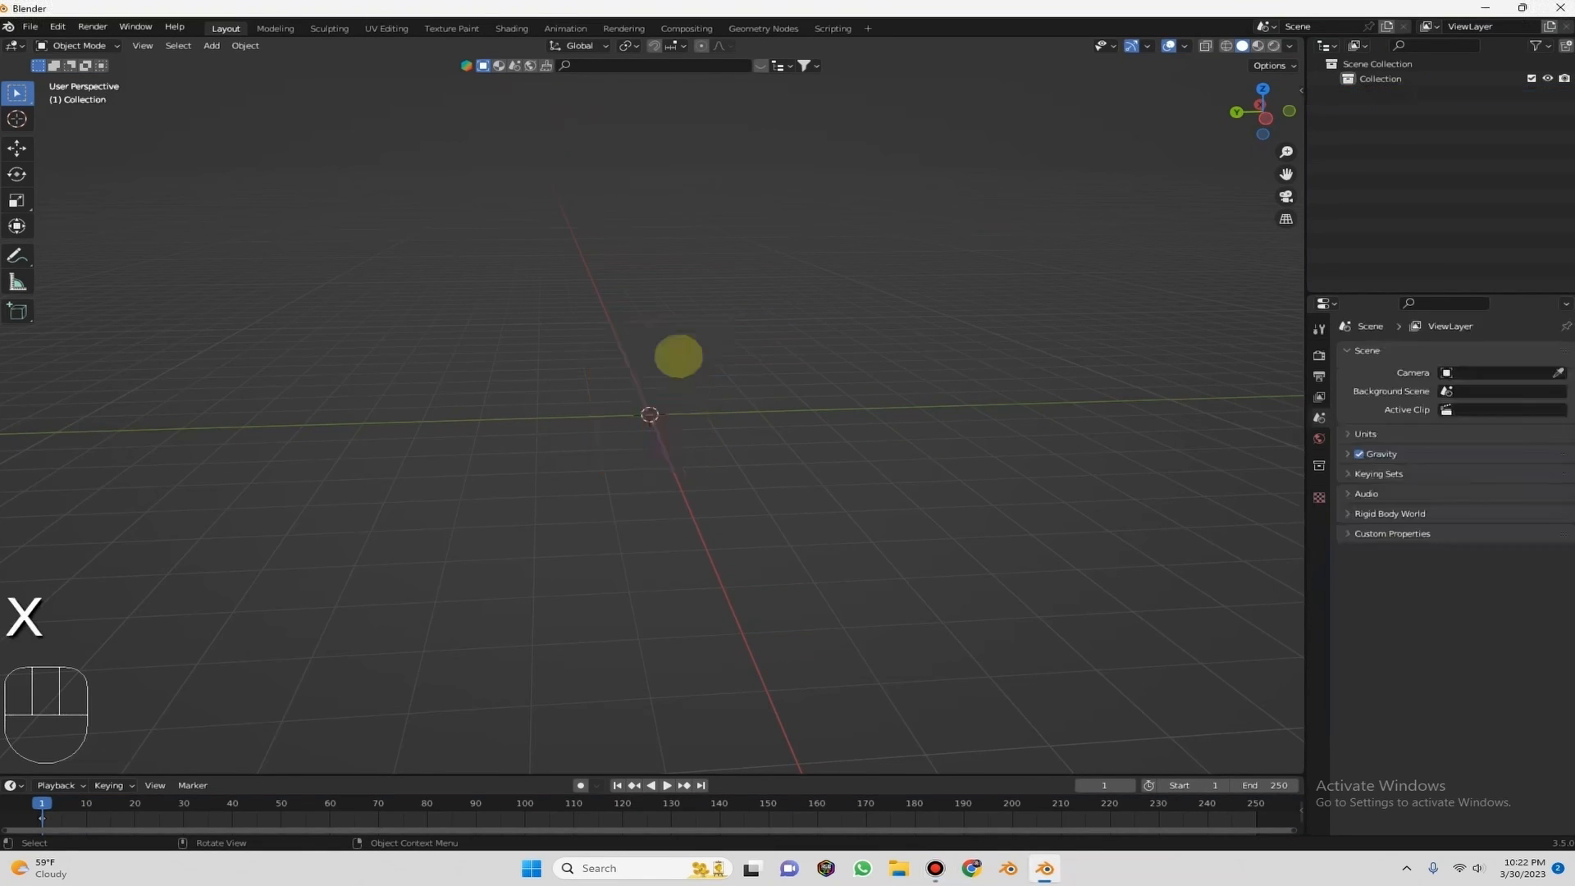
Add a cube mesh at the world origin.
{"action": "left_click", "coordinate": [245, 45]}
{"action": "mouse_move", "coordinate": [211, 45]}
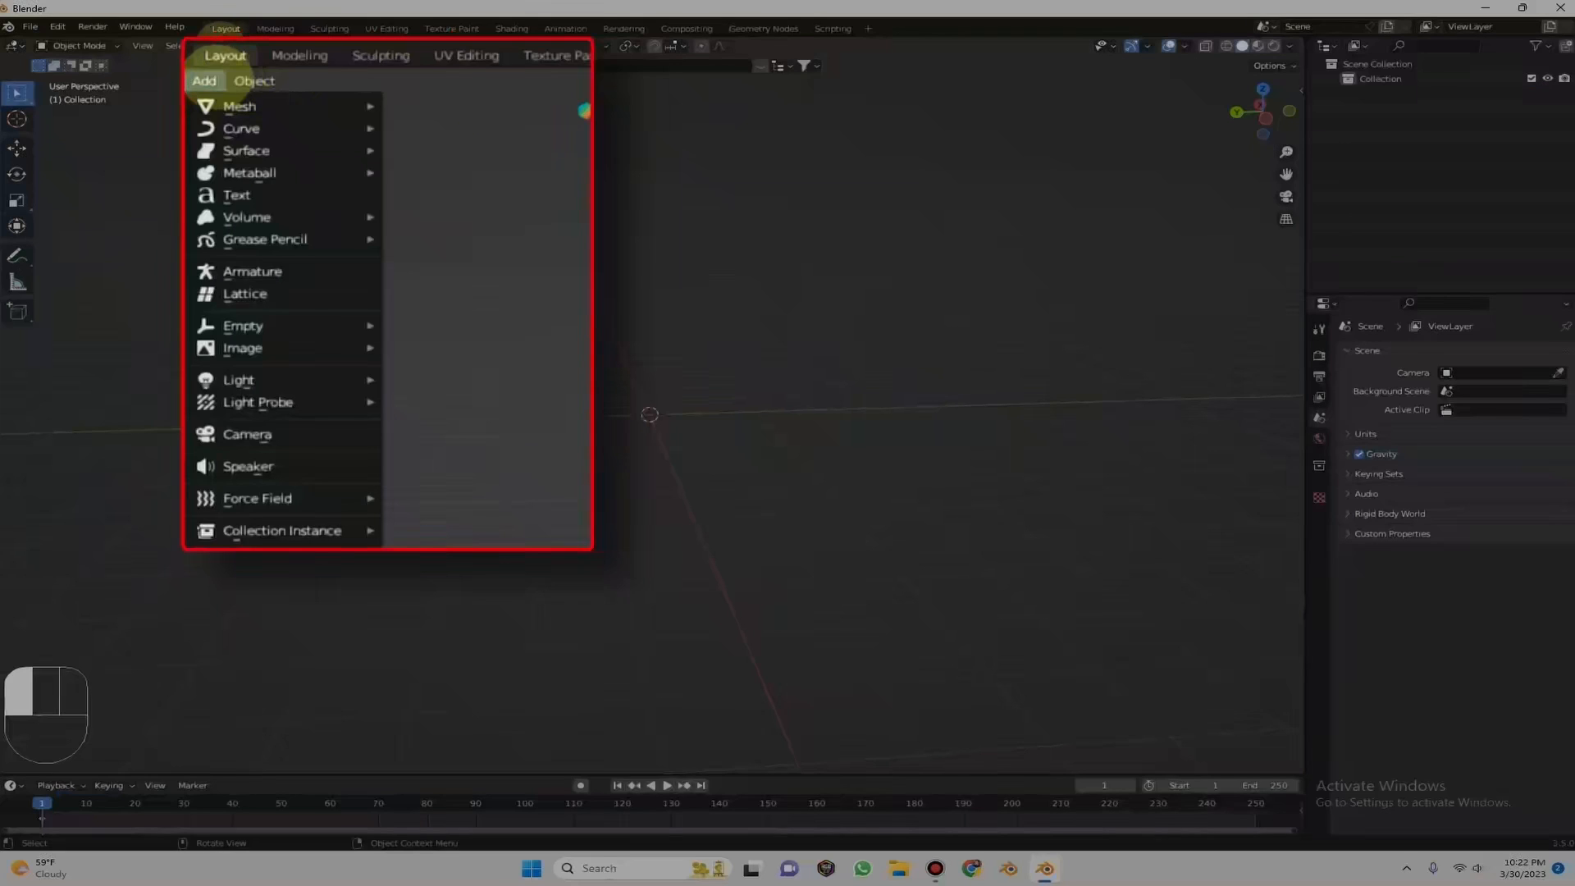
{"action": "mouse_move", "coordinate": [274, 61]}
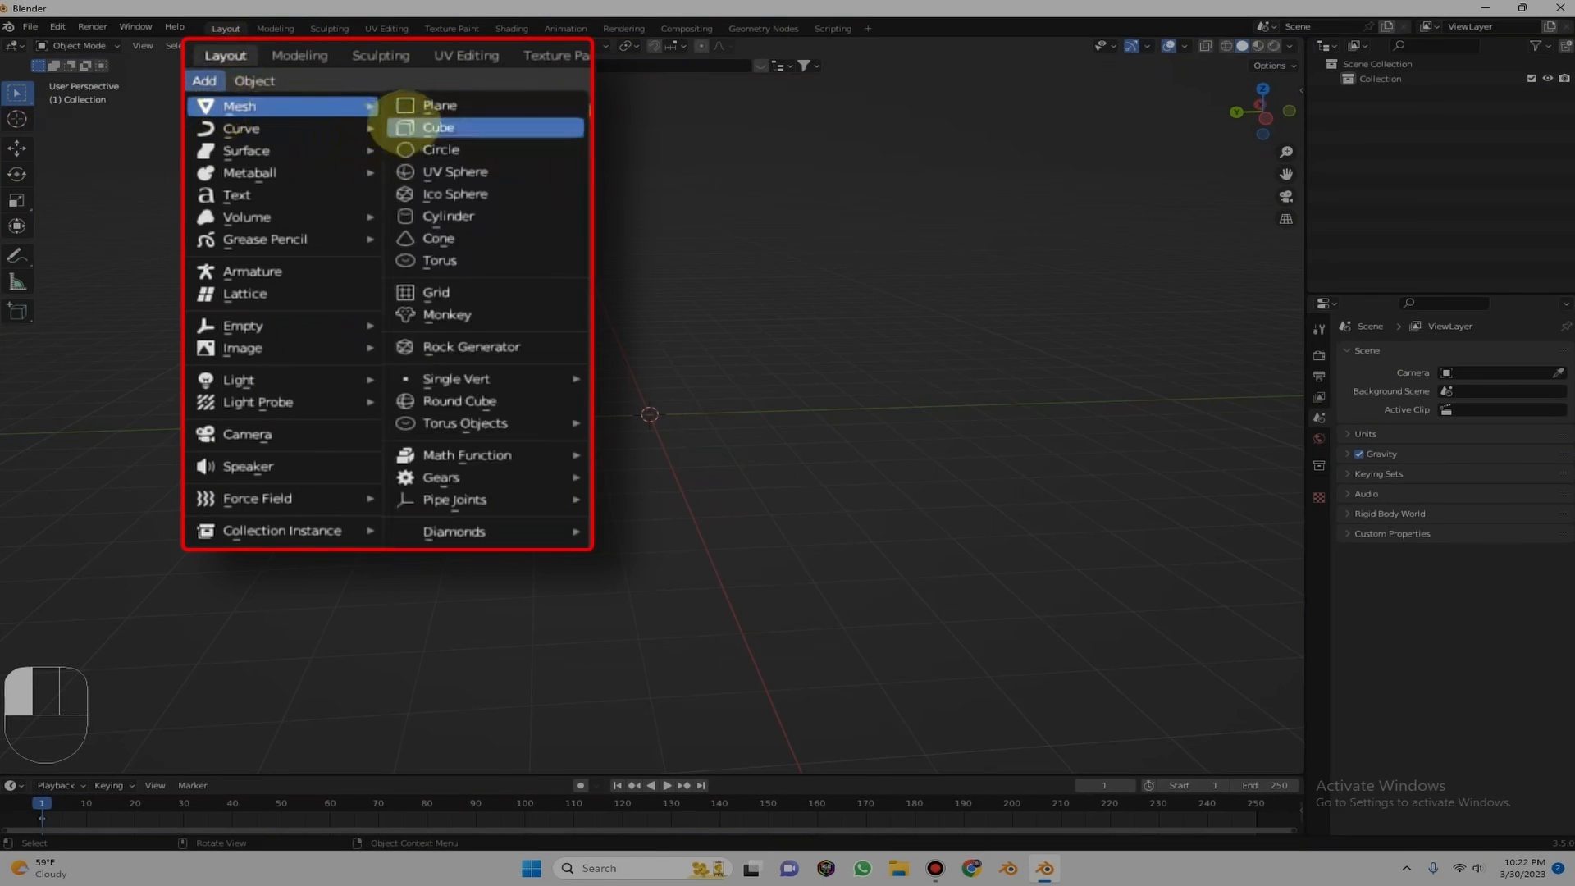
{"action": "left_click", "coordinate": [402, 127]}
{"action": "left_click_drag", "start_coordinate": [1238, 116], "coordinate": [1251, 114]}
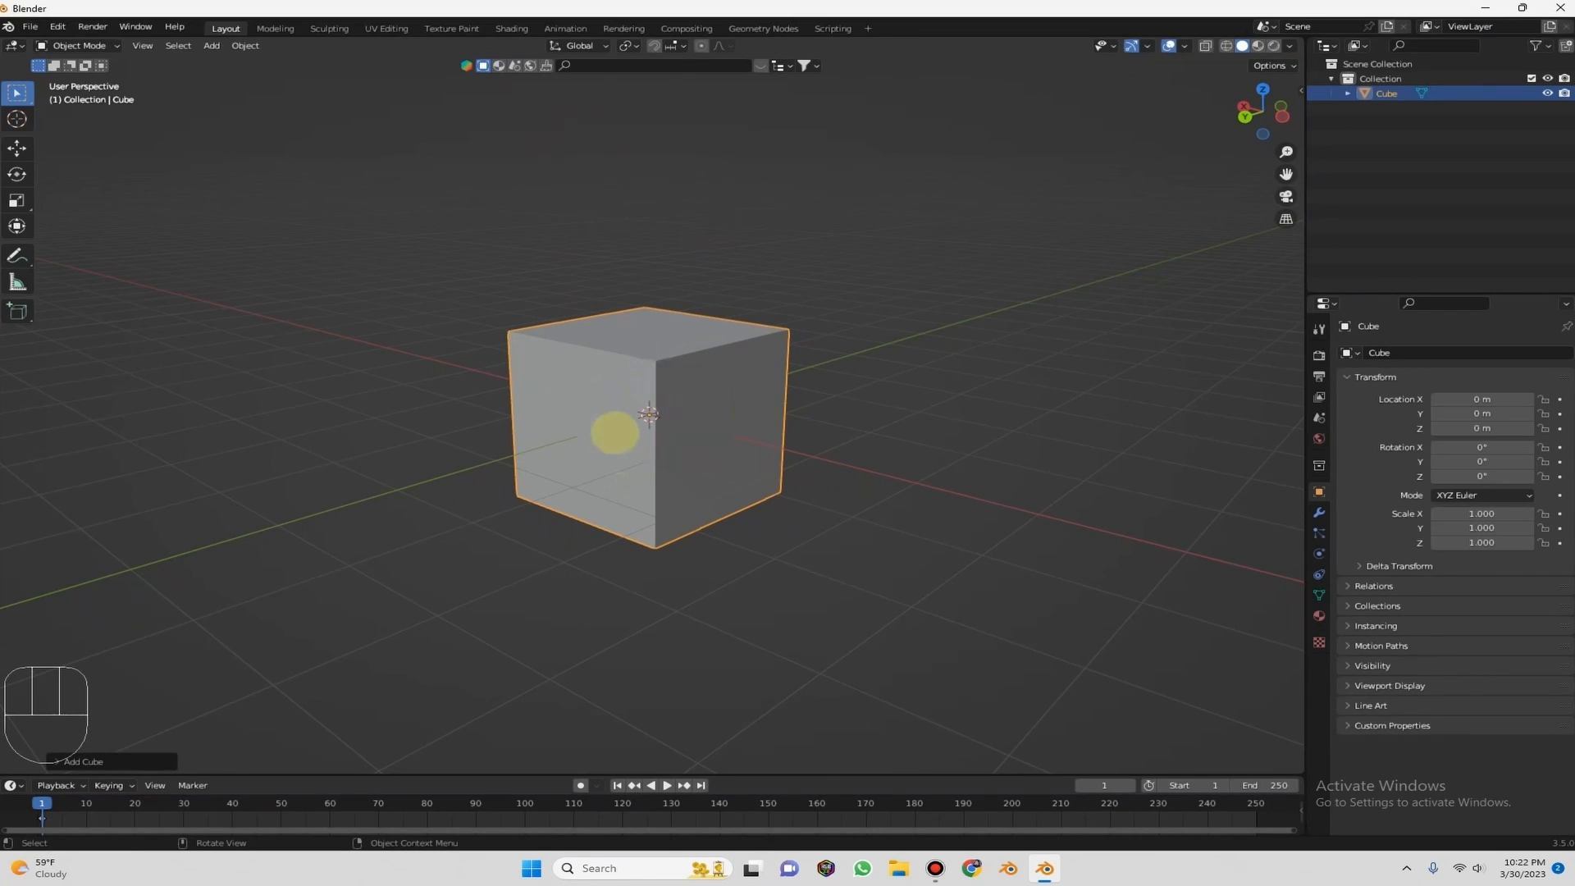
Switch the selected cube from Object Mode to Edit Mode.
{"action": "left_click", "coordinate": [616, 378]}
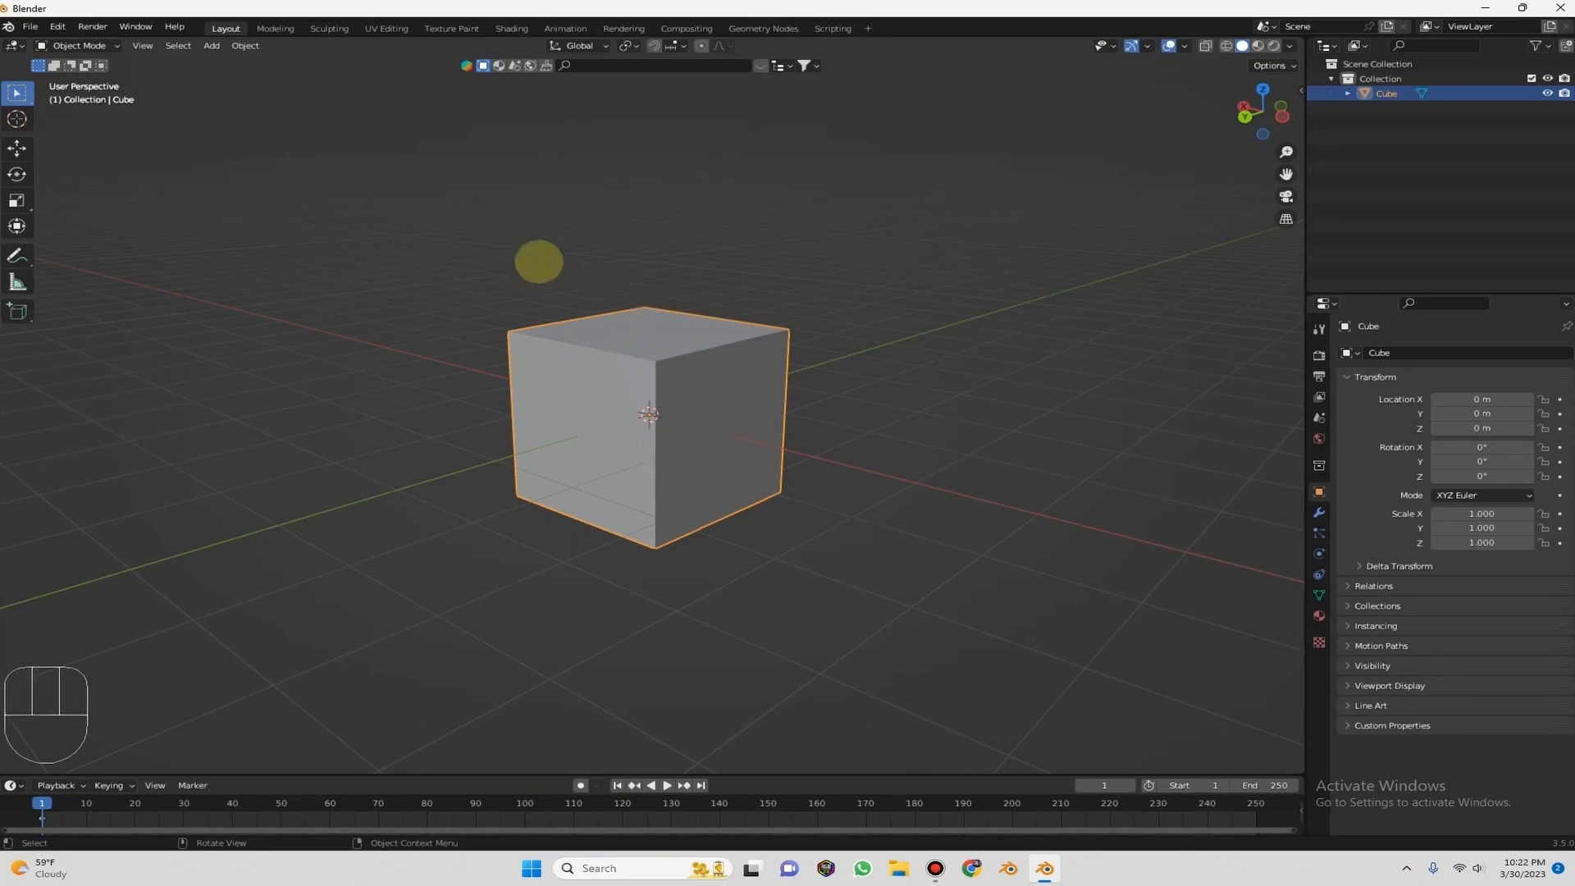
{"action": "left_click", "coordinate": [526, 319]}
{"action": "left_click", "coordinate": [511, 330]}
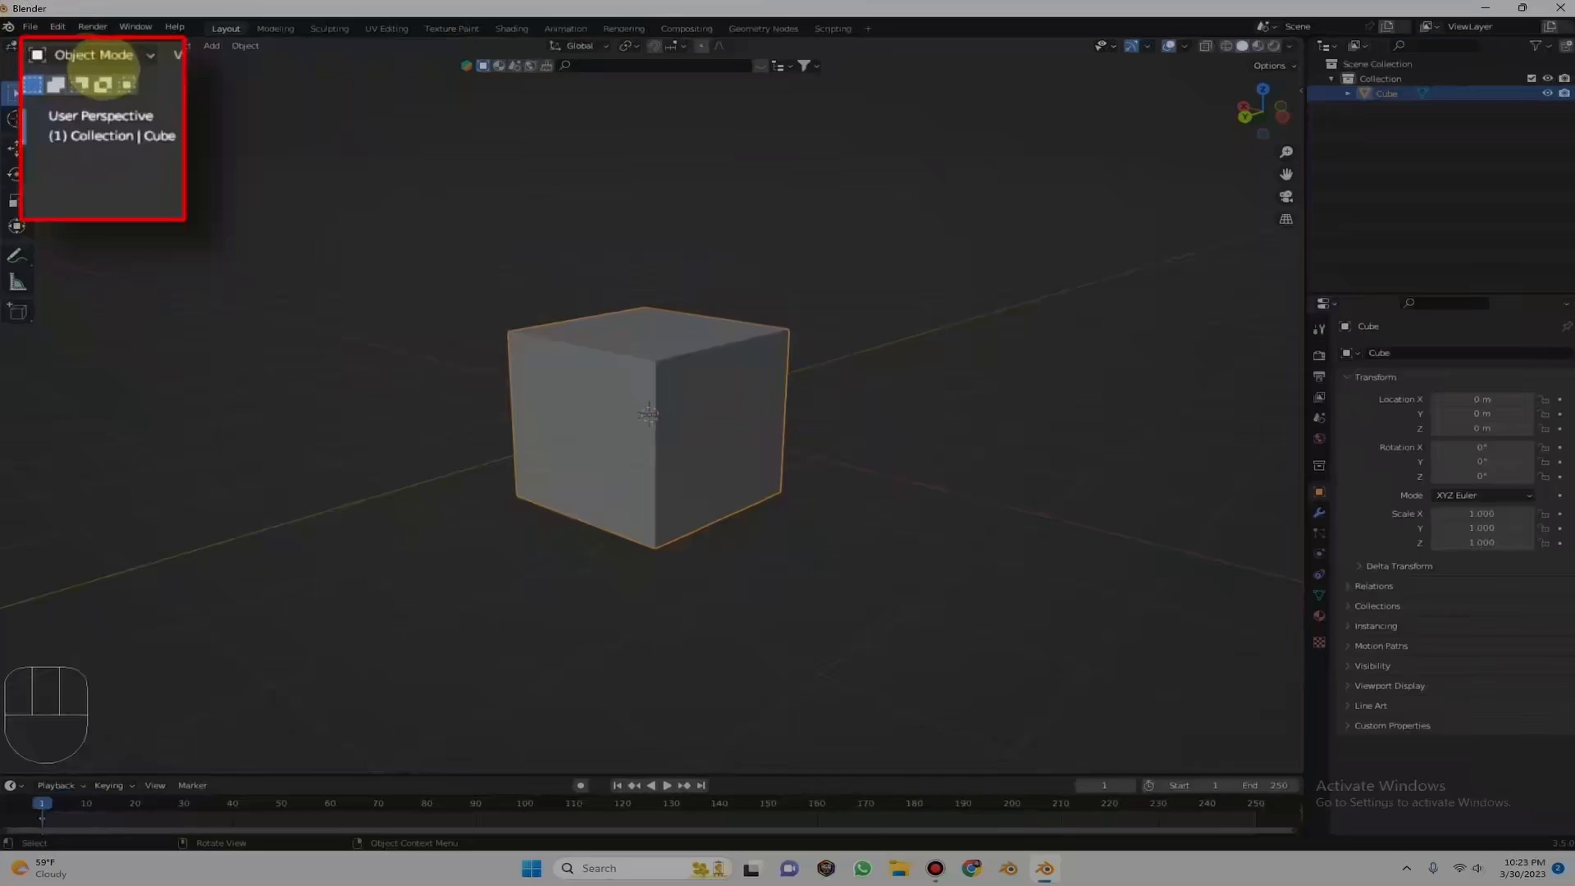
{"action": "left_click", "coordinate": [74, 53]}
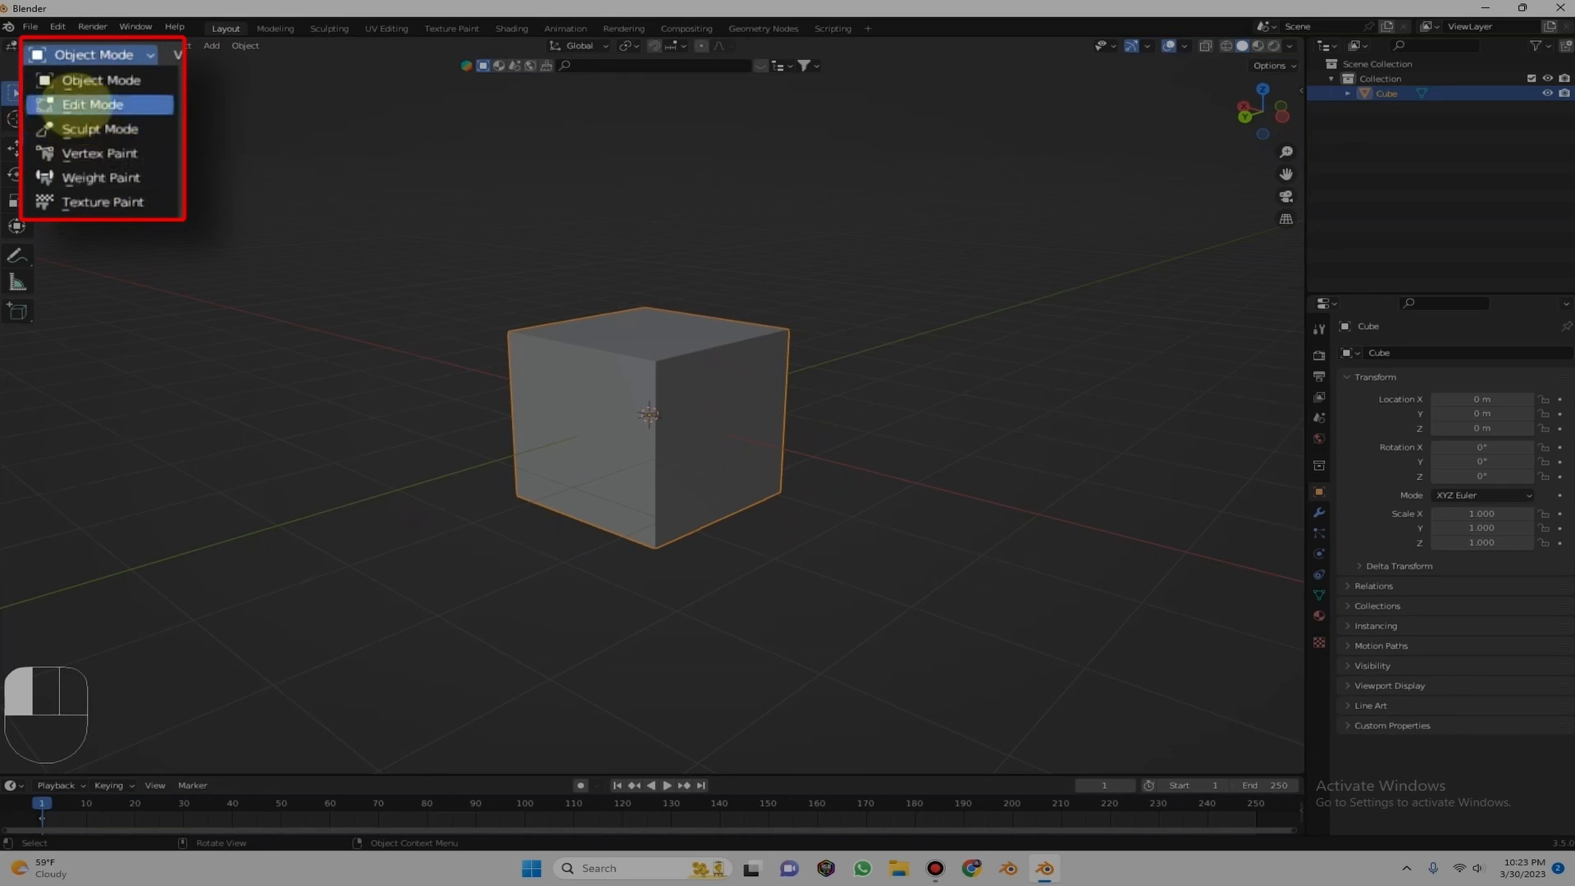
{"action": "left_click", "coordinate": [75, 80]}
{"action": "left_click", "coordinate": [86, 54]}
{"action": "left_click", "coordinate": [90, 104]}
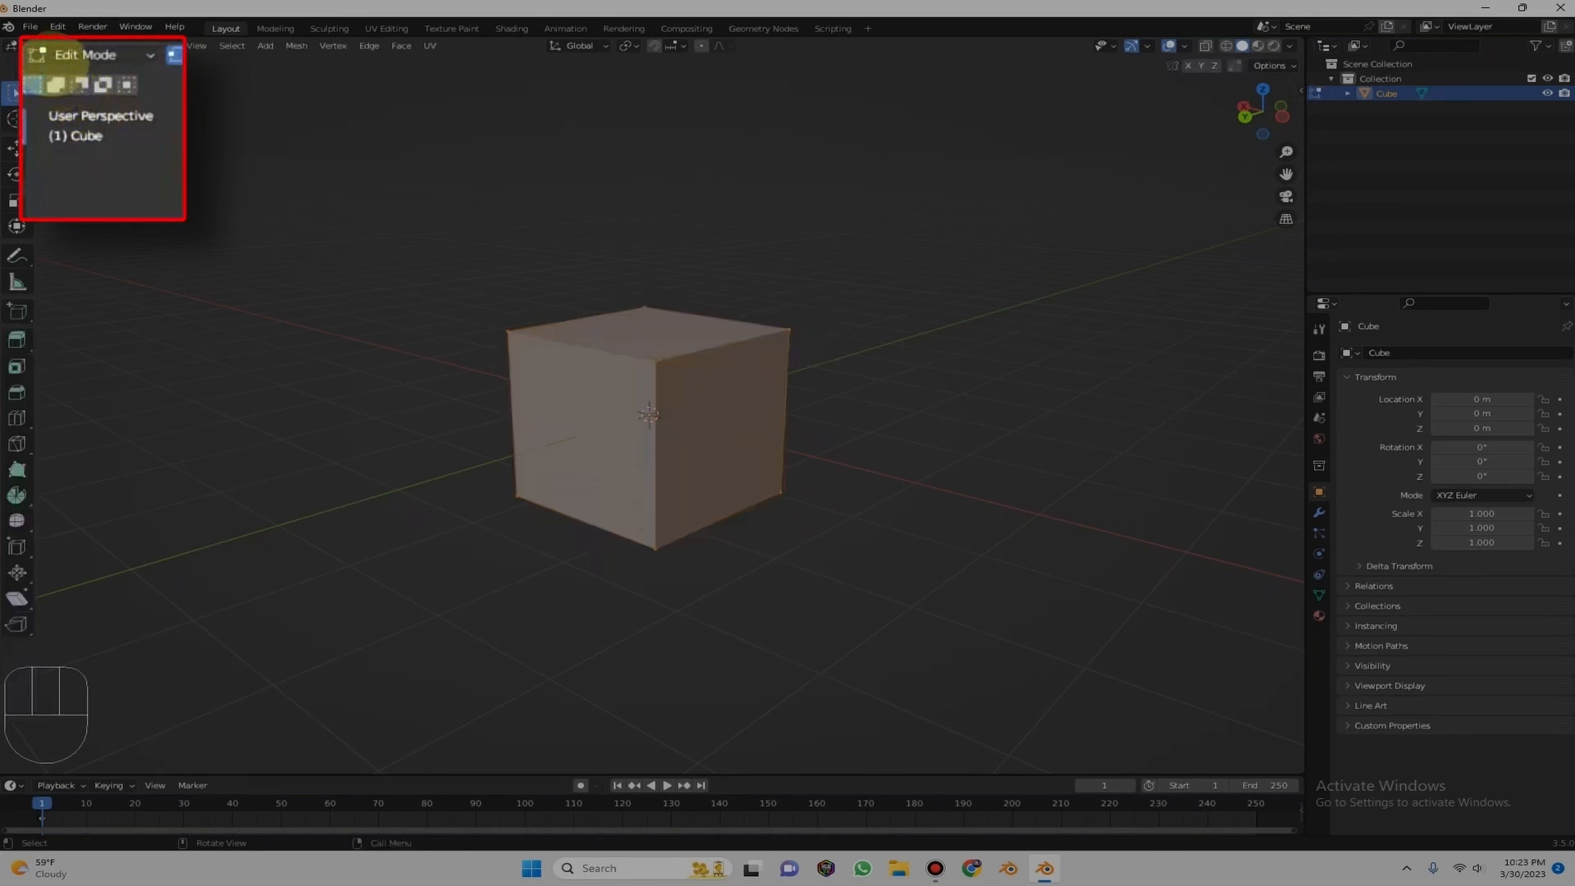
{"action": "left_click", "coordinate": [86, 54]}
{"action": "left_click", "coordinate": [66, 104]}
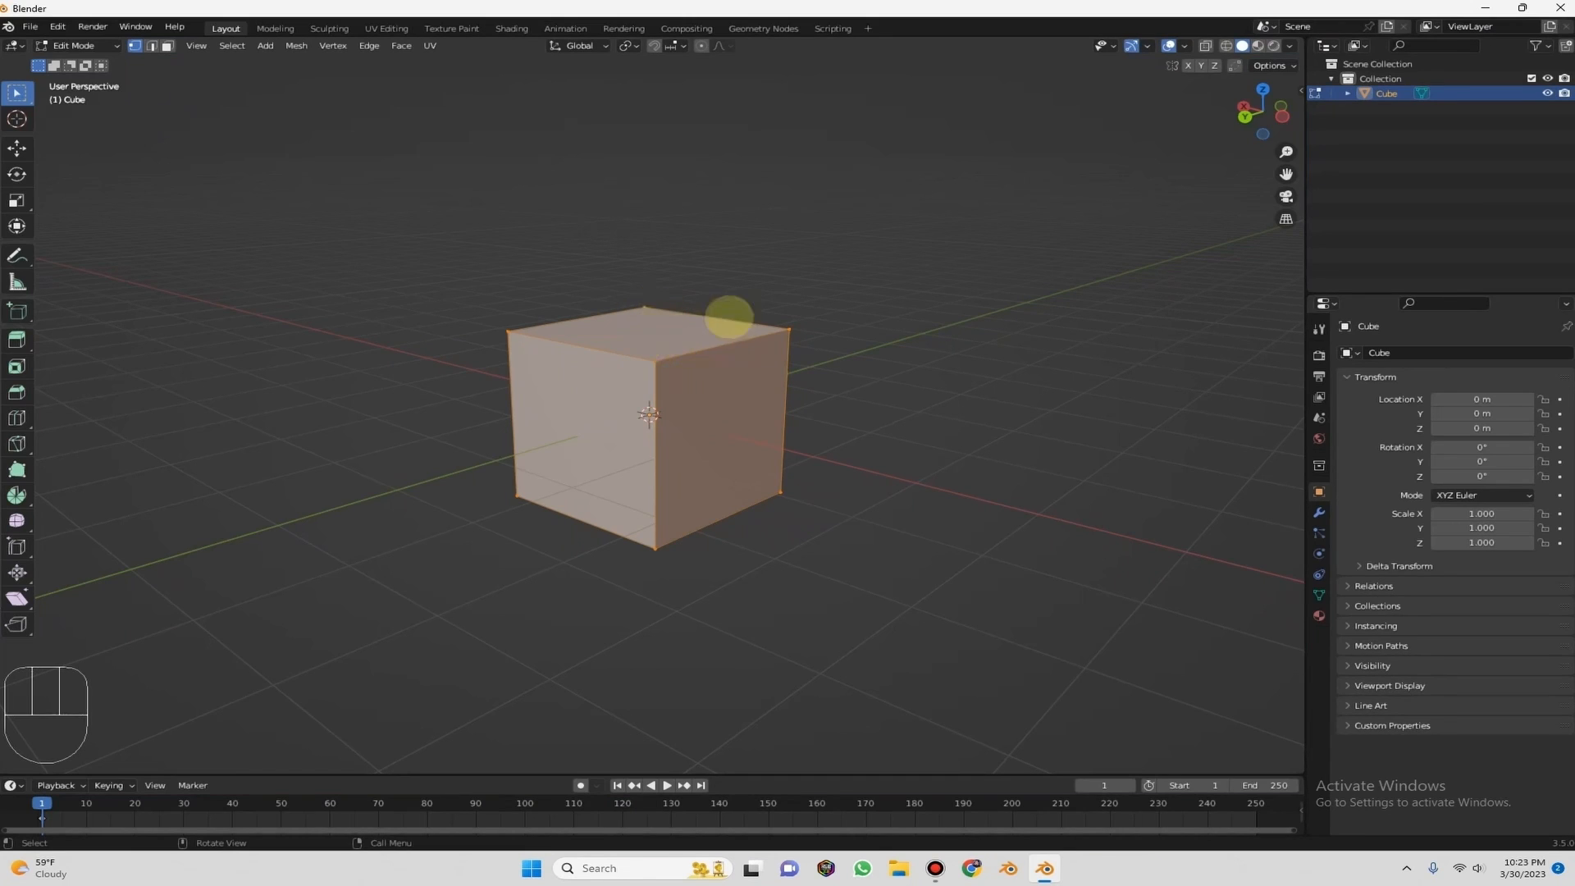
Try to move a single vertex at the cube's upper right corner freely.
{"action": "left_click", "coordinate": [800, 336]}
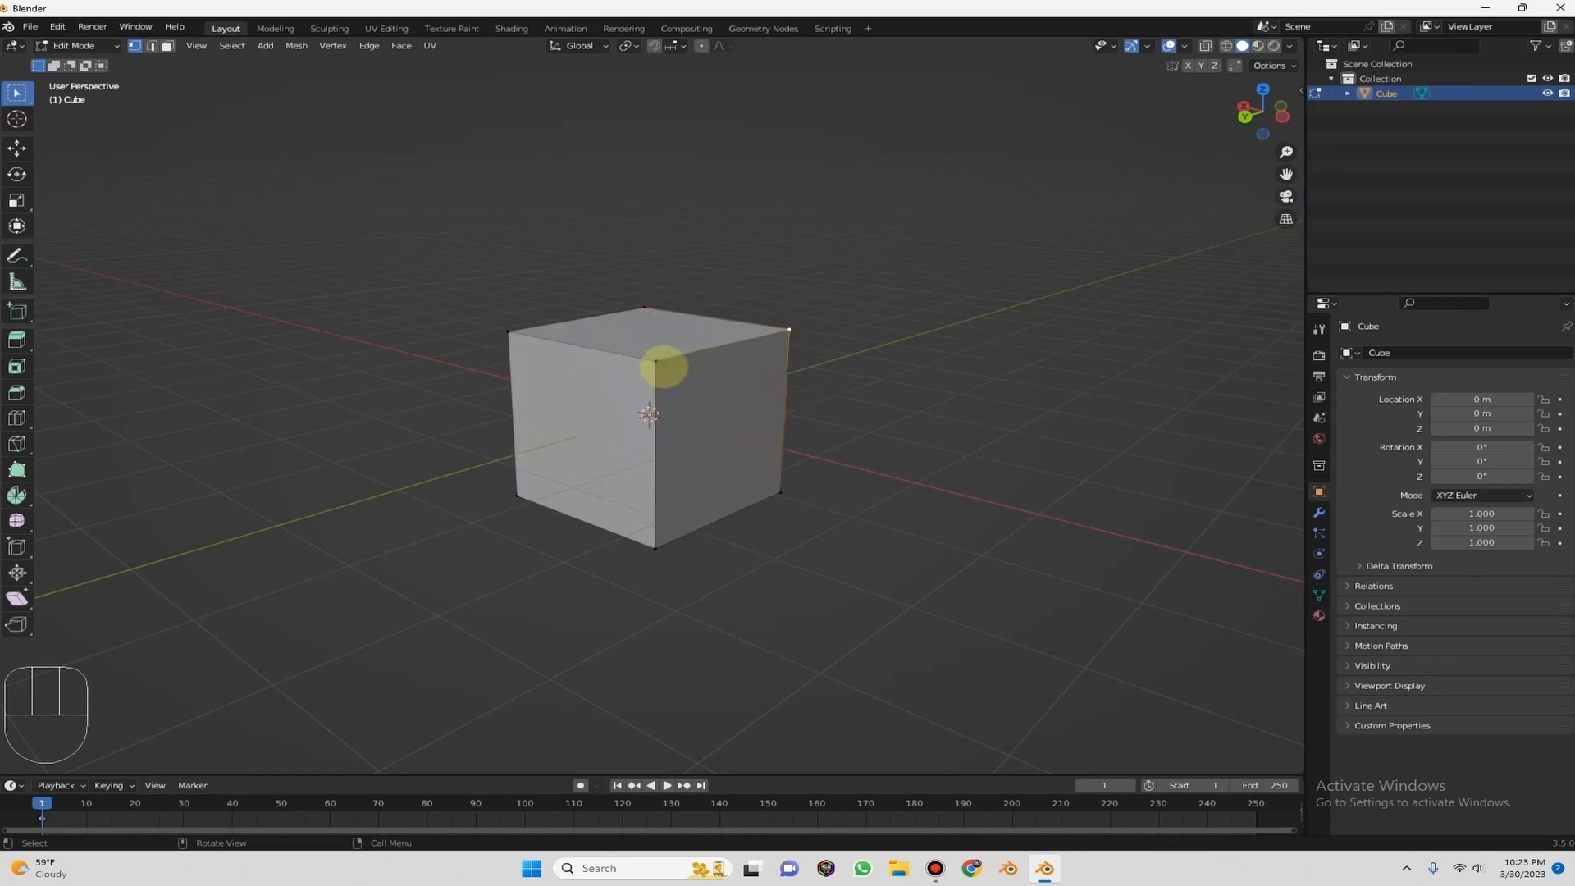
{"action": "left_click", "coordinate": [512, 341], "text": "shift"}
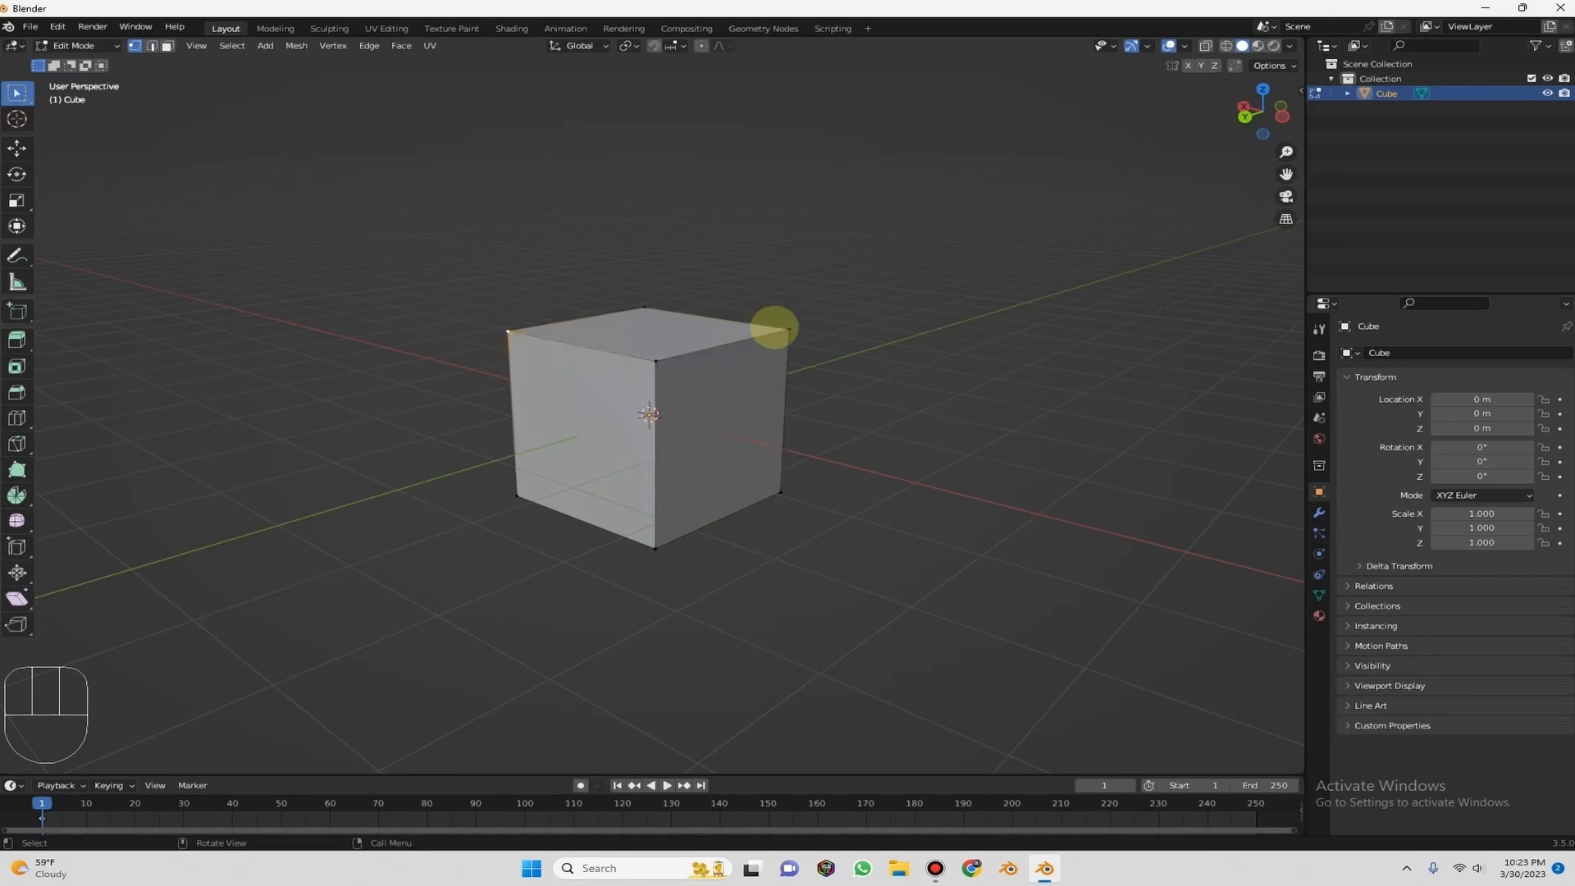
{"action": "key", "text": "g"}
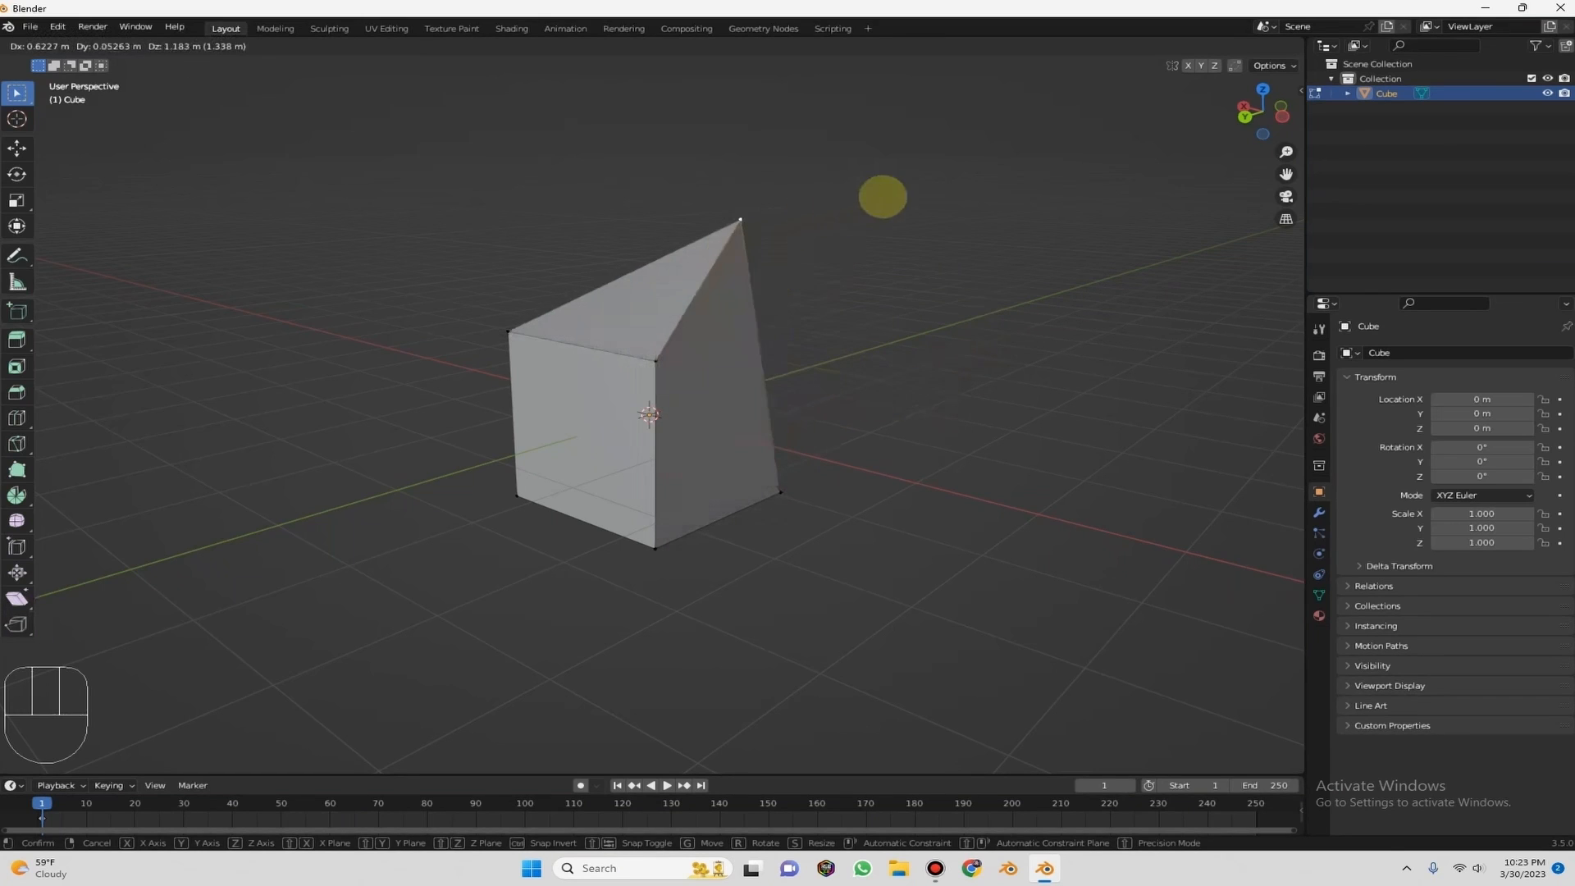
{"action": "right_click", "coordinate": [548, 362]}
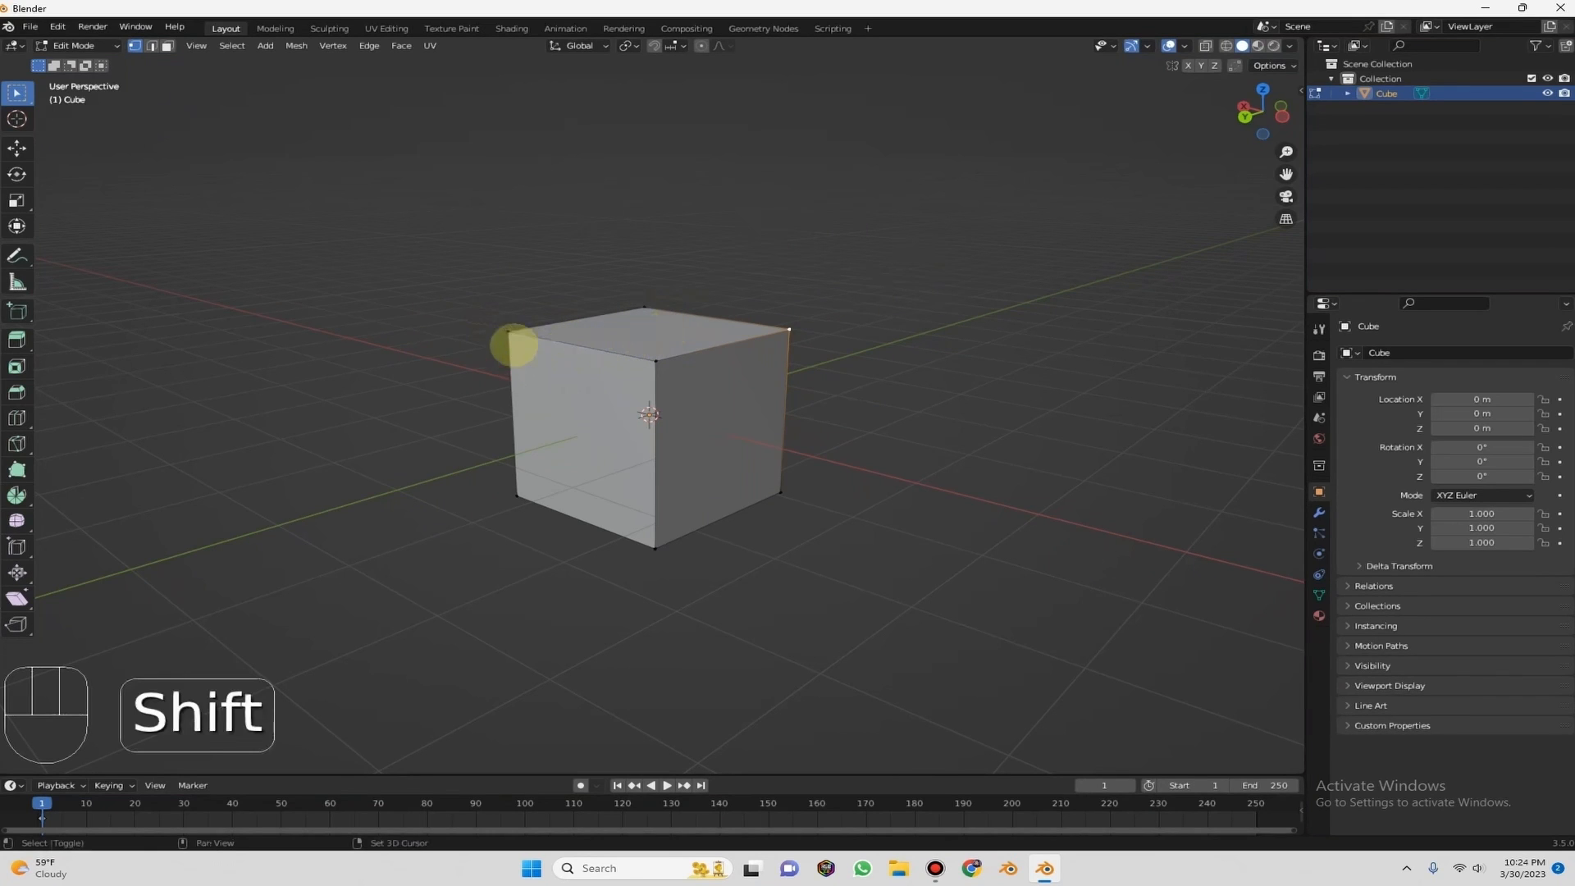
Add the upper left and lower front corner vertices to the selection and try to move all three together.
{"action": "left_click", "coordinate": [508, 332], "text": "shift"}
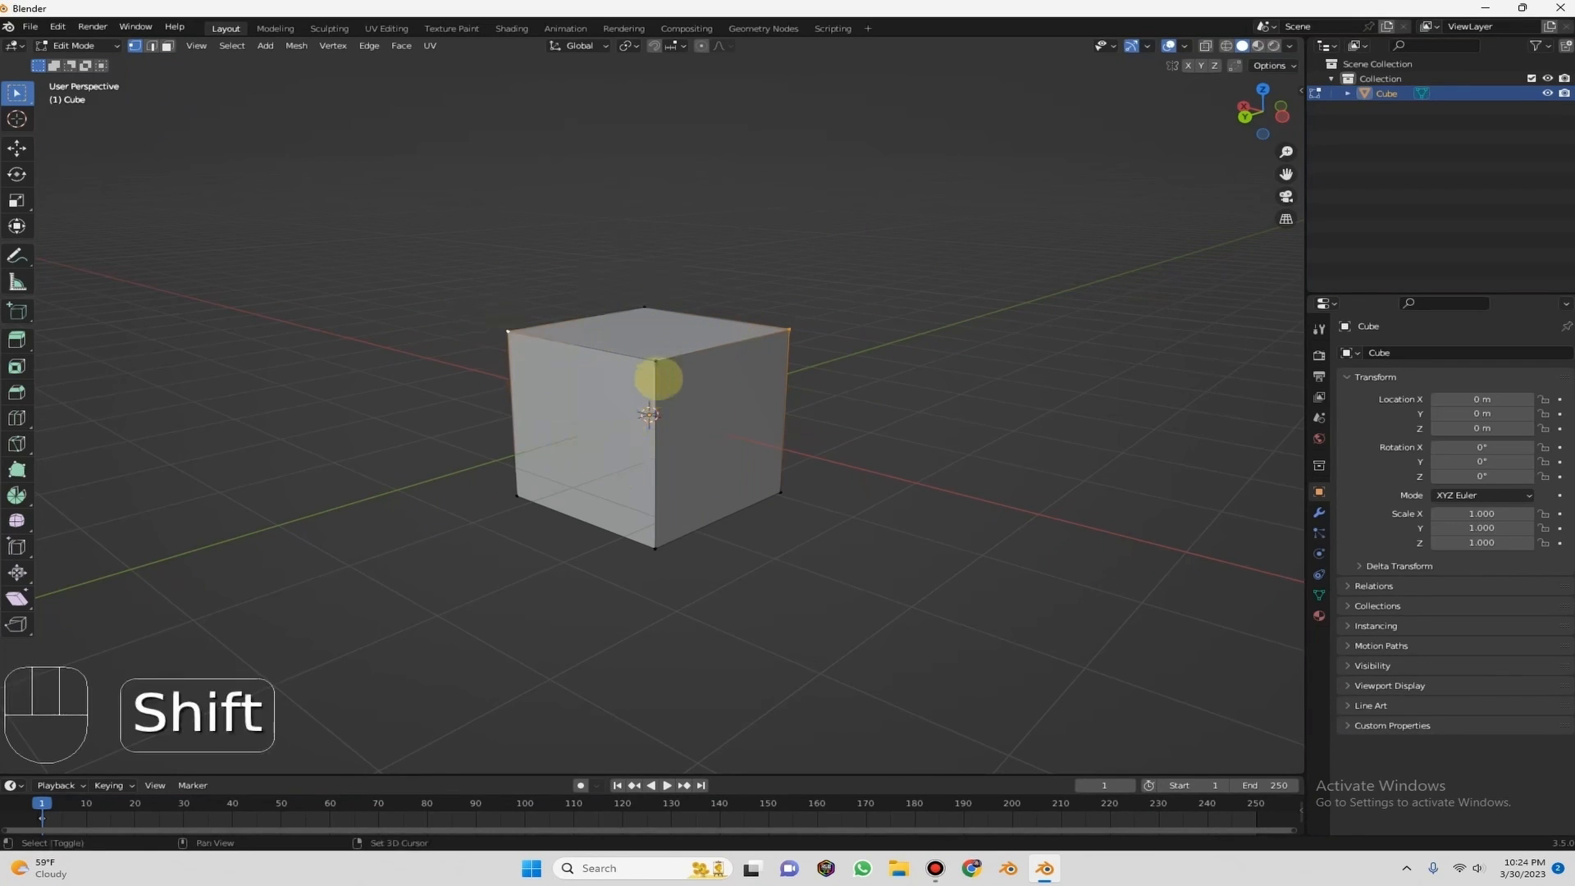
{"action": "left_click", "coordinate": [655, 545], "text": "shift"}
{"action": "key", "text": "g"}
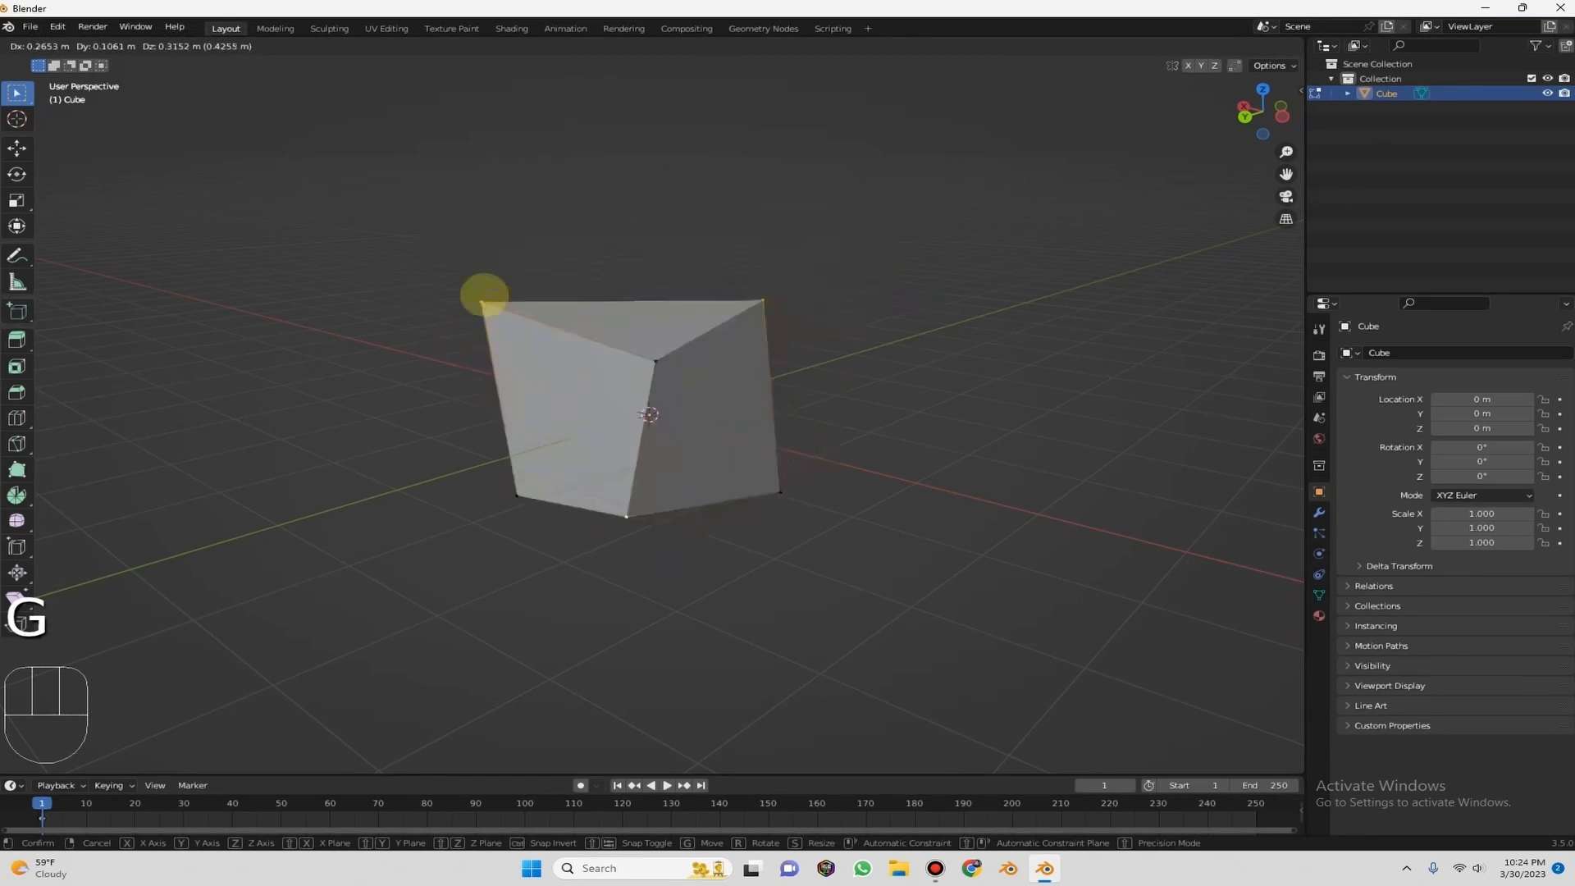
{"action": "right_click", "coordinate": [629, 540]}
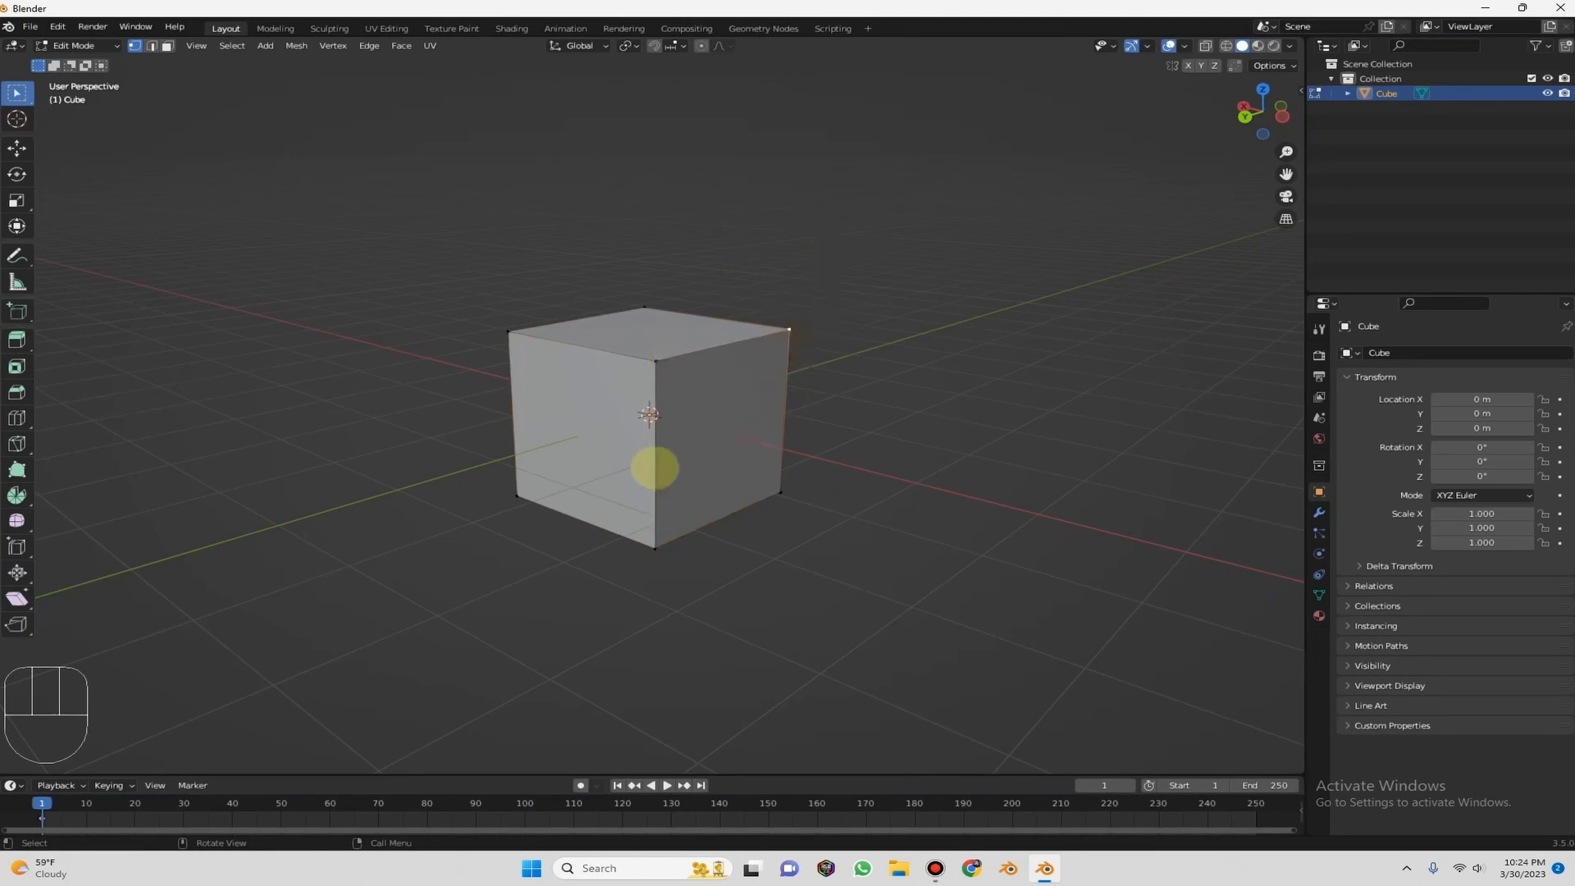
Try to rotate the upper right corner vertex alone, and together with the upper front corner vertex.
{"action": "key", "text": "r"}
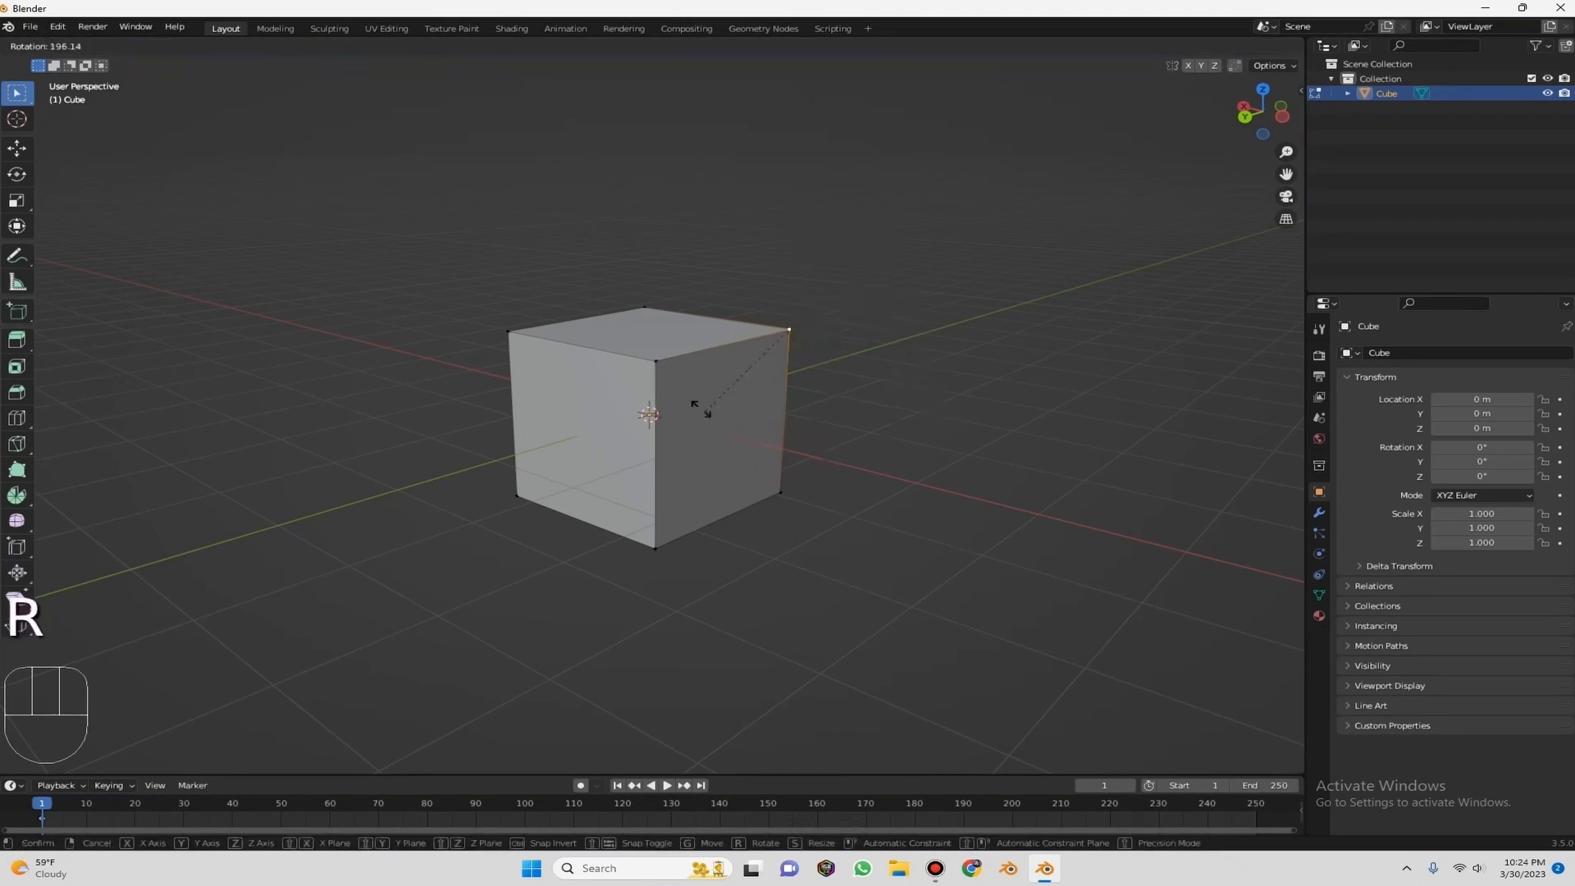
{"action": "right_click", "coordinate": [717, 200]}
{"action": "key", "text": "r"}
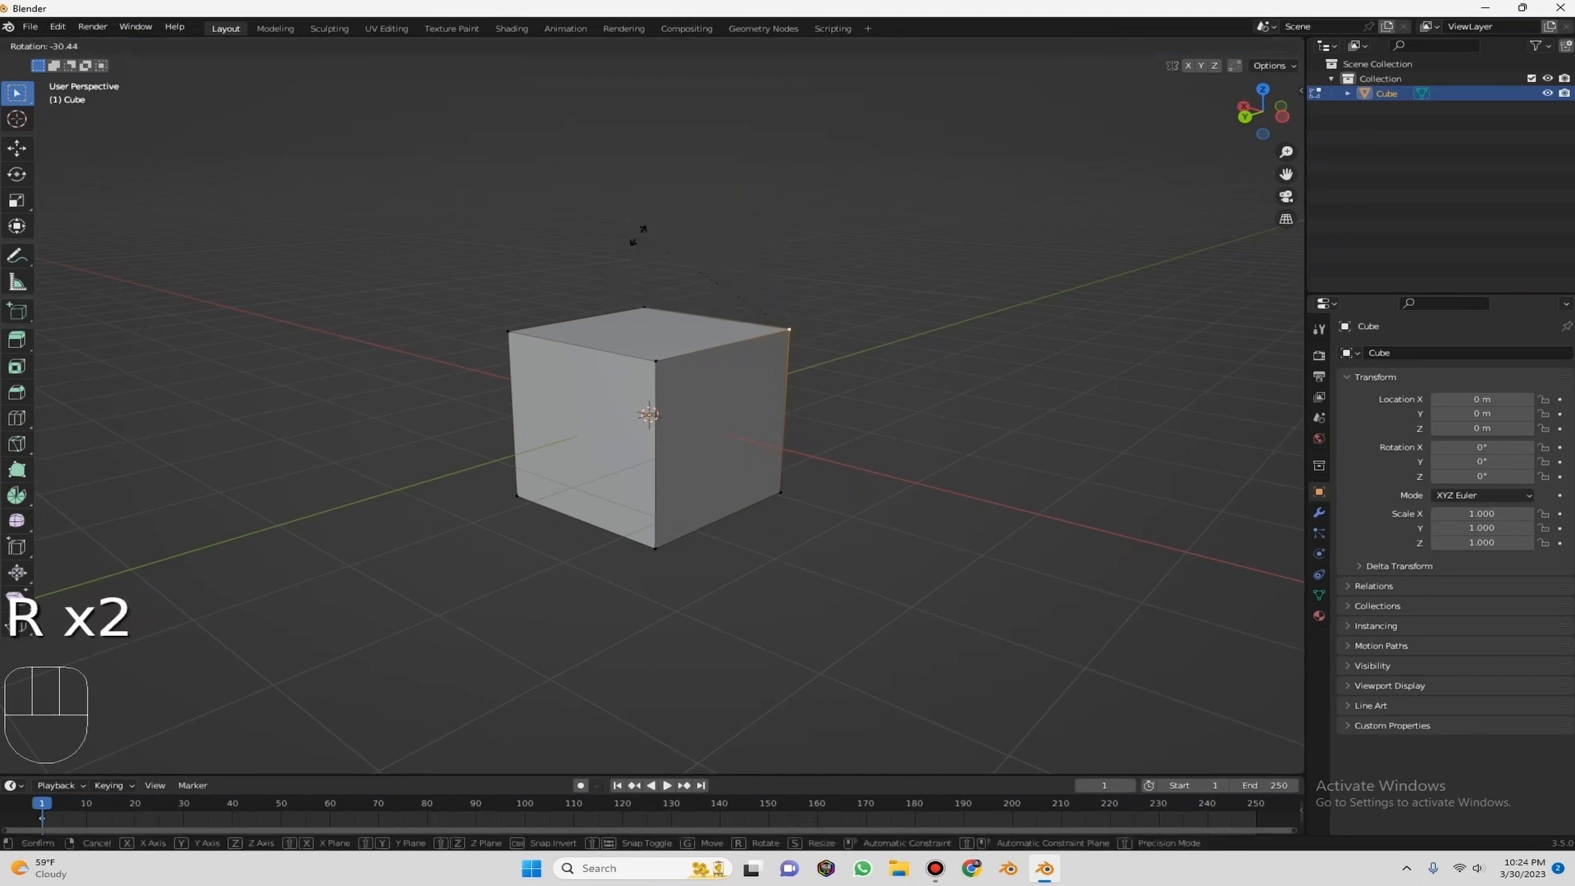
{"action": "right_click", "coordinate": [765, 333]}
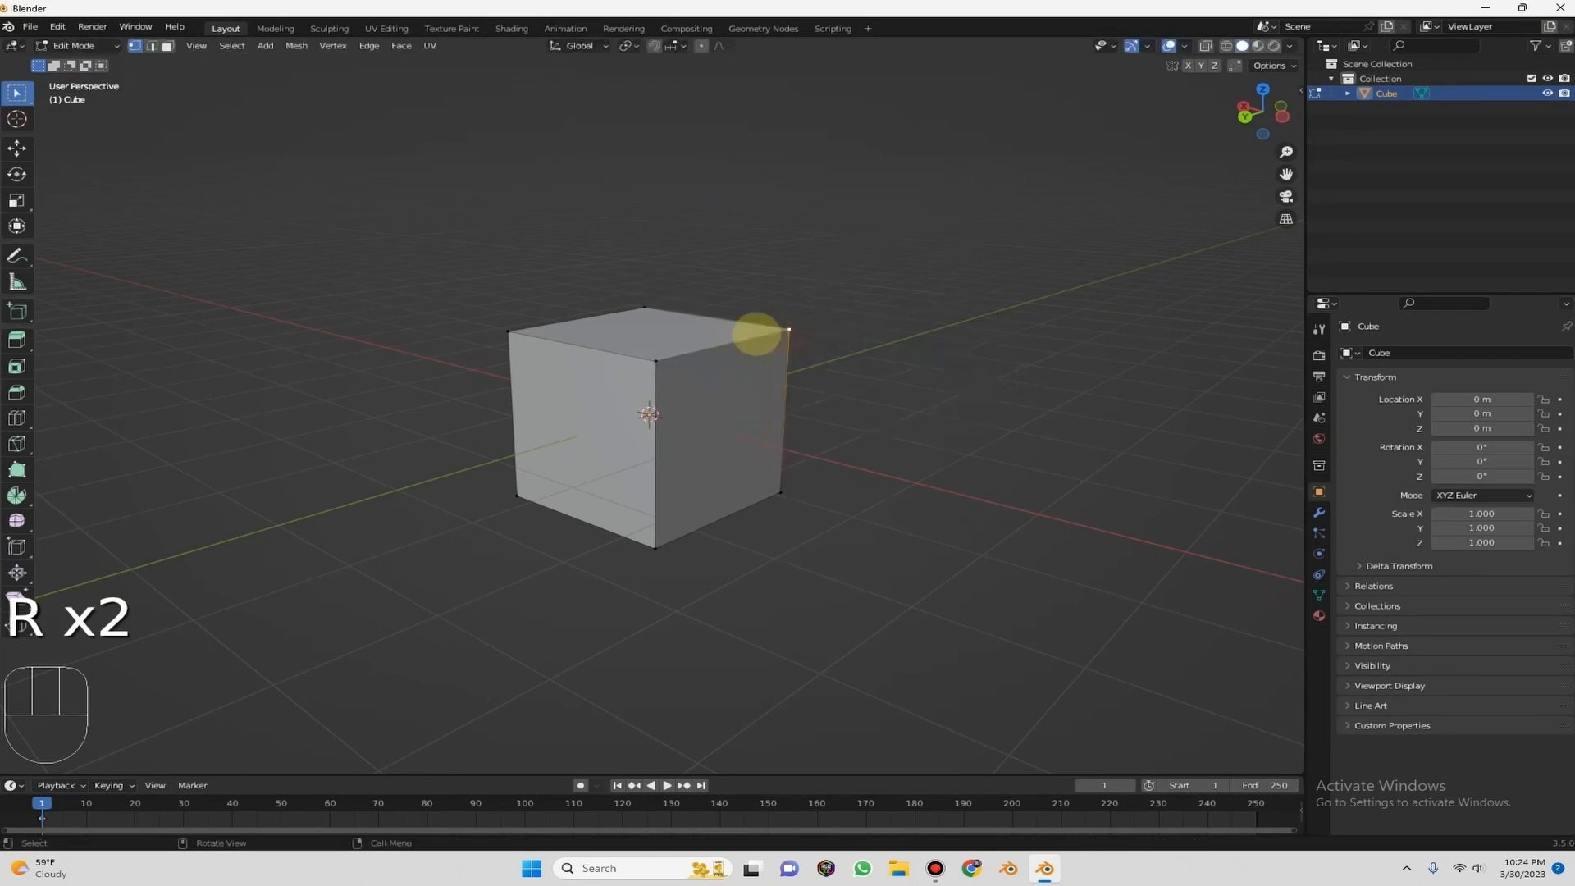
{"action": "left_click", "coordinate": [656, 359], "text": "shift"}
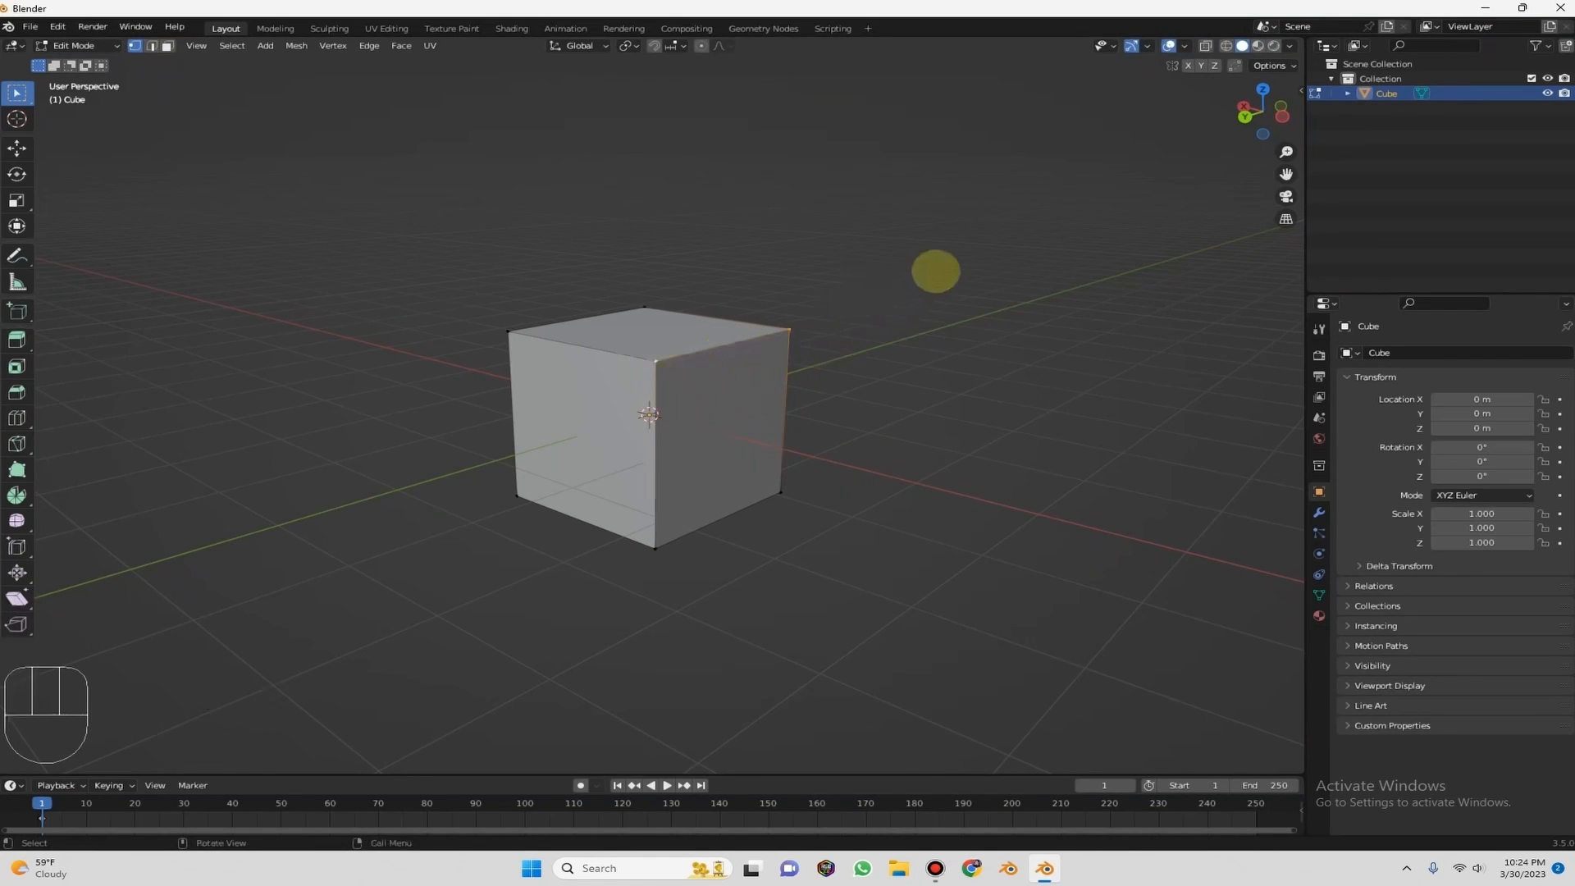
{"action": "key", "text": "r"}
{"action": "right_click", "coordinate": [693, 672]}
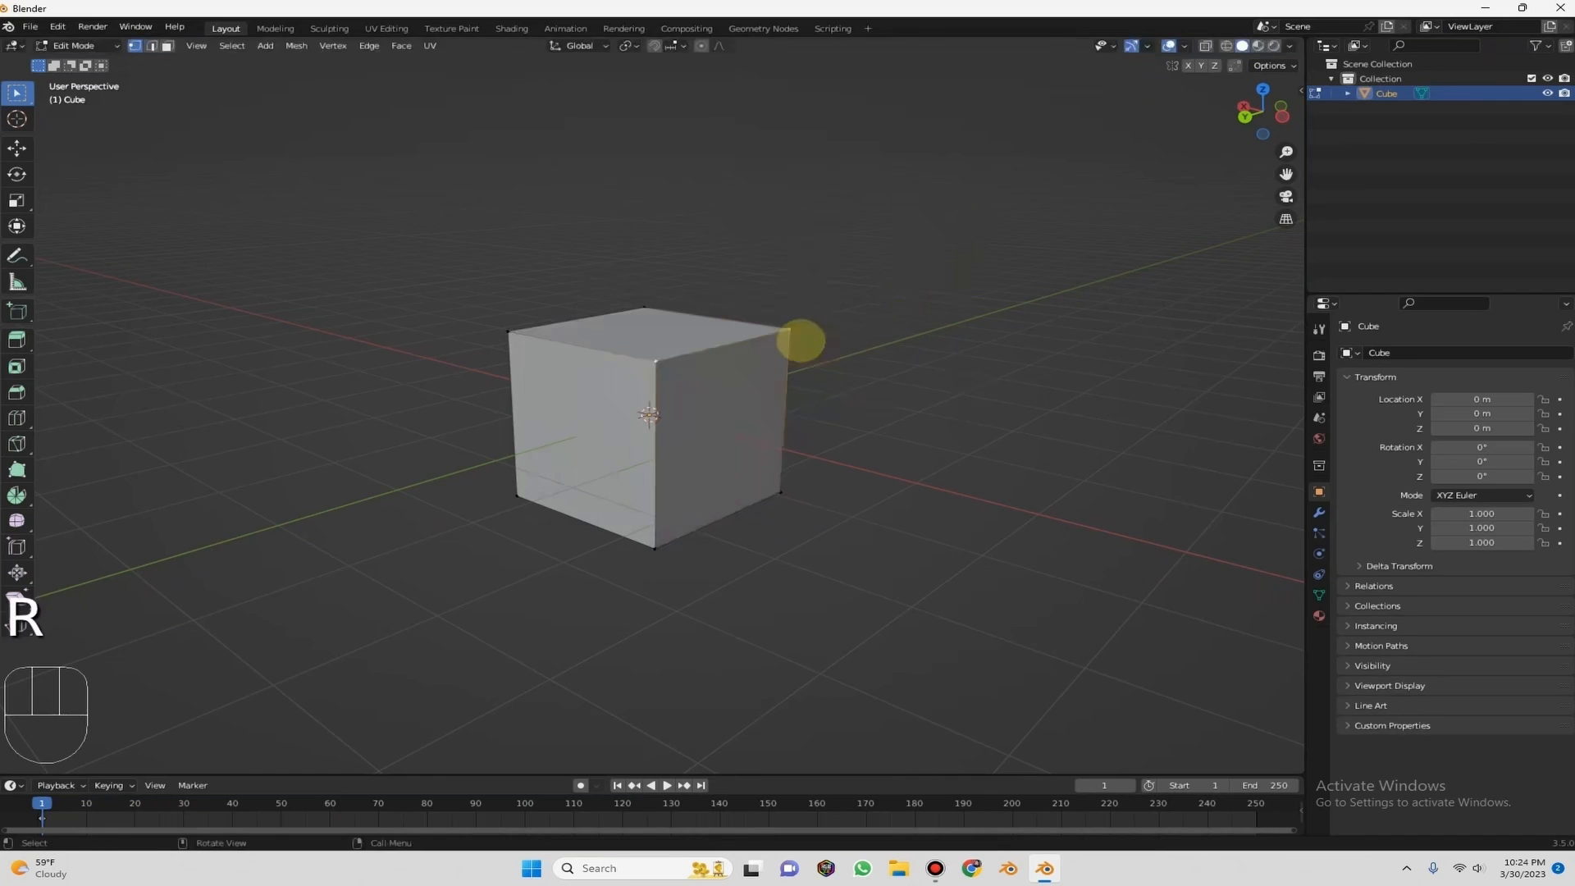
Try to scale the upper right corner vertex alone, and together with the upper front corner vertex.
{"action": "key", "text": "s"}
{"action": "key", "text": "s"}
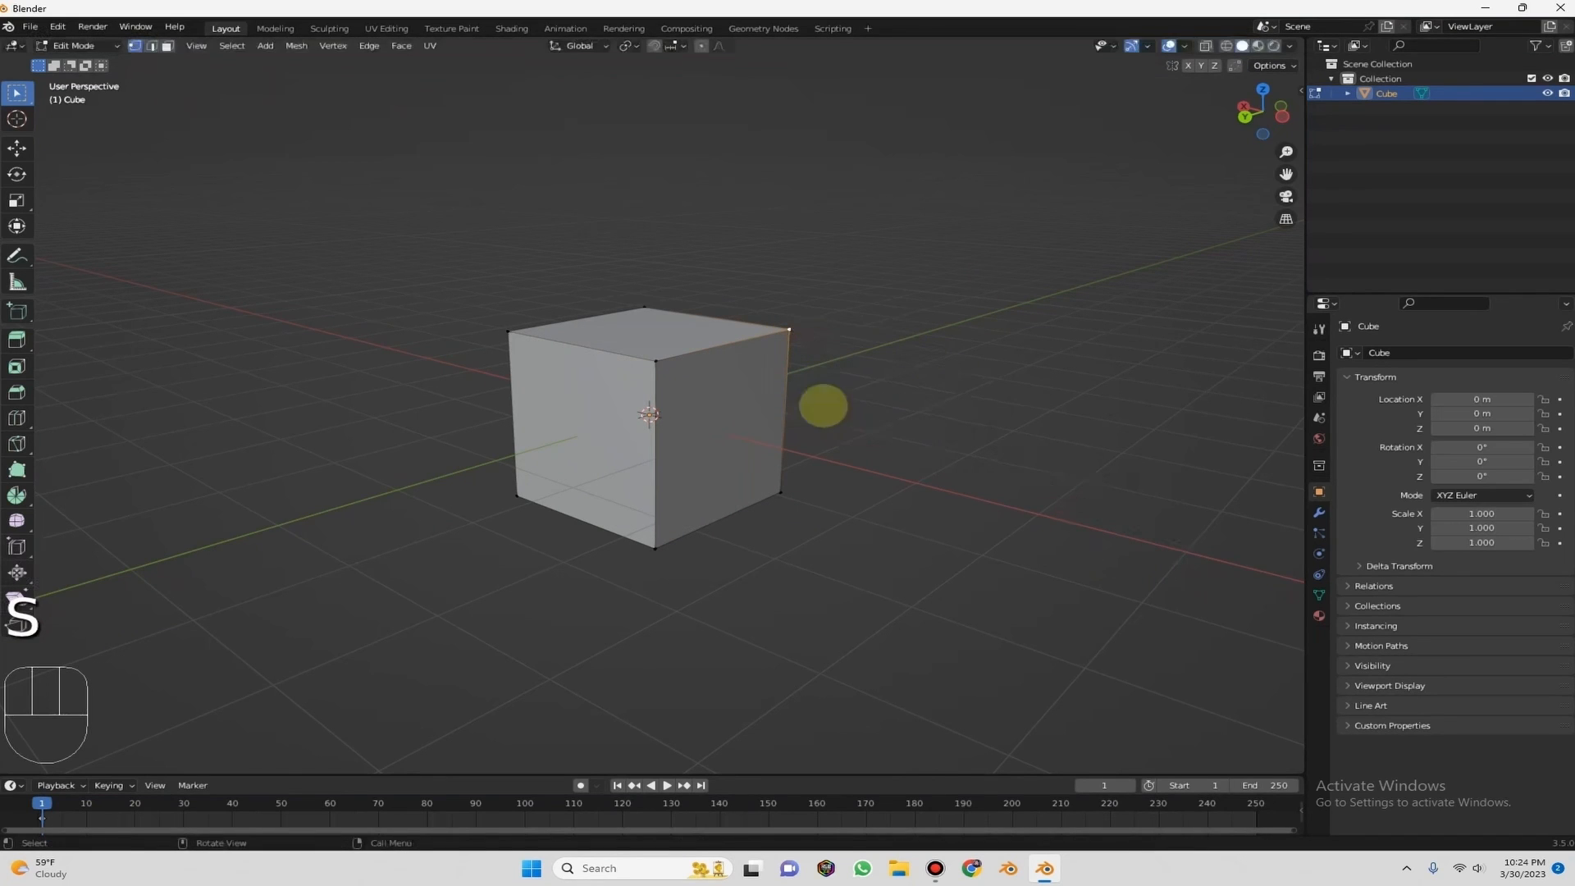
{"action": "right_click", "coordinate": [804, 453]}
{"action": "key", "text": "s"}
{"action": "key", "text": "s"}
{"action": "right_click", "coordinate": [633, 392]}
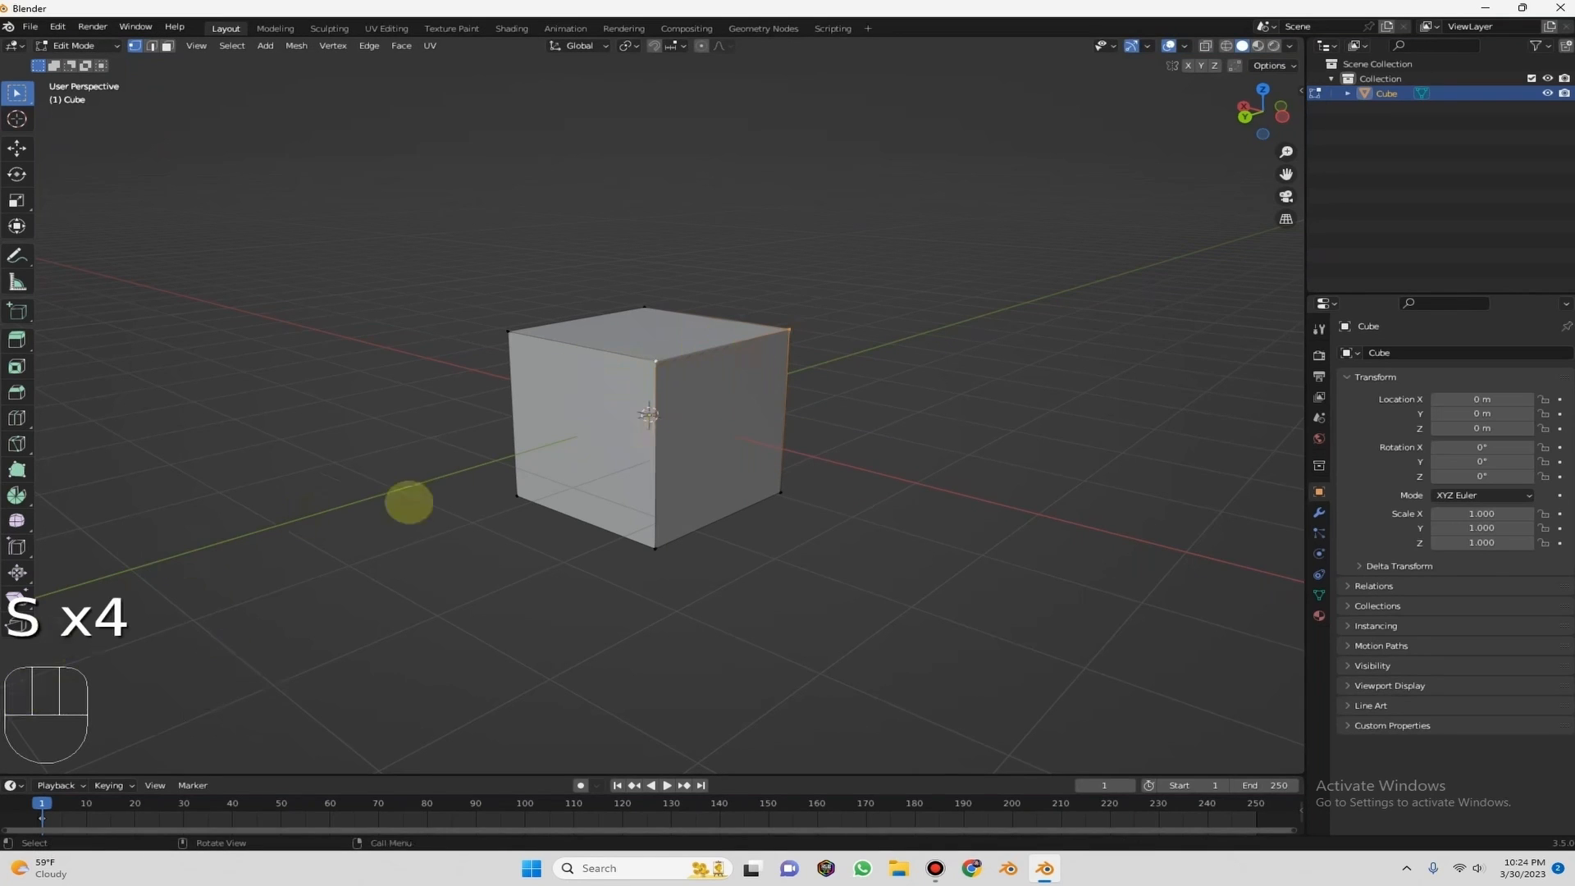
{"action": "key", "text": "s"}
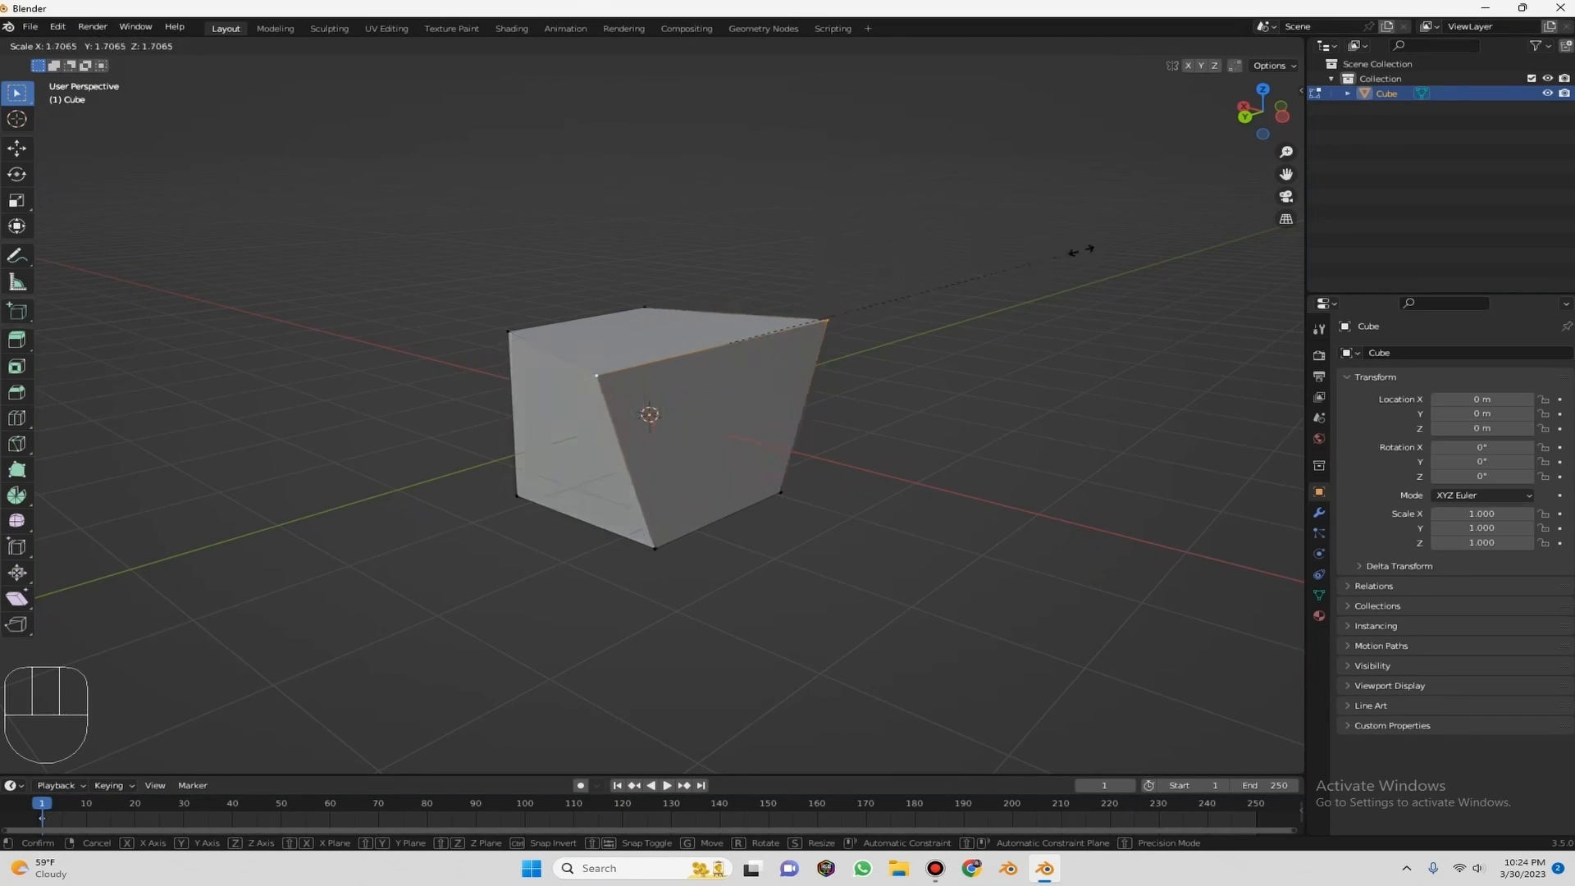
{"action": "right_click", "coordinate": [774, 235]}
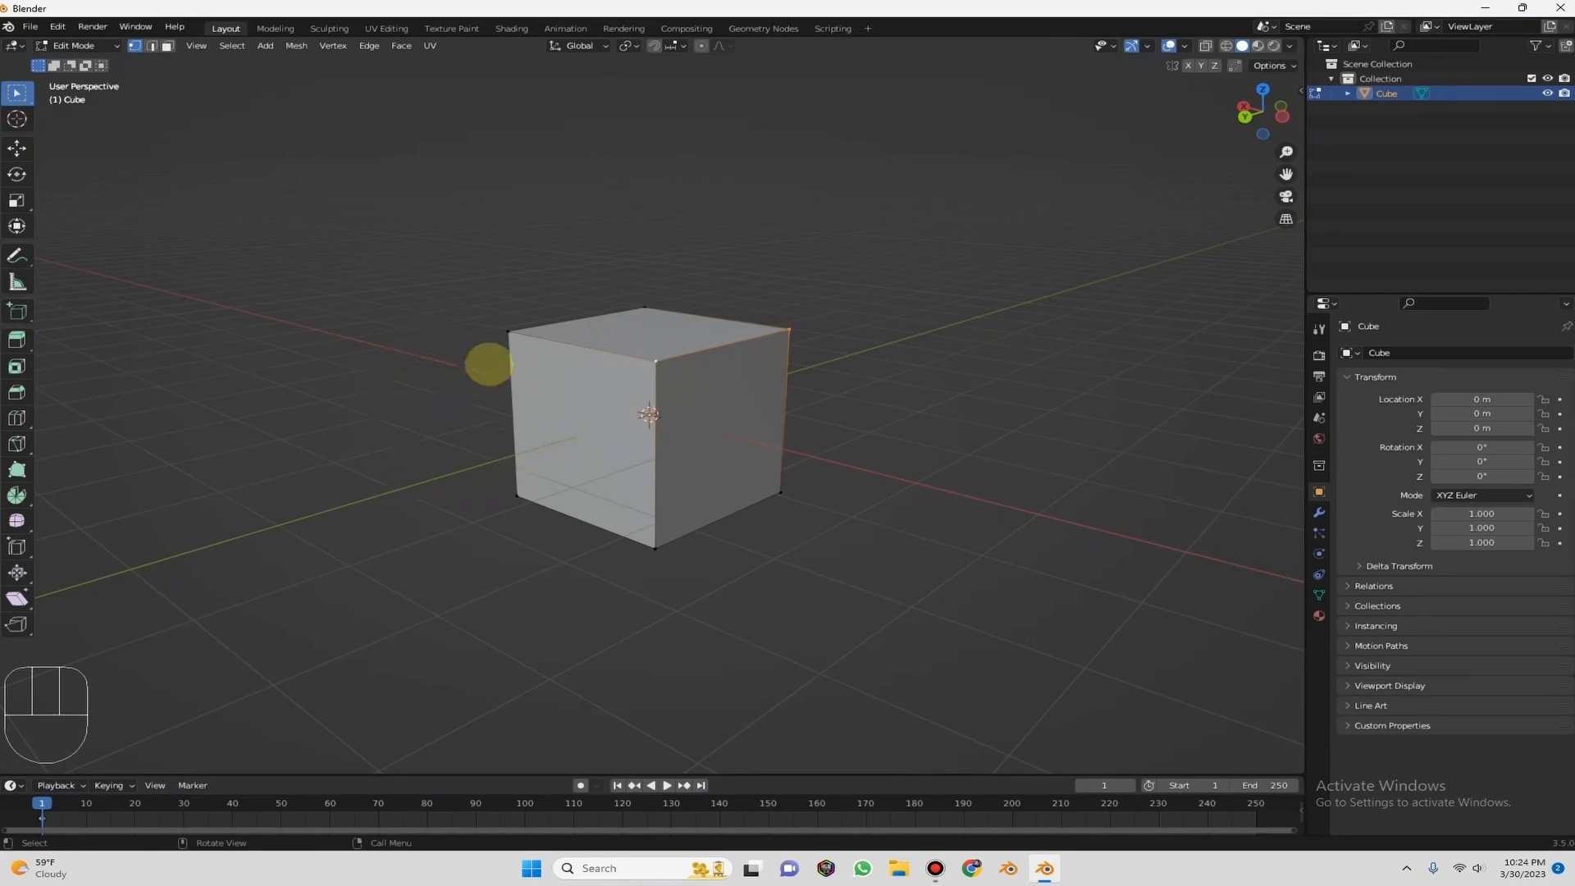
Select the cube's corner vertices one at a time, and extend the selection from the upper front corner to other corners.
{"action": "left_click", "coordinate": [653, 362]}
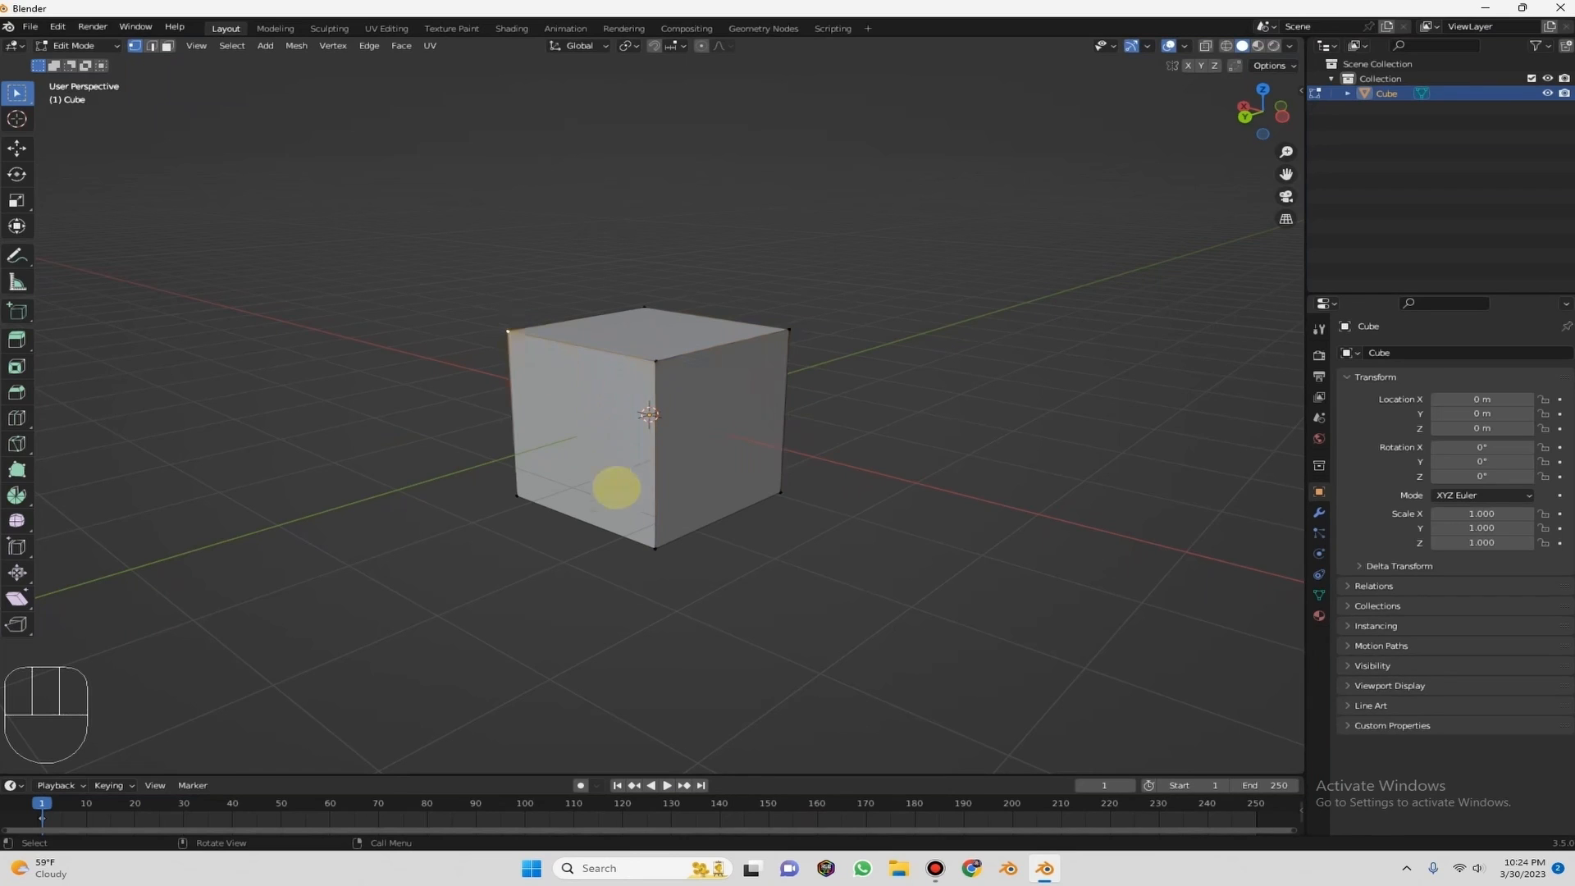
{"action": "left_click", "coordinate": [639, 537]}
{"action": "left_click", "coordinate": [518, 495]}
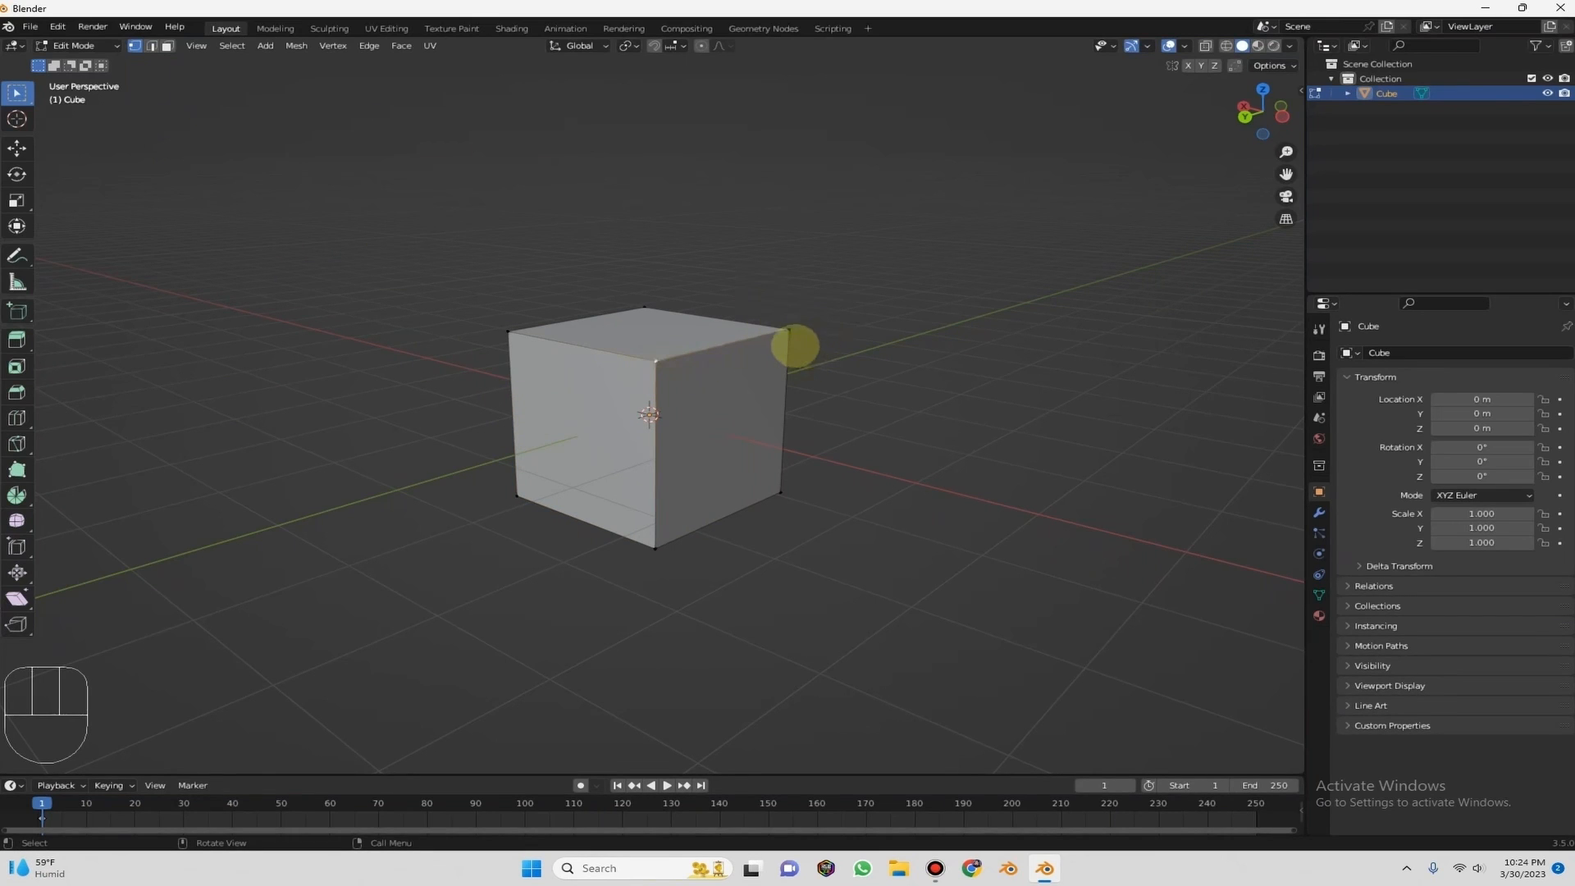
{"action": "key", "text": "shift"}
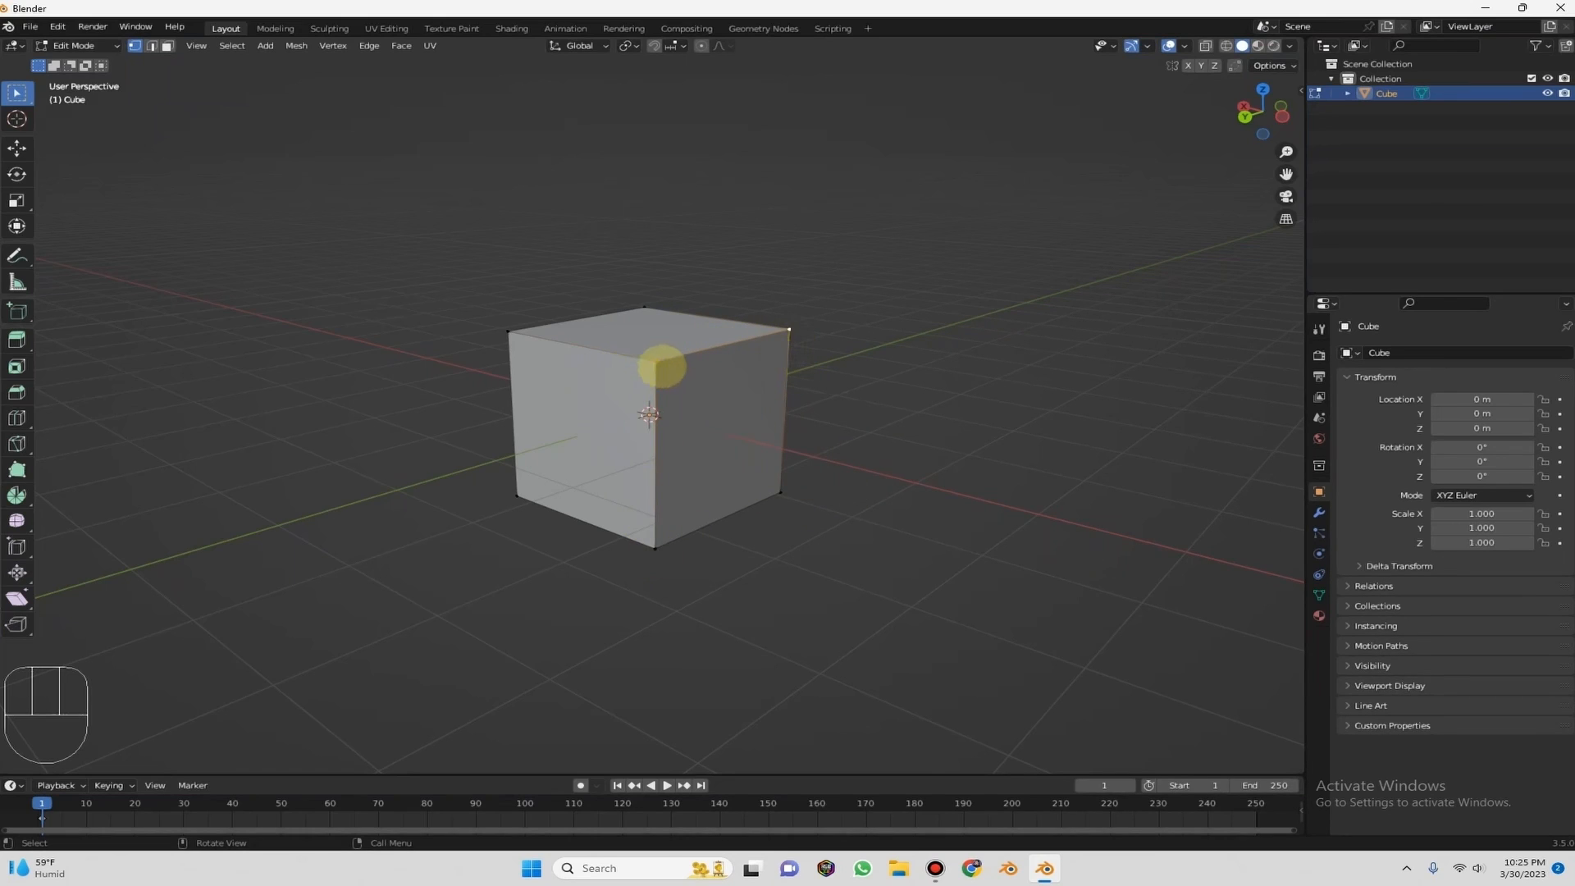
{"action": "left_click", "coordinate": [656, 358]}
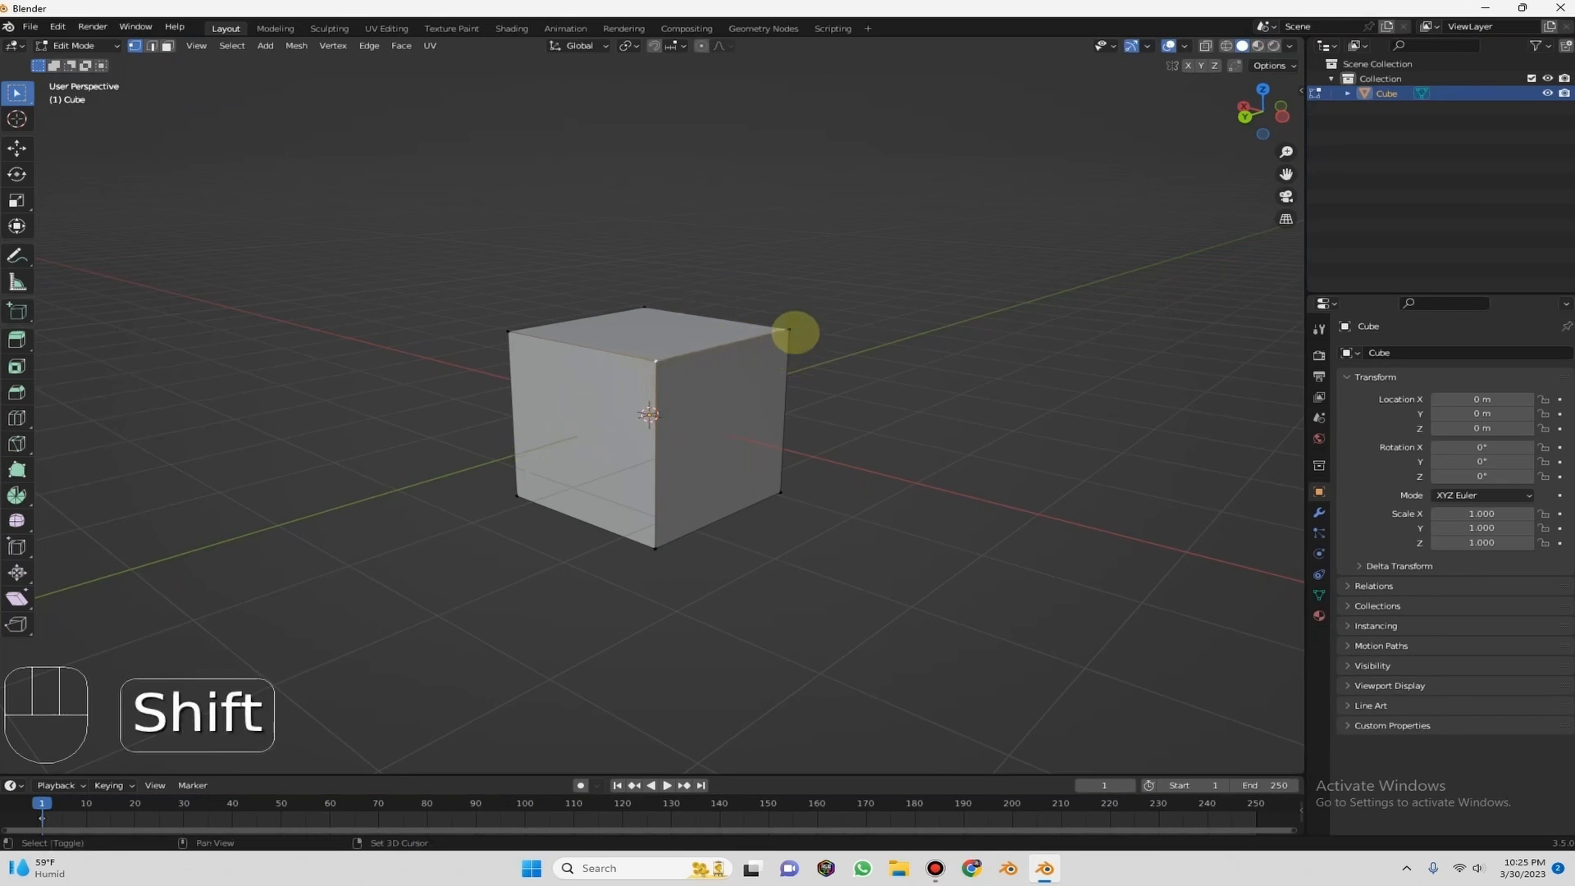
{"action": "left_click", "coordinate": [789, 330], "text": "shift"}
{"action": "left_click", "coordinate": [655, 547], "text": "shift"}
Select the four corner vertices of the cube's right-hand face and try to move, scale and rotate them together.
{"action": "left_click", "coordinate": [654, 365]}
{"action": "left_click", "coordinate": [788, 332], "text": "shift"}
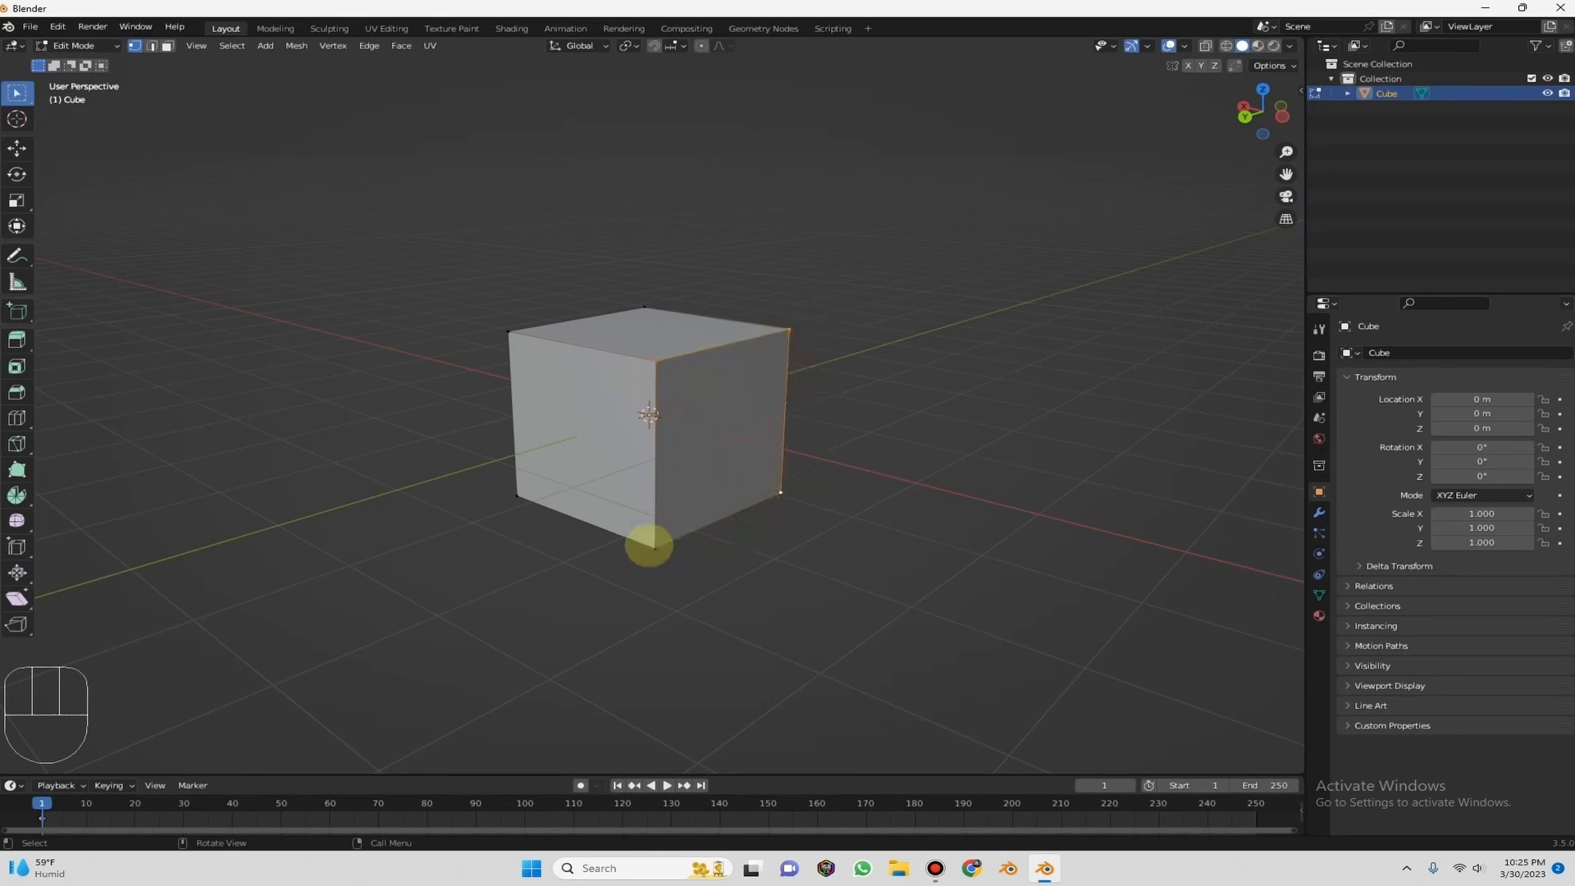
{"action": "left_click", "coordinate": [656, 548], "text": "shift"}
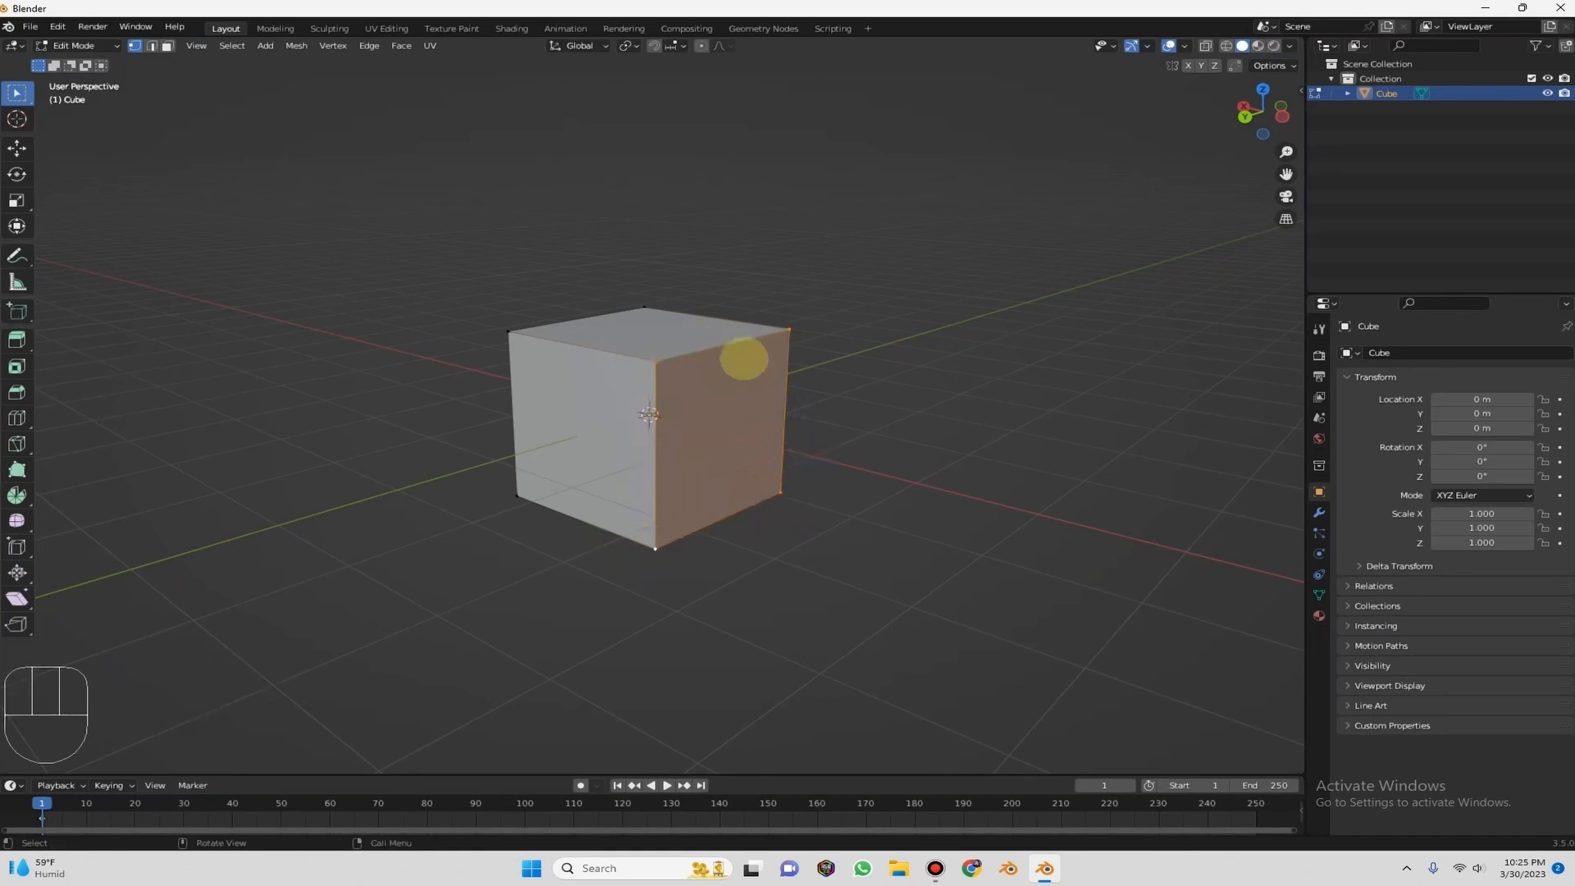
{"action": "key", "text": "g"}
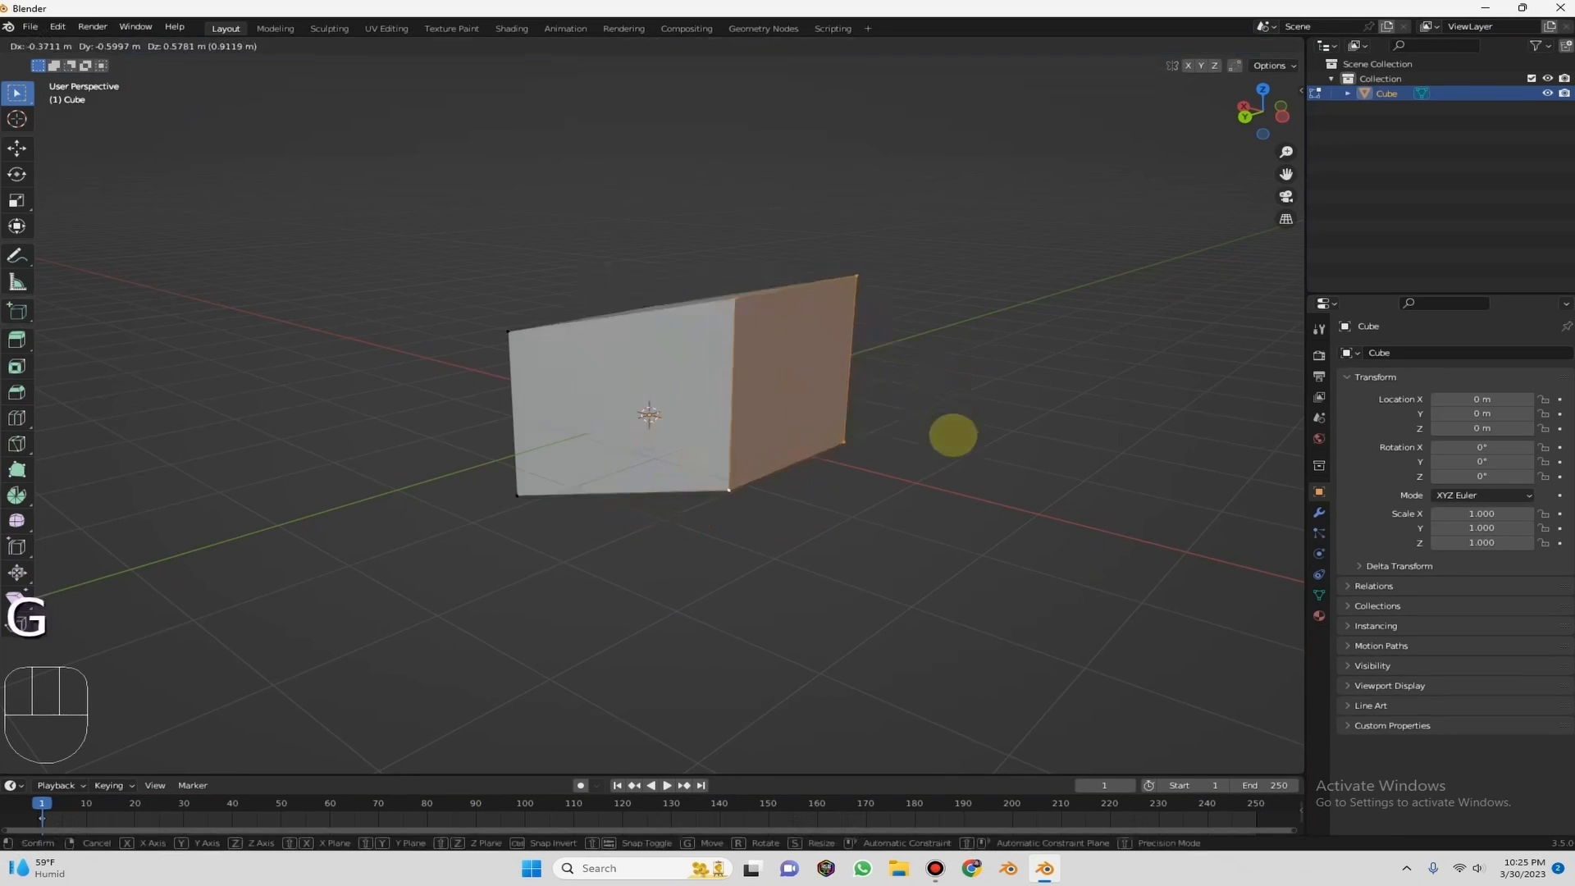
{"action": "key", "text": "s"}
{"action": "right_click", "coordinate": [898, 422]}
{"action": "key", "text": "r"}
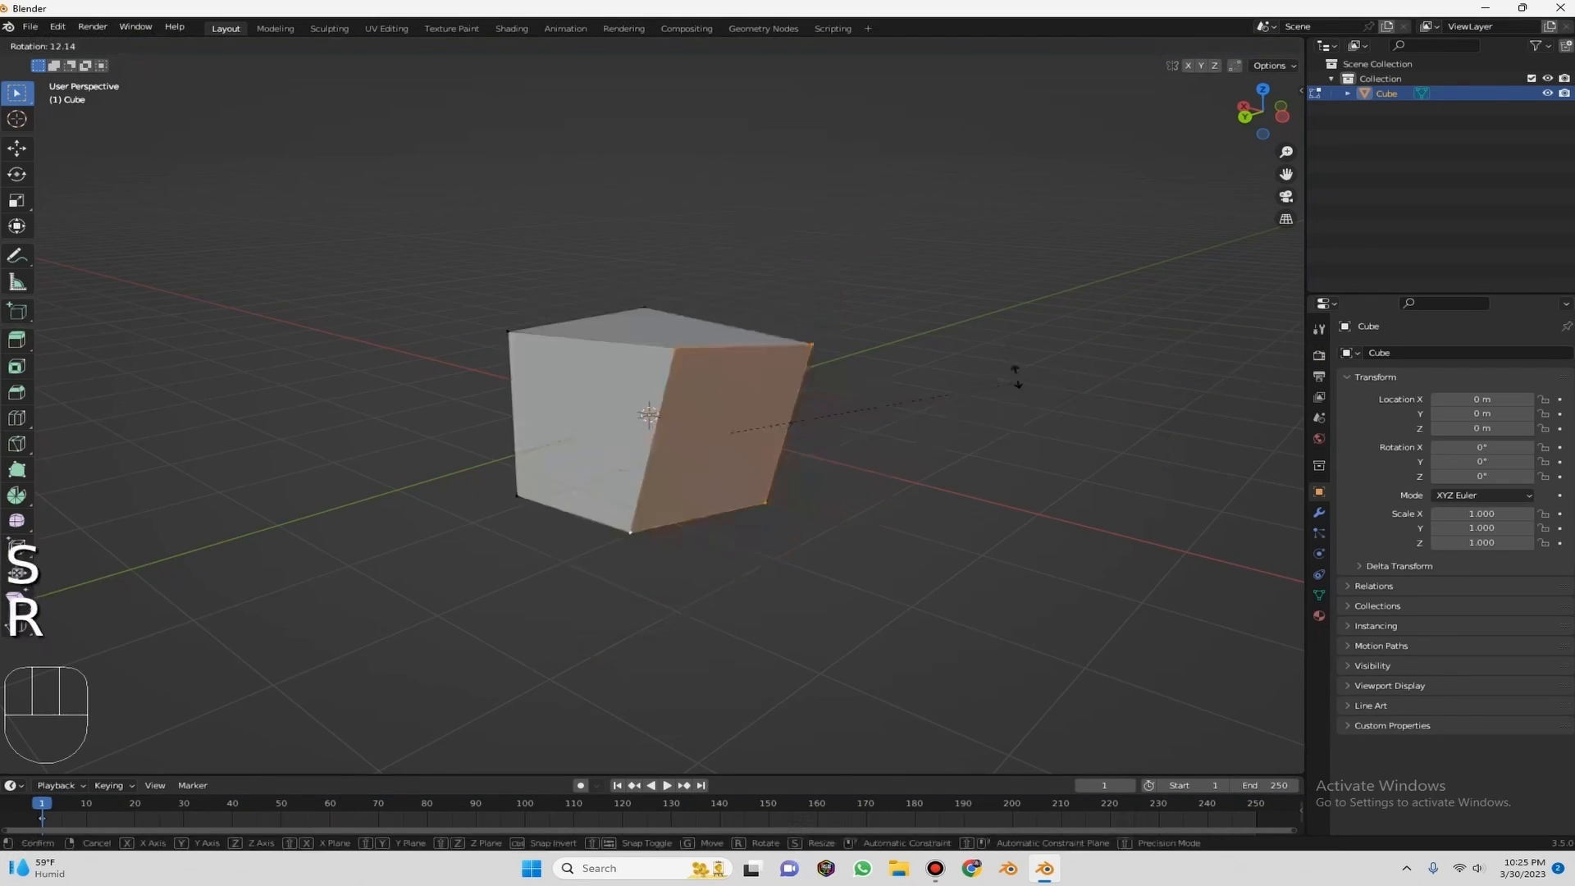
{"action": "right_click", "coordinate": [690, 386]}
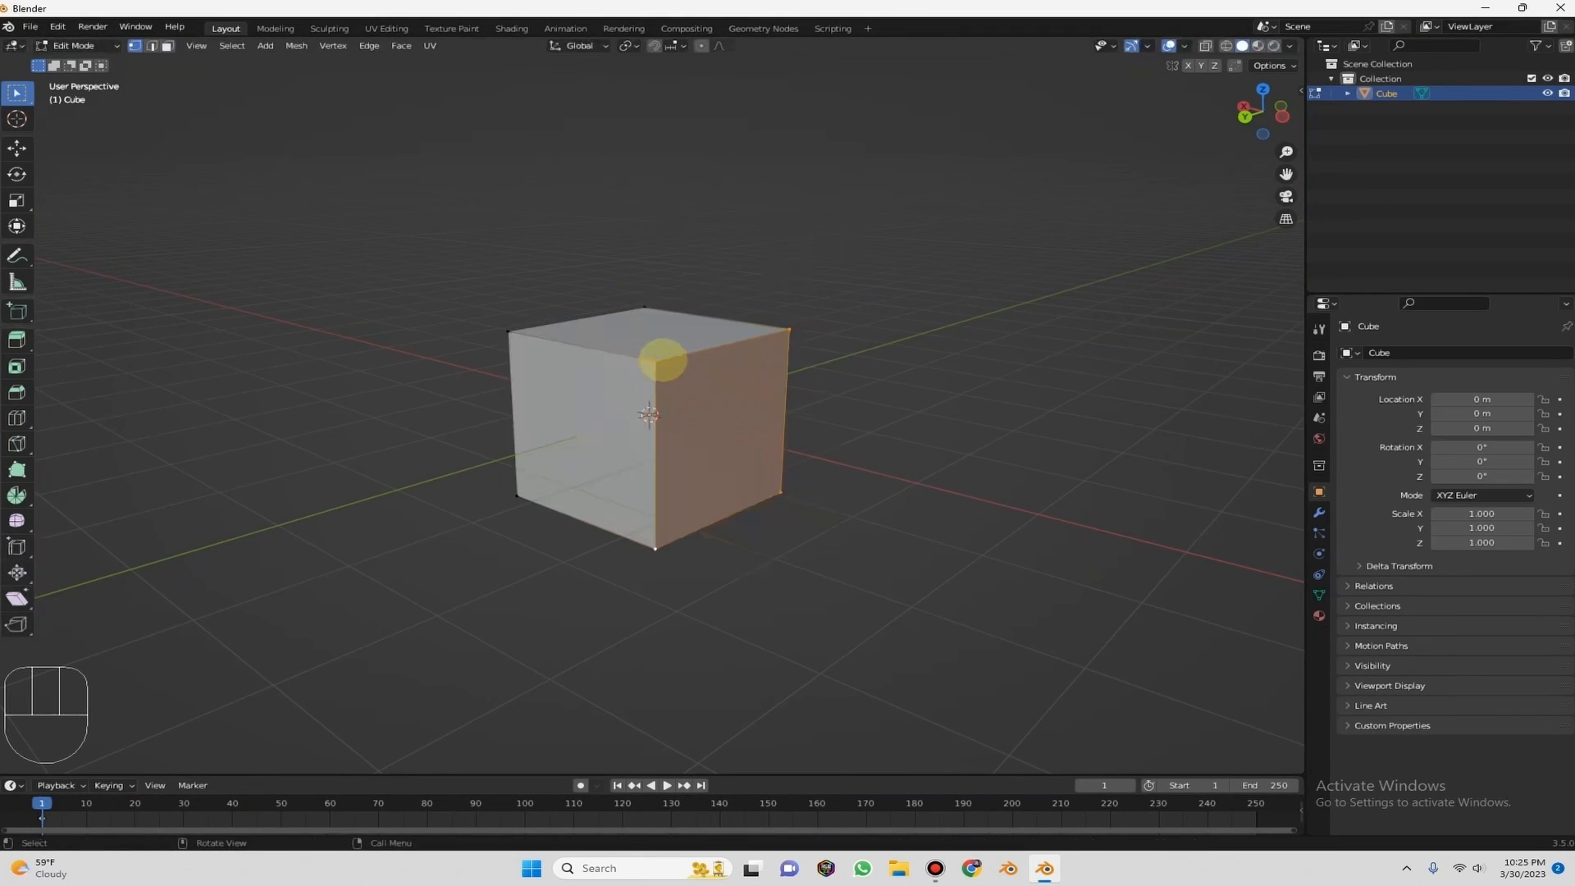
Reduce the selection to a single top corner vertex and switch the mesh selection mode from vertex to edge.
{"action": "left_click", "coordinate": [782, 340]}
{"action": "left_click", "coordinate": [787, 328]}
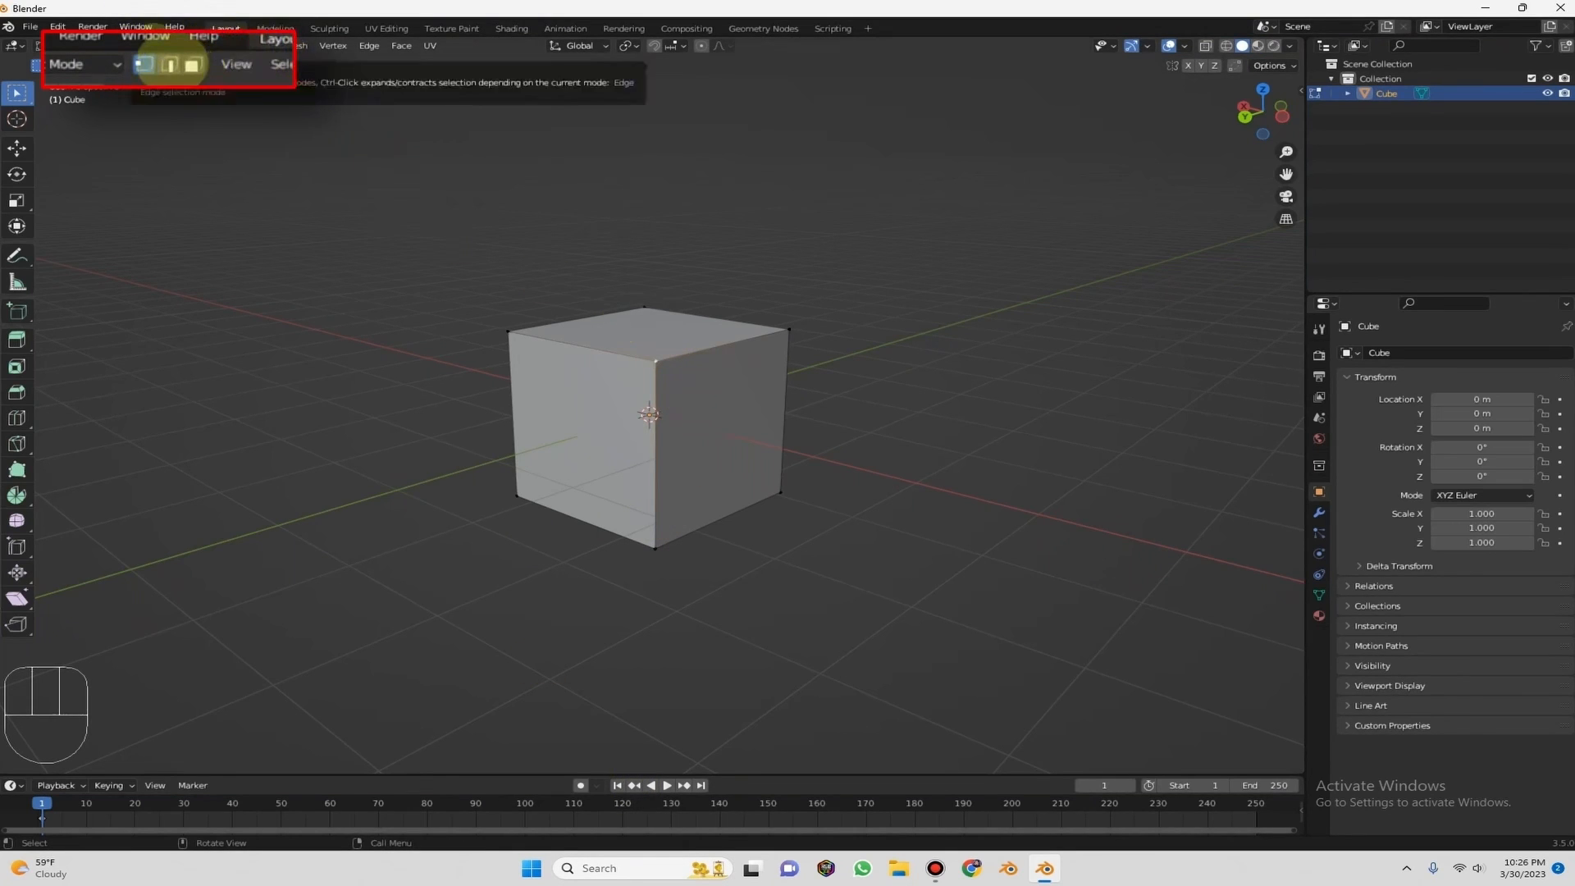
{"action": "left_click", "coordinate": [169, 64]}
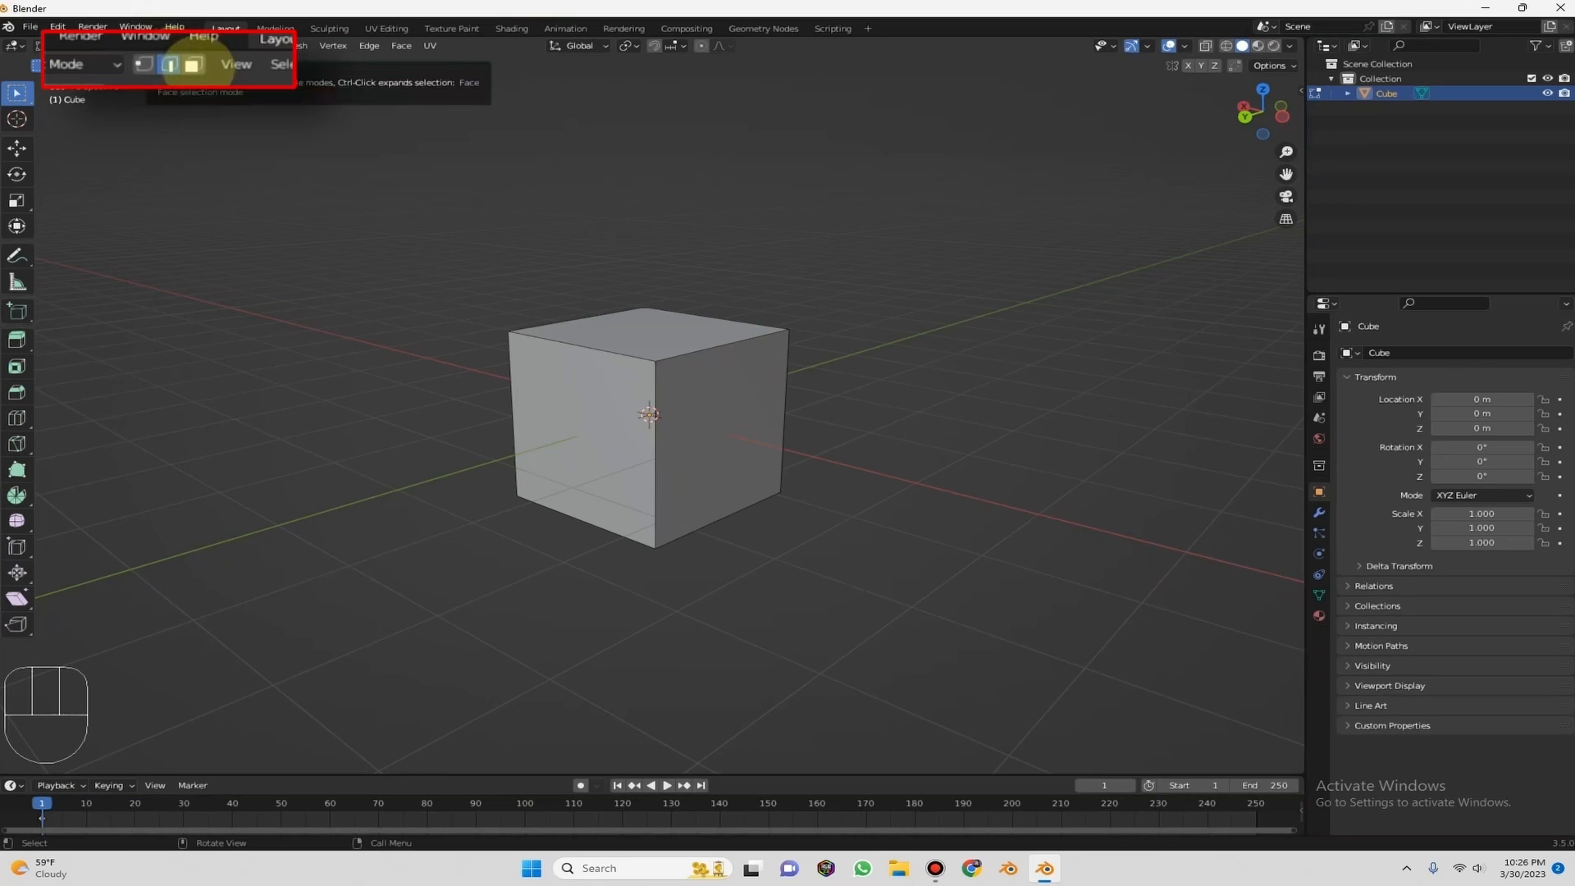
Switch the mesh selection mode back to edge and try to scale, rotate and move the upper edge of the cube's right-hand face.
{"action": "left_click", "coordinate": [192, 64]}
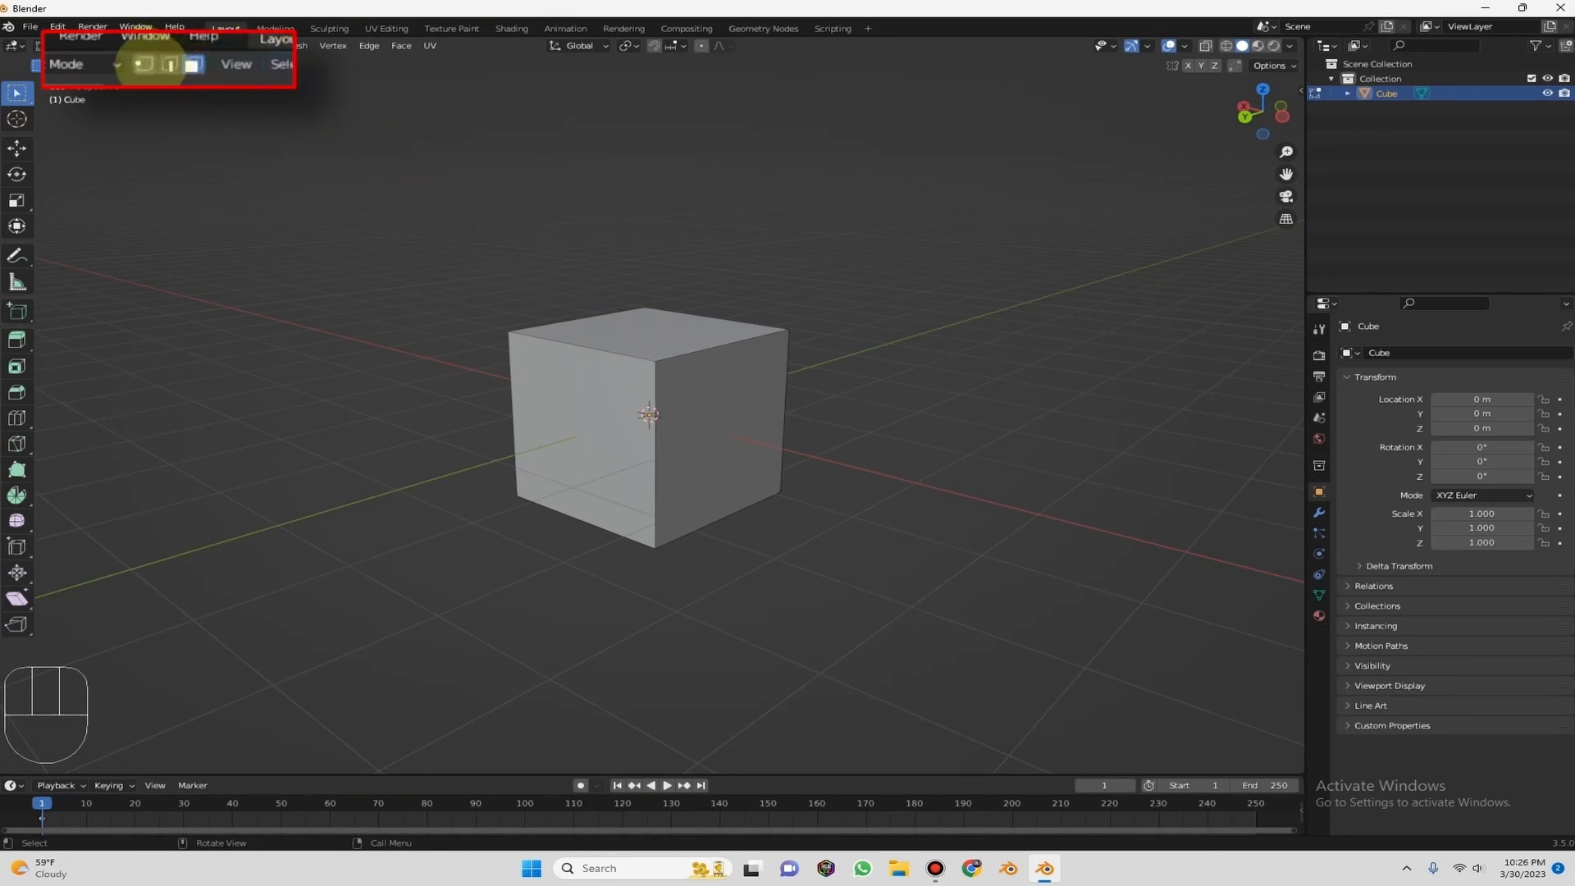
{"action": "left_click", "coordinate": [525, 332]}
{"action": "left_click", "coordinate": [168, 65]}
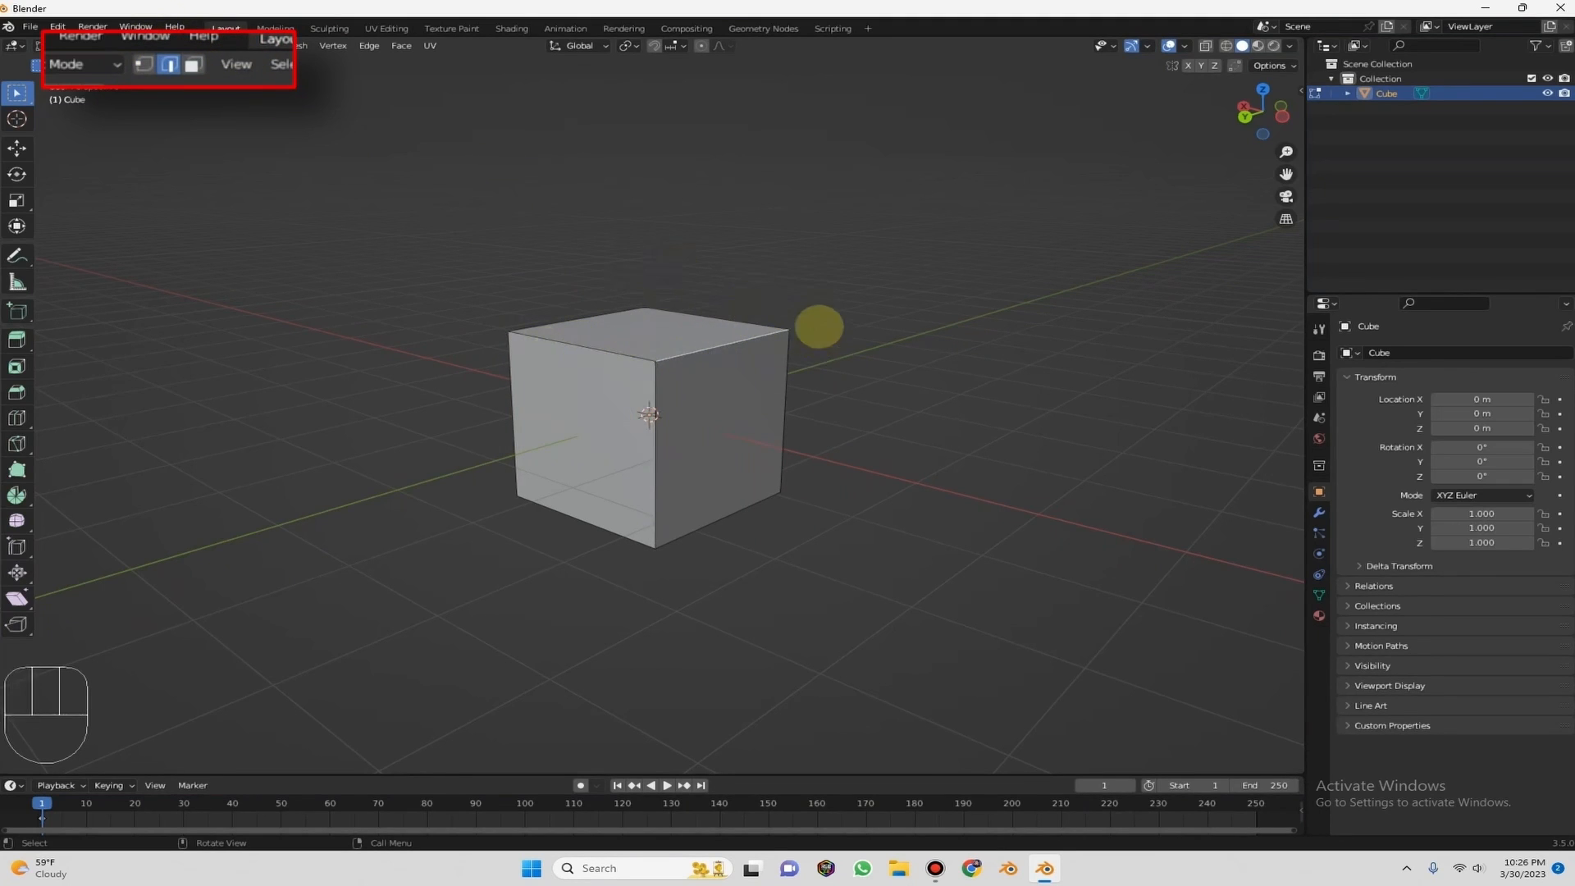
{"action": "key", "text": "s"}
{"action": "right_click", "coordinate": [1009, 305]}
{"action": "key", "text": "r"}
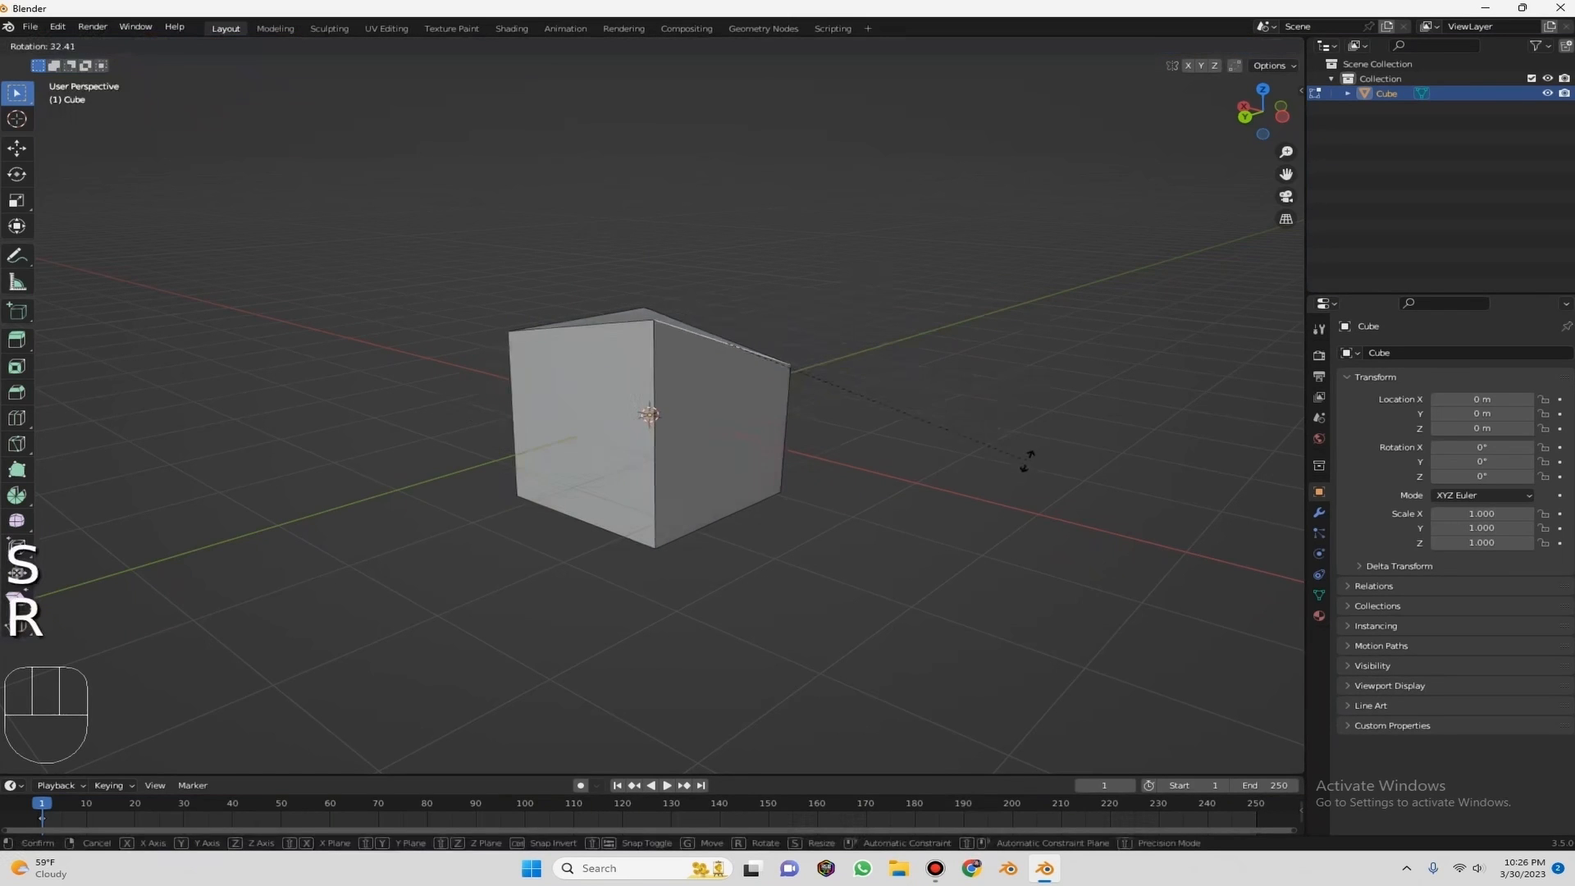
{"action": "key", "text": "g"}
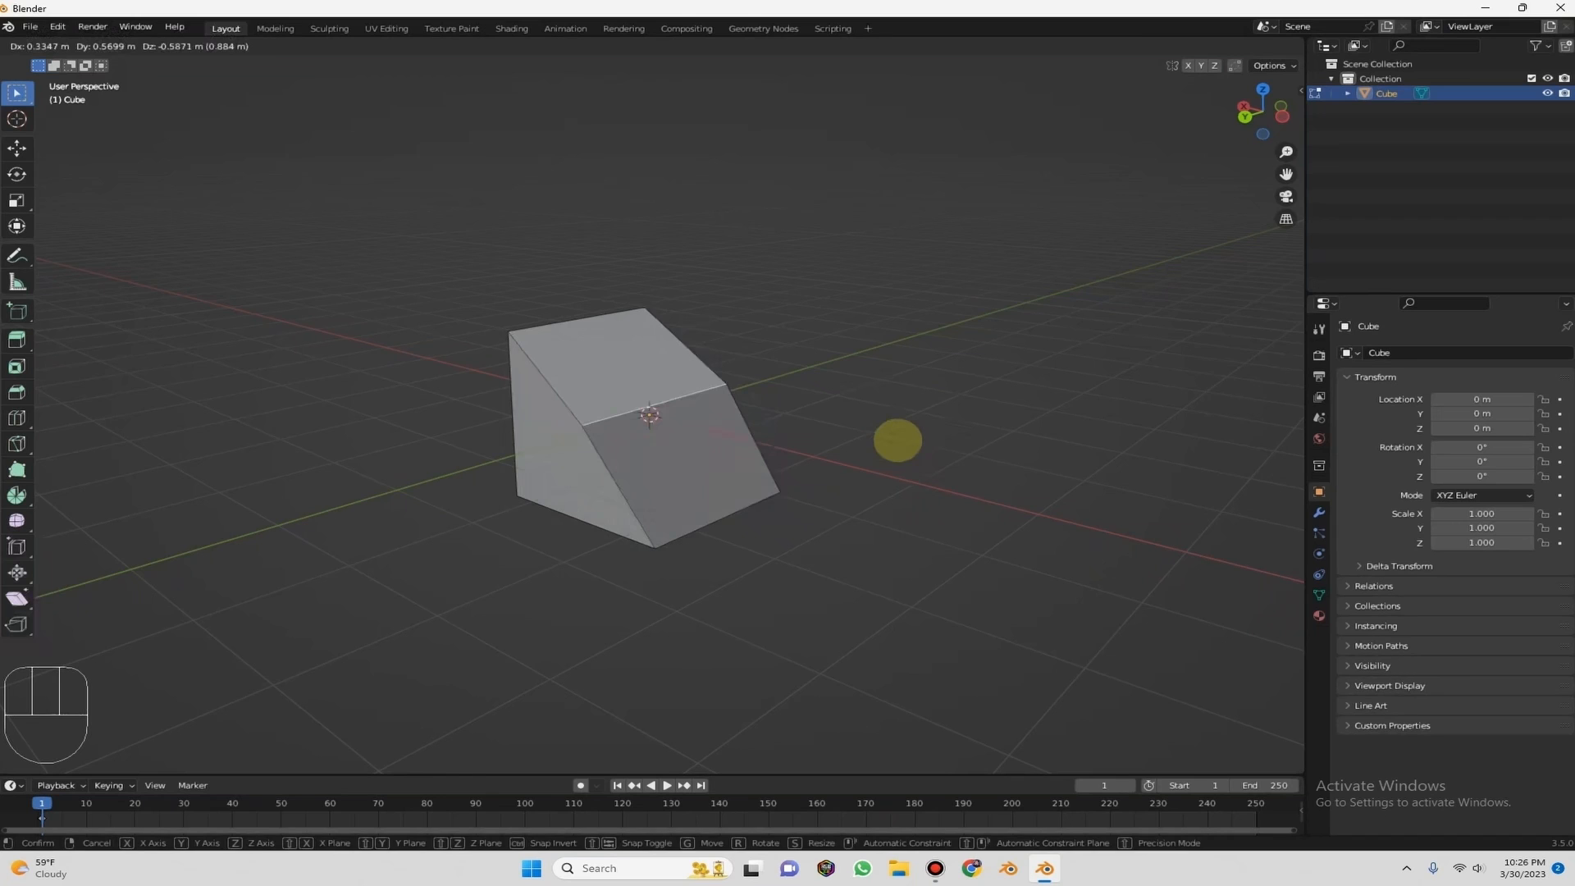
{"action": "right_click", "coordinate": [900, 446]}
Add the two vertical edges of the right-hand face to the selection and try to move the three edges together.
{"action": "key", "text": "shift"}
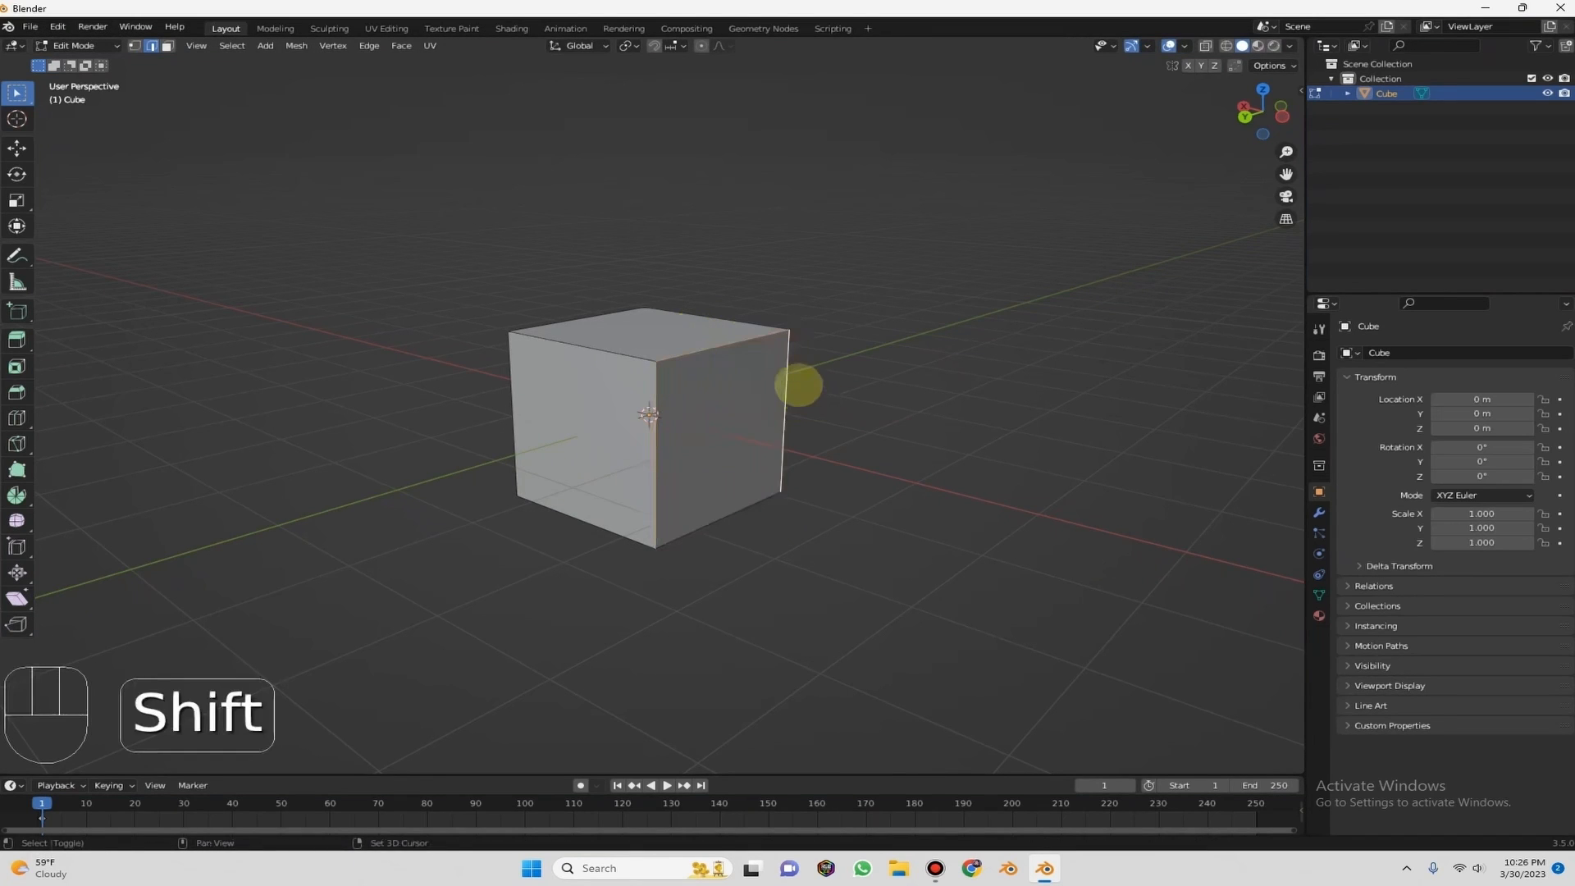
{"action": "key", "text": "g"}
{"action": "right_click", "coordinate": [711, 373]}
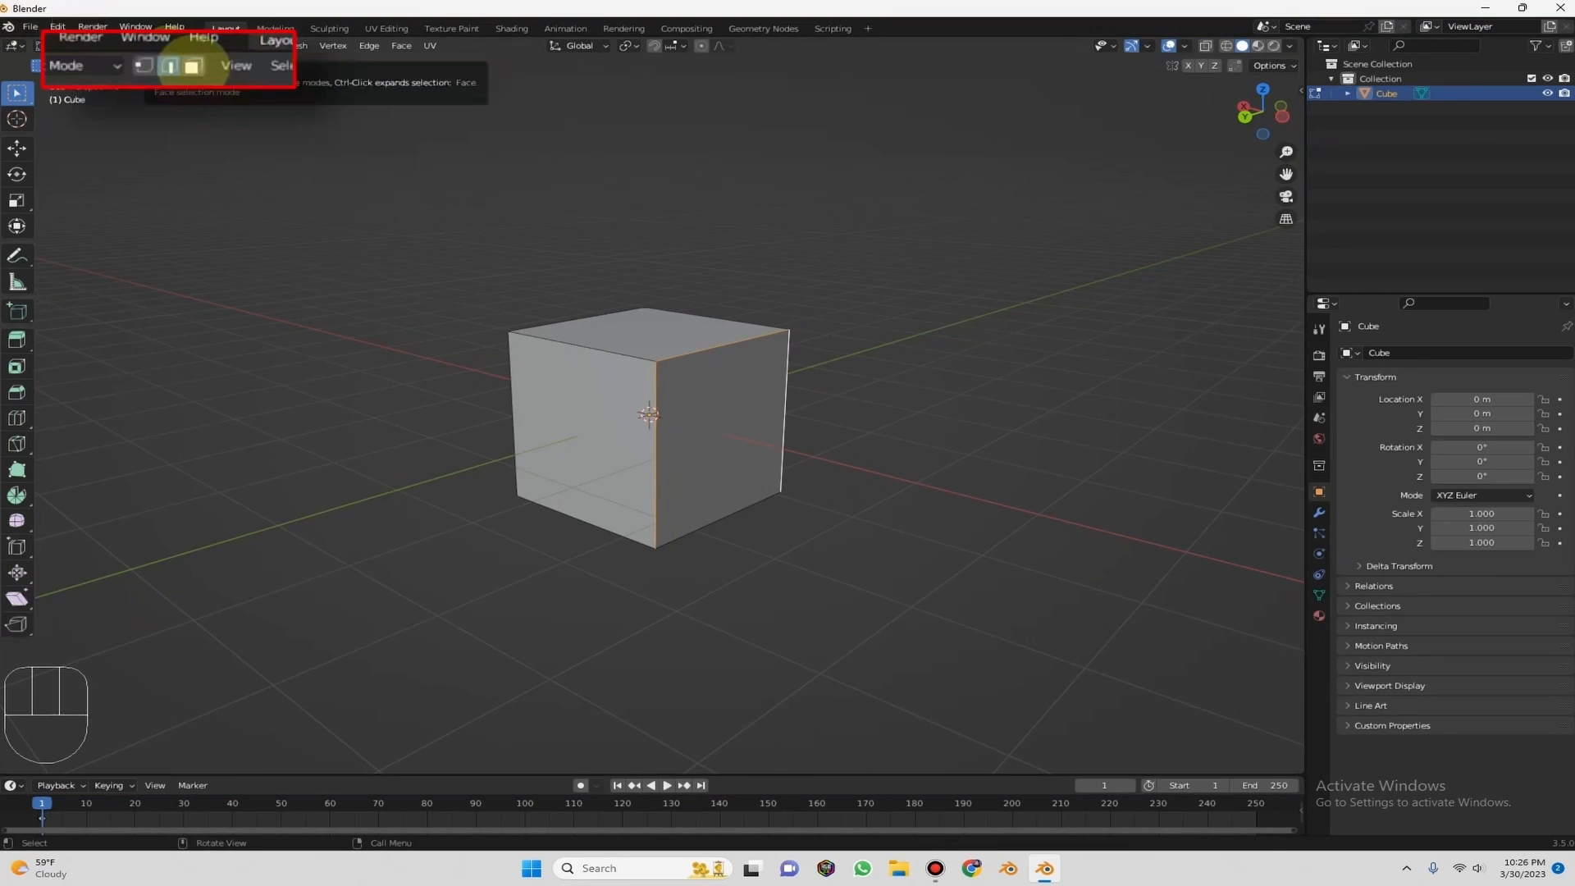
Switch to face selection and try to move and rotate the cube's right-hand face, and to move its top face.
{"action": "left_click", "coordinate": [191, 65]}
{"action": "left_click", "coordinate": [721, 386]}
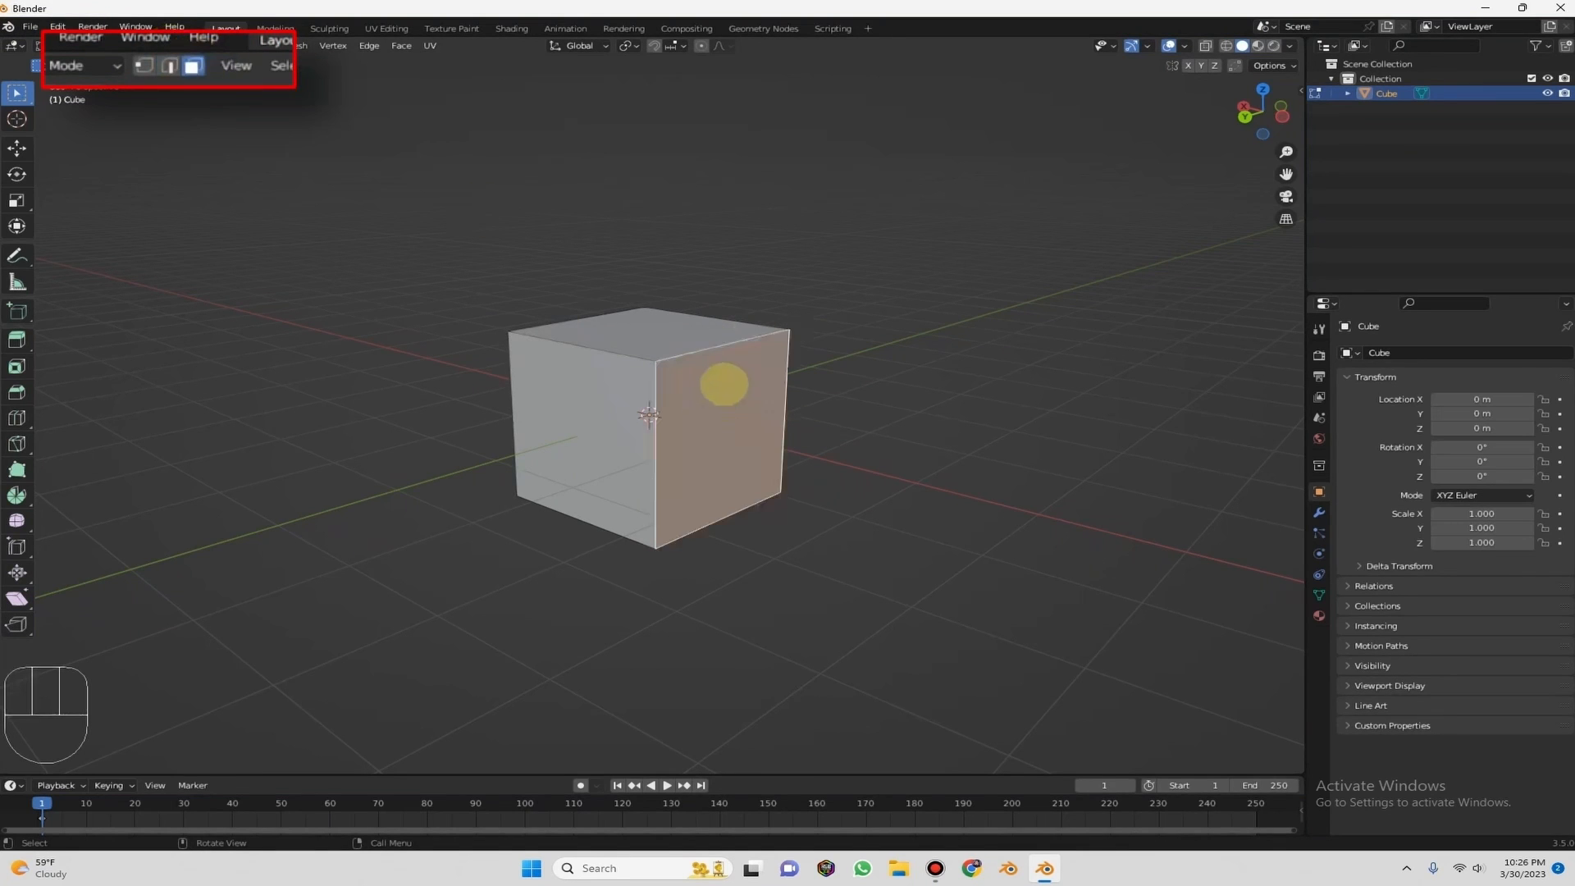
{"action": "key", "text": "g"}
{"action": "right_click", "coordinate": [705, 306]}
{"action": "key", "text": "r"}
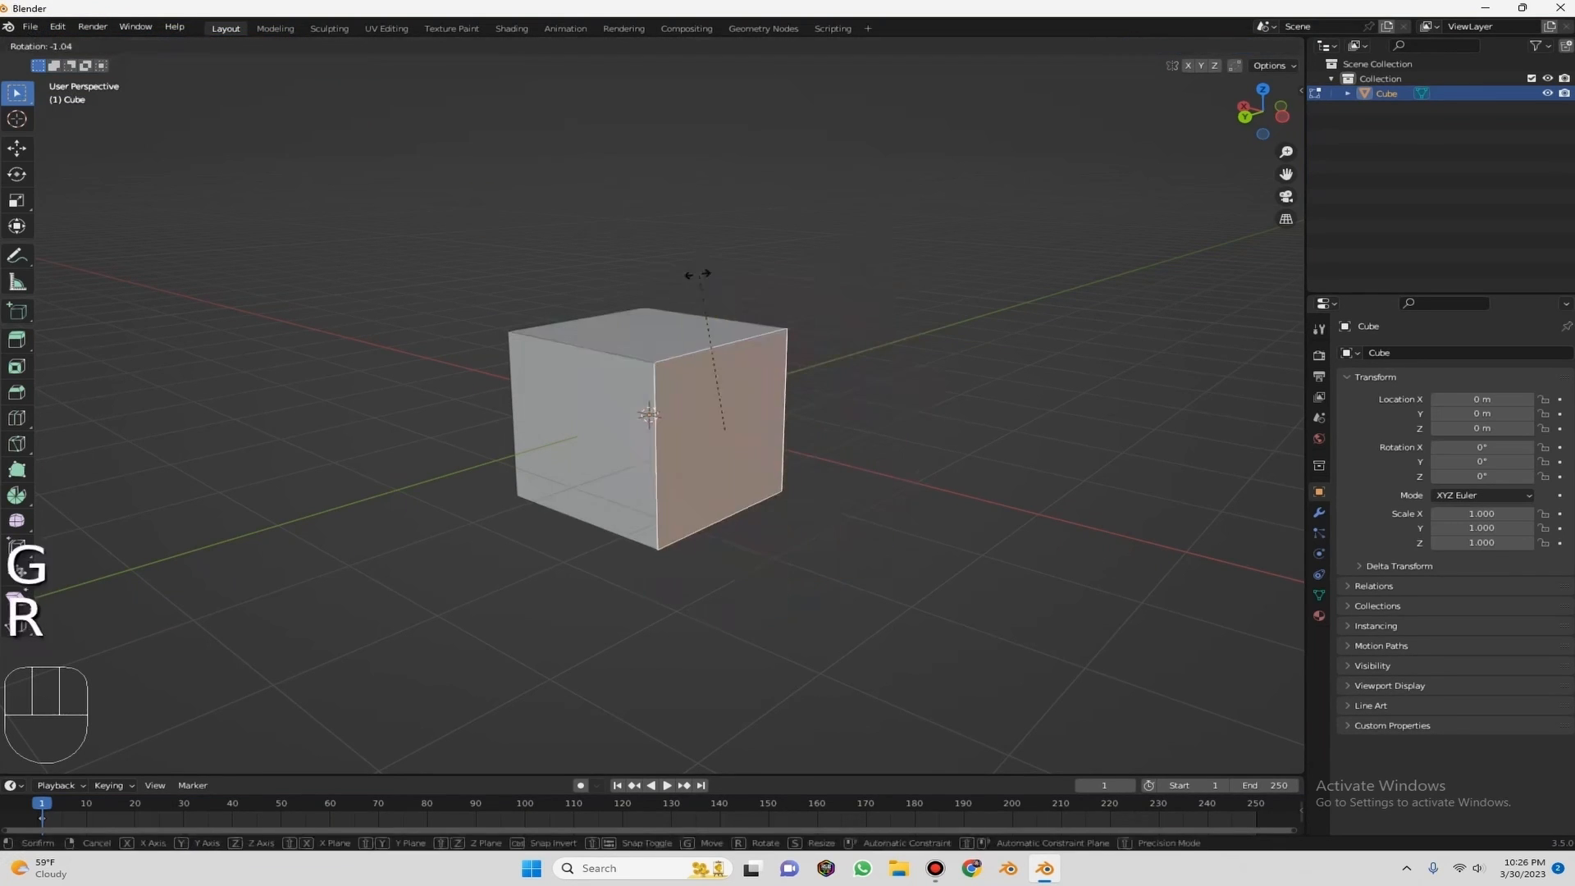
{"action": "right_click", "coordinate": [615, 321]}
{"action": "key", "text": "g"}
{"action": "right_click", "coordinate": [658, 440]}
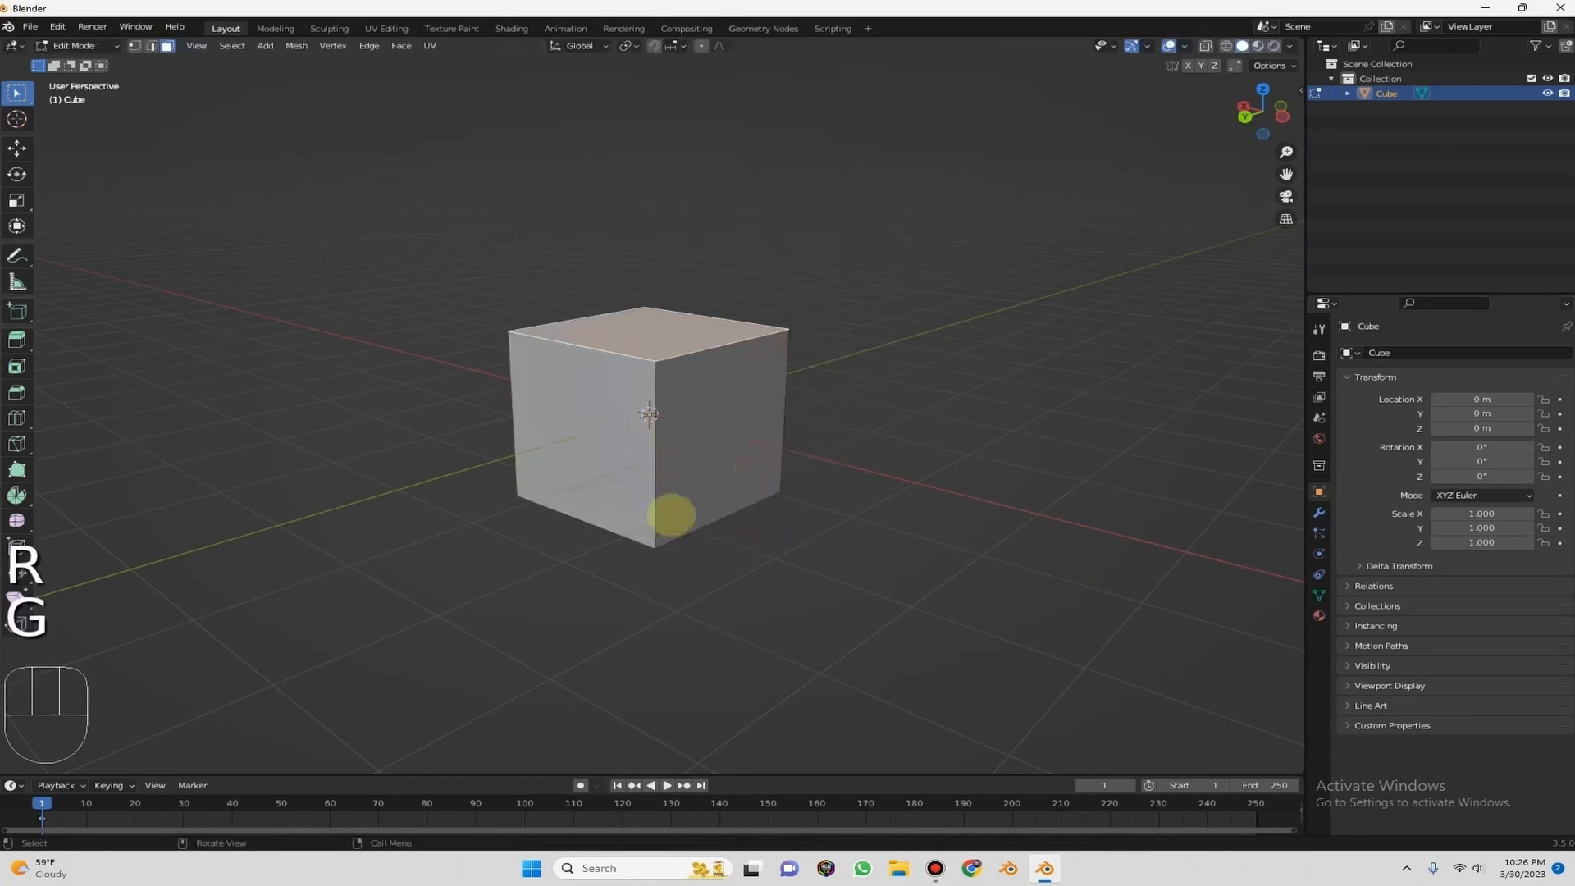
Try to move the cube's left-hand front face and to rotate its right-hand face.
{"action": "left_click", "coordinate": [635, 408]}
{"action": "left_click", "coordinate": [651, 402]}
{"action": "key", "text": "g"}
{"action": "right_click", "coordinate": [749, 386]}
{"action": "left_click", "coordinate": [738, 366]}
{"action": "key", "text": "r"}
{"action": "right_click", "coordinate": [692, 215]}
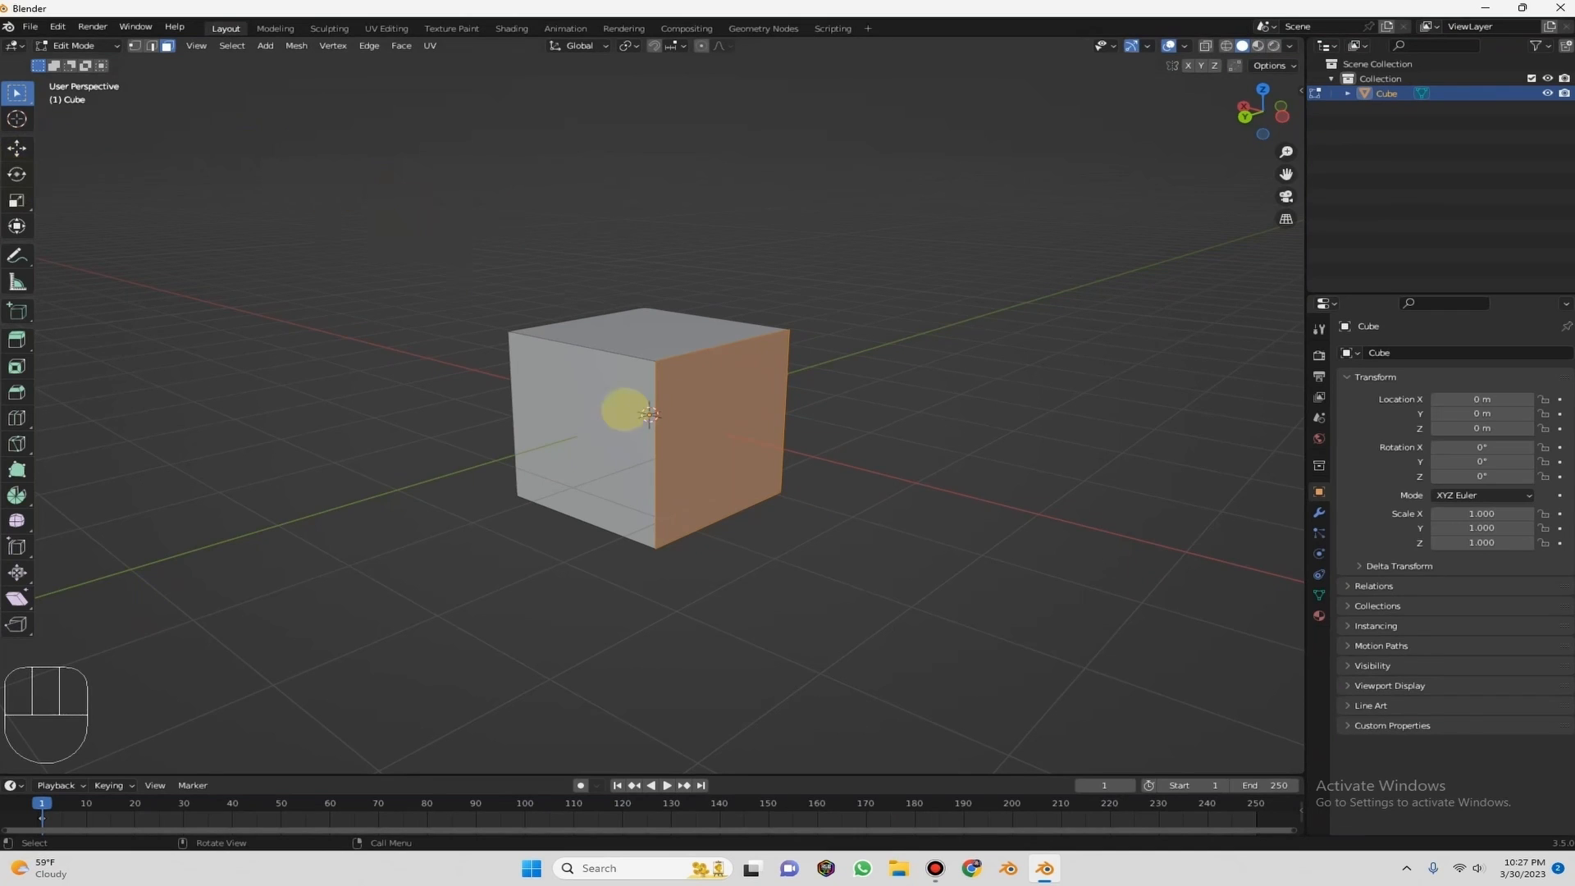
Deselect all of the cube's mesh elements and return to Object Mode.
{"action": "key", "text": "alt+a"}
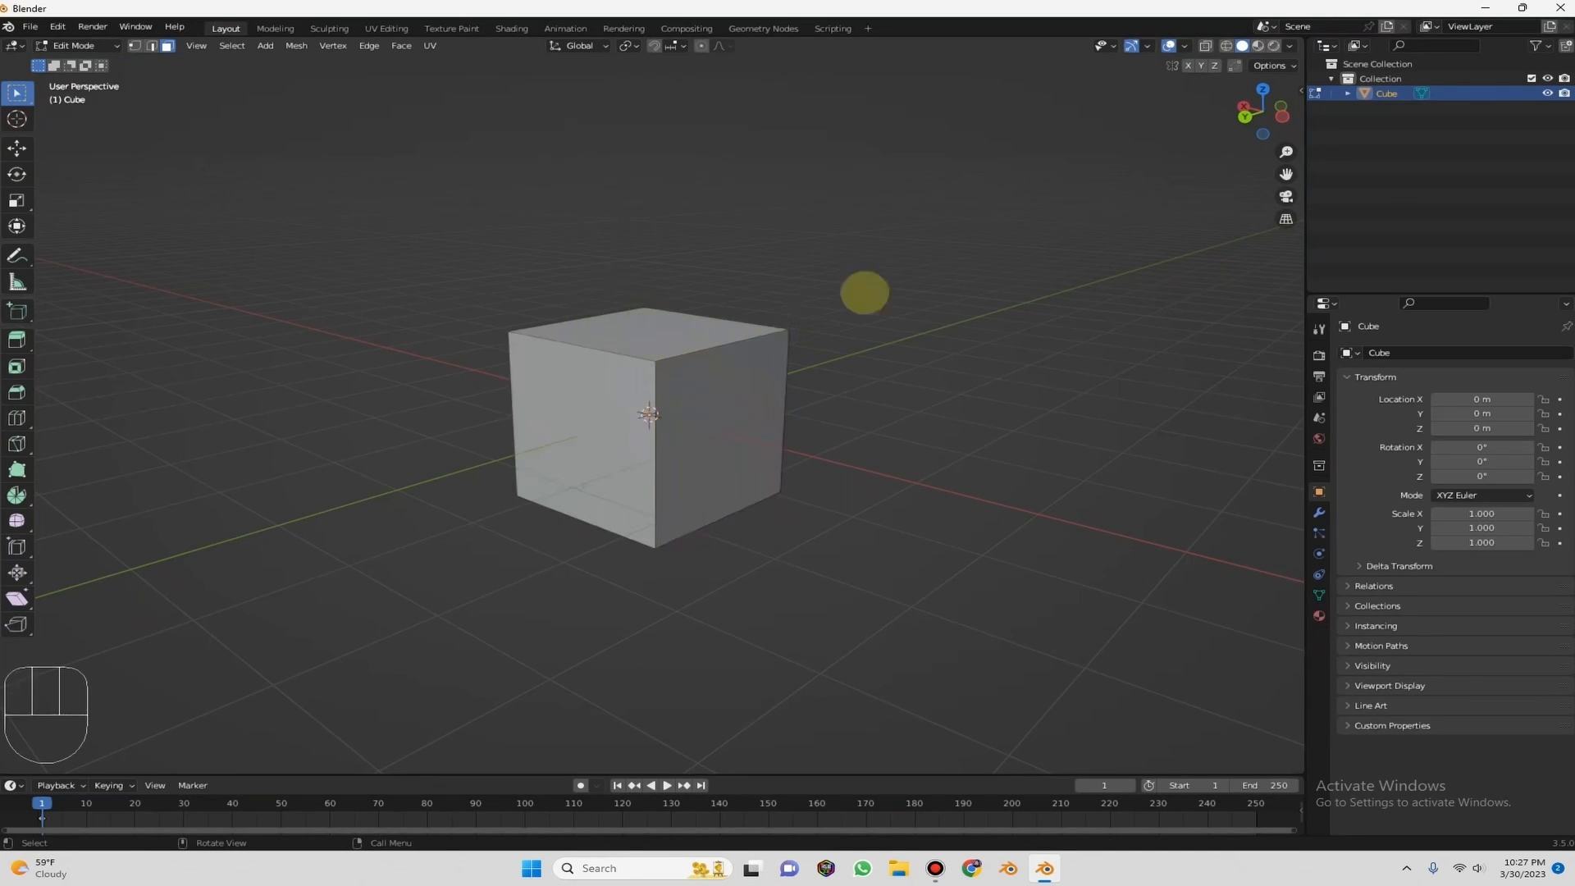
{"action": "left_click_drag", "start_coordinate": [1258, 113], "coordinate": [1037, 162]}
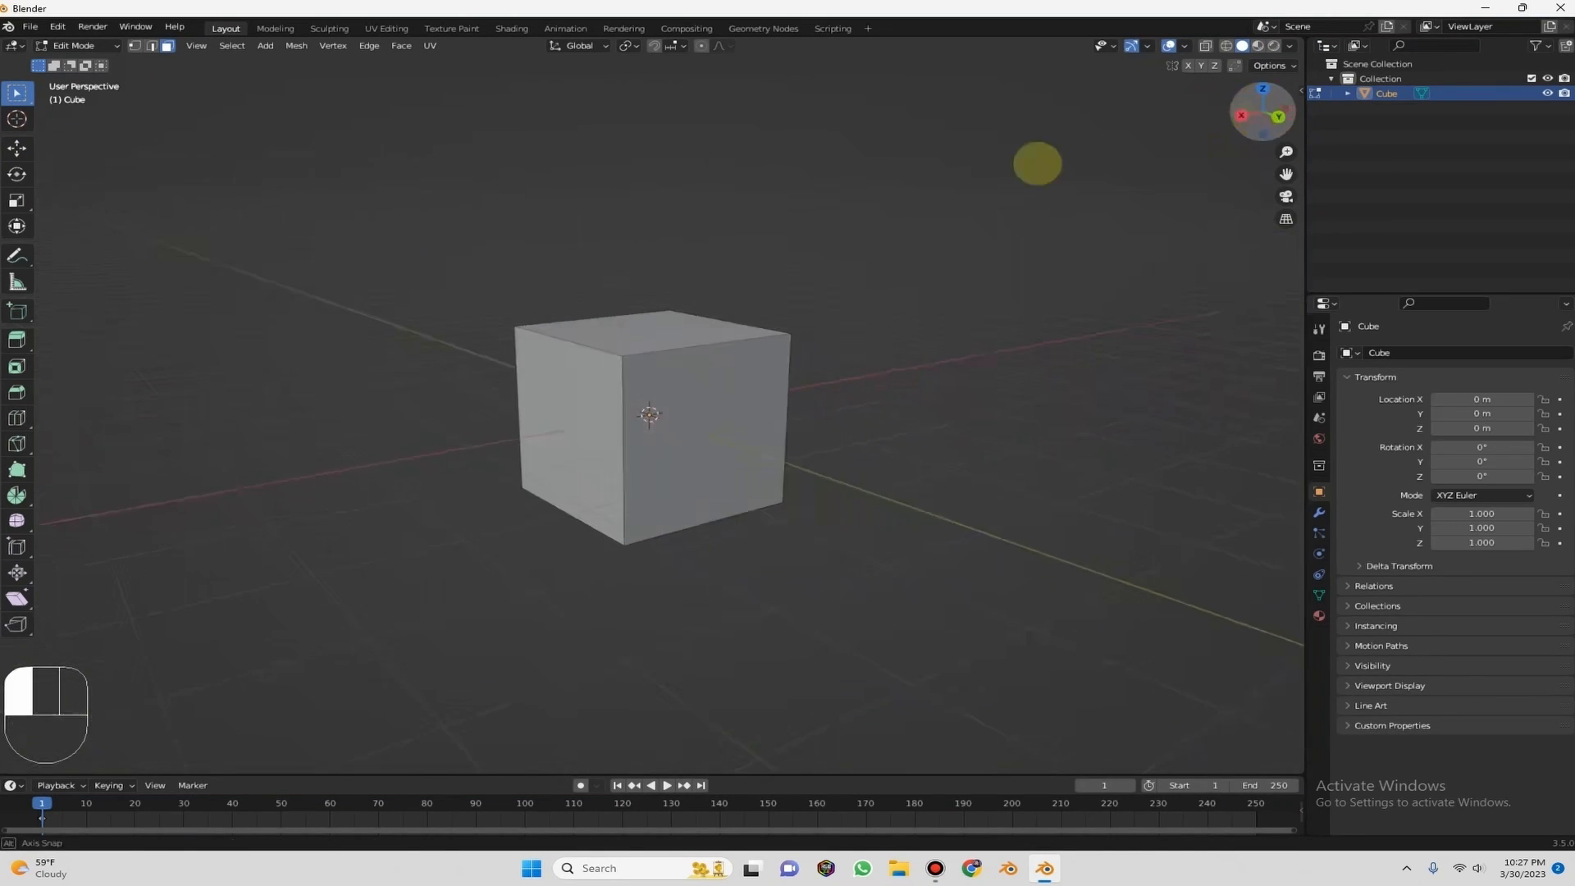
{"action": "left_click", "coordinate": [78, 45]}
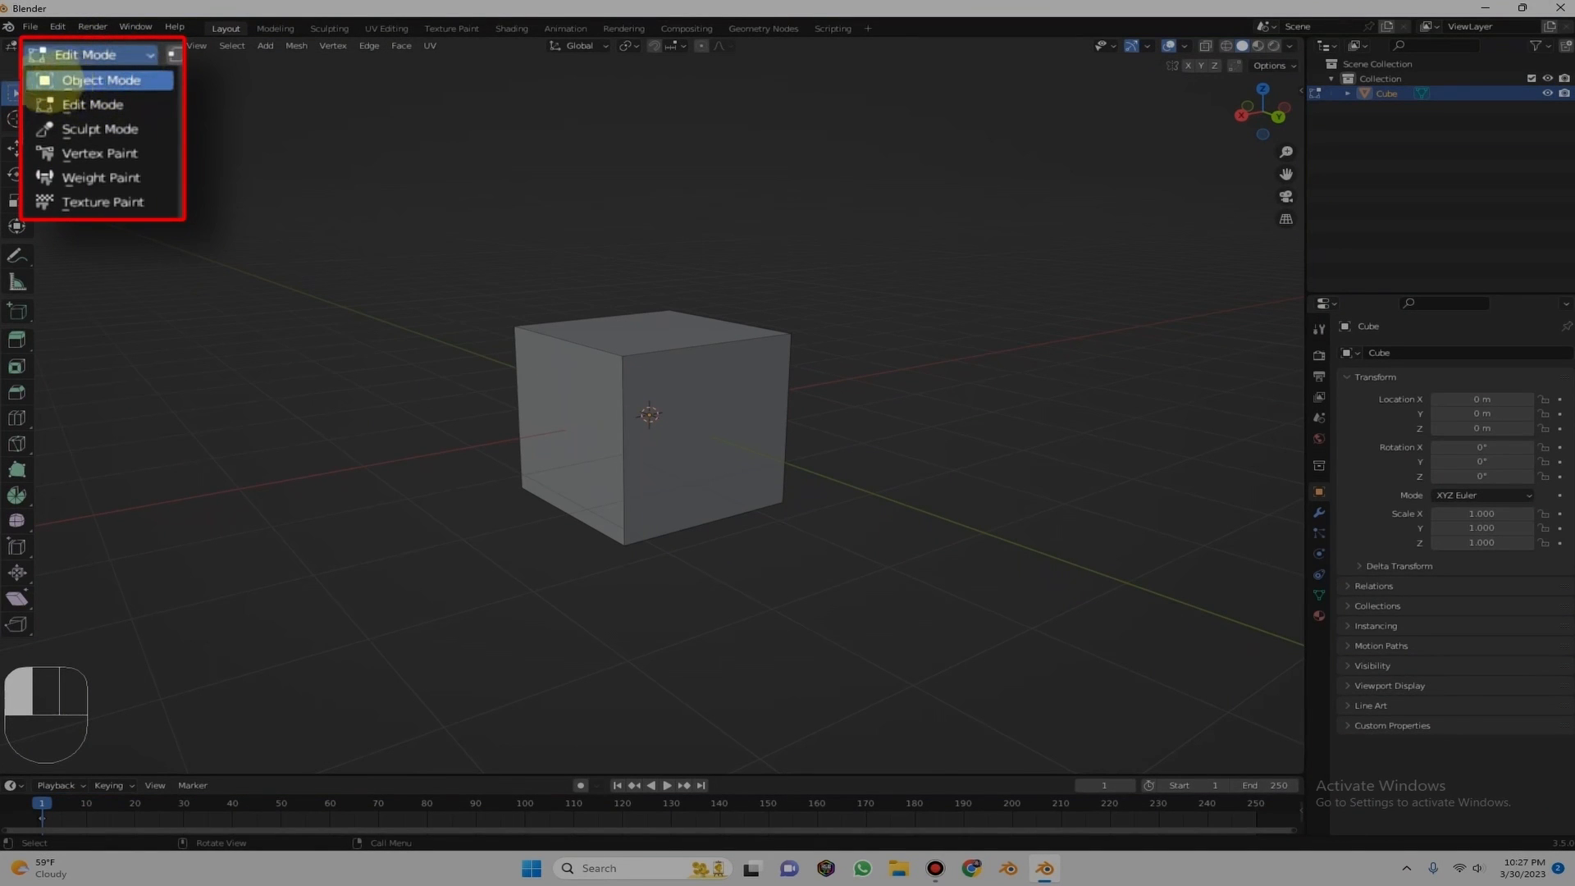
{"action": "left_click", "coordinate": [70, 64]}
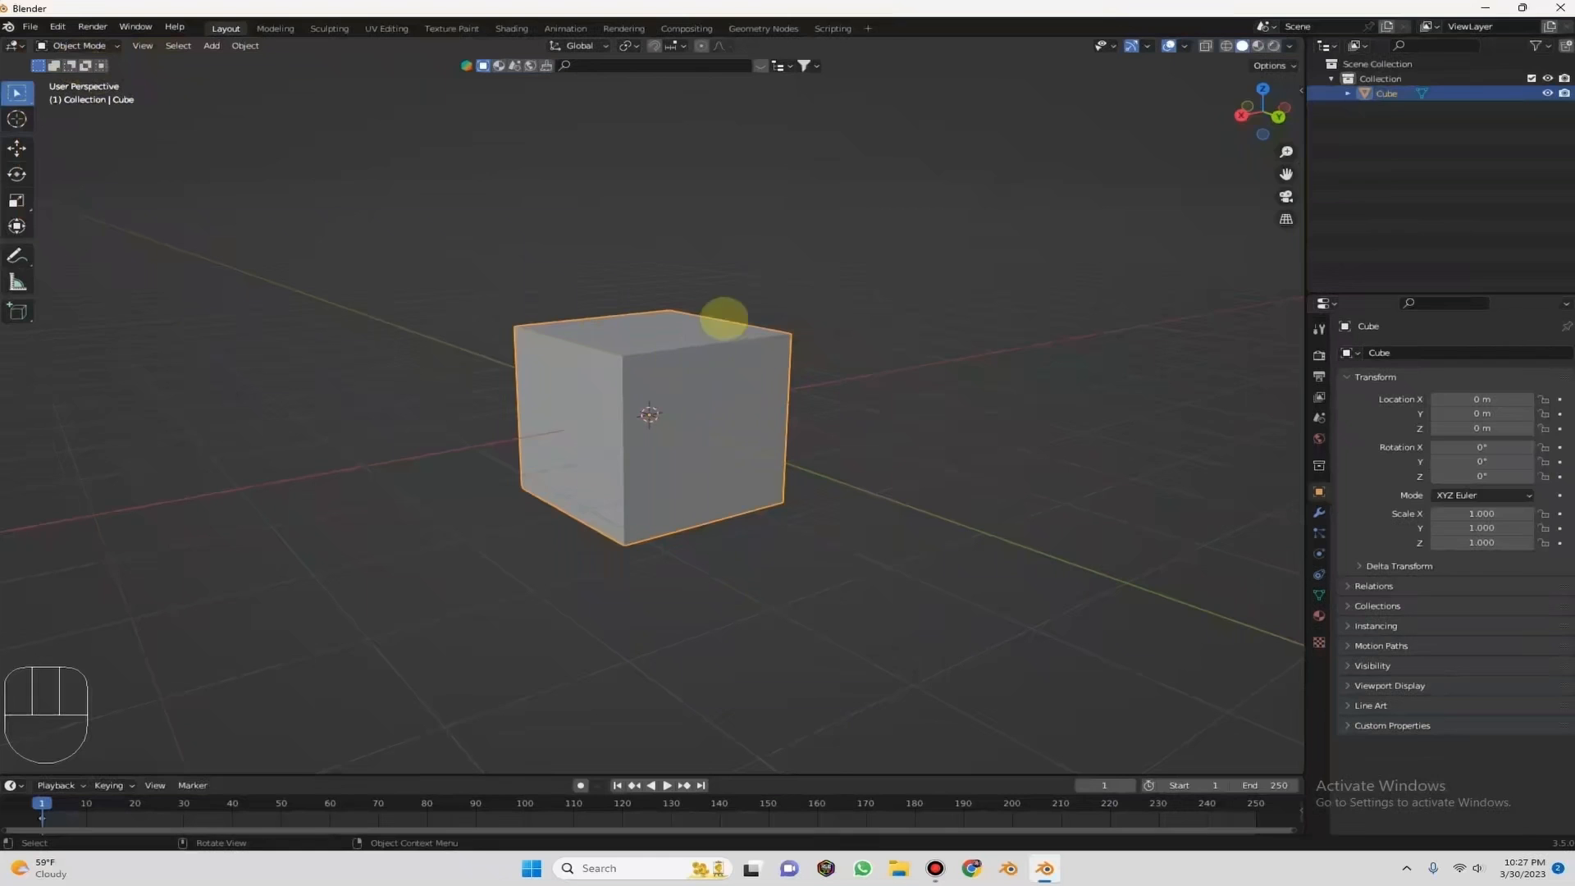
Flatten the cube into a thin slab by scaling it along Z by -0.1 with snapping.
{"action": "mouse_move", "coordinate": [1254, 105]}
{"action": "left_mouse_down"}
{"action": "mouse_move", "coordinate": [1263, 115]}
{"action": "mouse_move", "coordinate": [1224, 128]}
{"action": "mouse_move", "coordinate": [1261, 110]}
{"action": "mouse_move", "coordinate": [1242, 87]}
{"action": "left_mouse_up"}
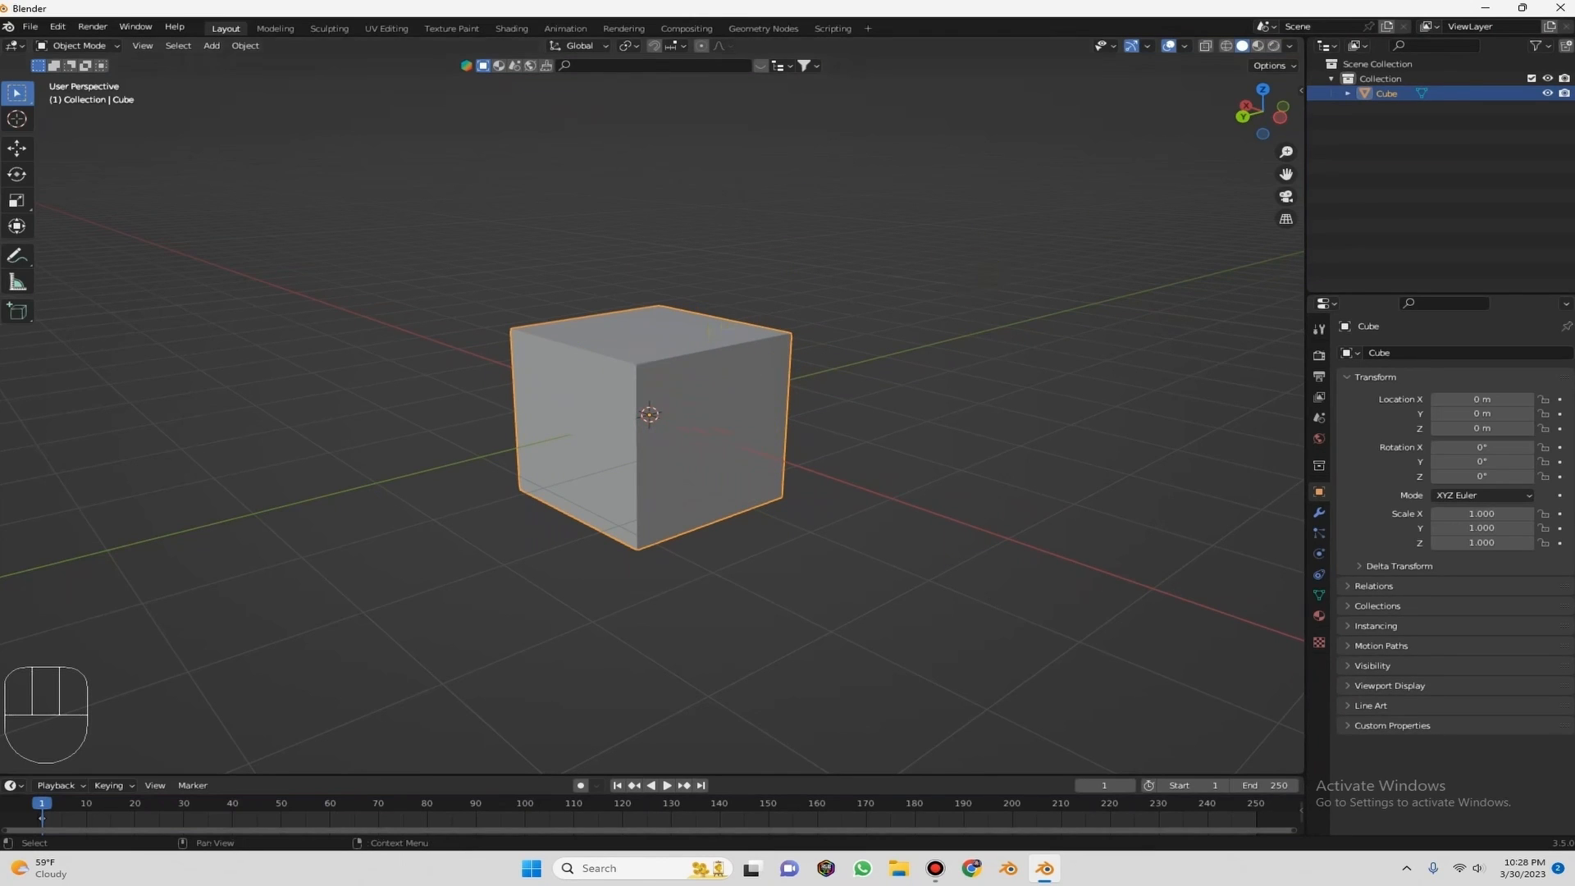
{"action": "right_click", "coordinate": [681, 305]}
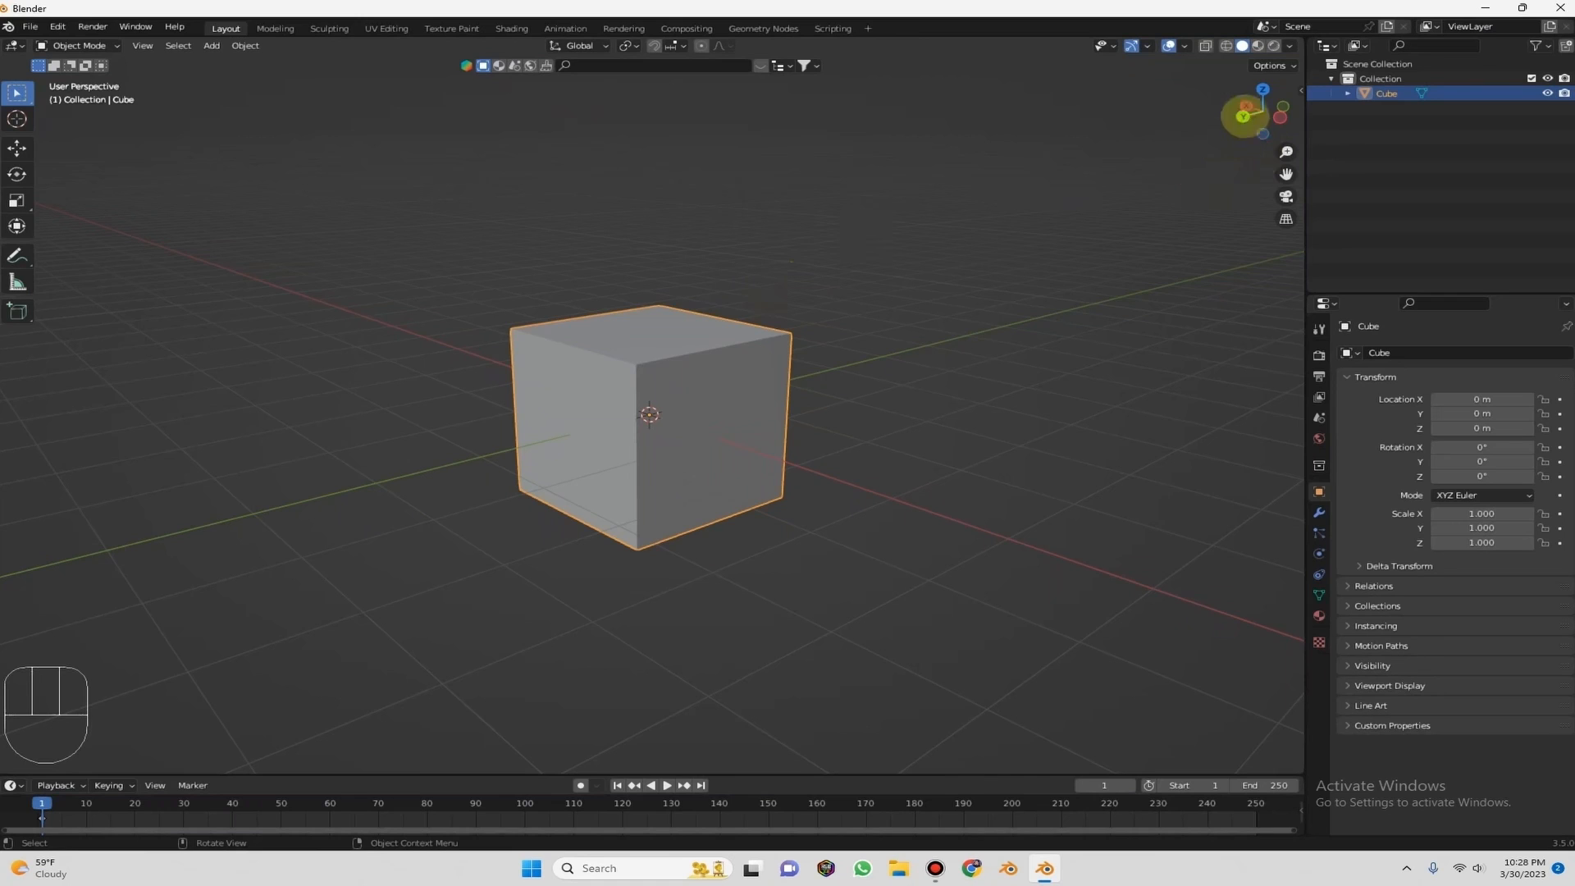
{"action": "left_click_drag", "start_coordinate": [1263, 111], "coordinate": [1237, 106]}
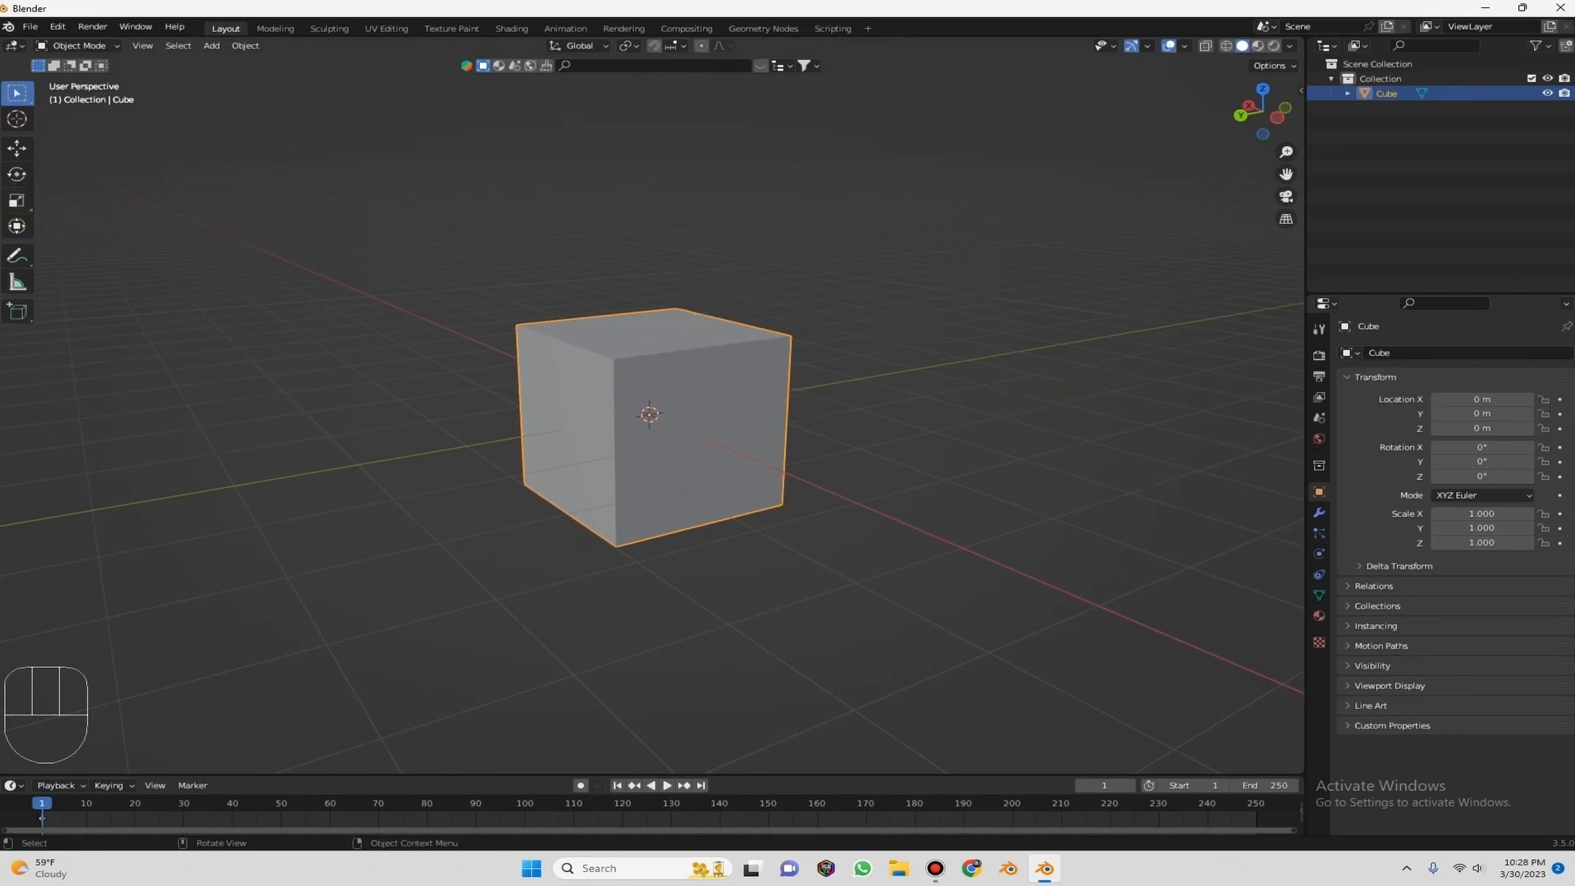
{"action": "key", "text": "s"}
{"action": "key", "text": "z"}
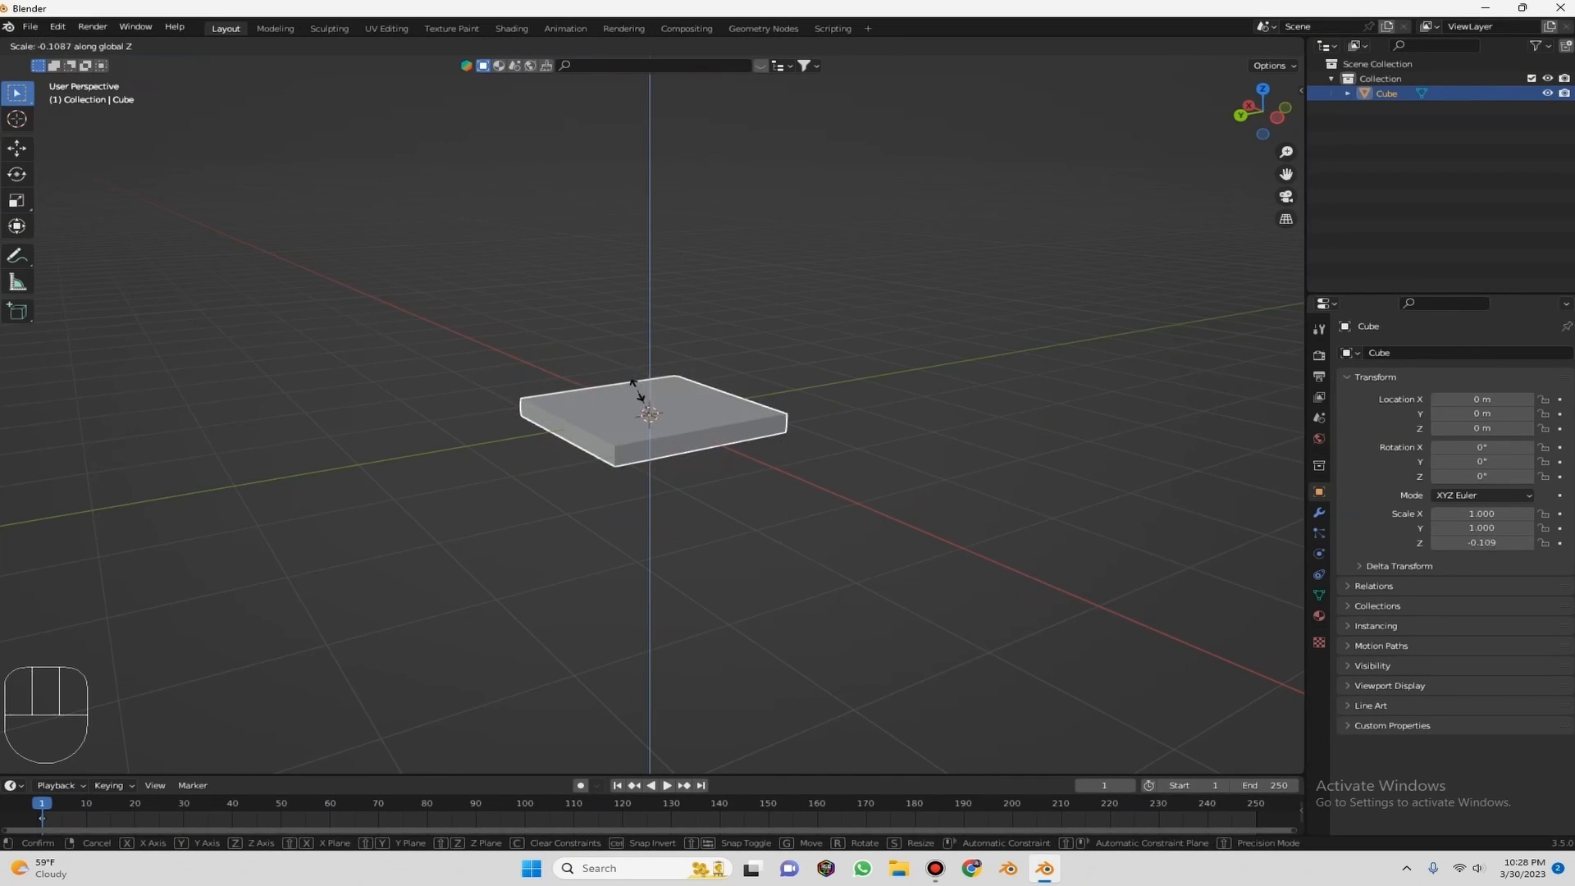
{"action": "key", "text": "ctrl"}
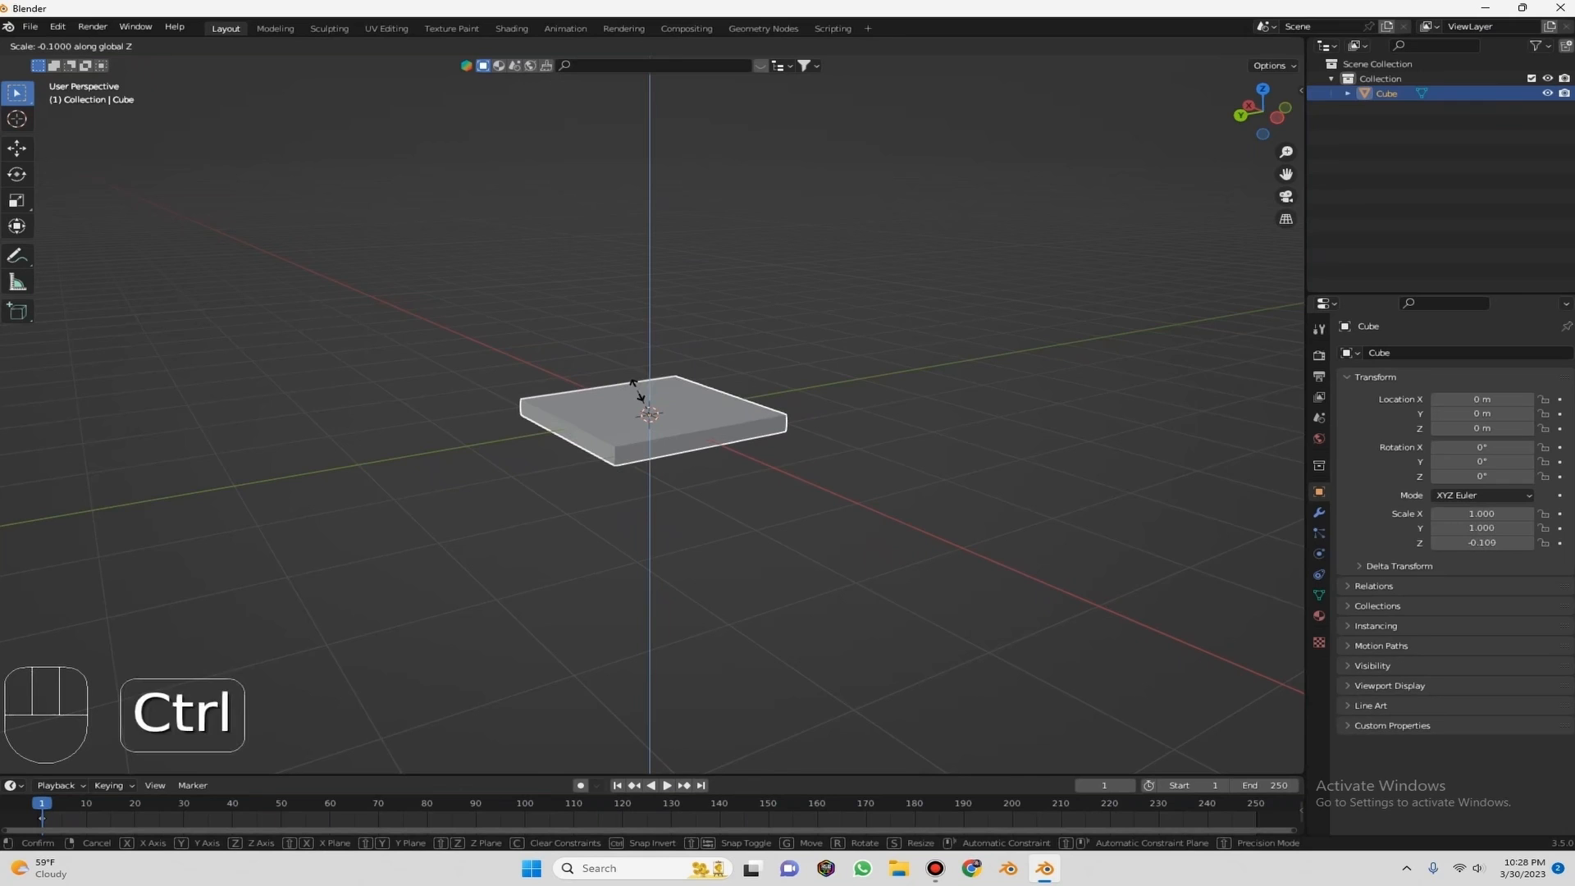
{"action": "left_click", "coordinate": [636, 392]}
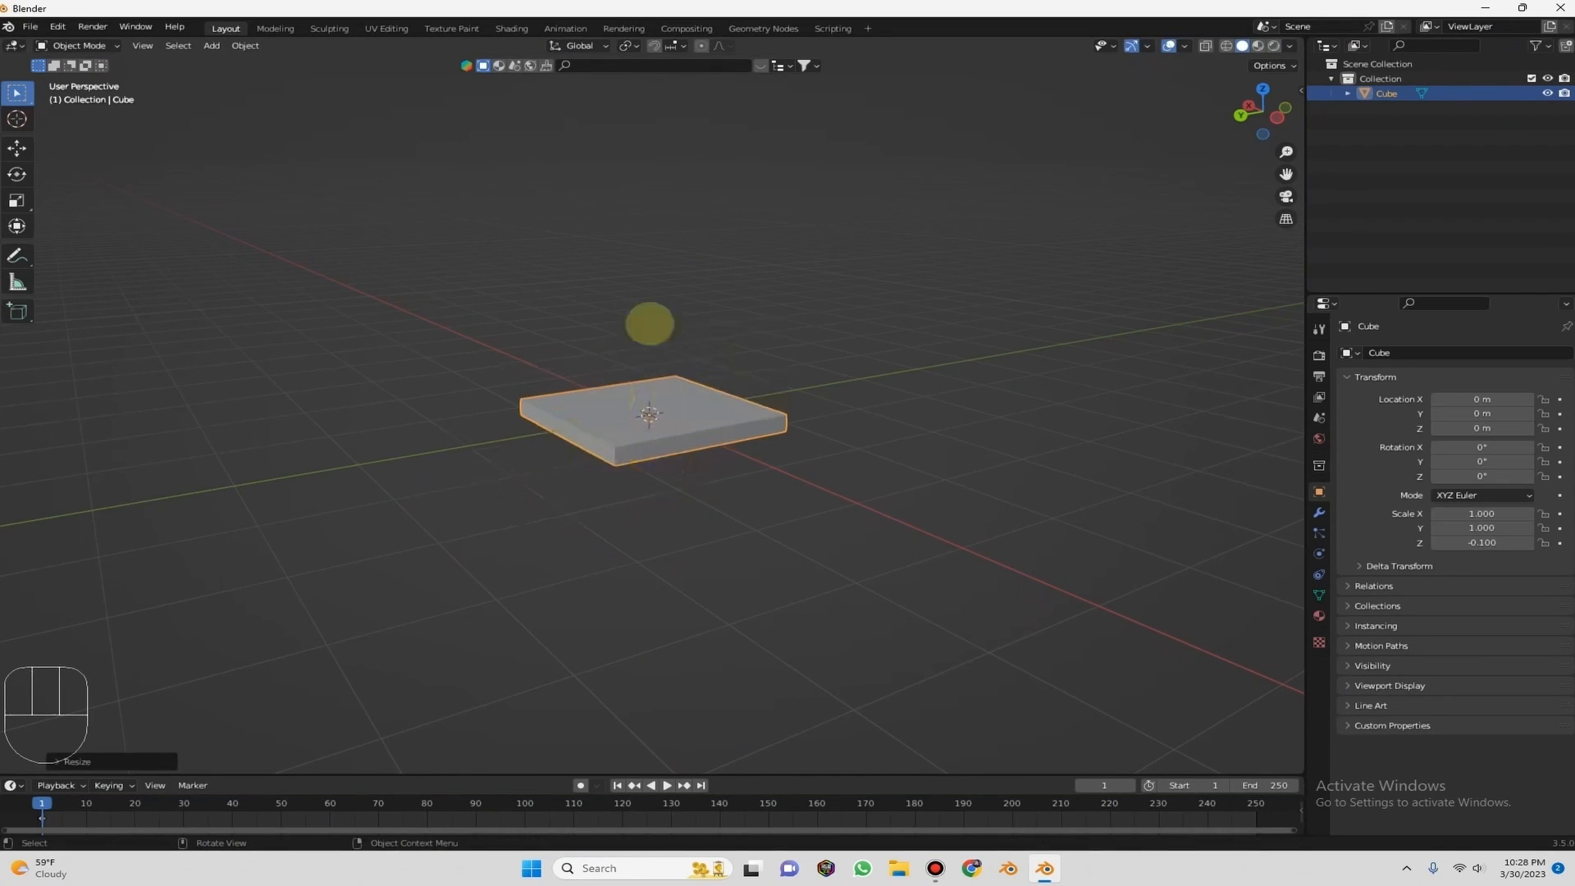
Scale the slab by 2 in X and Y, excluding the Z axis, with snapping.
{"action": "left_click_drag", "start_coordinate": [1227, 105], "coordinate": [1173, 112]}
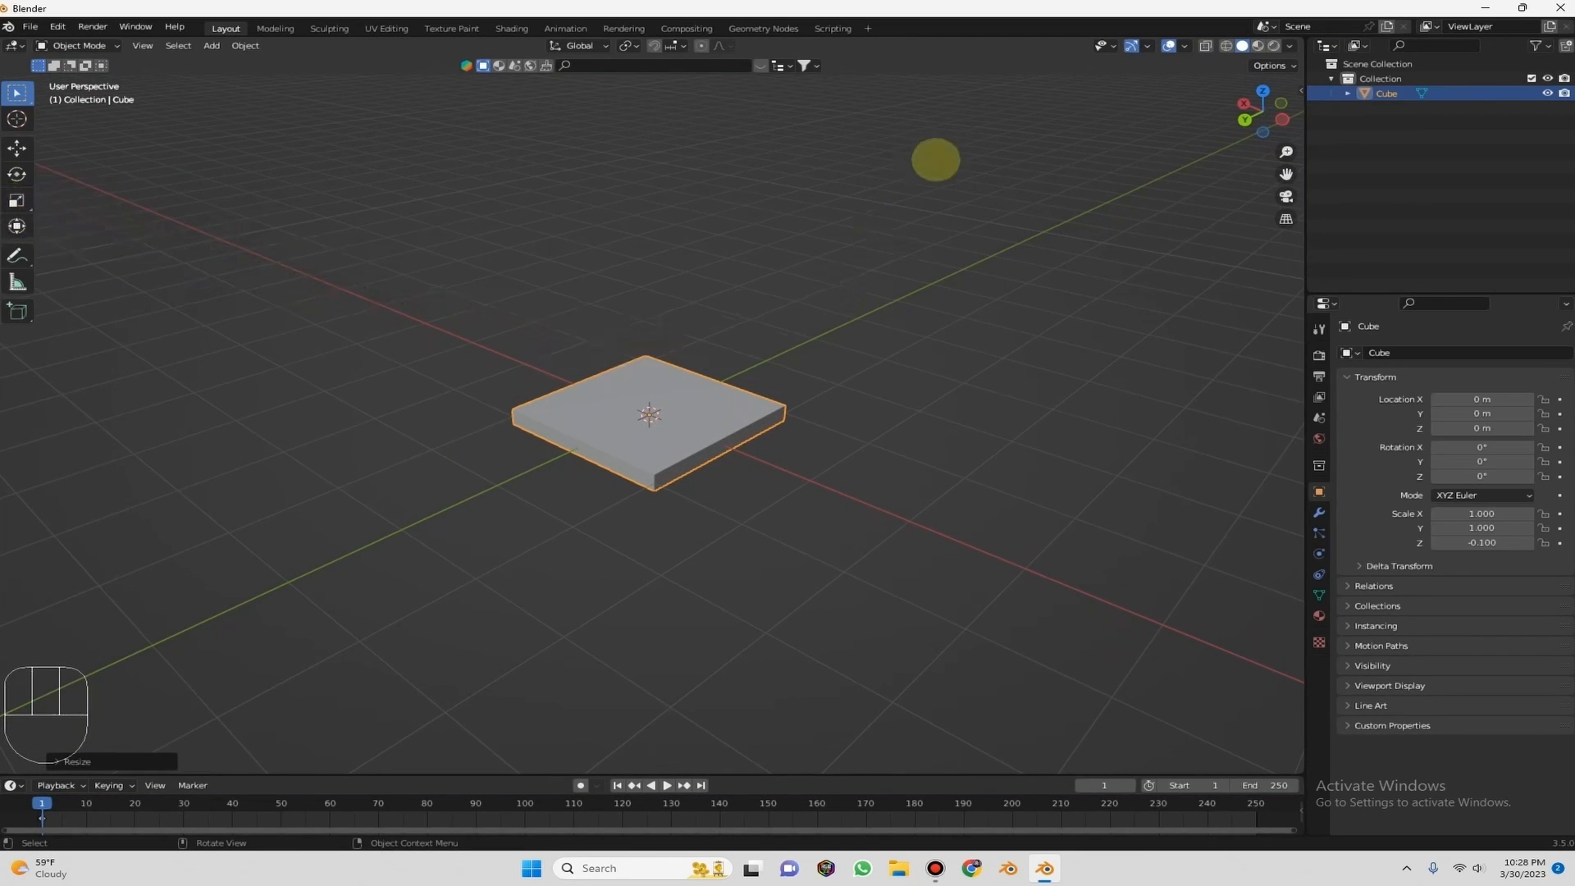
{"action": "key", "text": "s"}
{"action": "key", "text": "shift+z"}
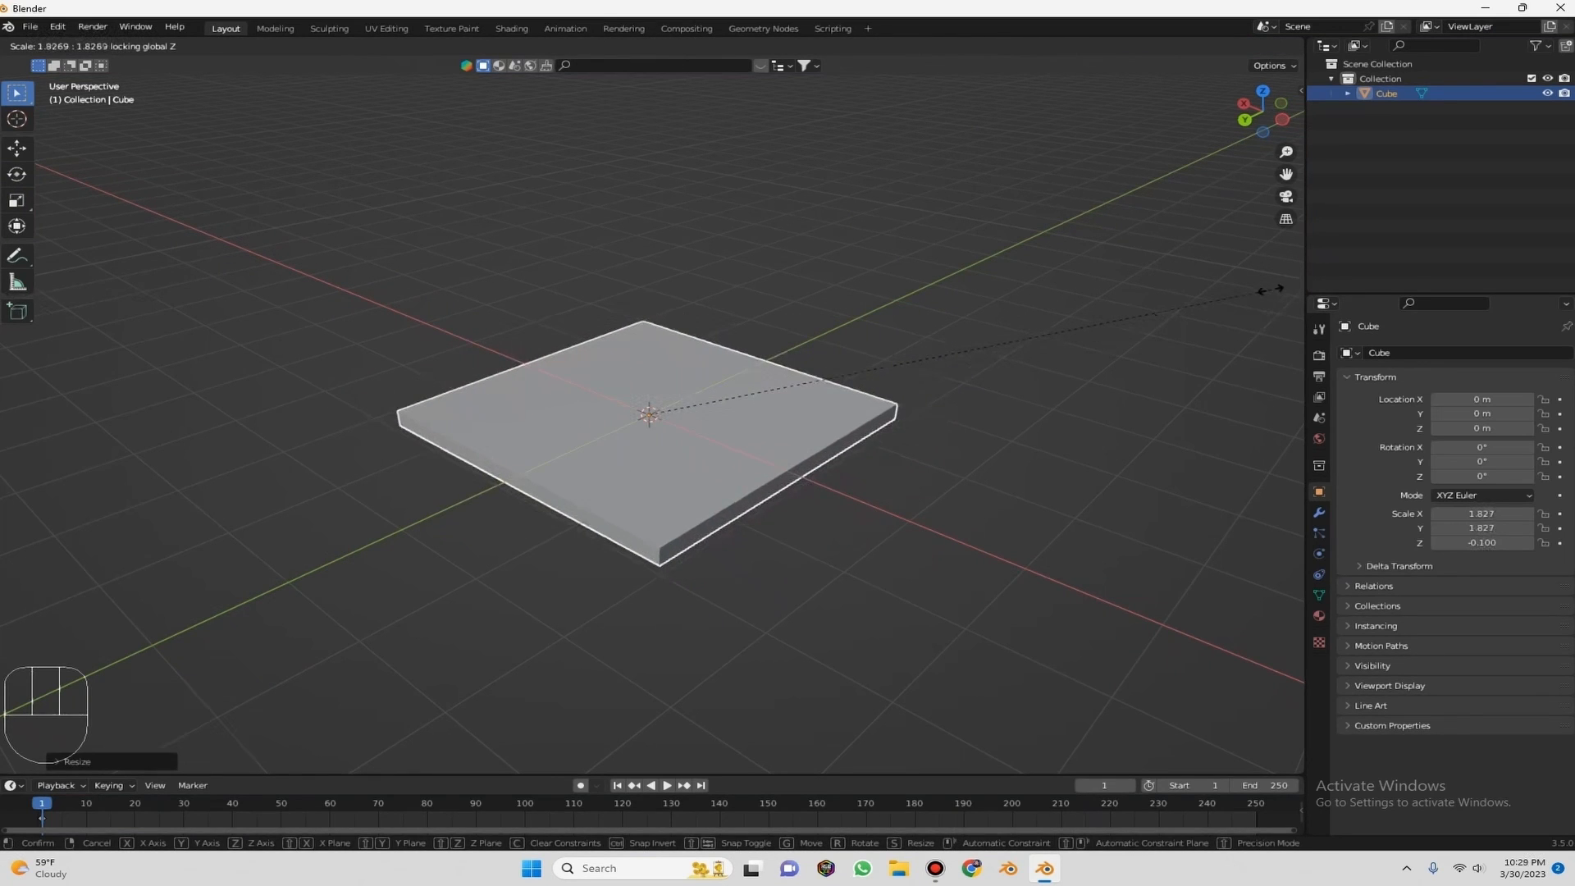
{"action": "key", "text": "ctrl"}
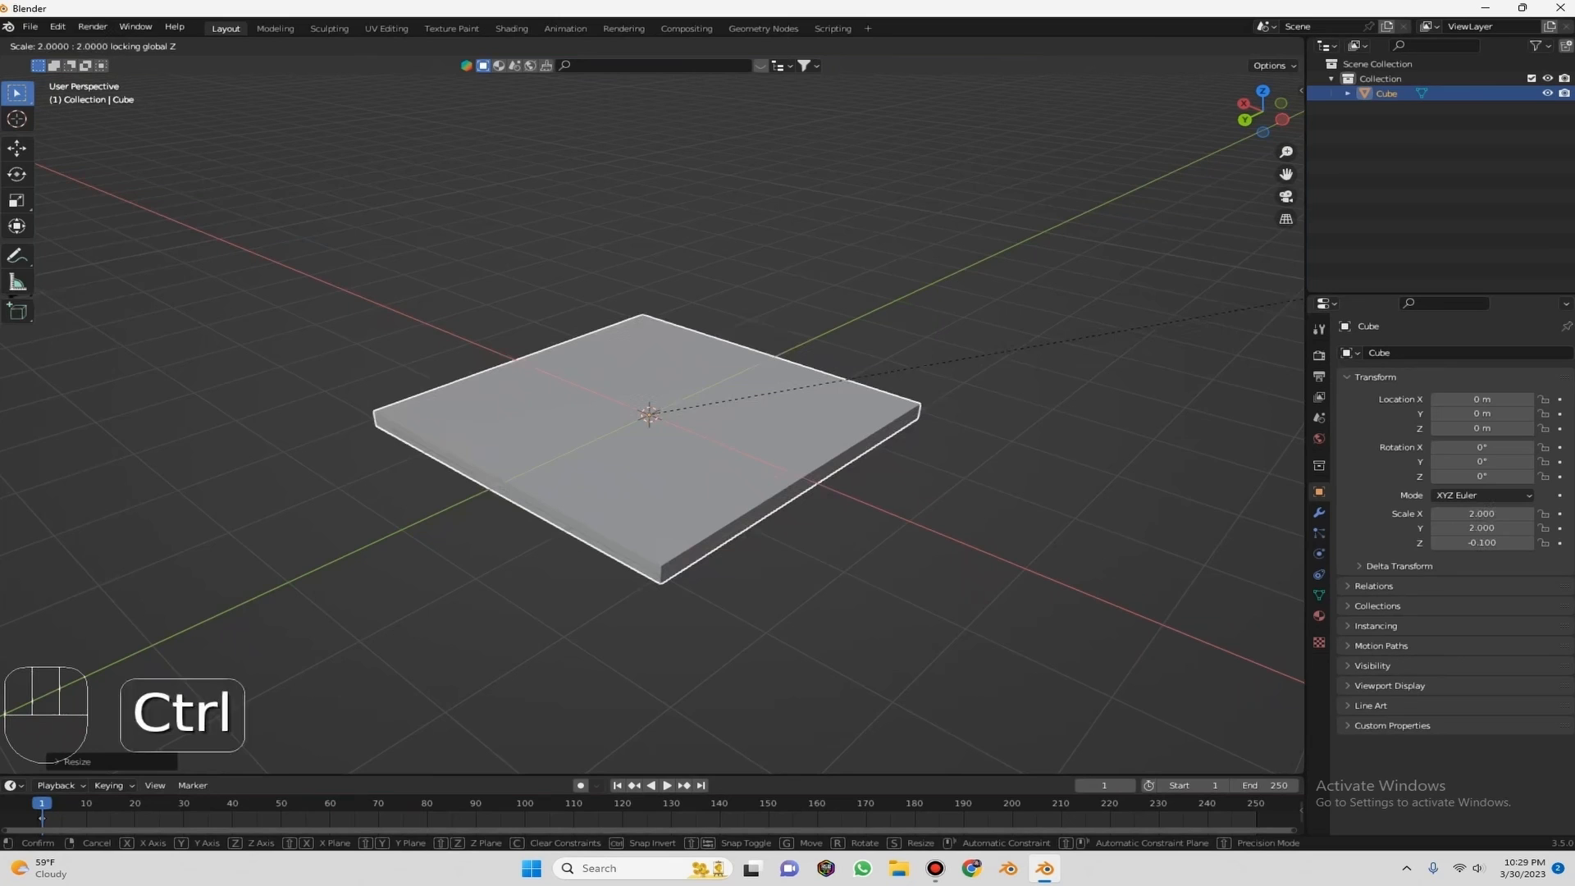
{"action": "left_click", "coordinate": [426, 269]}
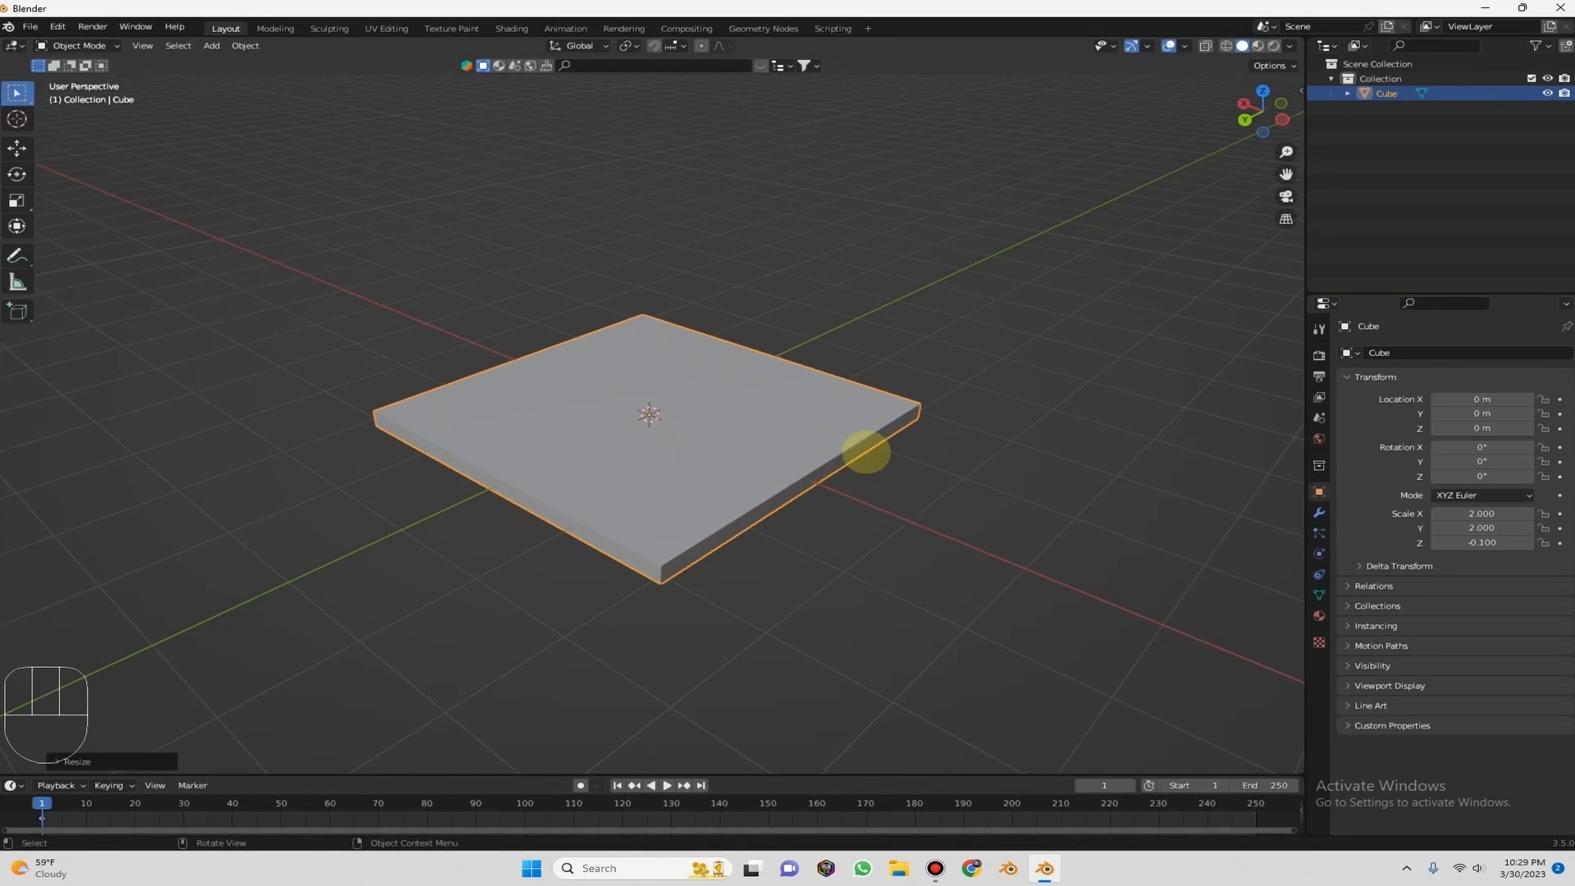
Lengthen the slab by scaling it 1.5 times along X with snapping.
{"action": "key", "text": "s"}
{"action": "key", "text": "x"}
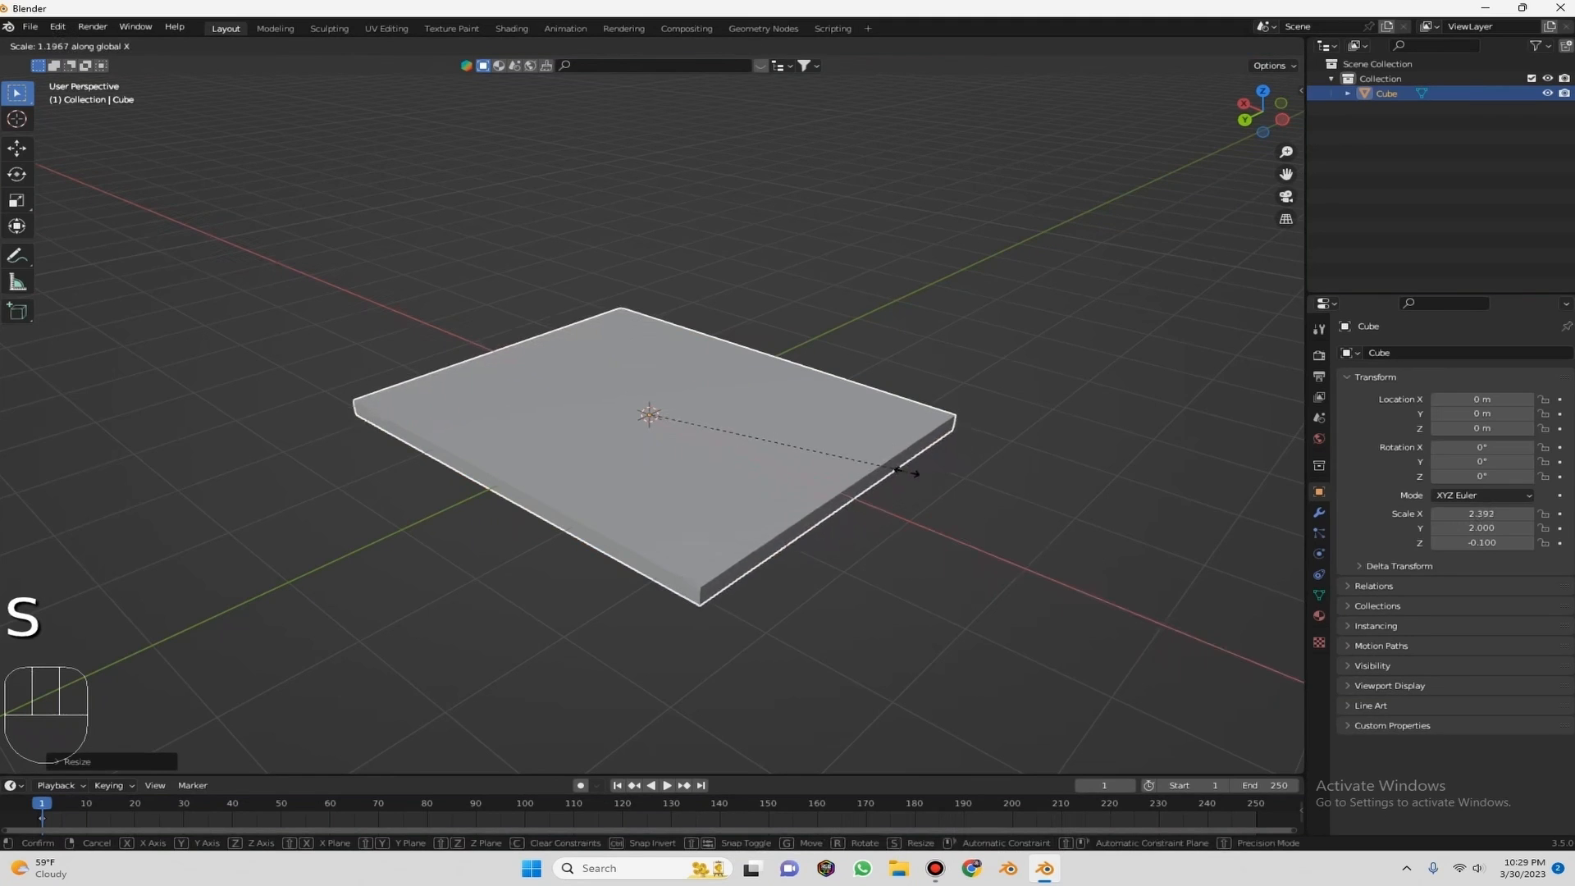
{"action": "key", "text": "ctrl"}
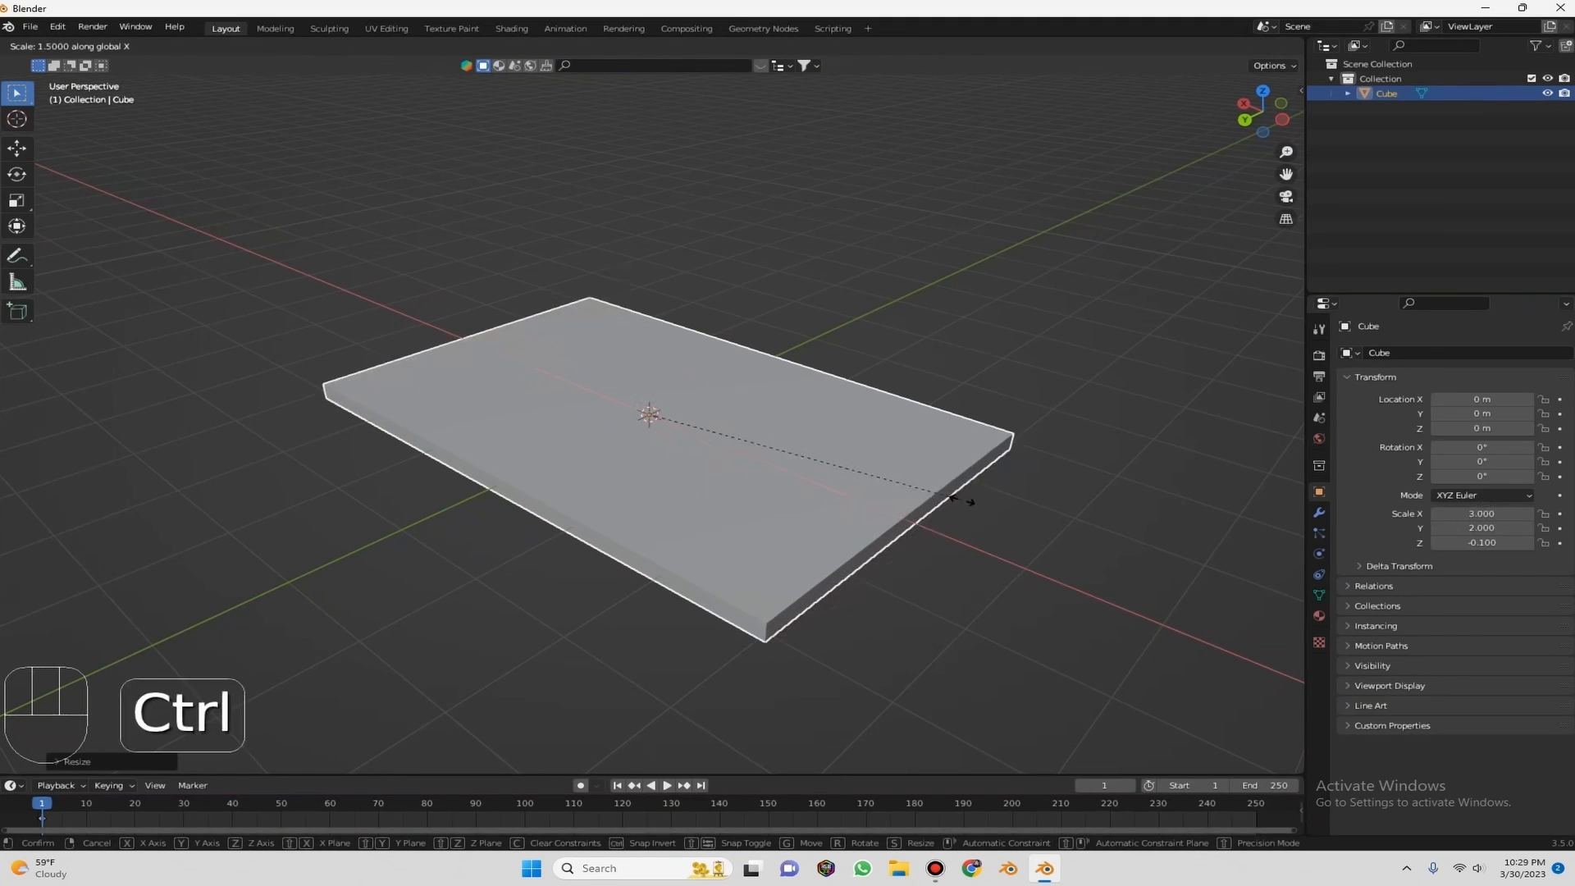
{"action": "left_click", "coordinate": [954, 499]}
Add a second cube mesh and scale it uniformly to 0.1 with snapping.
{"action": "left_click_drag", "start_coordinate": [1258, 106], "coordinate": [1100, 75]}
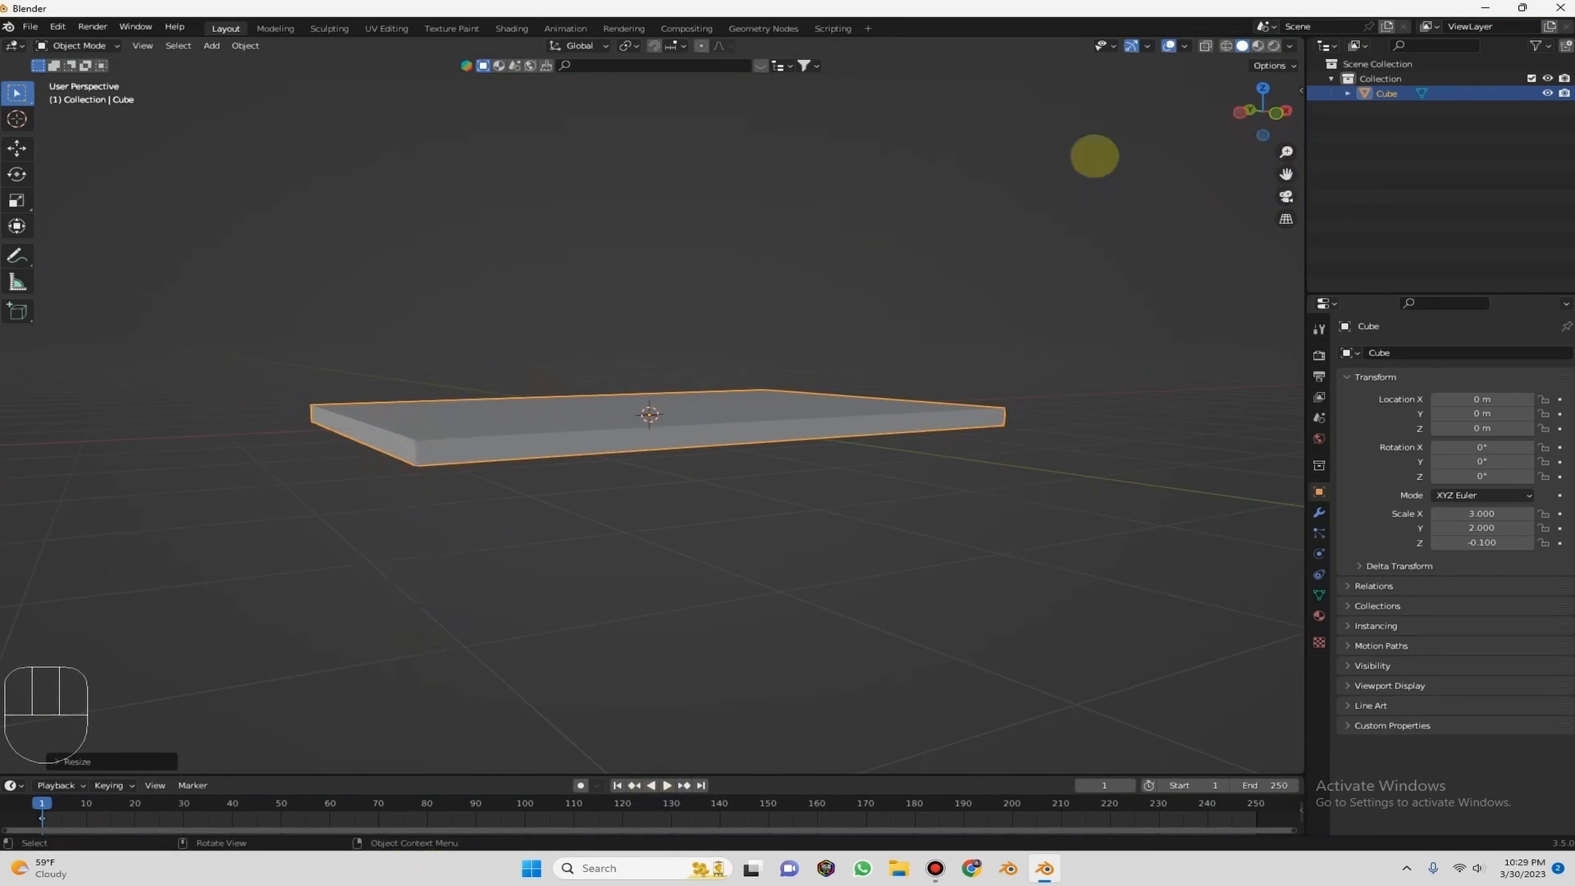
{"action": "left_click_drag", "start_coordinate": [1260, 100], "coordinate": [1464, 107]}
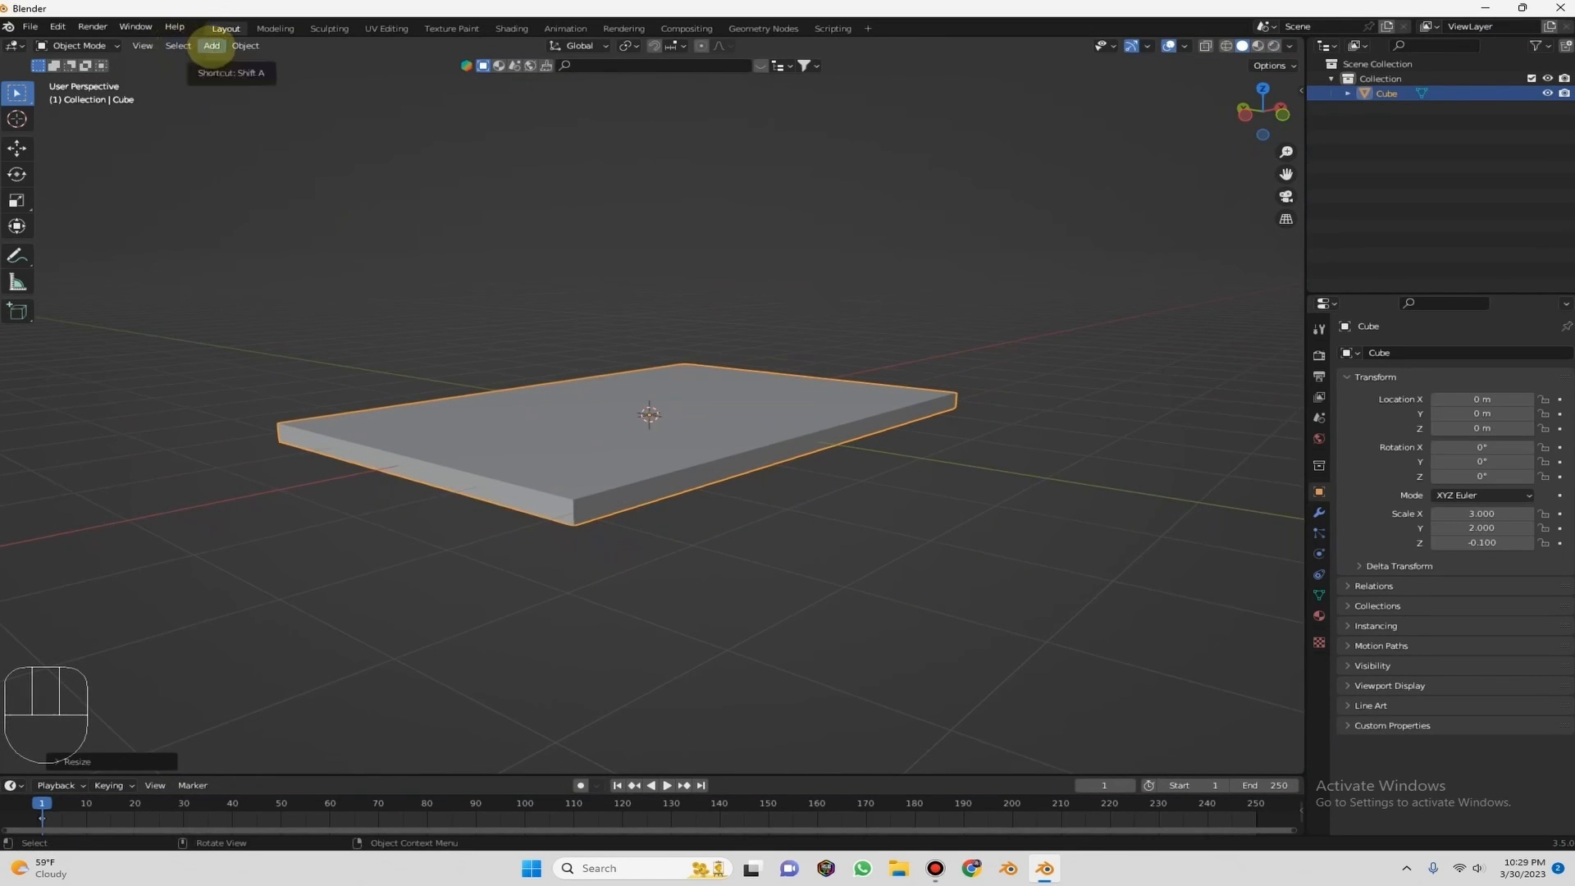
{"action": "left_click", "coordinate": [212, 45]}
{"action": "mouse_move", "coordinate": [238, 61]}
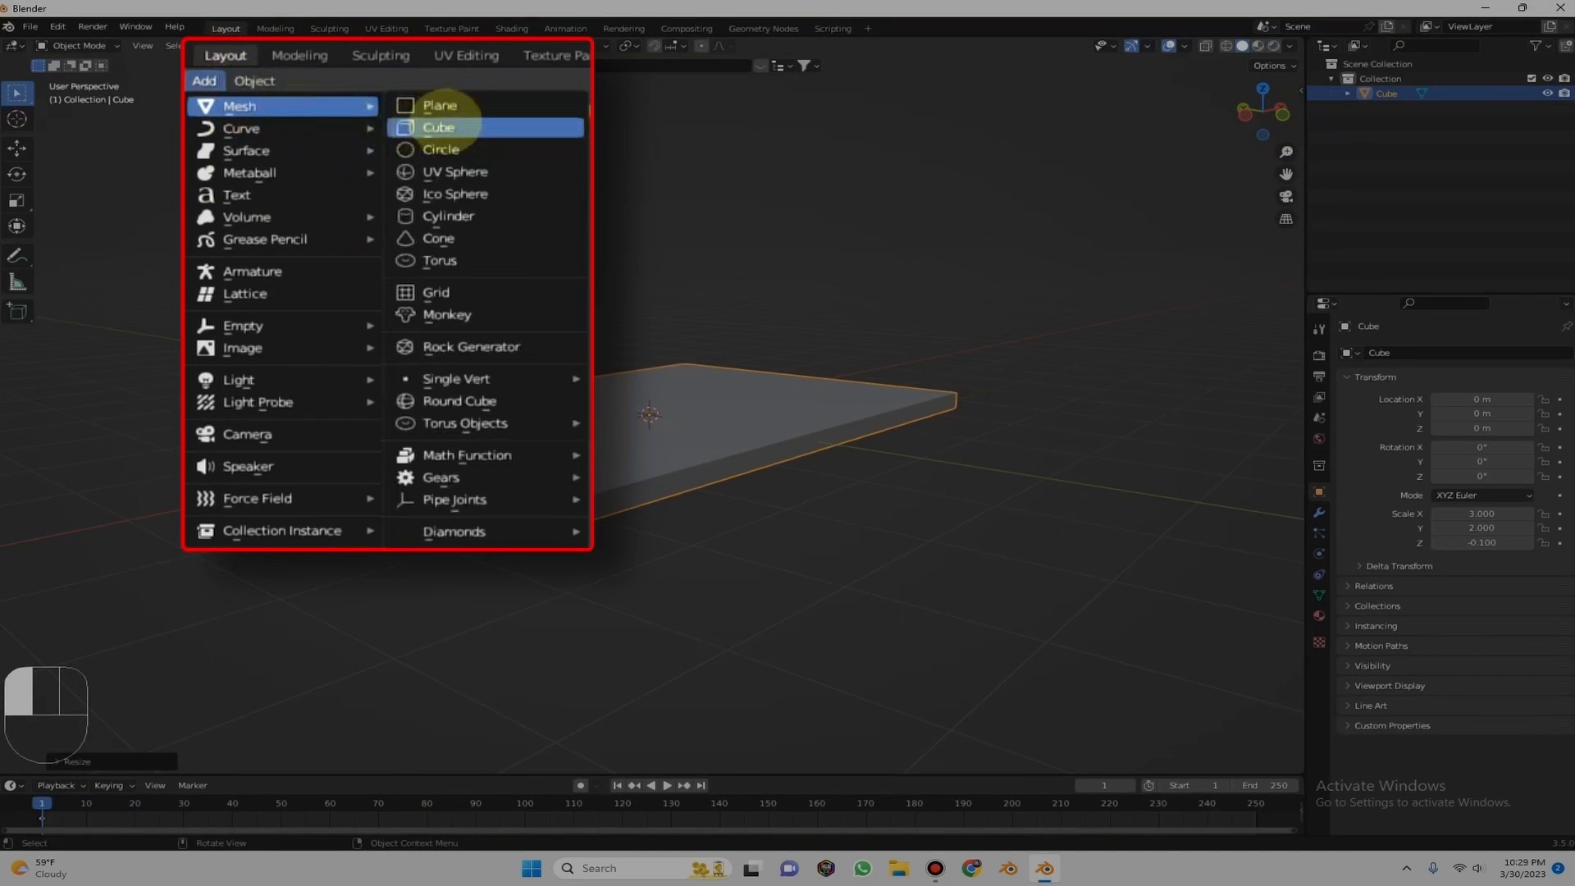
{"action": "left_click", "coordinate": [369, 72]}
{"action": "key", "text": "s"}
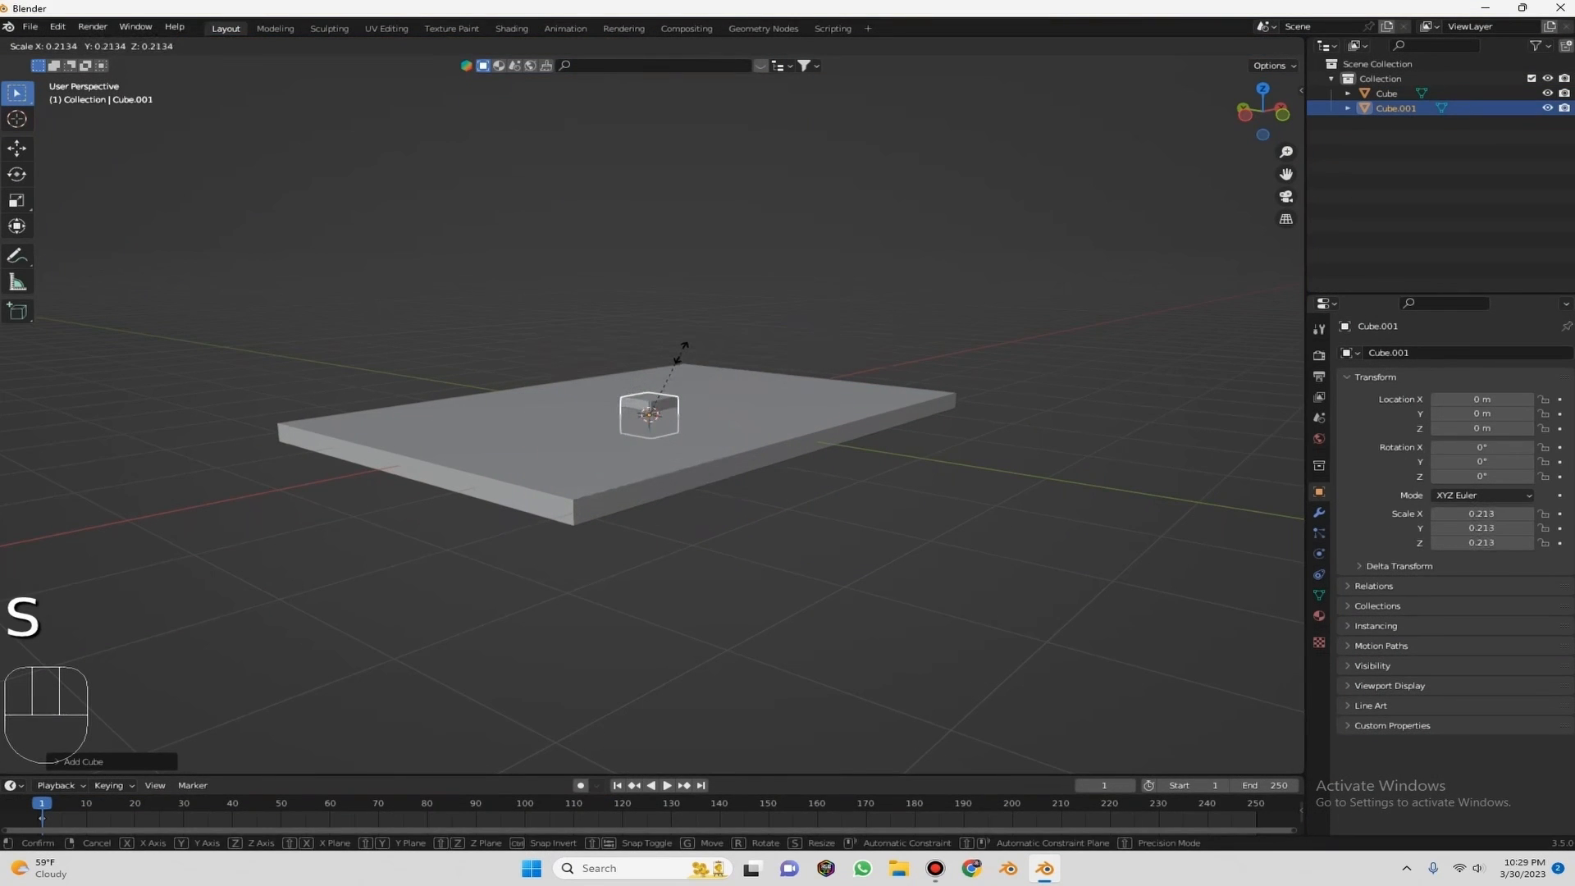
{"action": "key", "text": "ctrl"}
{"action": "left_click", "coordinate": [675, 375]}
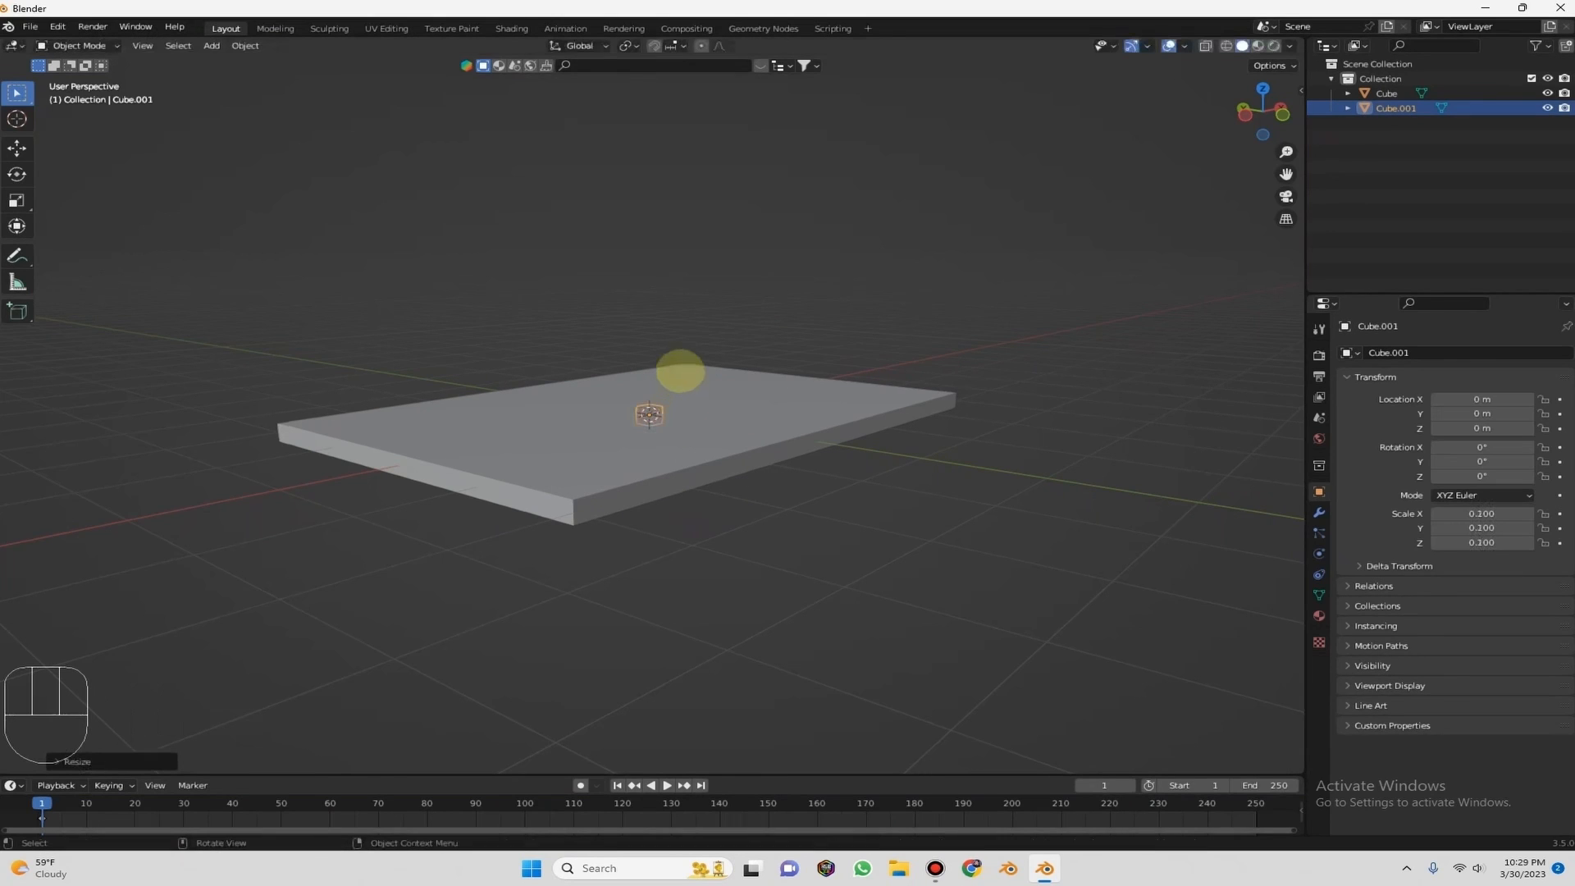
Stretch the small cube into a tall post by scaling it 15 times along Z with snapping.
{"action": "key", "text": "s"}
{"action": "key", "text": "z"}
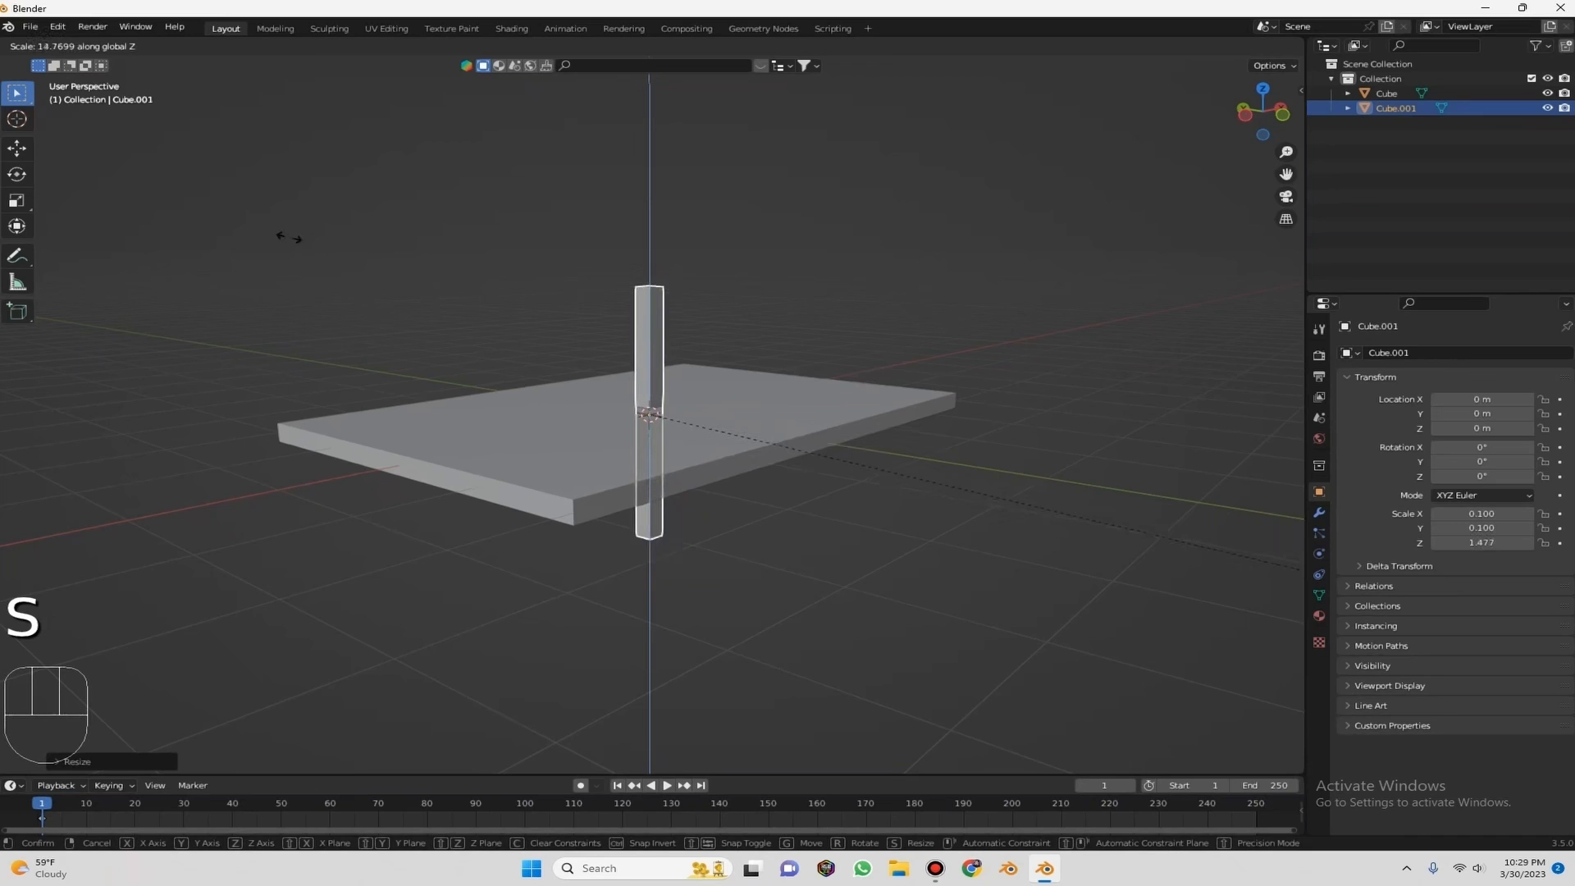
{"action": "key", "text": "ctrl"}
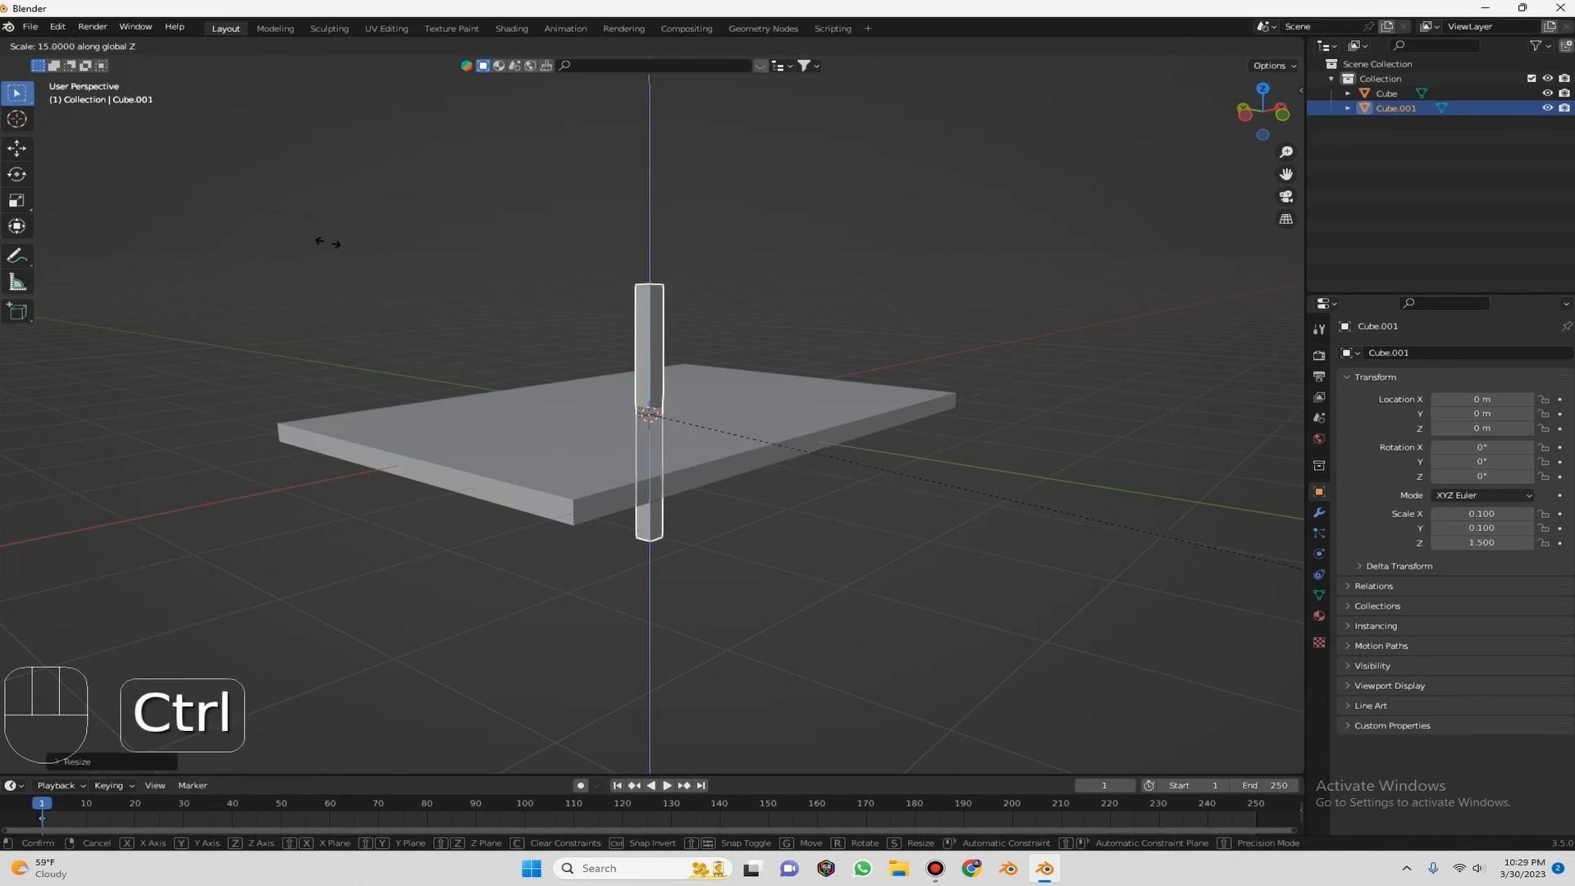
{"action": "left_click", "coordinate": [328, 241]}
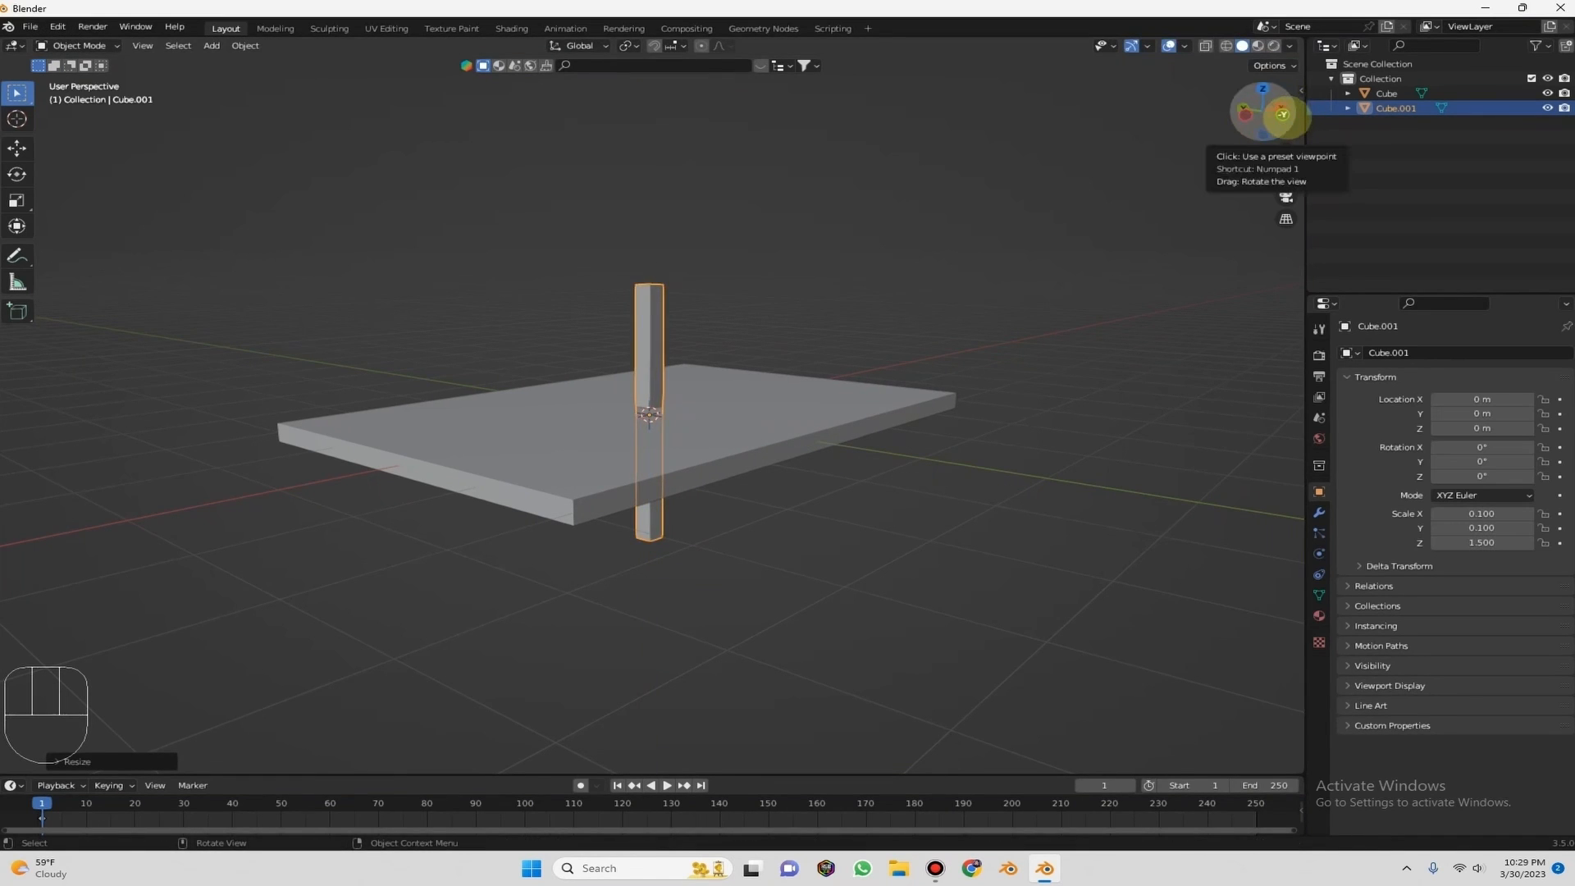
From the front view, move the post with snapping to X -2.5 m and Z -1.5 m, under the slab's end.
{"action": "left_click", "coordinate": [1284, 114]}
{"action": "key", "text": "g"}
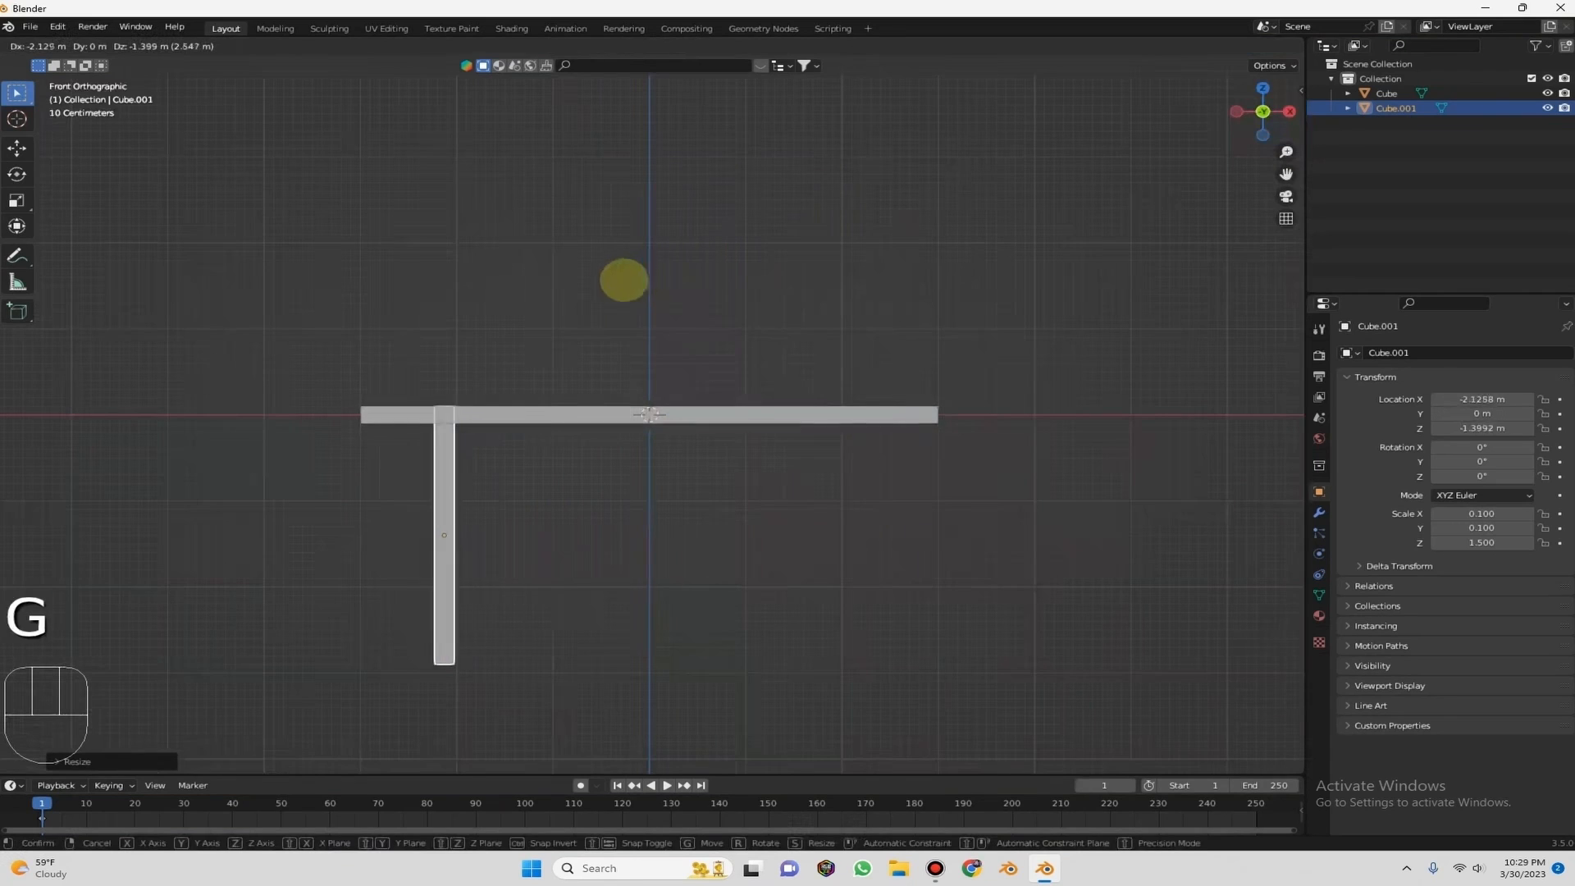
{"action": "key", "text": "ctrl"}
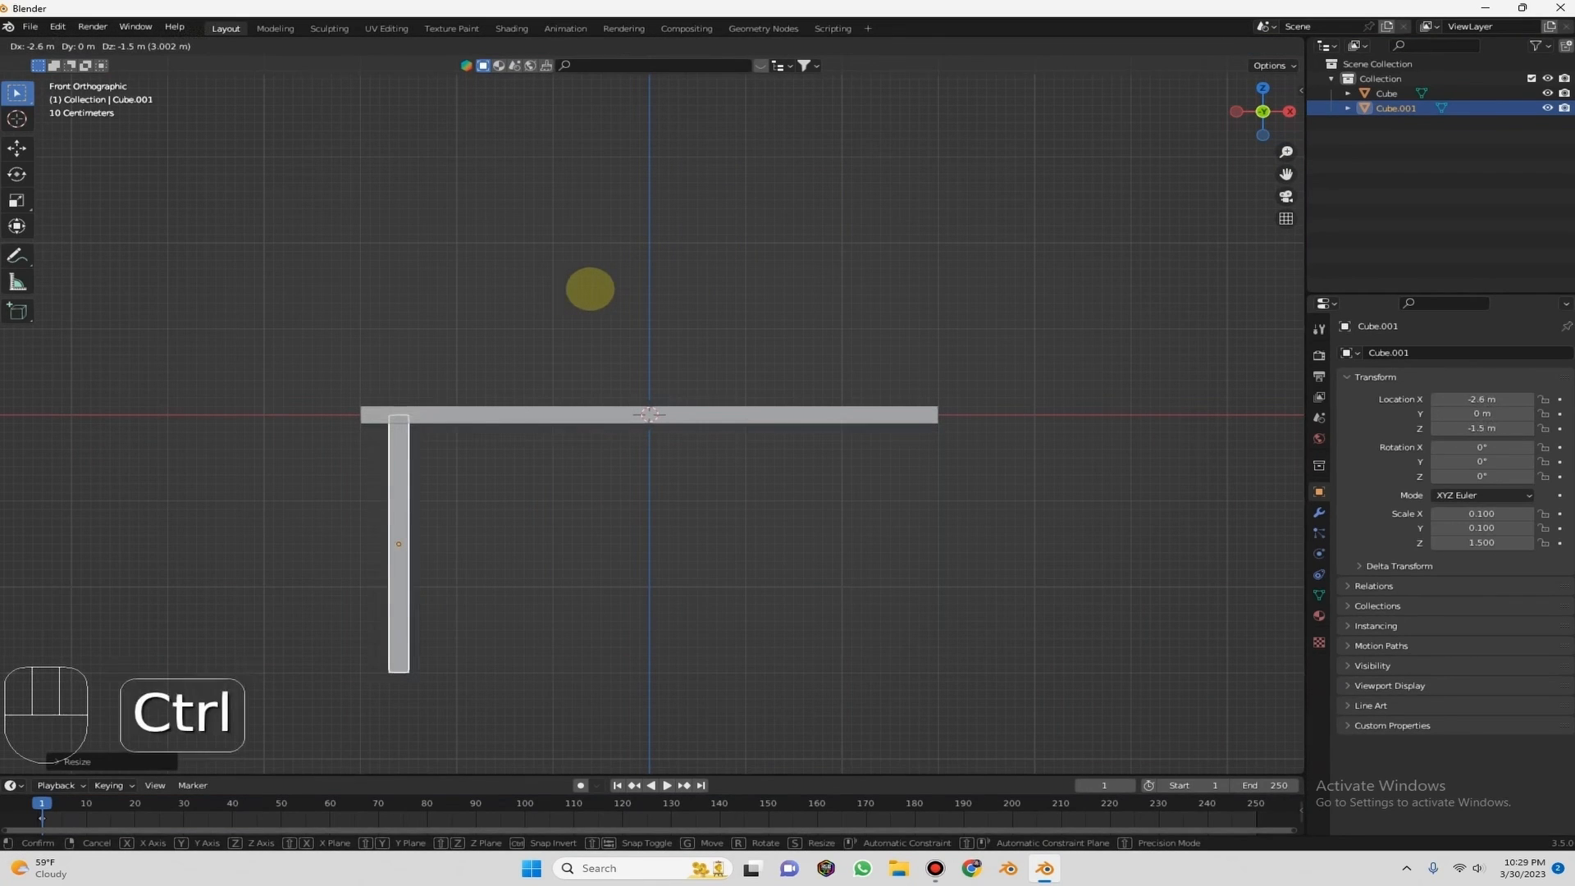
{"action": "left_click", "coordinate": [598, 288]}
From the side view, move the post along Y with snapping to -1.6 m, forming the first corner leg.
{"action": "left_click", "coordinate": [1238, 112]}
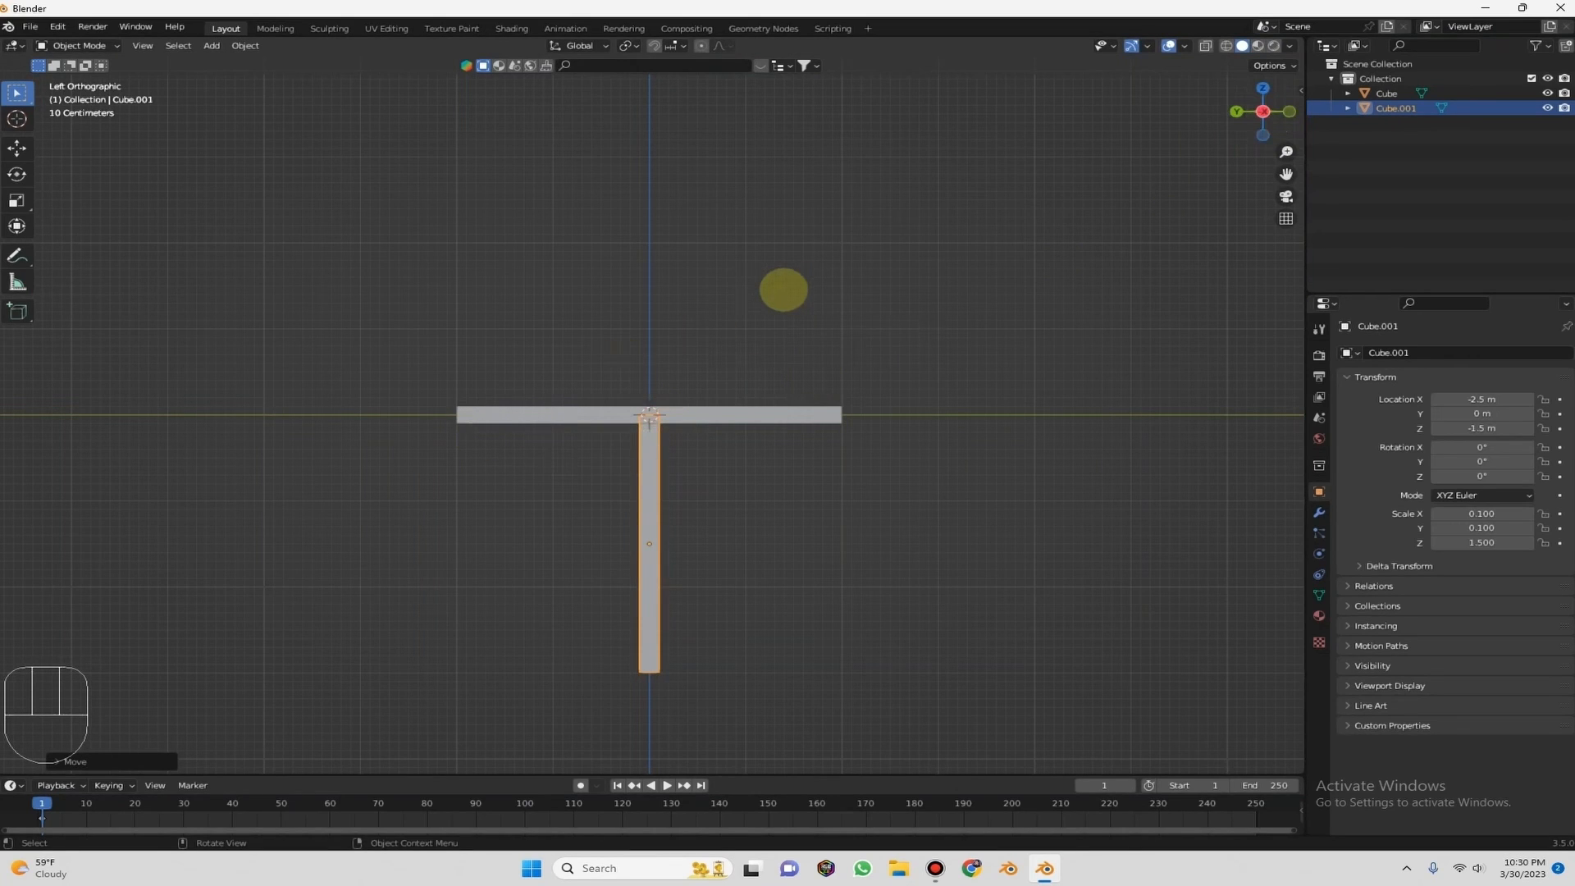
{"action": "key", "text": "g"}
{"action": "key", "text": "y"}
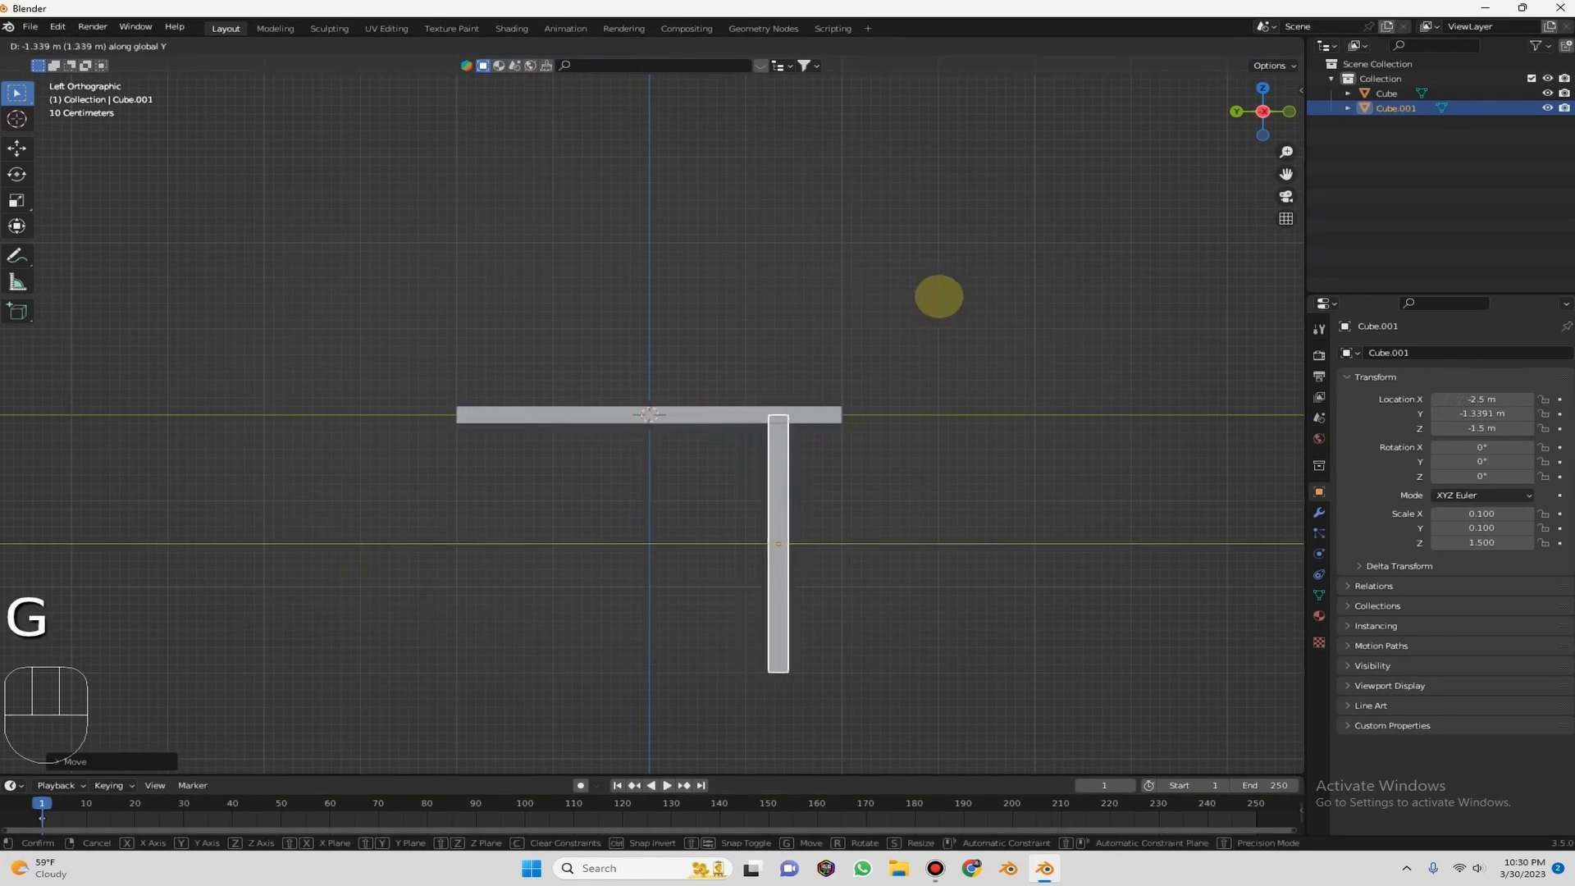
{"action": "key", "text": "ctrl"}
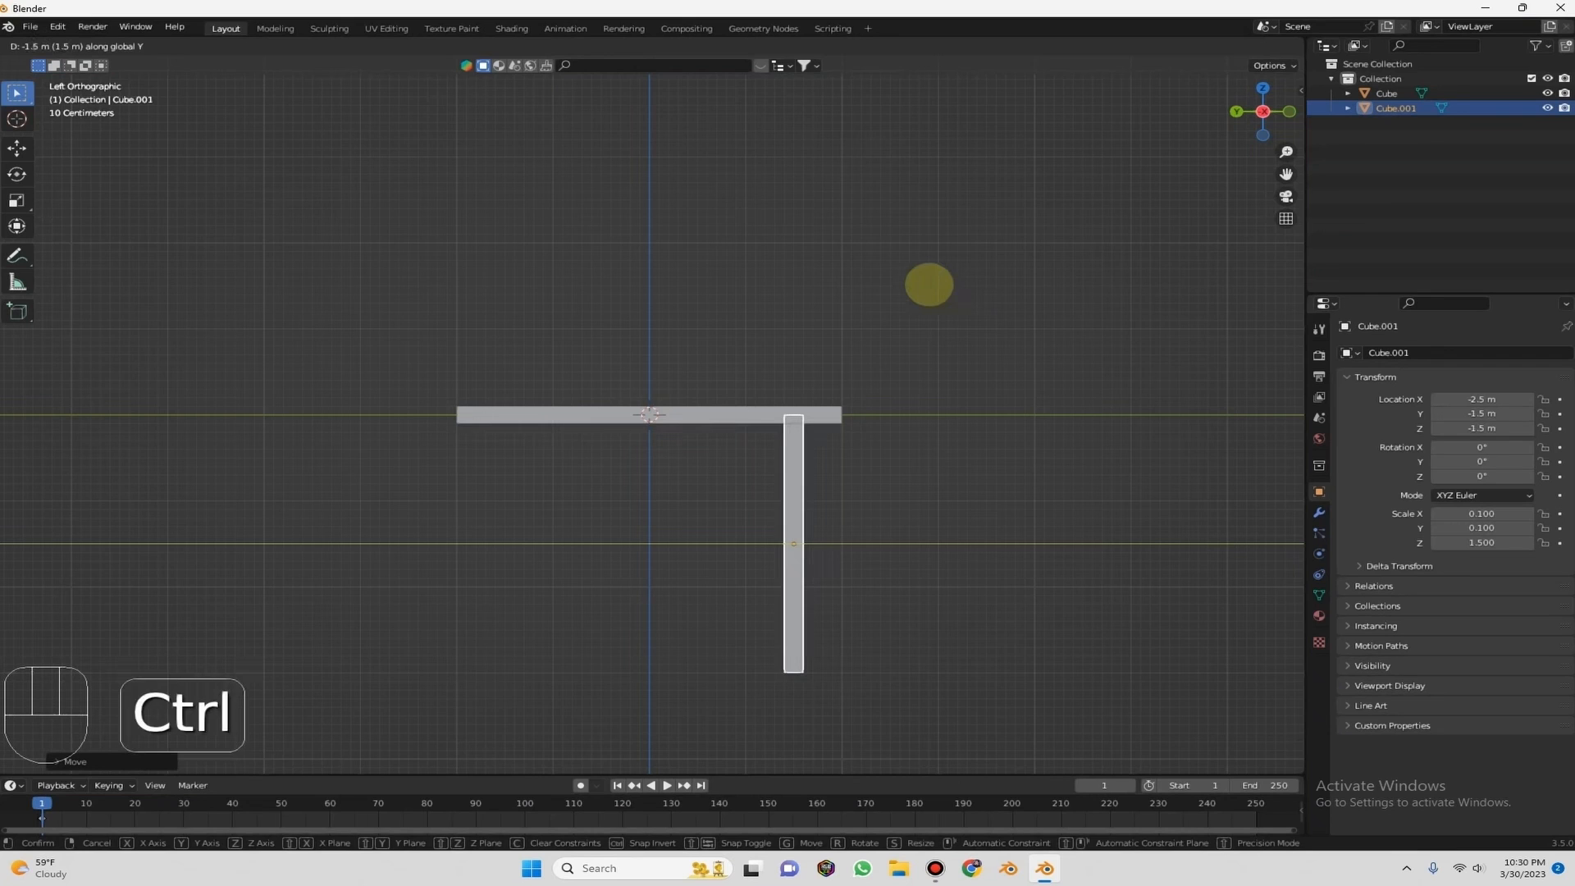
{"action": "left_click", "coordinate": [943, 285]}
{"action": "mouse_move", "coordinate": [1262, 113]}
{"action": "left_mouse_down"}
{"action": "mouse_move", "coordinate": [1124, 127]}
{"action": "mouse_move", "coordinate": [1033, 82]}
{"action": "mouse_move", "coordinate": [1074, 123]}
{"action": "mouse_move", "coordinate": [1177, 120]}
{"action": "mouse_move", "coordinate": [1234, 81]}
{"action": "mouse_move", "coordinate": [1042, 130]}
{"action": "mouse_move", "coordinate": [1267, 113]}
{"action": "mouse_move", "coordinate": [1246, 124]}
{"action": "left_mouse_up"}
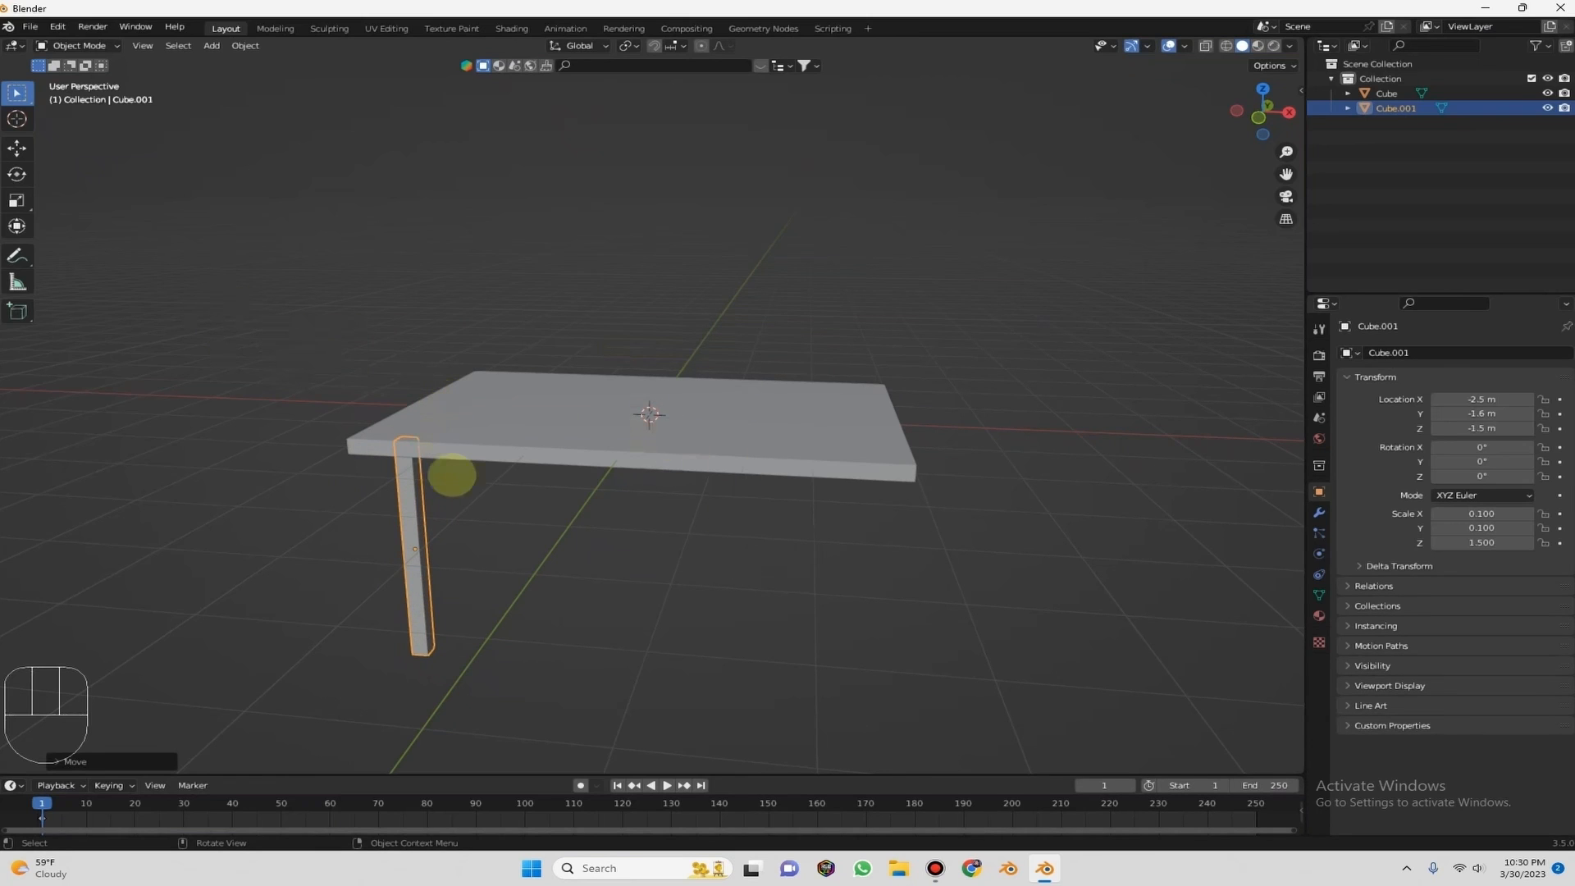
{"action": "right_click", "coordinate": [424, 441]}
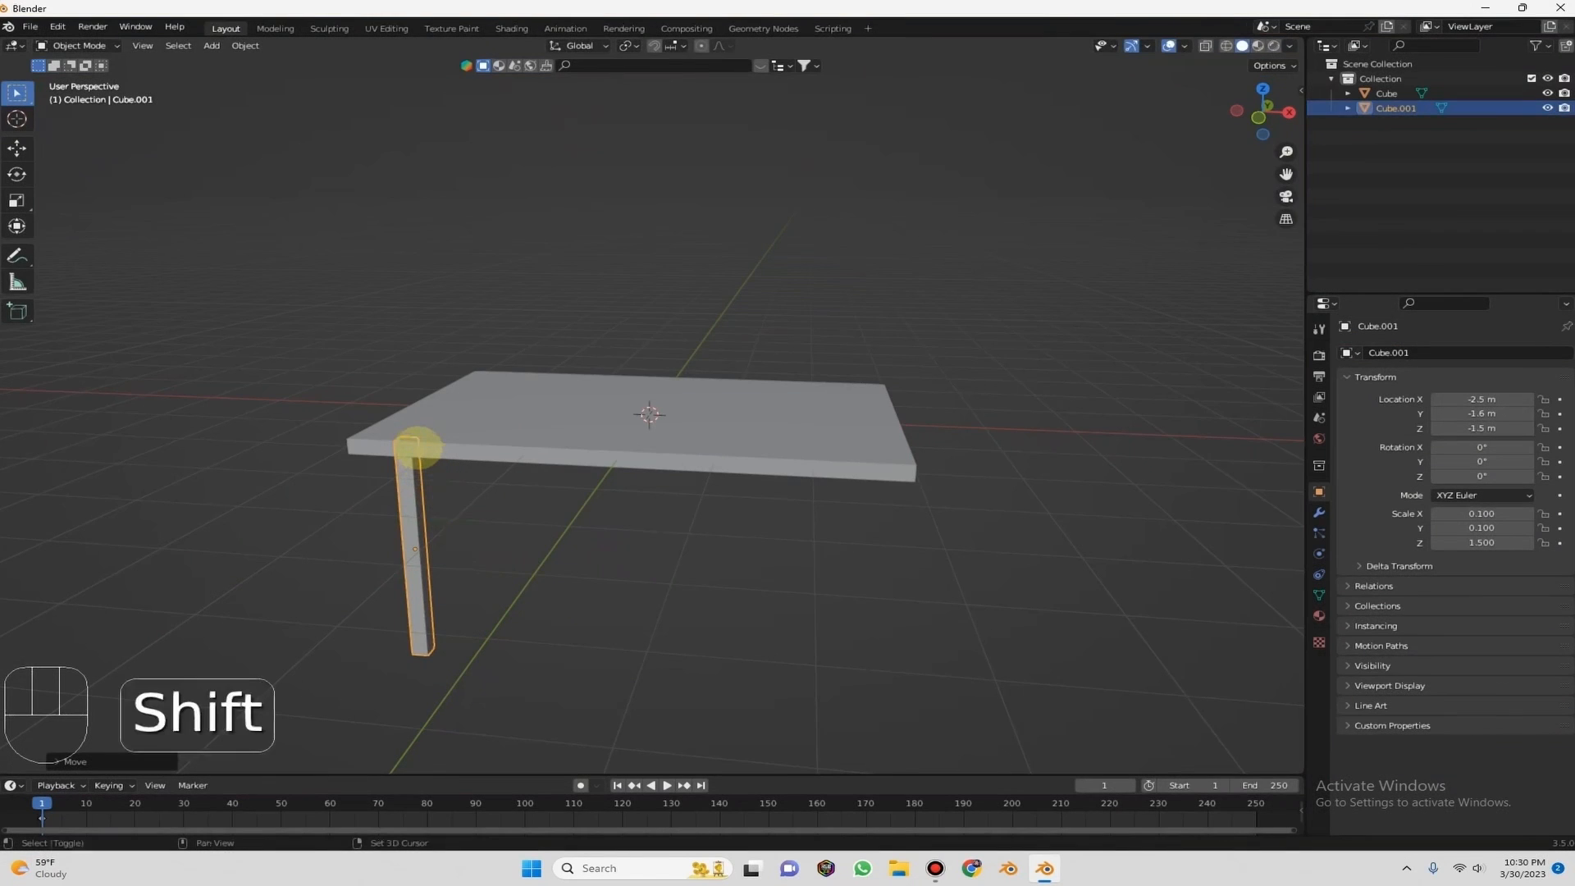
{"action": "key", "text": "shift+d"}
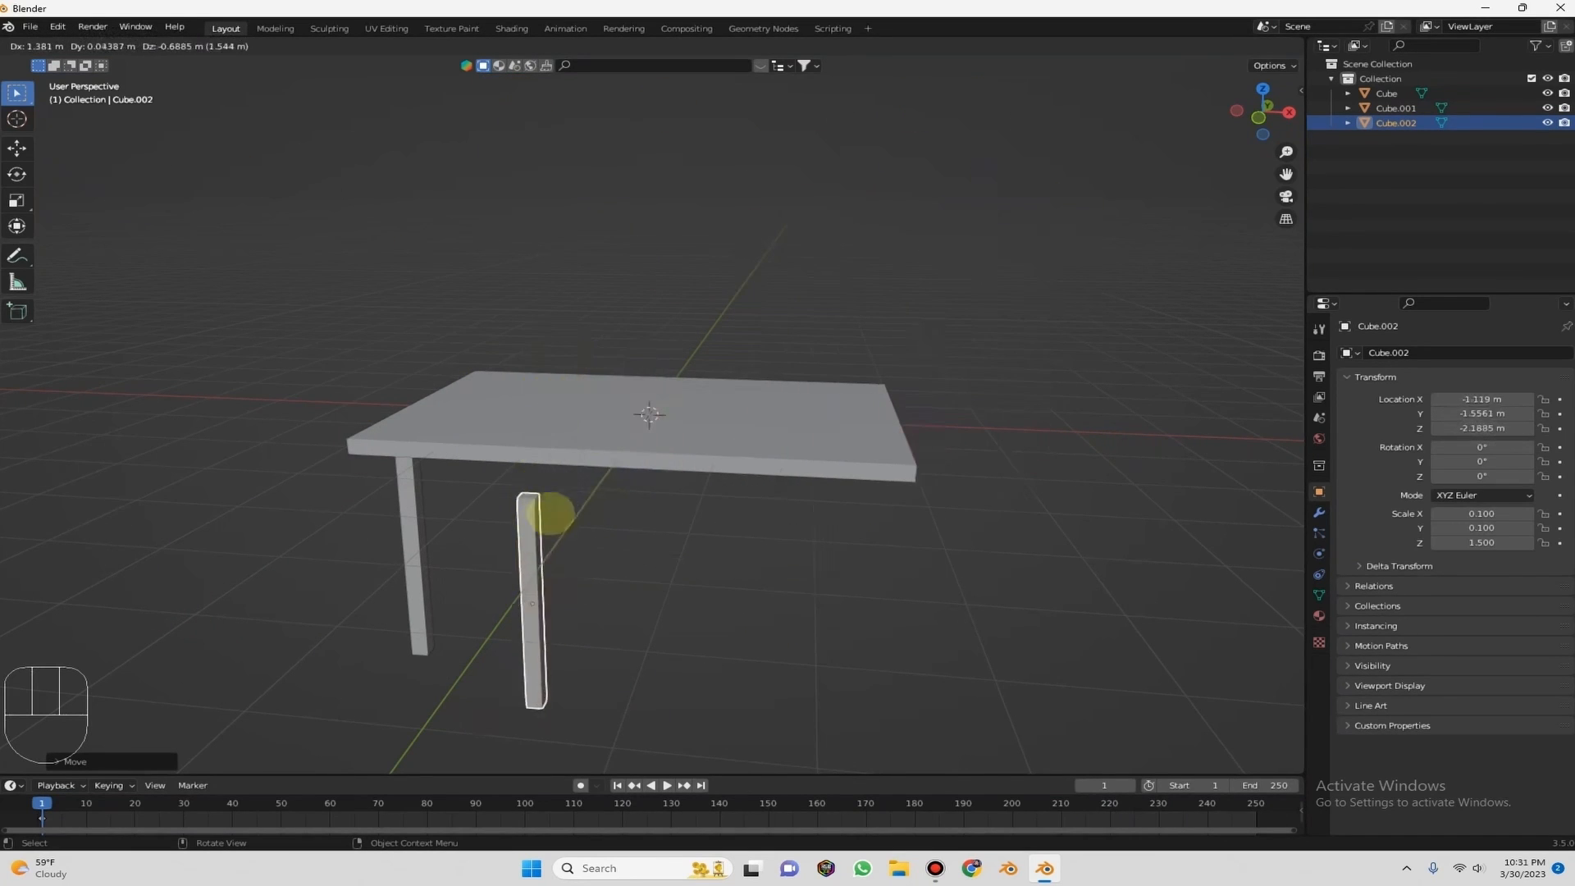
{"action": "left_click", "coordinate": [968, 131]}
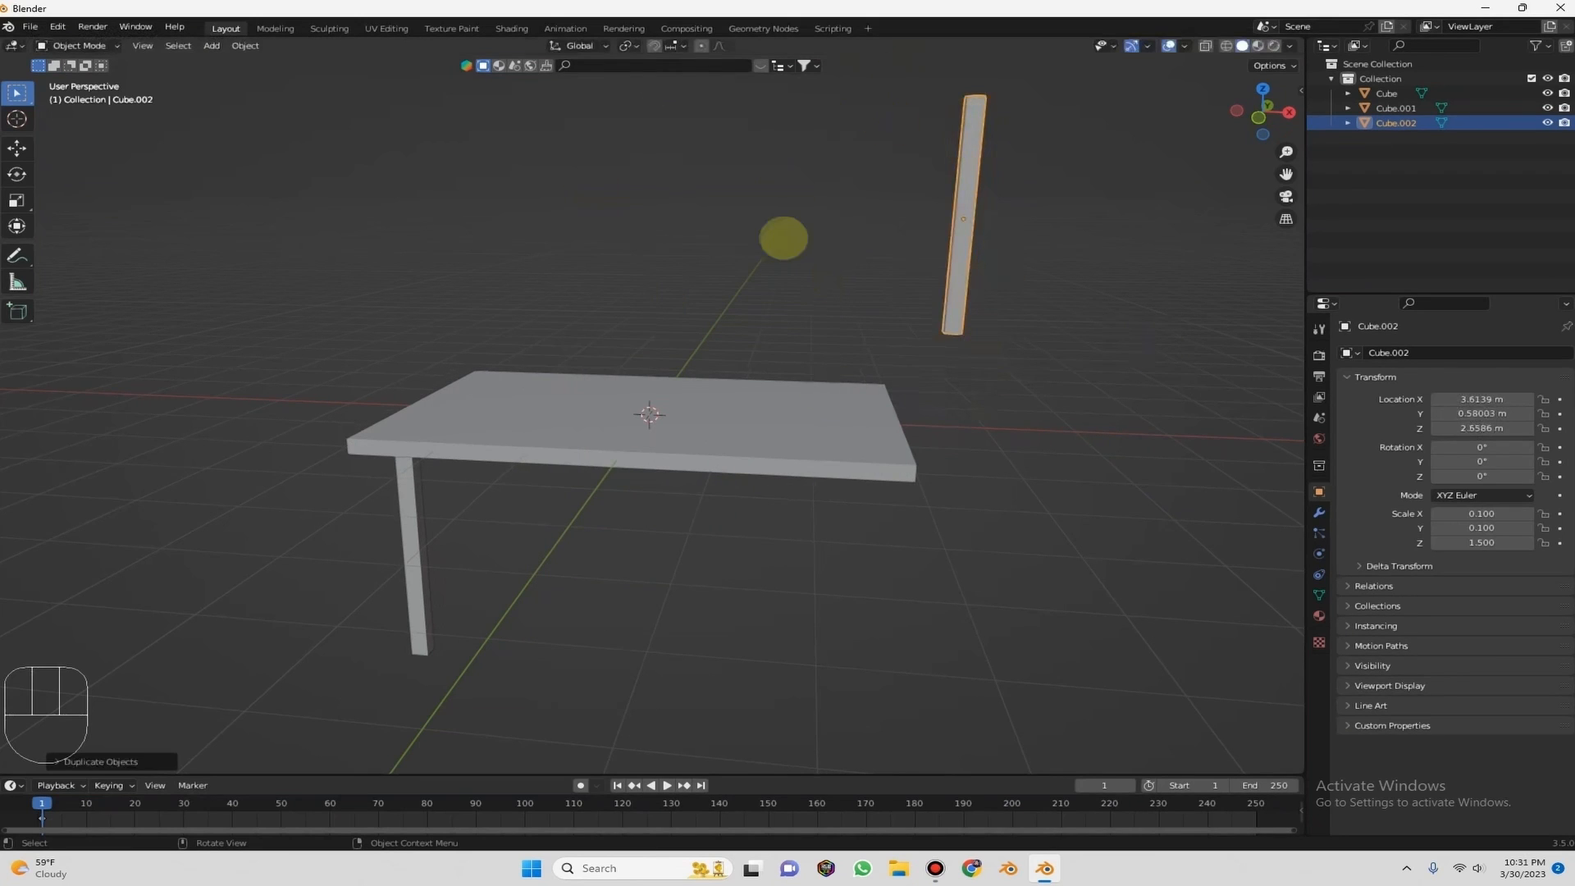
{"action": "key", "text": "ctrl+z"}
{"action": "key", "text": "g"}
{"action": "right_click", "coordinate": [484, 300]}
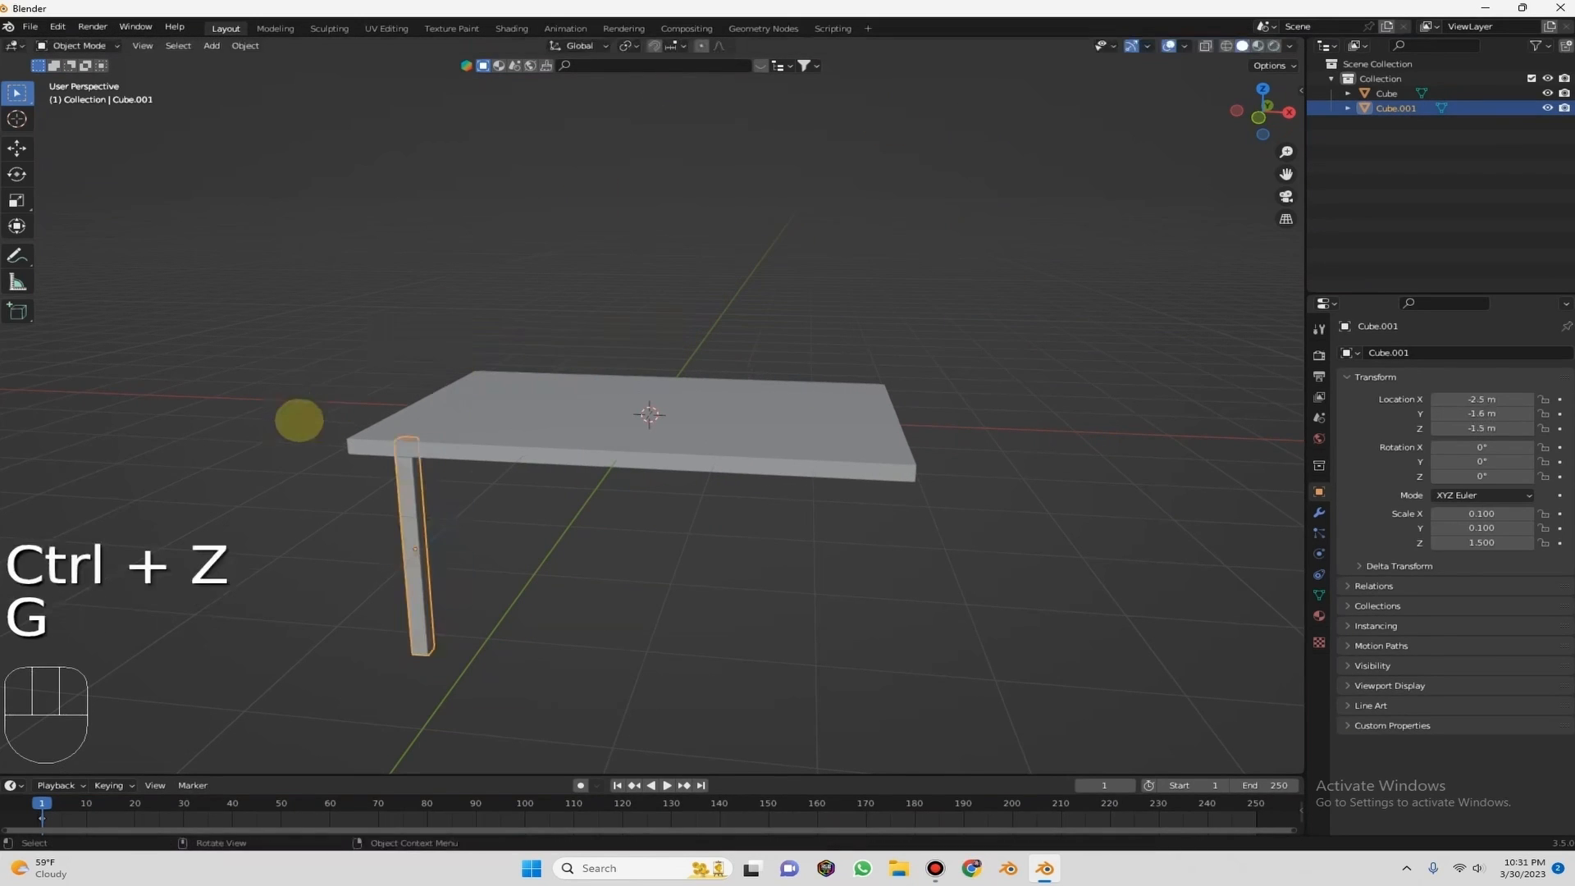
Duplicate the table leg, leaving the copy at the original leg's position.
{"action": "key", "text": "shift"}
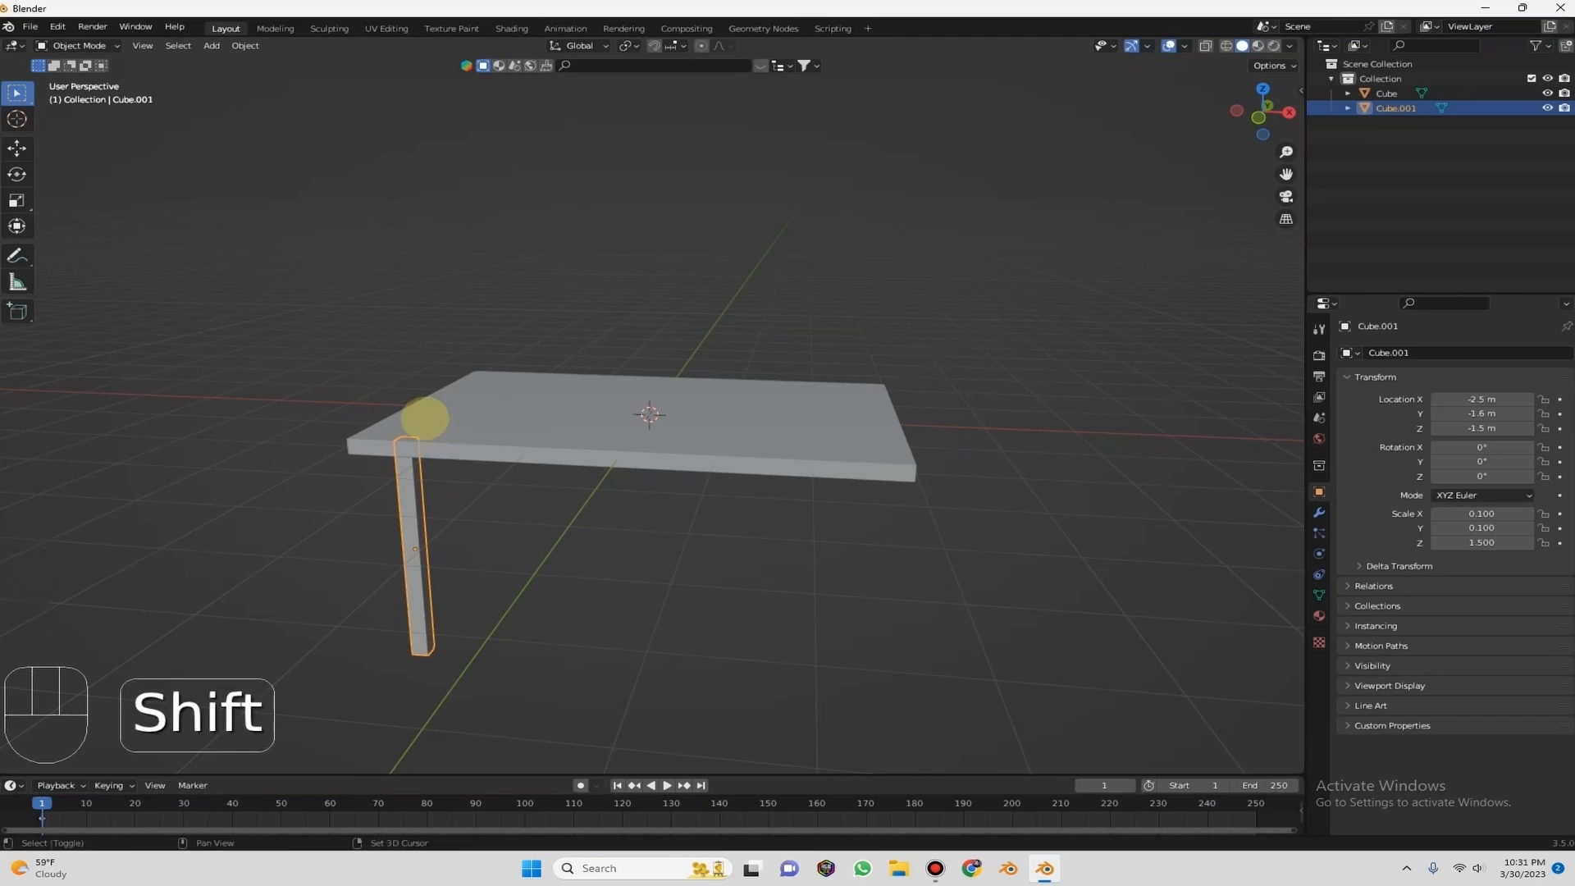
{"action": "key", "text": "shift+d"}
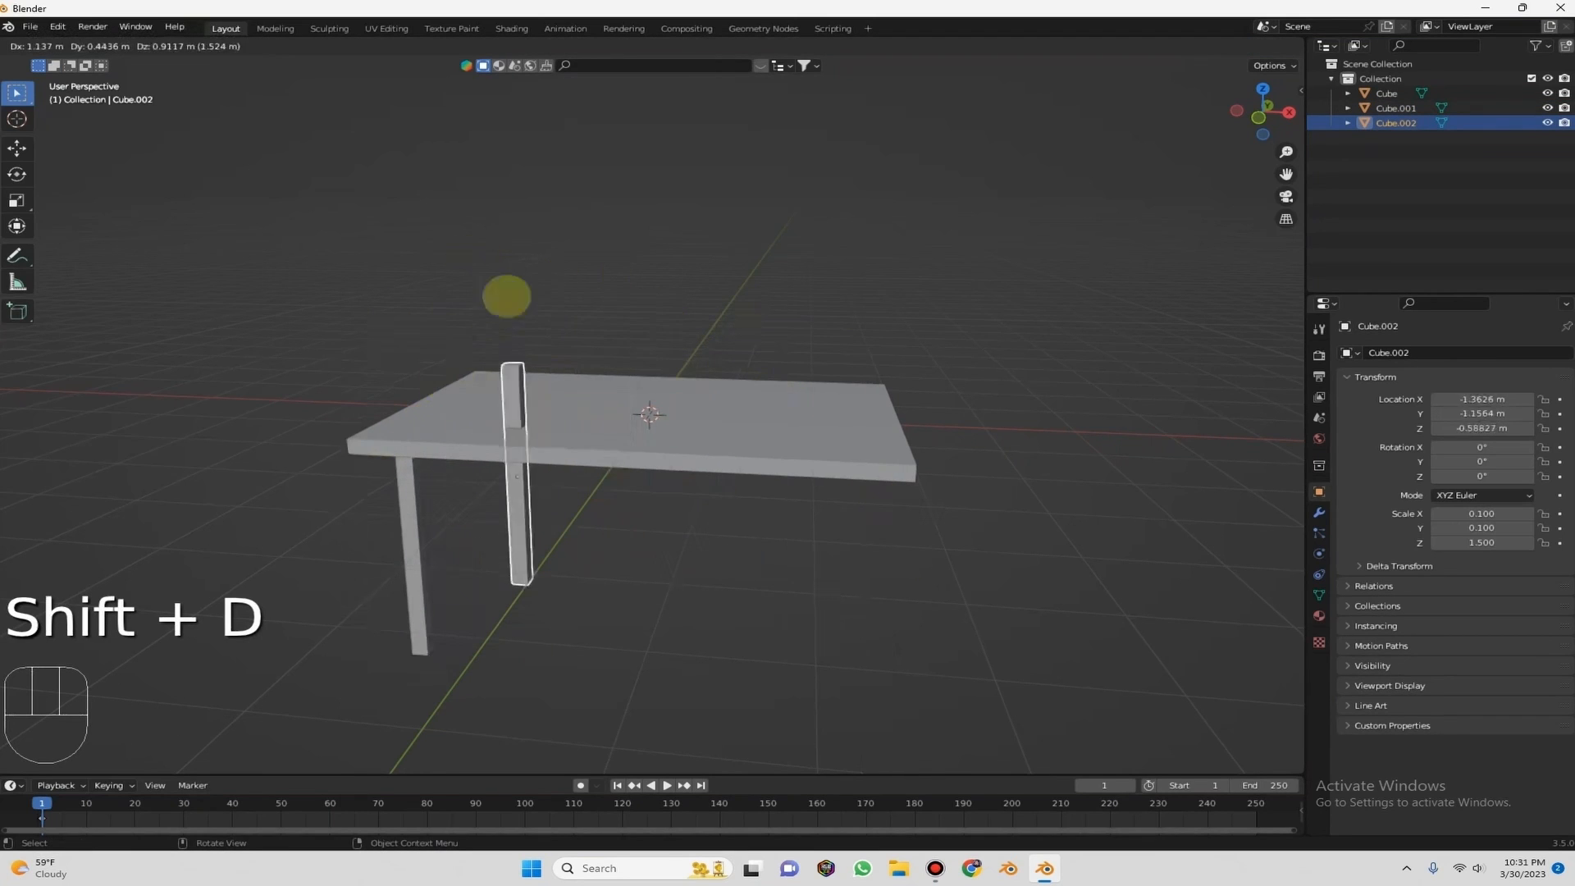
{"action": "key", "text": "x"}
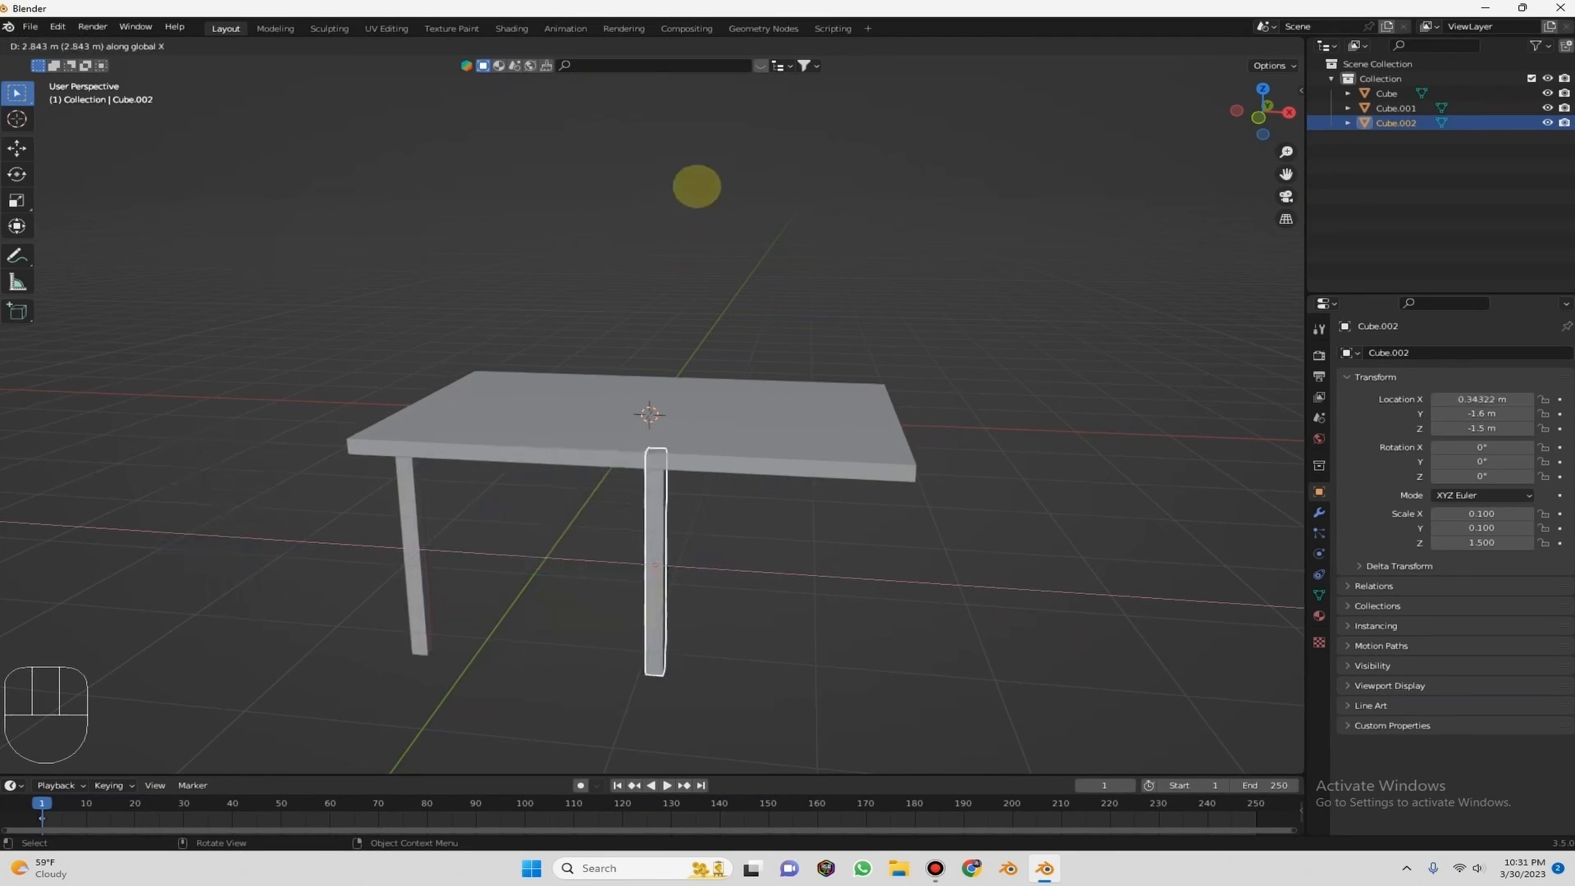
{"action": "right_click", "coordinate": [905, 185]}
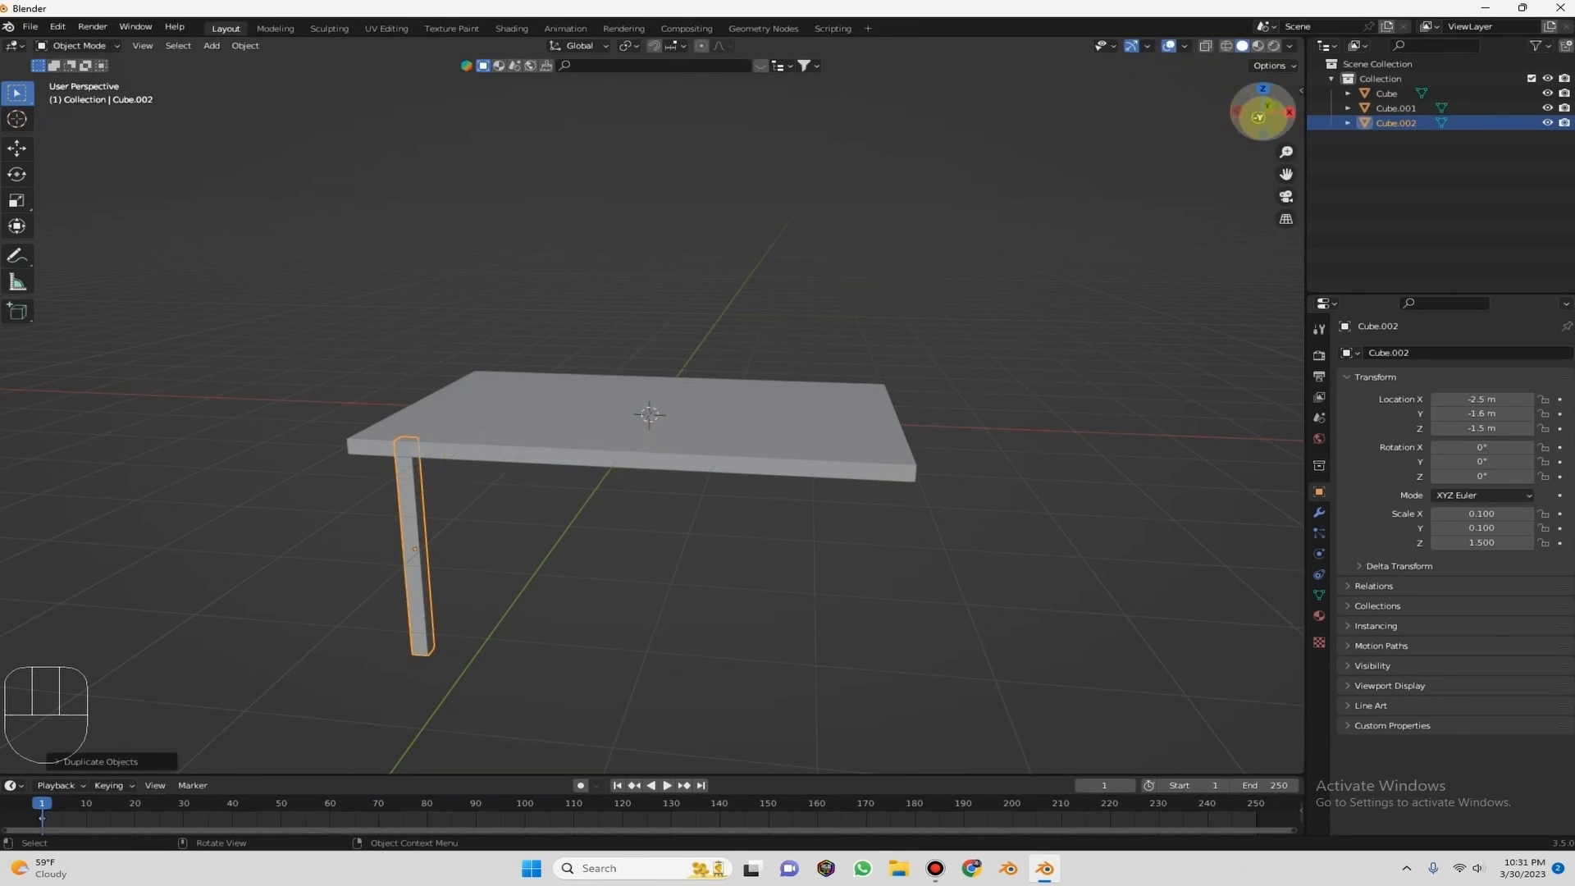
From the front view, move the duplicated leg 5 m along X with snapping to the tabletop's opposite end.
{"action": "left_click", "coordinate": [1259, 118]}
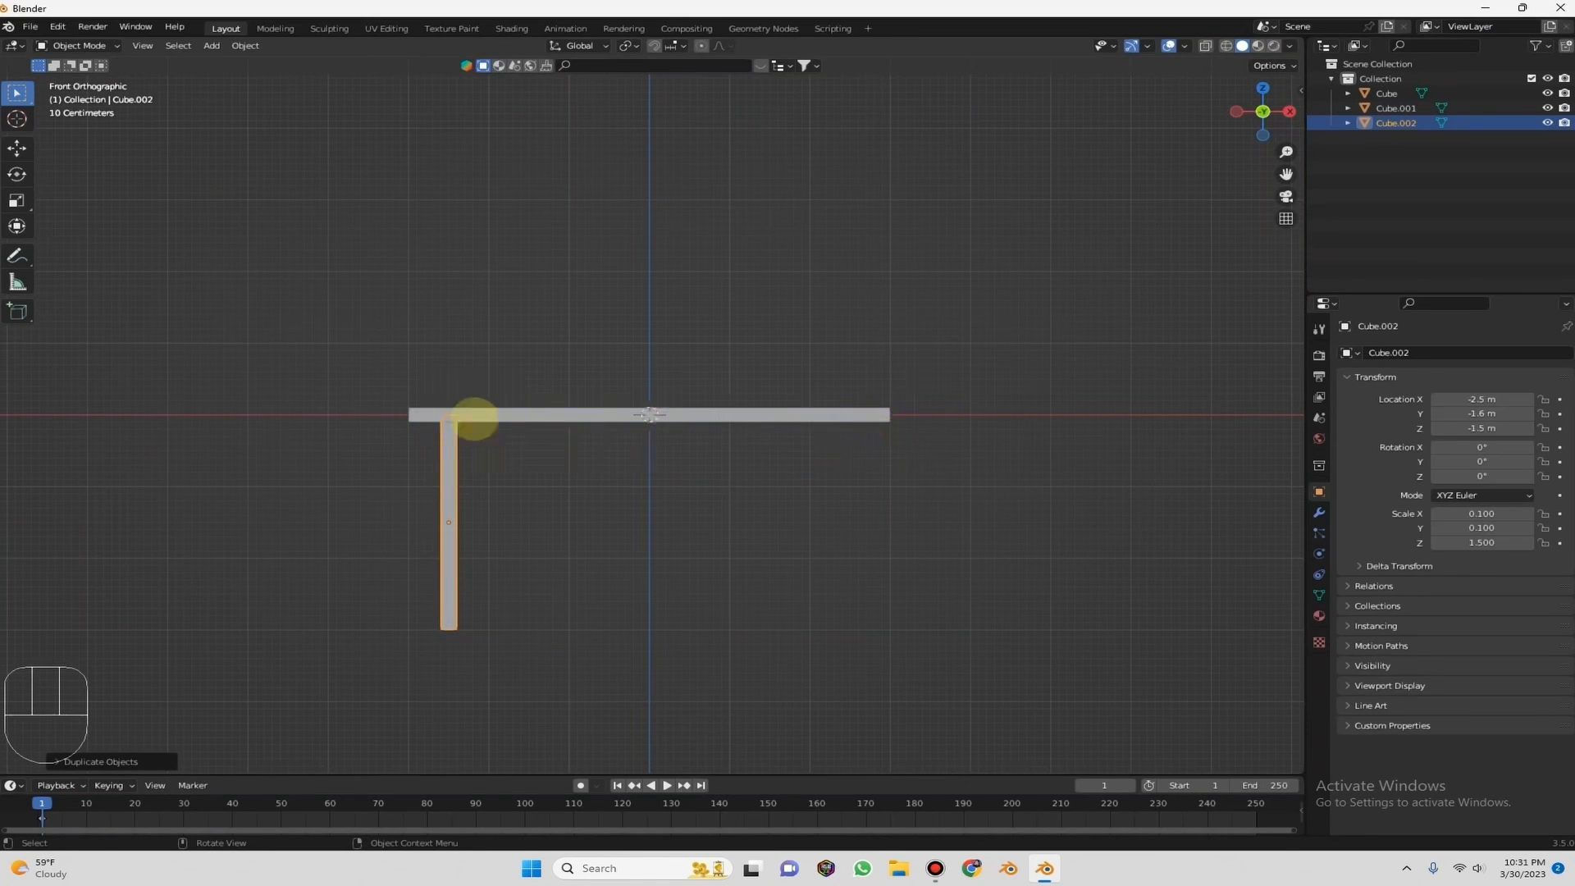
{"action": "key", "text": "g"}
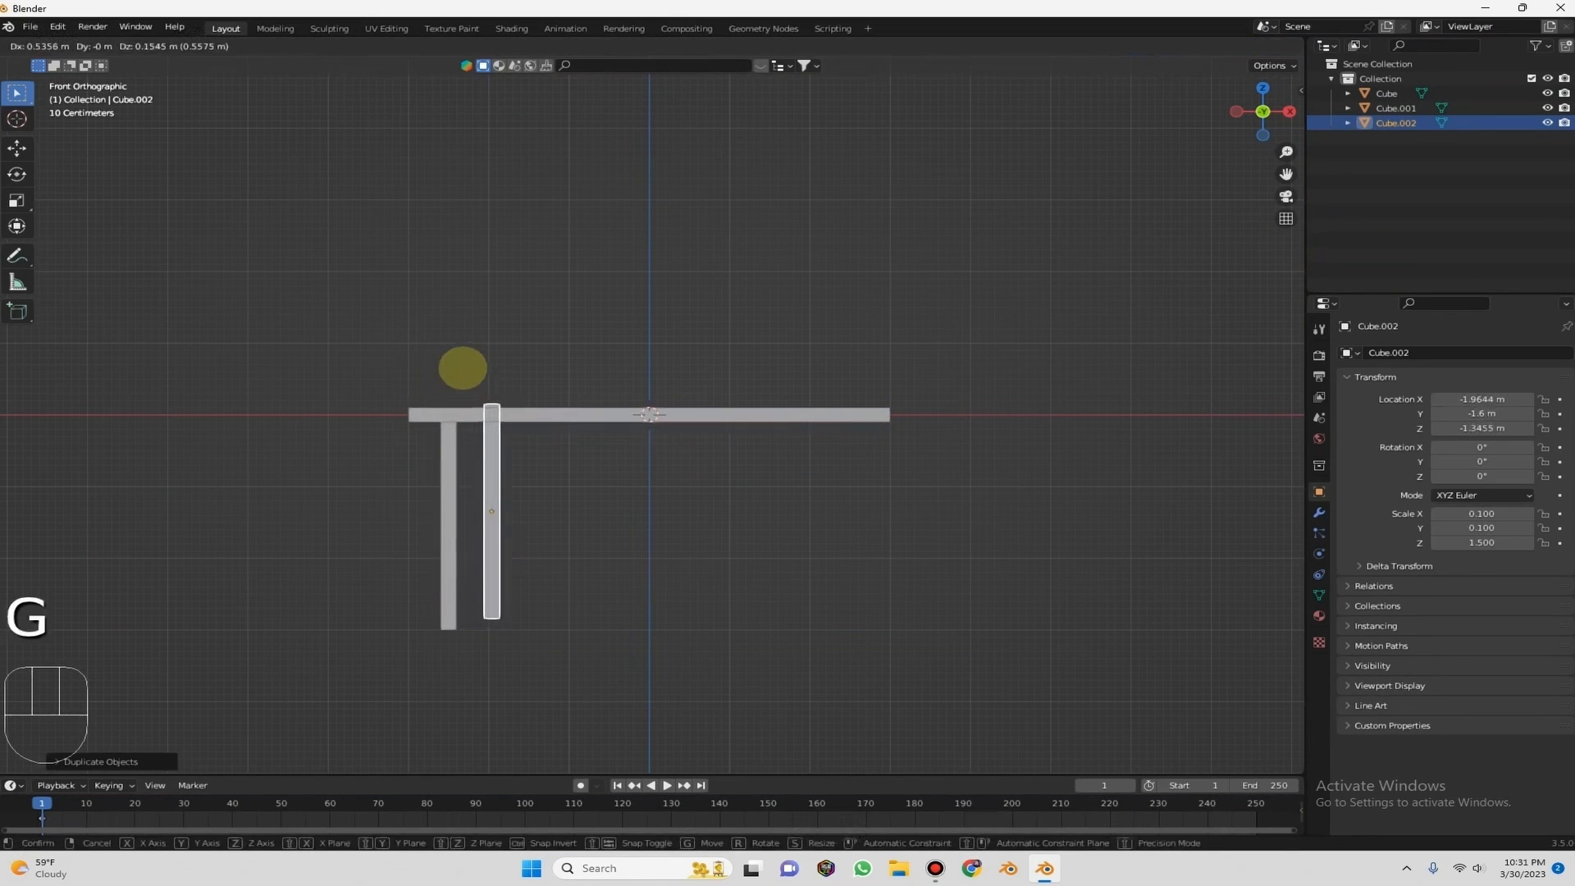
{"action": "key", "text": "x"}
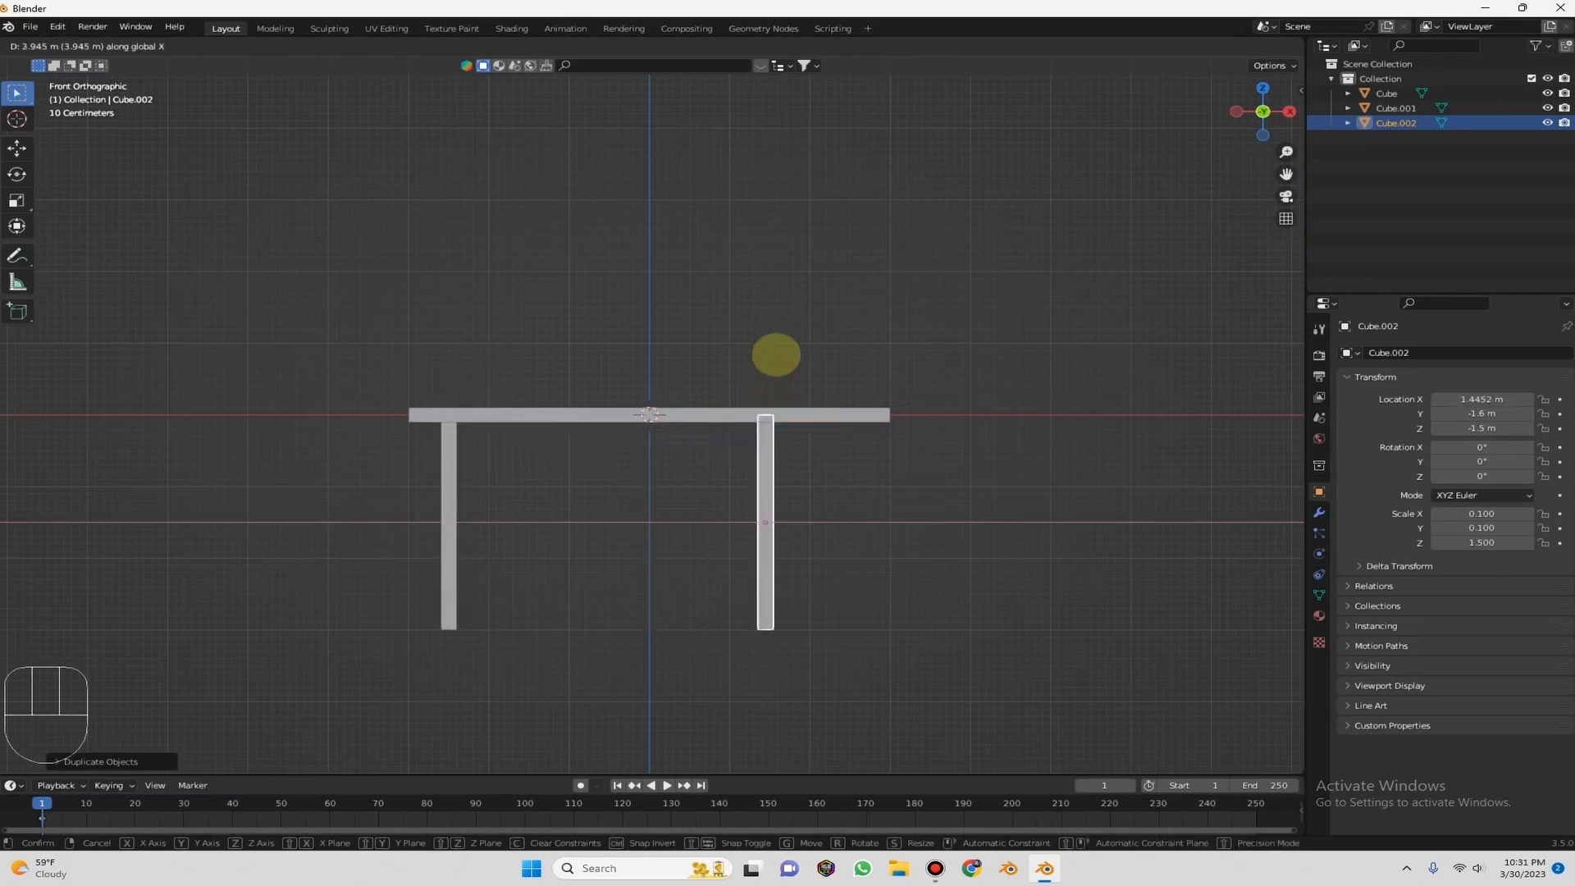
{"action": "key", "text": "ctrl"}
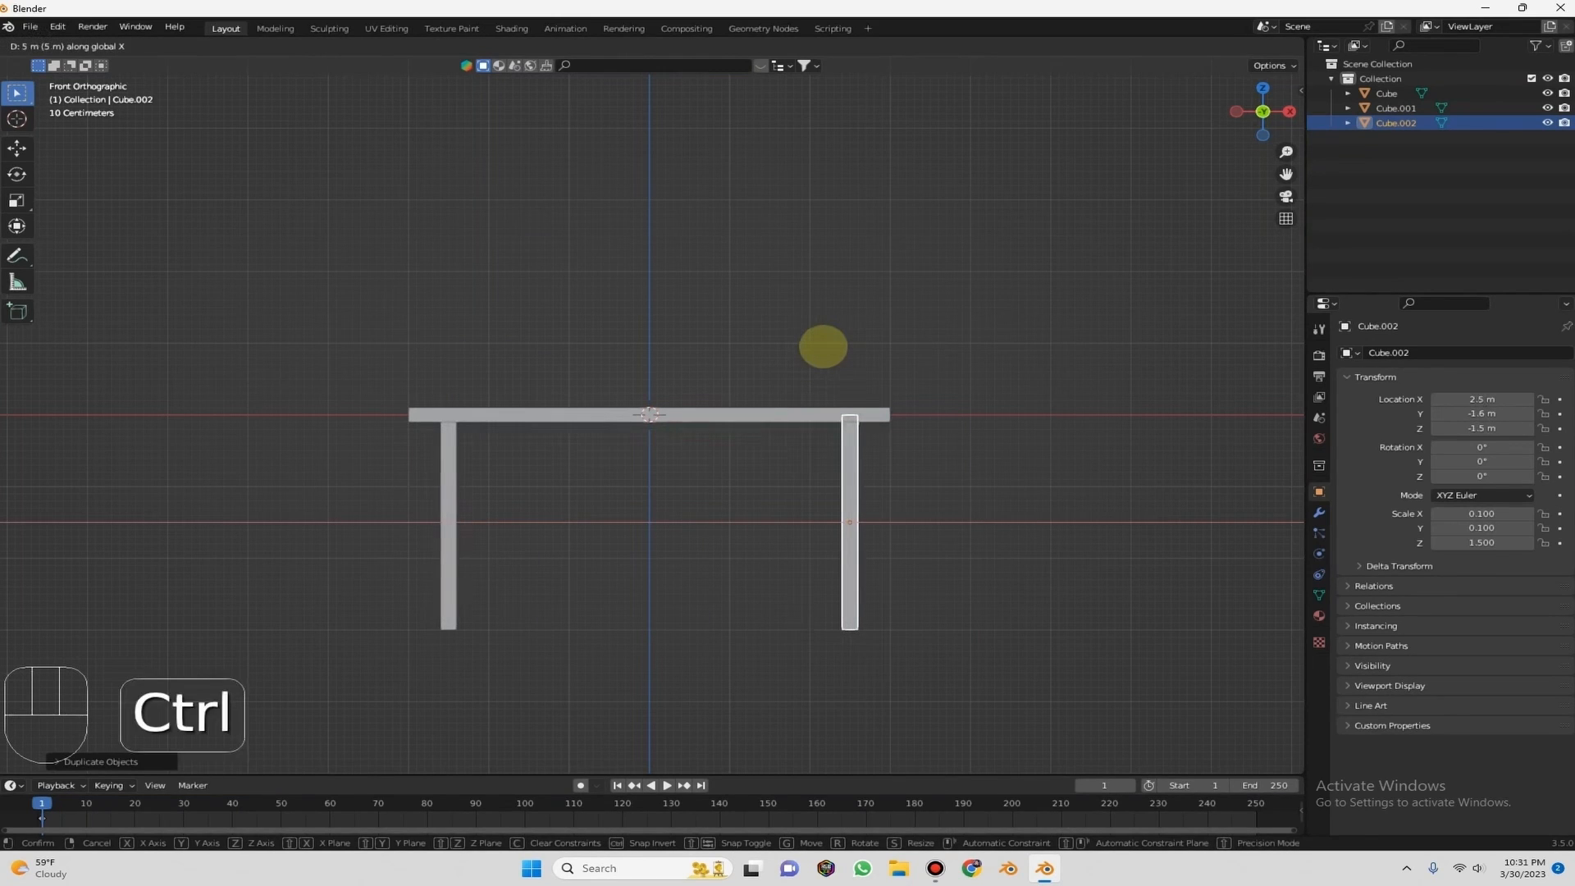
{"action": "left_click", "coordinate": [823, 346]}
Duplicate both legs together and move the copies 3.2 m along Y with snapping, to the tabletop's other long side.
{"action": "left_click_drag", "start_coordinate": [1267, 115], "coordinate": [1161, 125]}
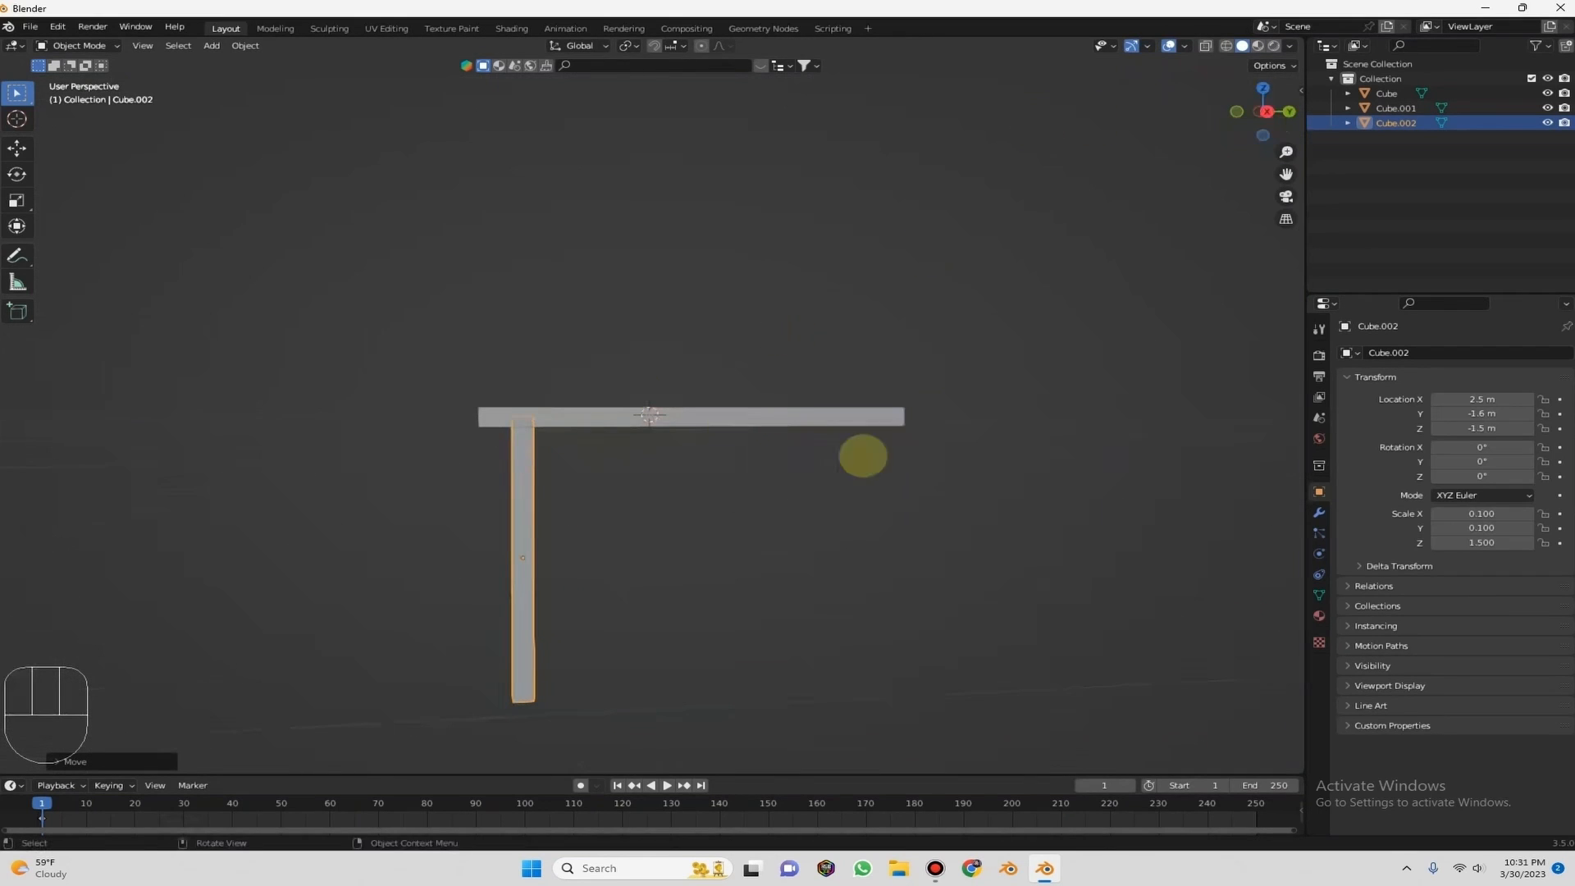
{"action": "left_click", "coordinate": [1266, 112]}
{"action": "left_click_drag", "start_coordinate": [1266, 111], "coordinate": [1253, 118]}
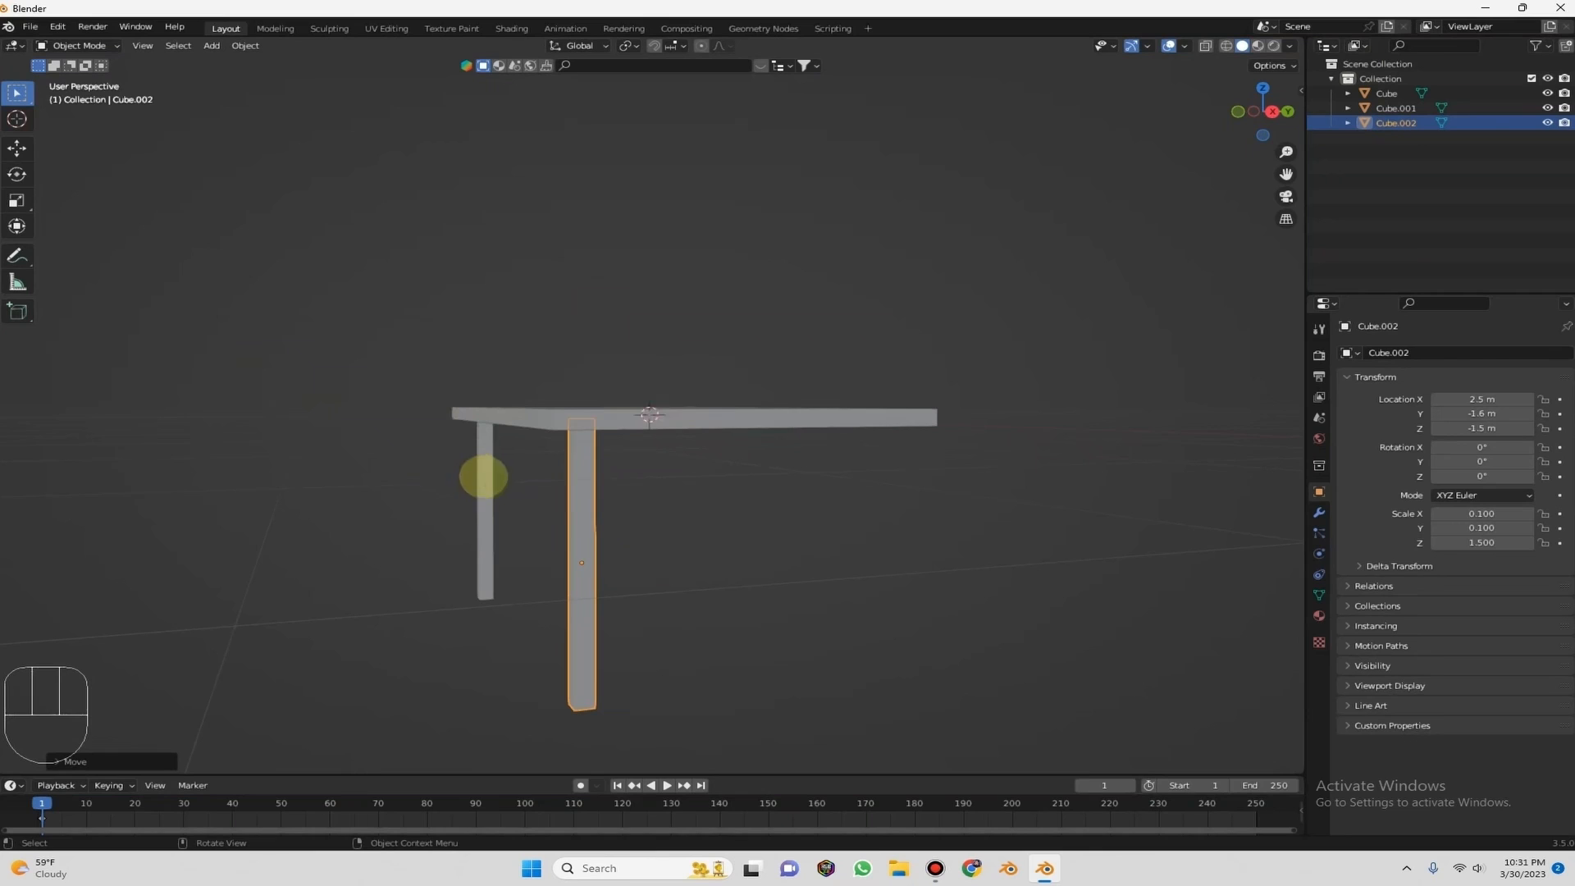
{"action": "left_click", "coordinate": [589, 469]}
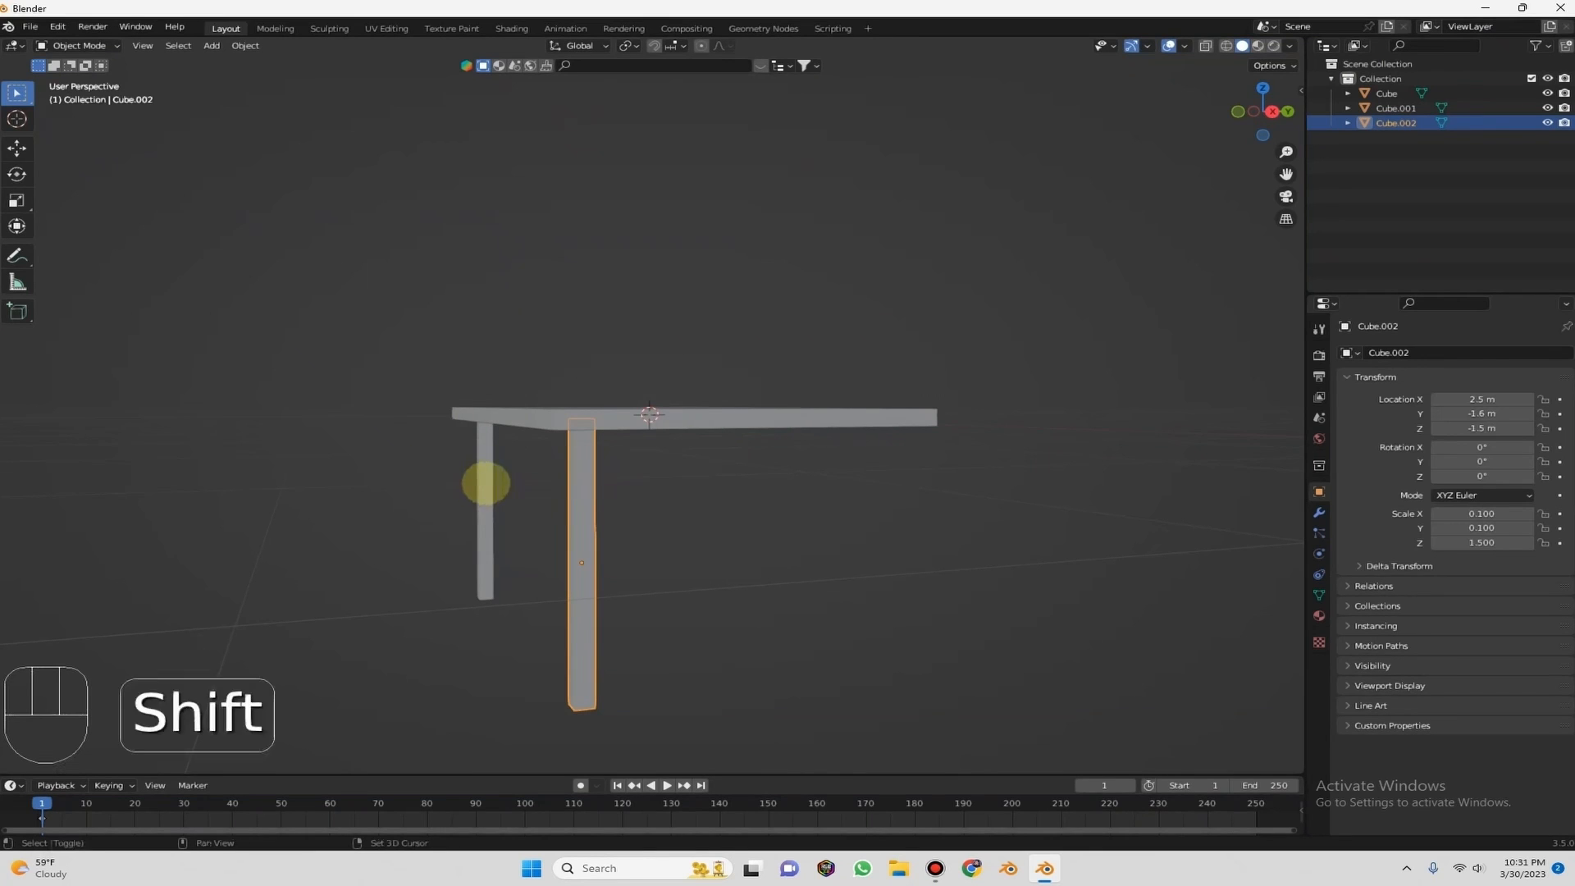
{"action": "left_click", "coordinate": [484, 482], "text": "shift"}
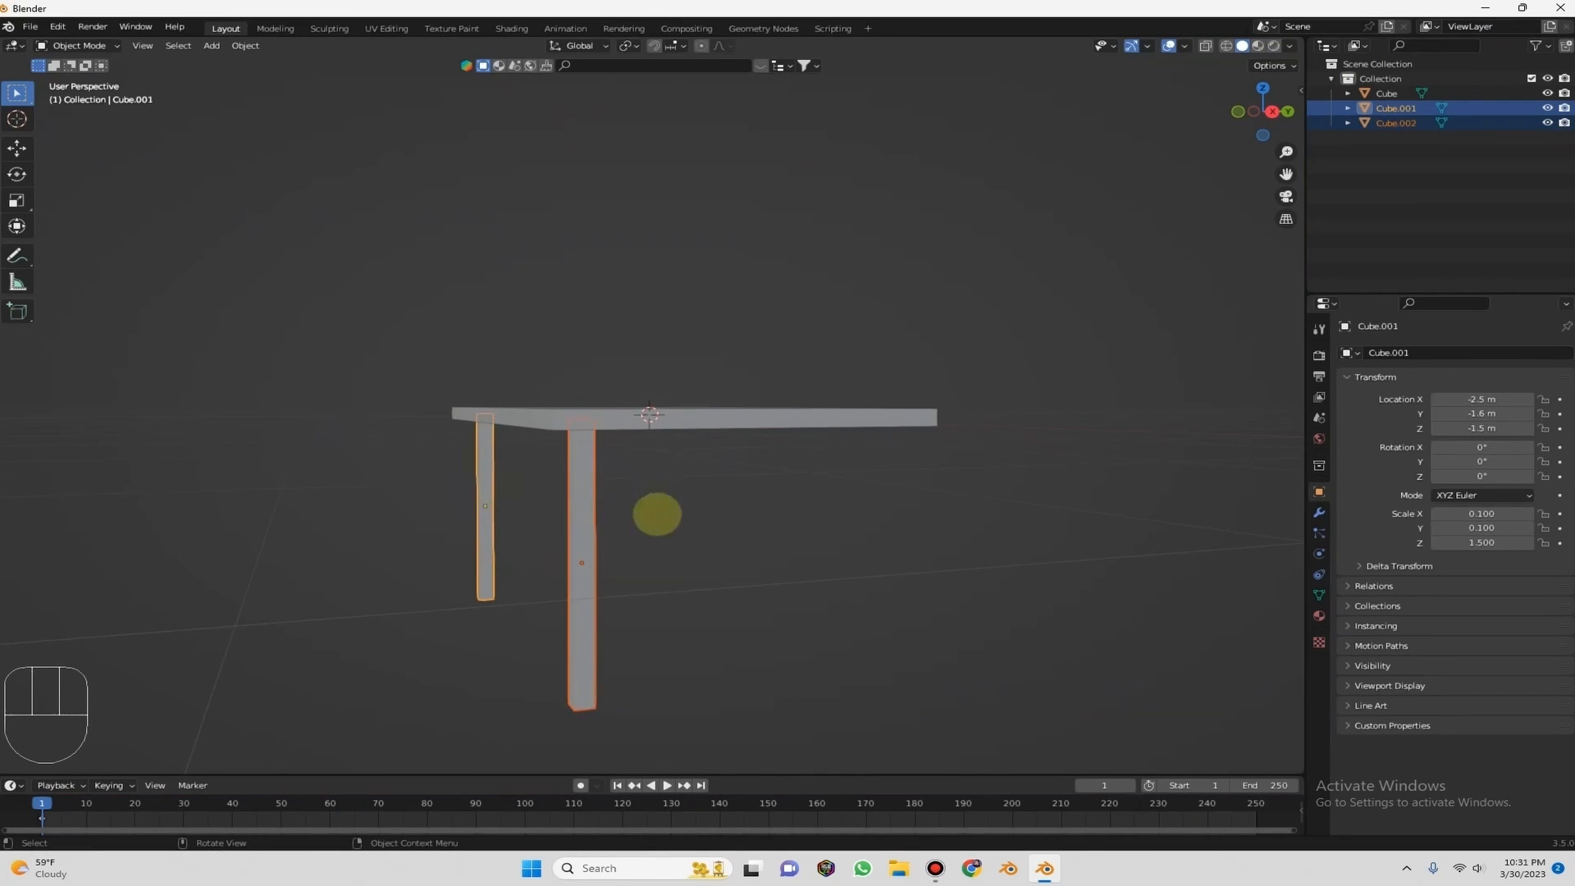
{"action": "left_click", "coordinate": [1272, 111]}
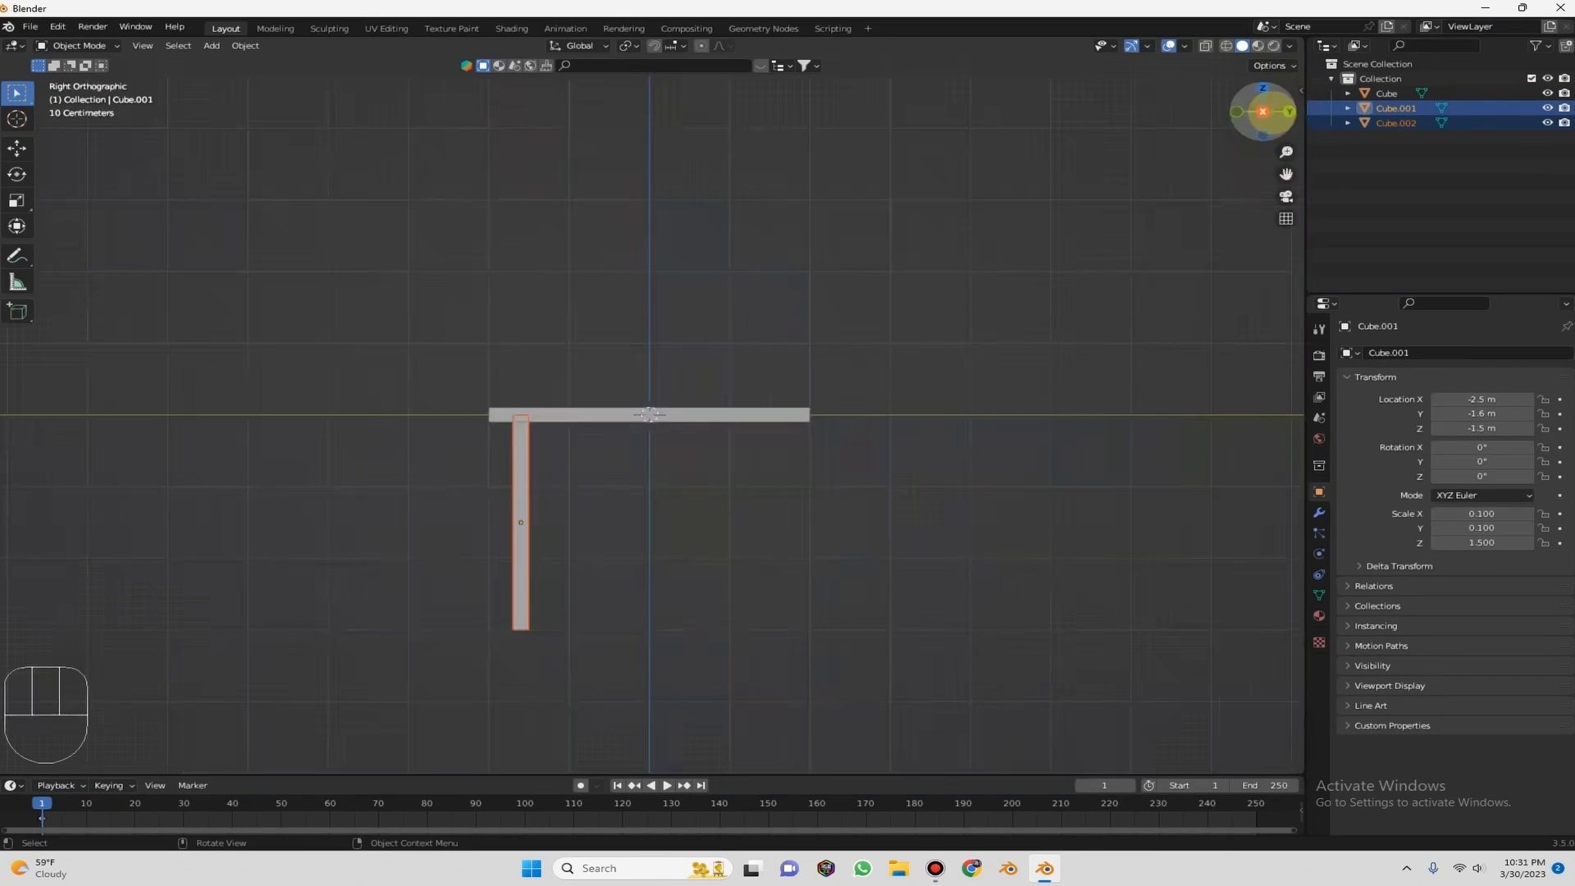
{"action": "key", "text": "shift+d"}
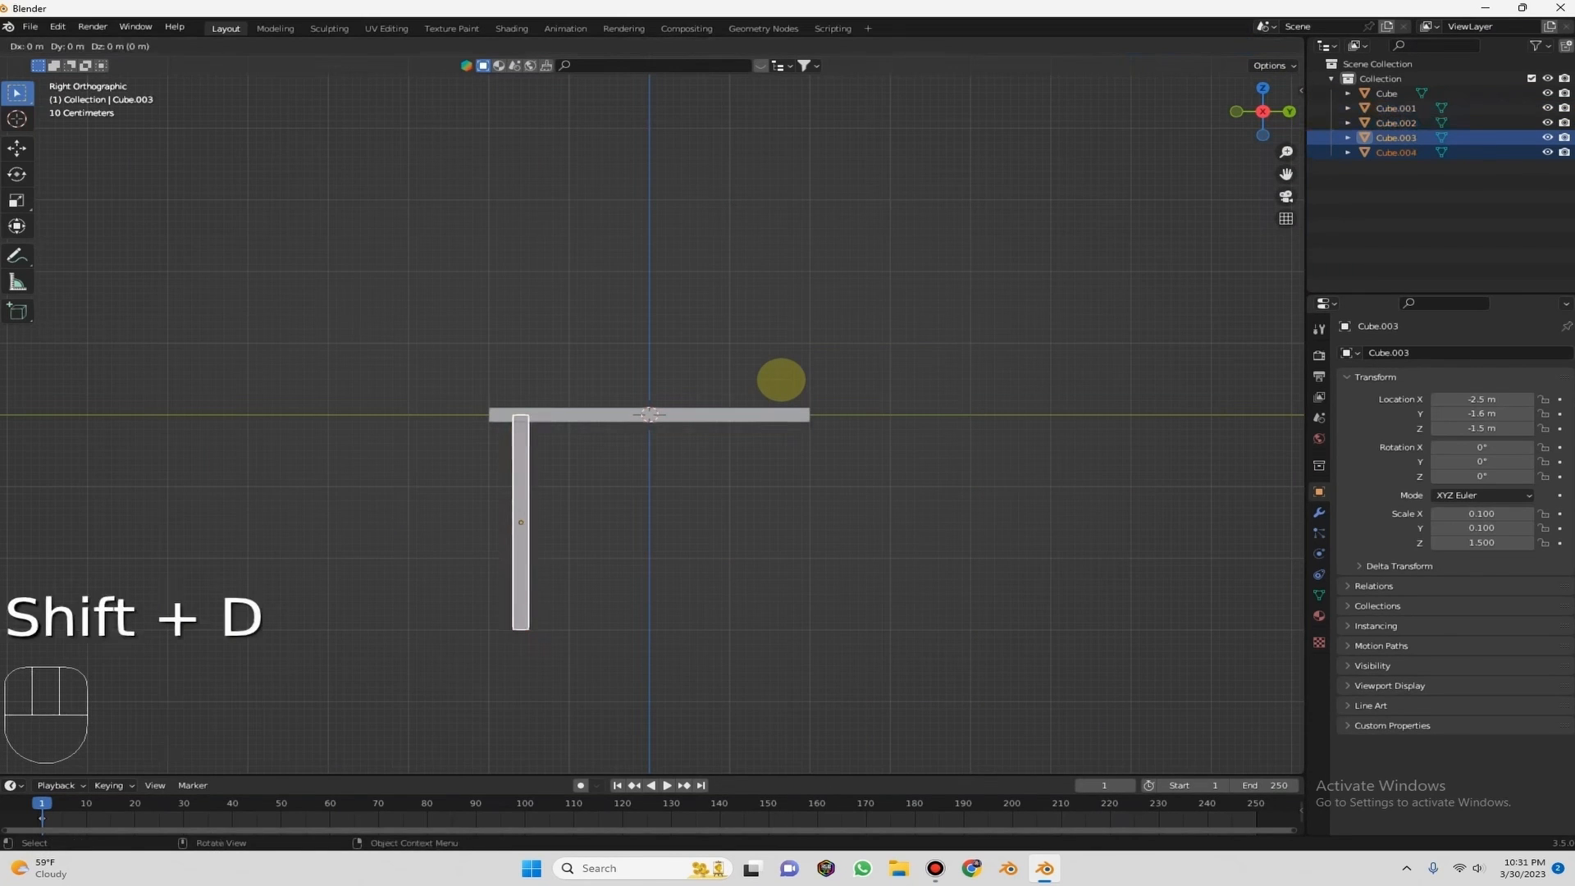
{"action": "key", "text": "y"}
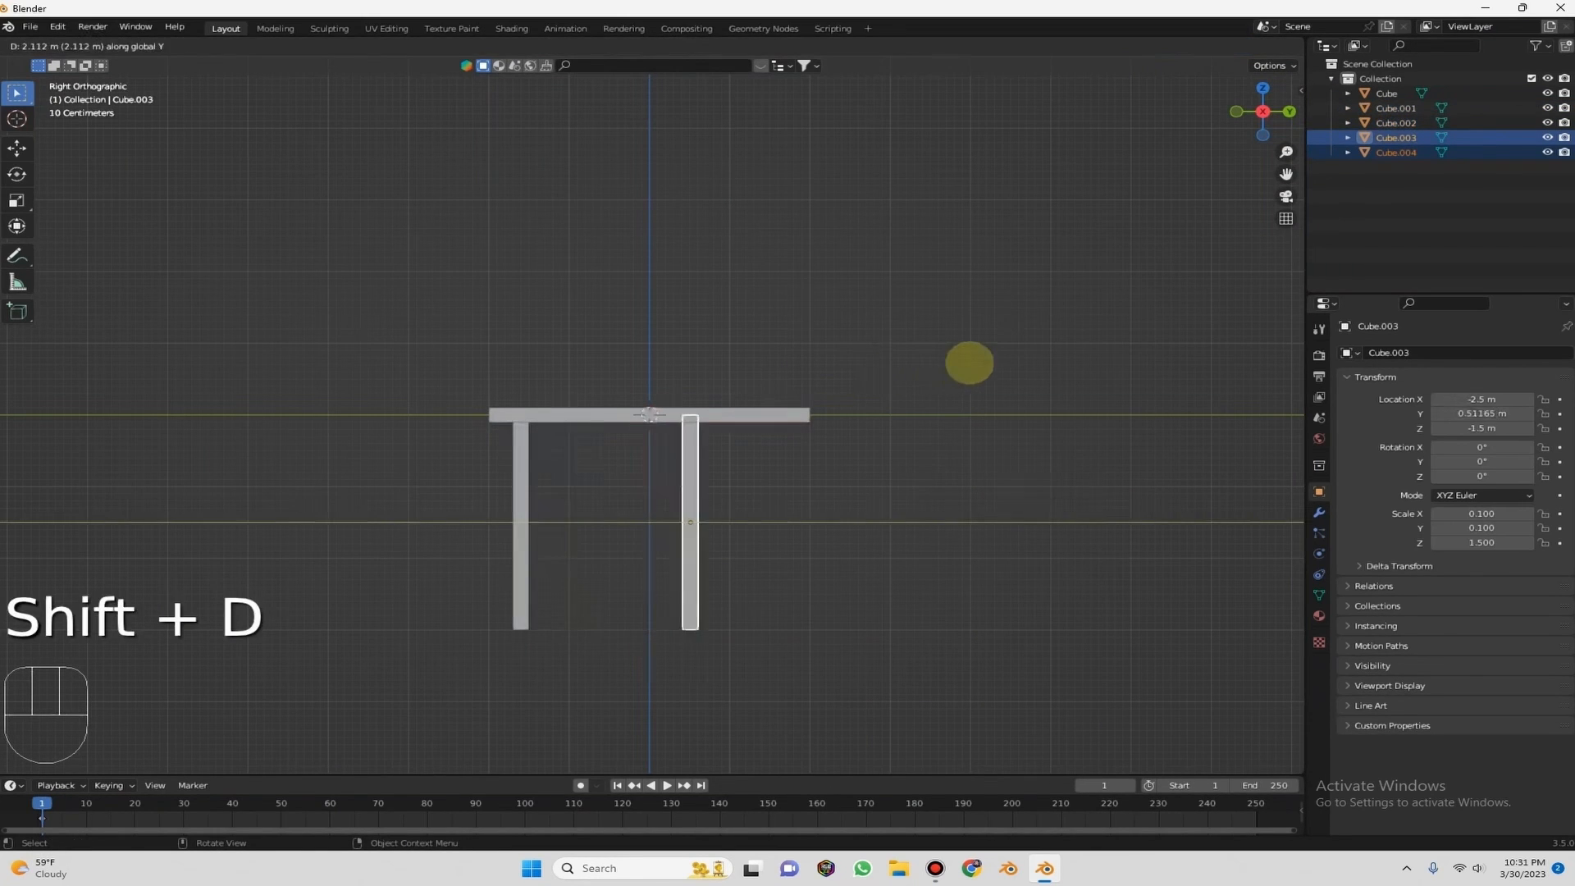
{"action": "key", "text": "ctrl"}
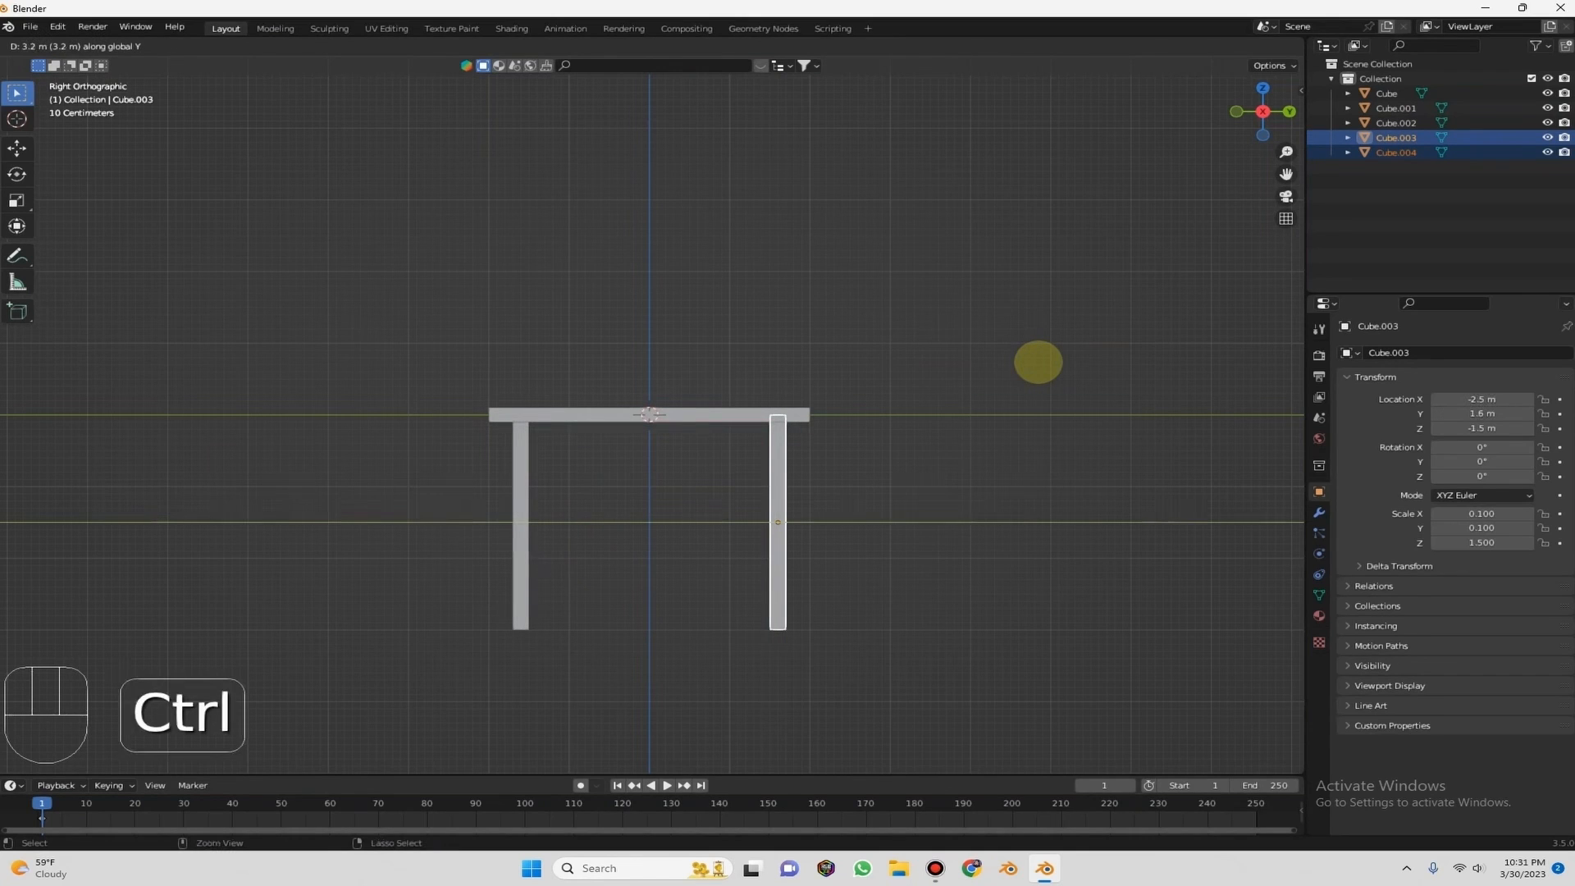
{"action": "left_click", "coordinate": [1038, 362]}
Deselect the new legs and inspect the finished four-legged table from several angles.
{"action": "left_click_drag", "start_coordinate": [1255, 106], "coordinate": [1259, 106]}
{"action": "left_click", "coordinate": [1065, 171]}
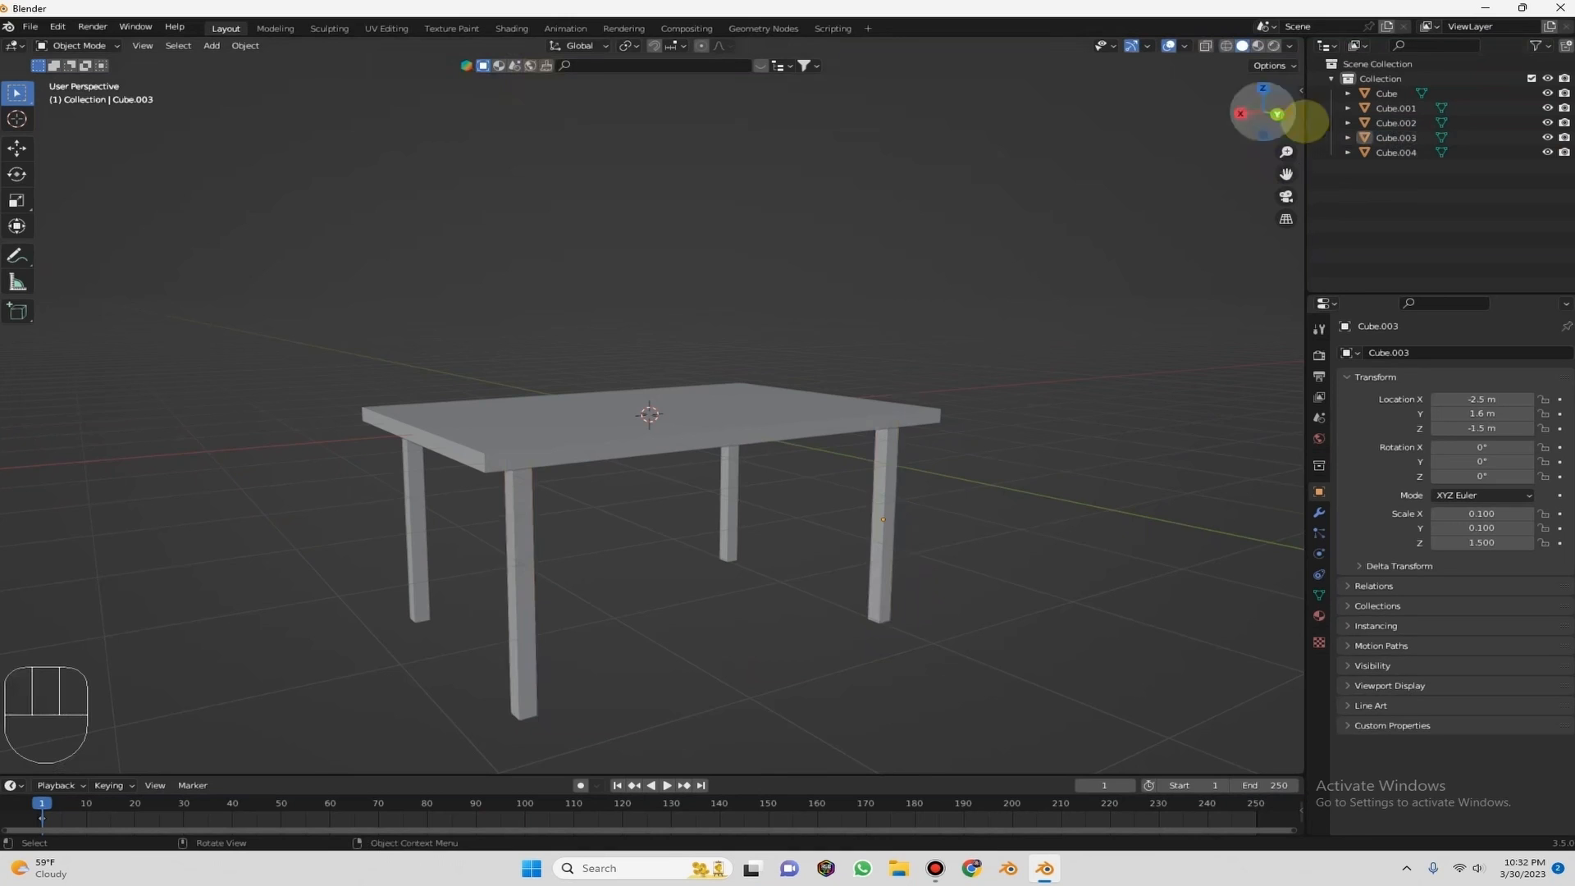
{"action": "mouse_move", "coordinate": [1263, 111]}
{"action": "left_mouse_down"}
{"action": "mouse_move", "coordinate": [1248, 109]}
{"action": "mouse_move", "coordinate": [1276, 108]}
{"action": "left_mouse_up"}
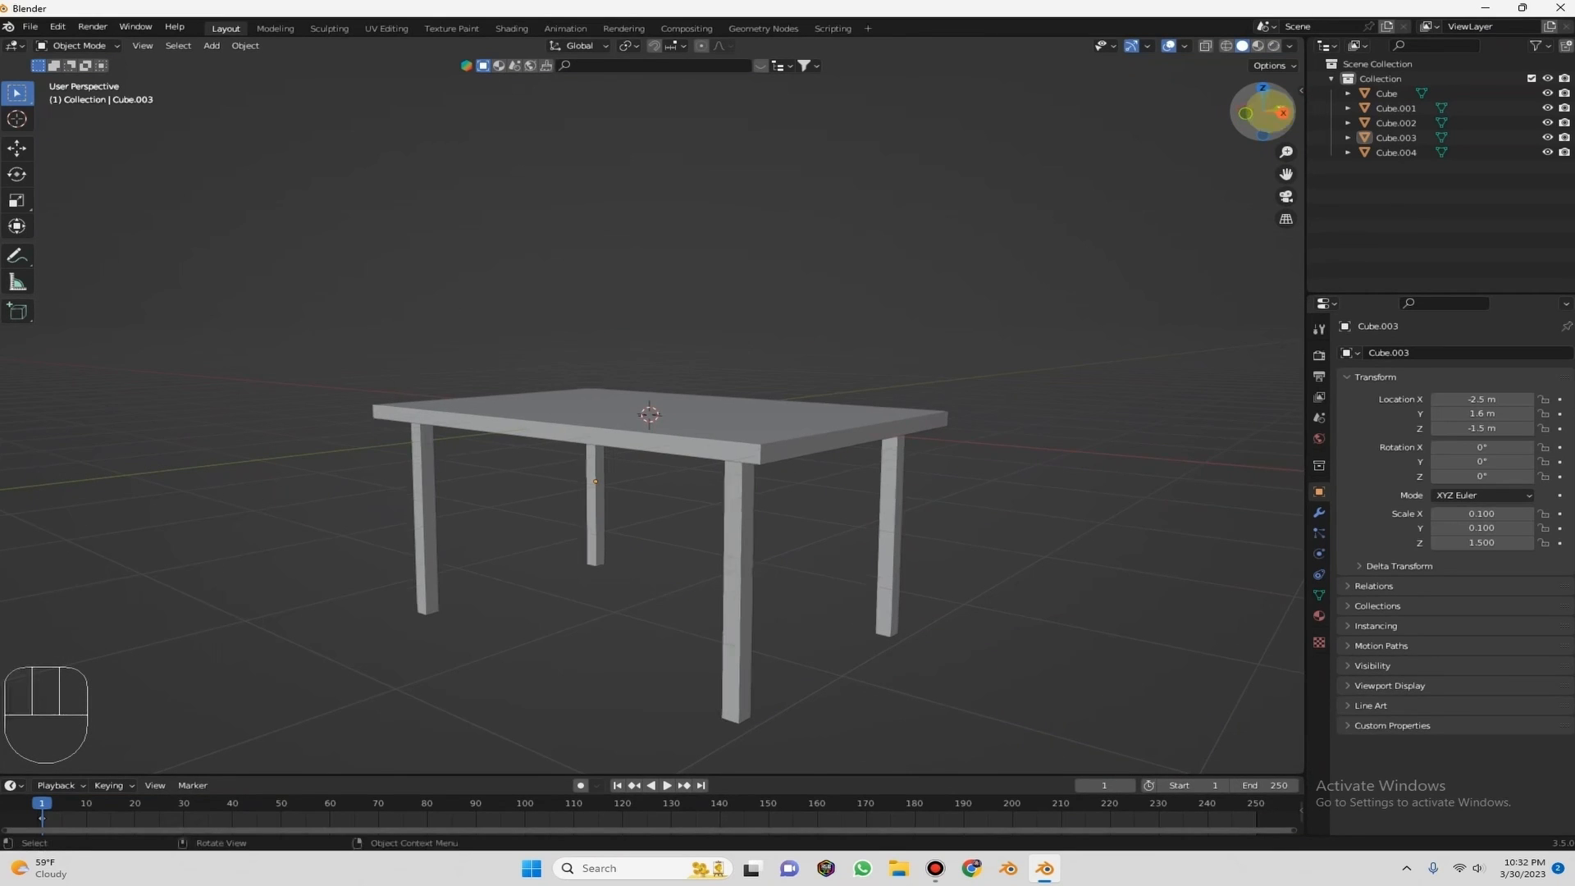
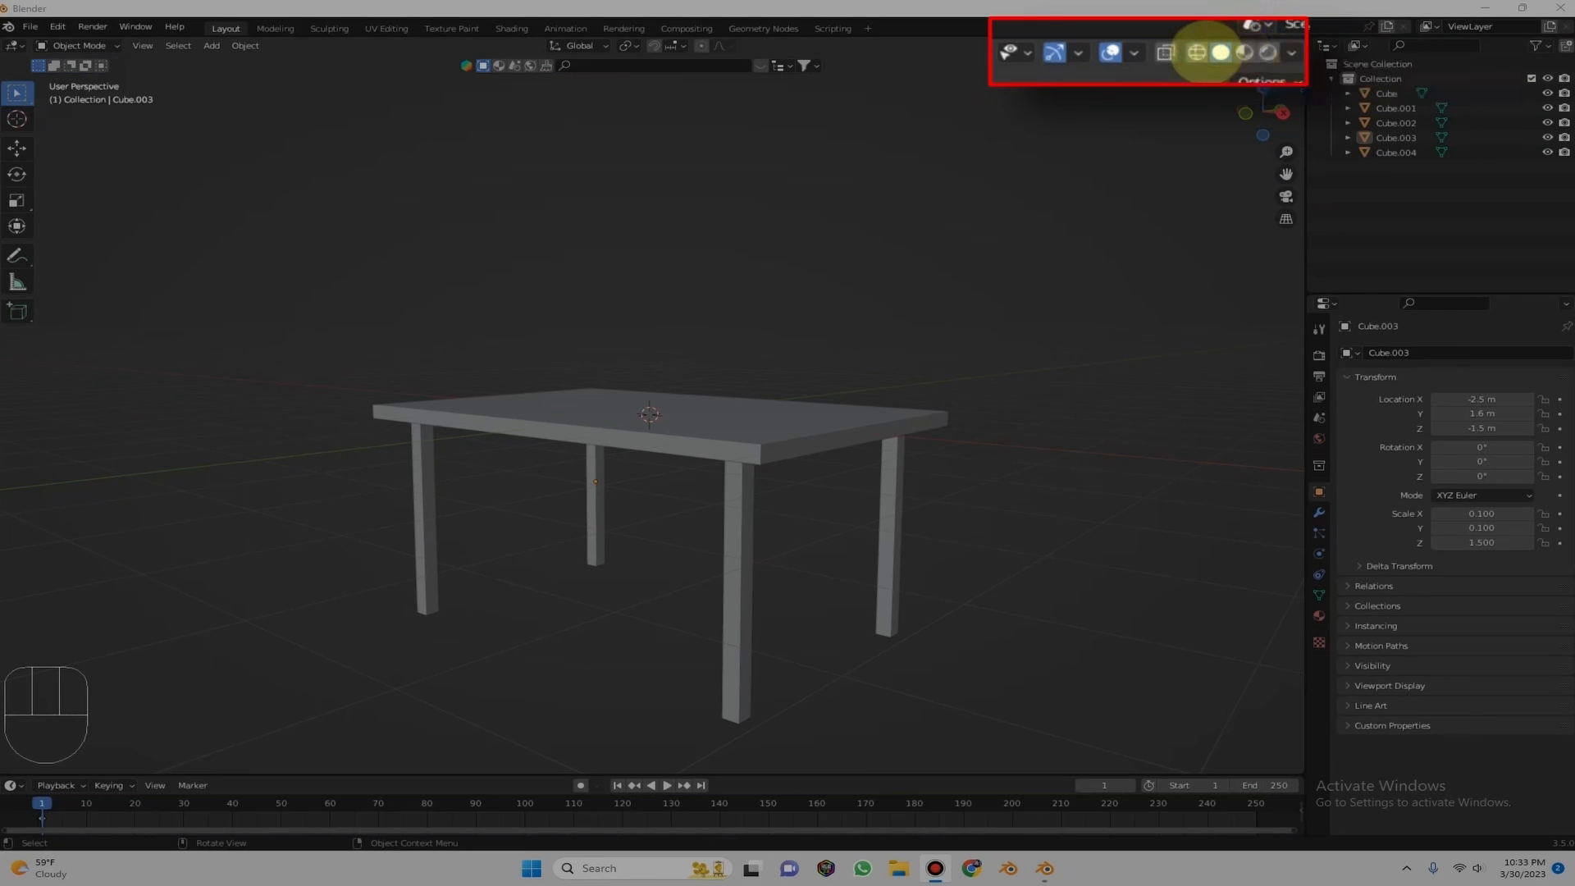
Preview the table in Wireframe and Solid viewport shading from different angles.
{"action": "left_click", "coordinate": [1197, 52]}
{"action": "left_click_drag", "start_coordinate": [1255, 102], "coordinate": [1213, 101]}
{"action": "mouse_move", "coordinate": [1259, 115]}
{"action": "left_mouse_down"}
{"action": "mouse_move", "coordinate": [1193, 115]}
{"action": "mouse_move", "coordinate": [1132, 143]}
{"action": "mouse_move", "coordinate": [1087, 103]}
{"action": "mouse_move", "coordinate": [1252, 105]}
{"action": "left_mouse_up"}
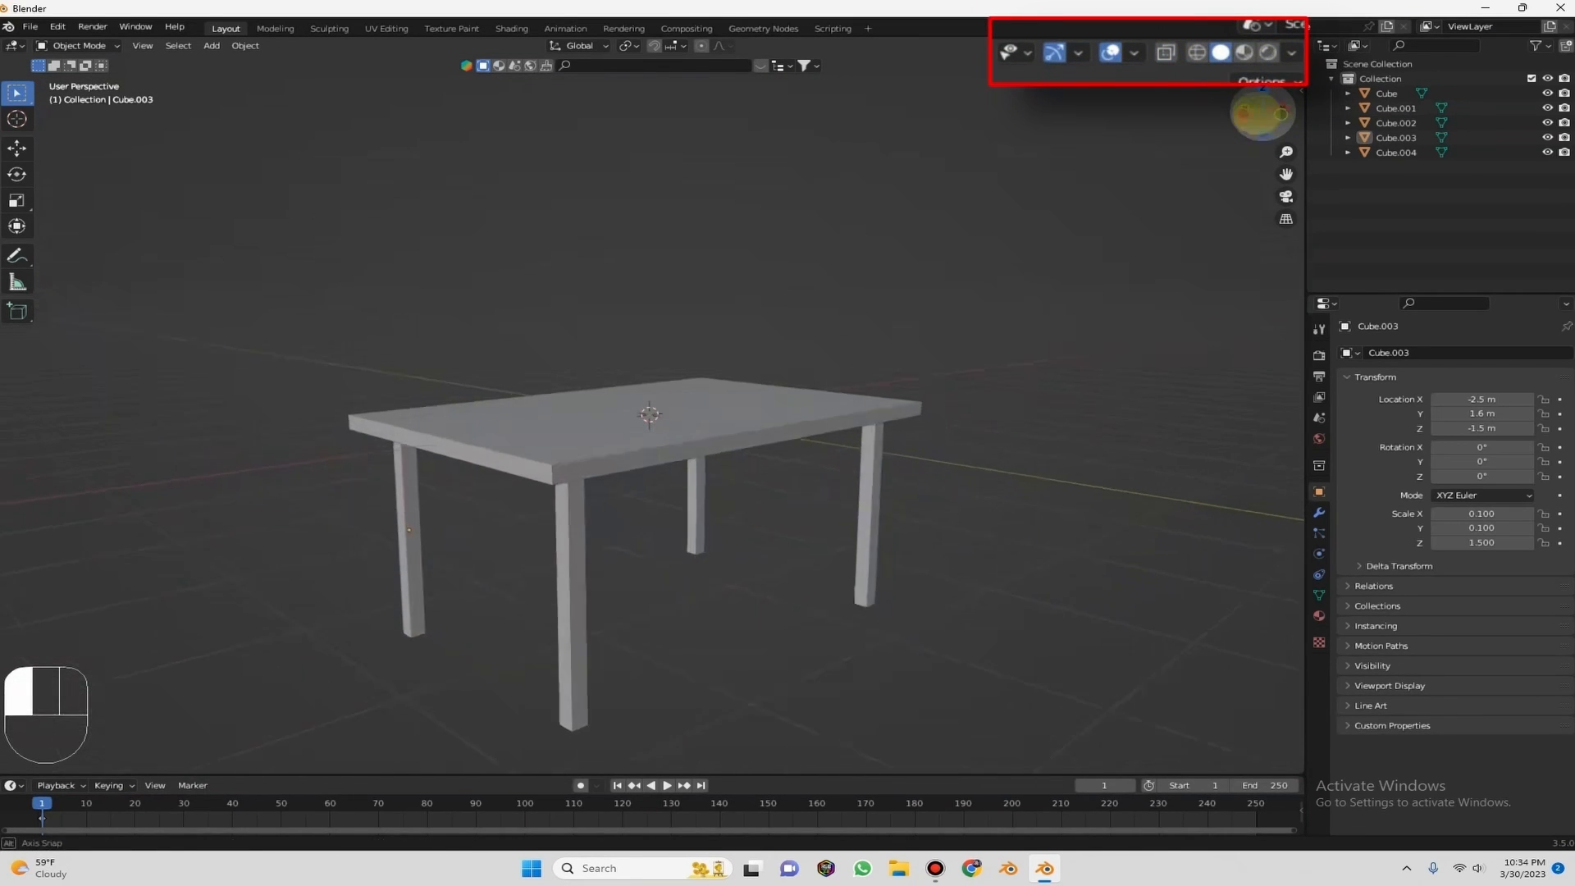
Preview the table in Material Preview and Rendered viewport shading from different angles.
{"action": "left_click", "coordinate": [1244, 51]}
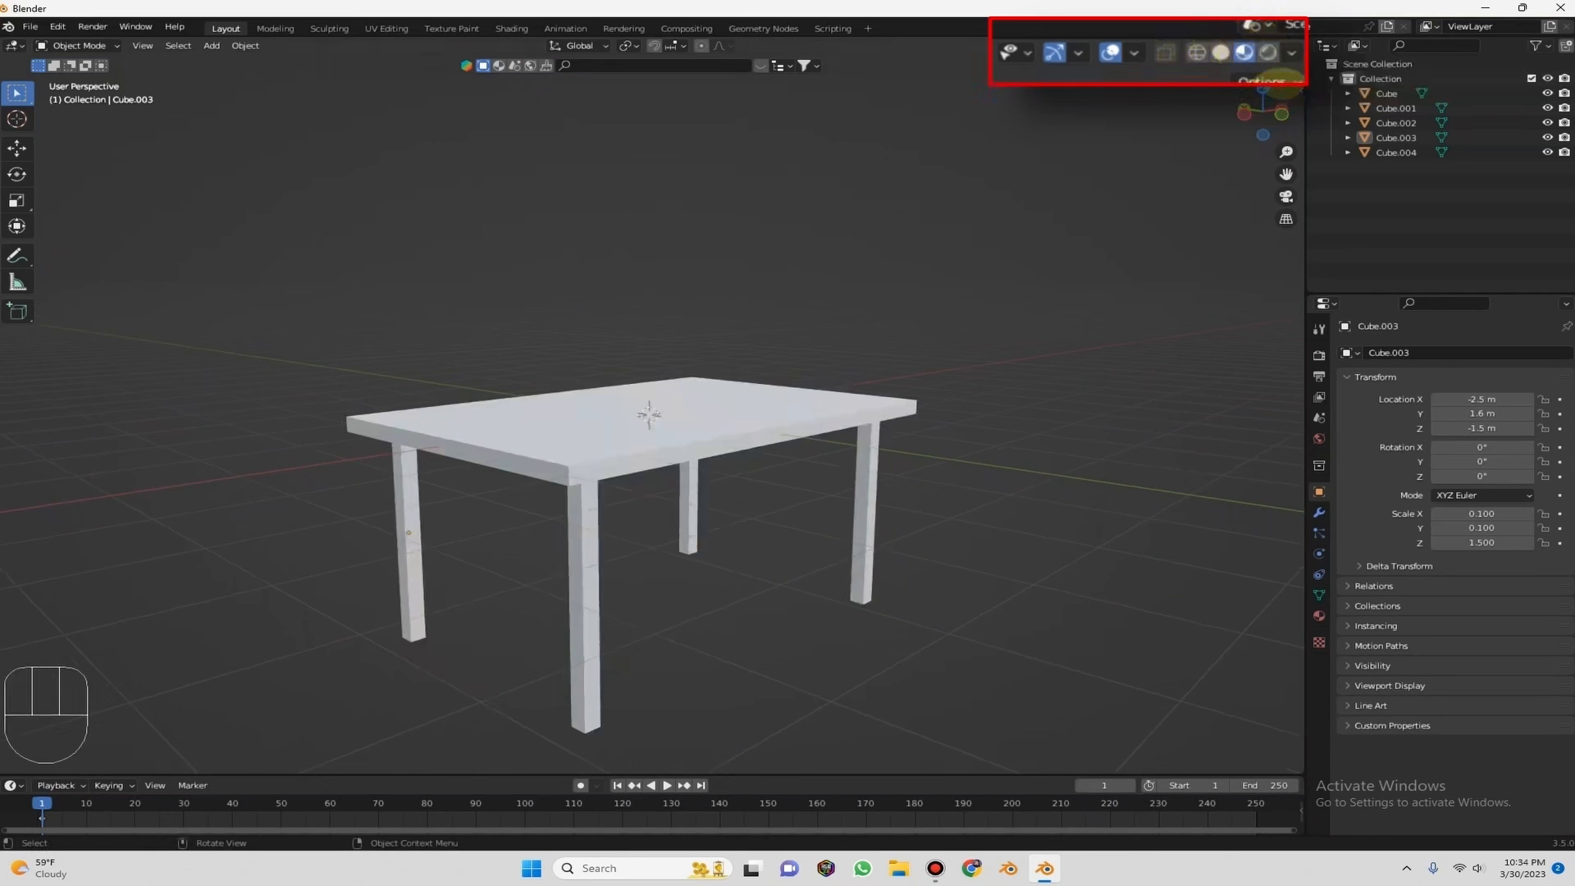
{"action": "left_click_drag", "start_coordinate": [1267, 108], "coordinate": [730, 112]}
{"action": "left_click", "coordinate": [1268, 53]}
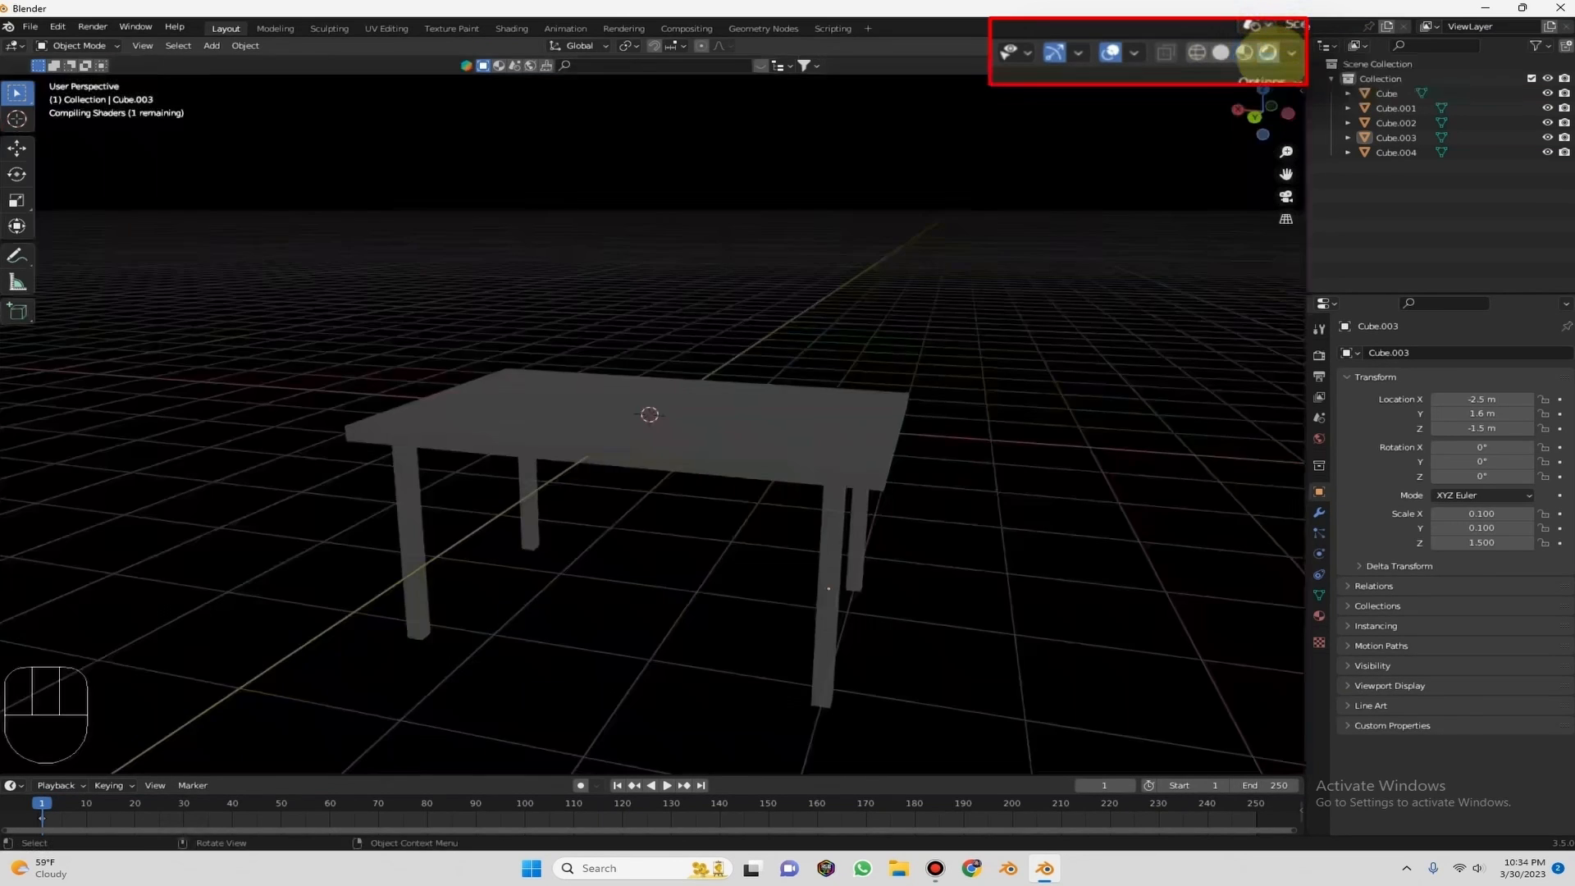
{"action": "left_click_drag", "start_coordinate": [1267, 123], "coordinate": [848, 108]}
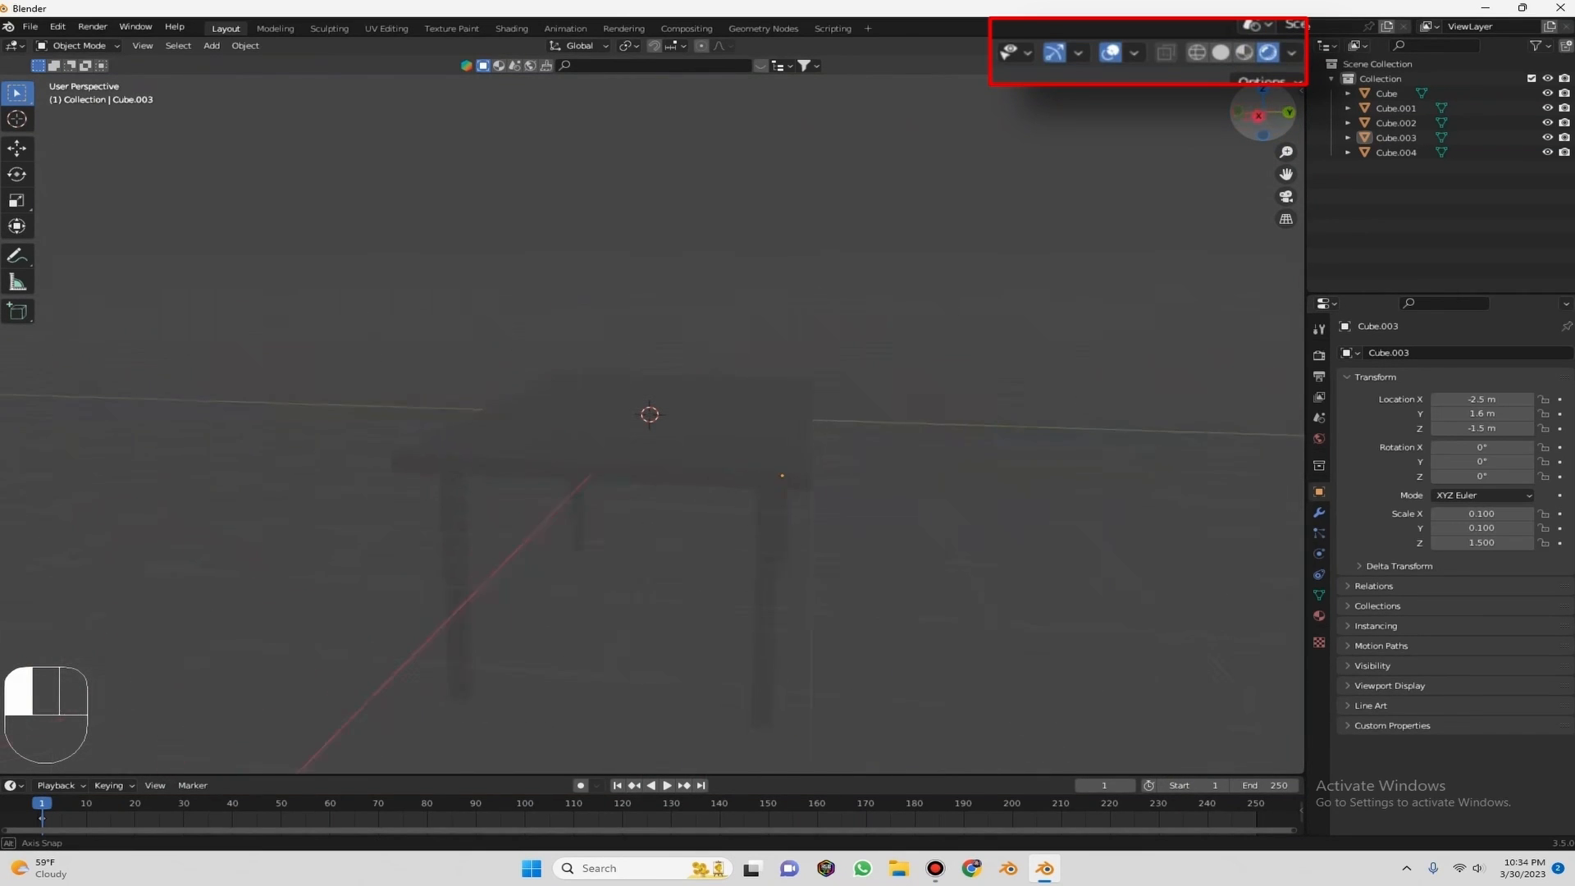
{"action": "left_click_drag", "start_coordinate": [1271, 128], "coordinate": [1243, 86]}
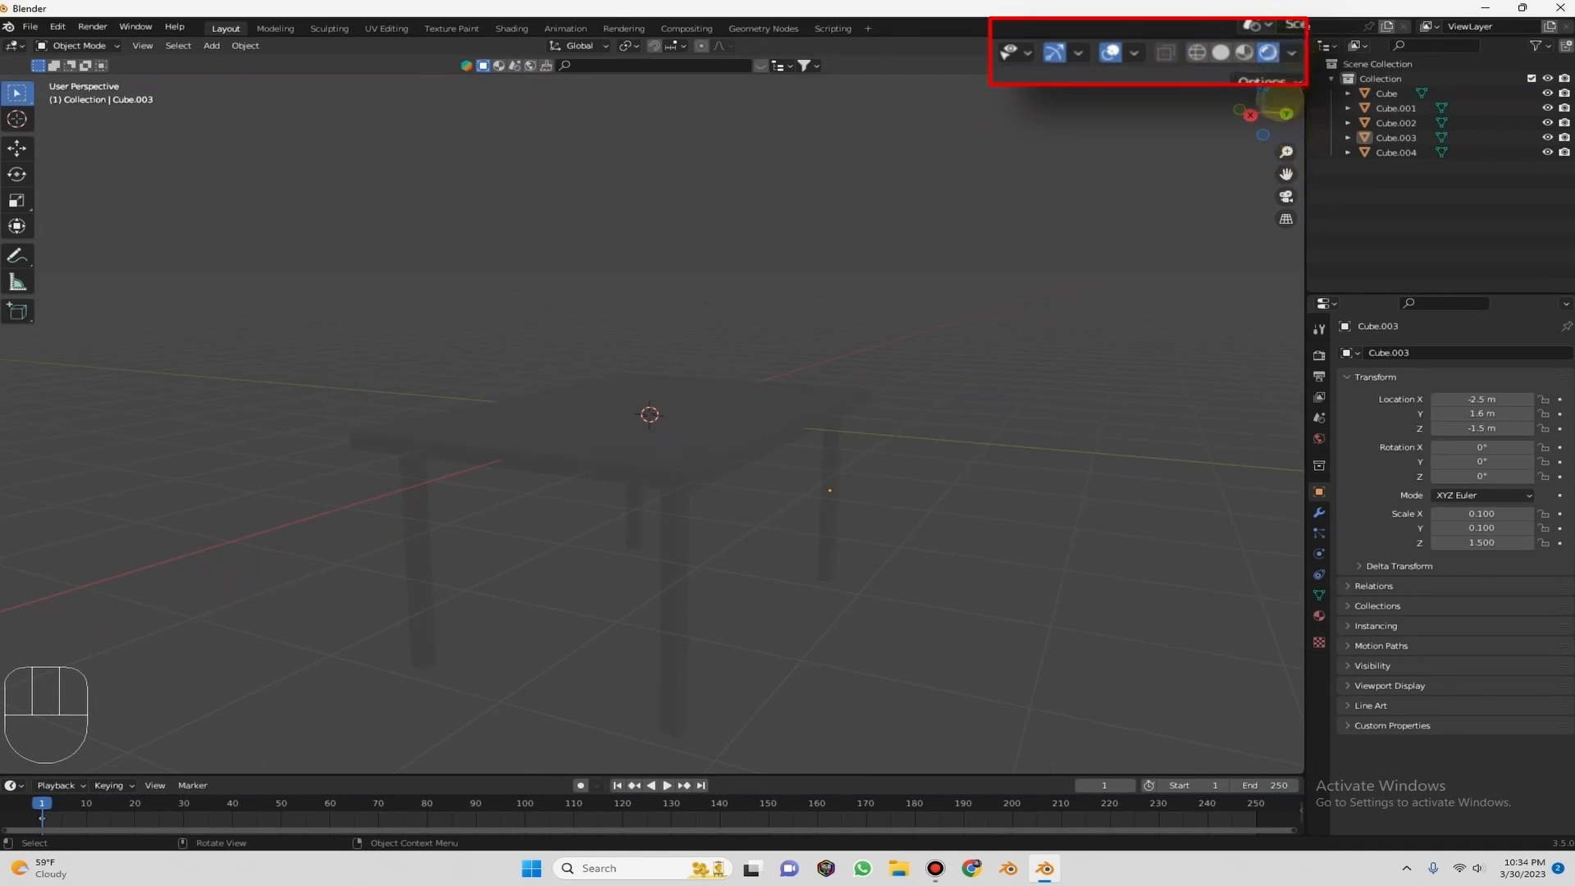
{"action": "left_click_drag", "start_coordinate": [1263, 132], "coordinate": [1255, 23]}
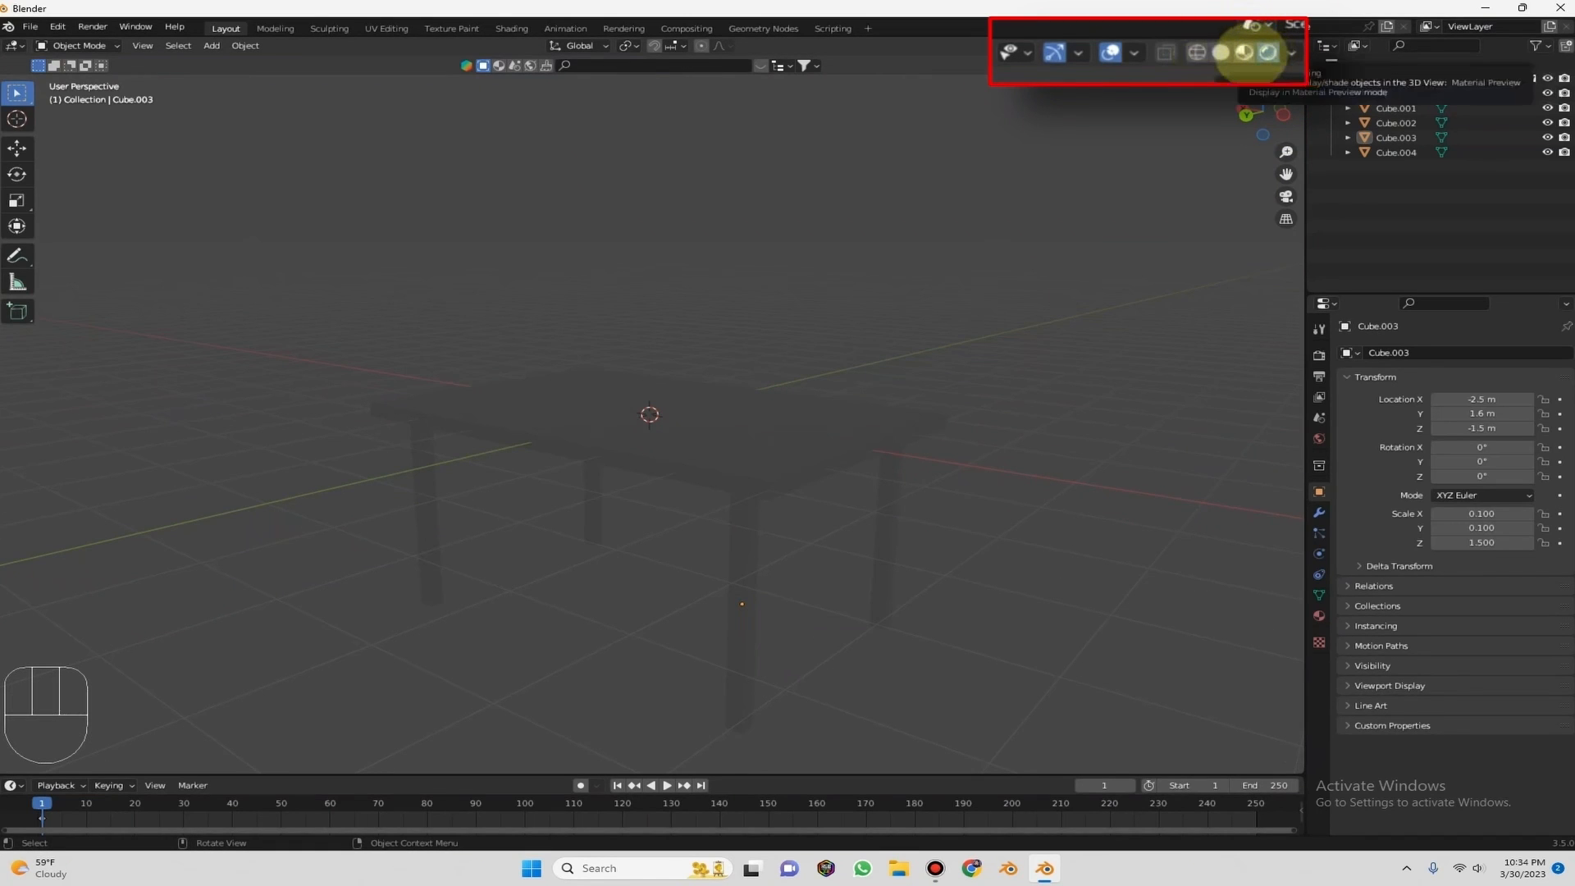
Switch the viewport to Material Preview shading and add a new material to the tabletop.
{"action": "left_click", "coordinate": [1244, 52]}
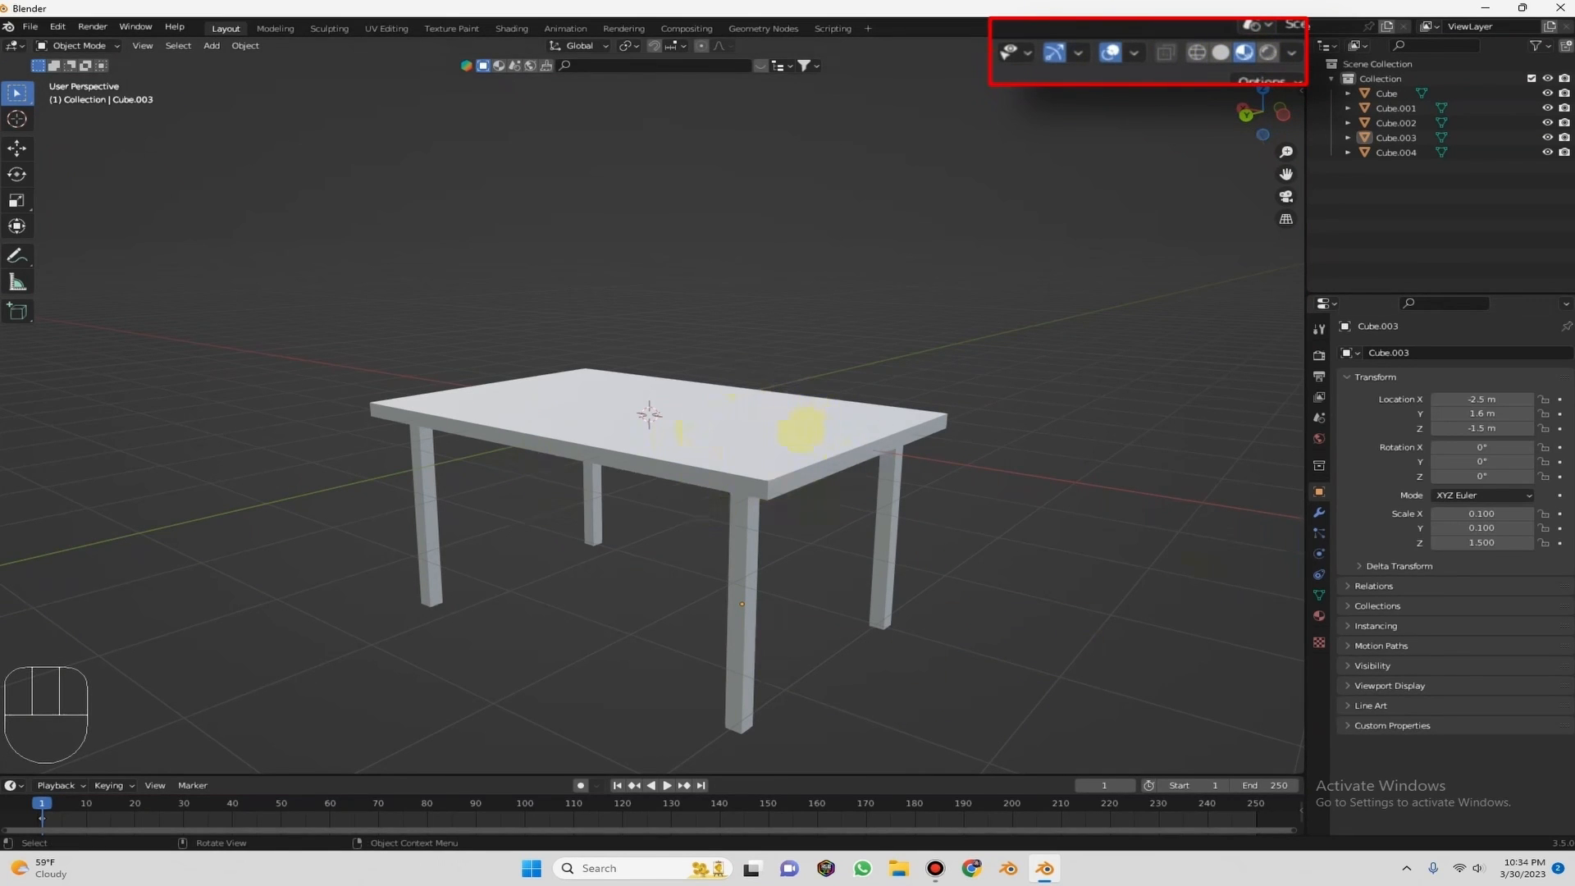
{"action": "left_click", "coordinate": [799, 428]}
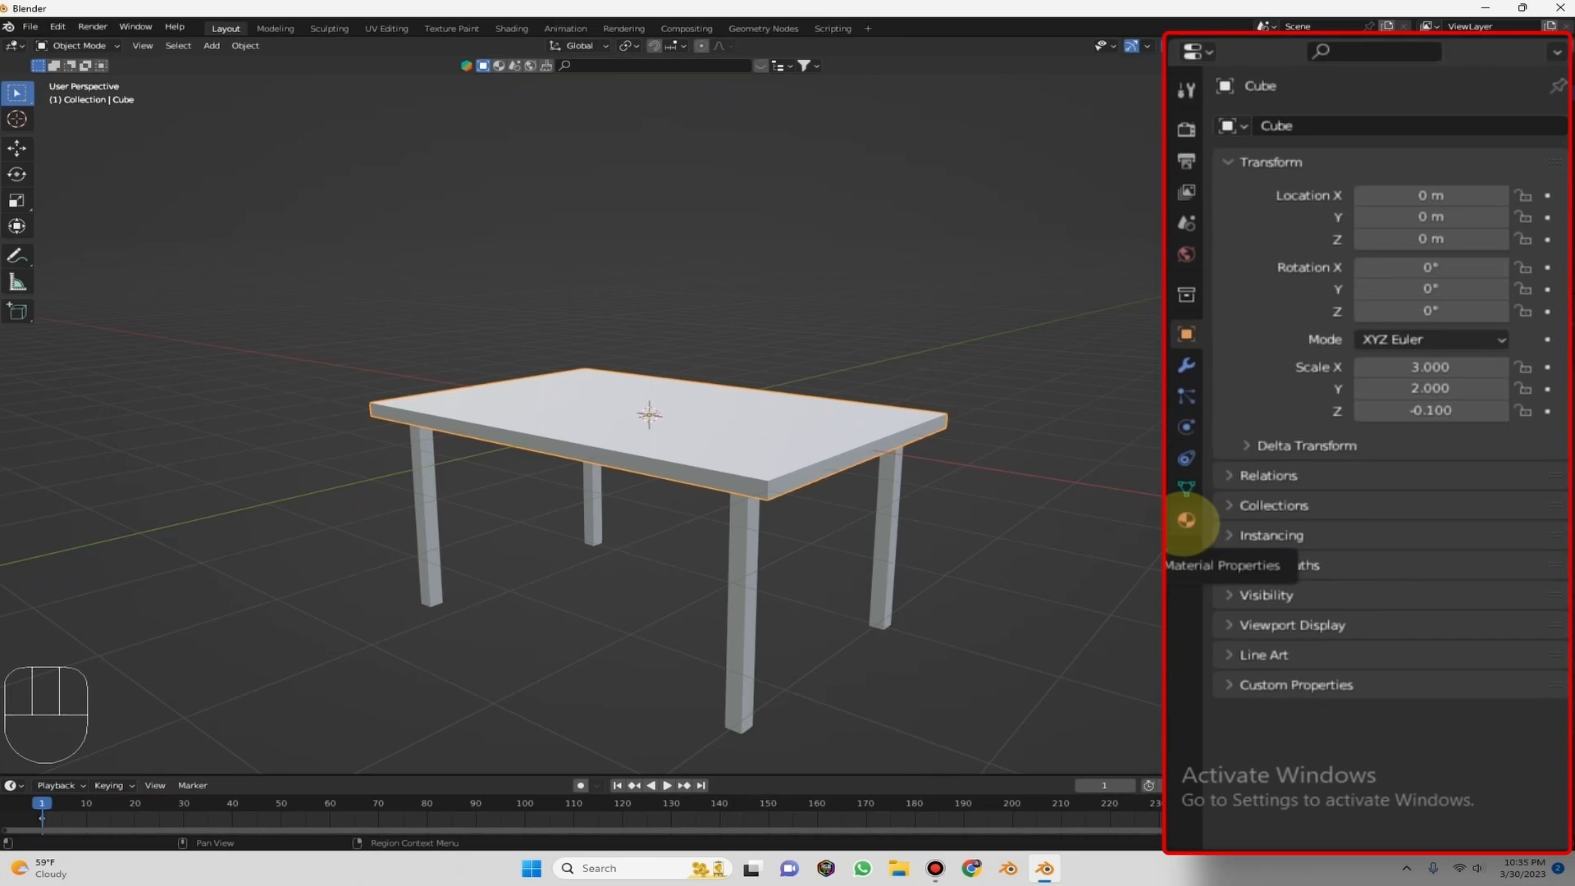
{"action": "left_click", "coordinate": [1186, 520]}
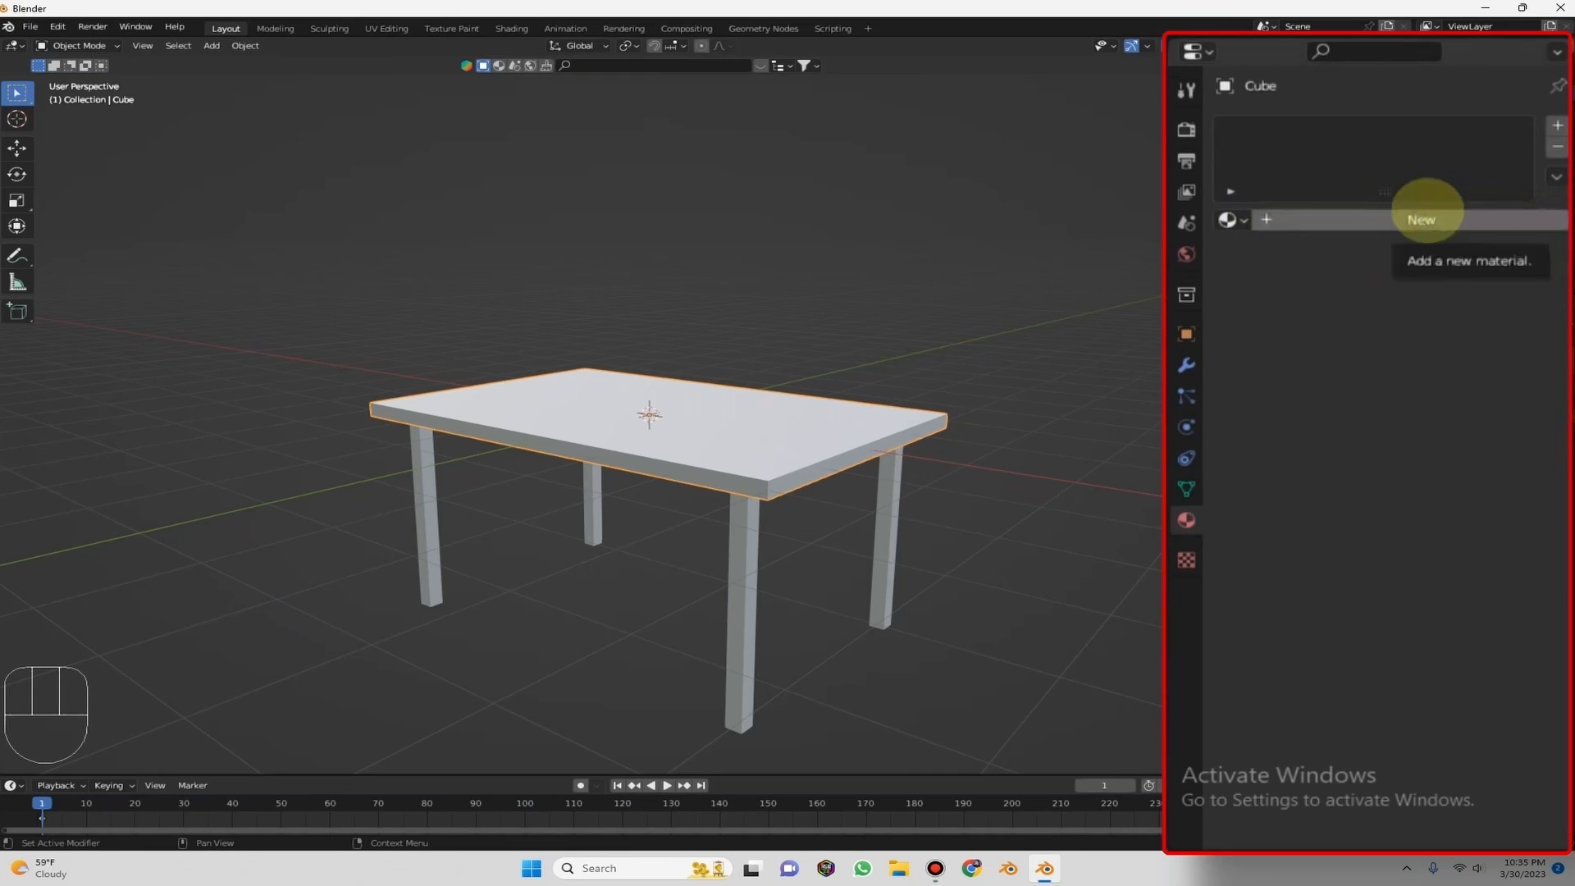
{"action": "left_click", "coordinate": [1421, 219]}
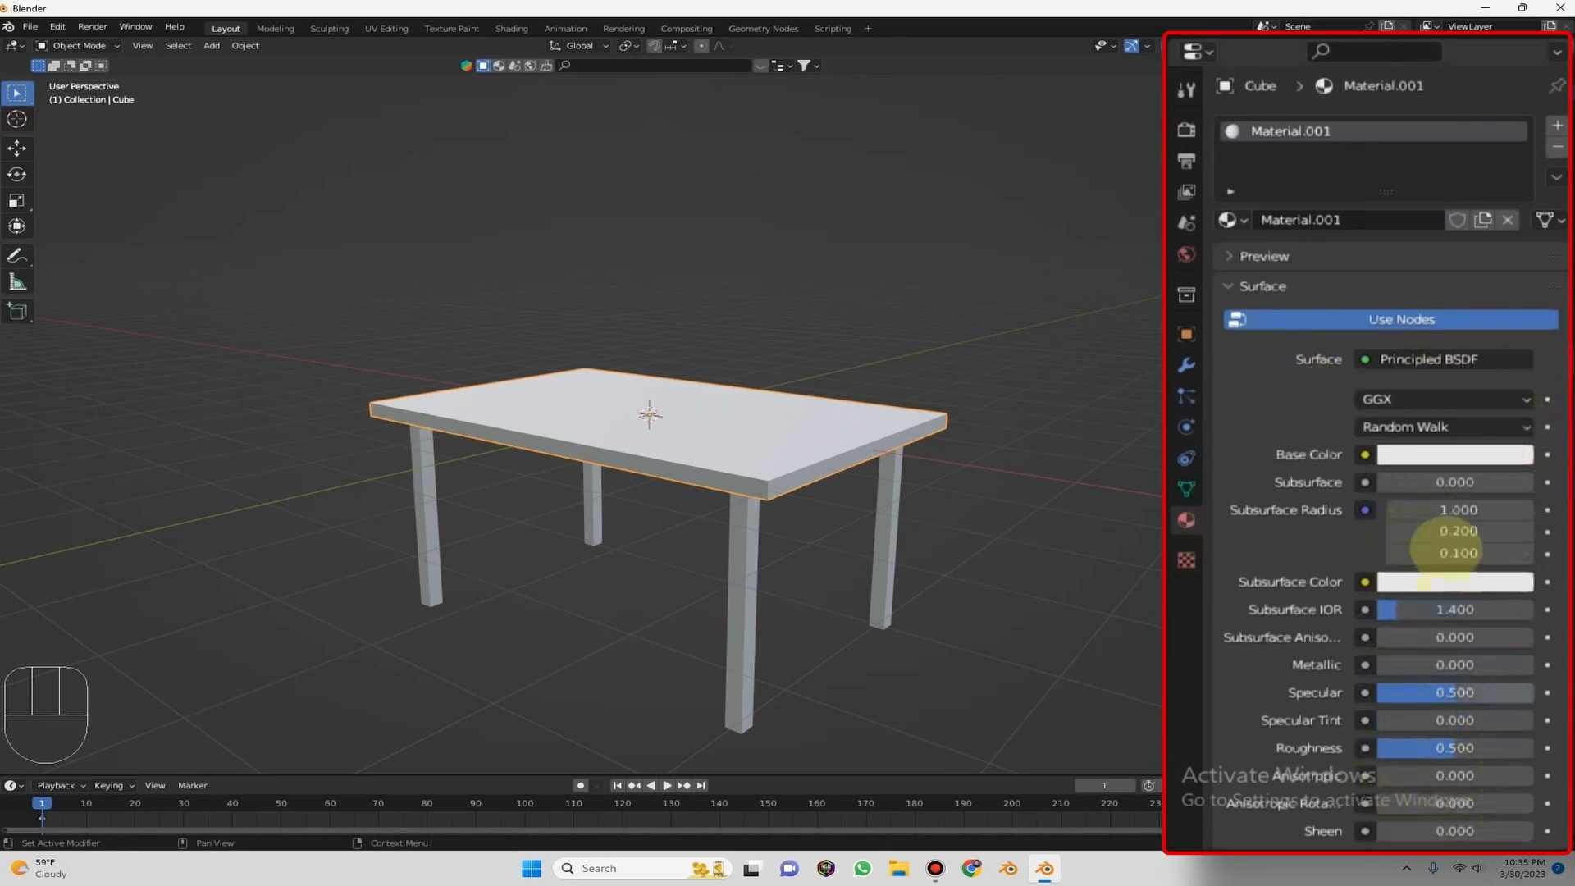
Give the tabletop material a dark orange-brown base colour with hue 0.040, saturation 0.976 and value 0.173.
{"action": "scroll", "coordinate": [1388, 456], "scroll_direction": "down", "scroll_amount": 3}
{"action": "scroll", "coordinate": [1489, 460], "scroll_direction": "down", "scroll_amount": 12}
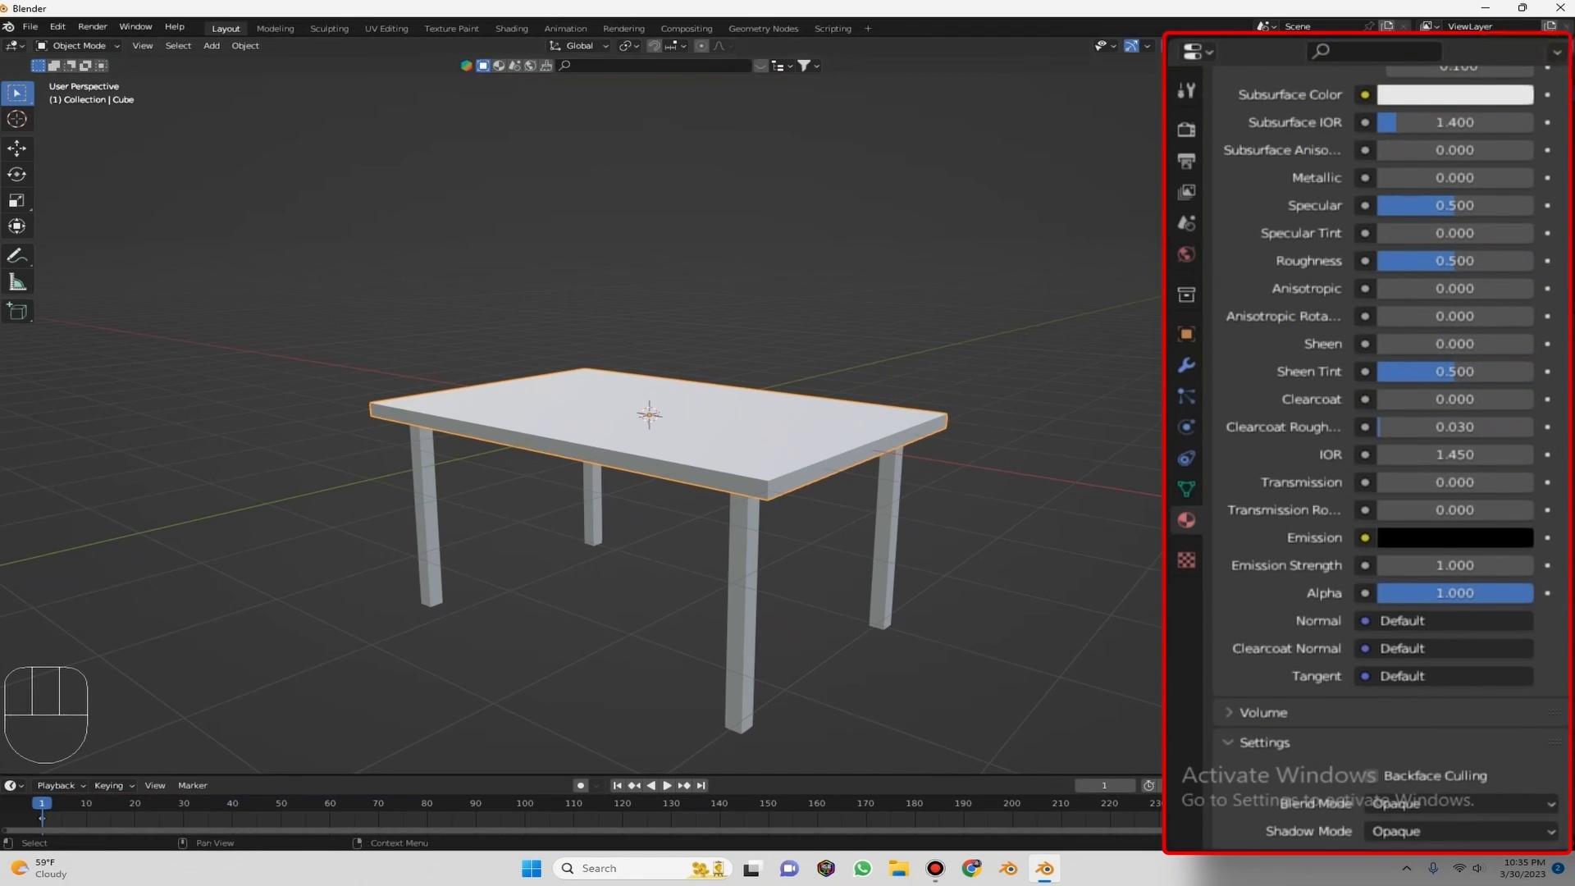
{"action": "scroll", "coordinate": [1404, 310], "scroll_direction": "up", "scroll_amount": 10}
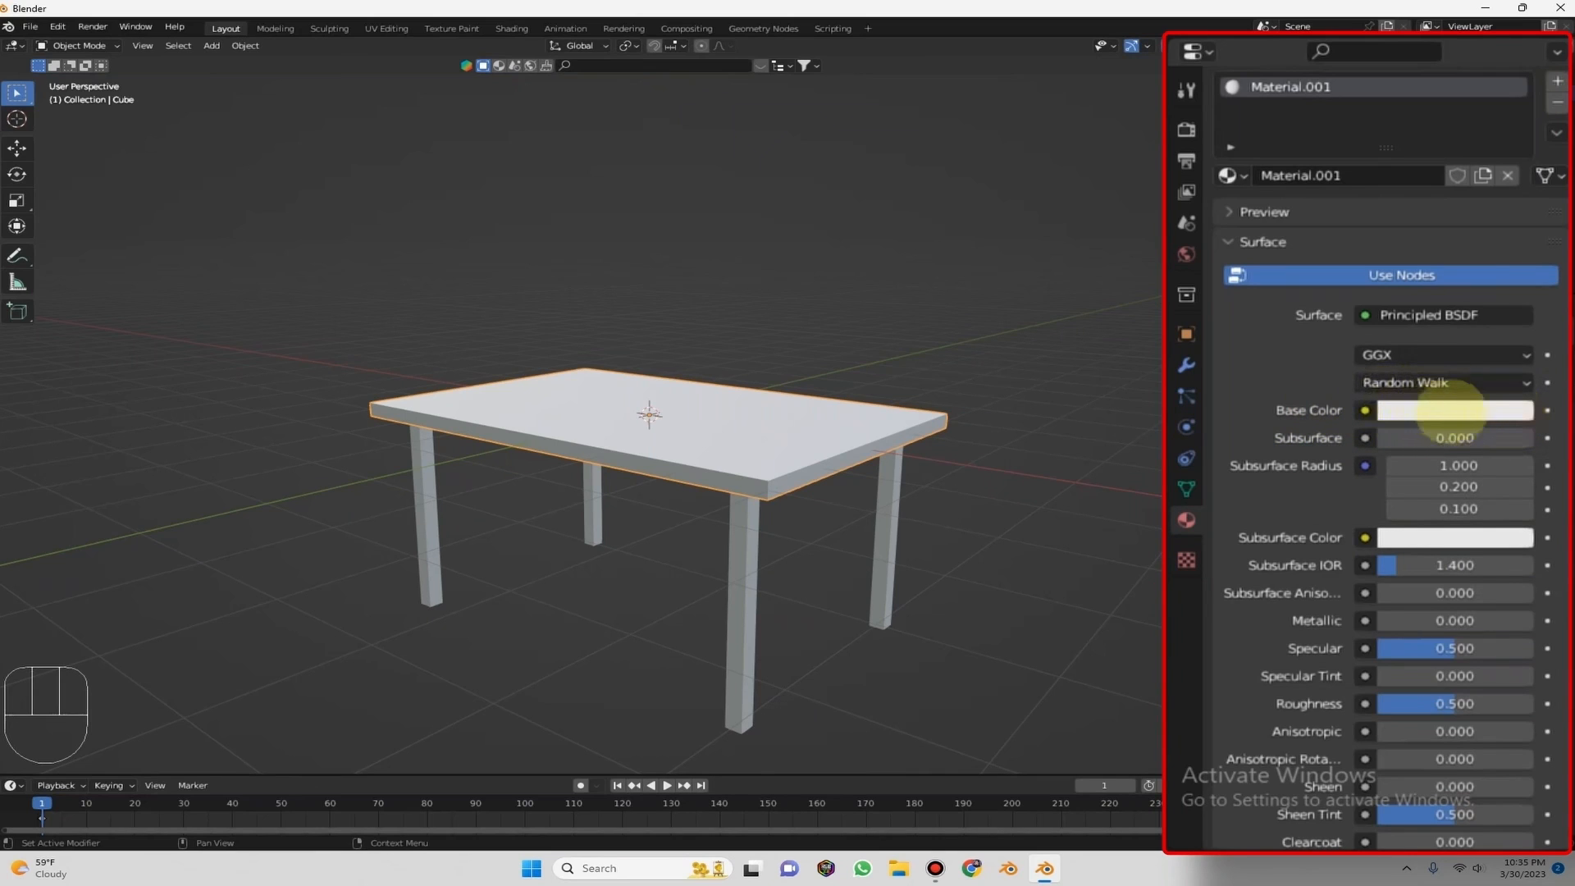
{"action": "left_click", "coordinate": [1463, 410]}
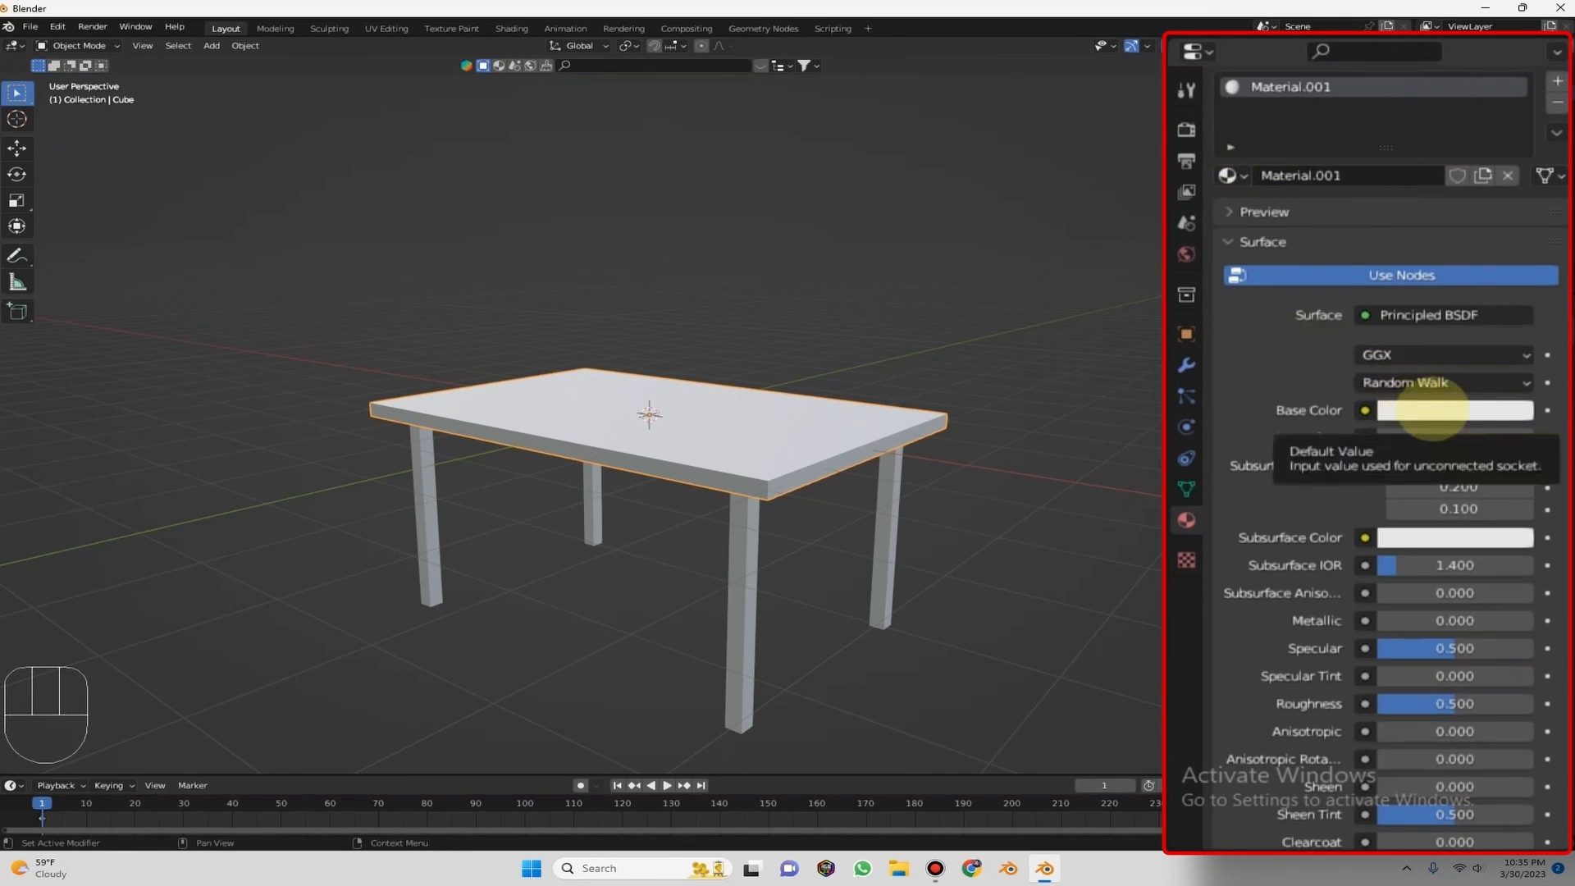
{"action": "left_click", "coordinate": [1431, 410]}
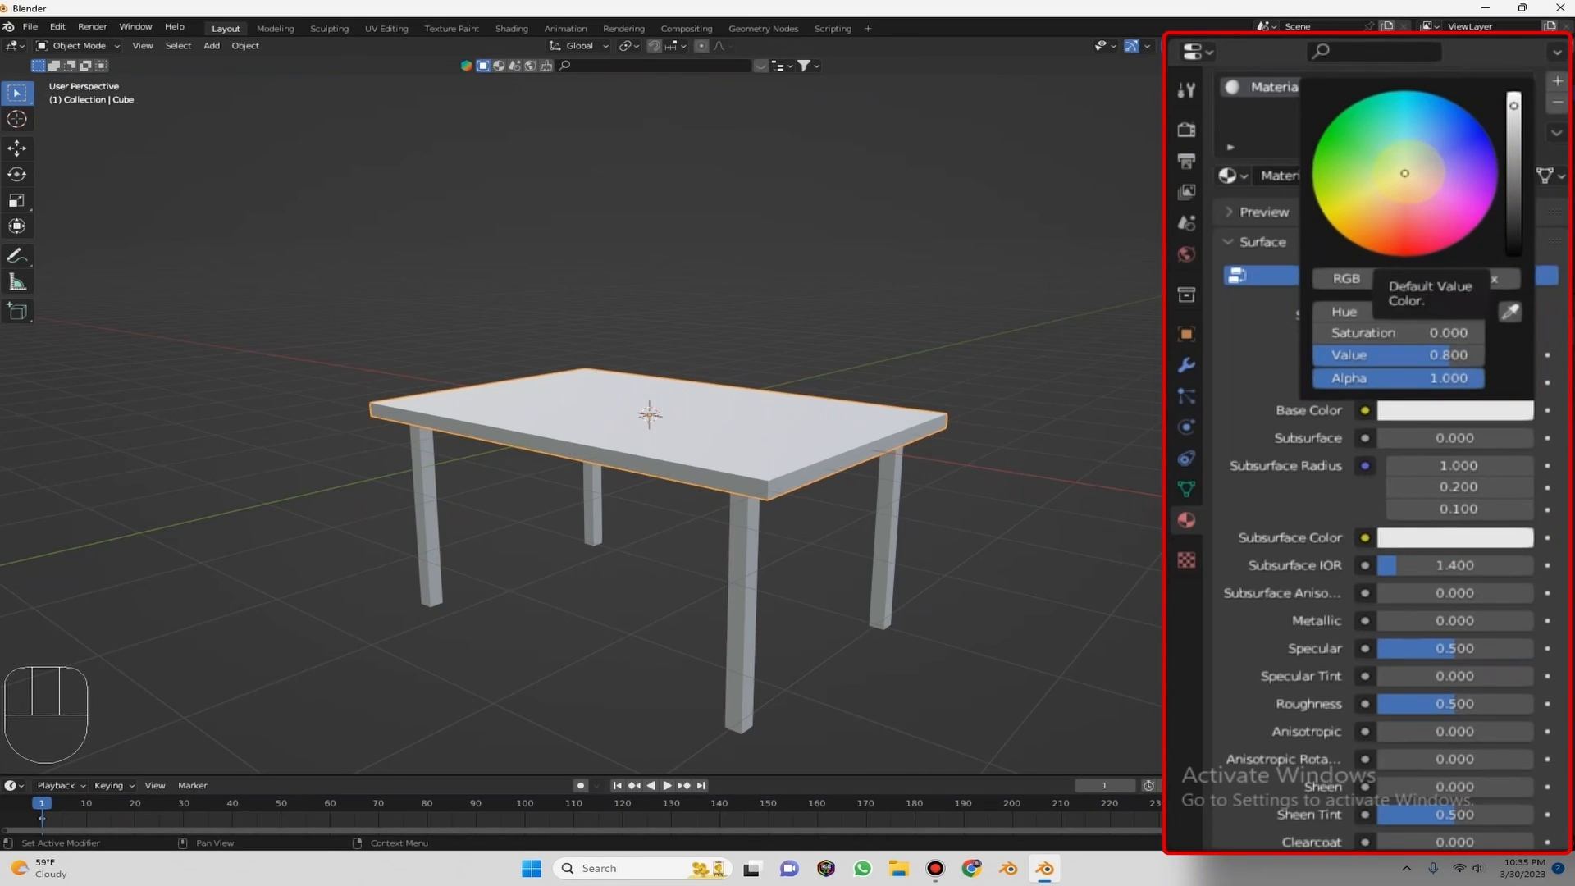
{"action": "mouse_move", "coordinate": [1404, 176]}
{"action": "left_mouse_down"}
{"action": "mouse_move", "coordinate": [1409, 225]}
{"action": "mouse_move", "coordinate": [1349, 220]}
{"action": "mouse_move", "coordinate": [1323, 131]}
{"action": "left_mouse_up"}
{"action": "mouse_move", "coordinate": [1418, 91]}
{"action": "left_mouse_down"}
{"action": "mouse_move", "coordinate": [1464, 107]}
{"action": "mouse_move", "coordinate": [1425, 182]}
{"action": "mouse_move", "coordinate": [1486, 209]}
{"action": "mouse_move", "coordinate": [1406, 181]}
{"action": "mouse_move", "coordinate": [1385, 231]}
{"action": "mouse_move", "coordinate": [1394, 251]}
{"action": "mouse_move", "coordinate": [1379, 238]}
{"action": "left_mouse_up"}
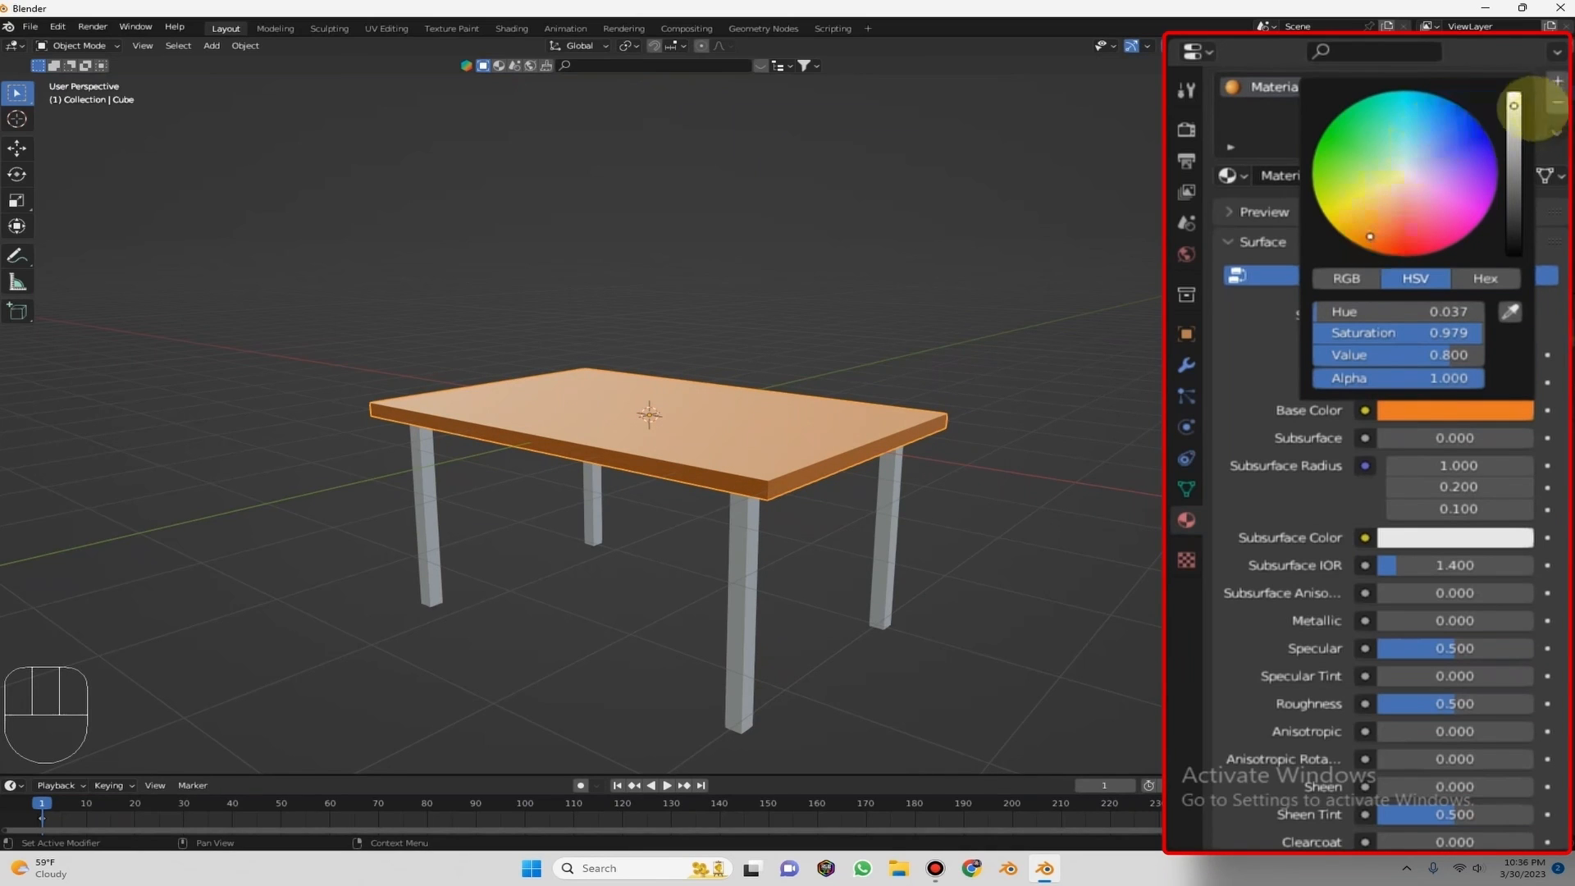
{"action": "left_click_drag", "start_coordinate": [1513, 106], "coordinate": [1513, 180]}
{"action": "left_click_drag", "start_coordinate": [1368, 237], "coordinate": [1363, 227]}
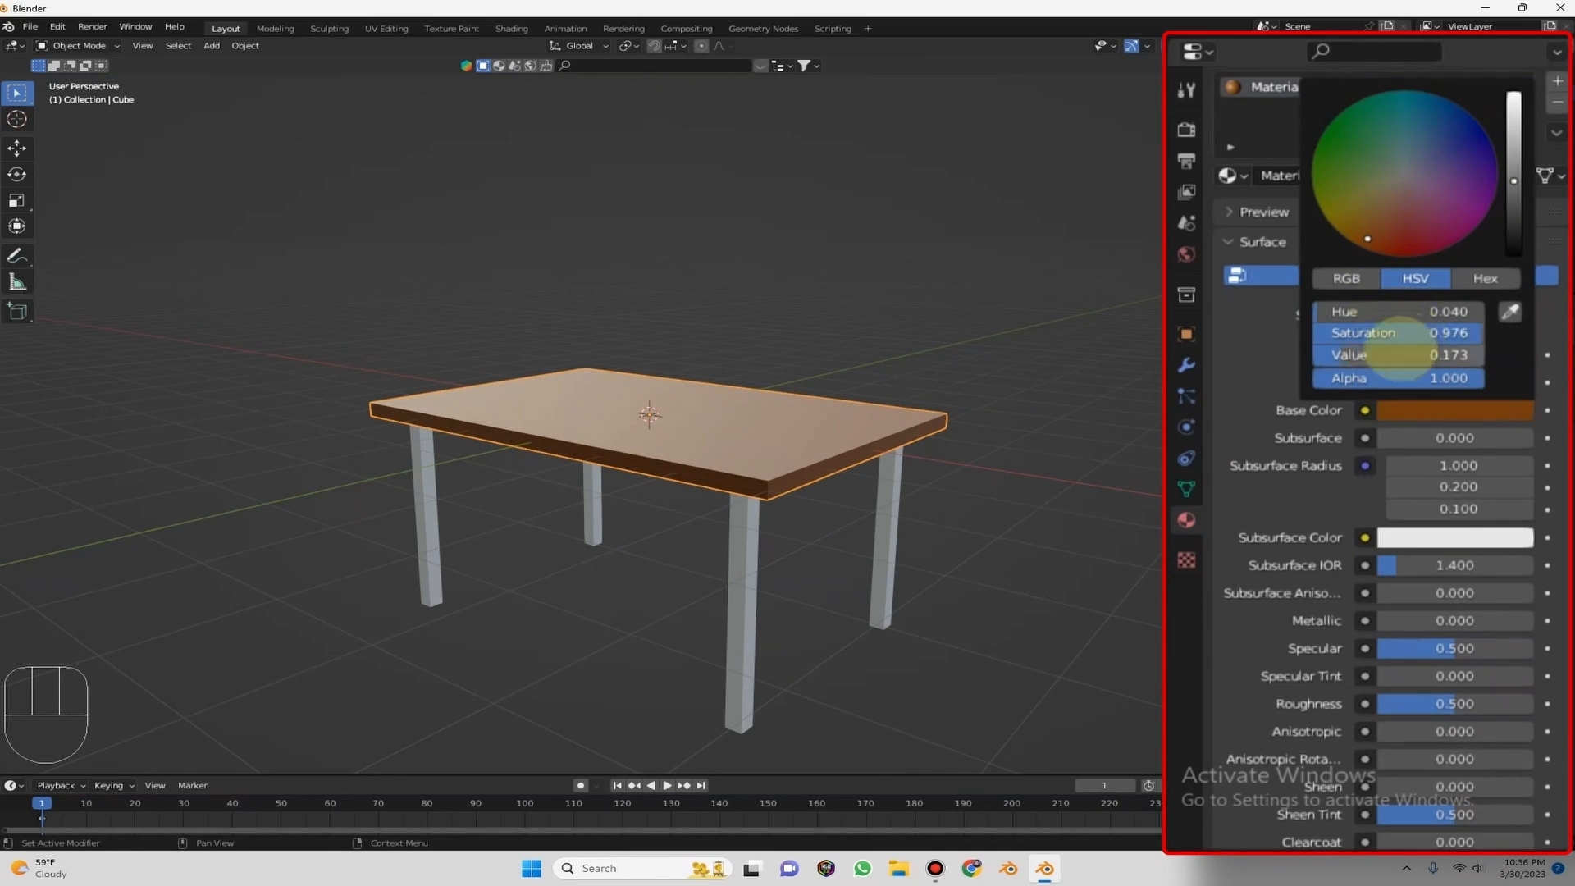
Adjust the base colour through its HSV values to a dark brown with saturation 1.000.
{"action": "left_click_drag", "start_coordinate": [1367, 357], "coordinate": [1316, 335]}
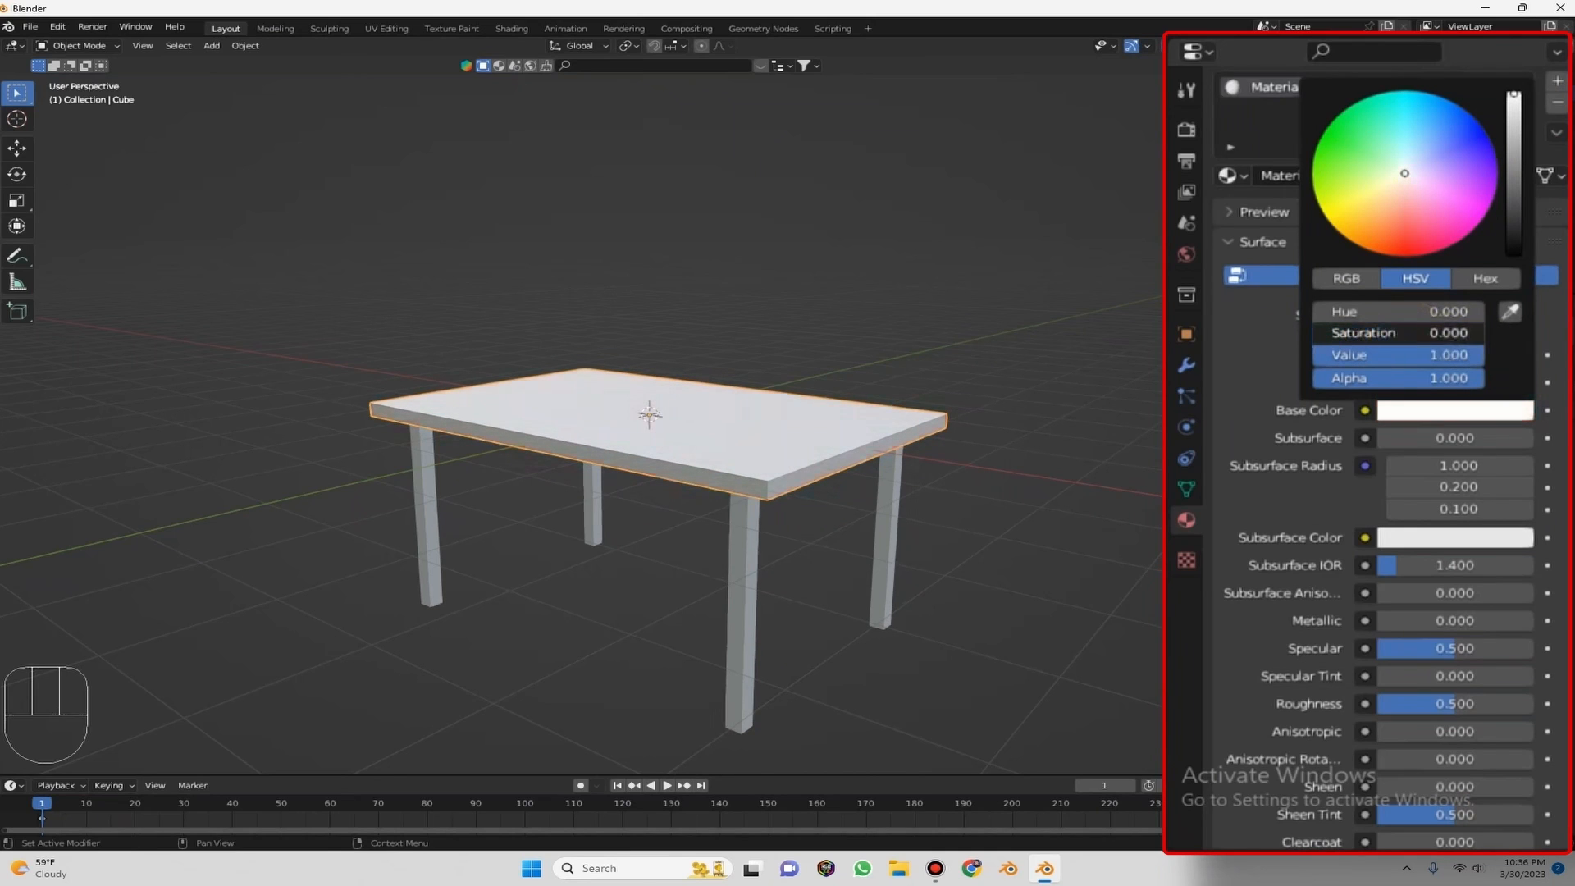
{"action": "left_click_drag", "start_coordinate": [1335, 333], "coordinate": [1465, 332]}
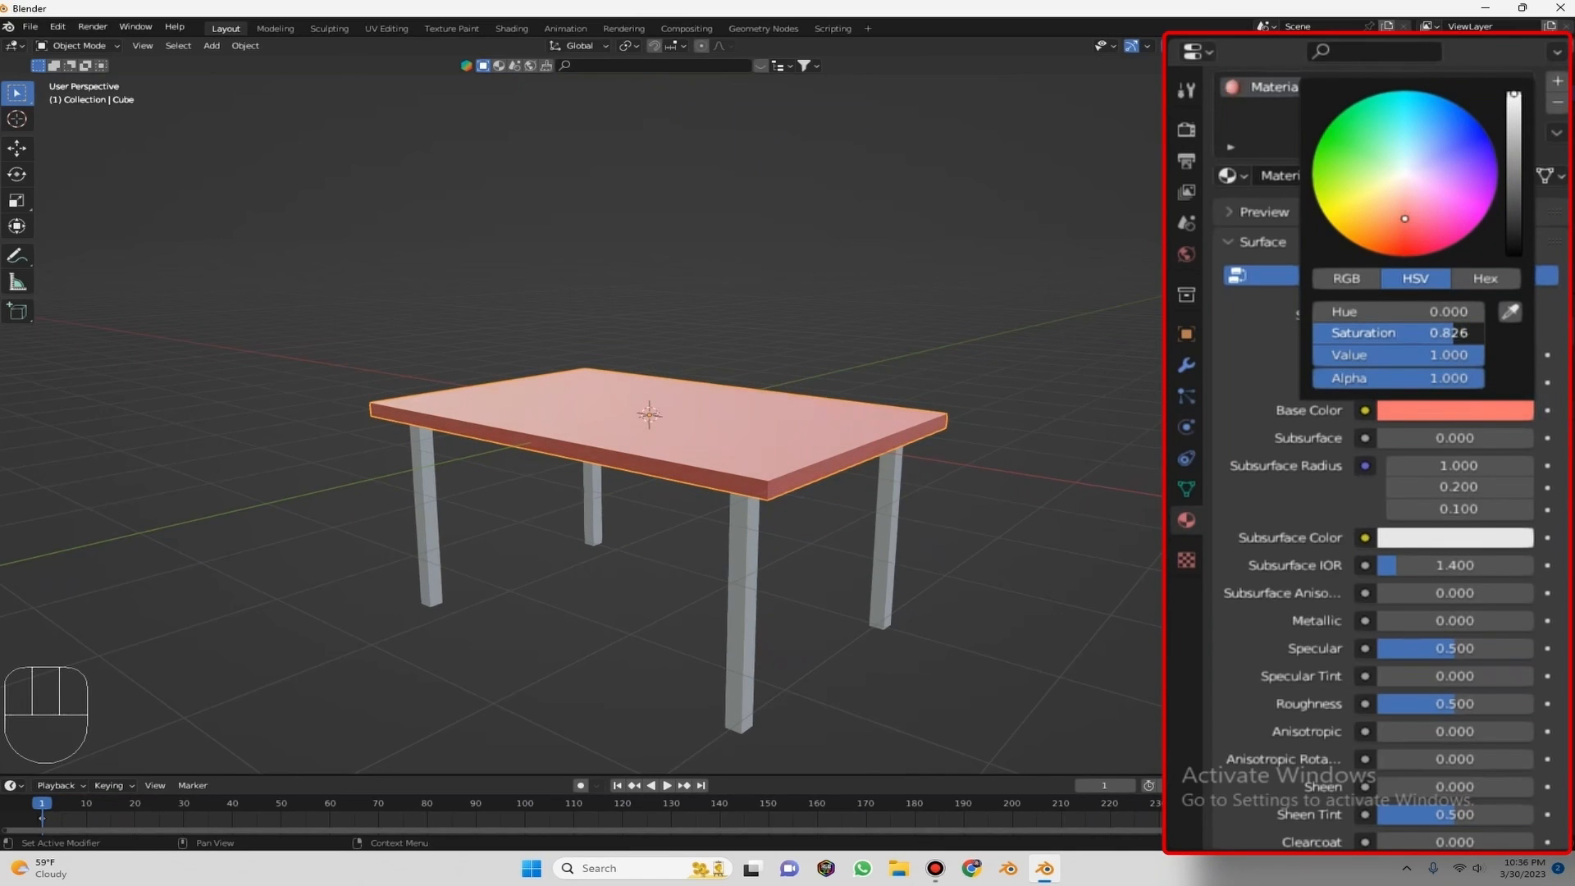
{"action": "left_click_drag", "start_coordinate": [1456, 334], "coordinate": [1481, 334]}
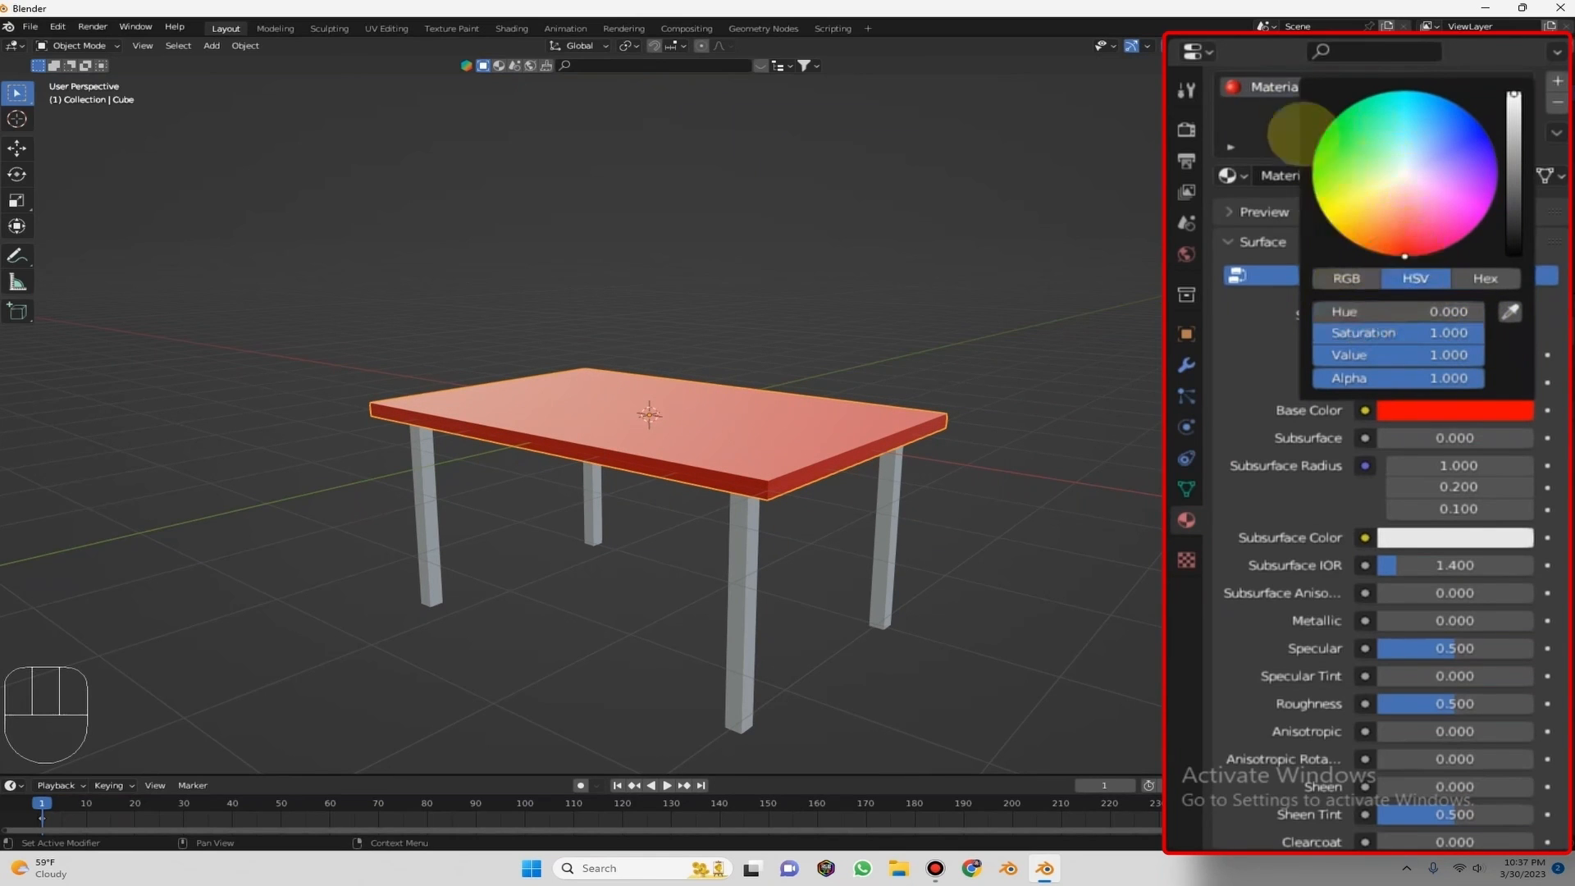
{"action": "mouse_move", "coordinate": [1398, 312]}
{"action": "left_mouse_down"}
{"action": "mouse_move", "coordinate": [1563, 312]}
{"action": "mouse_move", "coordinate": [1421, 311]}
{"action": "left_mouse_up"}
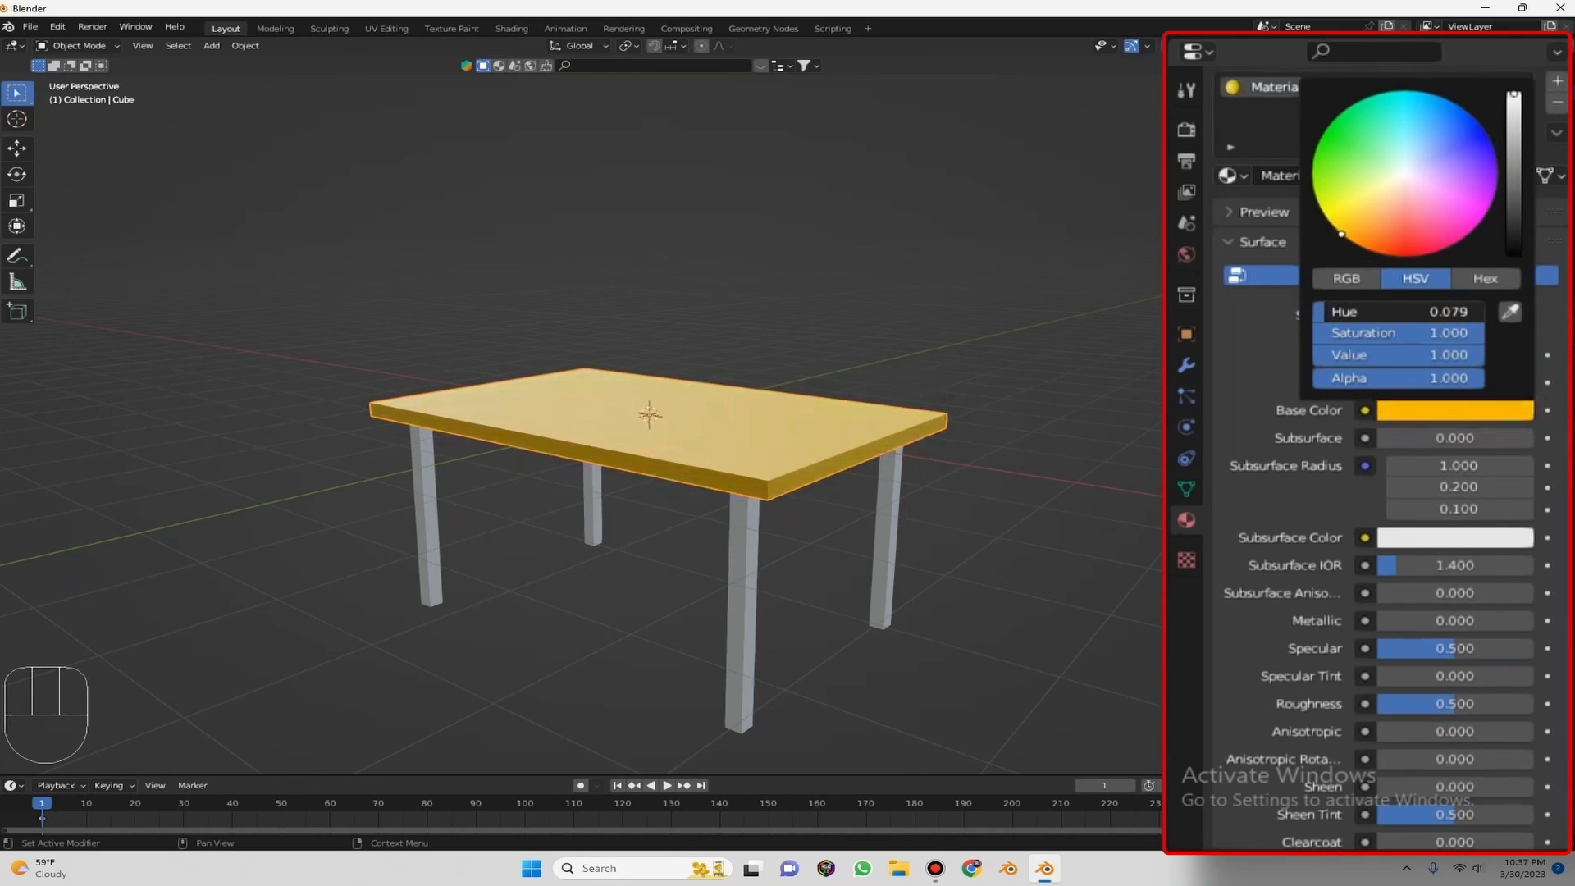
{"action": "left_click_drag", "start_coordinate": [1409, 312], "coordinate": [1349, 355]}
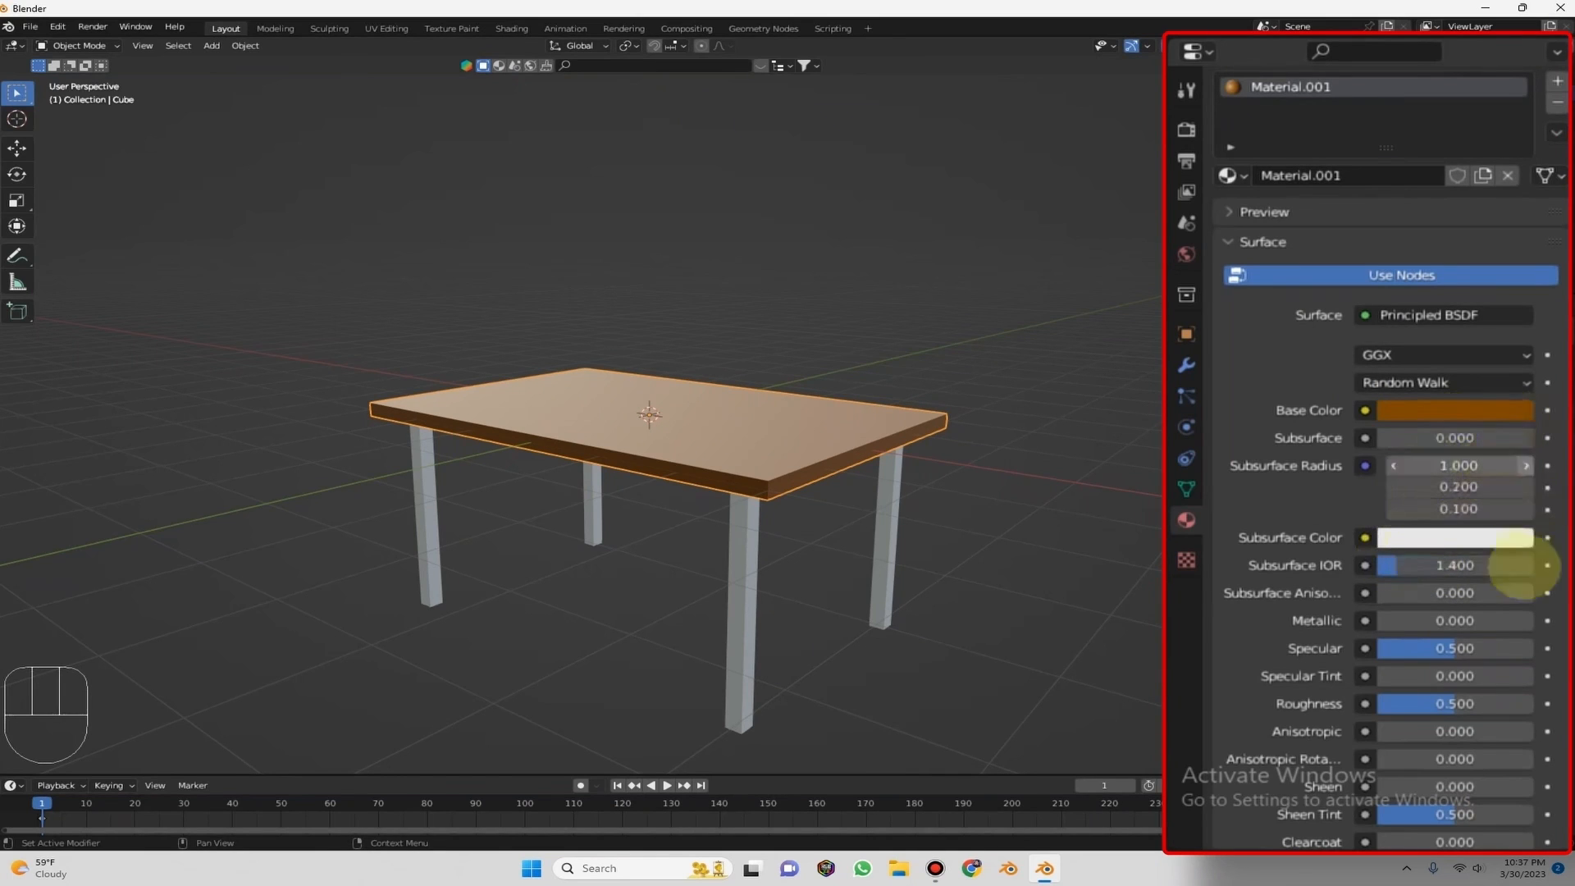
Try a different subsurface colour on the tabletop material and undo the change.
{"action": "left_click", "coordinate": [1474, 542]}
{"action": "left_click_drag", "start_coordinate": [1410, 312], "coordinate": [1438, 376]}
{"action": "key", "text": "ctrl+z"}
Set the tabletop material's Metallic to 1.000, inspect it from different angles, and return Metallic to 0.000.
{"action": "scroll", "coordinate": [1509, 345], "scroll_direction": "down", "scroll_amount": 1}
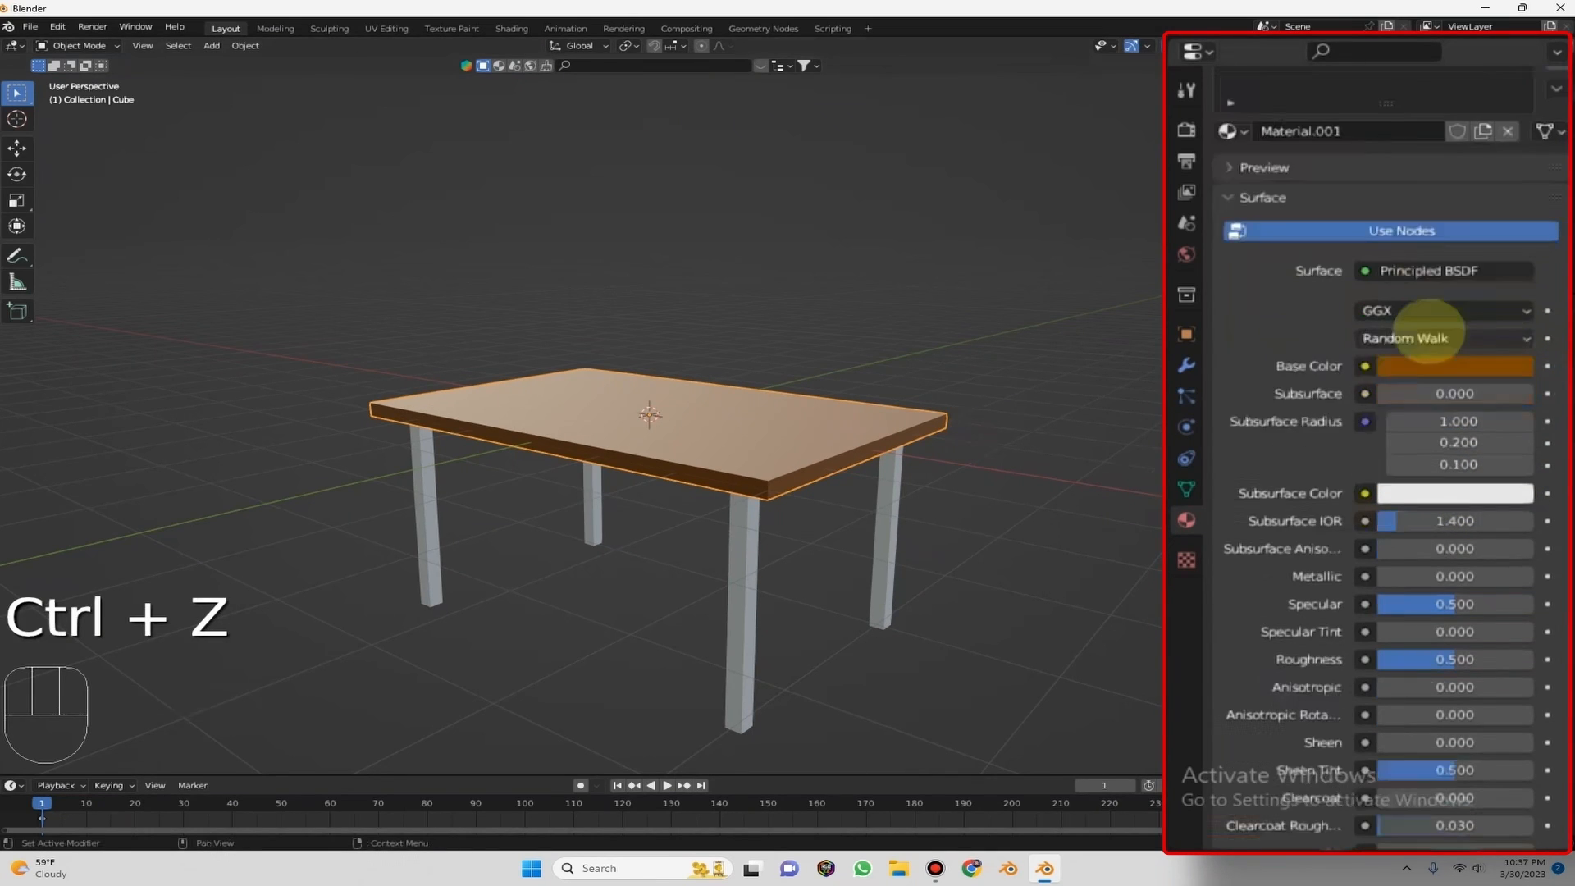
{"action": "scroll", "coordinate": [1452, 386], "scroll_direction": "down", "scroll_amount": 1}
{"action": "scroll", "coordinate": [1460, 418], "scroll_direction": "down", "scroll_amount": 1}
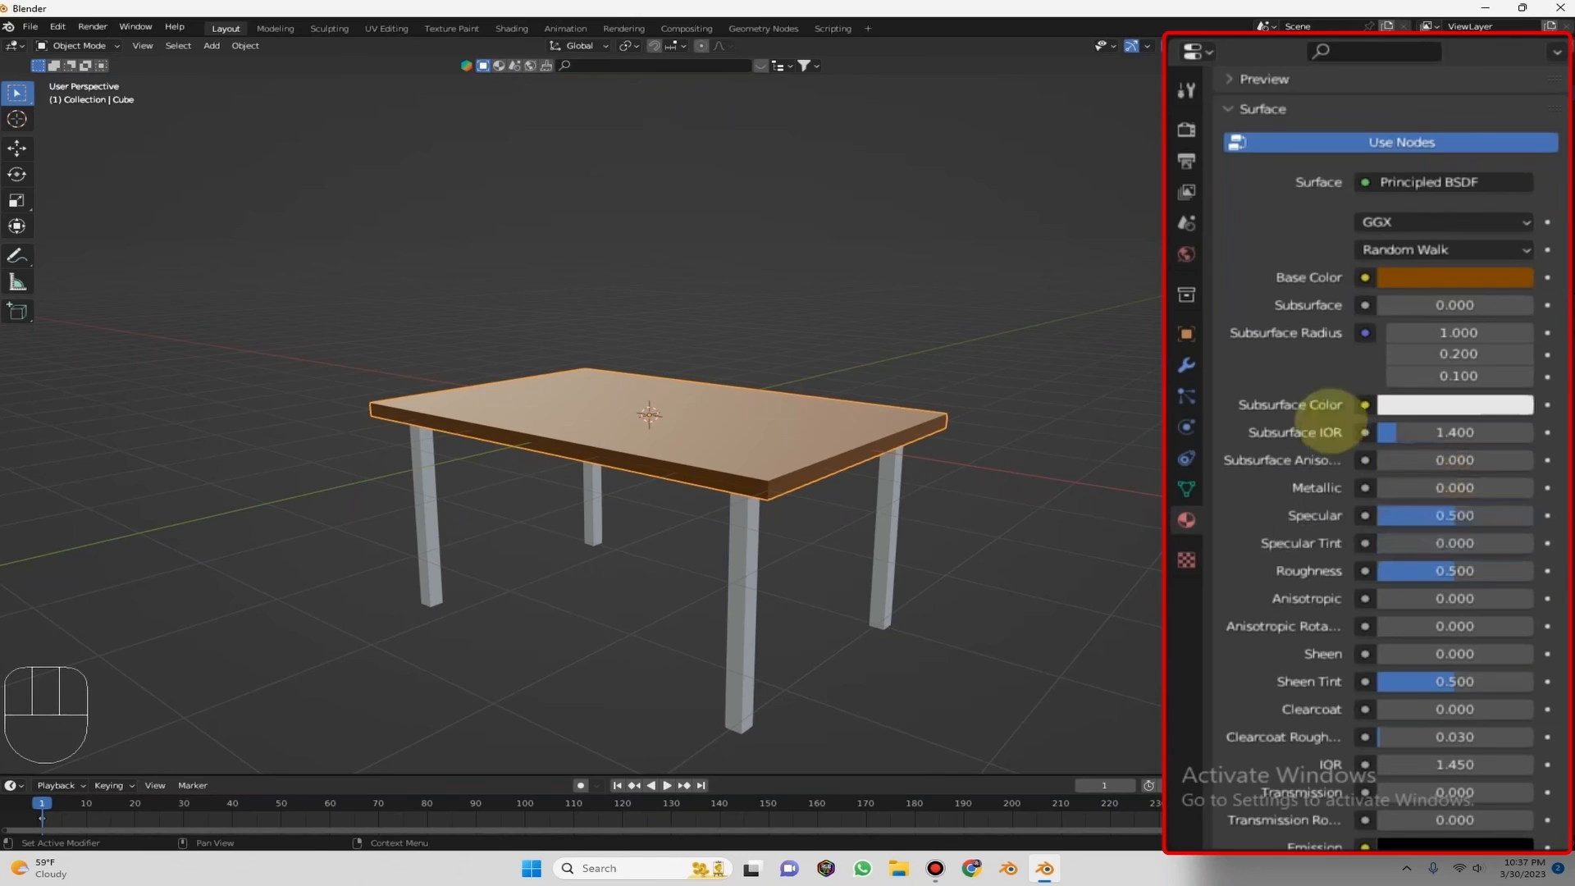
{"action": "left_click", "coordinate": [1400, 488]}
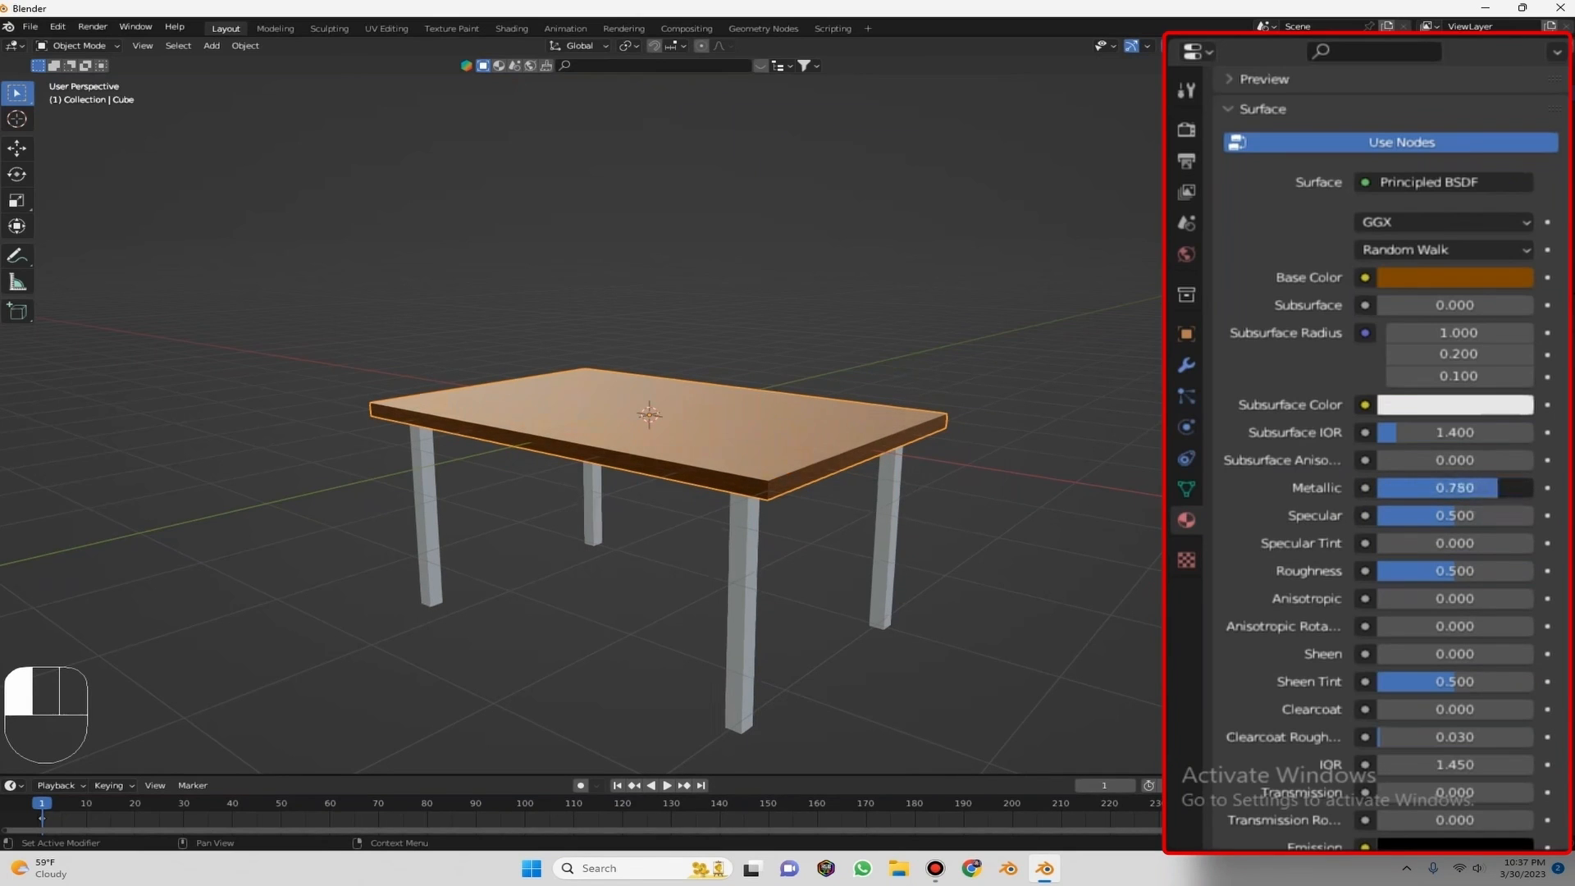
{"action": "left_click_drag", "start_coordinate": [1466, 487], "coordinate": [1532, 487]}
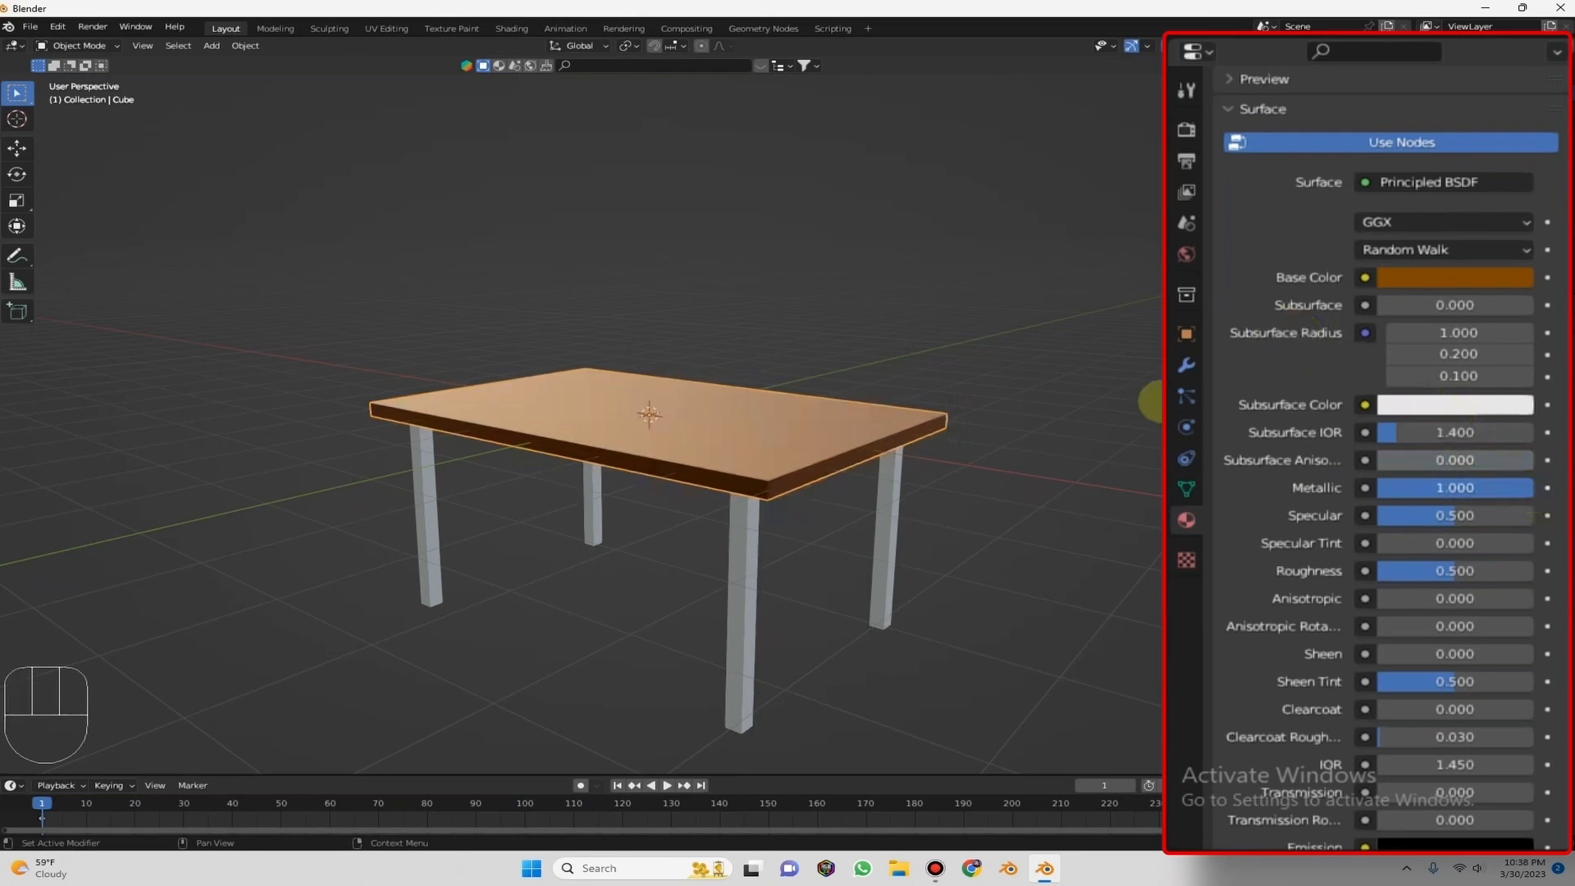
{"action": "left_click_drag", "start_coordinate": [1133, 105], "coordinate": [1362, 86]}
{"action": "scroll", "coordinate": [1152, 230], "scroll_direction": "up", "scroll_amount": 2}
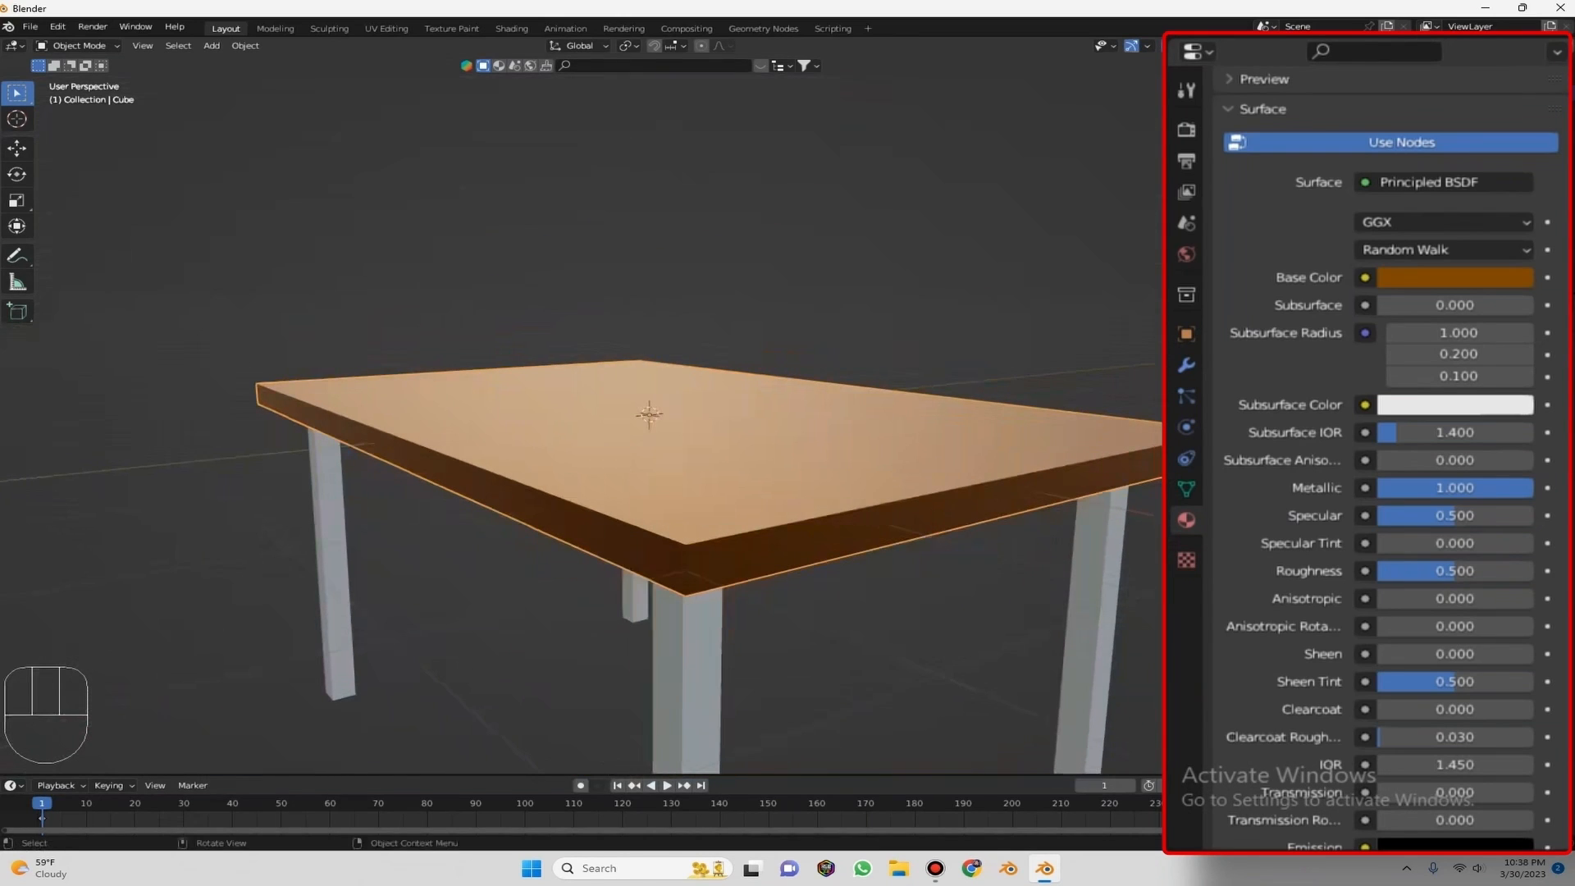
{"action": "left_click_drag", "start_coordinate": [1243, 96], "coordinate": [1254, 106]}
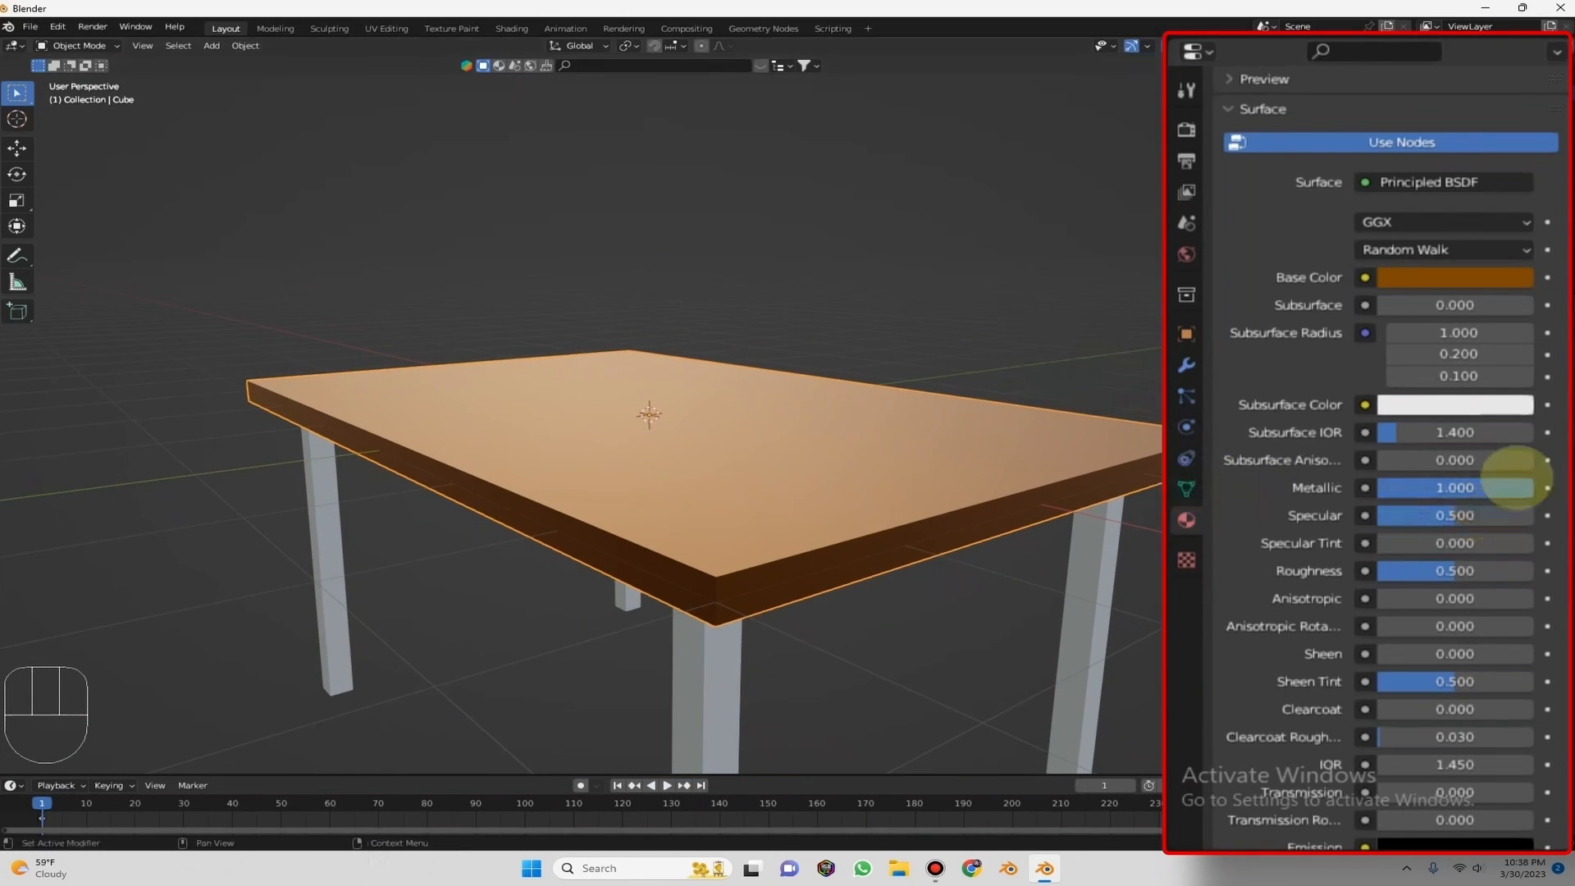
{"action": "mouse_move", "coordinate": [1454, 487]}
{"action": "left_mouse_down"}
{"action": "mouse_move", "coordinate": [1365, 487]}
{"action": "mouse_move", "coordinate": [1336, 456]}
{"action": "left_mouse_up"}
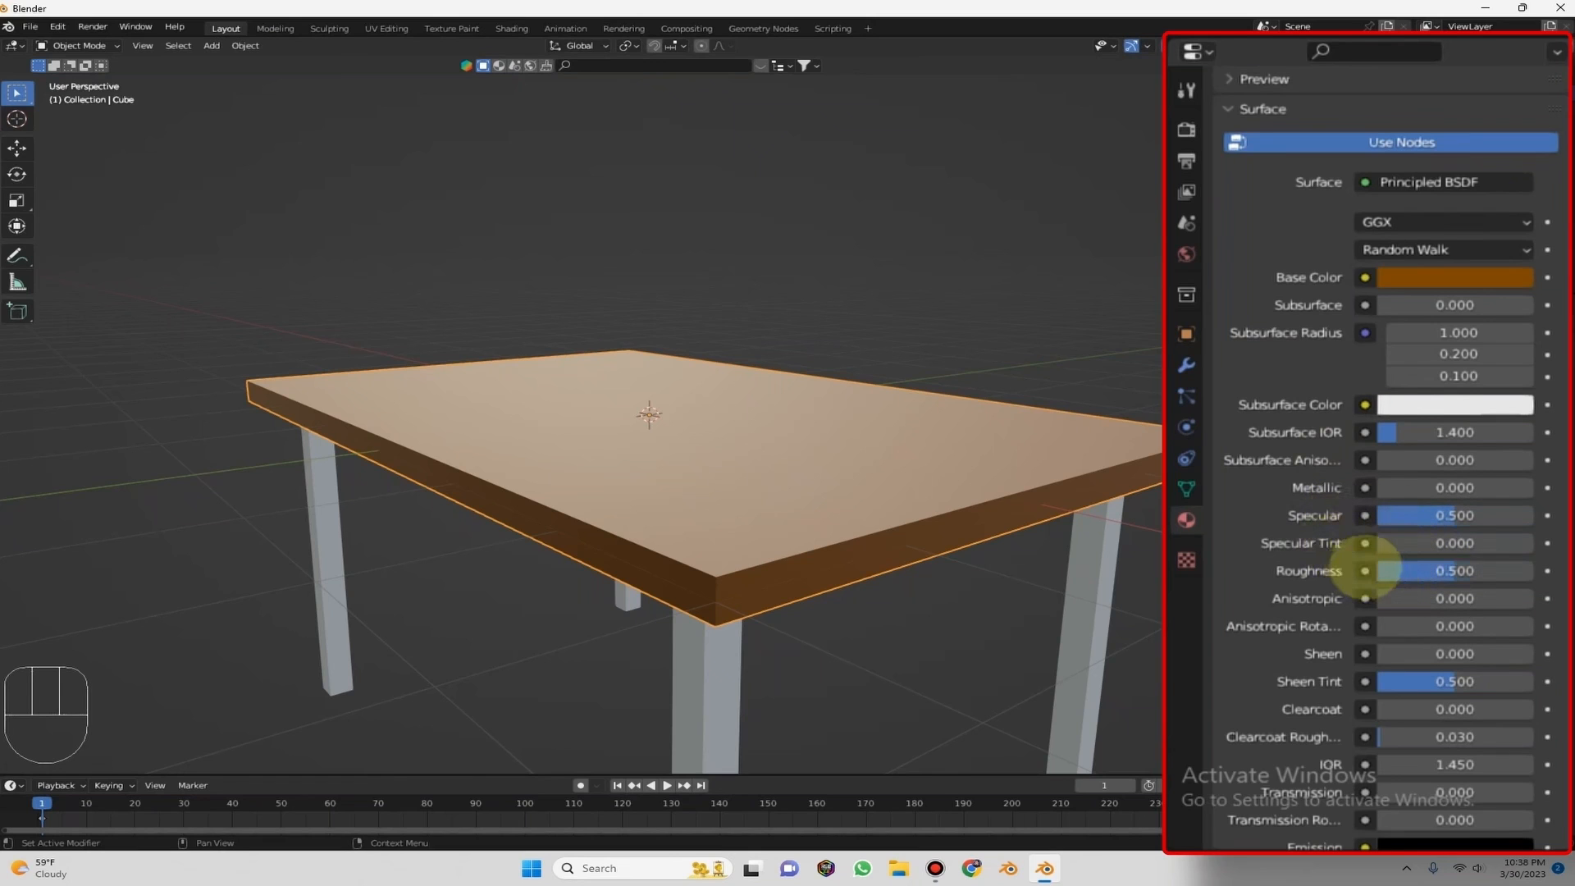
{"action": "left_click_drag", "start_coordinate": [1209, 122], "coordinate": [1230, 131]}
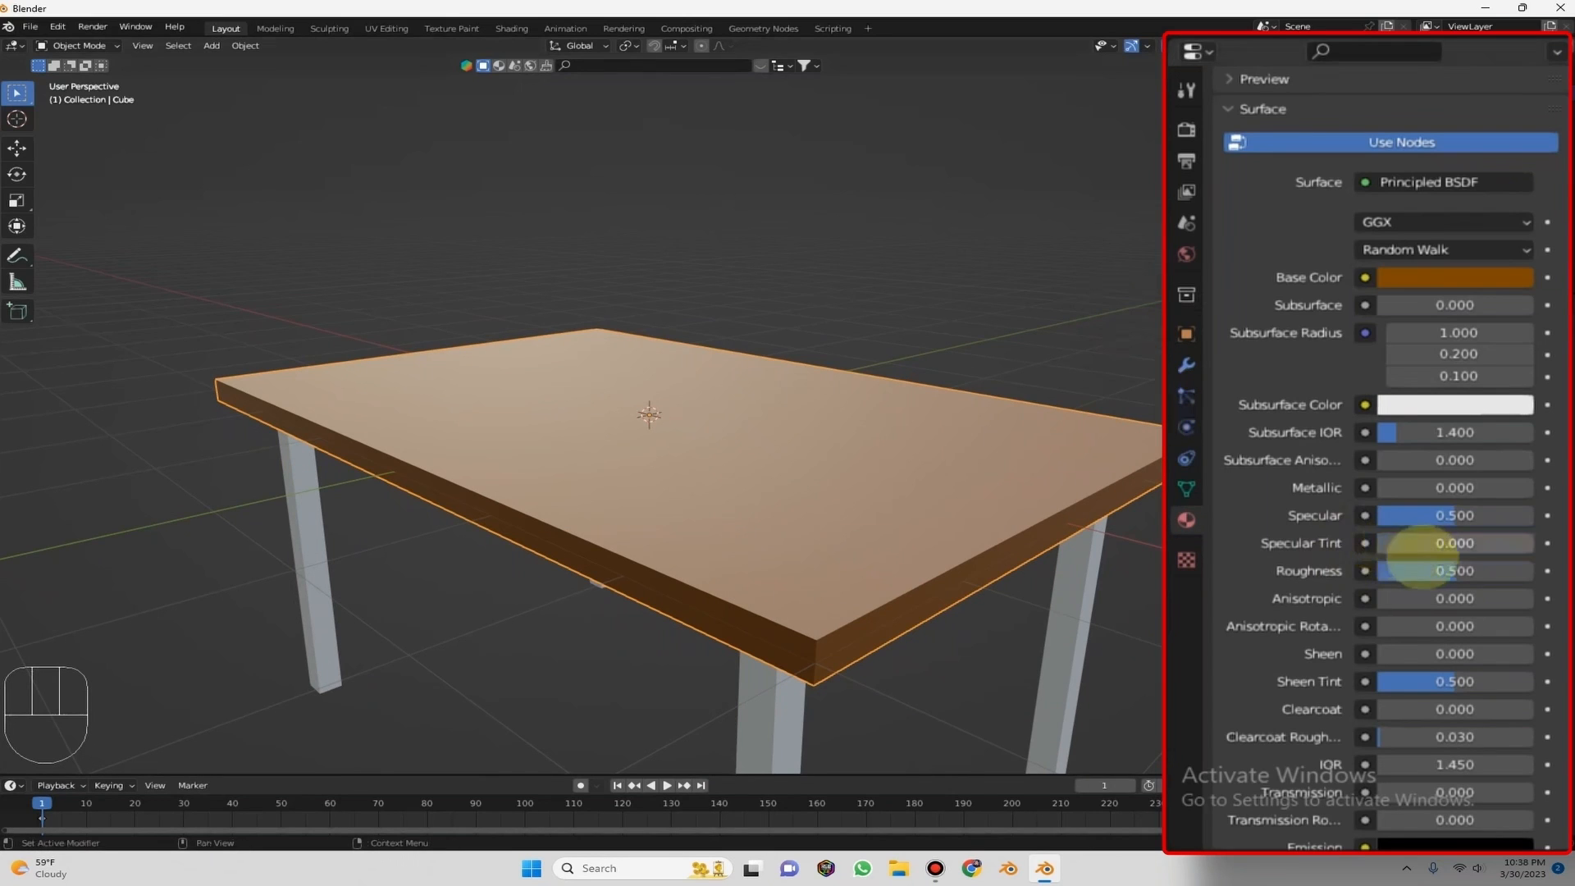
Compare the tabletop material at Roughness 1.000 and 0.331, finishing with a Roughness of 0.8.
{"action": "left_click", "coordinate": [1443, 569]}
{"action": "left_click_drag", "start_coordinate": [1453, 570], "coordinate": [1532, 570]}
{"action": "left_click_drag", "start_coordinate": [575, 410], "coordinate": [508, 415], "text": "alt"}
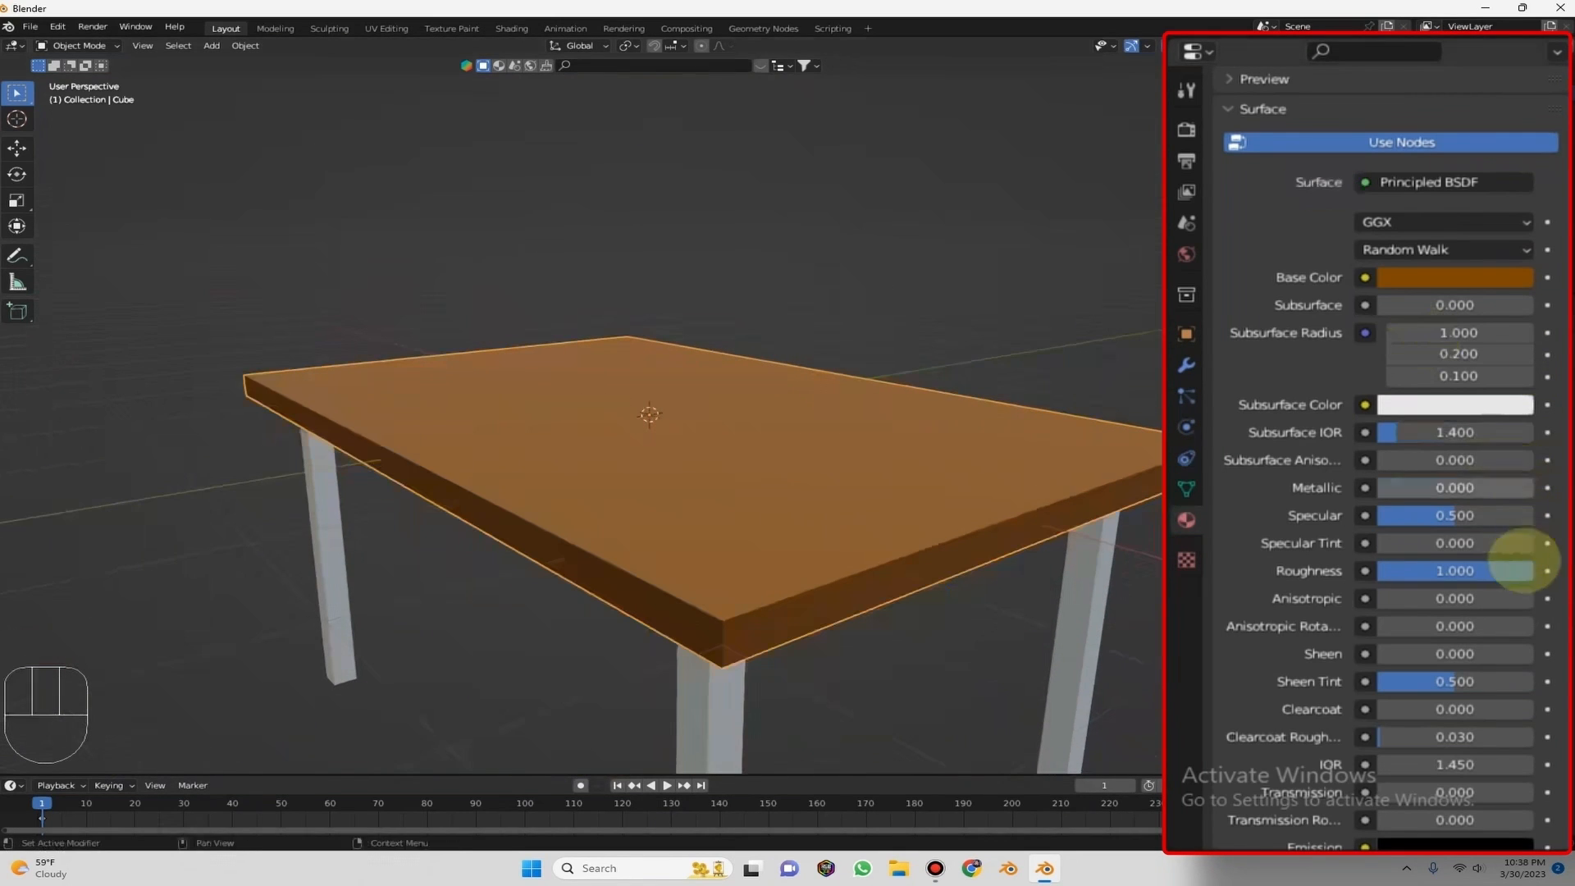
{"action": "left_click_drag", "start_coordinate": [1476, 570], "coordinate": [1429, 570]}
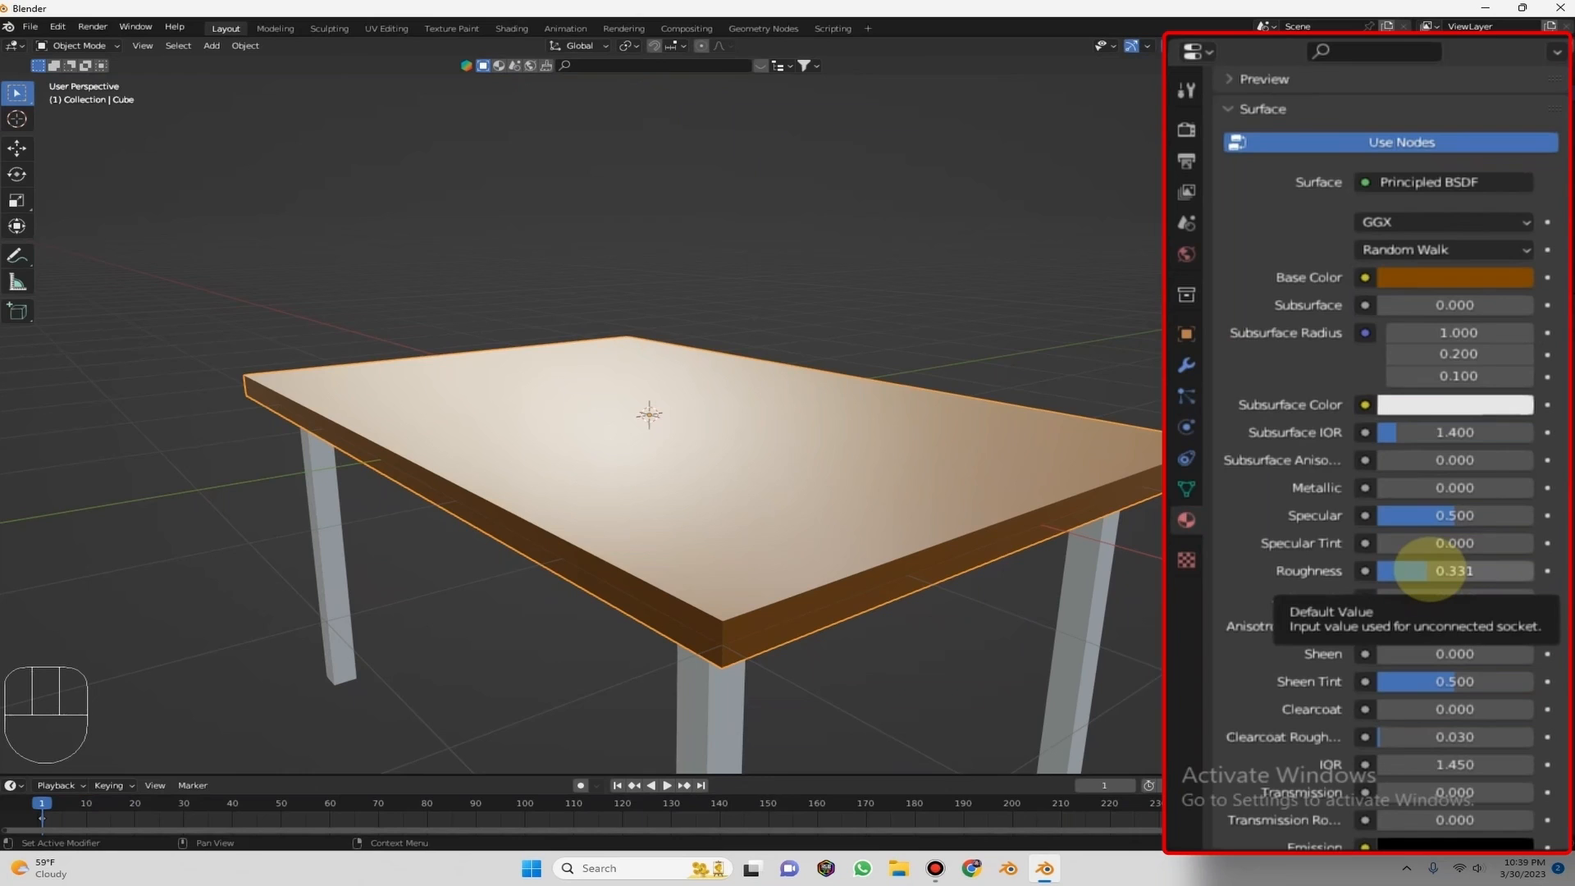
{"action": "left_click", "coordinate": [1430, 569]}
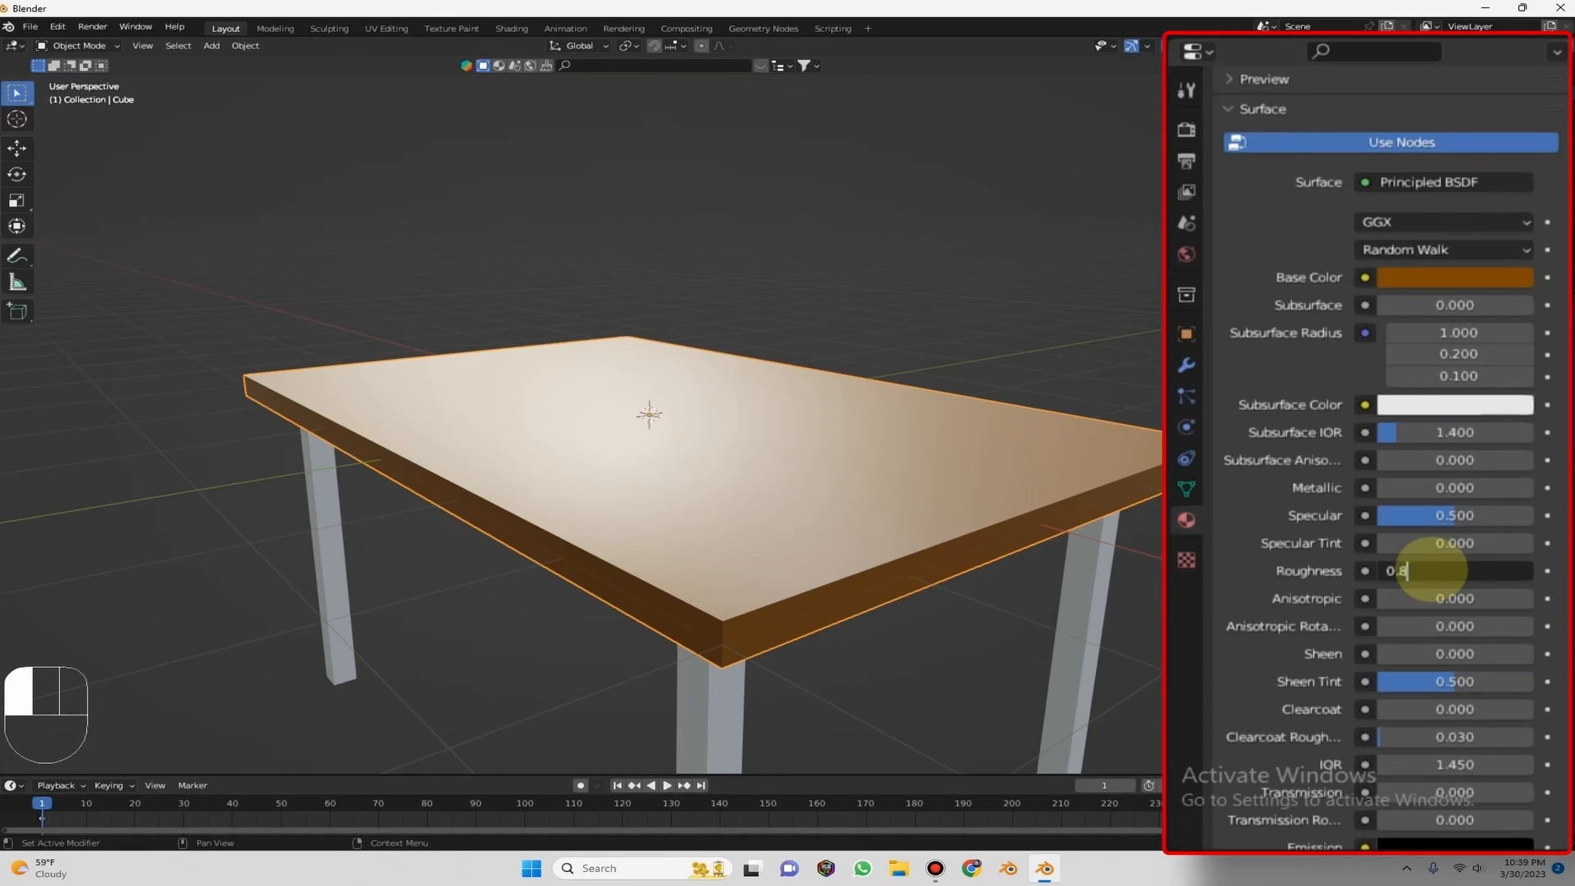
{"action": "key", "text": "Return"}
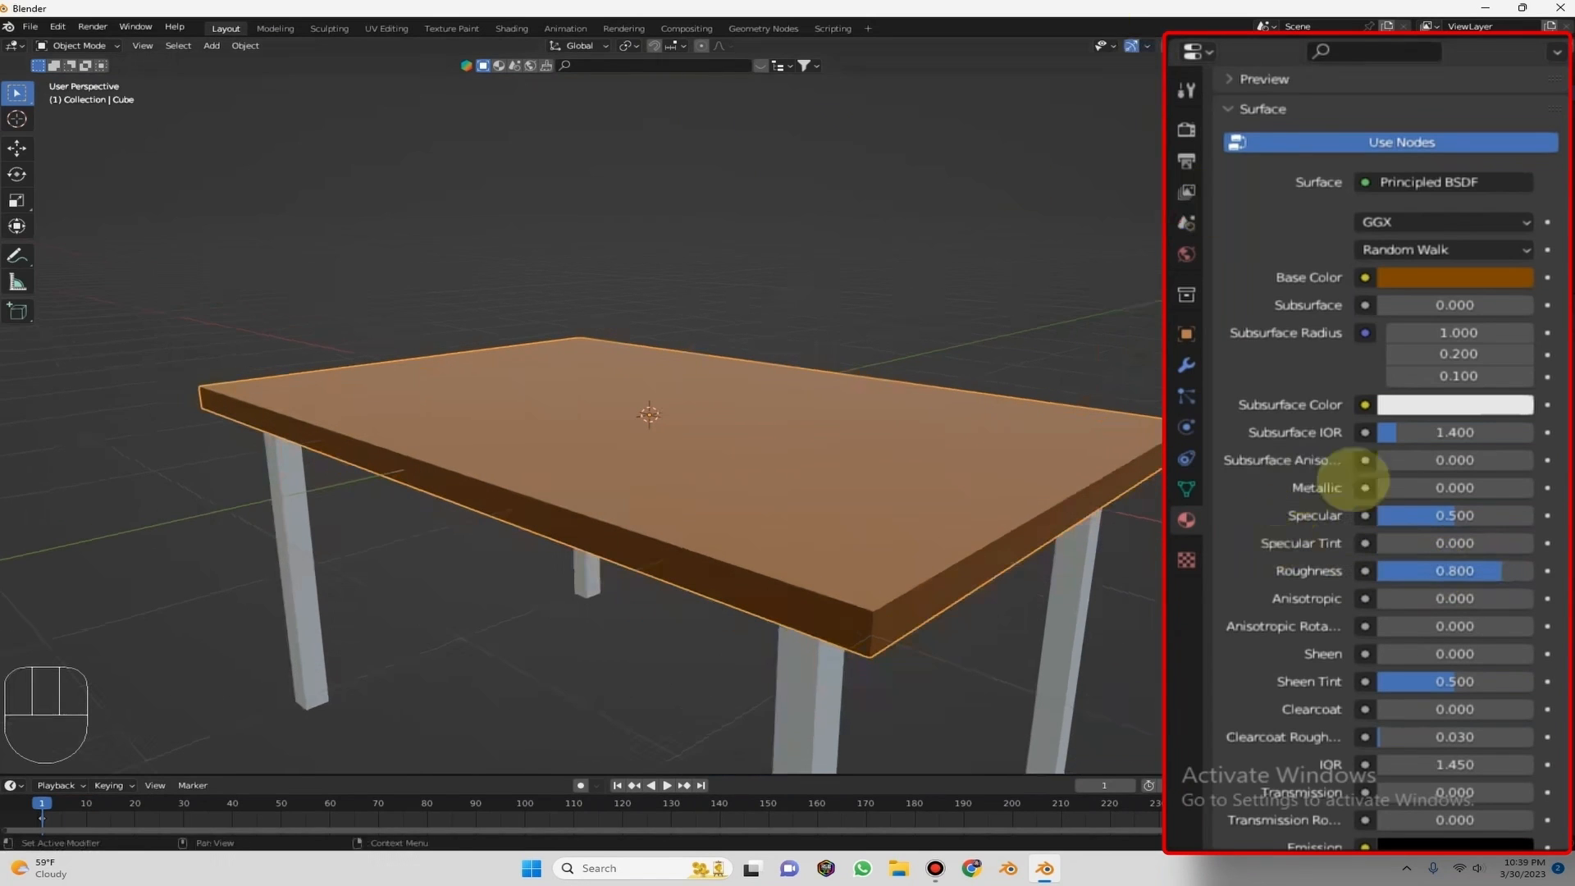
Set the tabletop material's Transmission to 1.000 and inspect the surface from different angles.
{"action": "scroll", "coordinate": [1394, 513], "scroll_direction": "down", "scroll_amount": 3}
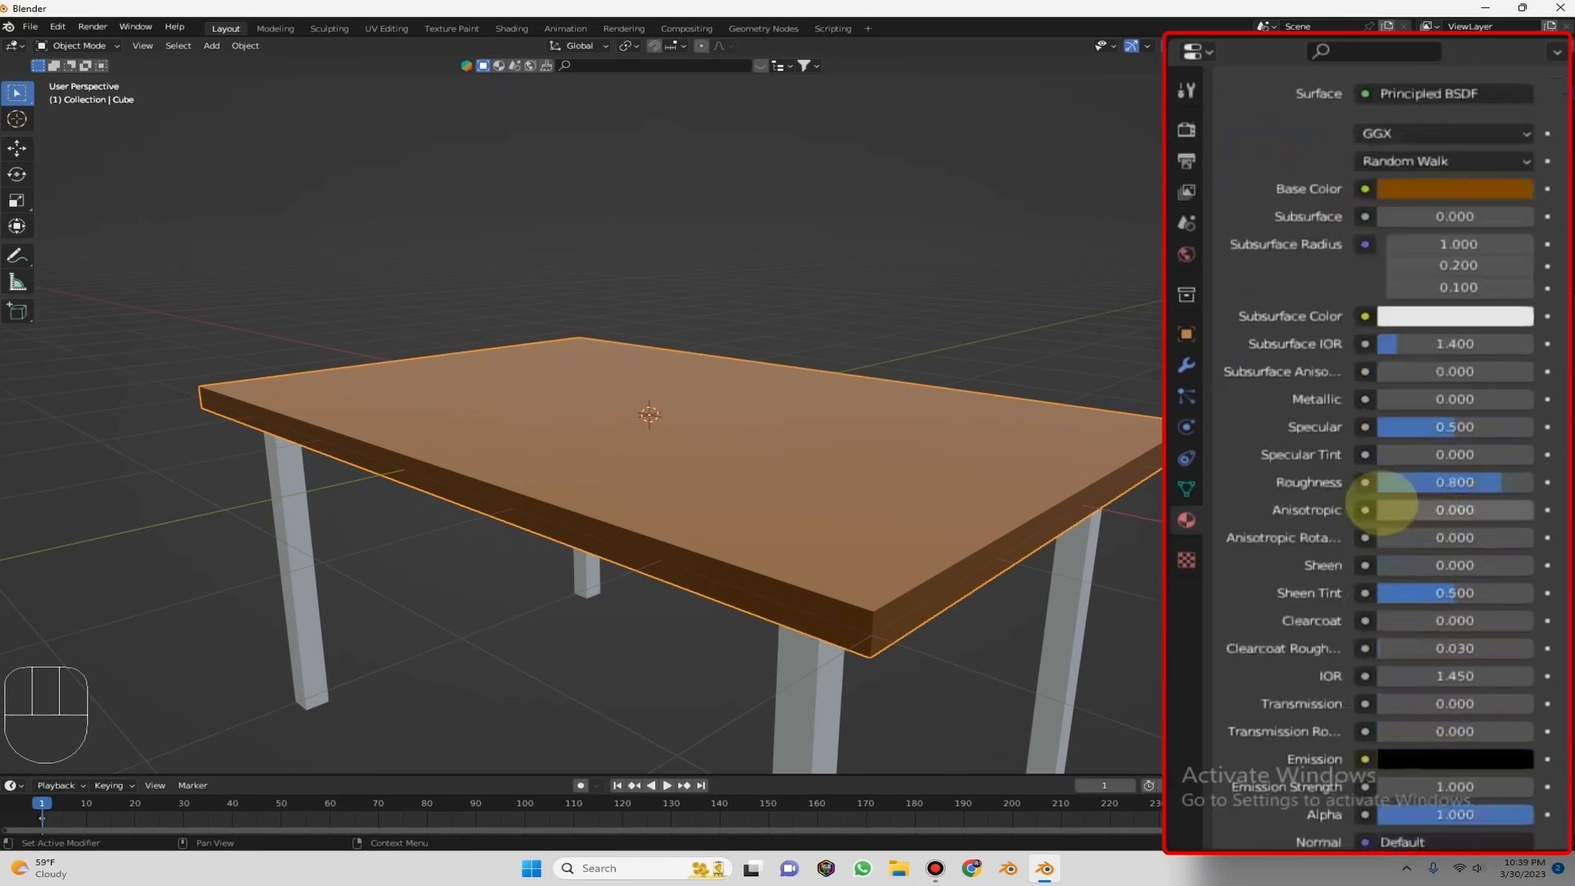
{"action": "scroll", "coordinate": [1386, 509], "scroll_direction": "down", "scroll_amount": 6}
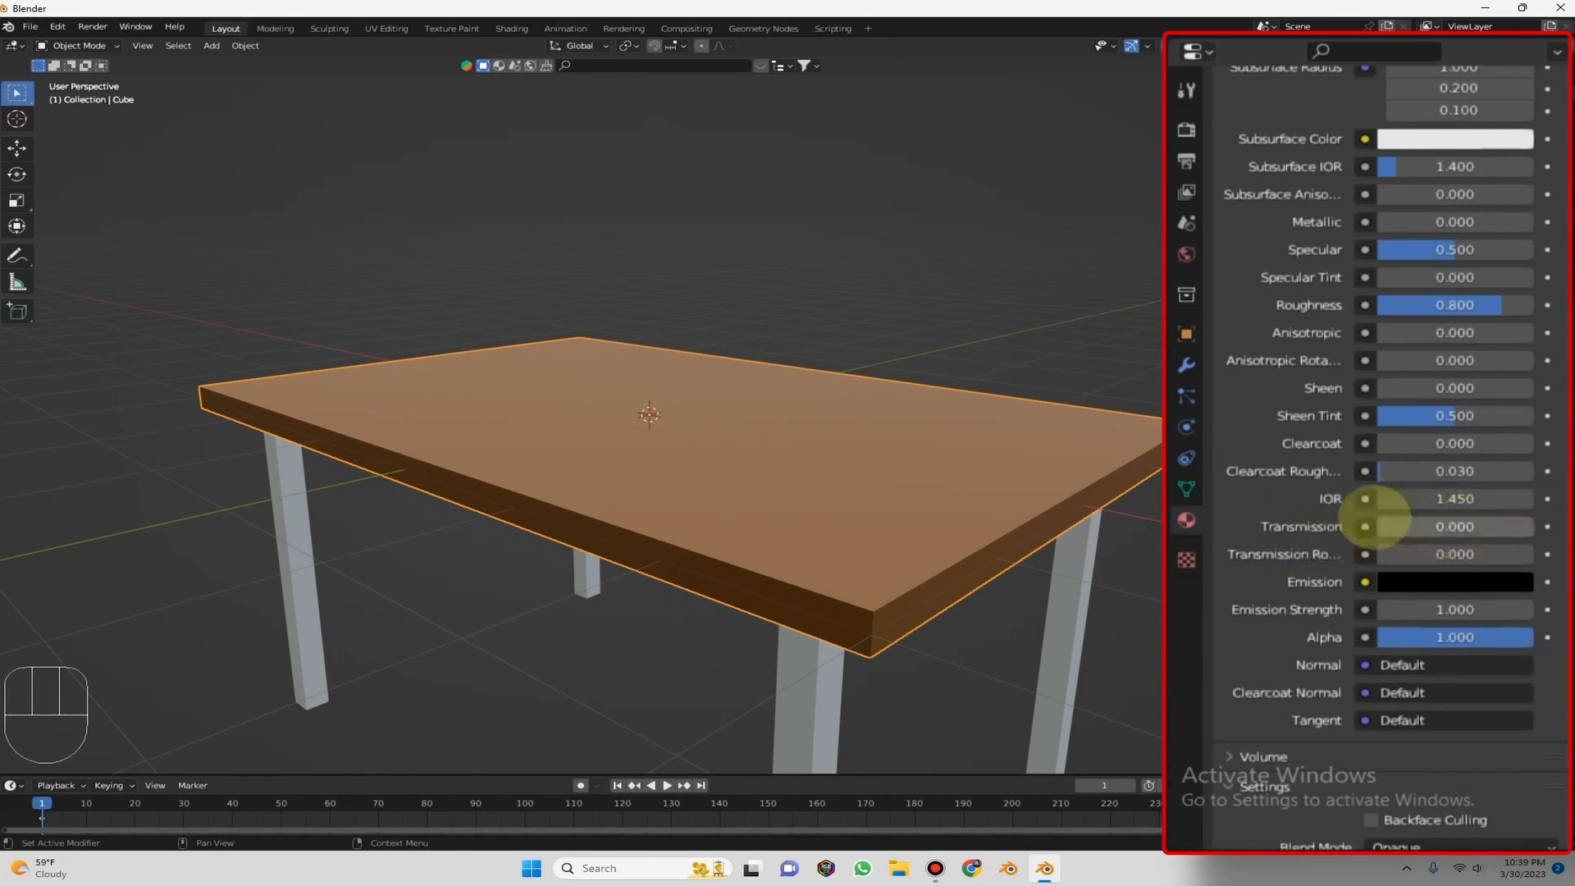
{"action": "left_click_drag", "start_coordinate": [1415, 526], "coordinate": [1530, 525]}
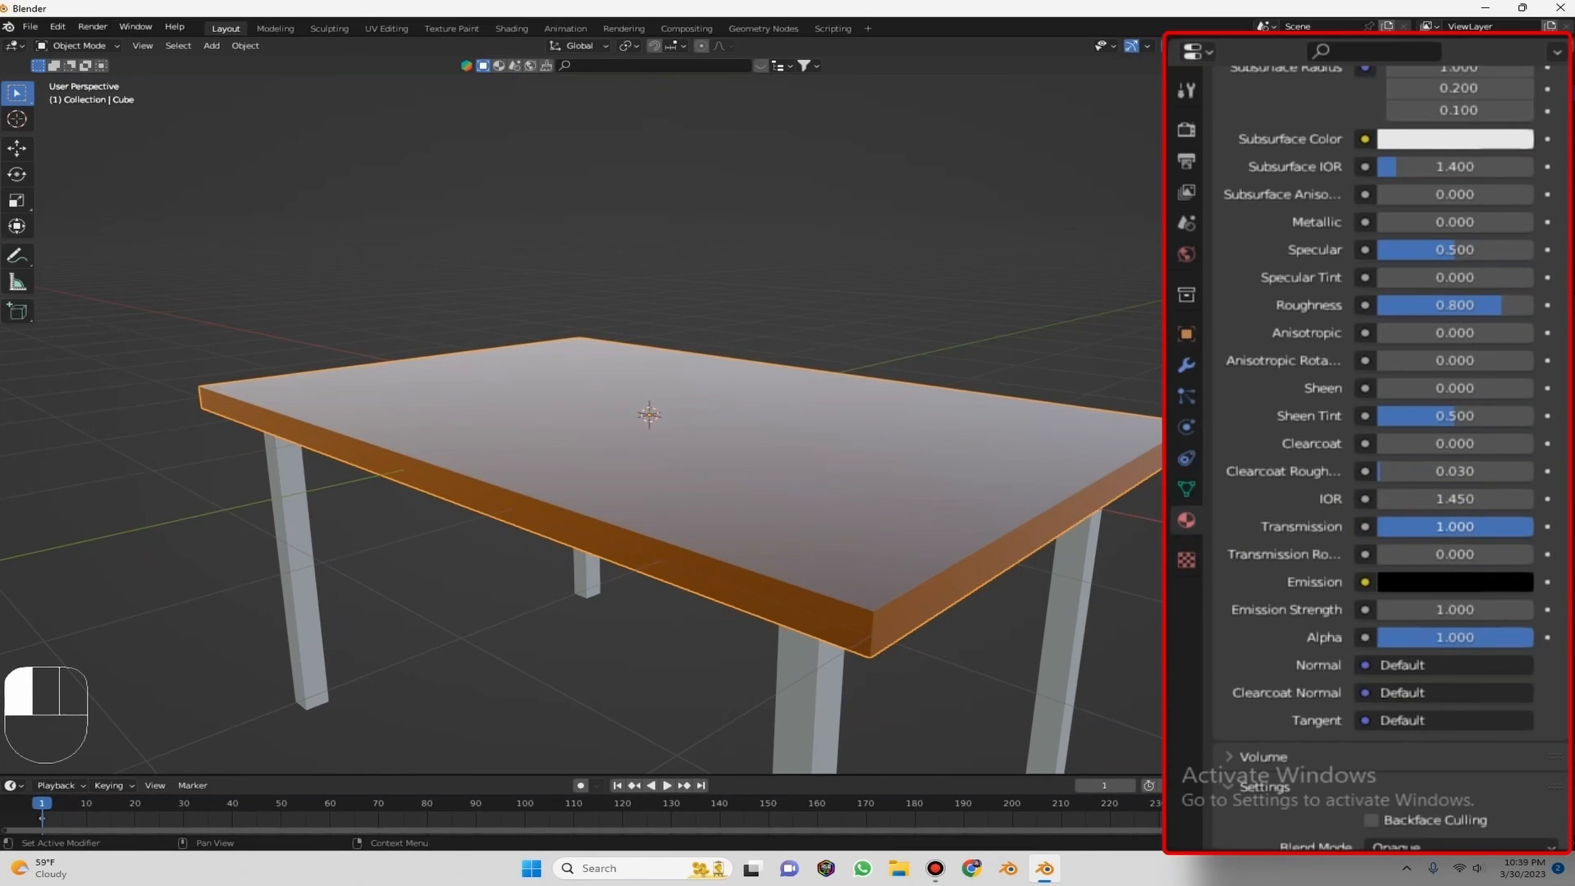
{"action": "middle_click_drag", "start_coordinate": [1047, 195], "coordinate": [1008, 201]}
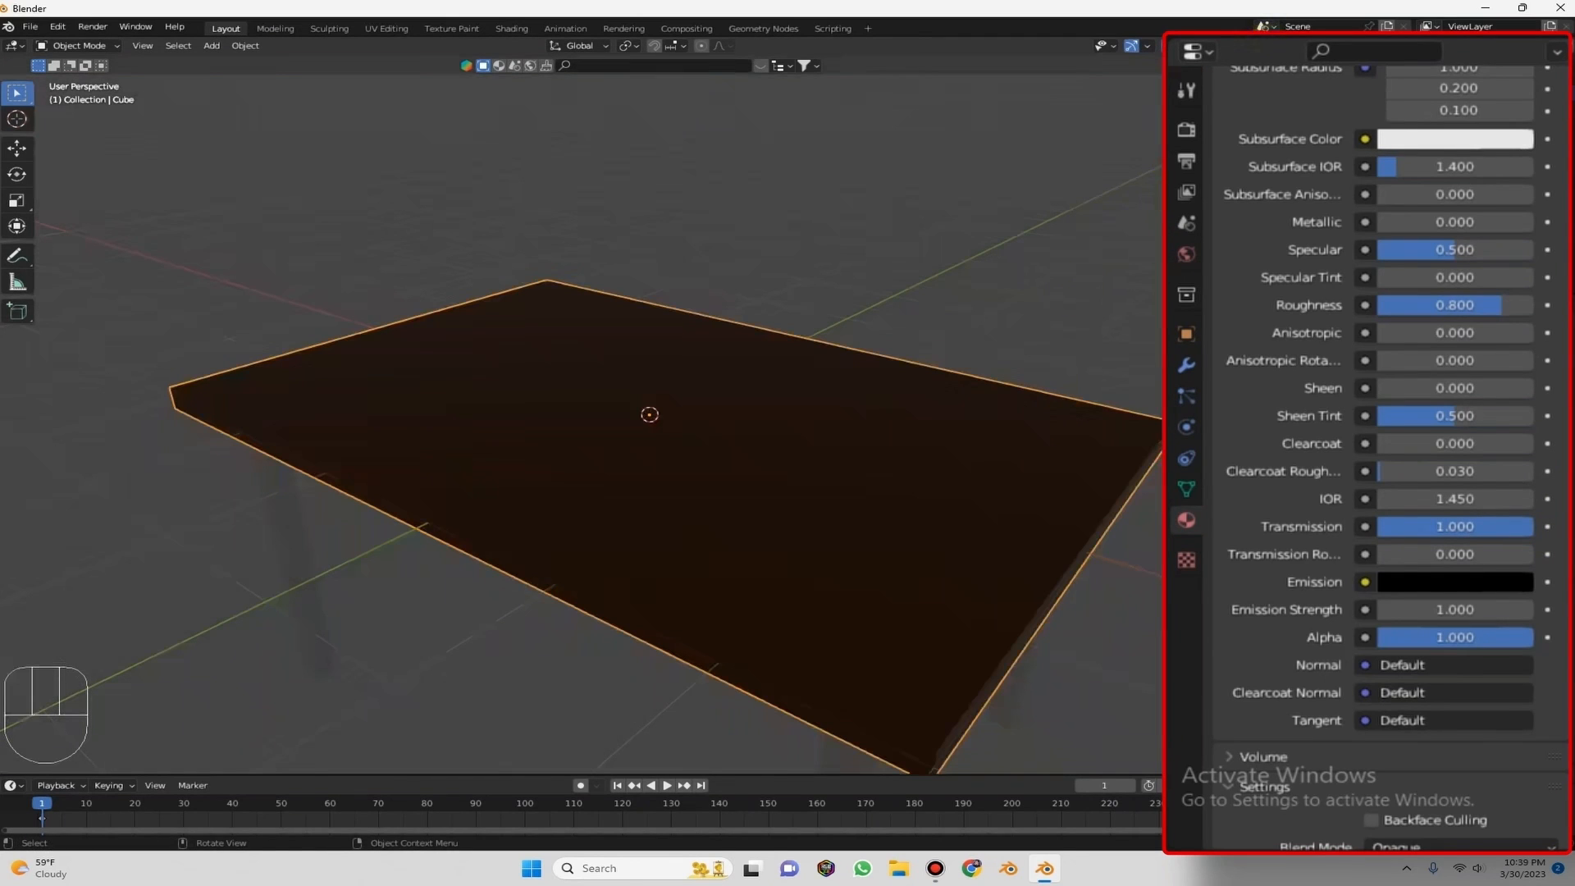
{"action": "left_click_drag", "start_coordinate": [1250, 119], "coordinate": [1264, 82]}
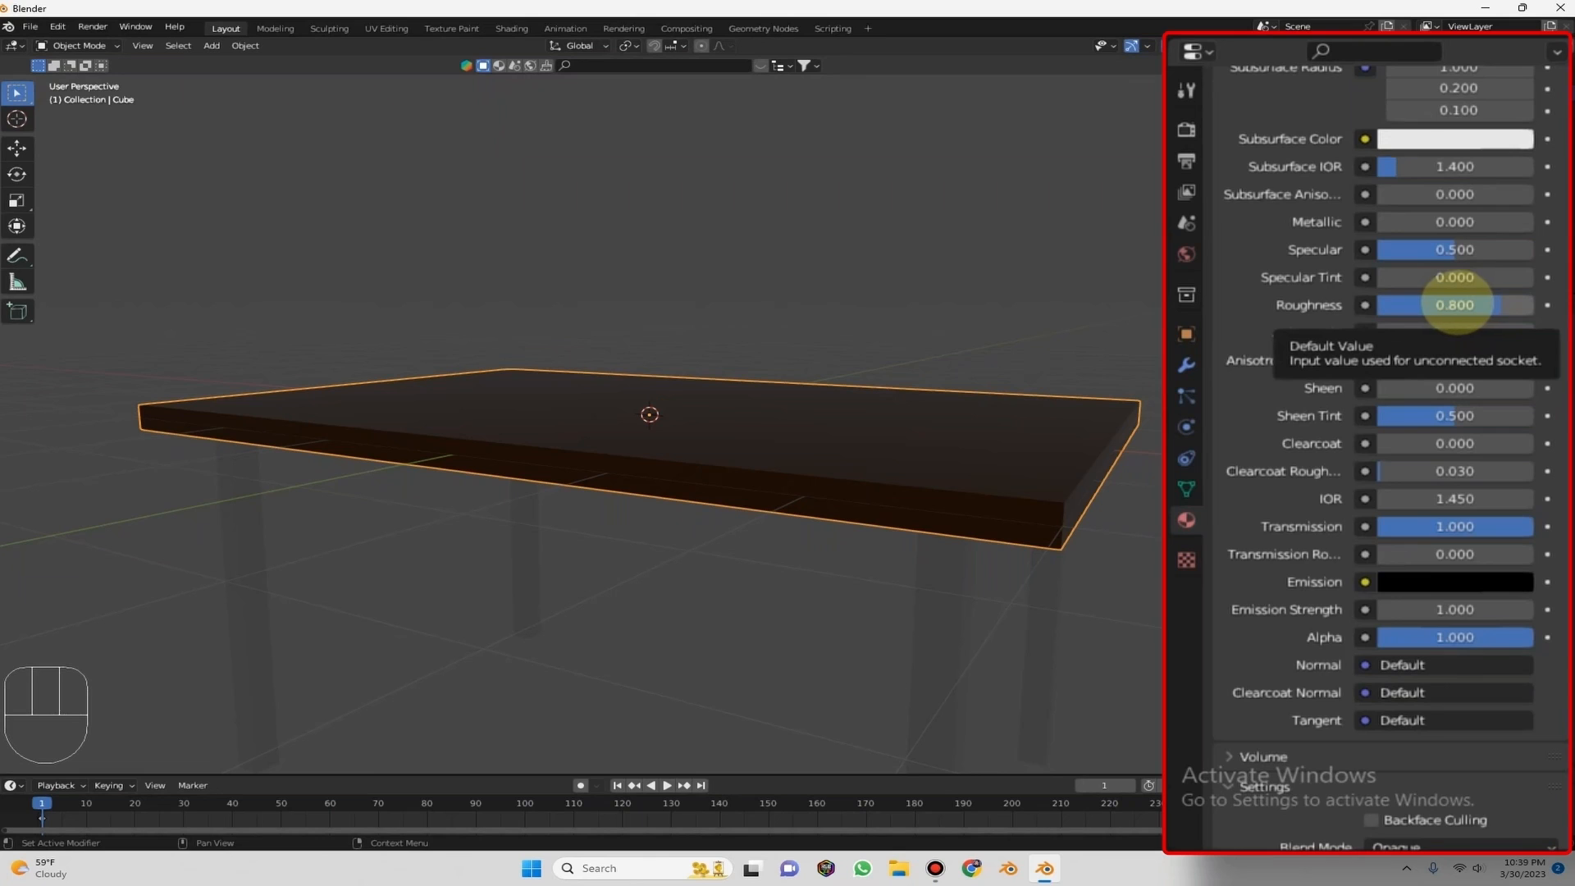
Lower the tabletop material's Roughness to 0.000 and inspect the transmissive surface from another angle.
{"action": "left_click", "coordinate": [1455, 304]}
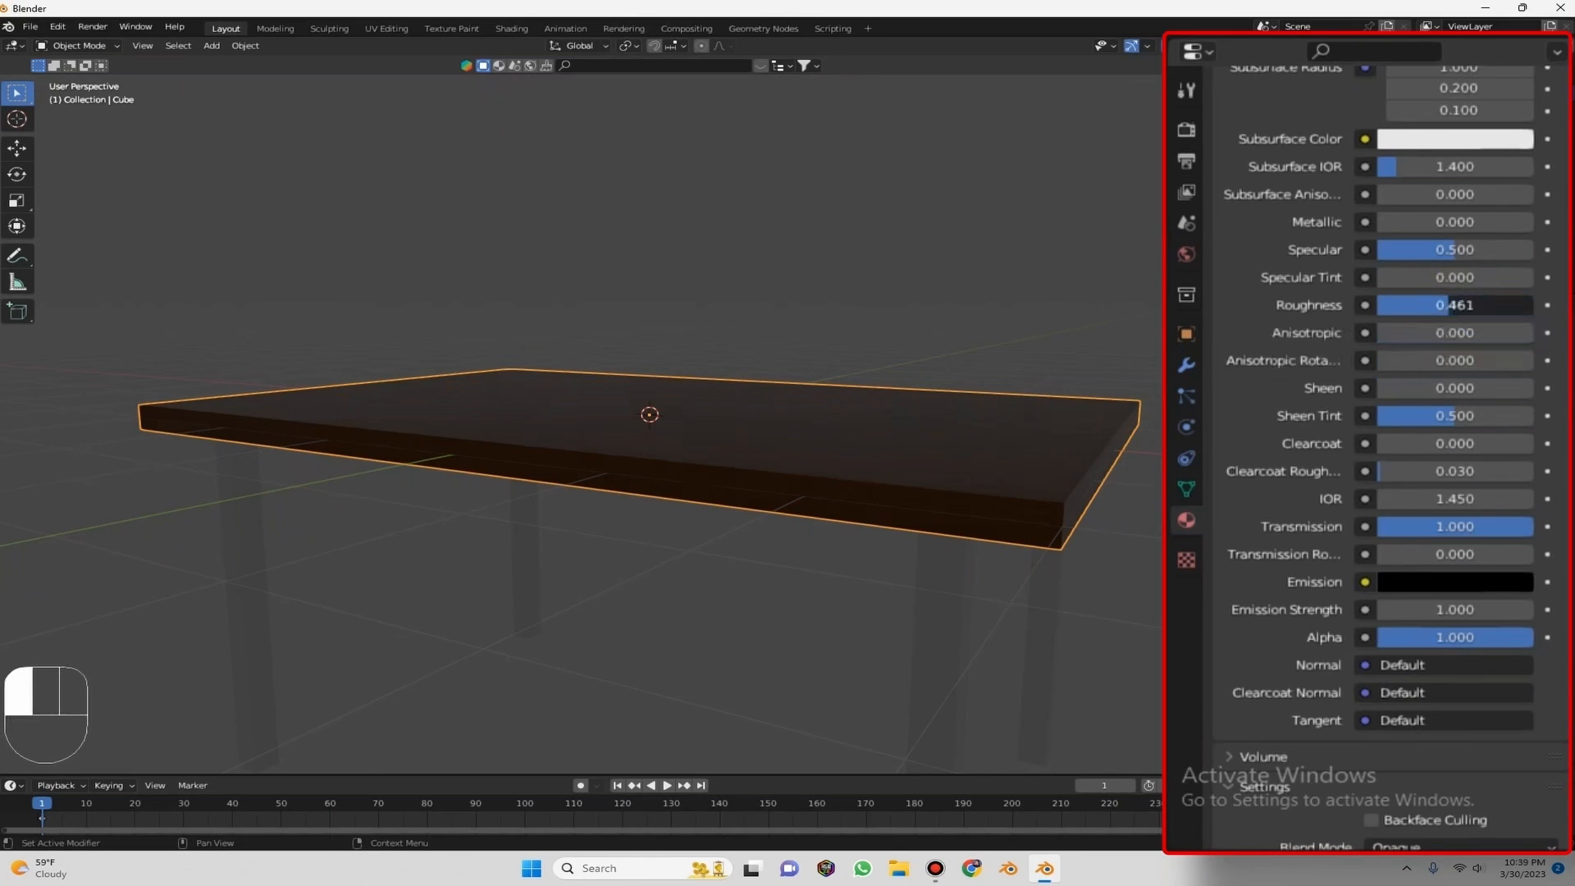
{"action": "left_click_drag", "start_coordinate": [1380, 305], "coordinate": [1377, 305]}
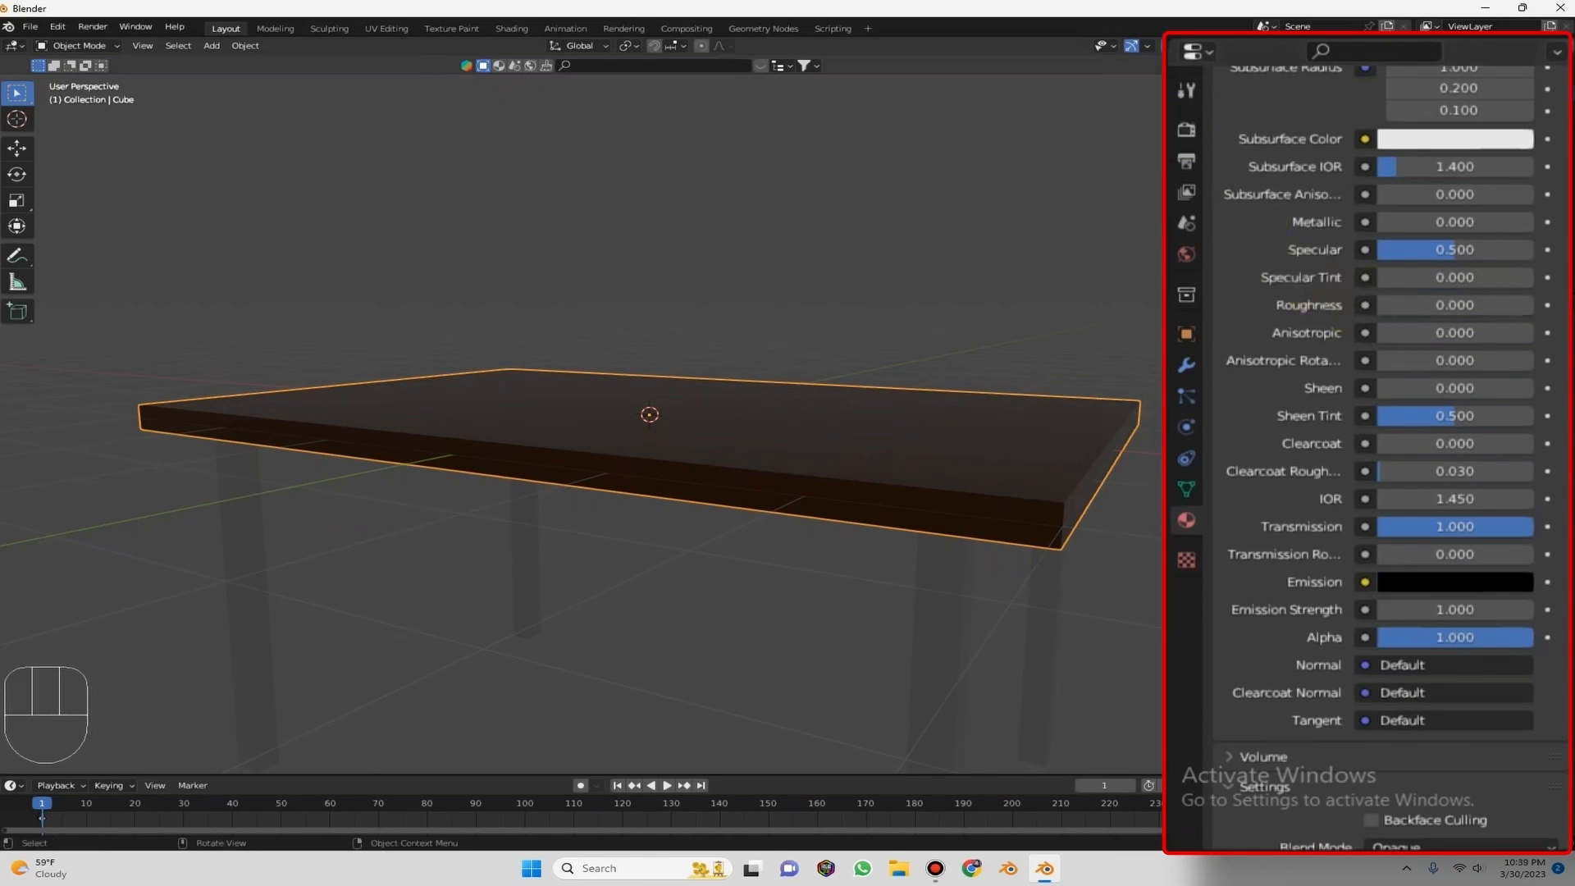
{"action": "scroll", "coordinate": [1255, 132], "scroll_direction": "up", "scroll_amount": 1}
{"action": "left_click_drag", "start_coordinate": [1254, 131], "coordinate": [1154, 169]}
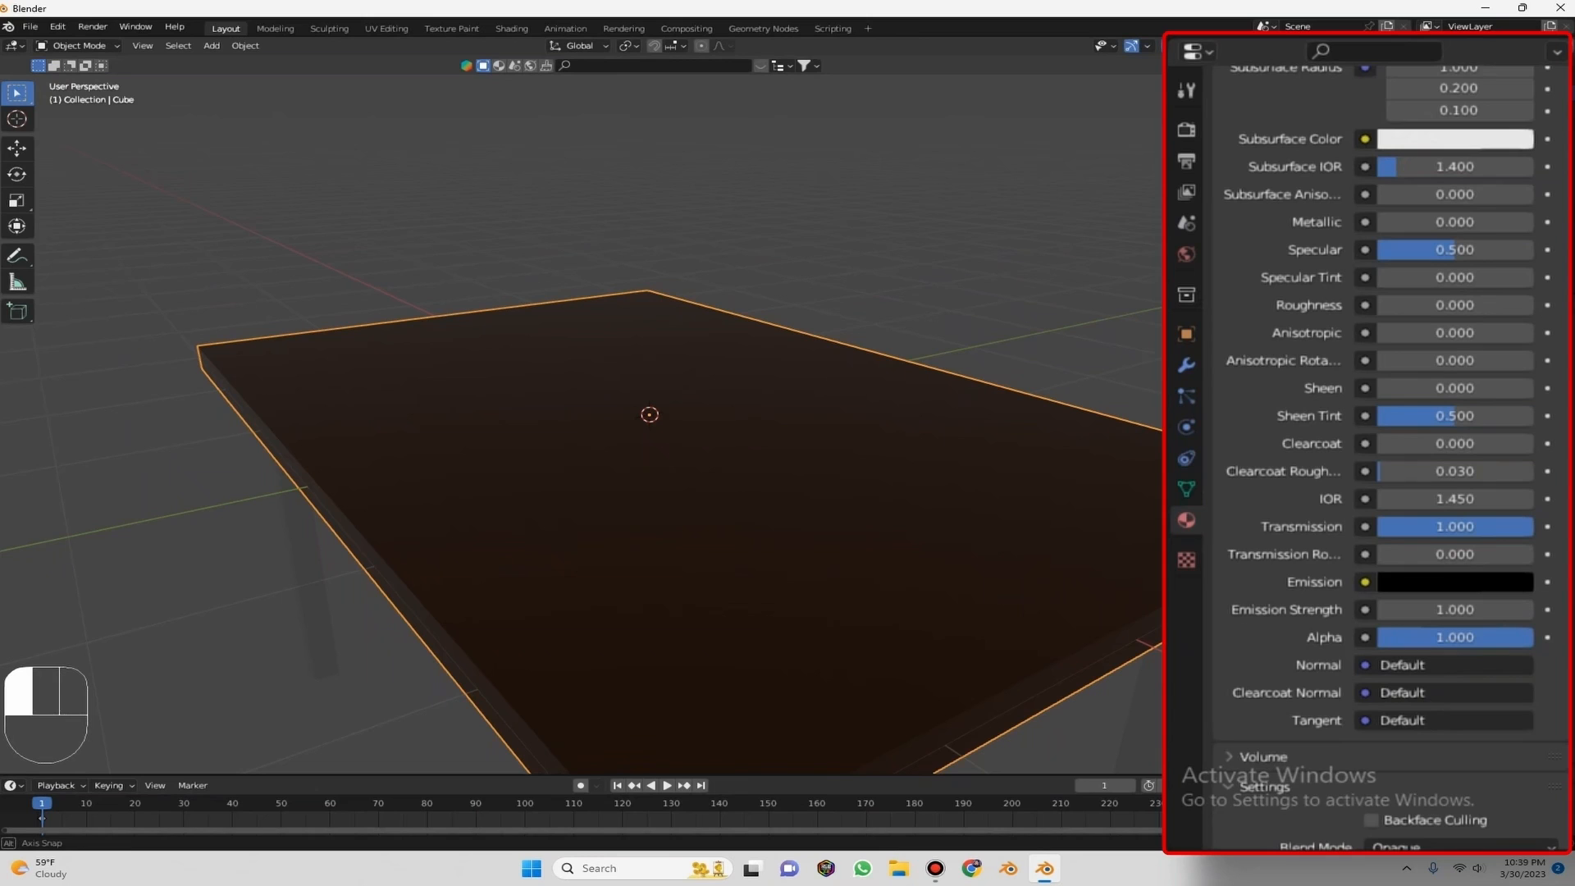
Switch the scene's render engine from Eevee to Cycles.
{"action": "left_click_drag", "start_coordinate": [1154, 168], "coordinate": [1181, 72]}
{"action": "left_click", "coordinate": [1186, 128]}
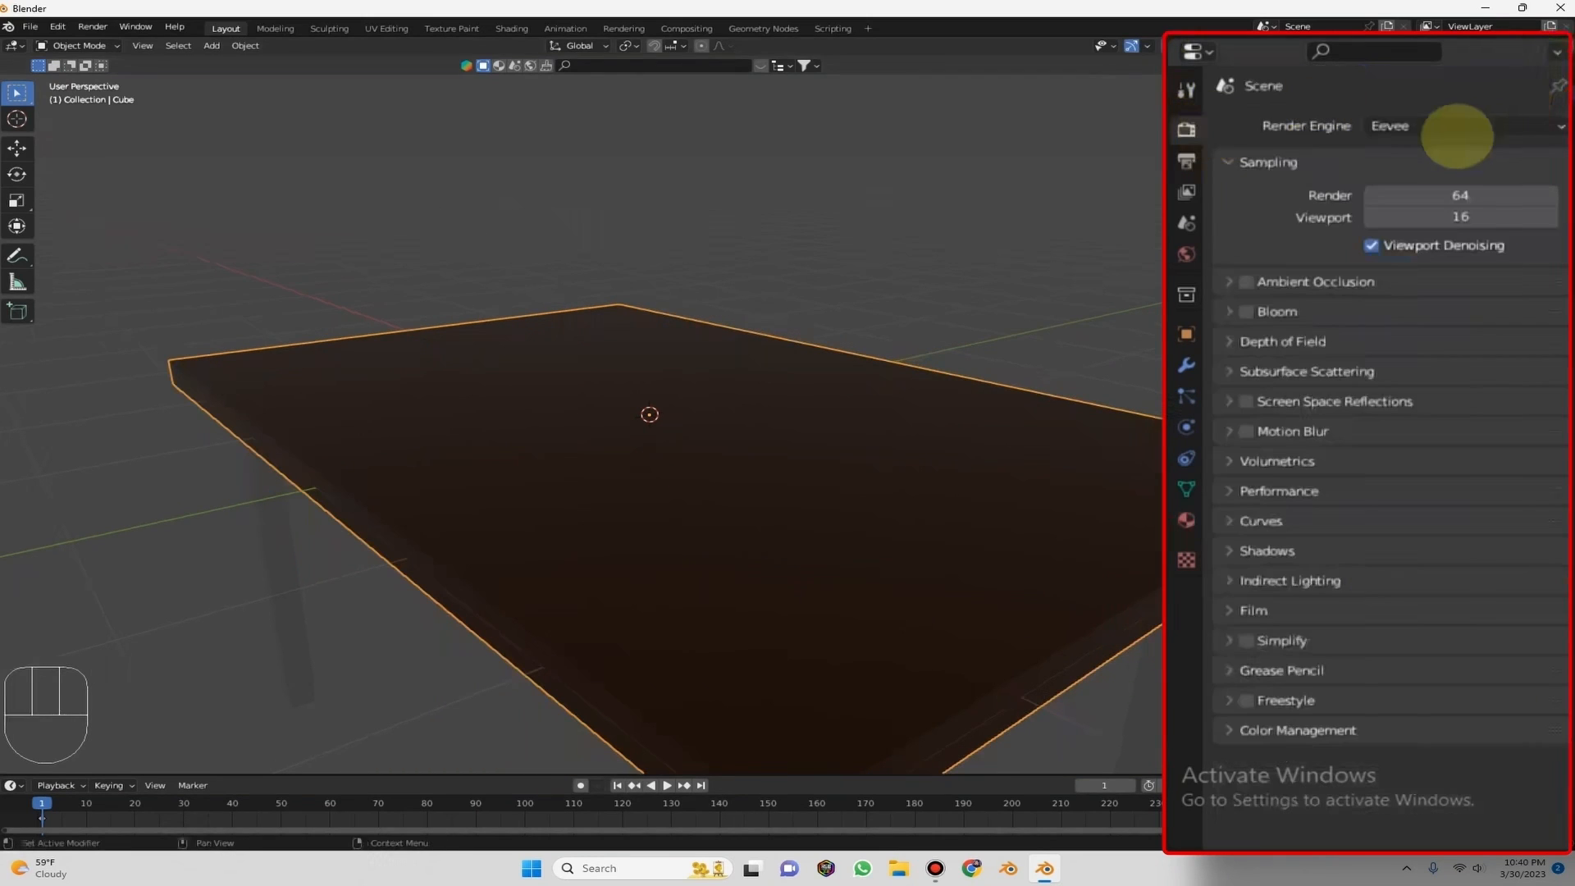
{"action": "left_click", "coordinate": [1456, 136]}
{"action": "left_click", "coordinate": [1331, 197]}
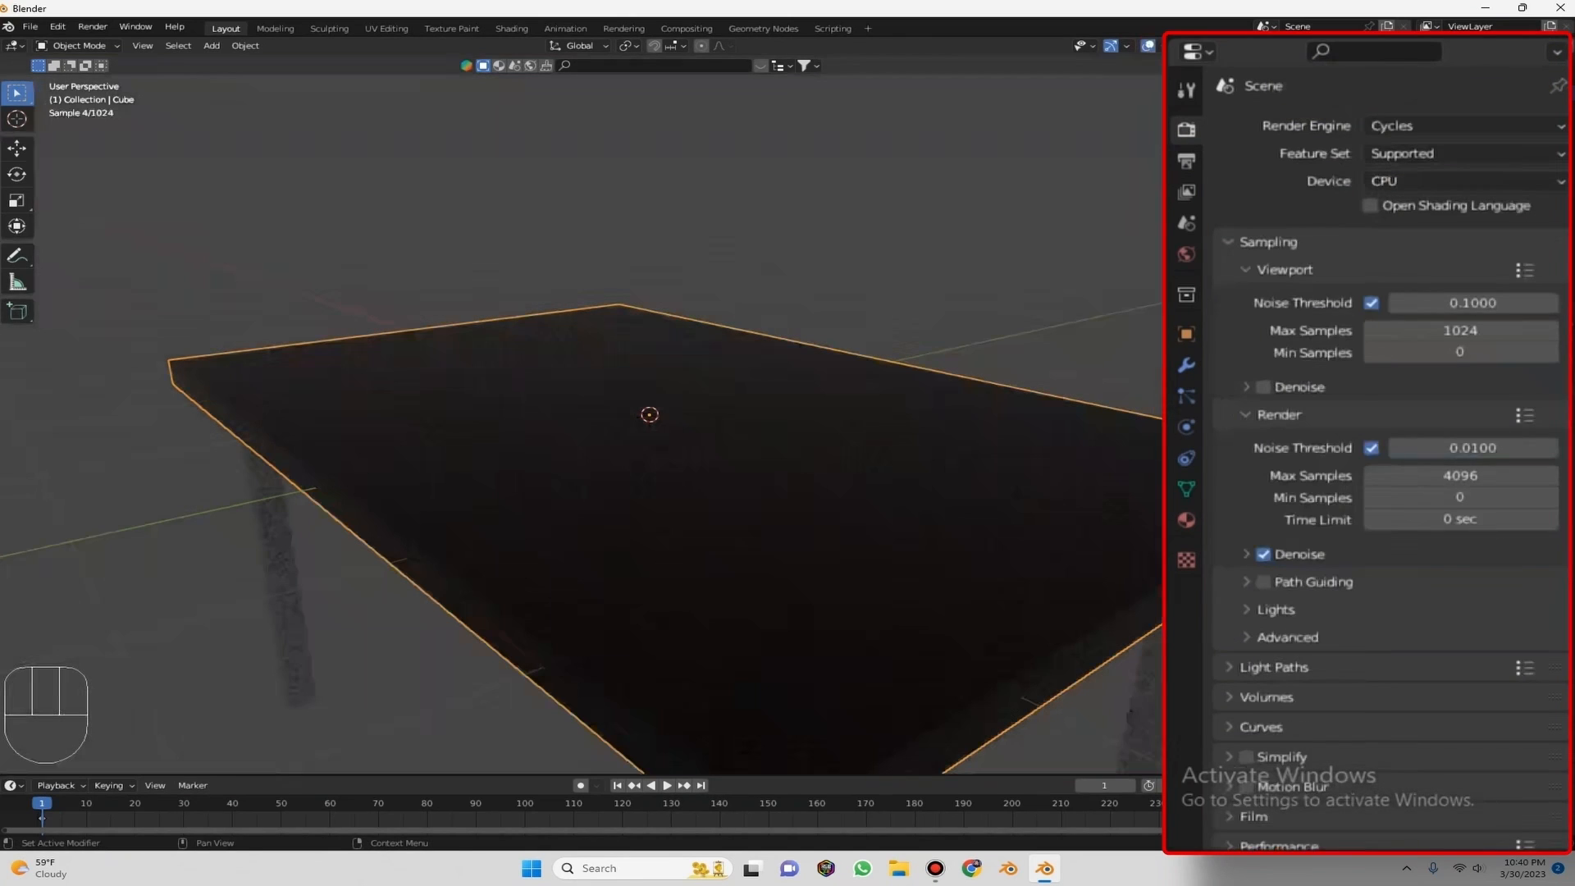
Brighten the tabletop material's base colour by raising its Value, and inspect the transmissive surface from different angles.
{"action": "left_click_drag", "start_coordinate": [1251, 119], "coordinate": [1286, 164]}
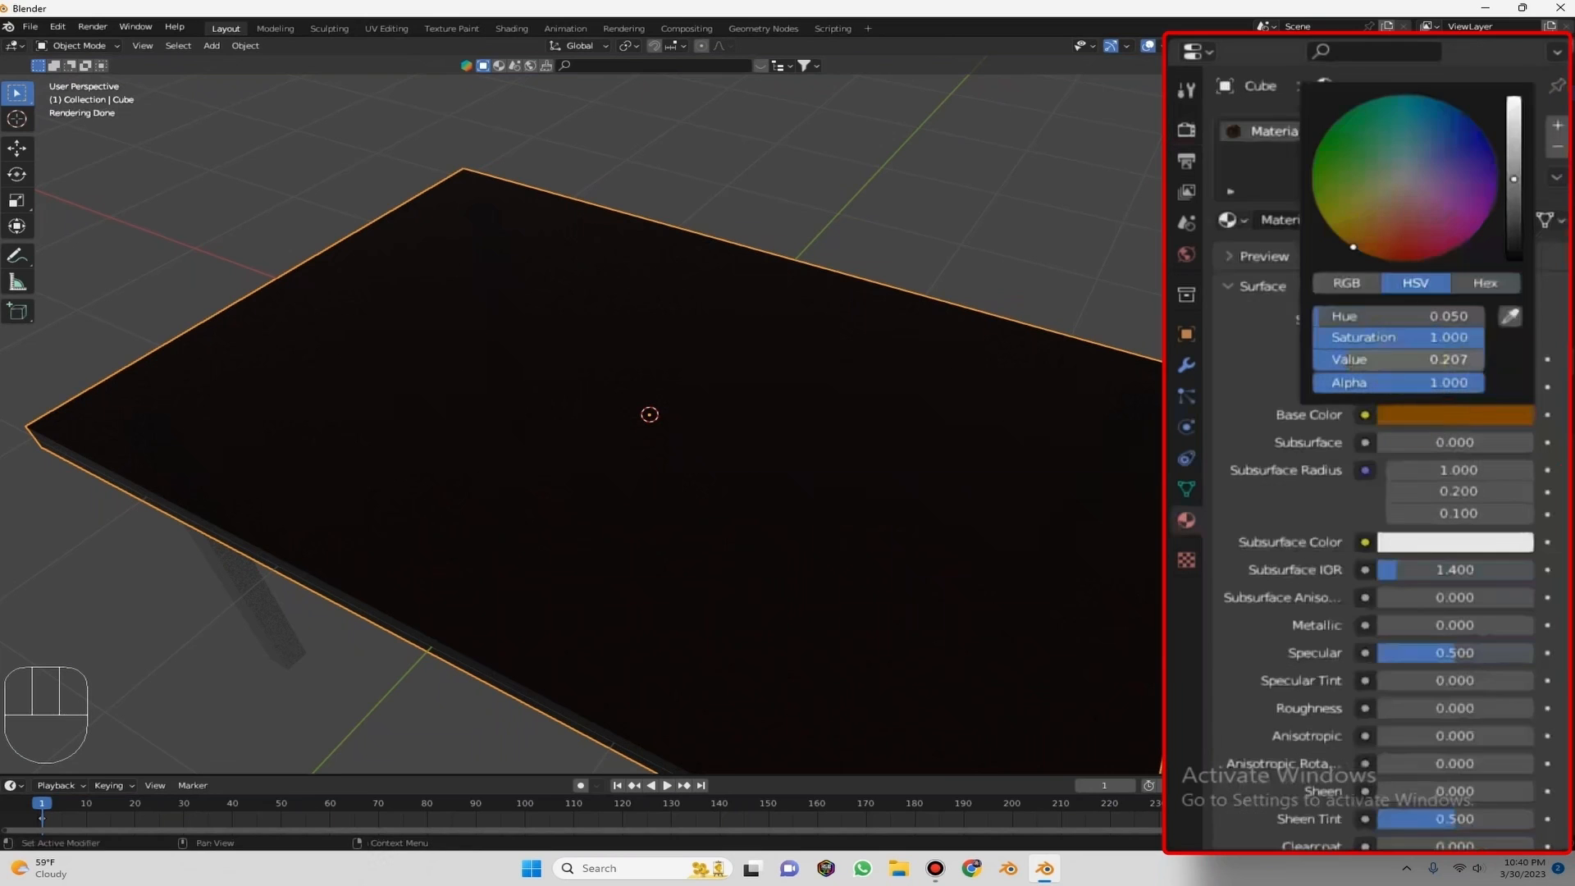
{"action": "left_click_drag", "start_coordinate": [1398, 359], "coordinate": [1534, 359]}
{"action": "left_click_drag", "start_coordinate": [1255, 127], "coordinate": [1141, 113]}
Switch the render engine back to Eevee and inspect the tabletop's reflections from different angles.
{"action": "left_click", "coordinate": [1186, 130]}
{"action": "left_click", "coordinate": [1391, 125]}
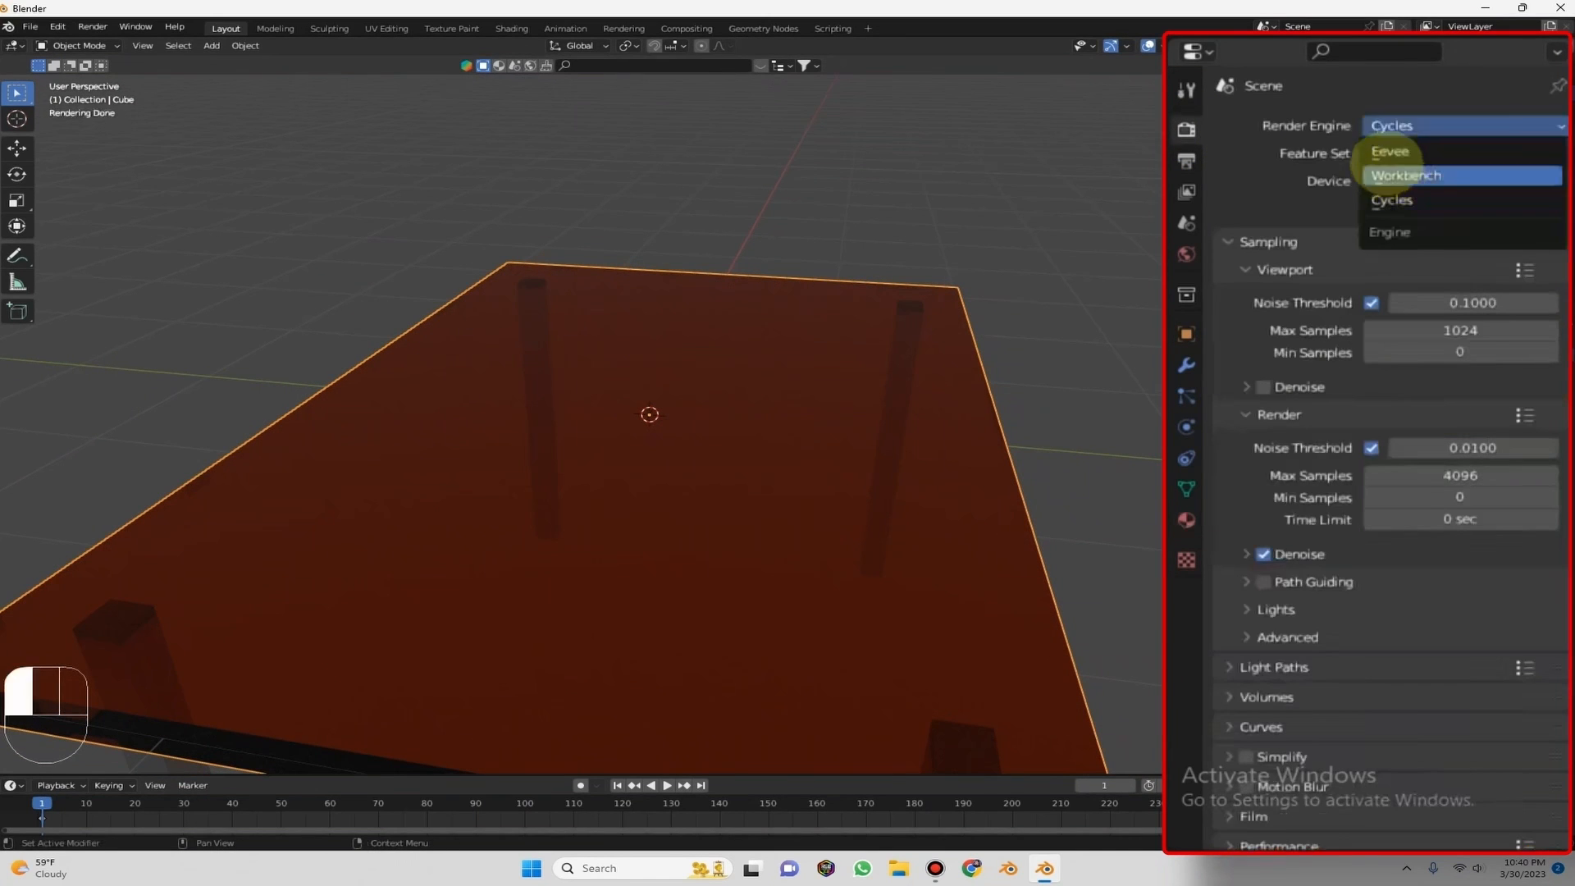
{"action": "left_click", "coordinate": [1390, 152]}
{"action": "left_click_drag", "start_coordinate": [1234, 127], "coordinate": [1345, 174]}
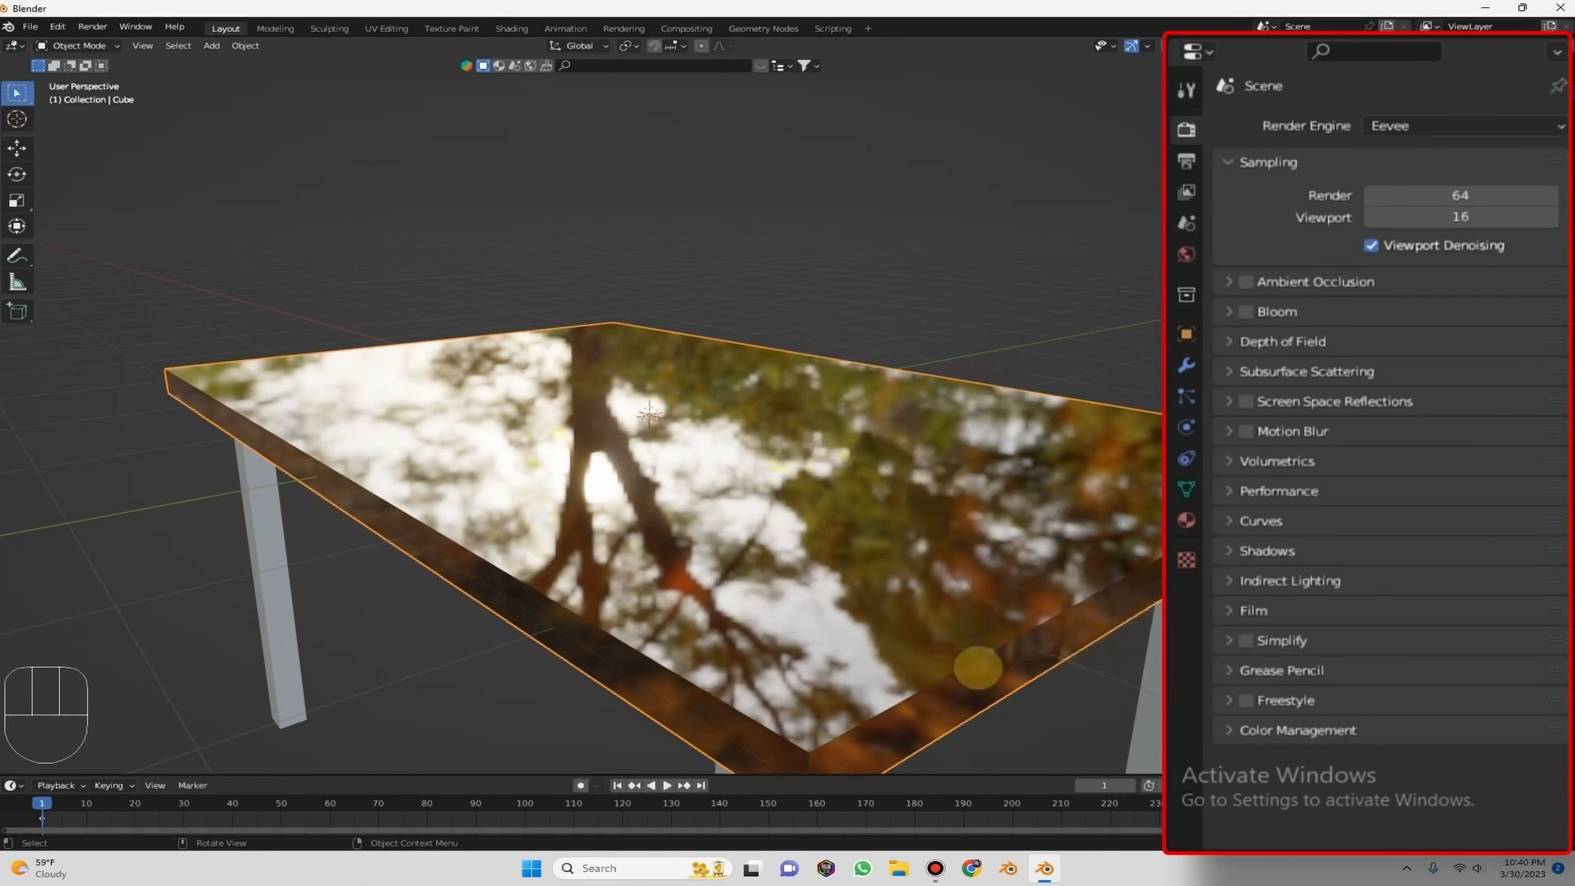
{"action": "left_click_drag", "start_coordinate": [1103, 412], "coordinate": [1020, 246]}
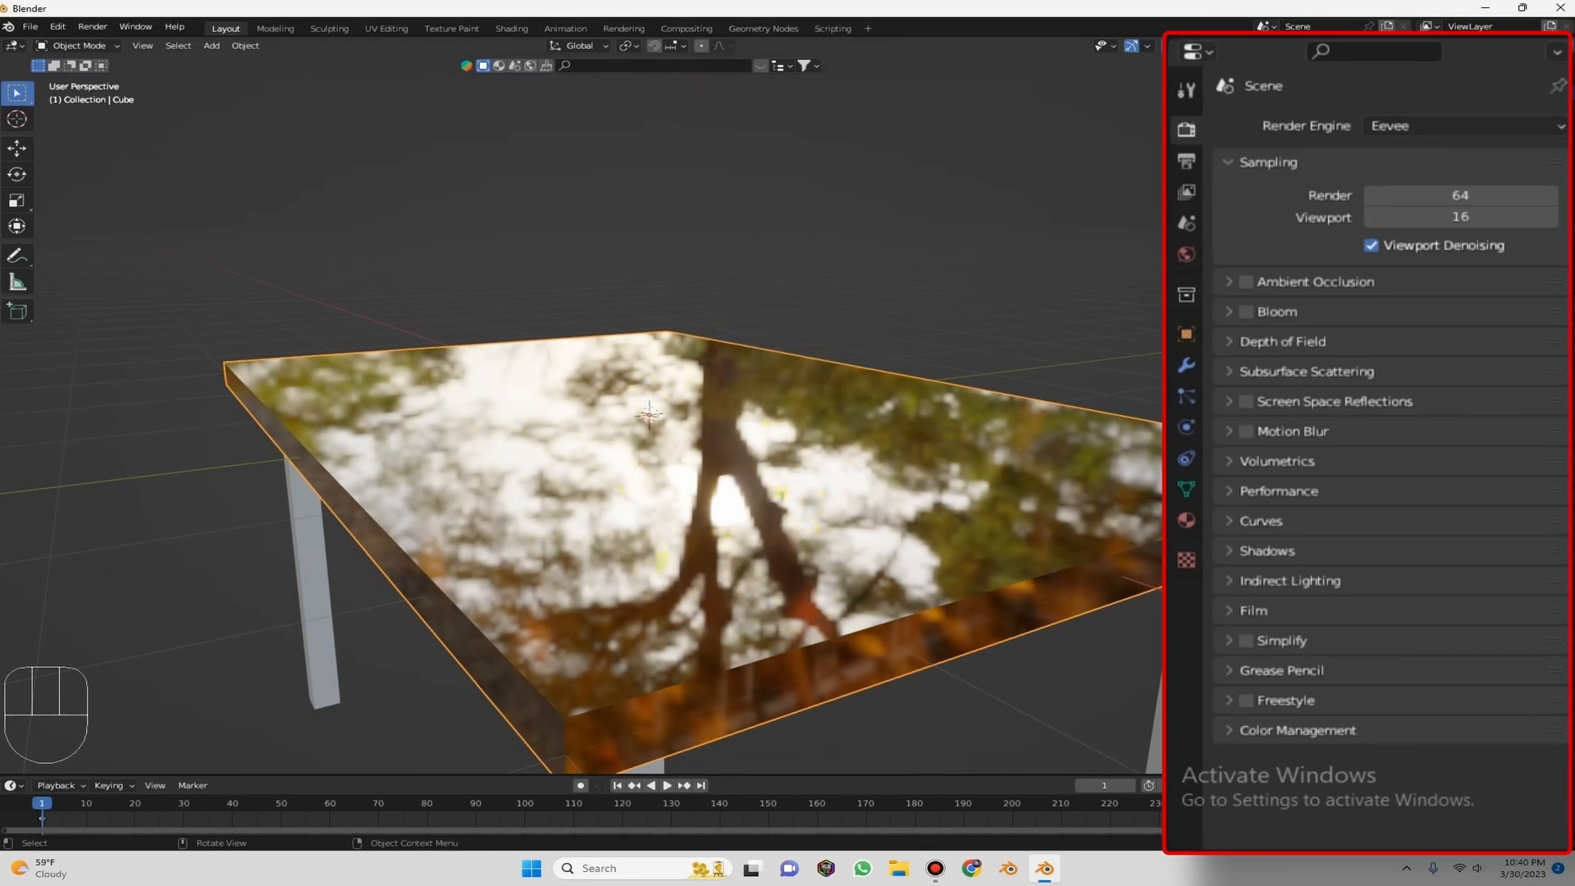
{"action": "left_click_drag", "start_coordinate": [649, 415], "coordinate": [649, 414]}
Set the Value of the tabletop material's base colour to 0.2.
{"action": "left_click", "coordinate": [1186, 520]}
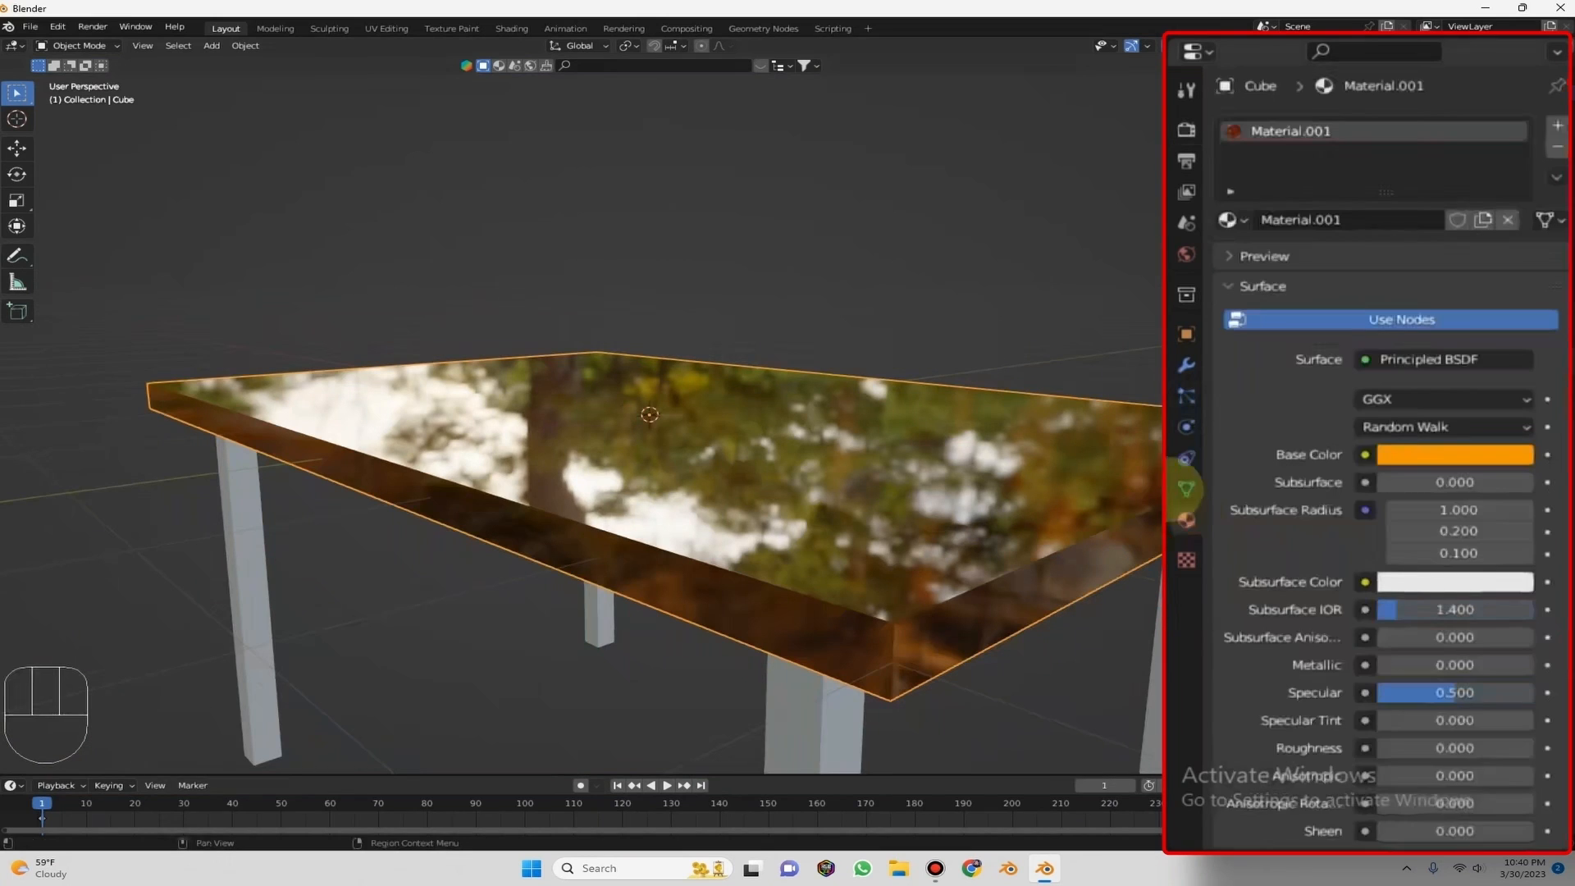
{"action": "left_click", "coordinate": [1411, 454]}
{"action": "left_click_drag", "start_coordinate": [1394, 399], "coordinate": [1329, 400]}
{"action": "left_click", "coordinate": [1328, 400]}
{"action": "type", "text": "0"}
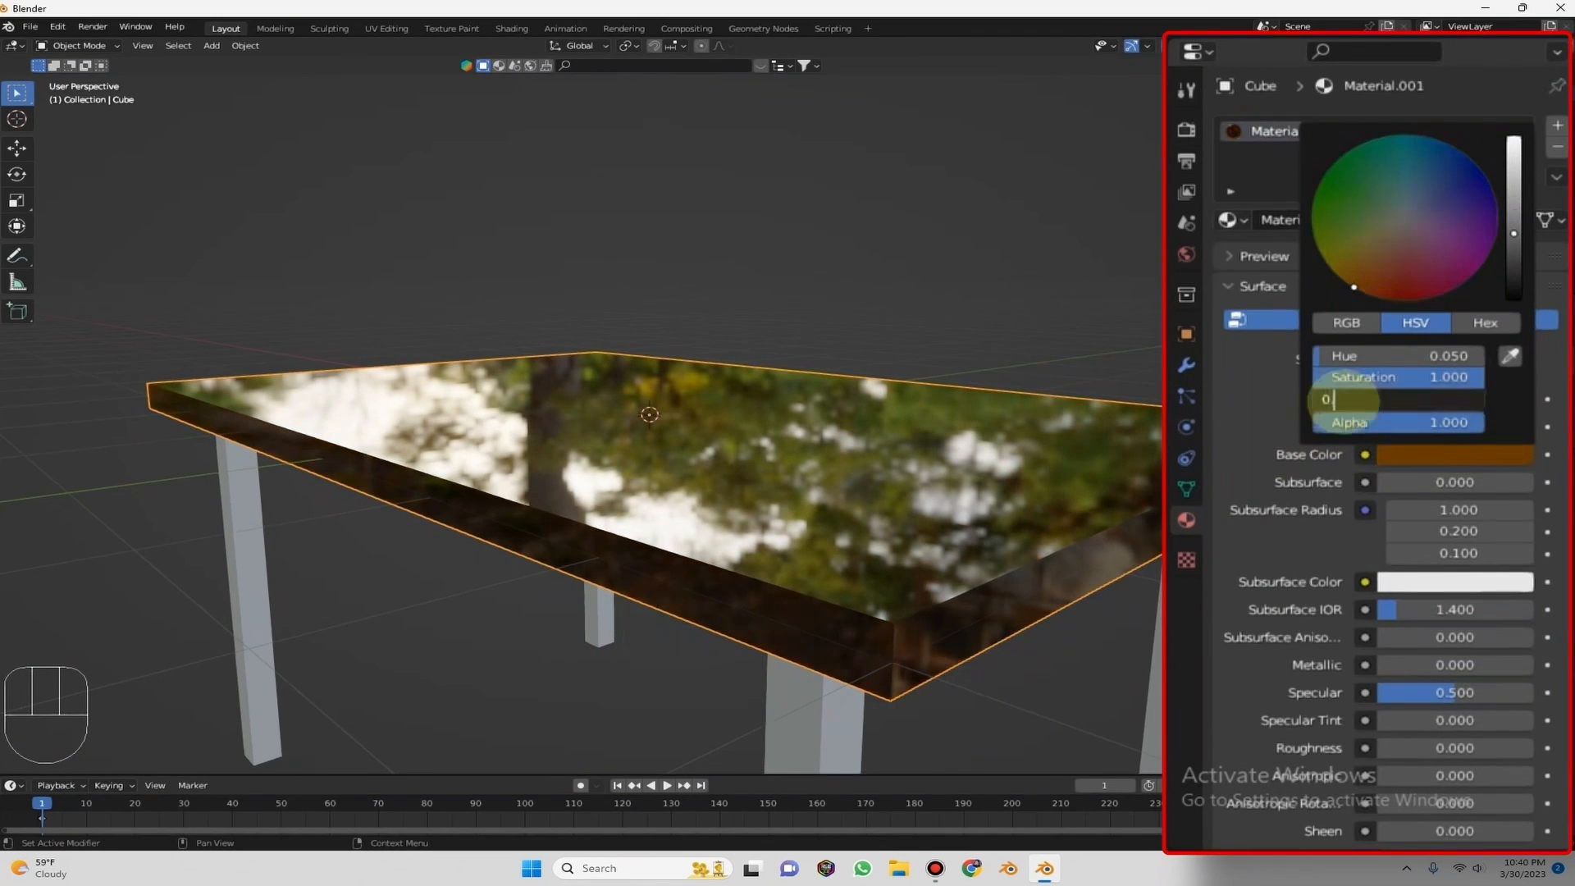
{"action": "type", "text": ".2"}
{"action": "key", "text": "Return"}
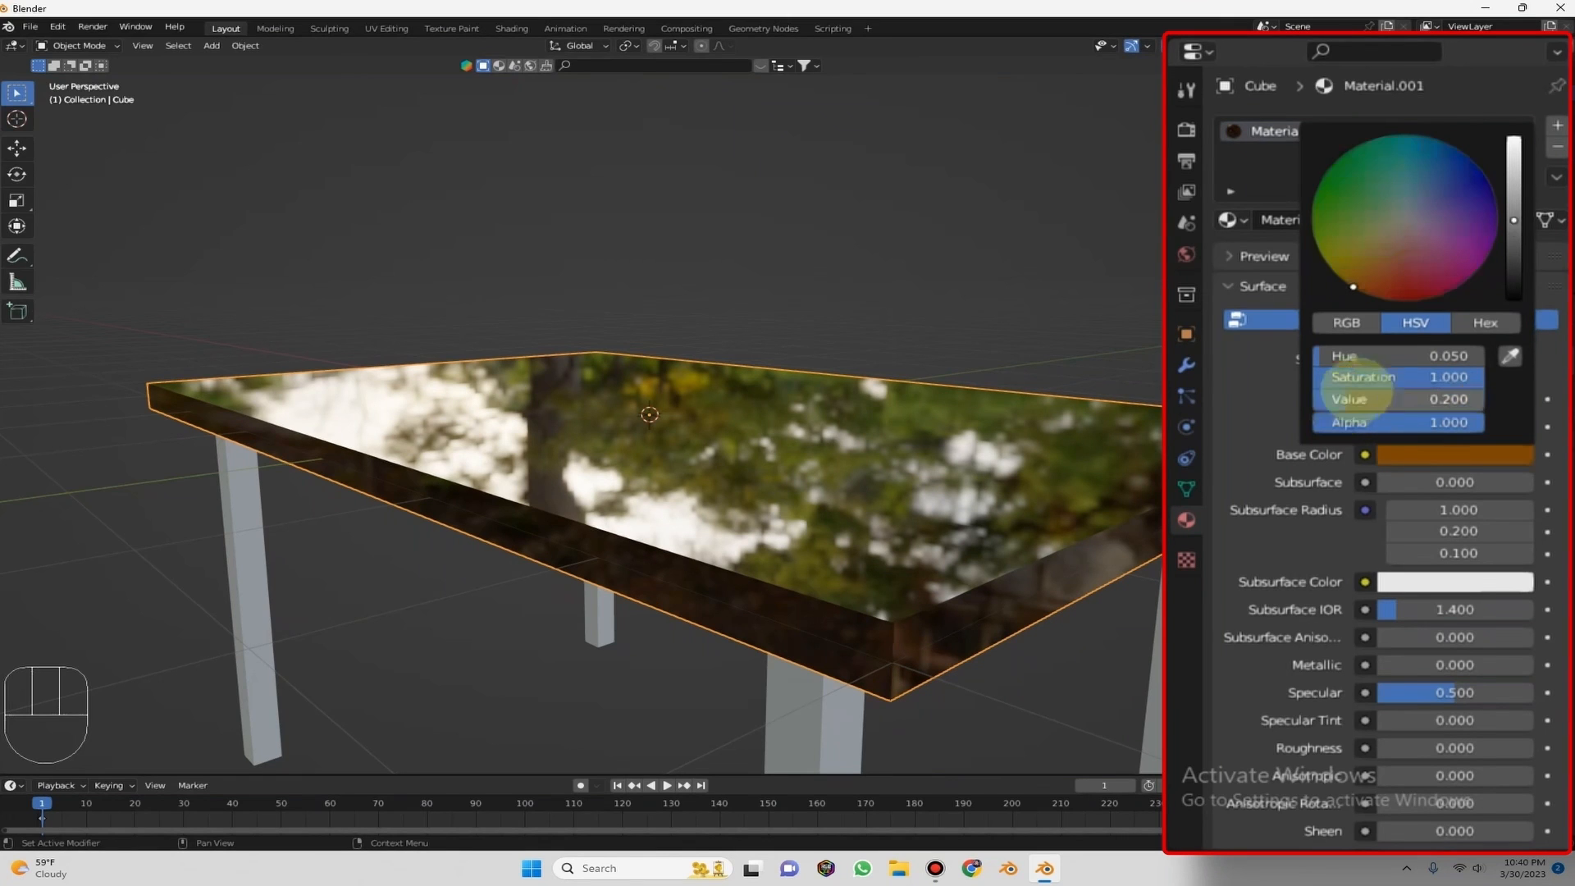
Set the tabletop material's Roughness to 0.8.
{"action": "scroll", "coordinate": [1405, 457], "scroll_direction": "down", "scroll_amount": 4}
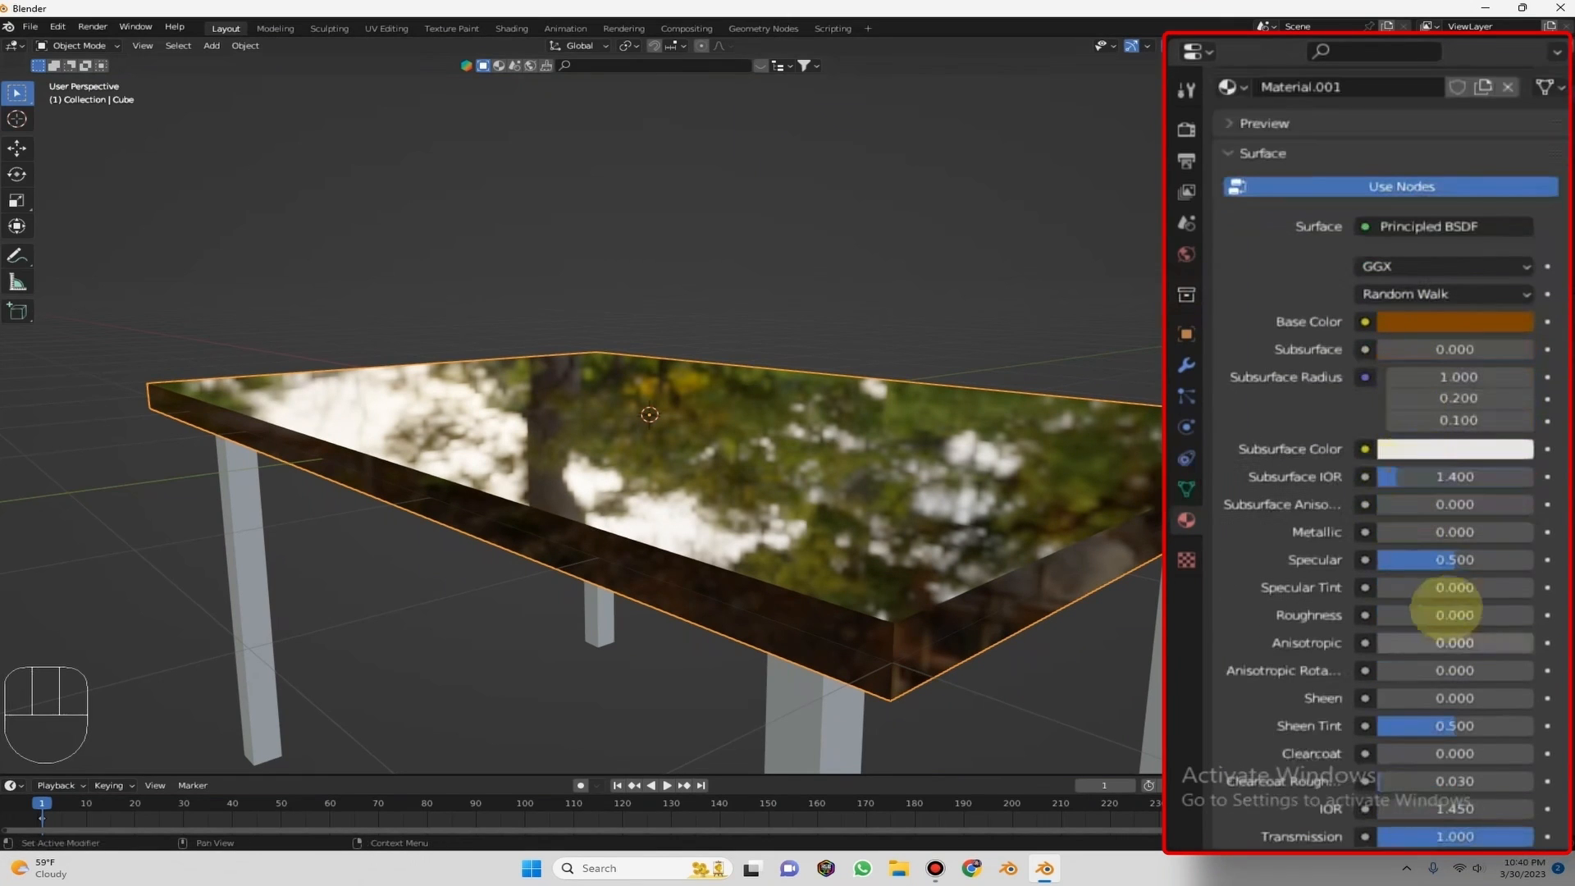
{"action": "left_click", "coordinate": [1447, 613]}
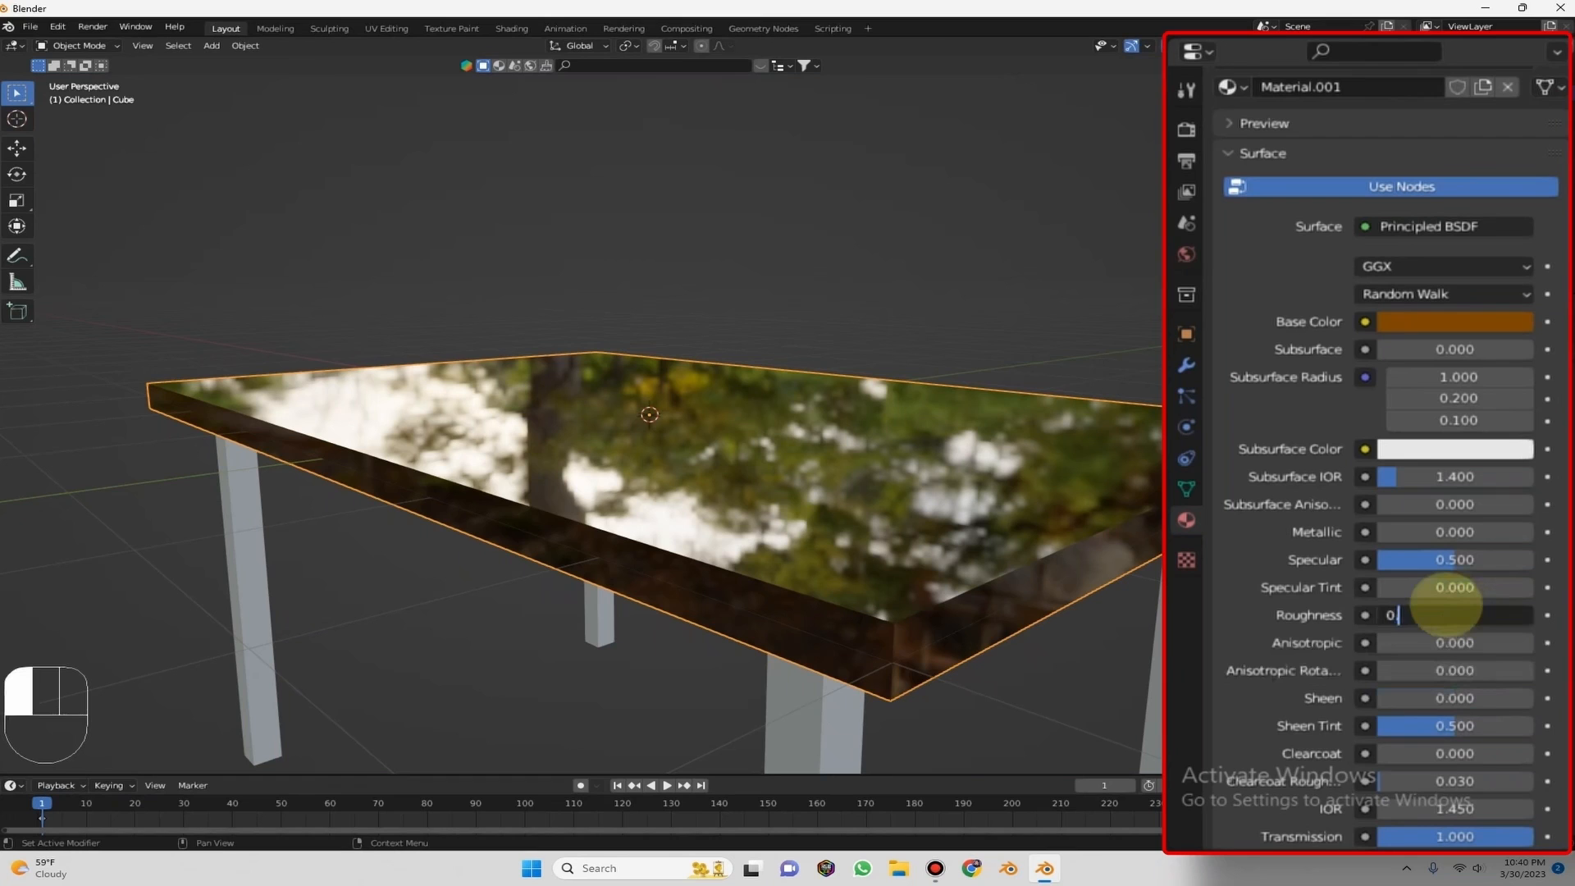
{"action": "key", "text": "Return"}
Lower the tabletop material's Transmission to 0.000, and try a higher Transmission Roughness before returning it to 0.000.
{"action": "scroll", "coordinate": [1452, 603], "scroll_direction": "down", "scroll_amount": 7}
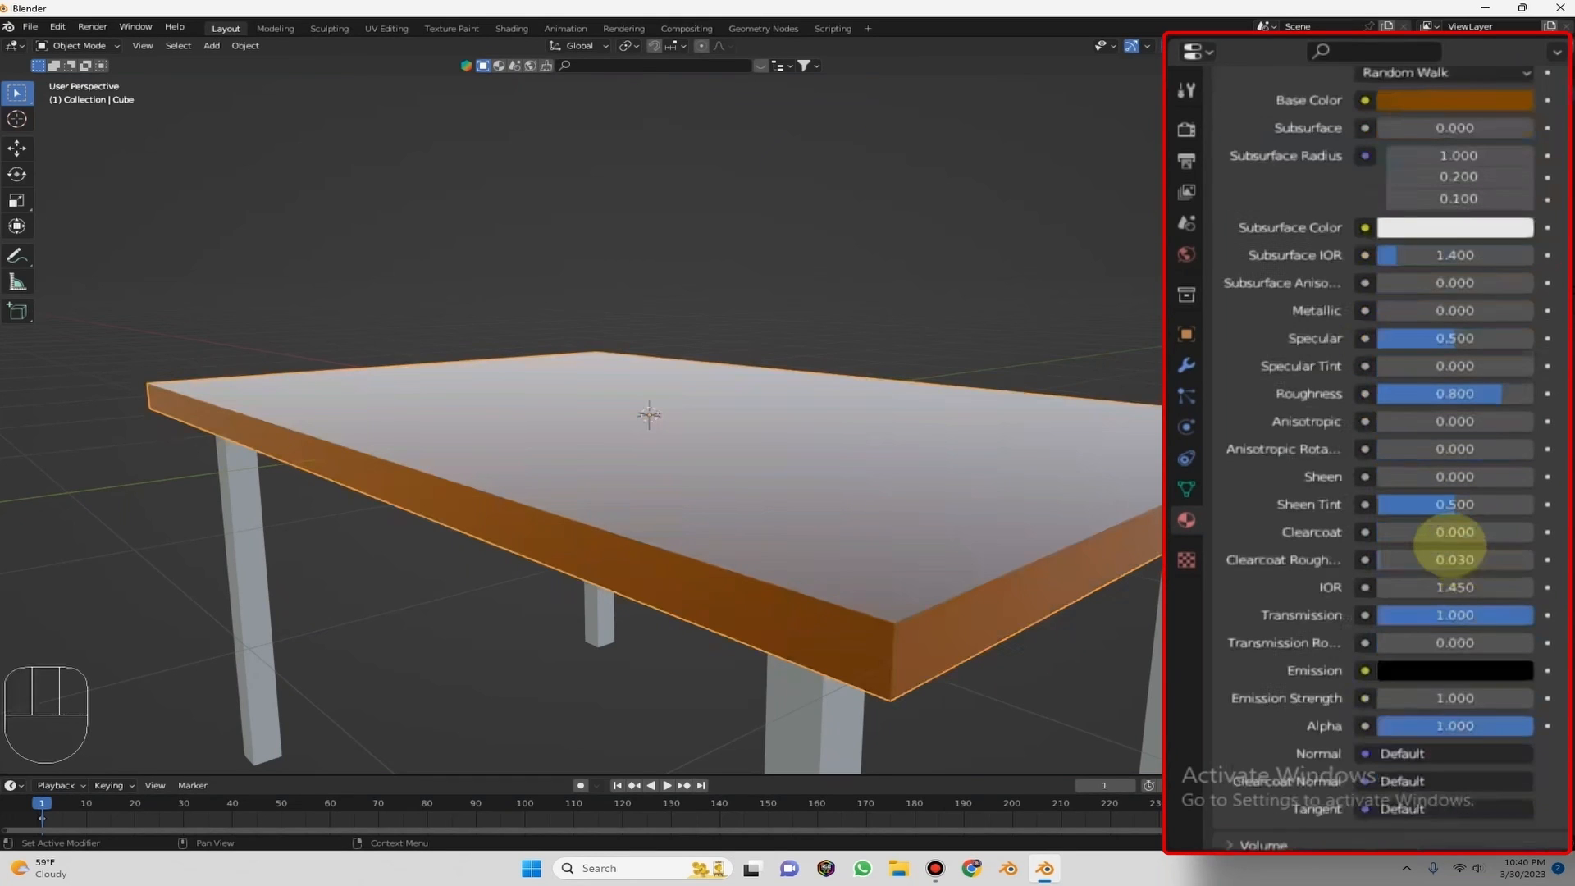
{"action": "left_click_drag", "start_coordinate": [1447, 613], "coordinate": [1378, 614]}
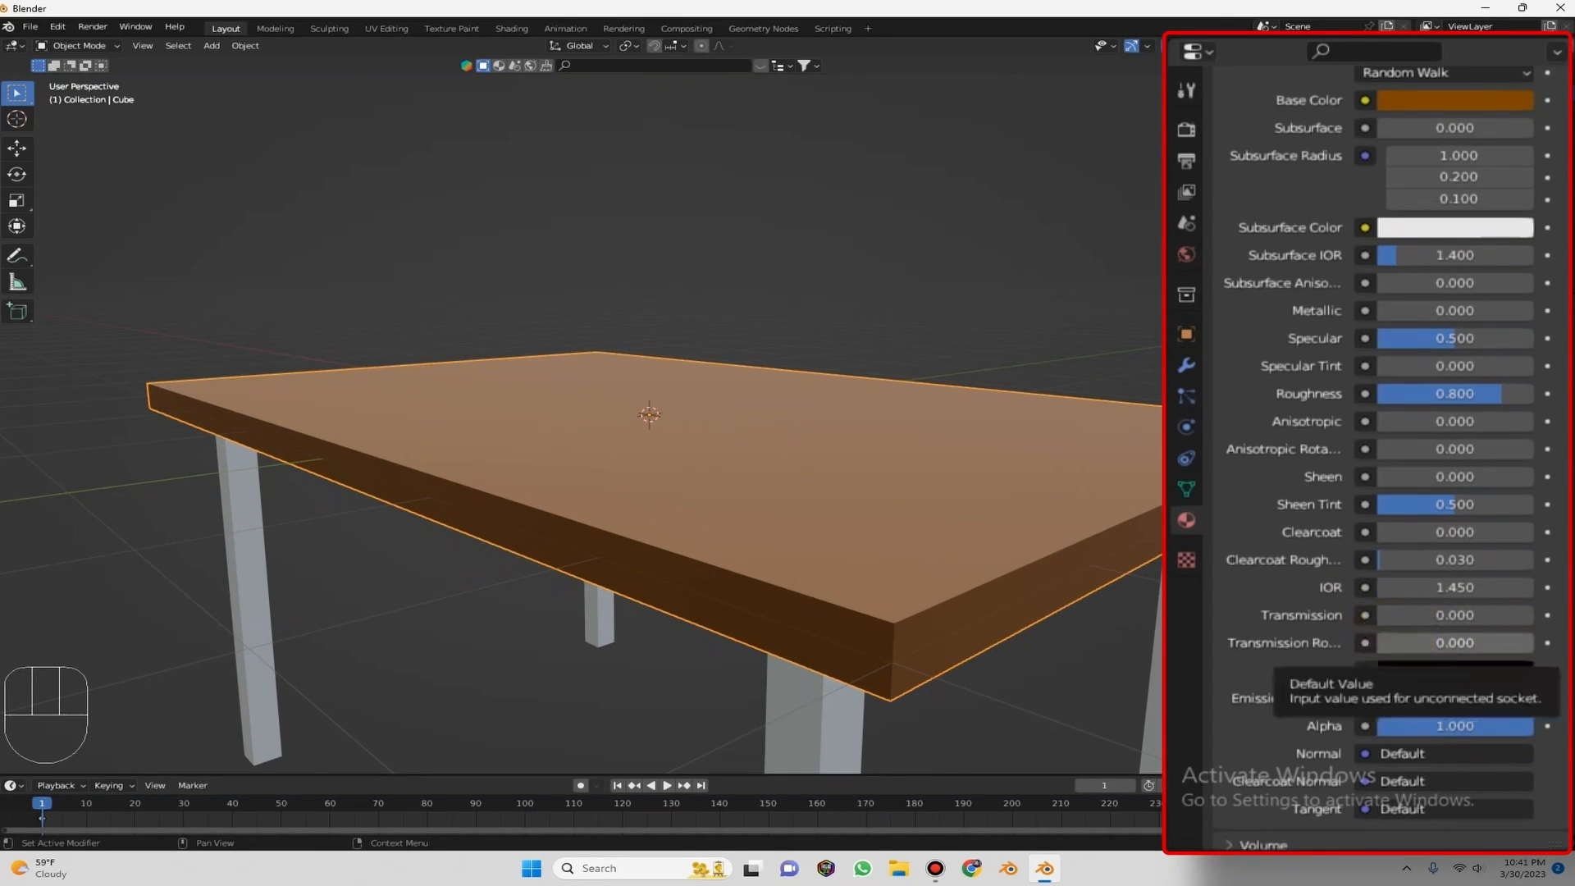
{"action": "left_click_drag", "start_coordinate": [1397, 643], "coordinate": [1446, 642]}
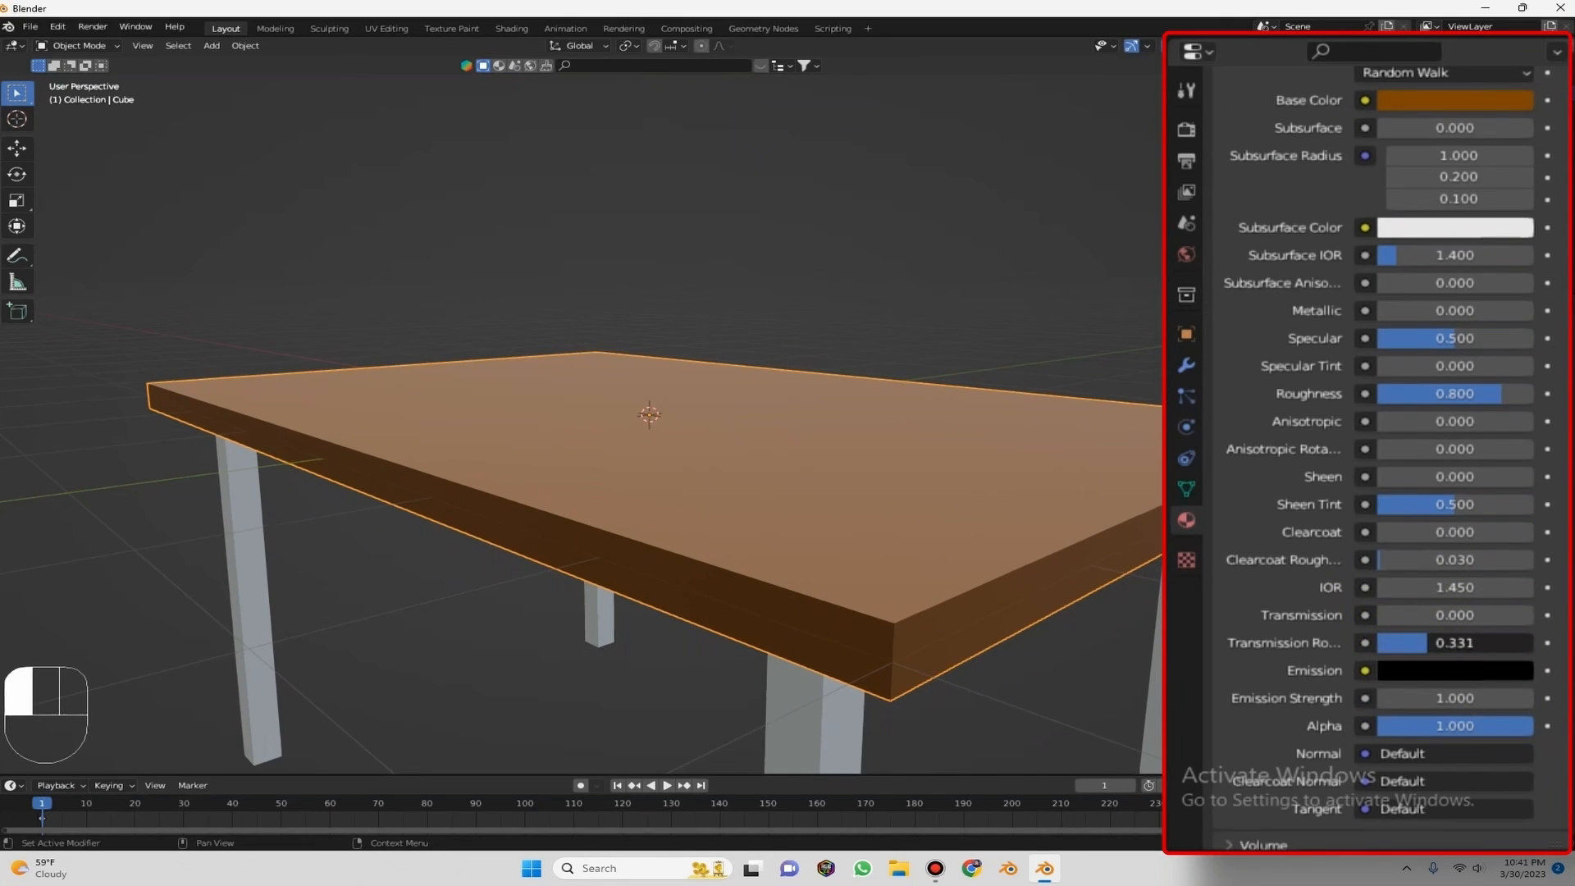
{"action": "left_click_drag", "start_coordinate": [1532, 642], "coordinate": [1378, 642]}
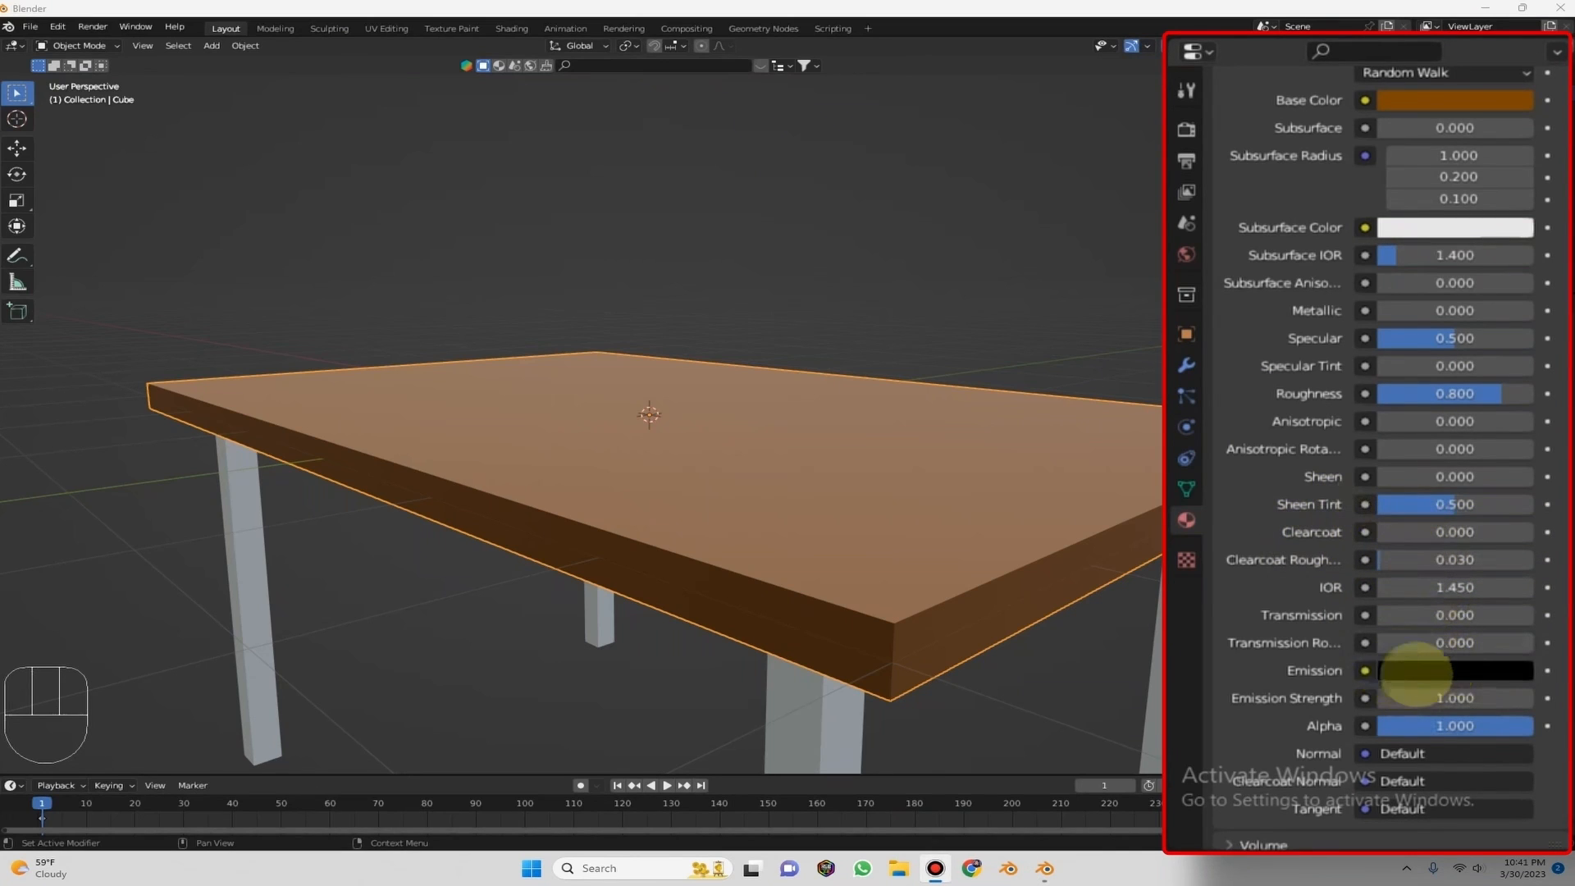
Compare white and green emission colours on the tabletop material, finishing with white.
{"action": "left_click", "coordinate": [1394, 670]}
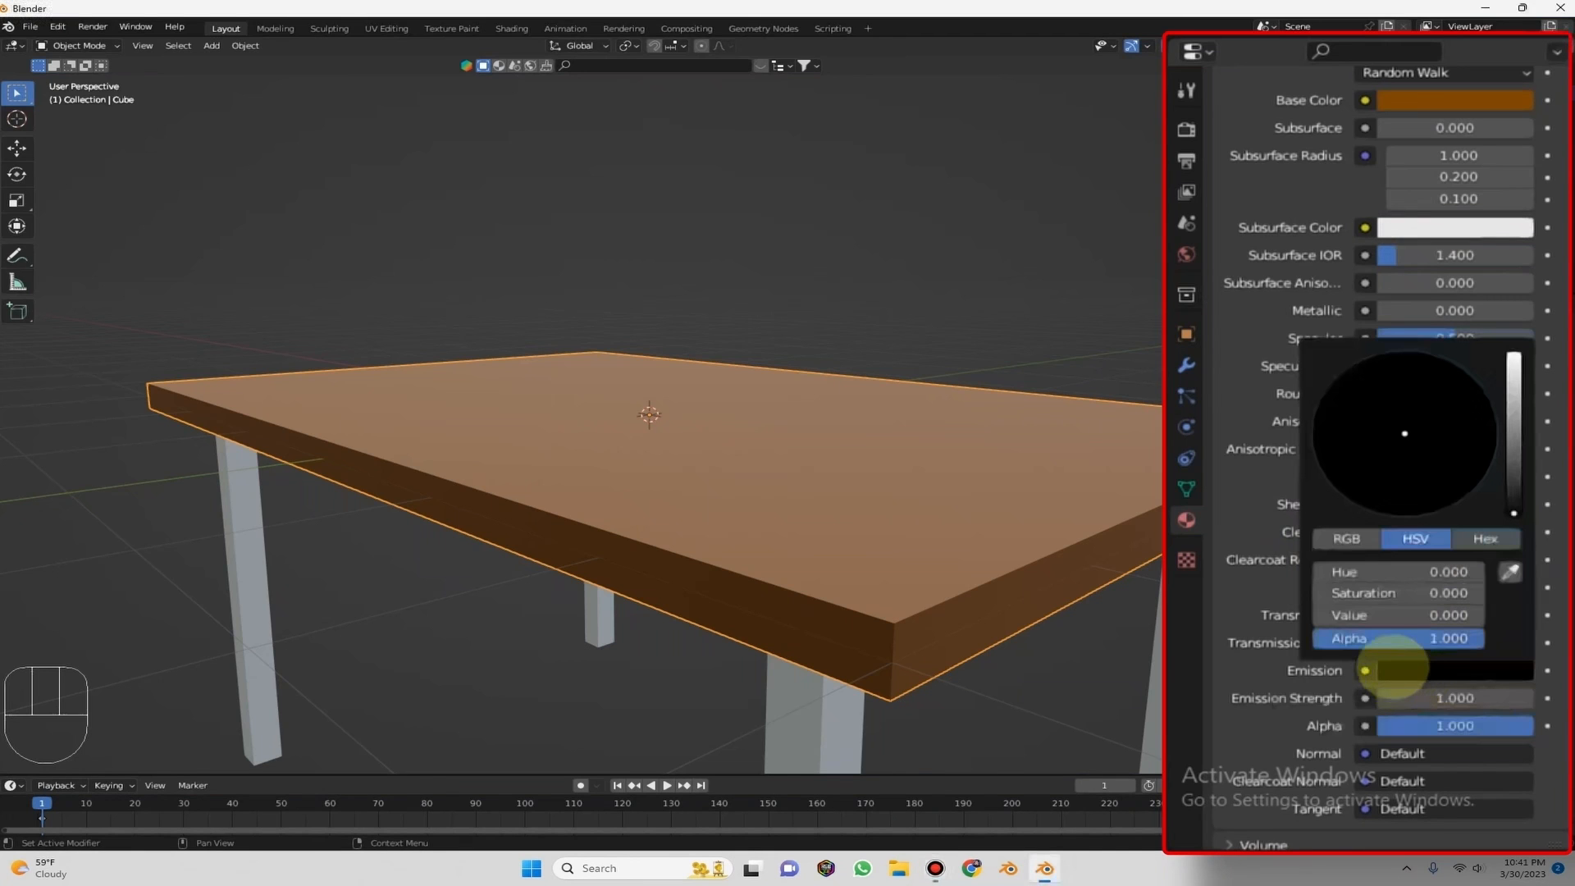
{"action": "left_click_drag", "start_coordinate": [1519, 501], "coordinate": [1514, 354]}
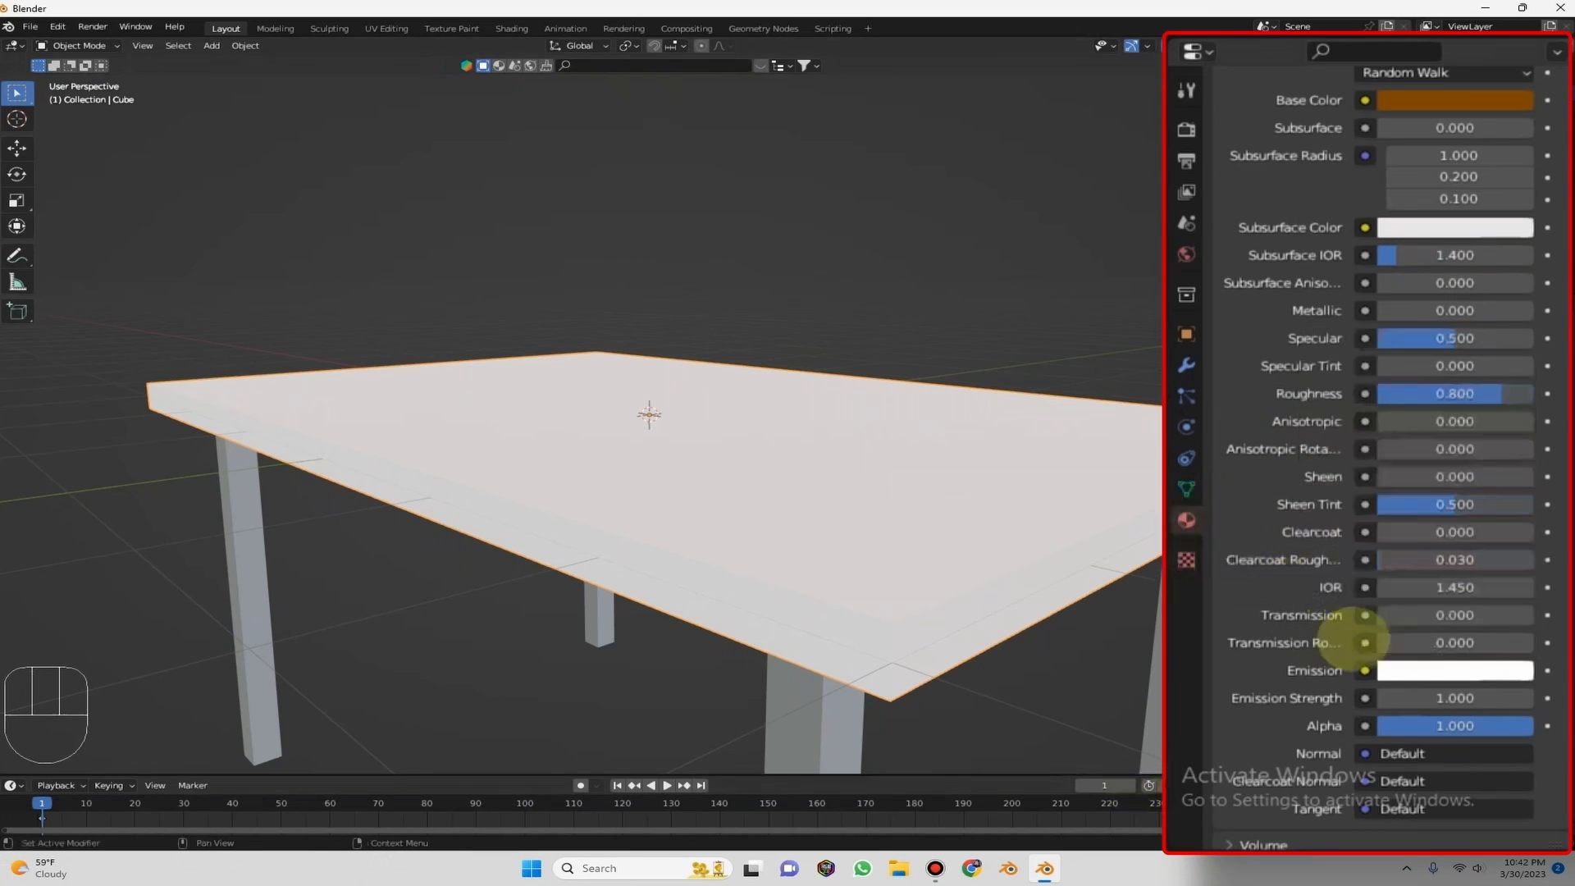
{"action": "left_click", "coordinate": [1401, 670]}
{"action": "mouse_move", "coordinate": [1416, 512]}
{"action": "left_mouse_down"}
{"action": "mouse_move", "coordinate": [1386, 521]}
{"action": "mouse_move", "coordinate": [1345, 504]}
{"action": "mouse_move", "coordinate": [1322, 394]}
{"action": "left_mouse_up"}
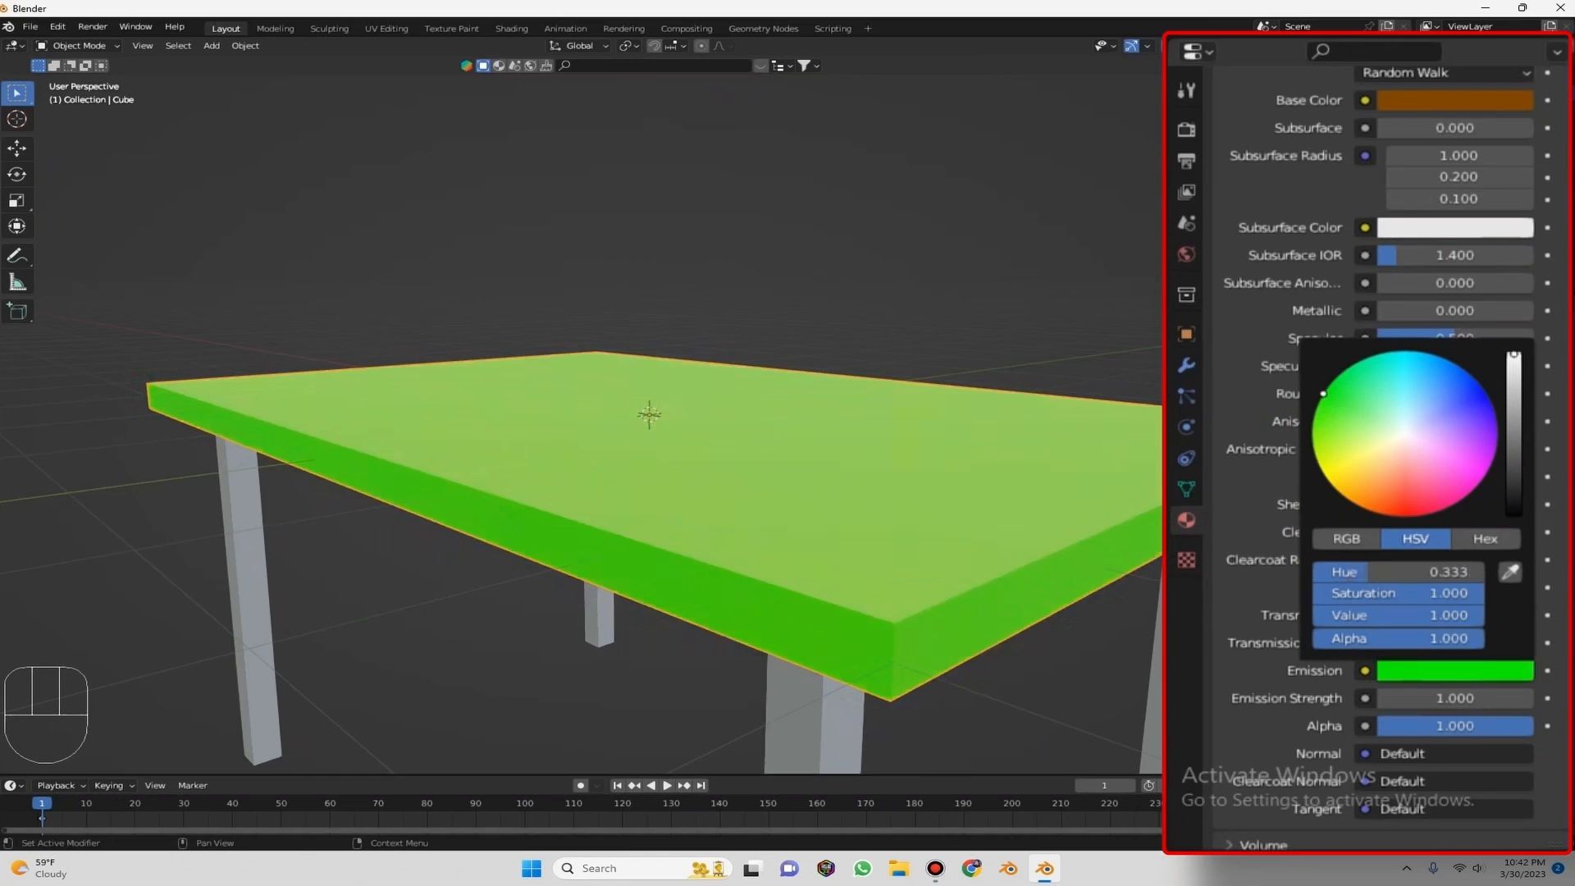
{"action": "left_click_drag", "start_coordinate": [1419, 571], "coordinate": [1325, 520]}
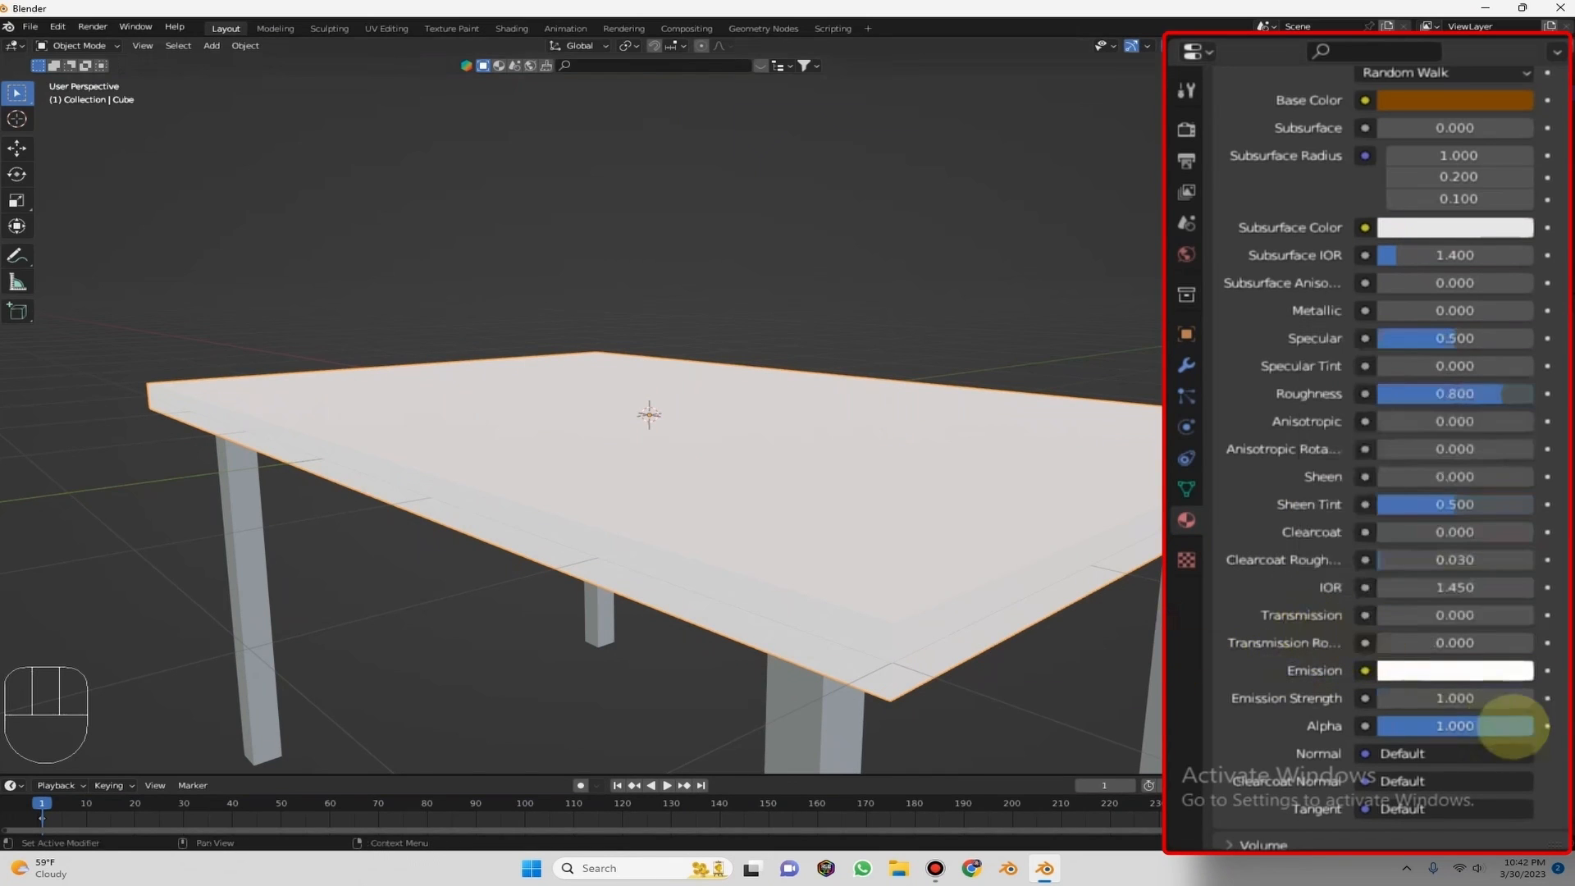
Compare the tabletop material at Emission Strength 0.000 and 1.000, finishing with 1.000.
{"action": "double_click", "coordinate": [1413, 697]}
{"action": "type", "text": "0.1"}
{"action": "key", "text": "Return"}
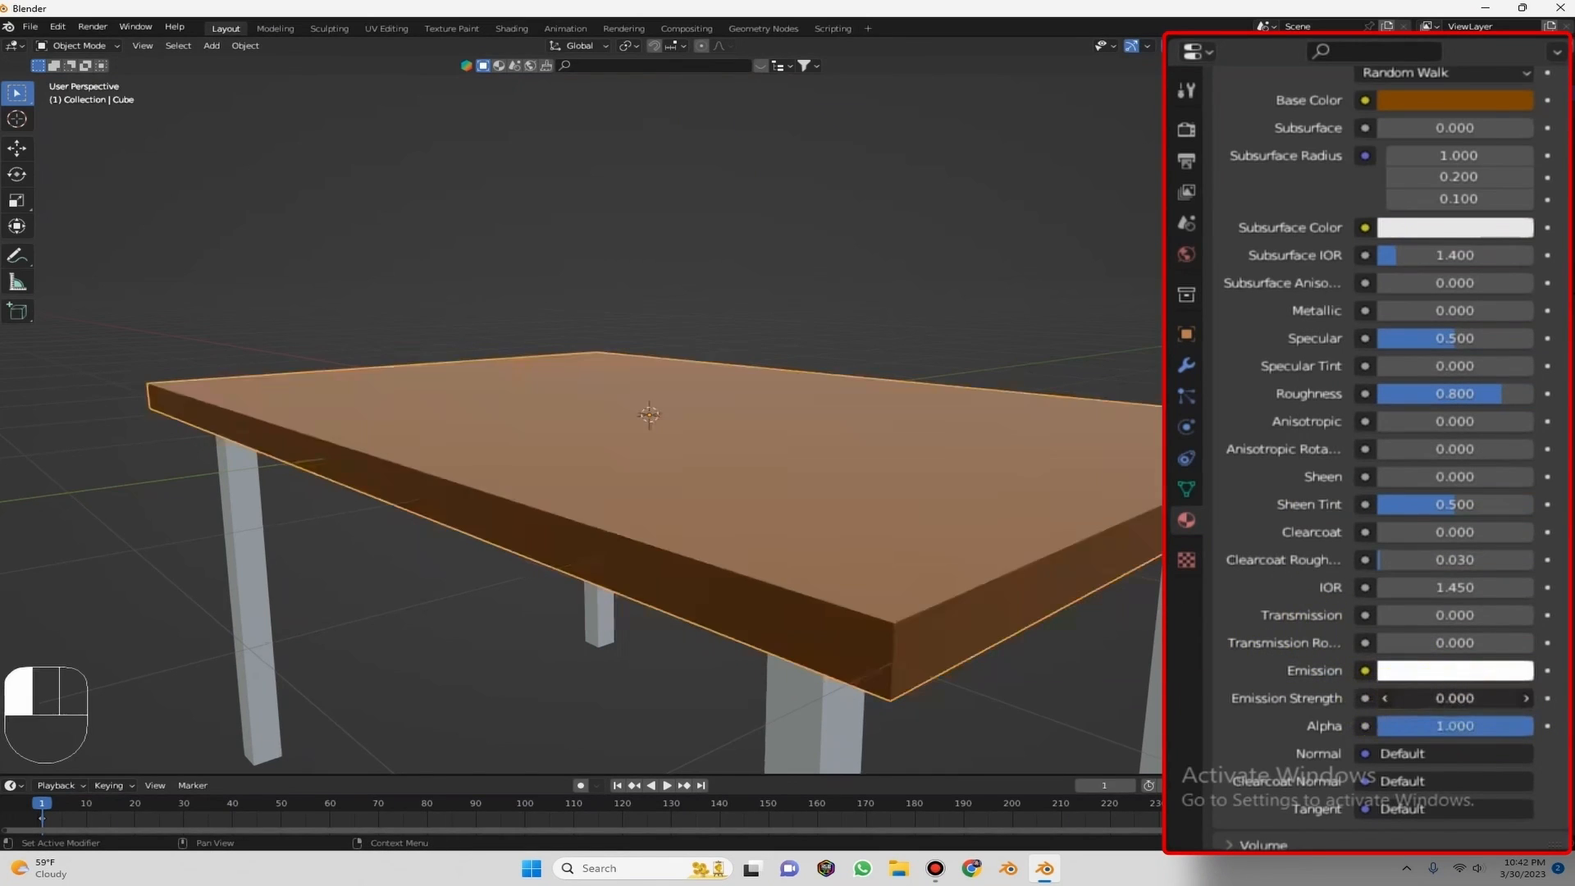
{"action": "left_click_drag", "start_coordinate": [1412, 697], "coordinate": [1444, 700]}
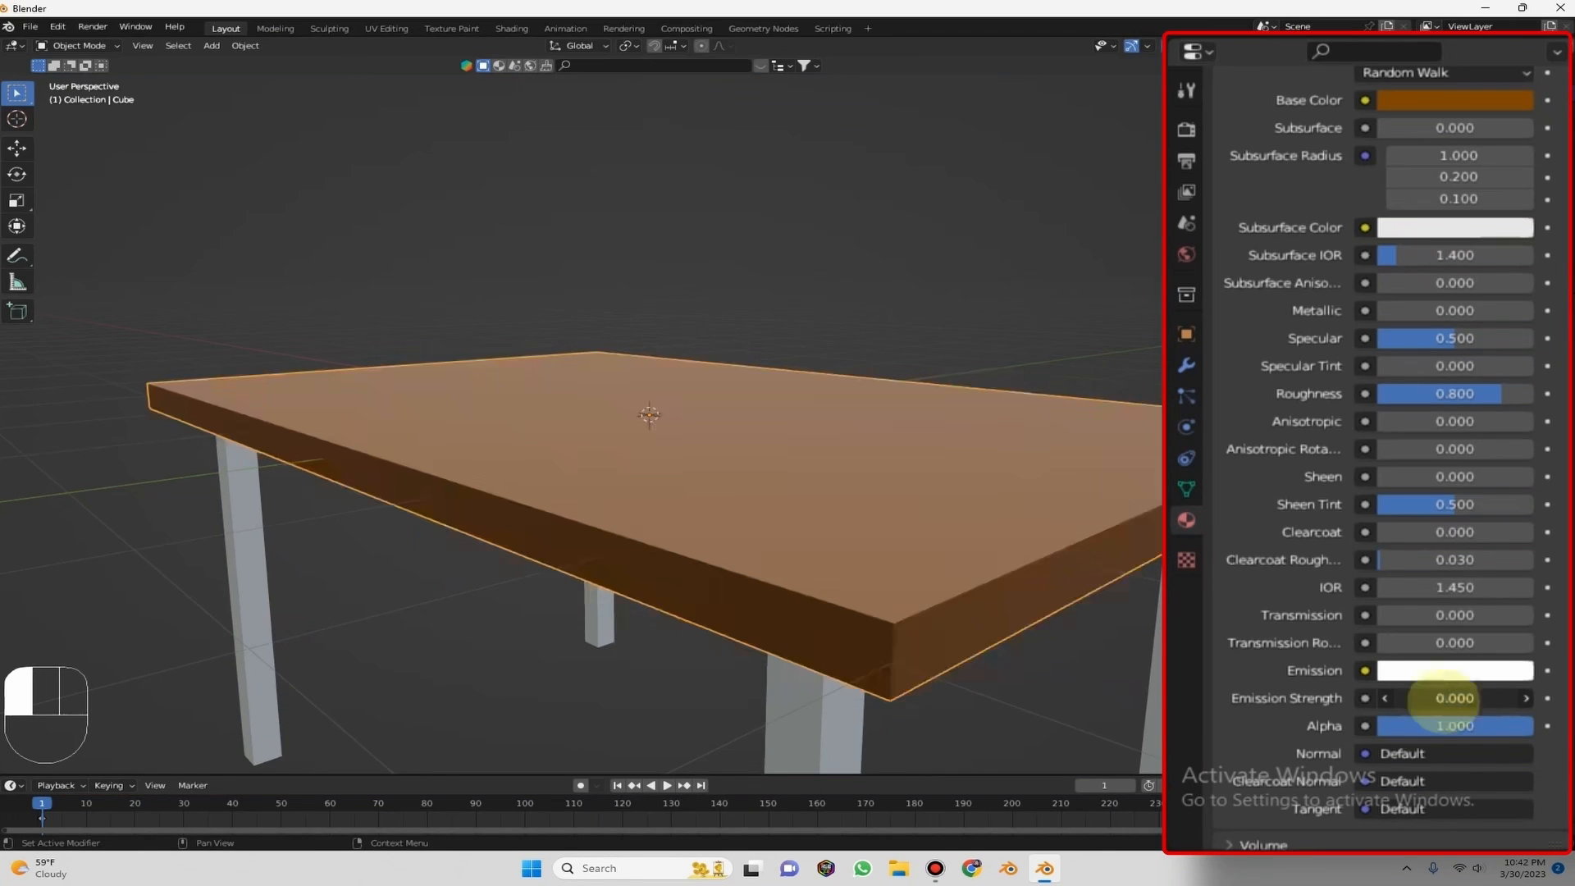
{"action": "left_click", "coordinate": [1444, 702]}
{"action": "type", "text": "1"}
{"action": "key", "text": "Return"}
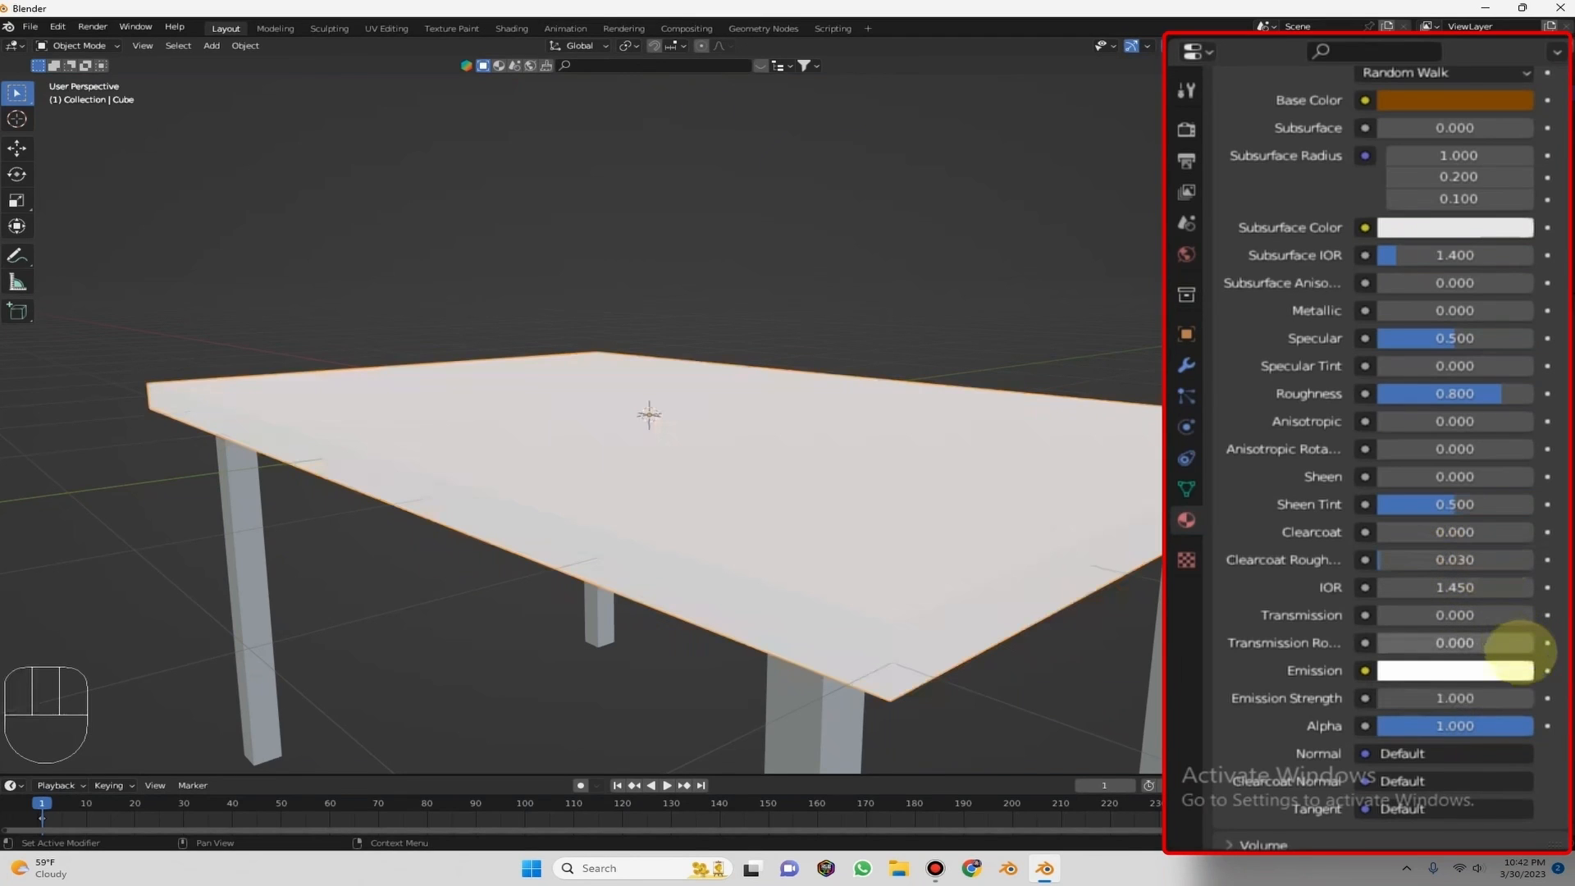
Set the tabletop material's emission colour to black and look over the remaining material settings.
{"action": "left_click", "coordinate": [1464, 670]}
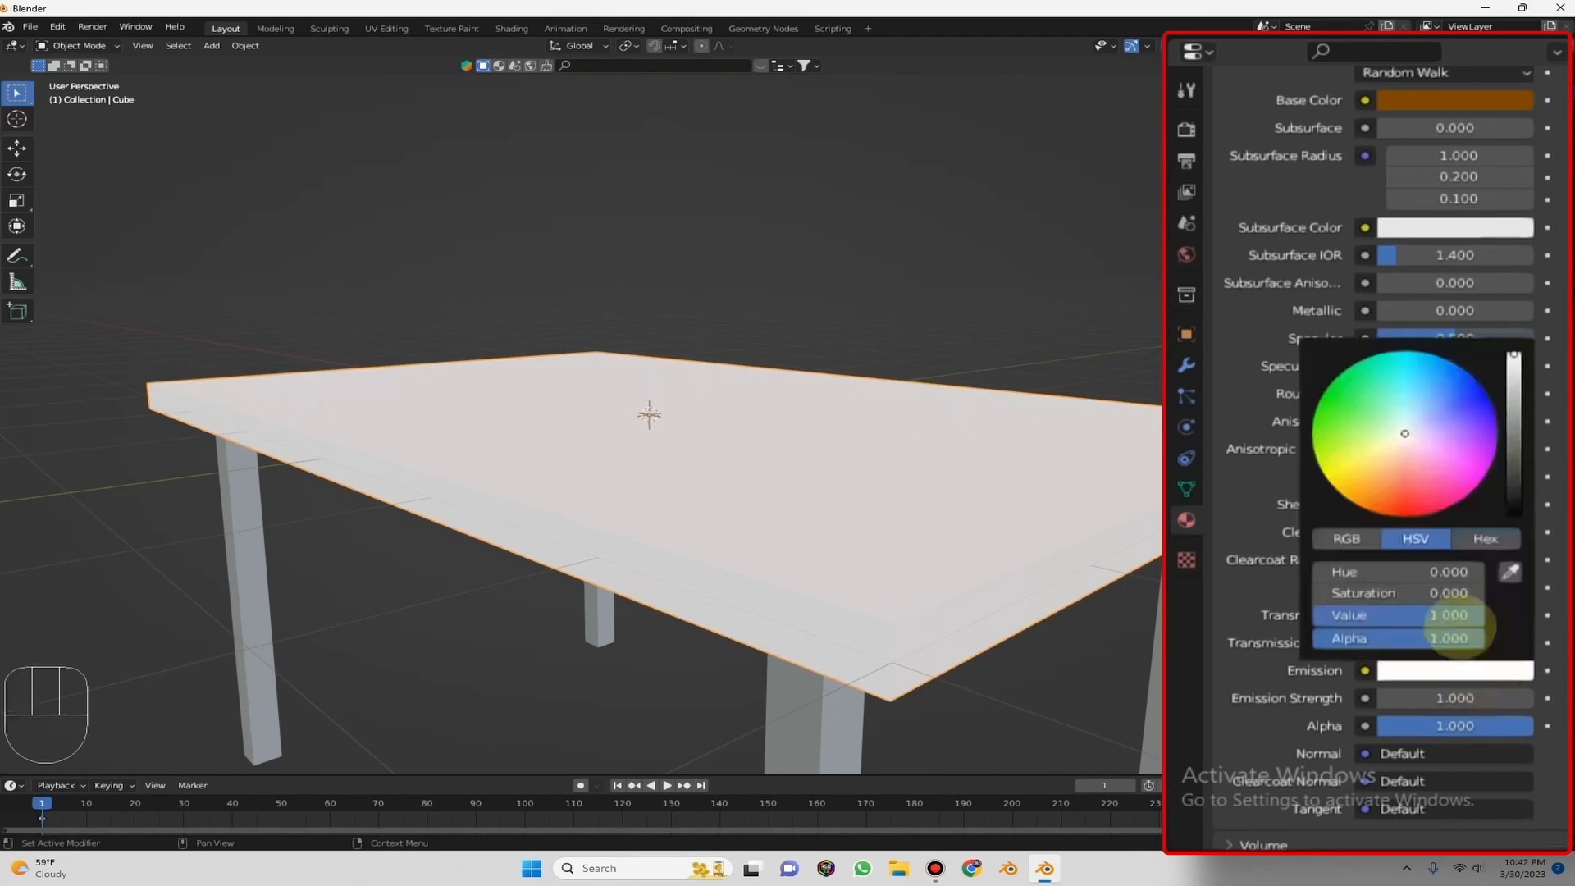
{"action": "left_click_drag", "start_coordinate": [1511, 485], "coordinate": [1513, 513]}
{"action": "scroll", "coordinate": [1405, 421], "scroll_direction": "down", "scroll_amount": 2}
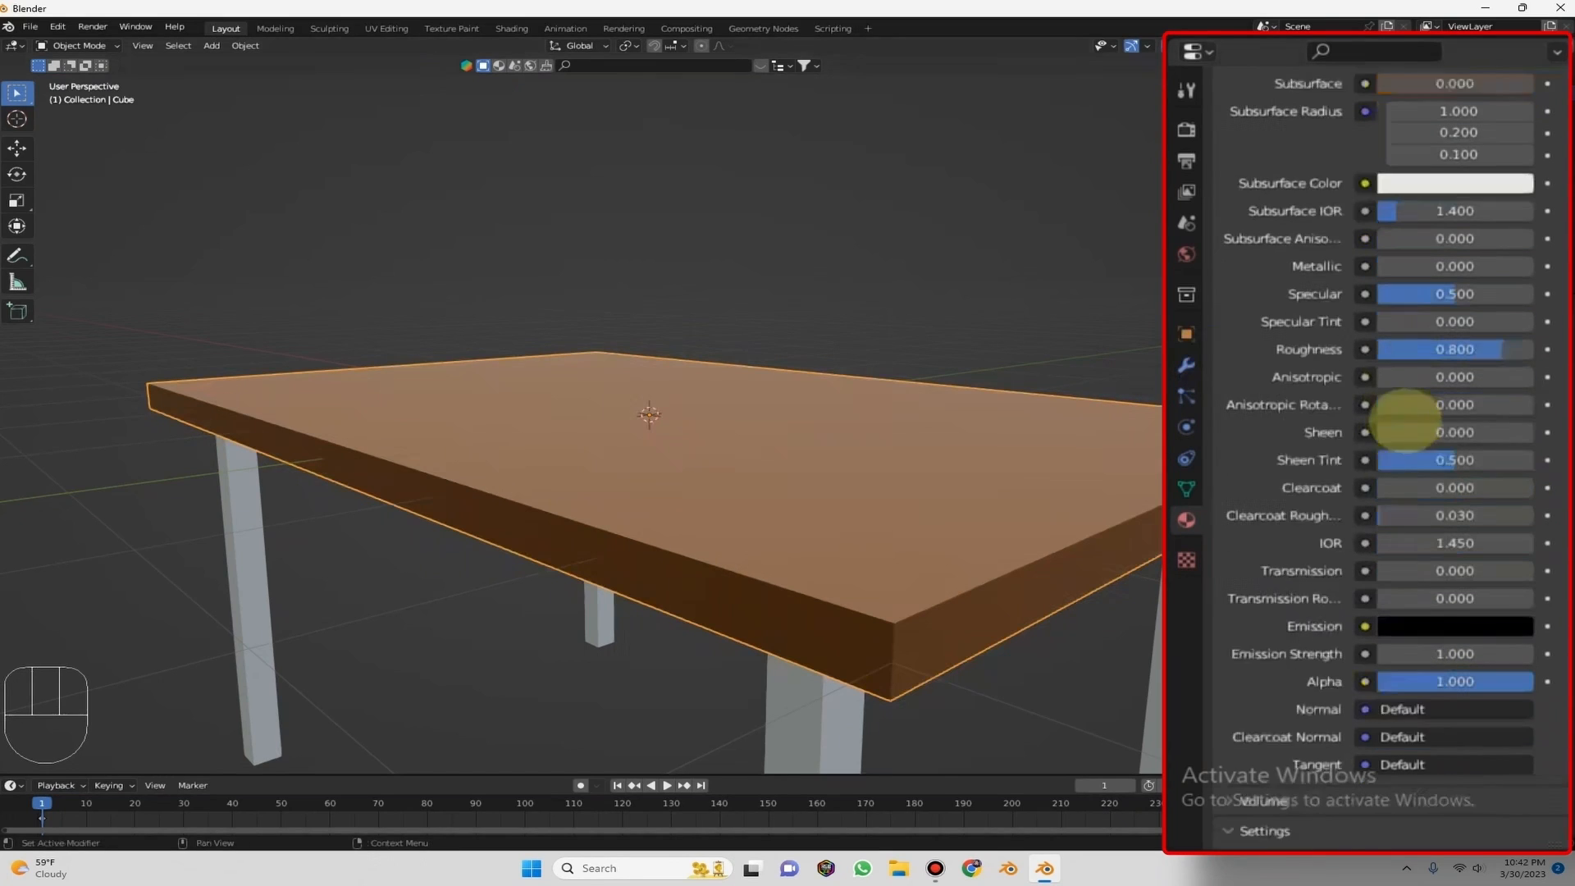
{"action": "scroll", "coordinate": [1405, 420], "scroll_direction": "down", "scroll_amount": 2}
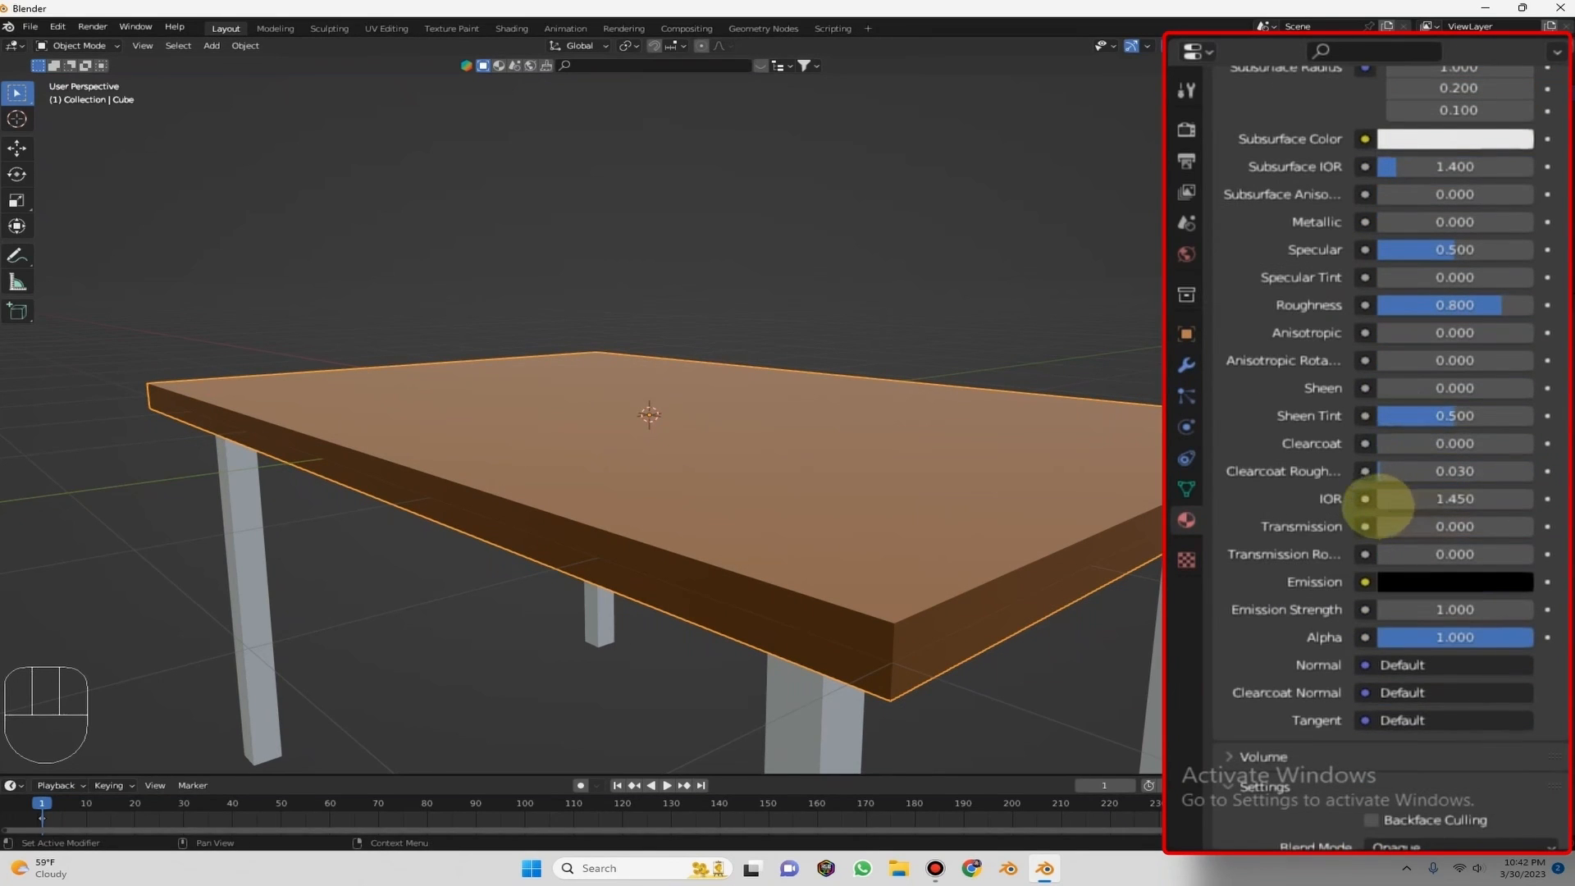
{"action": "scroll", "coordinate": [1468, 574], "scroll_direction": "up", "scroll_amount": 4}
{"action": "scroll", "coordinate": [1476, 238], "scroll_direction": "up", "scroll_amount": 6}
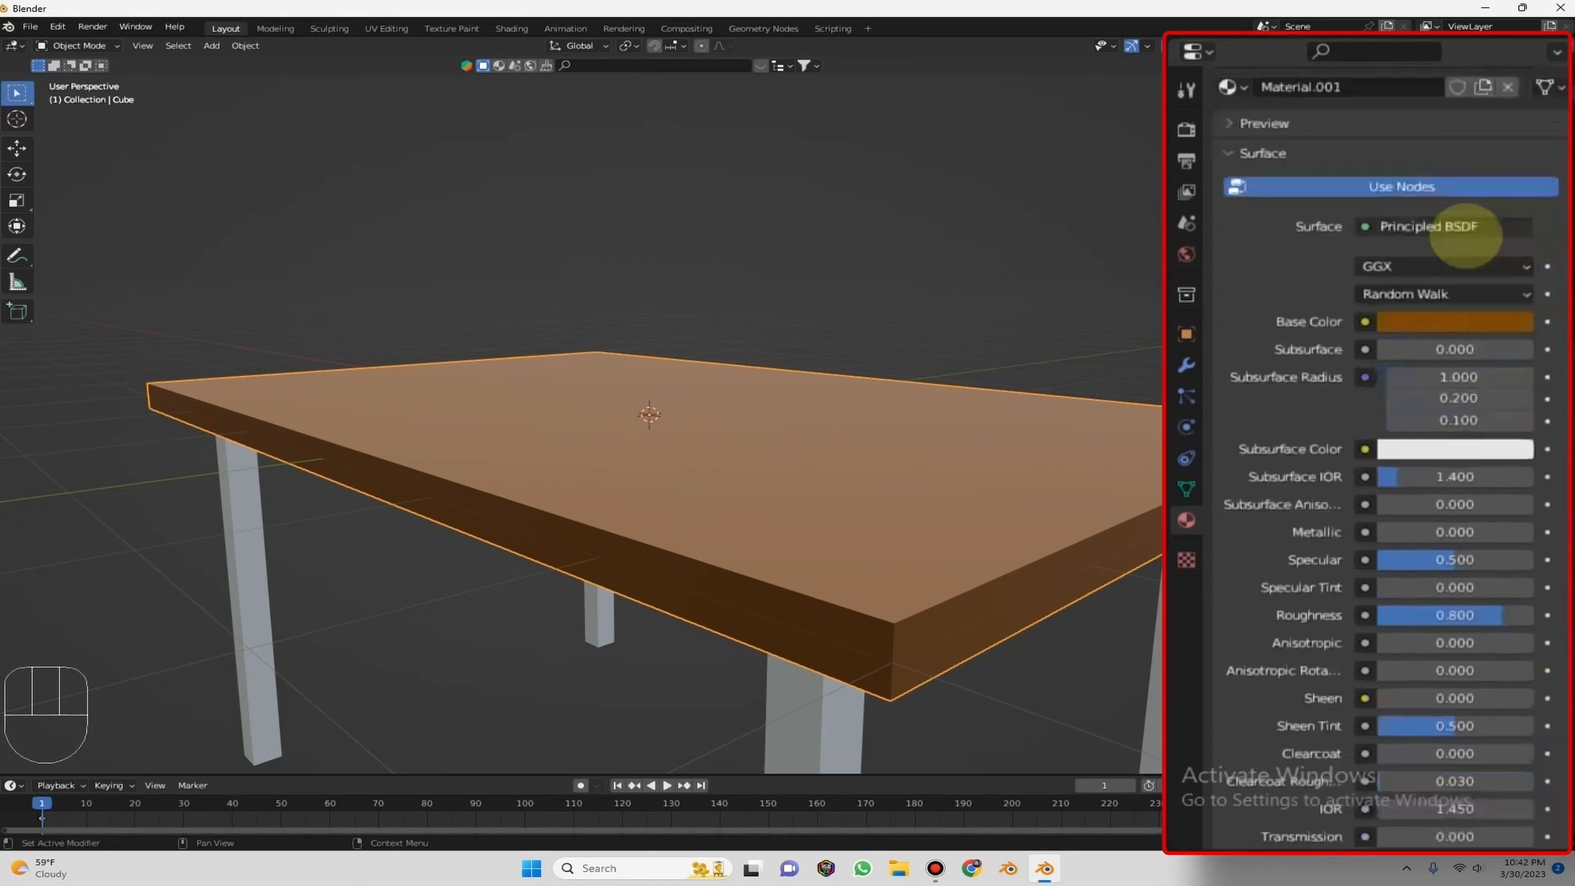
{"action": "scroll", "coordinate": [1466, 234], "scroll_direction": "up", "scroll_amount": 3}
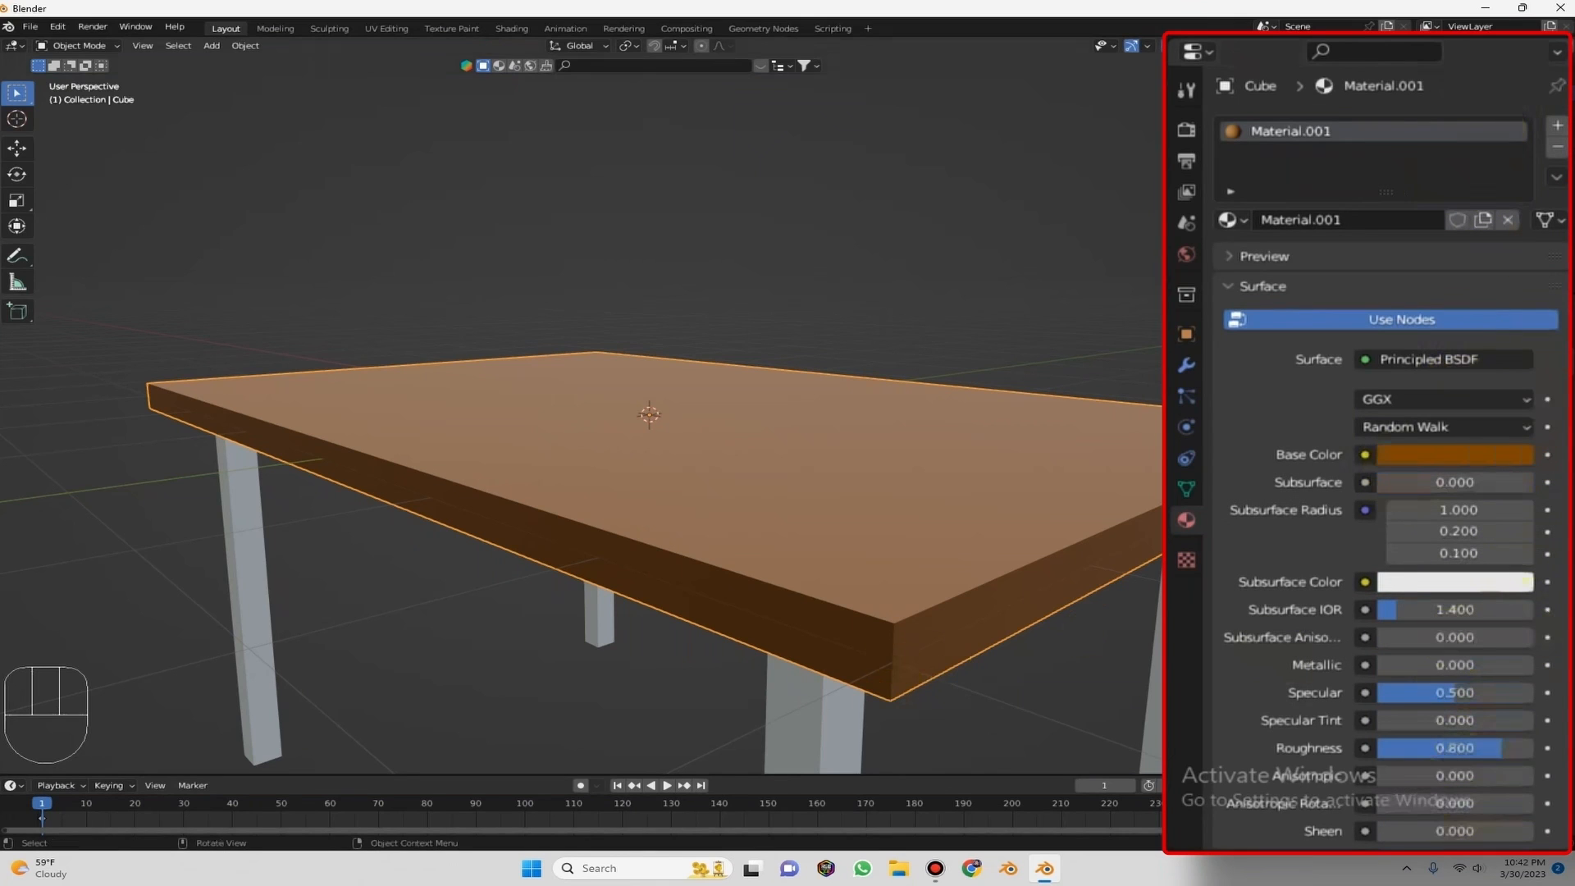
Compare the material slots of a table leg and the tabletop, and open the list of existing materials for the leg.
{"action": "left_click", "coordinate": [849, 707]}
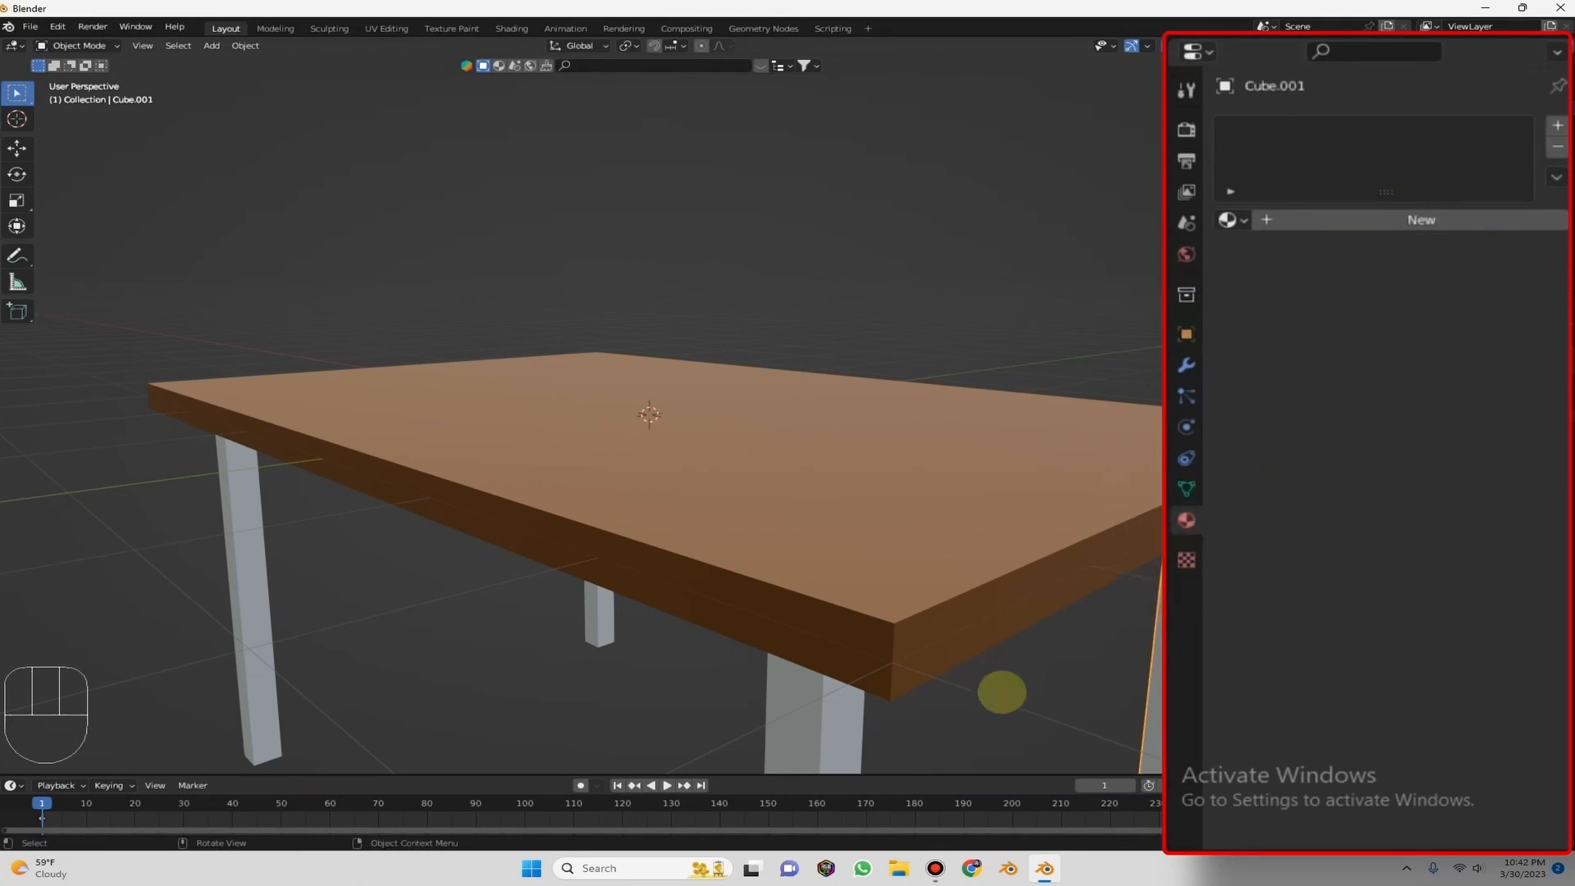
{"action": "middle_click_drag", "start_coordinate": [1002, 691], "coordinate": [790, 643]}
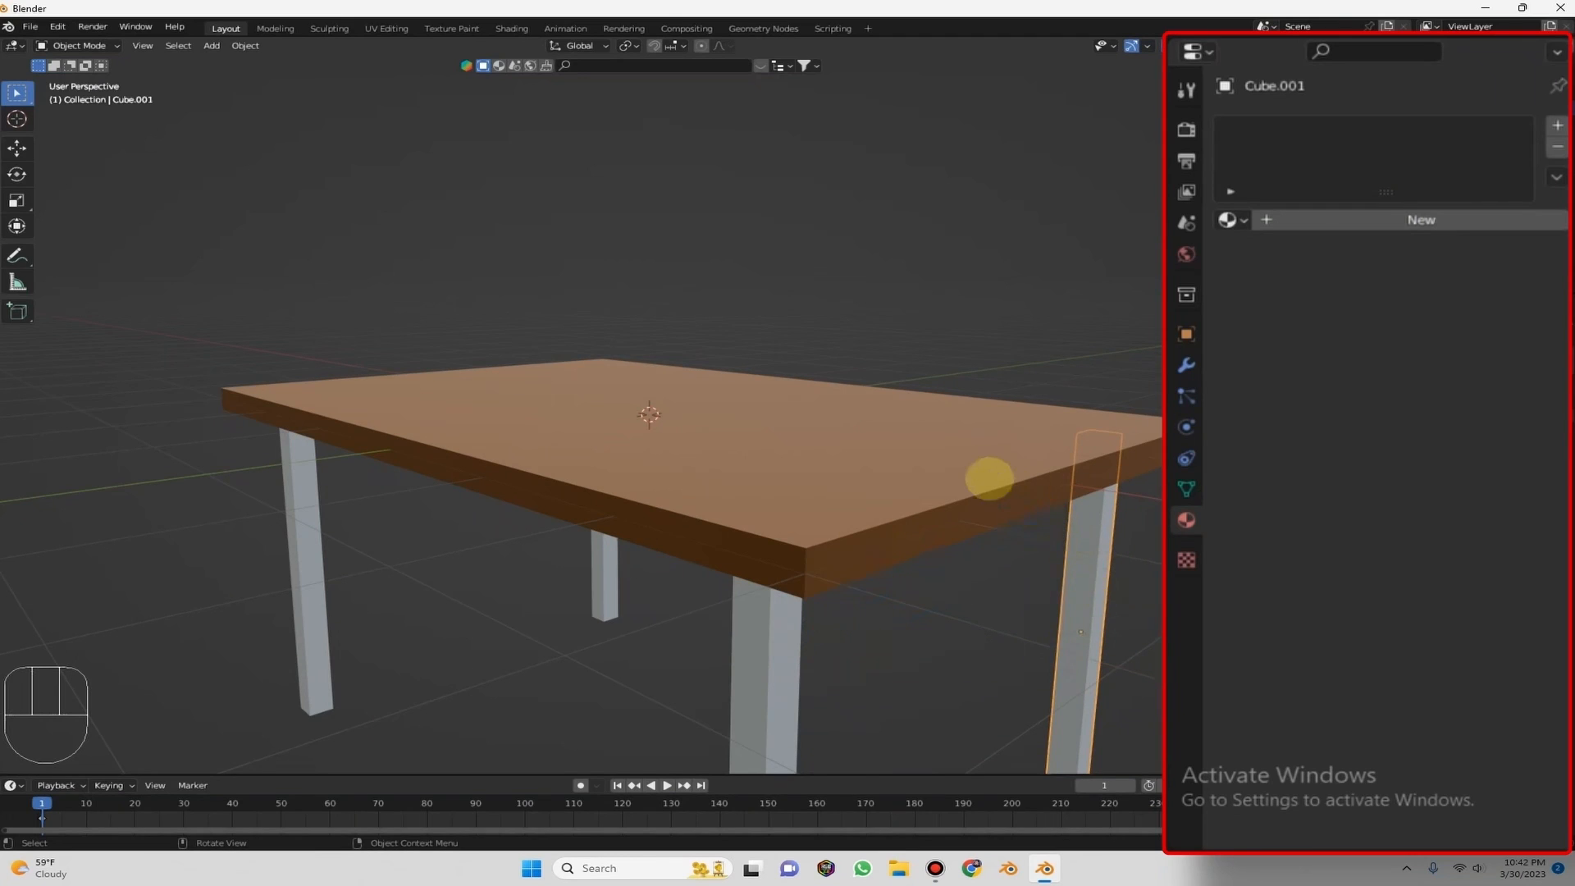
{"action": "left_click", "coordinate": [976, 480]}
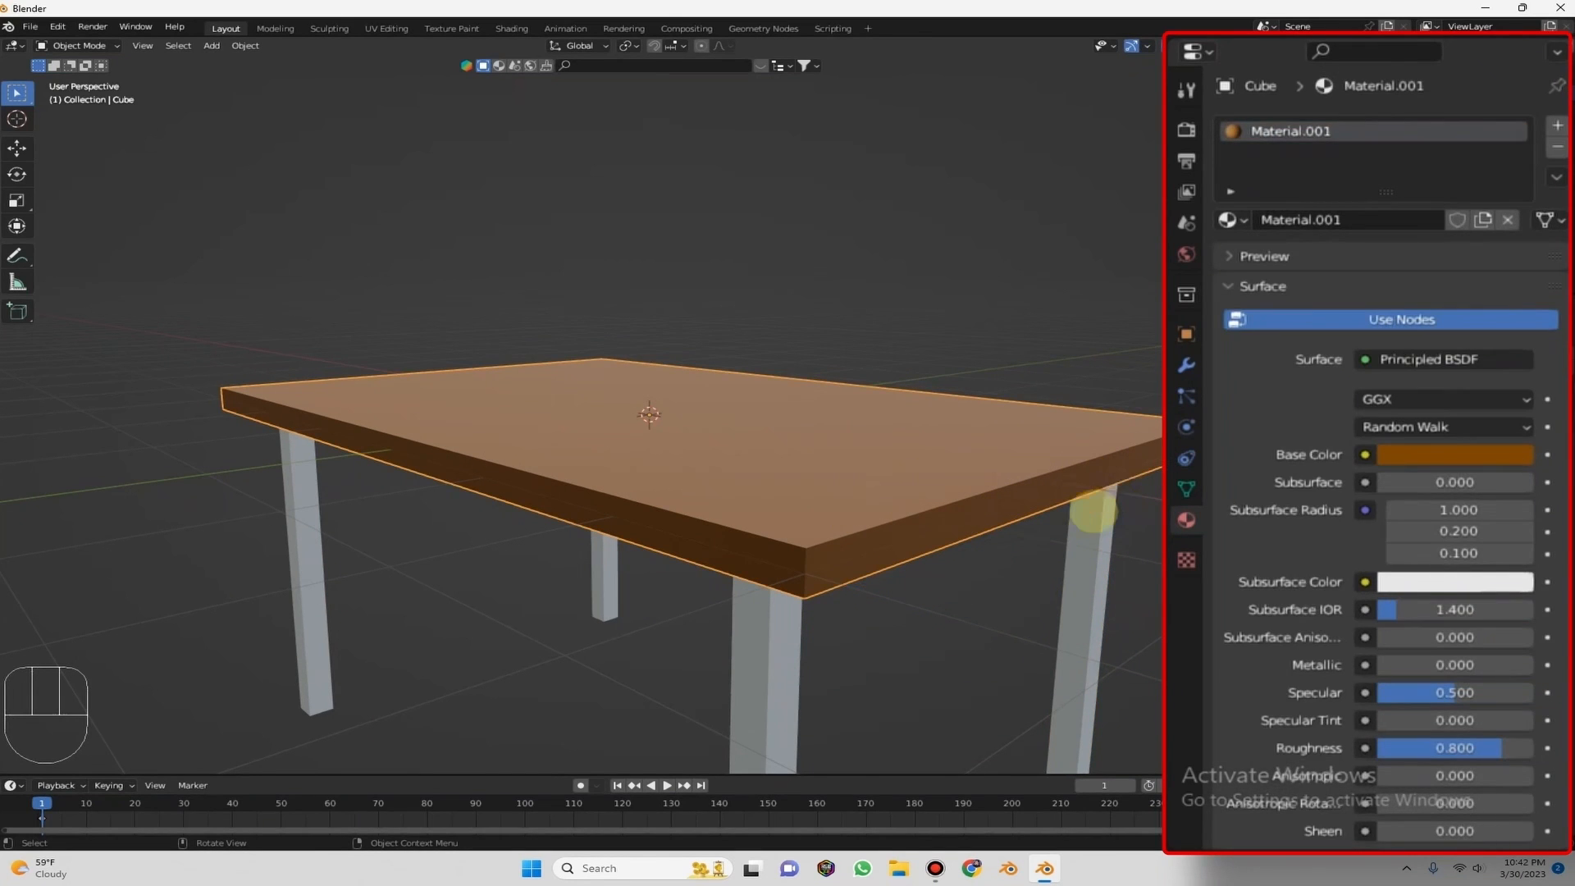
{"action": "left_click", "coordinate": [1093, 511]}
{"action": "left_click_drag", "start_coordinate": [1222, 119], "coordinate": [1167, 101]}
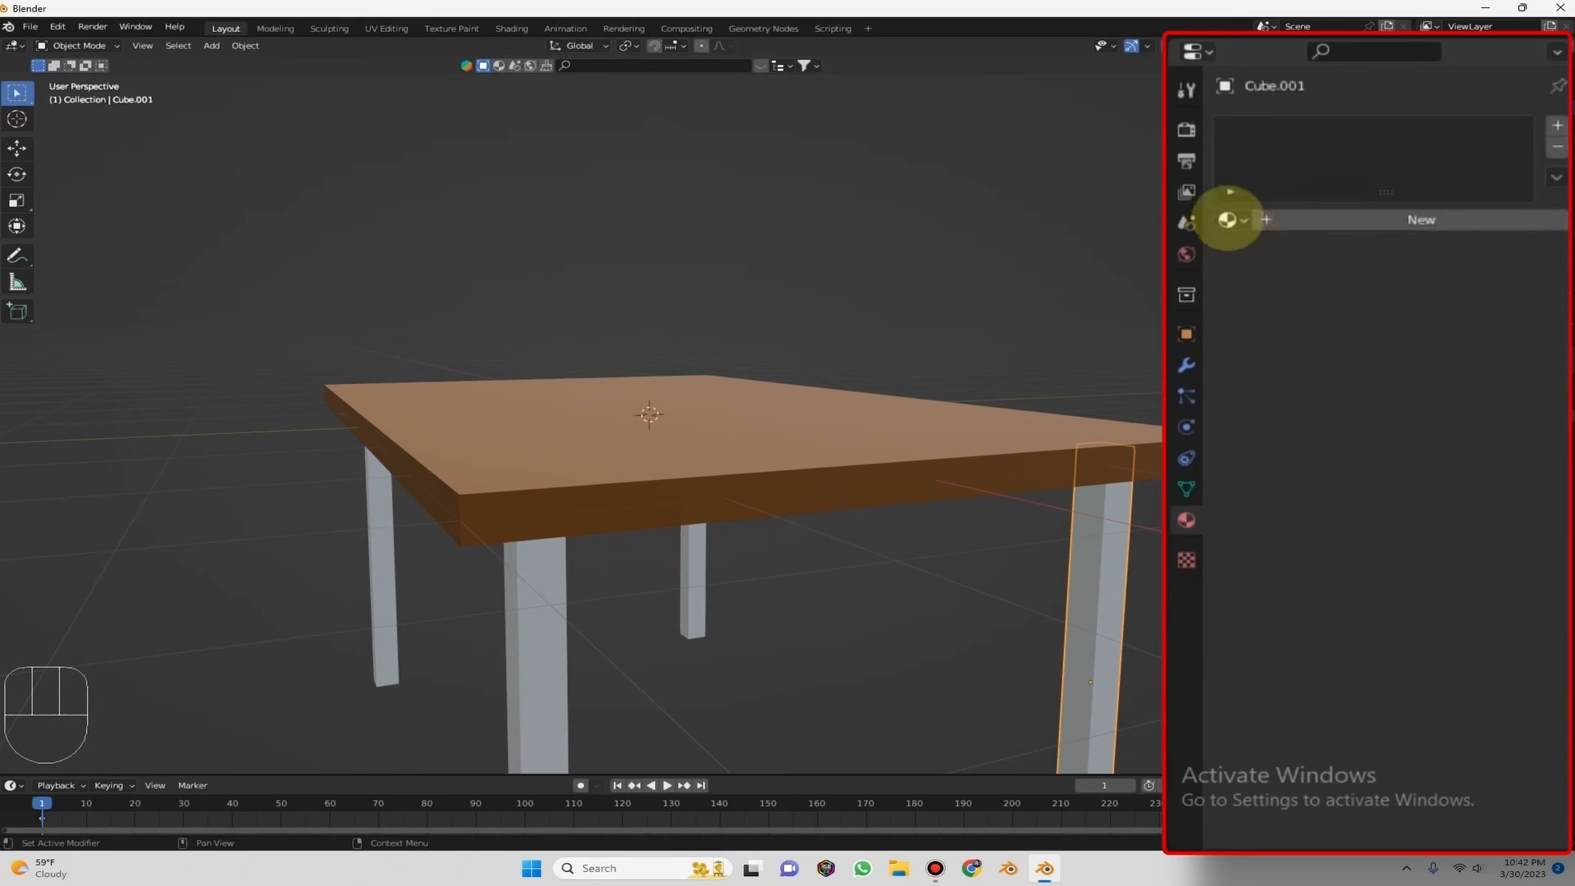
{"action": "left_click", "coordinate": [1226, 220]}
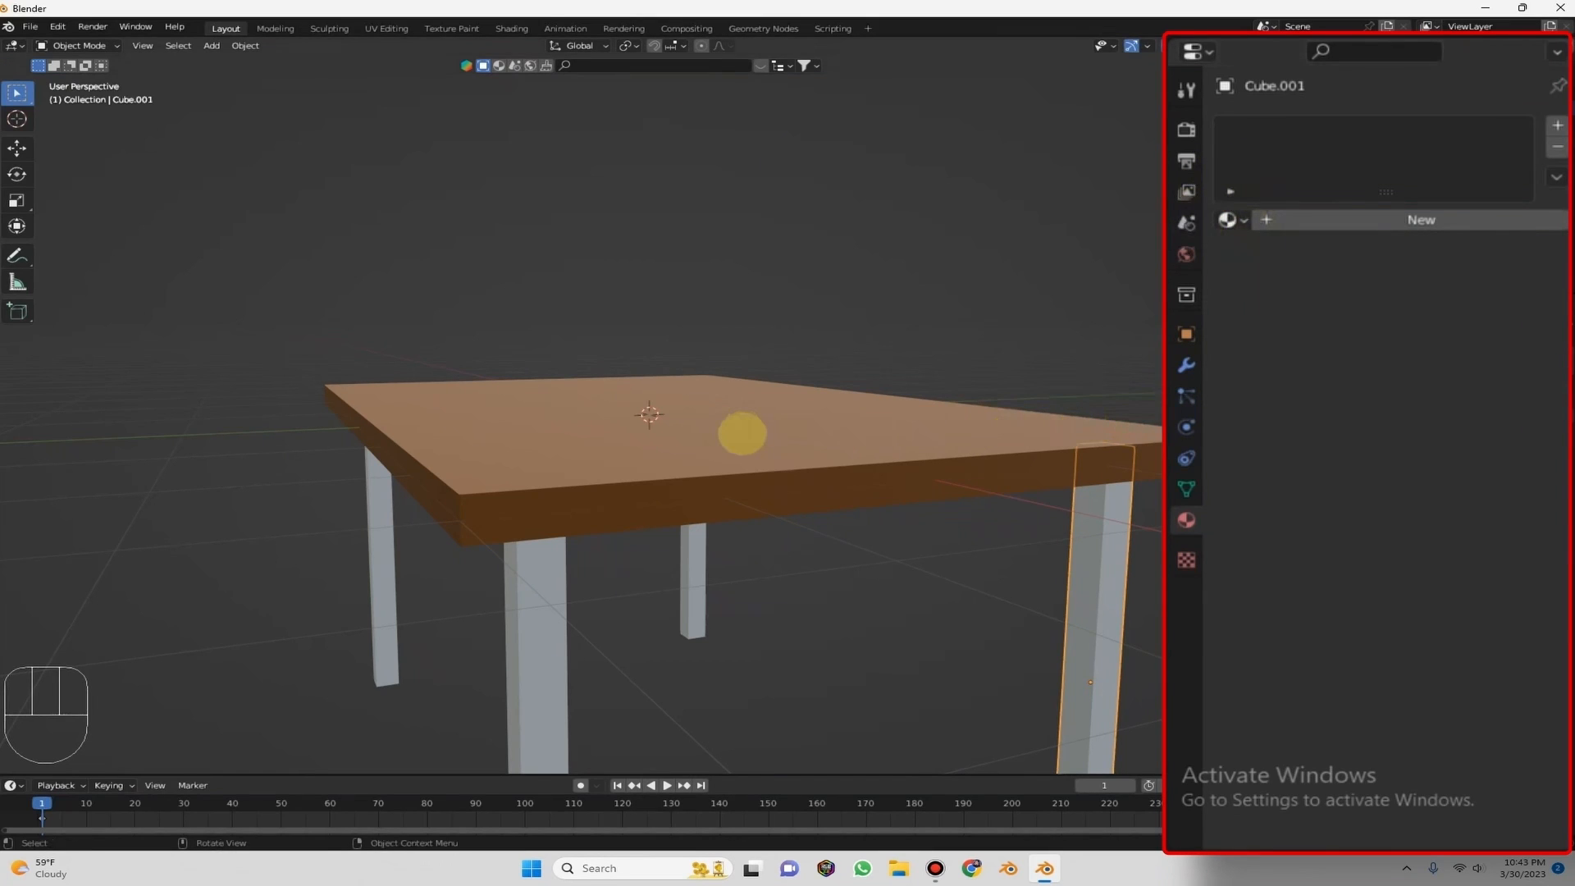
Rename the tabletop's material to "wood".
{"action": "left_click", "coordinate": [742, 432]}
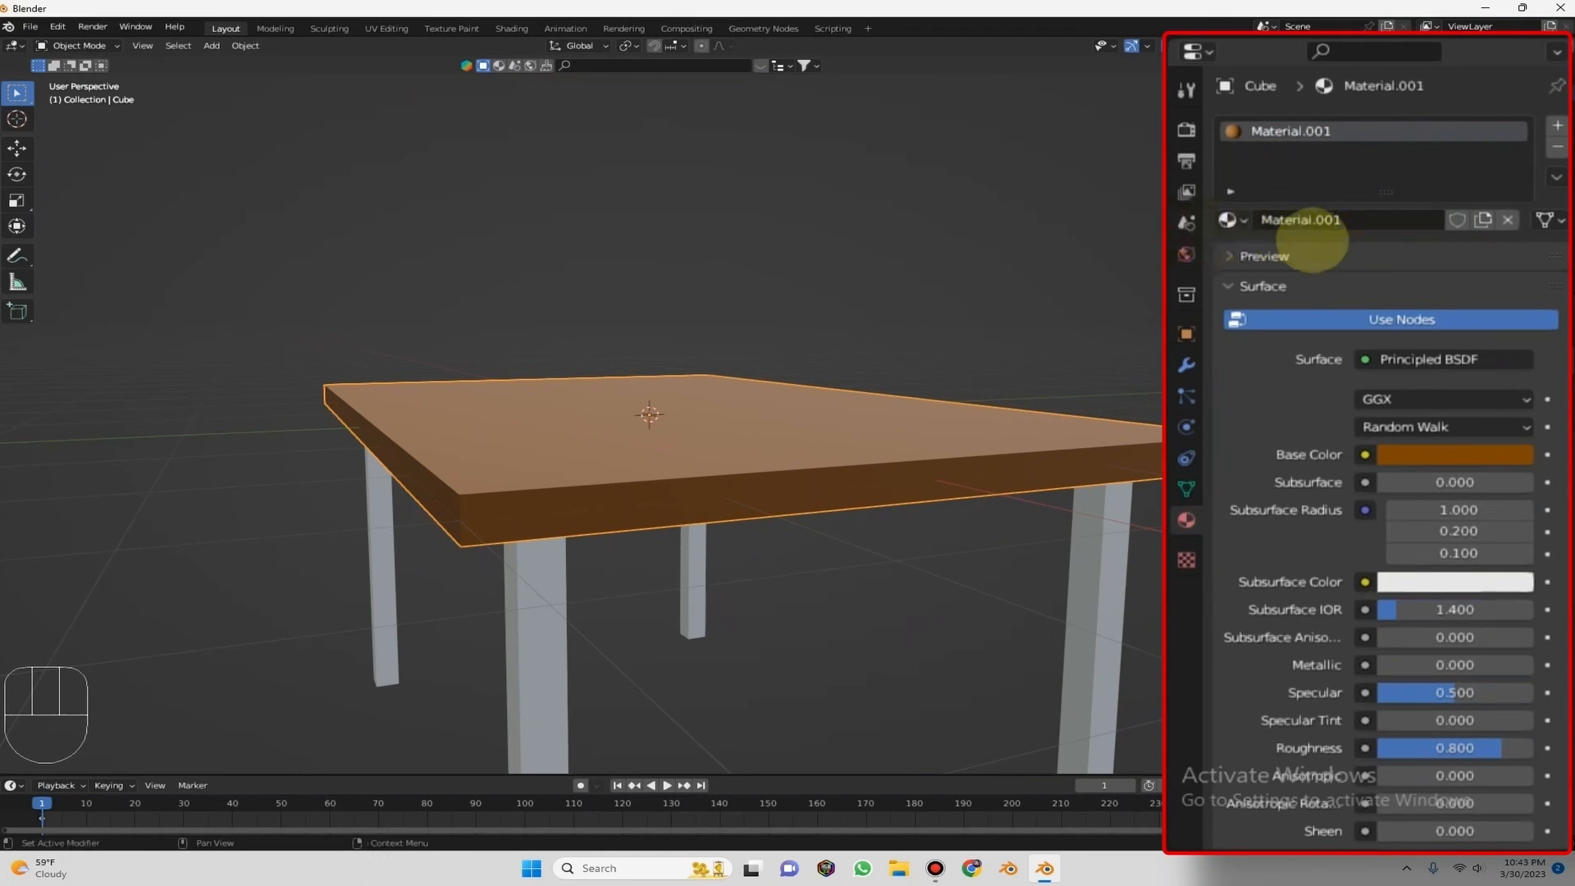
{"action": "left_click", "coordinate": [1355, 217]}
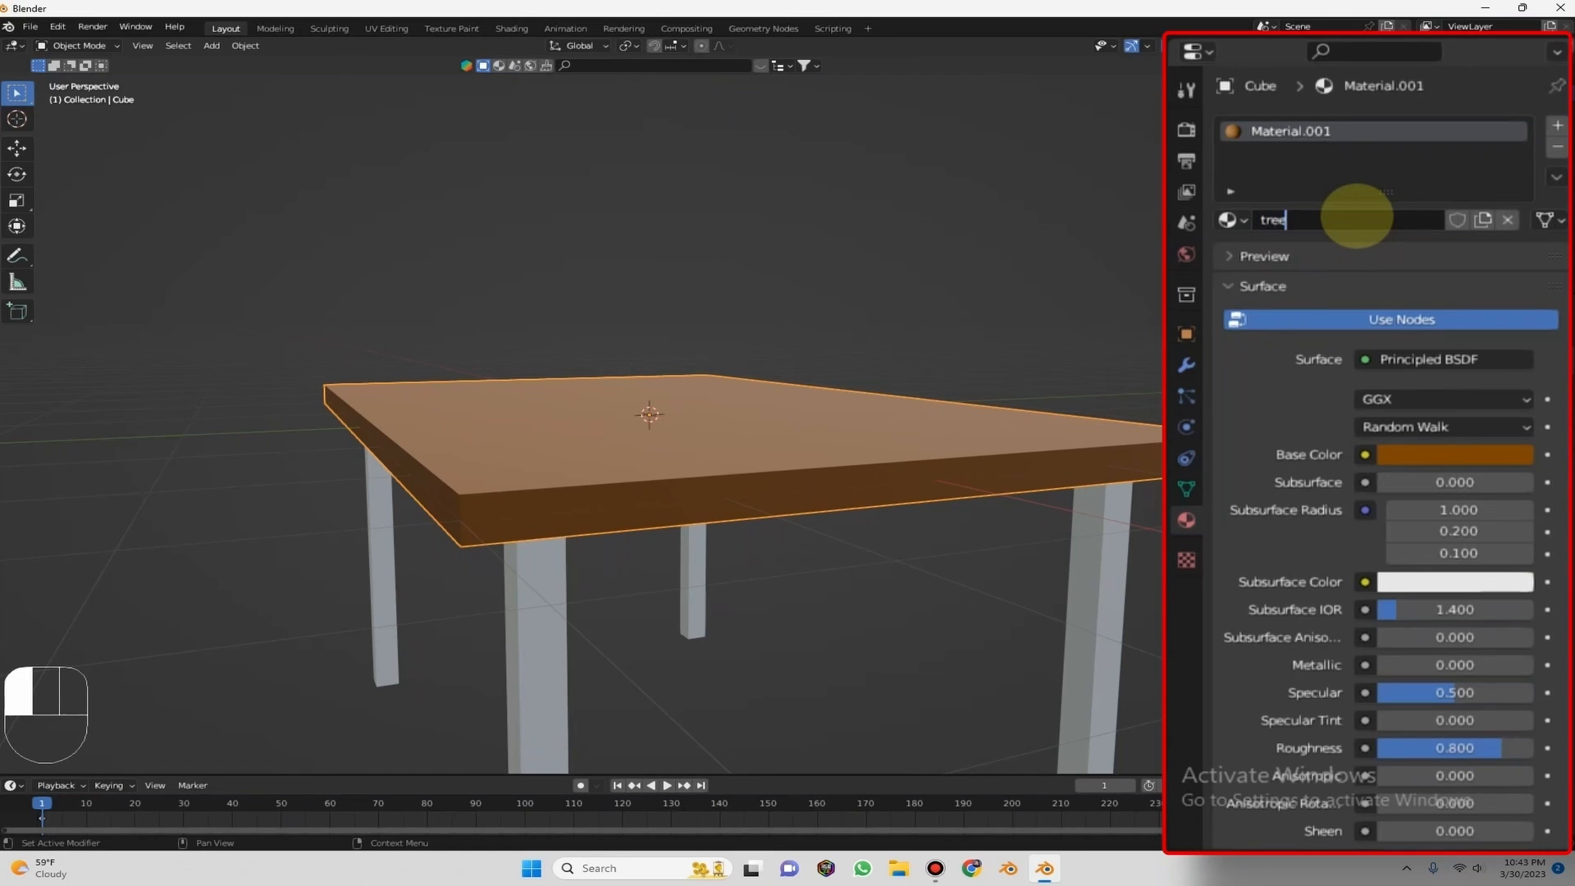
{"action": "type", "text": "tre"}
{"action": "key", "text": "BackSpace"}
{"action": "key", "text": "BackSpace"}
{"action": "key", "text": "BackSpace"}
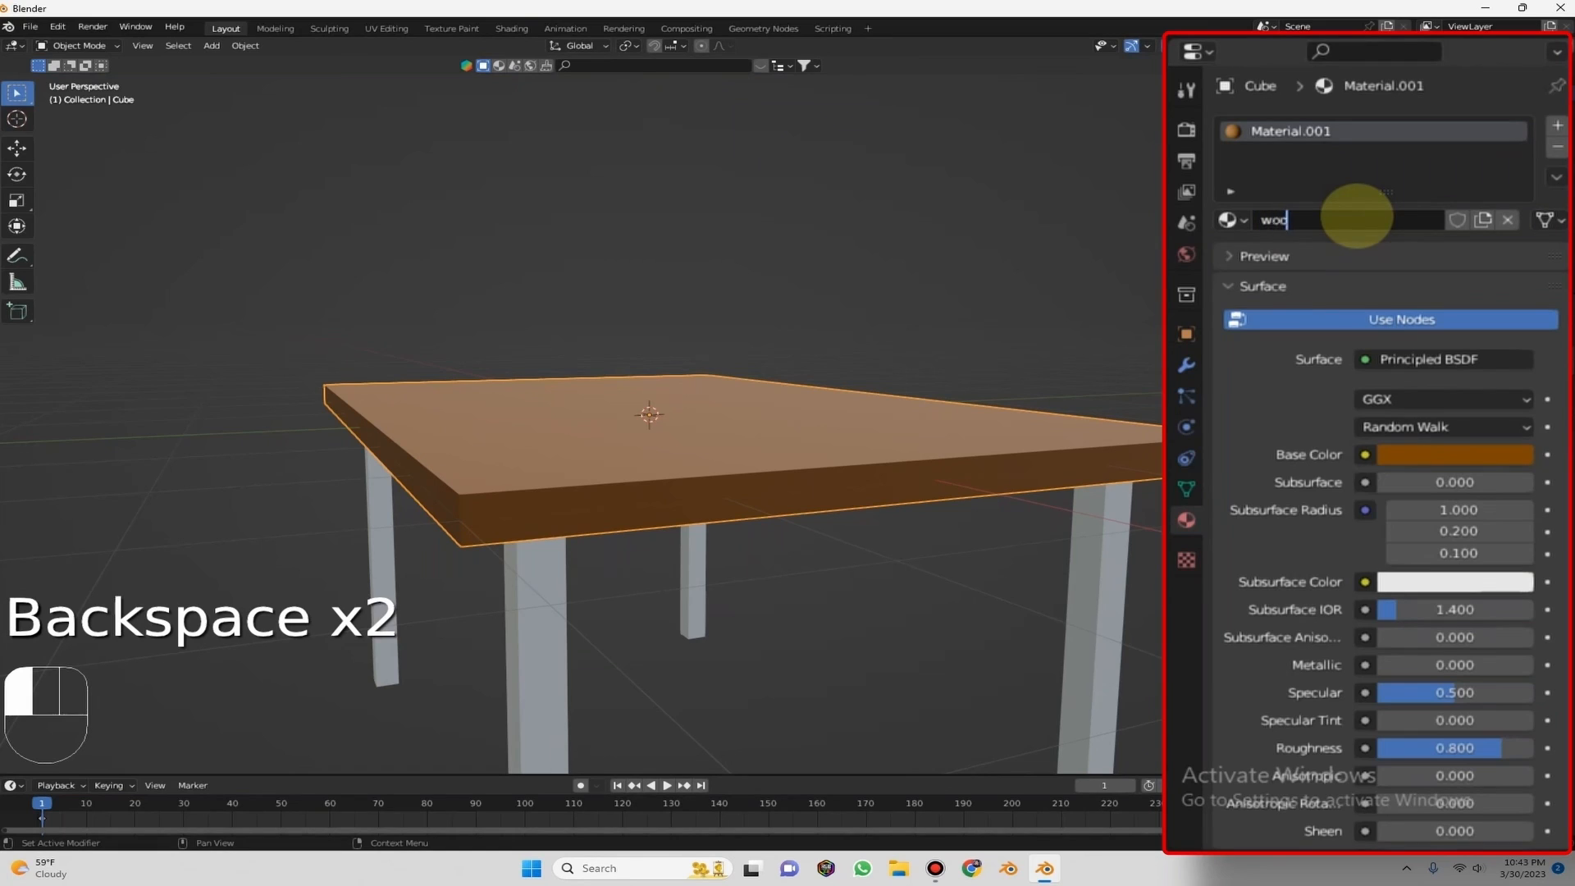
{"action": "left_click", "coordinate": [1357, 216]}
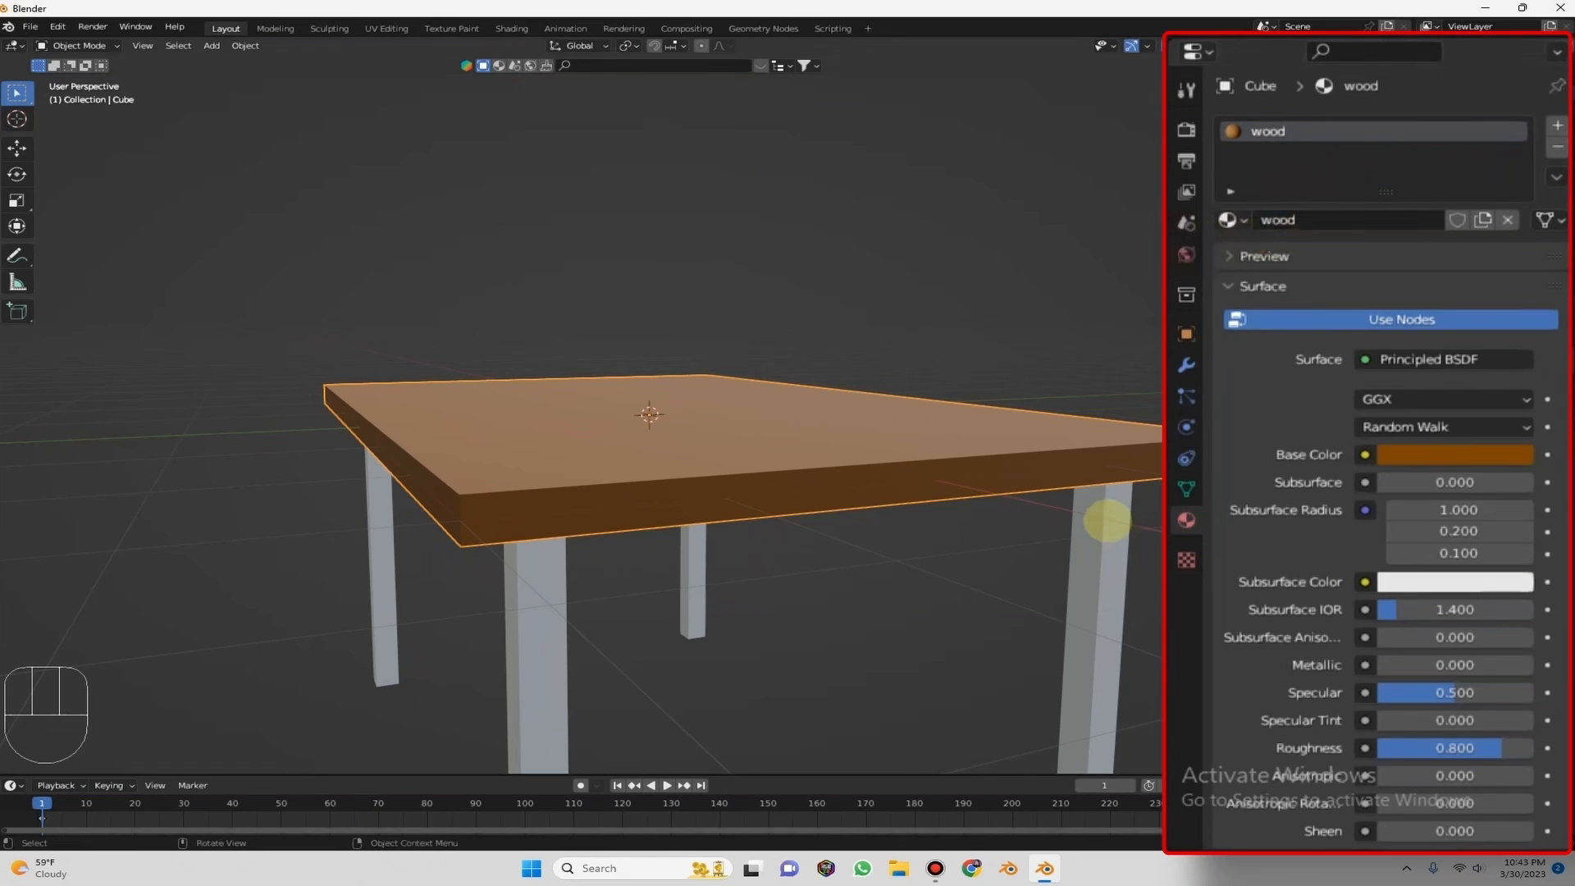
Assign the existing wood material to the first two table legs, Cube.001 and Cube.003.
{"action": "left_click", "coordinate": [1107, 521]}
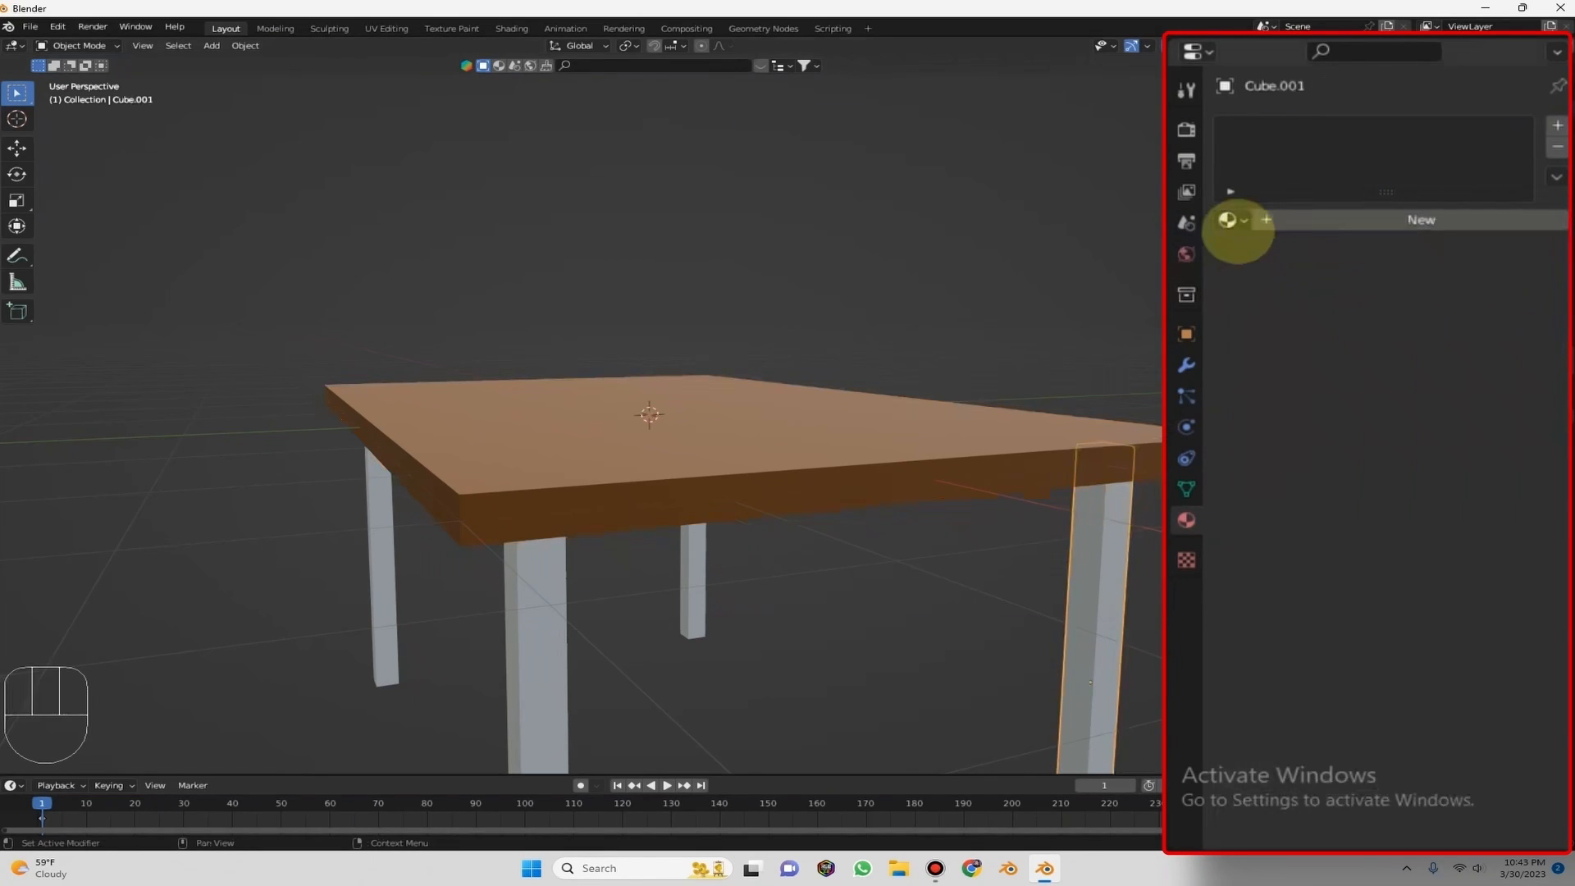
{"action": "left_click", "coordinate": [1227, 220]}
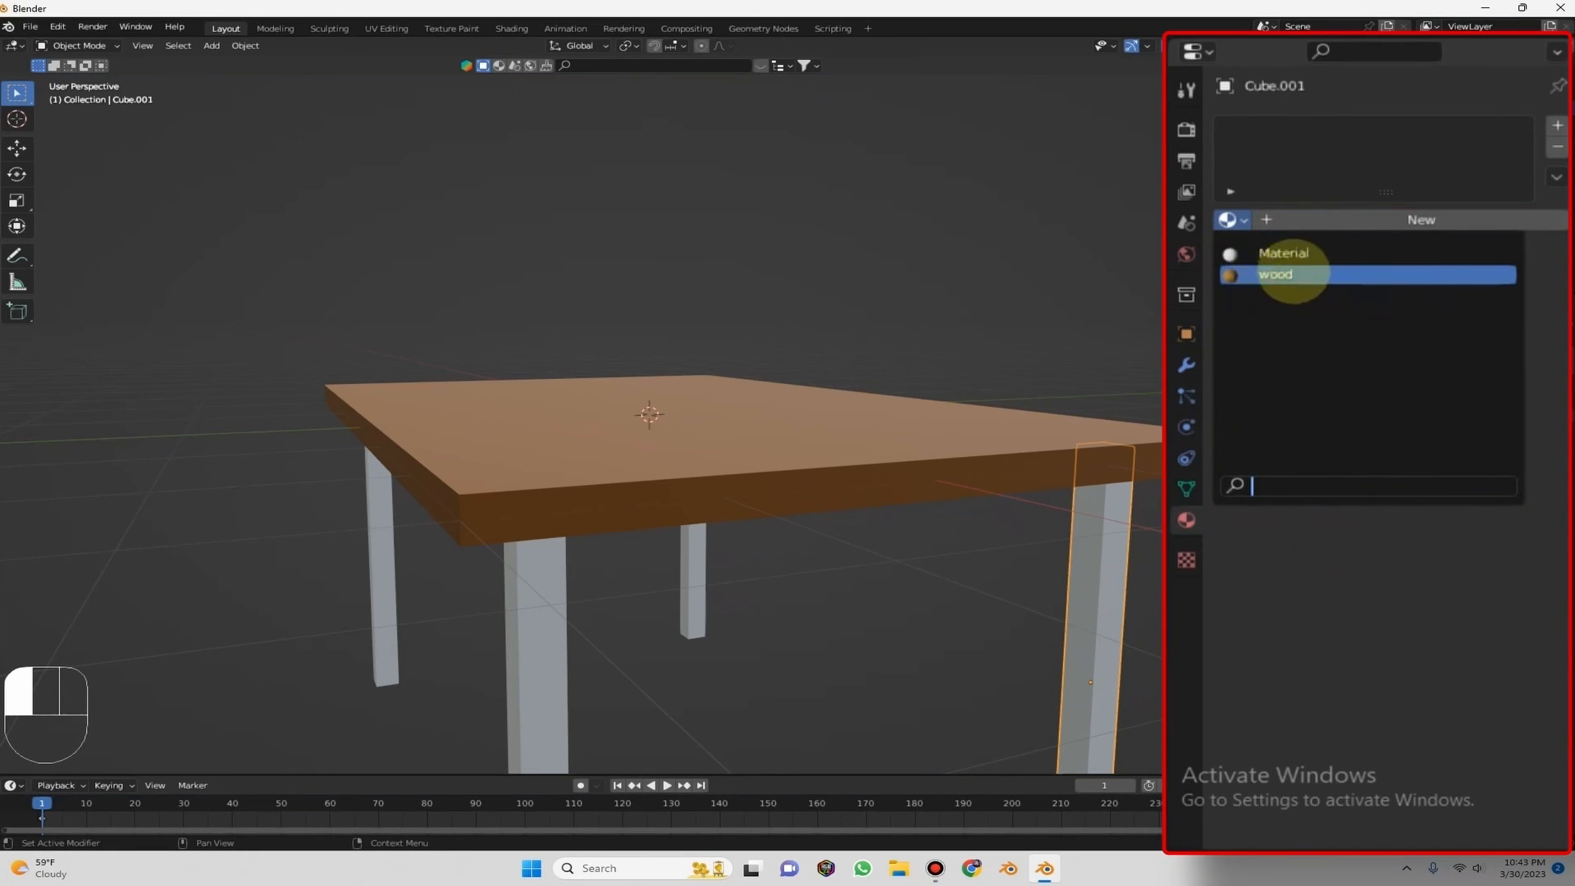
{"action": "left_click", "coordinate": [1297, 276]}
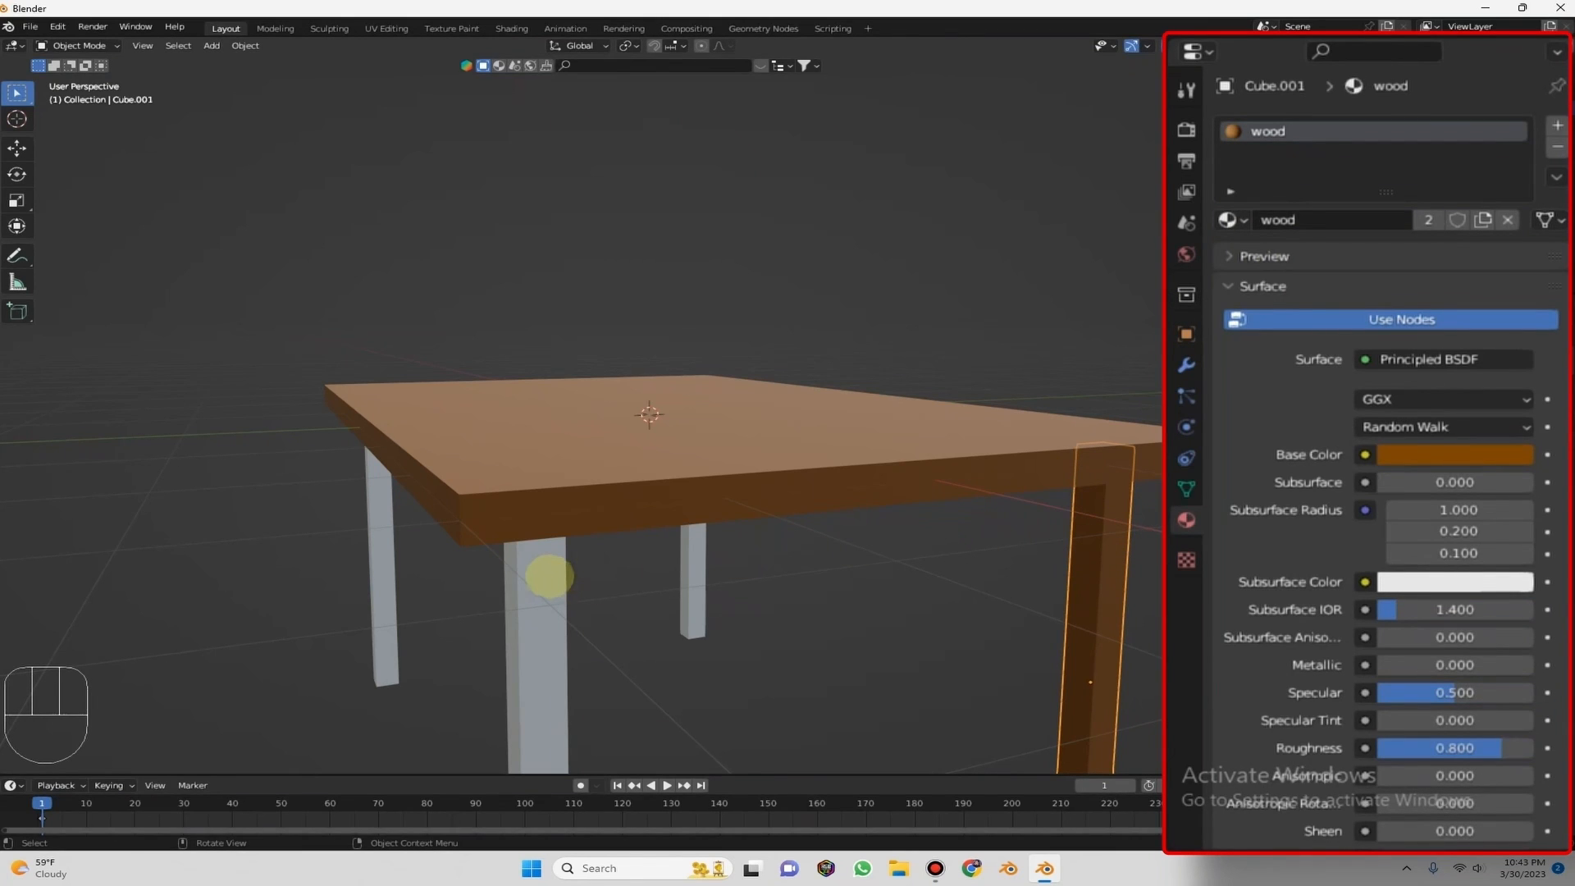
{"action": "left_click", "coordinate": [549, 576]}
{"action": "left_click", "coordinate": [1227, 219]}
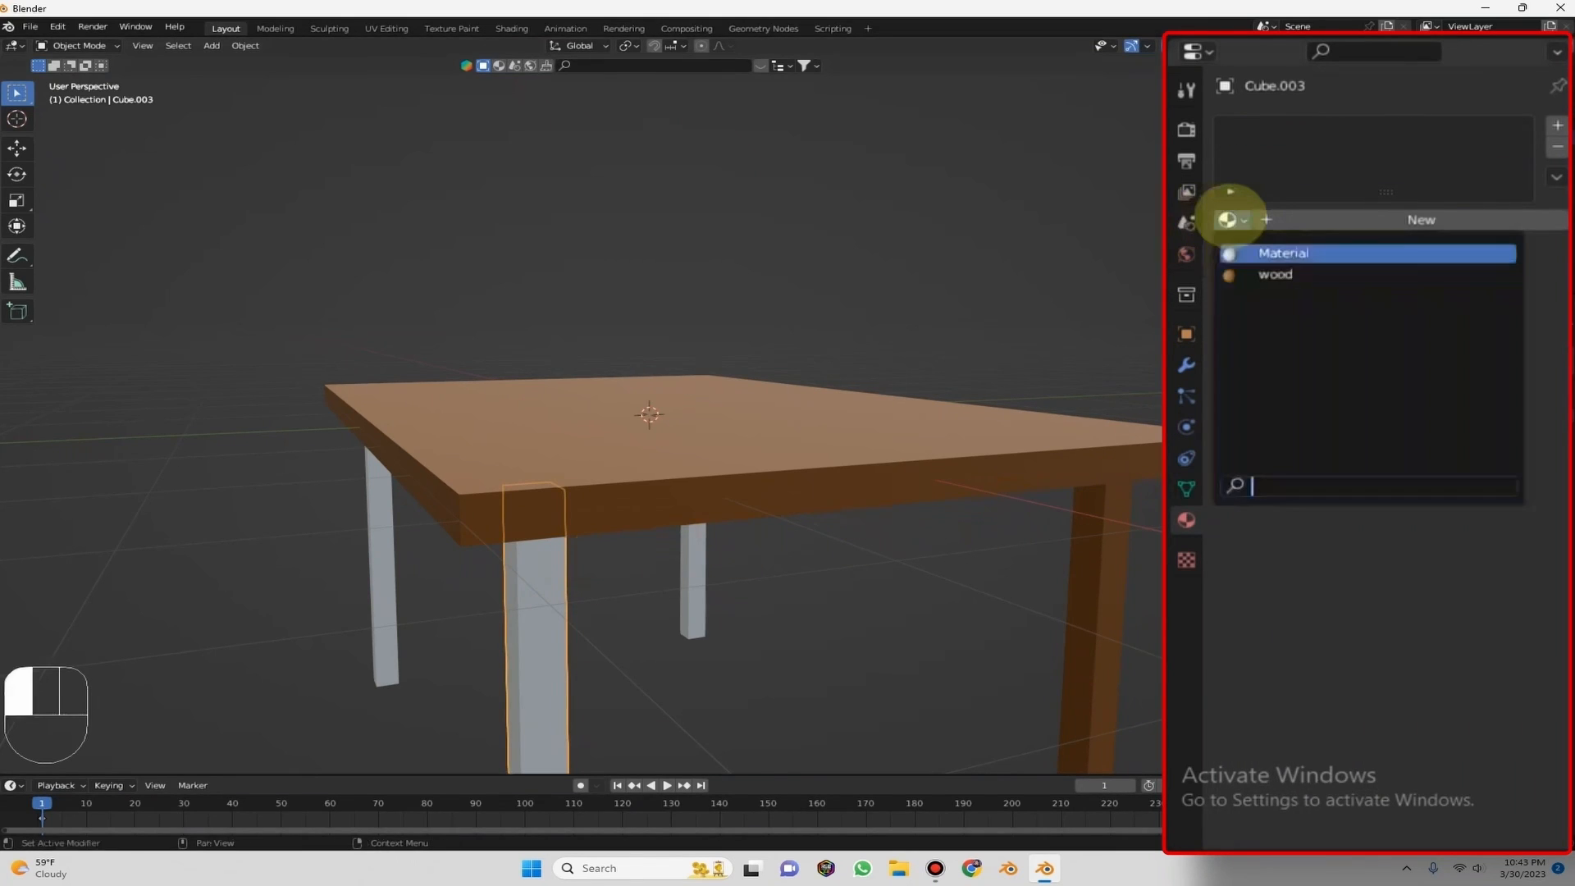
{"action": "left_click", "coordinate": [1251, 275]}
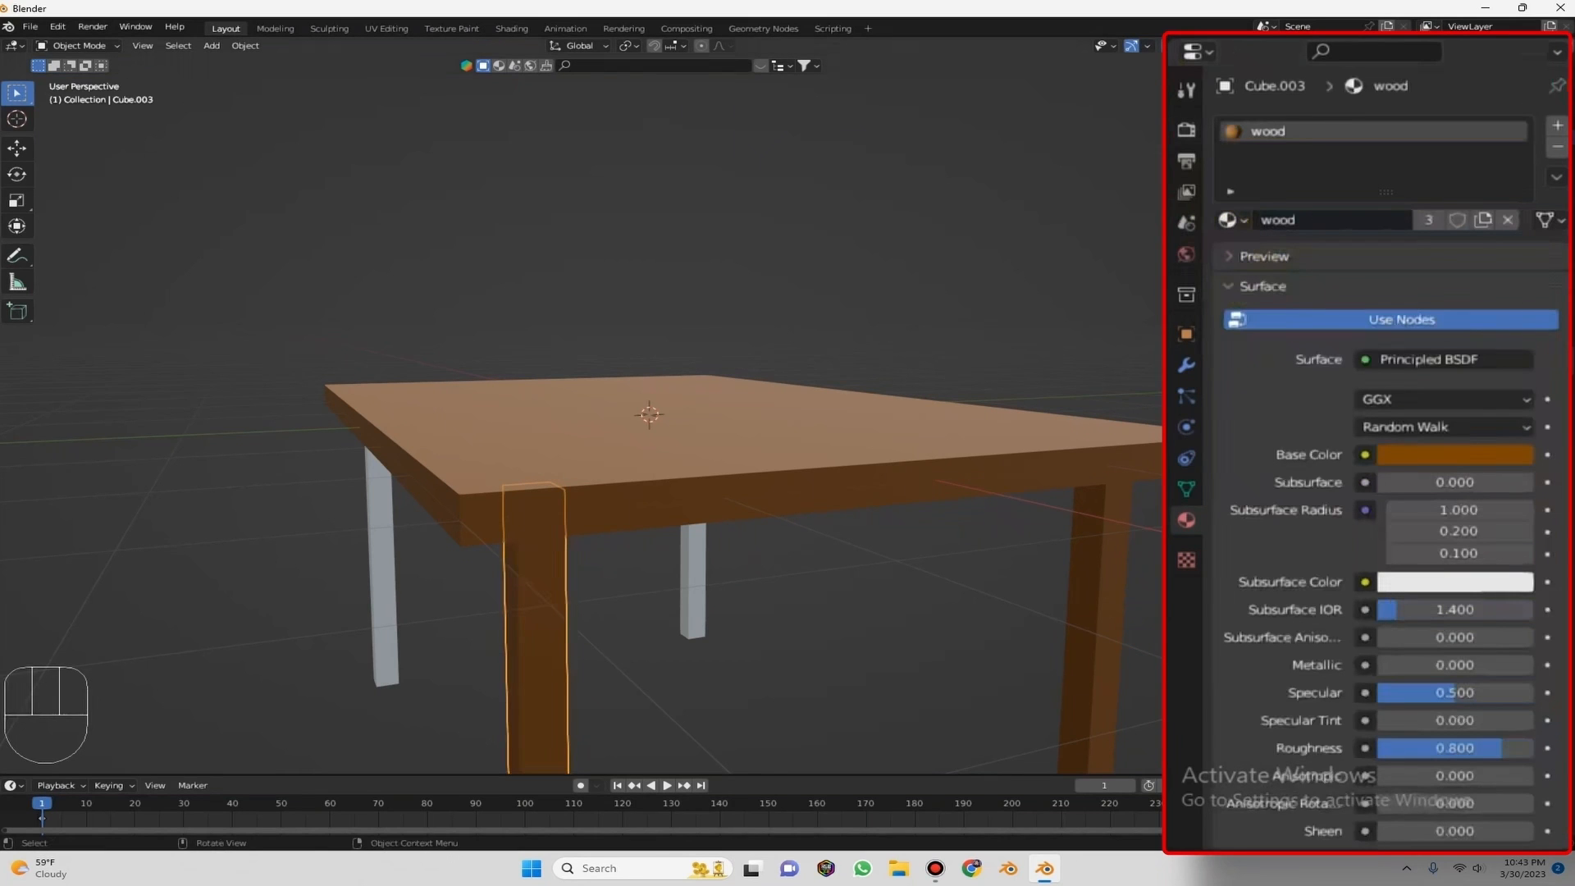
Assign the existing wood material to the remaining two table legs, Cube.002 and Cube.004.
{"action": "middle_click_drag", "start_coordinate": [525, 525], "coordinate": [775, 524]}
{"action": "left_click", "coordinate": [201, 508]}
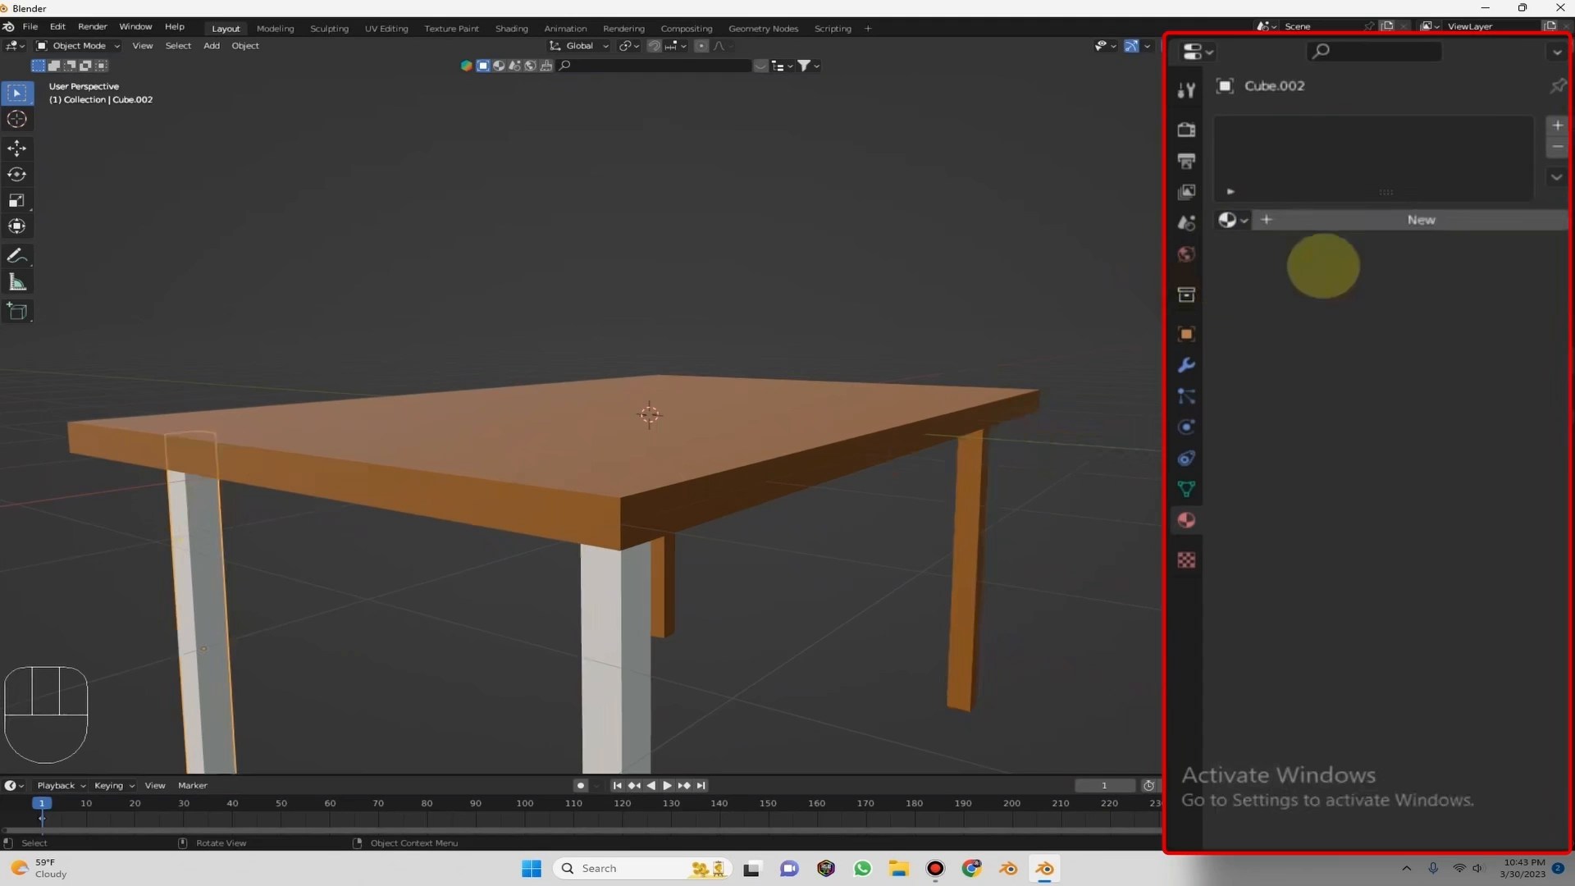
{"action": "left_click", "coordinate": [1225, 220]}
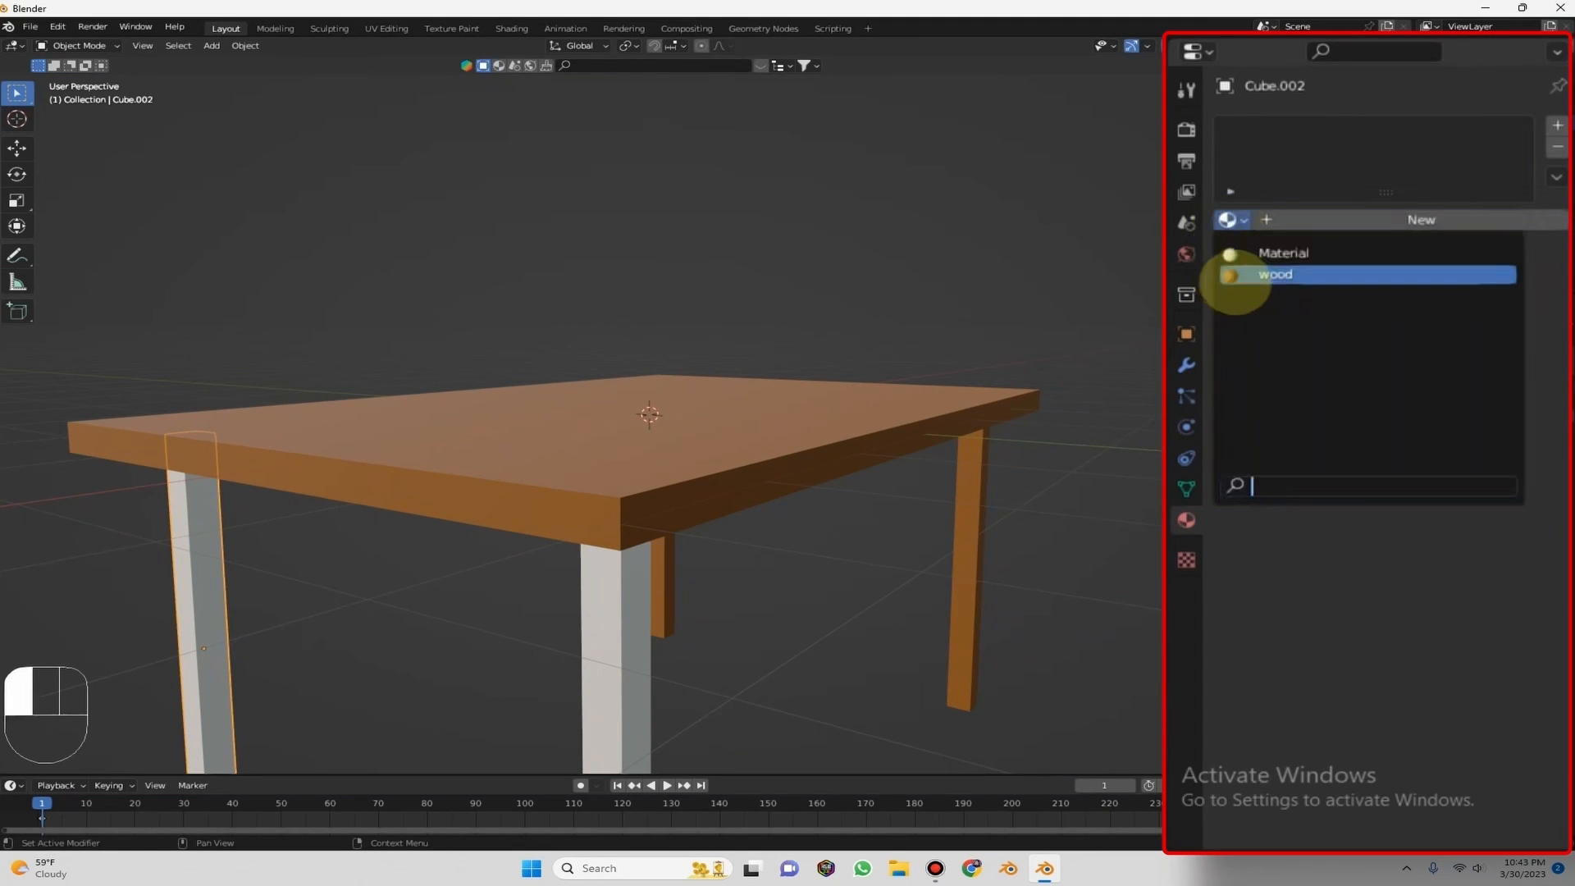
{"action": "left_click", "coordinate": [1274, 275]}
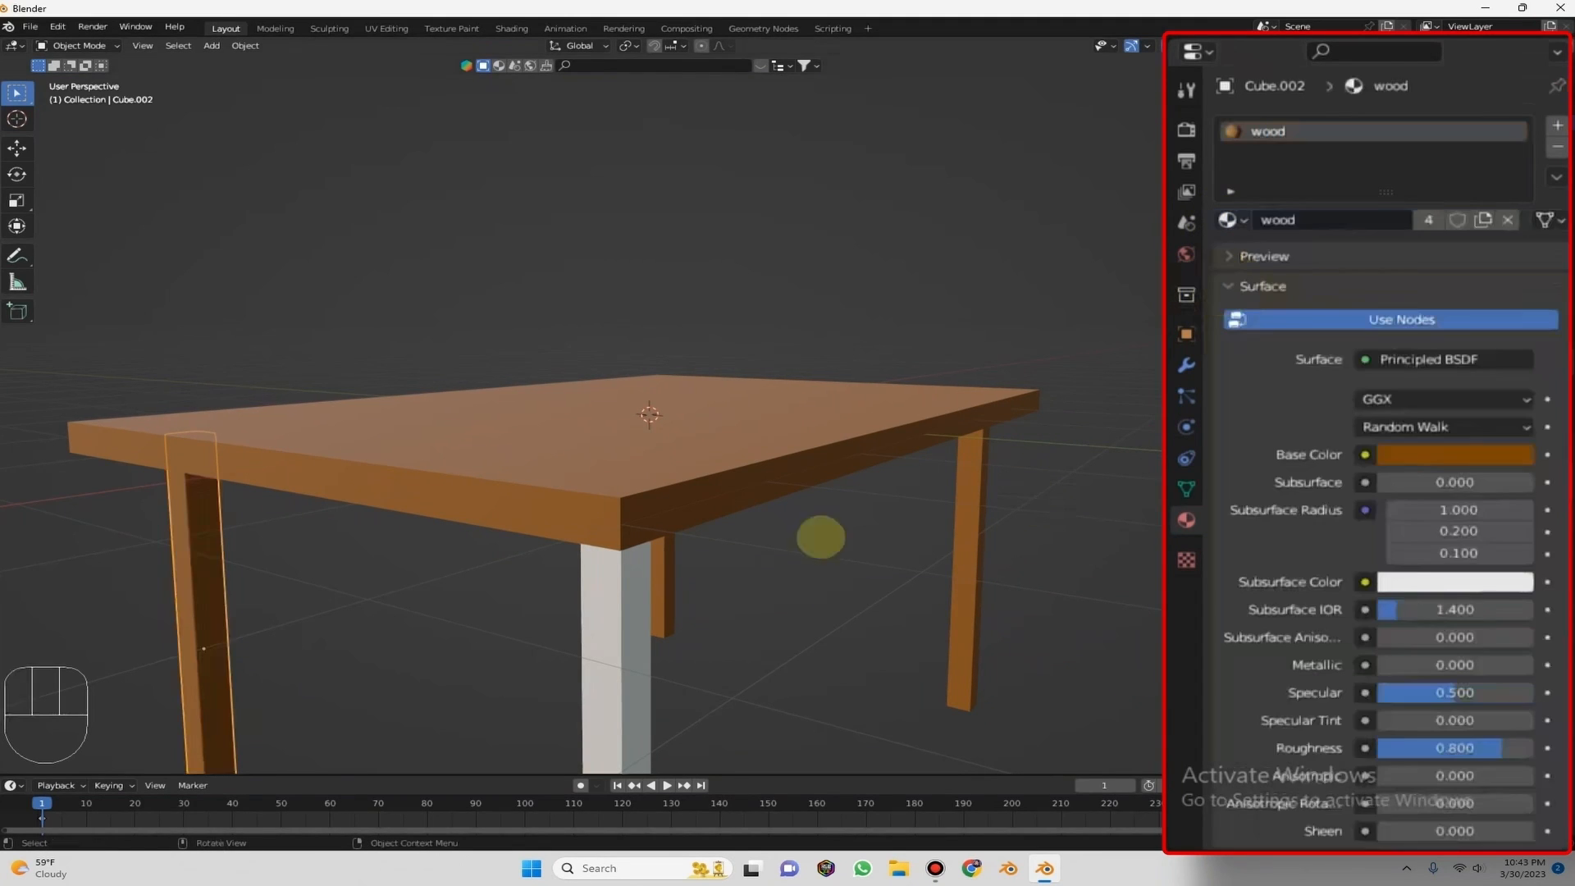
{"action": "left_click", "coordinate": [640, 560]}
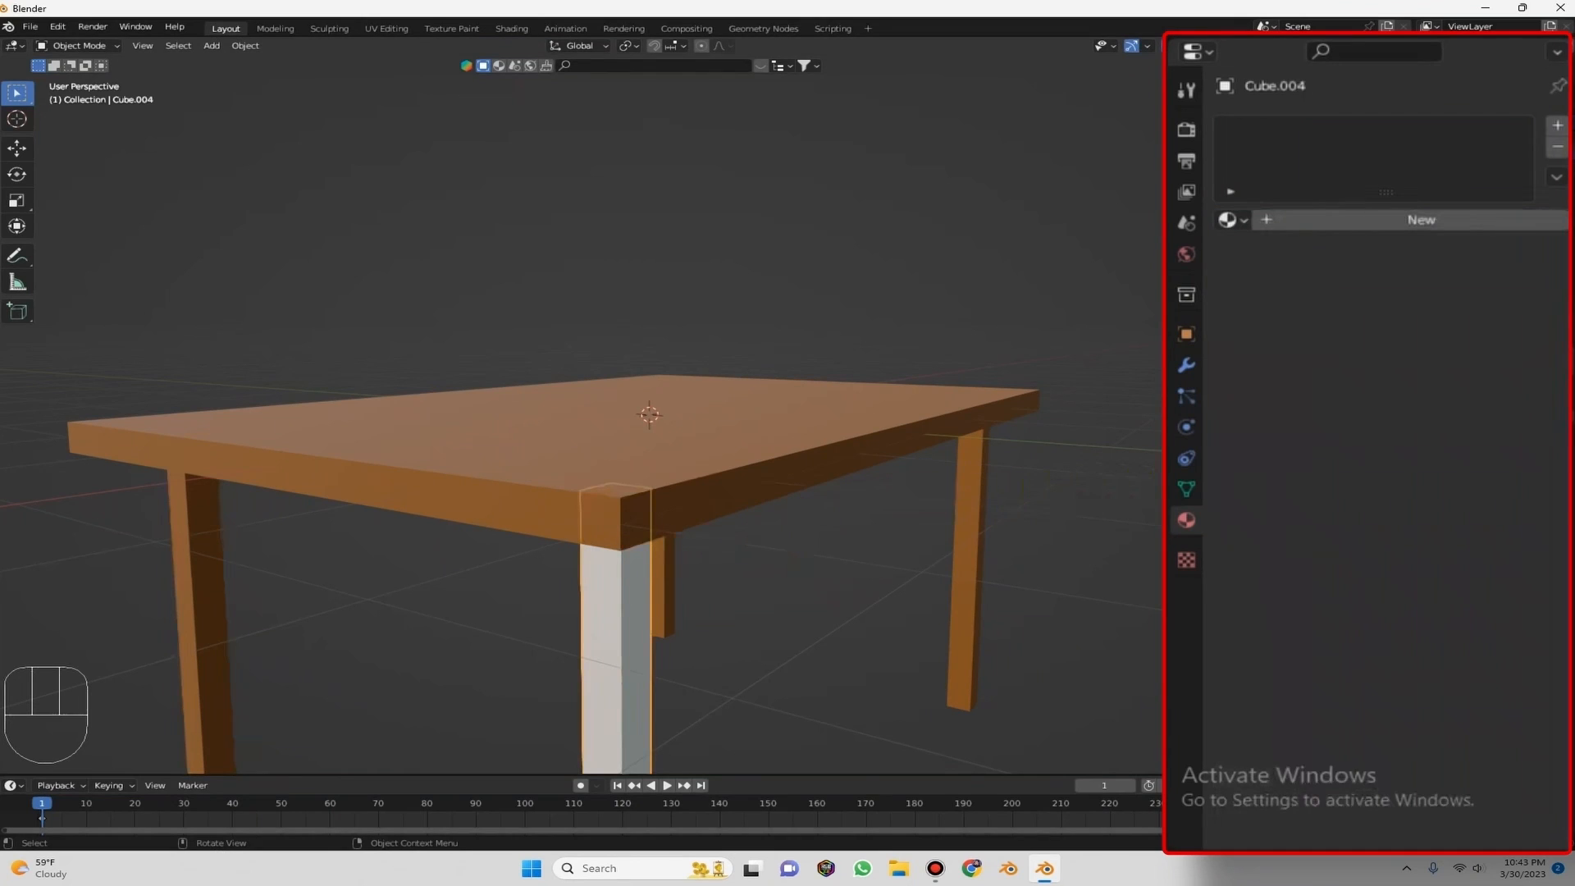
{"action": "left_click", "coordinate": [1227, 220]}
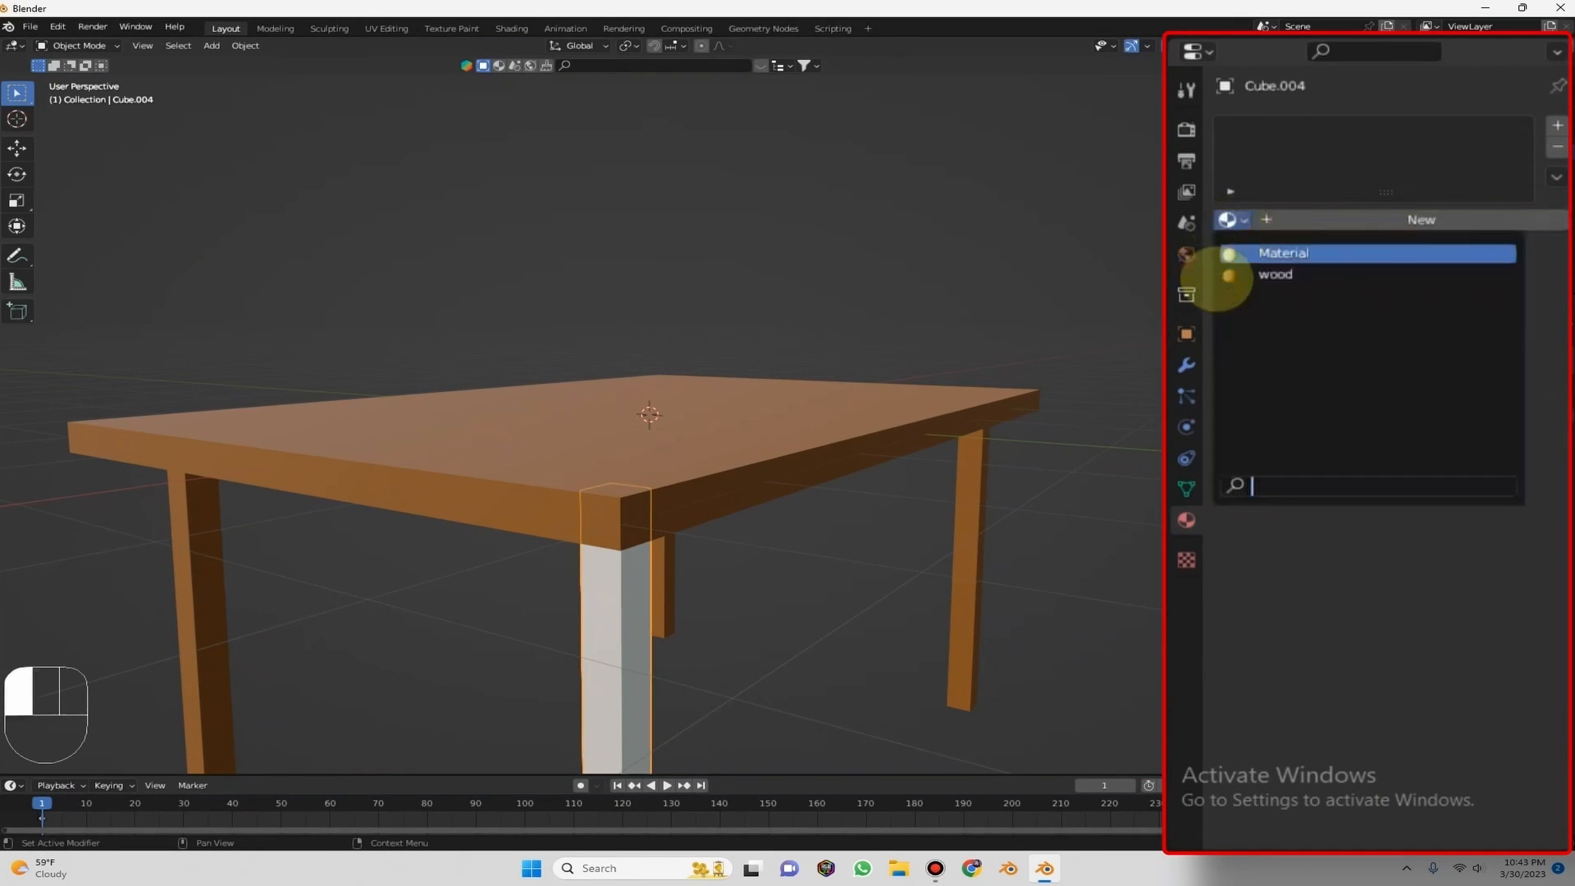
{"action": "left_click", "coordinate": [1218, 273]}
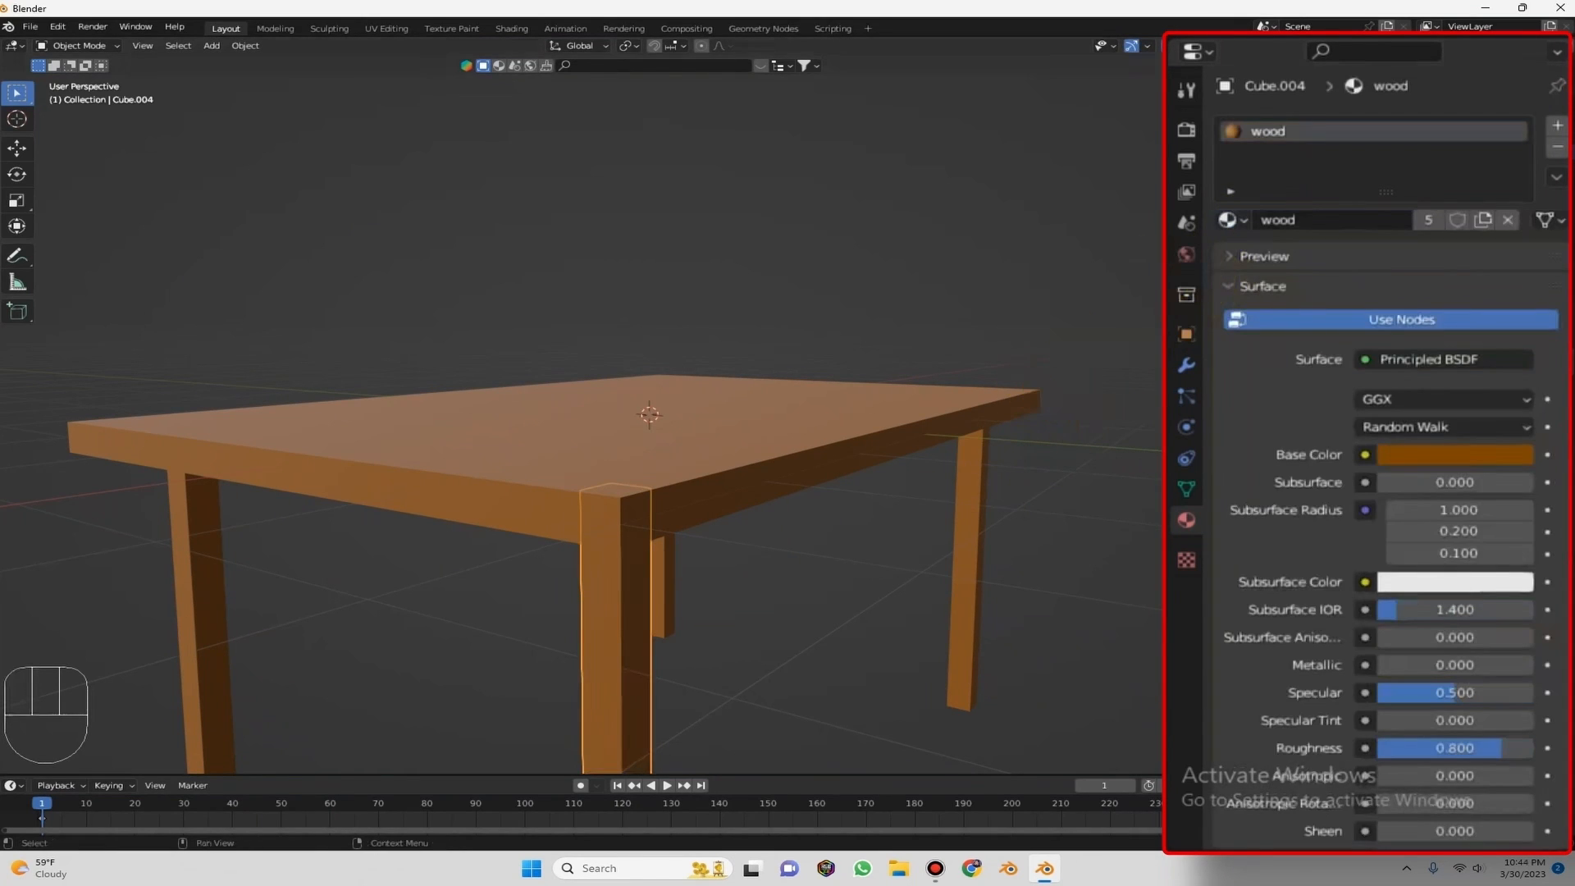
Change the shared wood material's base colour to a muted green from the tabletop, and undo the change.
{"action": "left_click_drag", "start_coordinate": [828, 525], "coordinate": [635, 515]}
{"action": "left_click", "coordinate": [1027, 426]}
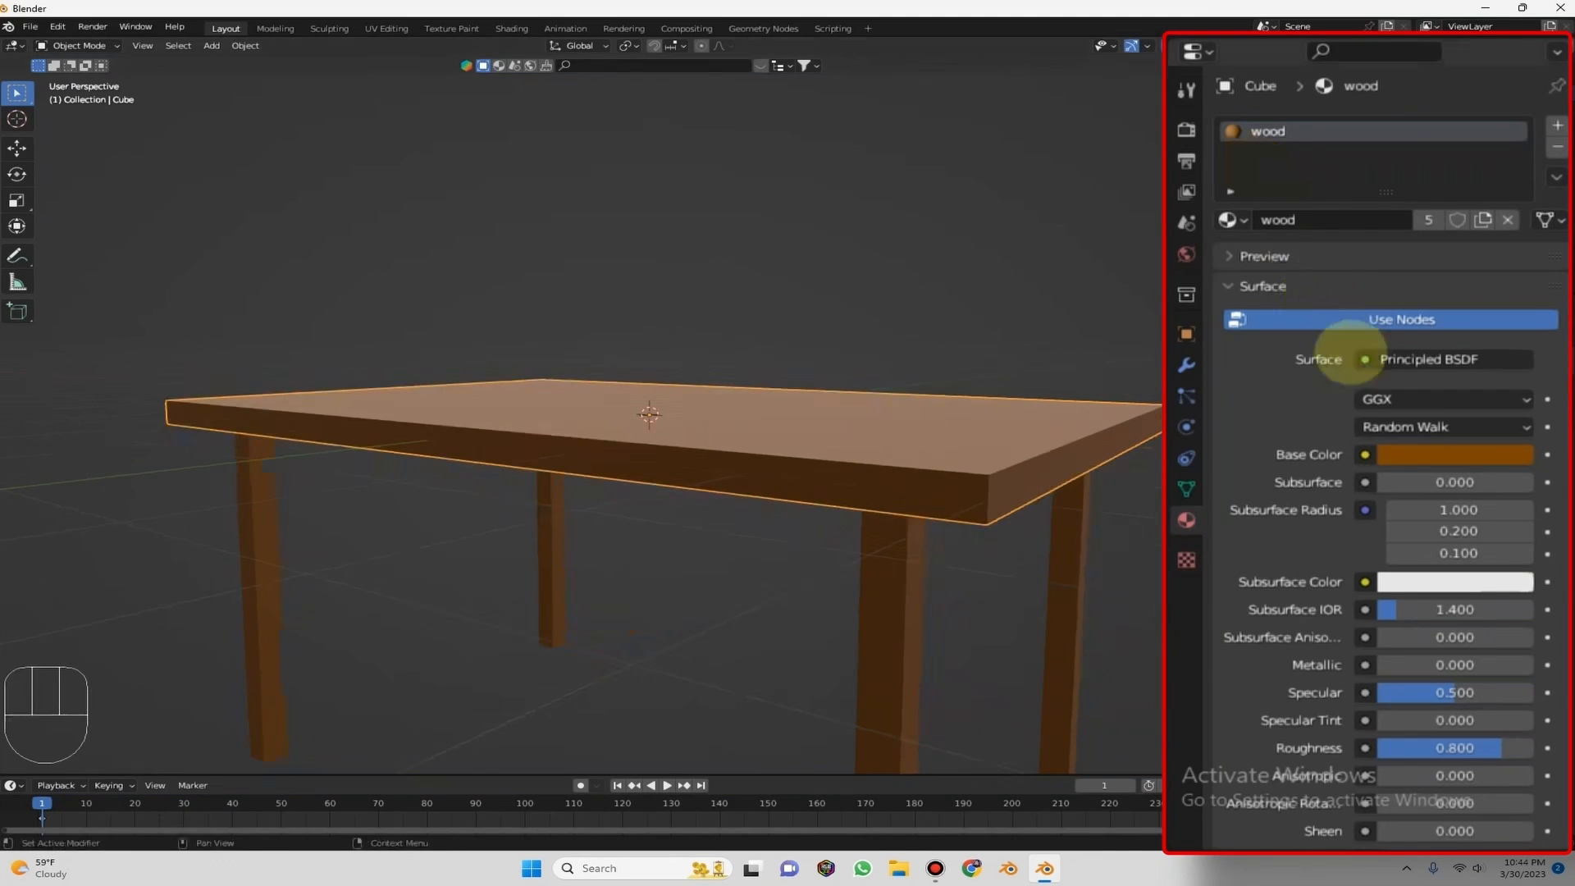
{"action": "left_click", "coordinate": [1427, 454]}
{"action": "left_click_drag", "start_coordinate": [1352, 286], "coordinate": [1374, 217]}
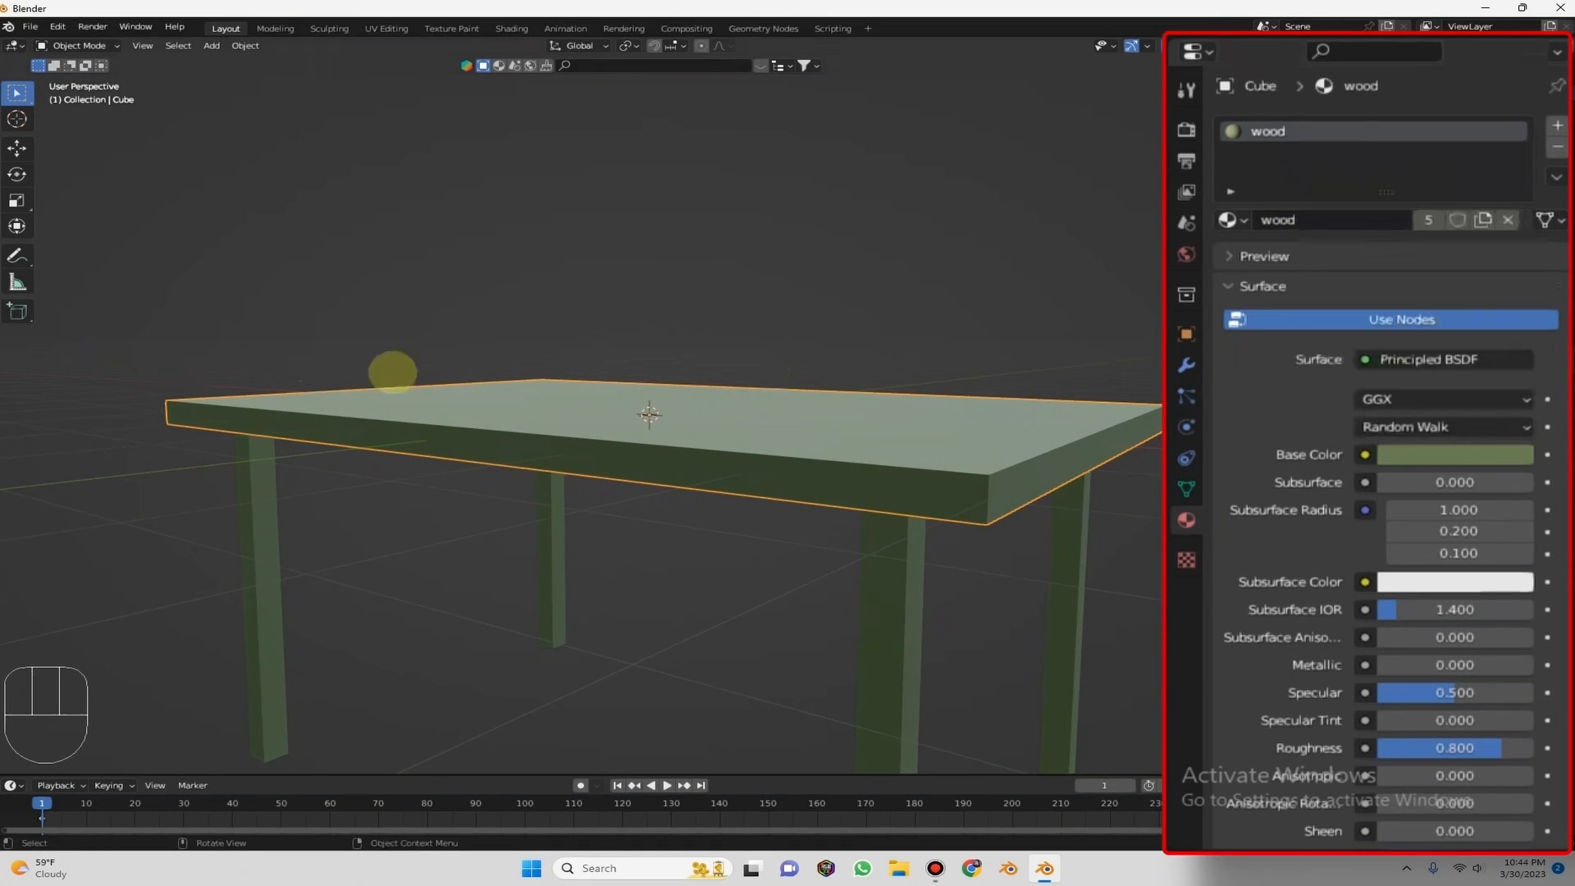
{"action": "key", "text": "ctrl+z"}
{"action": "left_click_drag", "start_coordinate": [1252, 121], "coordinate": [1228, 116]}
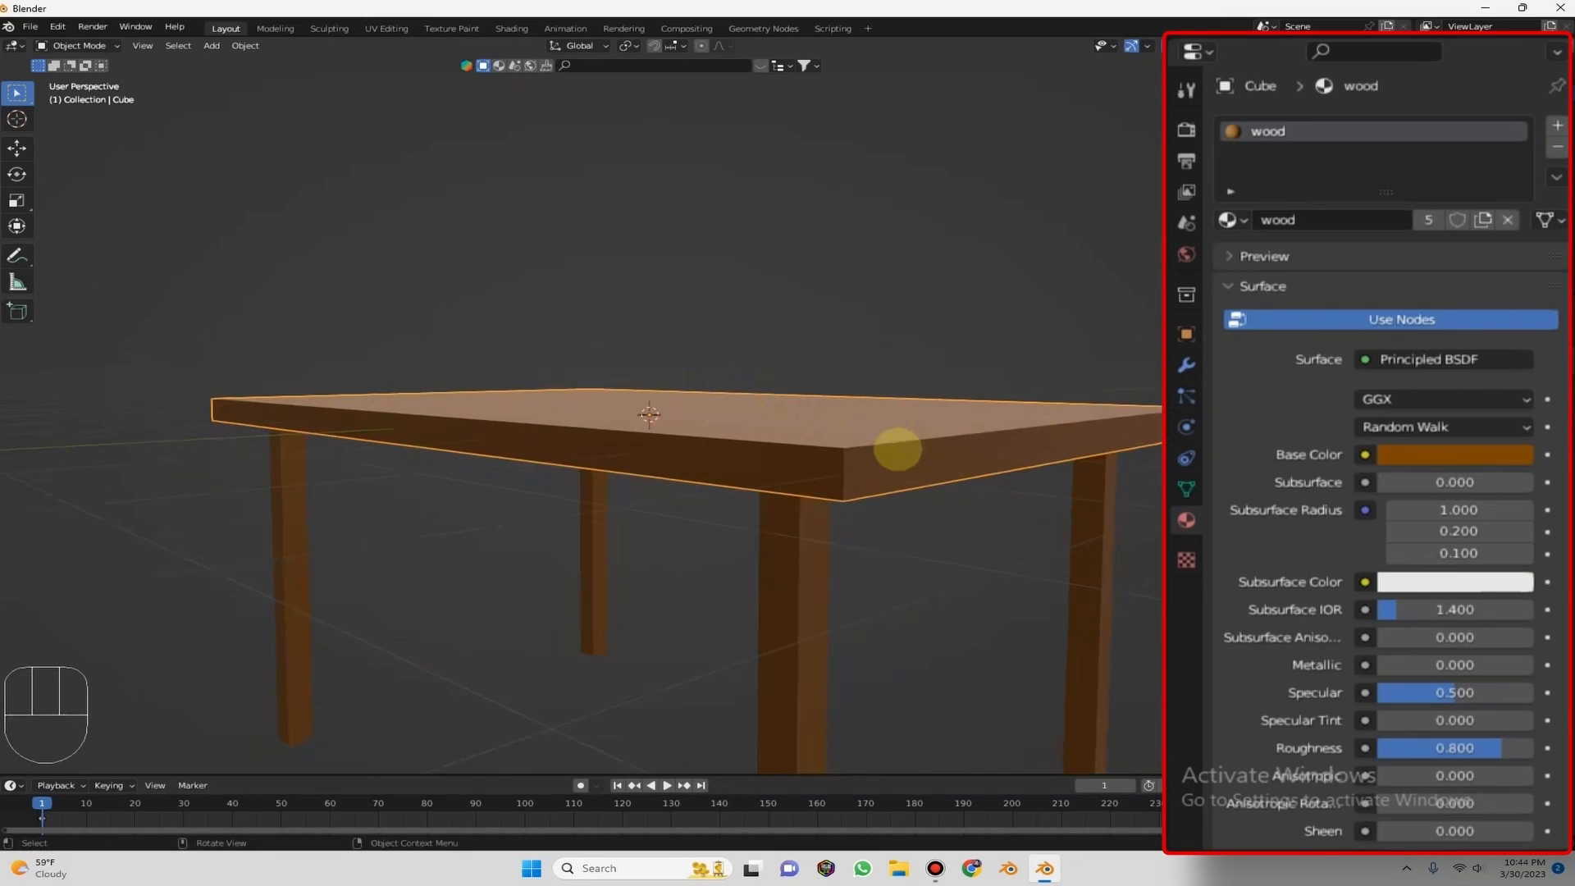
Replace the wood on leg Cube.003 with a new material in light blue, and undo the replacement.
{"action": "left_click", "coordinate": [801, 540]}
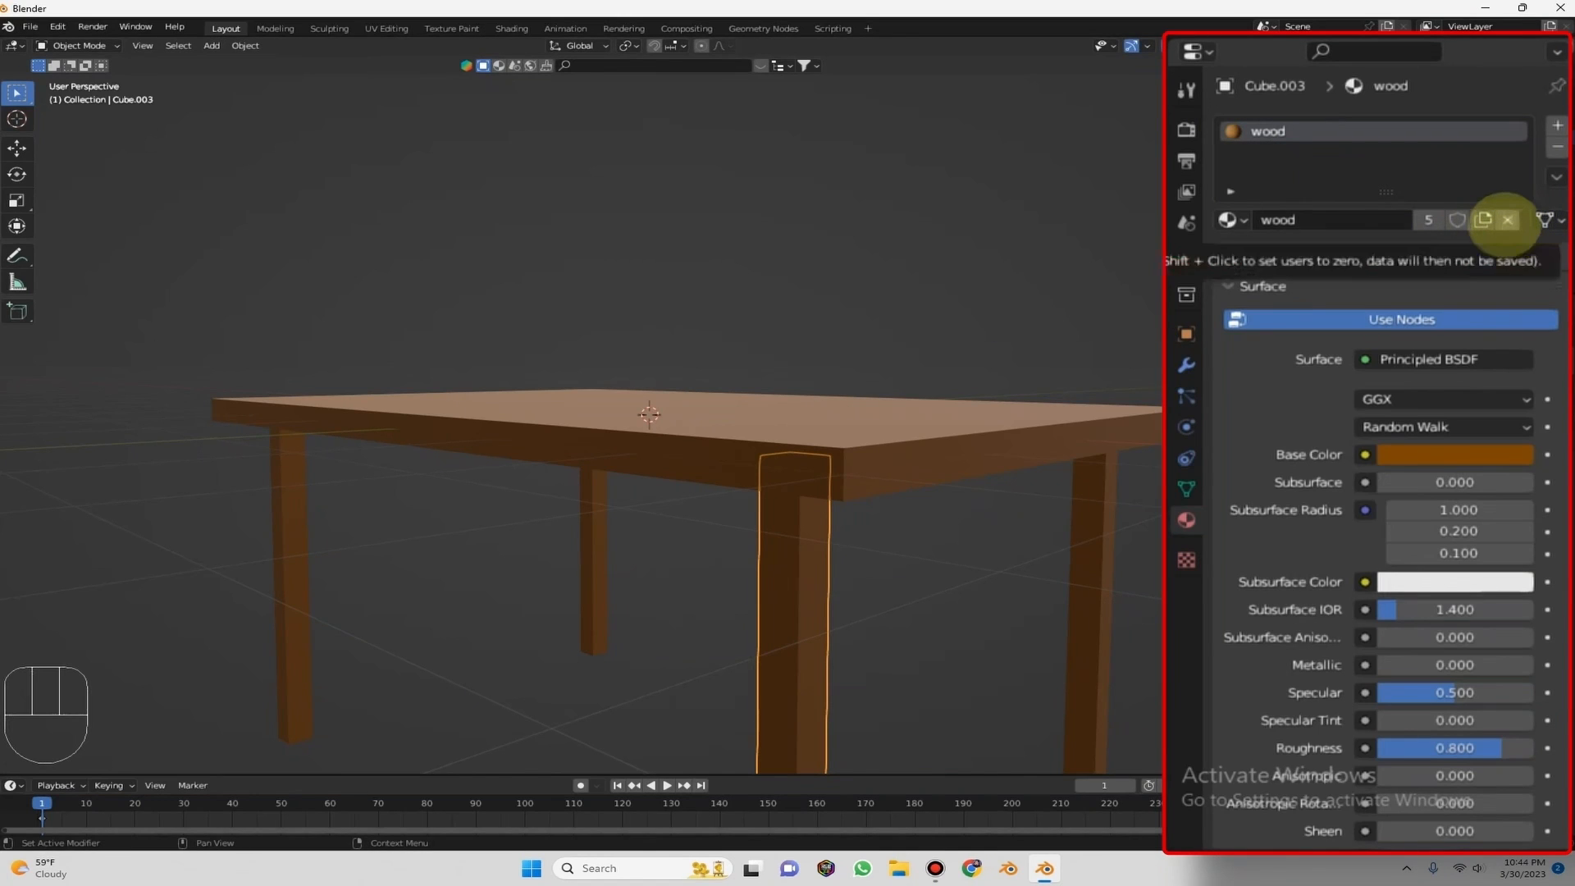
{"action": "left_click", "coordinate": [1507, 220]}
{"action": "left_click", "coordinate": [1398, 219]}
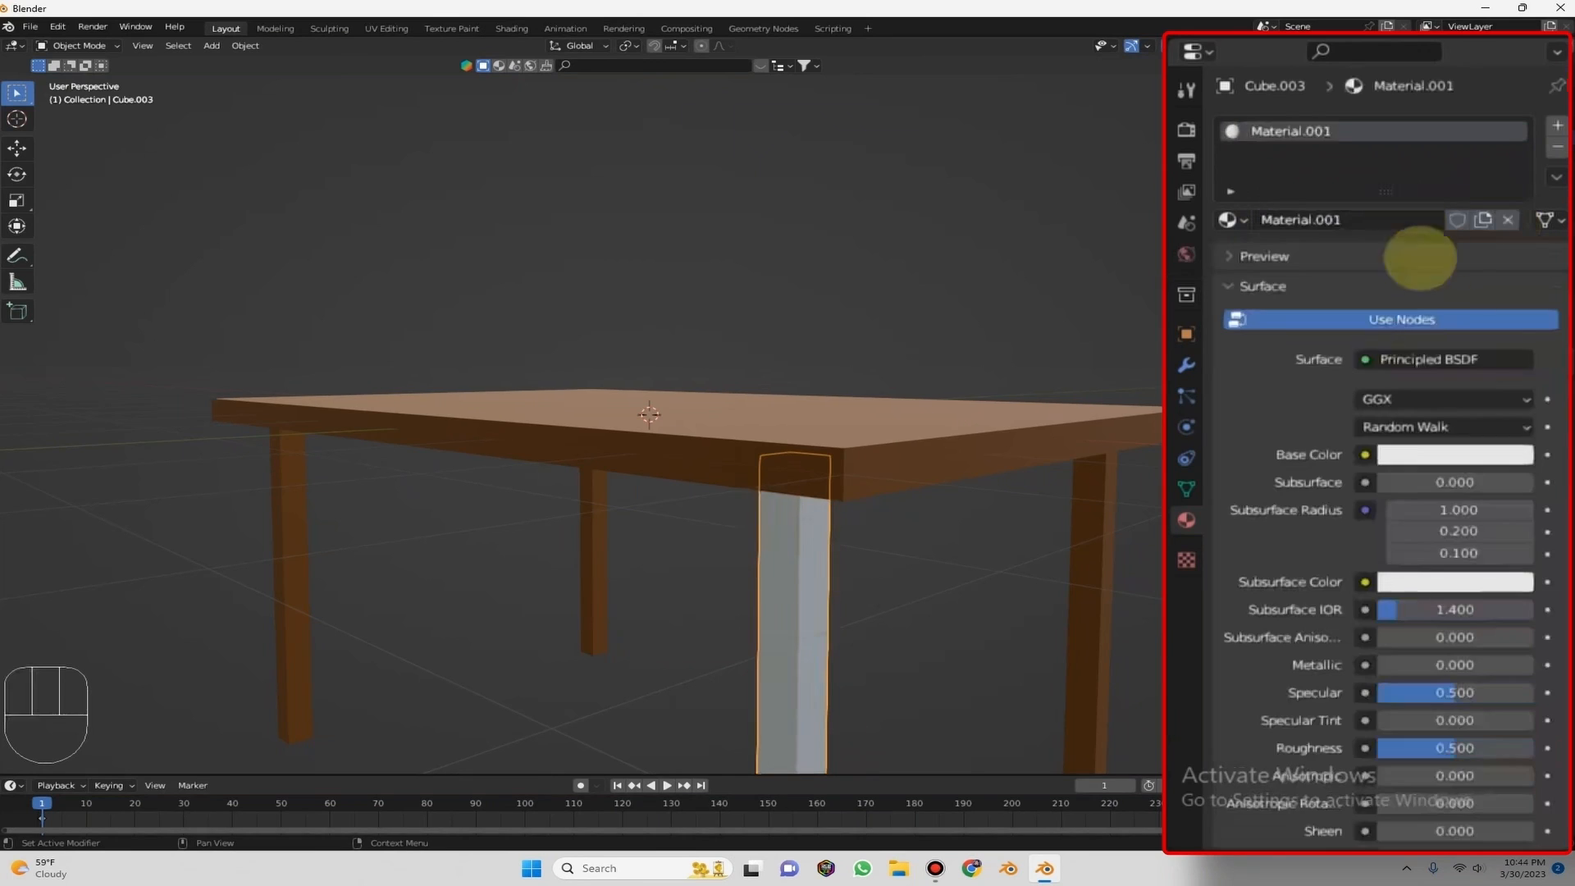
{"action": "left_click", "coordinate": [1468, 454]}
{"action": "left_click", "coordinate": [1388, 168]}
{"action": "left_click", "coordinate": [1401, 141]}
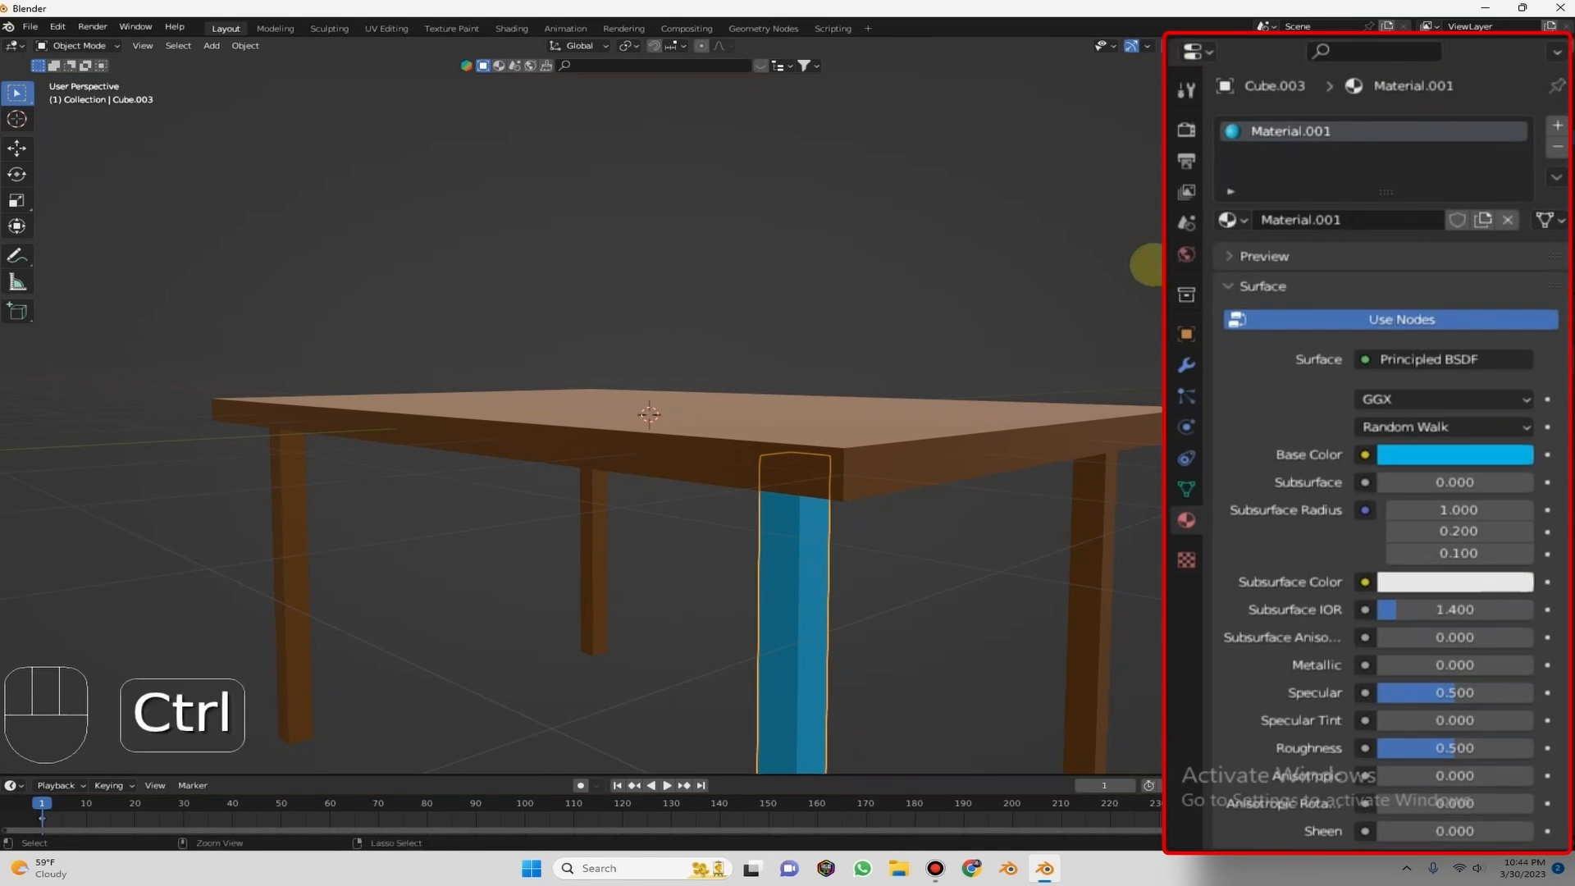
{"action": "key", "text": "ctrl+z"}
{"action": "key", "text": "ctrl+z"}
Switch the viewport to Solid shading and view the whole table from different angles.
{"action": "left_click_drag", "start_coordinate": [1263, 85], "coordinate": [1083, 197]}
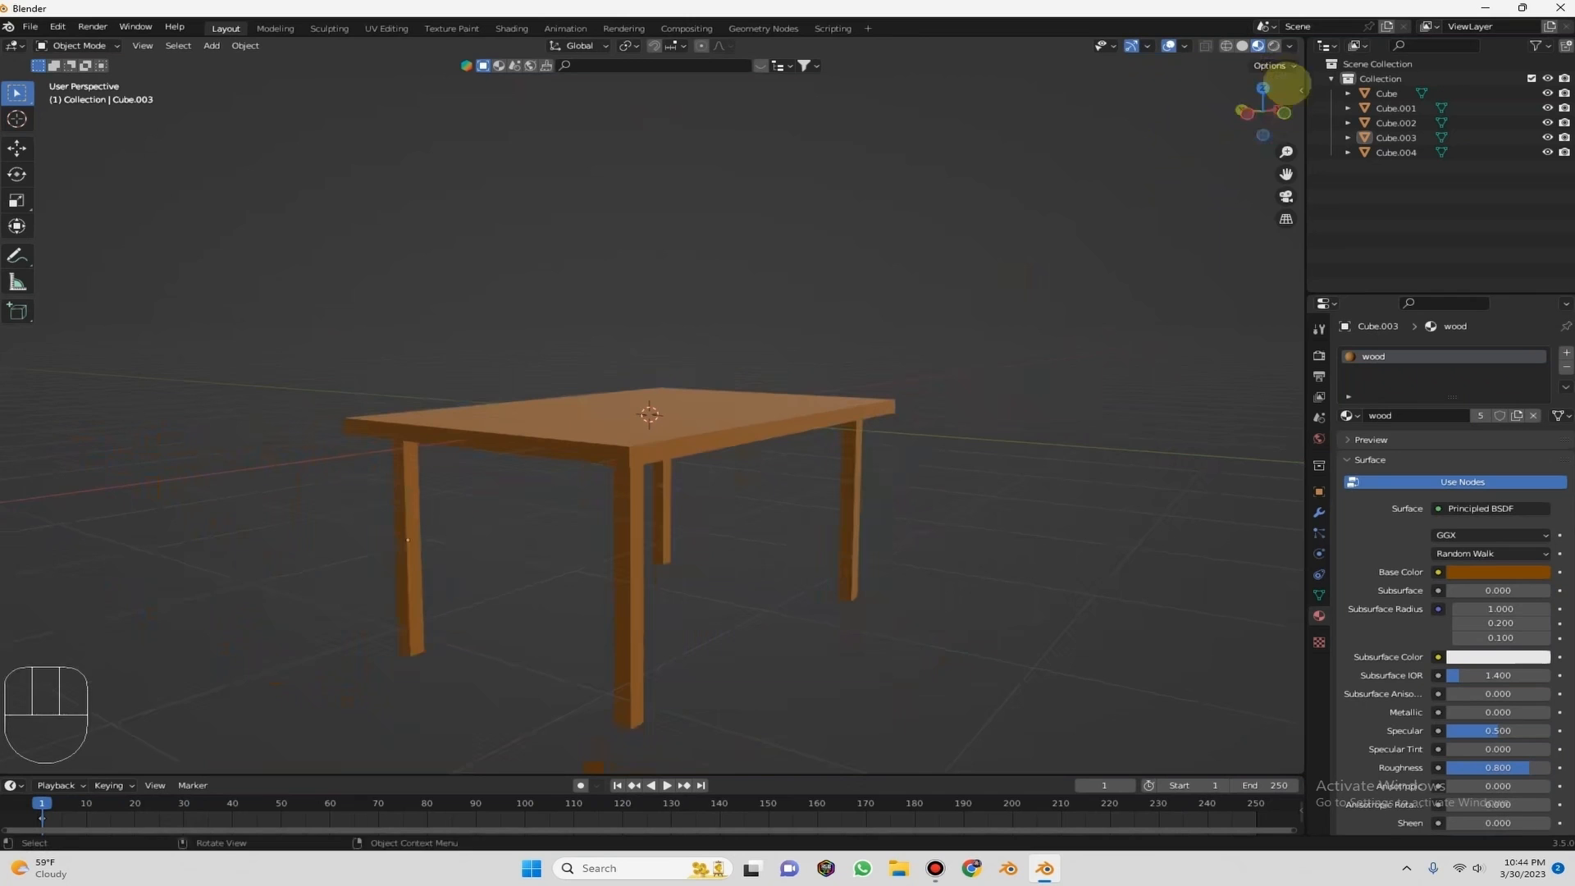
{"action": "left_click_drag", "start_coordinate": [1262, 109], "coordinate": [1333, 6]}
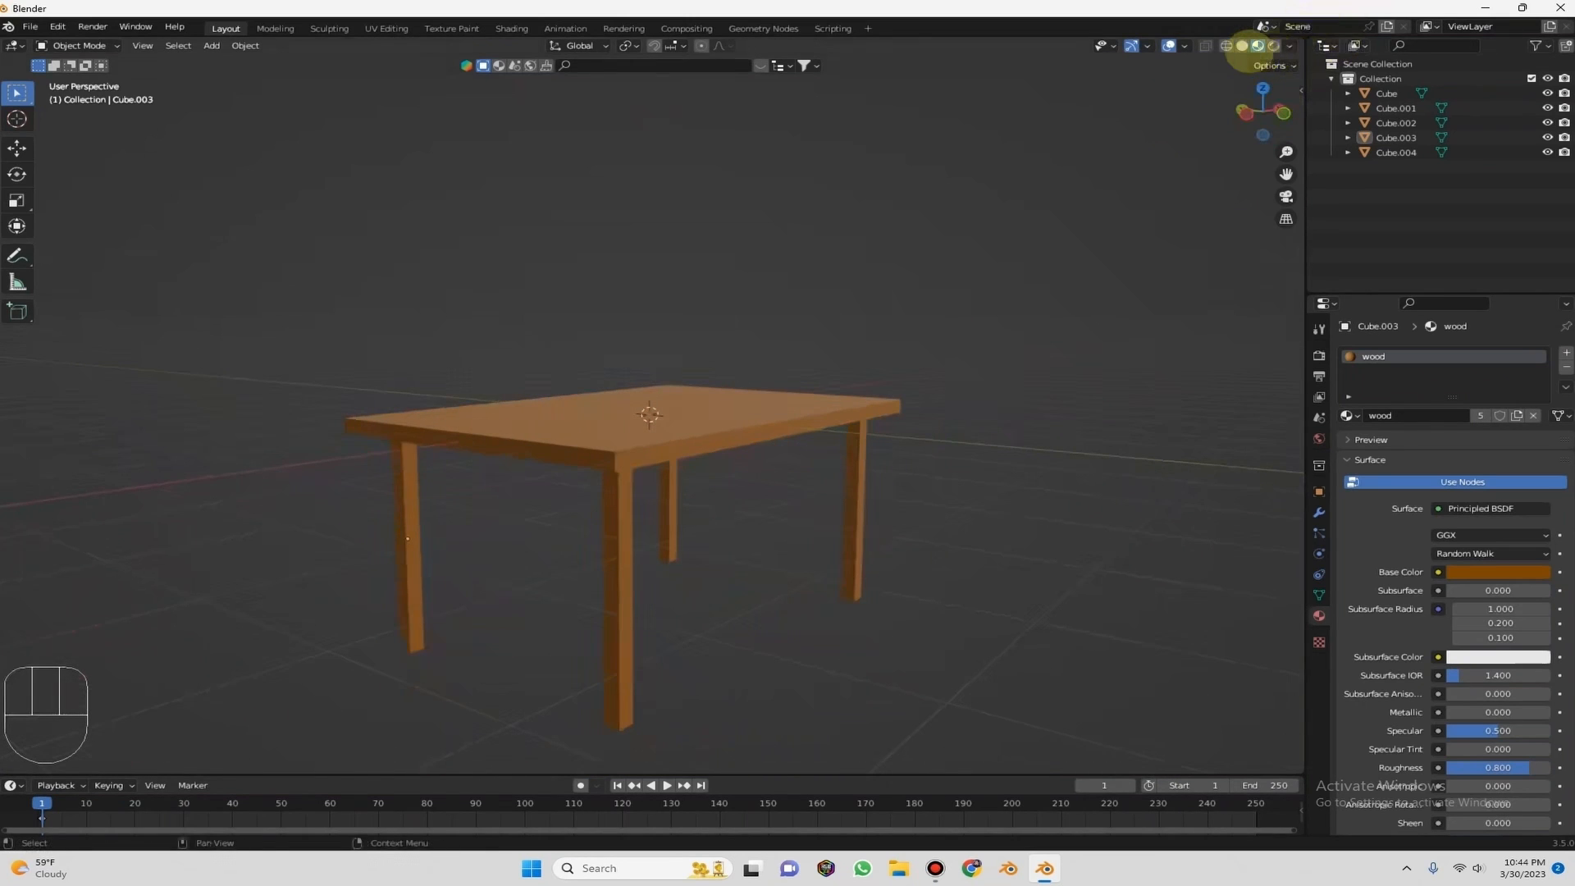
{"action": "left_click", "coordinate": [1242, 46]}
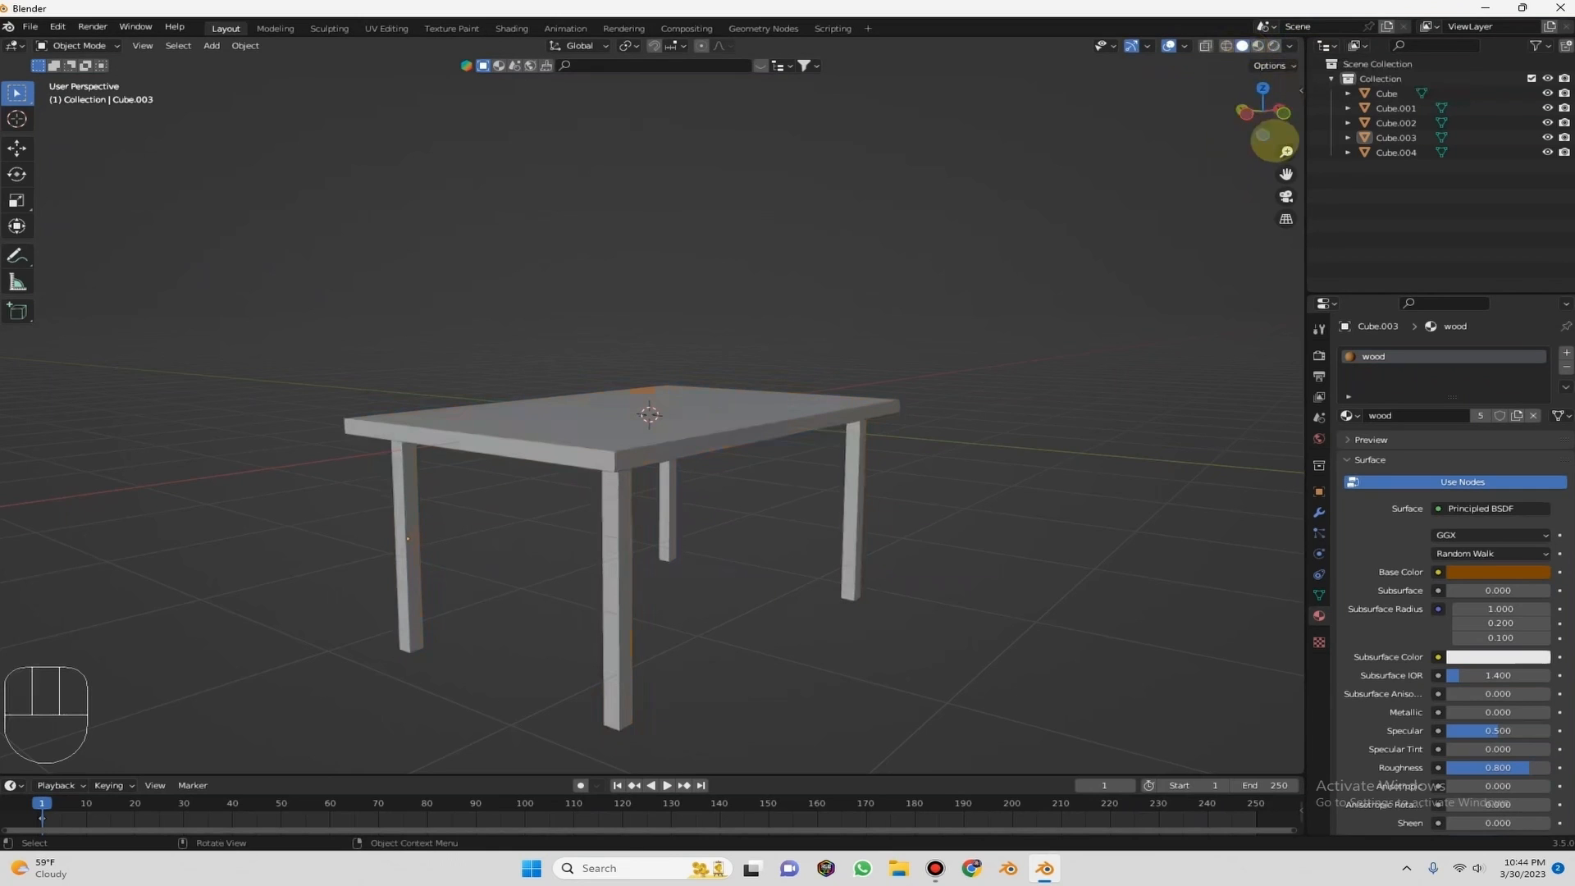
{"action": "left_click_drag", "start_coordinate": [1263, 110], "coordinate": [1260, 112]}
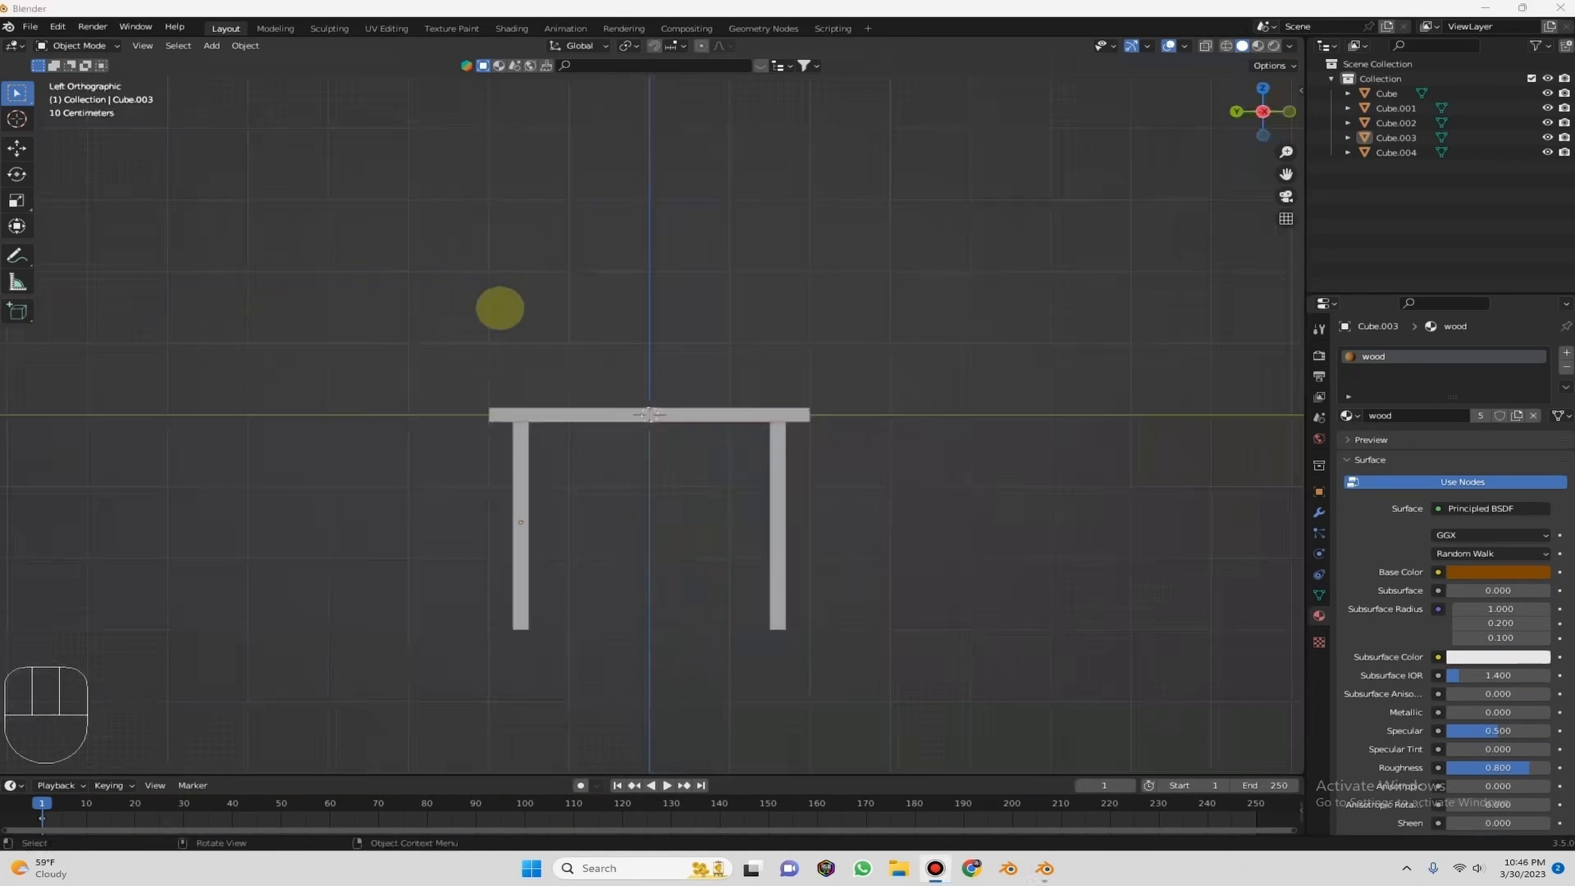
{"action": "middle_click_drag", "start_coordinate": [500, 309], "coordinate": [447, 322]}
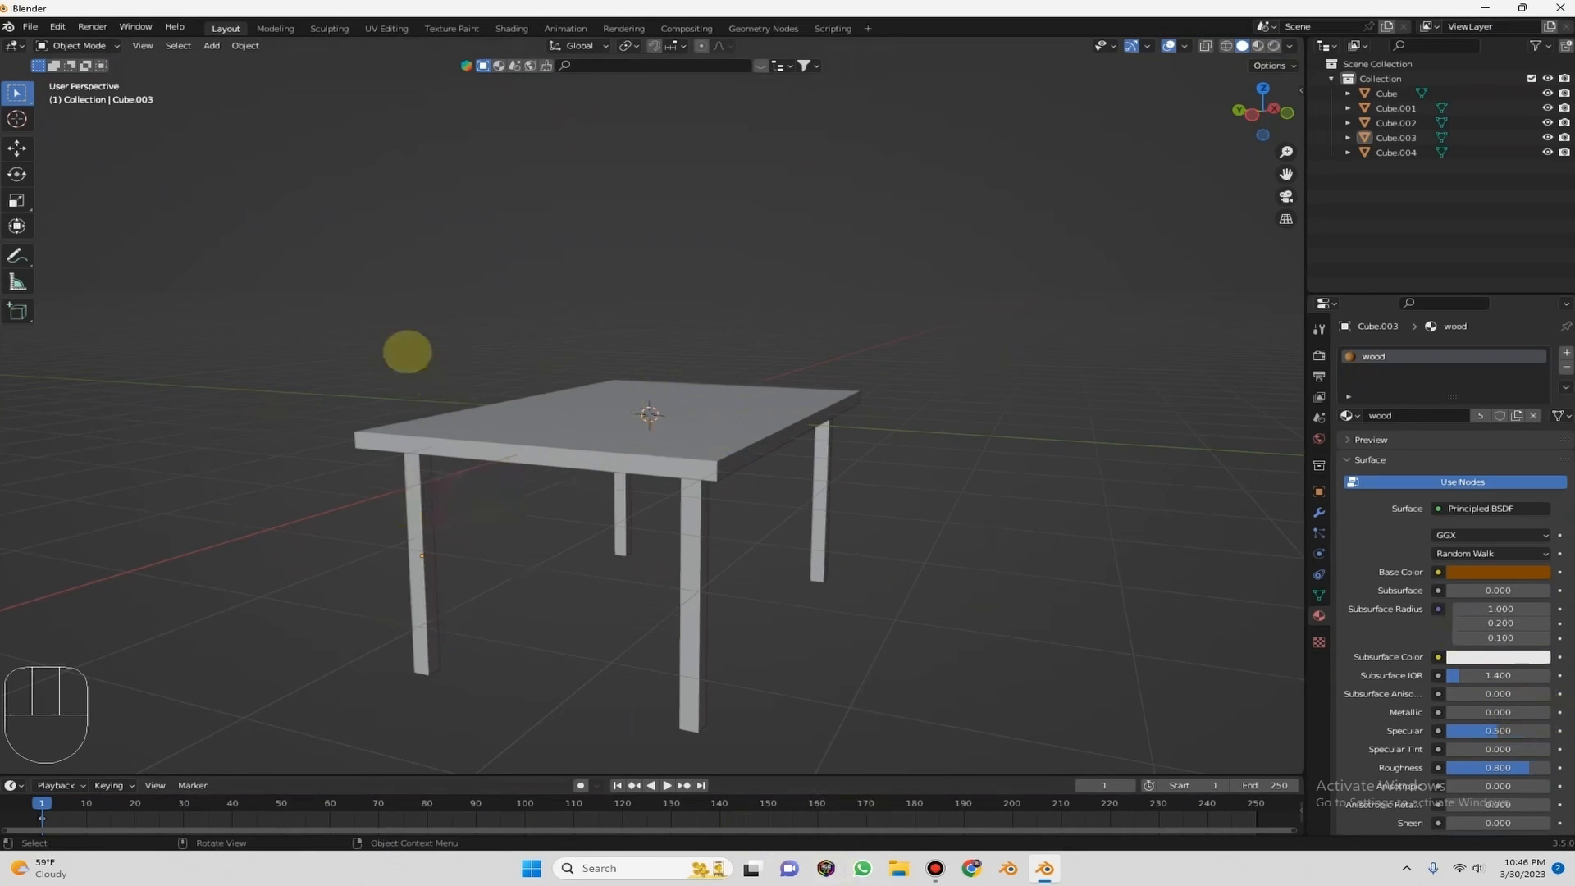
Hide the tabletop and all four legs, and add a new cube mesh at the origin.
{"action": "left_click_drag", "start_coordinate": [238, 180], "coordinate": [960, 763]}
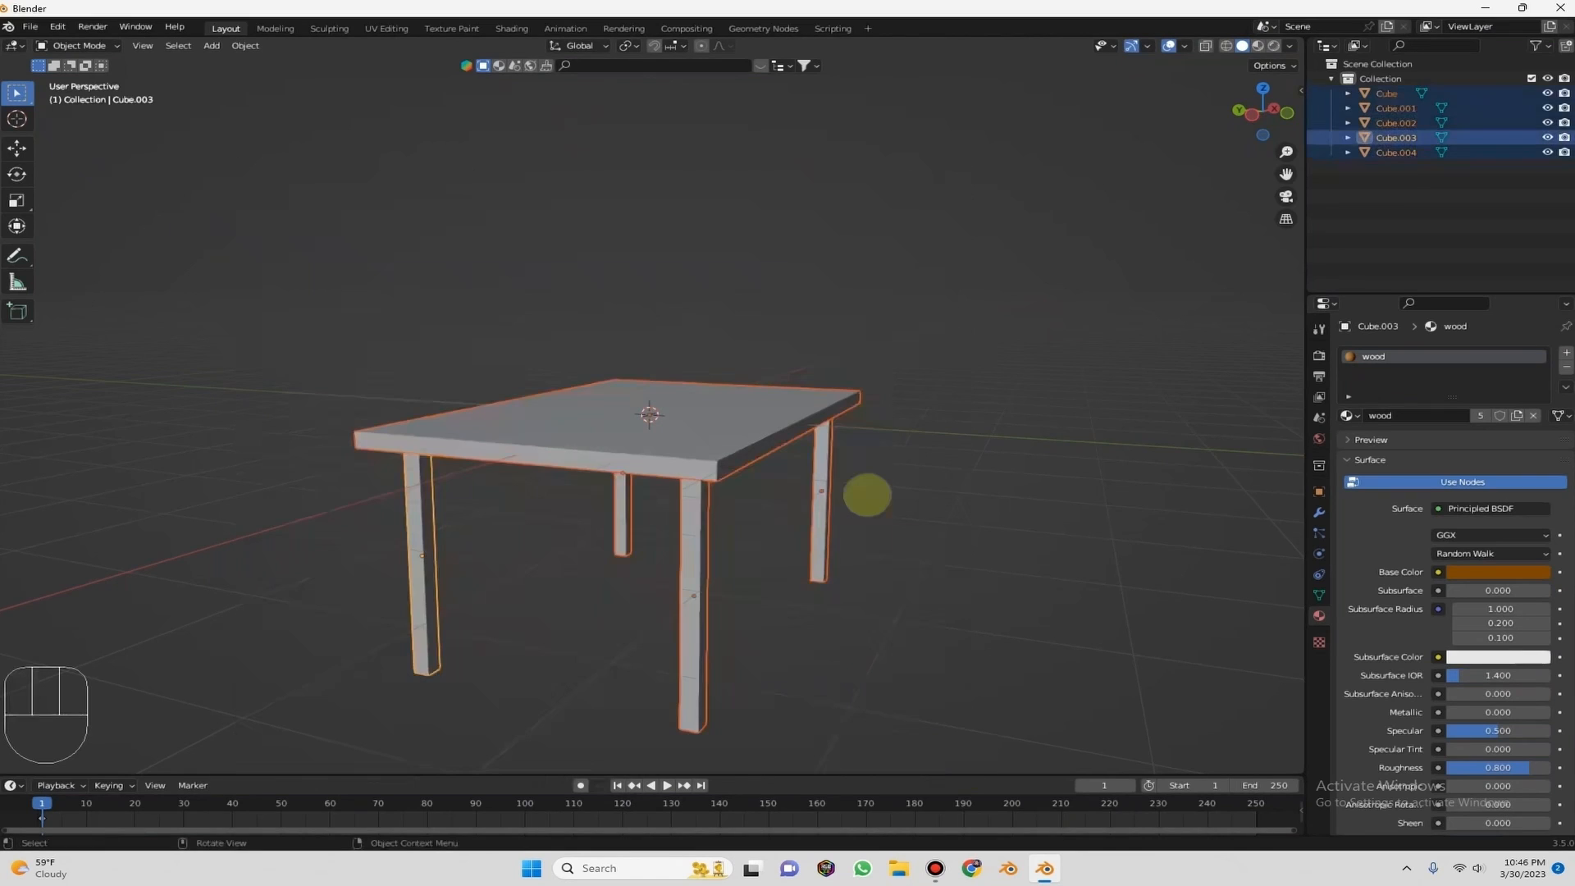
{"action": "key", "text": "h"}
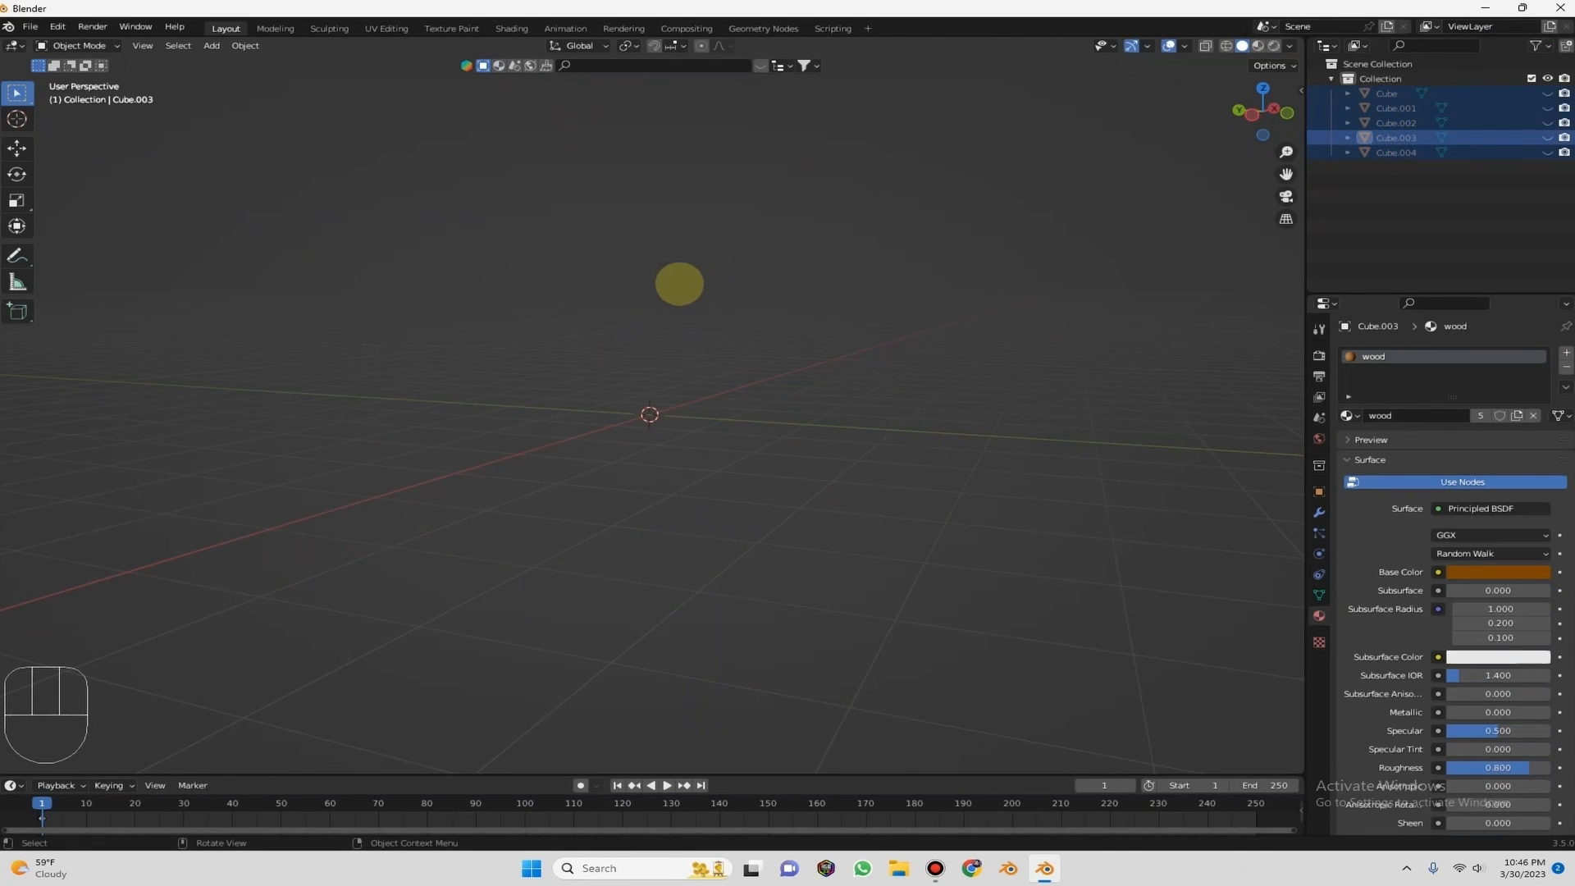
{"action": "key", "text": "shift+a"}
{"action": "mouse_move", "coordinate": [563, 225]}
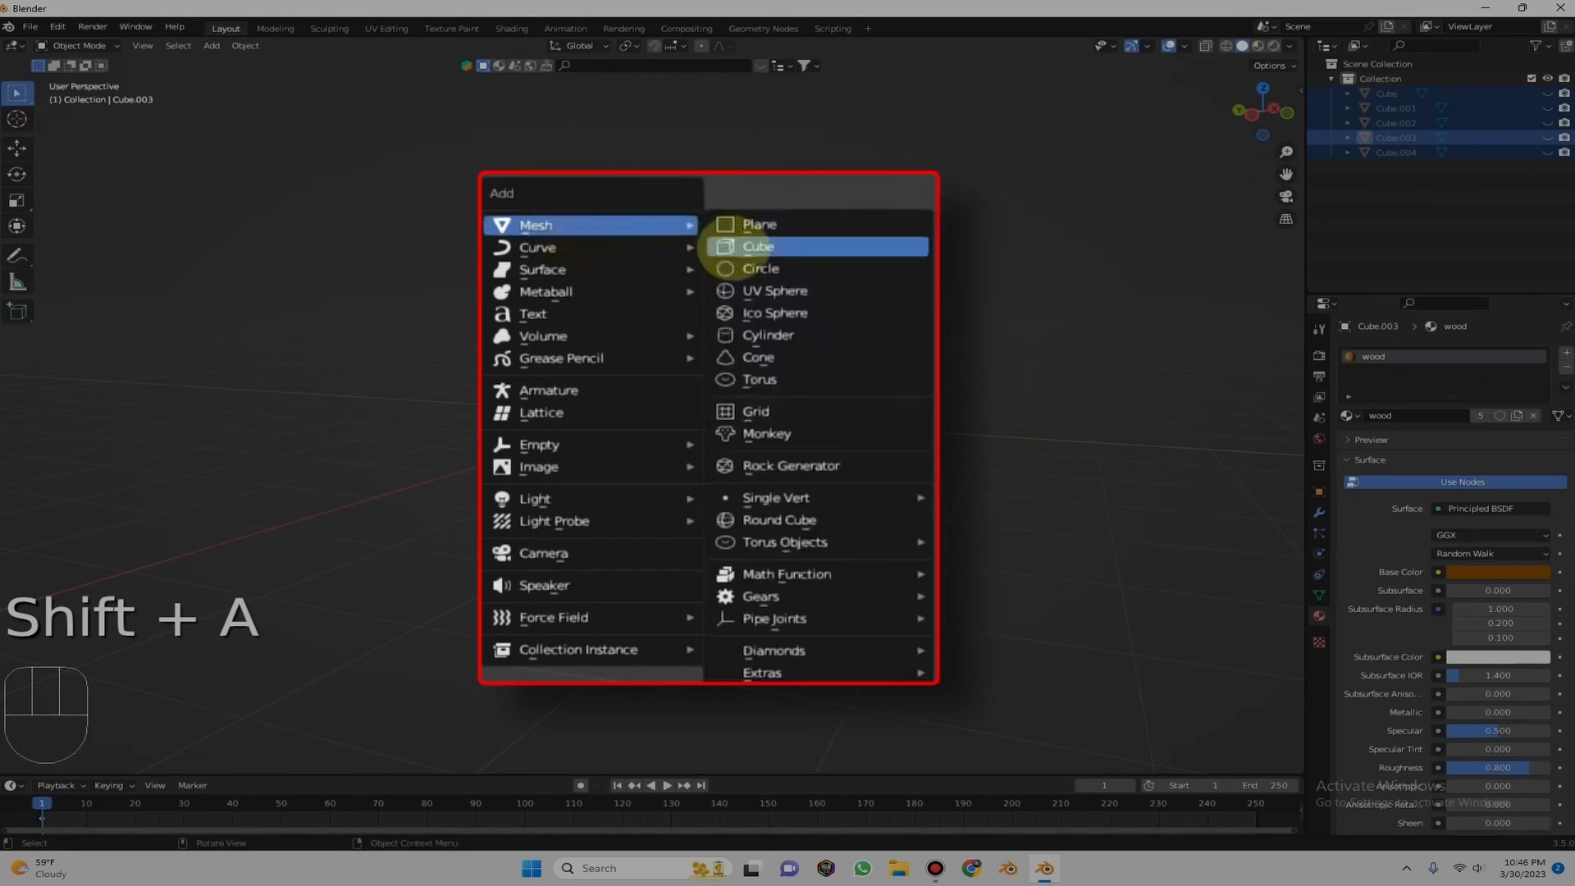
{"action": "left_click", "coordinate": [759, 246]}
{"action": "scroll", "coordinate": [956, 376], "scroll_direction": "up", "scroll_amount": 3}
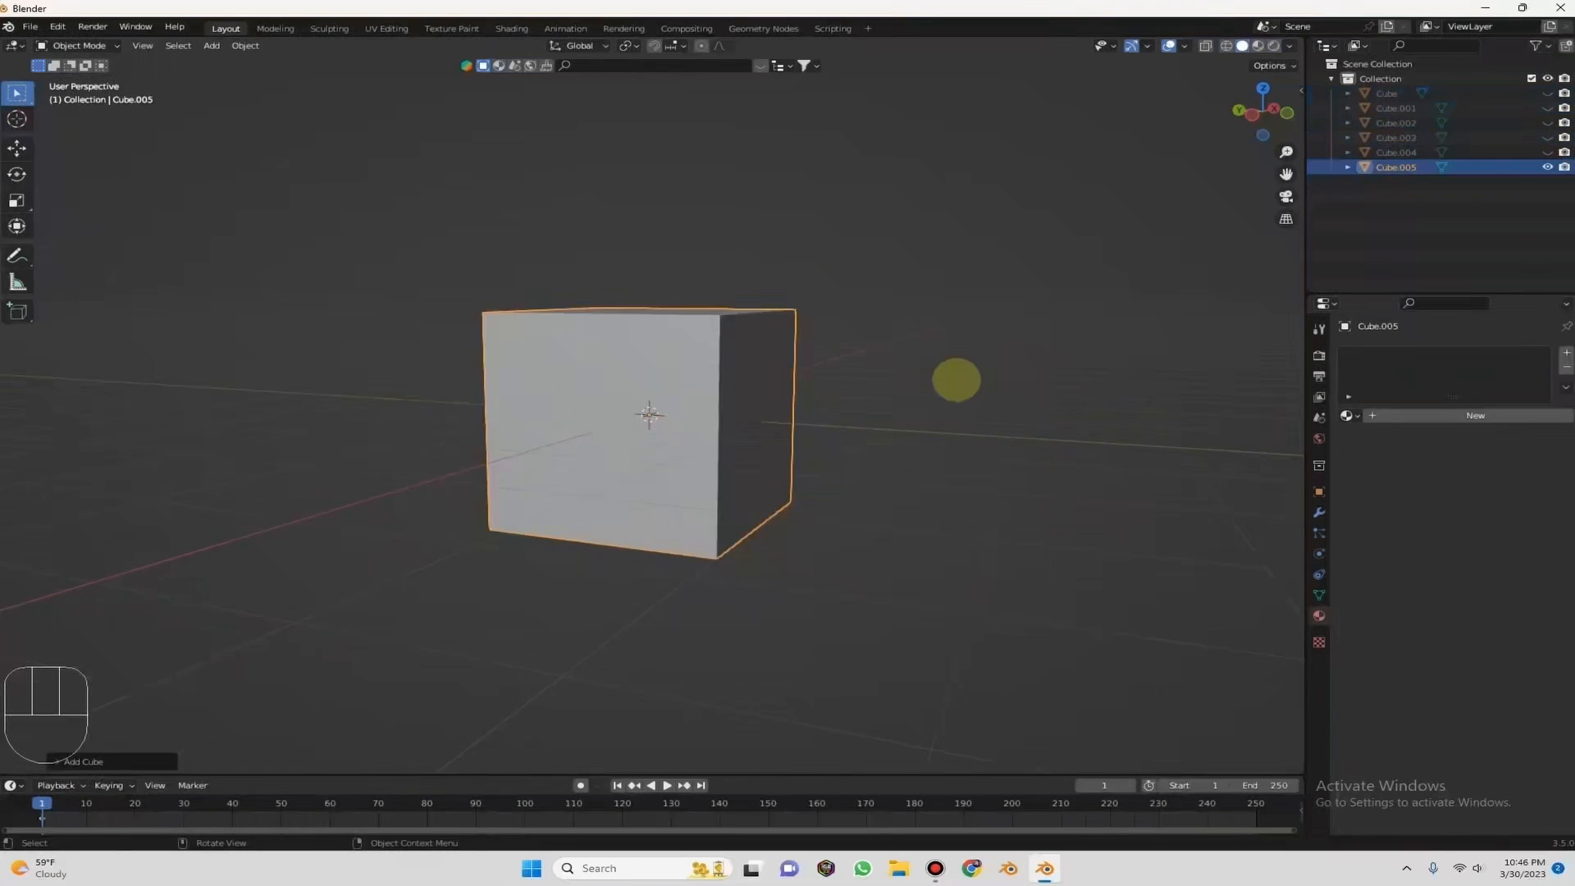
Flatten the new cube along Y into a thin slab and scale it along X to about 0.6.
{"action": "key", "text": "s"}
{"action": "key", "text": "y"}
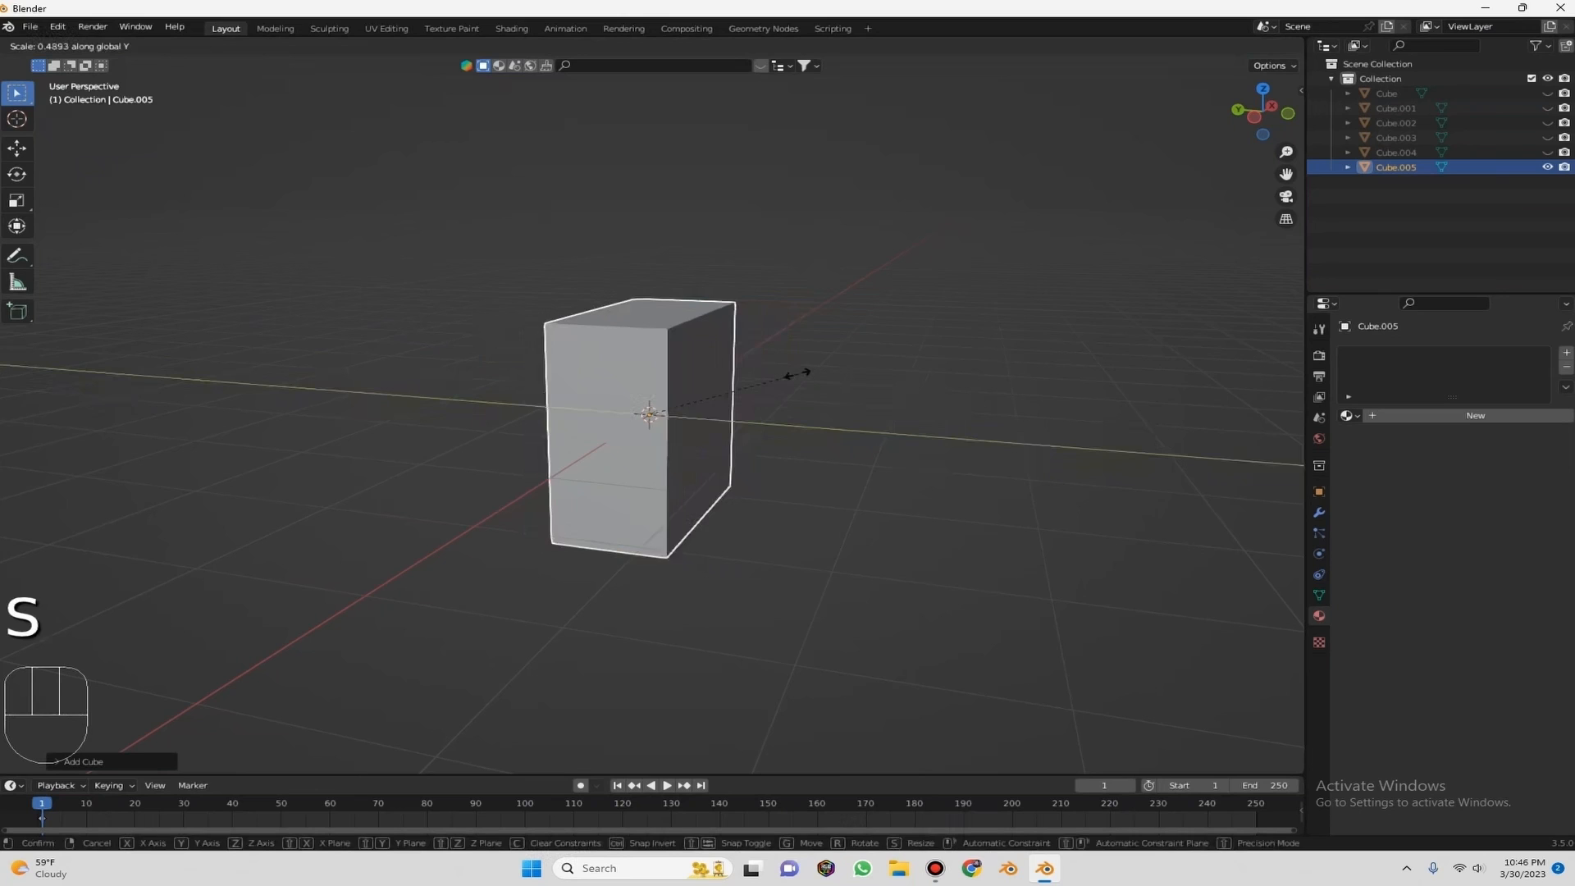
{"action": "left_click", "coordinate": [671, 391], "text": "ctrl"}
{"action": "middle_click_drag", "start_coordinate": [964, 374], "coordinate": [853, 373]}
{"action": "scroll", "coordinate": [650, 414], "scroll_direction": "up", "scroll_amount": 2}
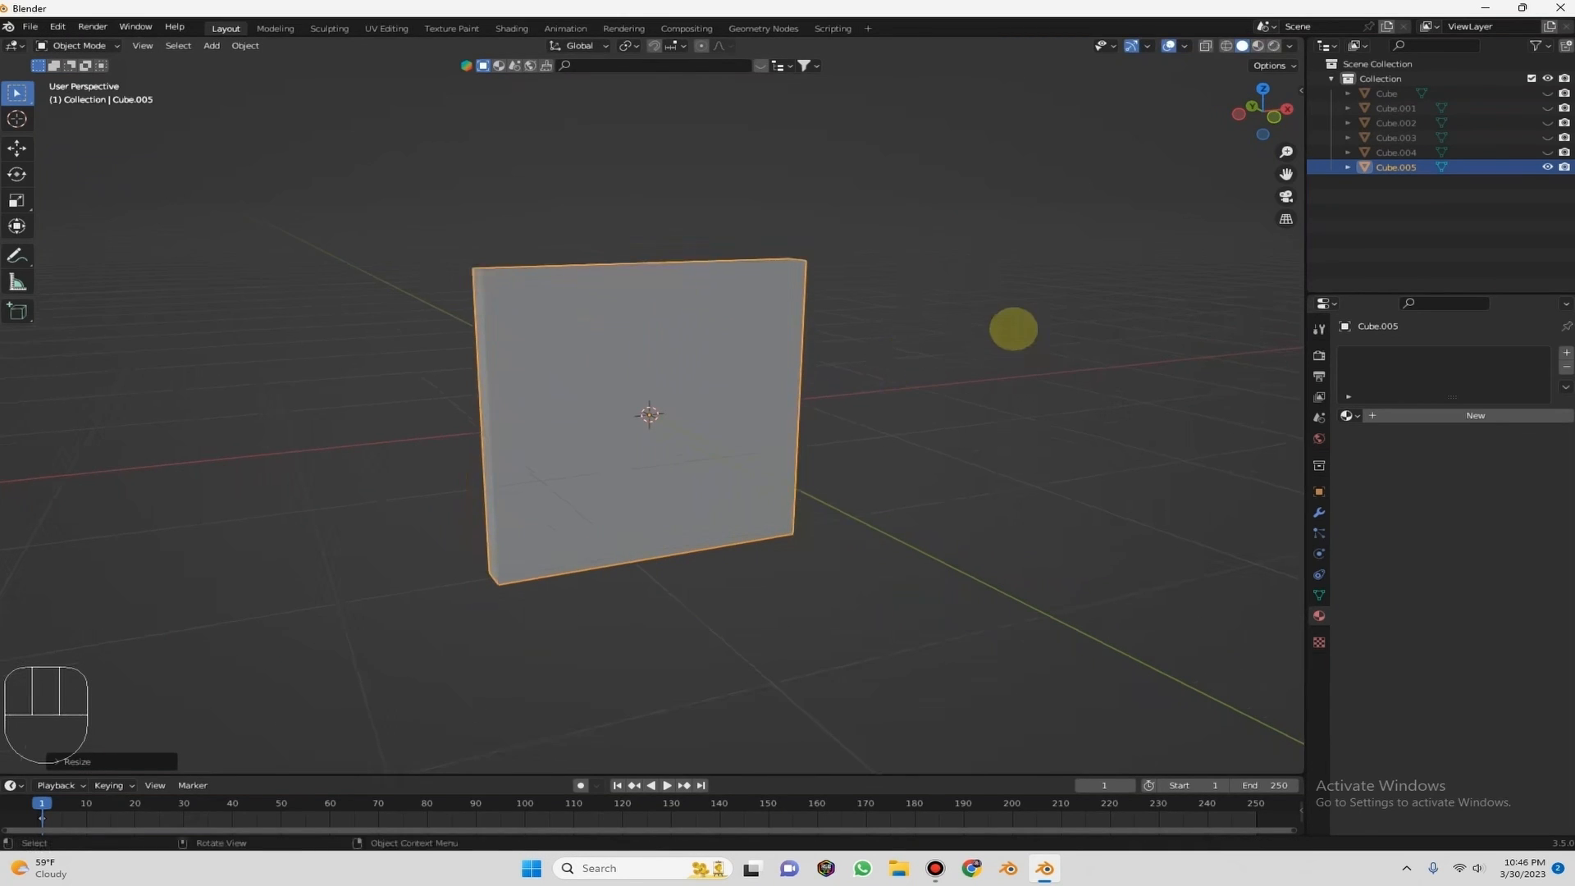
{"action": "key", "text": "s"}
{"action": "key", "text": "x"}
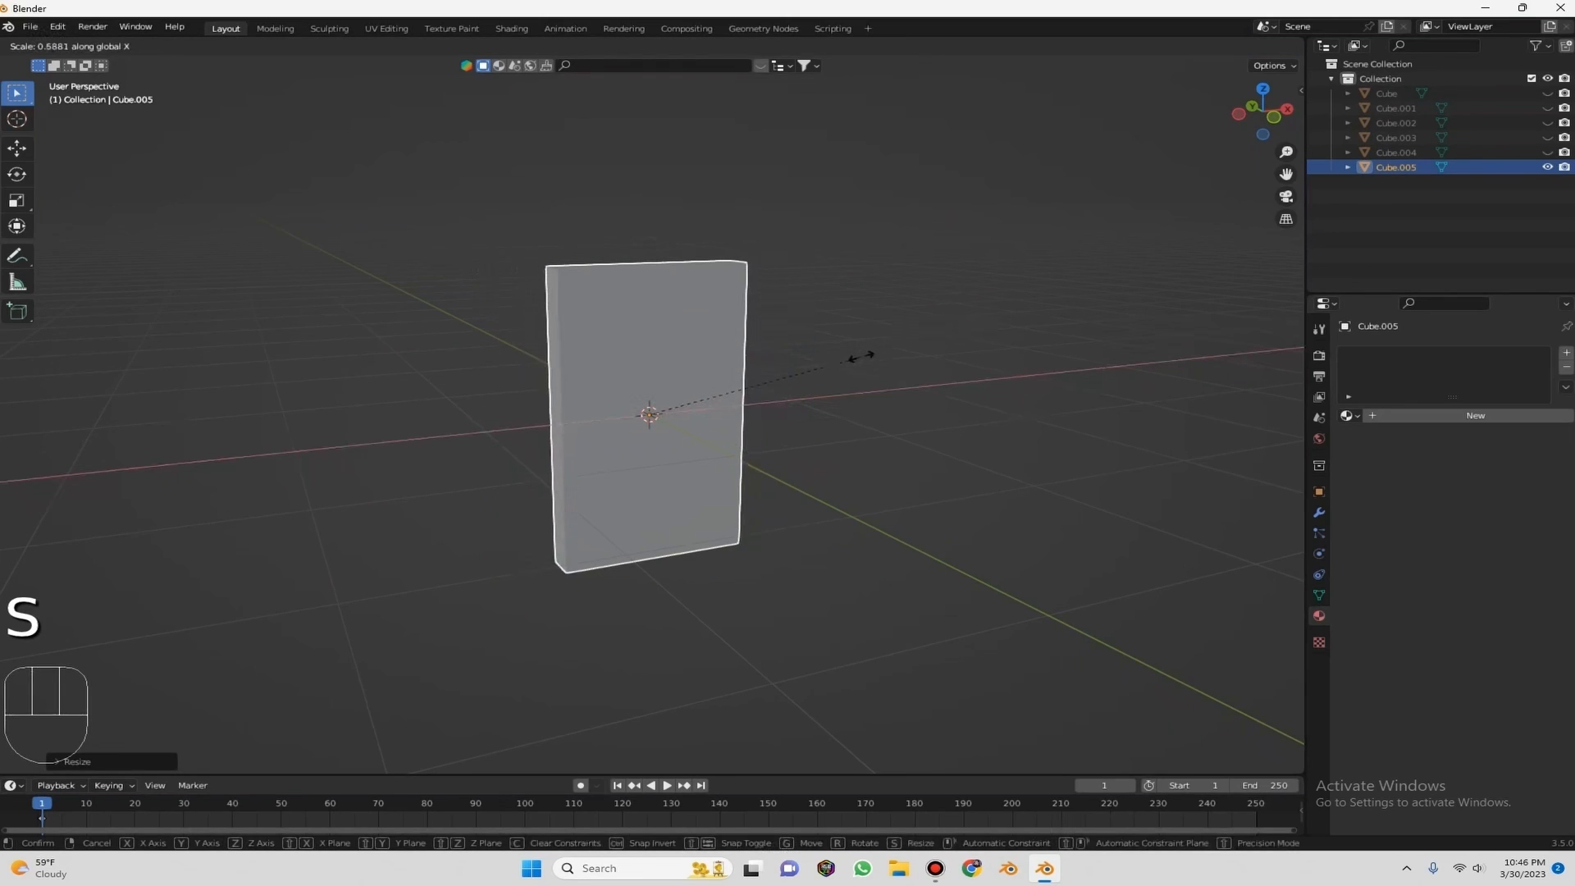
{"action": "key", "text": "ctrl"}
{"action": "left_click", "coordinate": [881, 353]}
Shorten the slab along Z and raise it along Z until its bottom edge sits near the origin.
{"action": "key", "text": "s"}
{"action": "key", "text": "z"}
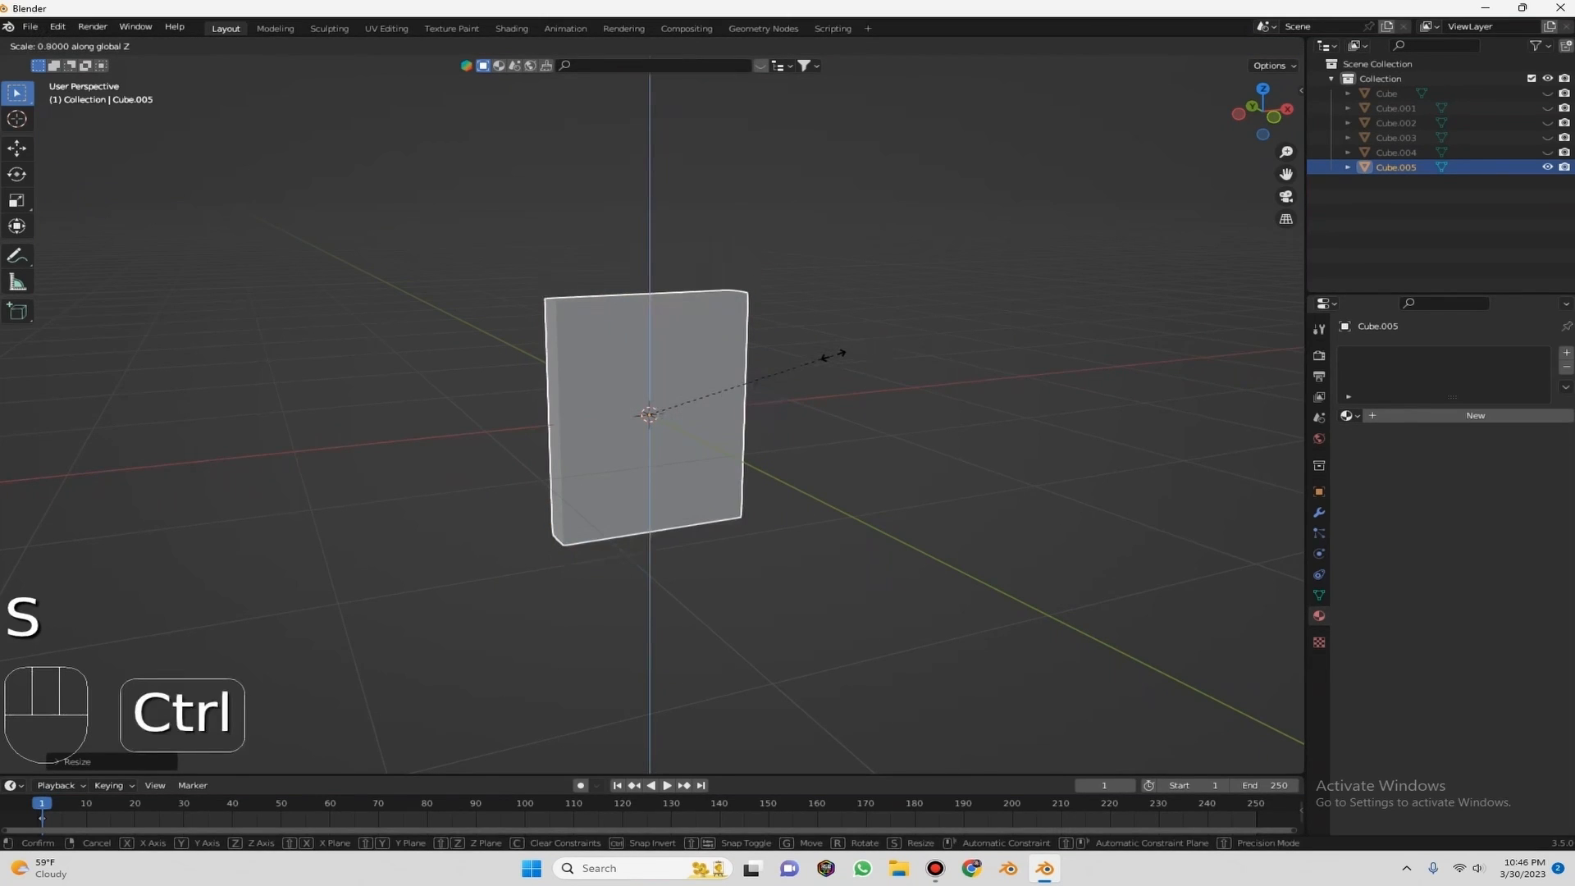
{"action": "left_click", "coordinate": [808, 358]}
{"action": "key", "text": "g"}
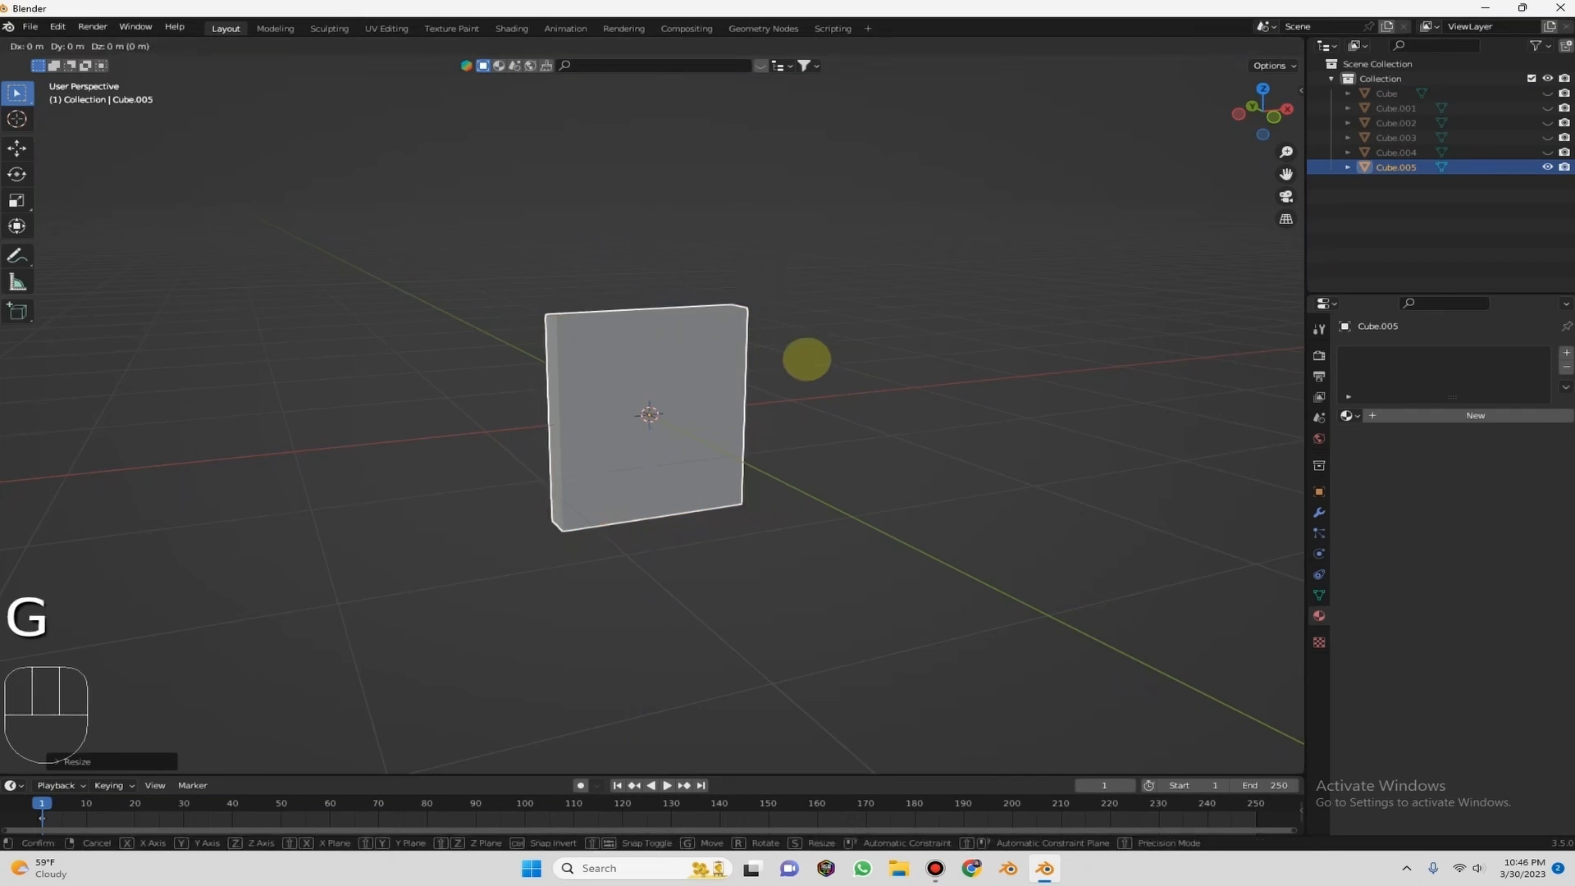
{"action": "key", "text": "z"}
{"action": "left_click", "coordinate": [799, 257]}
{"action": "mouse_move", "coordinate": [800, 256]}
{"action": "middle_mouse_down"}
{"action": "mouse_move", "coordinate": [921, 246]}
{"action": "mouse_move", "coordinate": [735, 246]}
{"action": "mouse_move", "coordinate": [780, 249]}
{"action": "middle_mouse_up"}
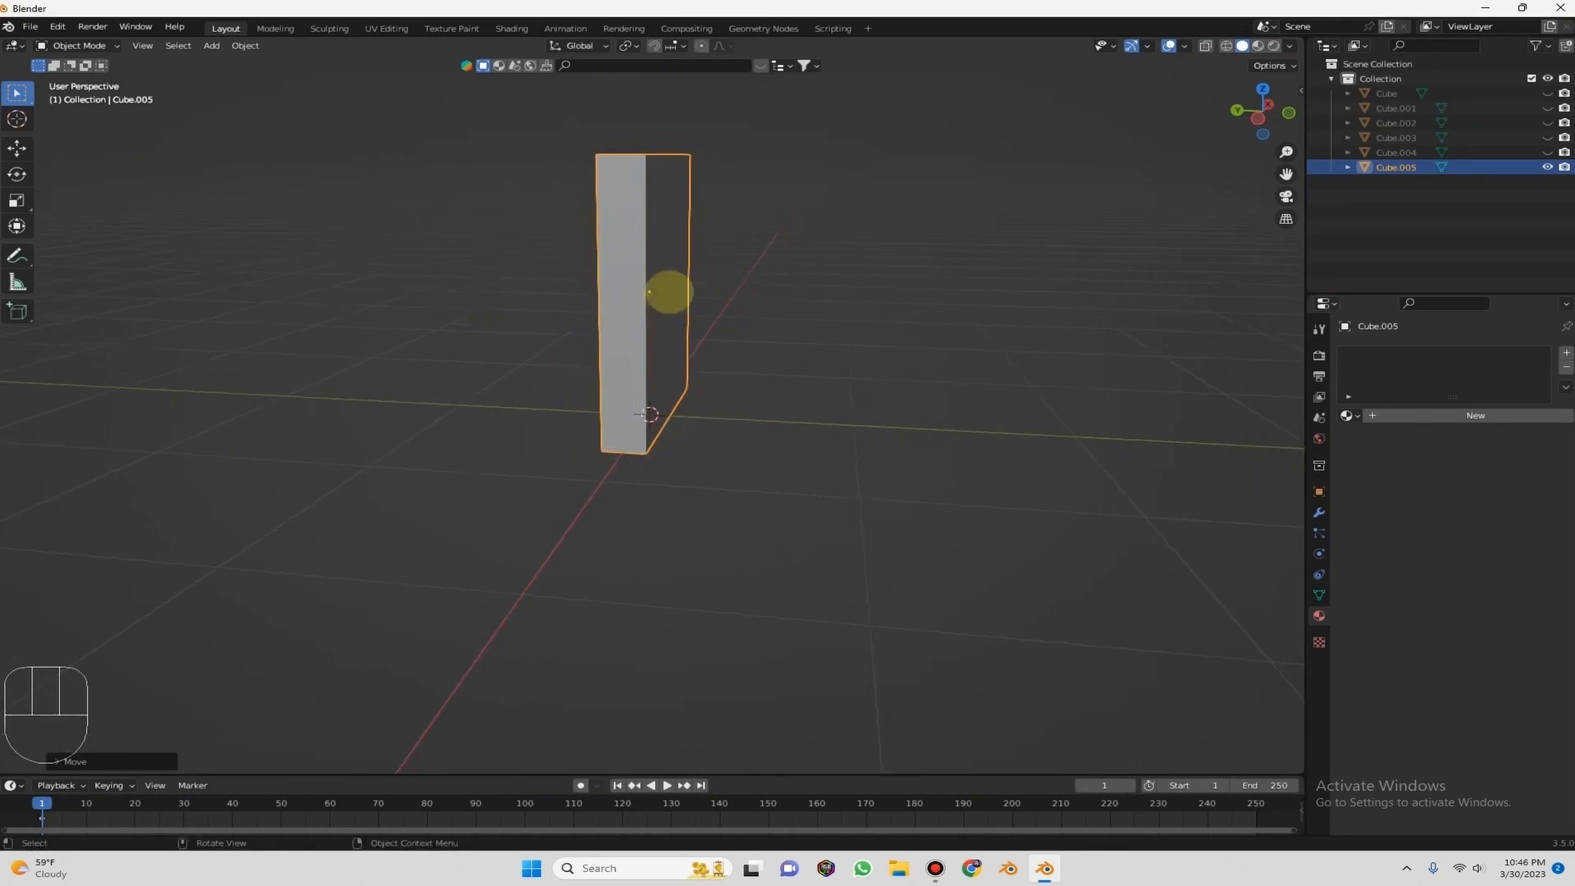
Scale the upright slab along Y to make it thinner.
{"action": "key", "text": "s"}
{"action": "key", "text": "y"}
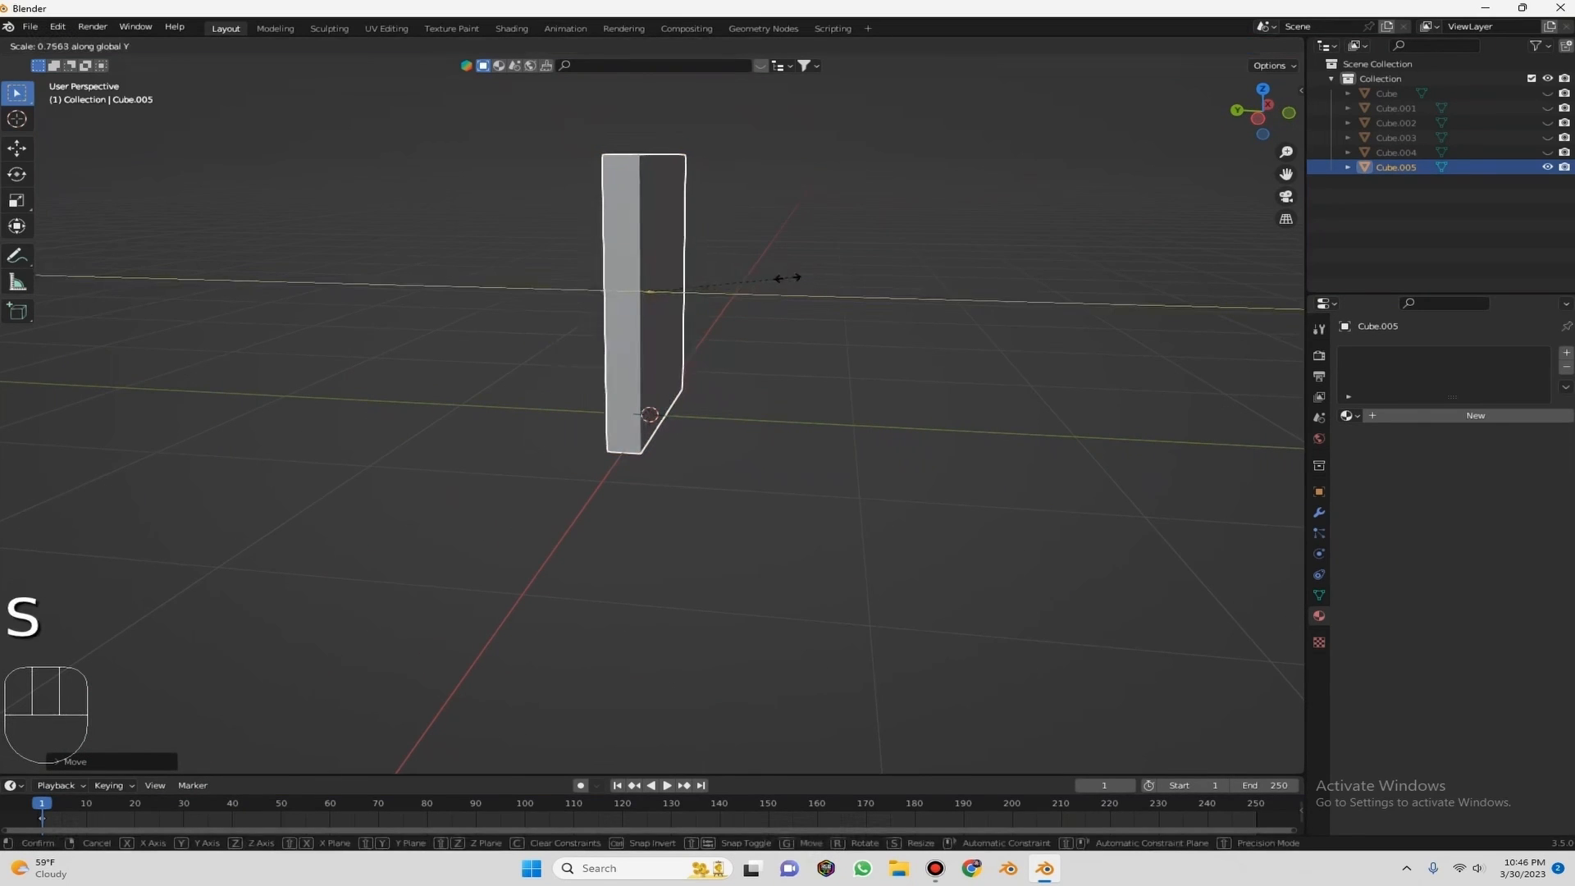
{"action": "left_click", "coordinate": [731, 276]}
{"action": "middle_click_drag", "start_coordinate": [731, 273], "coordinate": [706, 246]}
{"action": "middle_click_drag", "start_coordinate": [626, 286], "coordinate": [612, 288]}
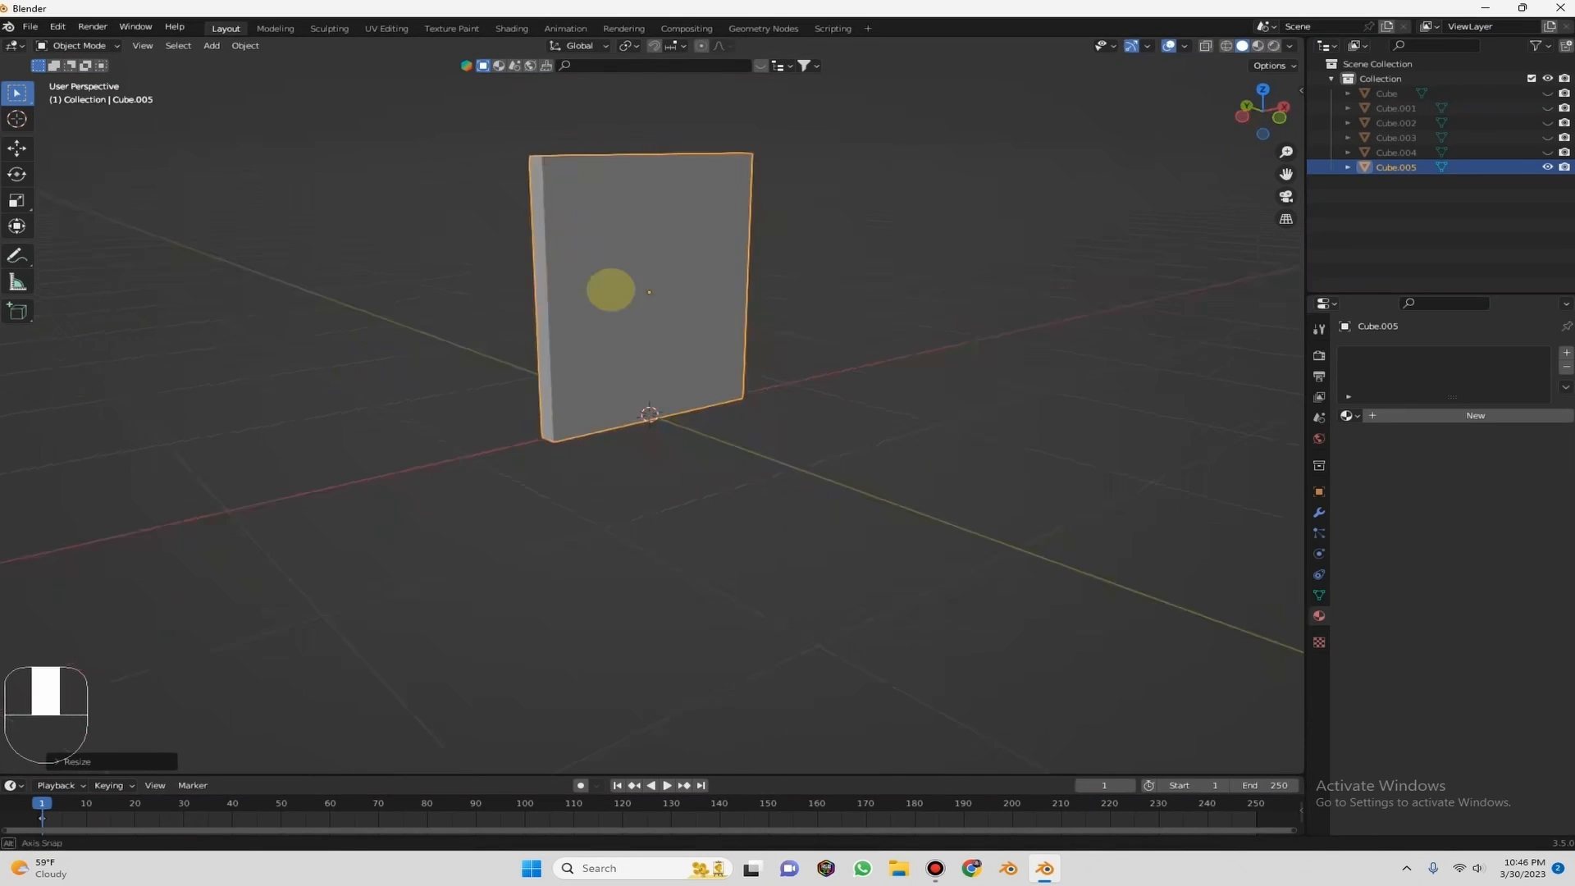
{"action": "middle_click_drag", "start_coordinate": [771, 238], "coordinate": [828, 237]}
Duplicate the upright slab in place and rotate the copy about X until it lies horizontal.
{"action": "key", "text": "shift+d"}
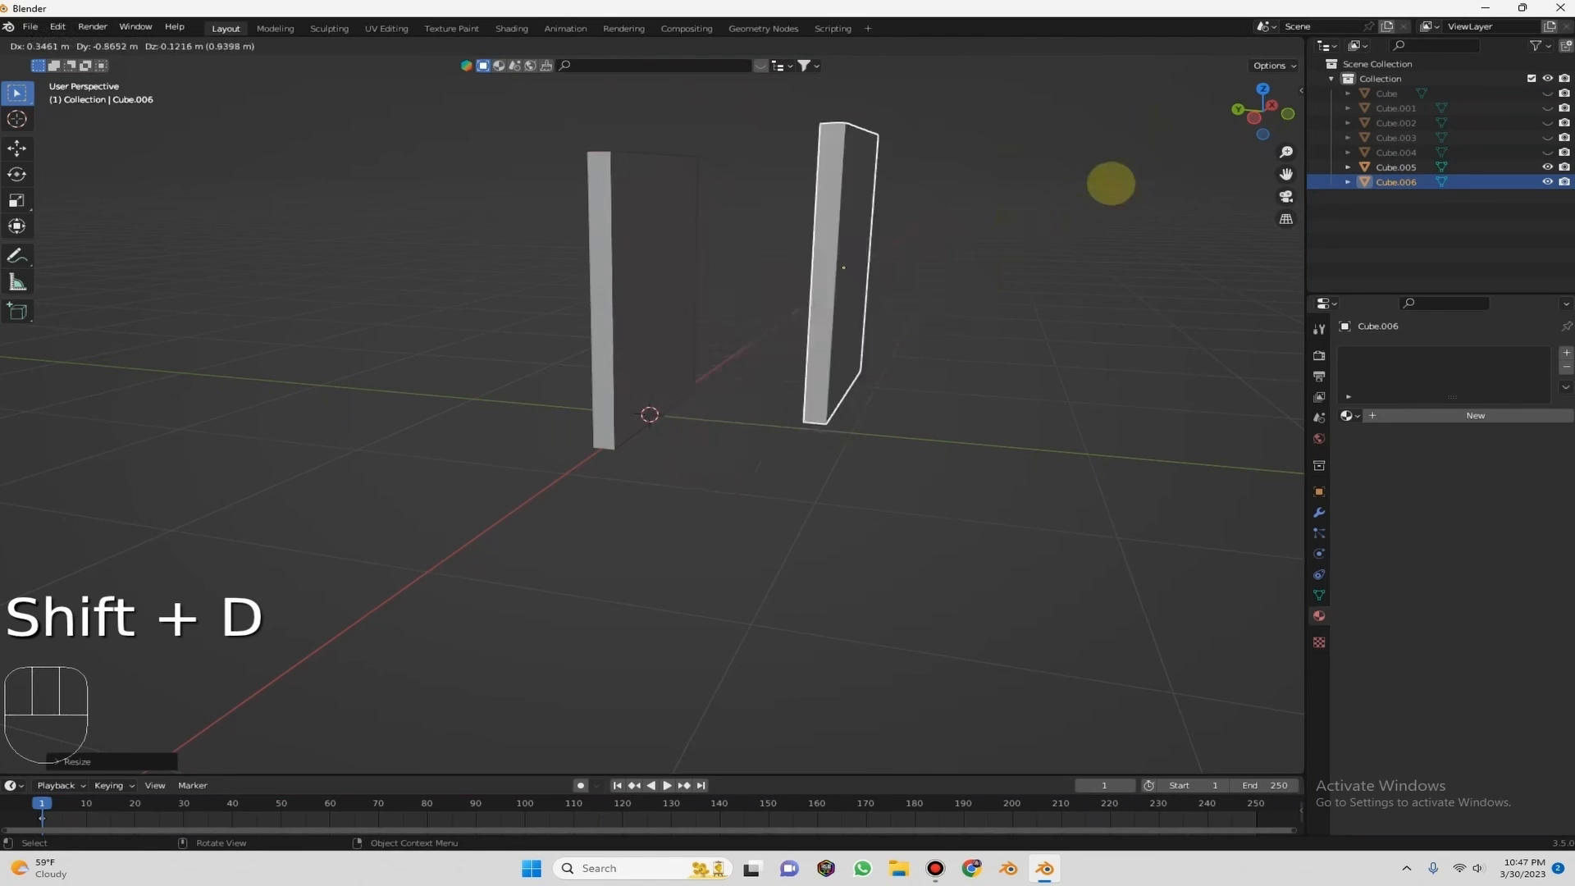
{"action": "right_click", "coordinate": [1075, 231]}
{"action": "key", "text": "r"}
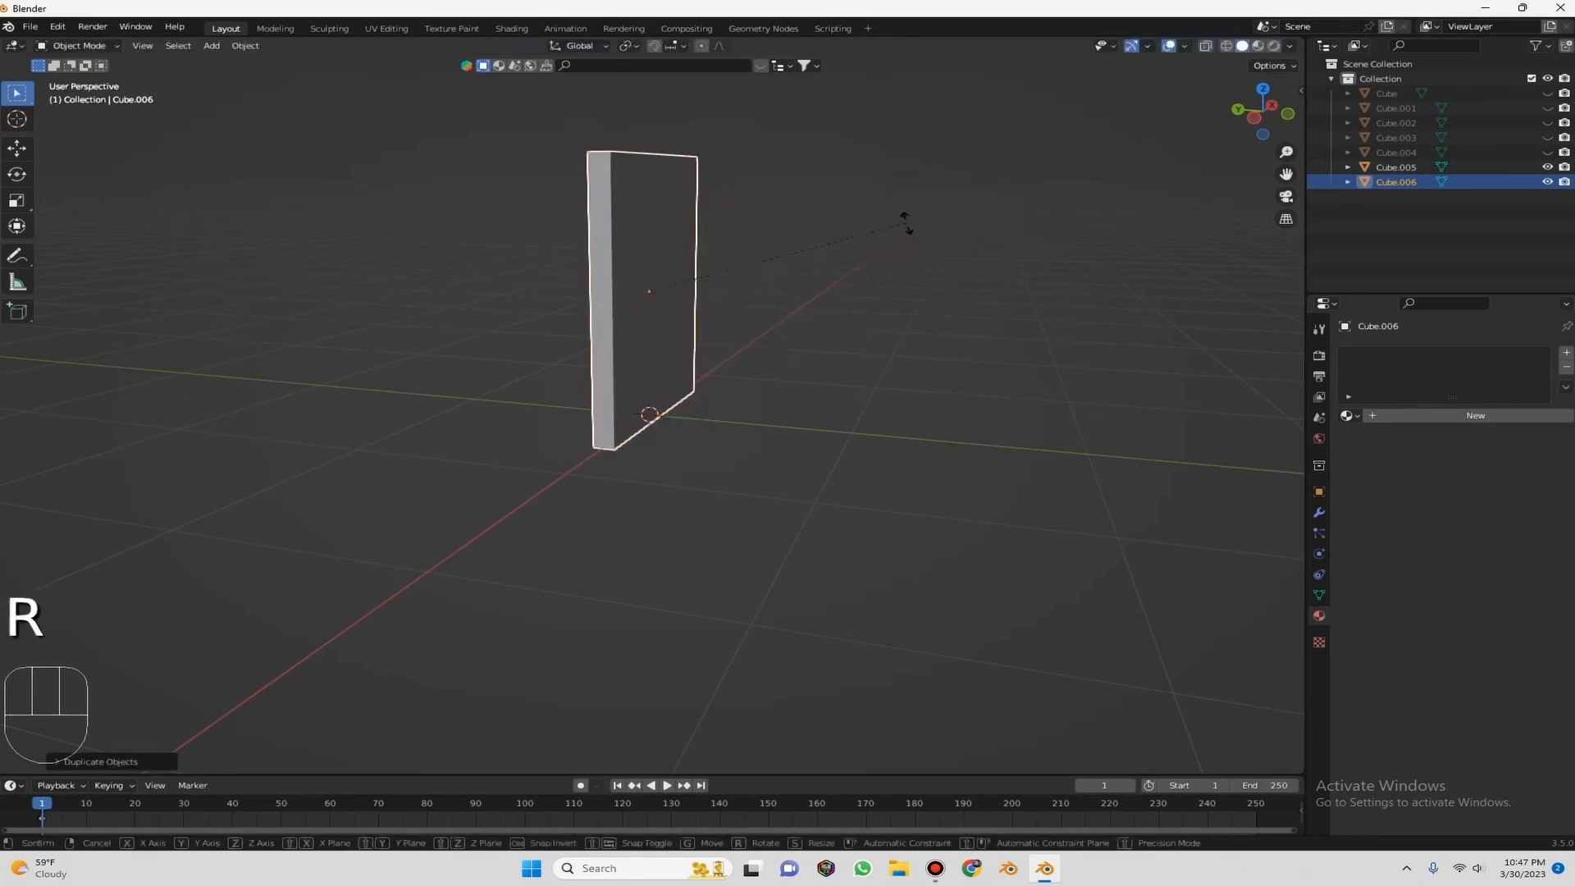
{"action": "right_click", "coordinate": [914, 233]}
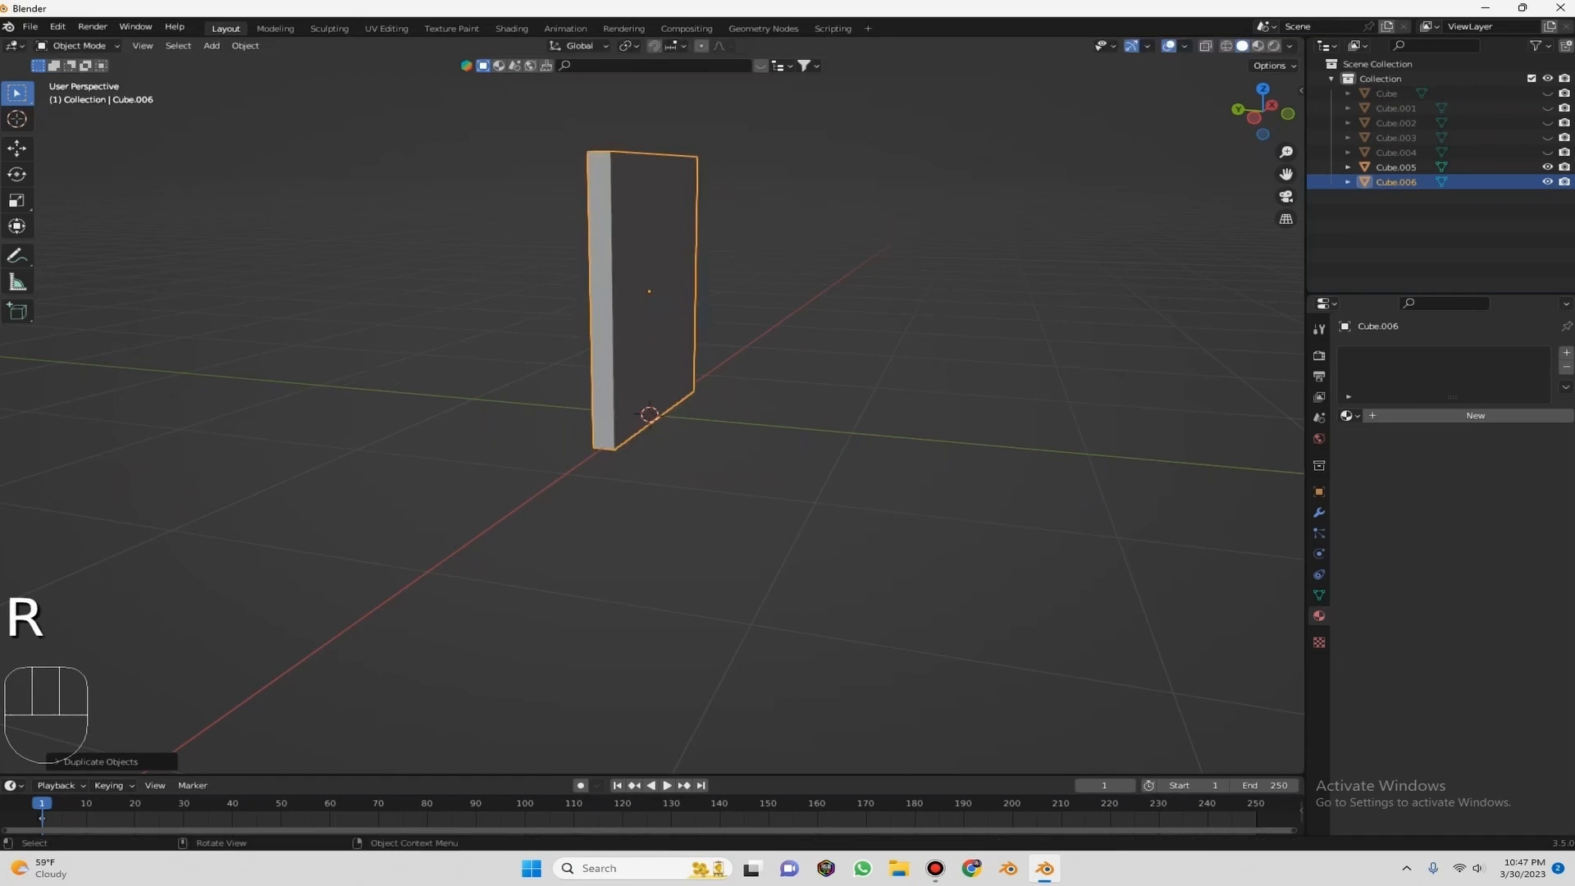
{"action": "key", "text": "r"}
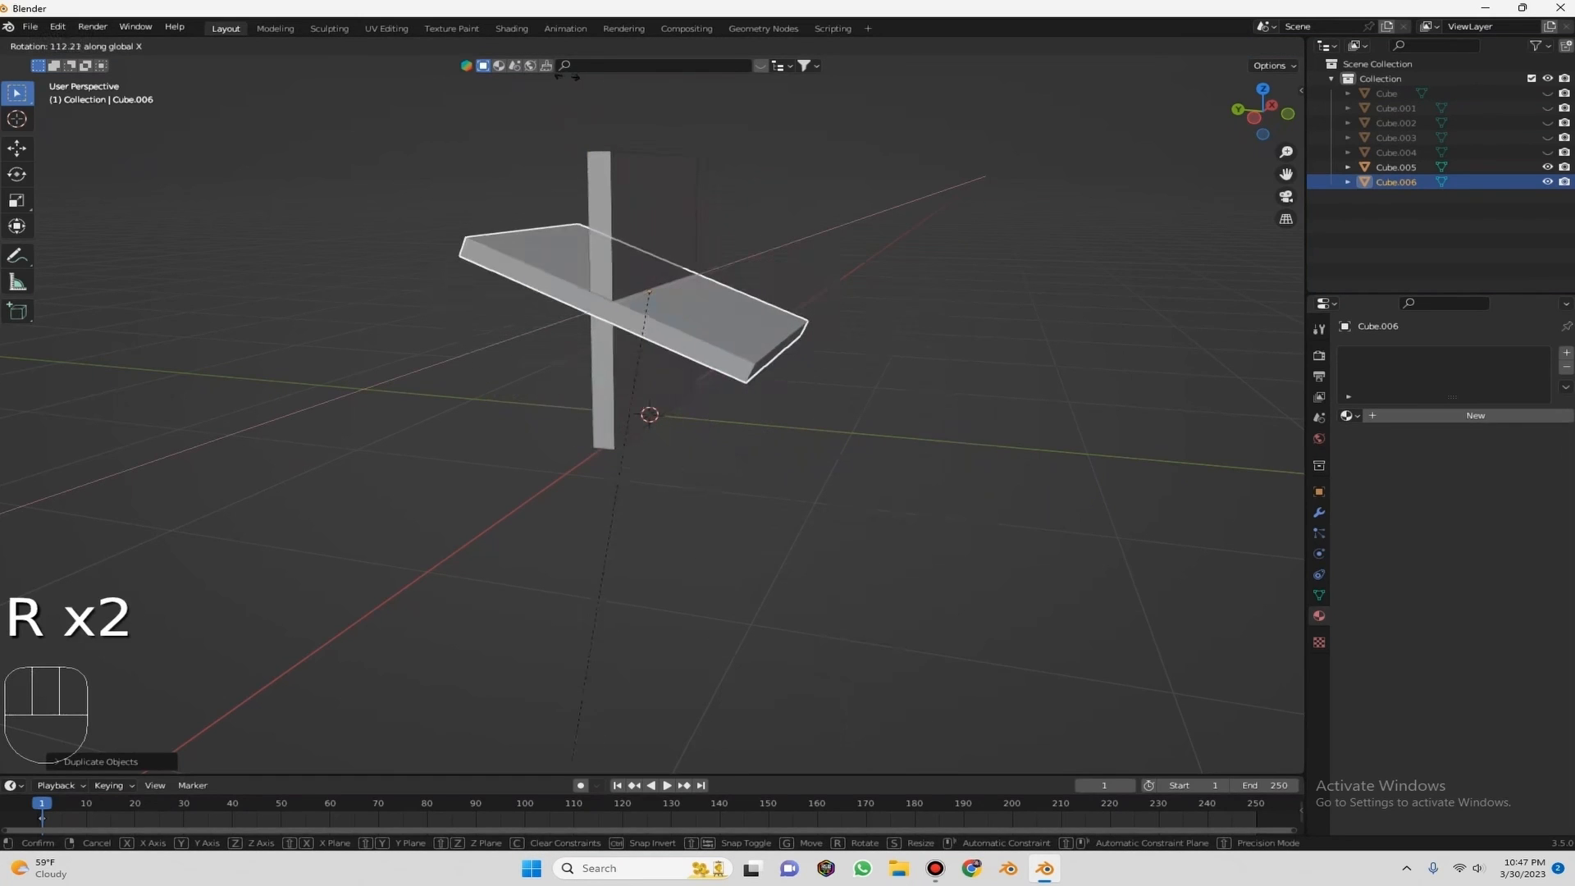
{"action": "left_click", "coordinate": [734, 190]}
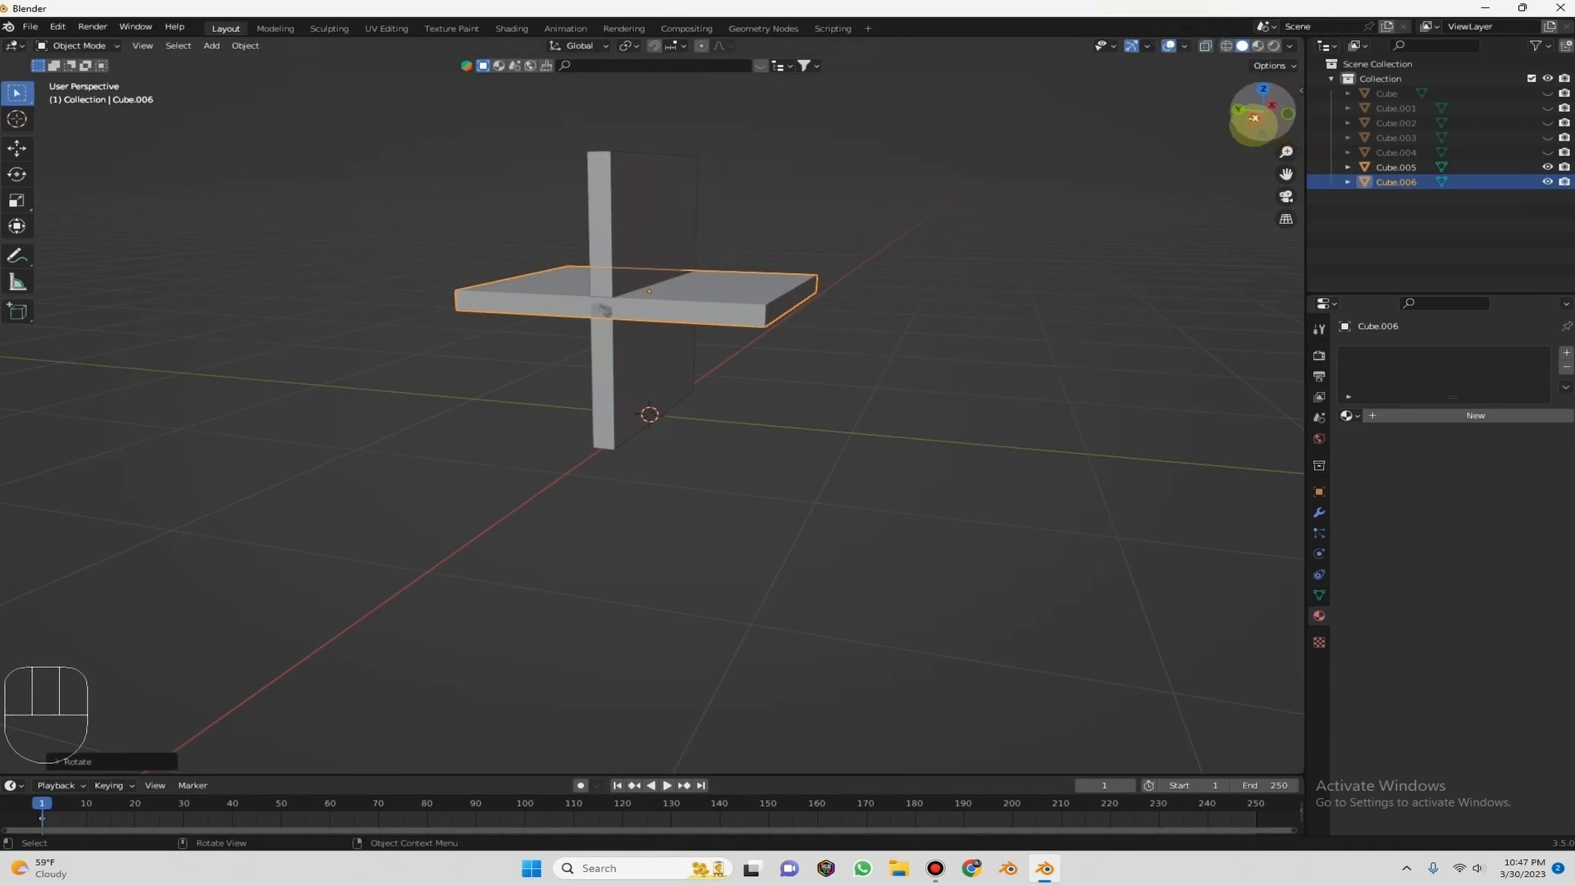
In a side orthographic view, move the horizontal slab to the base of the upright one to form a chair seat.
{"action": "left_click", "coordinate": [1254, 117]}
{"action": "key", "text": "g"}
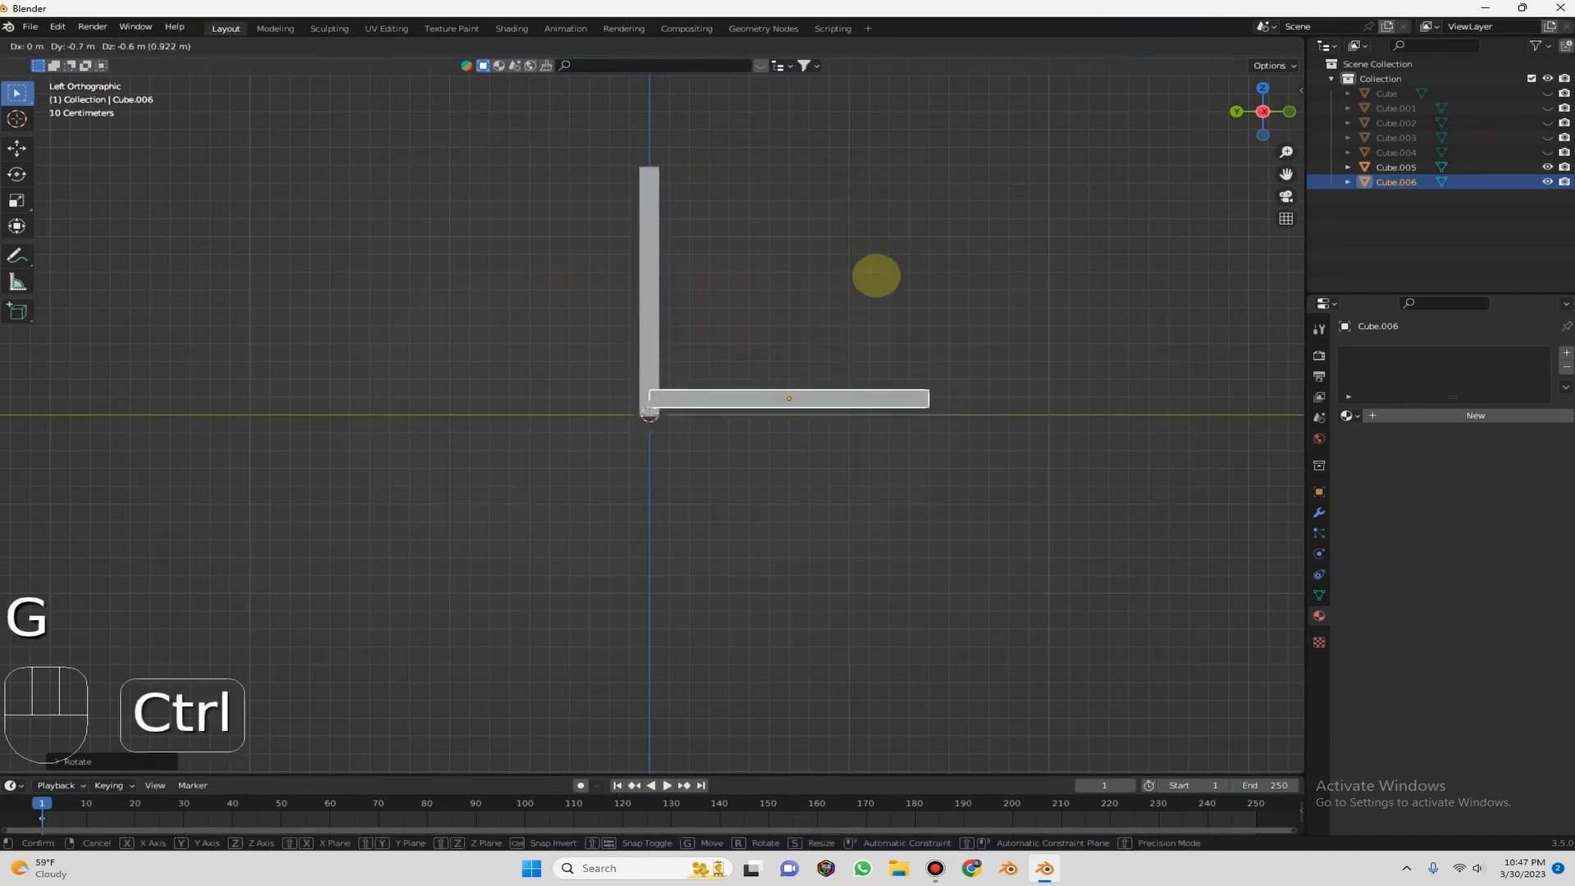
{"action": "scroll", "coordinate": [875, 276], "scroll_direction": "up", "scroll_amount": 10}
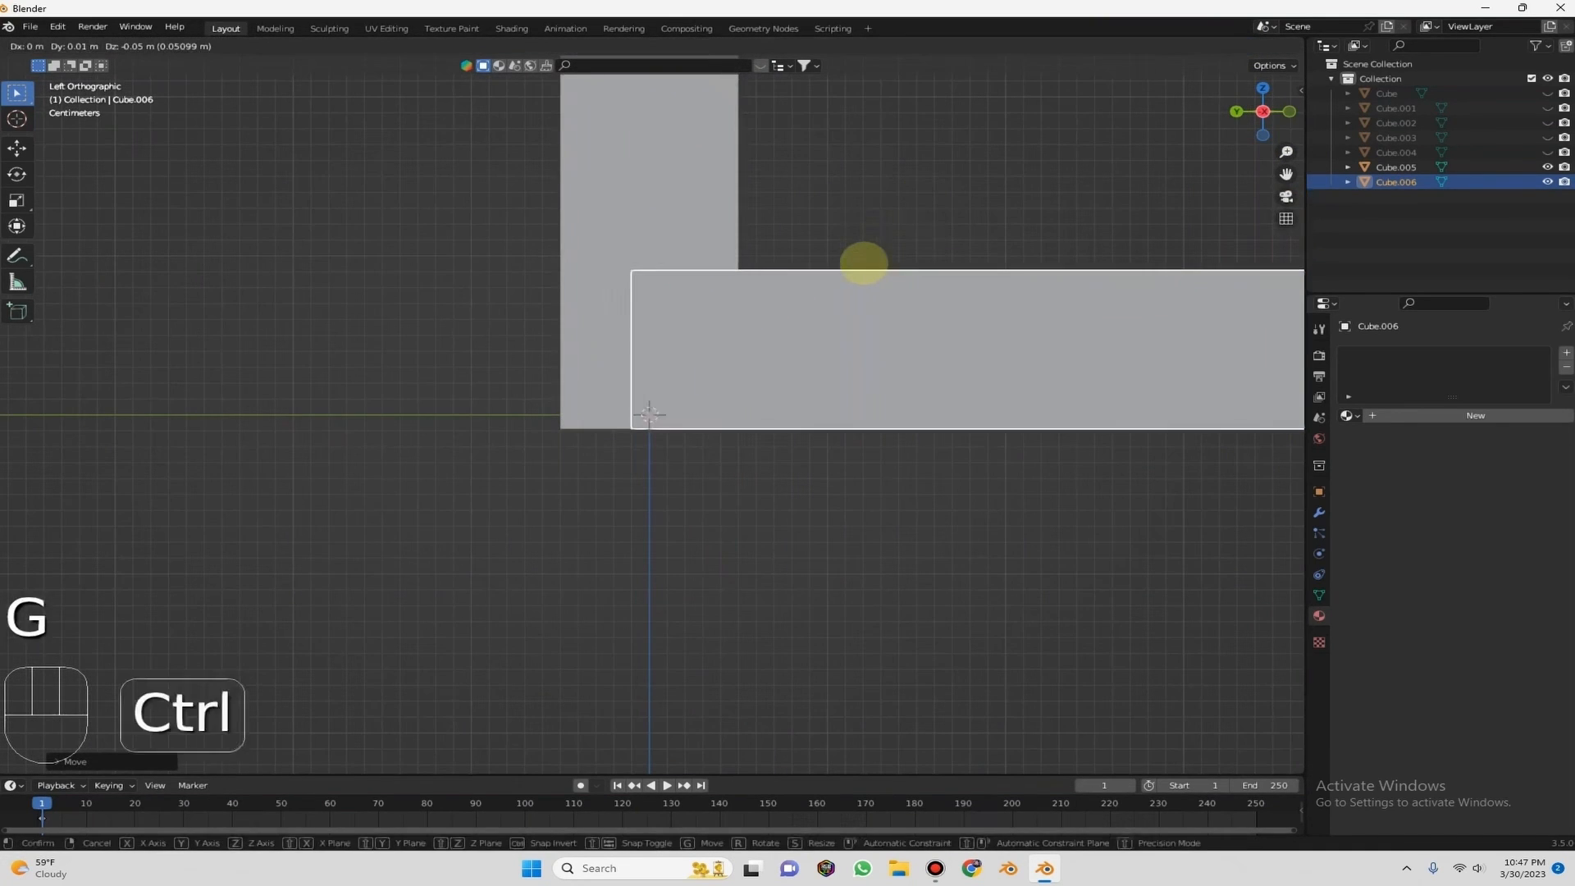
{"action": "left_click", "coordinate": [864, 263]}
{"action": "scroll", "coordinate": [864, 263], "scroll_direction": "down", "scroll_amount": 5}
{"action": "mouse_move", "coordinate": [1265, 110]}
{"action": "left_mouse_down"}
{"action": "mouse_move", "coordinate": [1229, 156]}
{"action": "mouse_move", "coordinate": [1281, 116]}
{"action": "mouse_move", "coordinate": [1258, 105]}
{"action": "left_mouse_up"}
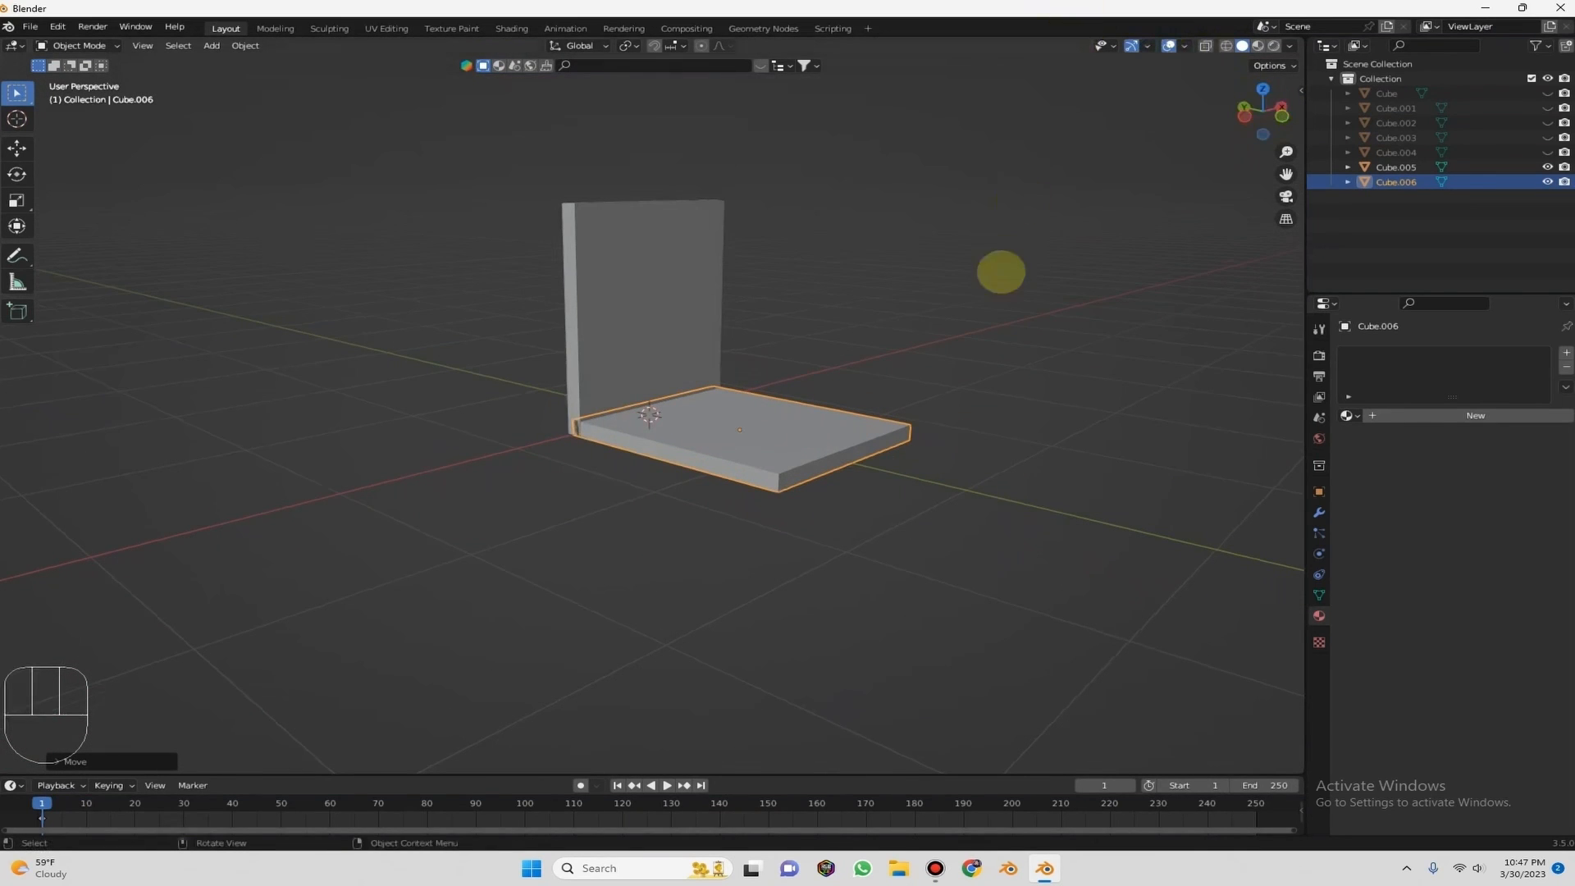
{"action": "left_click_drag", "start_coordinate": [1256, 108], "coordinate": [1272, 108]}
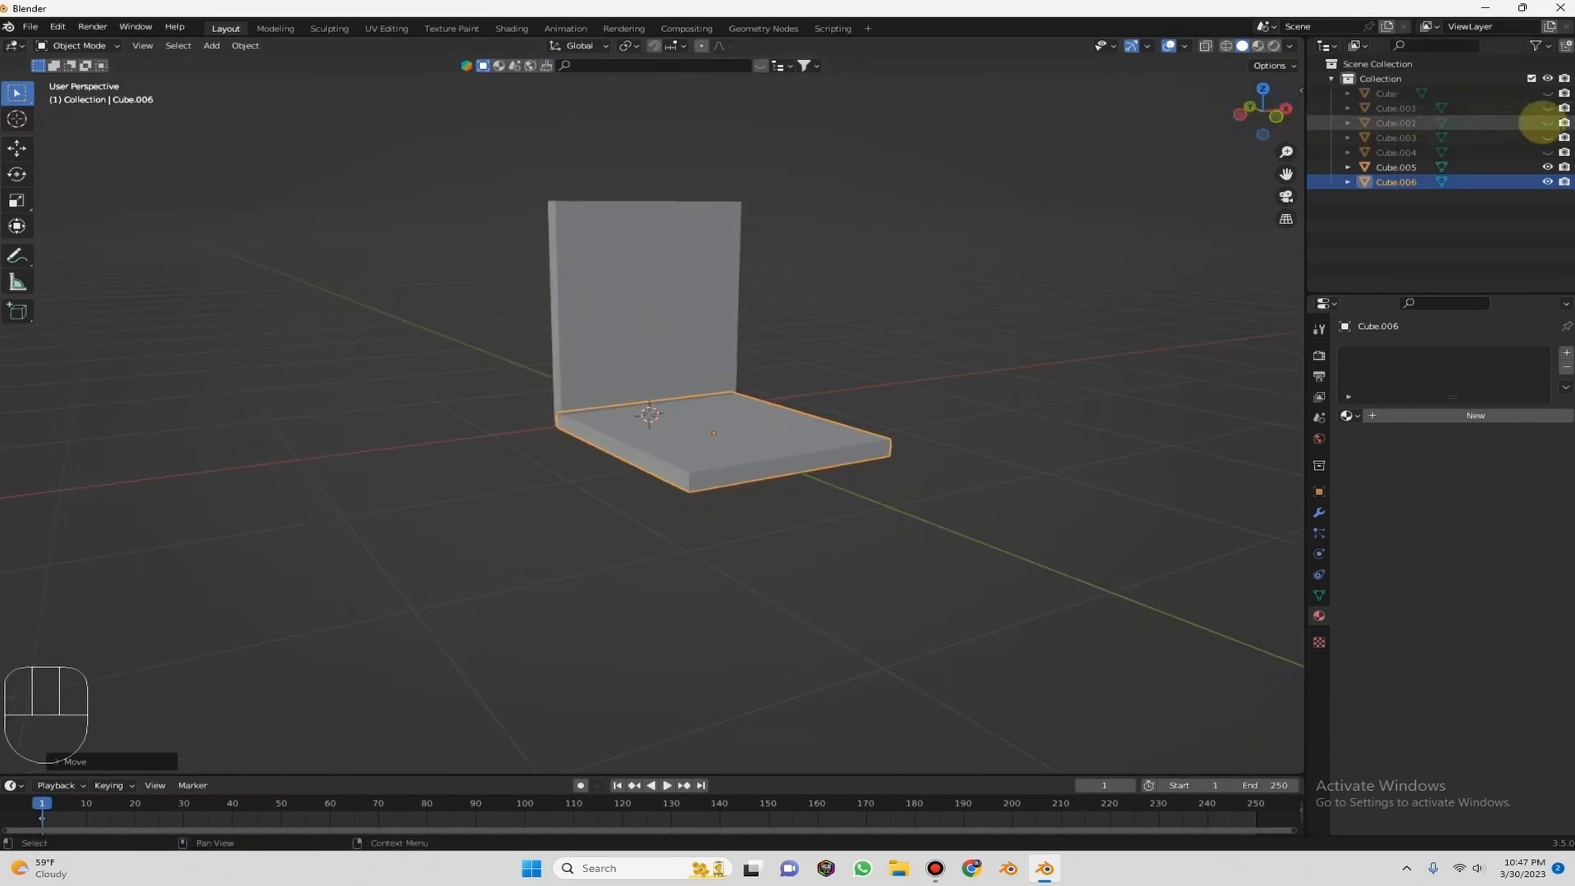
Unhide all the table parts and hide only the tabletop.
{"action": "left_click", "coordinate": [1057, 320]}
{"action": "key", "text": "alt+h"}
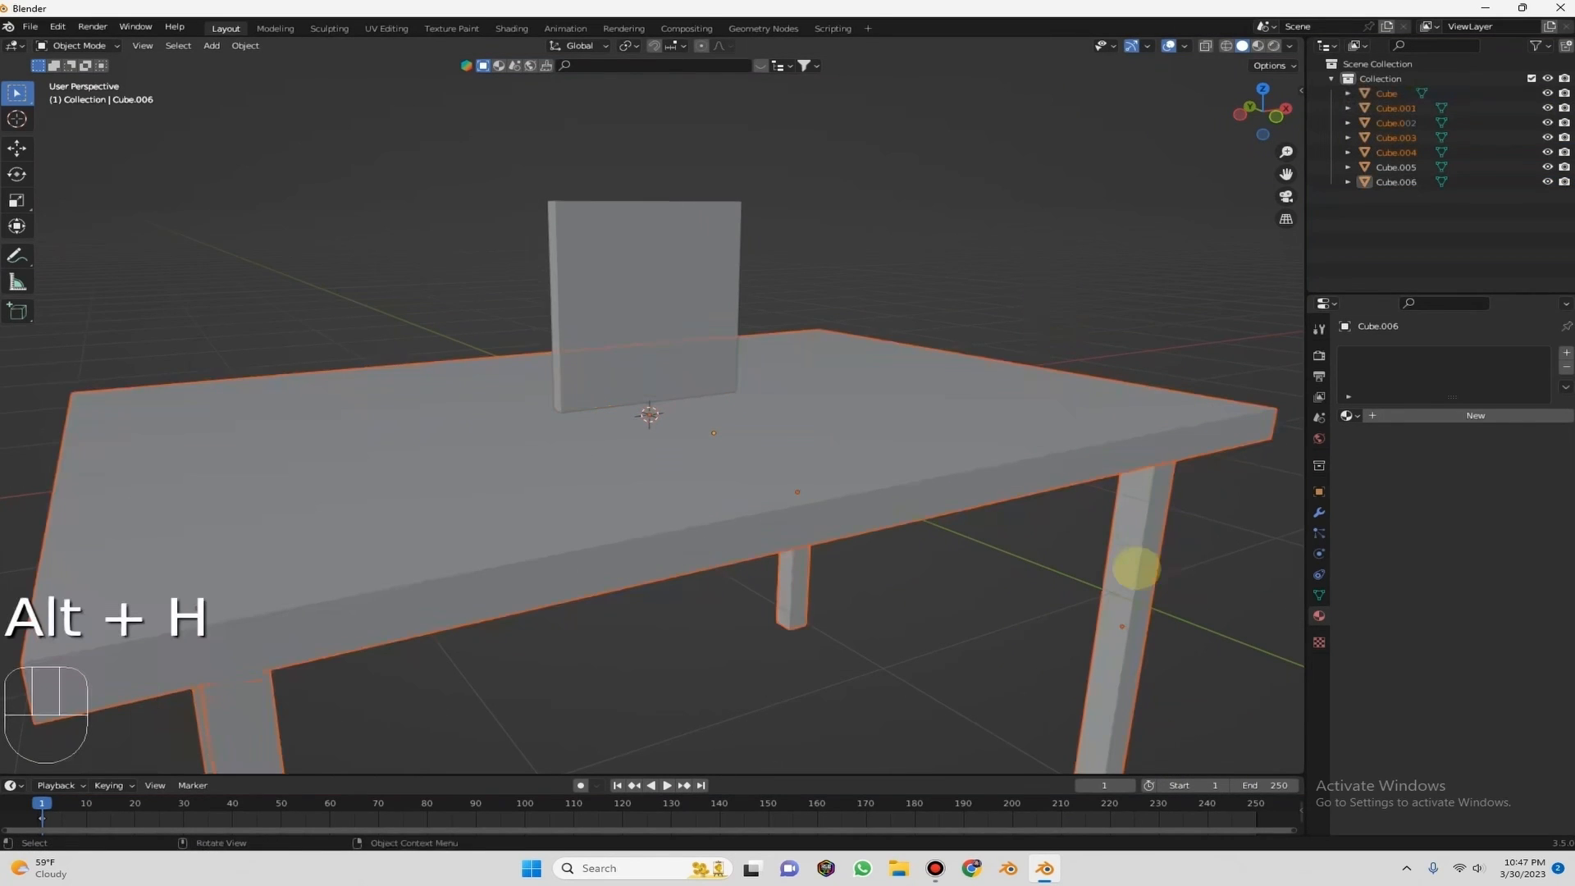
{"action": "left_click", "coordinate": [1135, 567]}
{"action": "middle_click_drag", "start_coordinate": [1065, 358], "coordinate": [979, 393]}
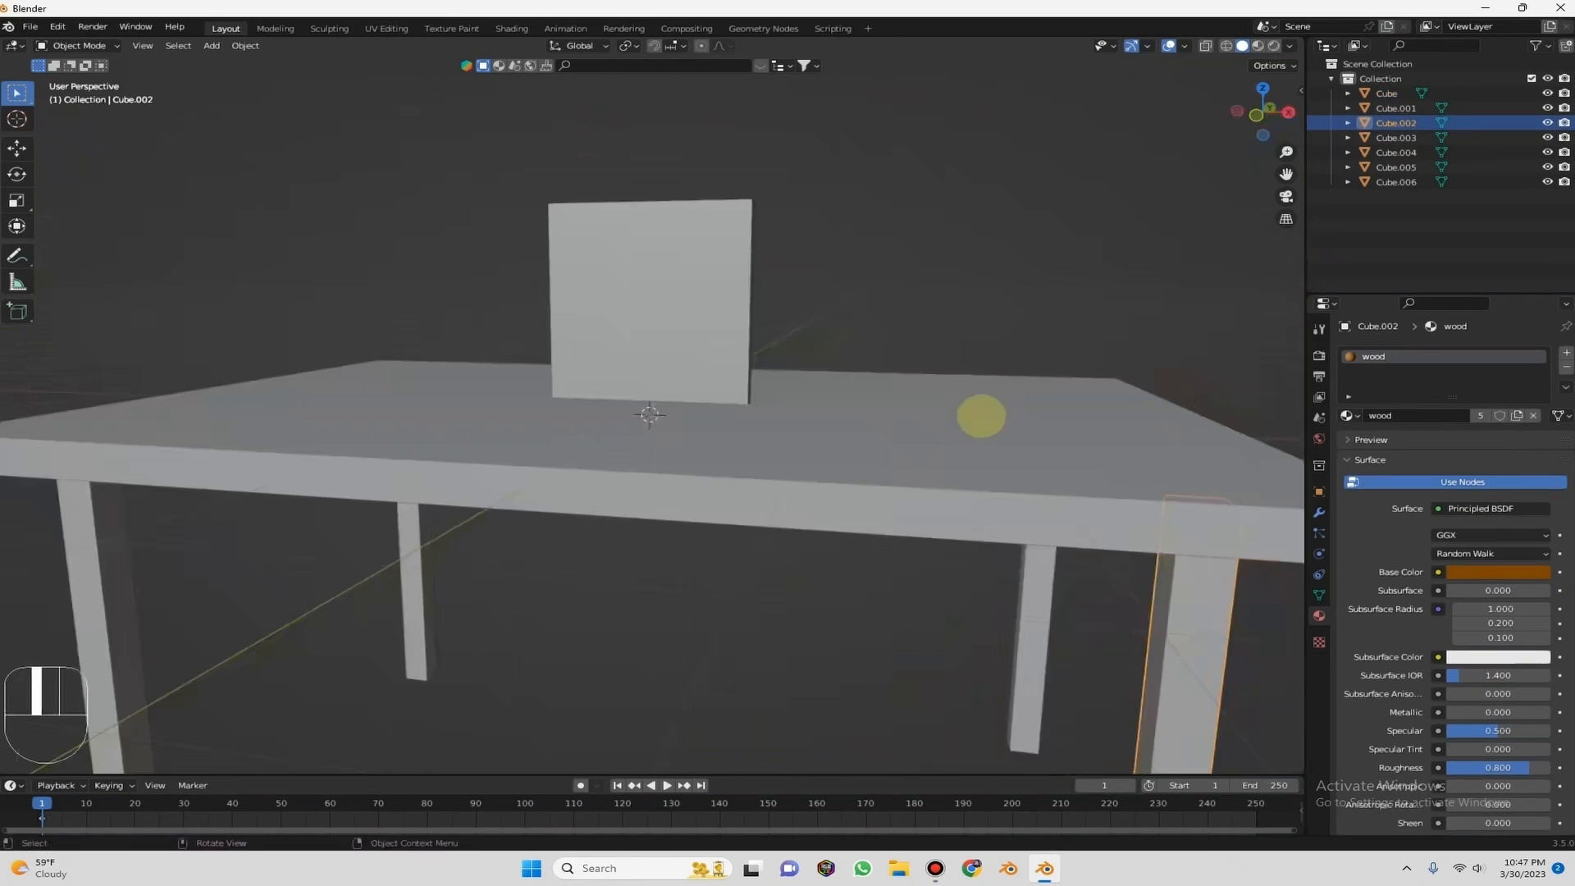
{"action": "left_click", "coordinate": [910, 427]}
{"action": "key", "text": "h"}
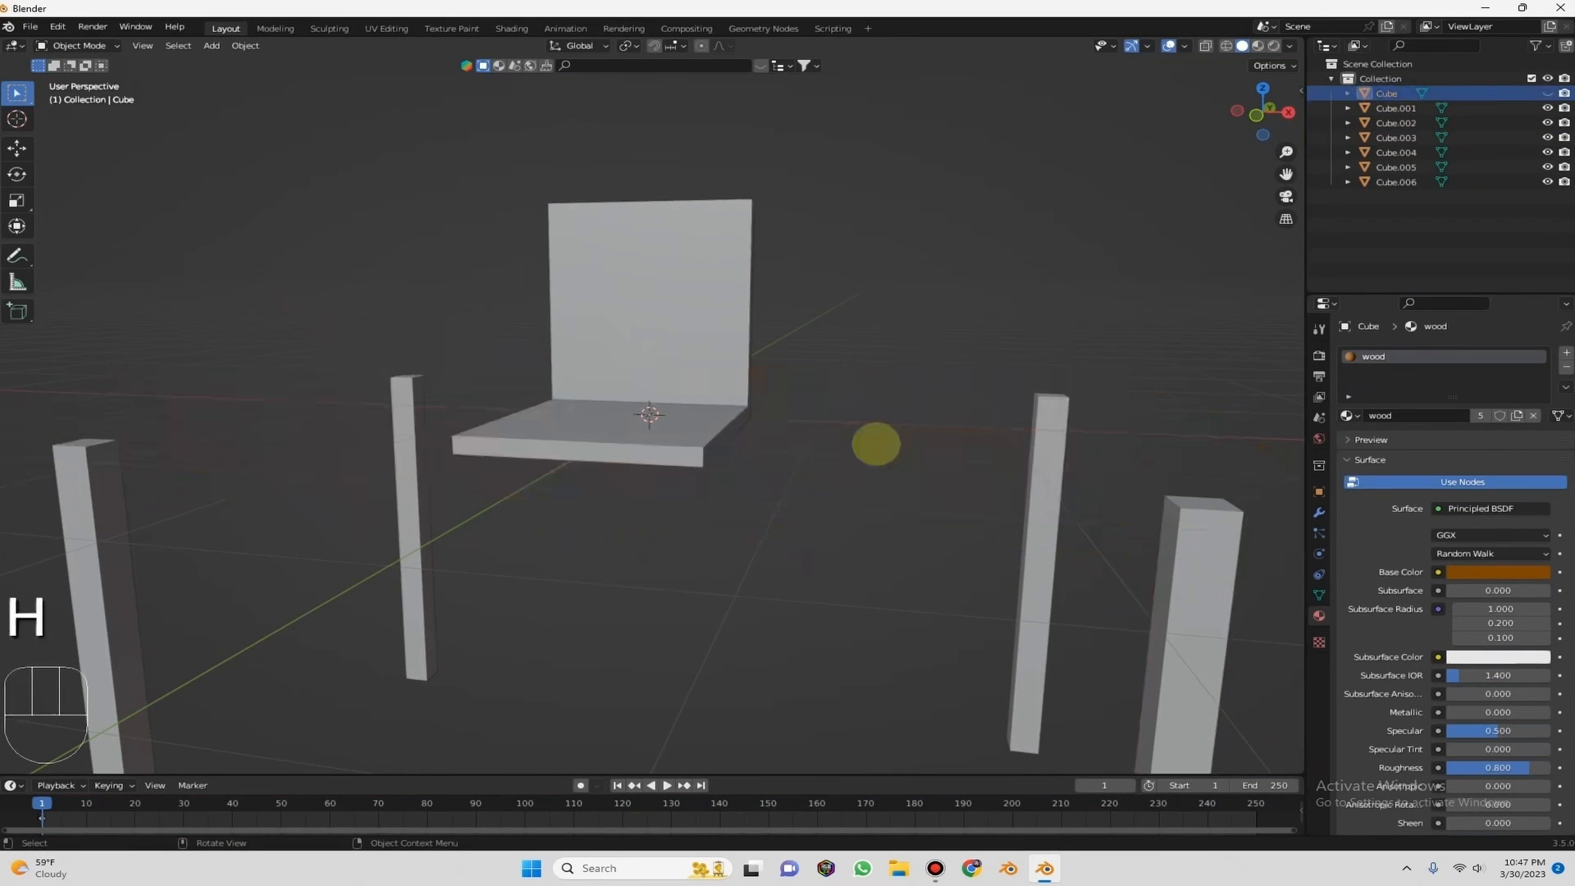
Duplicate the table leg Cube.002 and place the copy near the front corner of the chair seat.
{"action": "left_click", "coordinate": [1160, 528]}
{"action": "middle_click_drag", "start_coordinate": [1159, 527], "coordinate": [1221, 468]}
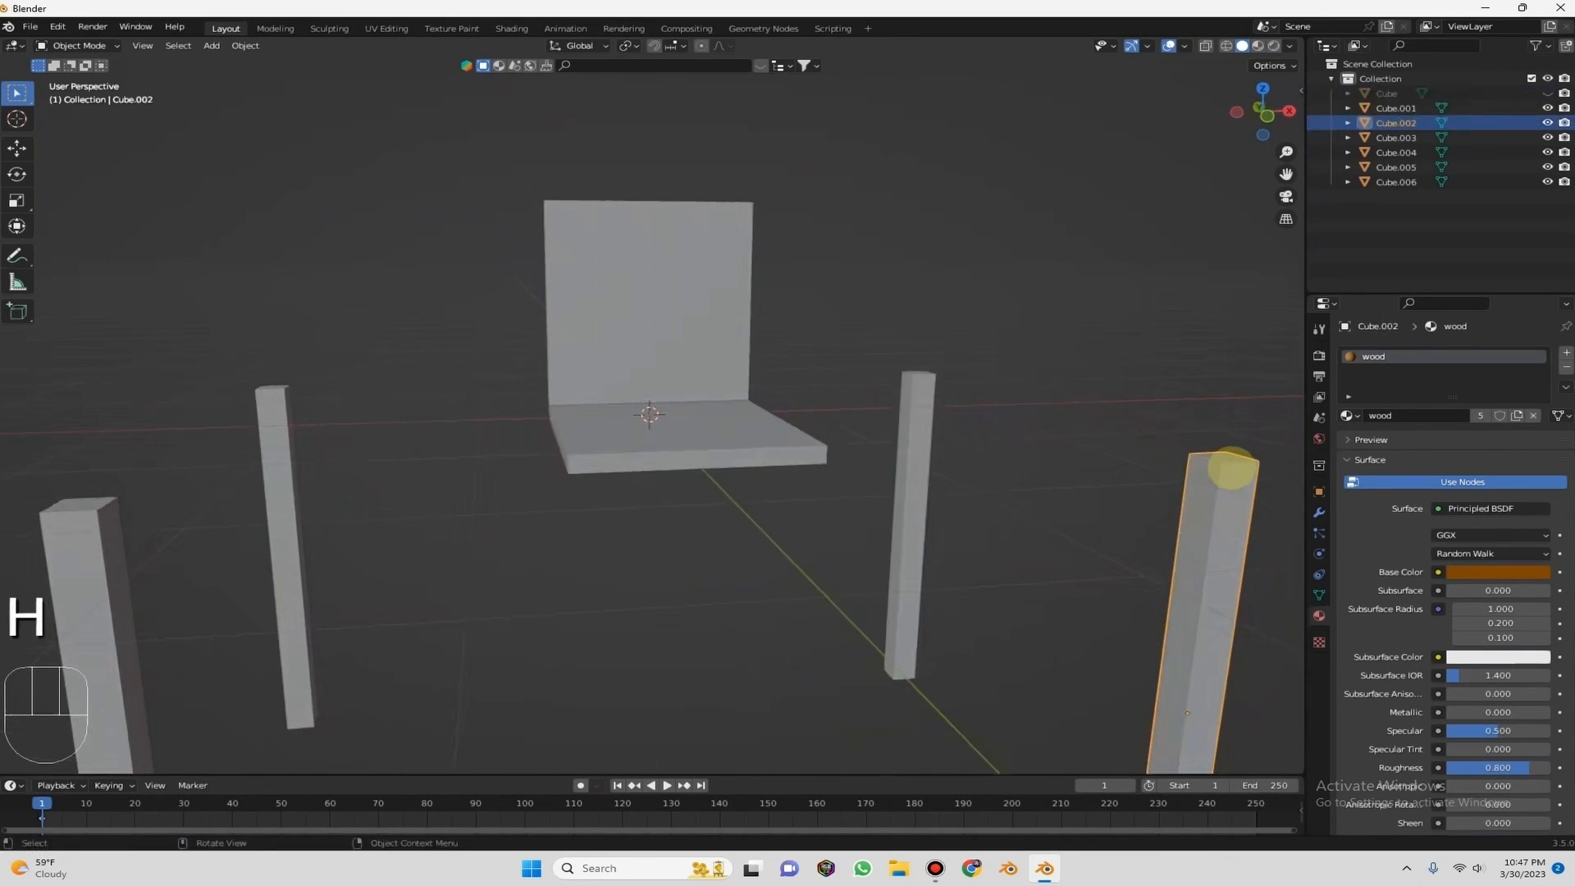
{"action": "key", "text": "shift+d"}
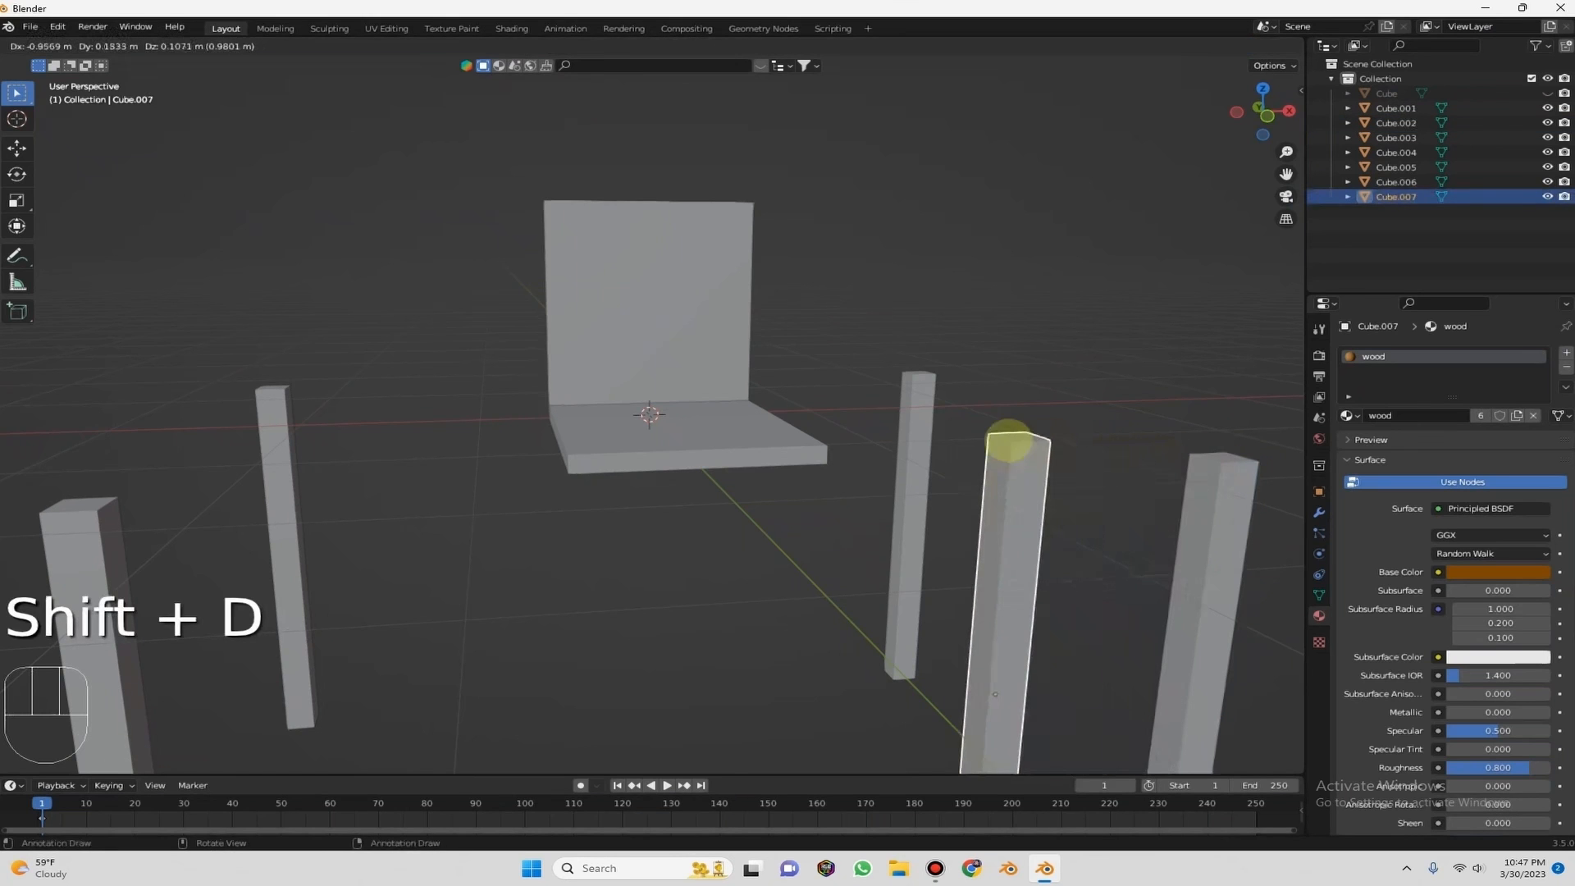
{"action": "left_click", "coordinate": [774, 446]}
{"action": "middle_click_drag", "start_coordinate": [773, 446], "coordinate": [1110, 418]}
Scale the copied leg down uniformly and raise it along Z to the chair seat.
{"action": "key", "text": "s"}
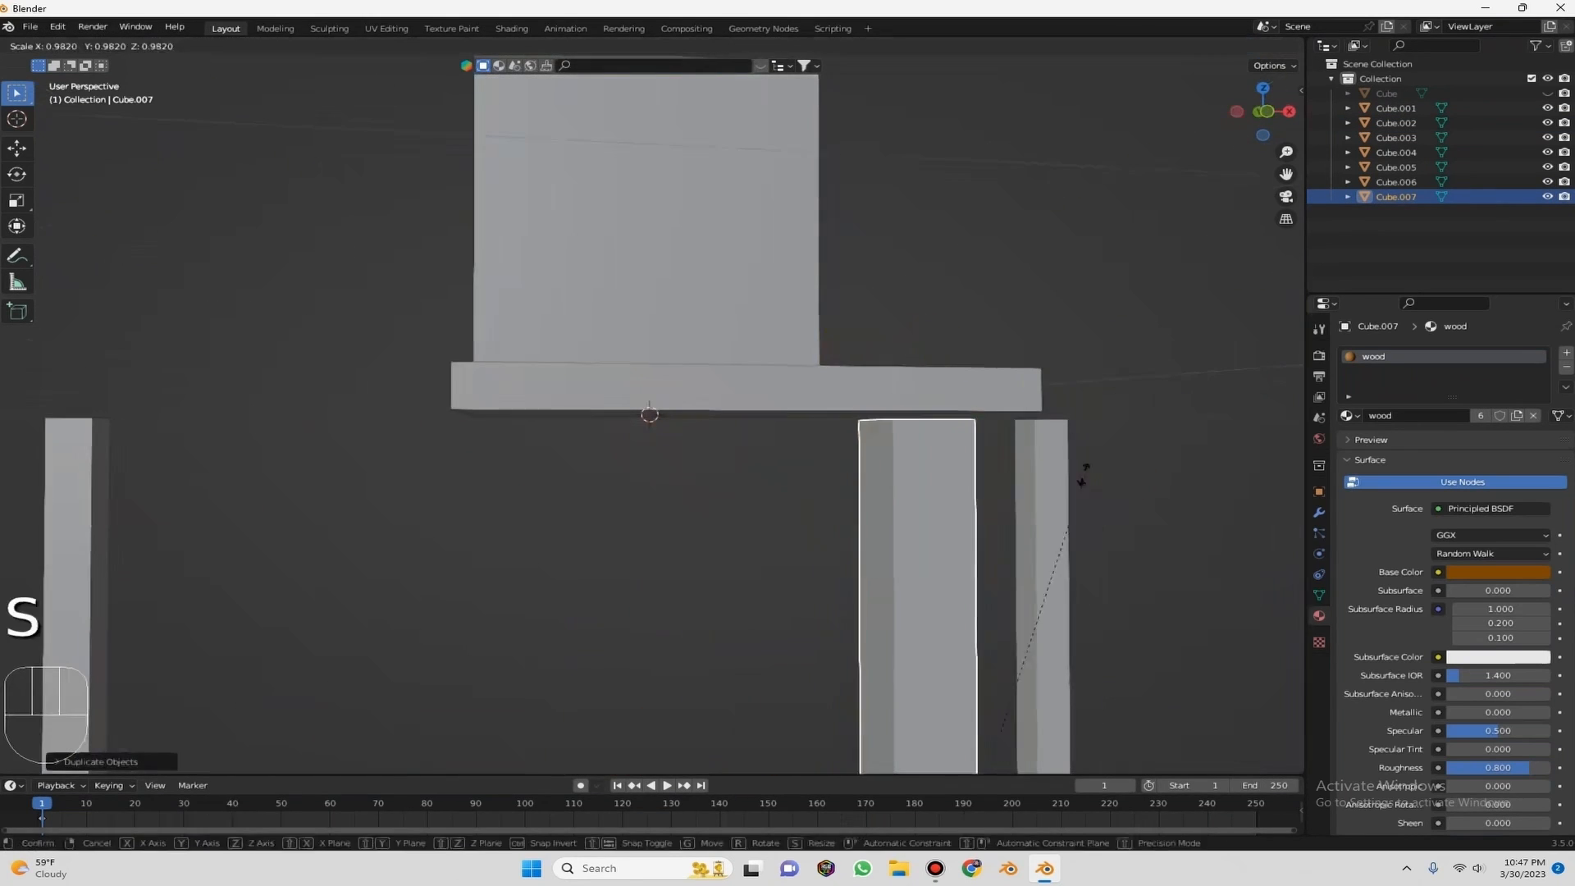
{"action": "key", "text": "ctrl"}
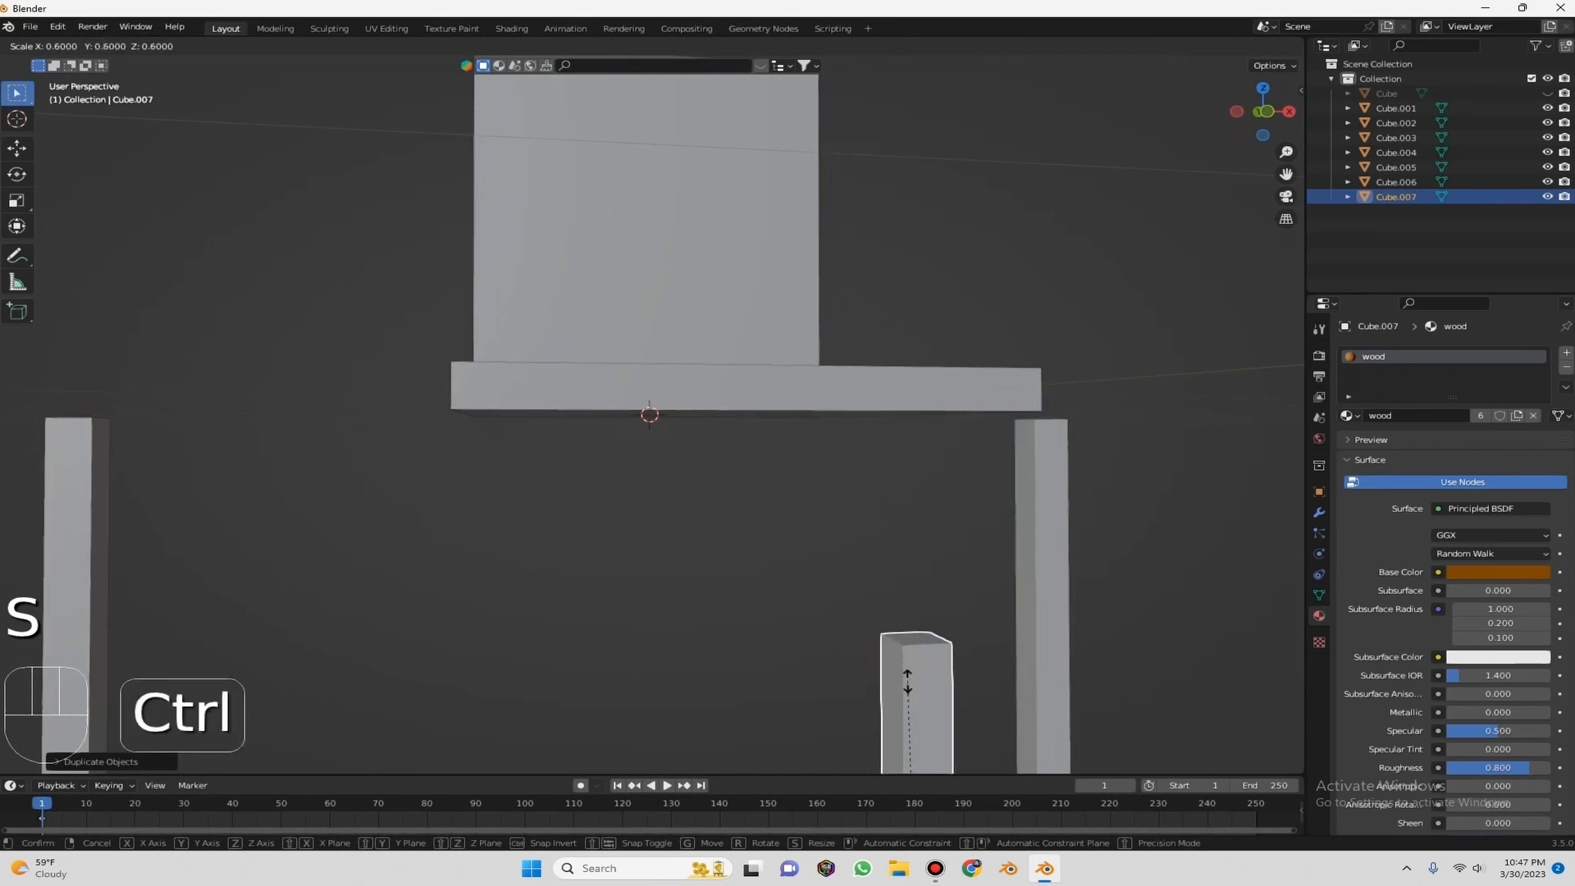
{"action": "left_click", "coordinate": [914, 690]}
{"action": "key", "text": "g"}
{"action": "key", "text": "z"}
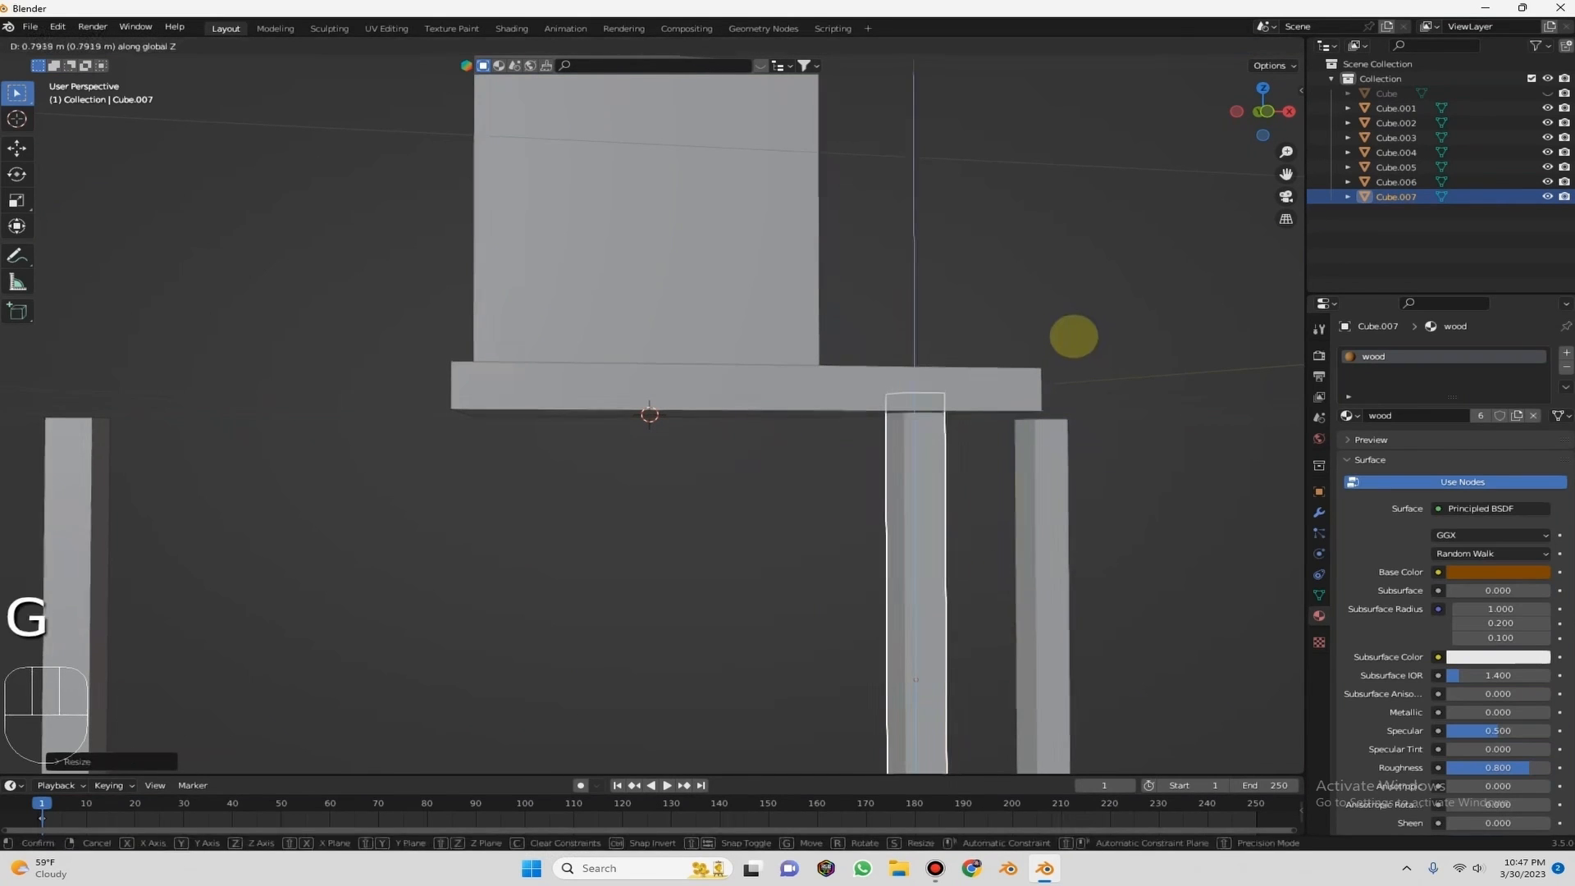
{"action": "left_click", "coordinate": [1073, 336]}
Shorten the chair leg along Z and adjust its overall scale.
{"action": "scroll", "coordinate": [1017, 314], "scroll_direction": "down", "scroll_amount": 4}
{"action": "middle_click_drag", "start_coordinate": [946, 309], "coordinate": [908, 325]}
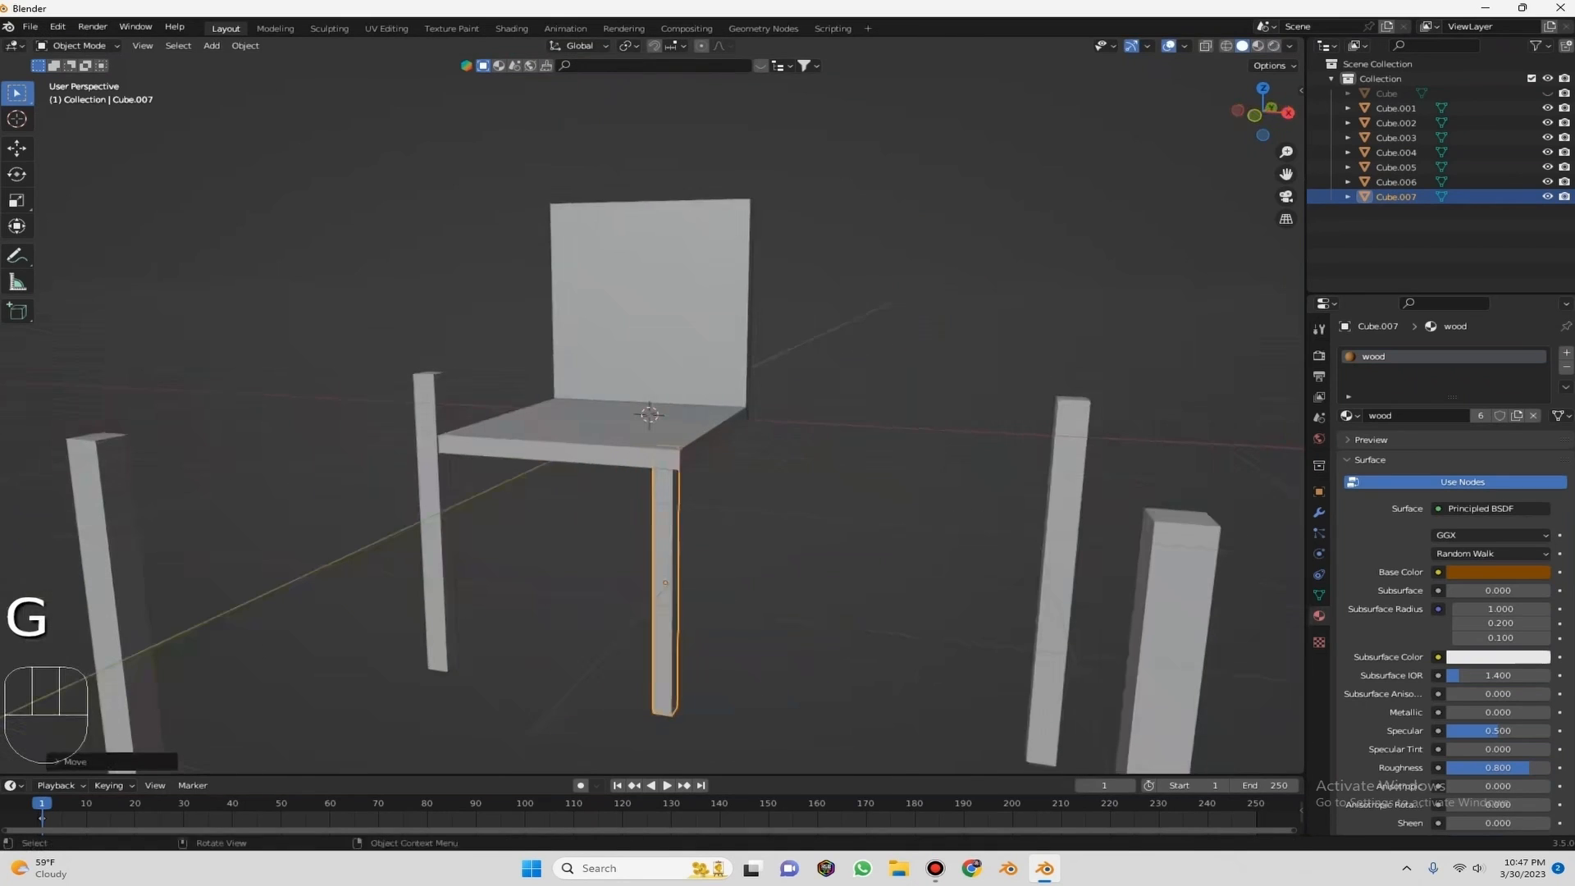
{"action": "key", "text": "s"}
{"action": "key", "text": "z"}
{"action": "left_click", "coordinate": [758, 349]}
{"action": "middle_click_drag", "start_coordinate": [759, 348], "coordinate": [935, 309]}
{"action": "key", "text": "s"}
{"action": "left_click", "coordinate": [923, 331]}
Move the shortened leg along Z until its top meets the underside of the seat.
{"action": "key", "text": "g"}
{"action": "key", "text": "z"}
{"action": "left_click", "coordinate": [921, 261]}
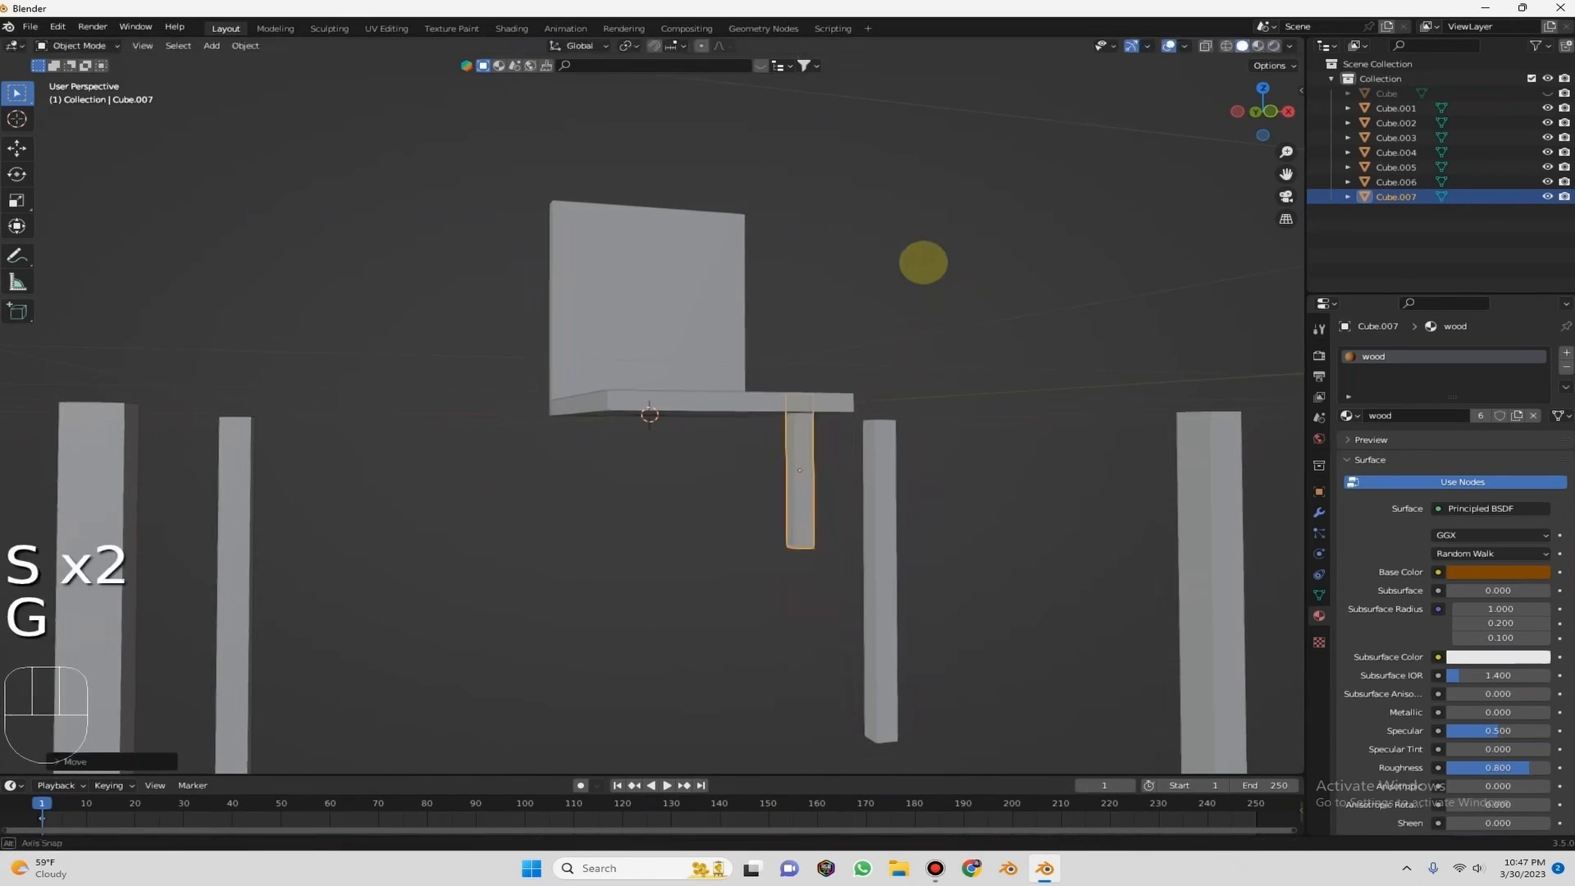
{"action": "middle_click_drag", "start_coordinate": [924, 262], "coordinate": [907, 317]}
{"action": "key", "text": "g"}
{"action": "key", "text": "z"}
{"action": "key", "text": "s"}
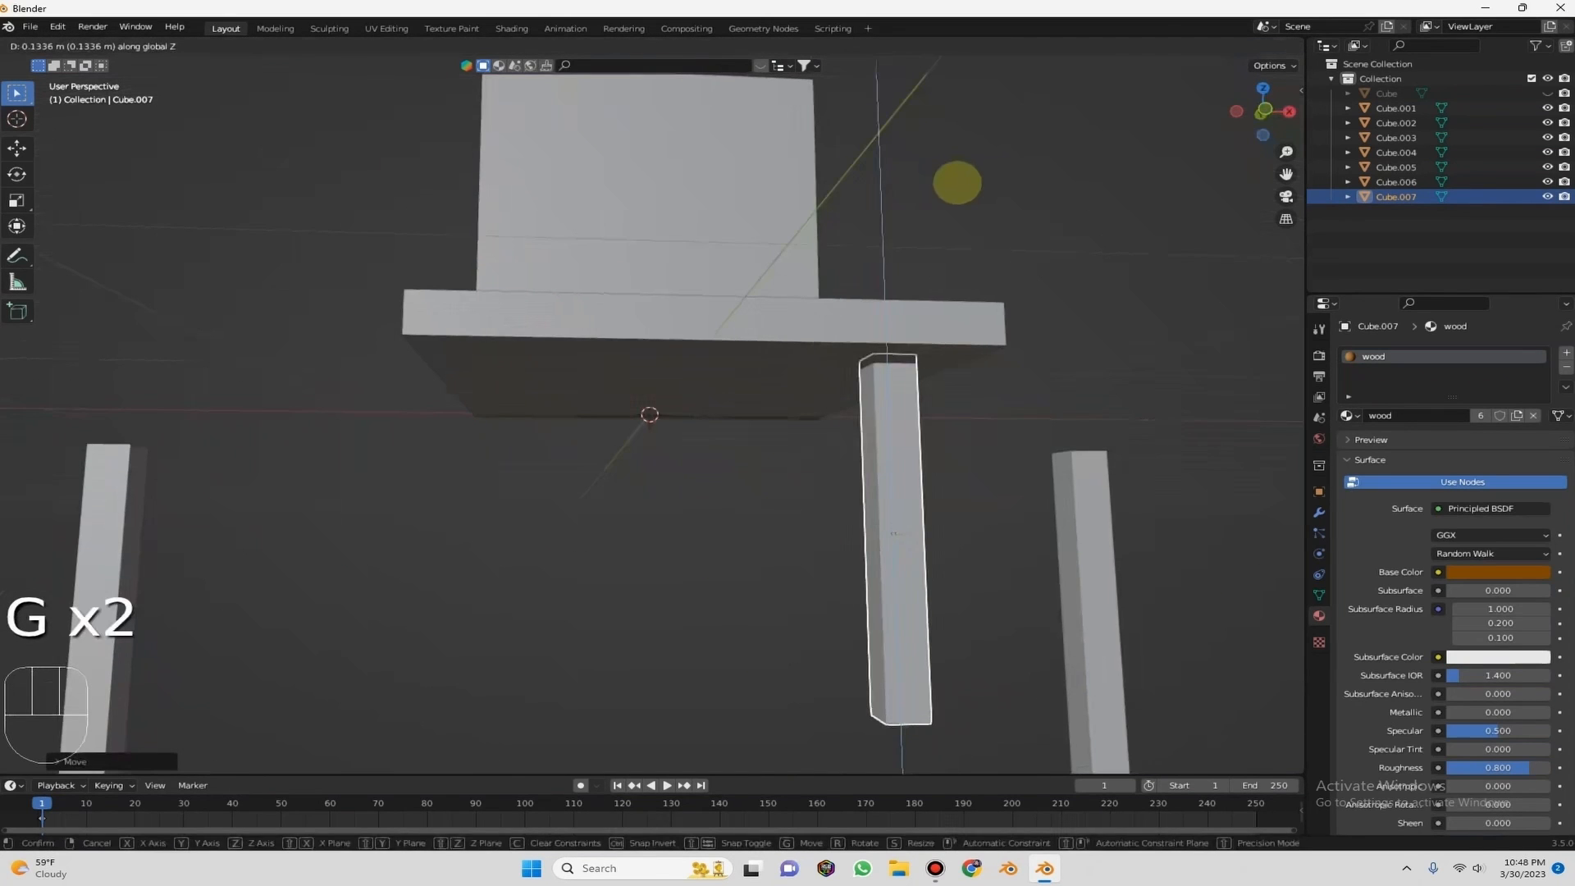
{"action": "left_click", "coordinate": [954, 181]}
{"action": "middle_click_drag", "start_coordinate": [896, 189], "coordinate": [861, 205]}
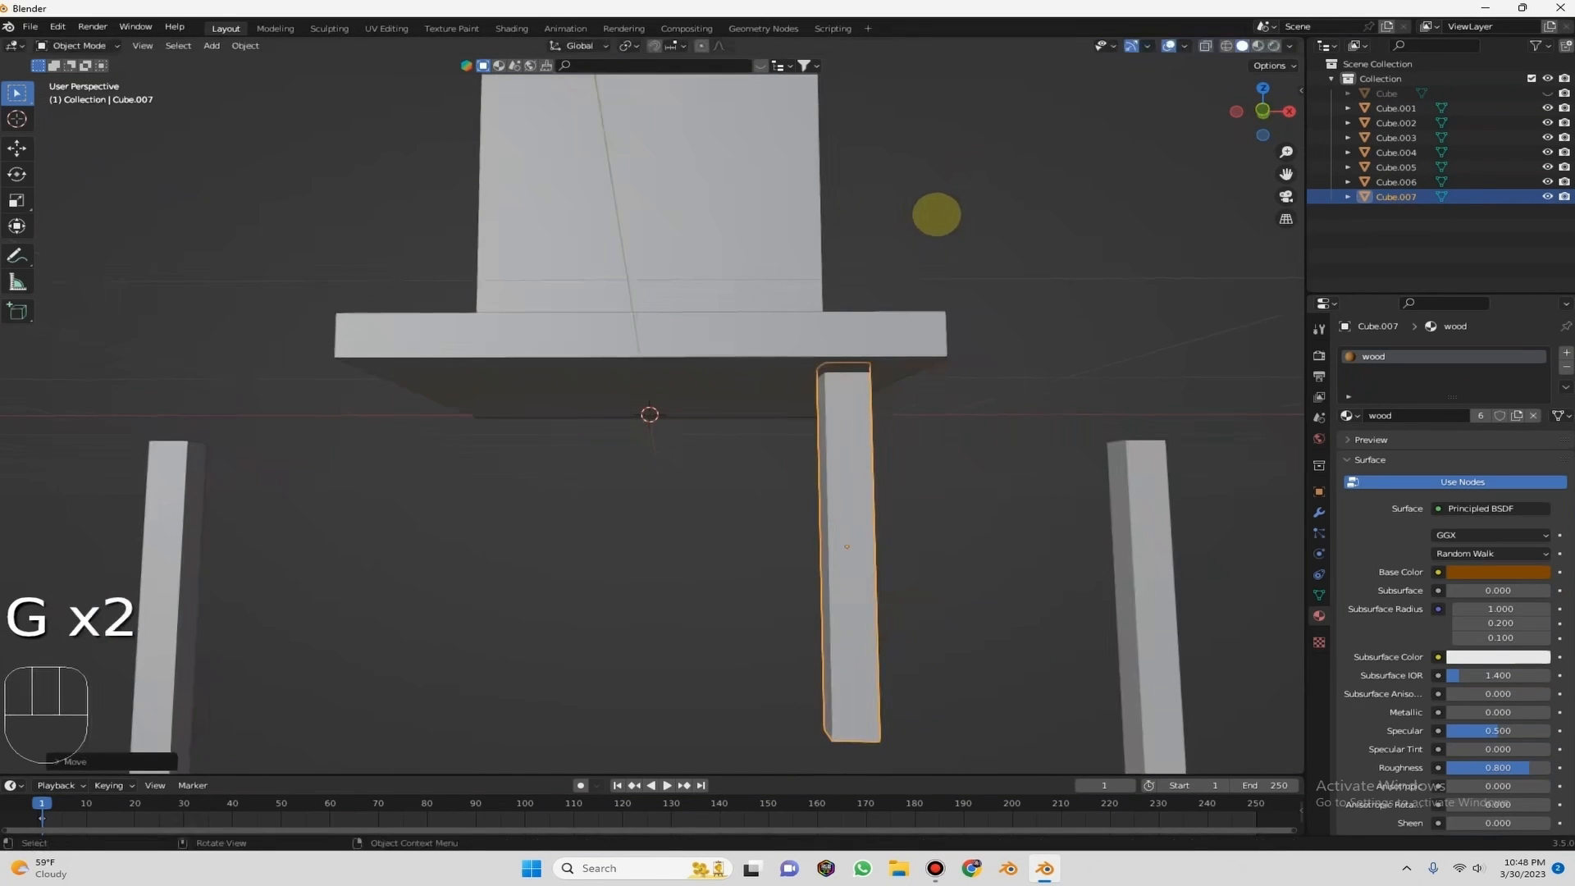
Duplicate the chair leg along X to the opposite front corner of the seat.
{"action": "key", "text": "shift+d"}
{"action": "key", "text": "x"}
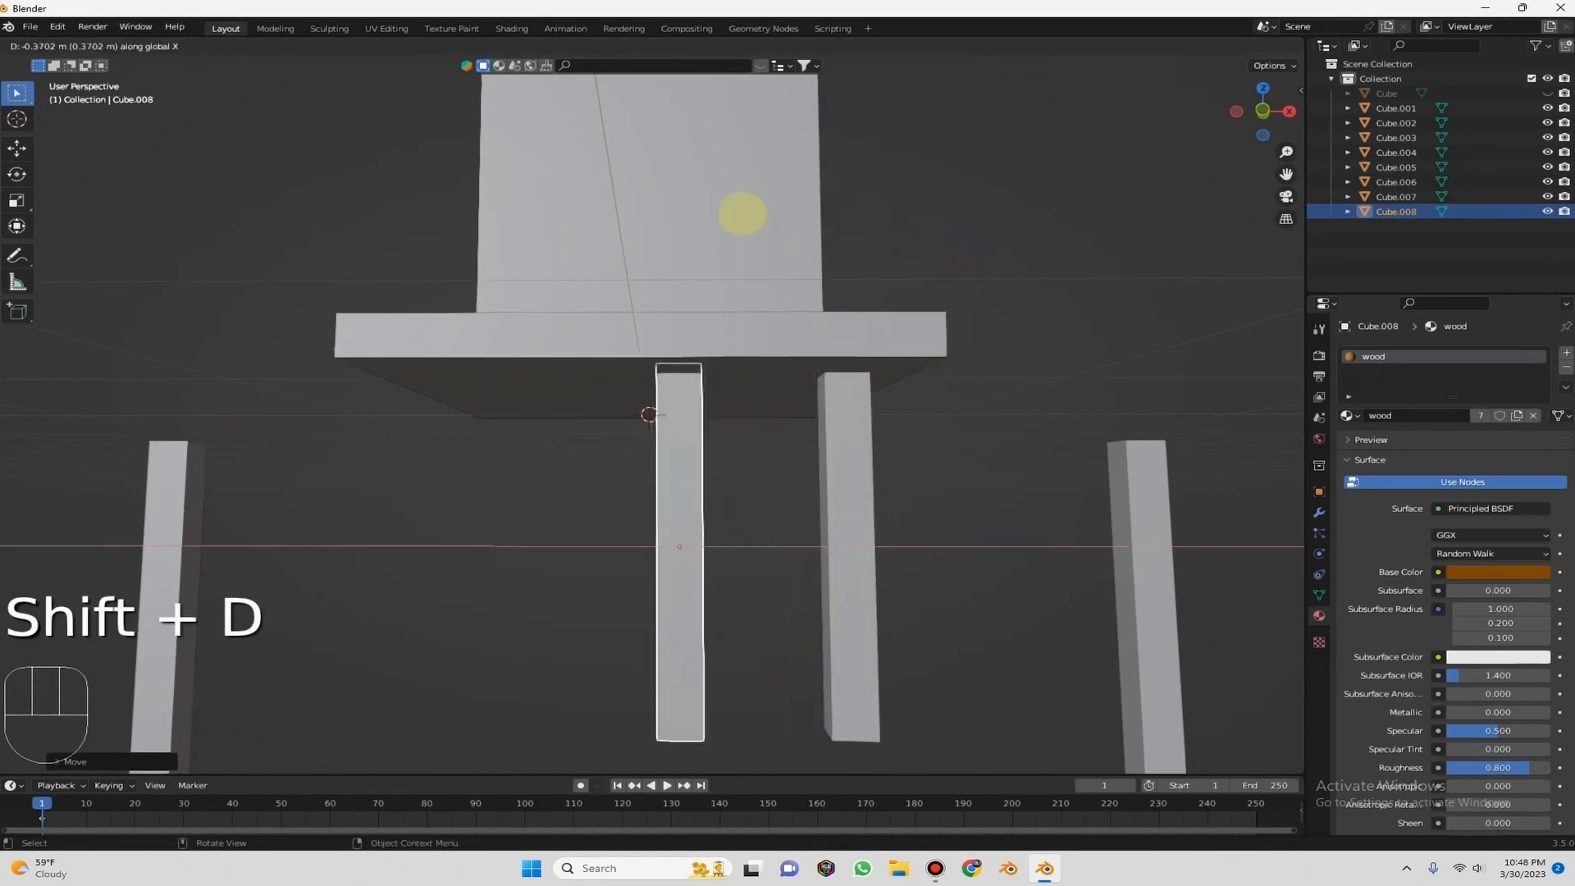
{"action": "left_click", "coordinate": [502, 185]}
{"action": "middle_click_drag", "start_coordinate": [509, 189], "coordinate": [704, 247]}
Select both front chair legs and duplicate them along Y to the backrest end of the seat.
{"action": "left_click", "coordinate": [949, 524], "text": "shift"}
{"action": "middle_click_drag", "start_coordinate": [896, 422], "coordinate": [1050, 451]}
{"action": "key", "text": "shift+d"}
{"action": "key", "text": "y"}
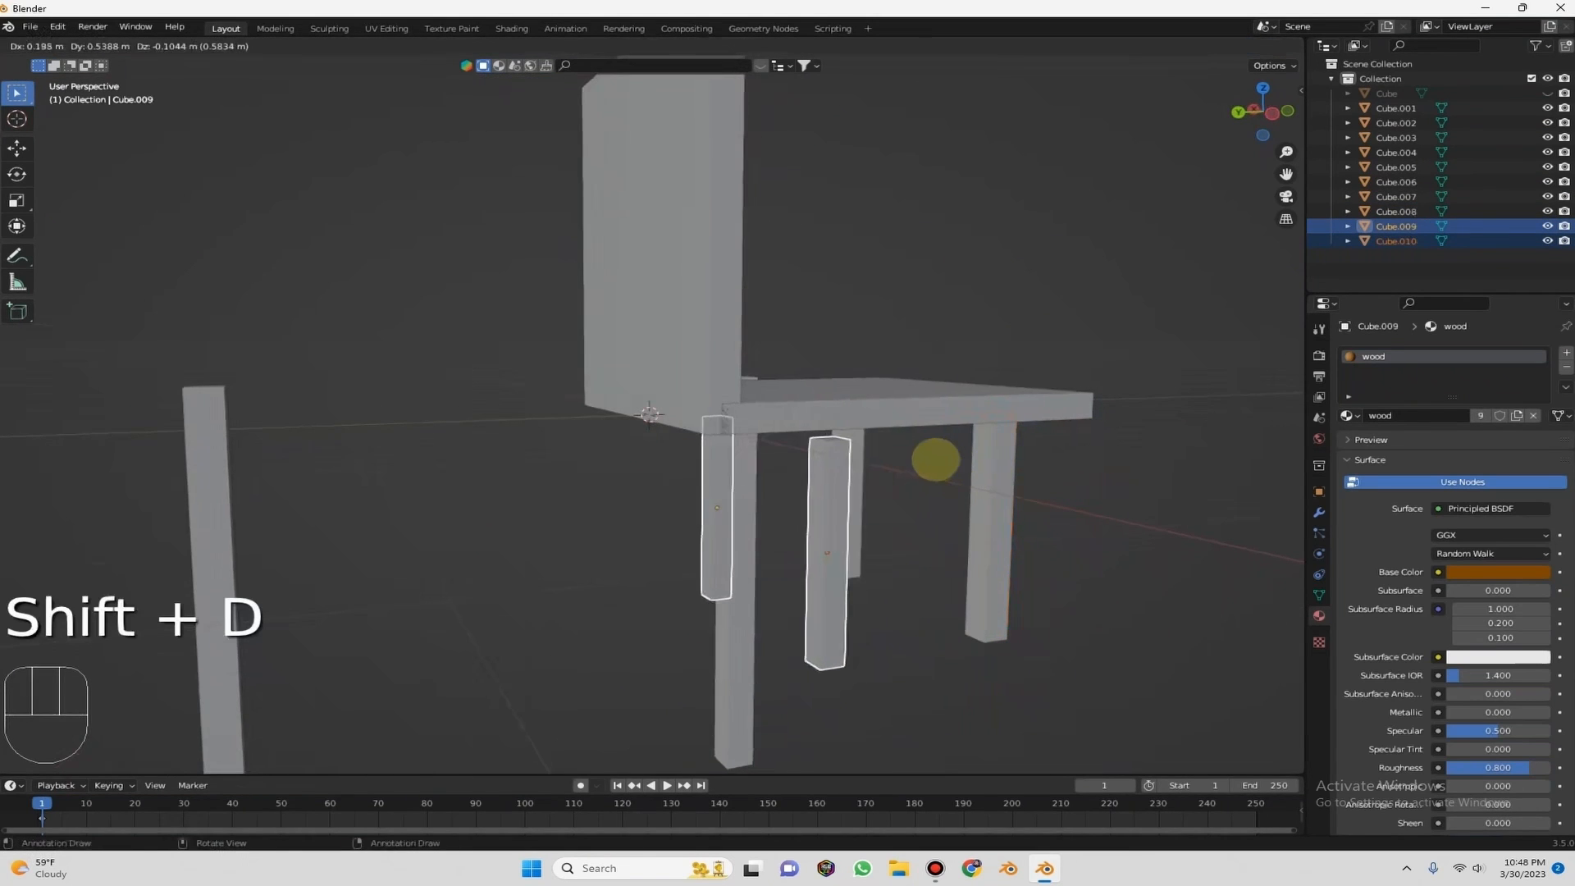
{"action": "left_click", "coordinate": [895, 416]}
Fine-tune the two rear legs along Y to line up under the backrest, and deselect them.
{"action": "middle_click_drag", "start_coordinate": [843, 376], "coordinate": [834, 342]}
{"action": "scroll", "coordinate": [834, 342], "scroll_direction": "up", "scroll_amount": 3}
{"action": "key", "text": "g"}
{"action": "key", "text": "y"}
{"action": "left_click", "coordinate": [740, 328]}
{"action": "middle_click_drag", "start_coordinate": [738, 331], "coordinate": [770, 311]}
{"action": "scroll", "coordinate": [702, 351], "scroll_direction": "down", "scroll_amount": 3}
{"action": "key", "text": "g"}
{"action": "key", "text": "y"}
{"action": "left_click", "coordinate": [763, 344]}
{"action": "left_click", "coordinate": [946, 201]}
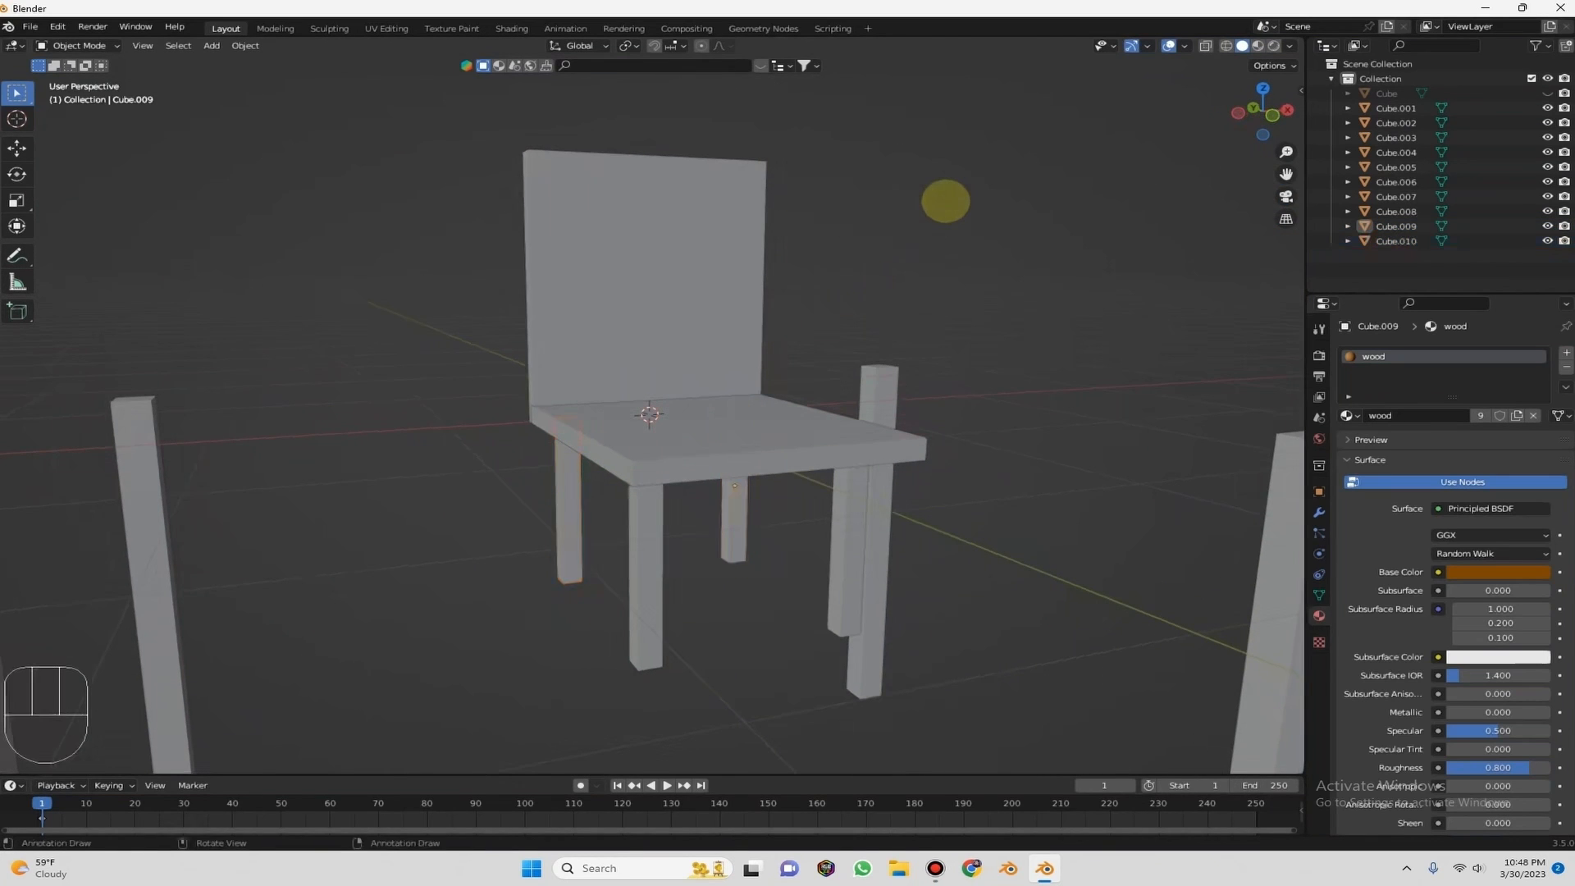
{"action": "middle_click_drag", "start_coordinate": [941, 202], "coordinate": [543, 466], "text": "alt"}
Select all the chair parts and move them about 3.3 m along Y, away from the table legs.
{"action": "middle_click_drag", "start_coordinate": [582, 389], "coordinate": [436, 274]}
{"action": "left_click_drag", "start_coordinate": [438, 274], "coordinate": [884, 635]}
{"action": "middle_click_drag", "start_coordinate": [771, 385], "coordinate": [931, 386]}
{"action": "key", "text": "g"}
{"action": "key", "text": "g"}
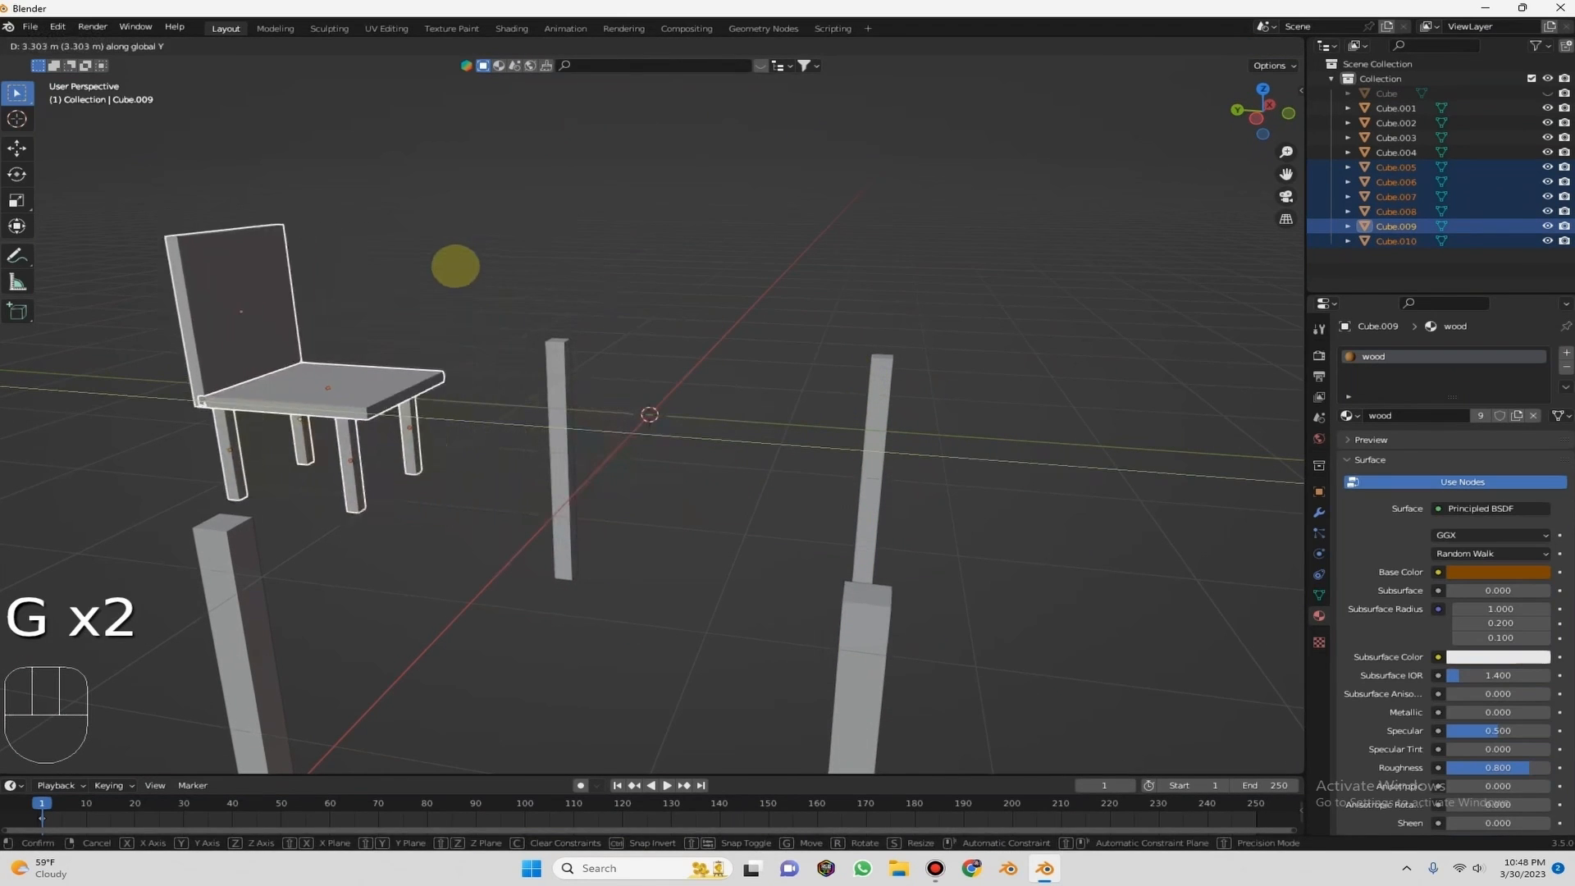
{"action": "left_click", "coordinate": [453, 268]}
Unhide the tabletop, clear the selection and view the chair beside the table.
{"action": "key", "text": "alt+h"}
{"action": "left_click", "coordinate": [826, 156]}
{"action": "middle_click_drag", "start_coordinate": [534, 182], "coordinate": [352, 412]}
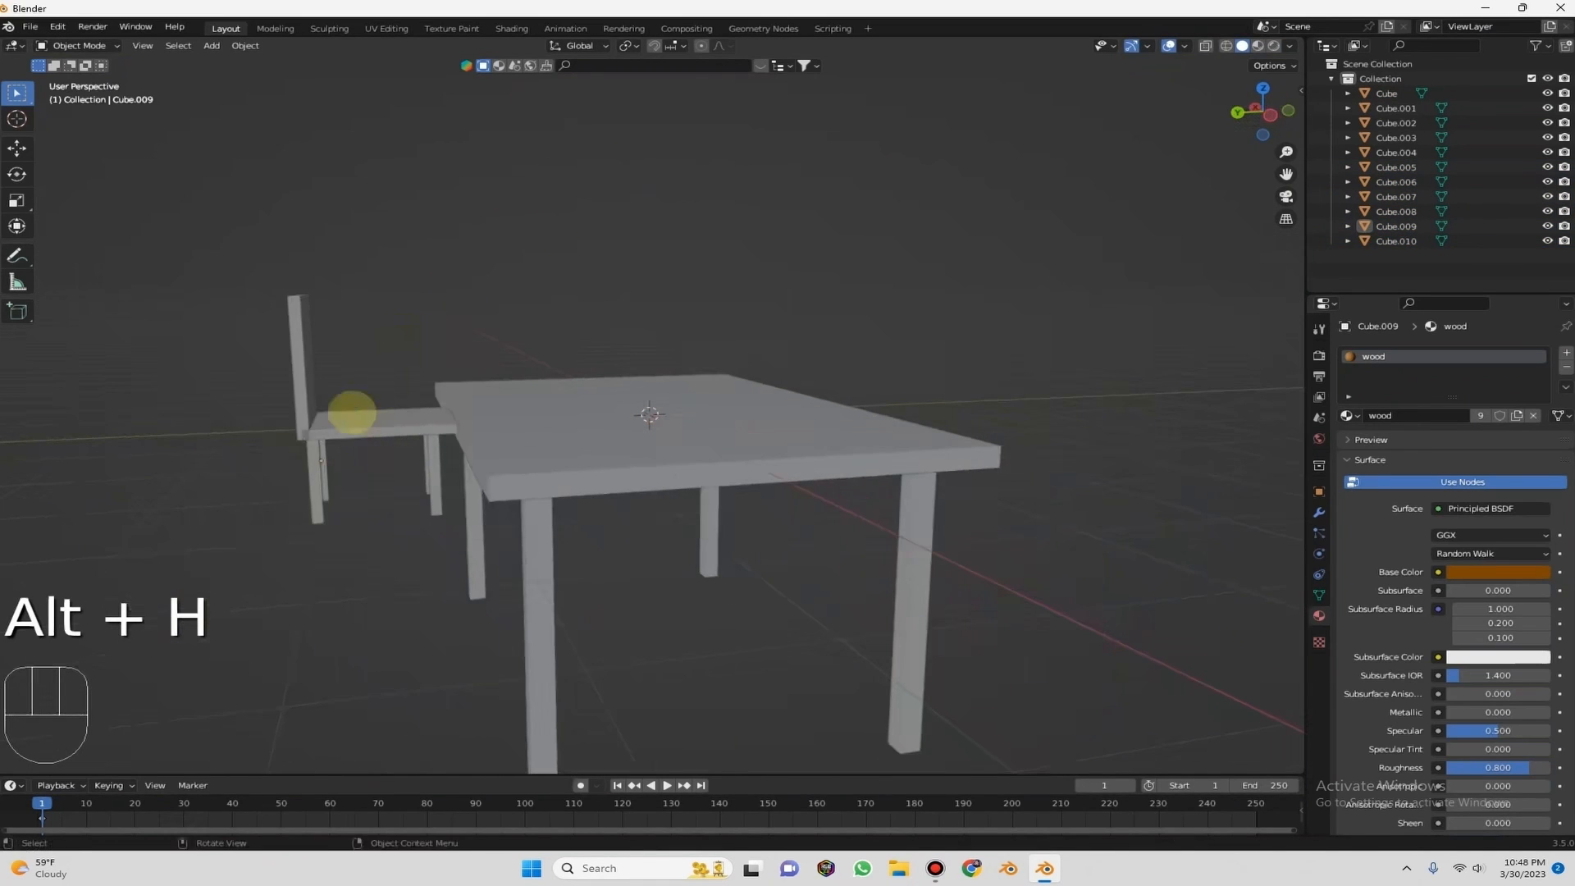
Select the chair parts without the tabletop and scale the chair up uniformly to suit the table.
{"action": "left_click_drag", "start_coordinate": [213, 297], "coordinate": [436, 484]}
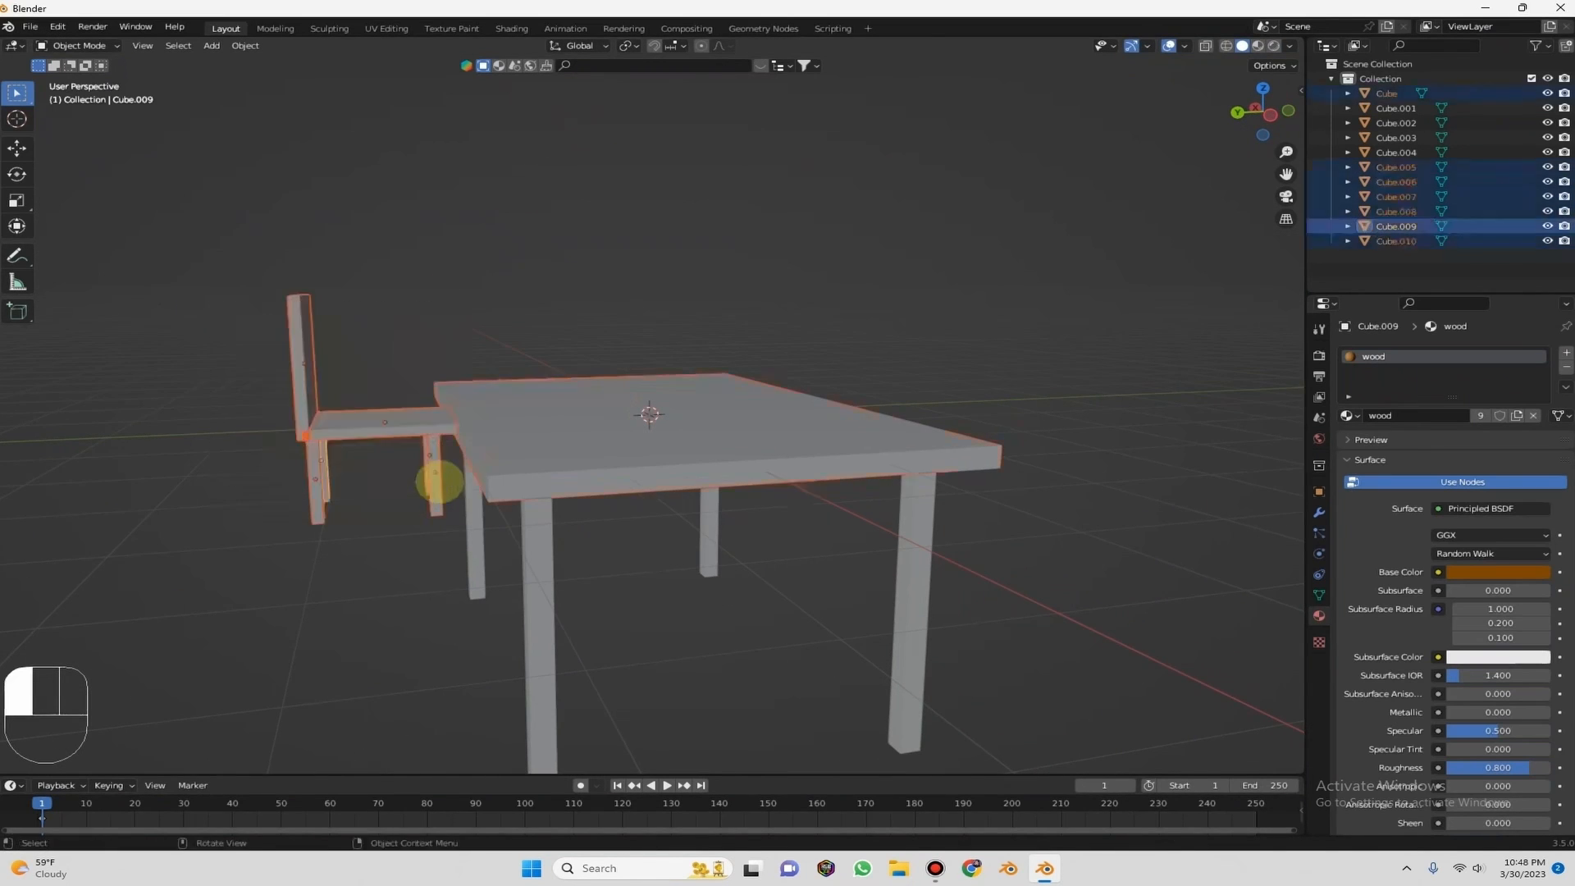
{"action": "left_click", "coordinate": [497, 416], "text": "ctrl"}
{"action": "key", "text": "s"}
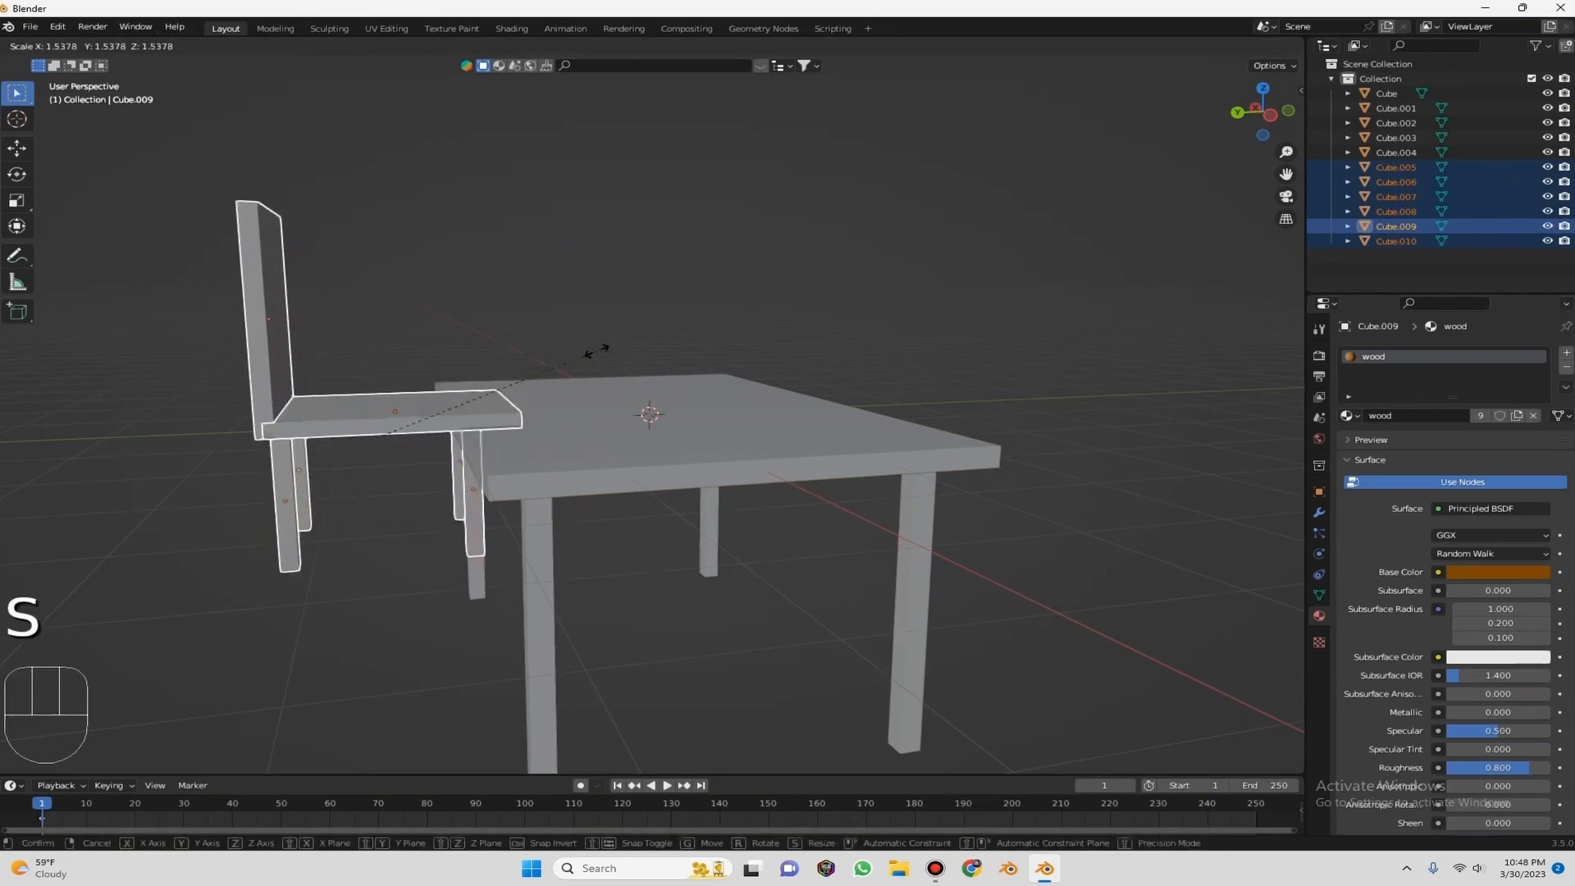
{"action": "left_click", "coordinate": [668, 351]}
Lower the scaled chair along Z so its seat sits below the tabletop, and adjust its position along Y.
{"action": "key", "text": "g"}
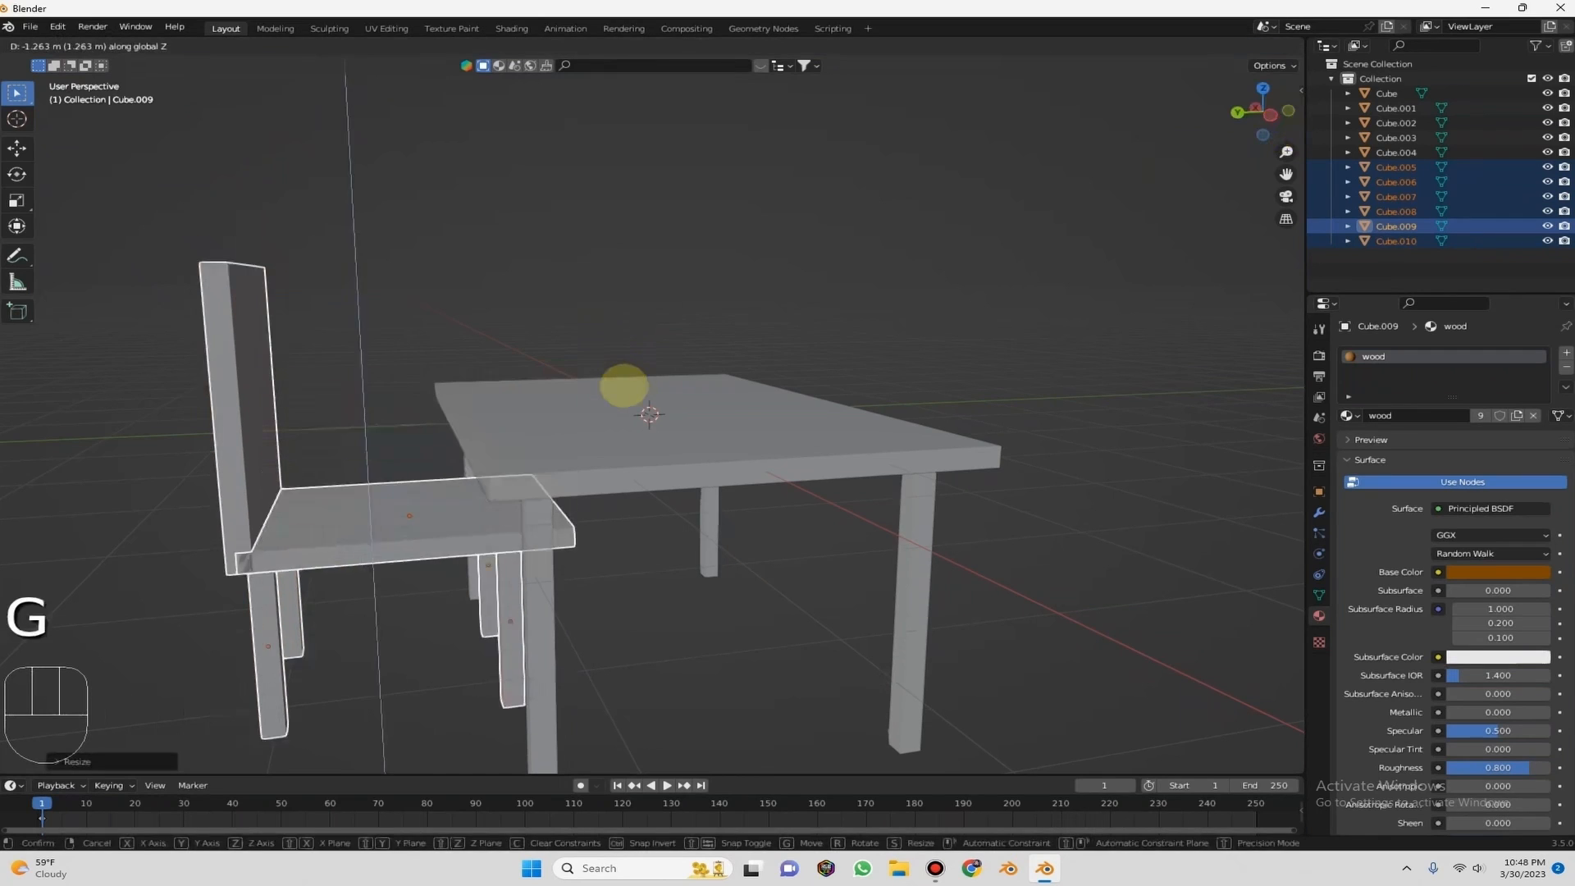
{"action": "left_click", "coordinate": [623, 385]}
{"action": "key", "text": "g"}
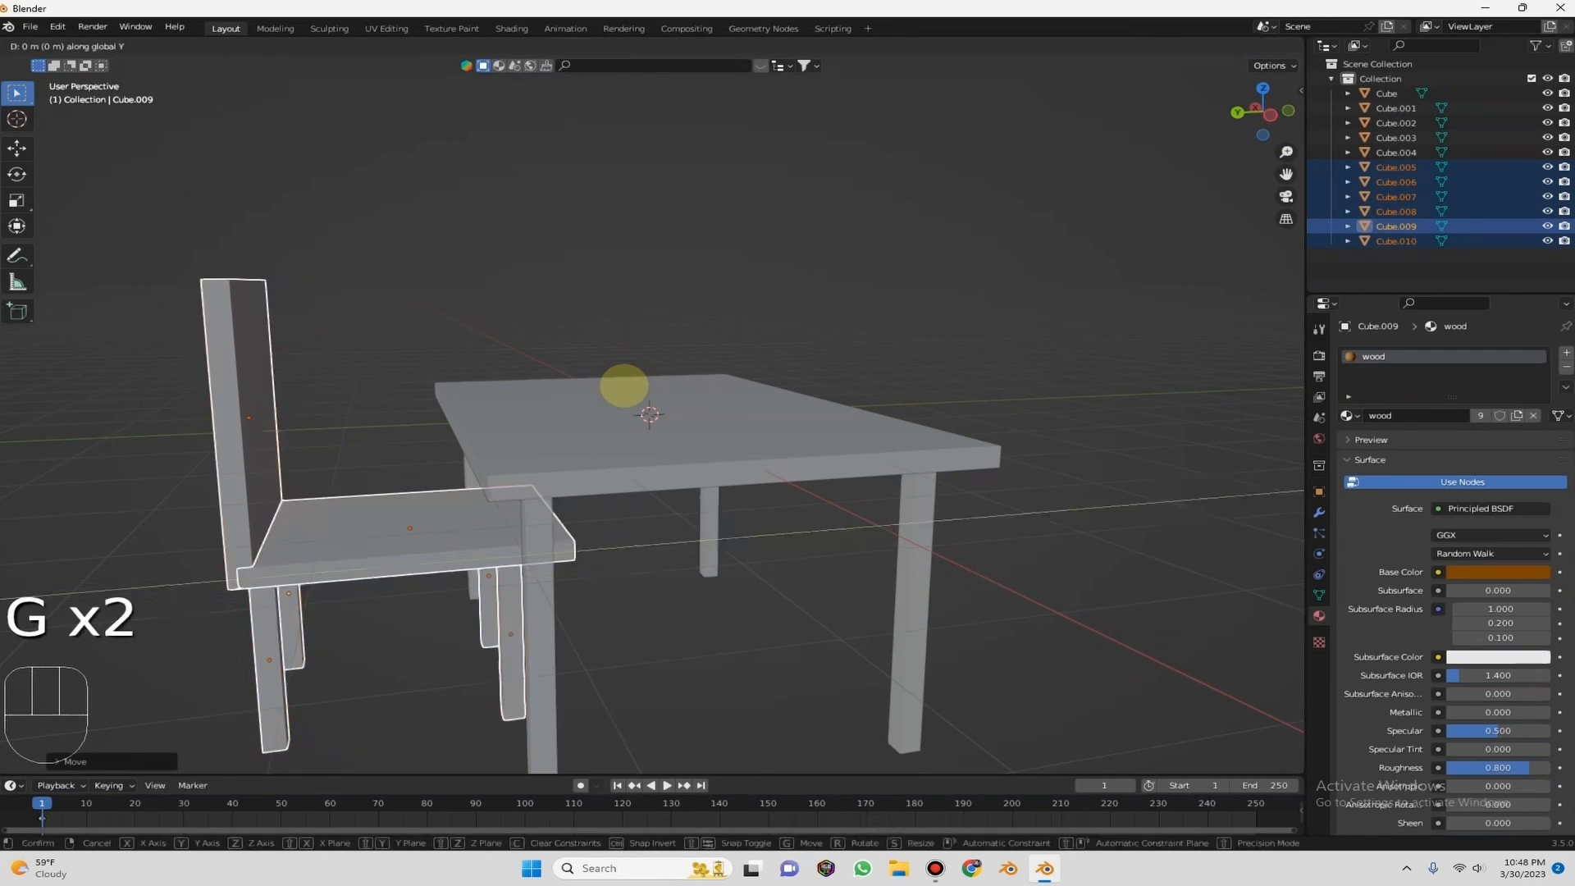
{"action": "left_click", "coordinate": [605, 386]}
Select only the chair's seat and view it closely from the side.
{"action": "left_click", "coordinate": [403, 542]}
{"action": "middle_click_drag", "start_coordinate": [403, 542], "coordinate": [520, 517]}
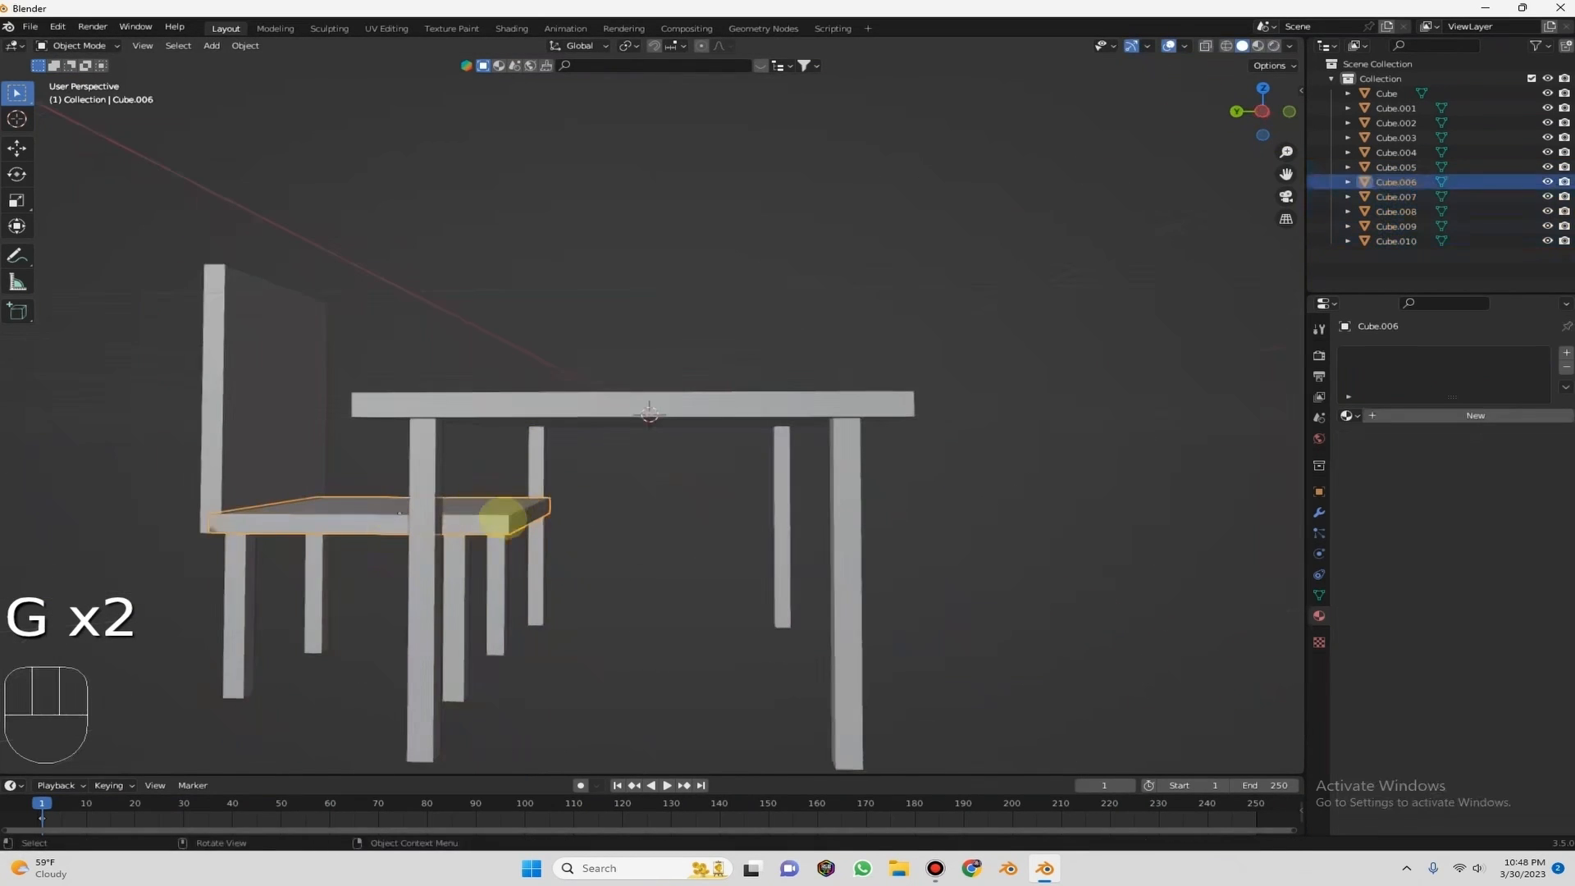
{"action": "scroll", "coordinate": [541, 512], "scroll_direction": "up", "scroll_amount": 3}
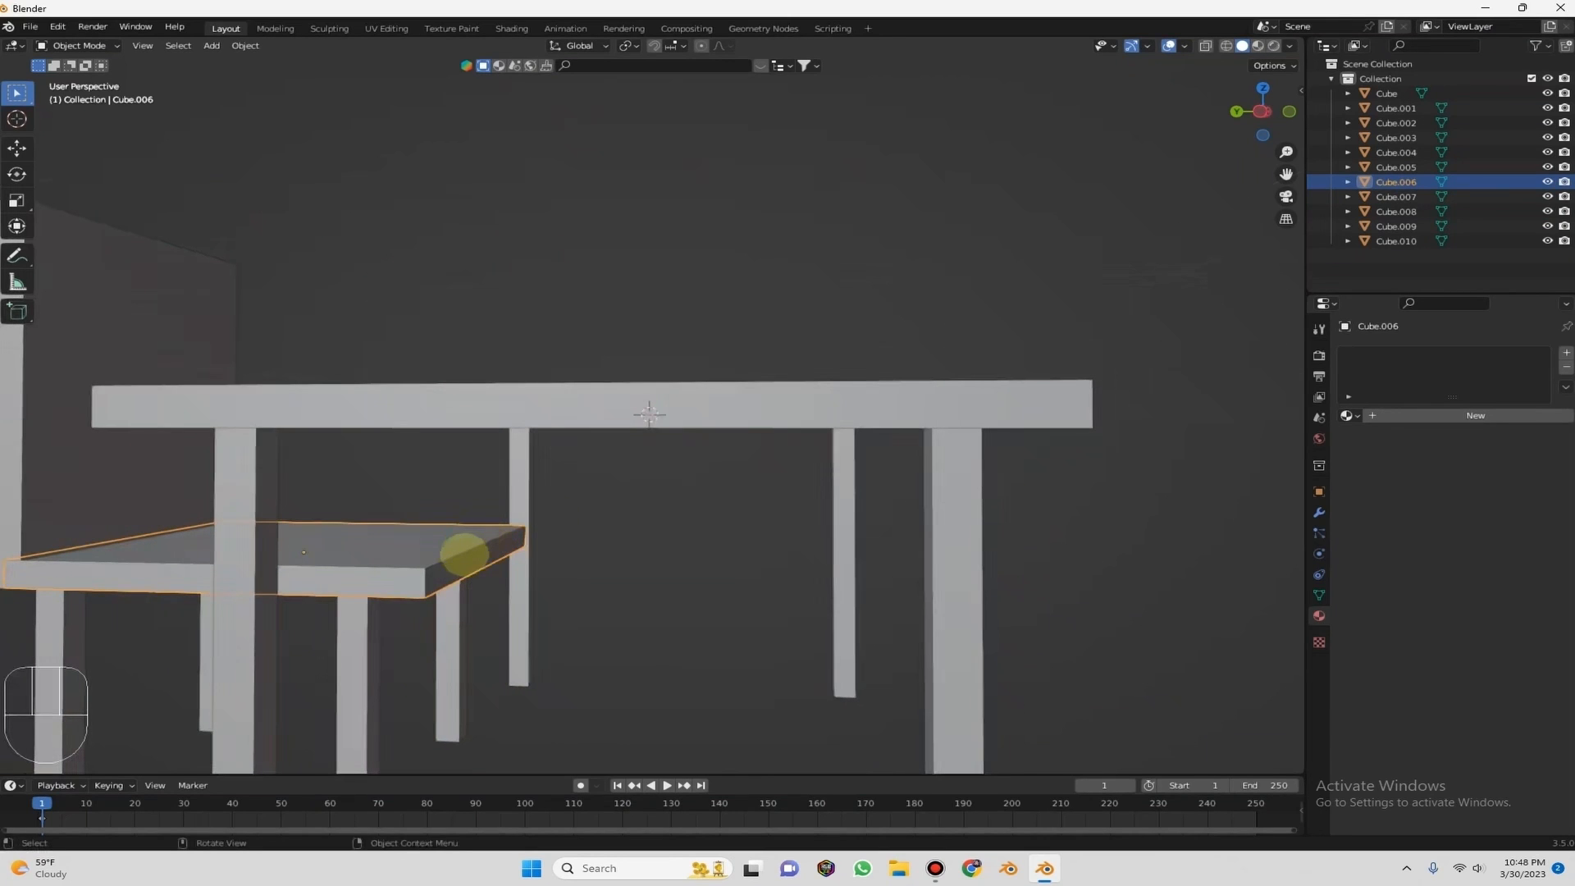
{"action": "key", "text": "s"}
{"action": "key", "text": "x"}
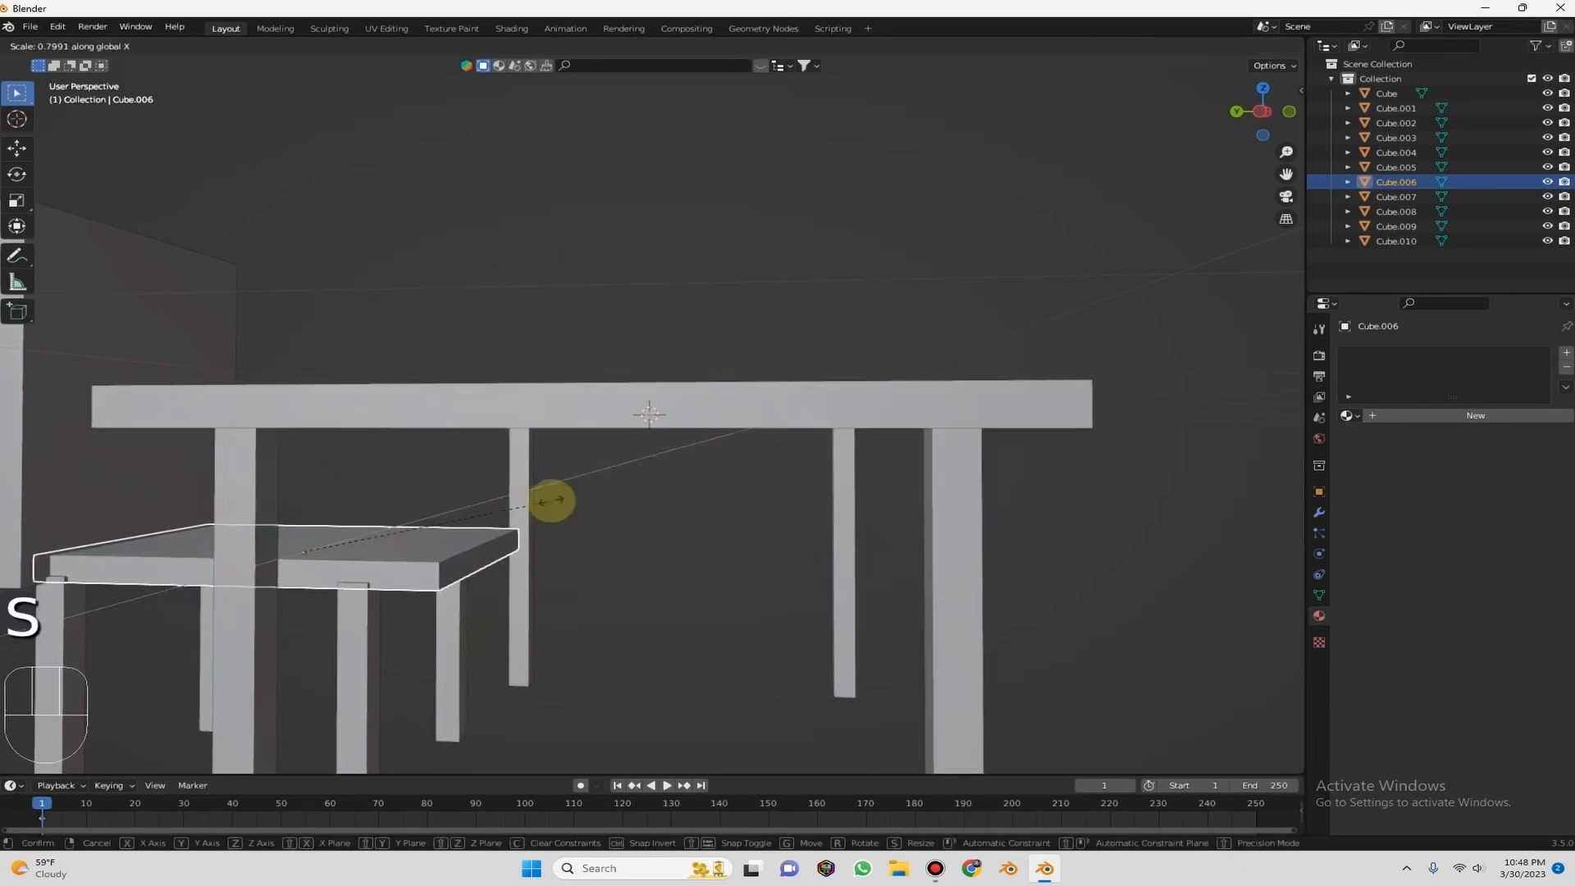
{"action": "left_click", "coordinate": [561, 493]}
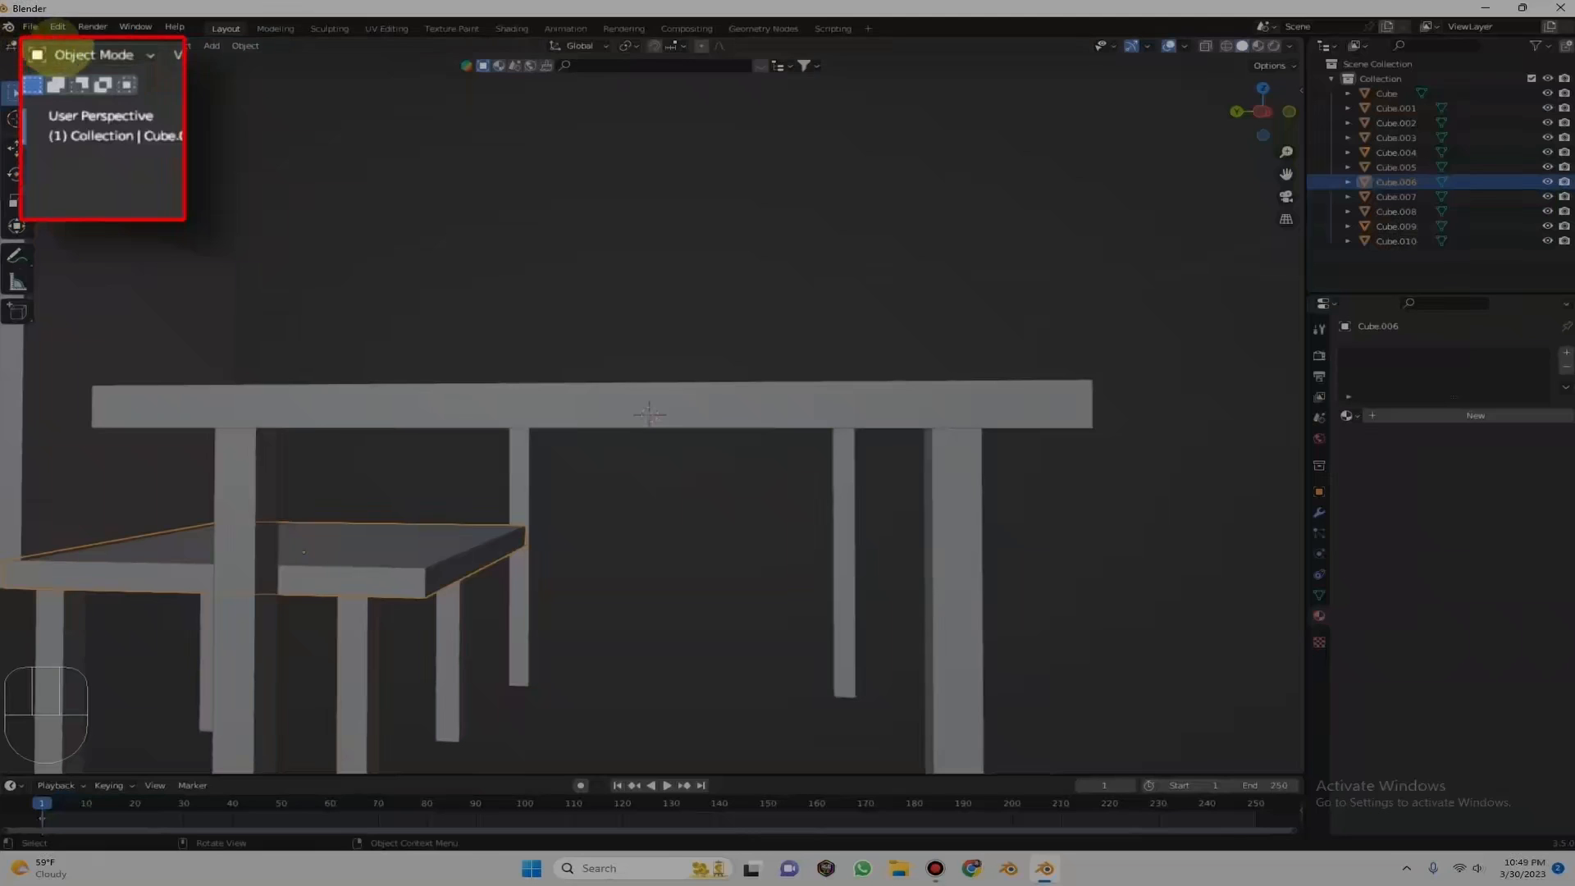
Enter Edit Mode on the chair seat and select its front face.
{"action": "left_click", "coordinate": [77, 45]}
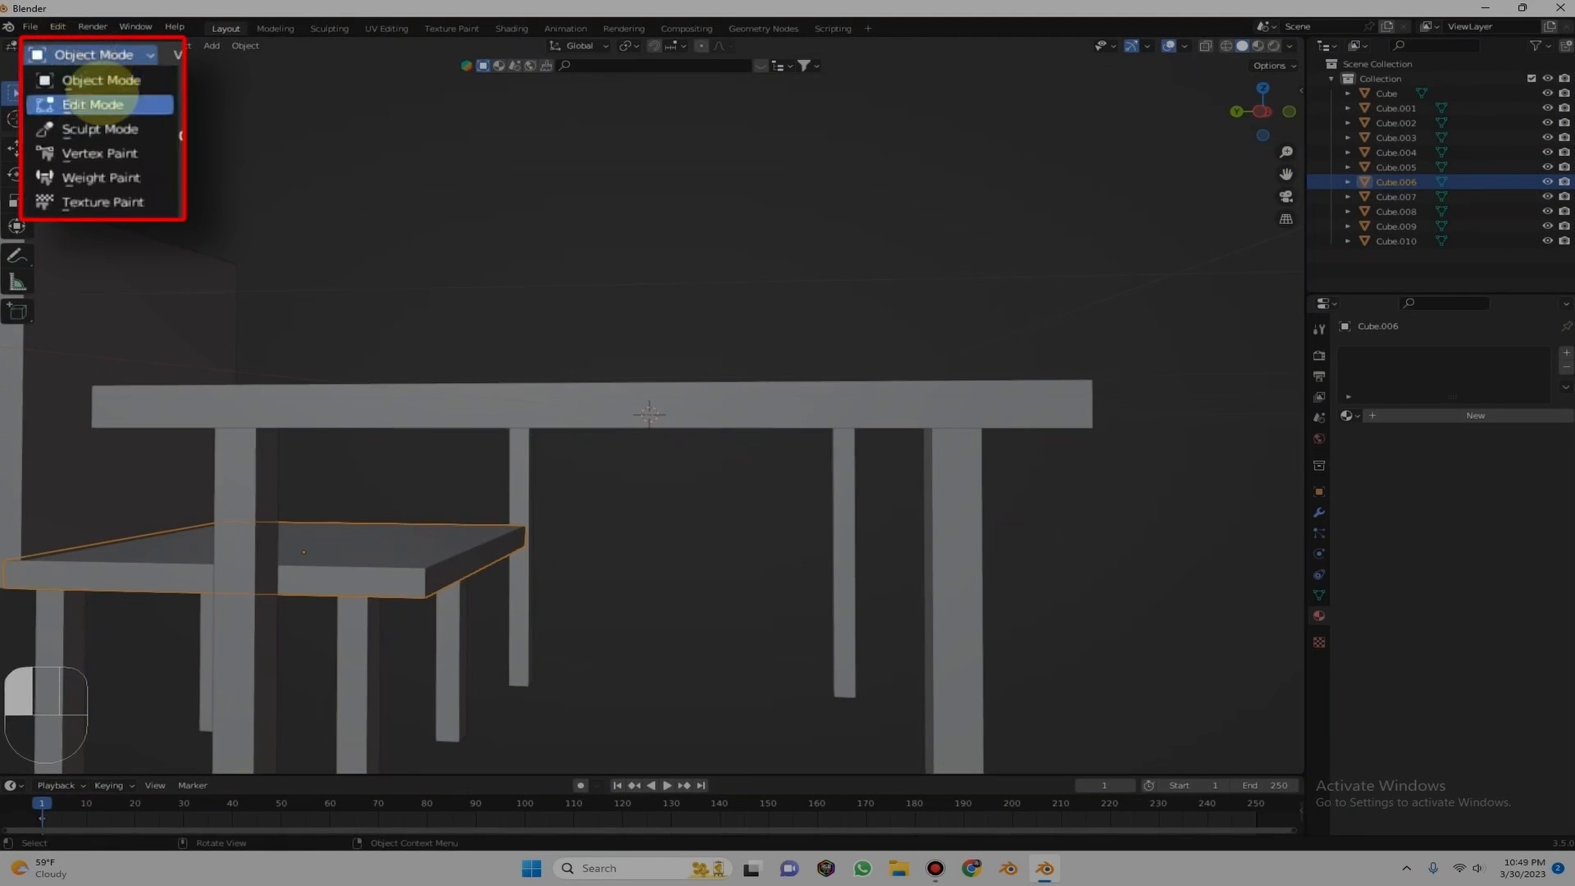
{"action": "left_click", "coordinate": [93, 104]}
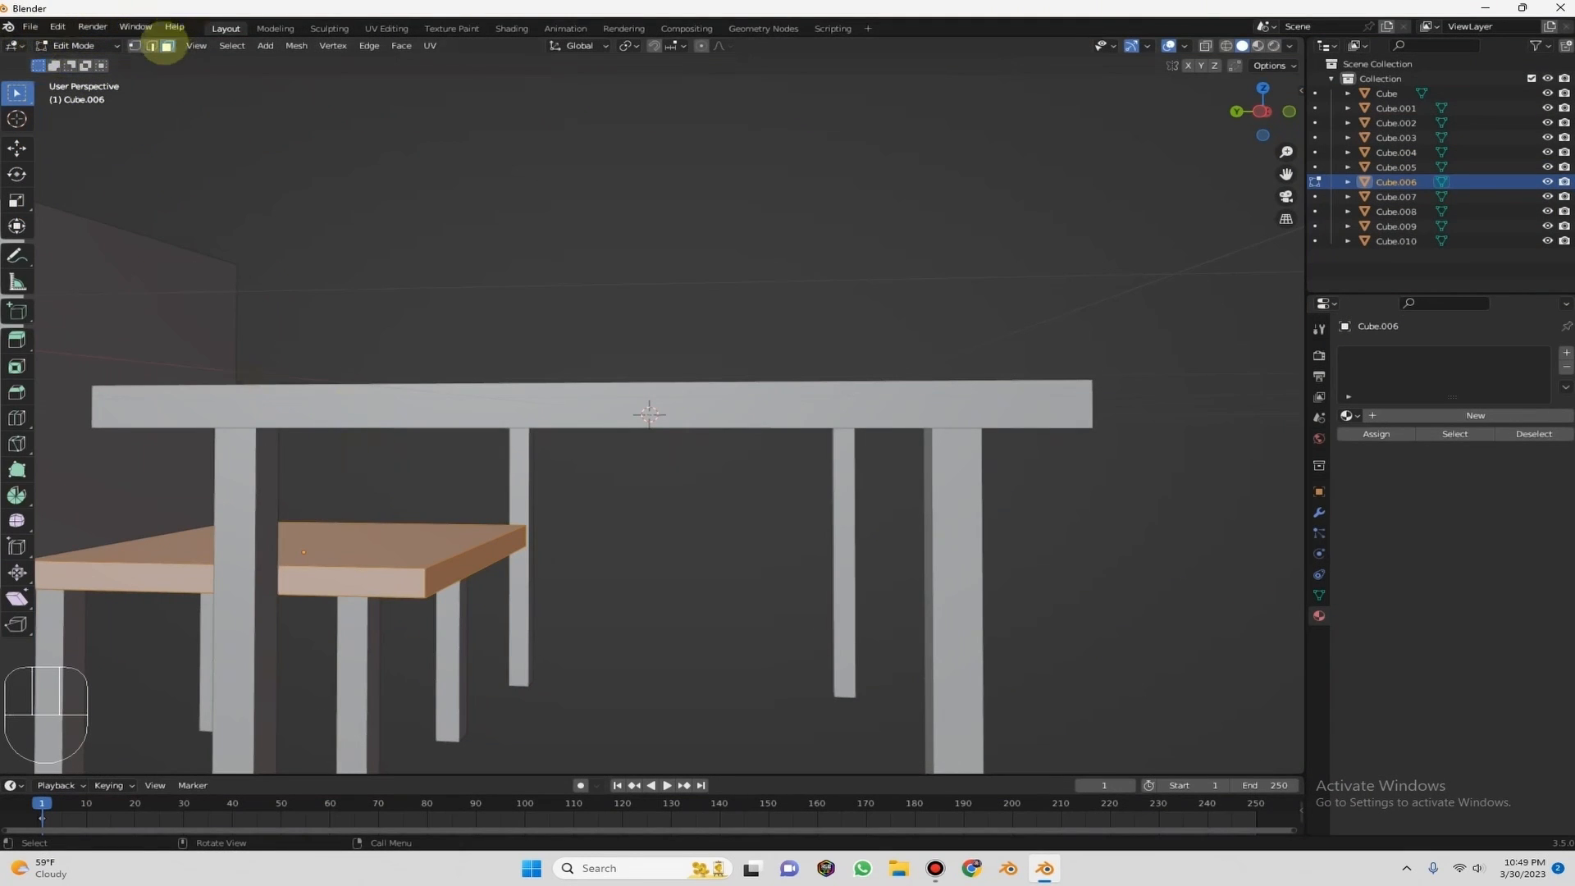
{"action": "left_click", "coordinate": [470, 562]}
{"action": "middle_click_drag", "start_coordinate": [492, 493], "coordinate": [571, 478]}
{"action": "key", "text": "y"}
{"action": "key", "text": "g"}
{"action": "key", "text": "y"}
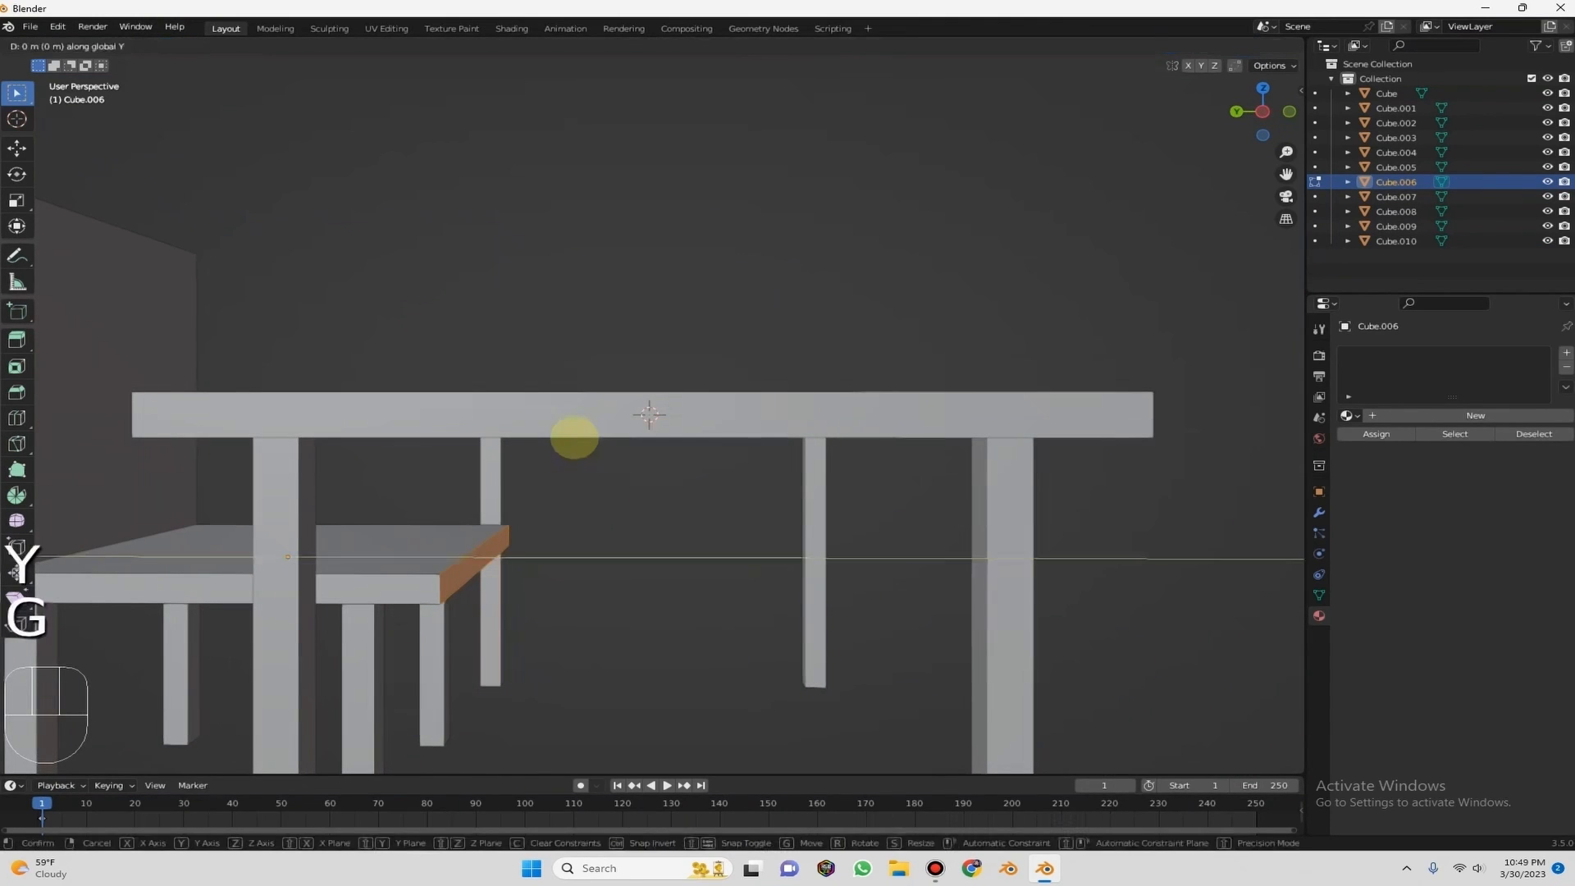
{"action": "right_click", "coordinate": [547, 432]}
{"action": "key", "text": "ctrl+z"}
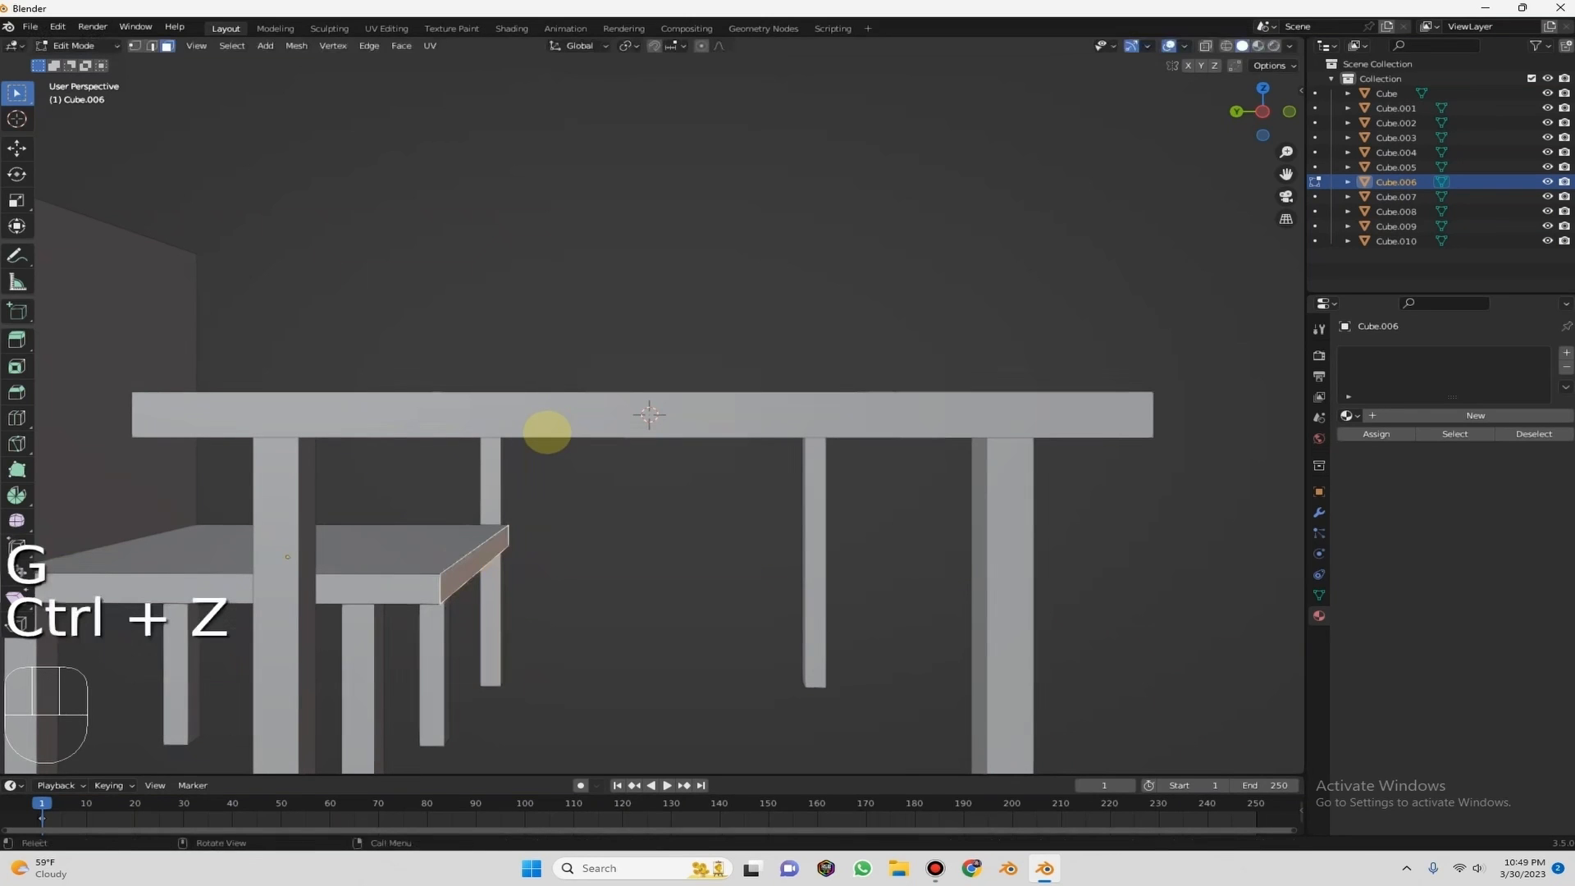
Move the seat's front face along Y towards the backrest, in line with the front legs, and return to Object Mode.
{"action": "key", "text": "g"}
{"action": "key", "text": "y"}
{"action": "left_click", "coordinate": [506, 415]}
{"action": "left_click", "coordinate": [506, 415]}
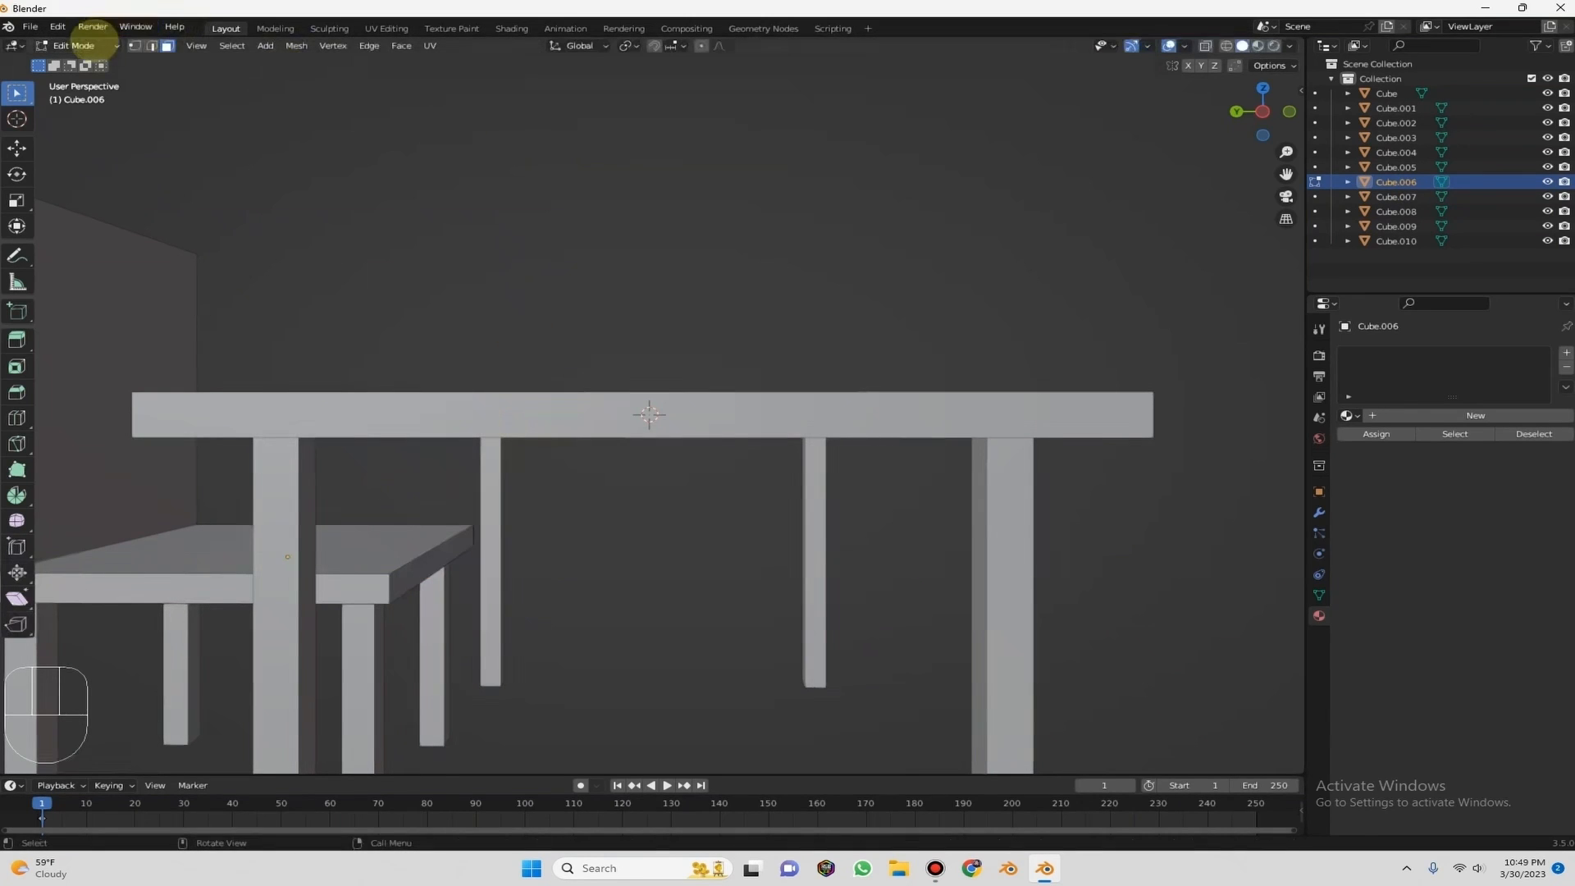
{"action": "left_click", "coordinate": [82, 45]}
{"action": "left_click", "coordinate": [78, 65]}
Switch the viewport shading to Material Preview with both the table and the chair in view.
{"action": "middle_click_drag", "start_coordinate": [281, 187], "coordinate": [638, 250]}
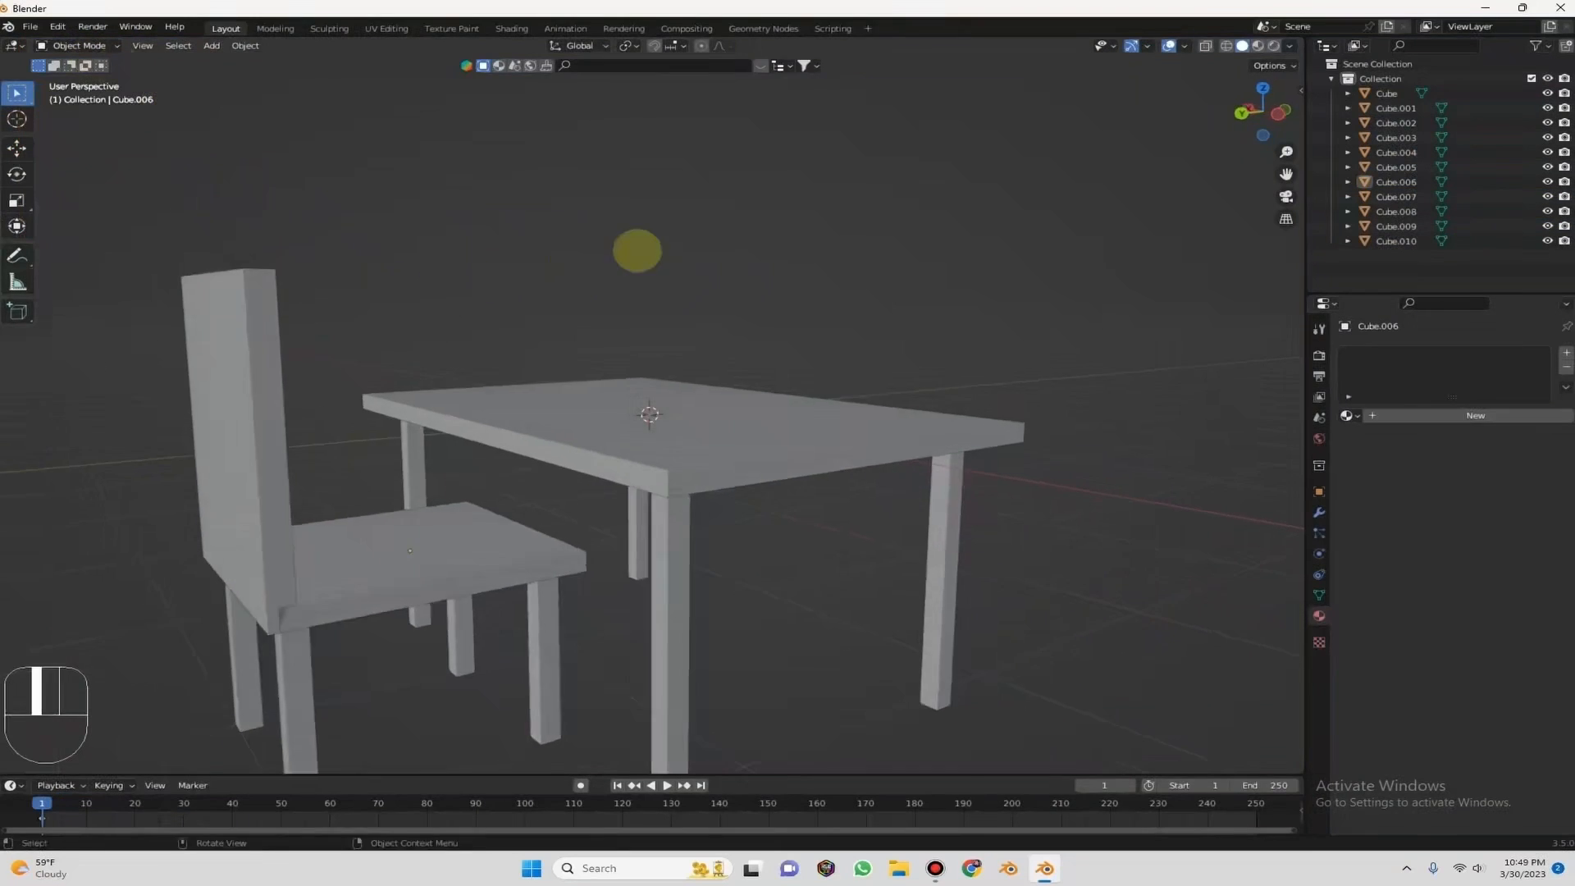
{"action": "left_click_drag", "start_coordinate": [1230, 140], "coordinate": [956, 246]}
{"action": "left_click", "coordinate": [1257, 46]}
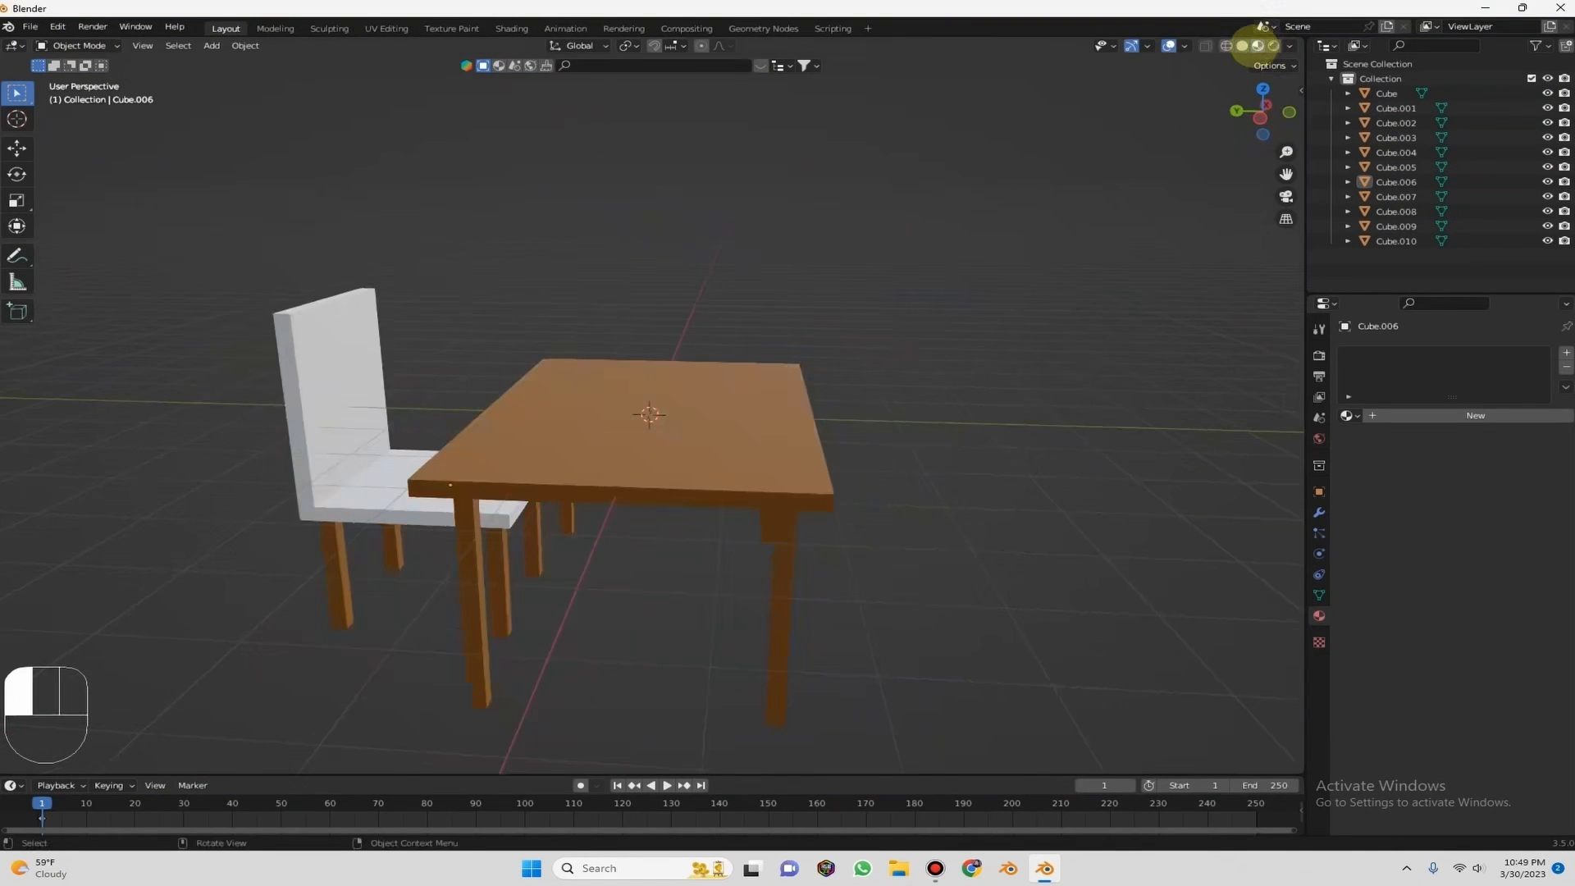
Select the chair's backrest and assign the existing wood material to it.
{"action": "middle_click_drag", "start_coordinate": [593, 352], "coordinate": [976, 455]}
{"action": "left_click", "coordinate": [977, 455]}
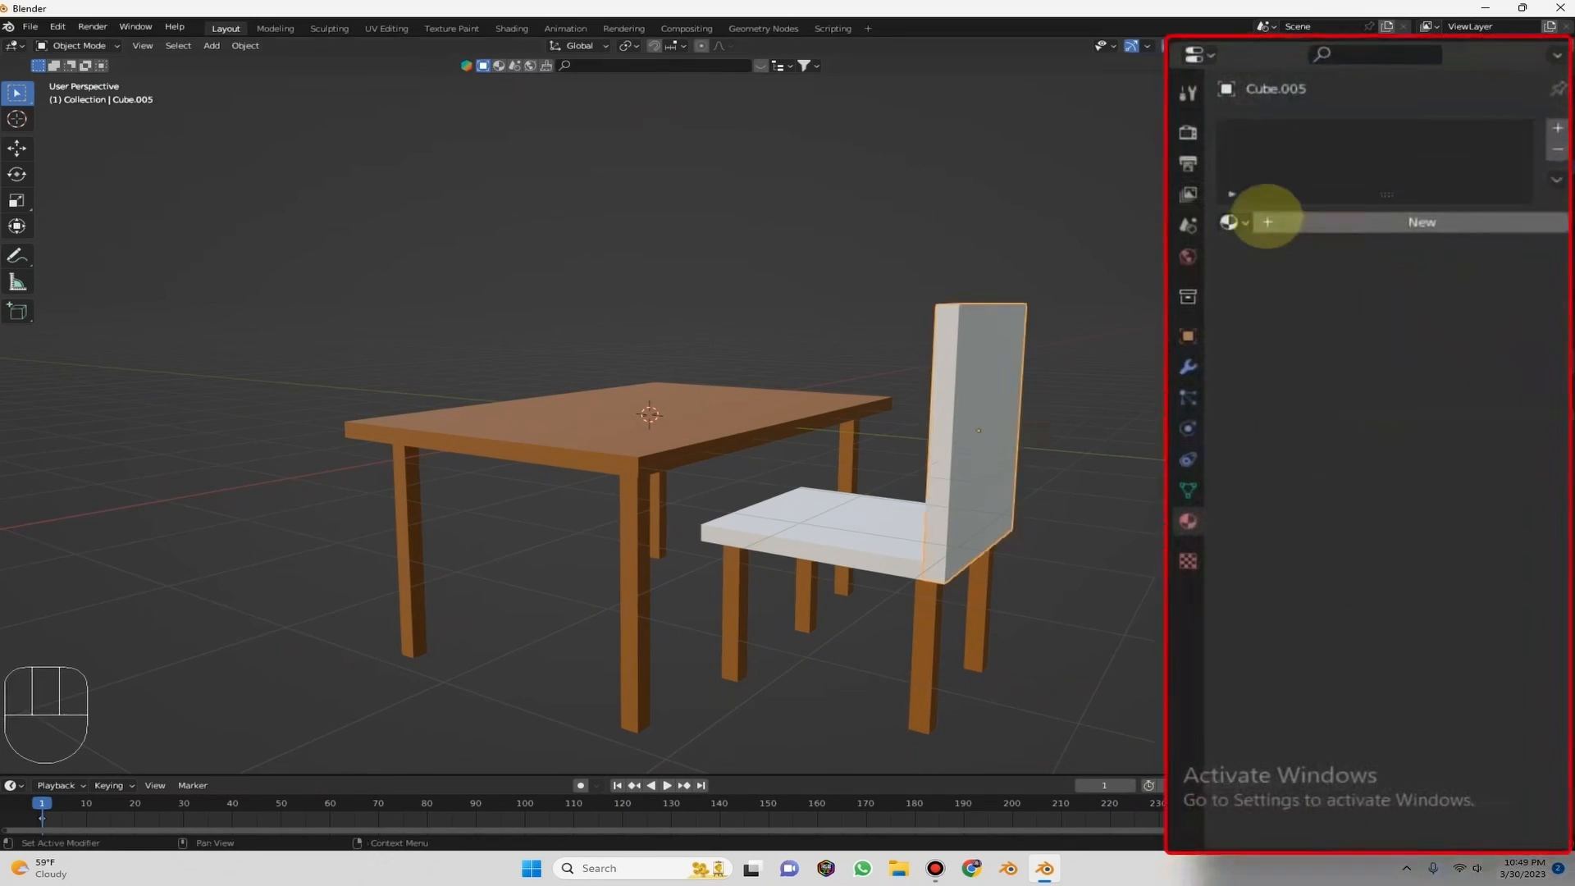
{"action": "left_click", "coordinate": [1231, 226]}
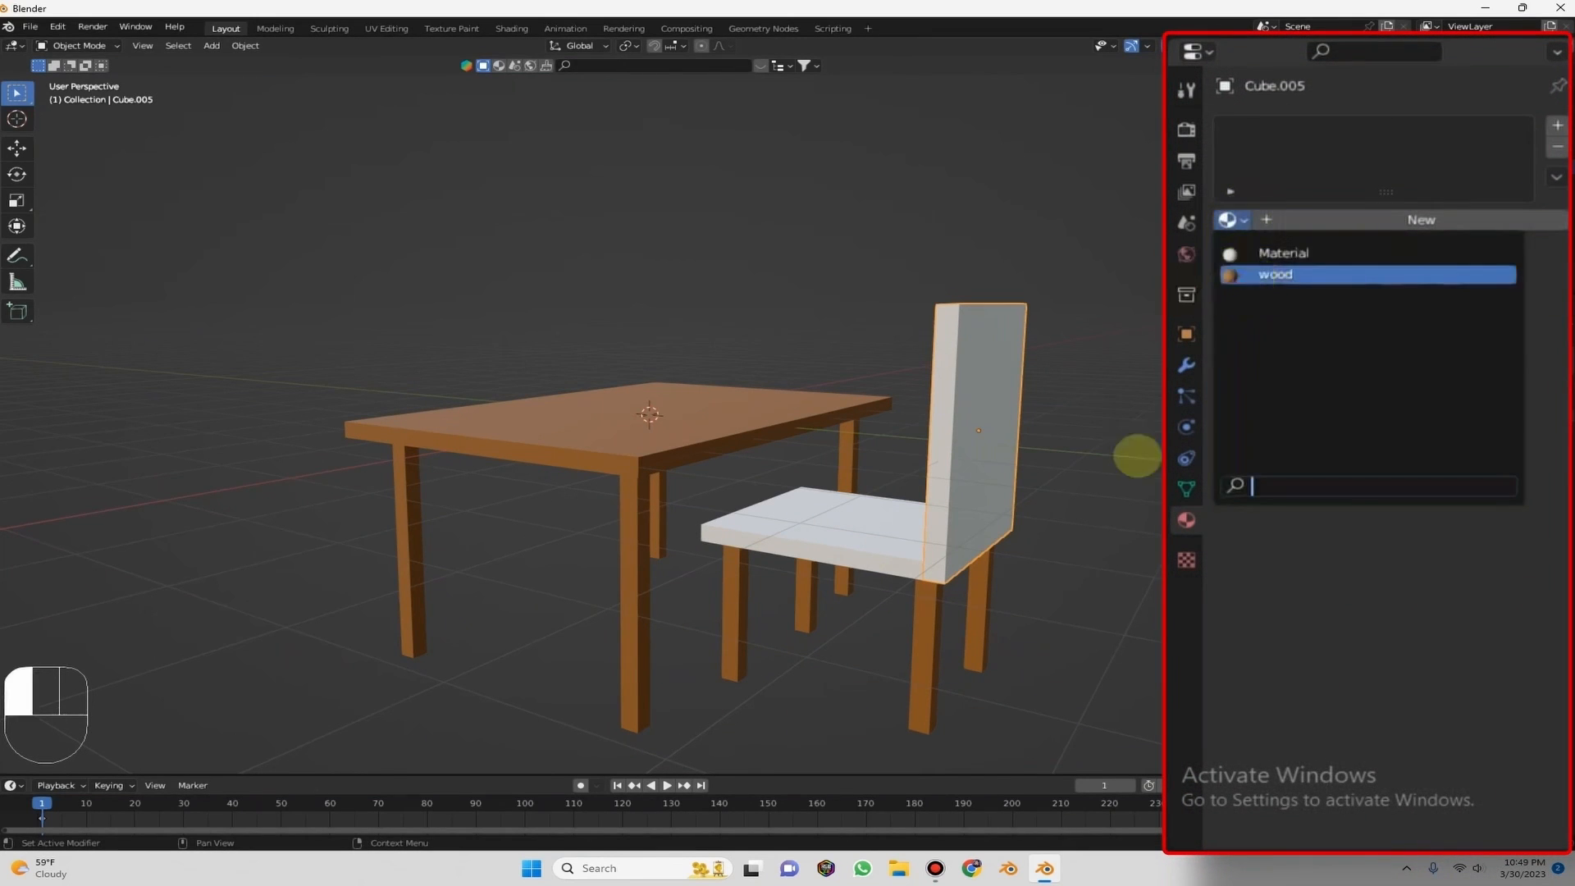
{"action": "left_click", "coordinate": [1280, 274]}
Assign the existing wood material to the chair's seat and review the table and chair from several angles.
{"action": "left_click", "coordinate": [809, 519]}
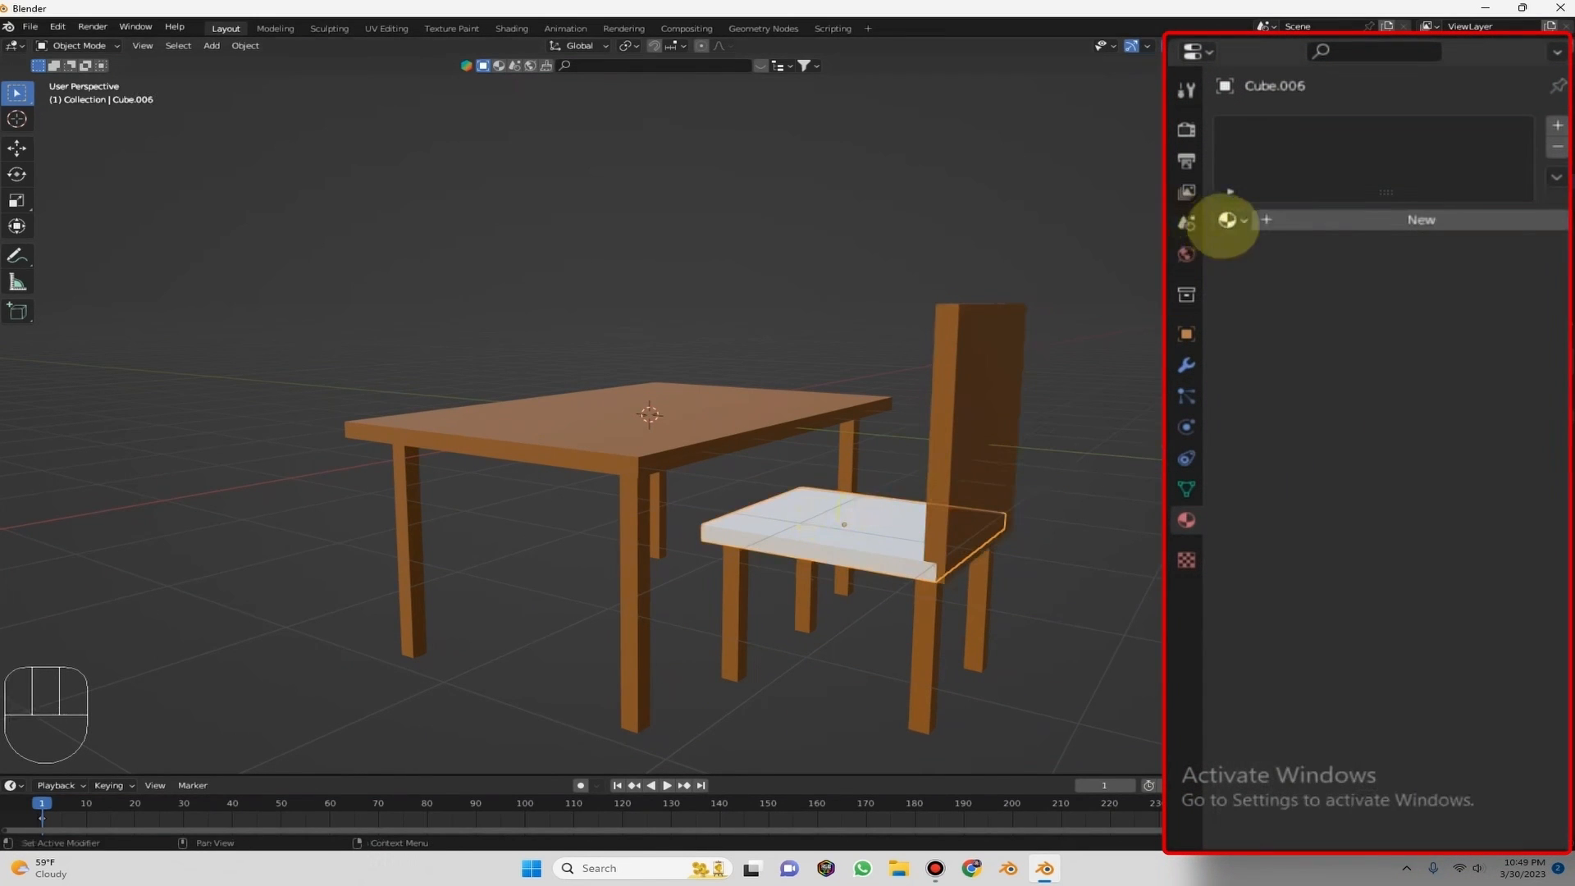
{"action": "left_click", "coordinate": [1227, 220]}
{"action": "left_click", "coordinate": [1255, 272]}
{"action": "middle_click_drag", "start_coordinate": [915, 433], "coordinate": [924, 309]}
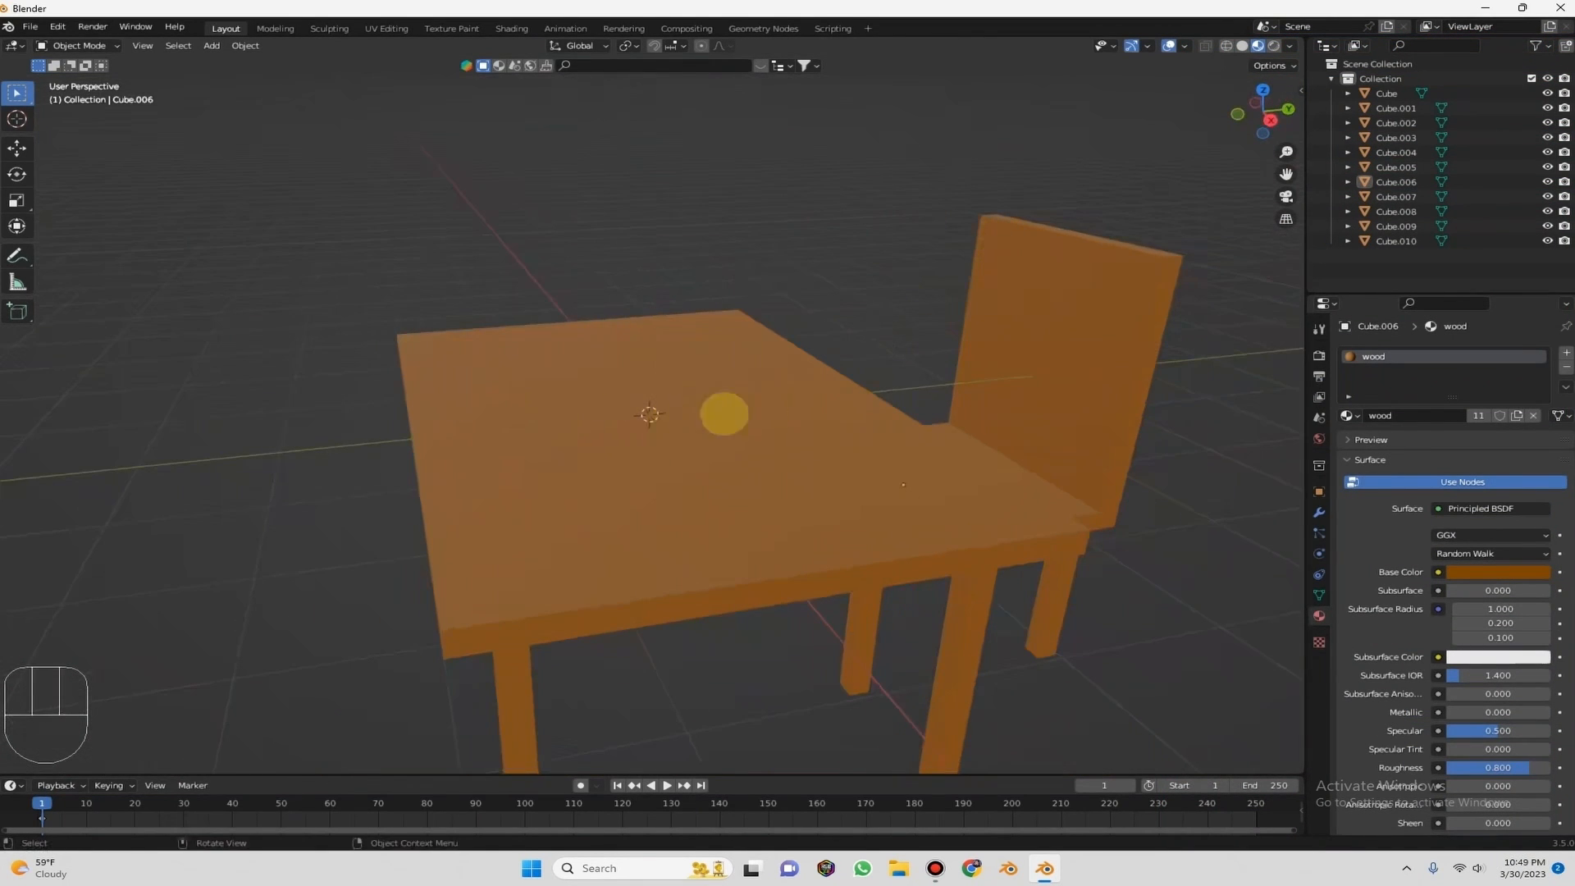
{"action": "middle_click_drag", "start_coordinate": [859, 356], "coordinate": [1308, 140]}
{"action": "middle_click_drag", "start_coordinate": [682, 292], "coordinate": [826, 187]}
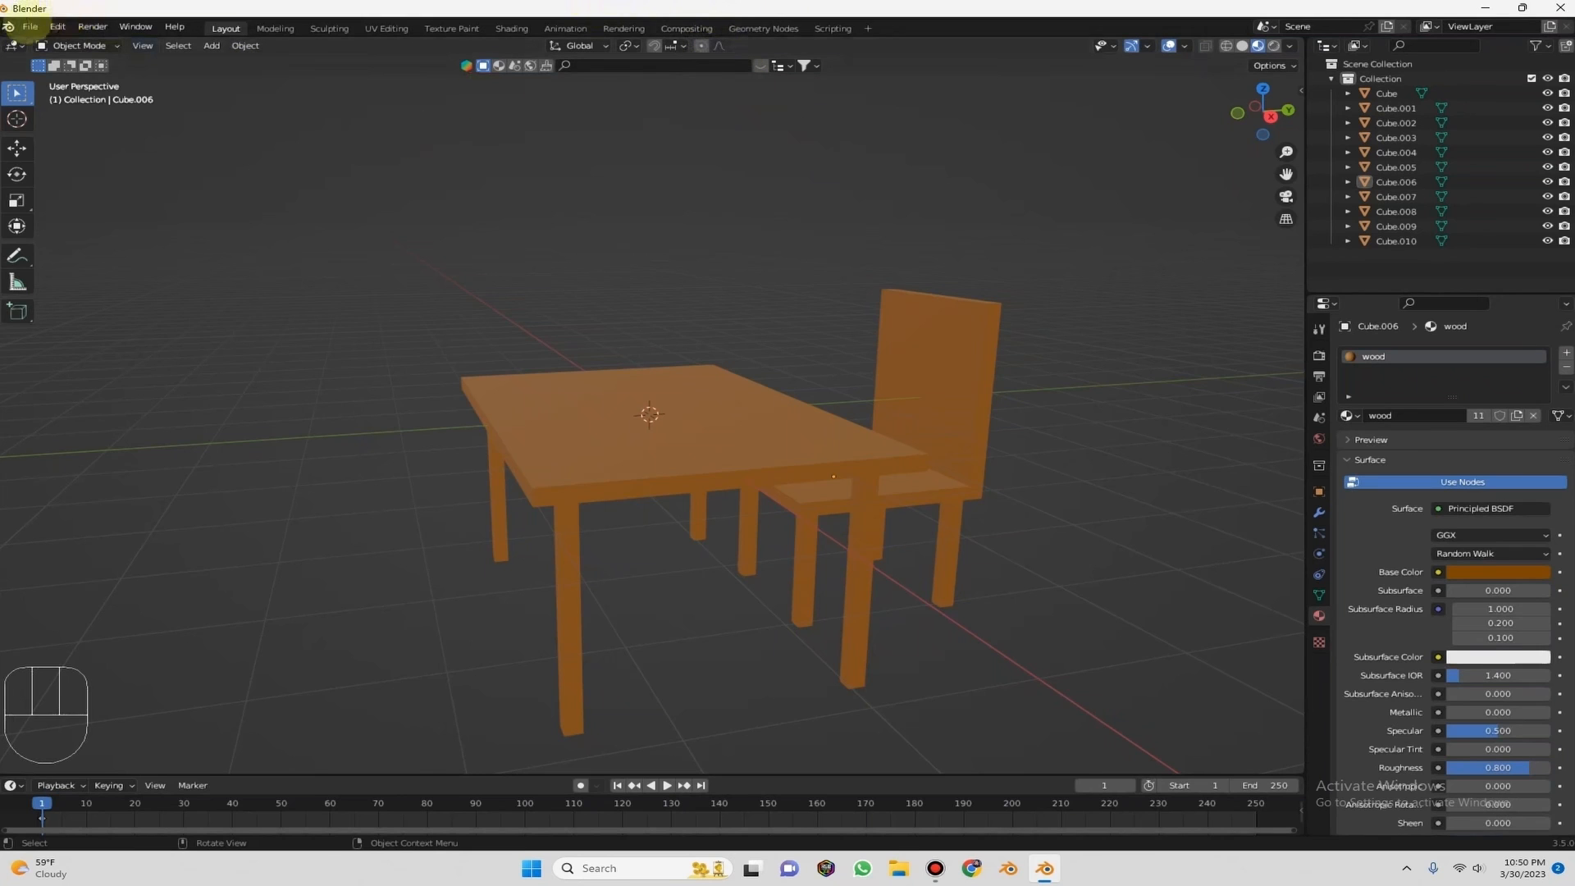
Open the save dialog for the unsaved table and chair scene.
{"action": "left_click", "coordinate": [30, 26]}
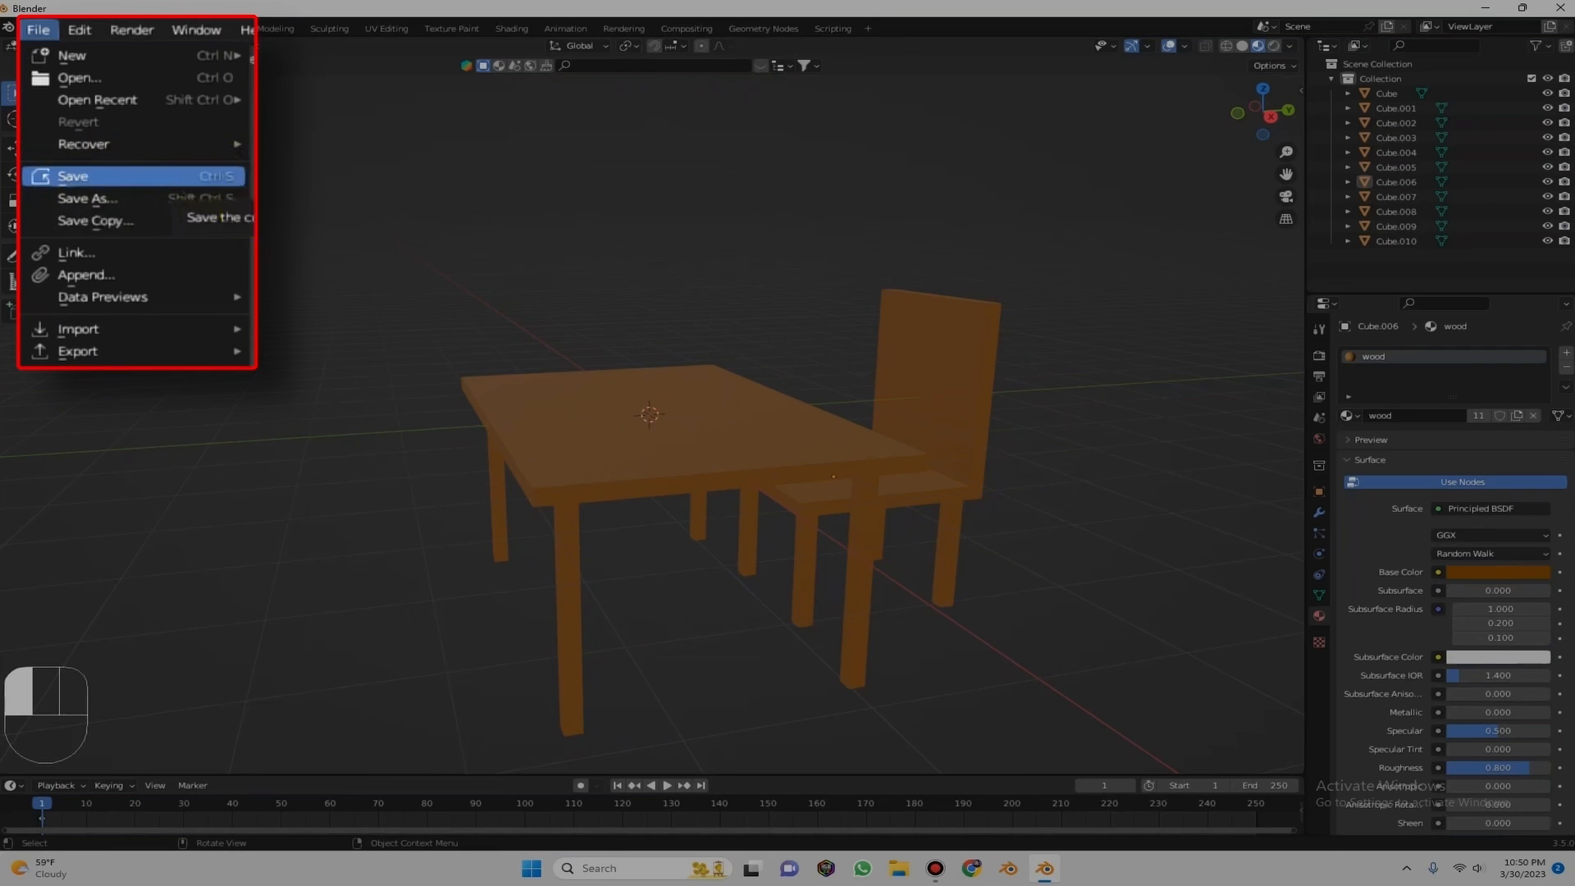
{"action": "left_click", "coordinate": [209, 171]}
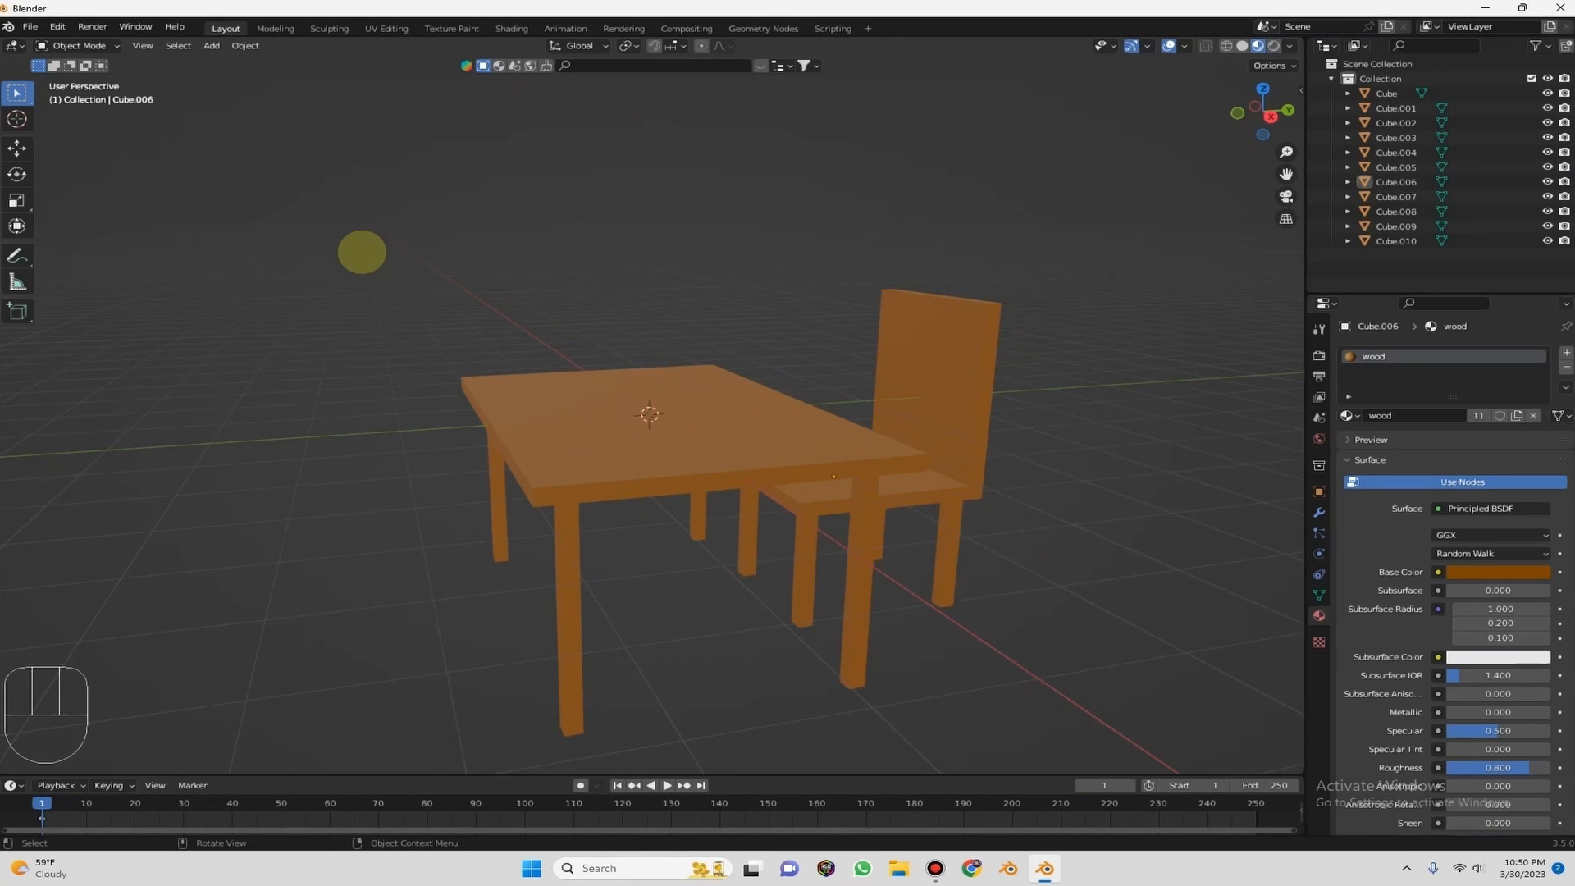
{"action": "key", "text": "ctrl"}
{"action": "key", "text": "ctrl+s"}
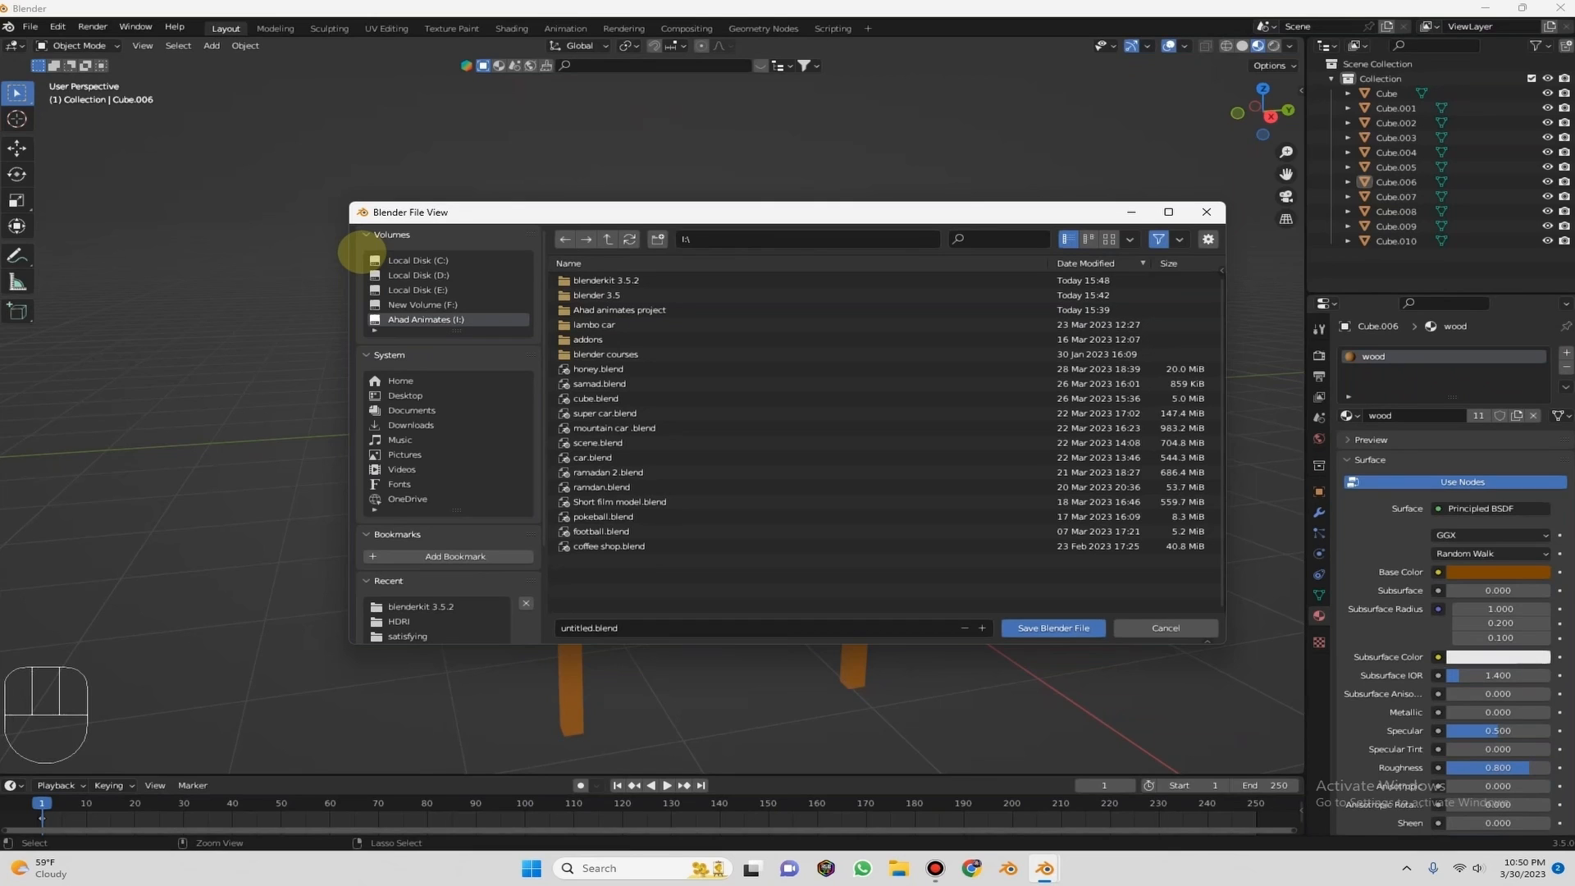
{"action": "left_click", "coordinate": [443, 290]}
{"action": "left_click", "coordinate": [621, 309]}
{"action": "double_click", "coordinate": [625, 309]}
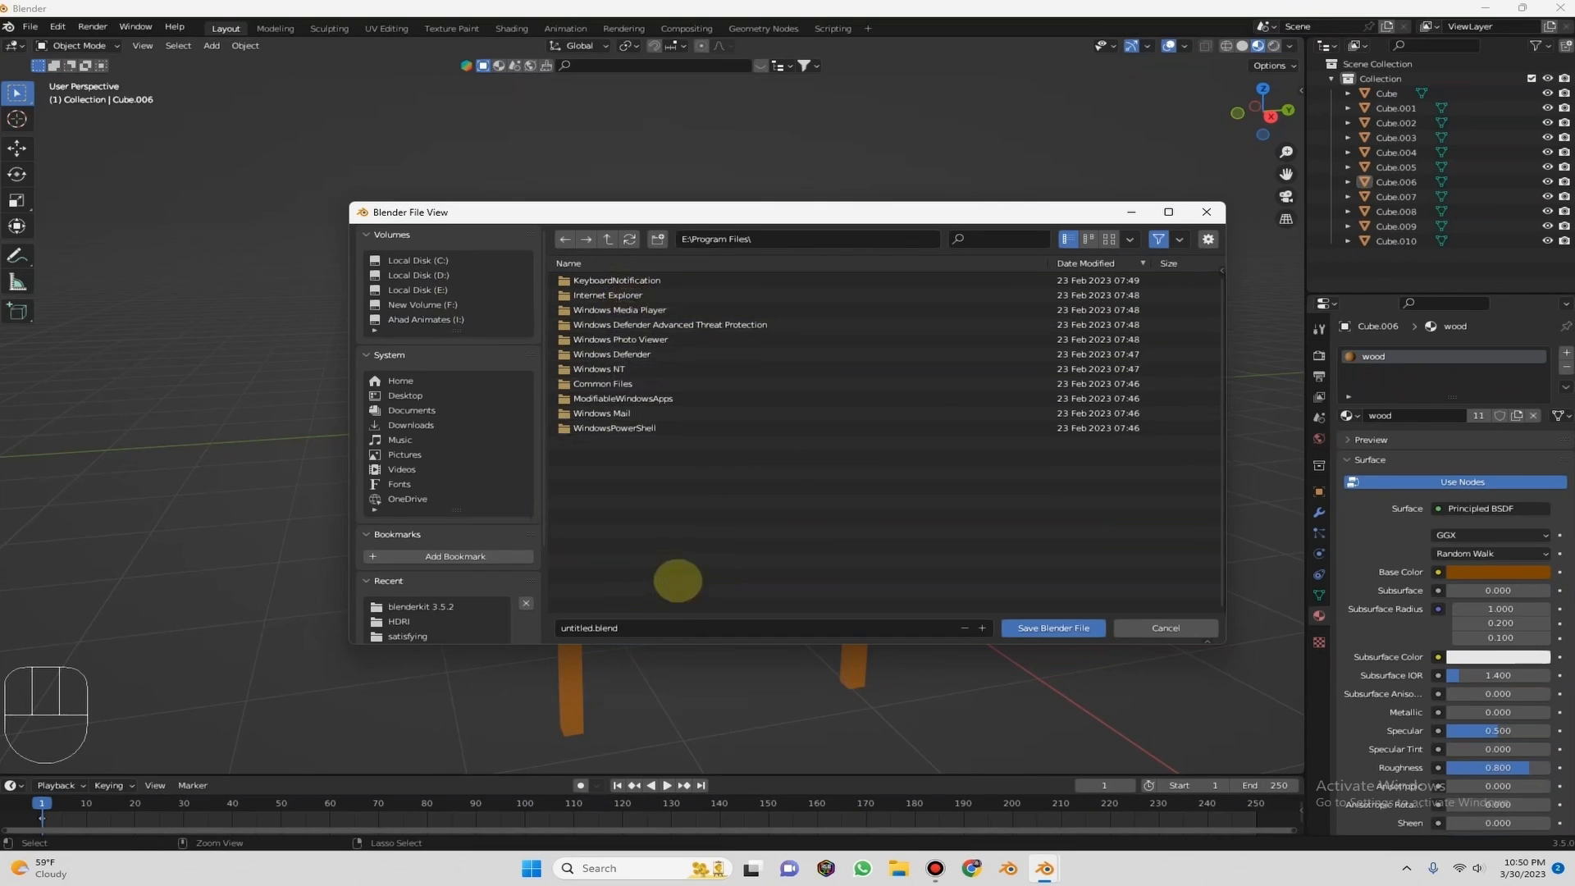
Save the scene as chair.blend in the root of the I: drive.
{"action": "left_click", "coordinate": [629, 627]}
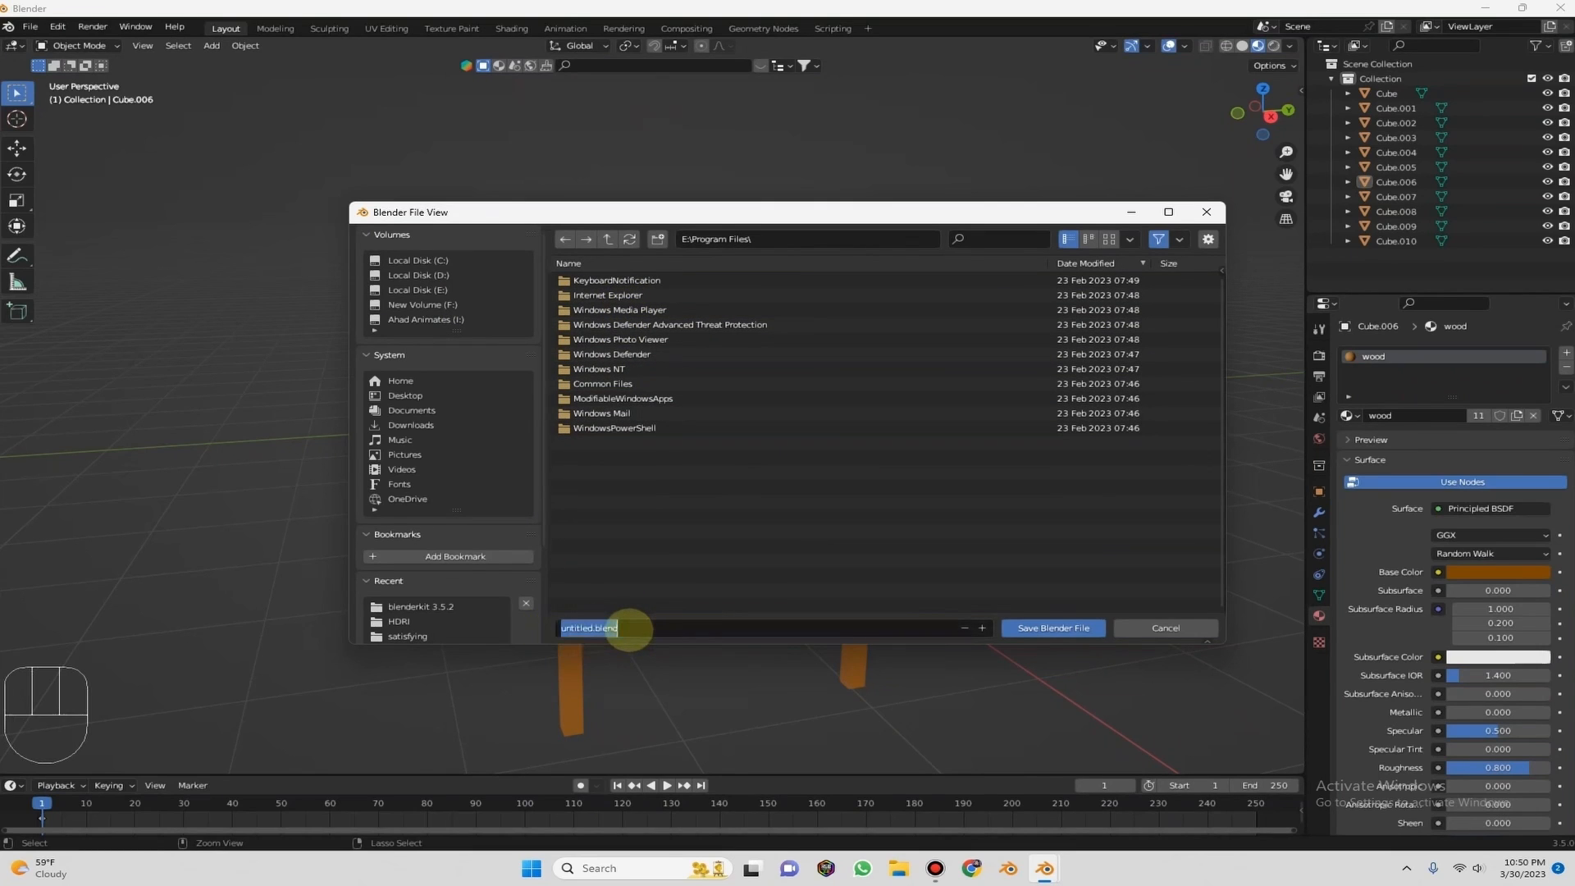
{"action": "type", "text": "chair"}
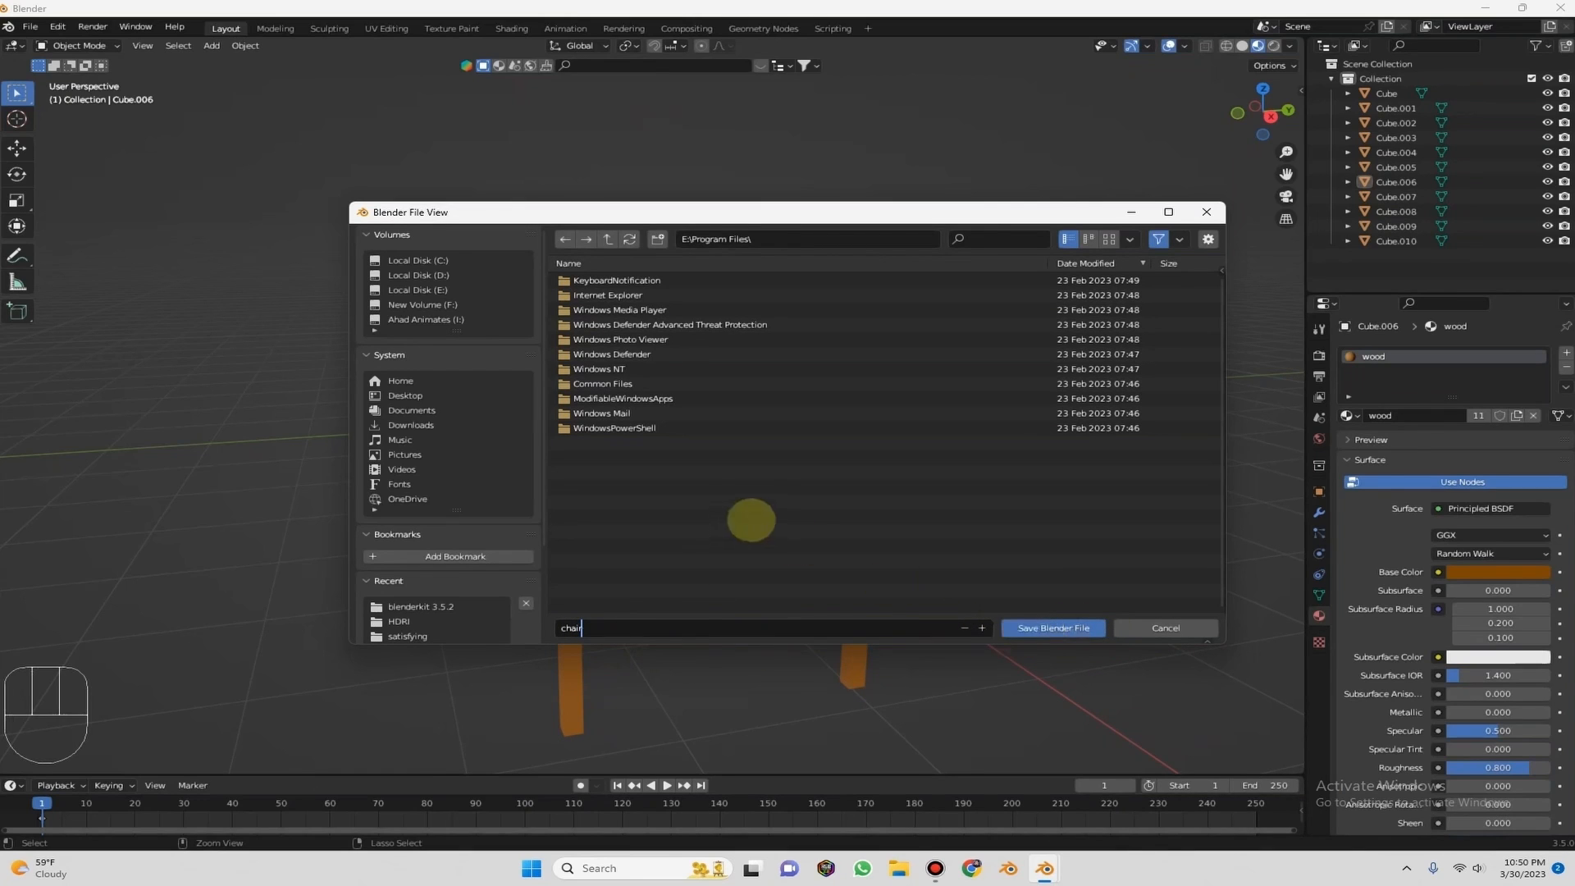
{"action": "left_click", "coordinate": [450, 318]}
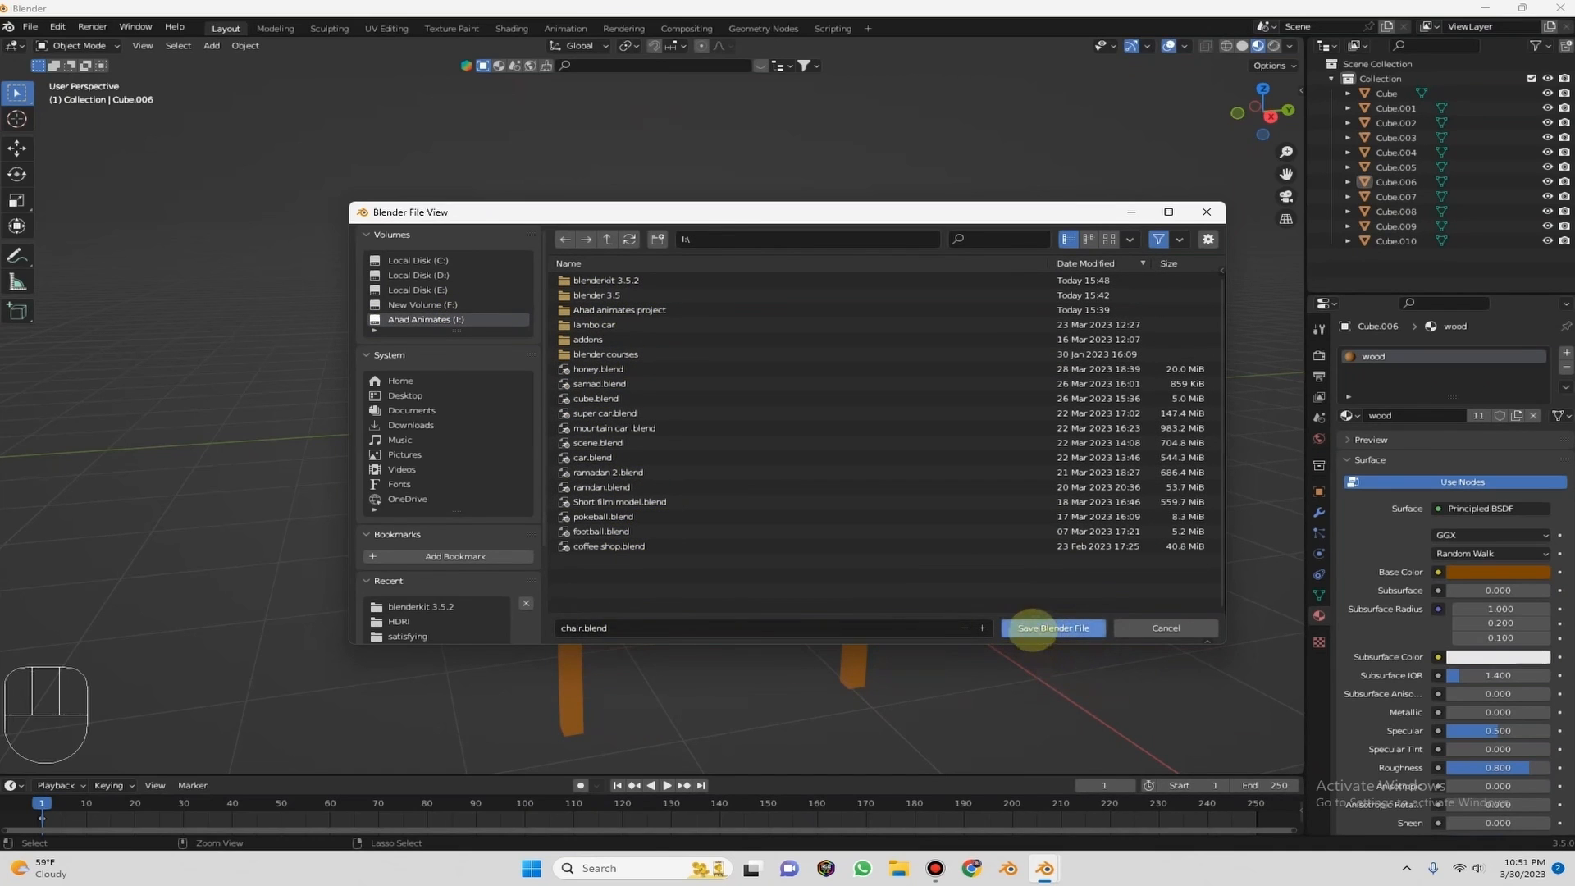
{"action": "left_click", "coordinate": [1032, 629]}
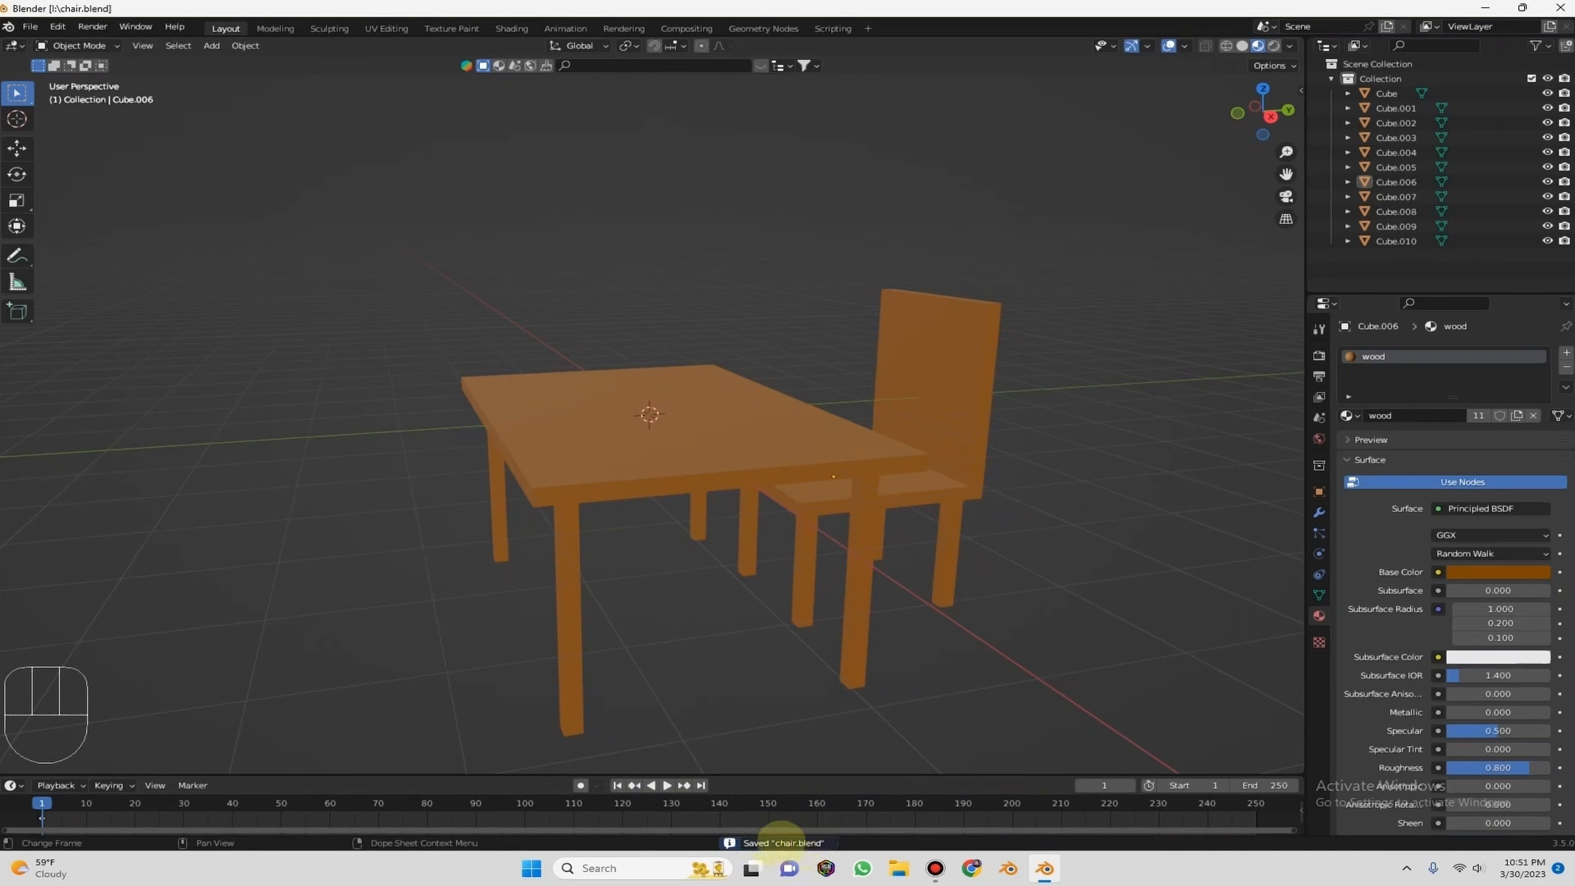
Close and relaunch Blender, and reopen chair.blend from the recent files.
{"action": "left_click", "coordinate": [1559, 8]}
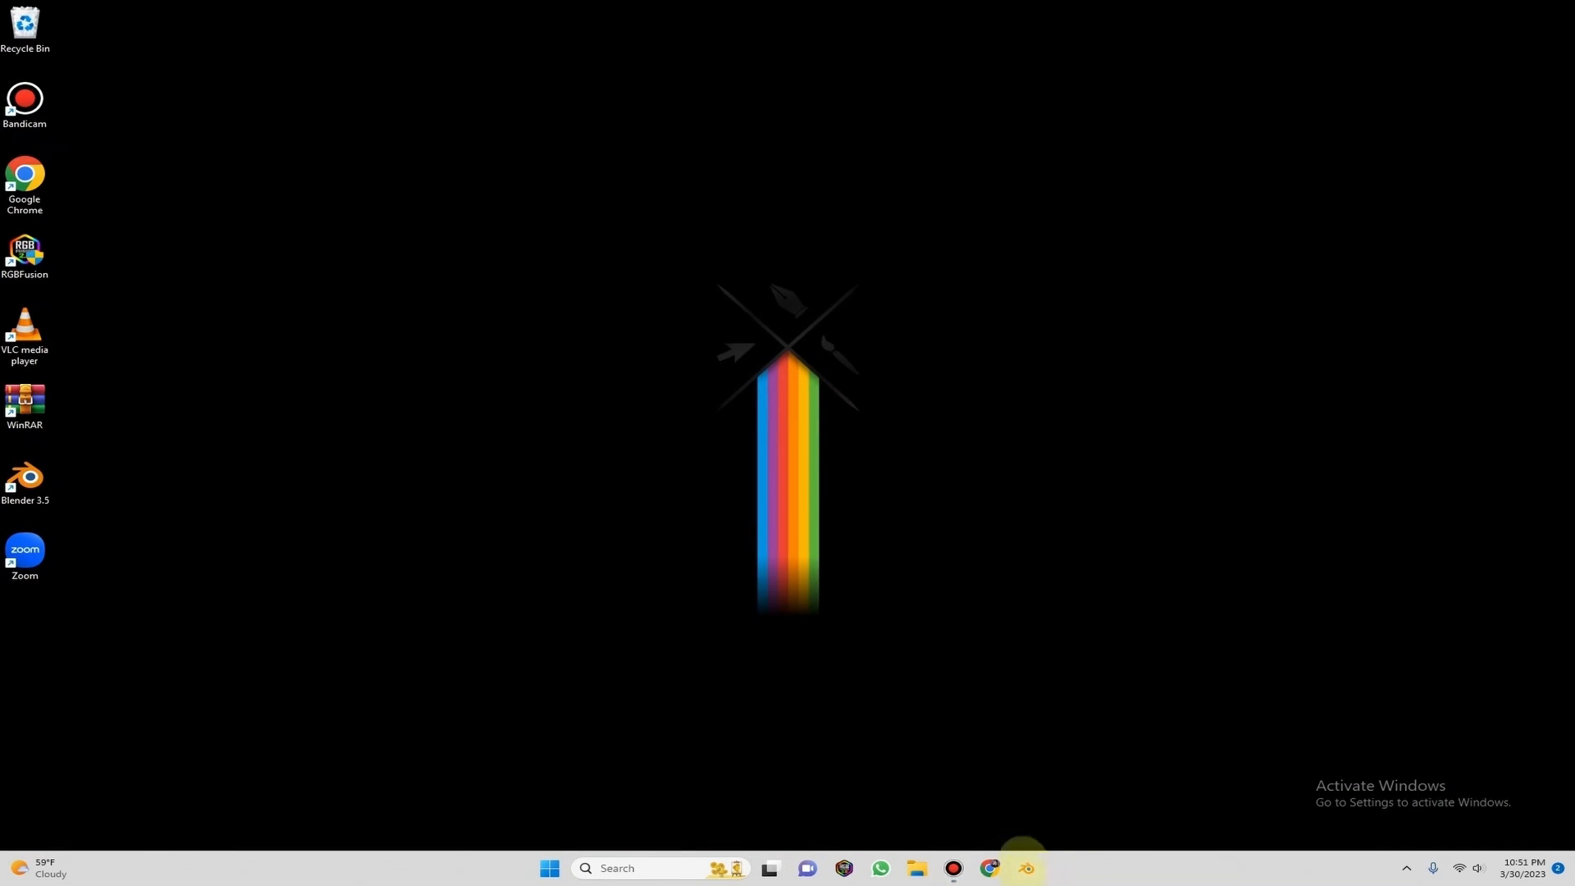
{"action": "left_click", "coordinate": [1027, 867]}
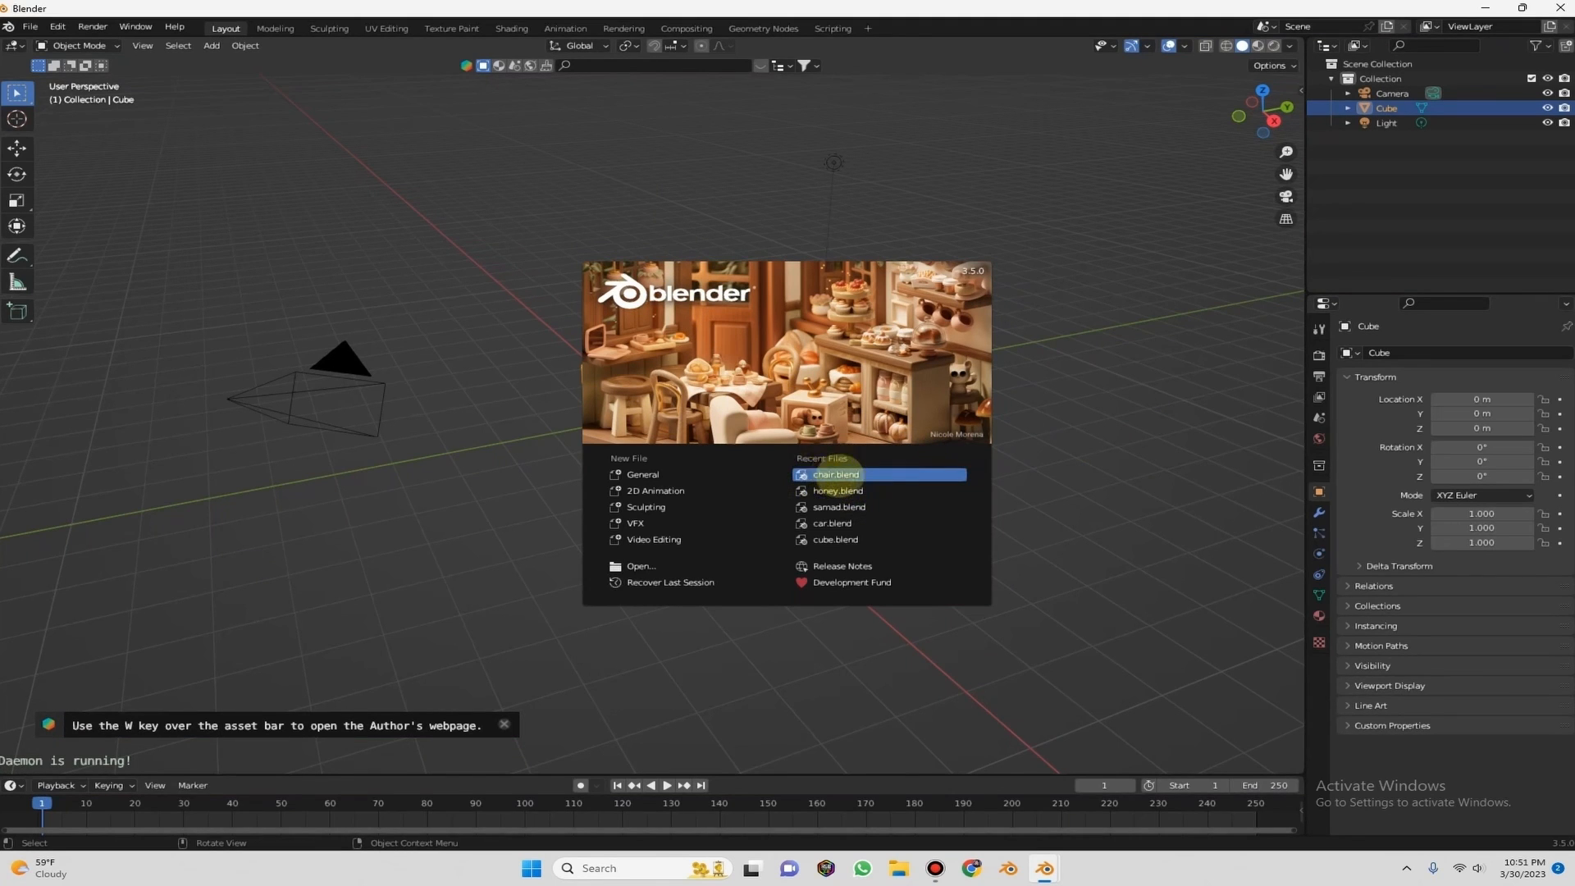
{"action": "left_click", "coordinate": [832, 475]}
{"action": "middle_click_drag", "start_coordinate": [994, 457], "coordinate": [742, 255]}
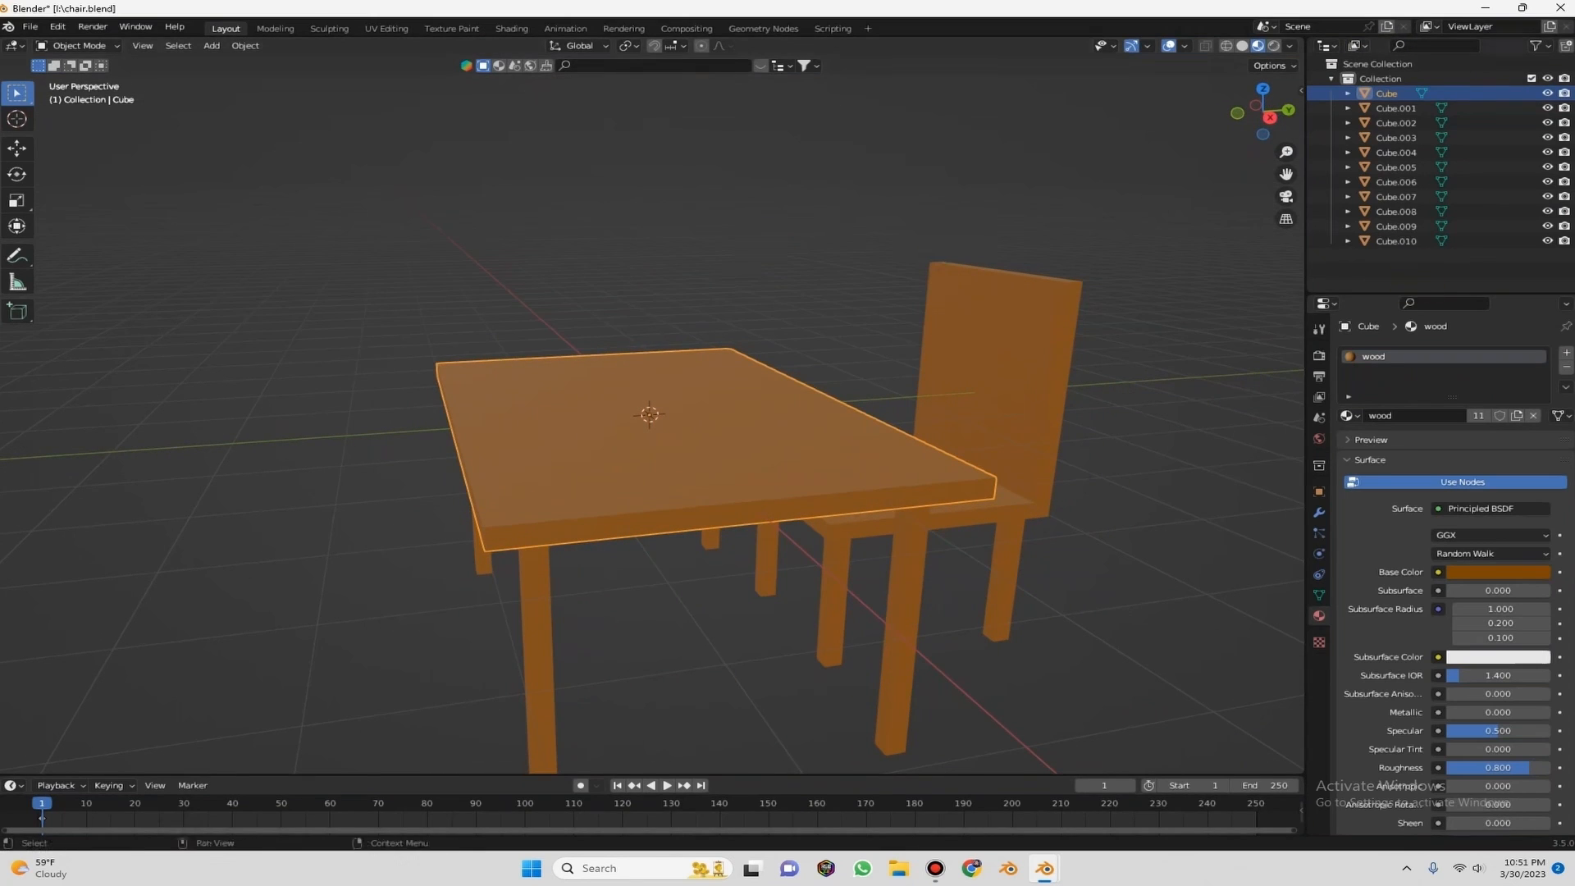